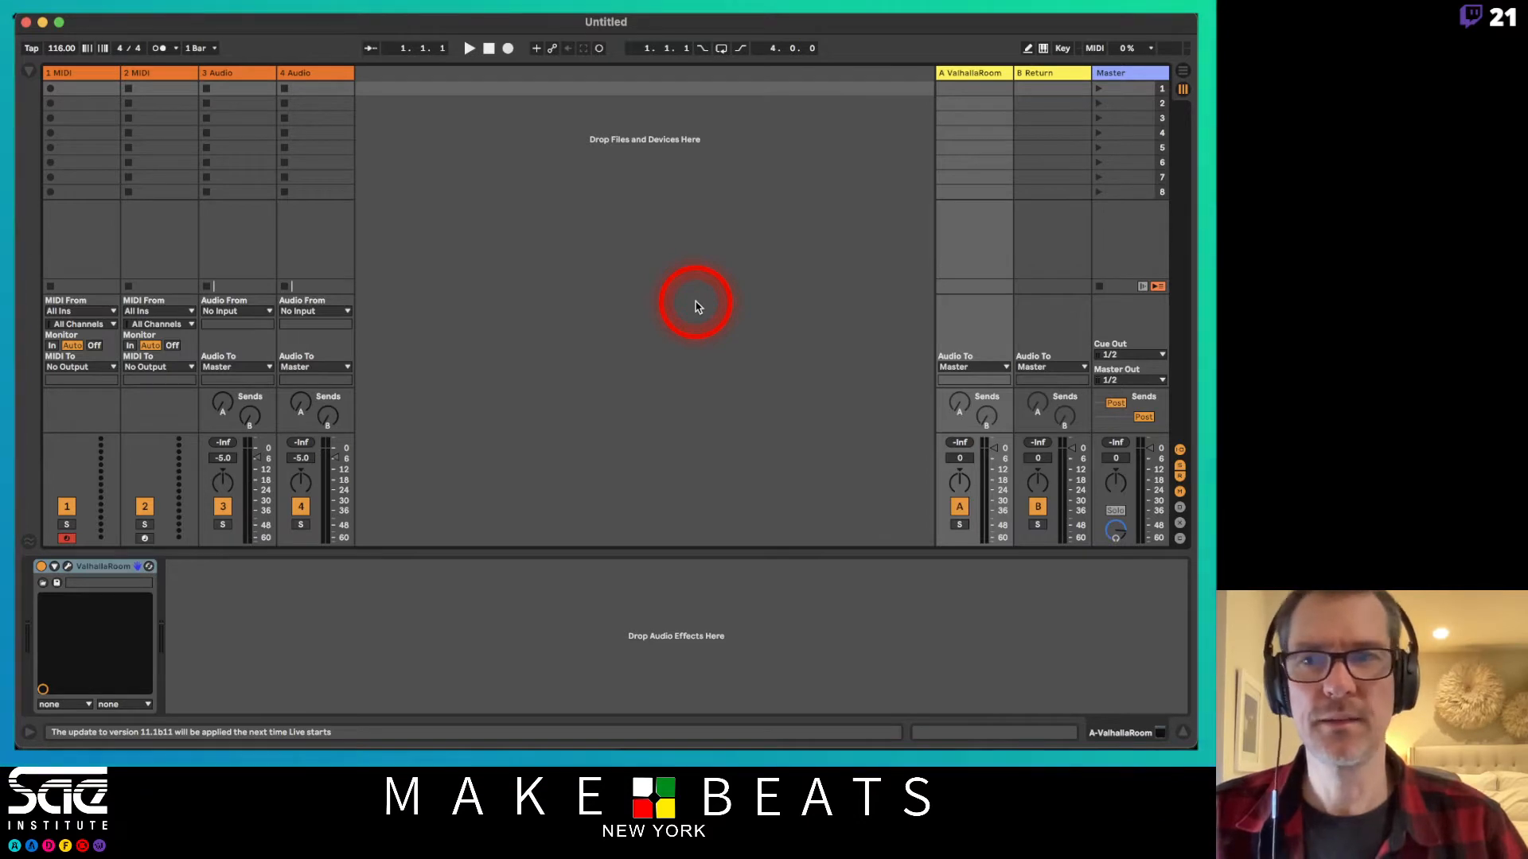
Switch to Finder and open the Music folder inside Dropbox.
{"action": "key", "text": "super+Tab"}
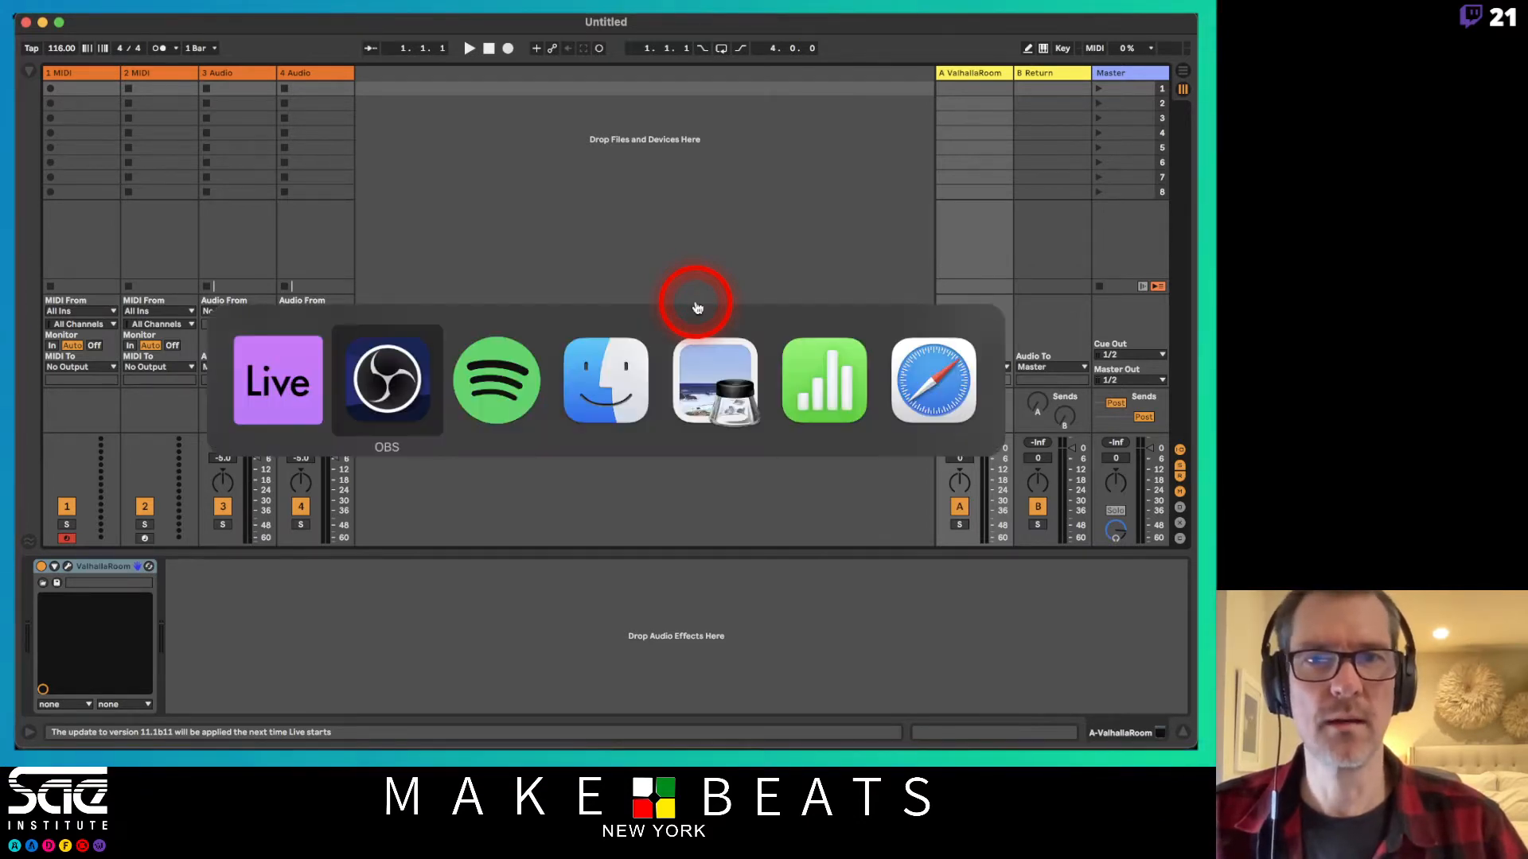
{"action": "key", "text": "super+Tab"}
{"action": "key", "text": "super+Tab"}
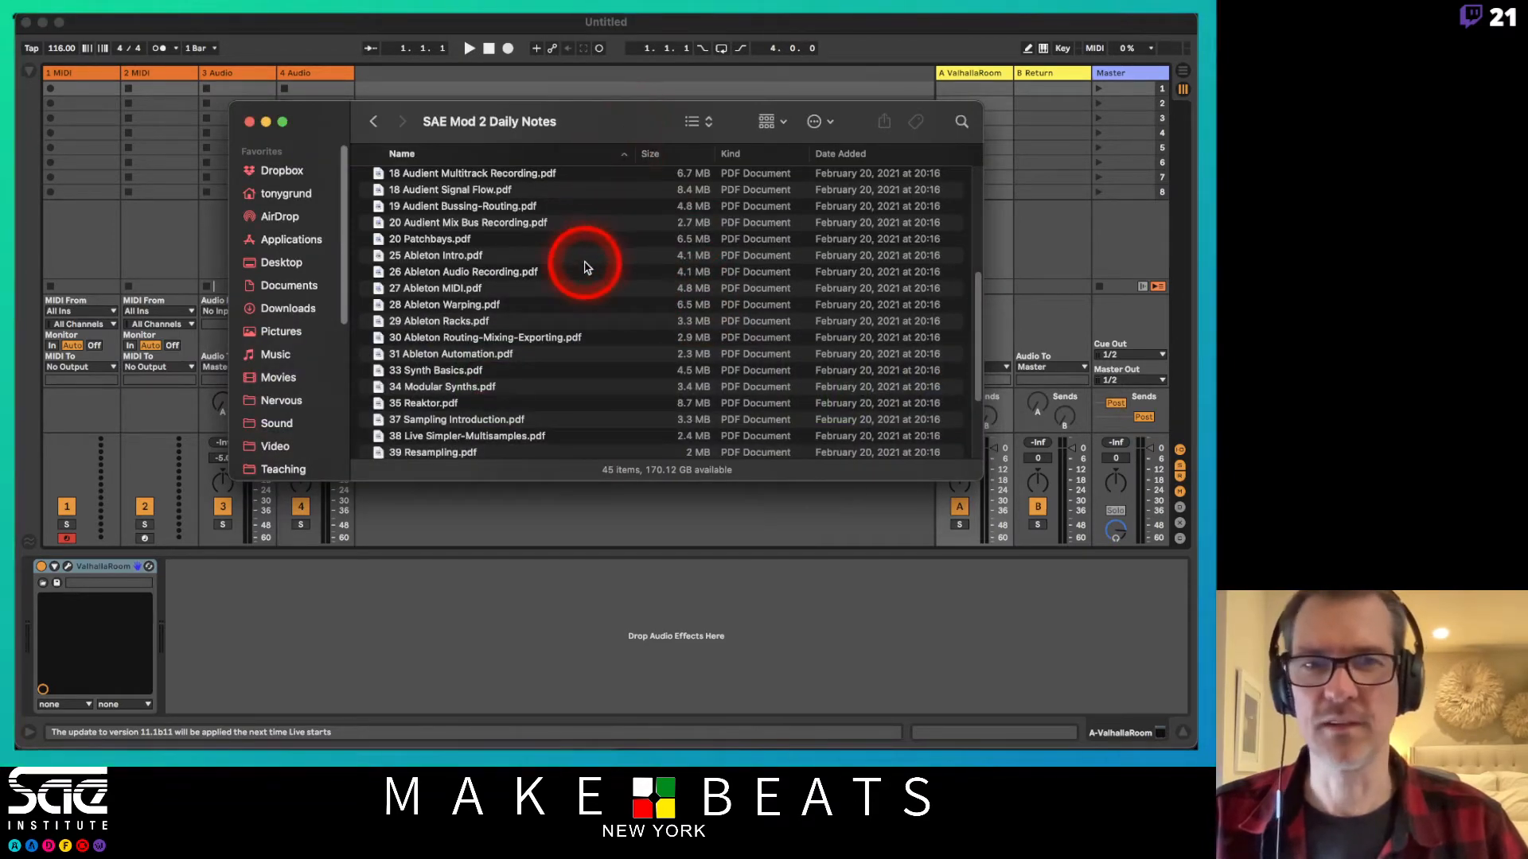
{"action": "scroll", "coordinate": [581, 270], "scroll_direction": "up", "scroll_amount": 5}
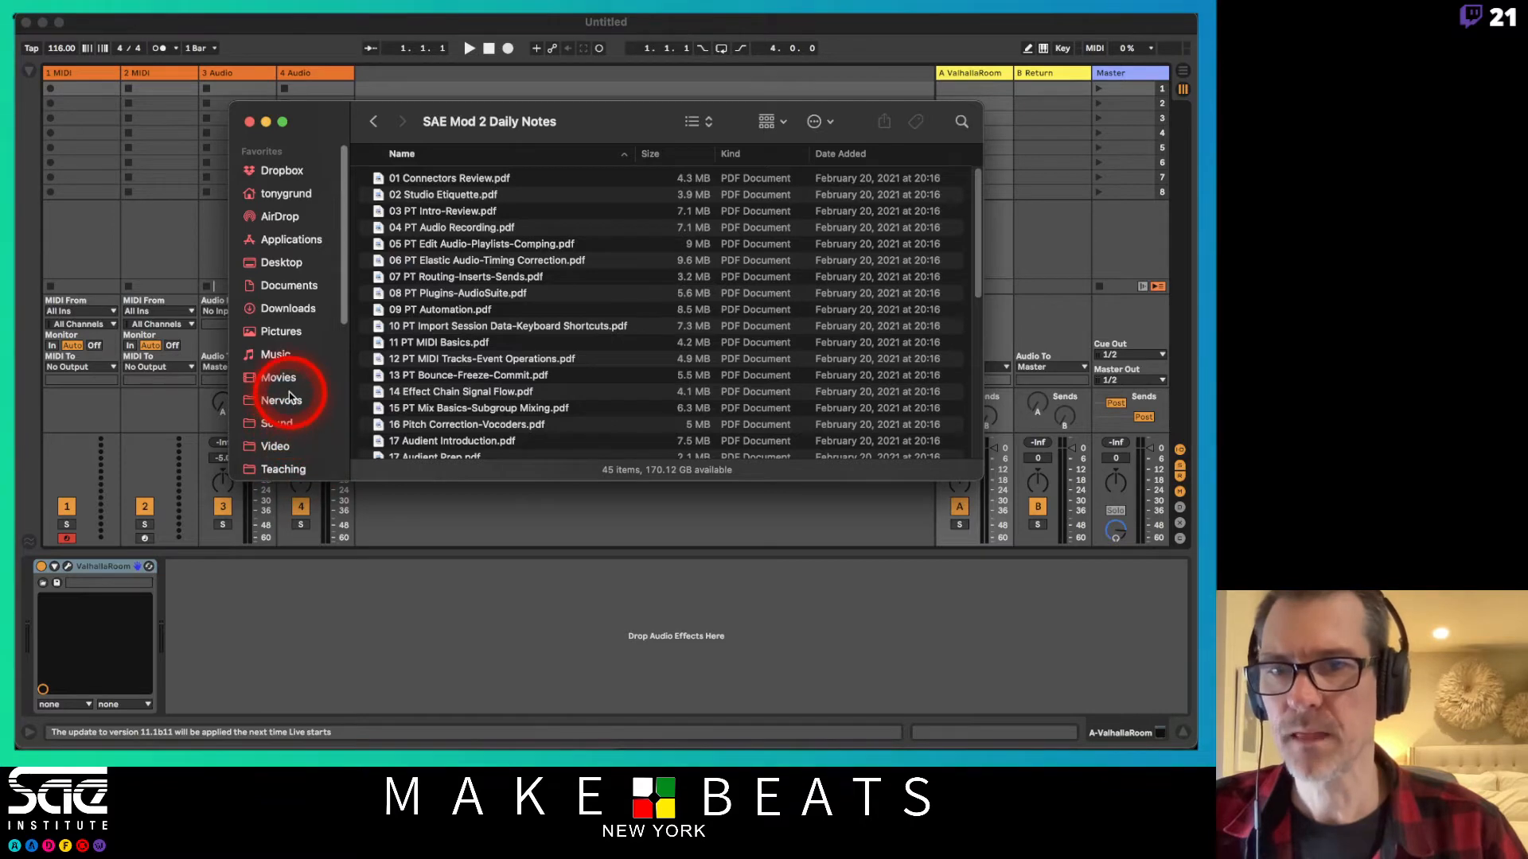
{"action": "left_click", "coordinate": [287, 172]}
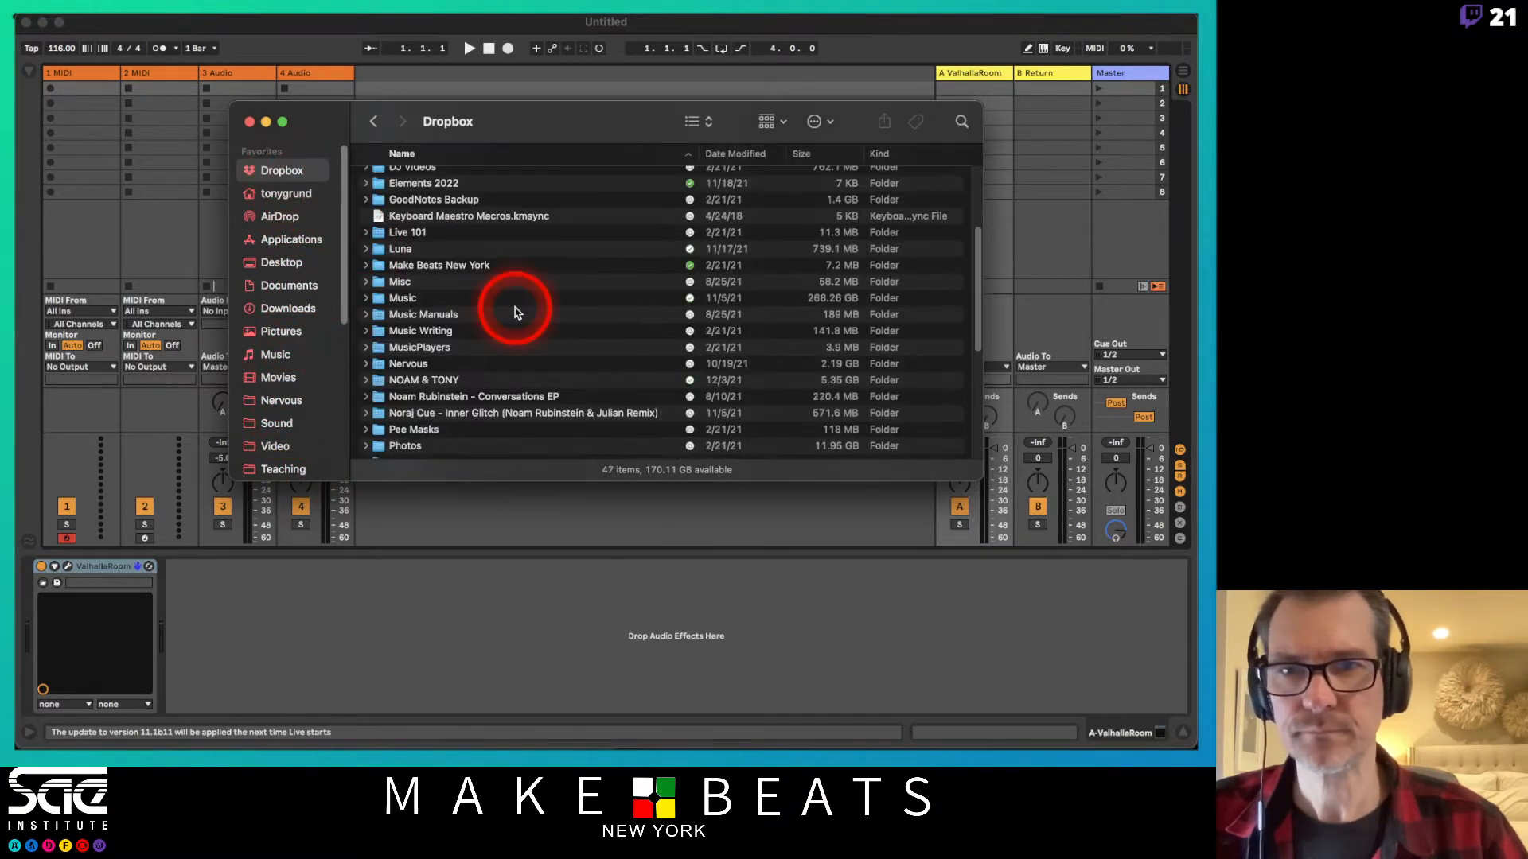
{"action": "double_click", "coordinate": [410, 298]}
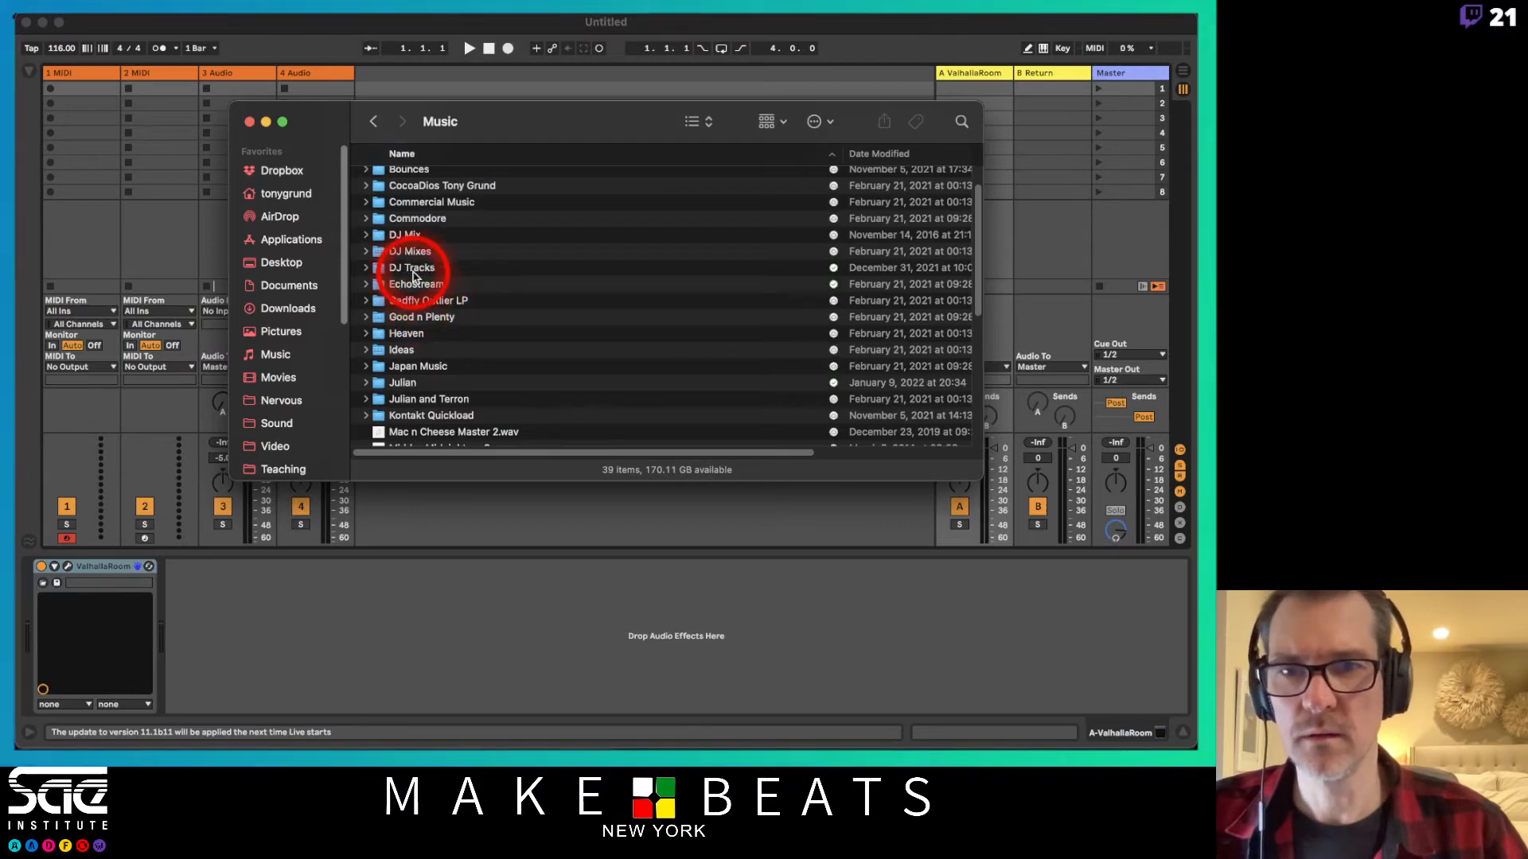
Open the Original Tracks folder inside Renegade Masters and reposition the Finder window over Live's empty area.
{"action": "scroll", "coordinate": [437, 358], "scroll_direction": "down", "scroll_amount": 8}
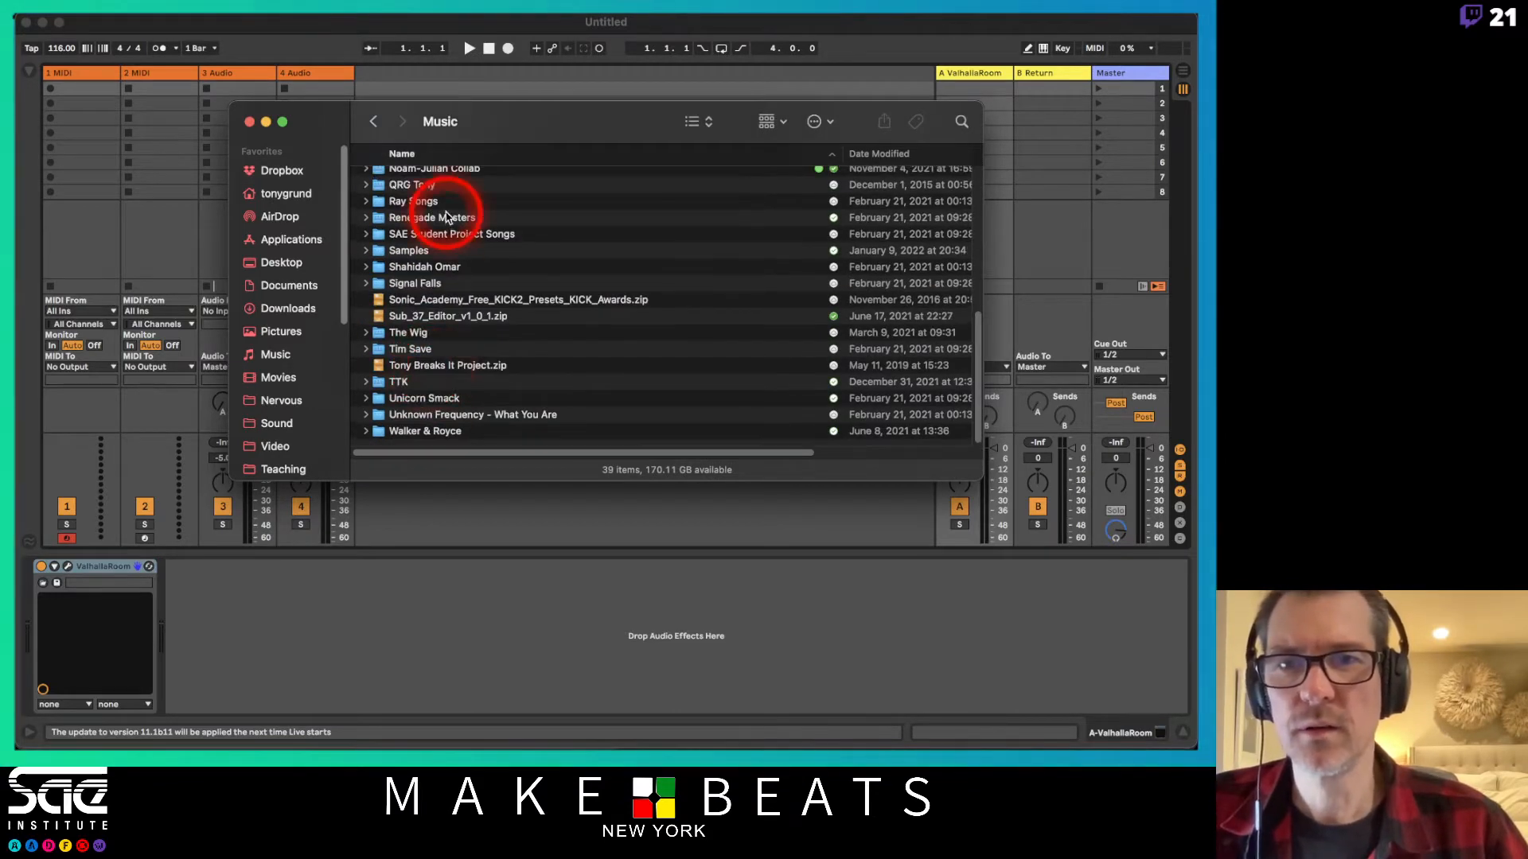
{"action": "double_click", "coordinate": [441, 216]}
{"action": "scroll", "coordinate": [446, 217], "scroll_direction": "up", "scroll_amount": 1}
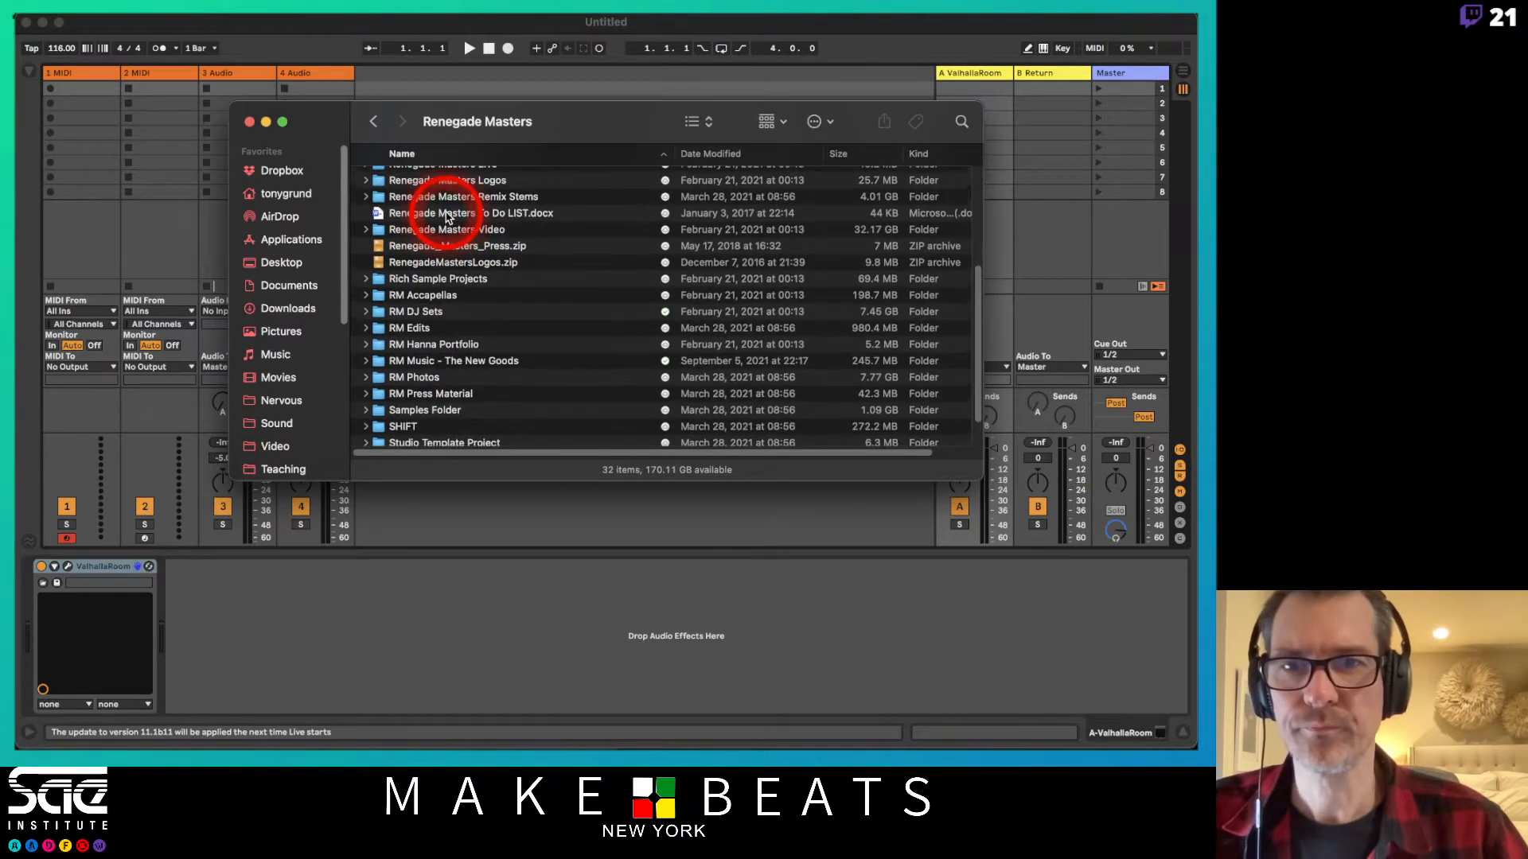
{"action": "scroll", "coordinate": [447, 216], "scroll_direction": "up", "scroll_amount": 5}
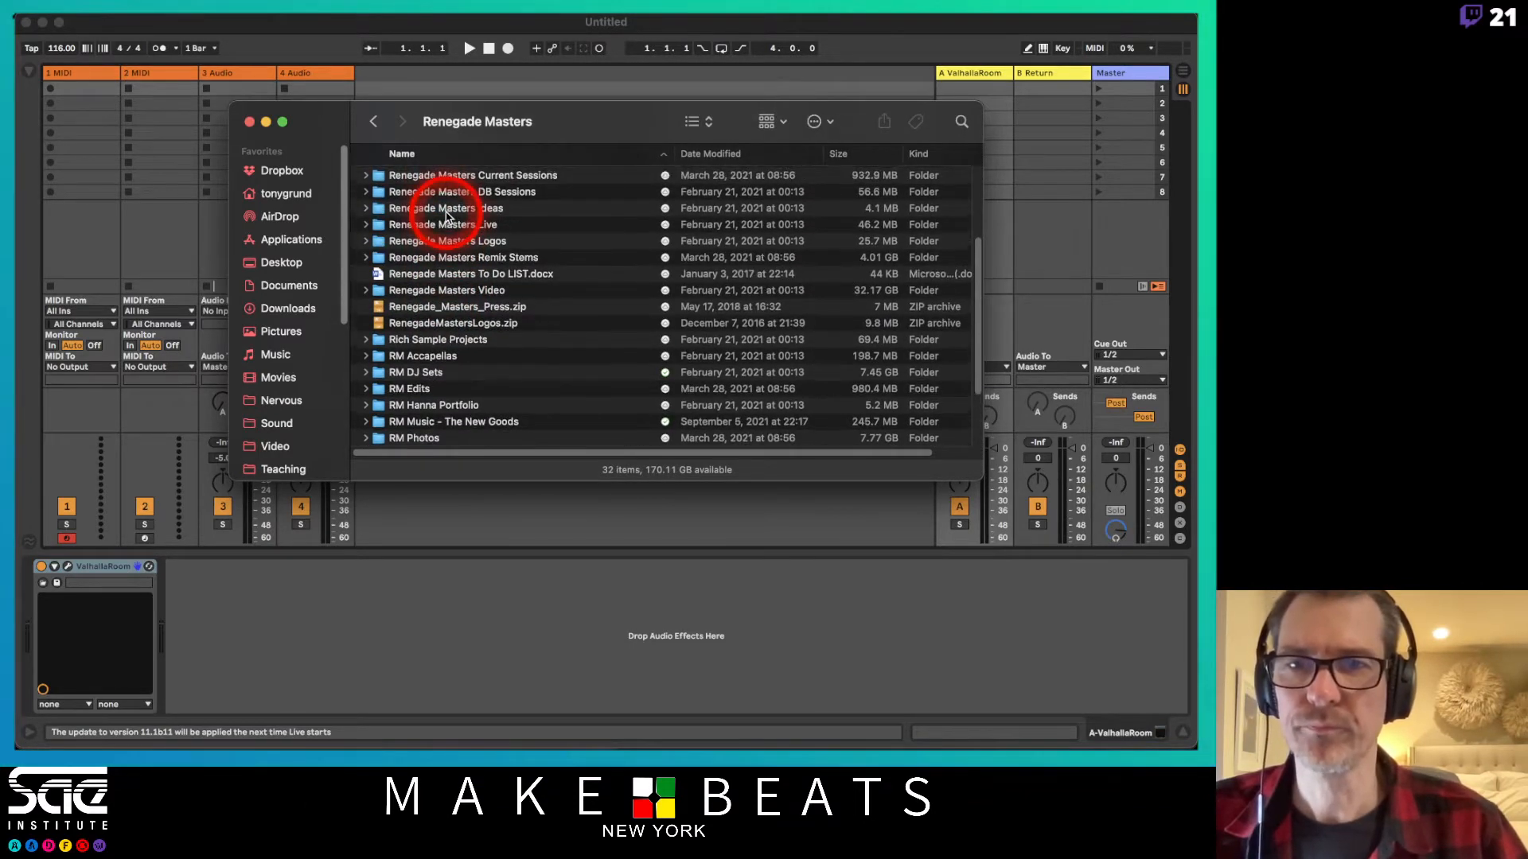
{"action": "scroll", "coordinate": [446, 216], "scroll_direction": "up", "scroll_amount": 4}
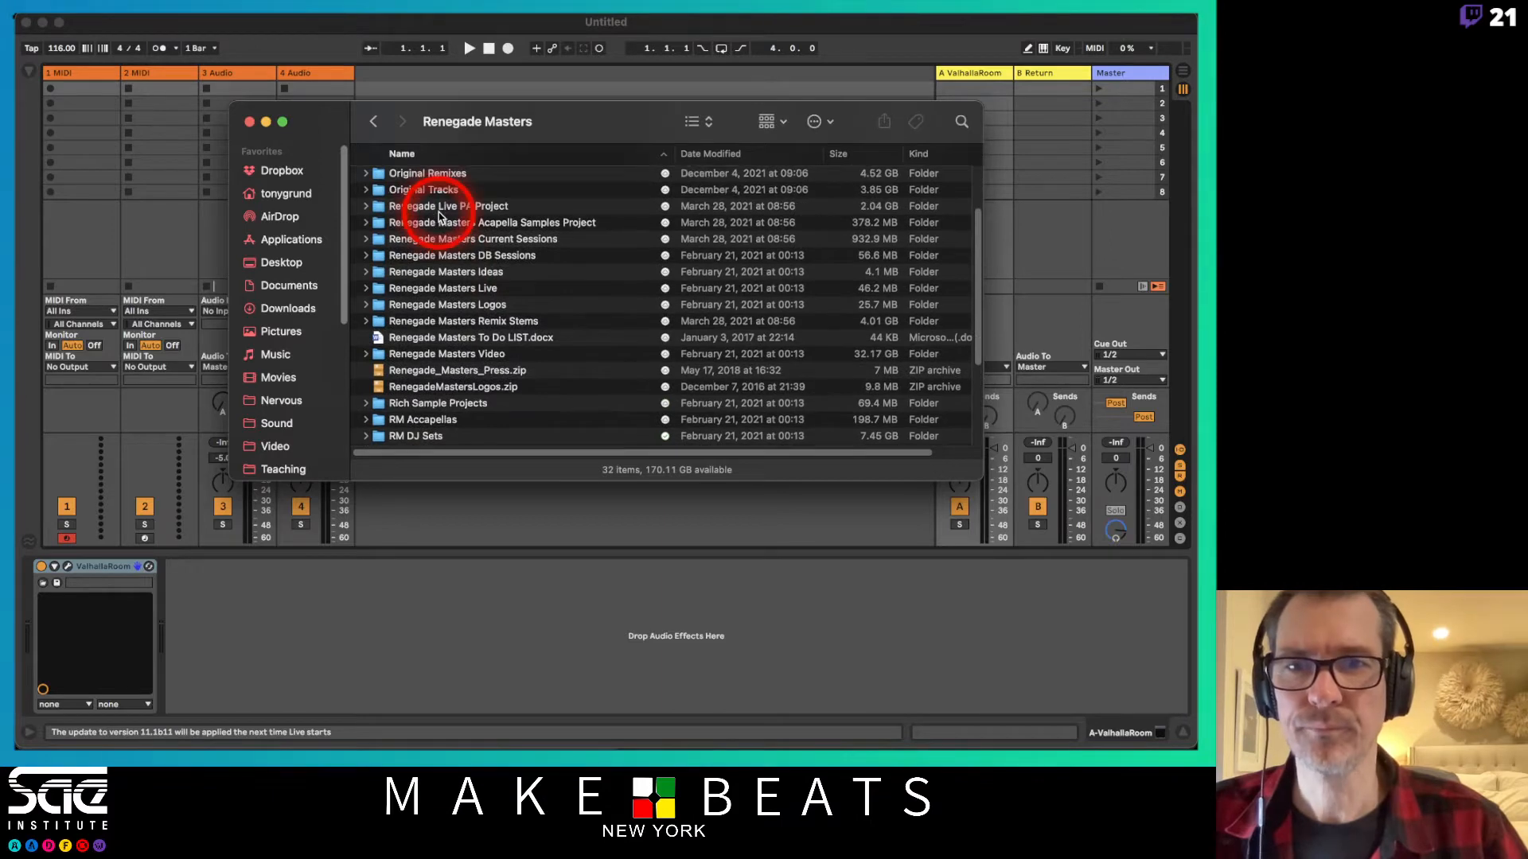
{"action": "double_click", "coordinate": [439, 210]}
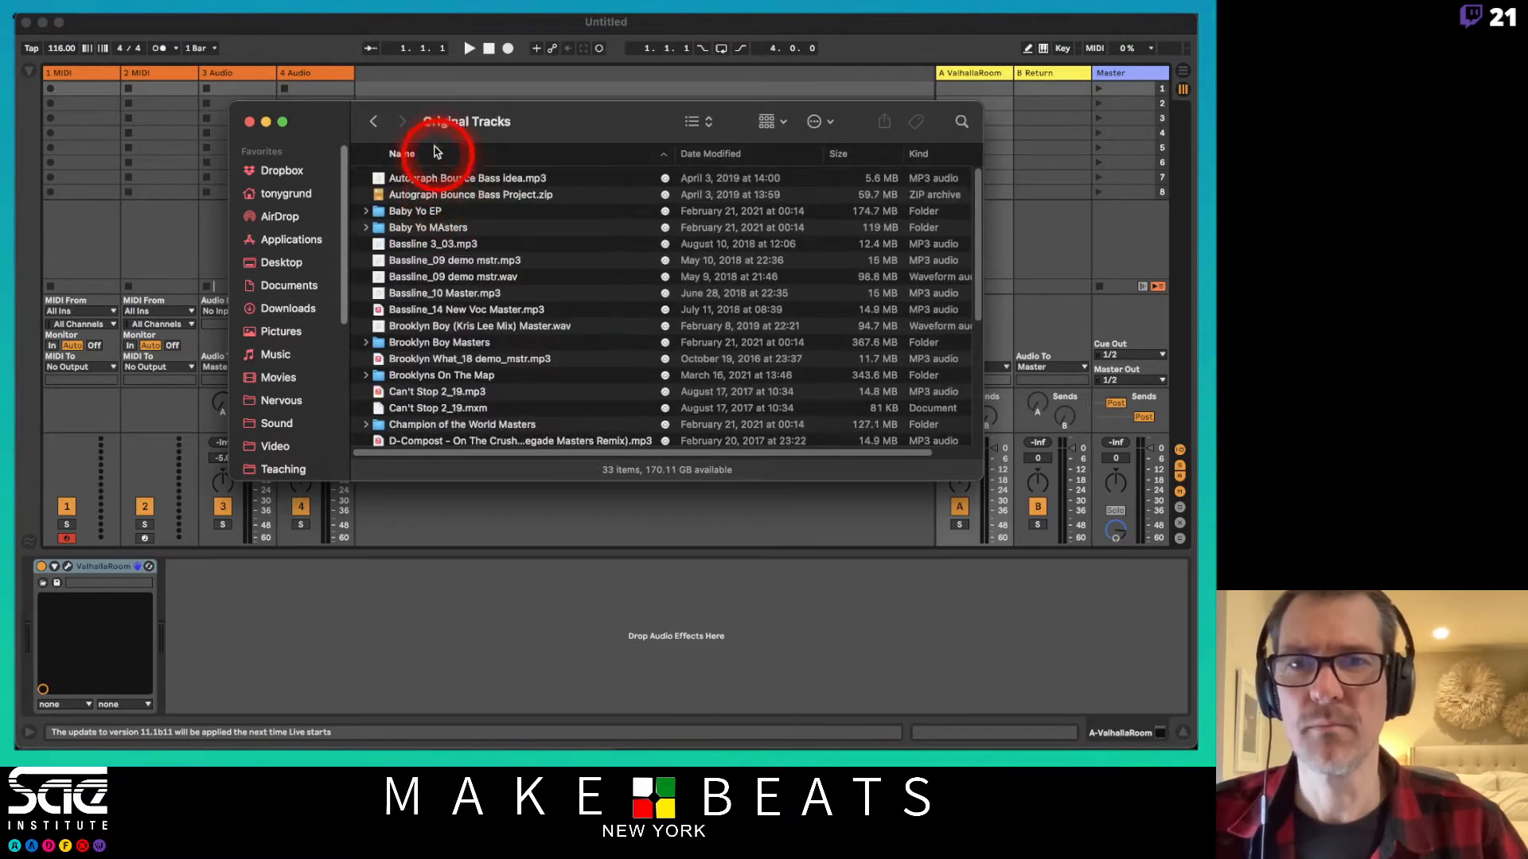
{"action": "left_click_drag", "start_coordinate": [586, 121], "coordinate": [734, 167]}
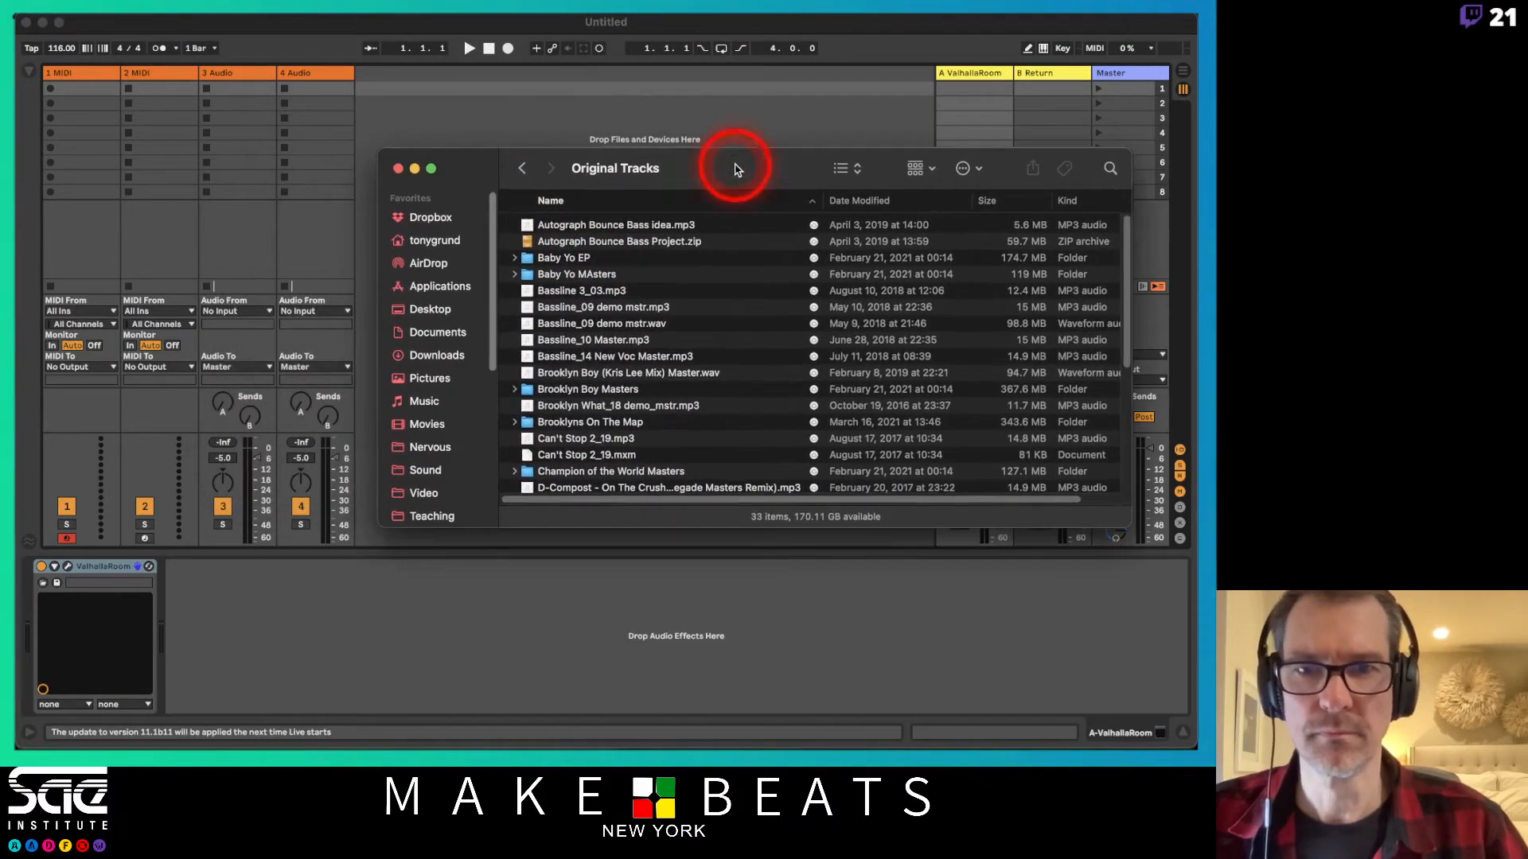
Load Brooklyn Boy_POBLA MSTRD 16.wav from Brooklyn Boy Masters into the first clip slot of track 3 Audio, and collapse the folder.
{"action": "scroll", "coordinate": [661, 334], "scroll_direction": "down", "scroll_amount": 1}
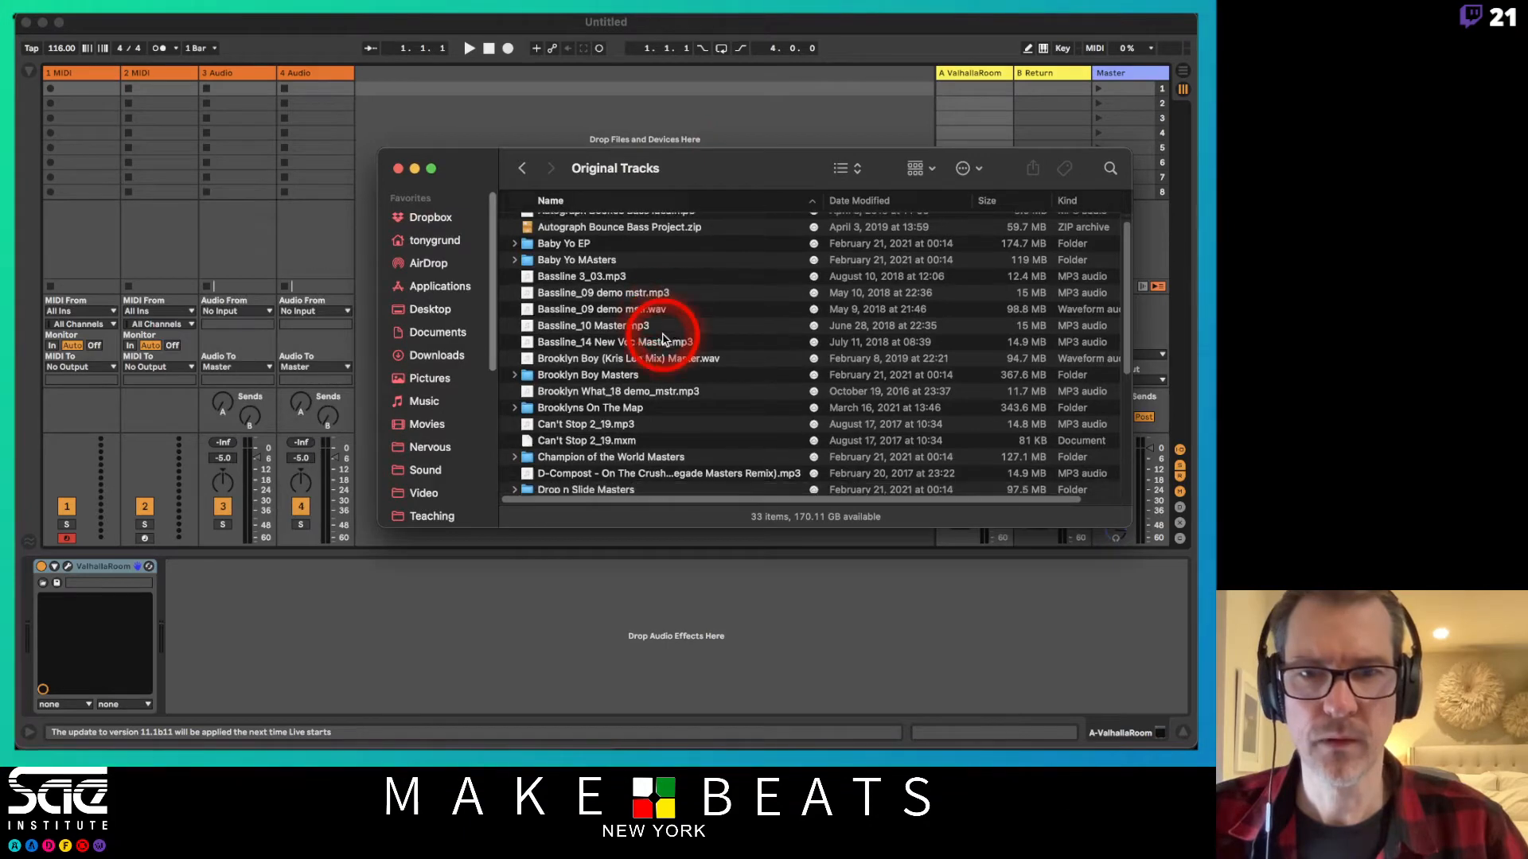
{"action": "left_click", "coordinate": [515, 375]}
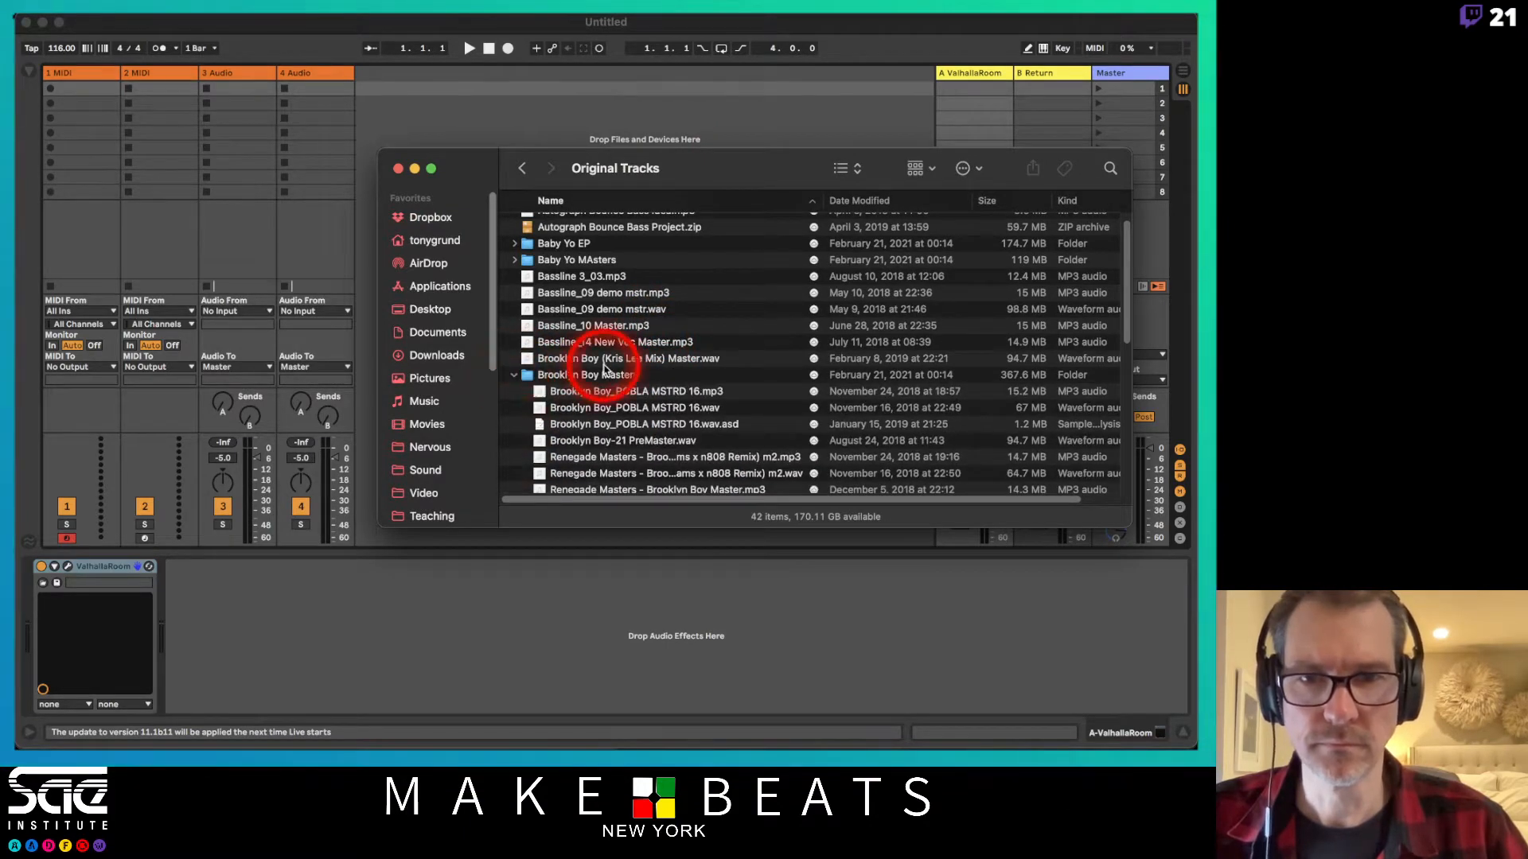
{"action": "scroll", "coordinate": [604, 370], "scroll_direction": "down", "scroll_amount": 1}
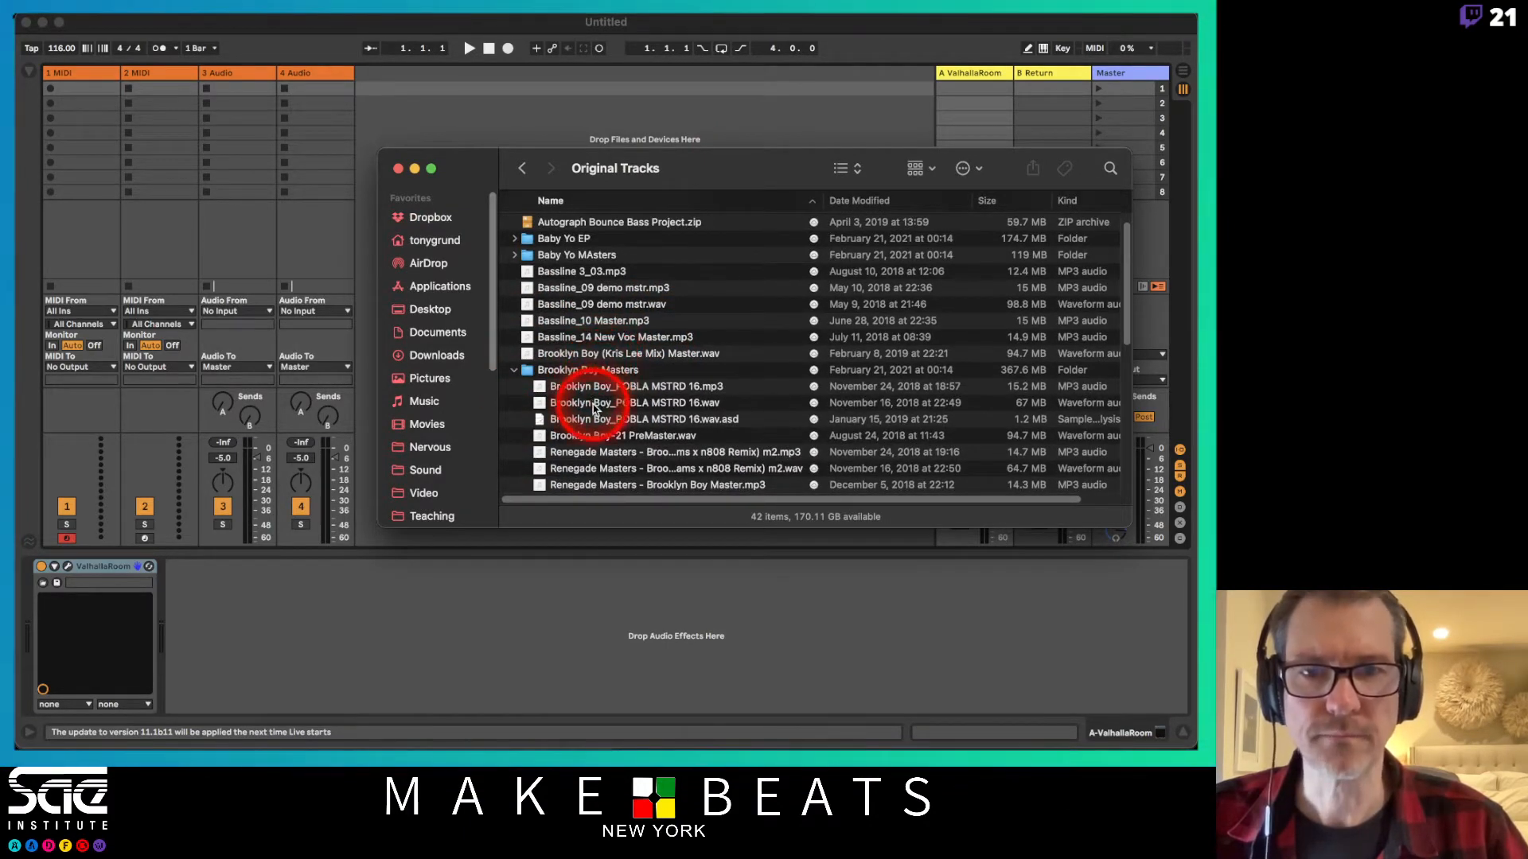
{"action": "left_click_drag", "start_coordinate": [493, 180], "coordinate": [436, 120]}
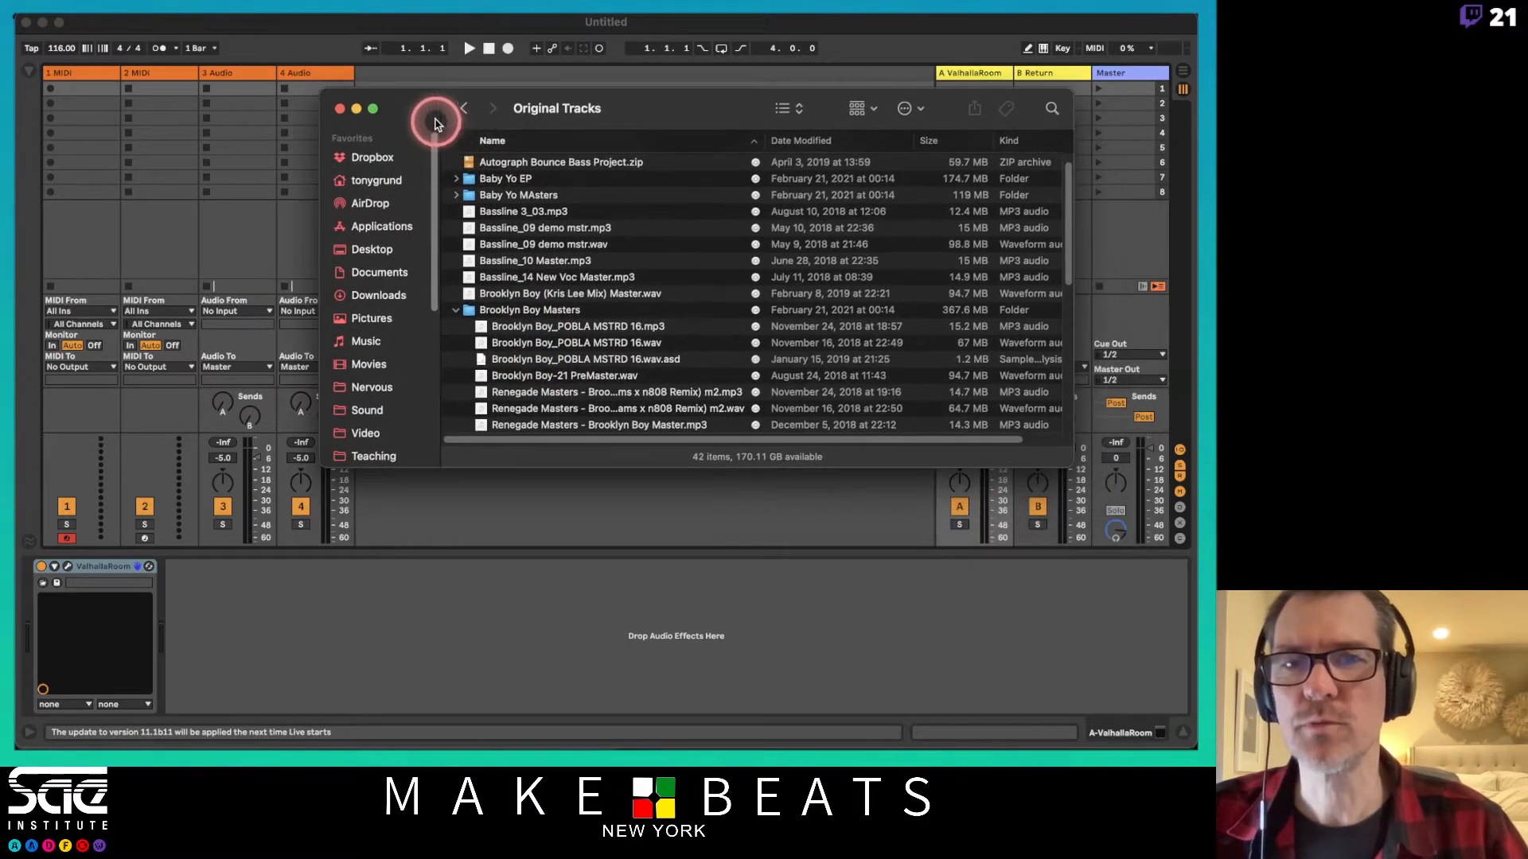
{"action": "left_click_drag", "start_coordinate": [502, 343], "coordinate": [218, 93]}
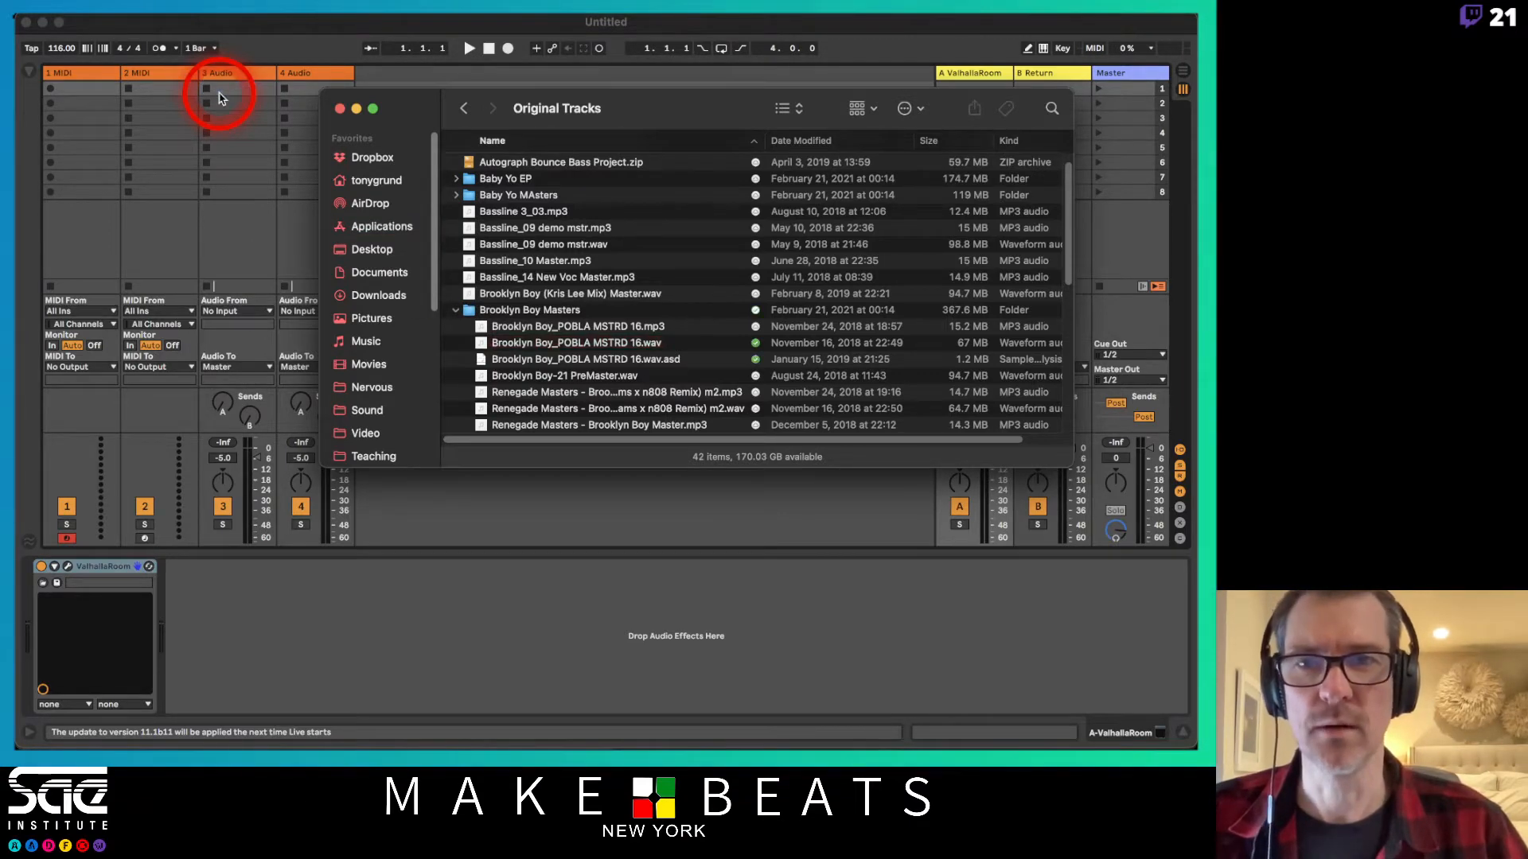
{"action": "left_click_drag", "start_coordinate": [585, 348], "coordinate": [261, 90]}
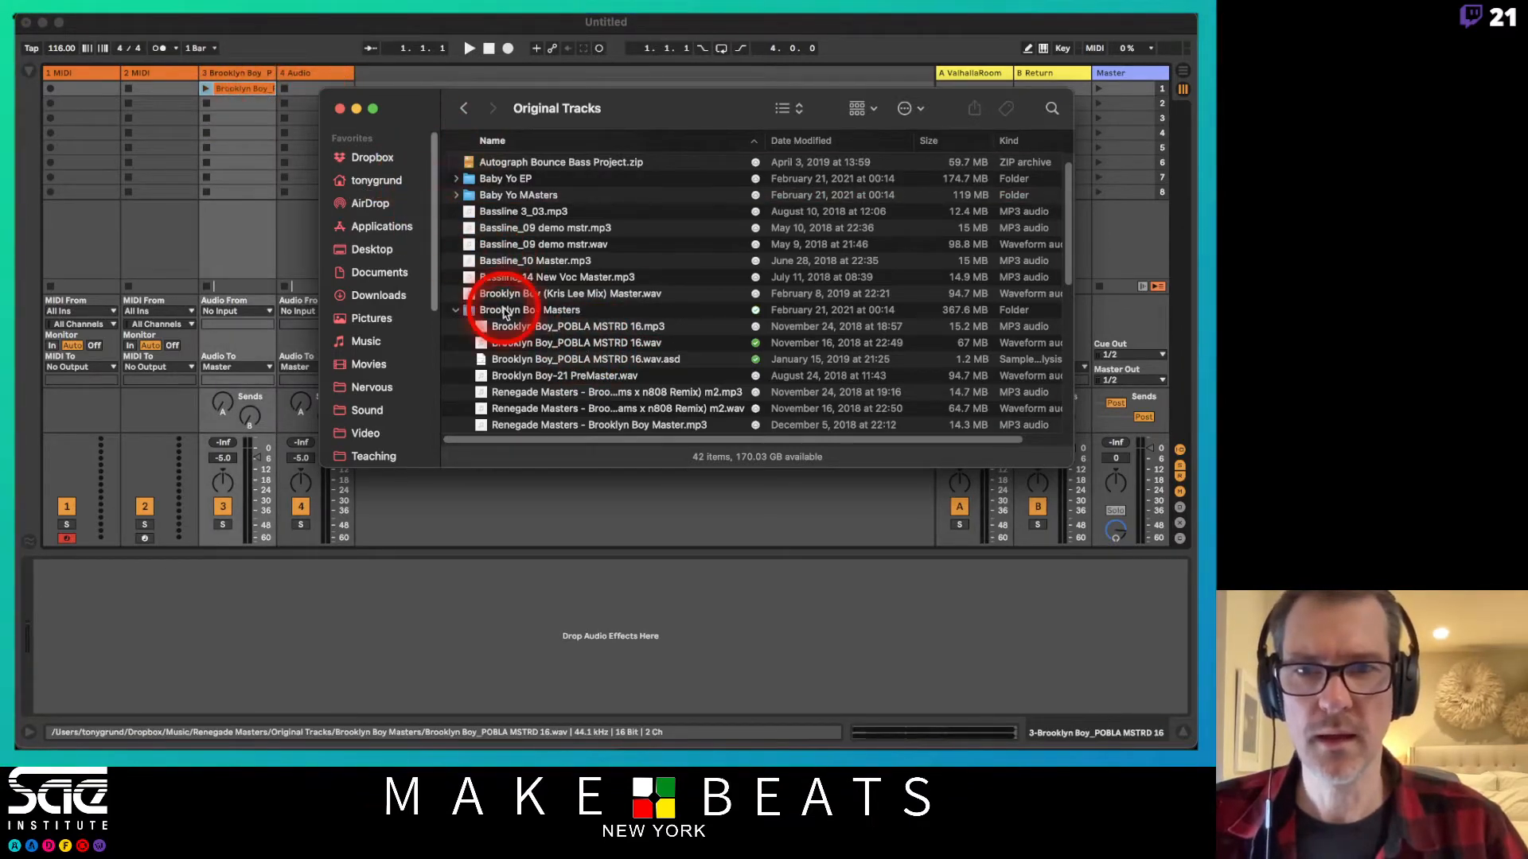
{"action": "left_click", "coordinate": [456, 311]}
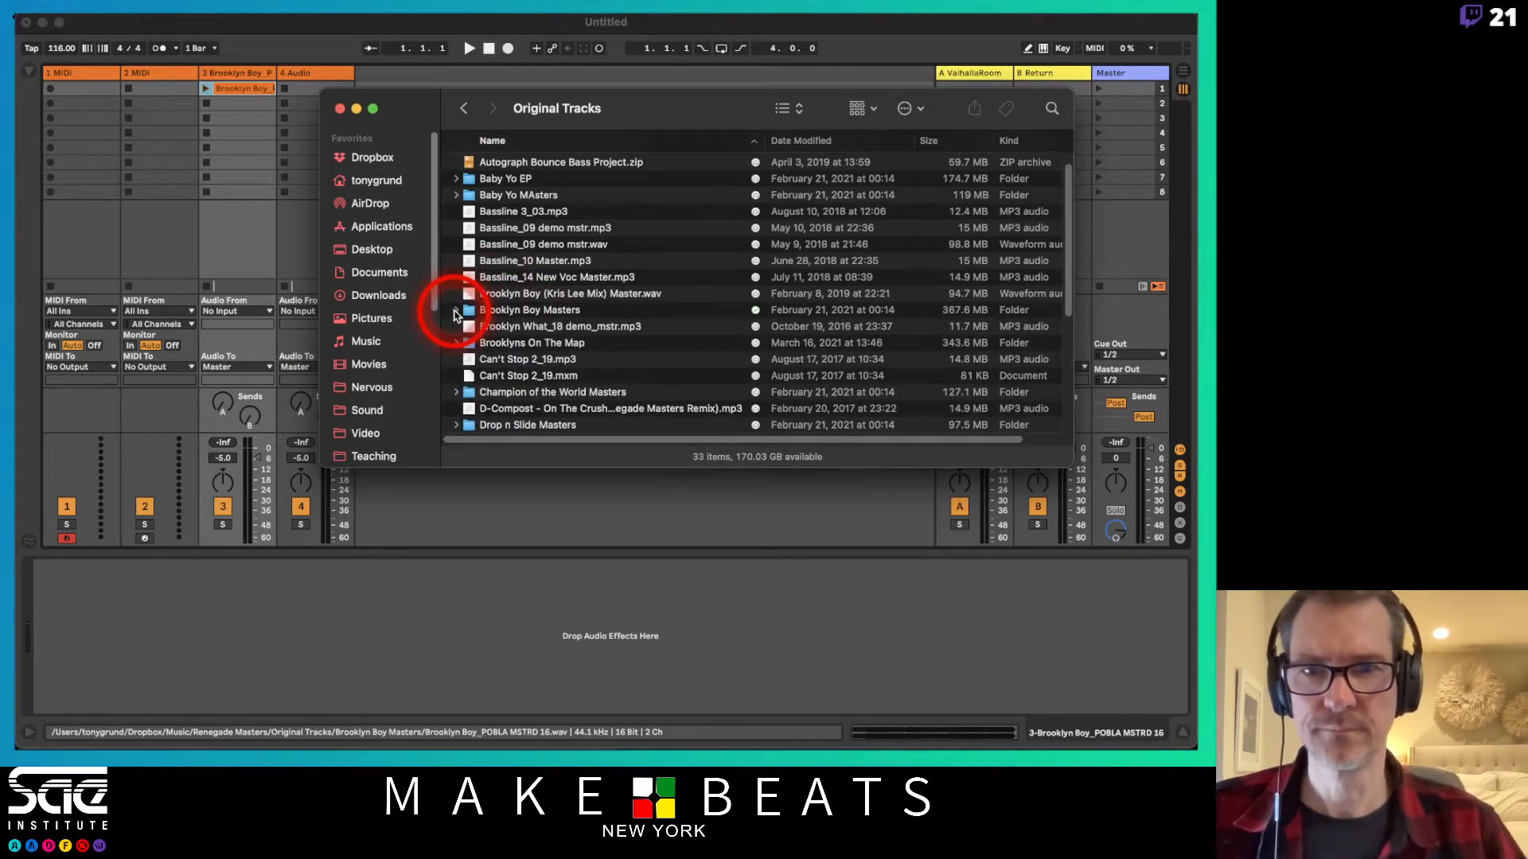
Set Smart Sync to Local for Renegade Masters - Drop n Slide Master.wav and its .asd file in Drop n Slide Masters.
{"action": "scroll", "coordinate": [553, 307], "scroll_direction": "down", "scroll_amount": 3}
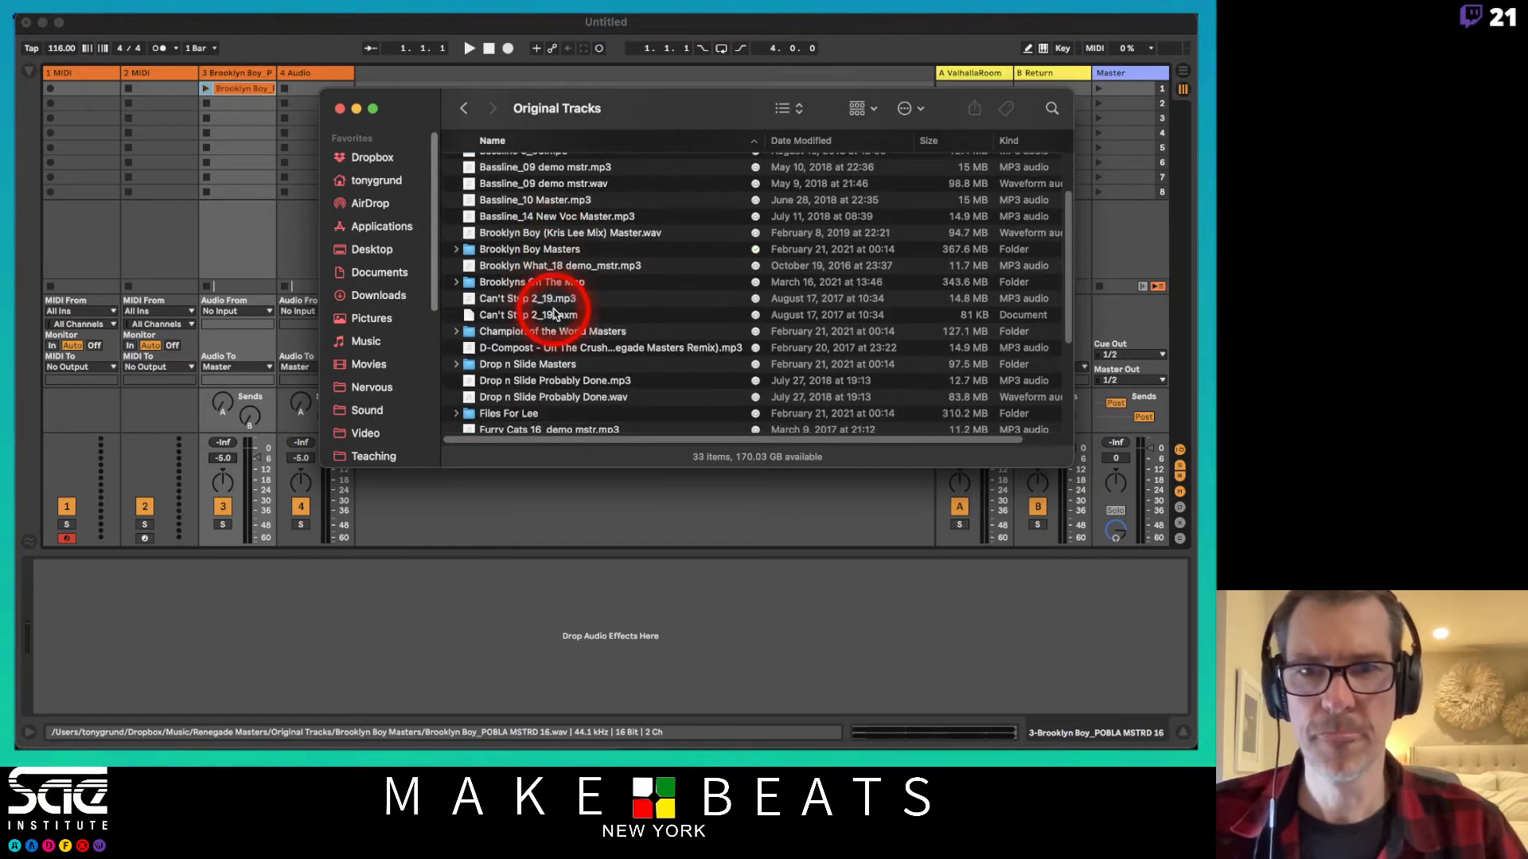
{"action": "left_click", "coordinate": [455, 364]}
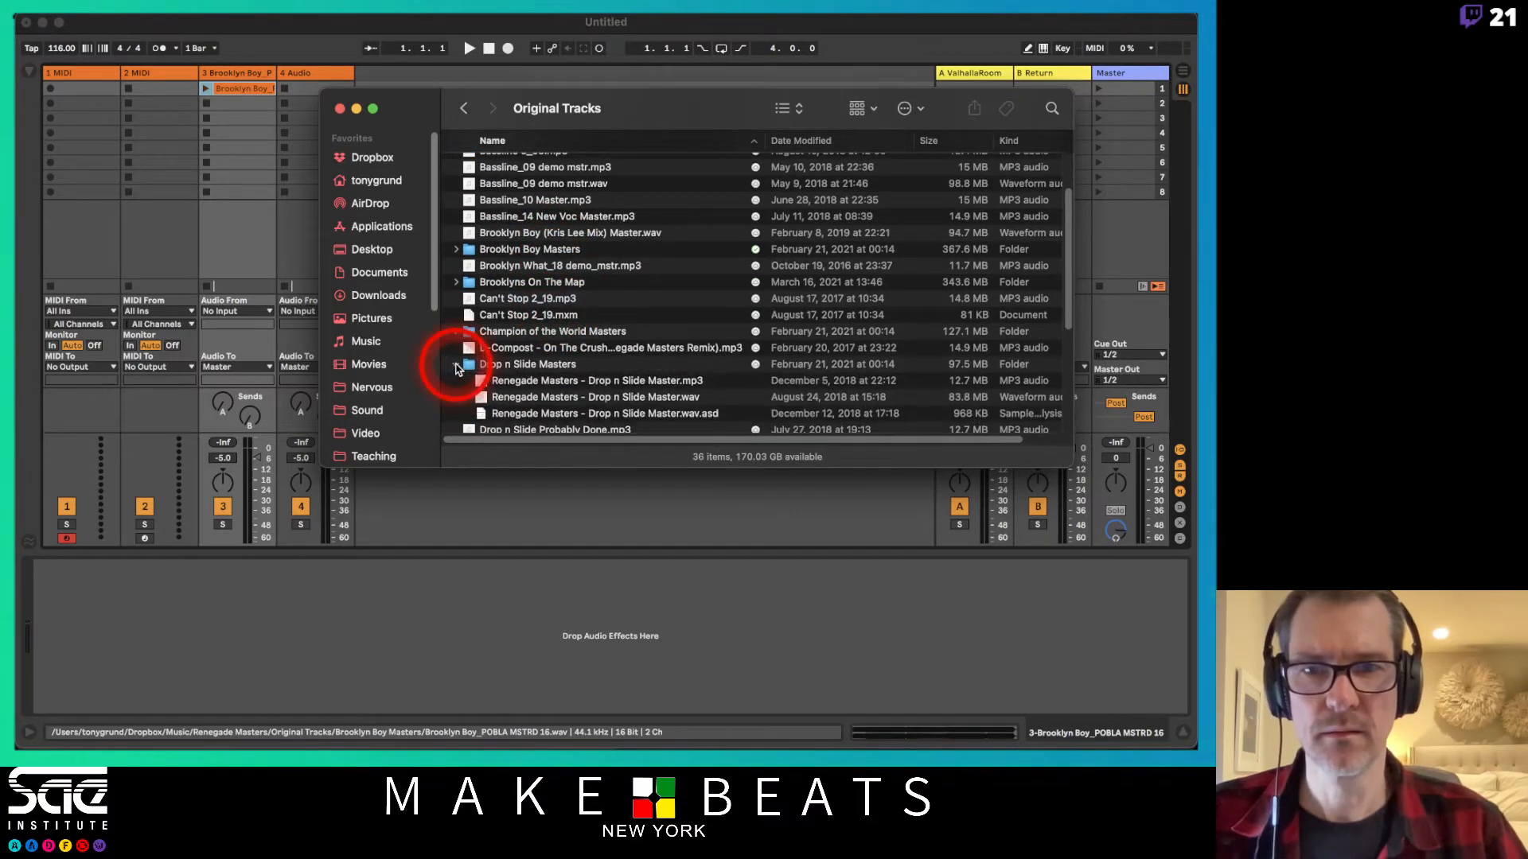
{"action": "scroll", "coordinate": [536, 310], "scroll_direction": "down", "scroll_amount": 1}
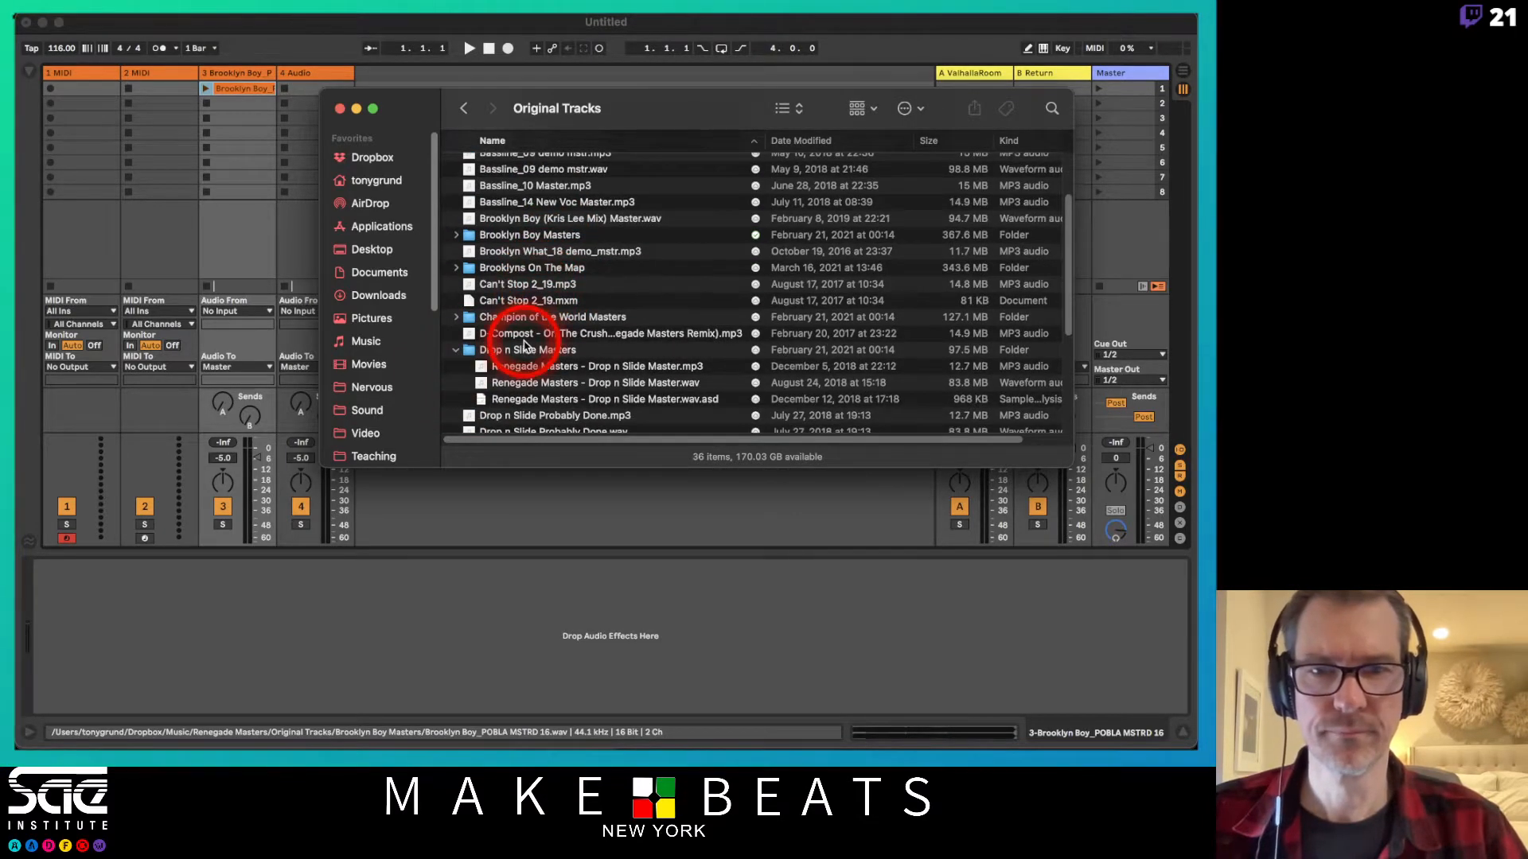
{"action": "left_click", "coordinate": [529, 383]}
{"action": "left_click", "coordinate": [533, 400], "text": "shift"}
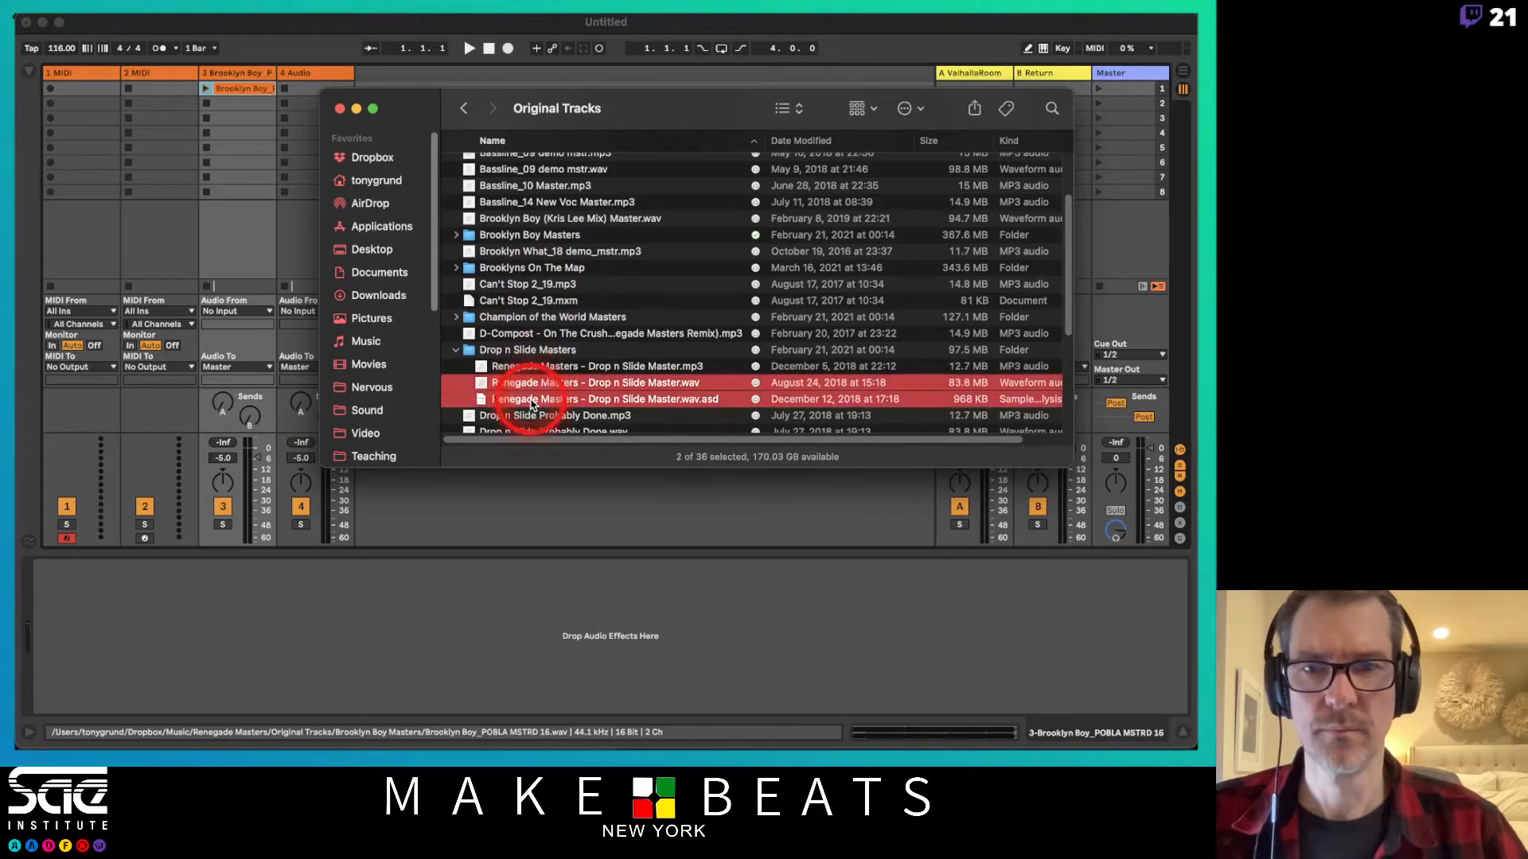
{"action": "right_click", "coordinate": [533, 400]}
{"action": "mouse_move", "coordinate": [594, 689]}
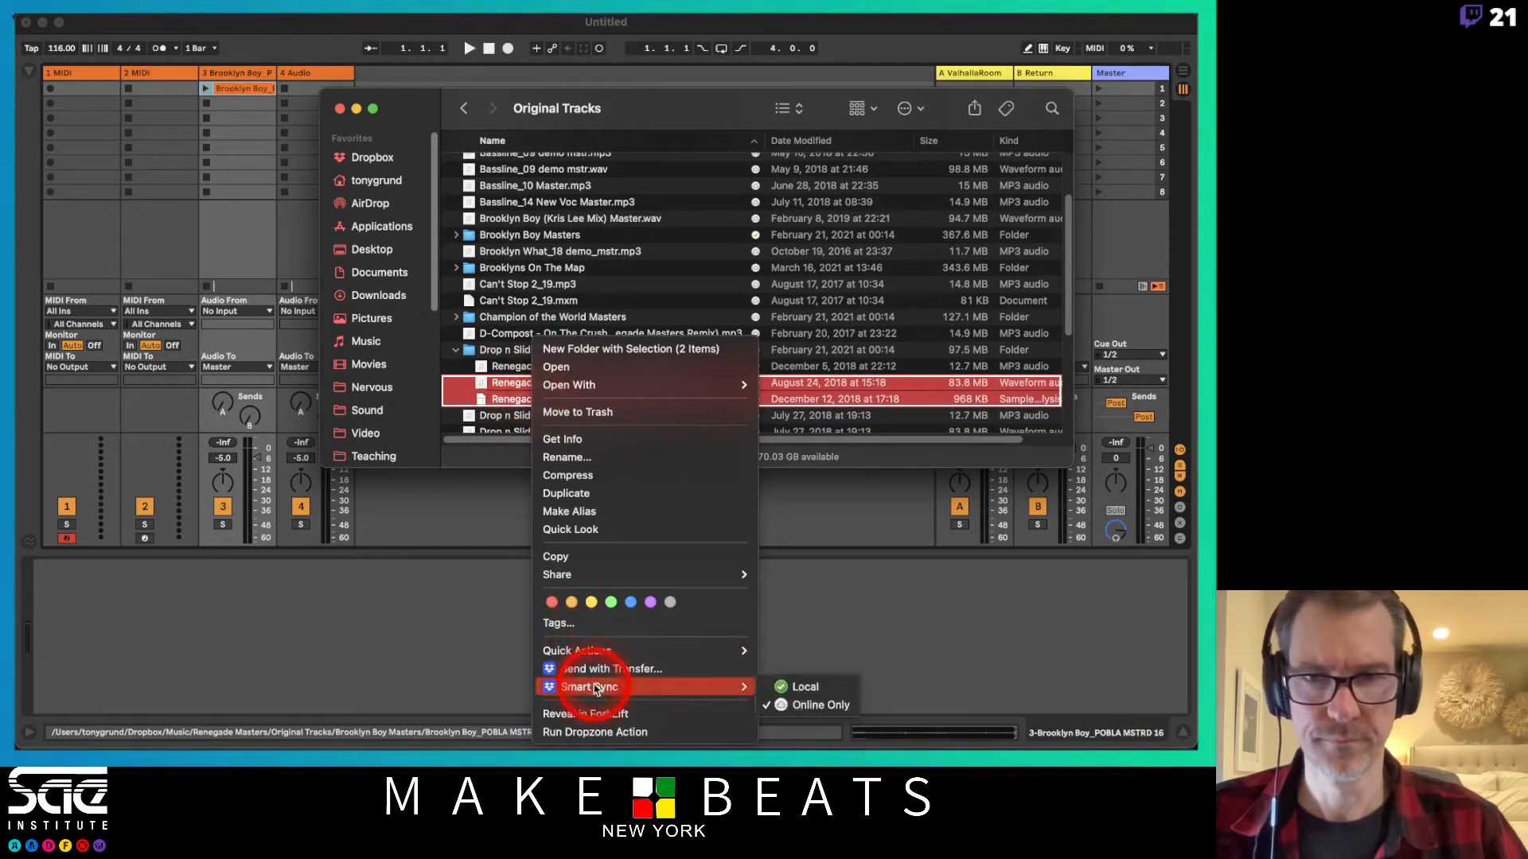
{"action": "left_click", "coordinate": [798, 688]}
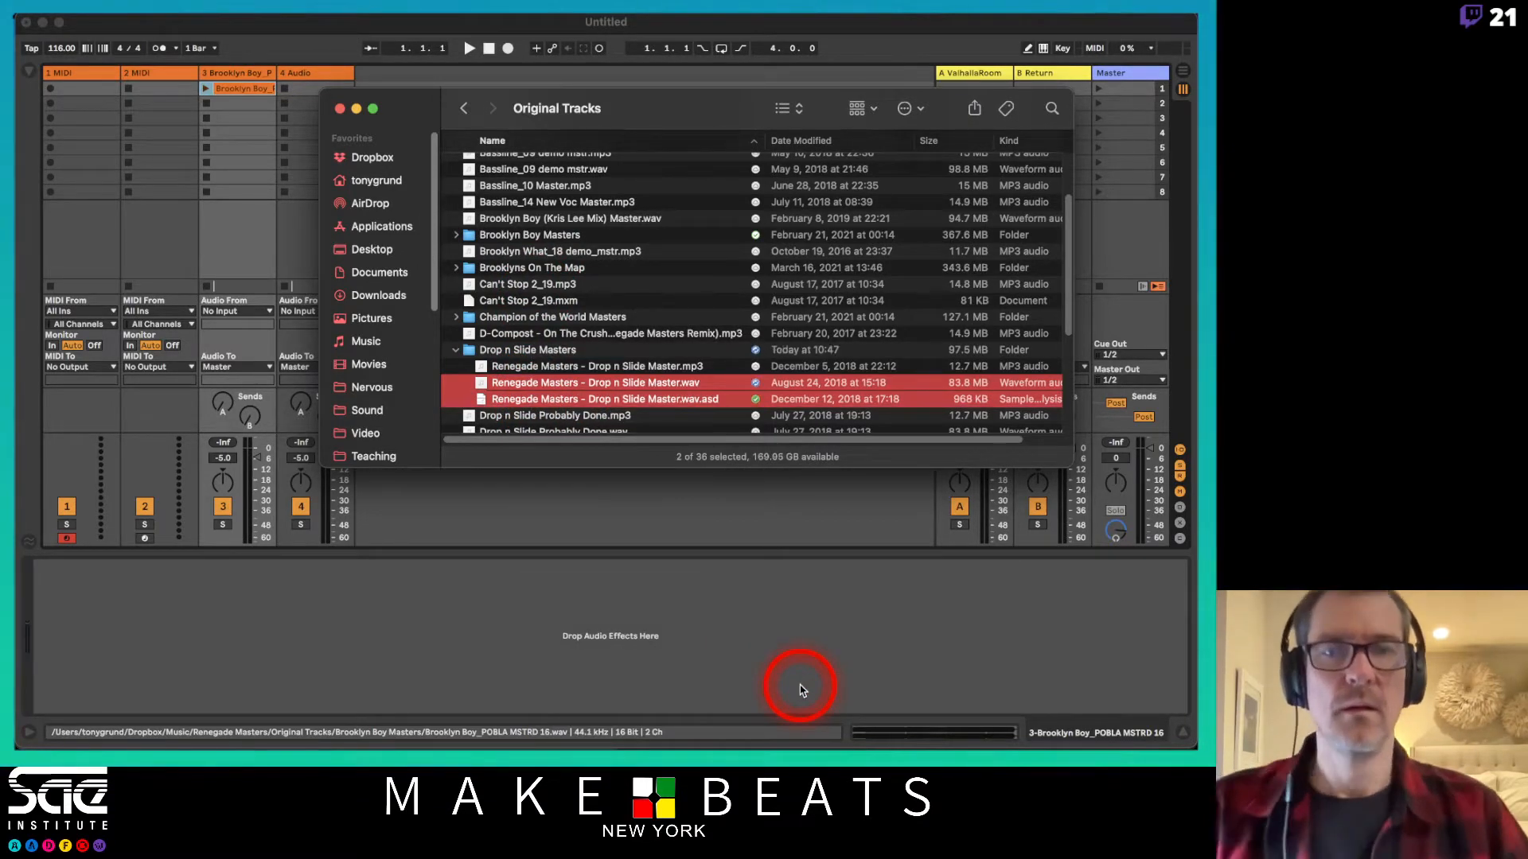
Load Renegade Masters - Drop n Slide Master.wav into the second clip slot of the third track and collapse its folder.
{"action": "left_click", "coordinate": [620, 369]}
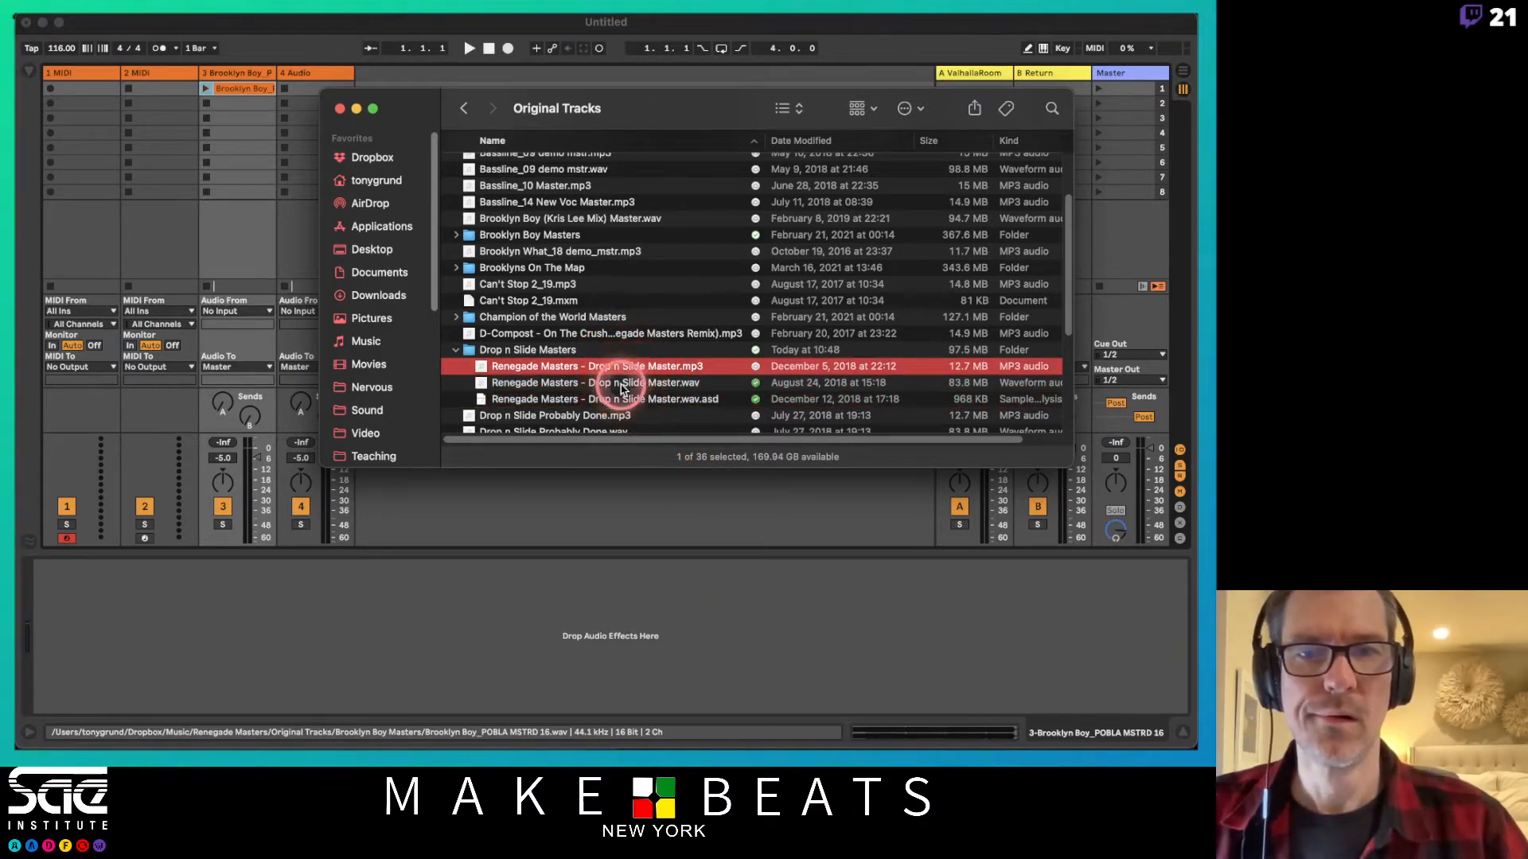
{"action": "left_click_drag", "start_coordinate": [597, 385], "coordinate": [238, 104]}
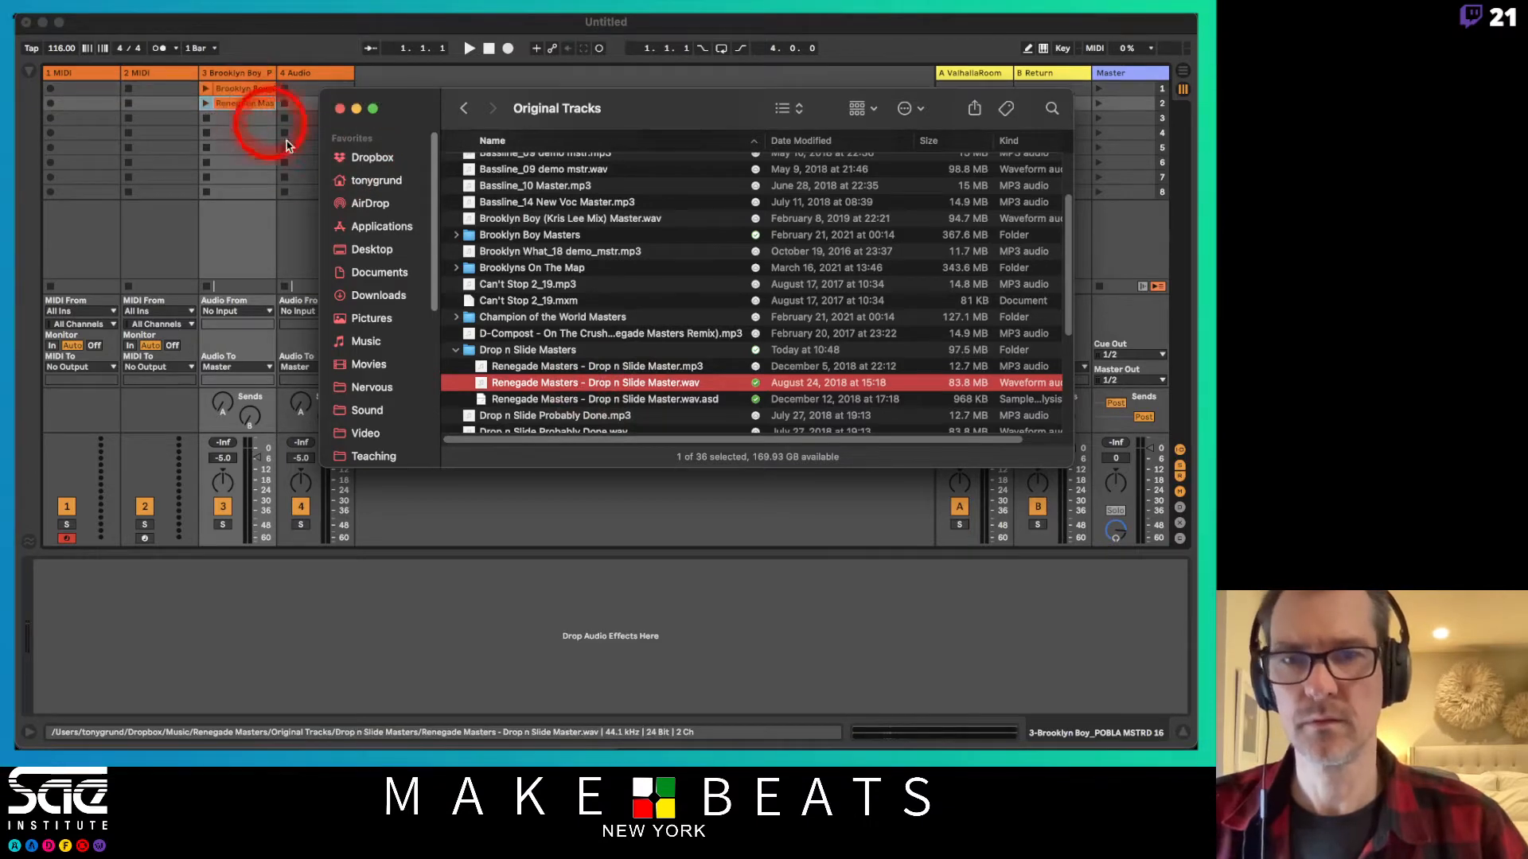
{"action": "left_click", "coordinate": [466, 350]}
{"action": "left_click", "coordinate": [455, 350]}
Set Smart Sync to Local for Girl Dont Be Shy (Man Without A Clue Remix).wav and its .asd file in Girl Don't Be Shy Masters.
{"action": "scroll", "coordinate": [553, 305], "scroll_direction": "down", "scroll_amount": 5}
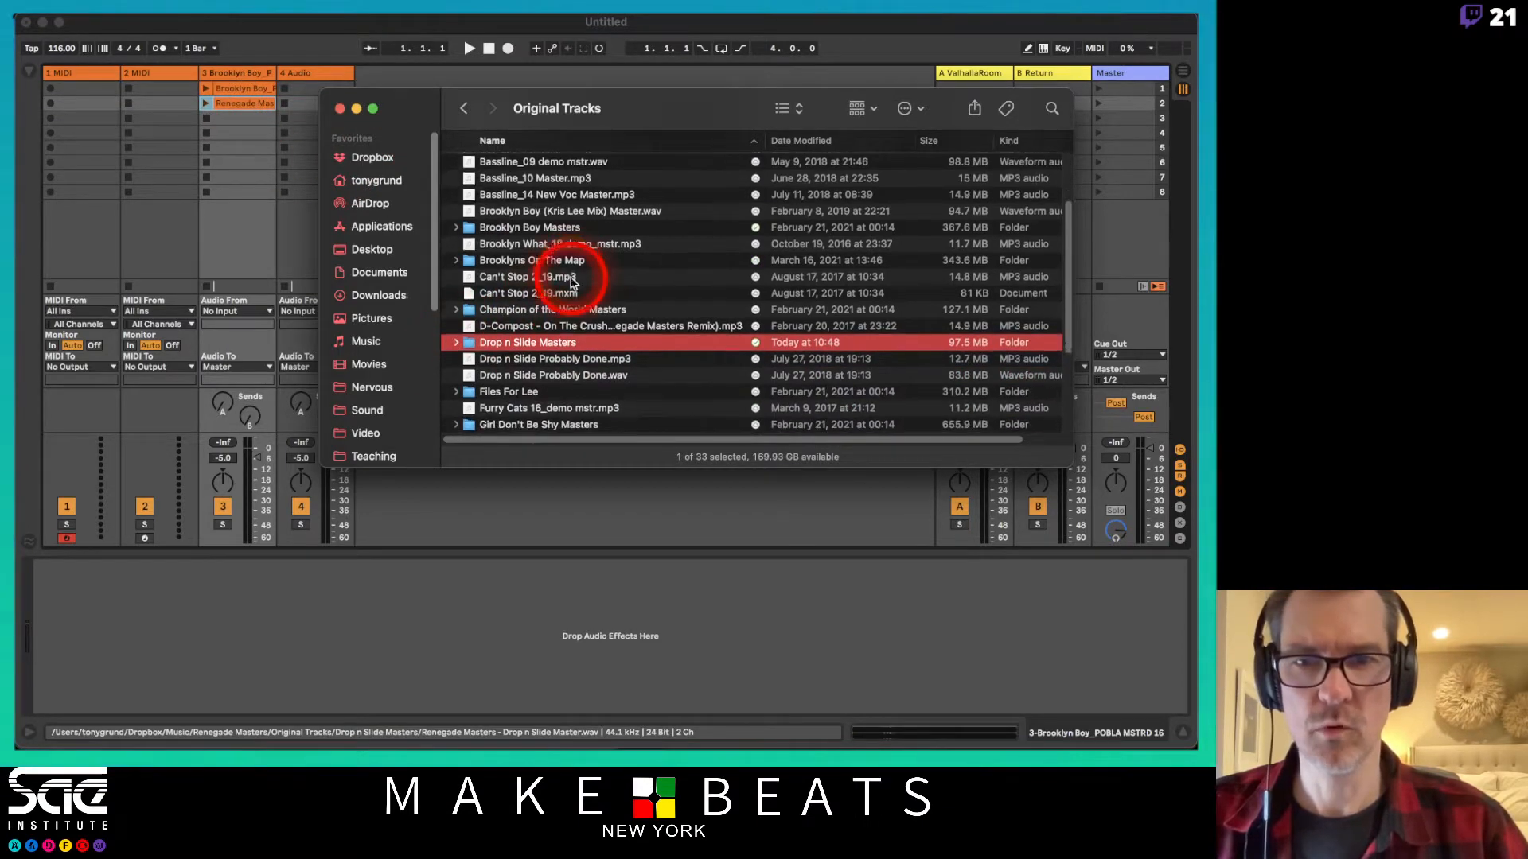
{"action": "scroll", "coordinate": [569, 281], "scroll_direction": "down", "scroll_amount": 5}
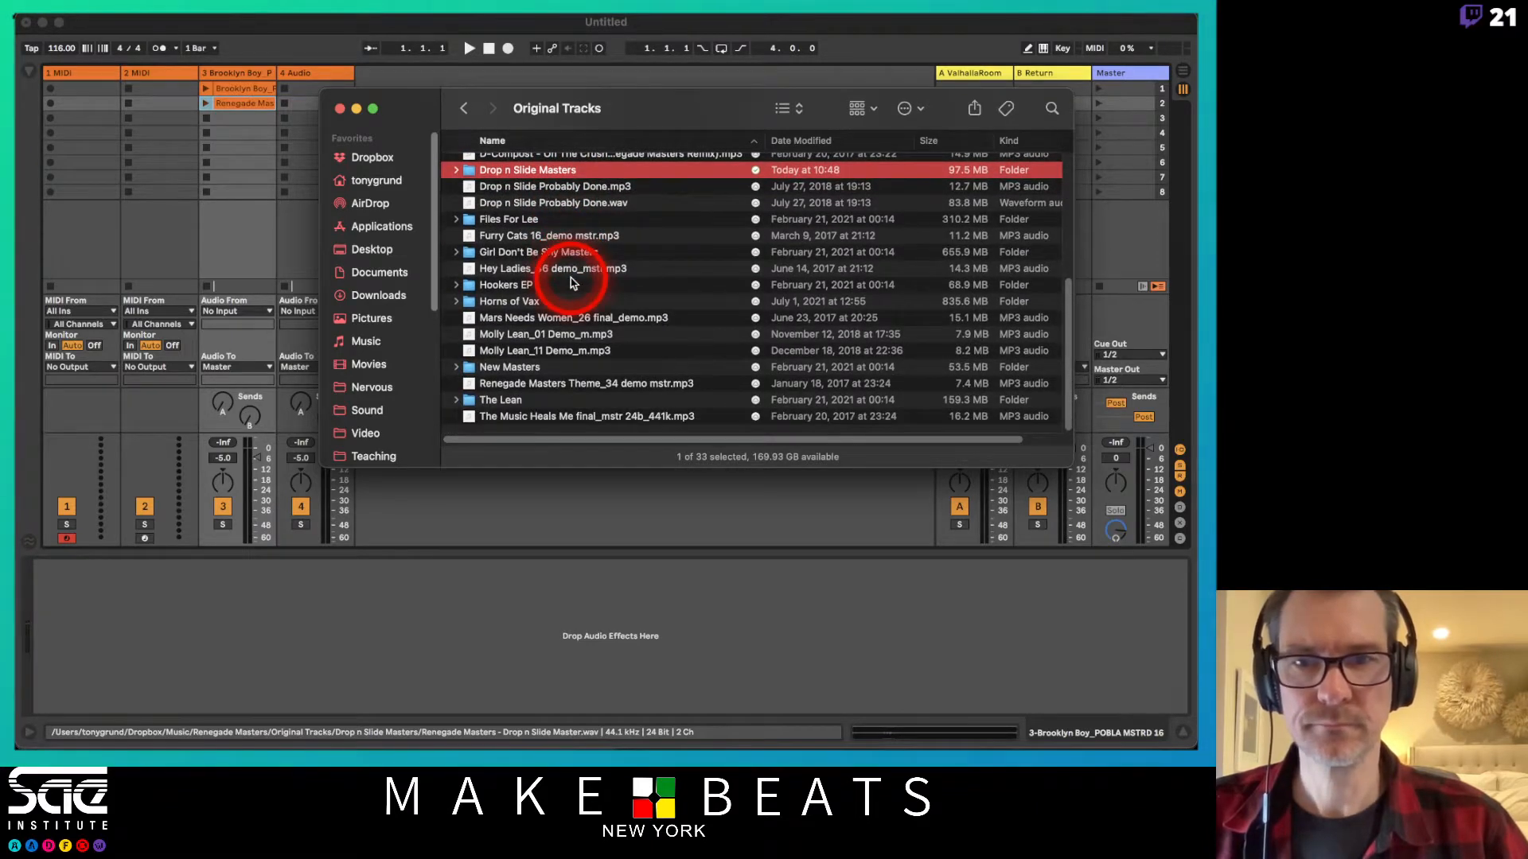
{"action": "left_click", "coordinate": [456, 253]}
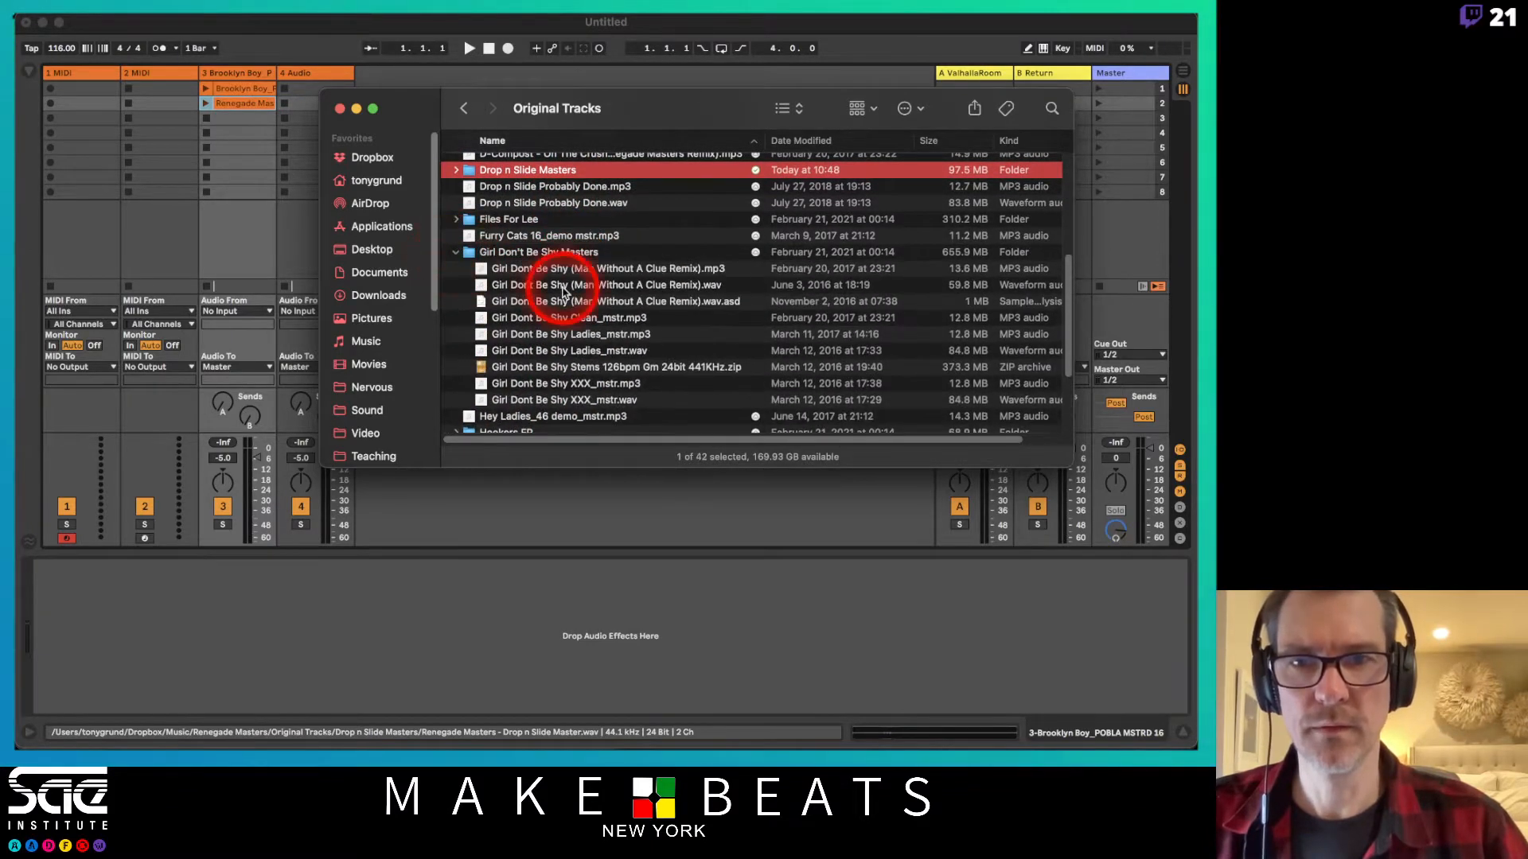
{"action": "left_click", "coordinate": [609, 300]}
{"action": "left_click", "coordinate": [607, 286], "text": "shift"}
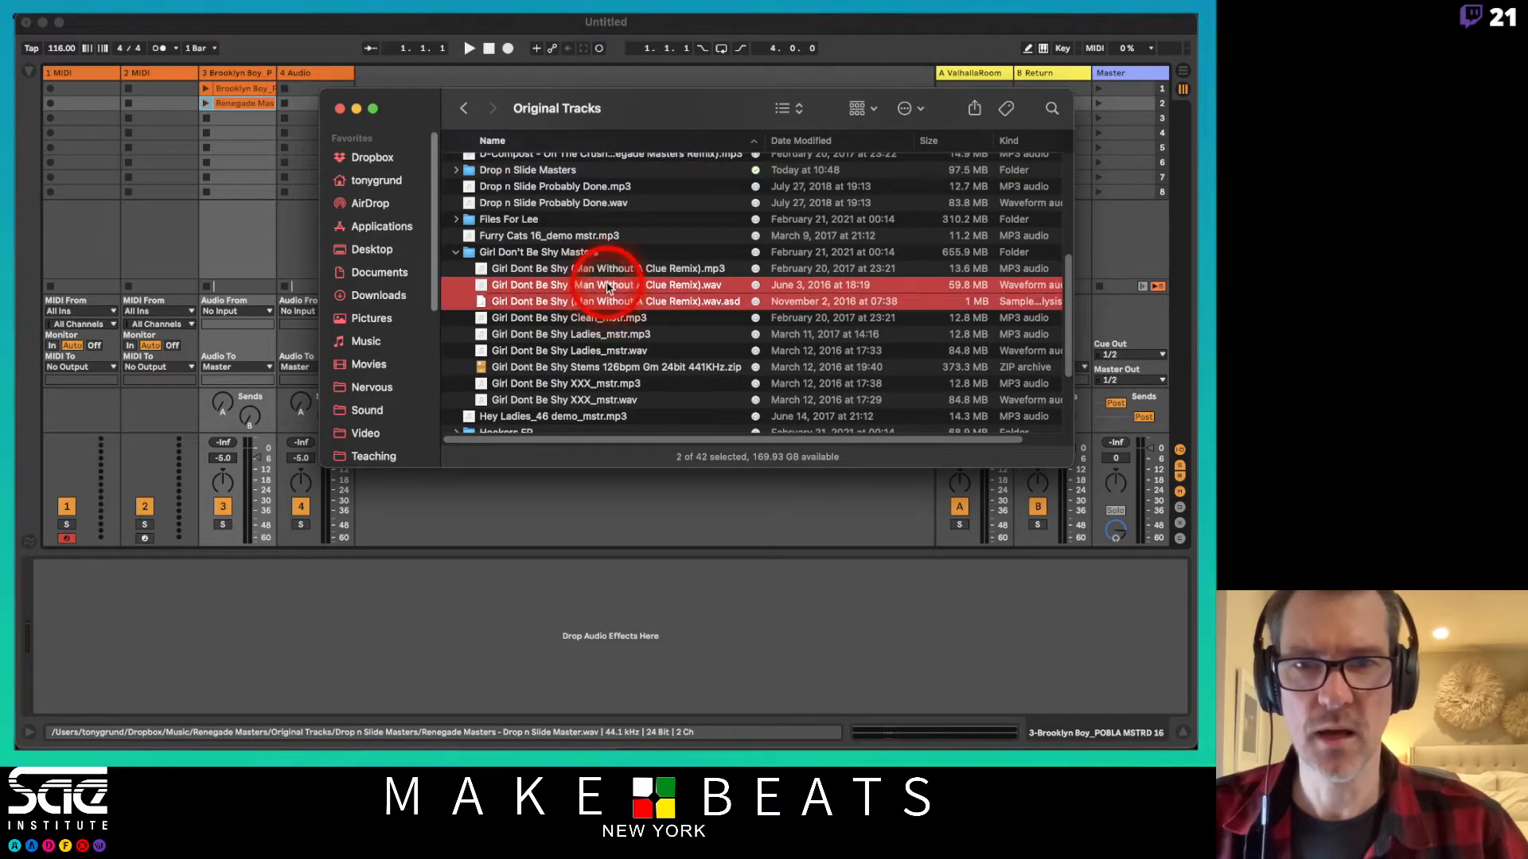
{"action": "right_click", "coordinate": [607, 286]}
{"action": "mouse_move", "coordinate": [672, 634]}
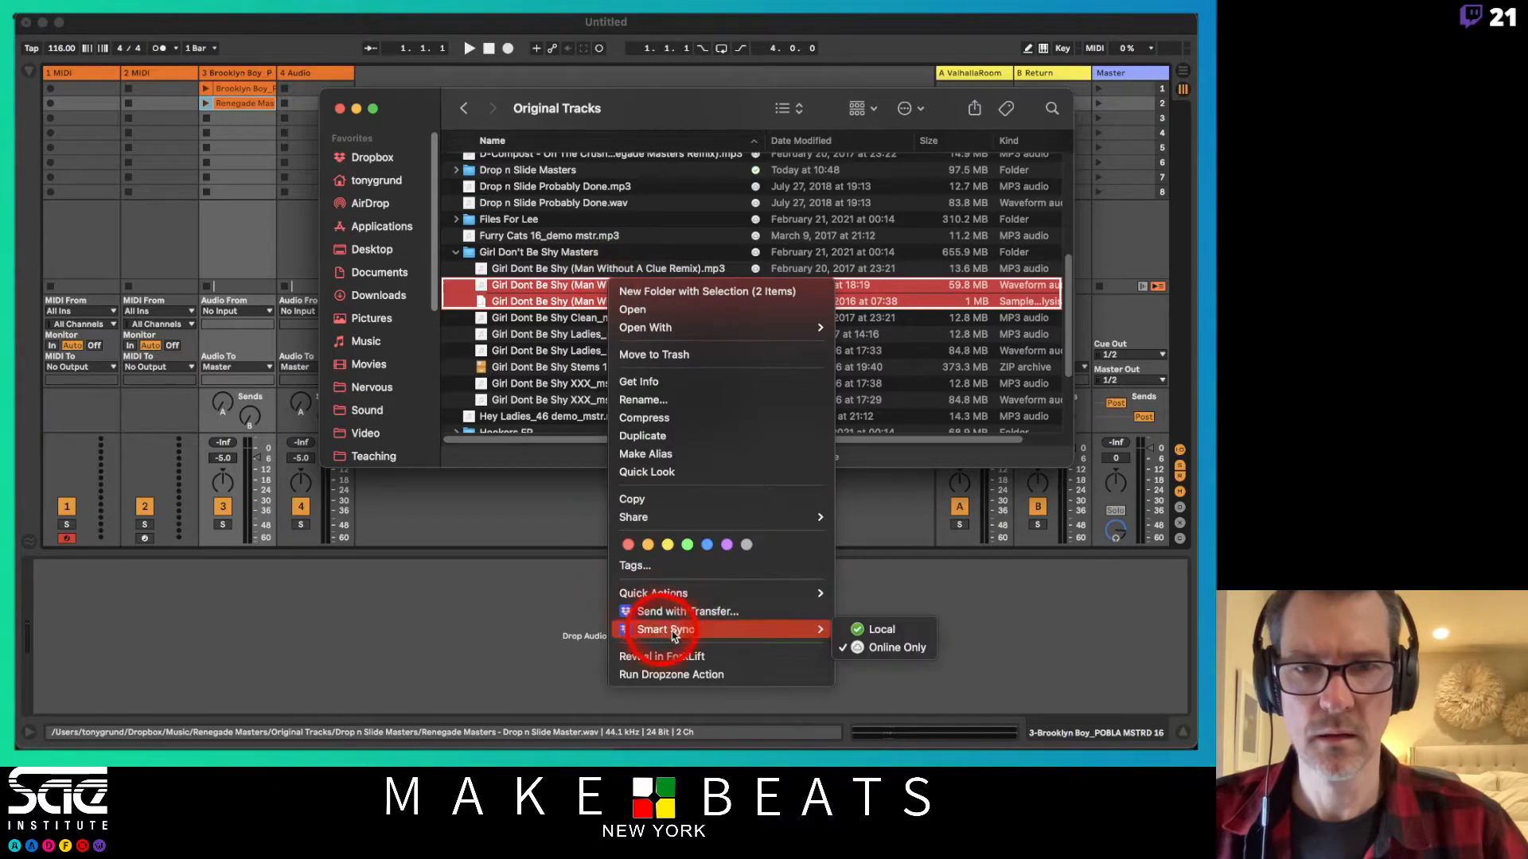
{"action": "left_click", "coordinate": [860, 630]}
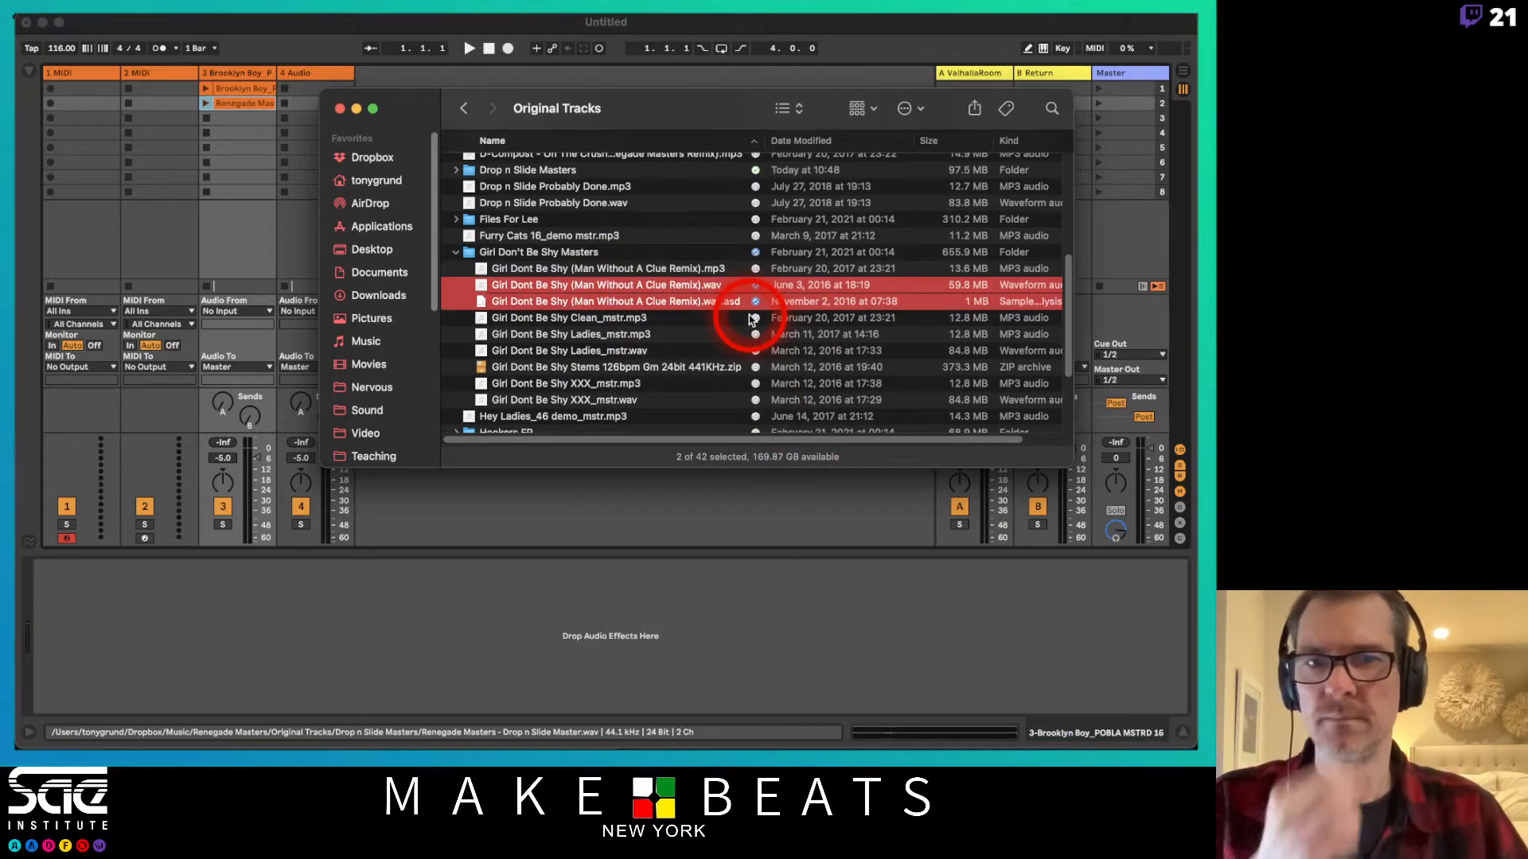
Load Girl Dont Be Shy (Man Without A Clue Remix).wav into the third clip slot of the third track and collapse its folder.
{"action": "left_click", "coordinate": [678, 270]}
{"action": "left_click", "coordinate": [670, 289]}
{"action": "left_click_drag", "start_coordinate": [658, 290], "coordinate": [235, 117]}
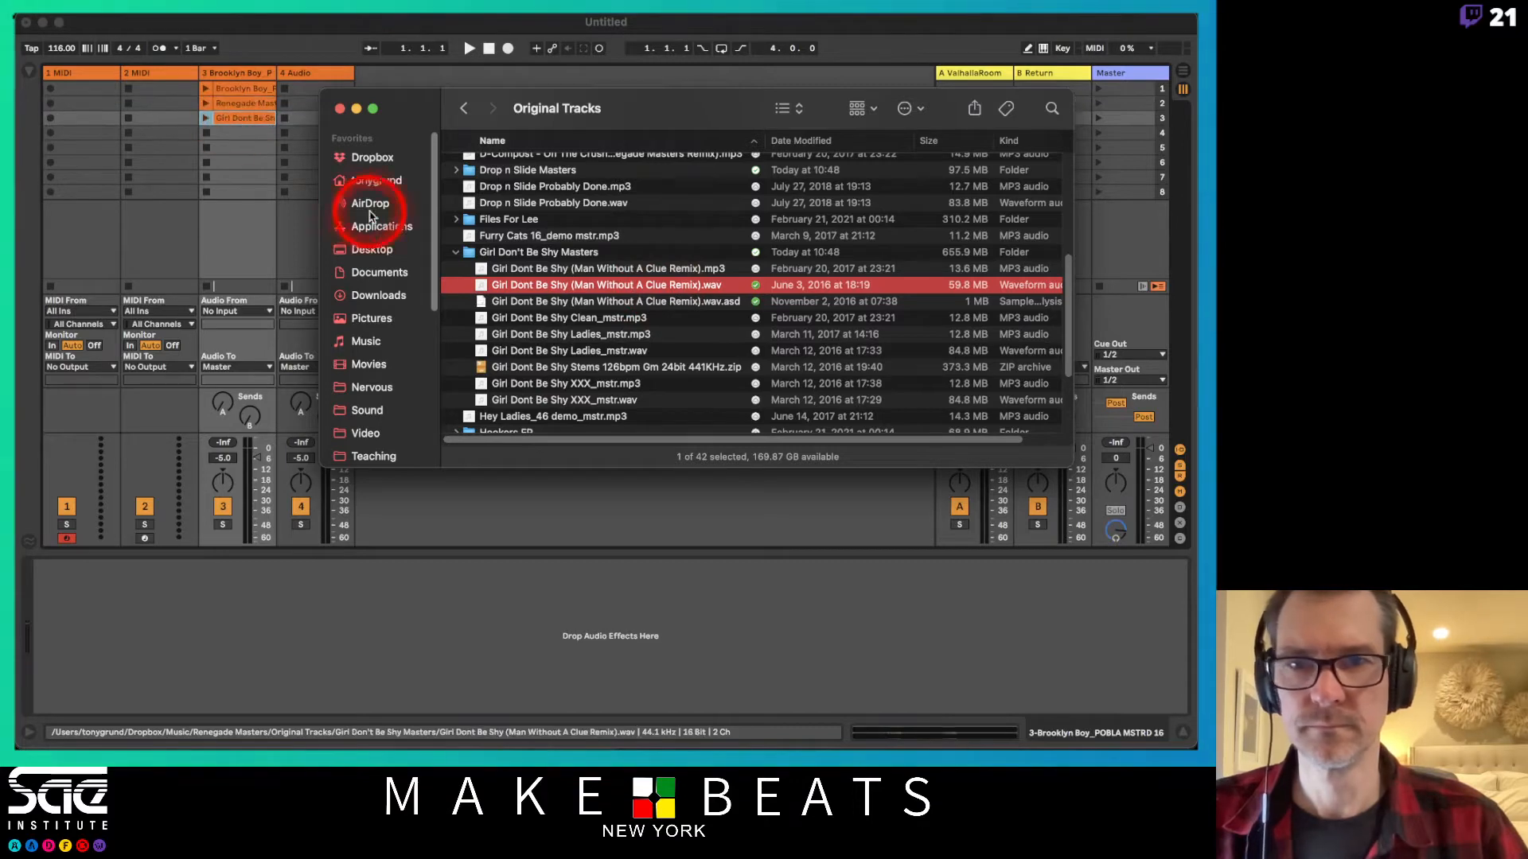
{"action": "left_click", "coordinate": [457, 253]}
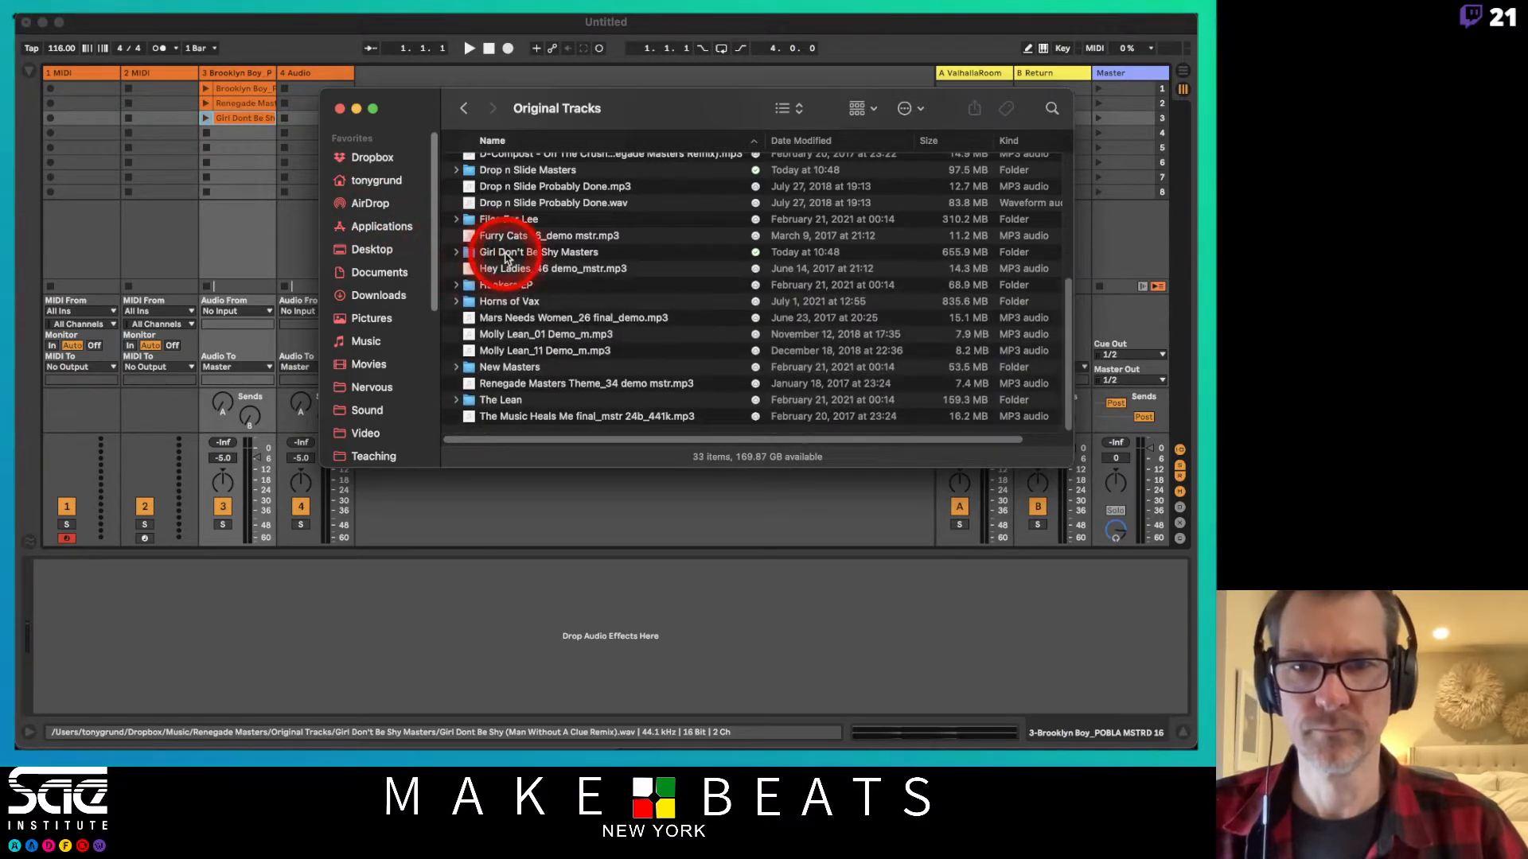
{"action": "scroll", "coordinate": [497, 382], "scroll_direction": "up", "scroll_amount": 5}
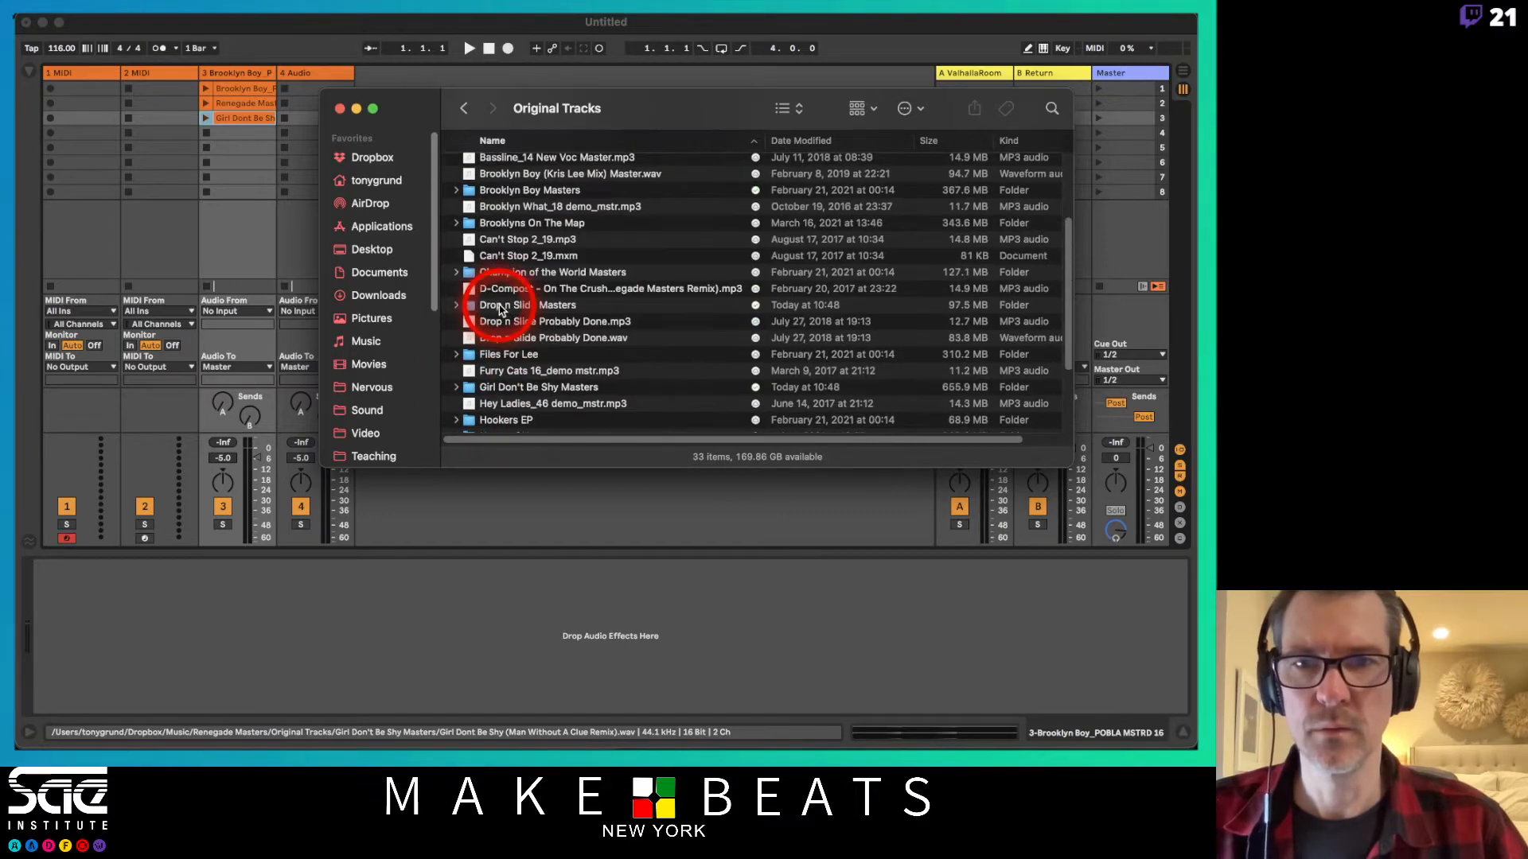
Open the Original Remixes folder inside Renegade Masters and collapse the ONYVA - States Love Remixes folder.
{"action": "scroll", "coordinate": [509, 311], "scroll_direction": "up", "scroll_amount": 5}
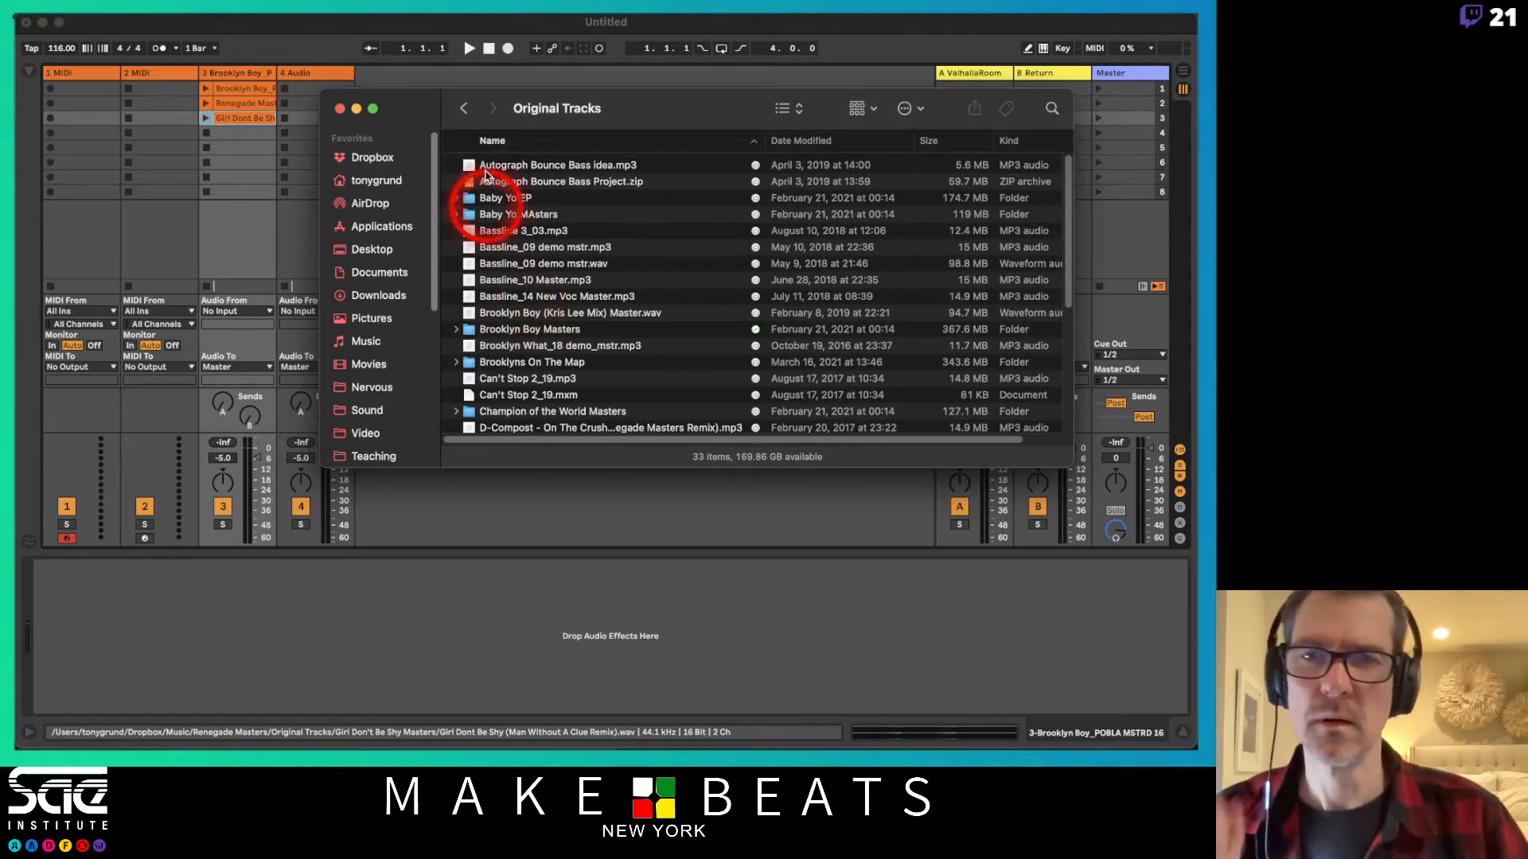
{"action": "left_click", "coordinate": [464, 108]}
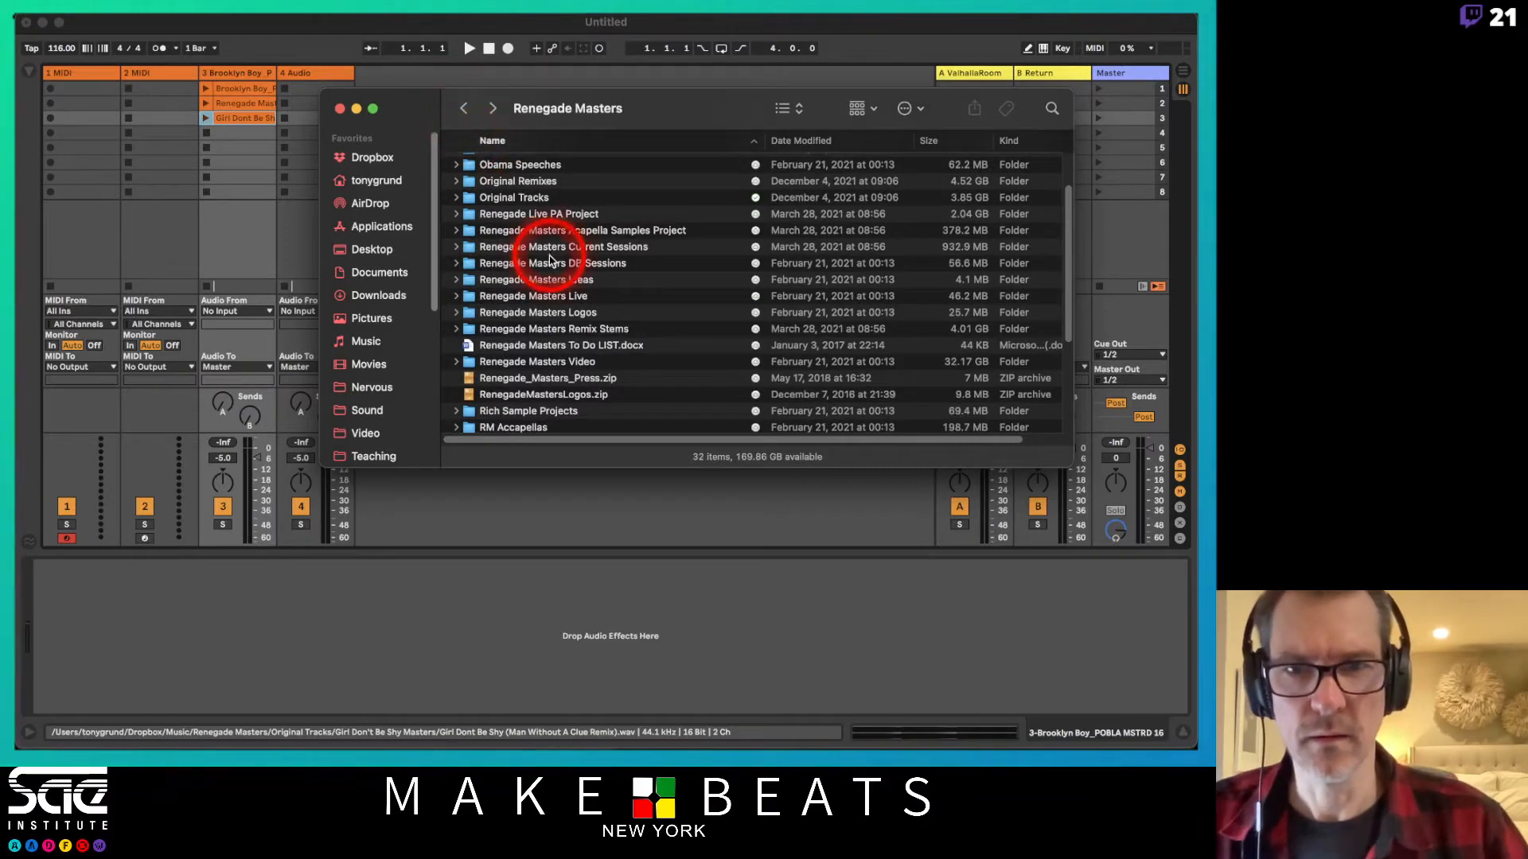
{"action": "double_click", "coordinate": [491, 183]}
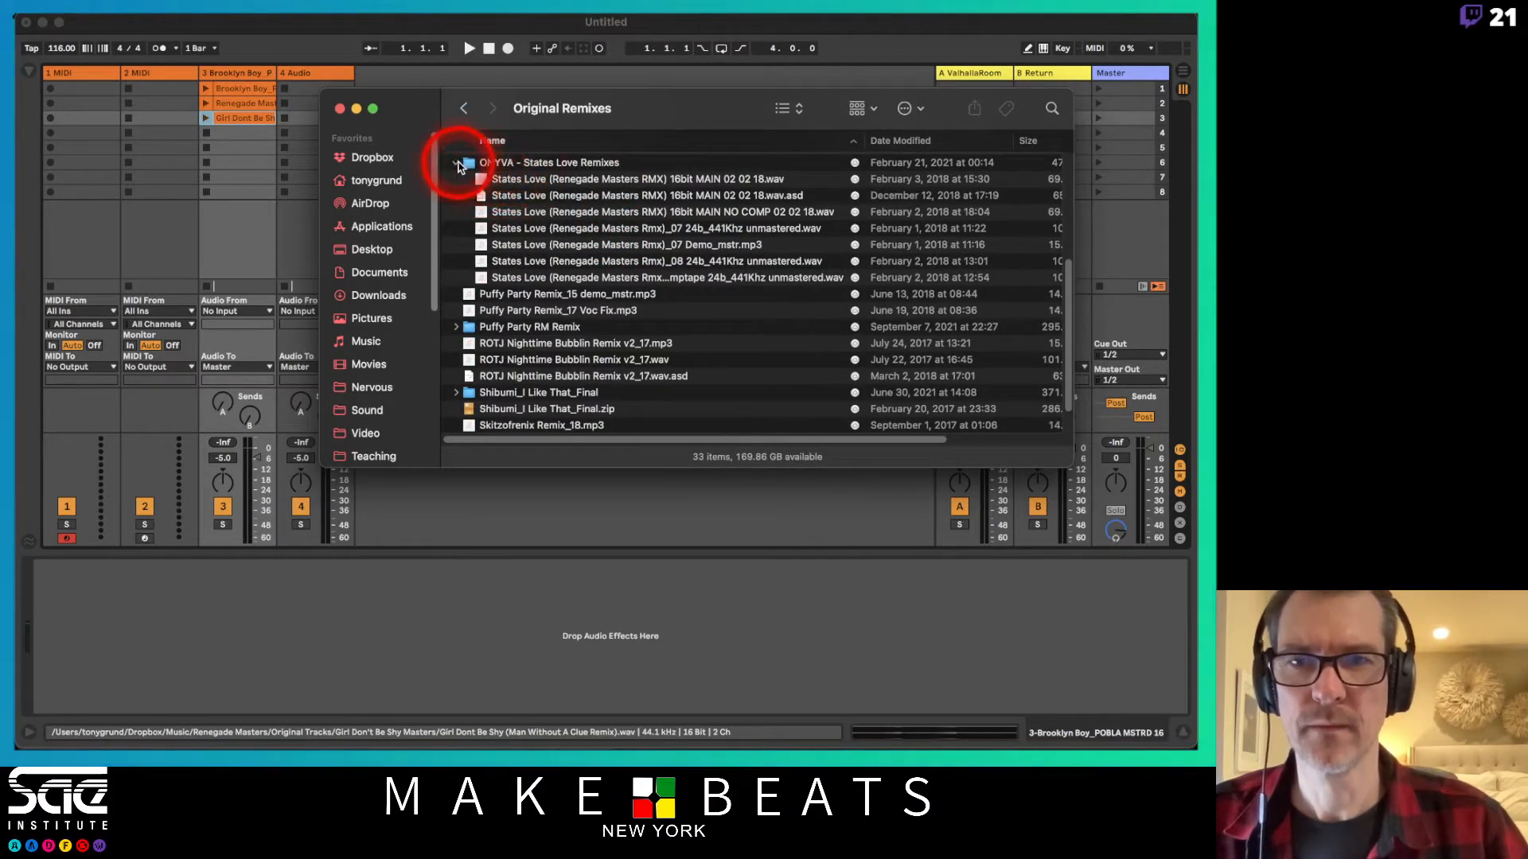
{"action": "left_click", "coordinate": [457, 163]}
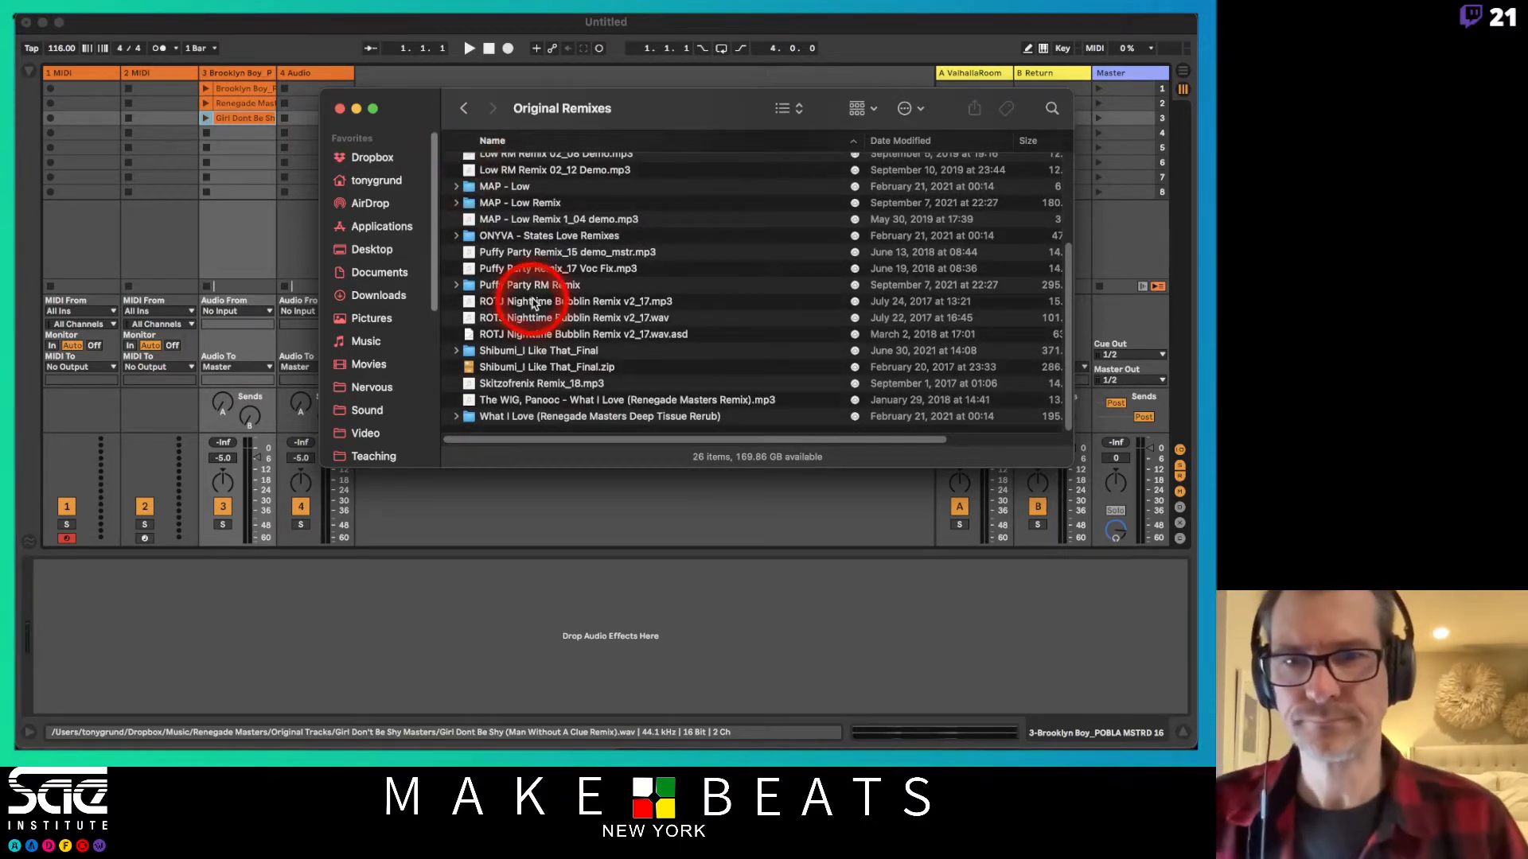
{"action": "scroll", "coordinate": [543, 308], "scroll_direction": "up", "scroll_amount": 5}
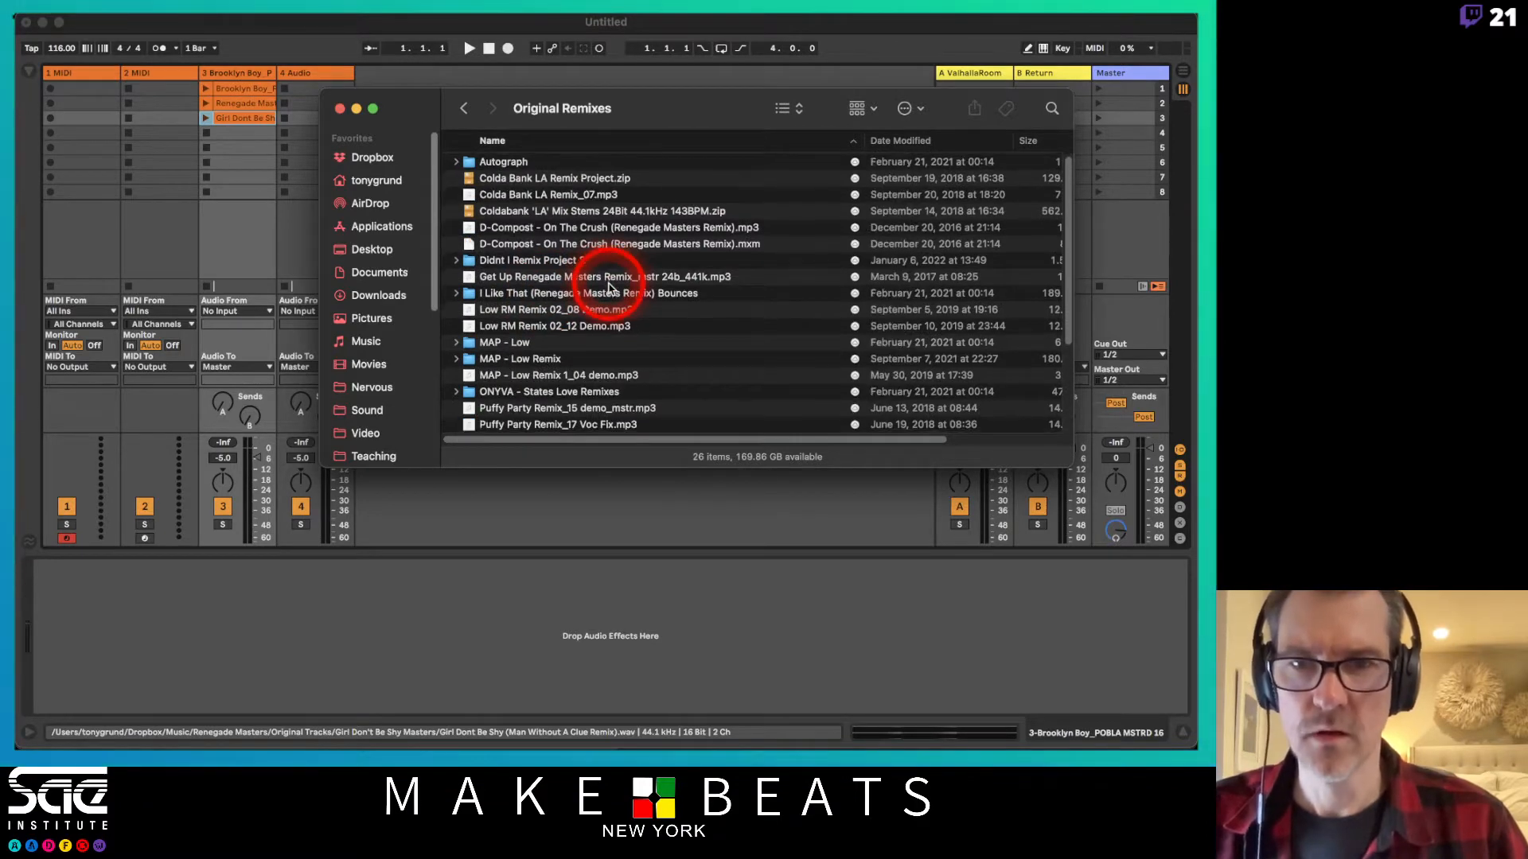
Set Smart Sync to Local for ROTJ Nighttime Bubblin Remix v2_17.wav and its .asd file, and load the WAV into the third track's fourth clip slot.
{"action": "scroll", "coordinate": [609, 286], "scroll_direction": "down", "scroll_amount": 1}
{"action": "scroll", "coordinate": [610, 286], "scroll_direction": "down", "scroll_amount": 5}
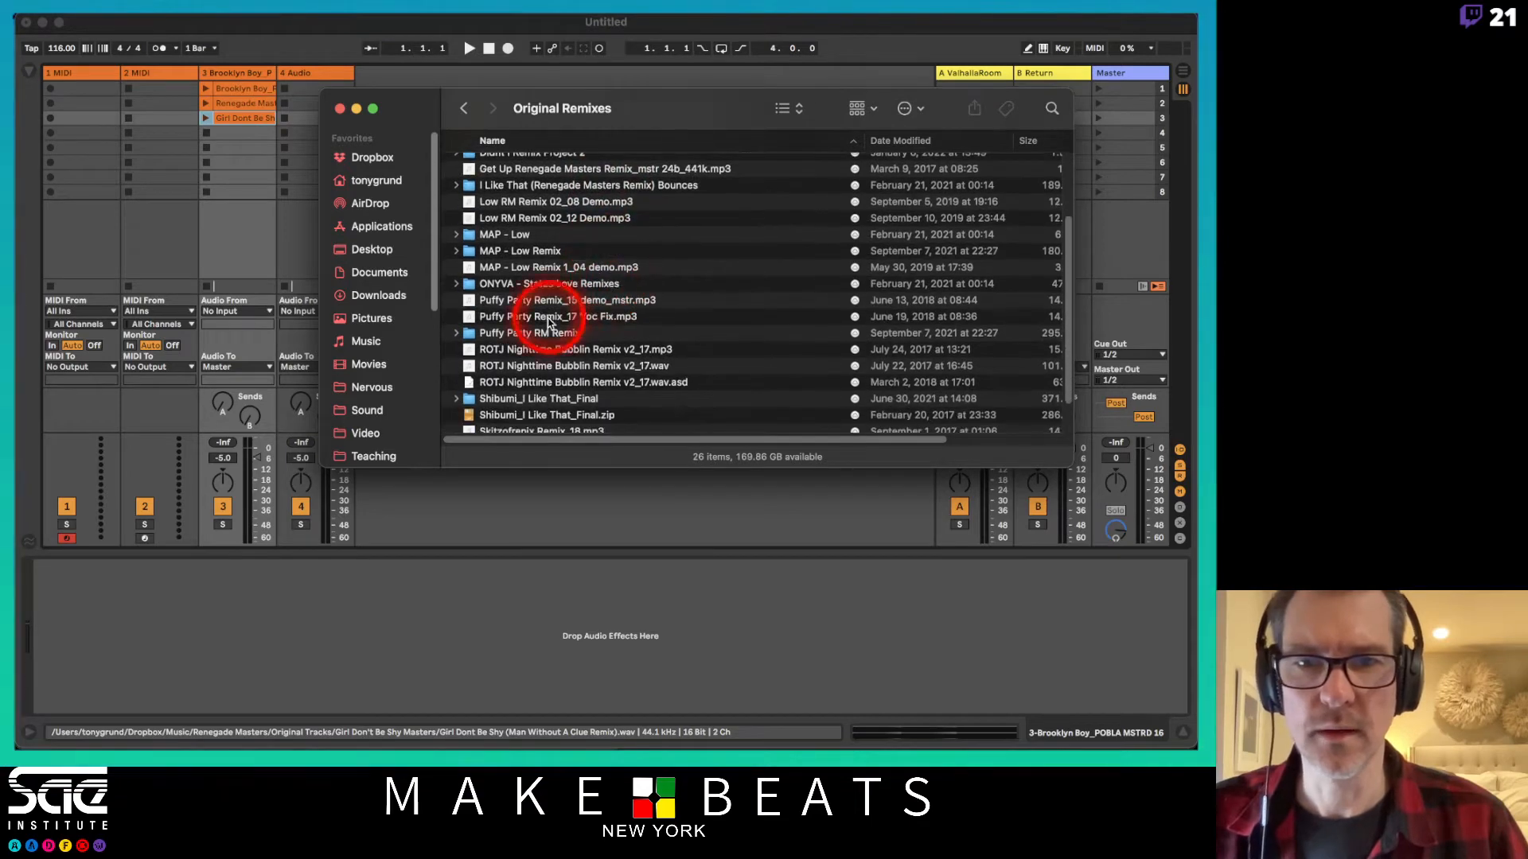
{"action": "left_click", "coordinate": [528, 366]}
{"action": "left_click", "coordinate": [530, 384], "text": "shift"}
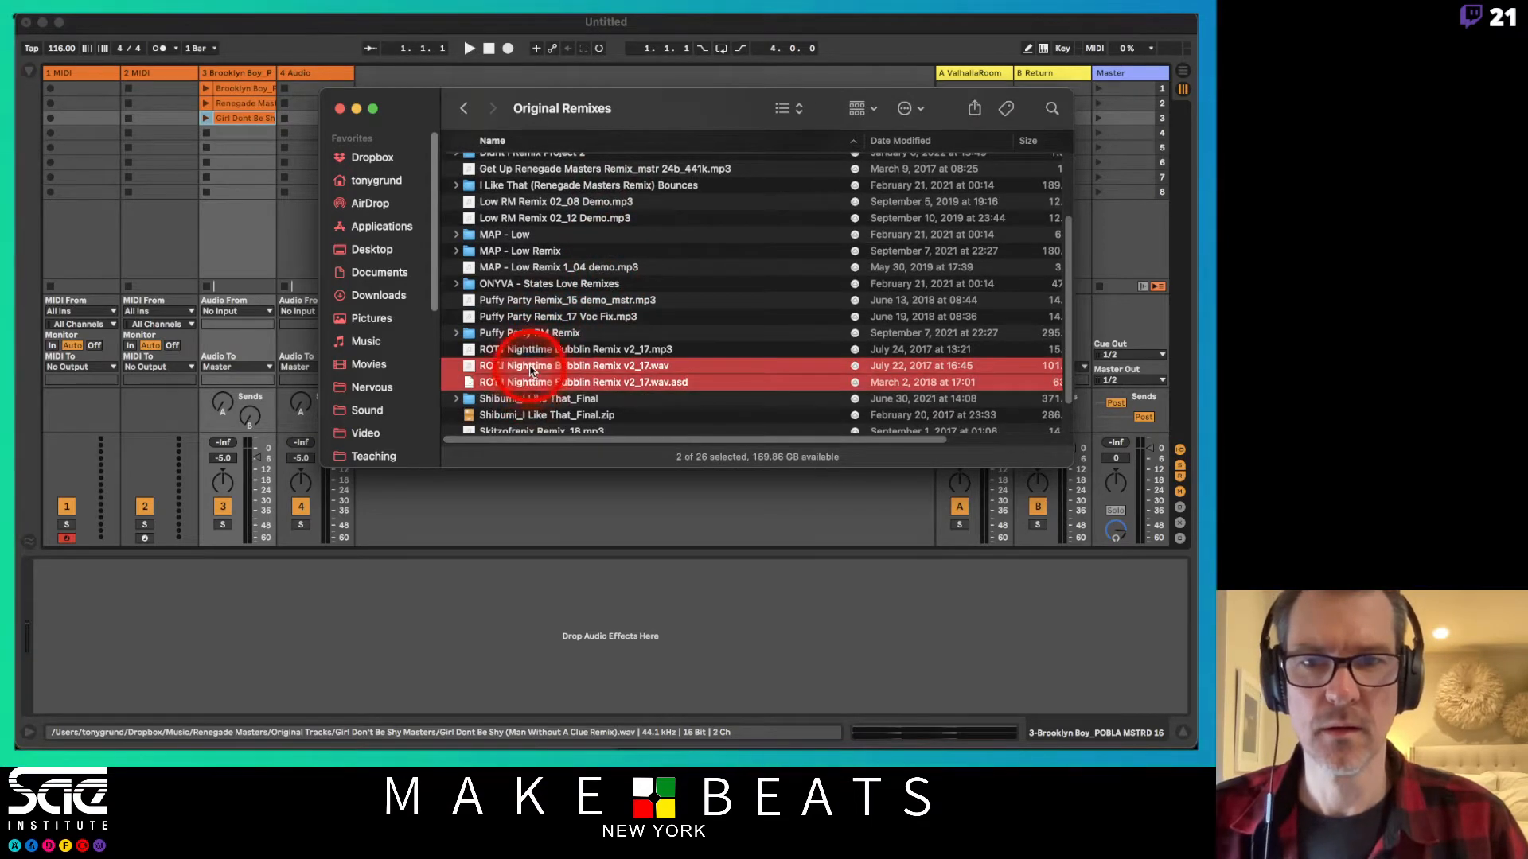
{"action": "right_click", "coordinate": [528, 374]}
{"action": "mouse_move", "coordinate": [570, 695]}
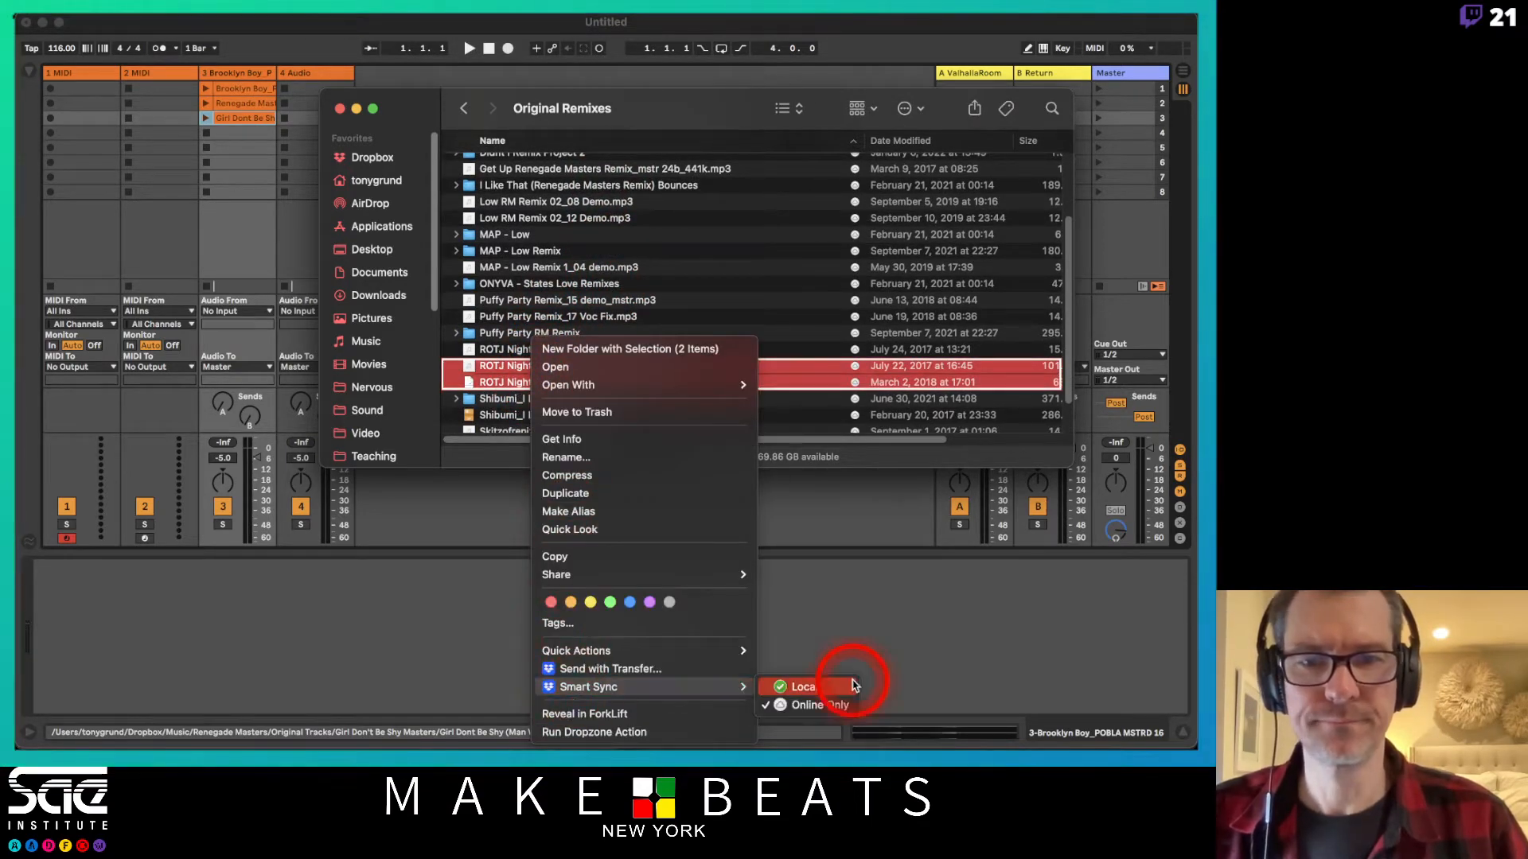
{"action": "left_click", "coordinate": [828, 687]}
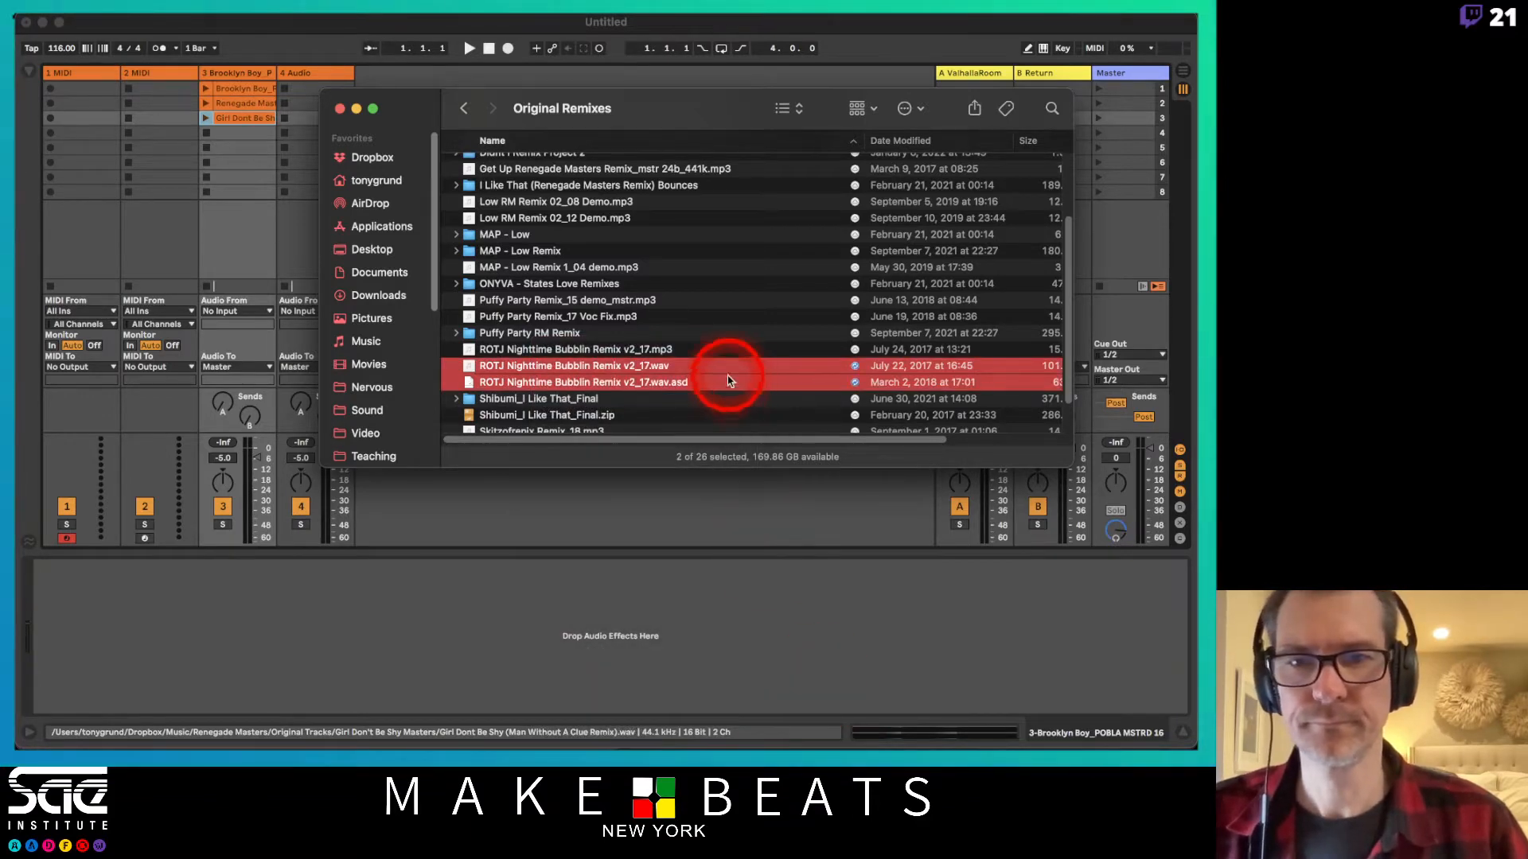
{"action": "left_click", "coordinate": [598, 352]}
{"action": "left_click_drag", "start_coordinate": [594, 369], "coordinate": [243, 134]}
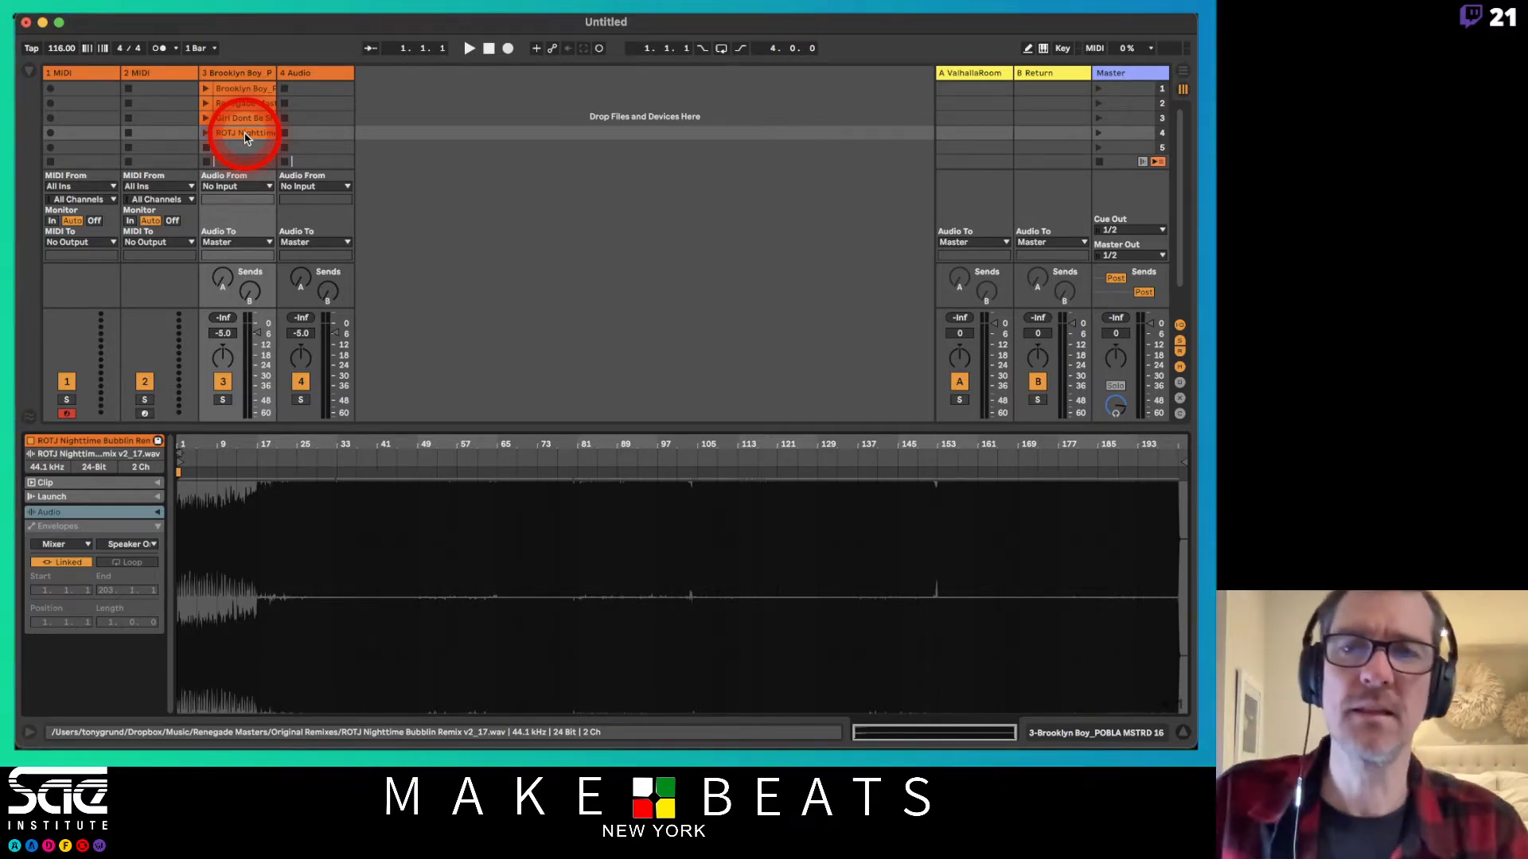
Show the Brooklyn Boy clip in an enlarged clip view and examine the waveform at its start.
{"action": "left_click", "coordinate": [255, 88]}
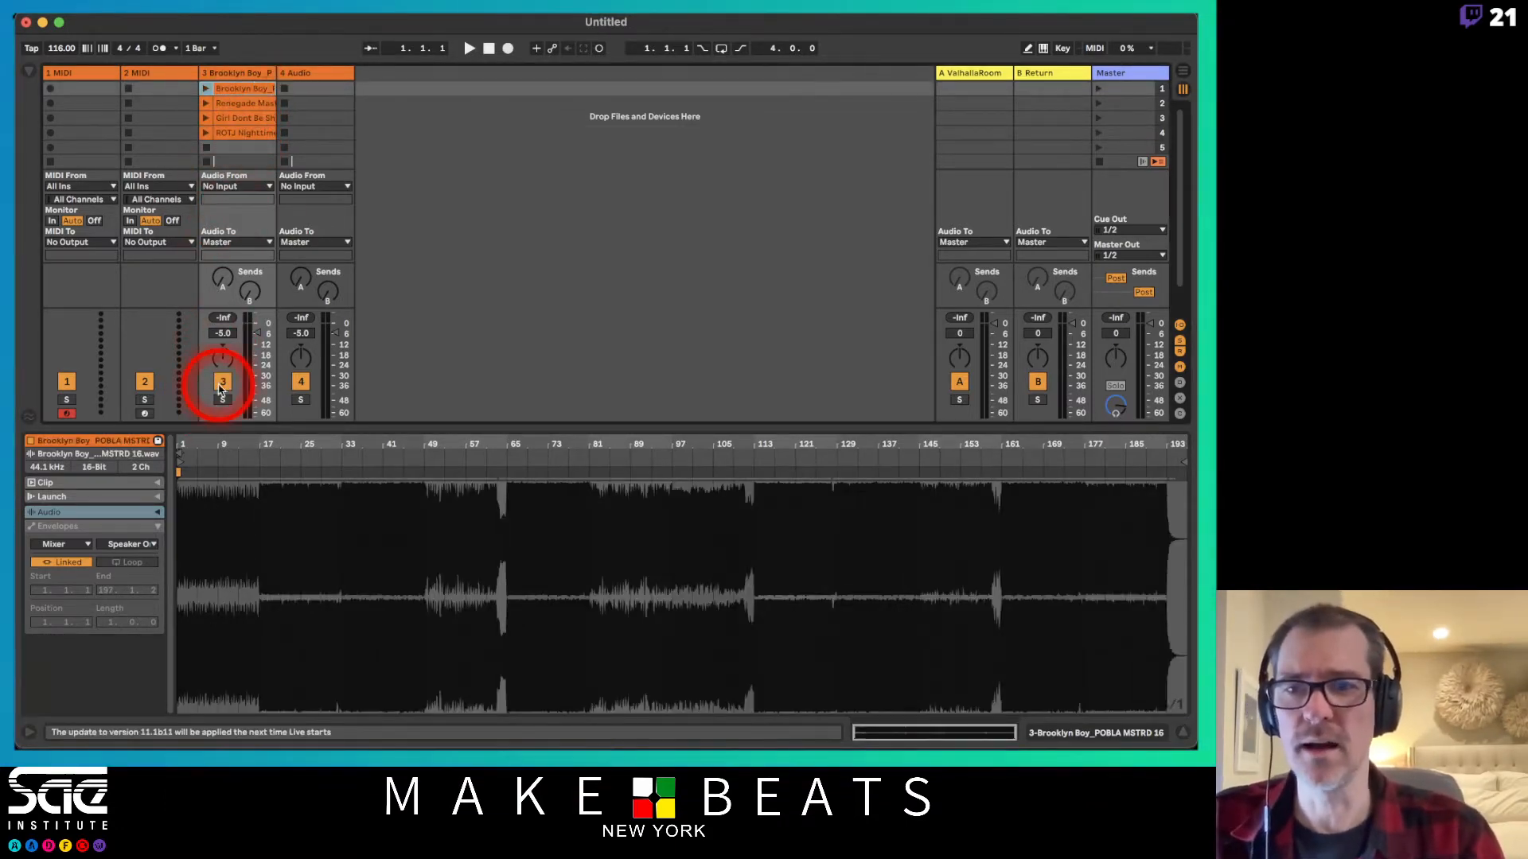
{"action": "double_click", "coordinate": [192, 428]}
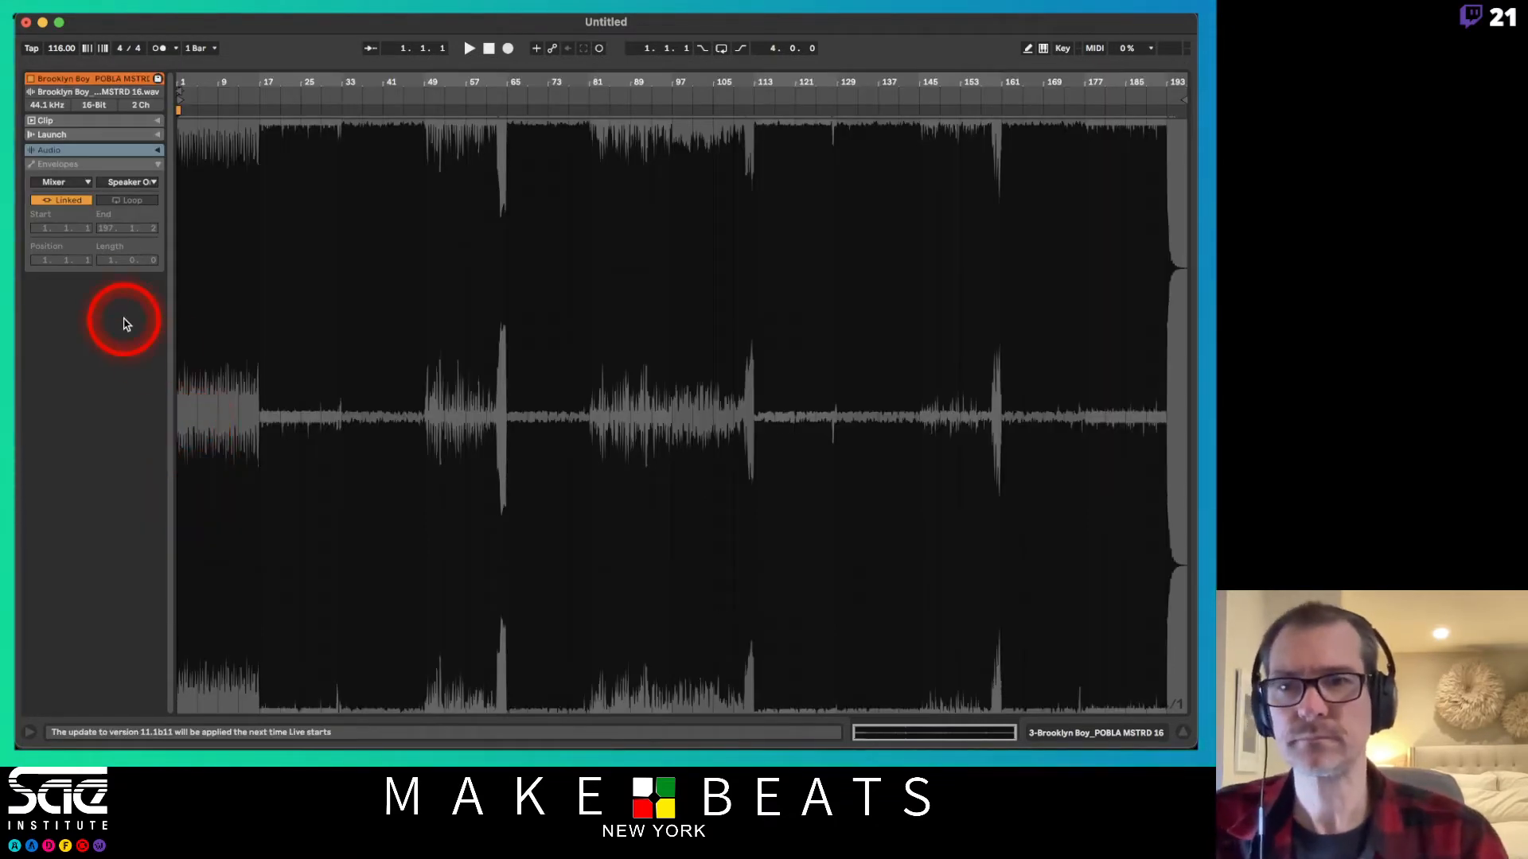
{"action": "left_click_drag", "start_coordinate": [186, 82], "coordinate": [226, 74]}
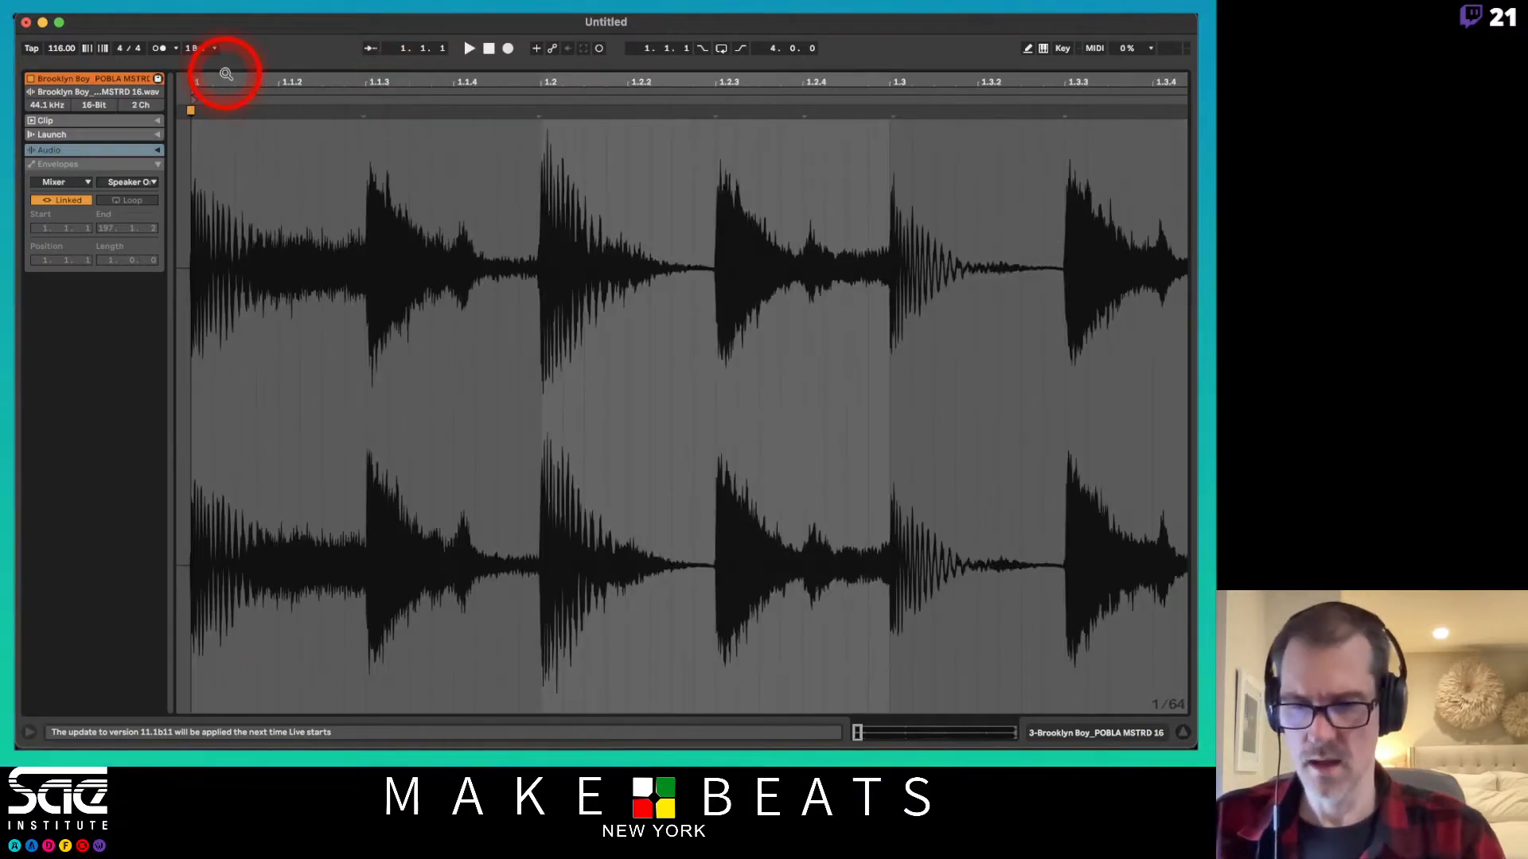
{"action": "left_click_drag", "start_coordinate": [330, 80], "coordinate": [327, 75]}
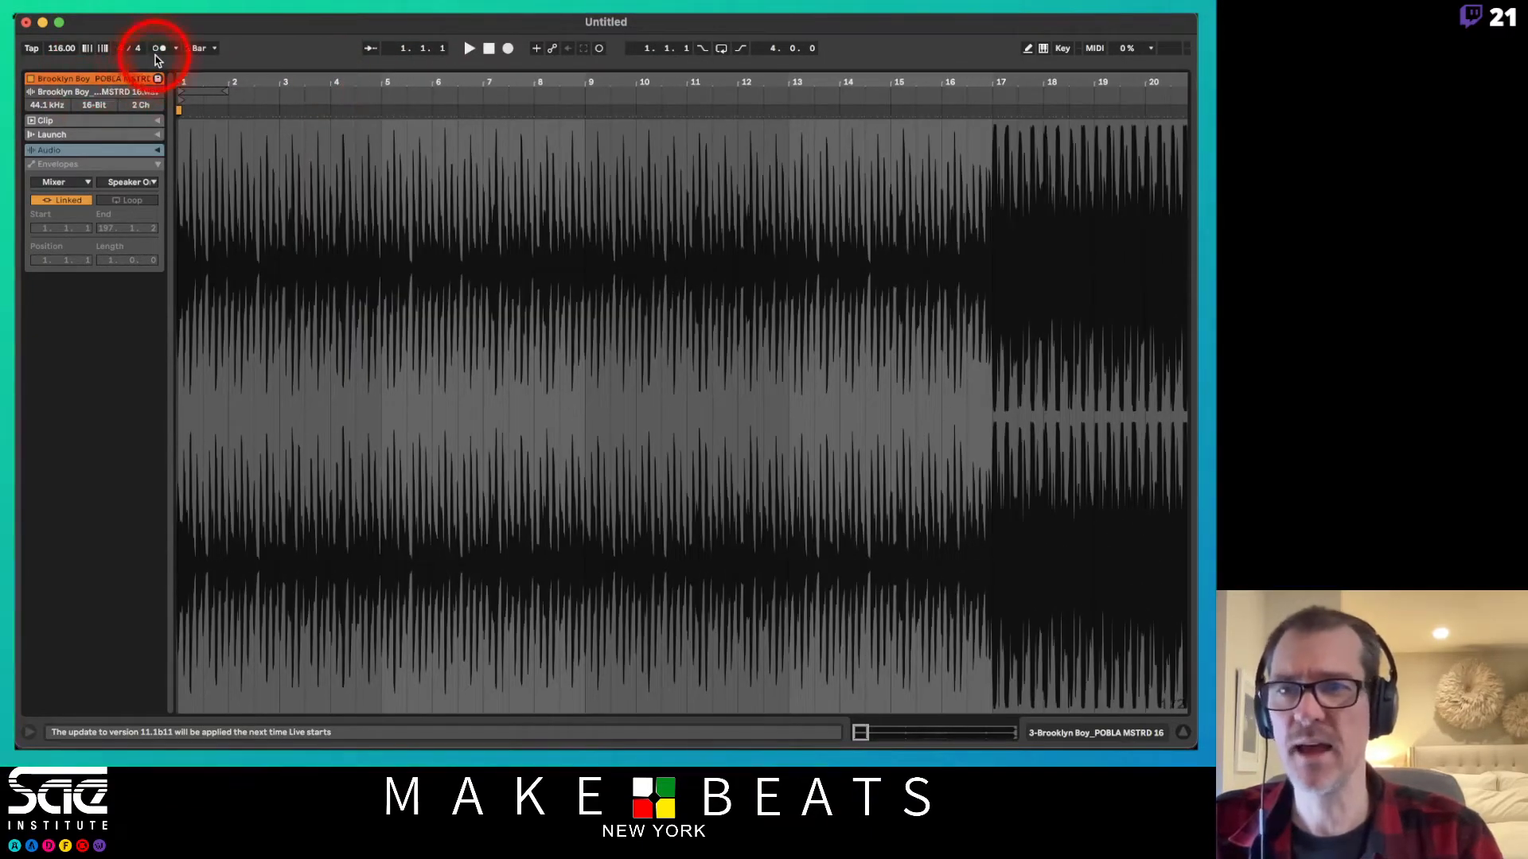
Play the Brooklyn Boy clip in Session View with the metronome on and lower the third track's volume to -10.3 dB.
{"action": "left_click", "coordinate": [157, 49]}
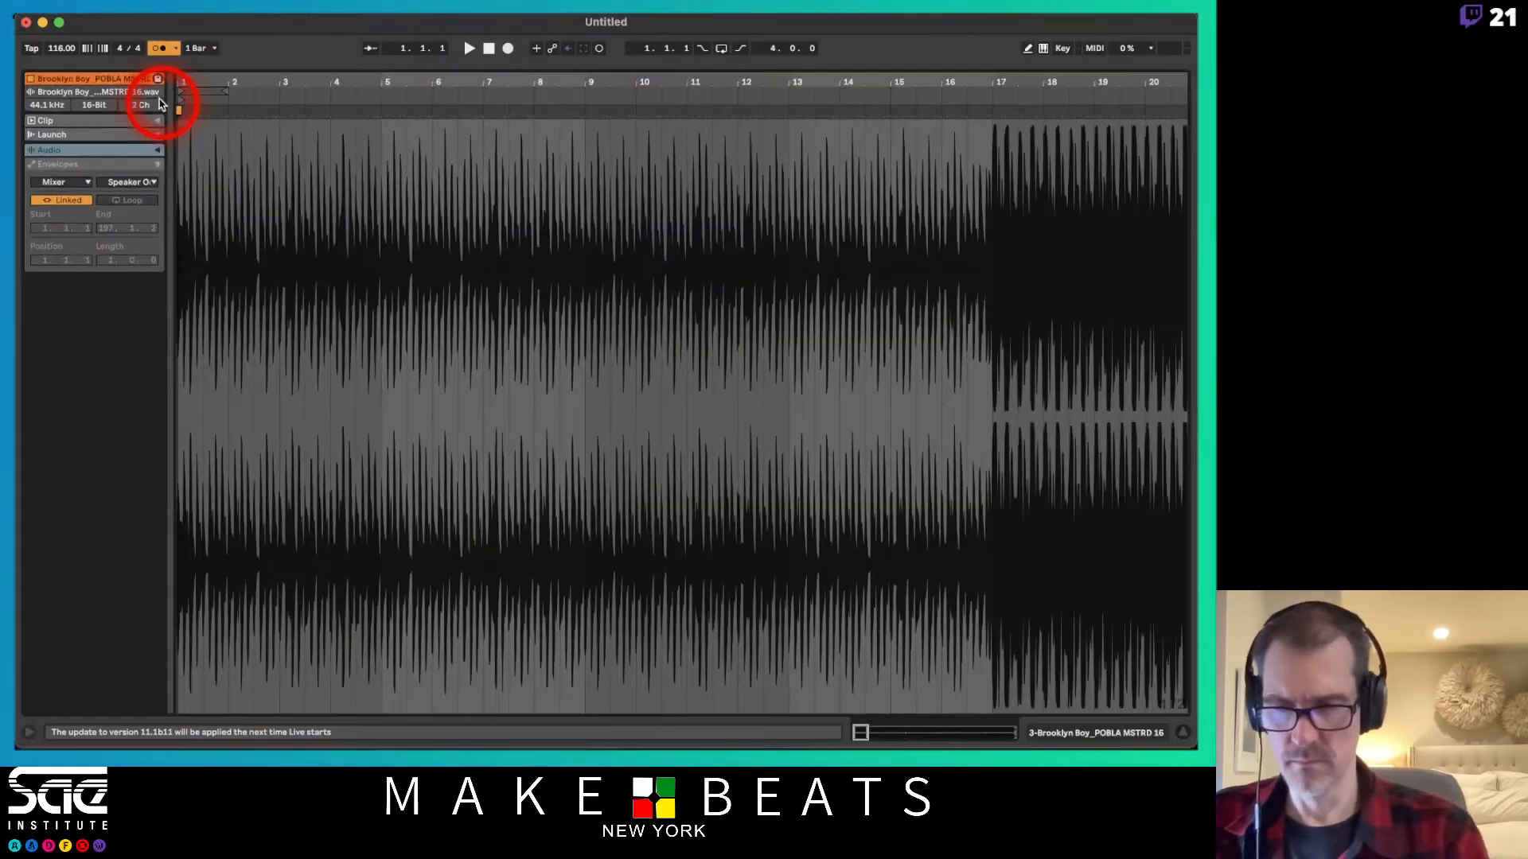
{"action": "key", "text": "alt+super+e"}
{"action": "left_click", "coordinate": [205, 88]}
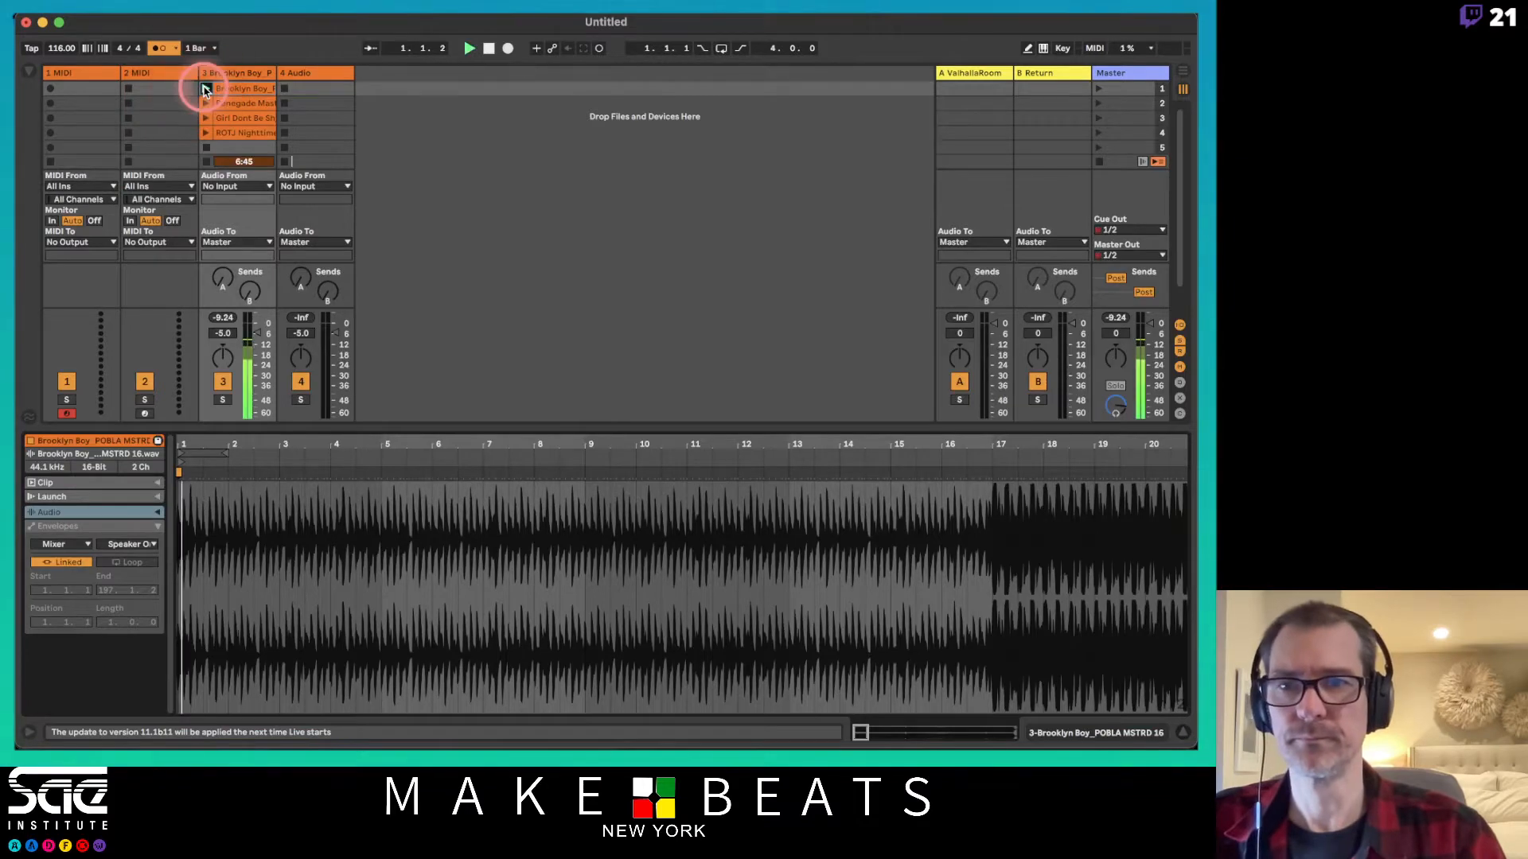
{"action": "left_click_drag", "start_coordinate": [253, 324], "coordinate": [248, 333]}
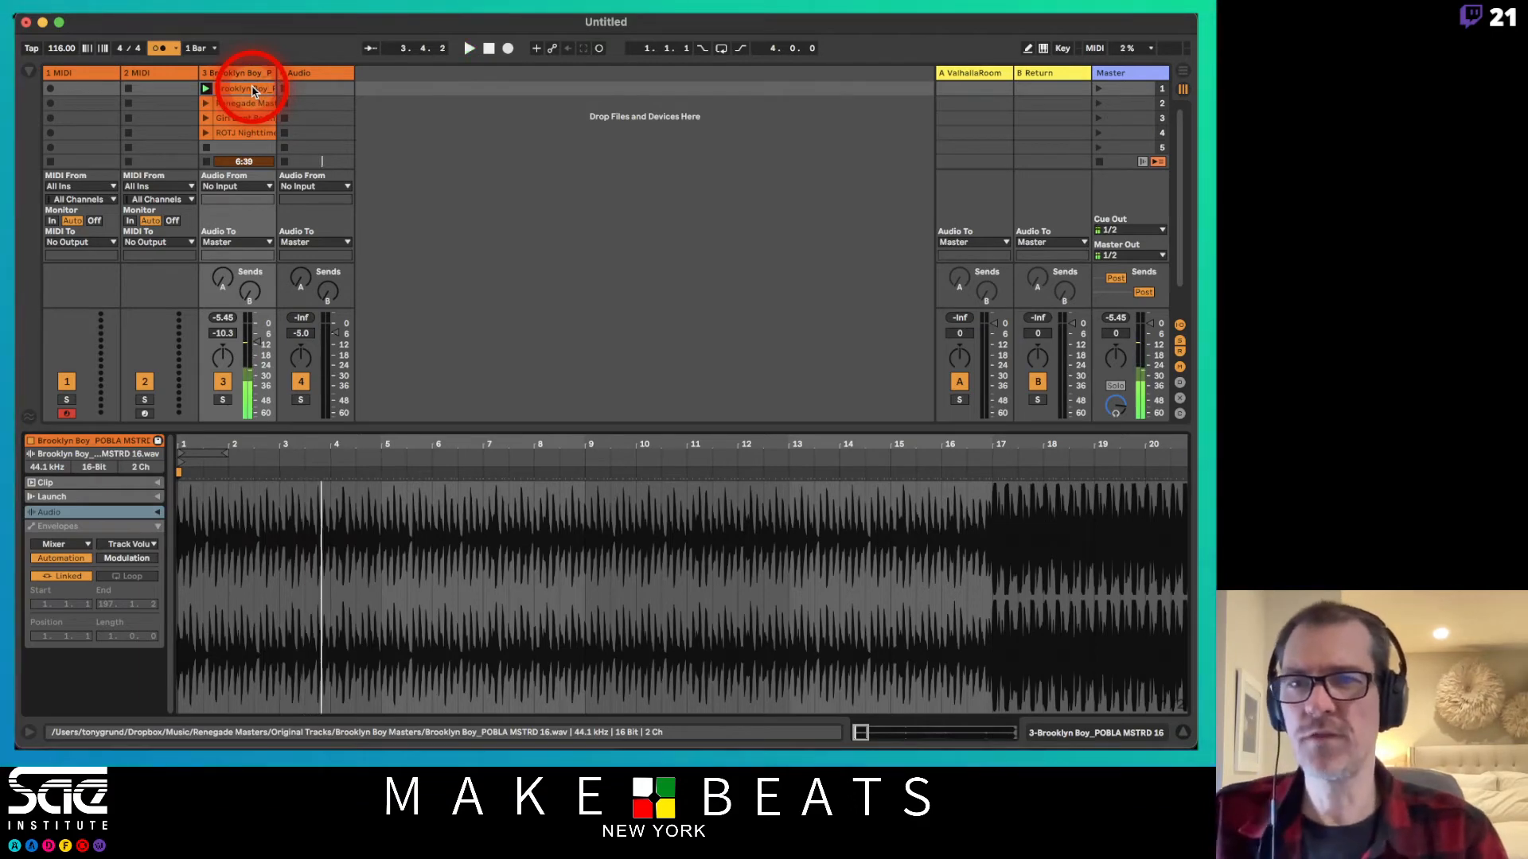
Set the warp mode of all four clips on the third track to Complex.
{"action": "left_click", "coordinate": [242, 139], "text": "shift"}
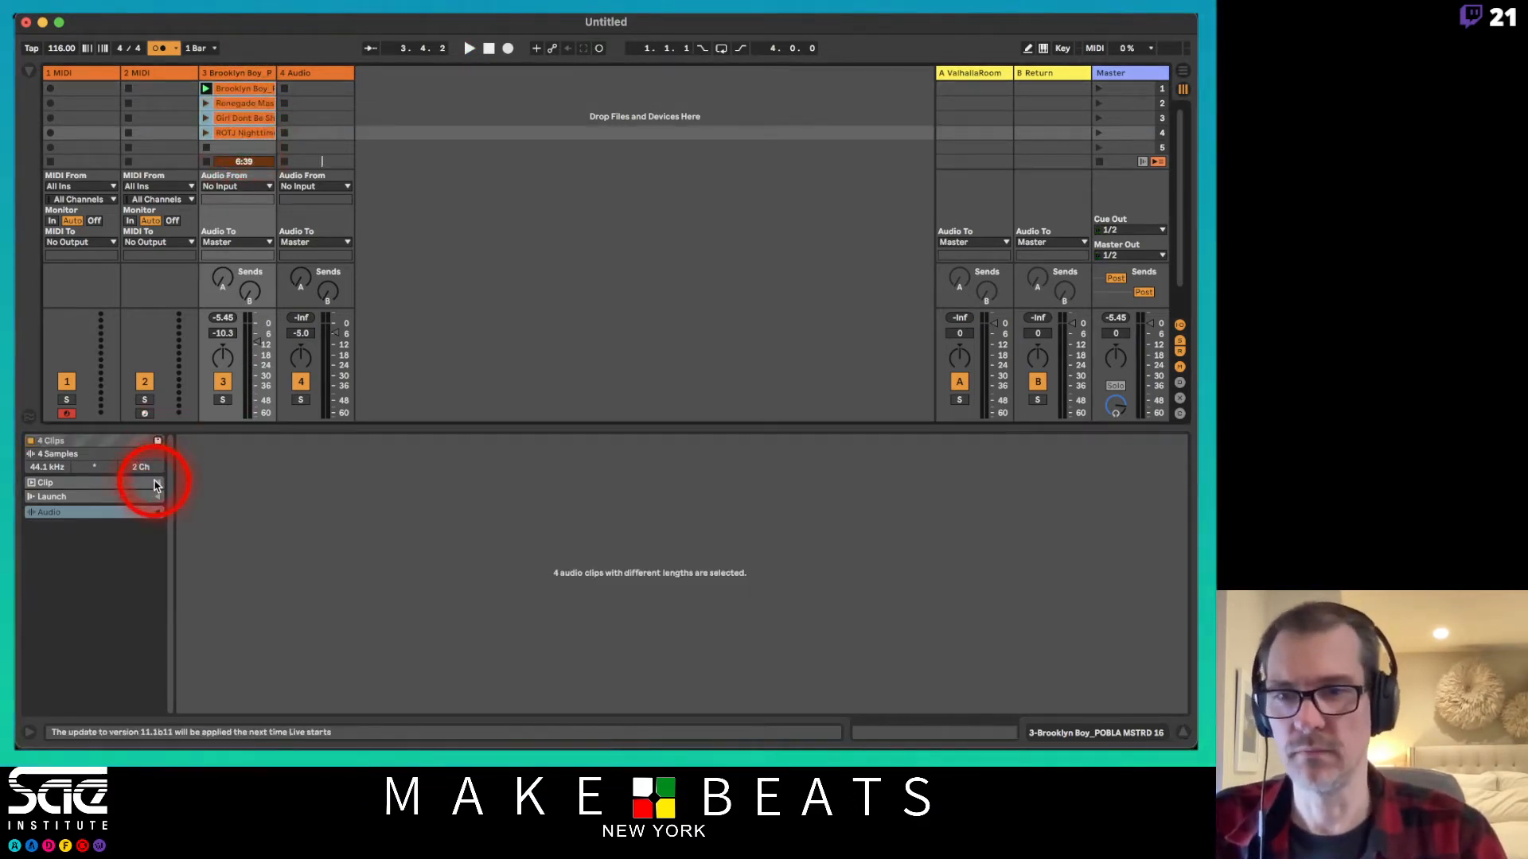
{"action": "left_click", "coordinate": [155, 484]}
{"action": "left_click", "coordinate": [158, 484]}
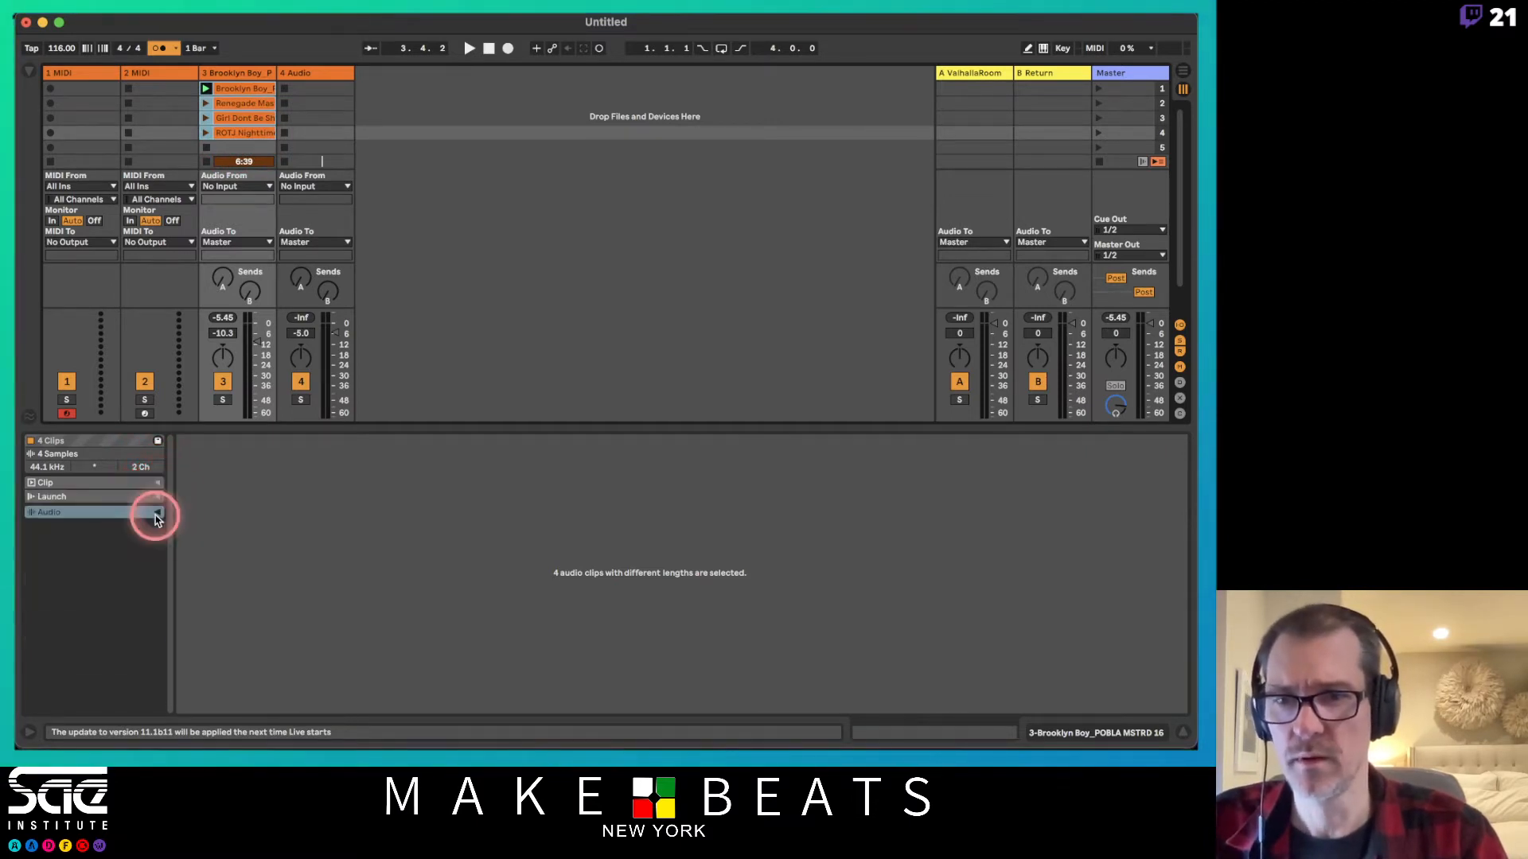
{"action": "left_click", "coordinate": [156, 512]}
{"action": "left_click", "coordinate": [68, 545]}
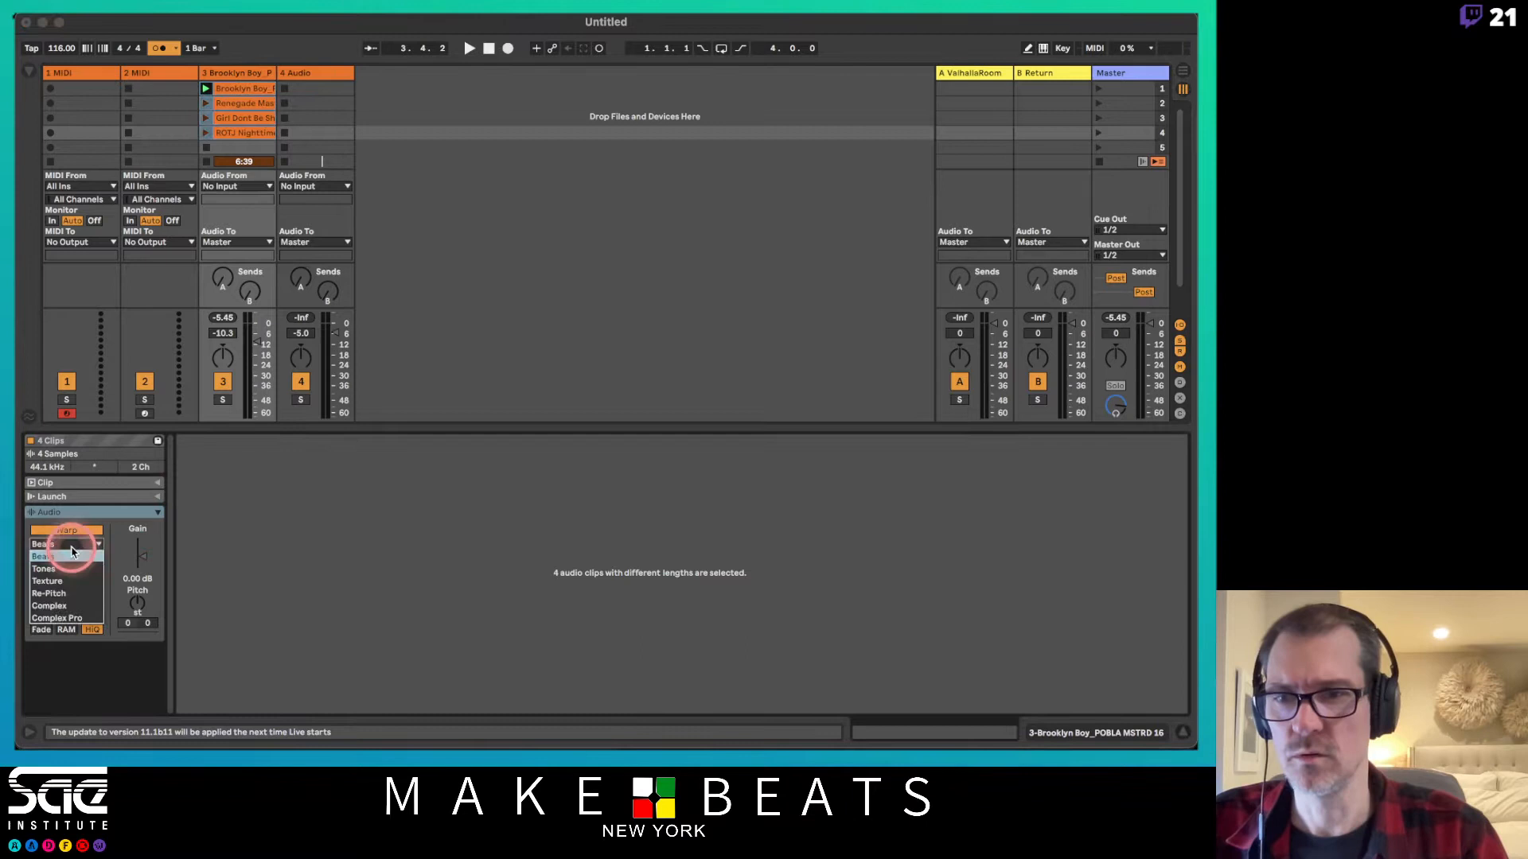
{"action": "left_click", "coordinate": [57, 606]}
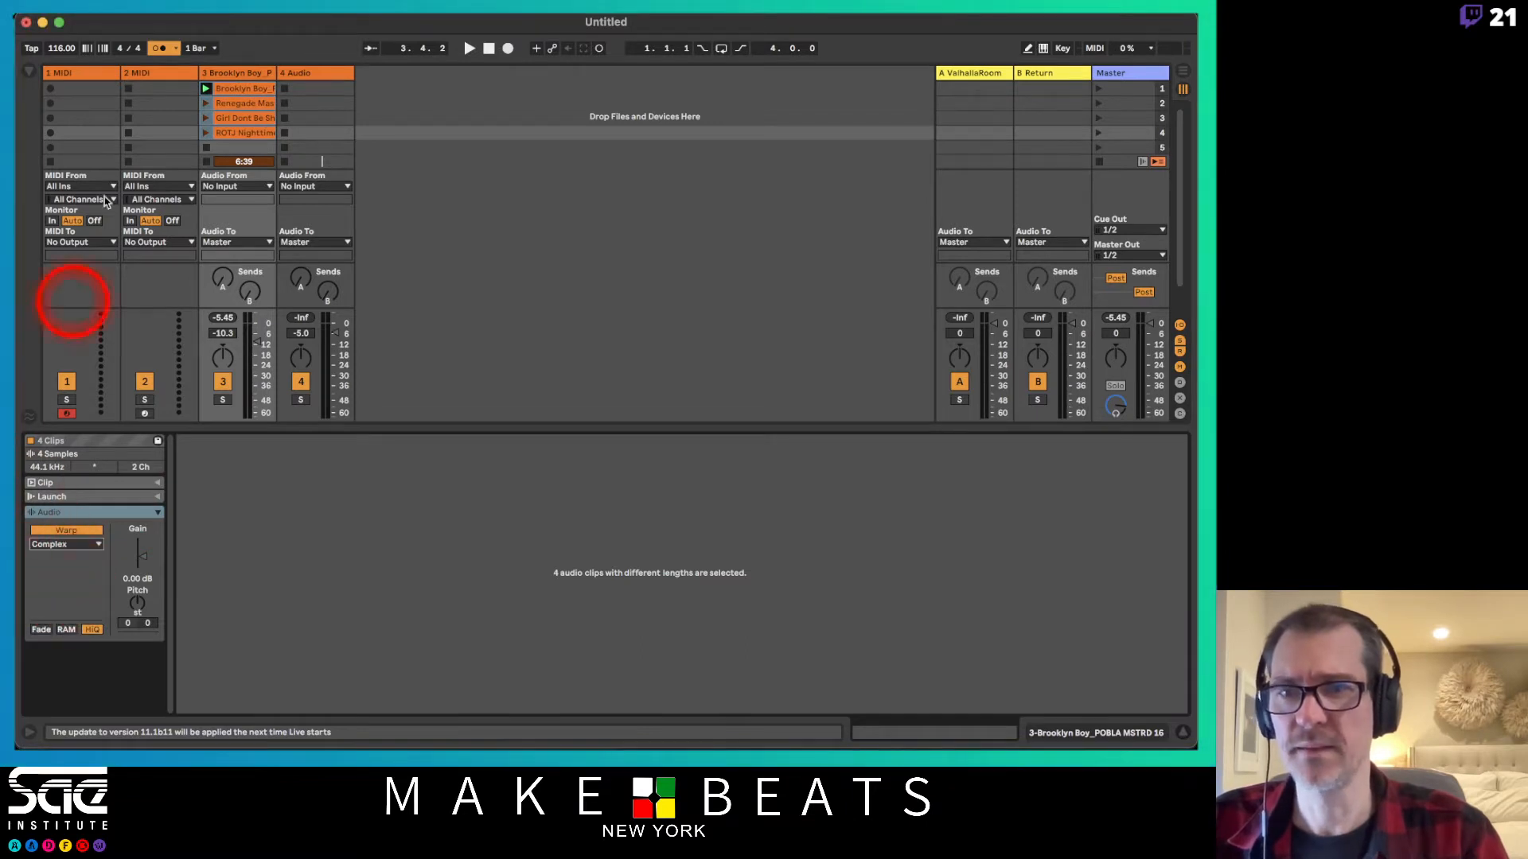
Set the song tempo to 124.00 BPM and play the Brooklyn Boy clip with its waveform displayed.
{"action": "left_click", "coordinate": [64, 50]}
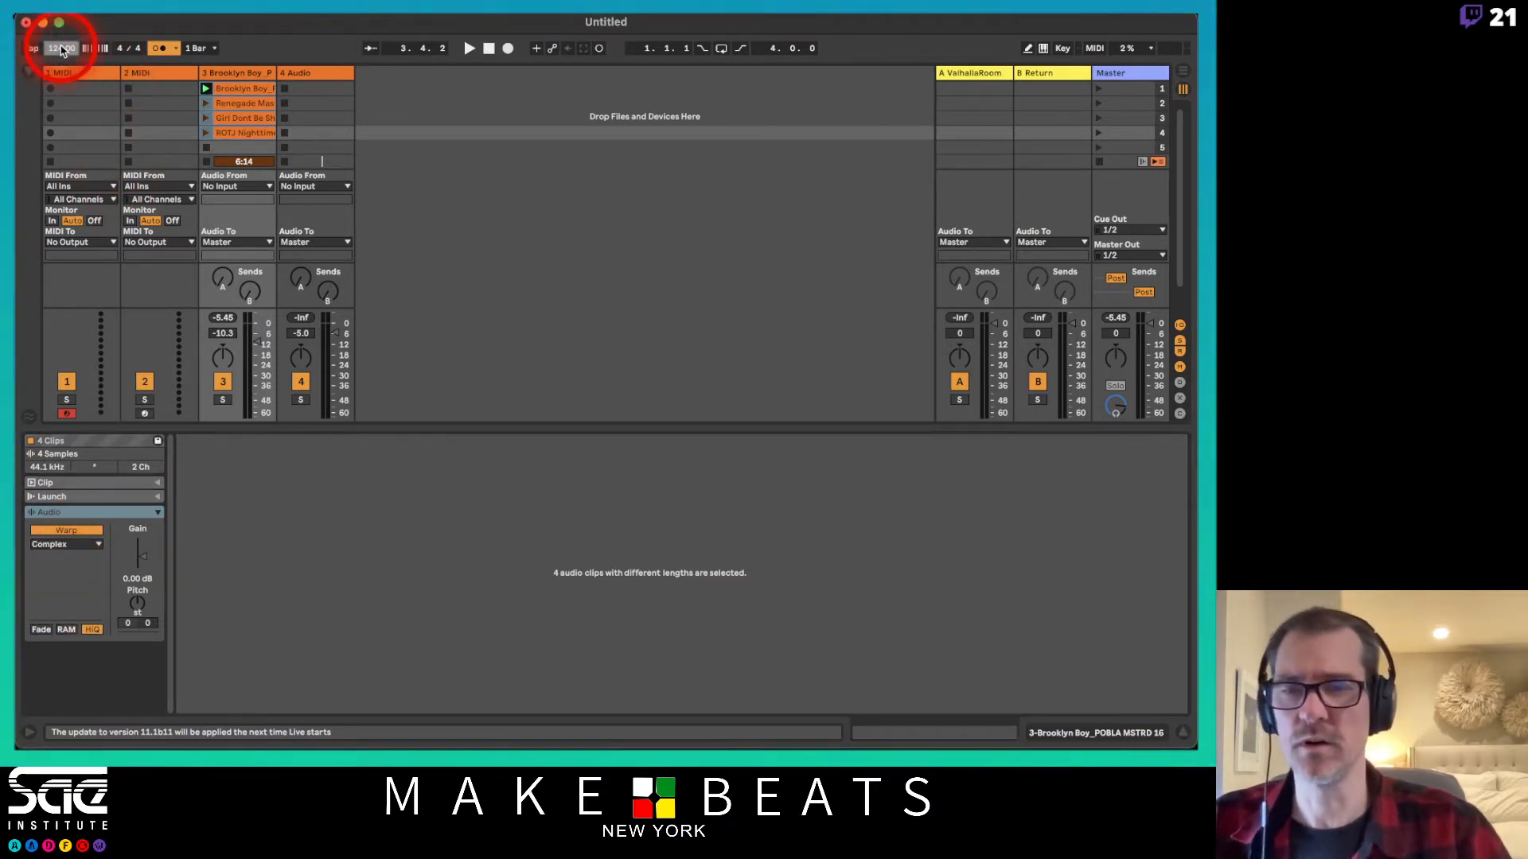
{"action": "left_click", "coordinate": [205, 89]}
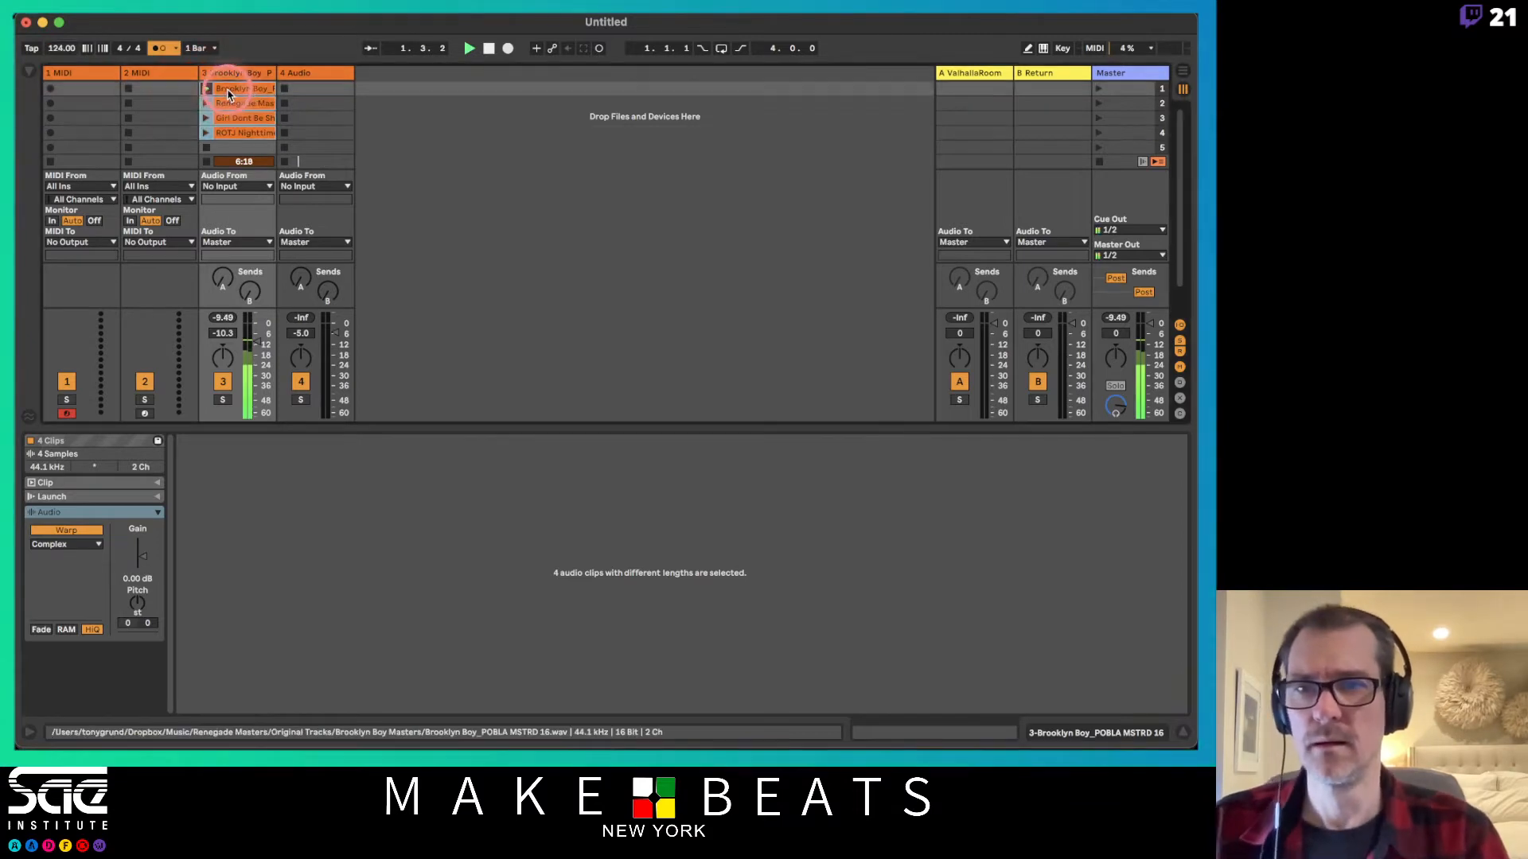
{"action": "left_click", "coordinate": [227, 94]}
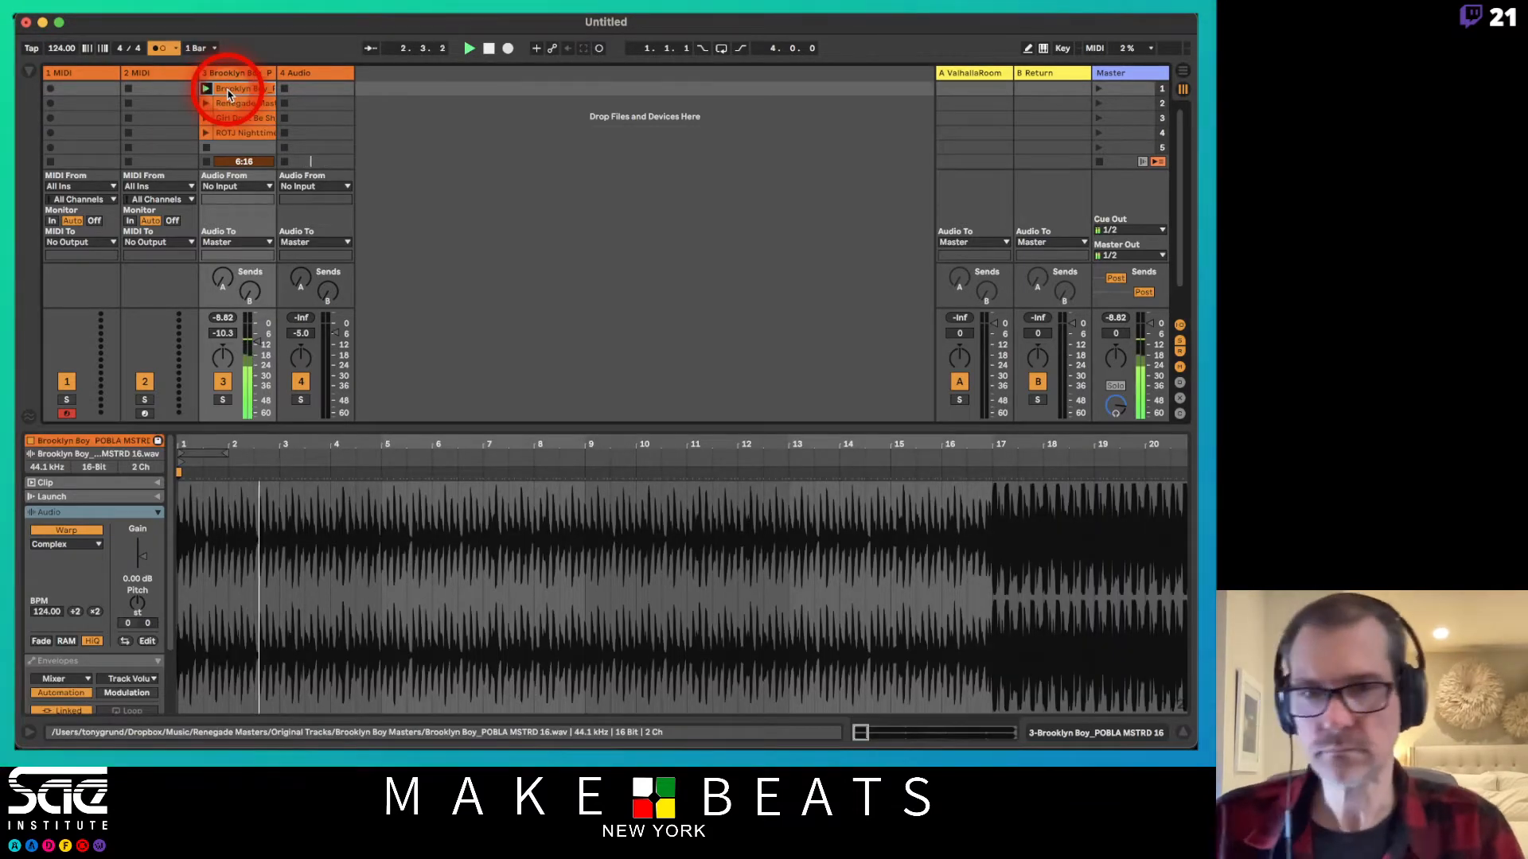
{"action": "left_click", "coordinate": [351, 183]}
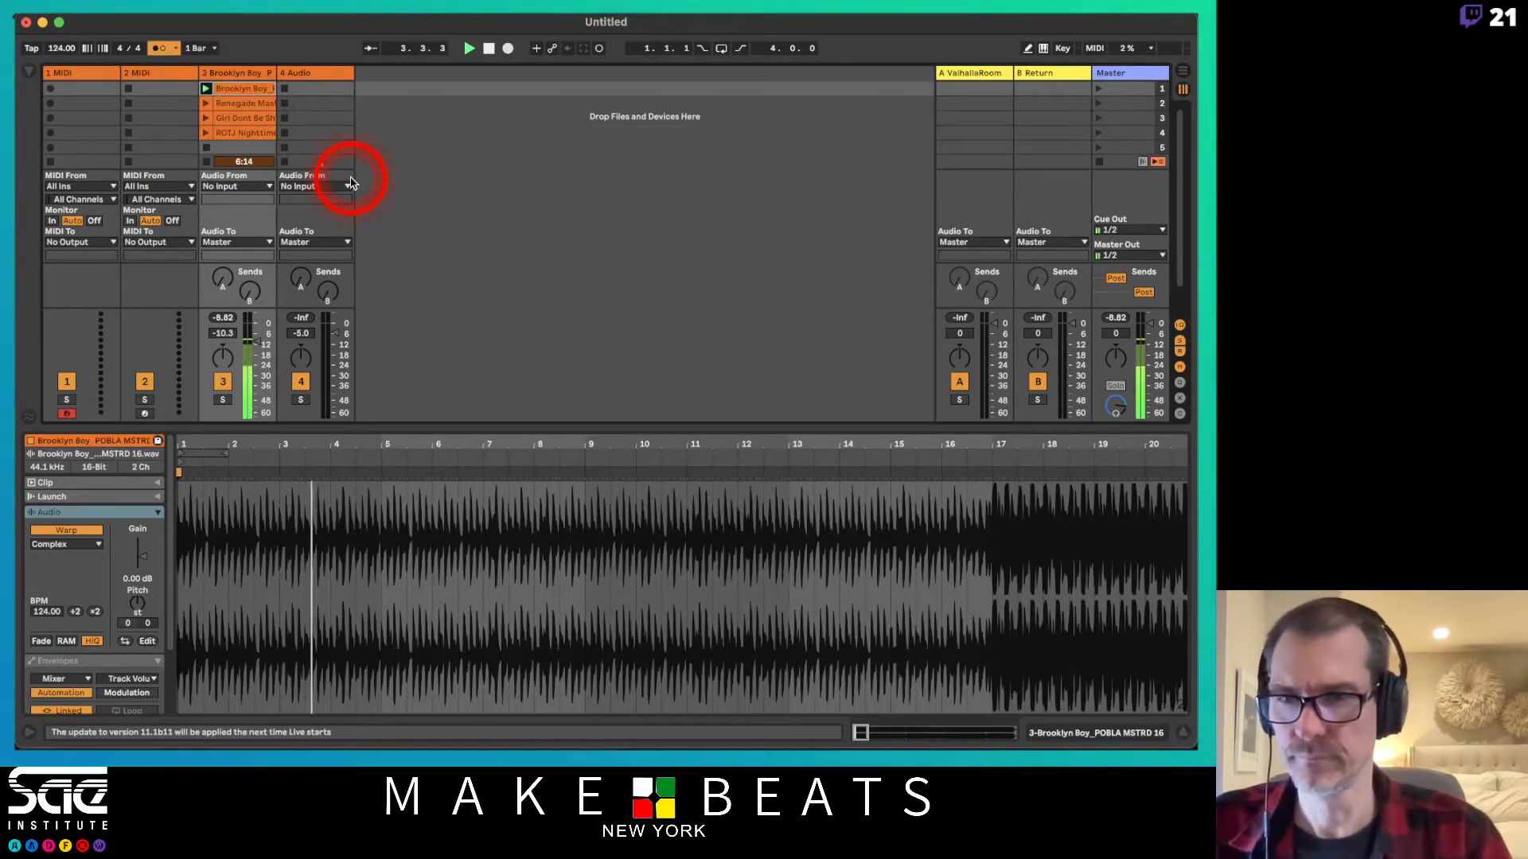
Add a warp marker on the transient just before bar 192 of the Brooklyn Boy clip and move it onto bar 192.
{"action": "left_click_drag", "start_coordinate": [972, 439], "coordinate": [183, 465]}
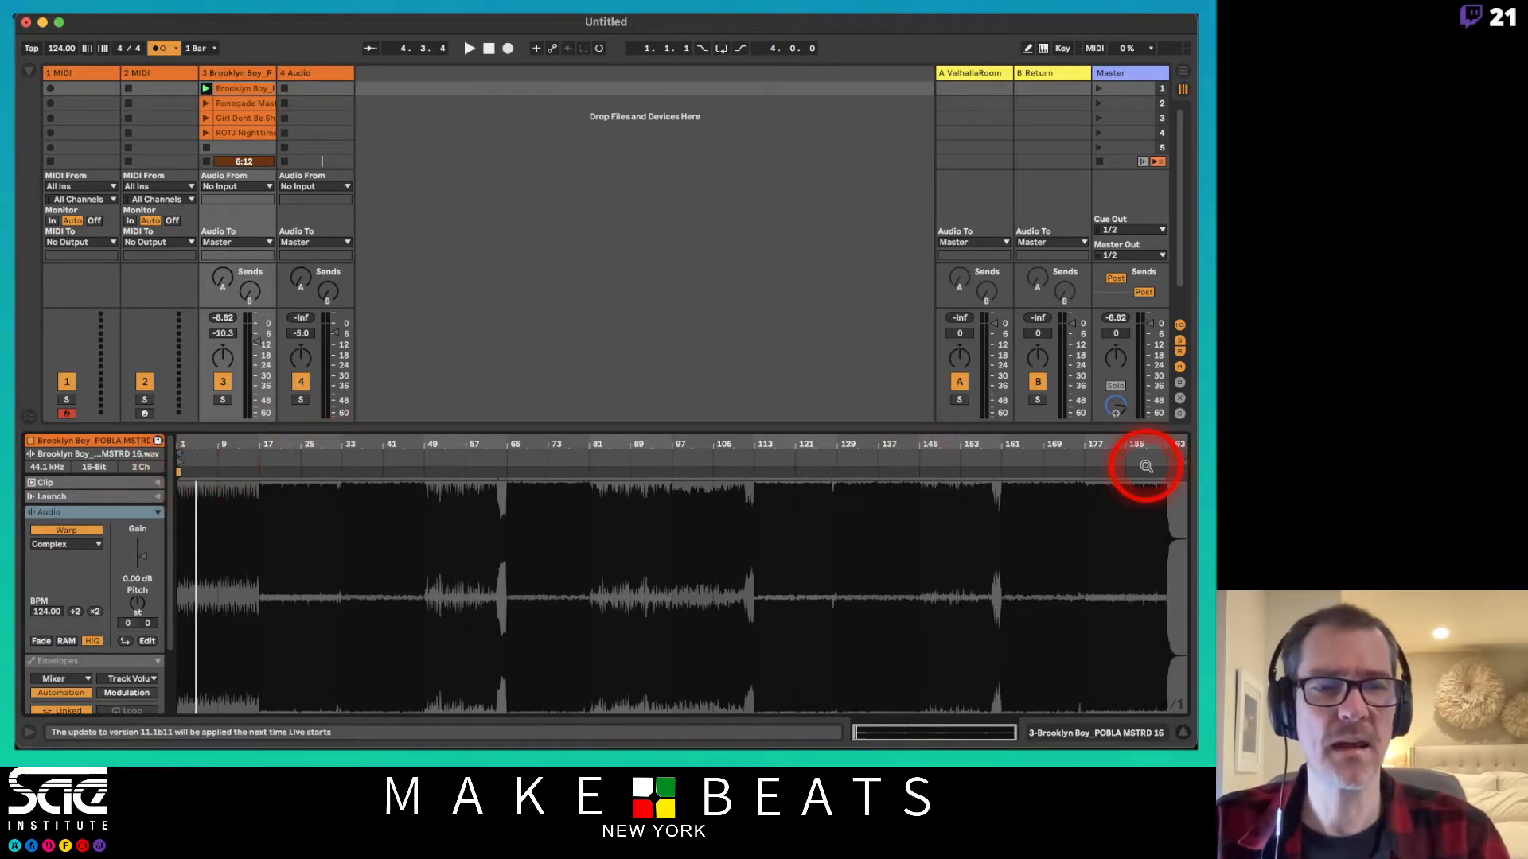
{"action": "left_click_drag", "start_coordinate": [1159, 453], "coordinate": [903, 455]}
{"action": "left_click", "coordinate": [918, 559]}
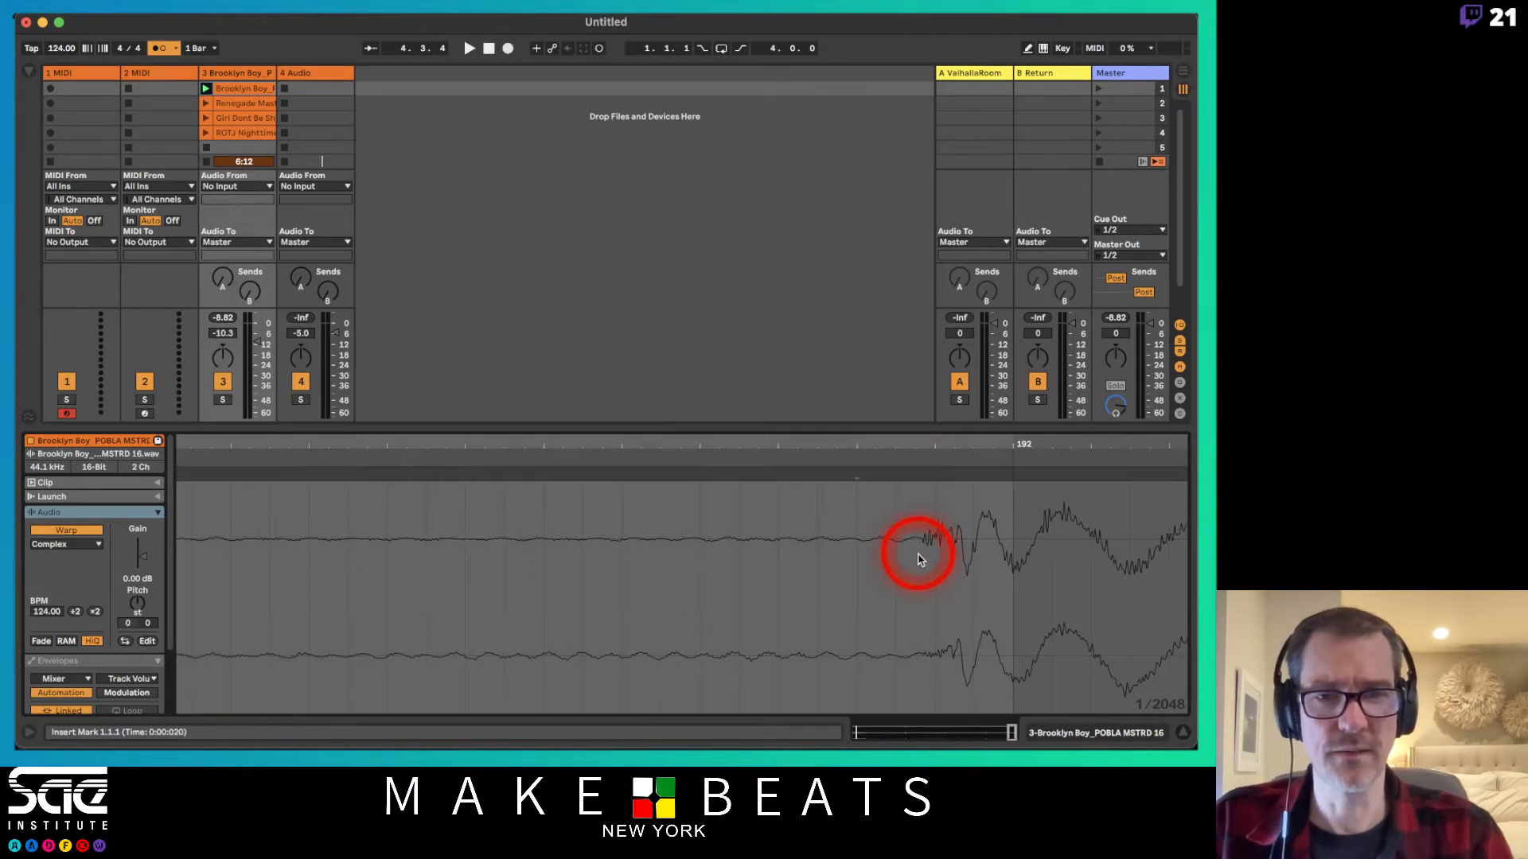
{"action": "double_click", "coordinate": [920, 547]}
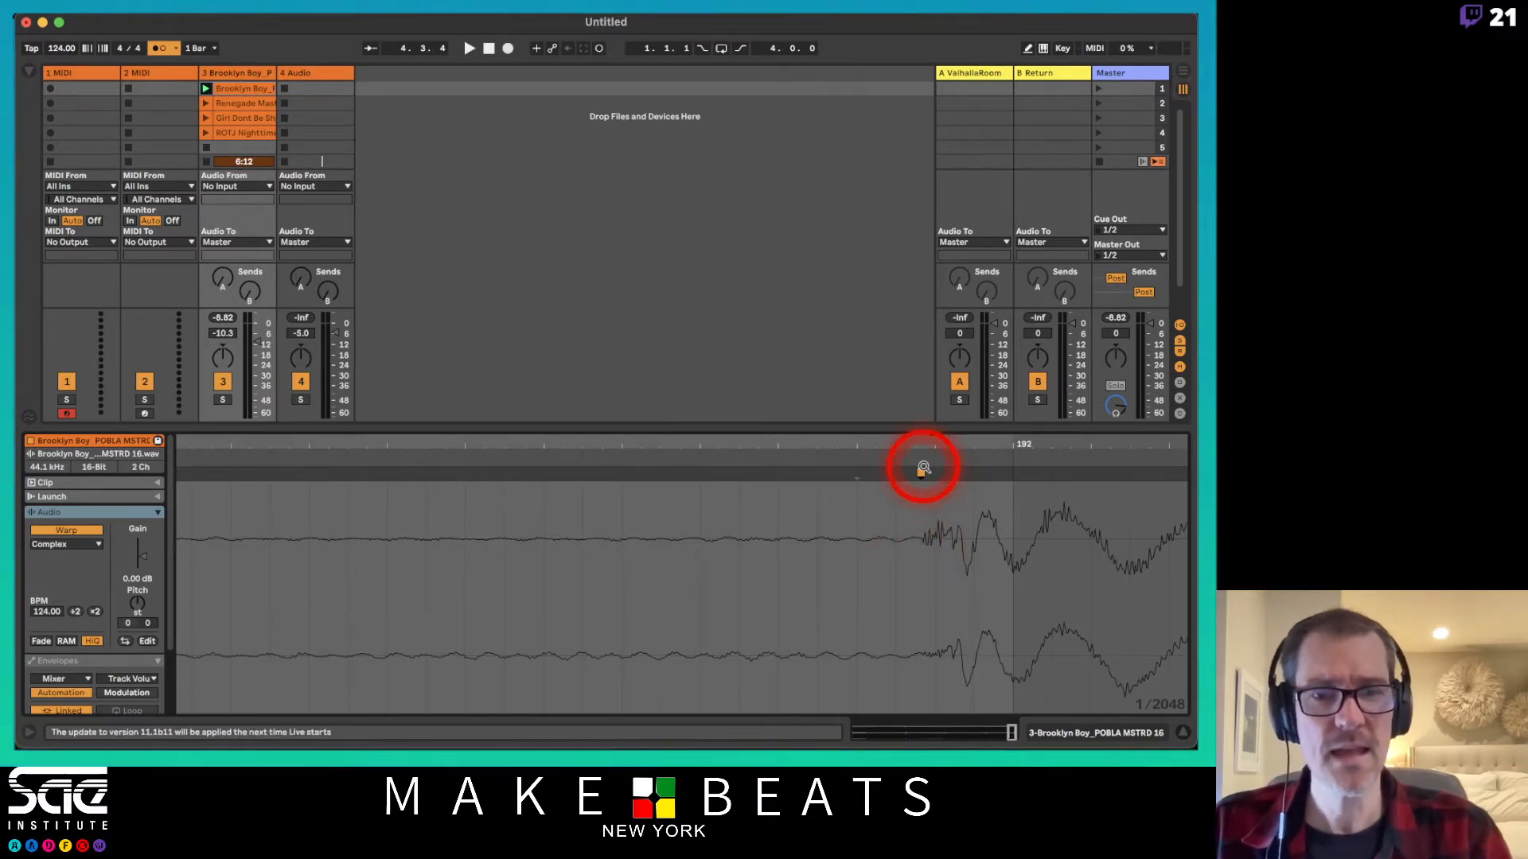
{"action": "mouse_move", "coordinate": [920, 469]}
{"action": "left_mouse_down"}
{"action": "mouse_move", "coordinate": [1016, 474]}
{"action": "mouse_move", "coordinate": [1010, 454]}
{"action": "left_mouse_up"}
{"action": "double_click", "coordinate": [1010, 454]}
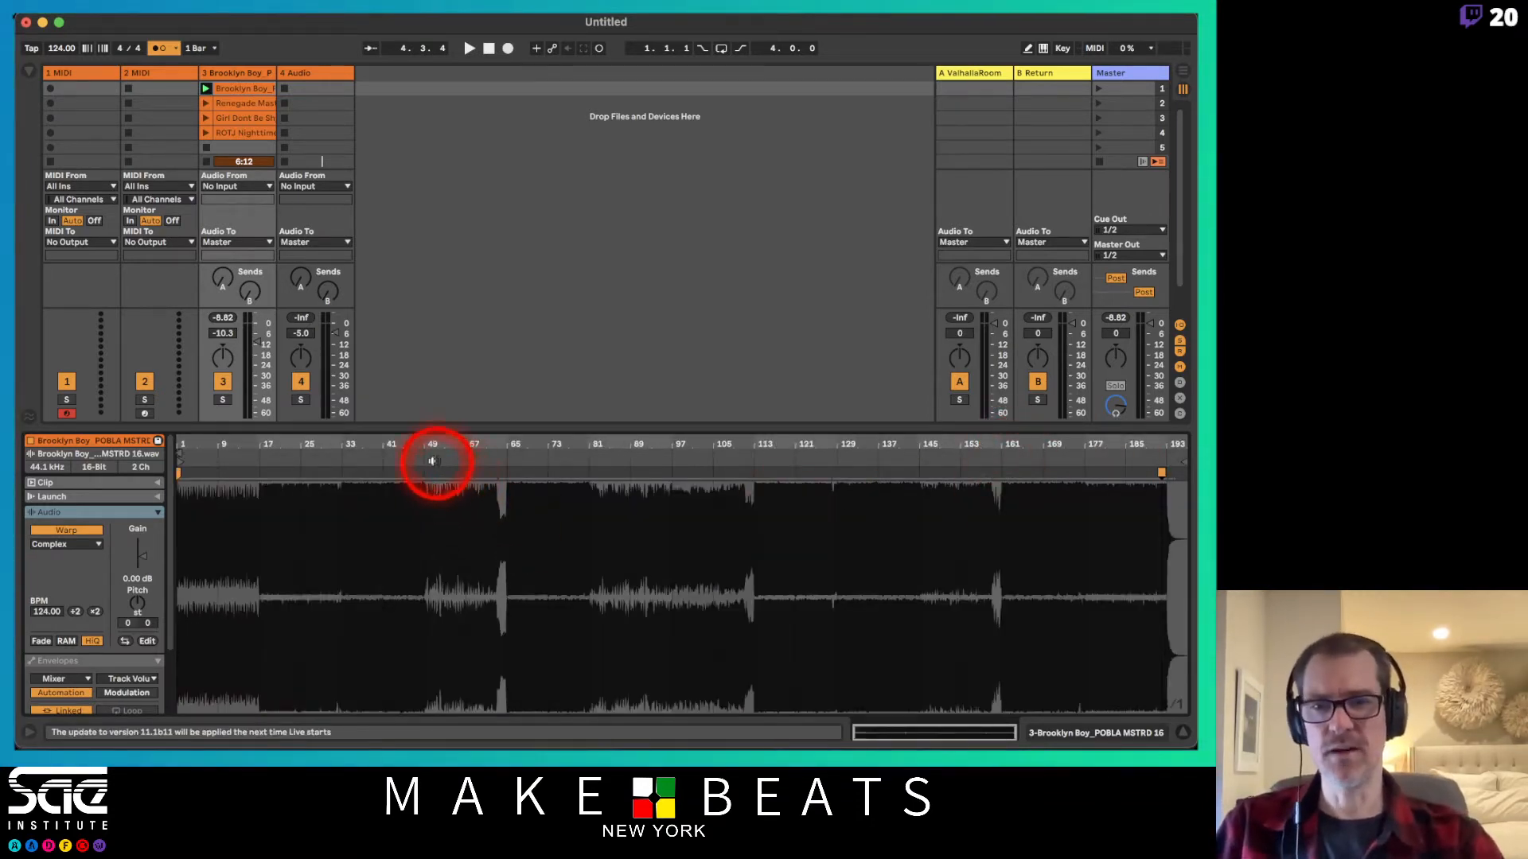
Check the Brooklyn Boy clip's timing by playing it from several points along its length, and widen the third track to show its clip names.
{"action": "left_click", "coordinate": [393, 451]}
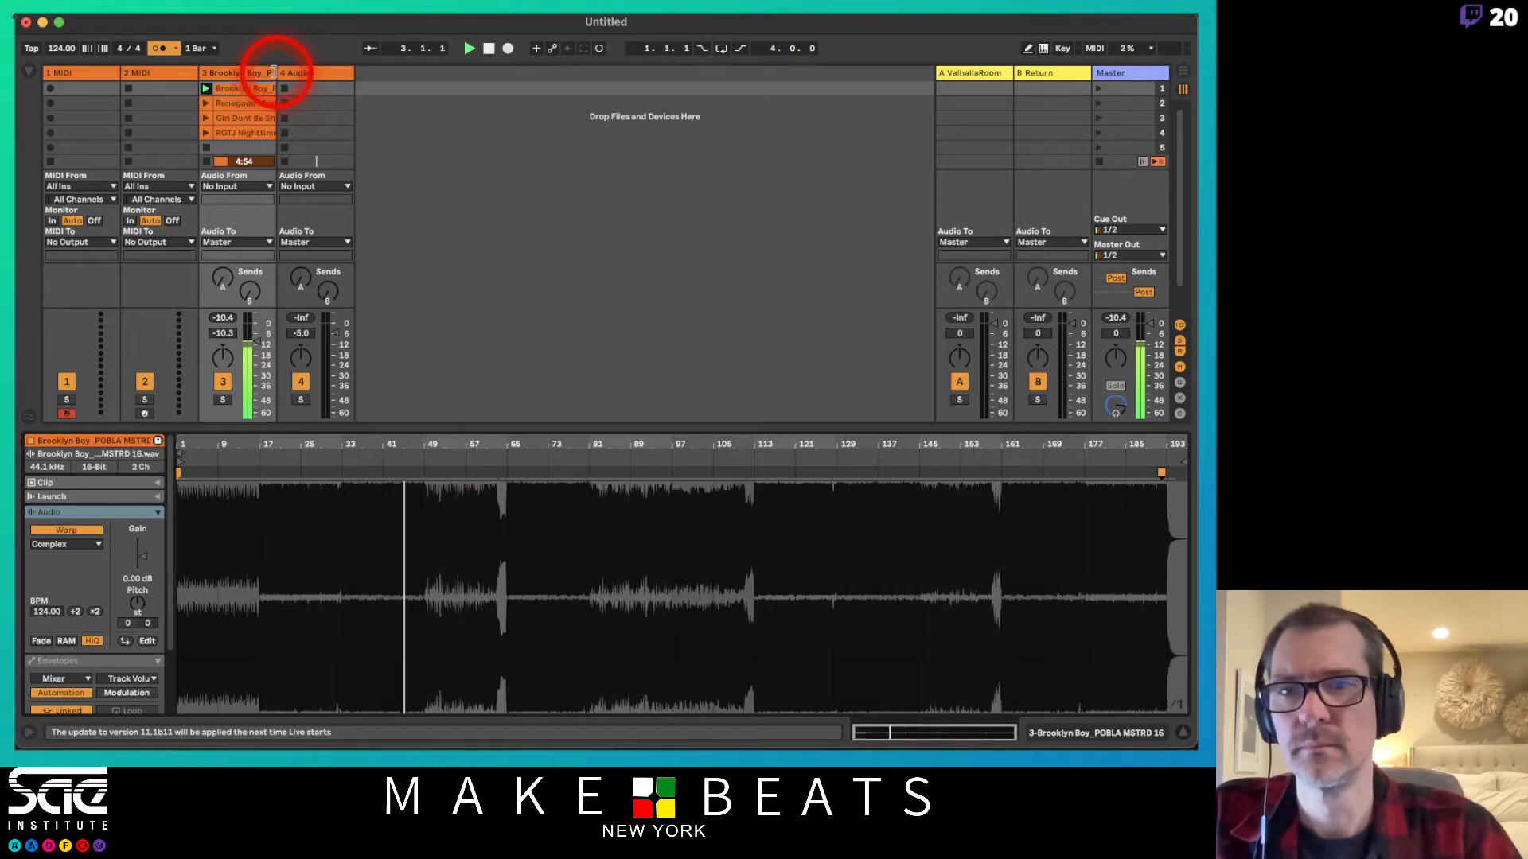
{"action": "left_click_drag", "start_coordinate": [273, 72], "coordinate": [308, 63]}
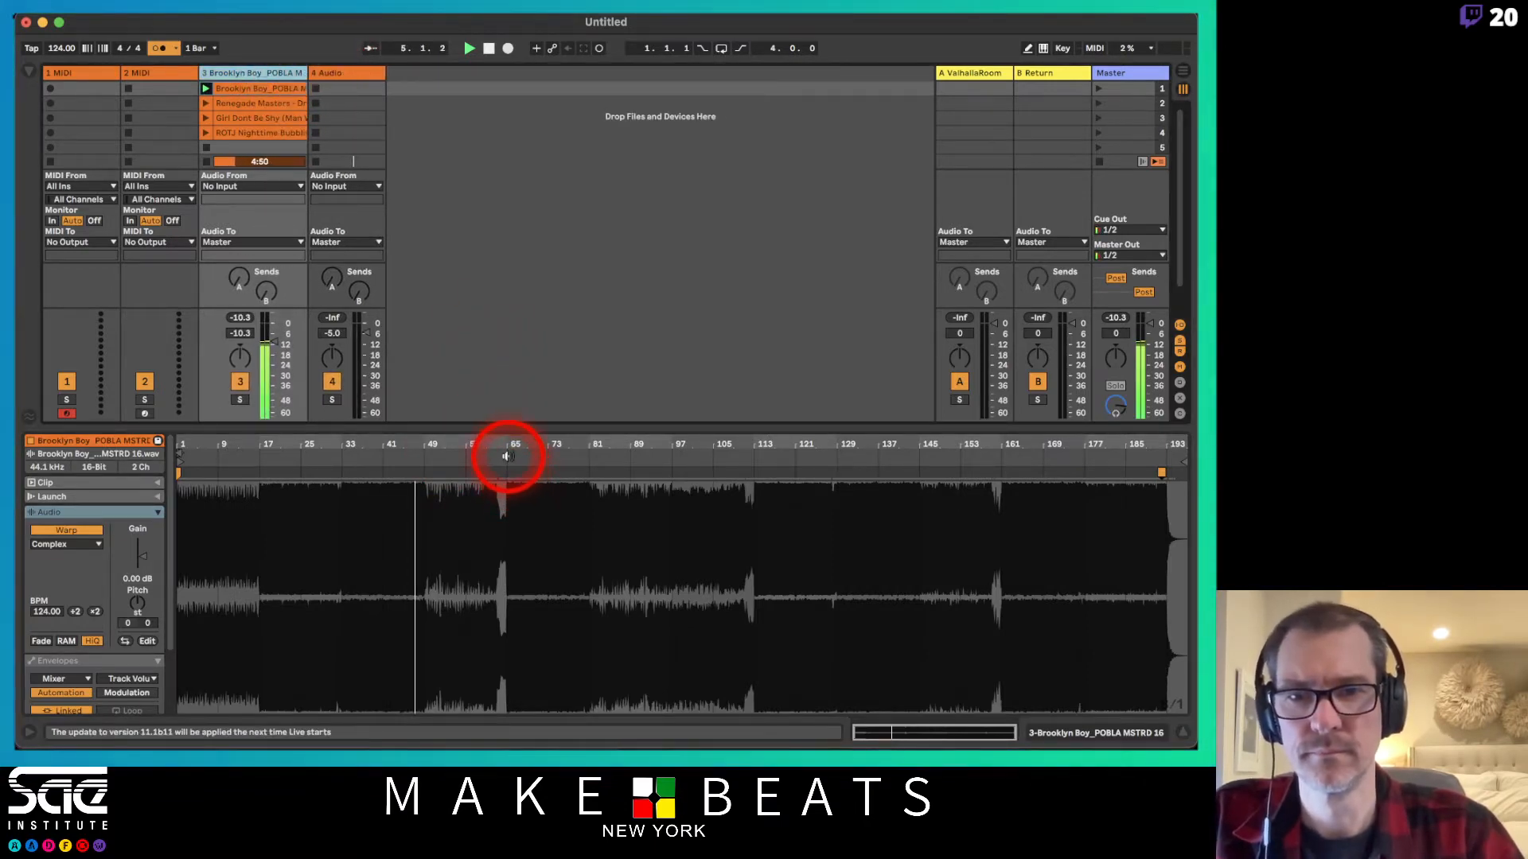
{"action": "left_click", "coordinate": [508, 458]}
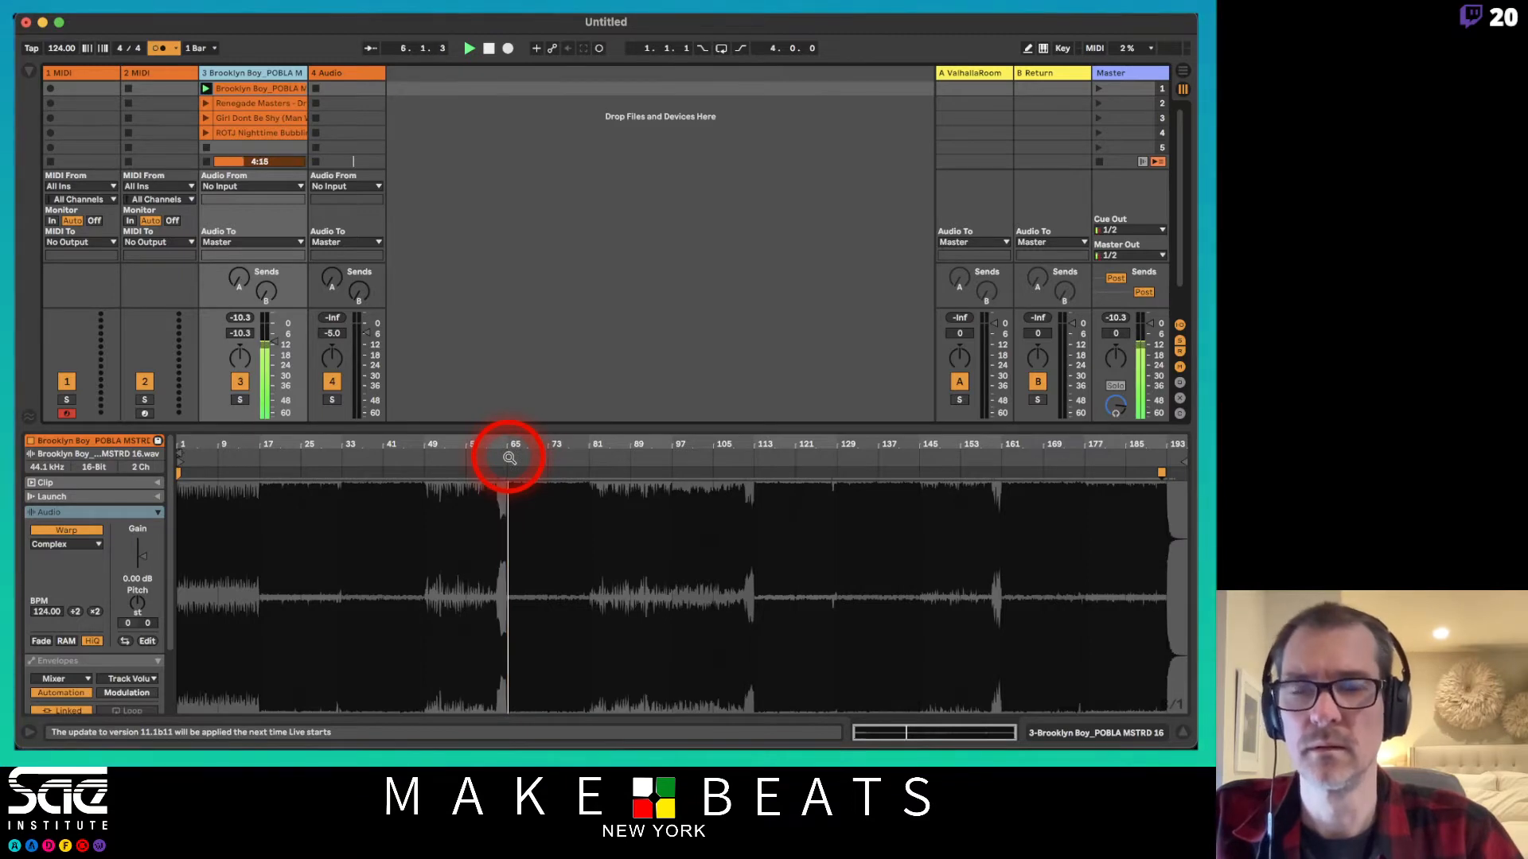
{"action": "left_click", "coordinate": [751, 459]}
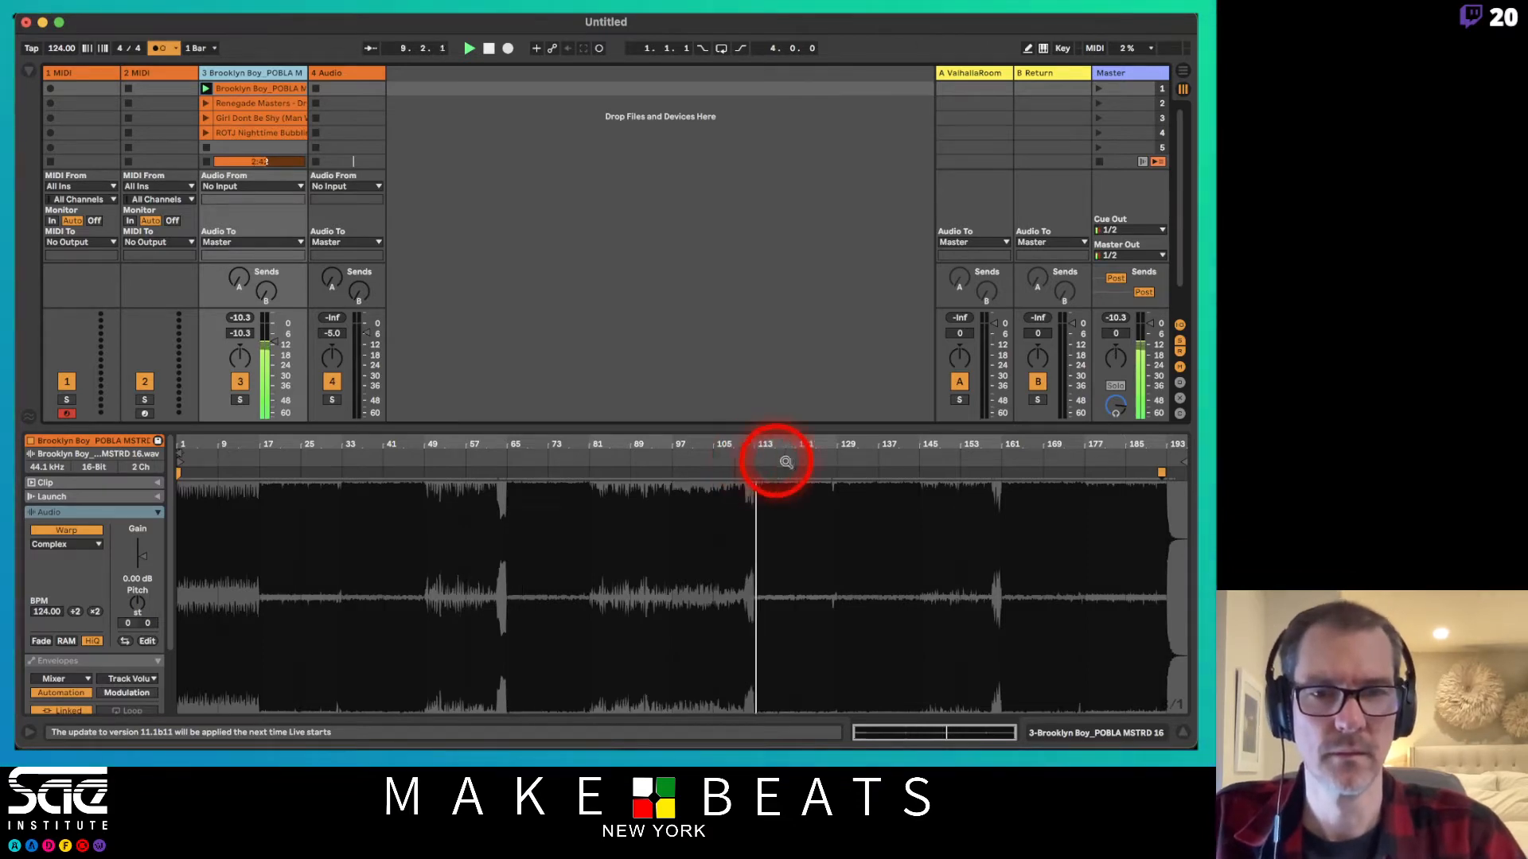
{"action": "left_click", "coordinate": [878, 458]}
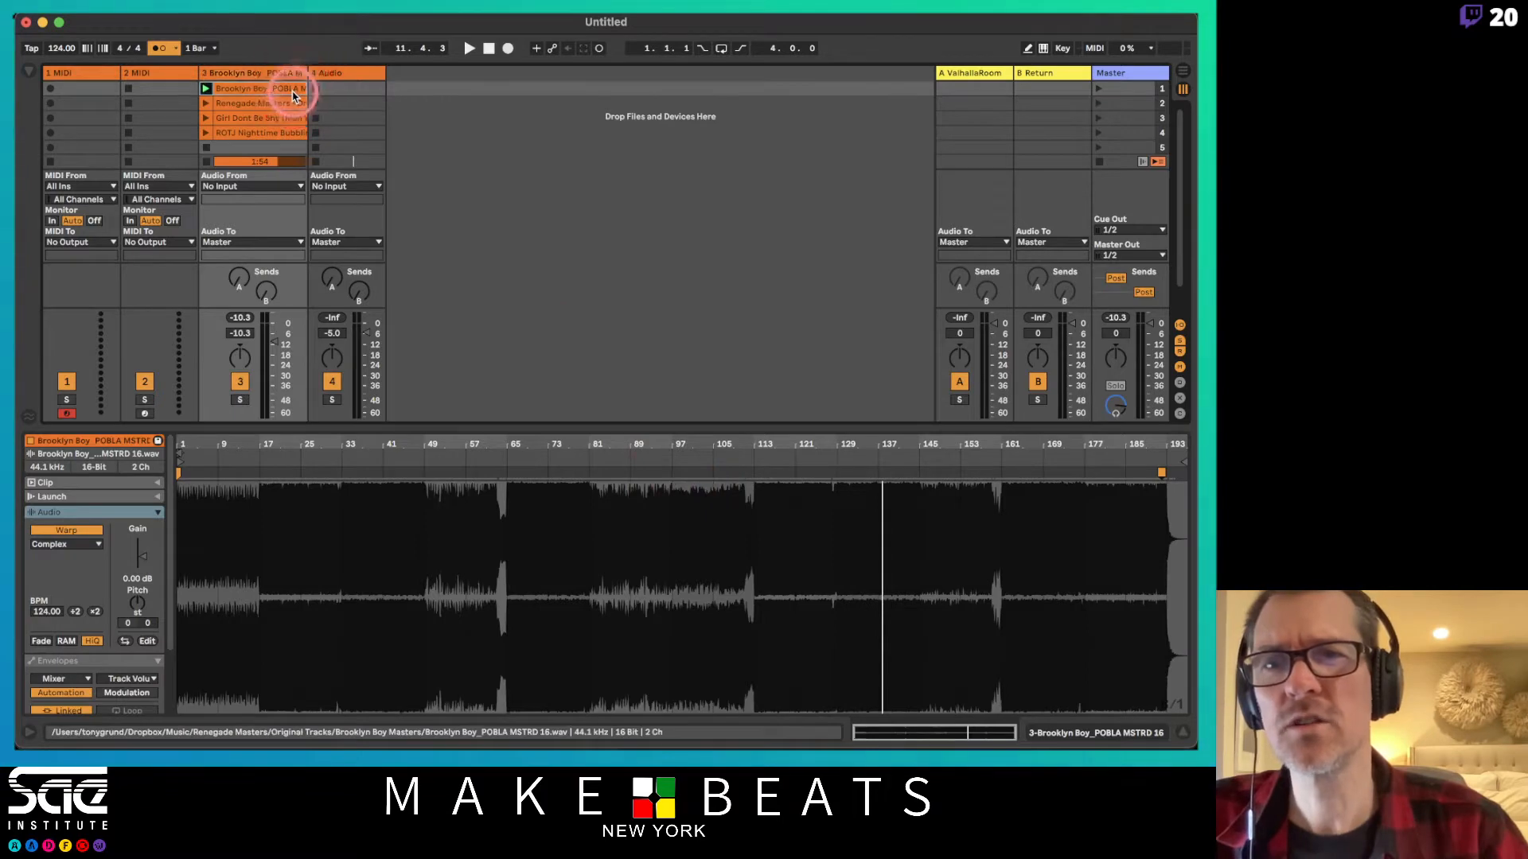
{"action": "left_click_drag", "start_coordinate": [293, 92], "coordinate": [341, 73]}
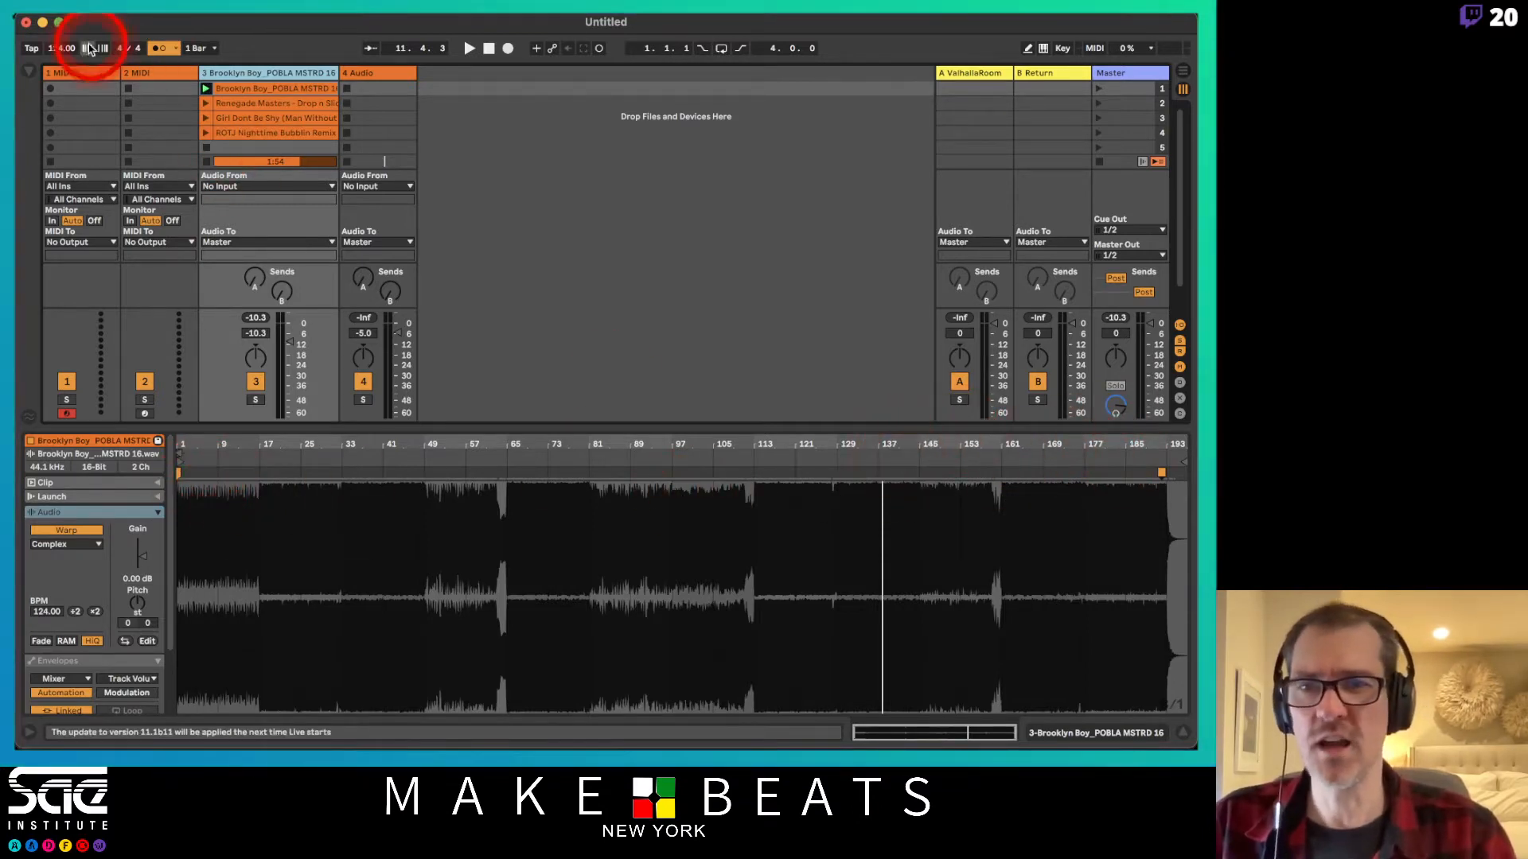
Play the warped Brooklyn Boy clip at song tempos up to 130.00 BPM, adjusting the cue volume, and return the tempo to 124.00 BPM.
{"action": "key", "text": "space"}
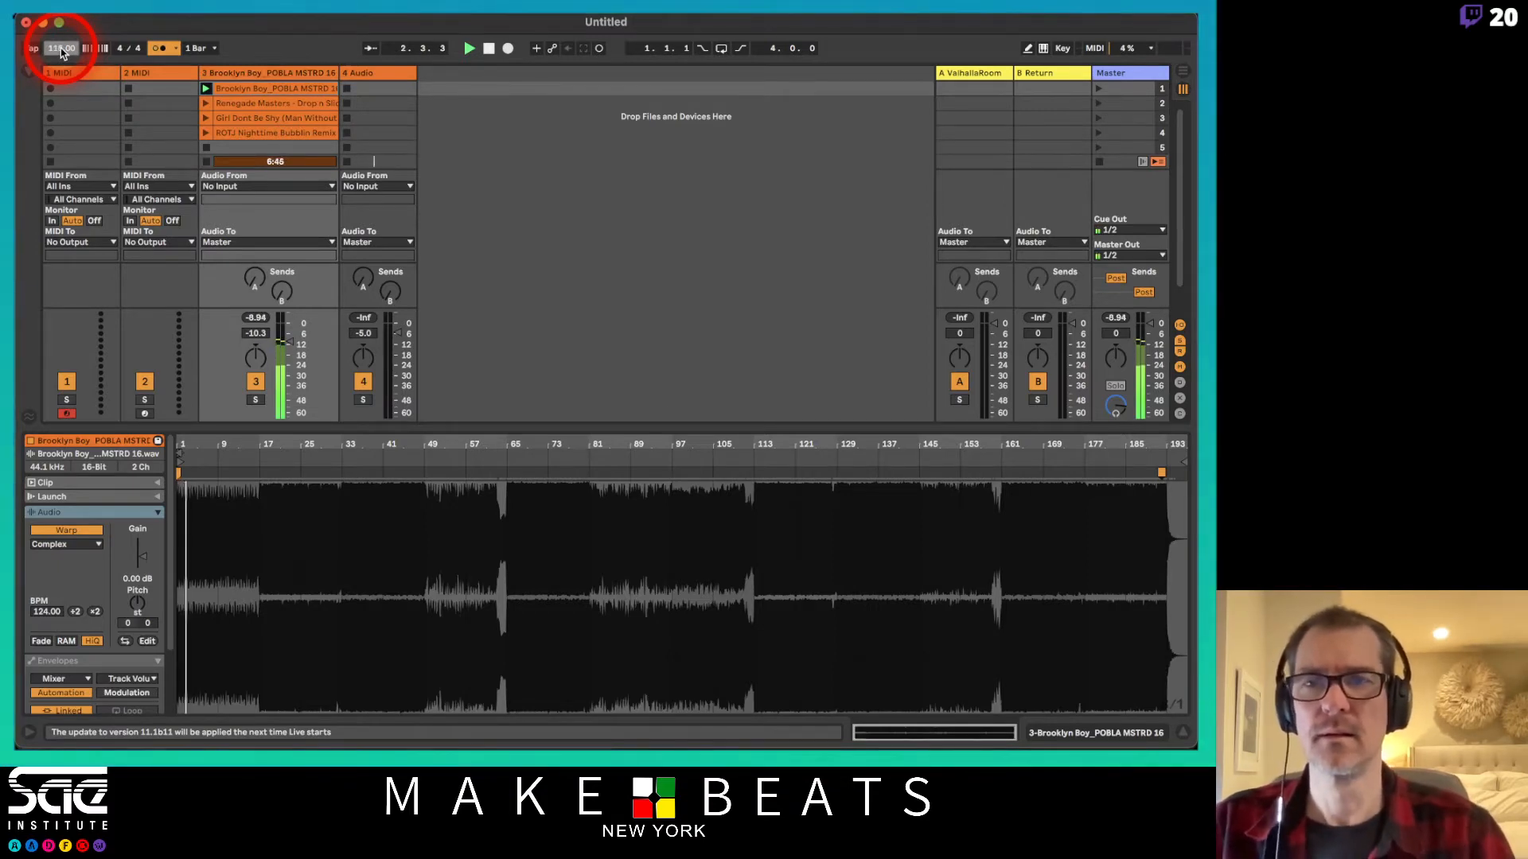
{"action": "left_click_drag", "start_coordinate": [62, 53], "coordinate": [150, 18]}
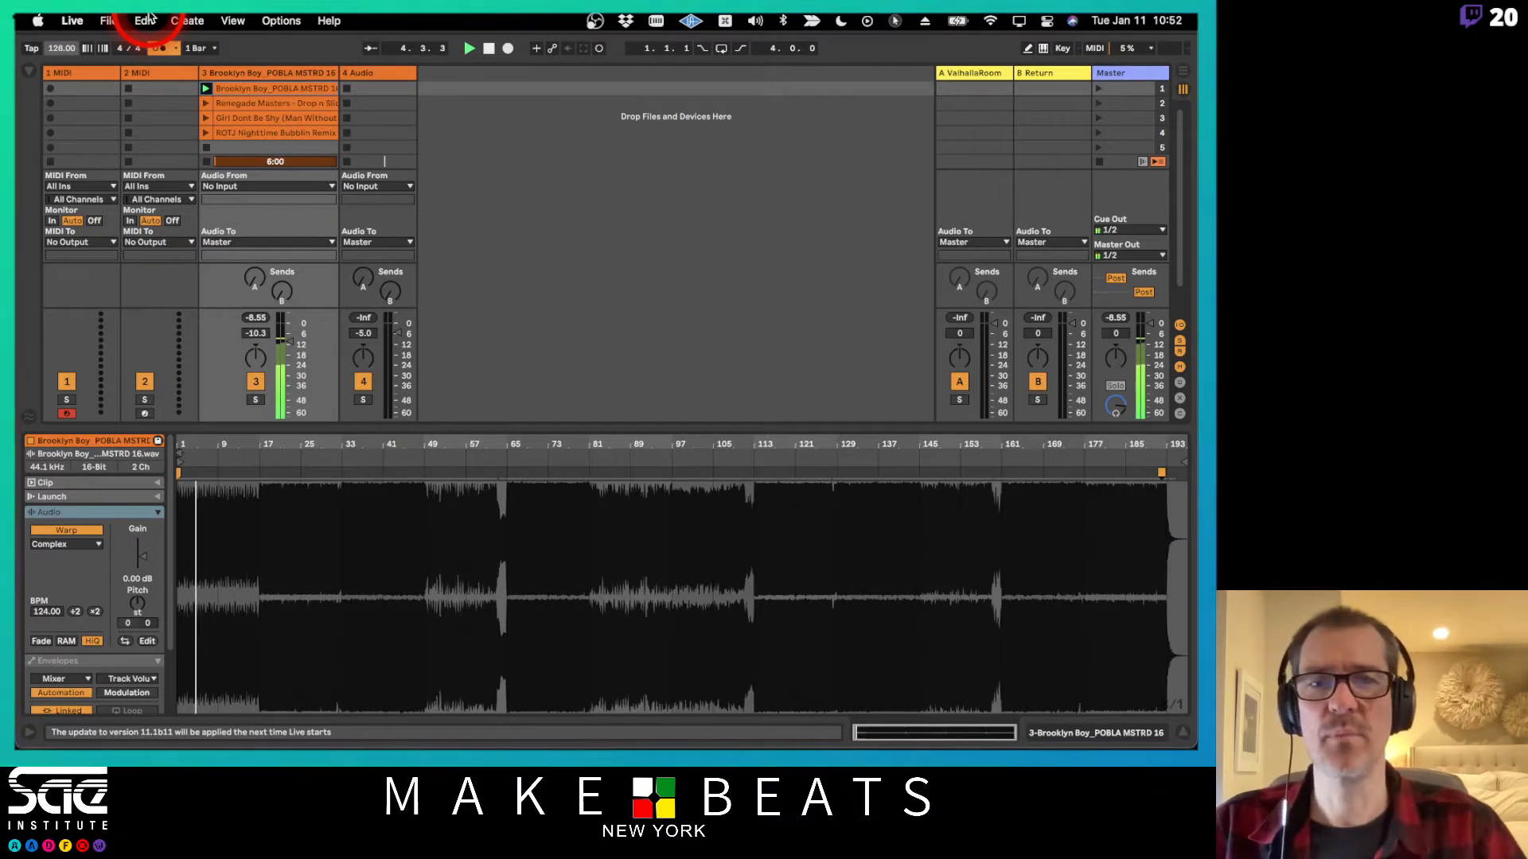
{"action": "left_click", "coordinate": [1116, 405]}
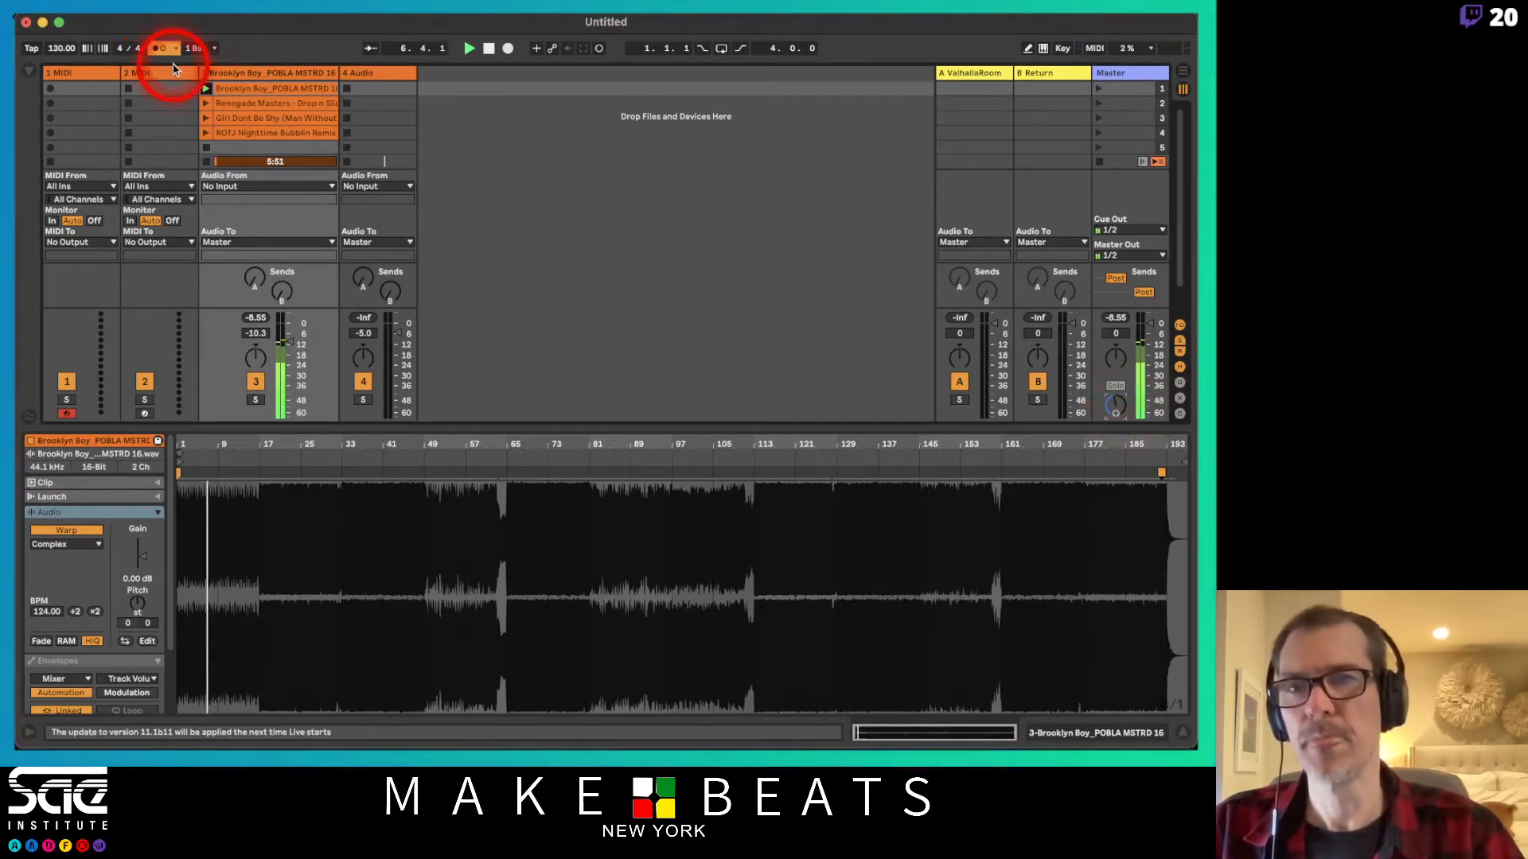
{"action": "left_click", "coordinate": [64, 54]}
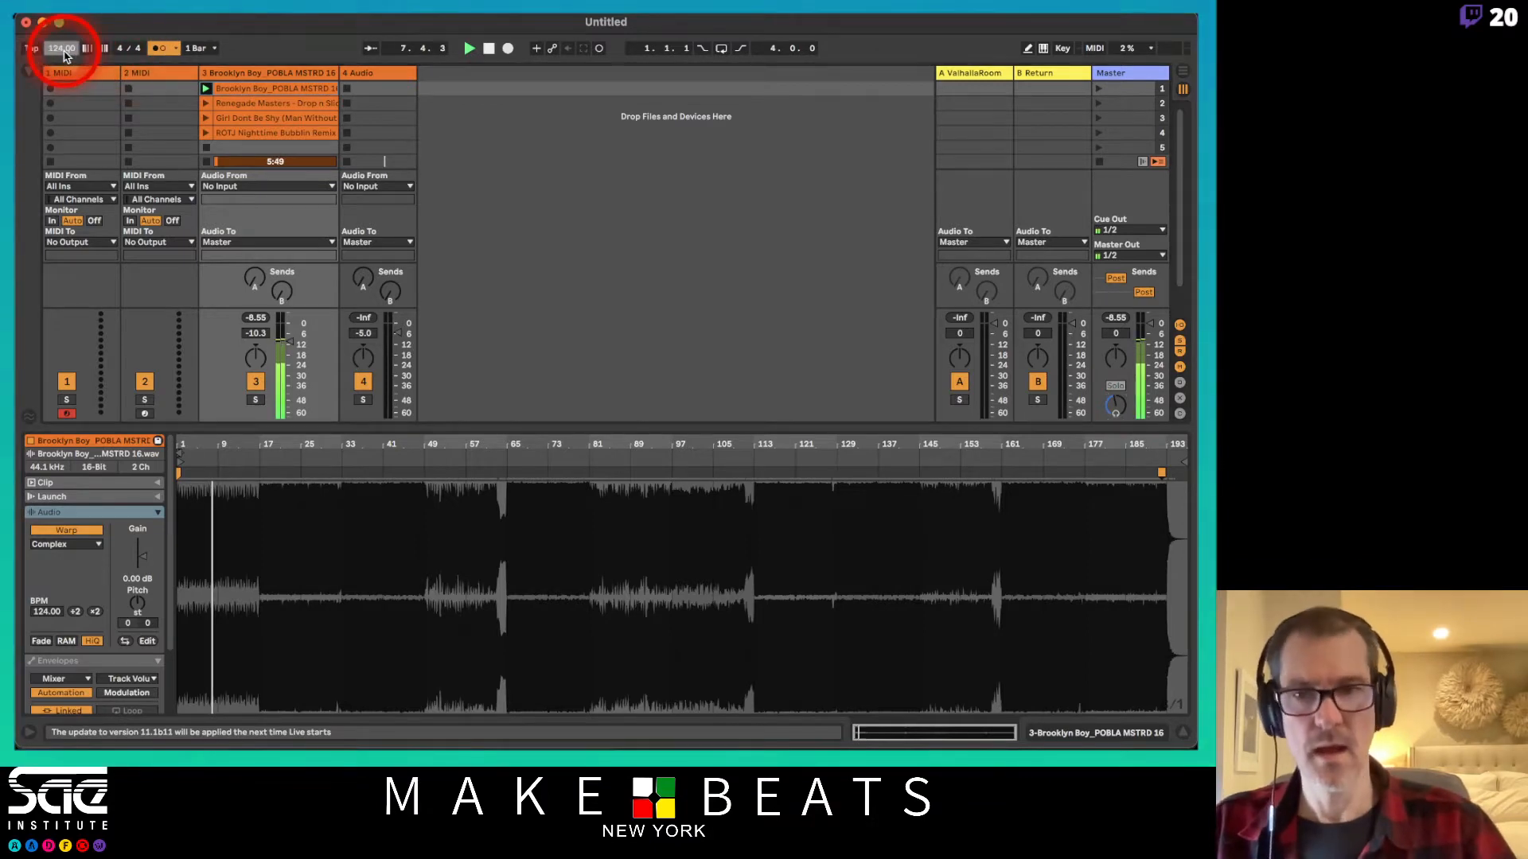
Play the Renegade Masters - Drop n Slide clip and add a warp marker on the transient at bar 164.
{"action": "left_click", "coordinate": [221, 104]}
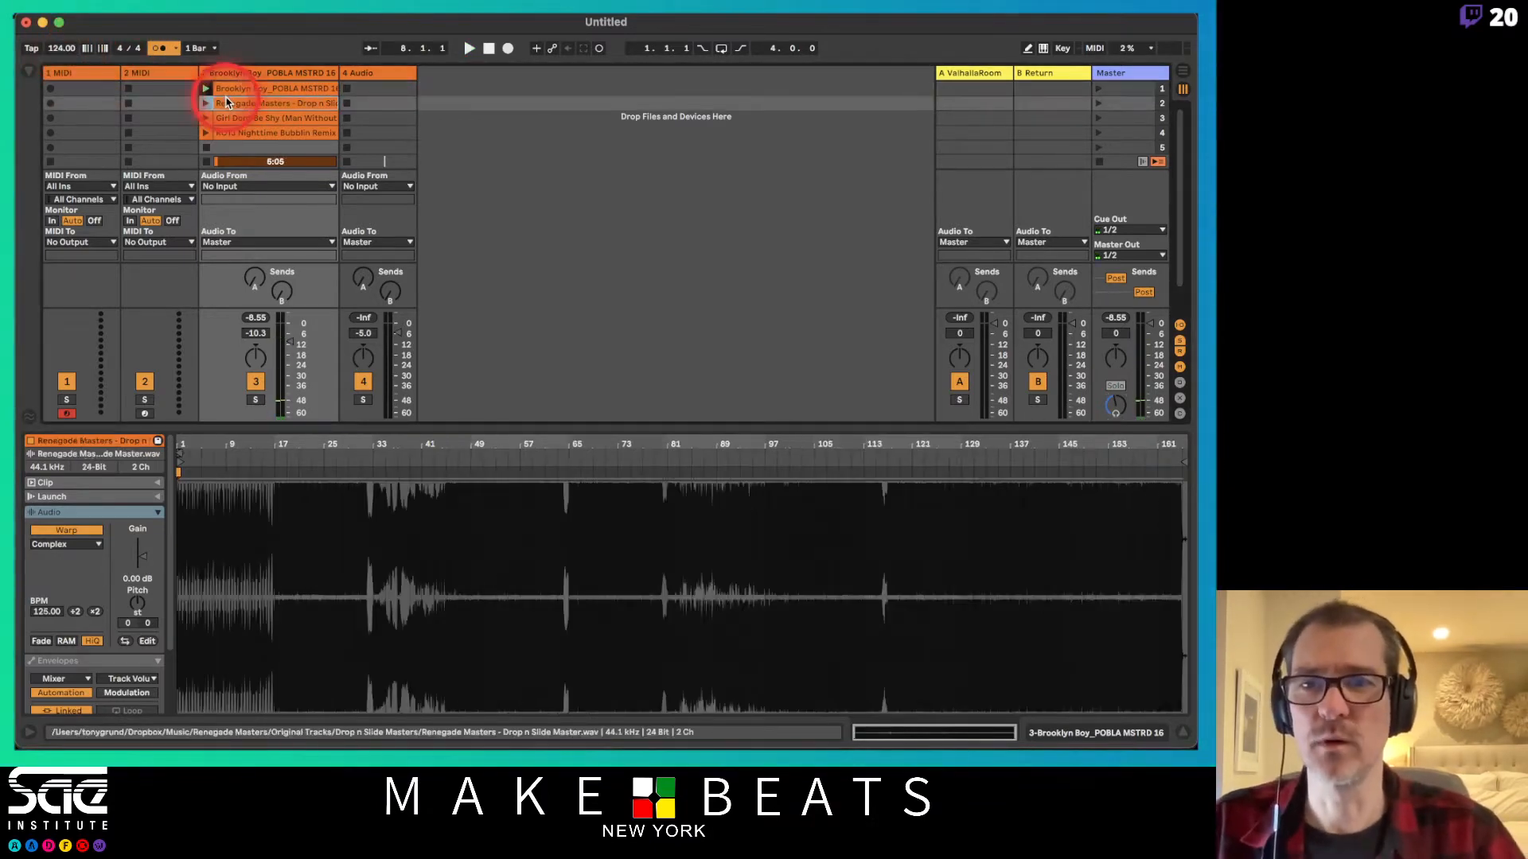
{"action": "left_click", "coordinate": [206, 103]}
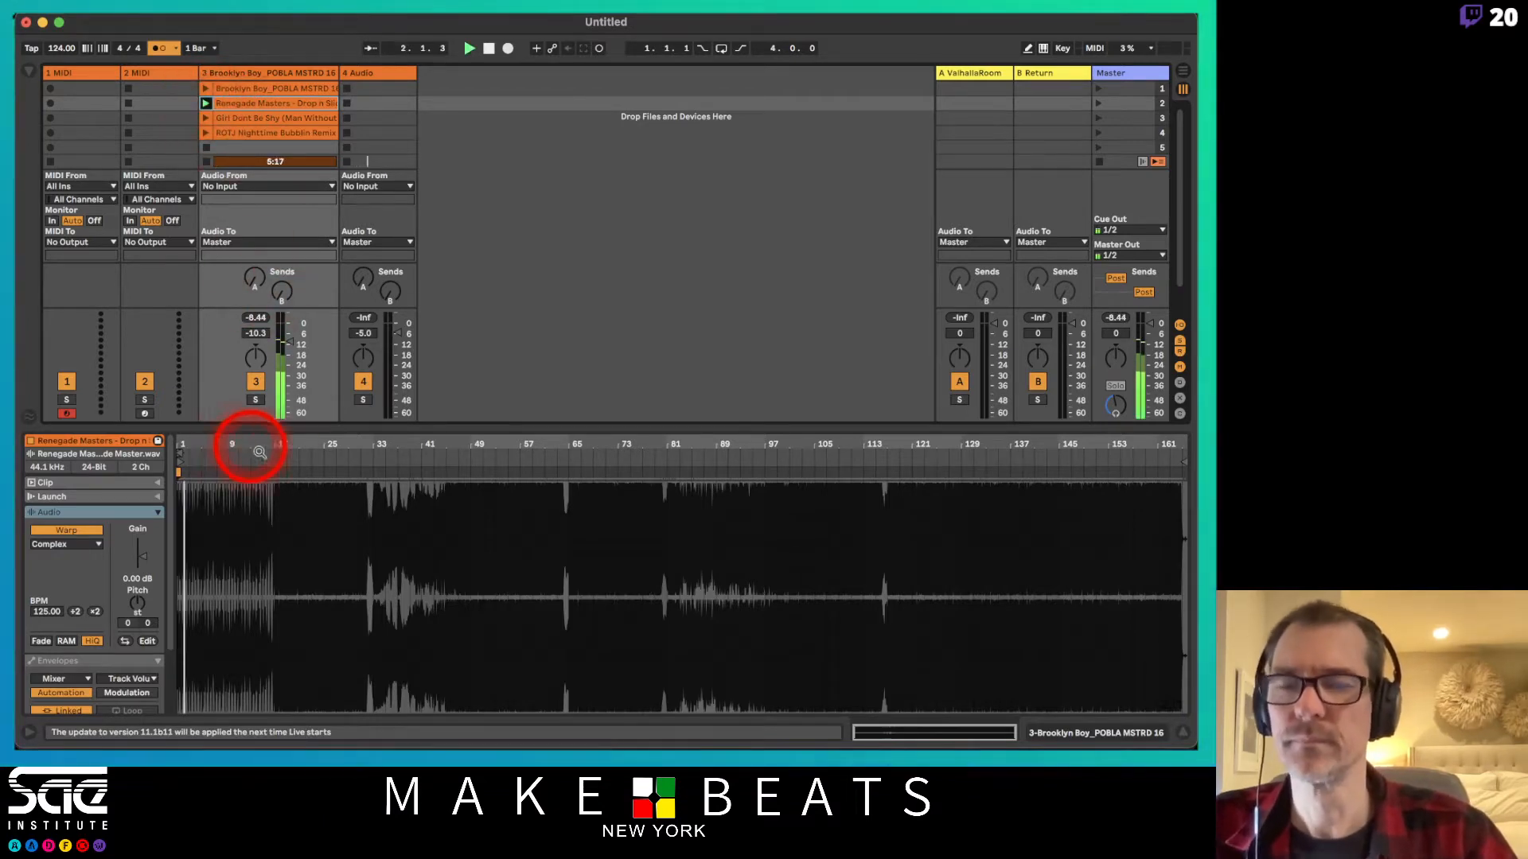
{"action": "mouse_move", "coordinate": [190, 446]}
{"action": "left_mouse_down"}
{"action": "mouse_move", "coordinate": [214, 529]}
{"action": "mouse_move", "coordinate": [181, 438]}
{"action": "left_mouse_up"}
{"action": "mouse_move", "coordinate": [1174, 458]}
{"action": "left_mouse_down"}
{"action": "mouse_move", "coordinate": [764, 447]}
{"action": "mouse_move", "coordinate": [722, 452]}
{"action": "mouse_move", "coordinate": [668, 511]}
{"action": "left_mouse_up"}
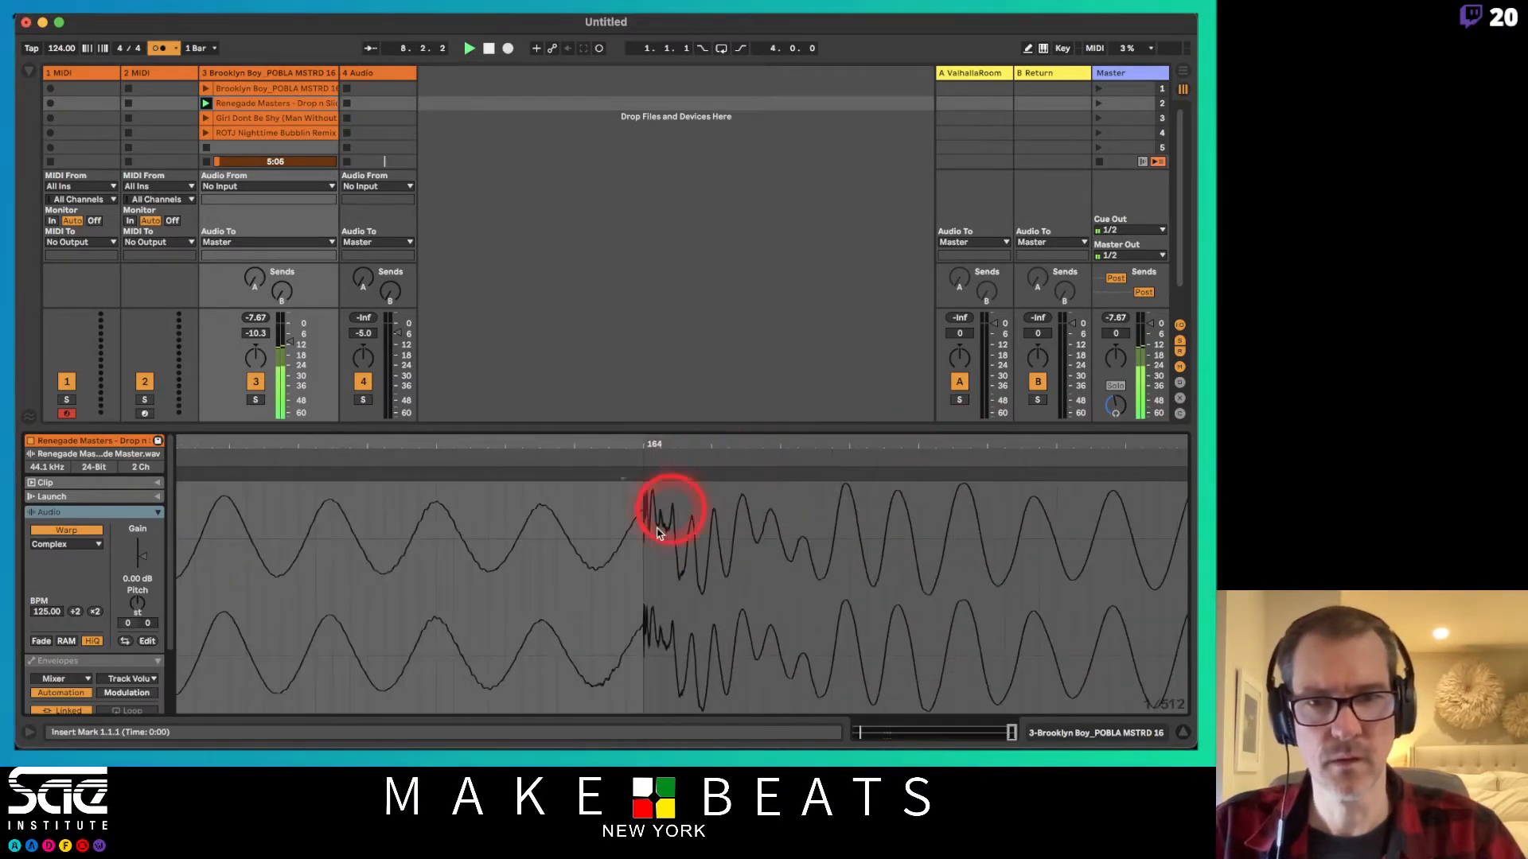
{"action": "left_click", "coordinate": [641, 554]}
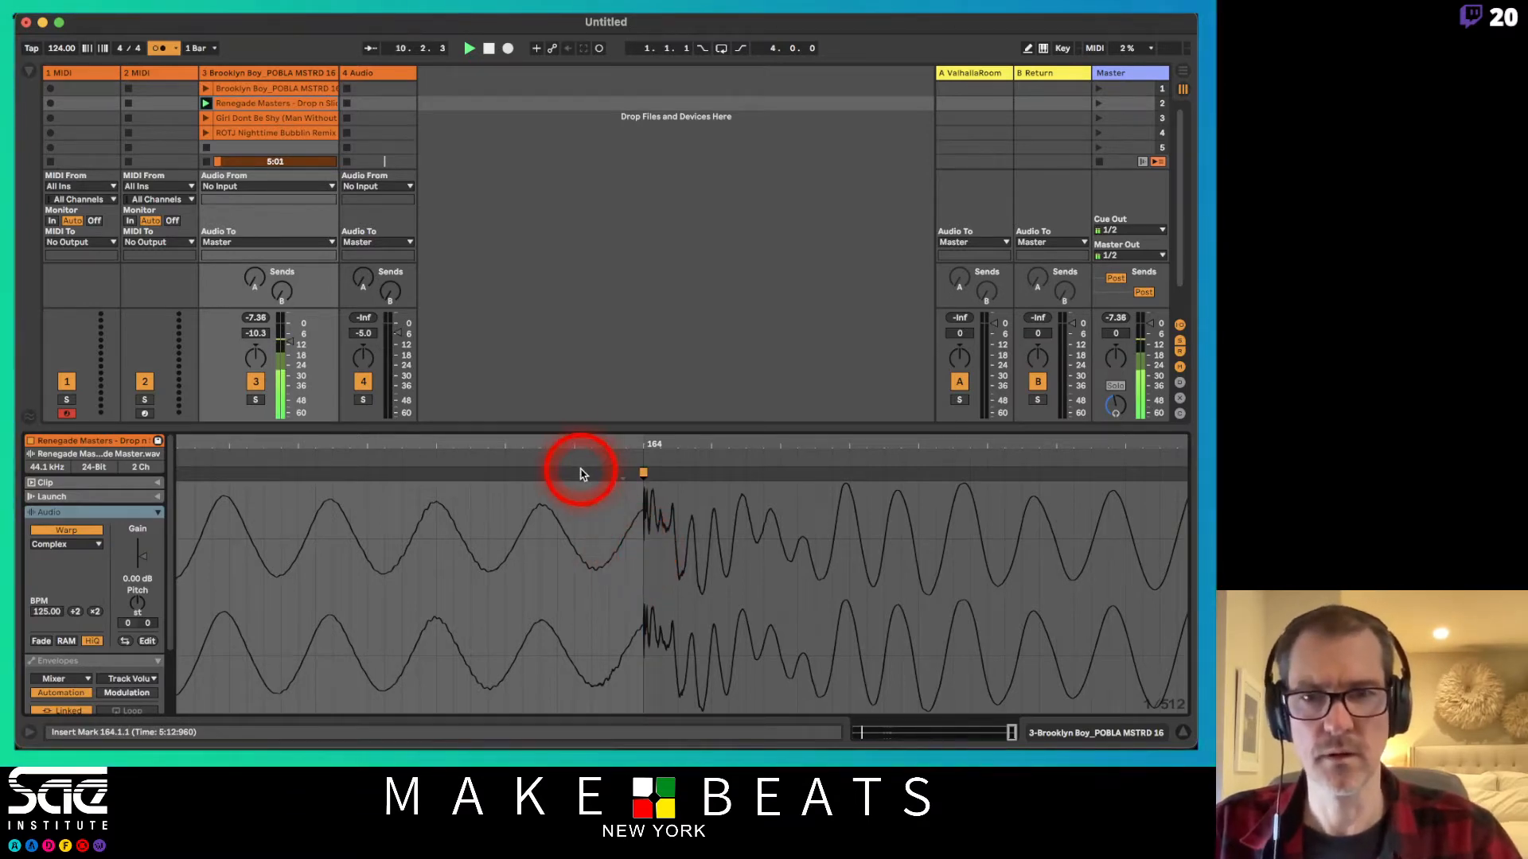
Check the Drop n Slide clip's timing by playing it from about bar 17 and bar 49.
{"action": "double_click", "coordinate": [576, 462]}
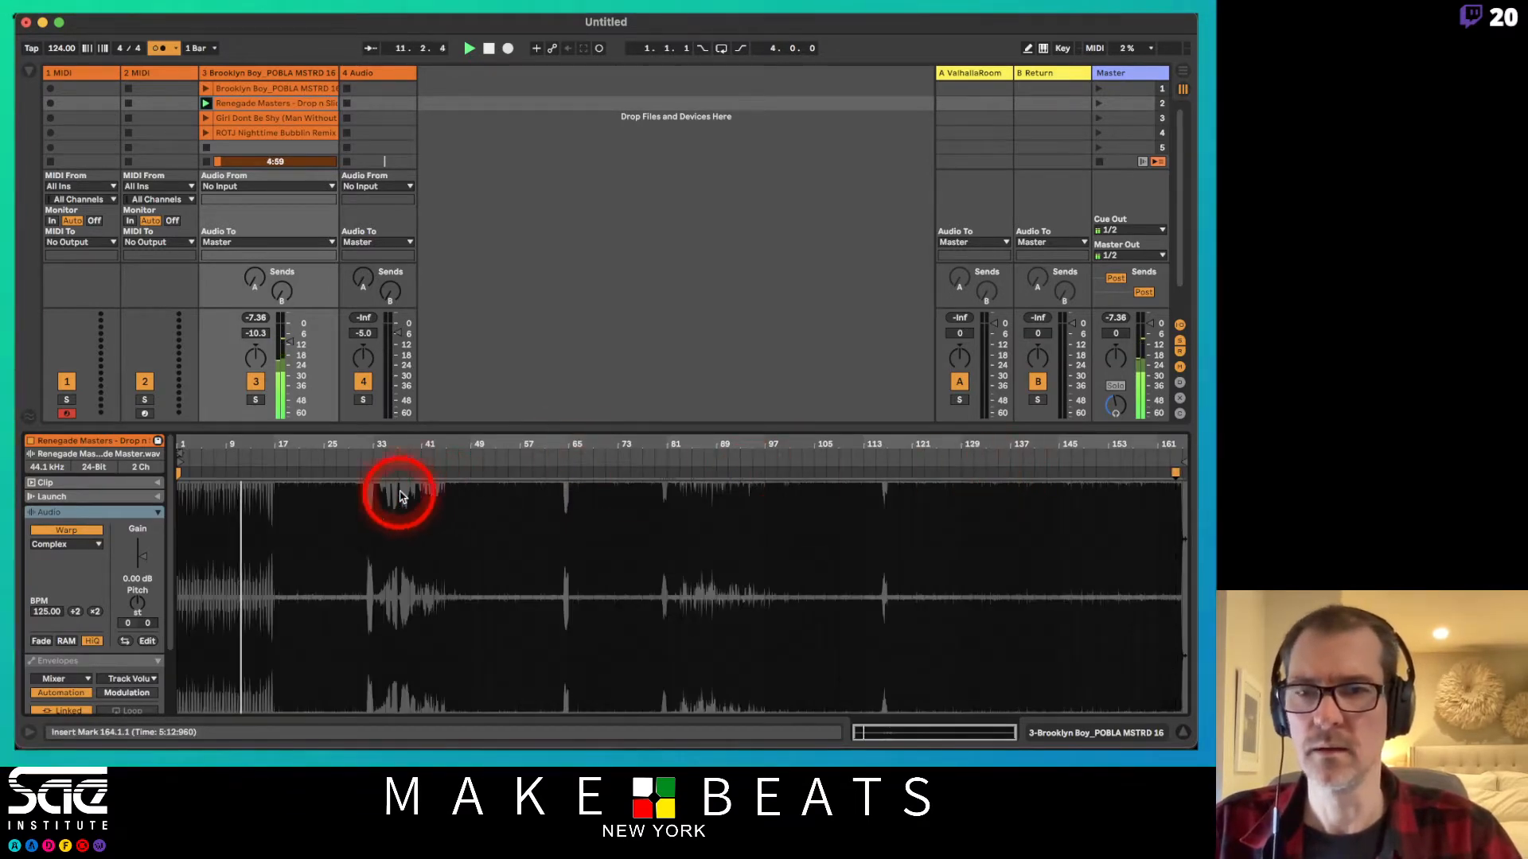
{"action": "left_click", "coordinate": [277, 457]}
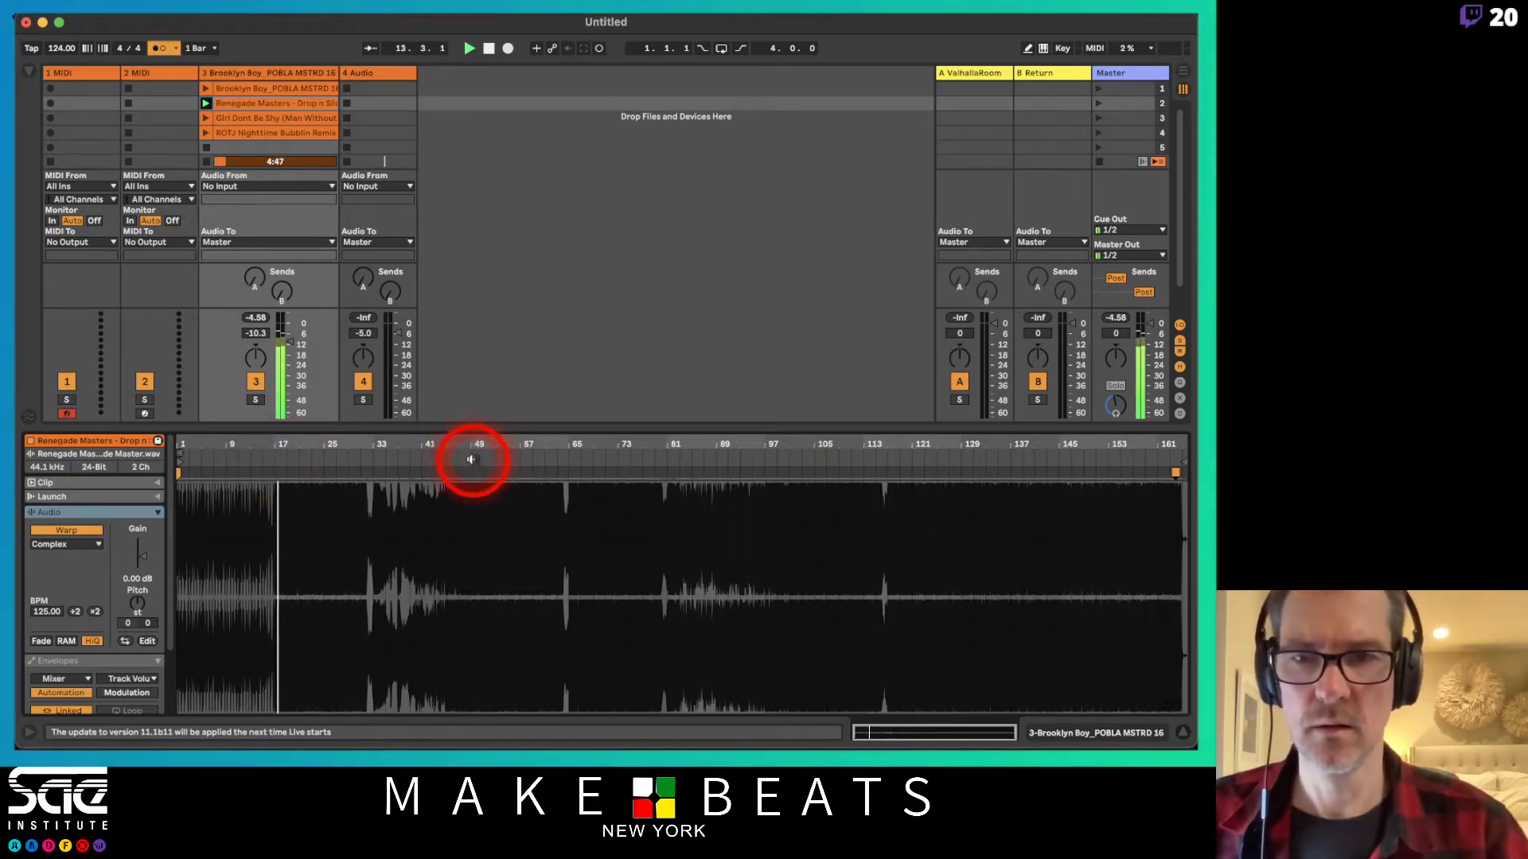
{"action": "left_click", "coordinate": [470, 457]}
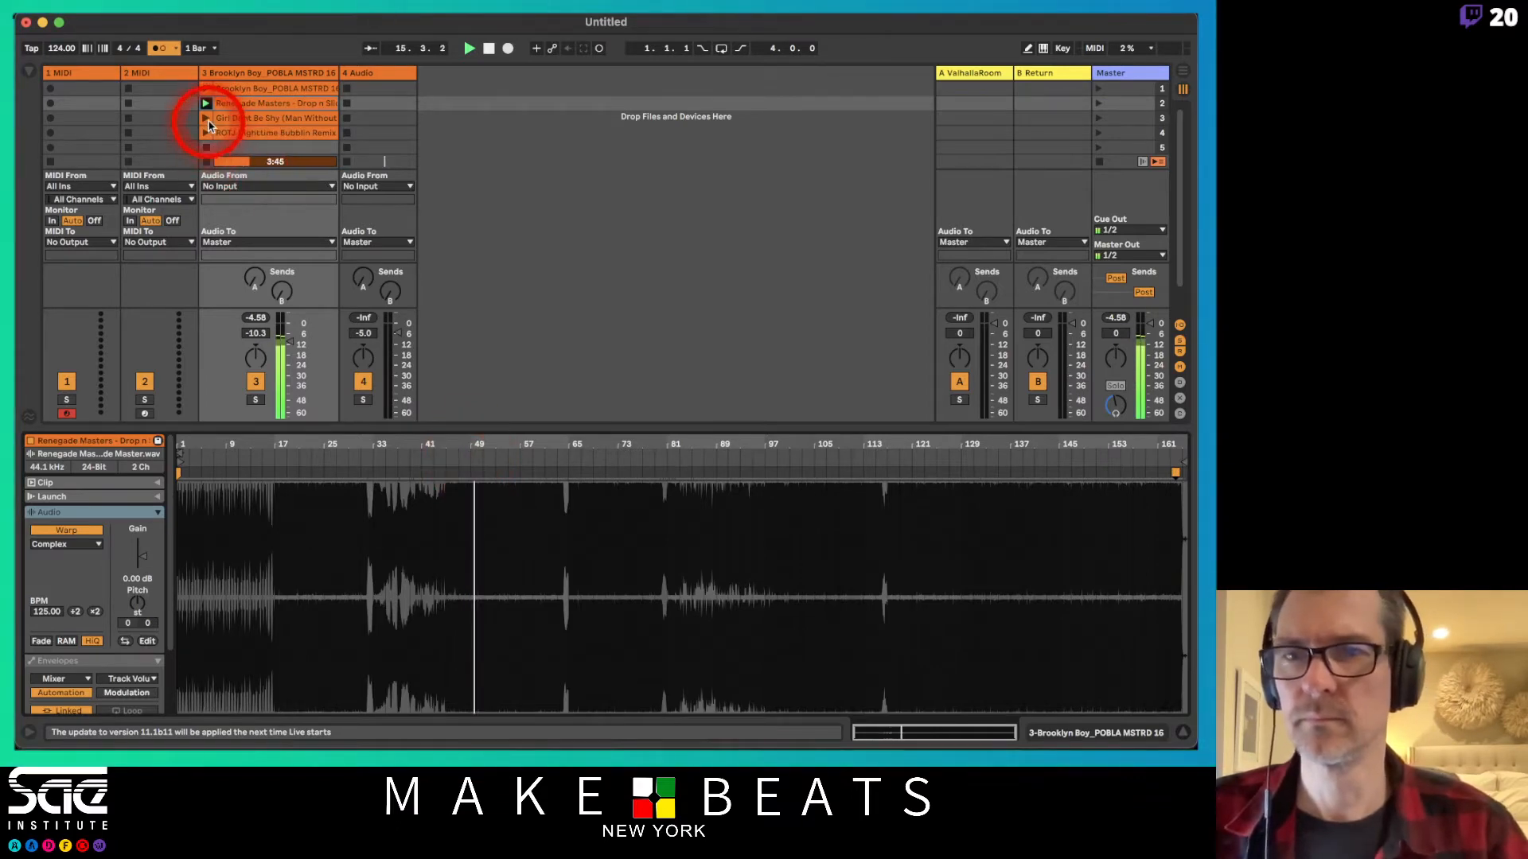
Play the Girl Dont Be Shy clip, add a warp marker on the transient just before bar 176, and move it onto bar 176.
{"action": "left_click", "coordinate": [237, 116]}
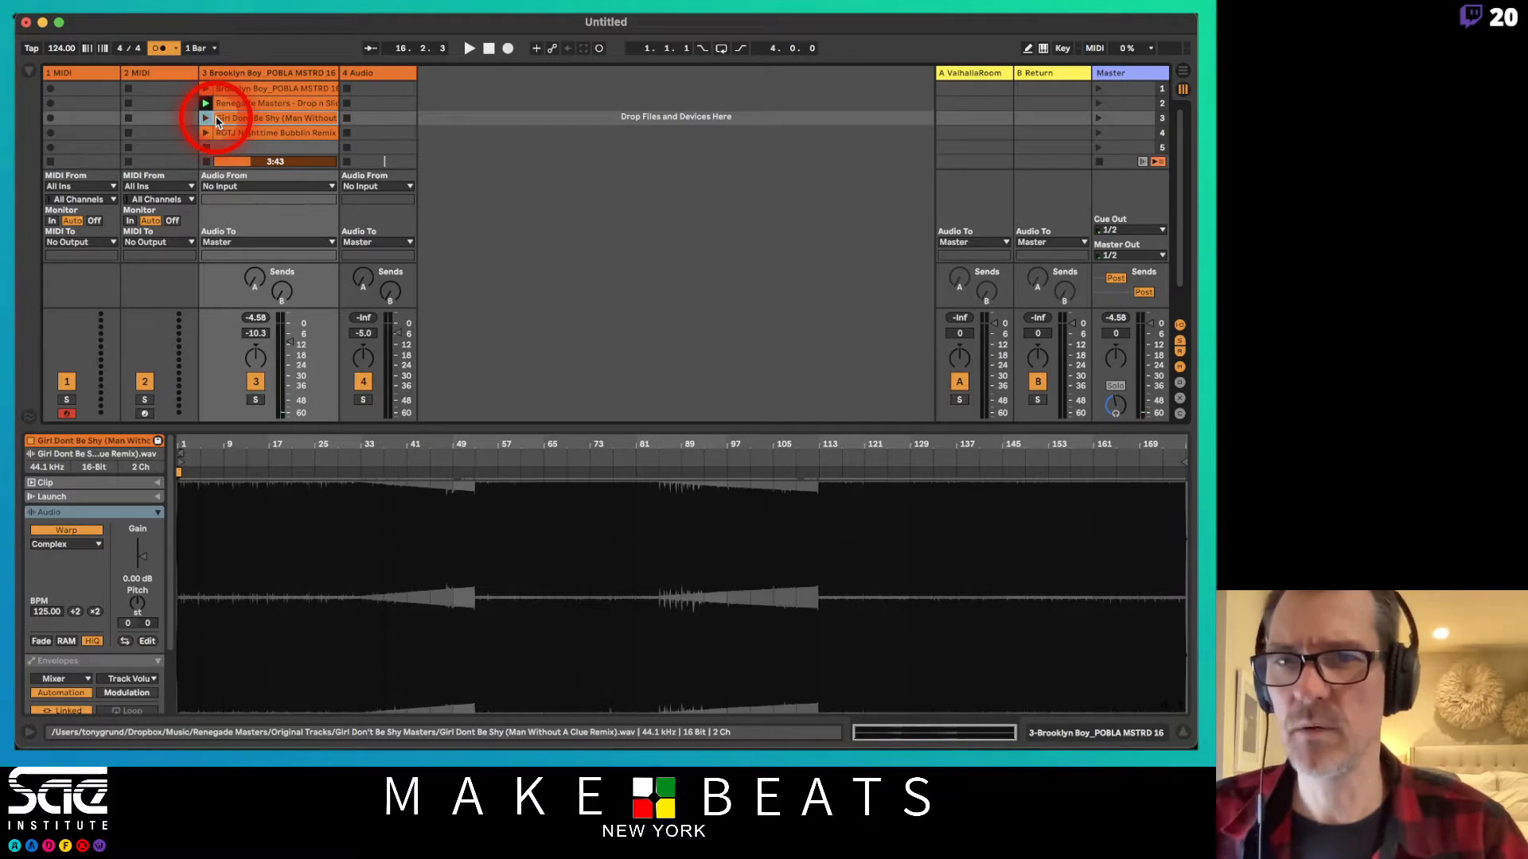
{"action": "left_click", "coordinate": [237, 120]}
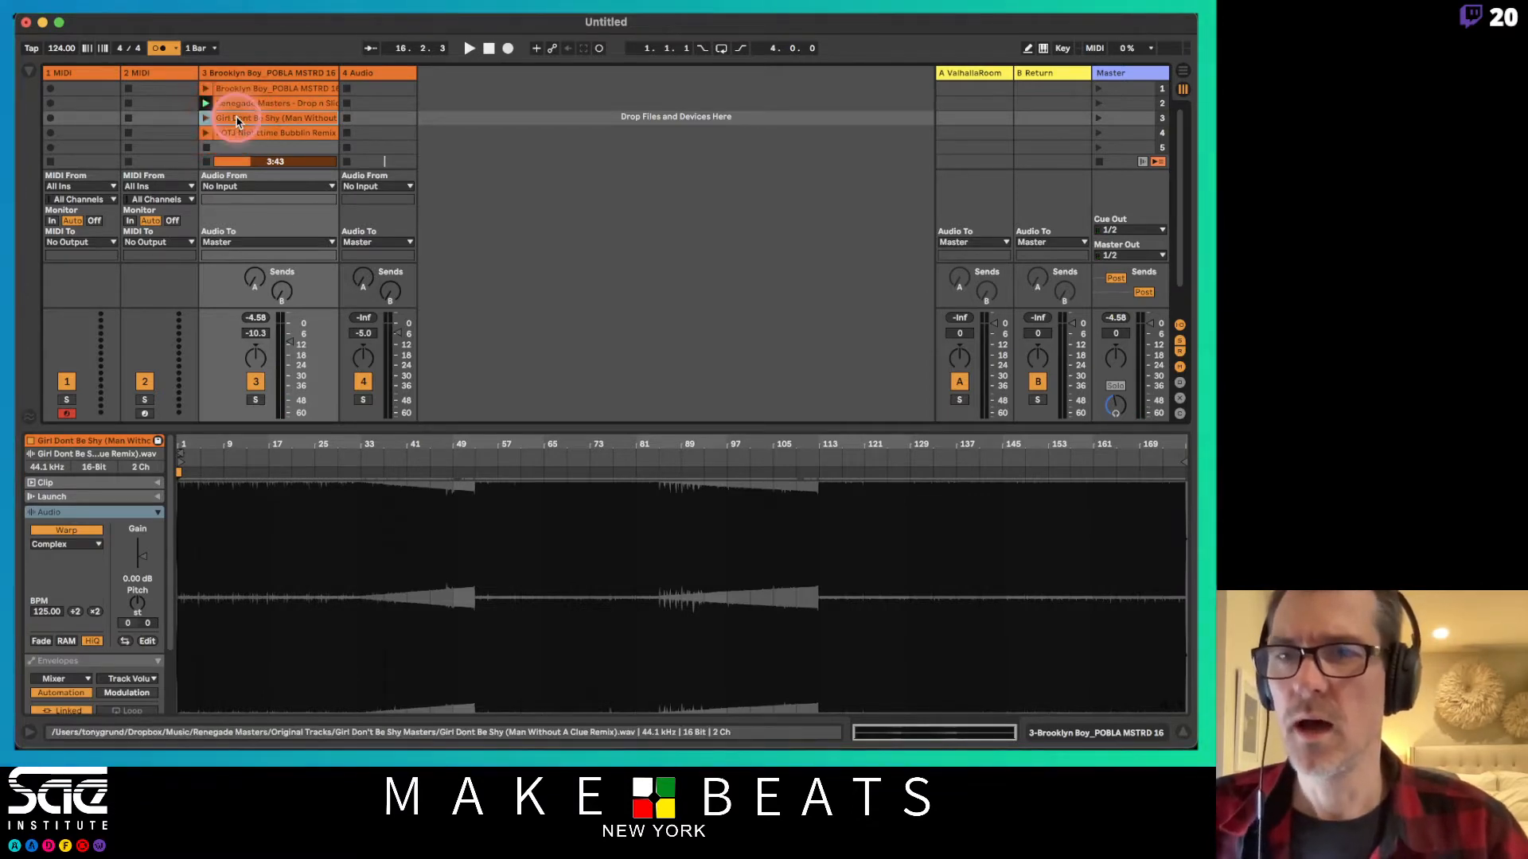
{"action": "left_click", "coordinate": [208, 119]}
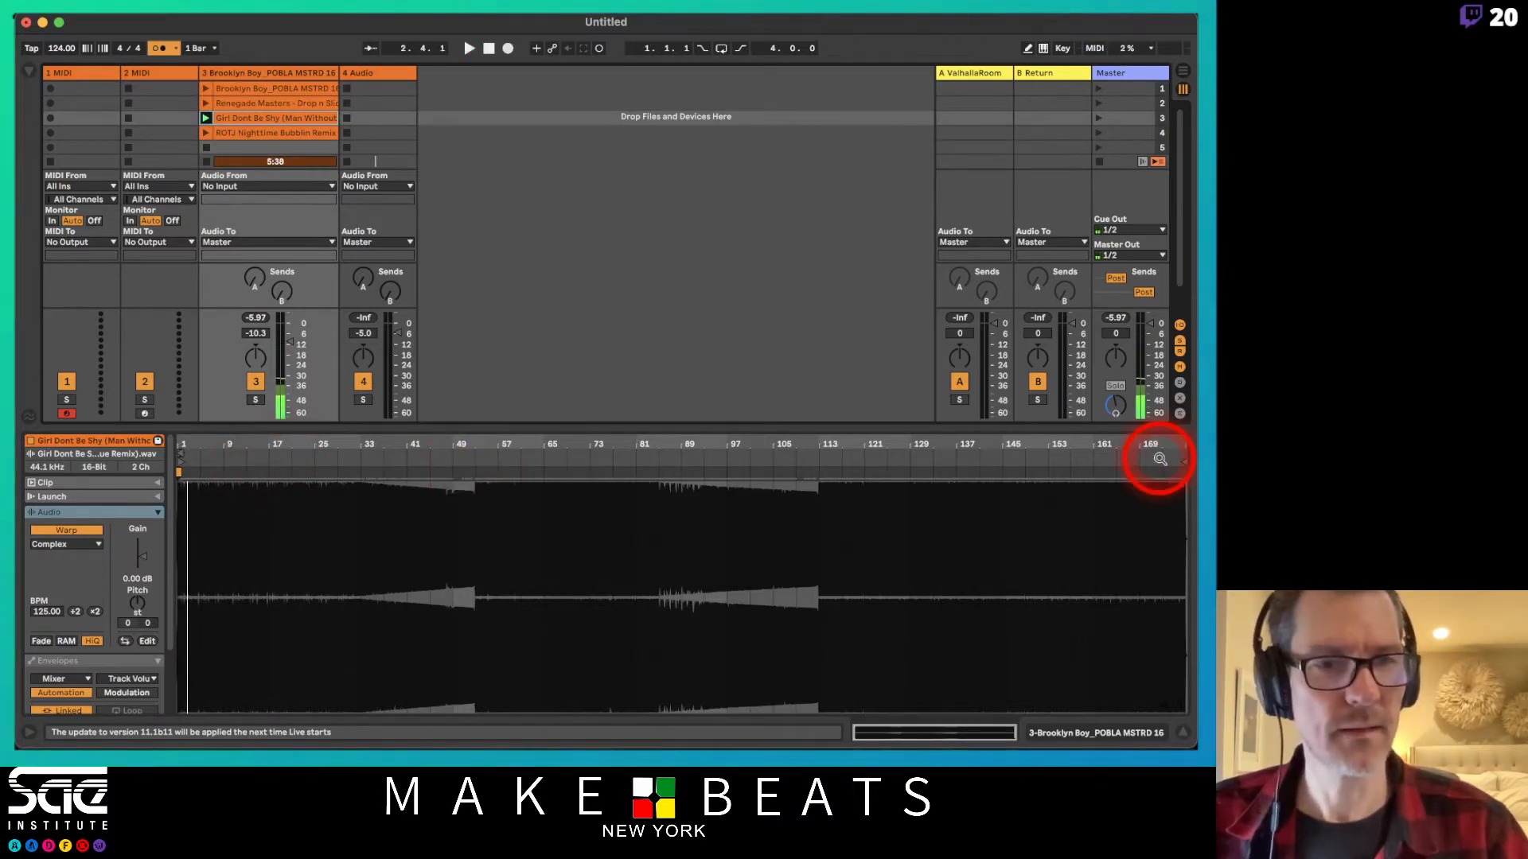
{"action": "left_click", "coordinate": [623, 463]}
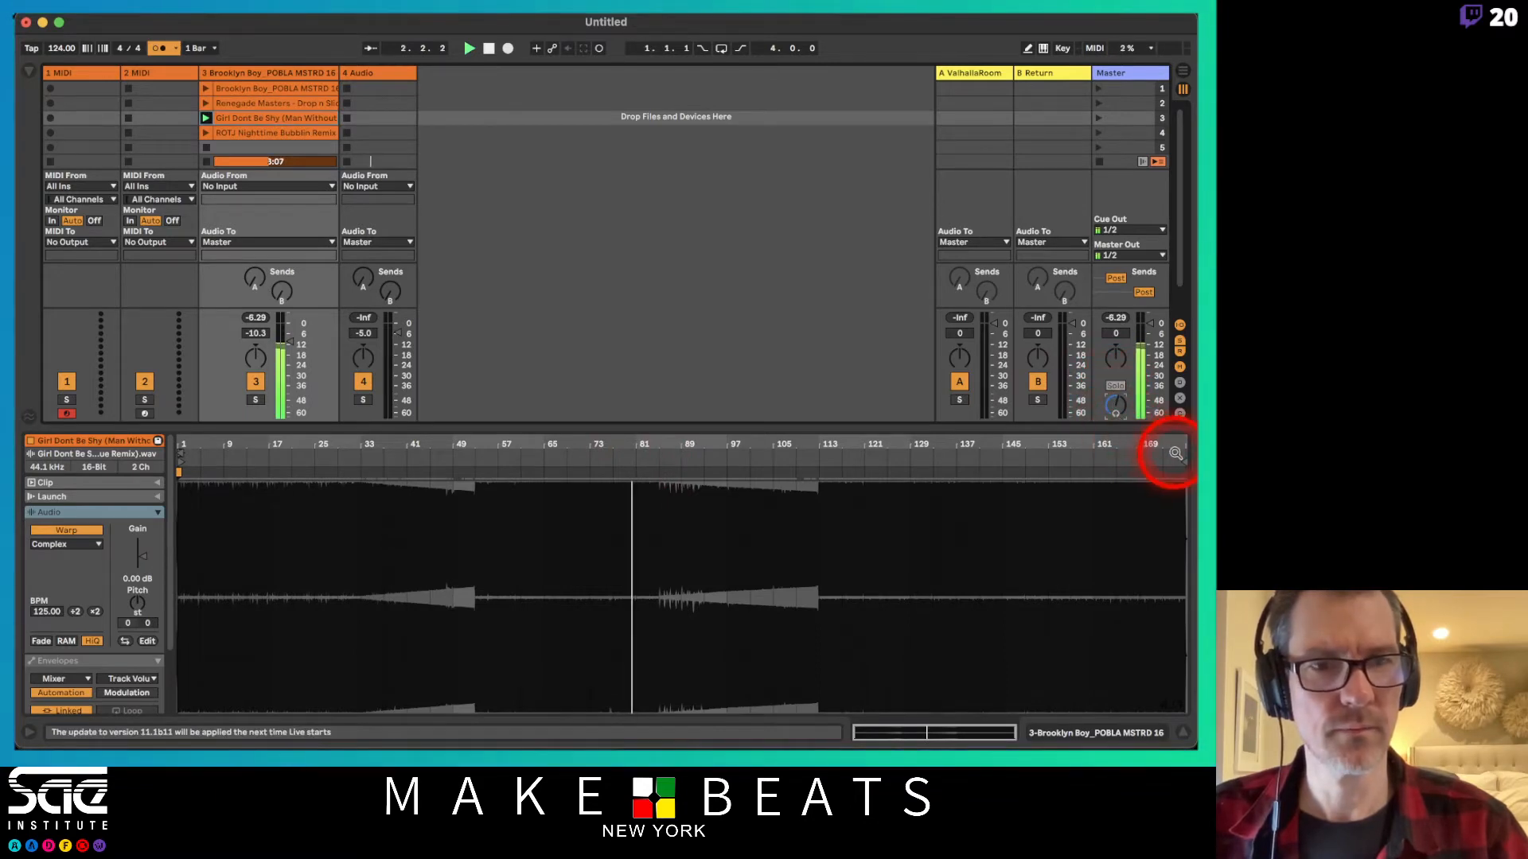
{"action": "mouse_move", "coordinate": [1169, 447]}
{"action": "left_mouse_down"}
{"action": "mouse_move", "coordinate": [1173, 467]}
{"action": "mouse_move", "coordinate": [1185, 452]}
{"action": "left_mouse_up"}
{"action": "left_click_drag", "start_coordinate": [1058, 452], "coordinate": [1026, 458]}
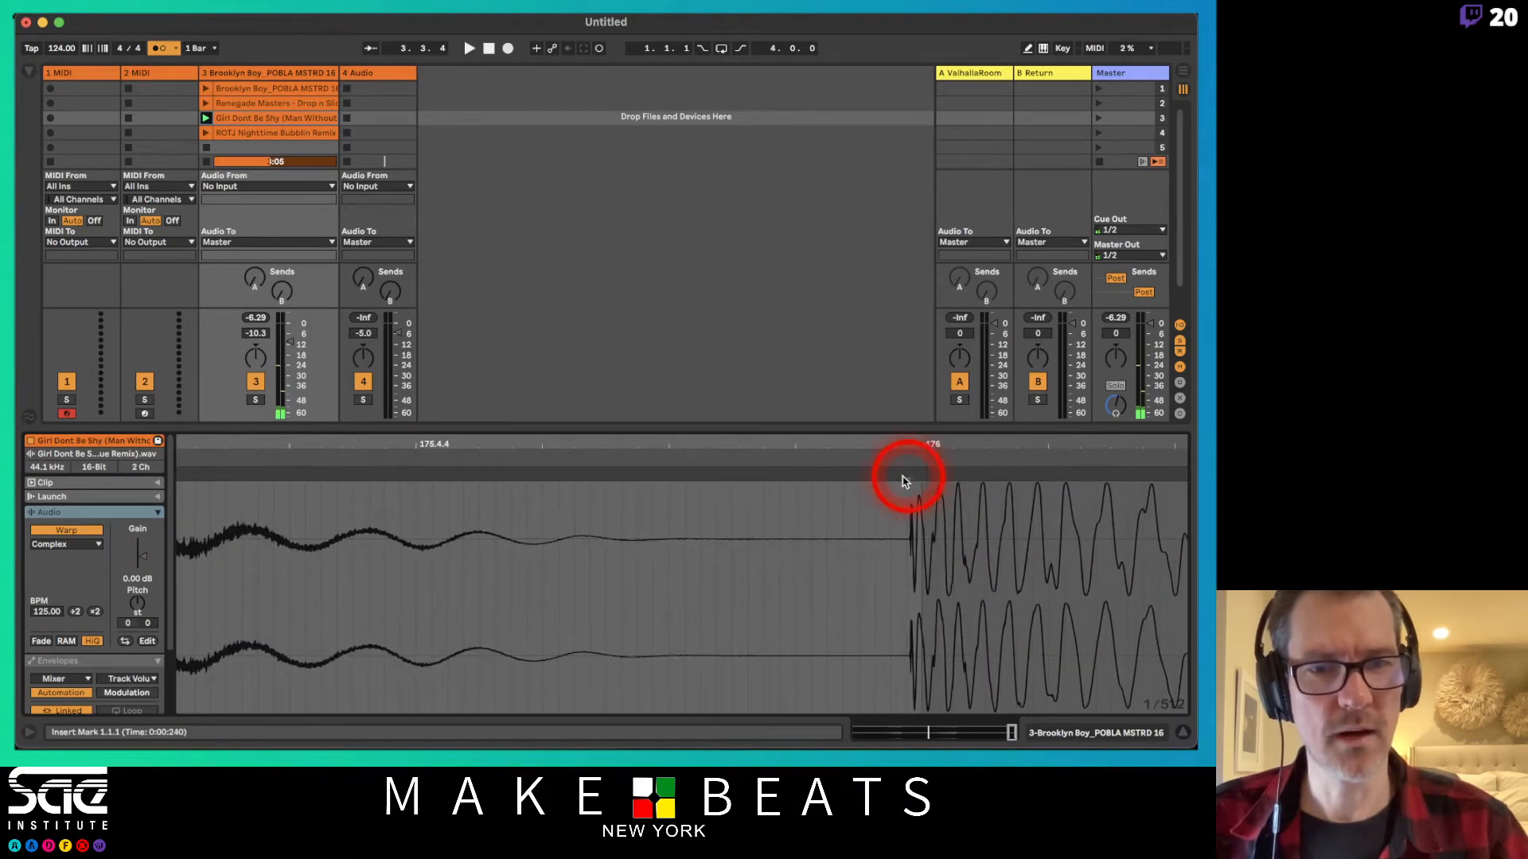
{"action": "left_click_drag", "start_coordinate": [908, 474], "coordinate": [921, 475]}
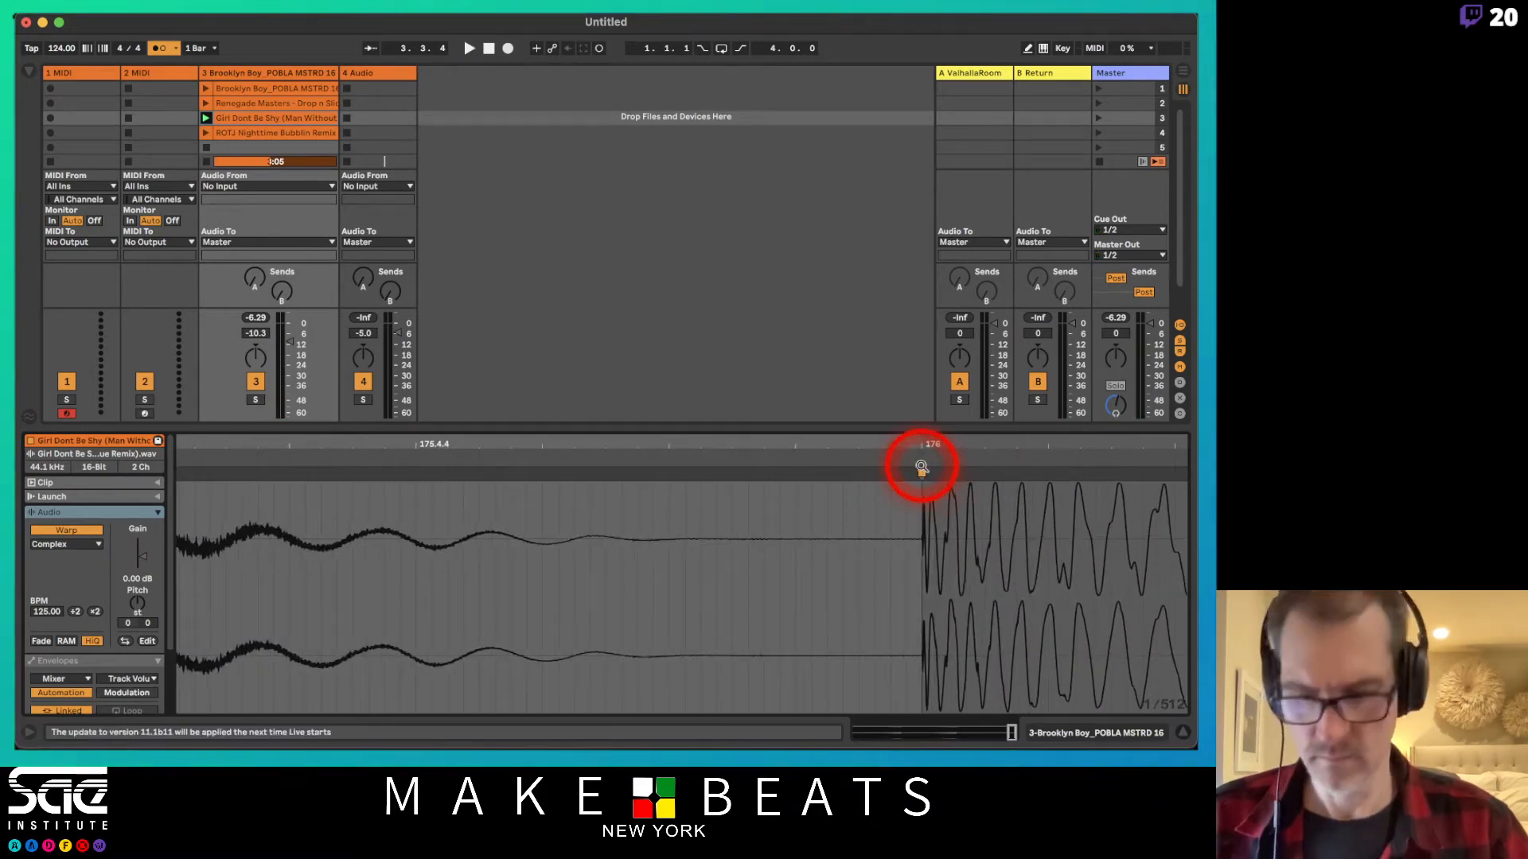
Inspect the end of the Girl Dont Be Shy clip and check its timing by playing from about bars 113, 137 and 83.
{"action": "key", "text": "x"}
{"action": "key", "text": "x"}
{"action": "key", "text": "x"}
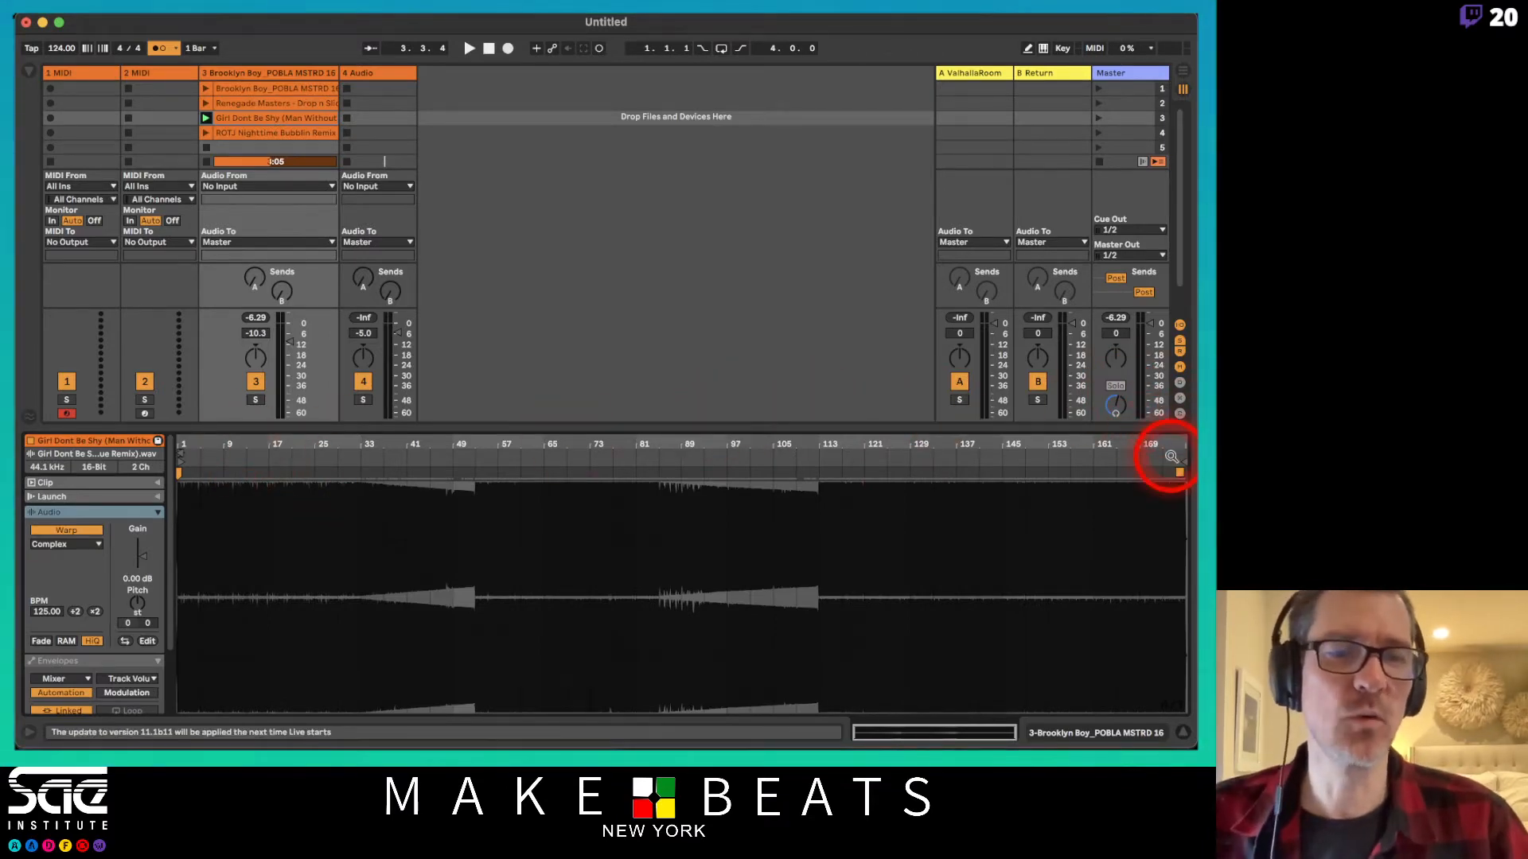
{"action": "left_click_drag", "start_coordinate": [1177, 452], "coordinate": [1176, 453]}
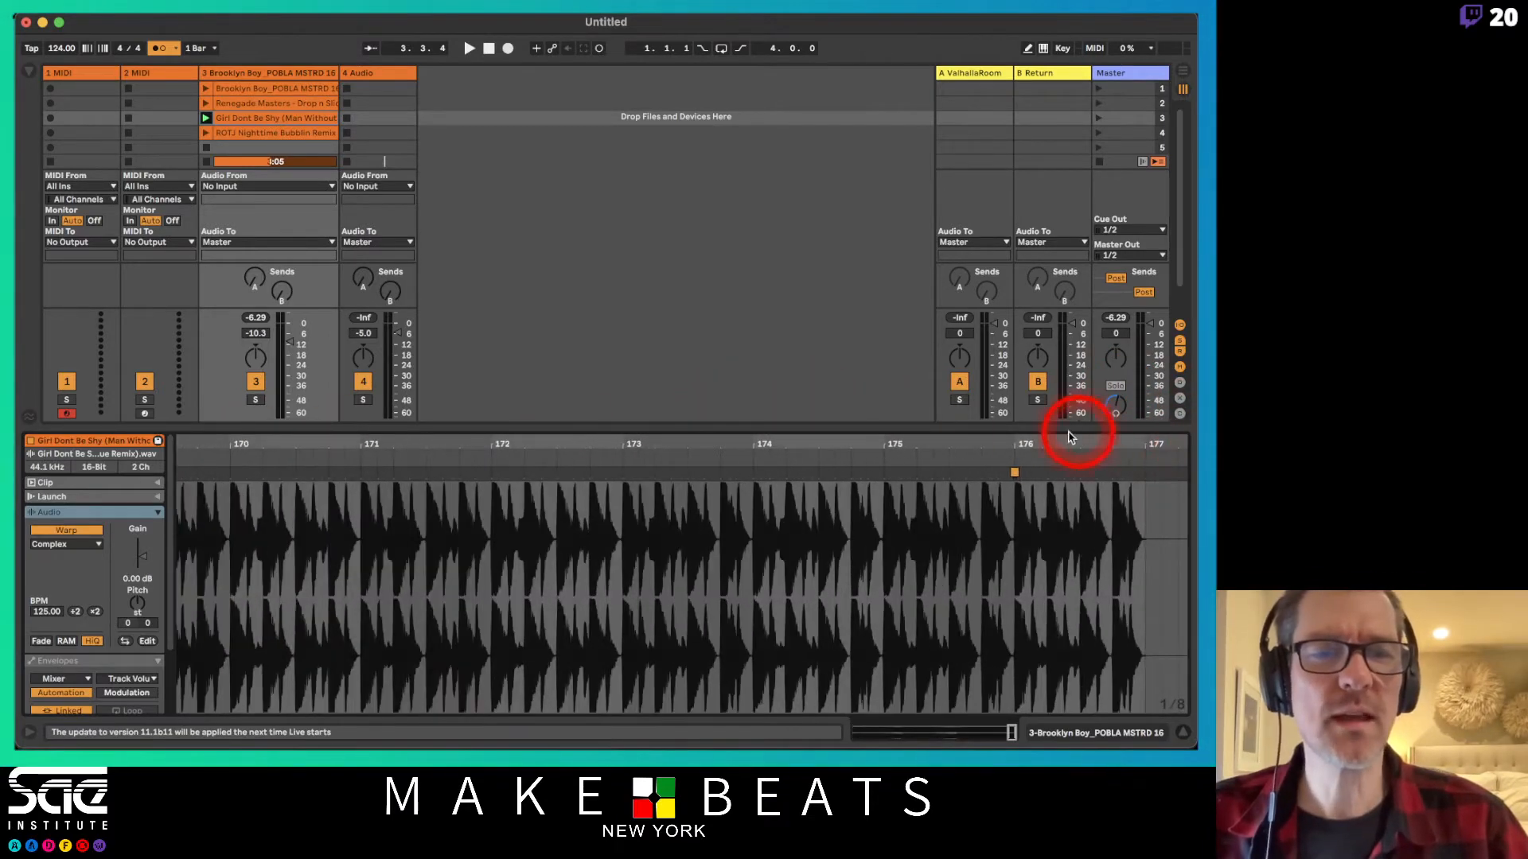
{"action": "mouse_move", "coordinate": [1020, 447]}
{"action": "left_mouse_down"}
{"action": "mouse_move", "coordinate": [856, 454]}
{"action": "mouse_move", "coordinate": [897, 460]}
{"action": "mouse_move", "coordinate": [871, 447]}
{"action": "mouse_move", "coordinate": [879, 461]}
{"action": "left_mouse_up"}
{"action": "left_click", "coordinate": [859, 475]}
{"action": "left_click", "coordinate": [700, 448]}
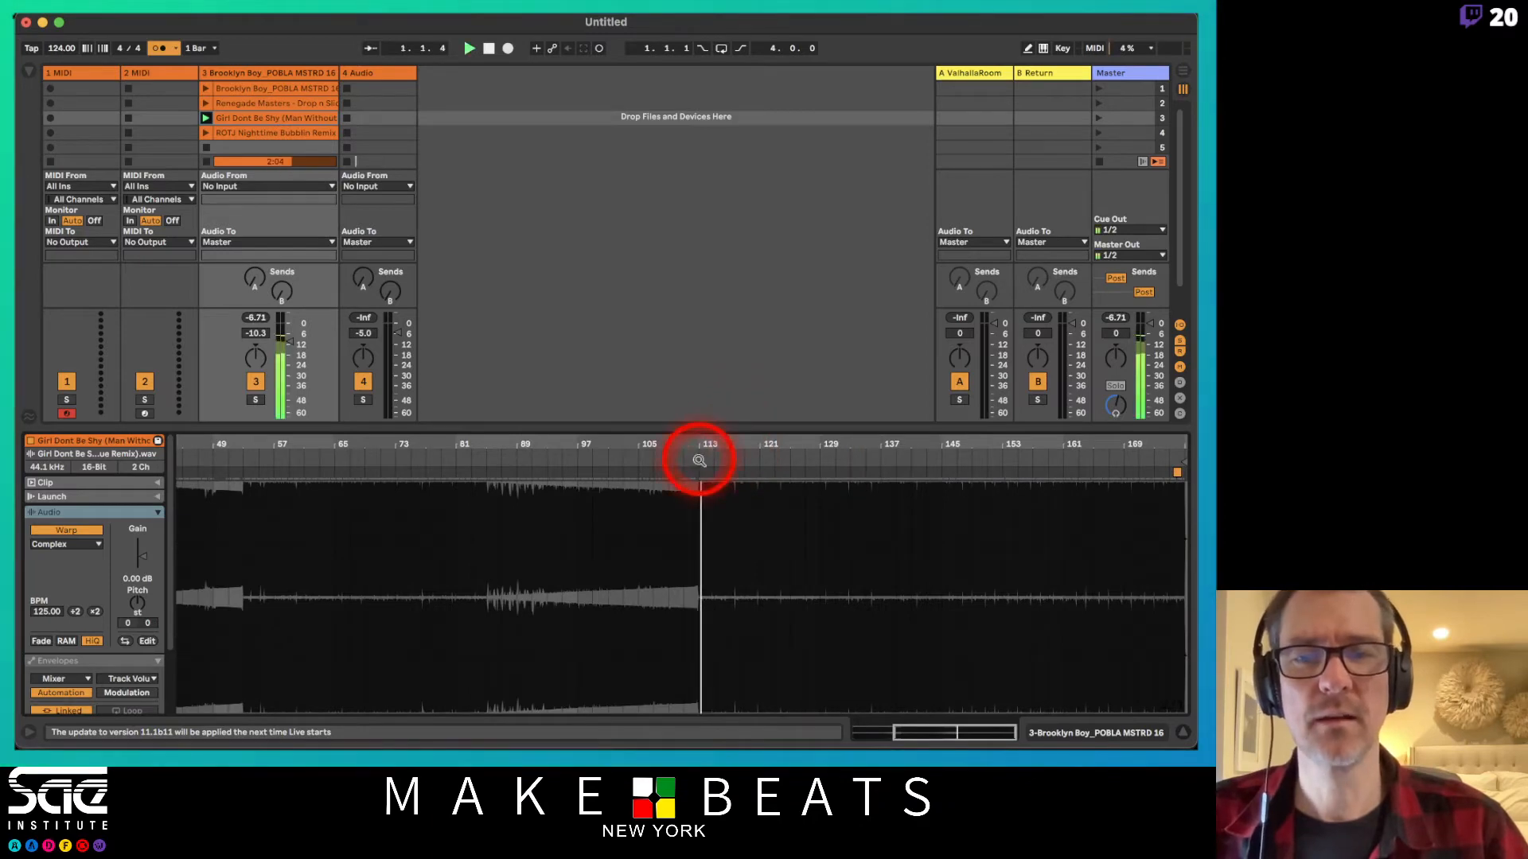
{"action": "left_click", "coordinate": [881, 455]}
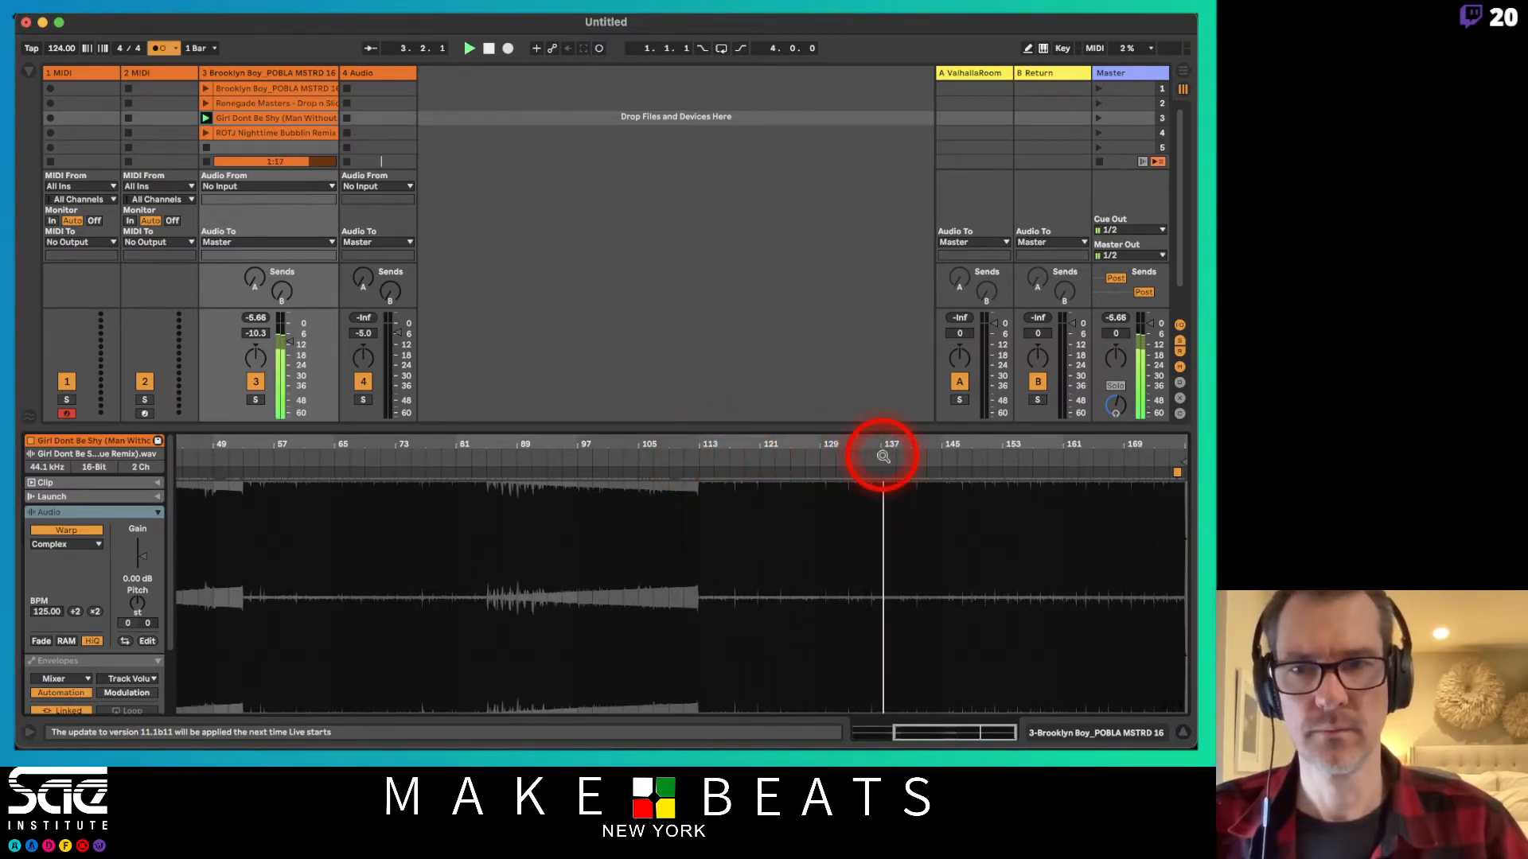
{"action": "left_click_drag", "start_coordinate": [883, 456], "coordinate": [565, 436]}
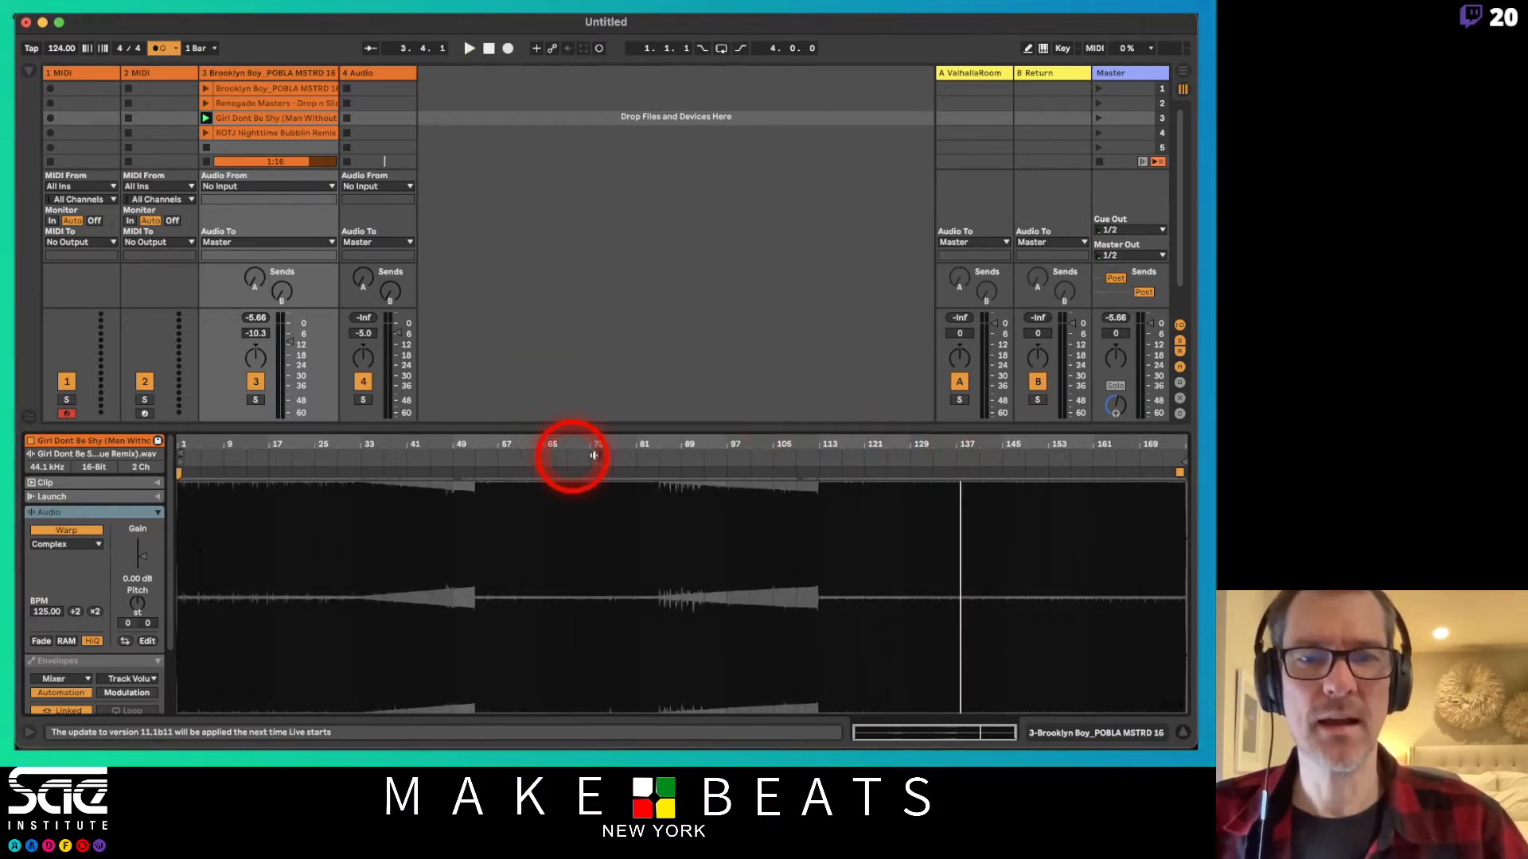
{"action": "left_click", "coordinate": [652, 456]}
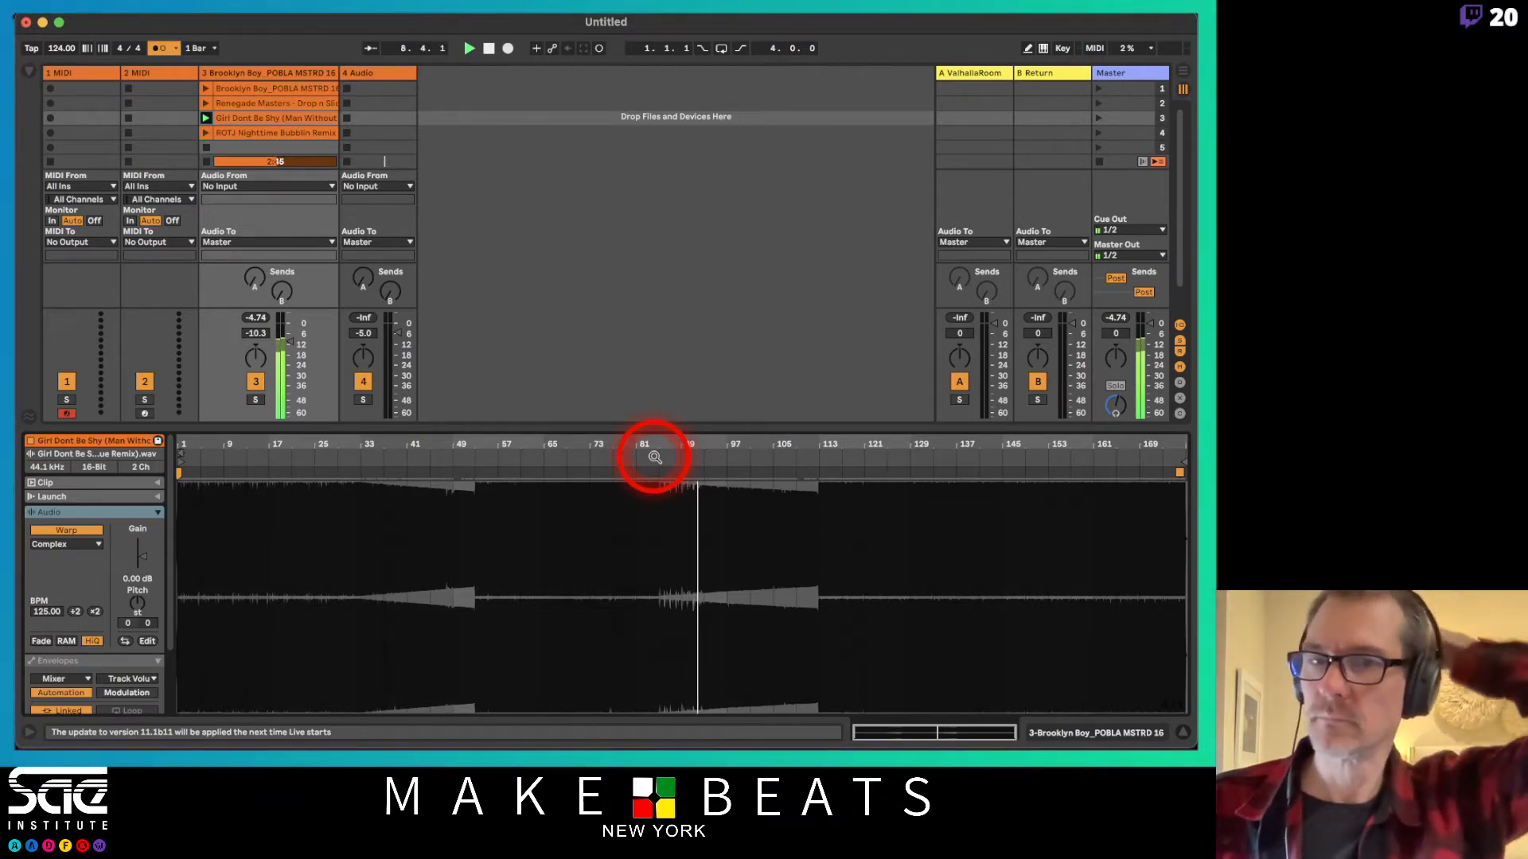
{"action": "key", "text": "space"}
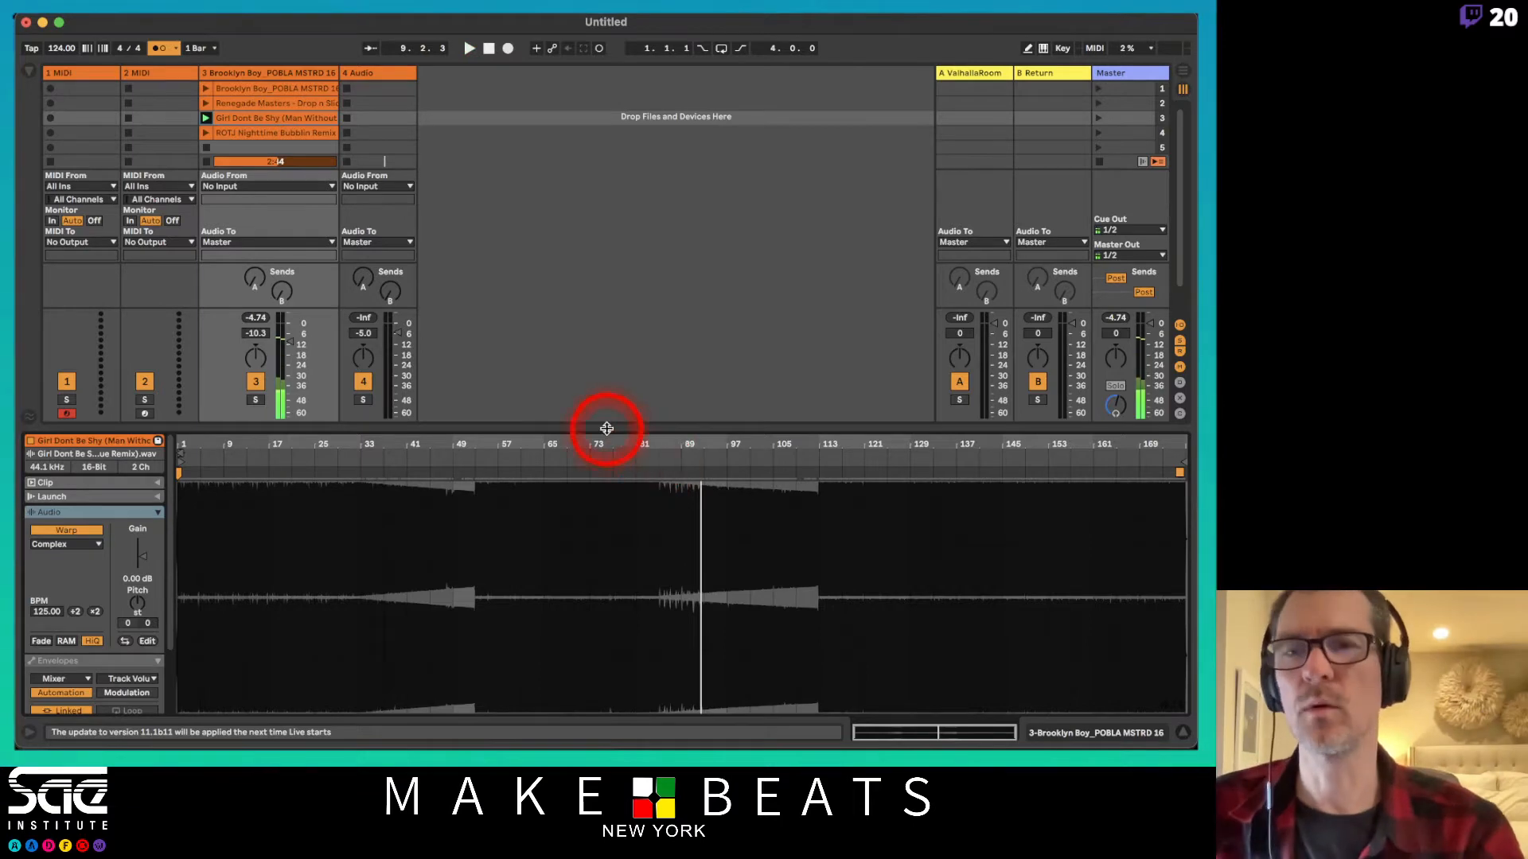
Play the ROTJ Nighttime Bubblin Remix clip, stop playback, and add a warp marker on the transient at bar 200.
{"action": "left_click", "coordinate": [237, 132]}
{"action": "left_click", "coordinate": [205, 132]}
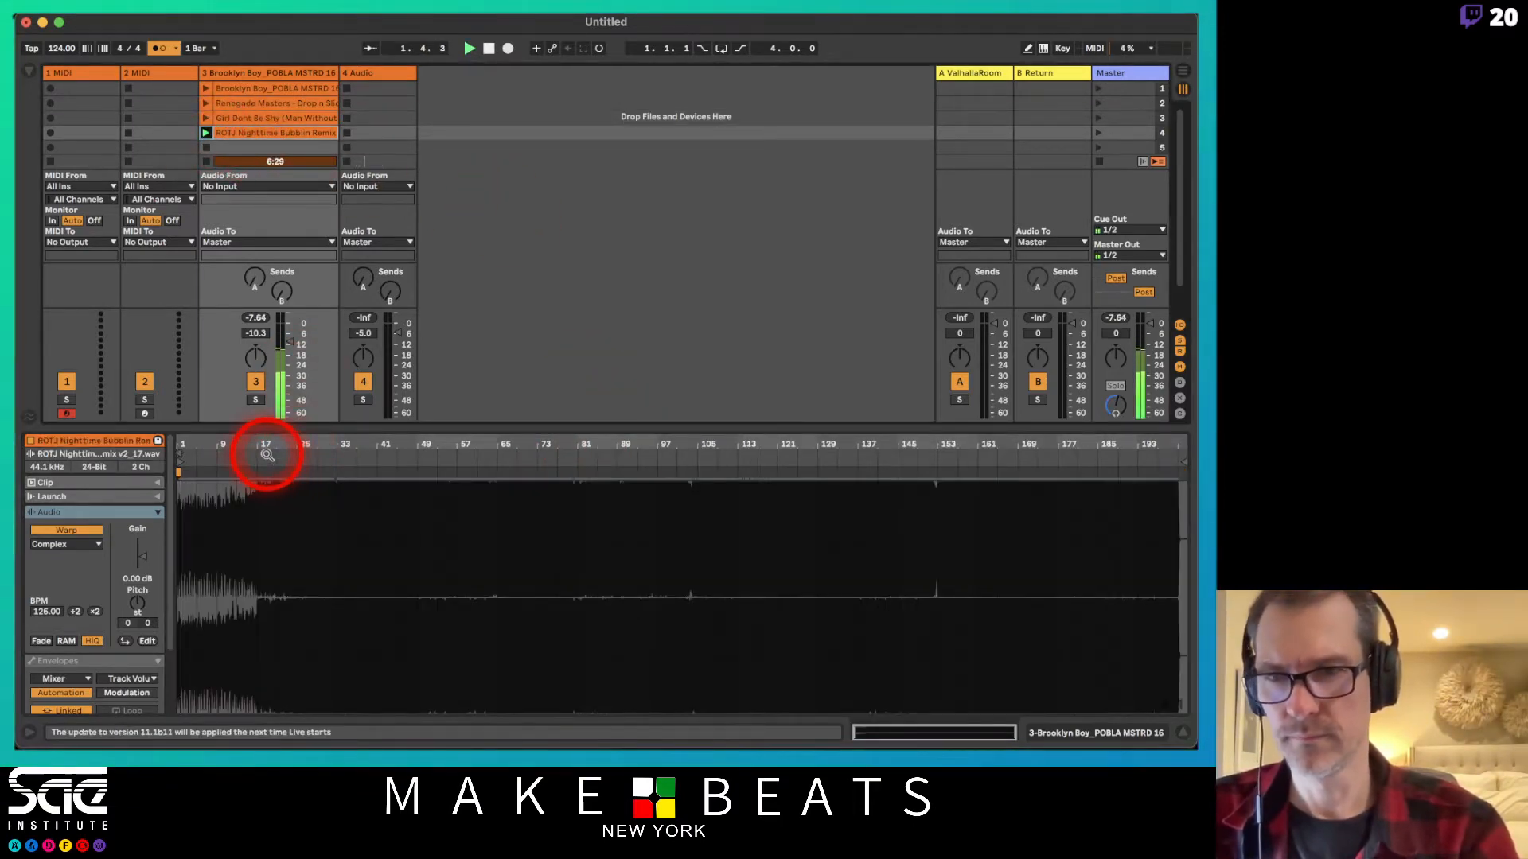
{"action": "mouse_move", "coordinate": [182, 442]}
{"action": "left_mouse_down"}
{"action": "mouse_move", "coordinate": [182, 605]}
{"action": "mouse_move", "coordinate": [183, 436]}
{"action": "left_mouse_up"}
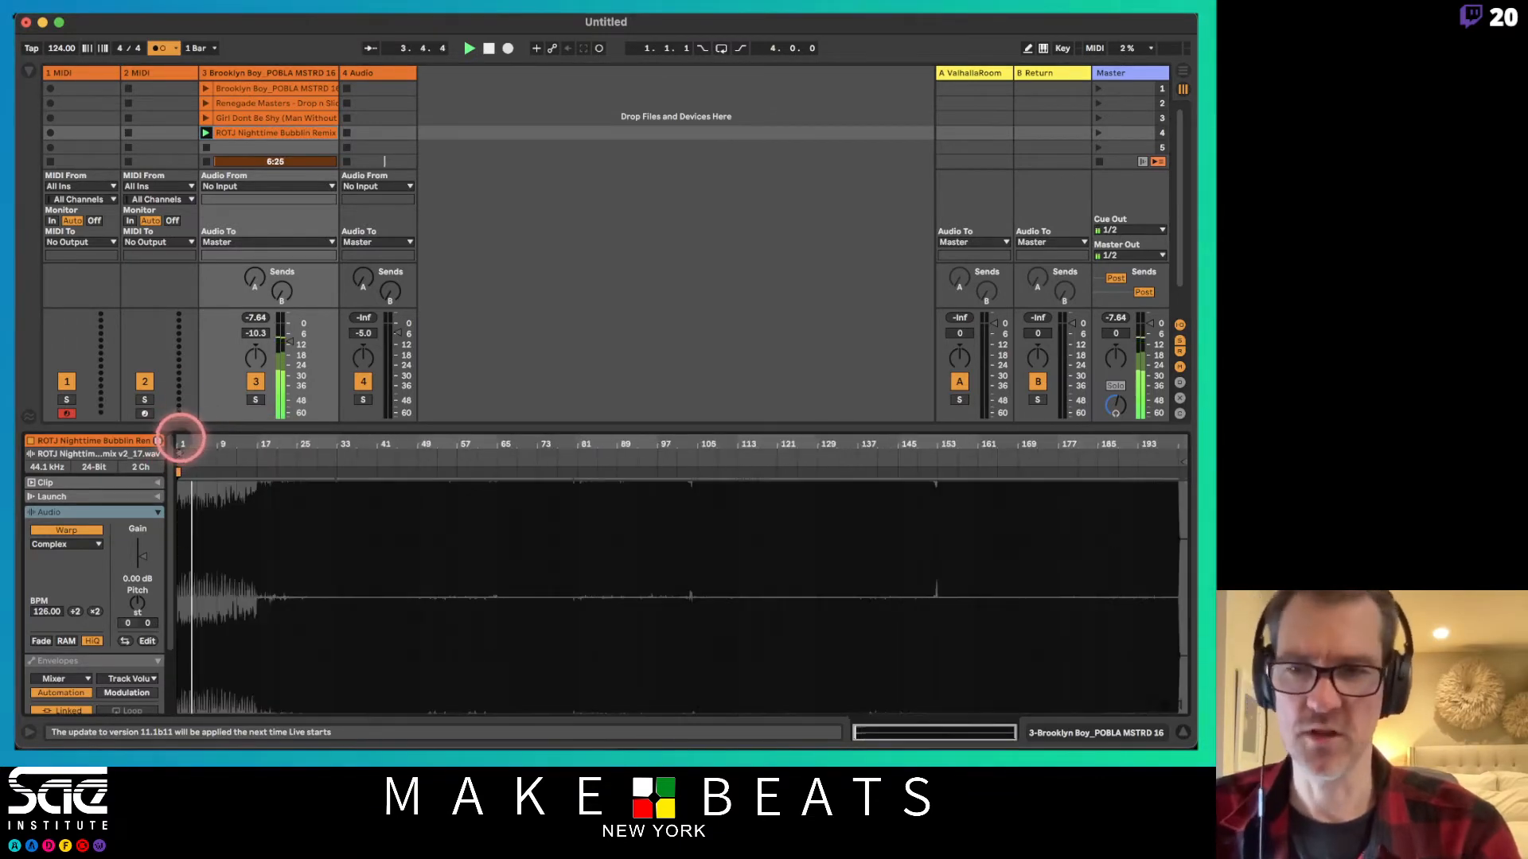
{"action": "left_click_drag", "start_coordinate": [1165, 445], "coordinate": [1140, 541]}
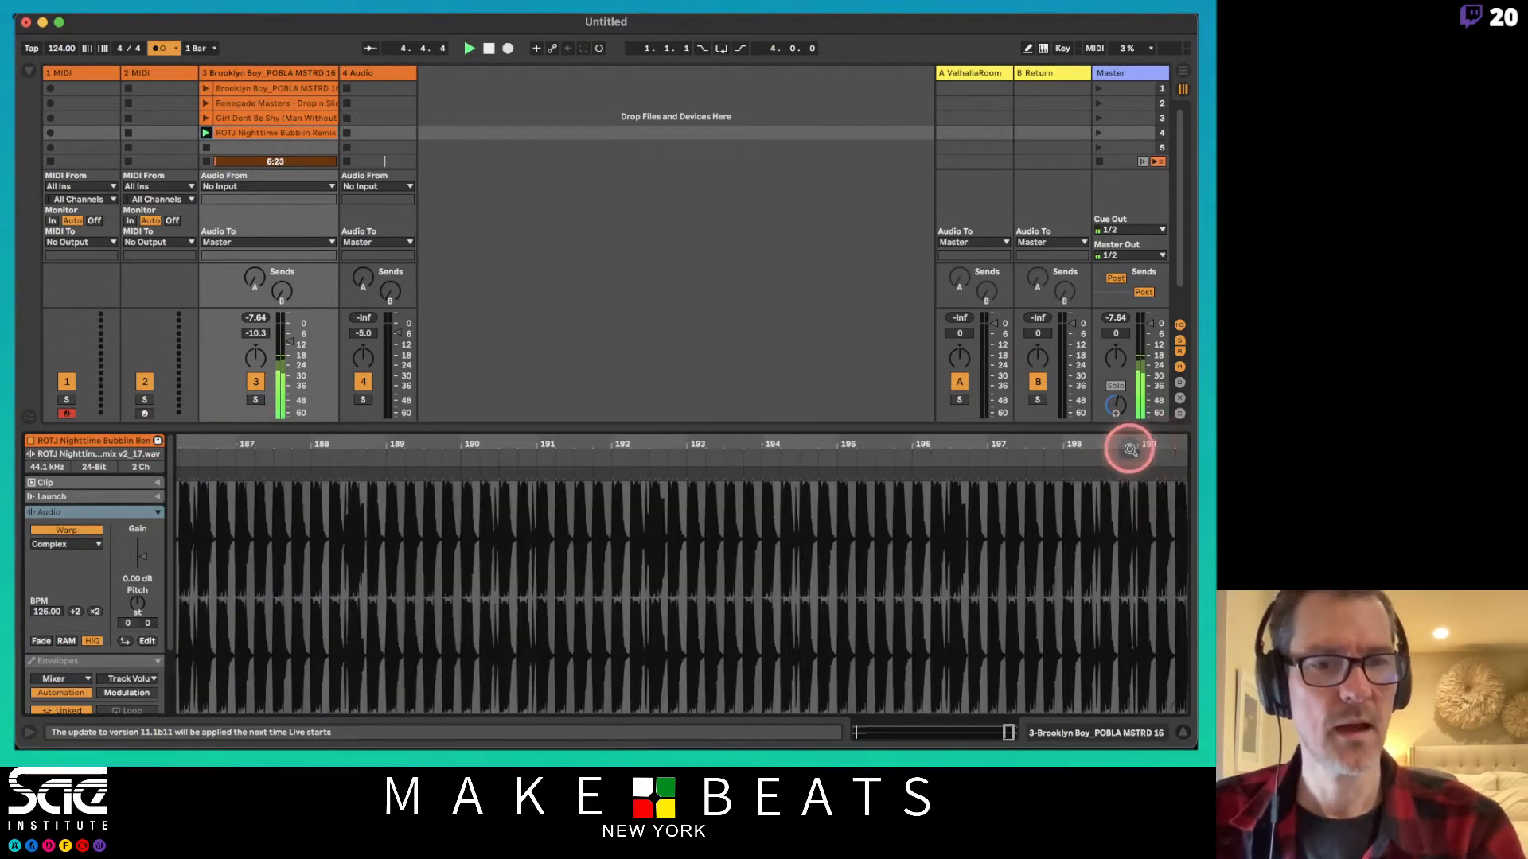
{"action": "key", "text": "space"}
{"action": "mouse_move", "coordinate": [1158, 442]}
{"action": "left_mouse_down"}
{"action": "mouse_move", "coordinate": [832, 451]}
{"action": "mouse_move", "coordinate": [719, 475]}
{"action": "left_mouse_up"}
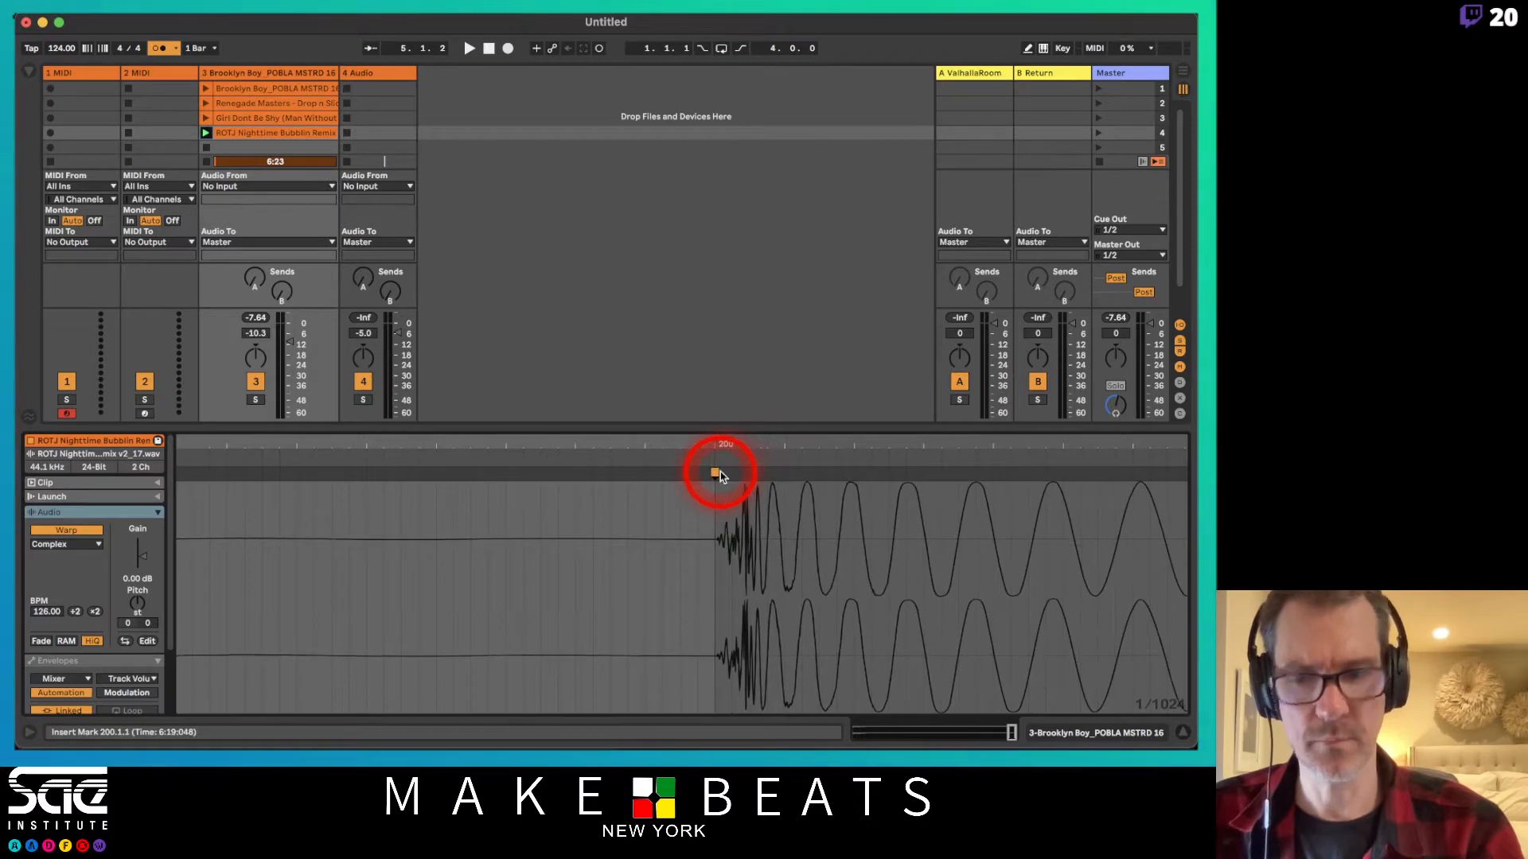
Check the ROTJ Nighttime clip's timing from about bar 101, switch the metronome off, and continue listening from about bar 127.
{"action": "scroll", "coordinate": [720, 474], "scroll_direction": "down", "scroll_amount": 15}
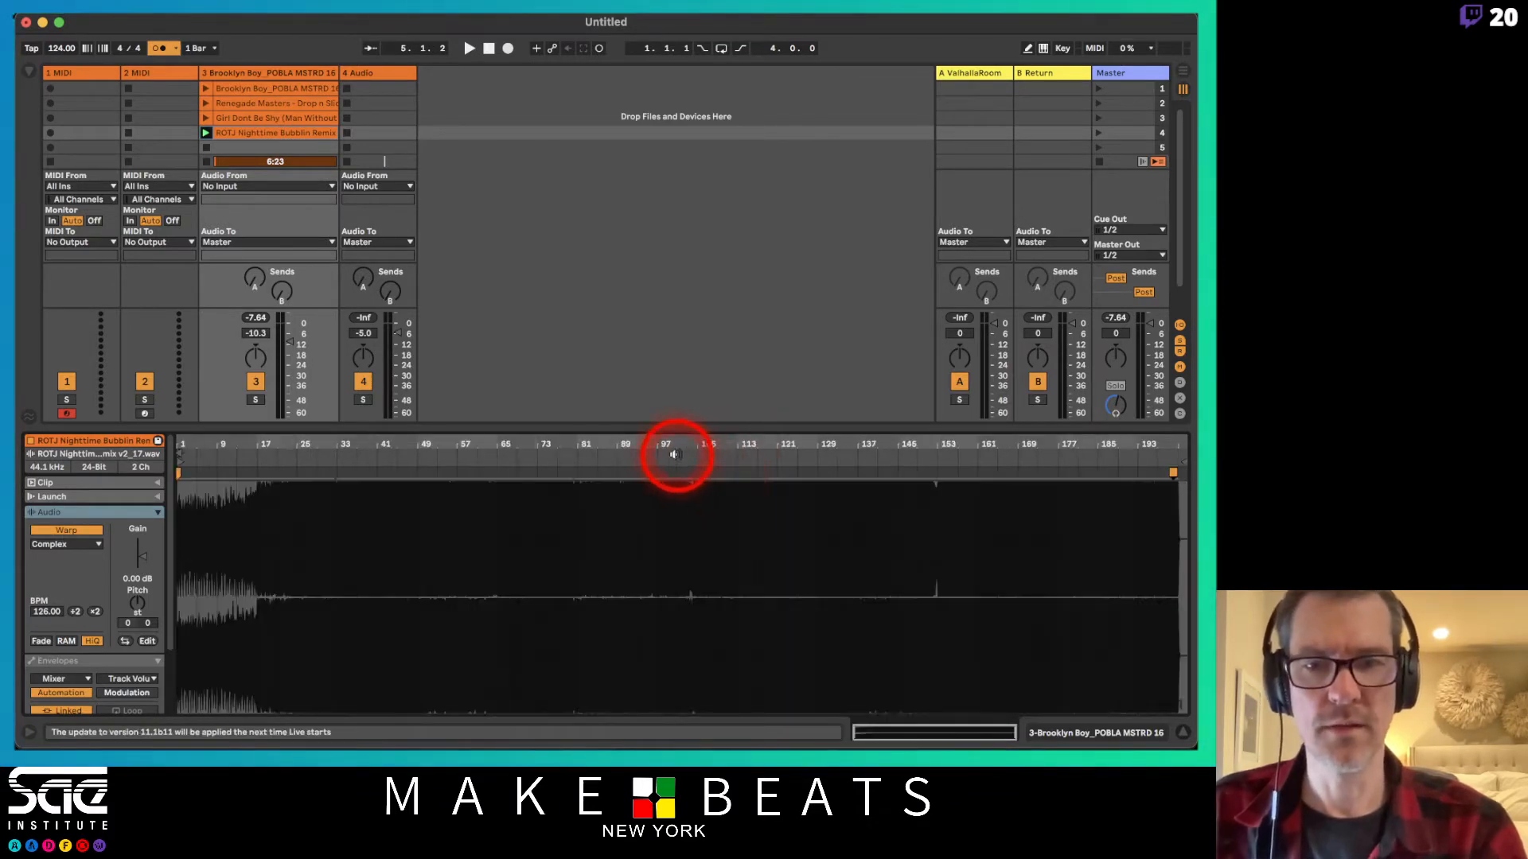
{"action": "left_click", "coordinate": [678, 456]}
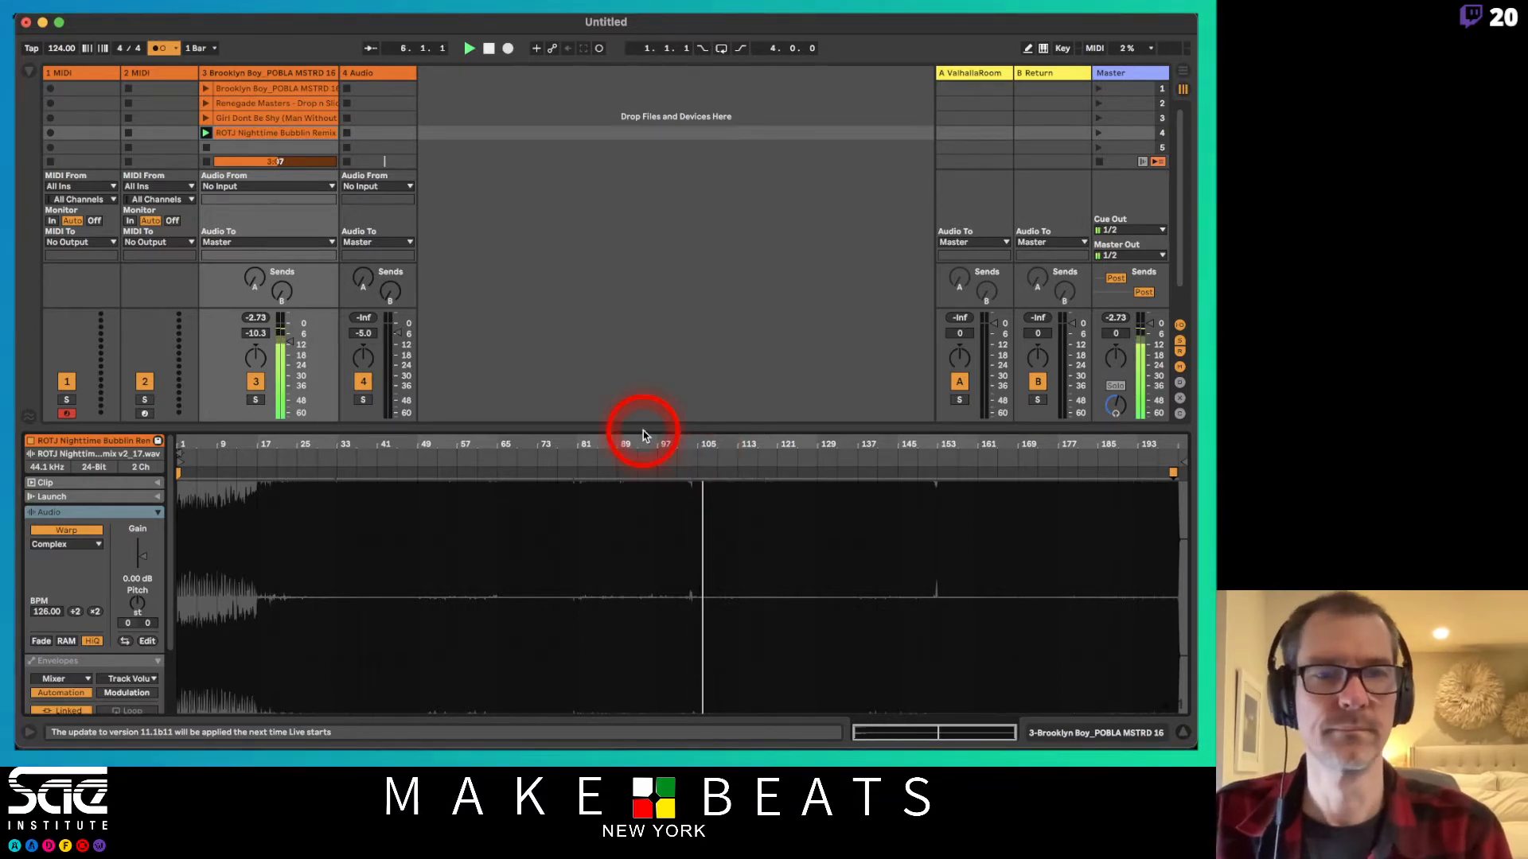
{"action": "left_click", "coordinate": [159, 49]}
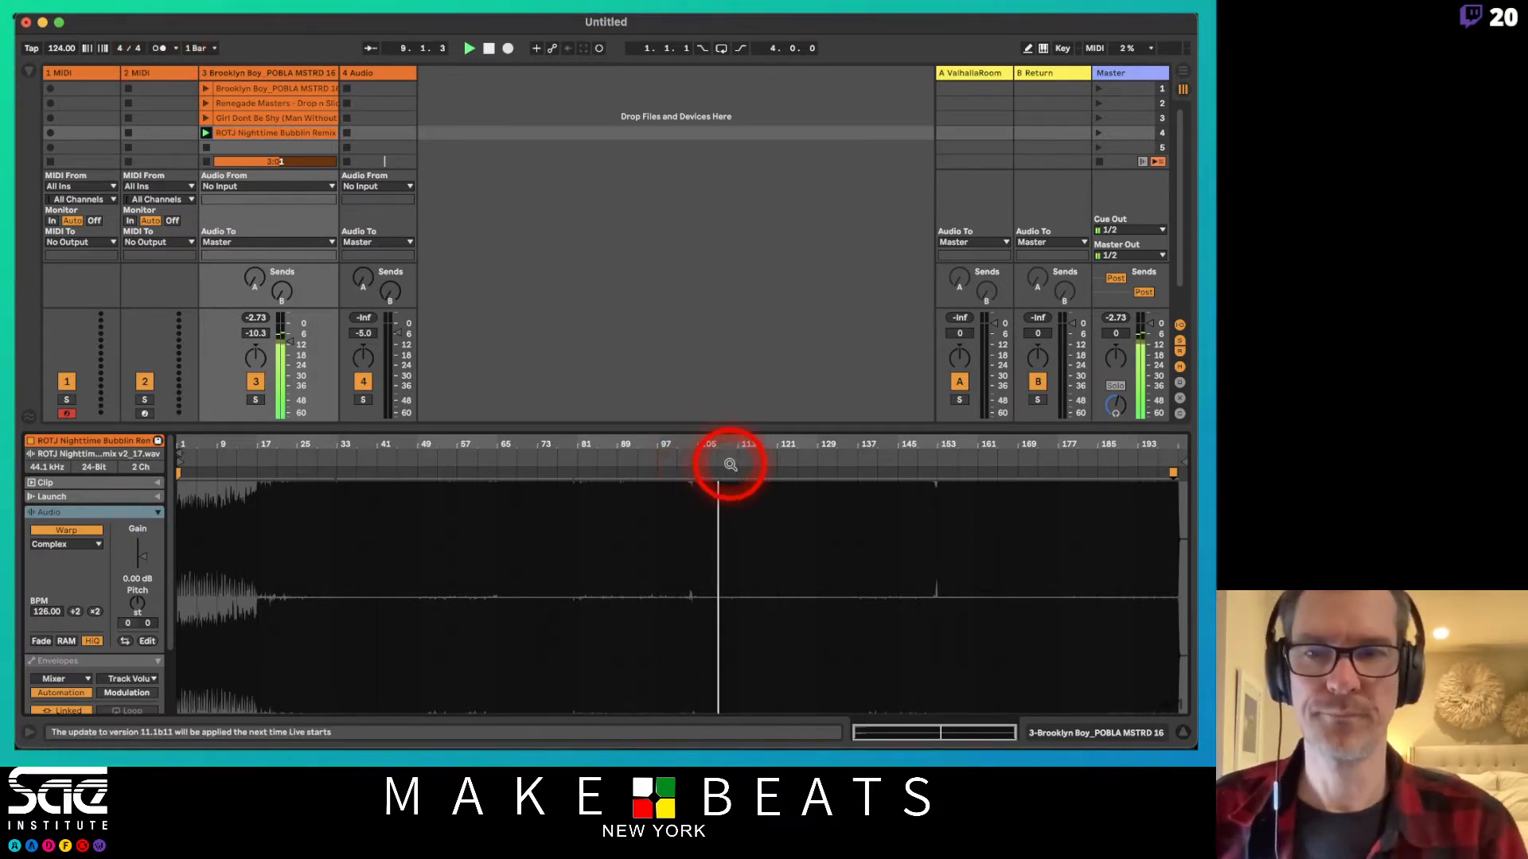
{"action": "left_click", "coordinate": [807, 459]}
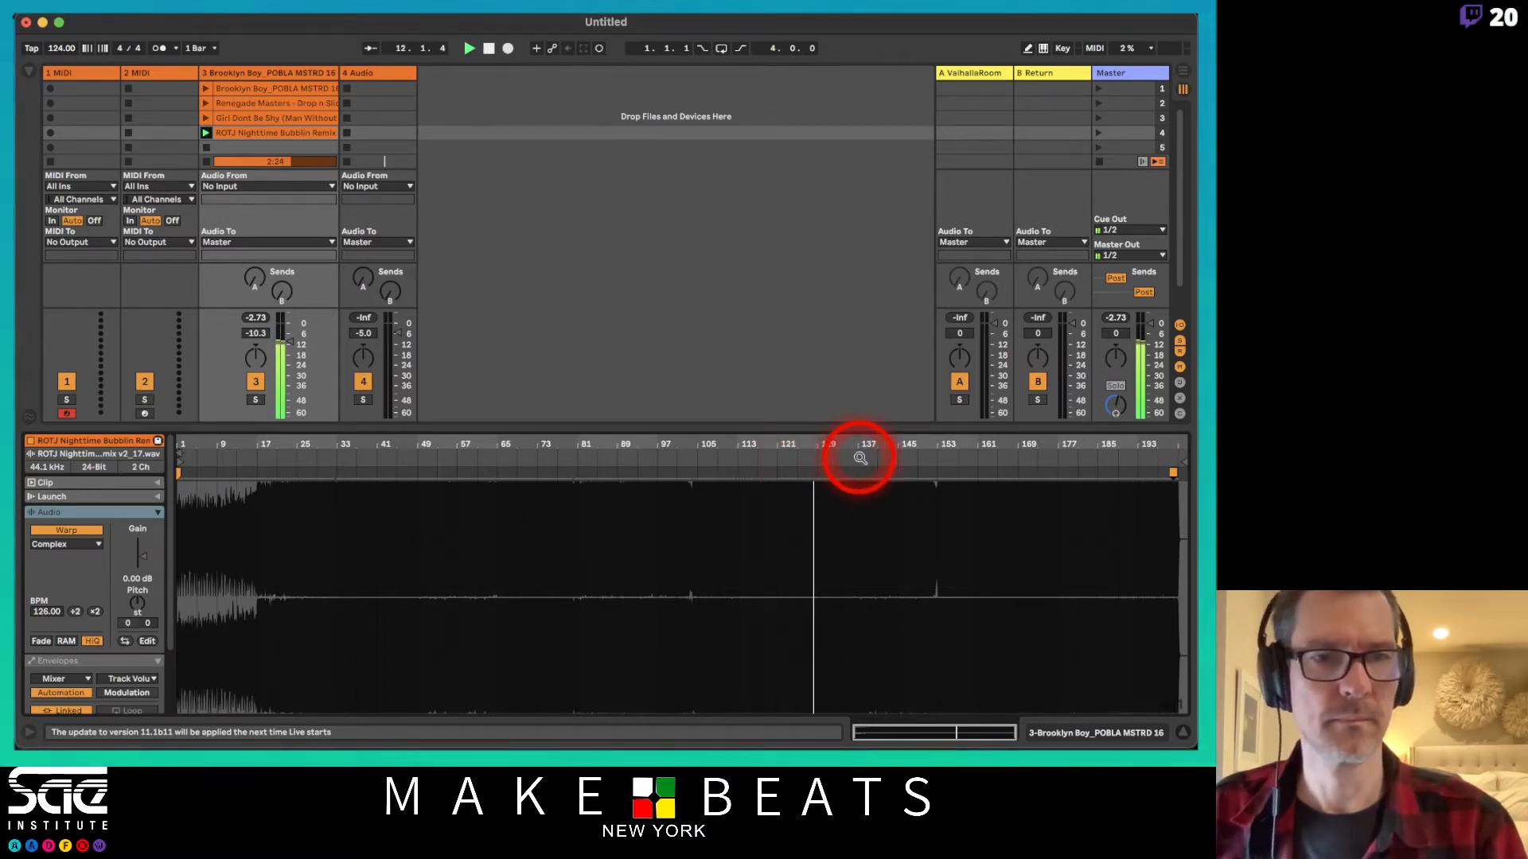
View the device chains of the Master and third tracks, and reopen the ROTJ Nighttime clip's waveform.
{"action": "left_click", "coordinate": [1114, 73]}
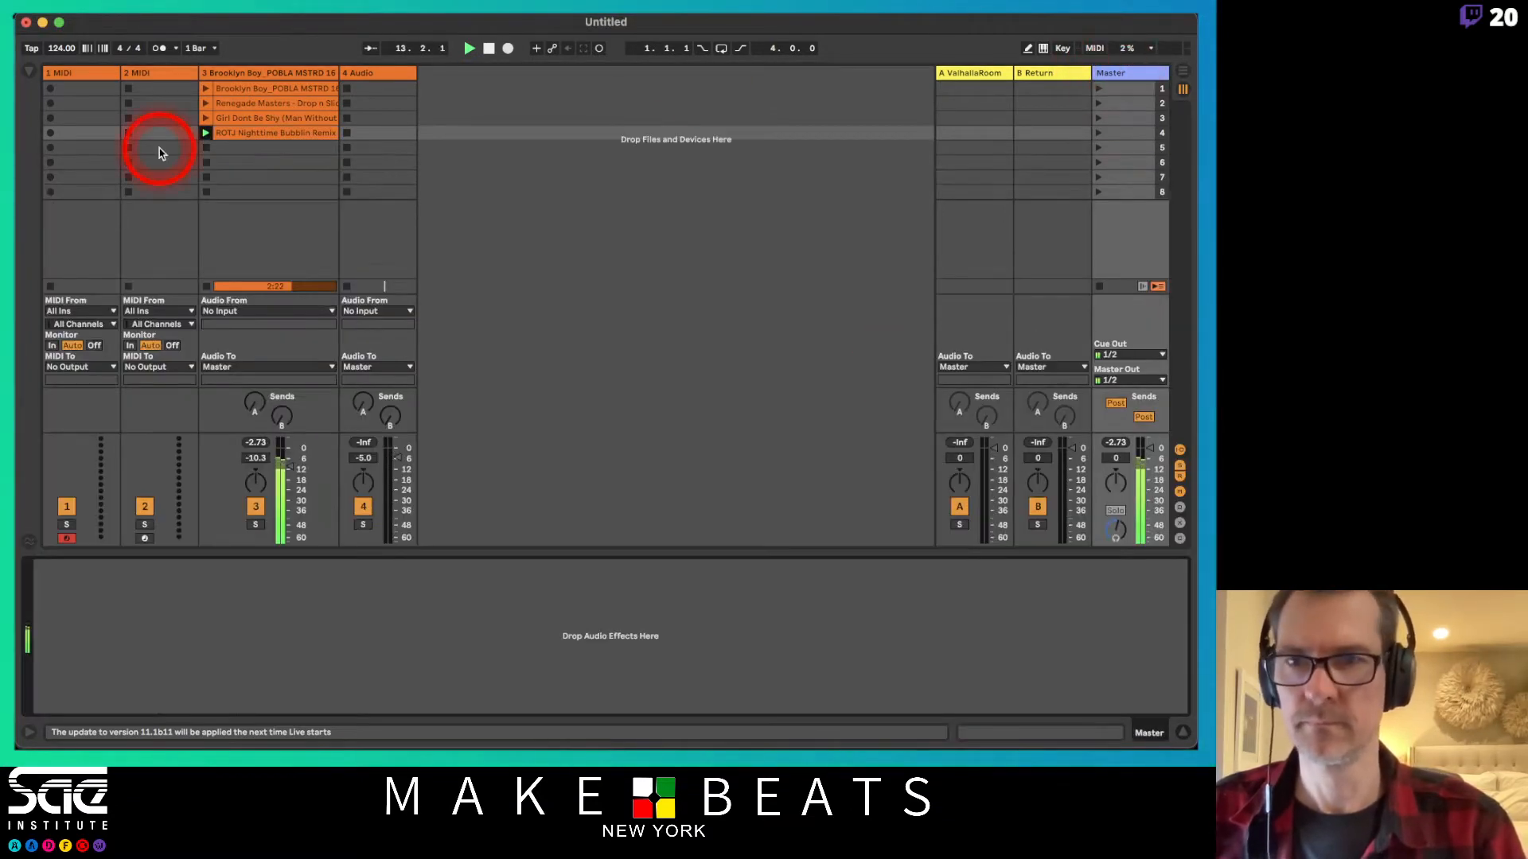
{"action": "left_click", "coordinate": [256, 72]}
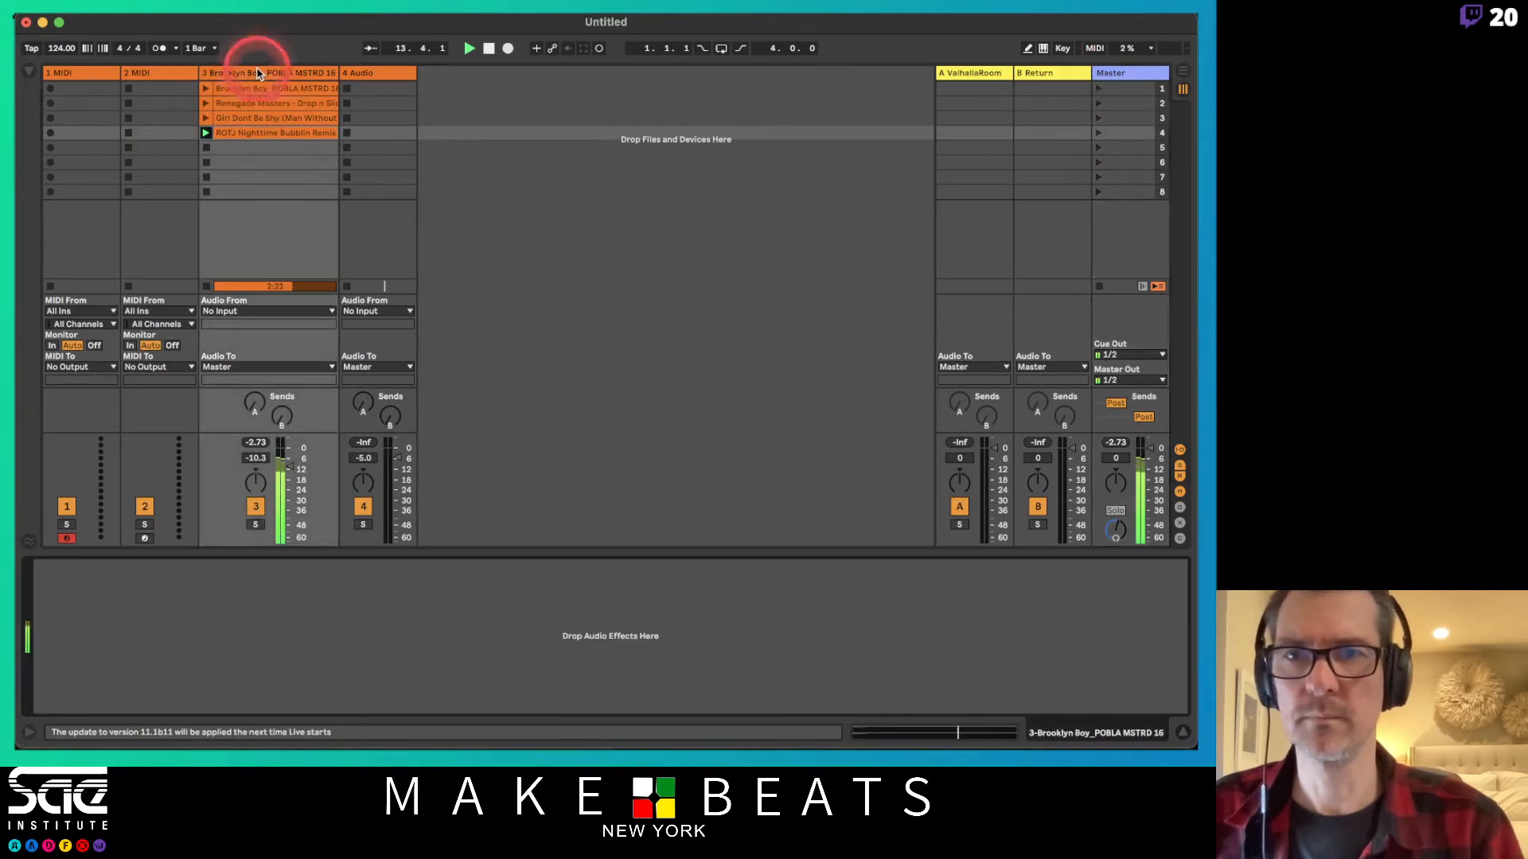
{"action": "left_click", "coordinate": [257, 132]}
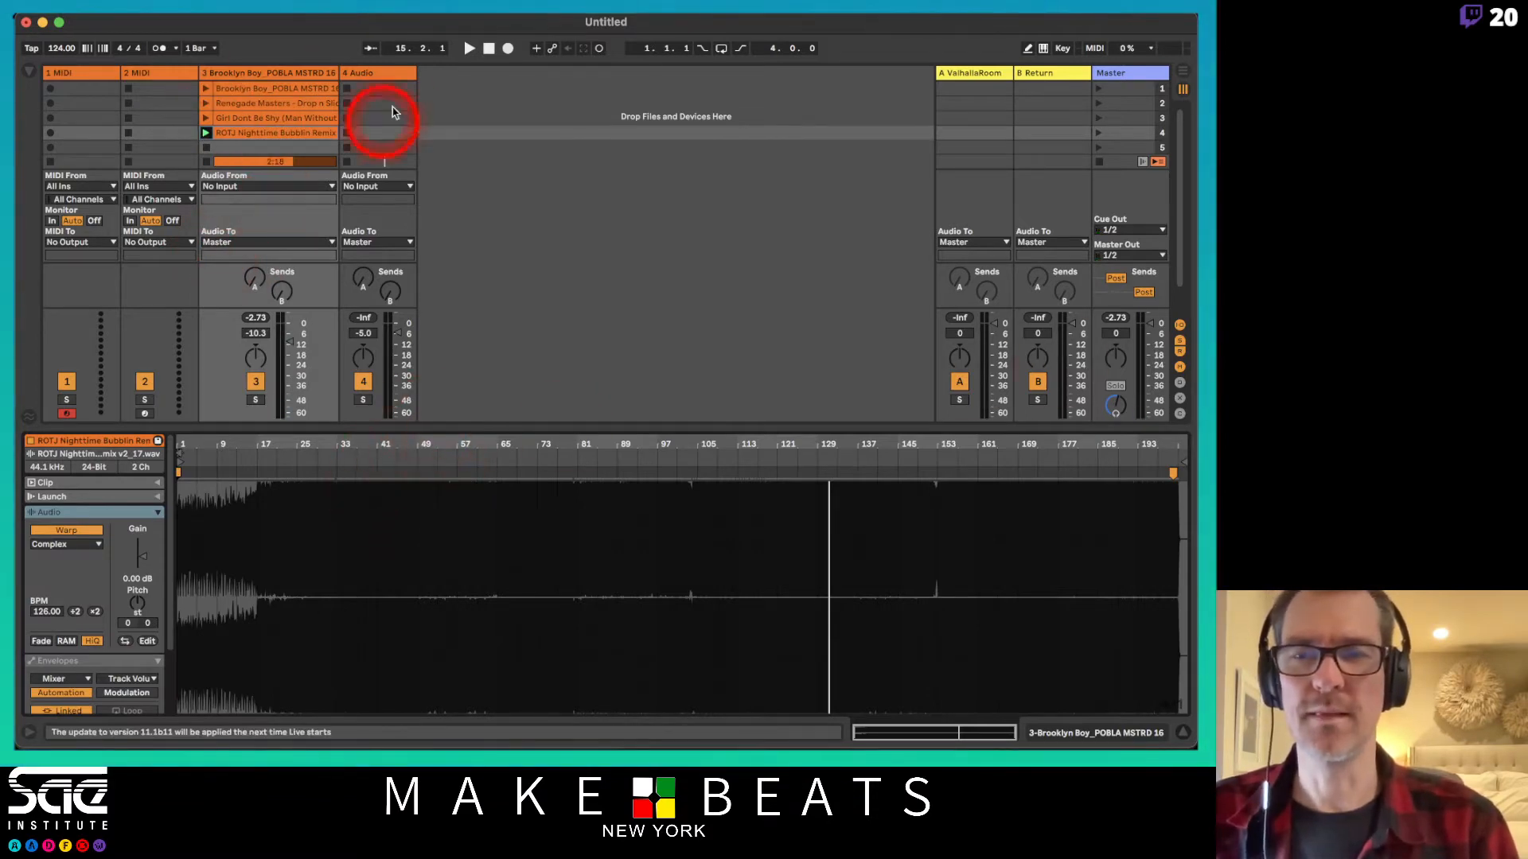
Delete both unused MIDI tracks.
{"action": "left_click", "coordinate": [74, 72]}
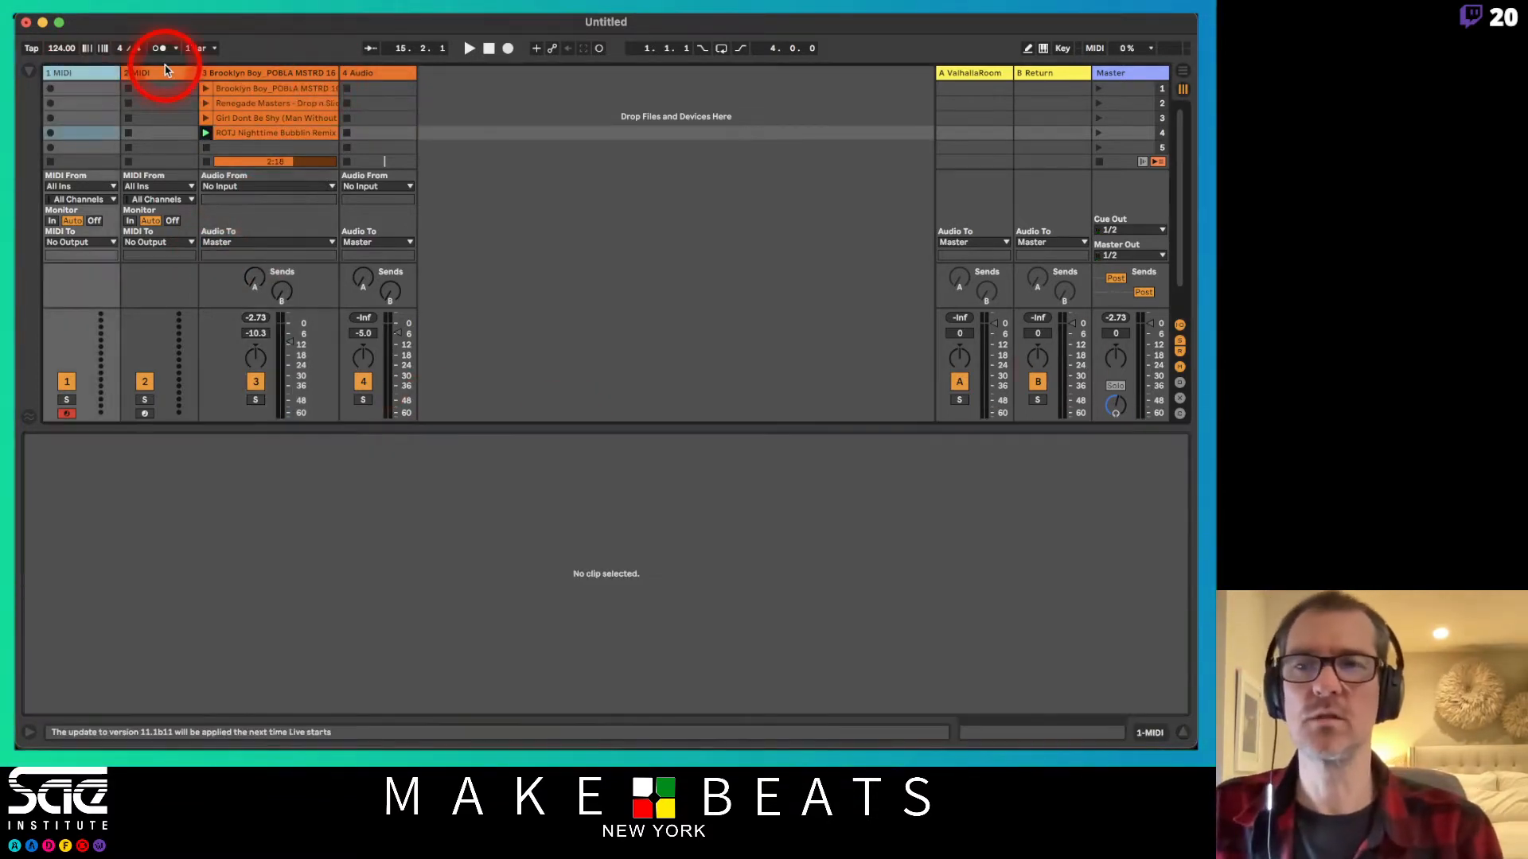
{"action": "left_click", "coordinate": [166, 70], "text": "shift"}
{"action": "key", "text": "Delete"}
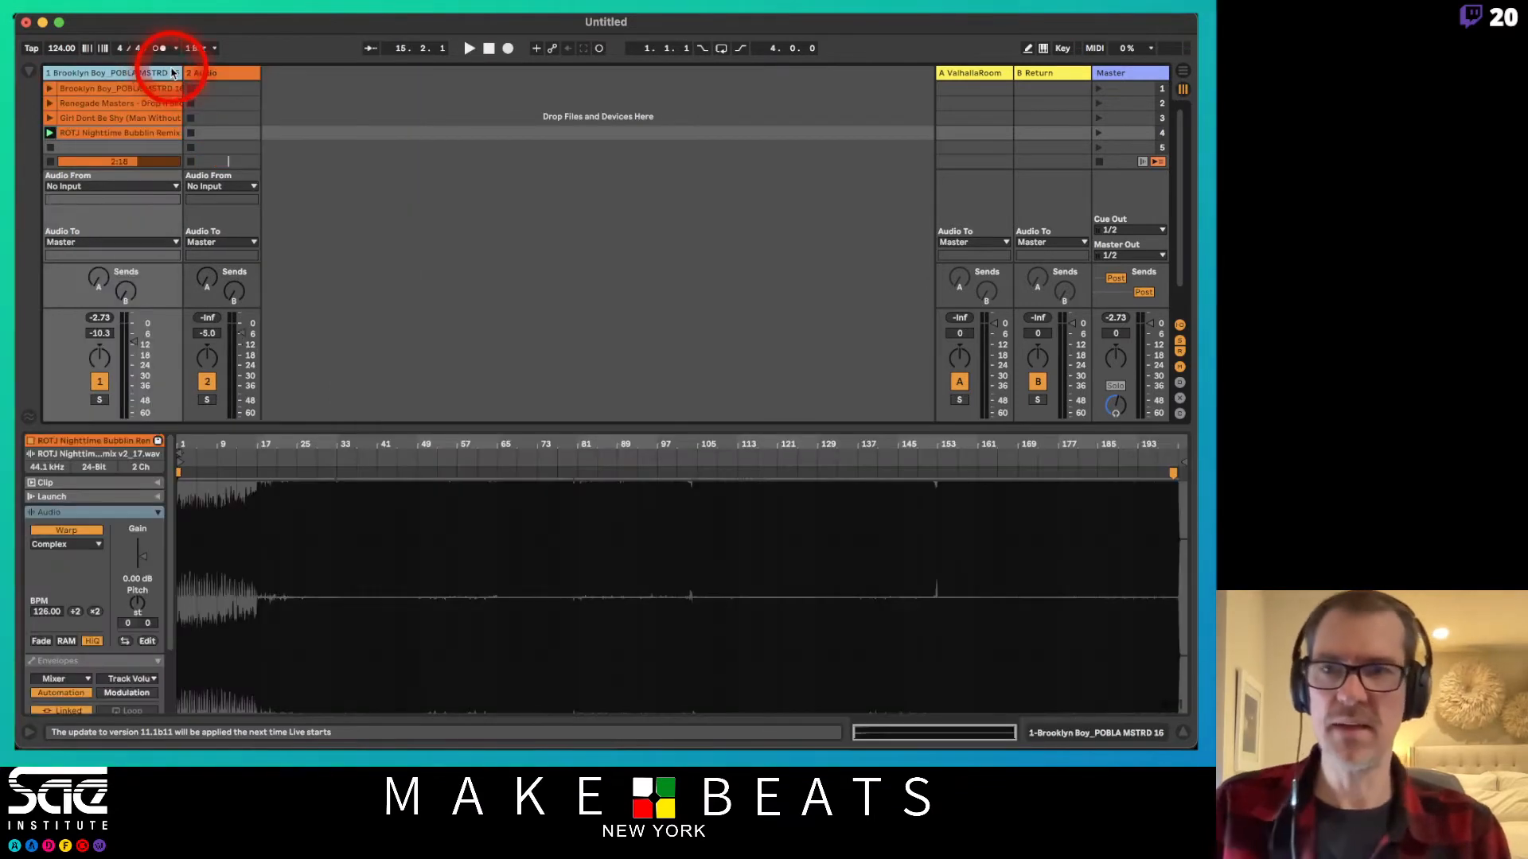
Widen the two audio tracks and rename them Ch 1 and Ch 2.
{"action": "left_click_drag", "start_coordinate": [259, 73], "coordinate": [292, 70]}
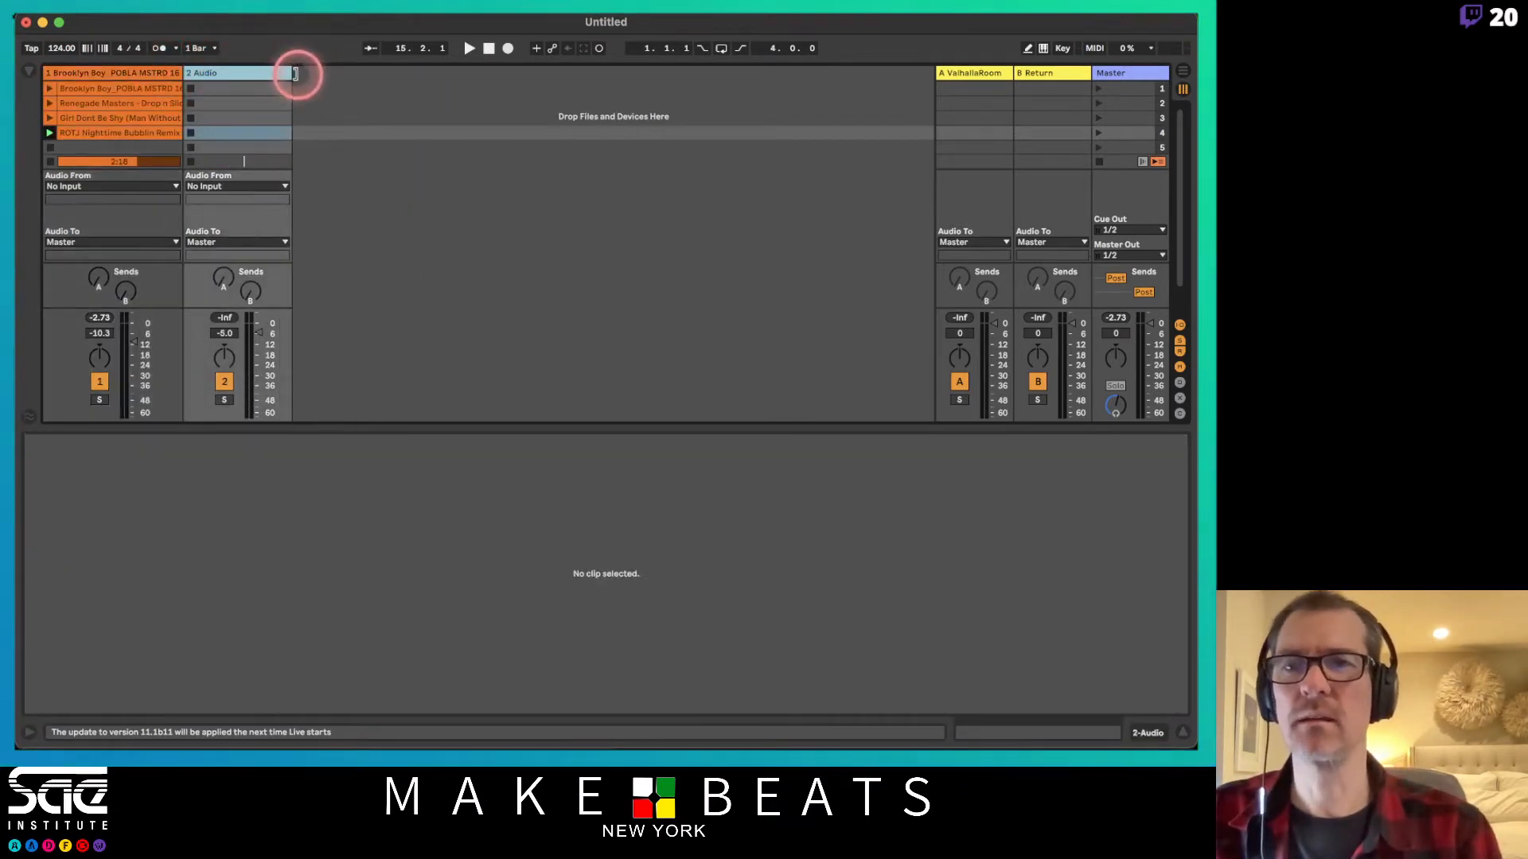
{"action": "left_click_drag", "start_coordinate": [182, 72], "coordinate": [199, 72]}
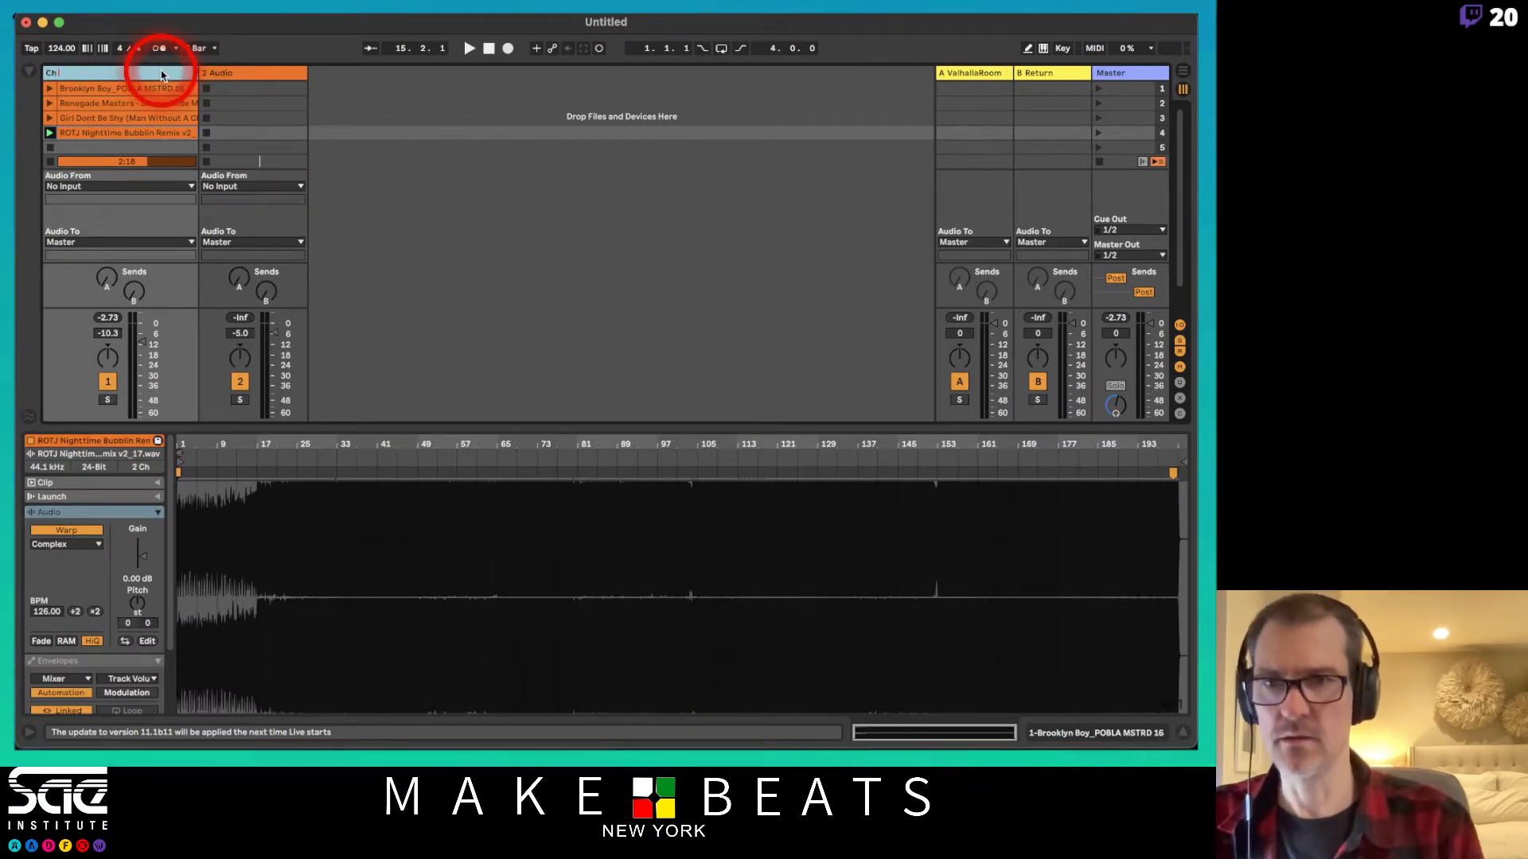
{"action": "key", "text": "Tab"}
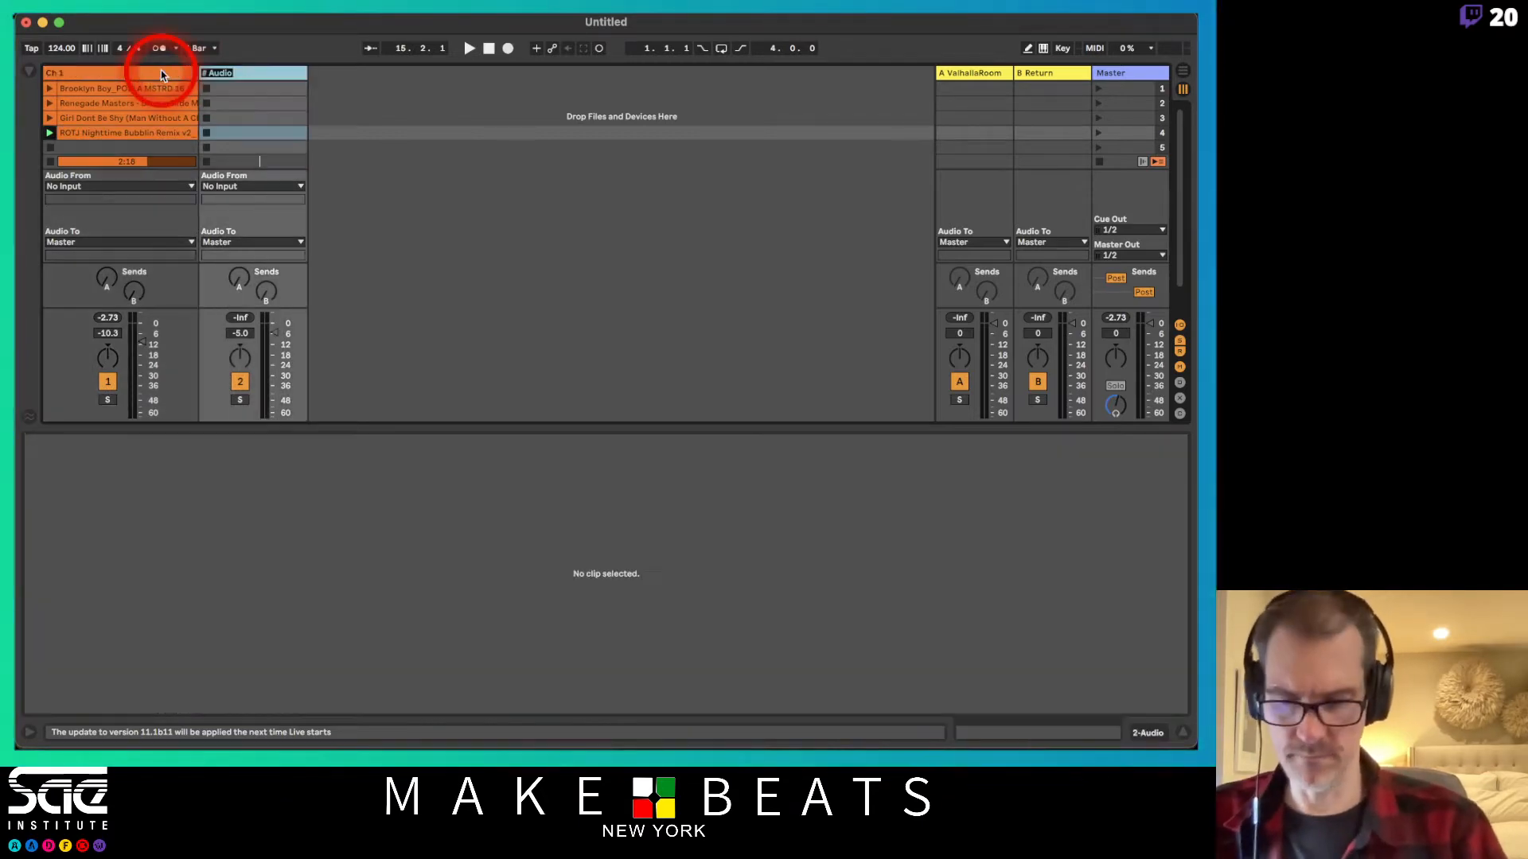
{"action": "type", "text": "Ch 2"}
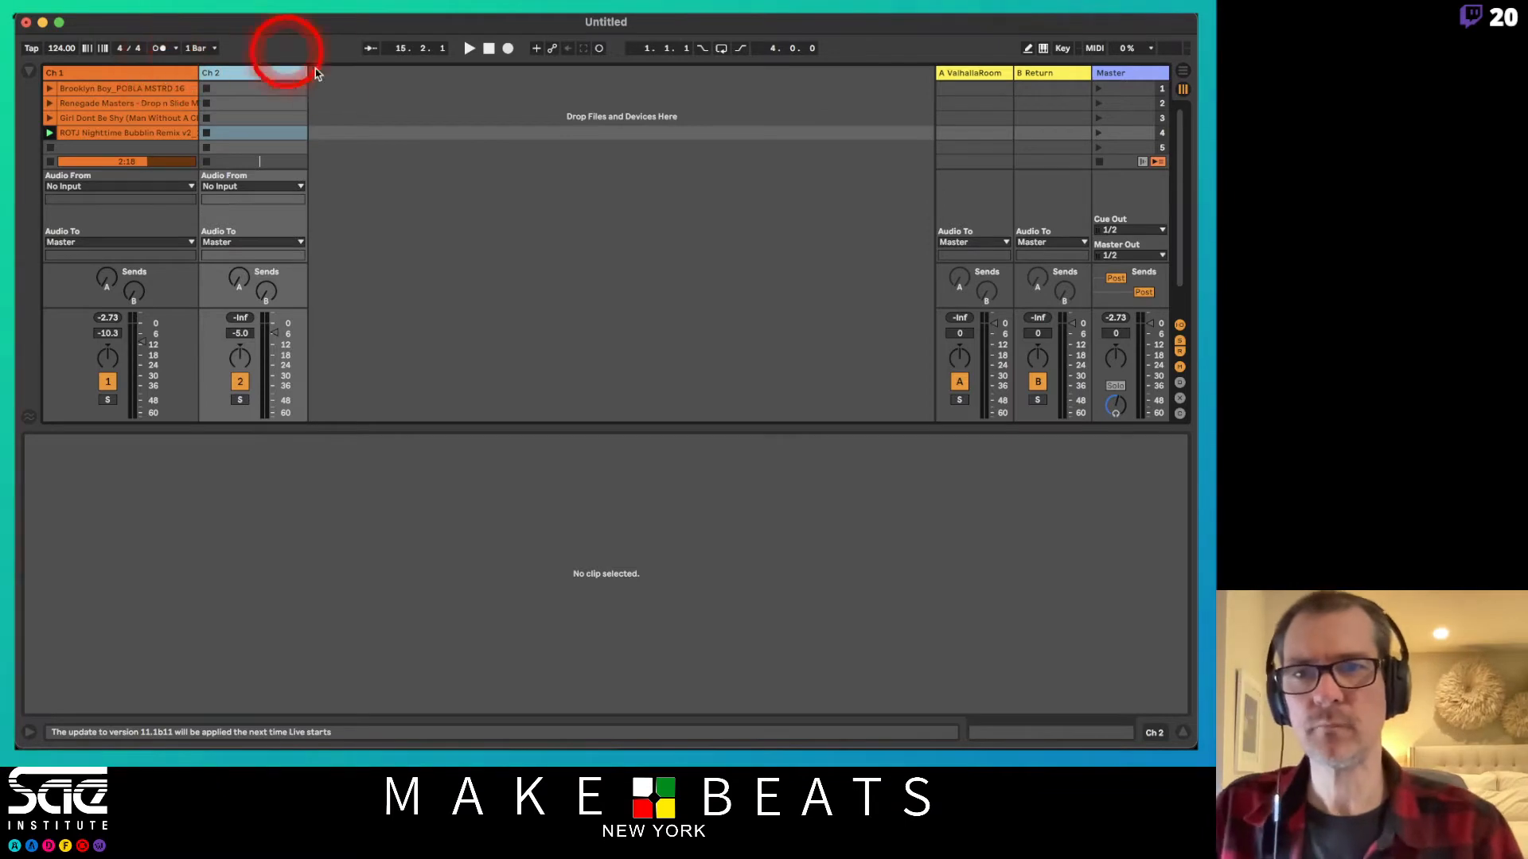
{"action": "left_click_drag", "start_coordinate": [306, 73], "coordinate": [337, 72]}
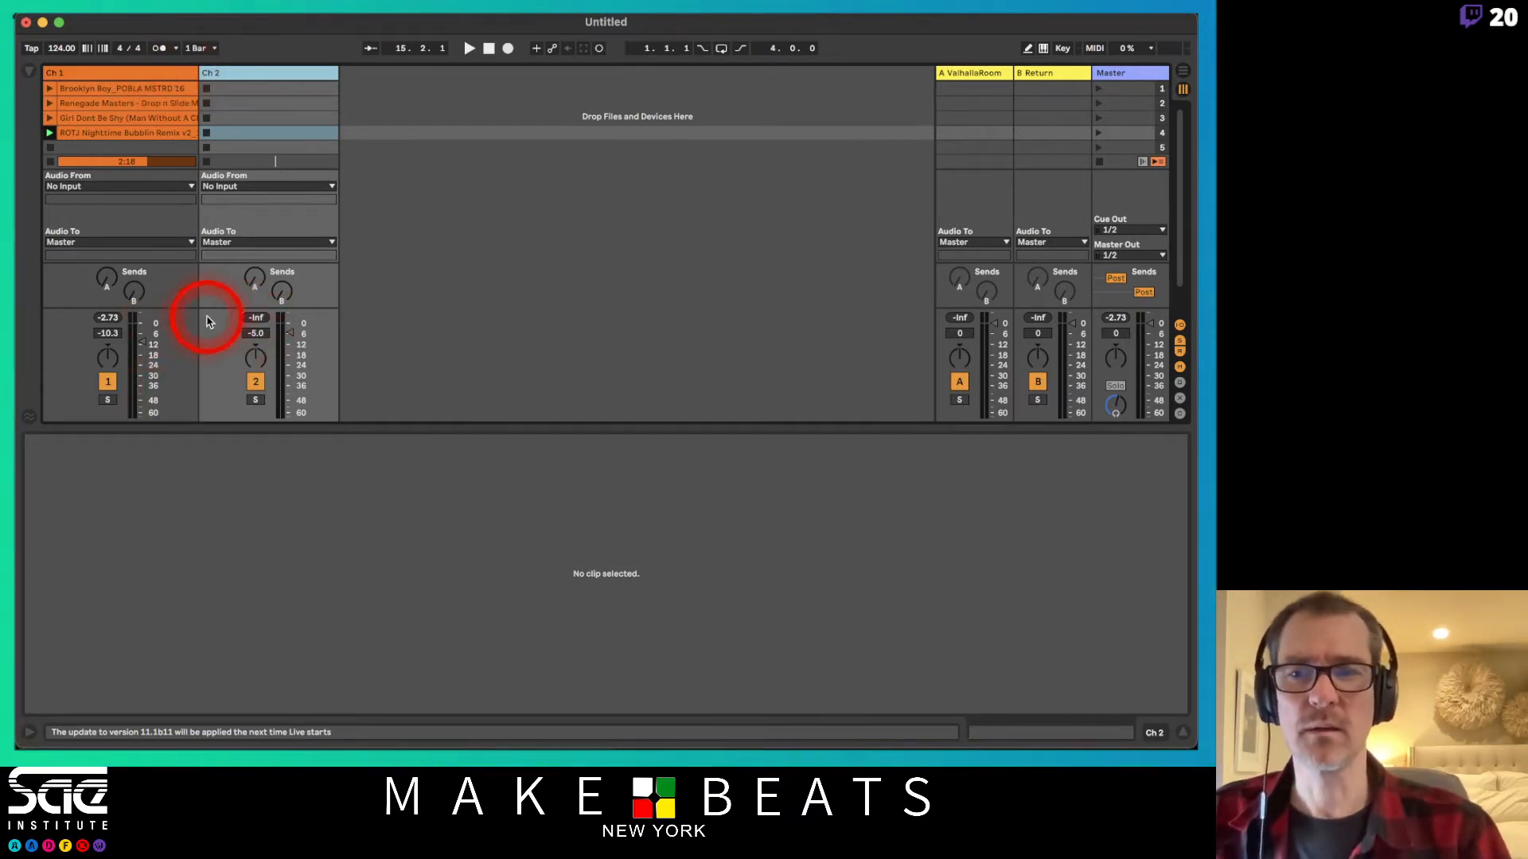
Set the volume of both Ch 1 and Ch 2 to -10 dB.
{"action": "left_click", "coordinate": [128, 344]}
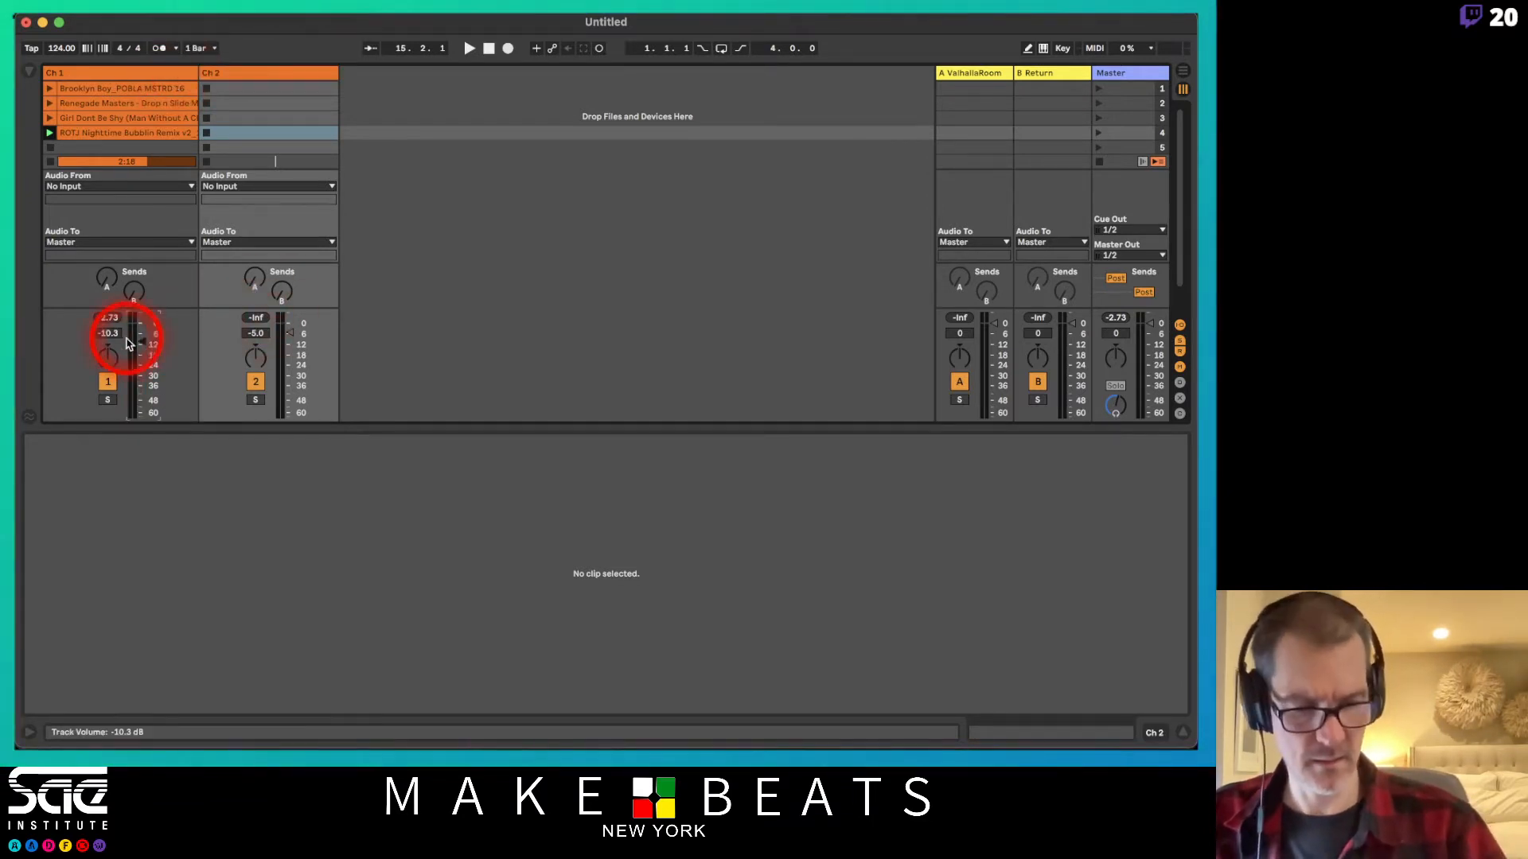
{"action": "left_click", "coordinate": [253, 335]}
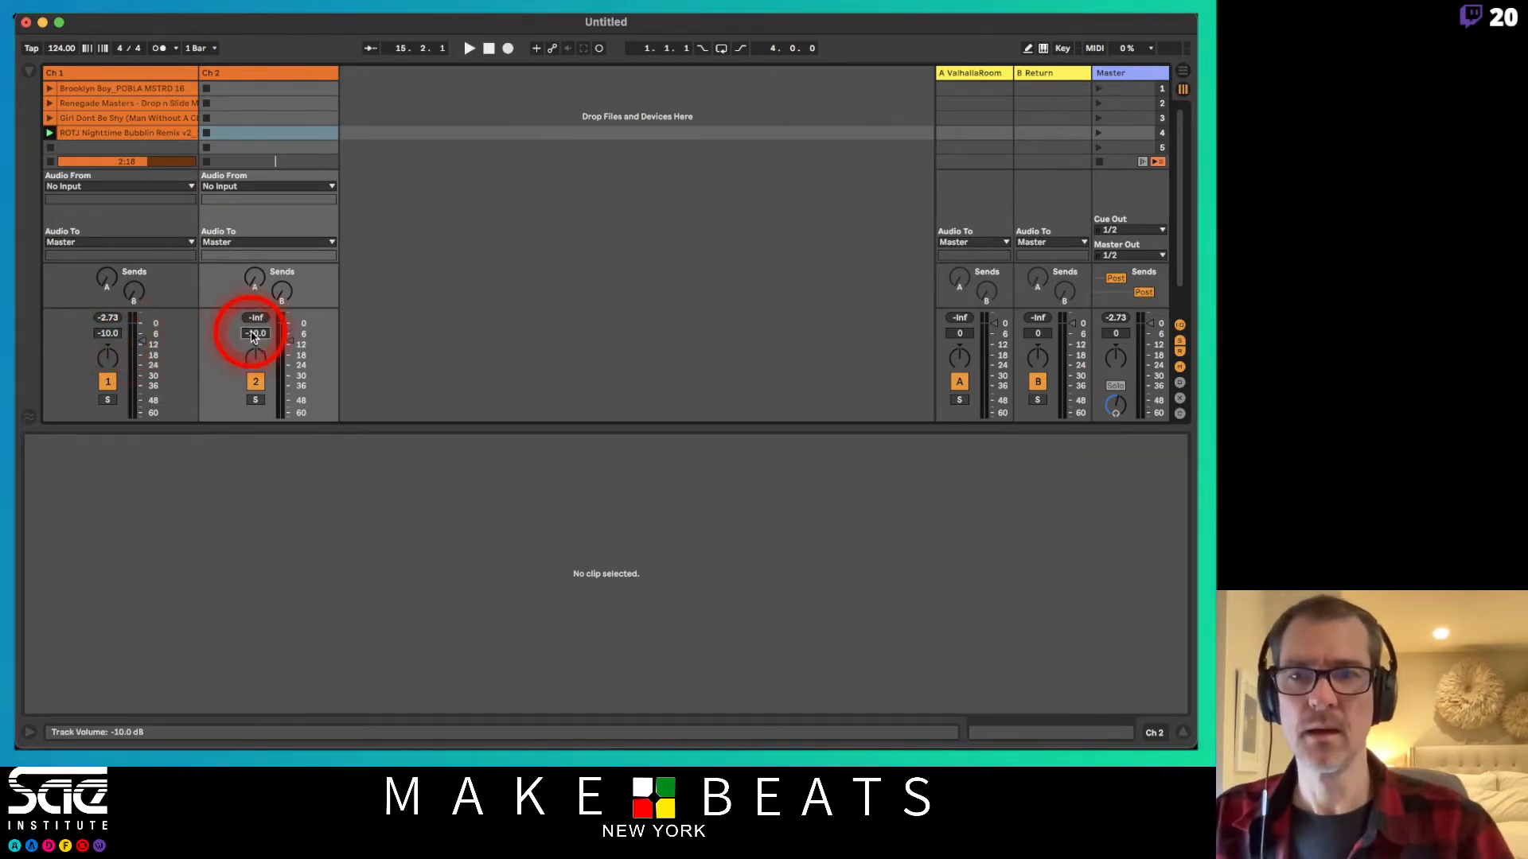
Show the browser, list the Audio Effects, and enlarge the browser and mixer area to see more devices.
{"action": "left_click", "coordinate": [32, 73]}
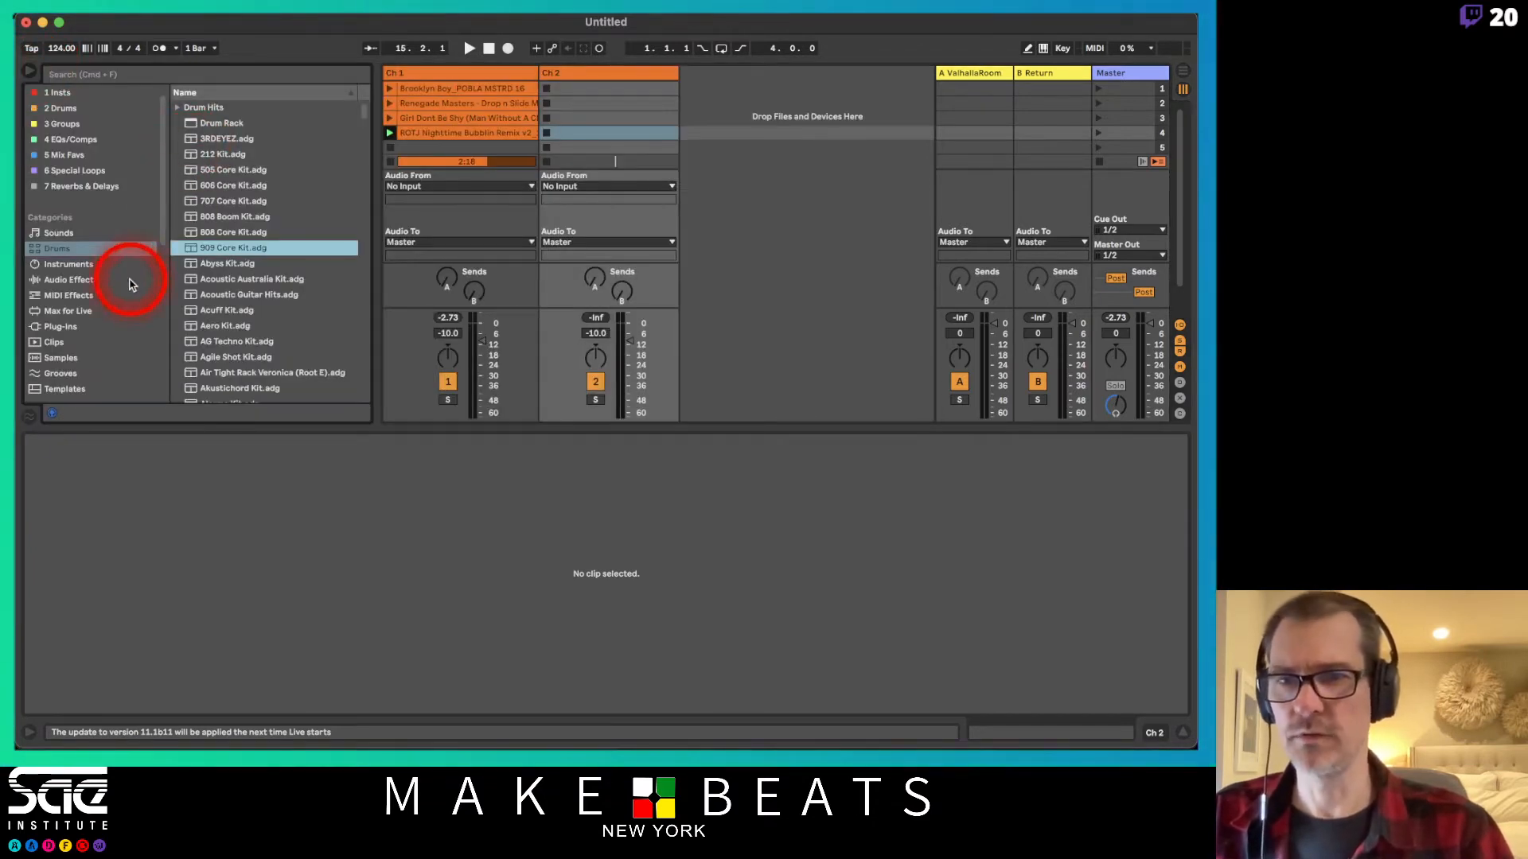
{"action": "left_click", "coordinate": [127, 279]}
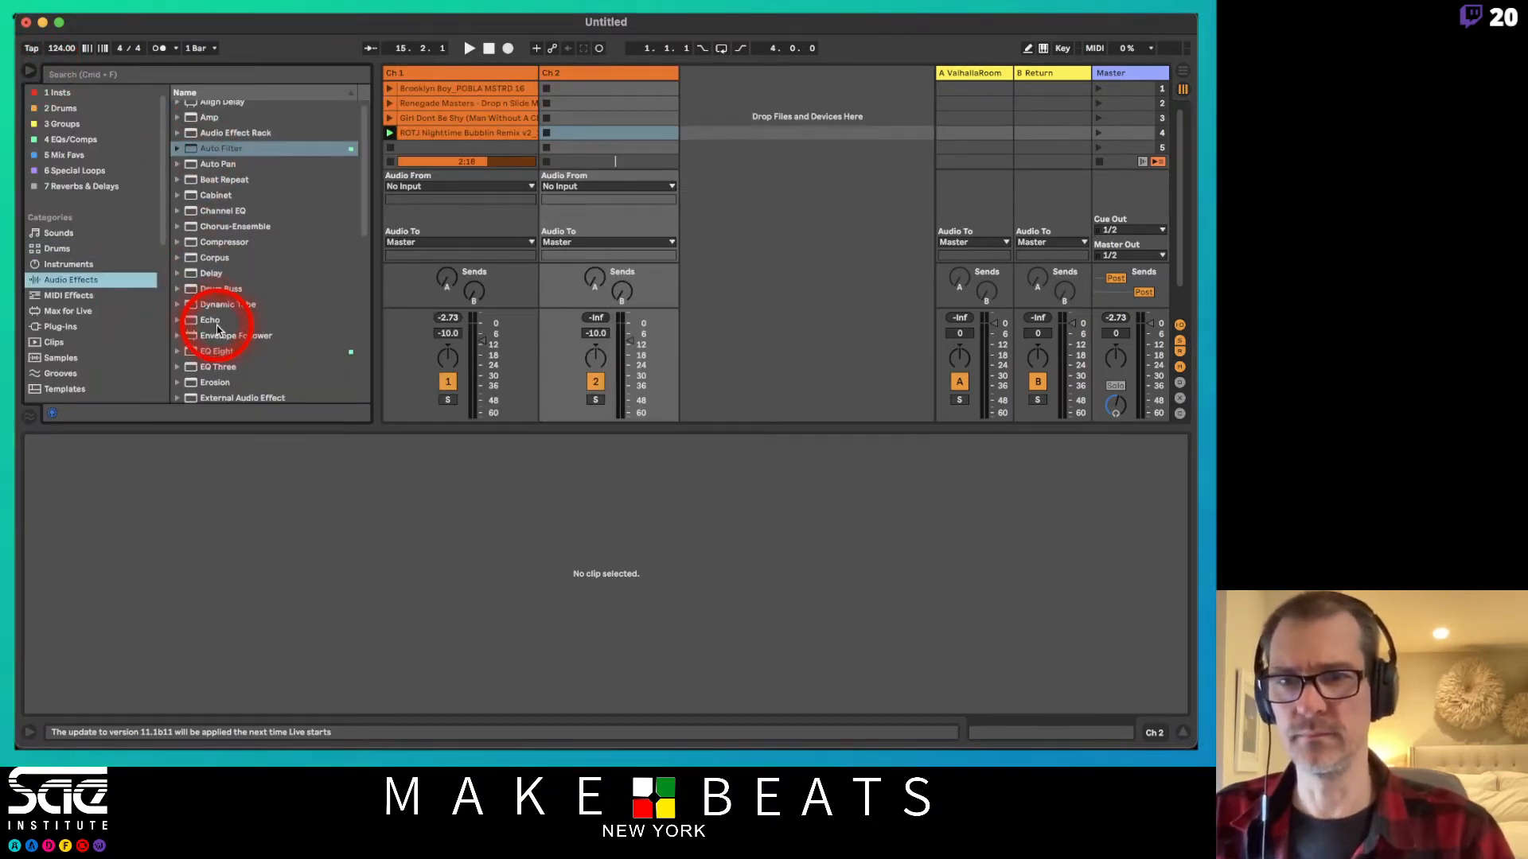
{"action": "left_click", "coordinate": [227, 353]}
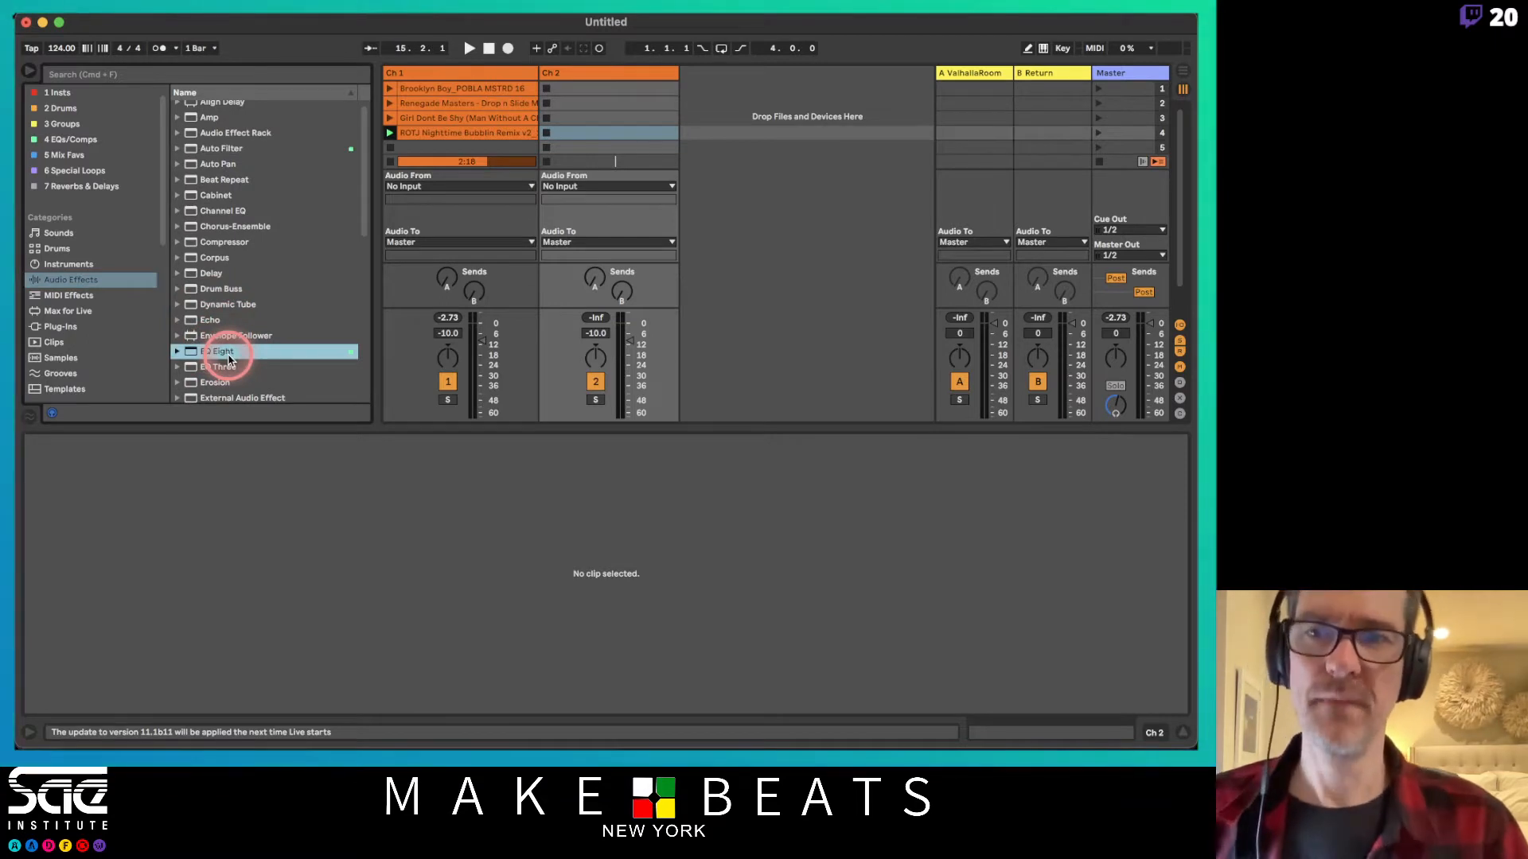
{"action": "scroll", "coordinate": [256, 331], "scroll_direction": "down", "scroll_amount": 1}
{"action": "scroll", "coordinate": [257, 331], "scroll_direction": "down", "scroll_amount": 2}
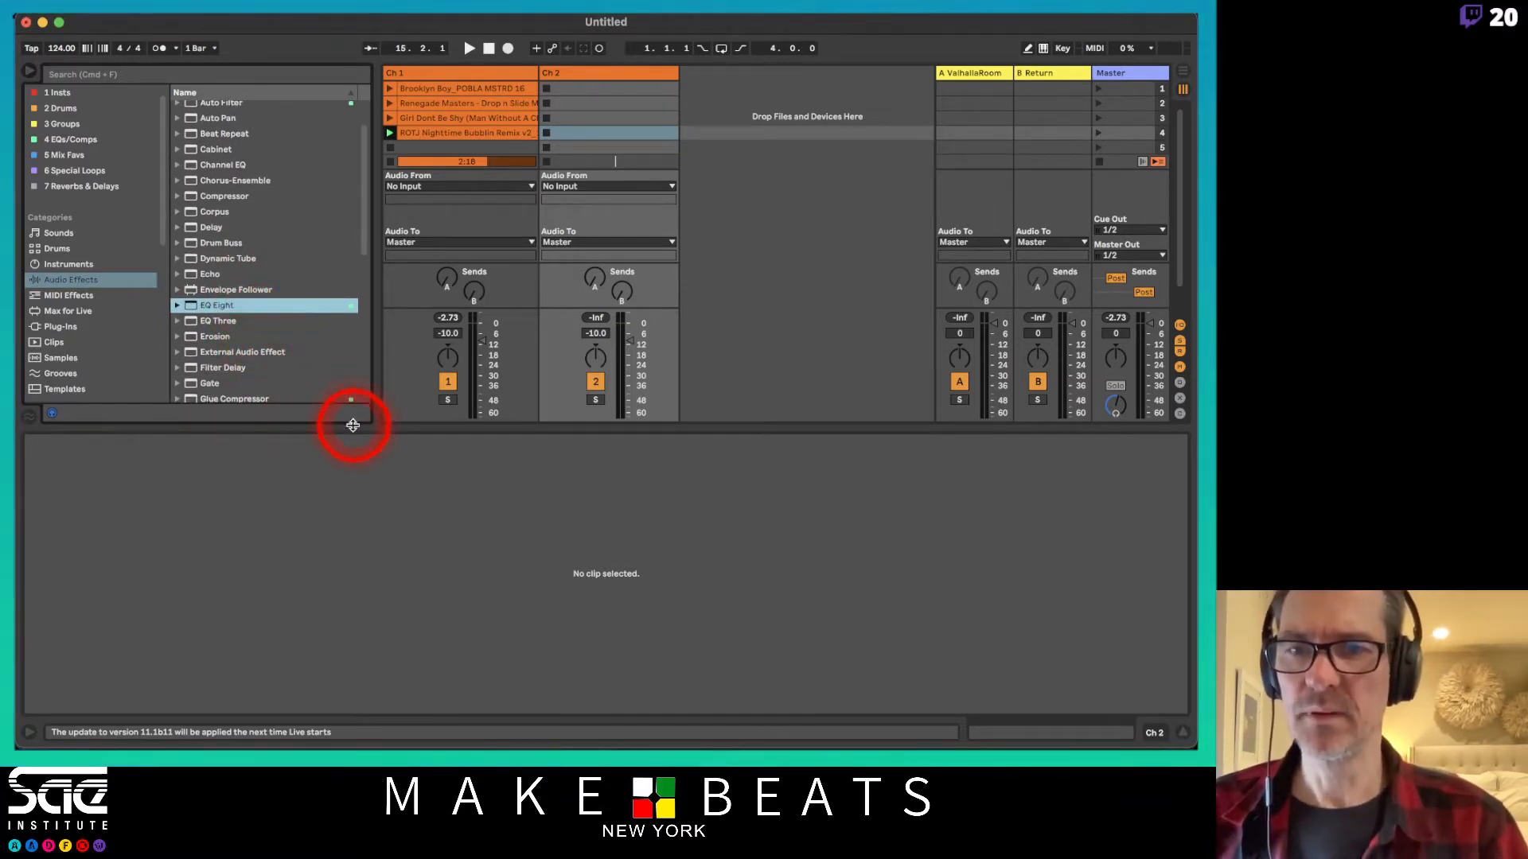
{"action": "left_click_drag", "start_coordinate": [352, 426], "coordinate": [334, 570]}
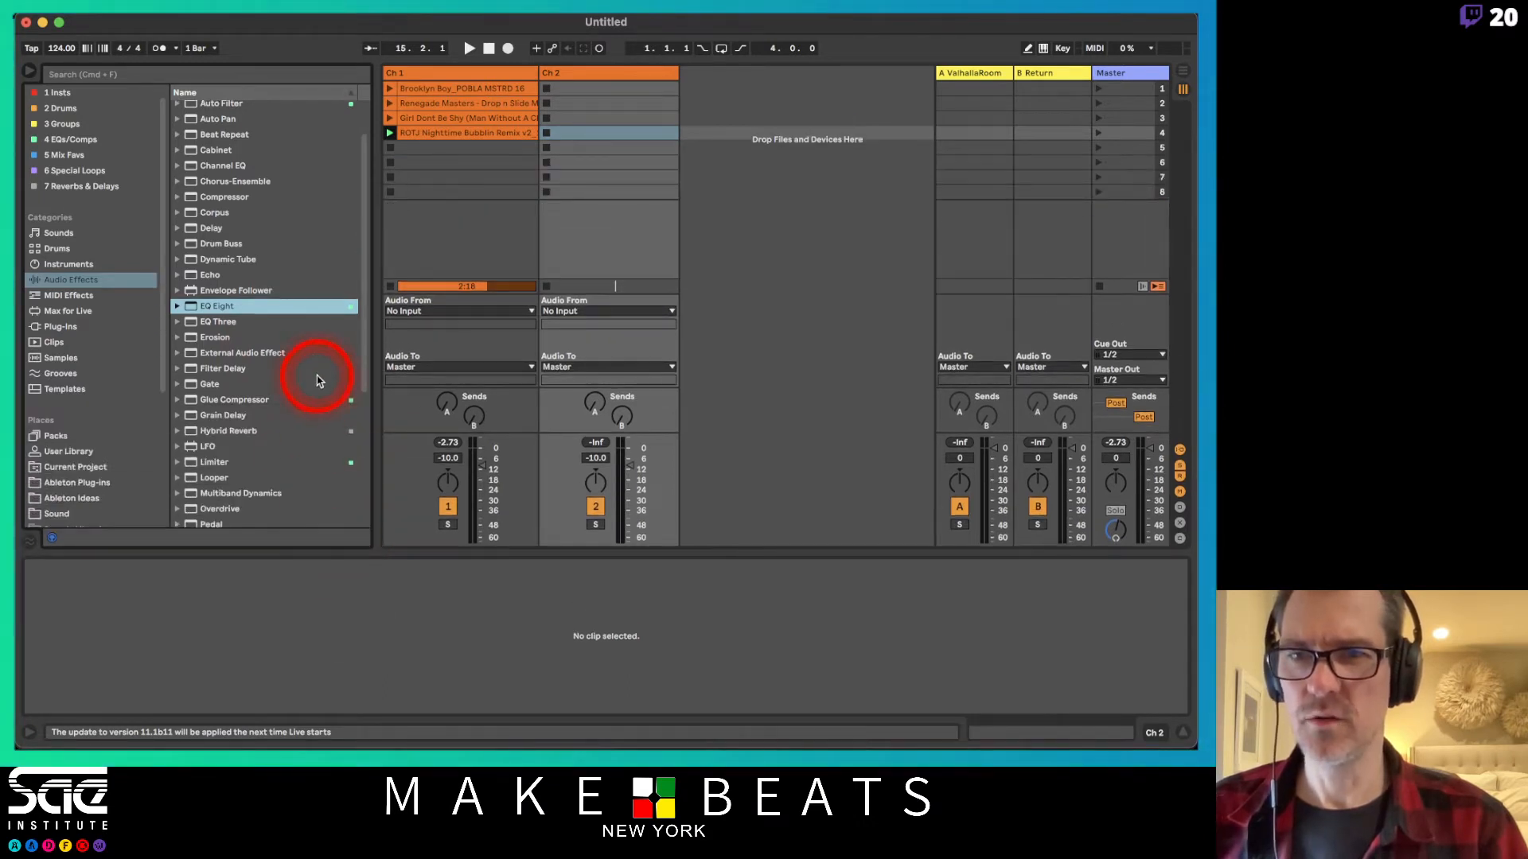
{"action": "scroll", "coordinate": [317, 380], "scroll_direction": "up", "scroll_amount": 3}
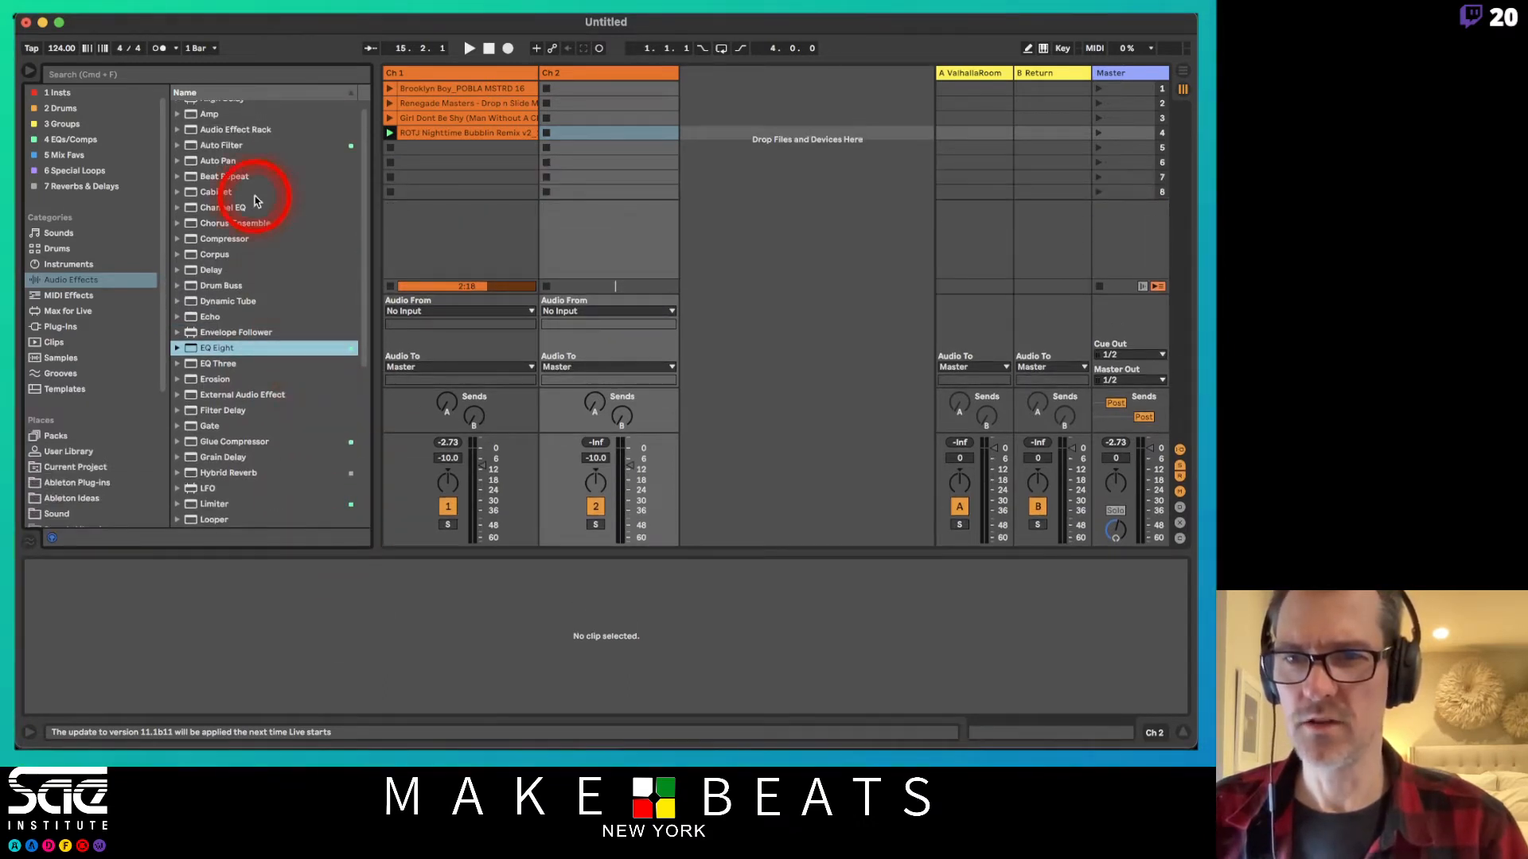
Try Channel EQ on Ch 1, toggling its high-pass filter and sweeping its bands during playback, and remove the device.
{"action": "left_click_drag", "start_coordinate": [233, 207], "coordinate": [420, 118]}
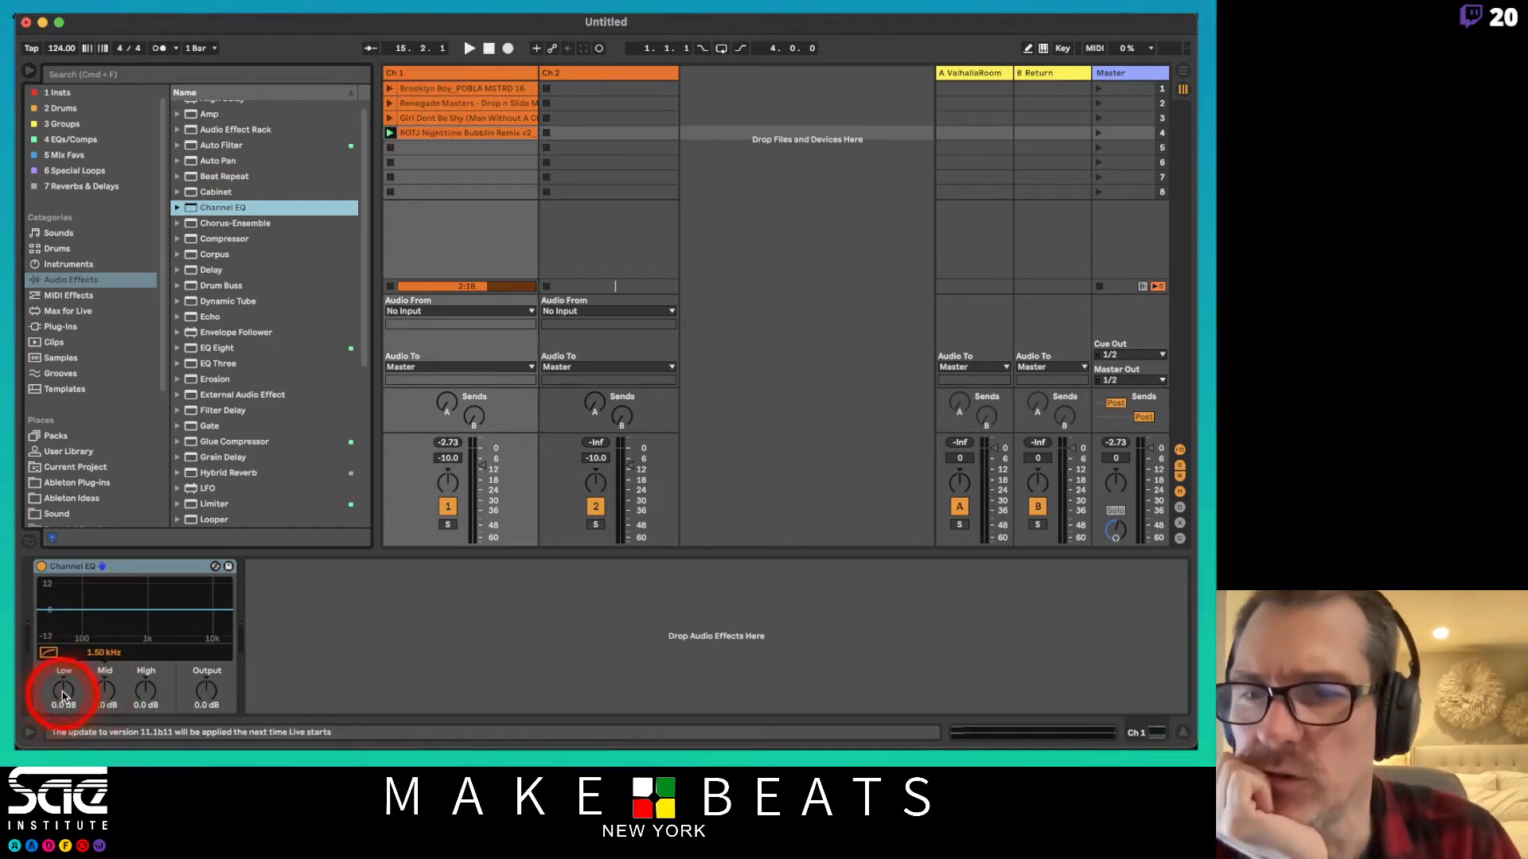
{"action": "mouse_move", "coordinate": [62, 695]}
{"action": "left_mouse_down"}
{"action": "mouse_move", "coordinate": [62, 740]}
{"action": "mouse_move", "coordinate": [50, 648]}
{"action": "mouse_move", "coordinate": [58, 689]}
{"action": "left_mouse_up"}
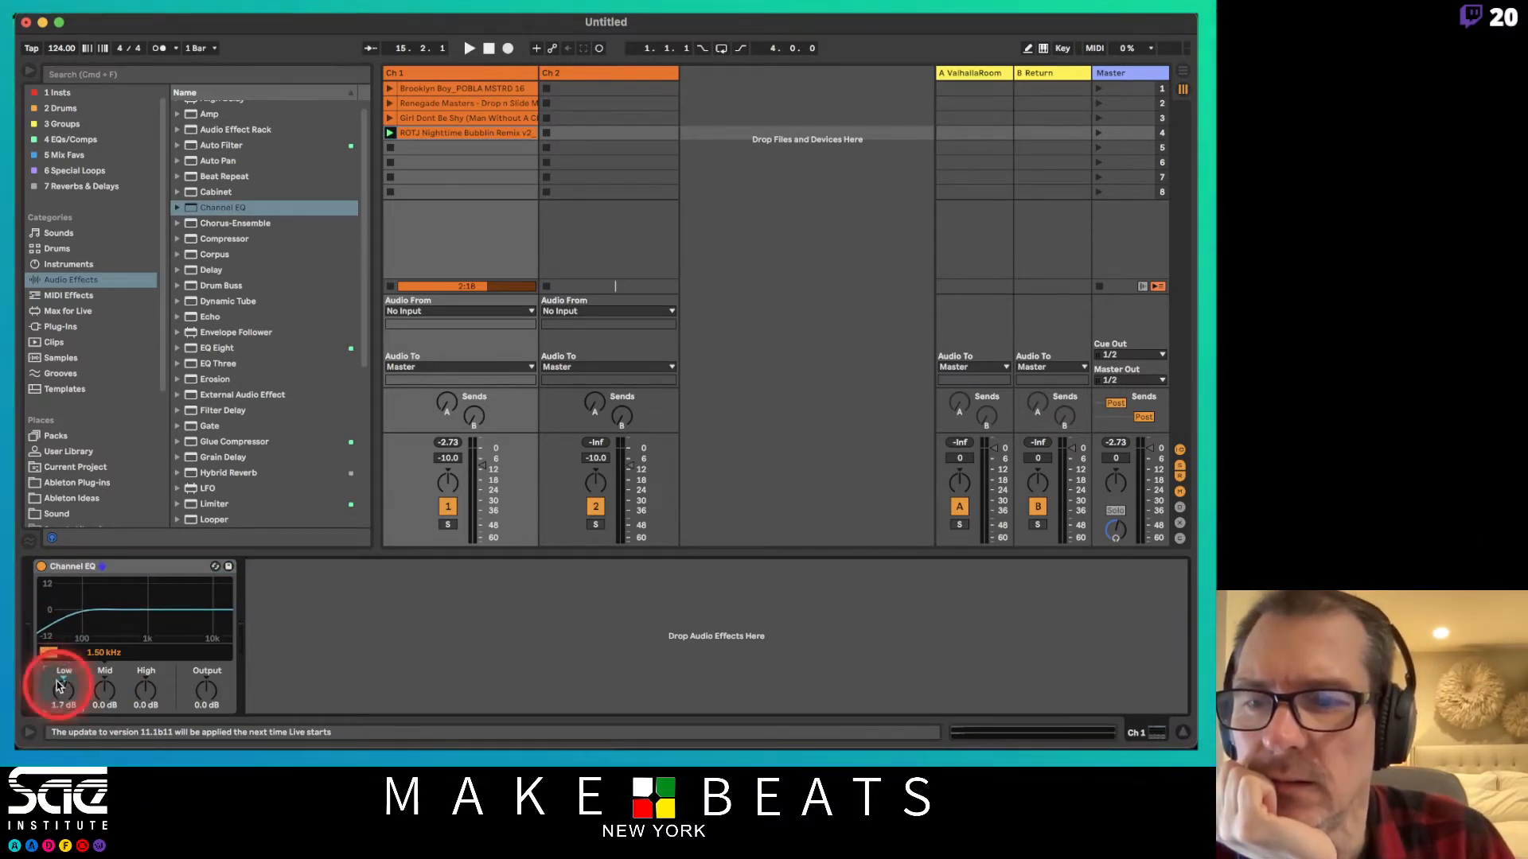
{"action": "left_click", "coordinate": [49, 652]}
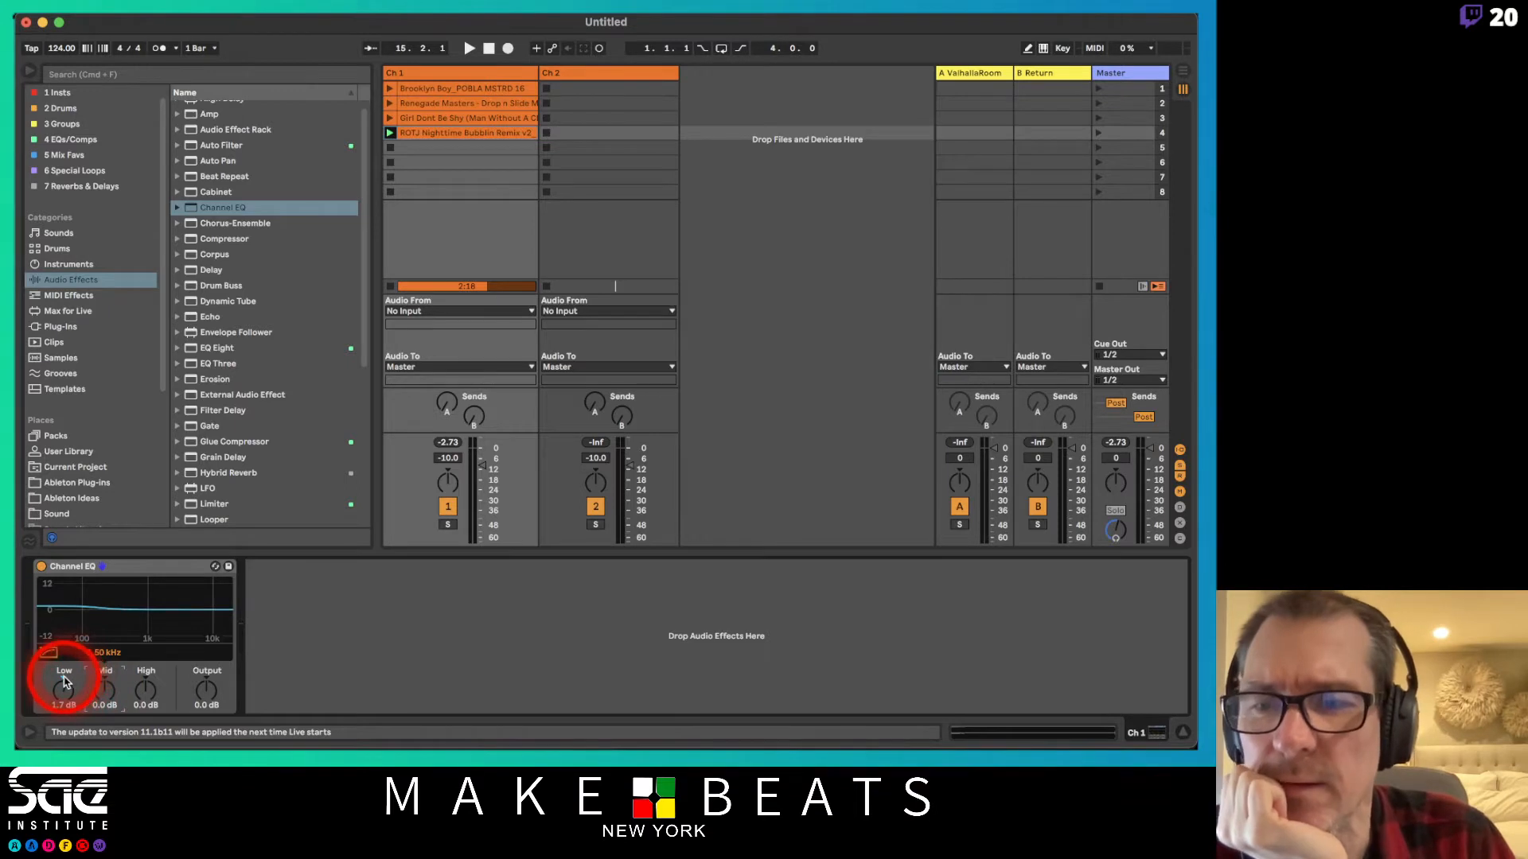
{"action": "key", "text": "space"}
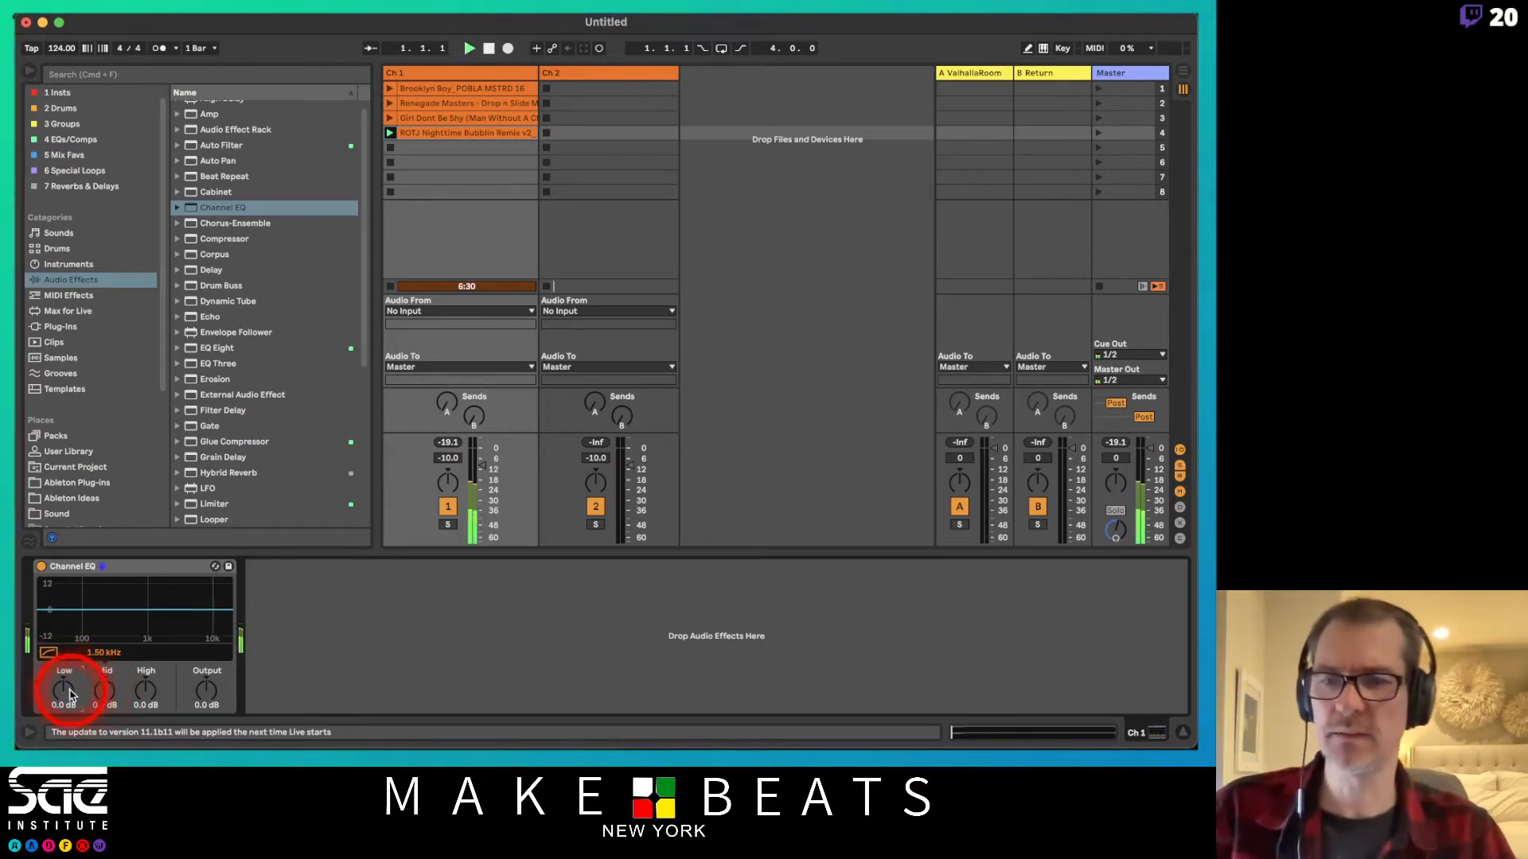
{"action": "left_click_drag", "start_coordinate": [73, 688], "coordinate": [73, 748]}
{"action": "left_click_drag", "start_coordinate": [144, 689], "coordinate": [145, 744]}
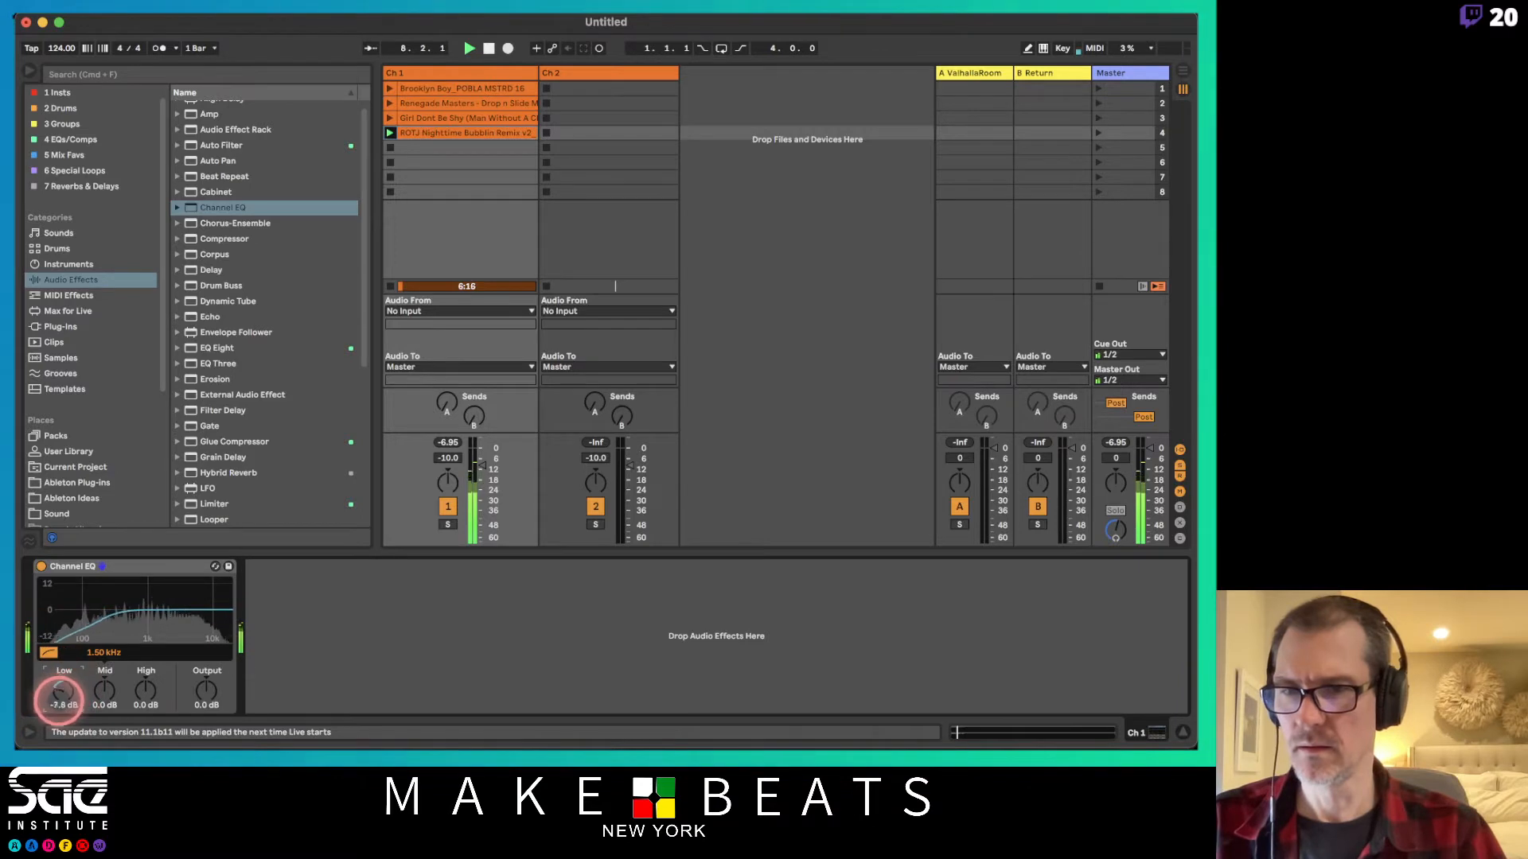
{"action": "left_click_drag", "start_coordinate": [57, 703], "coordinate": [120, 665]}
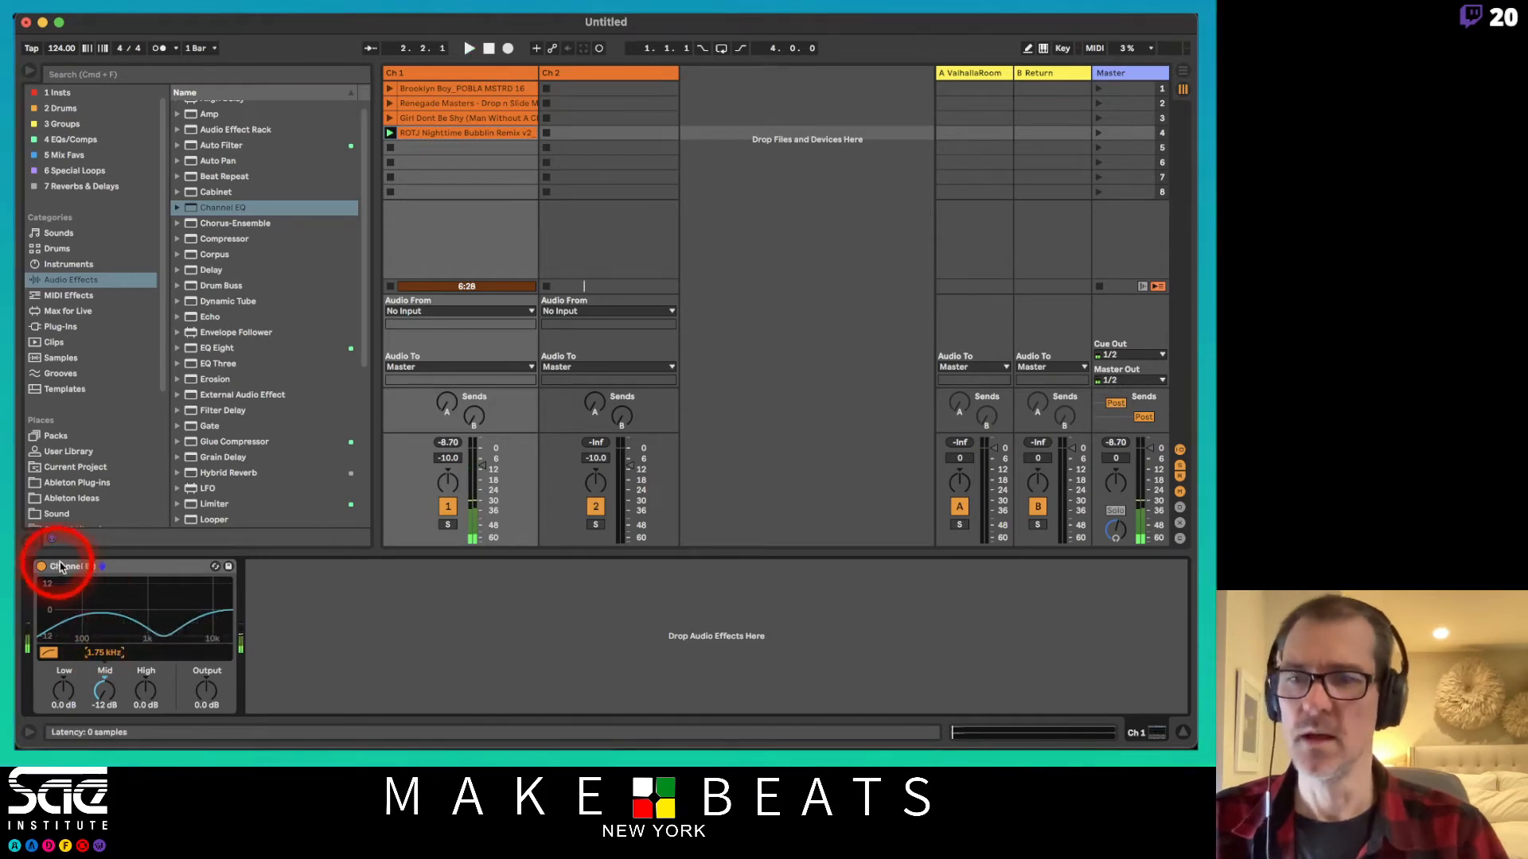
{"action": "left_click", "coordinate": [97, 565]}
{"action": "key", "text": "Delete"}
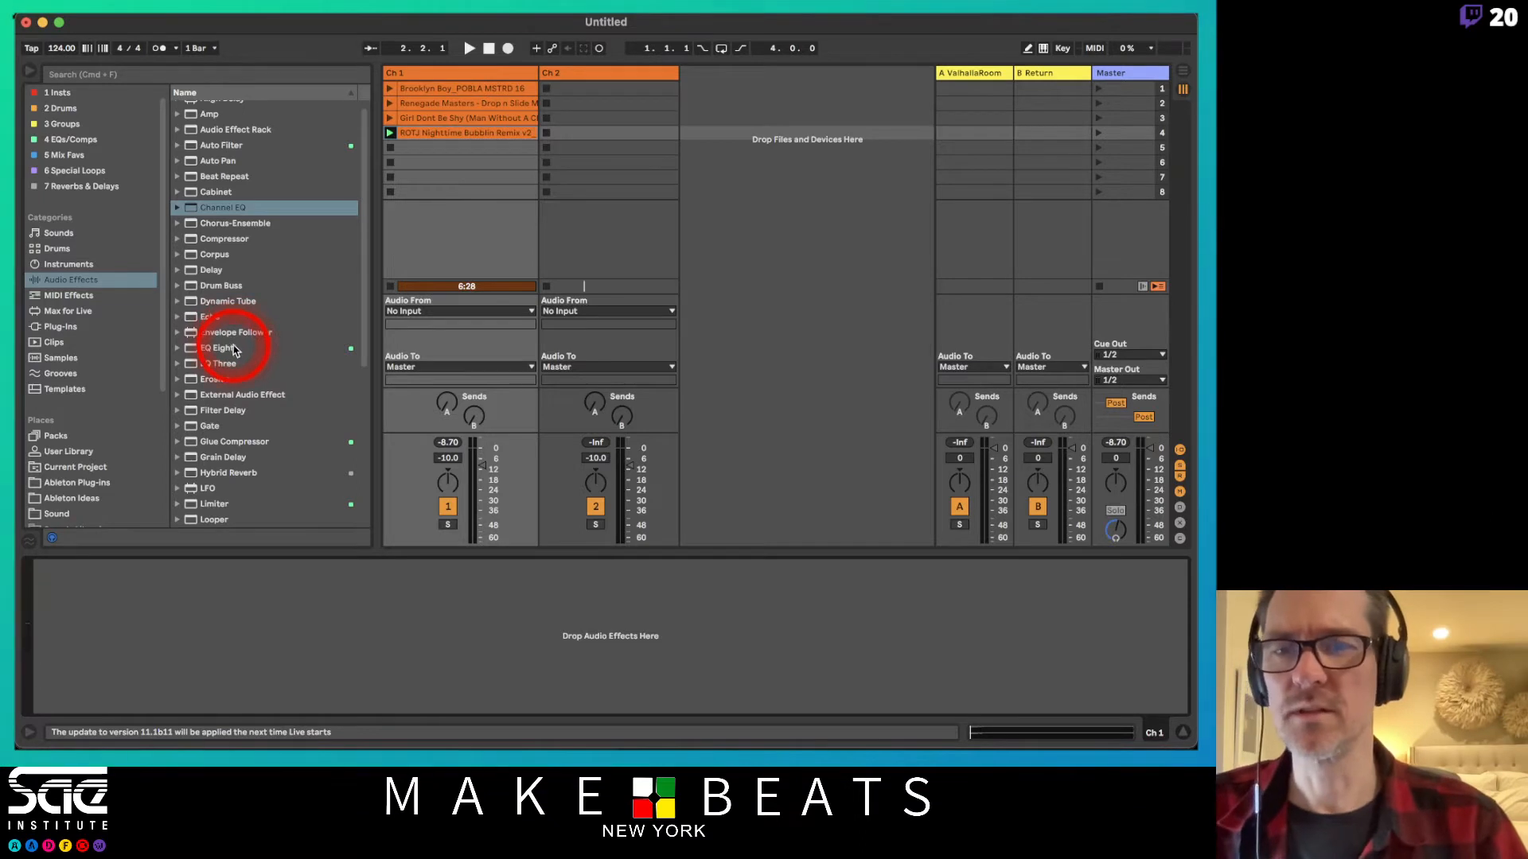
Add EQ Eight to Ch 1, disable bands 2 and 3, and set band 1 to a low-cut filter at 10 Hz.
{"action": "left_click_drag", "start_coordinate": [235, 350], "coordinate": [457, 177]}
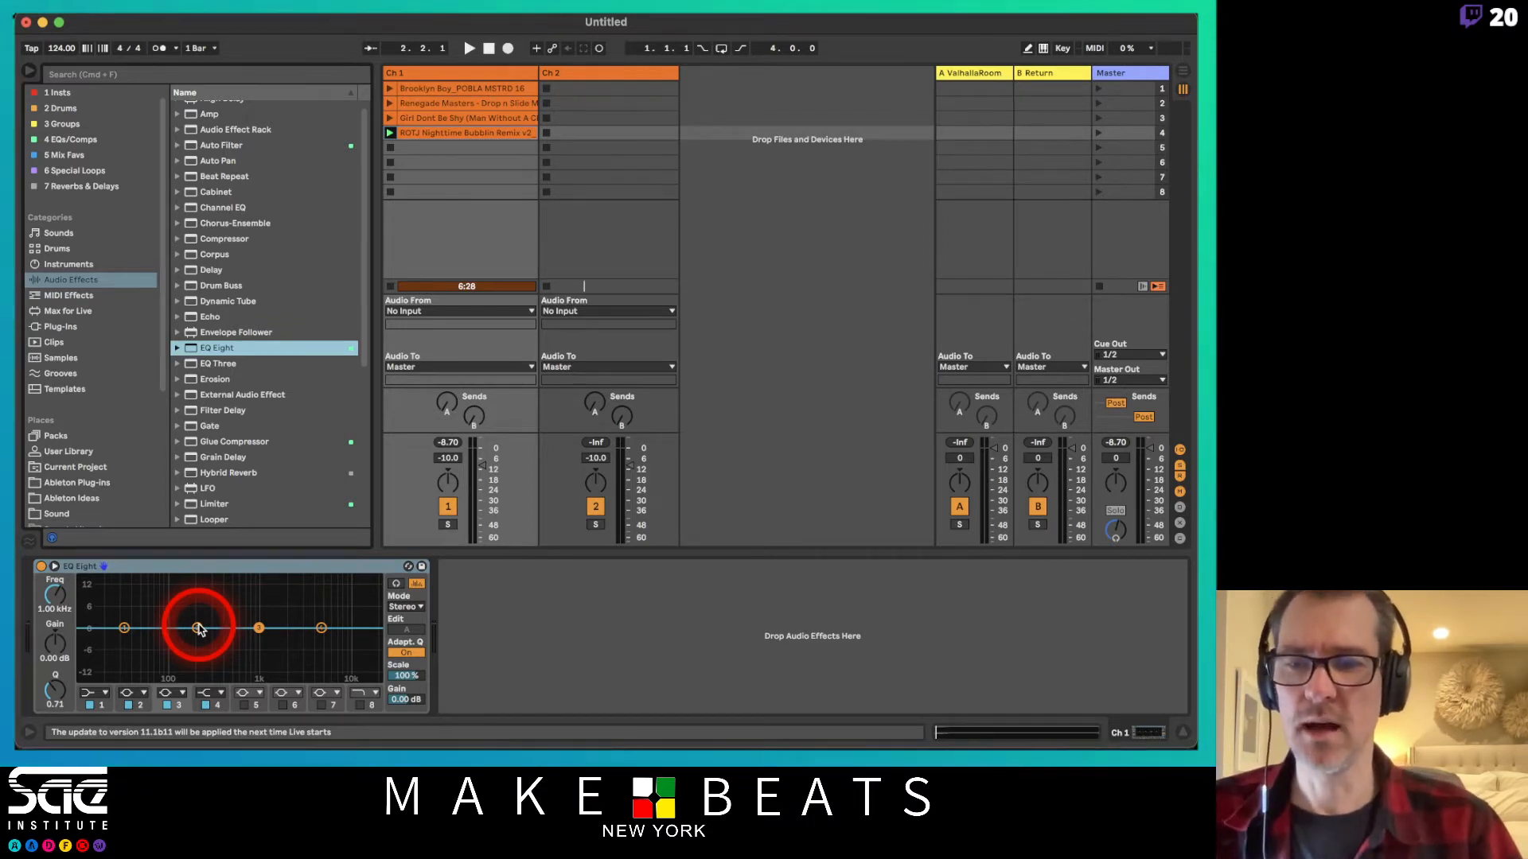
{"action": "left_click", "coordinate": [129, 704]}
{"action": "left_click", "coordinate": [168, 705]}
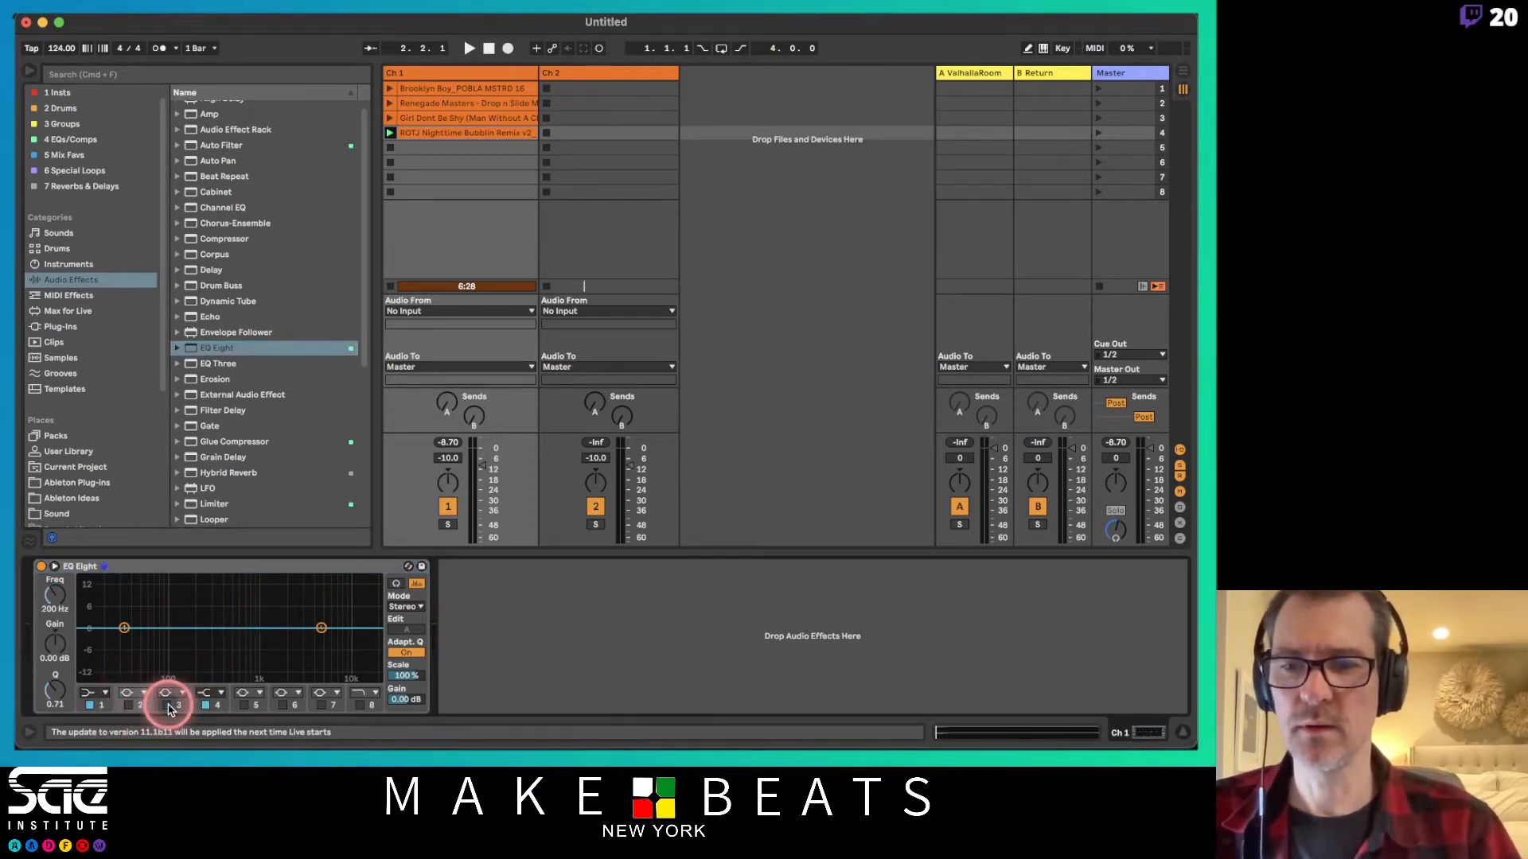
{"action": "left_click", "coordinate": [104, 693]}
{"action": "left_click", "coordinate": [74, 607]}
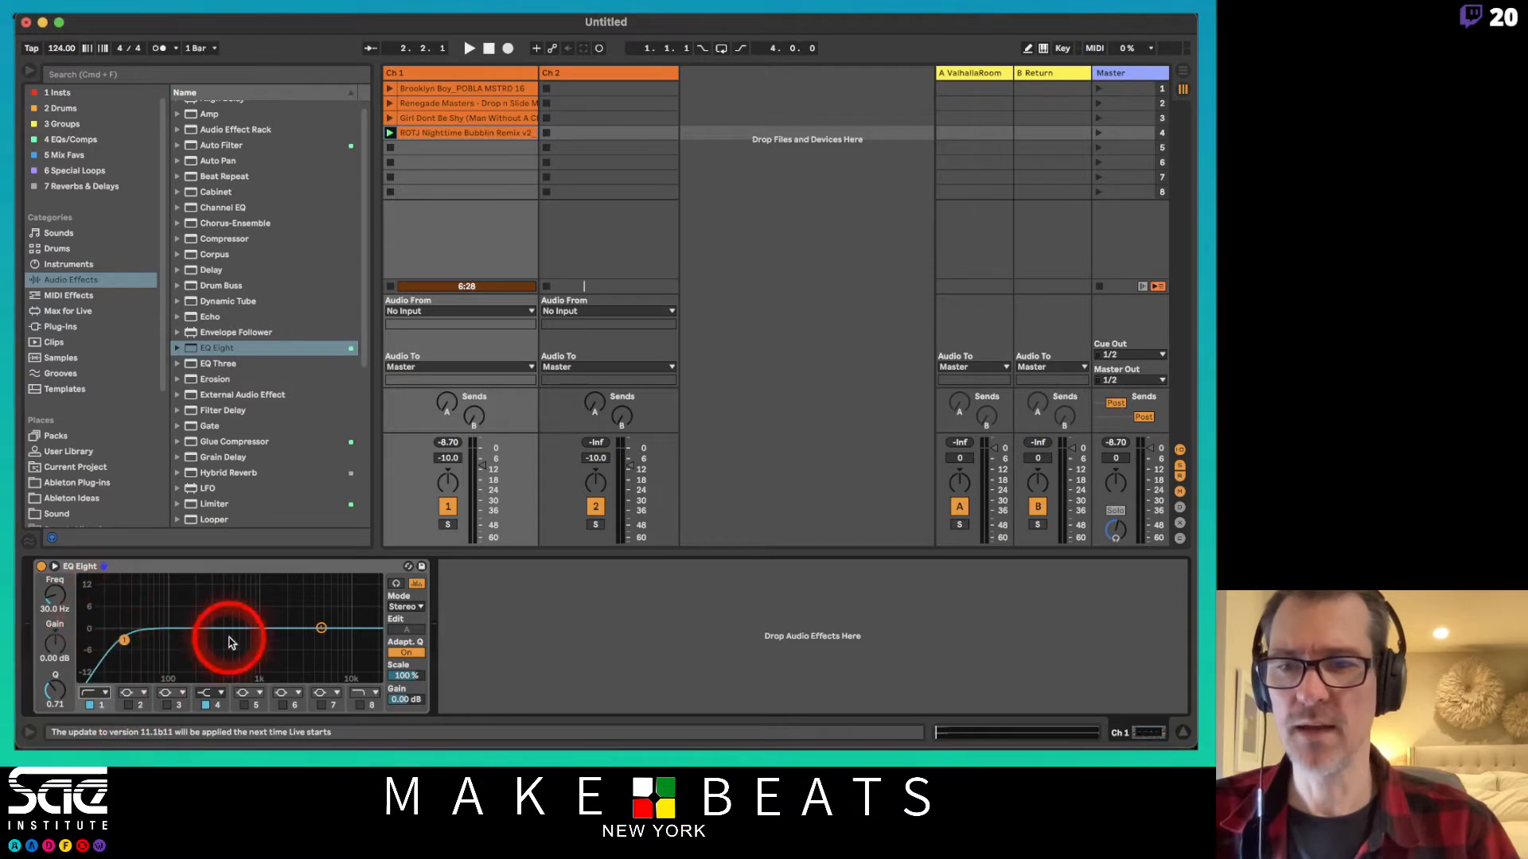
{"action": "left_click_drag", "start_coordinate": [55, 594], "coordinate": [55, 624]}
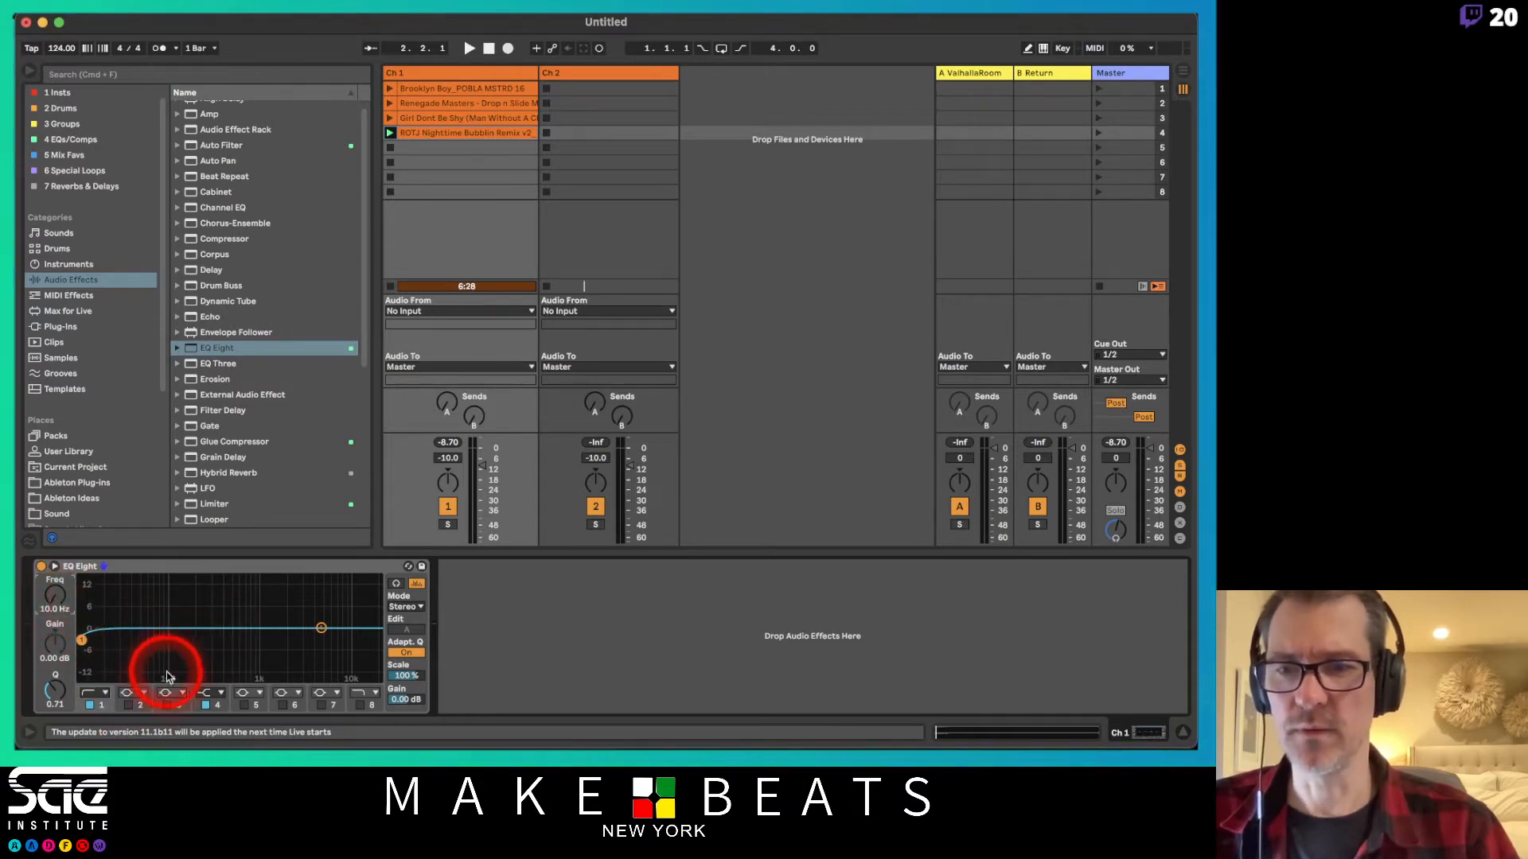
Set band 4 of Ch 1's EQ Eight to a high-cut filter at 22 kHz.
{"action": "left_click", "coordinate": [210, 692]}
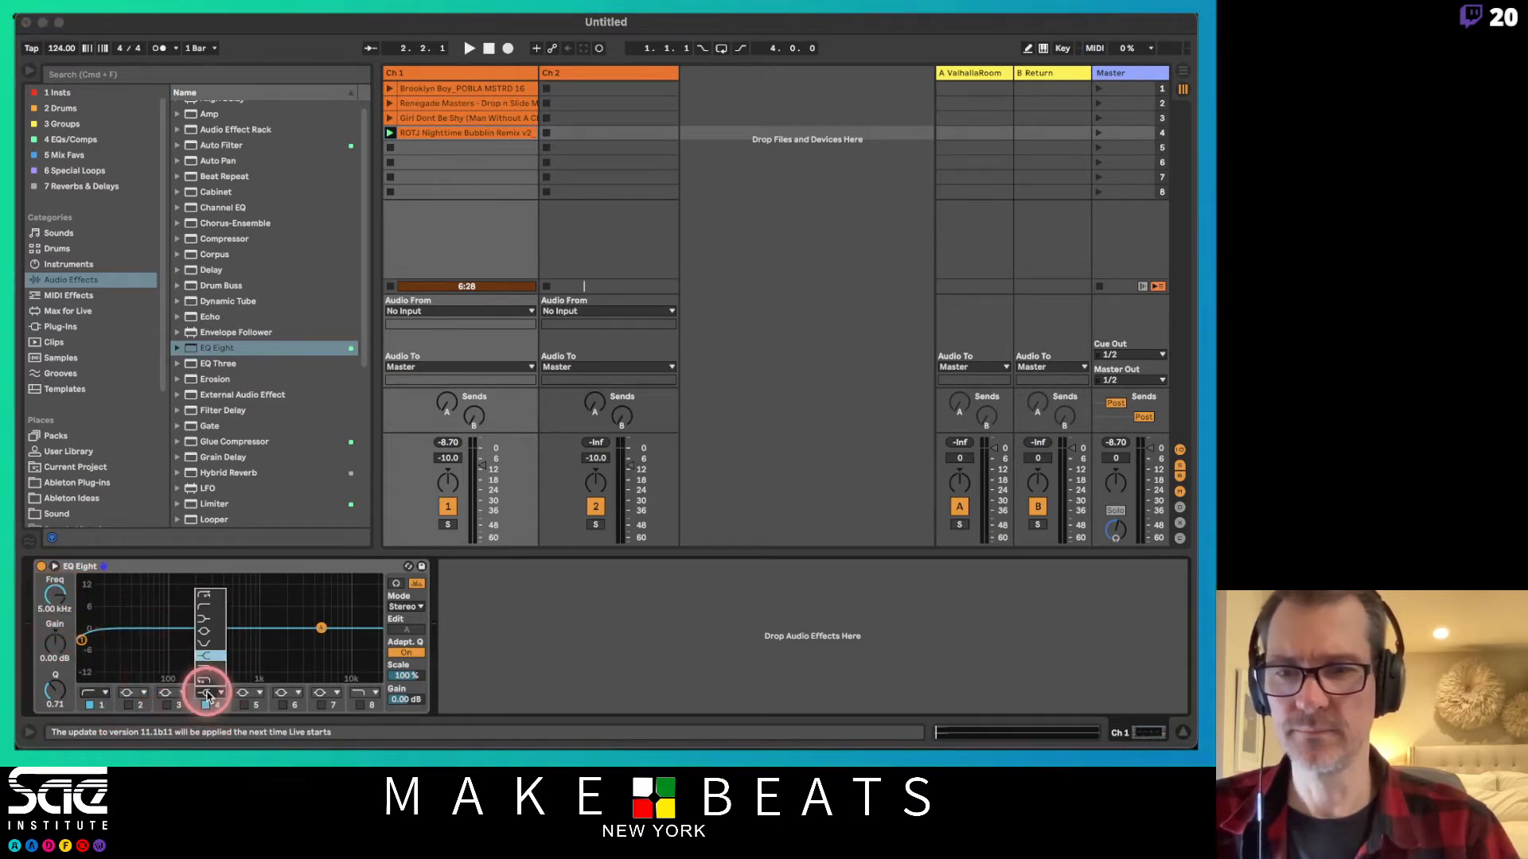
{"action": "left_click", "coordinate": [212, 609]}
{"action": "left_click", "coordinate": [208, 694]}
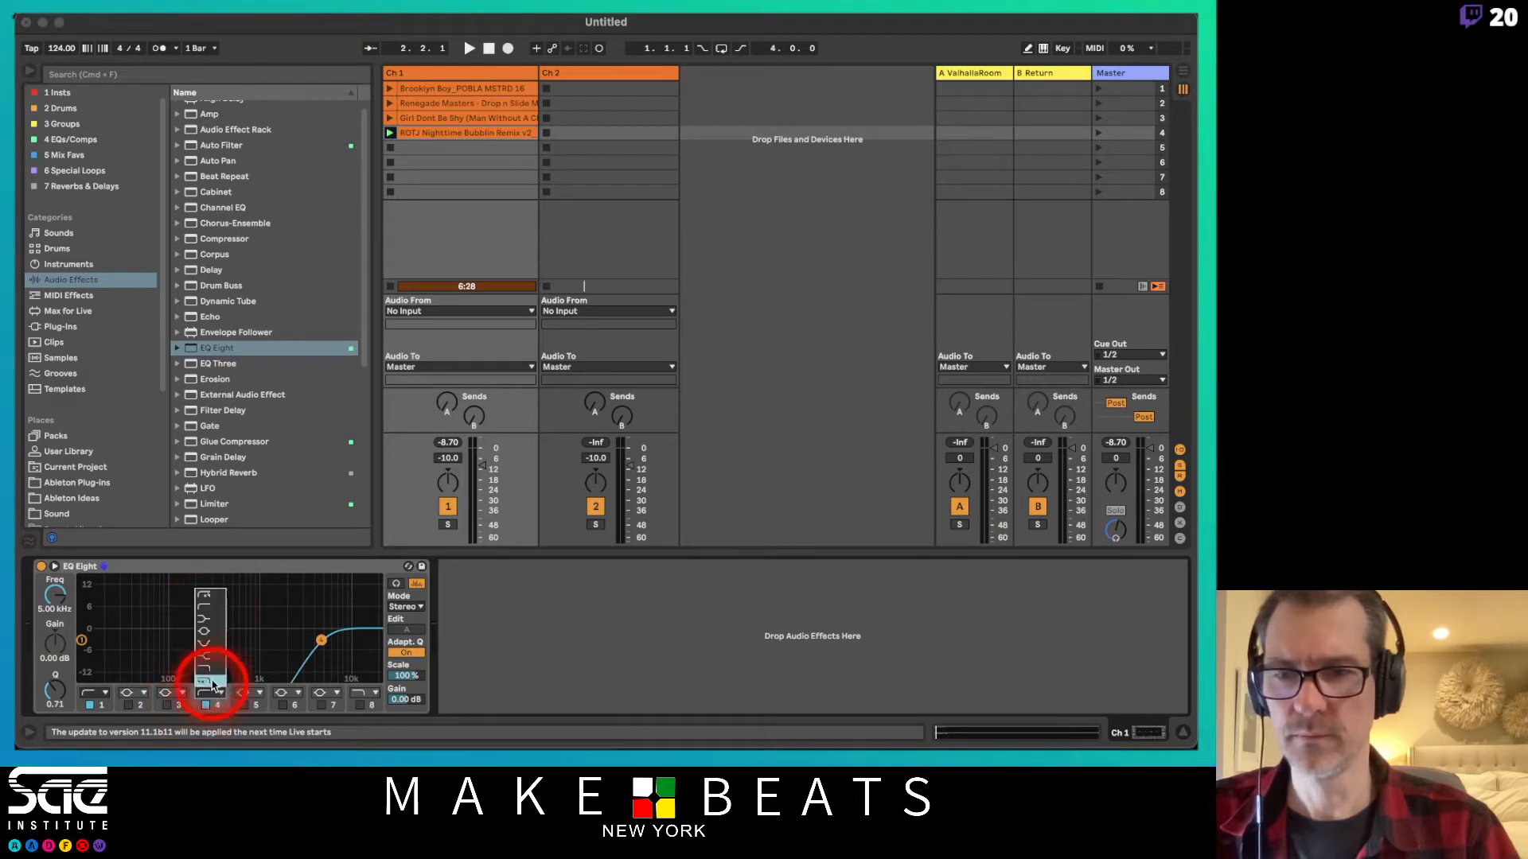
{"action": "left_click", "coordinate": [211, 657]}
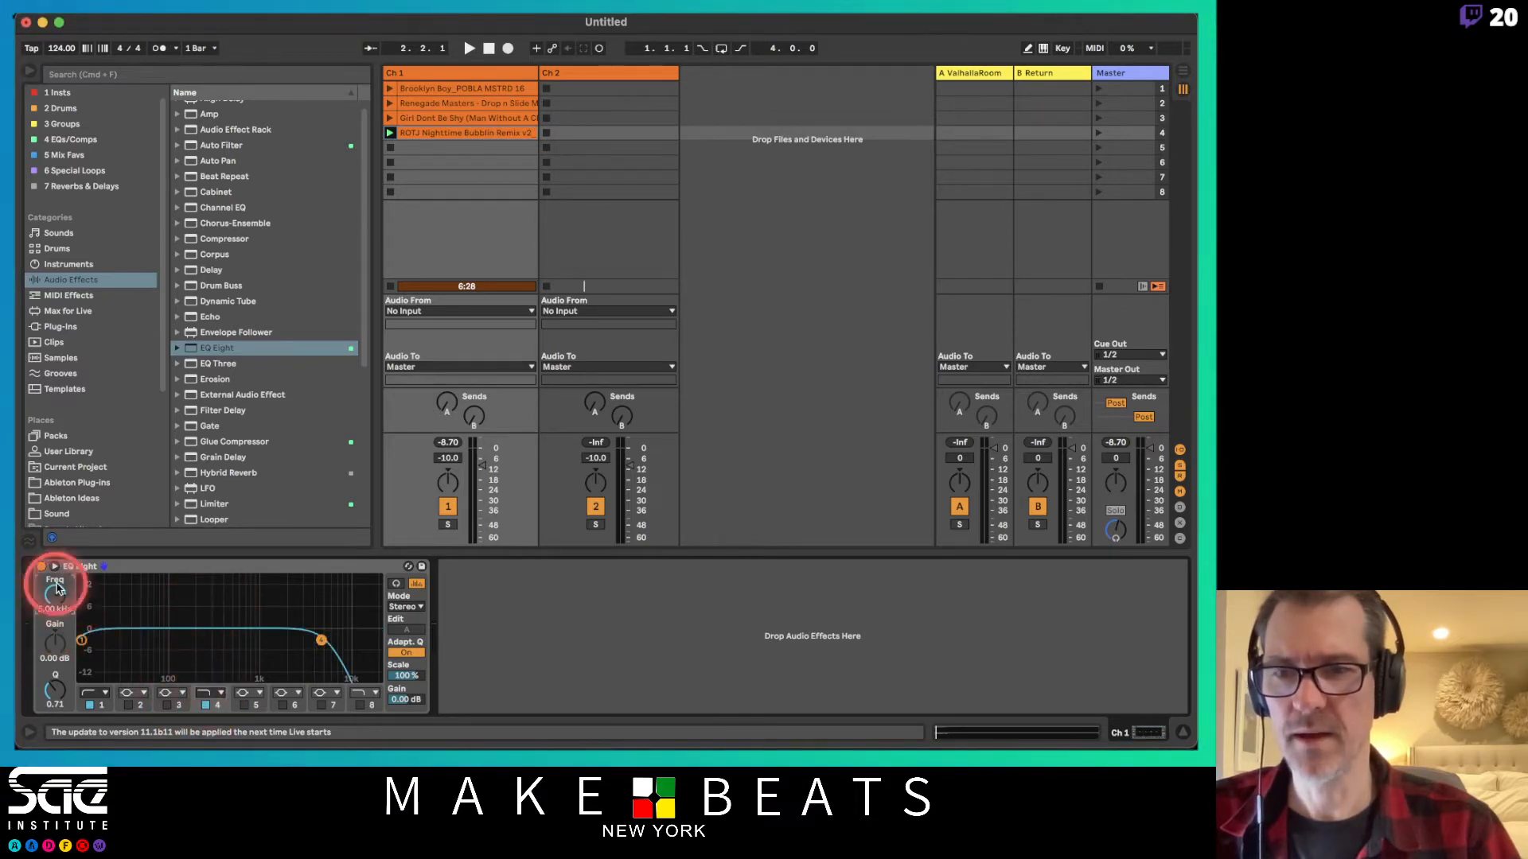
{"action": "left_click_drag", "start_coordinate": [55, 593], "coordinate": [92, 572]}
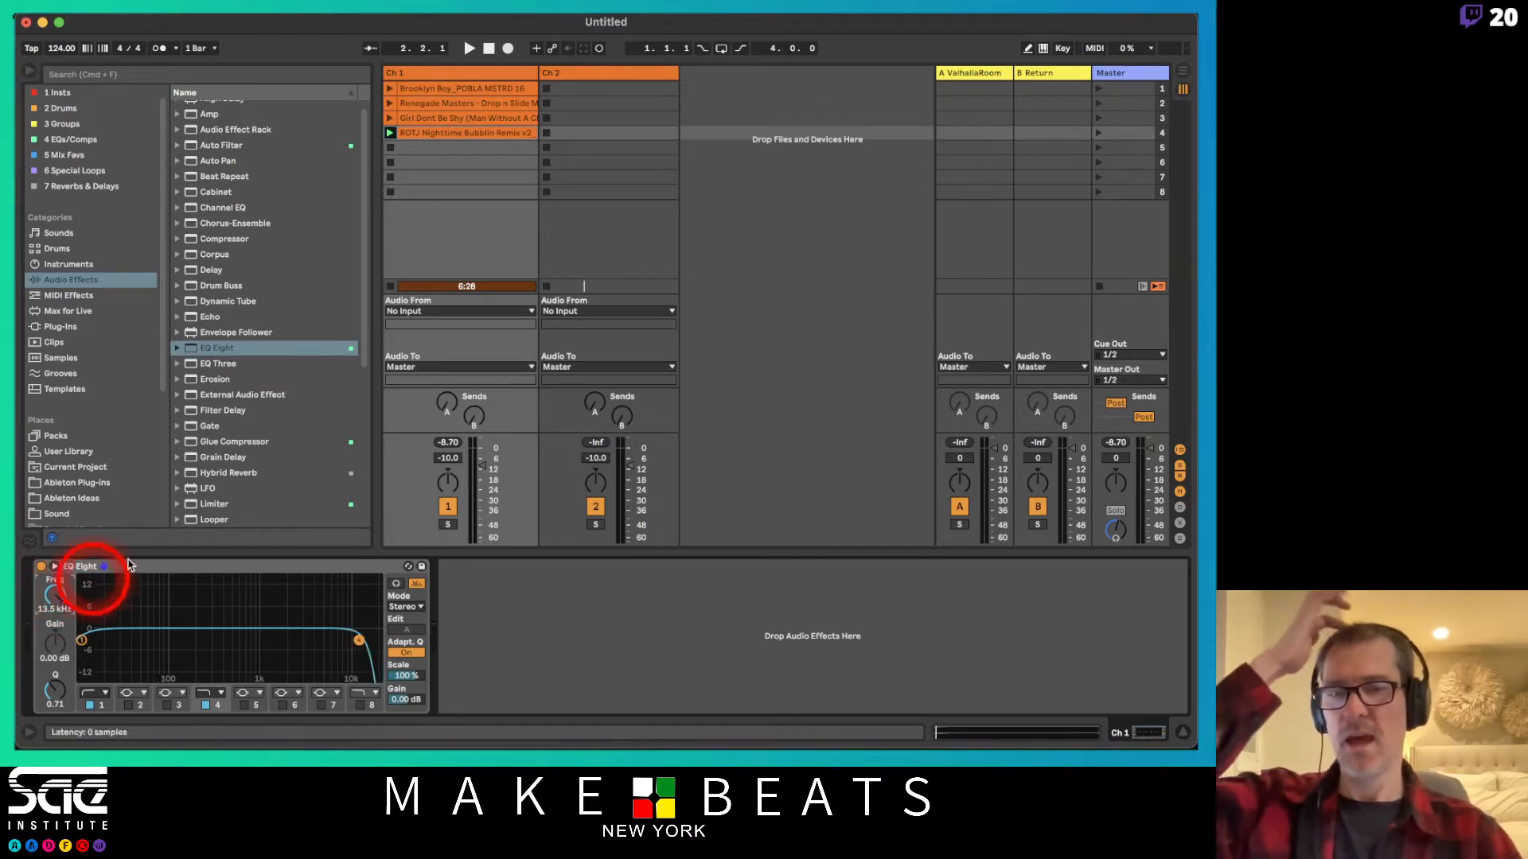
{"action": "left_click", "coordinate": [824, 239]}
{"action": "left_click", "coordinate": [978, 95]}
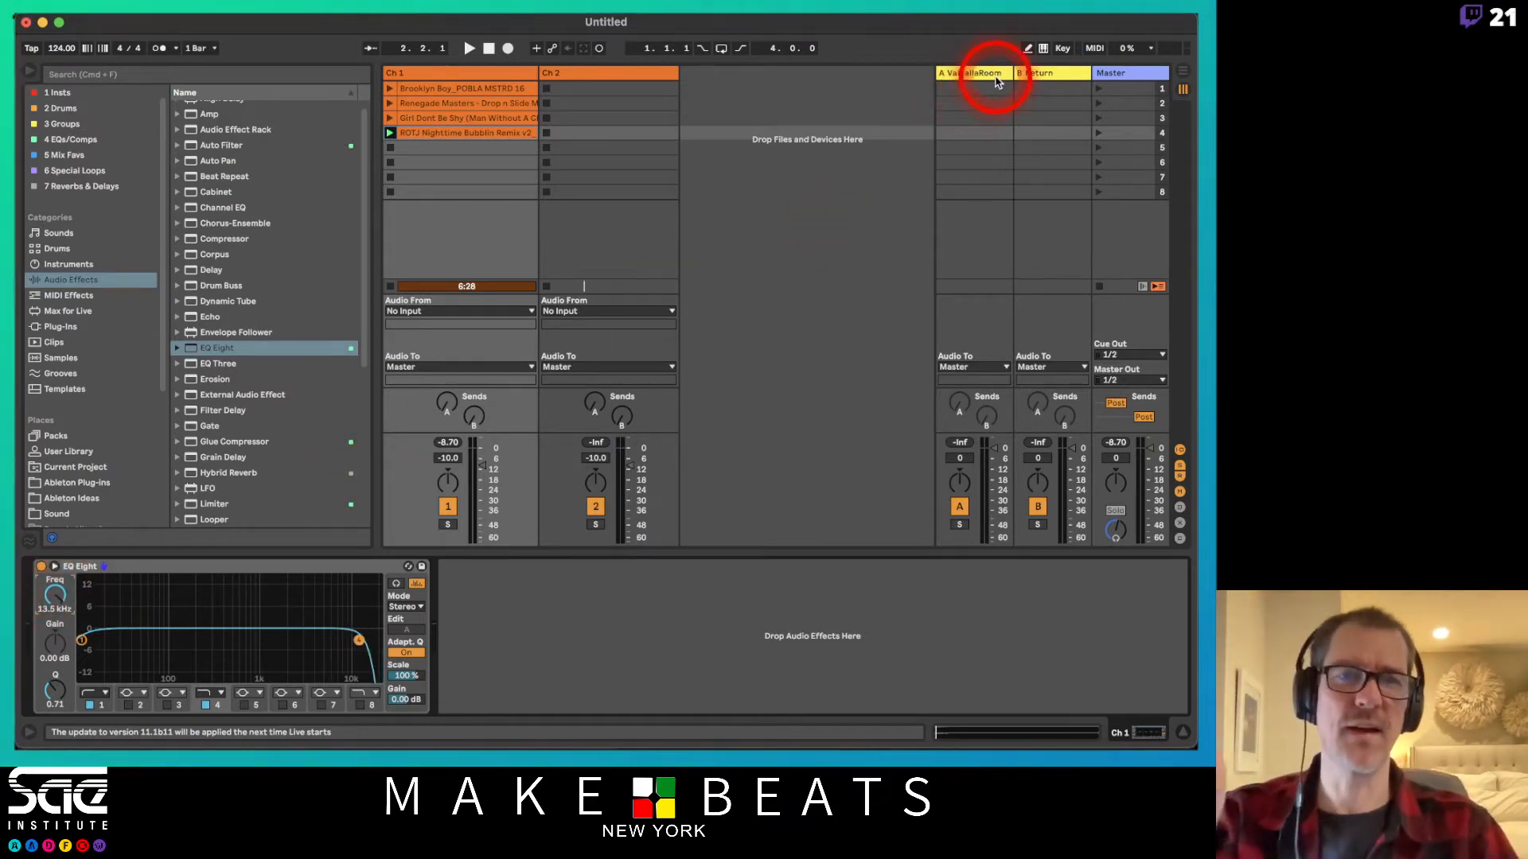
{"action": "left_click", "coordinate": [1044, 79]}
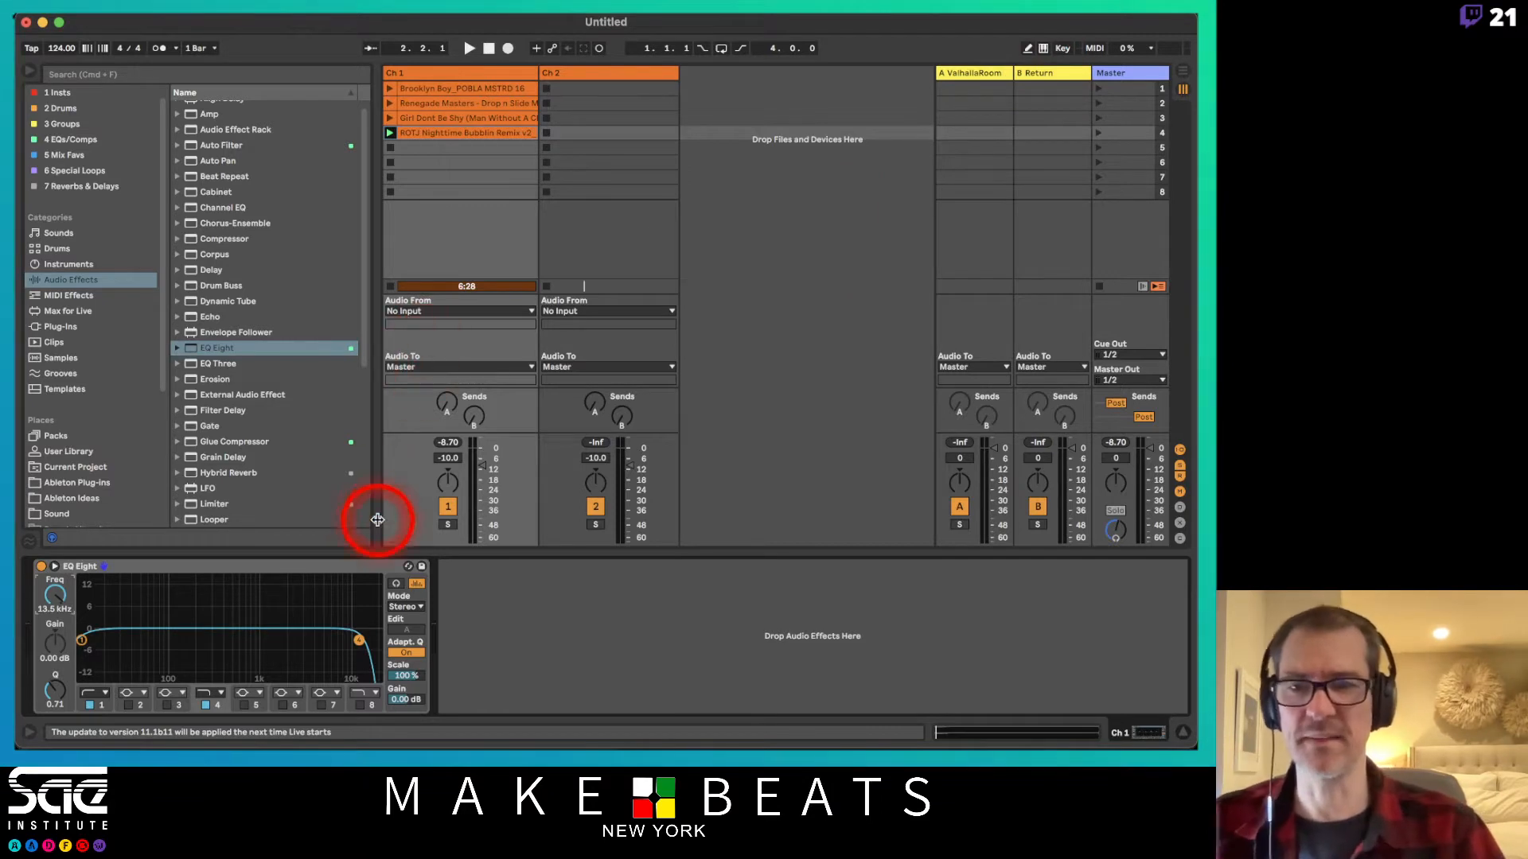
{"action": "left_click_drag", "start_coordinate": [52, 598], "coordinate": [52, 588]}
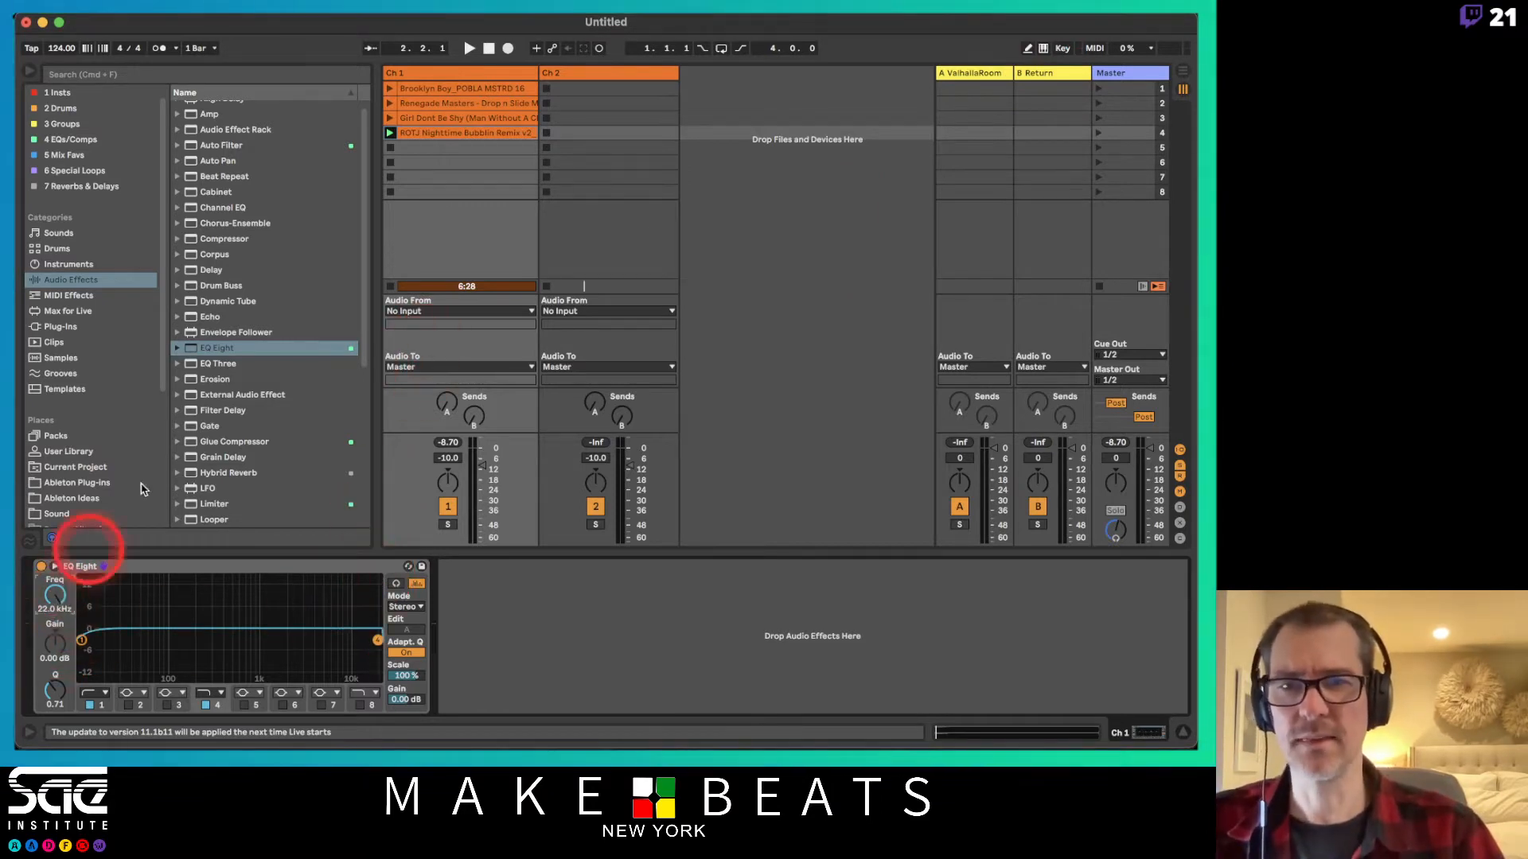
Switch to Arrangement View, show automation, and add an automation lane for EQ Eight's band 4 frequency on Ch 1.
{"action": "left_click", "coordinate": [497, 73]}
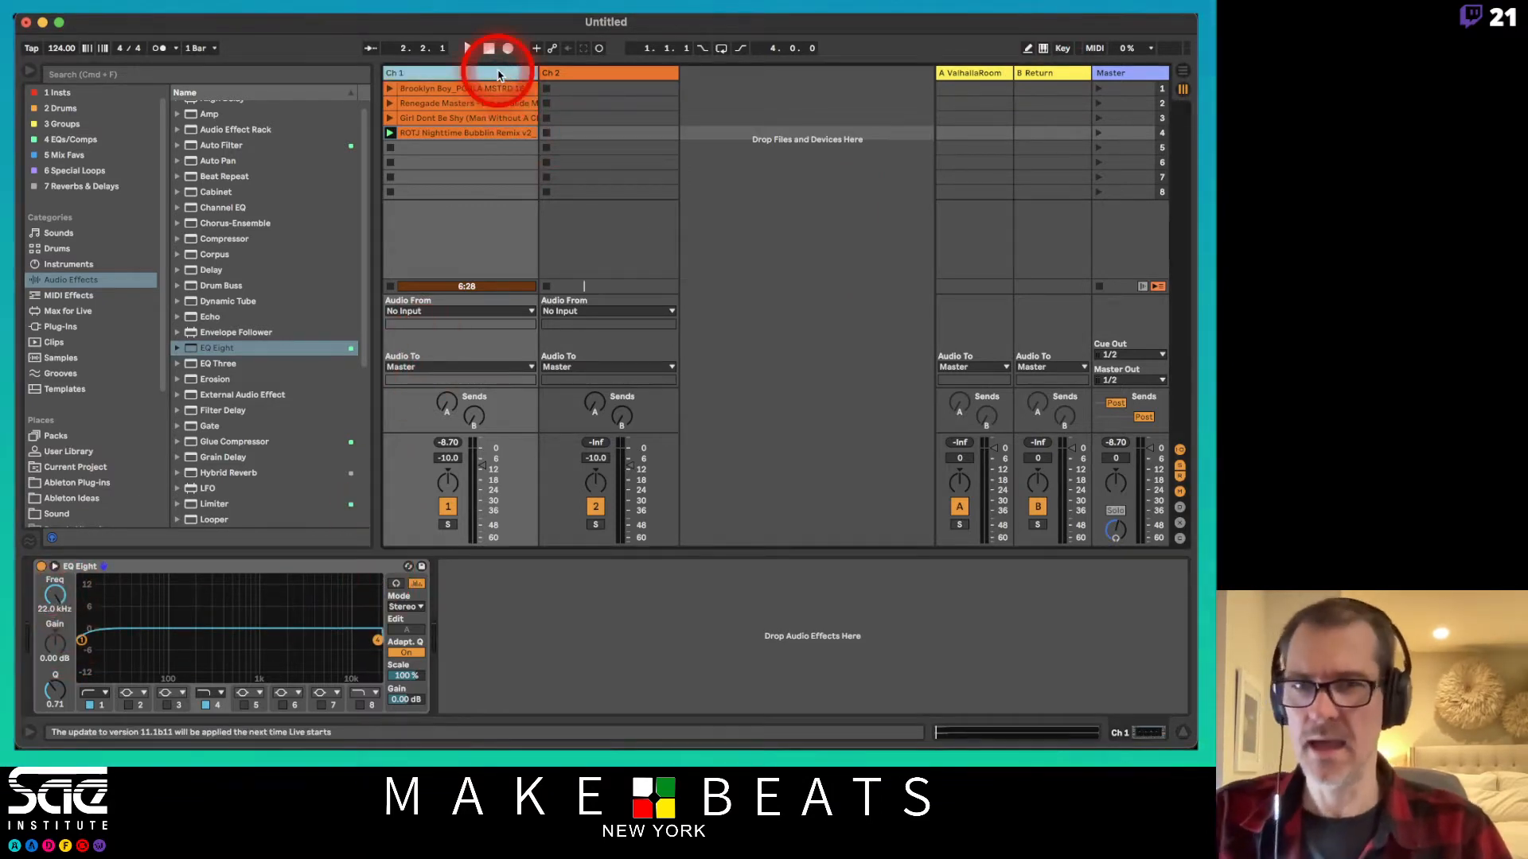
{"action": "key", "text": "Tab"}
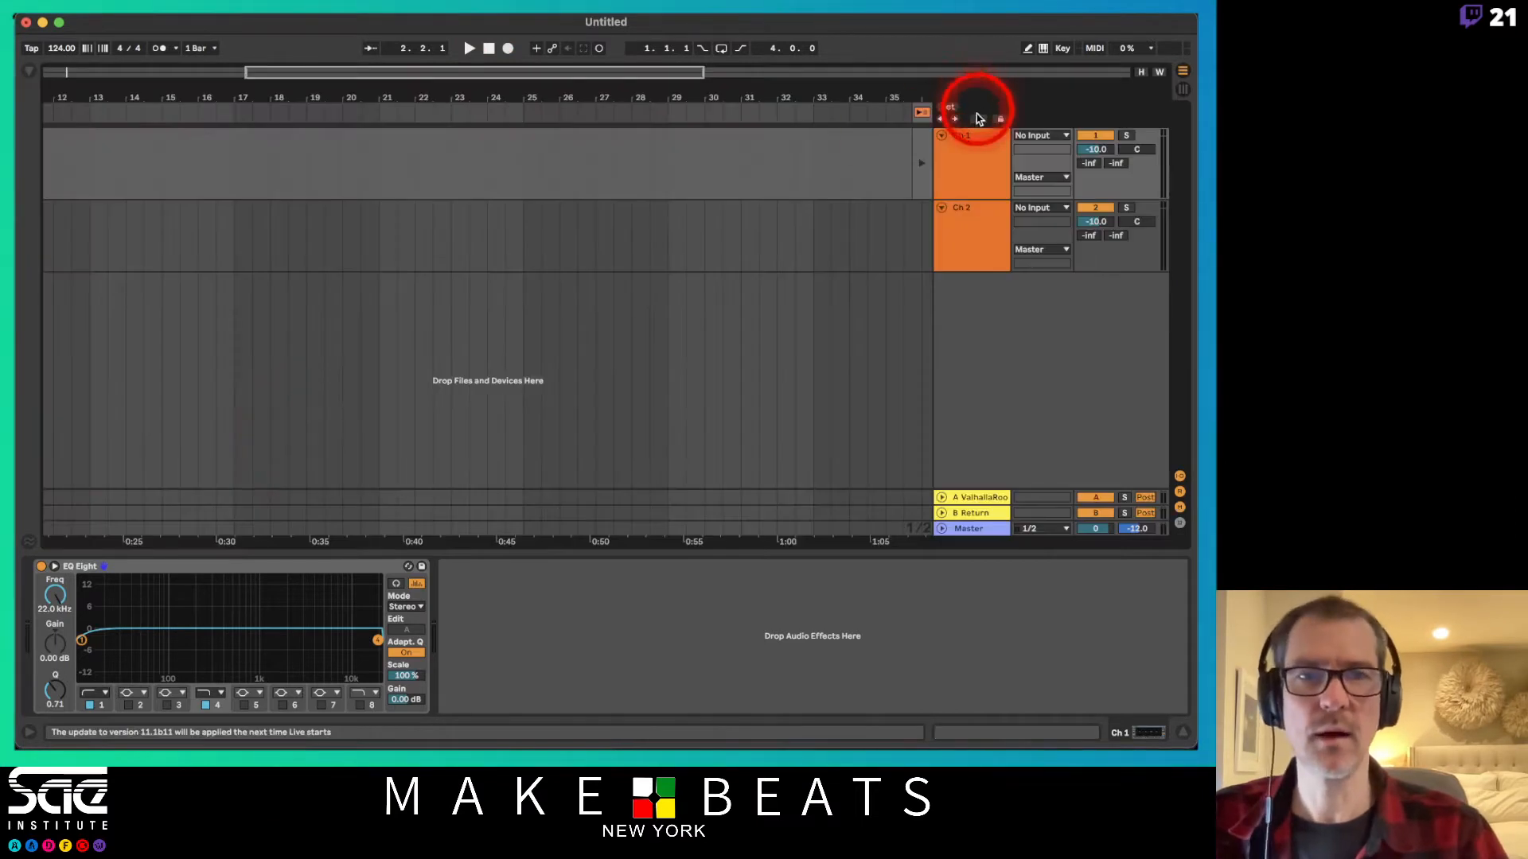
{"action": "left_click", "coordinate": [972, 137]}
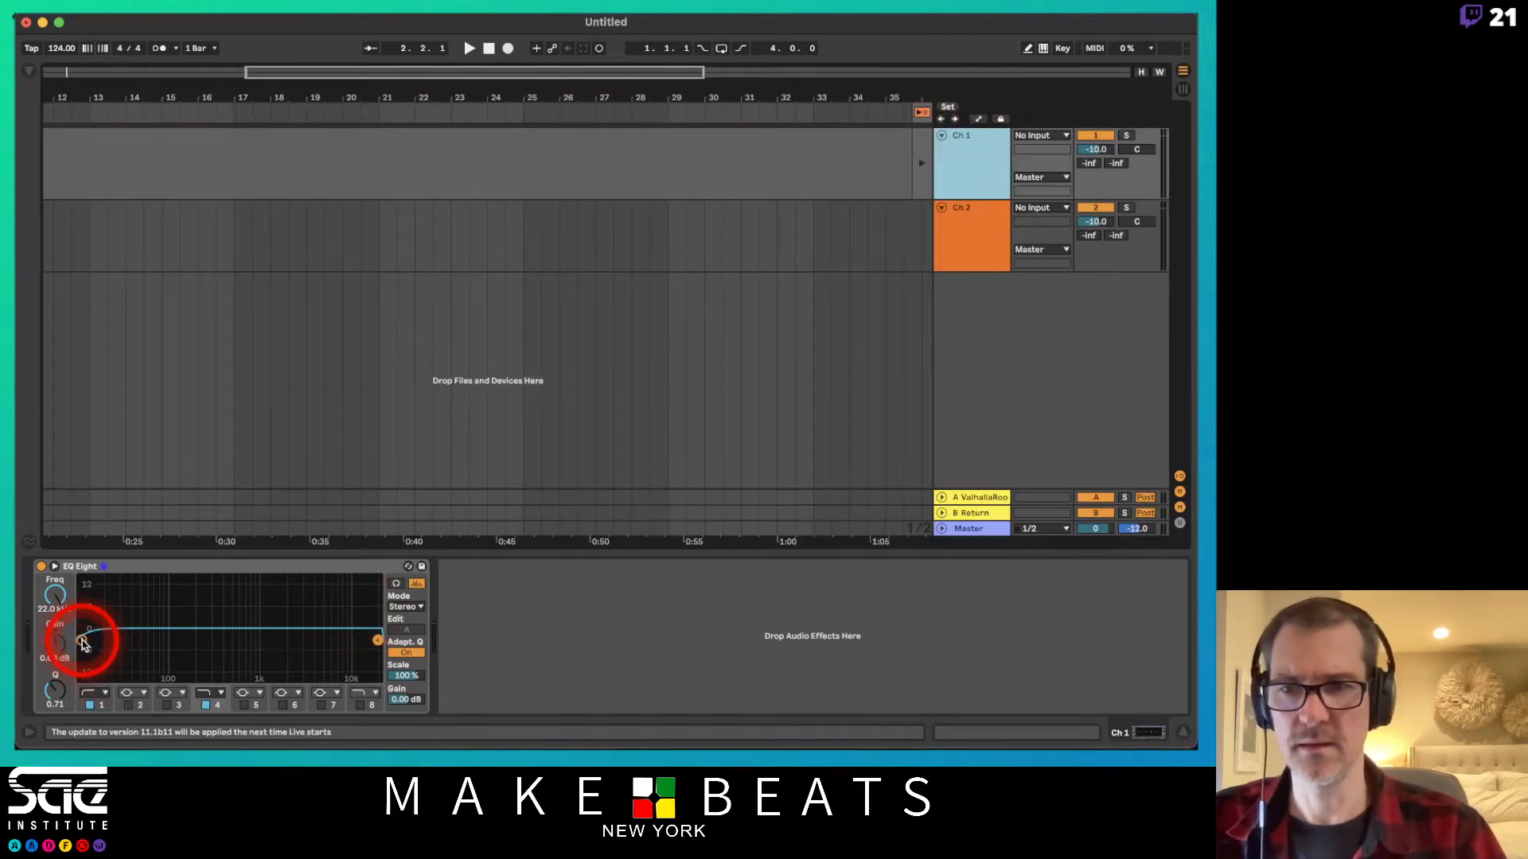
{"action": "left_click", "coordinate": [836, 249]}
{"action": "key", "text": "a"}
{"action": "left_click", "coordinate": [967, 197]}
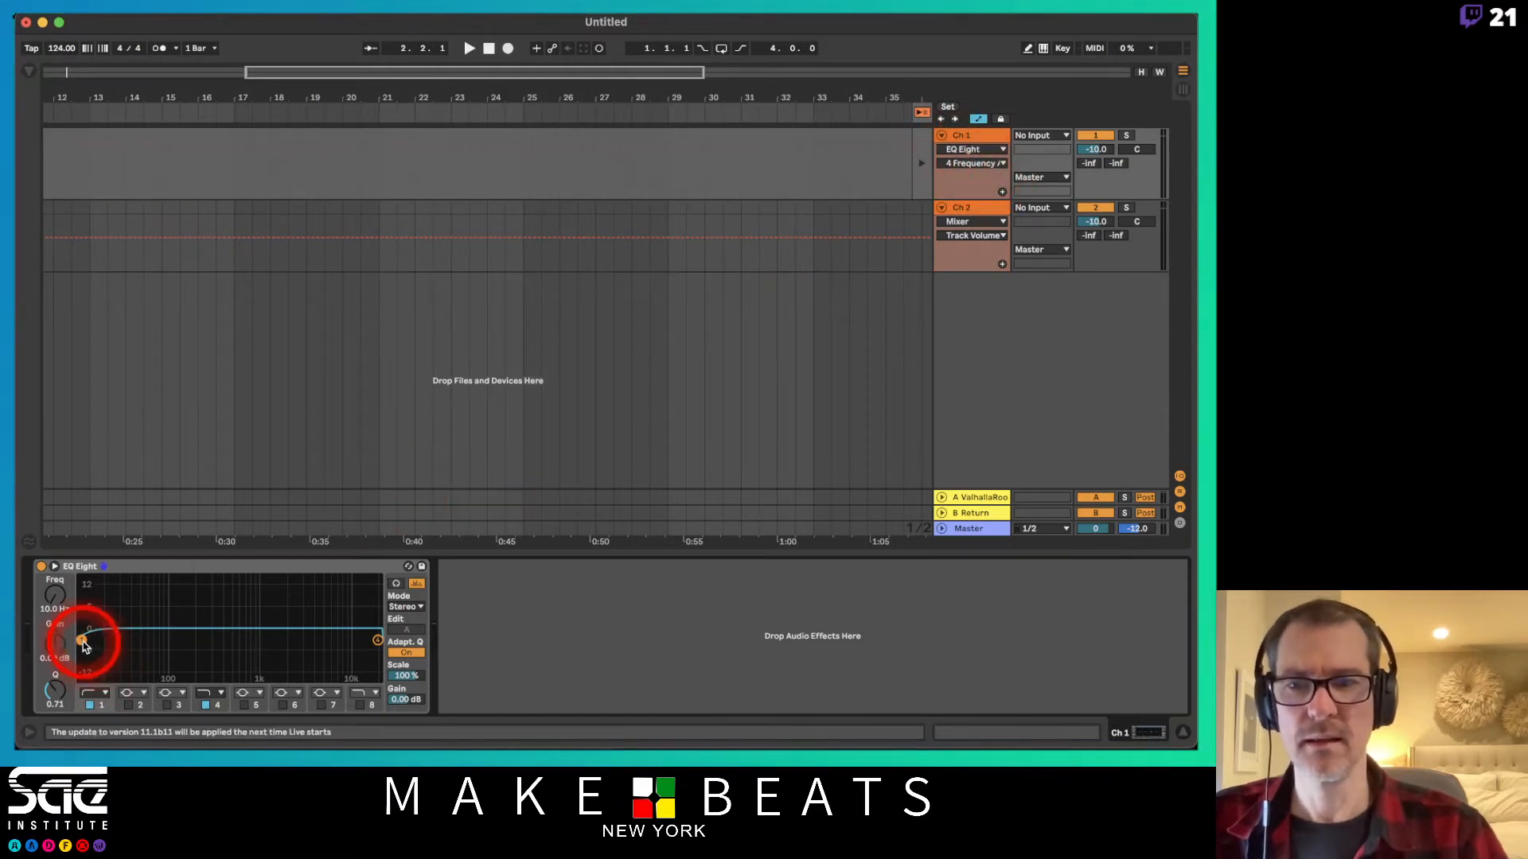
{"action": "left_click", "coordinate": [1002, 193]}
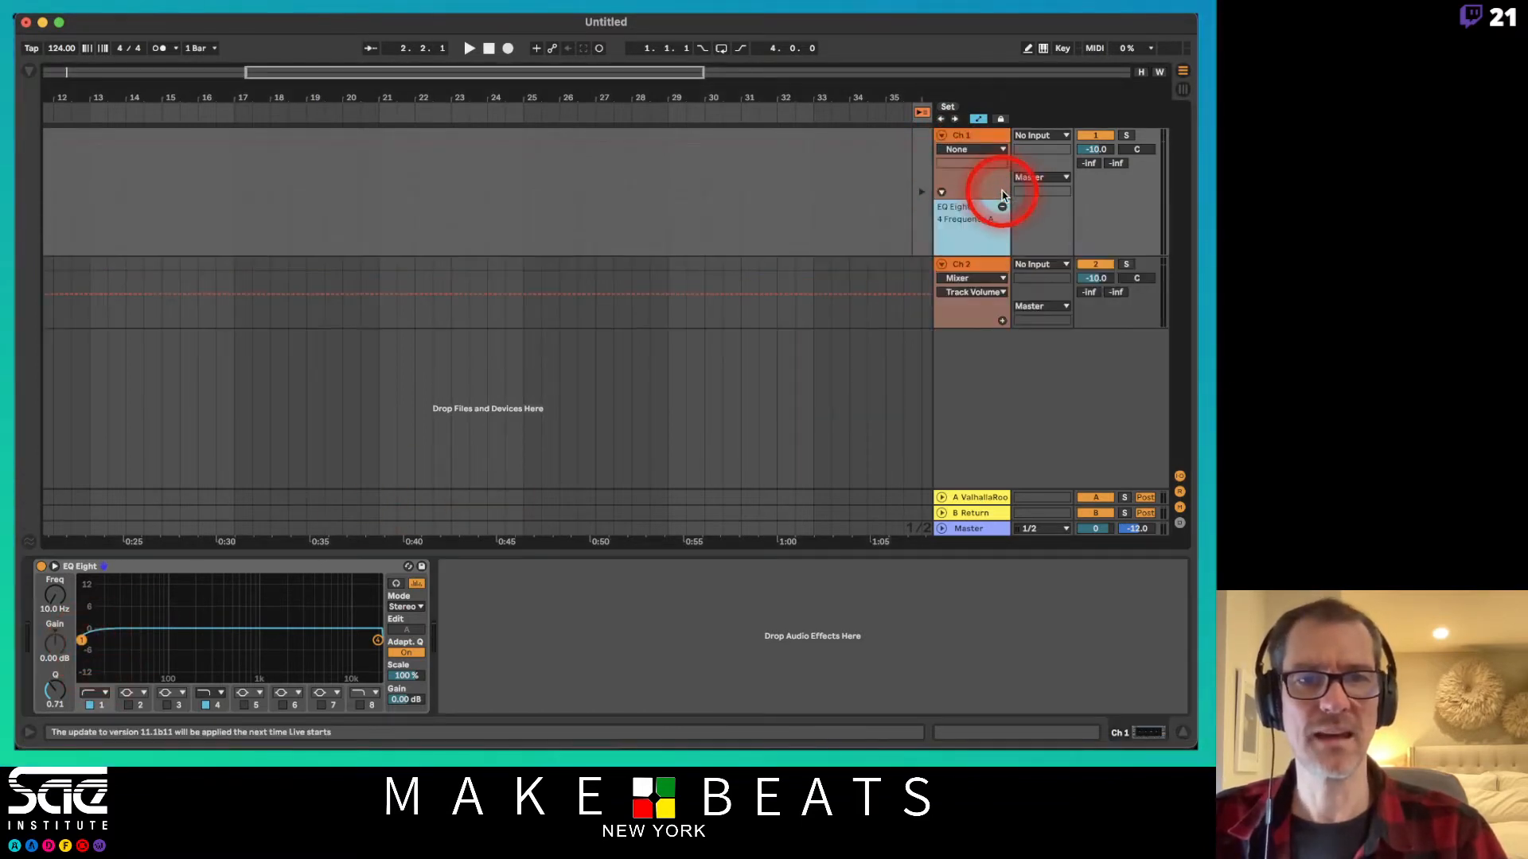
Try adding another lane for EQ Eight's band 4 frequency on Ch 1, and remove the duplicate.
{"action": "left_click", "coordinate": [377, 641]}
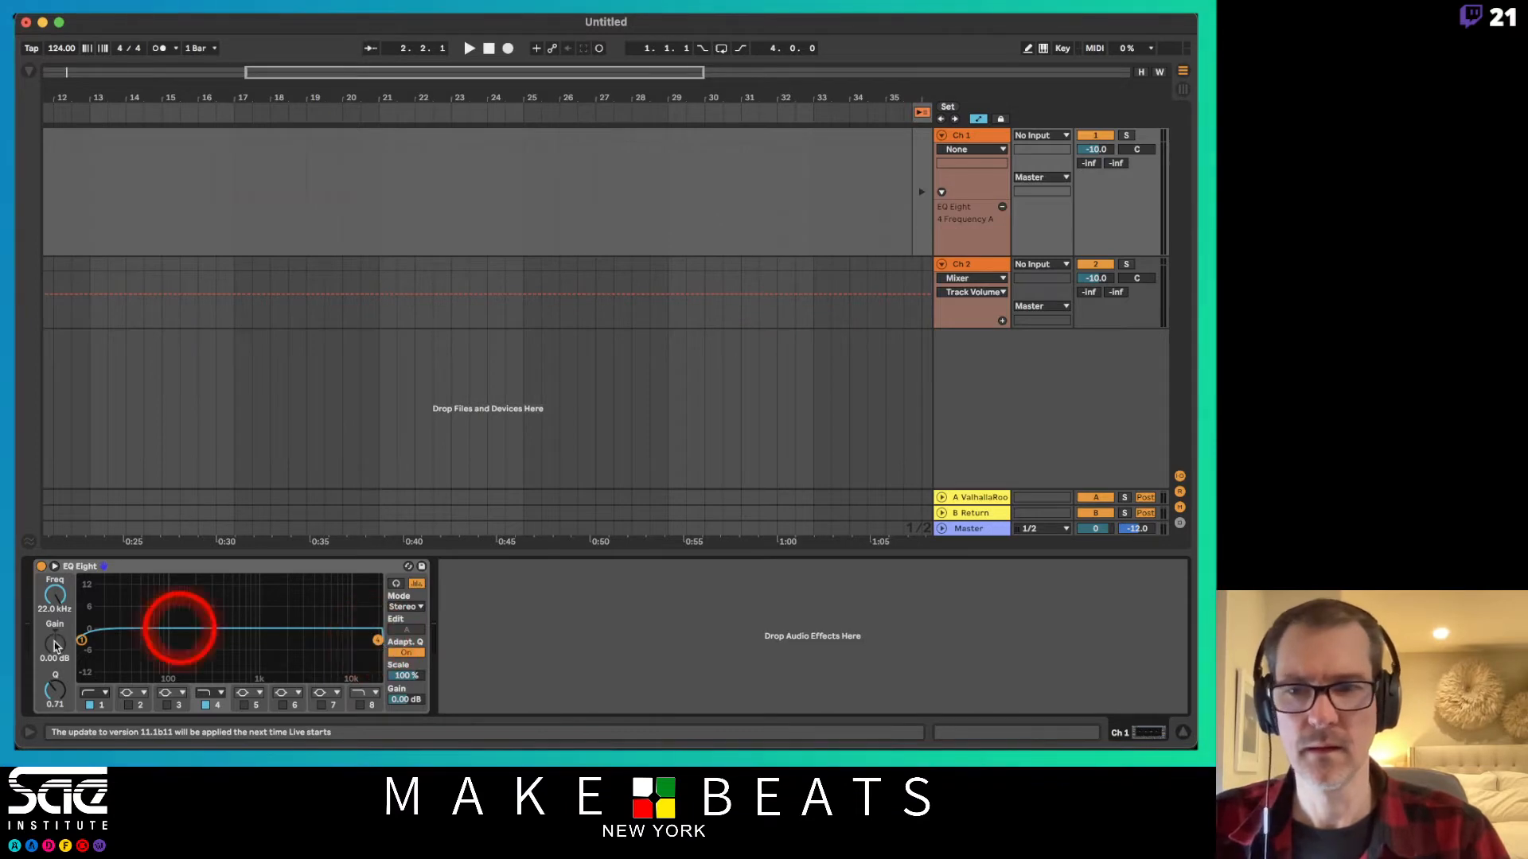
{"action": "left_click", "coordinate": [55, 598]}
{"action": "left_click", "coordinate": [865, 275]}
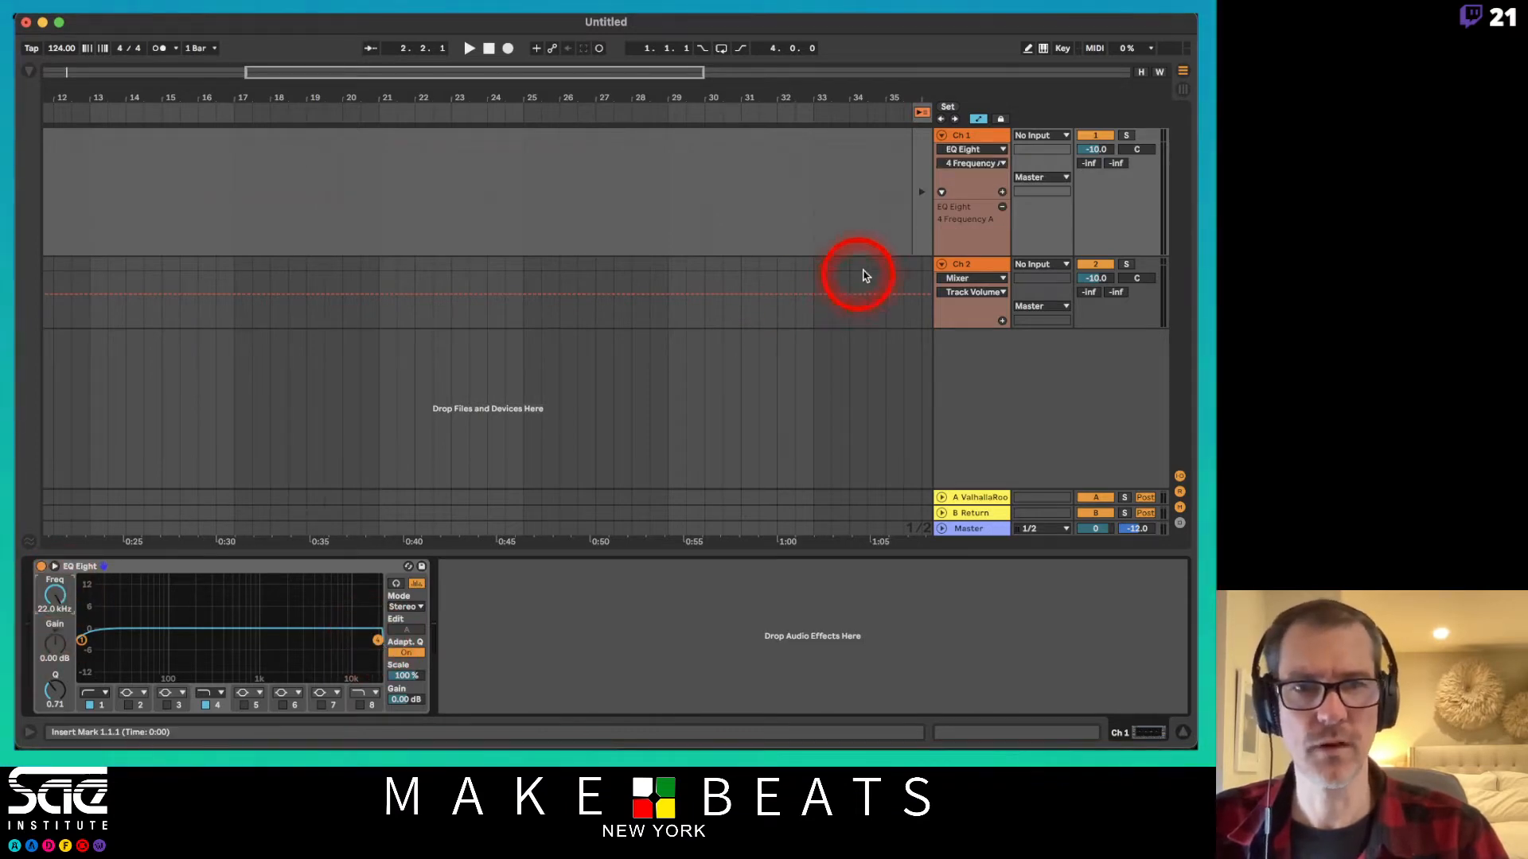
{"action": "left_click", "coordinate": [987, 200]}
{"action": "left_click", "coordinate": [1002, 193]}
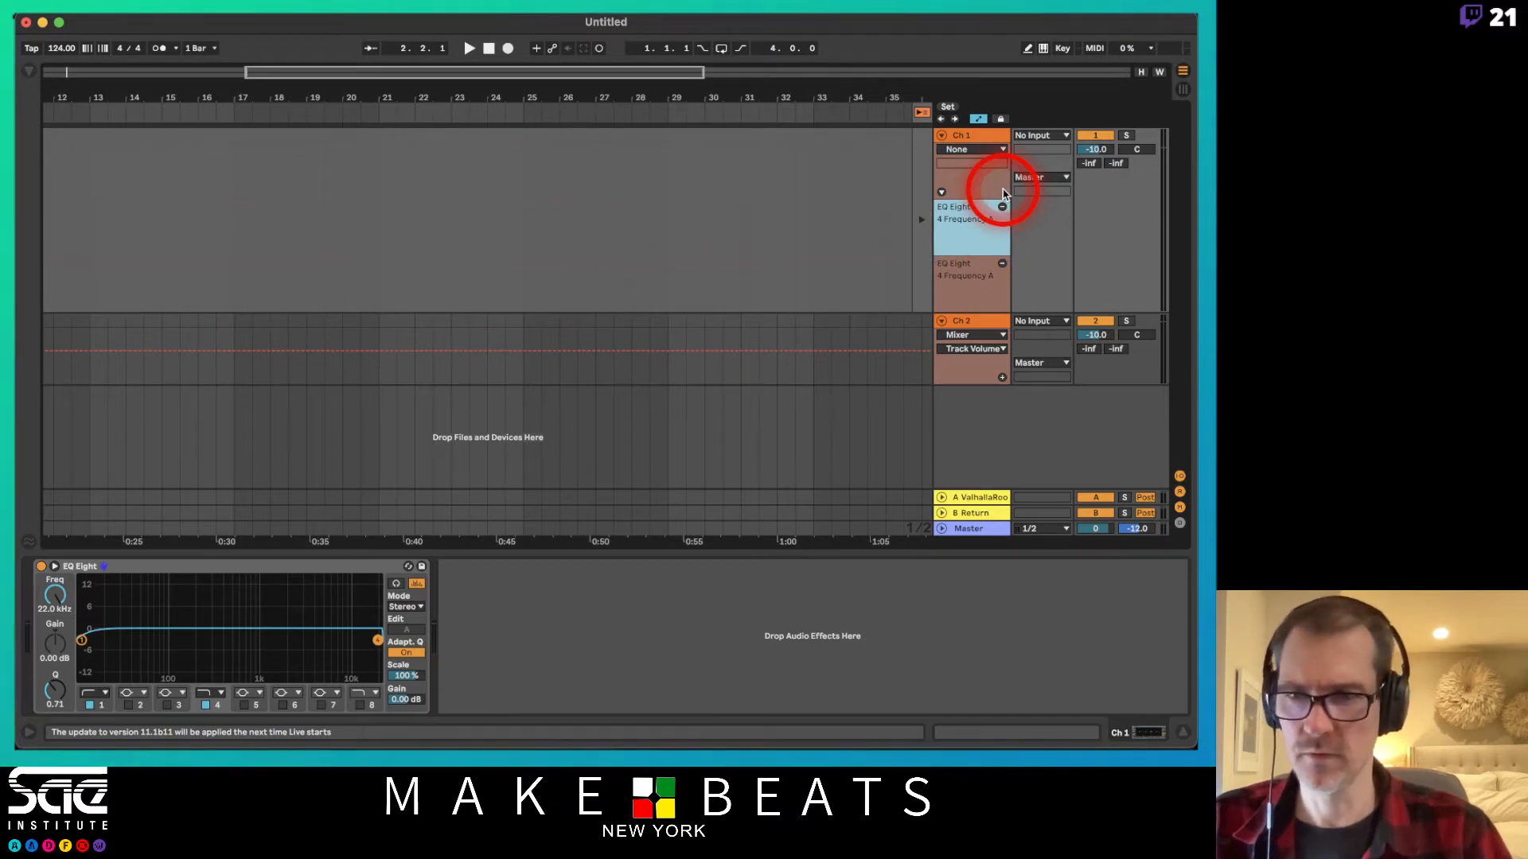
{"action": "left_click", "coordinate": [1002, 263]}
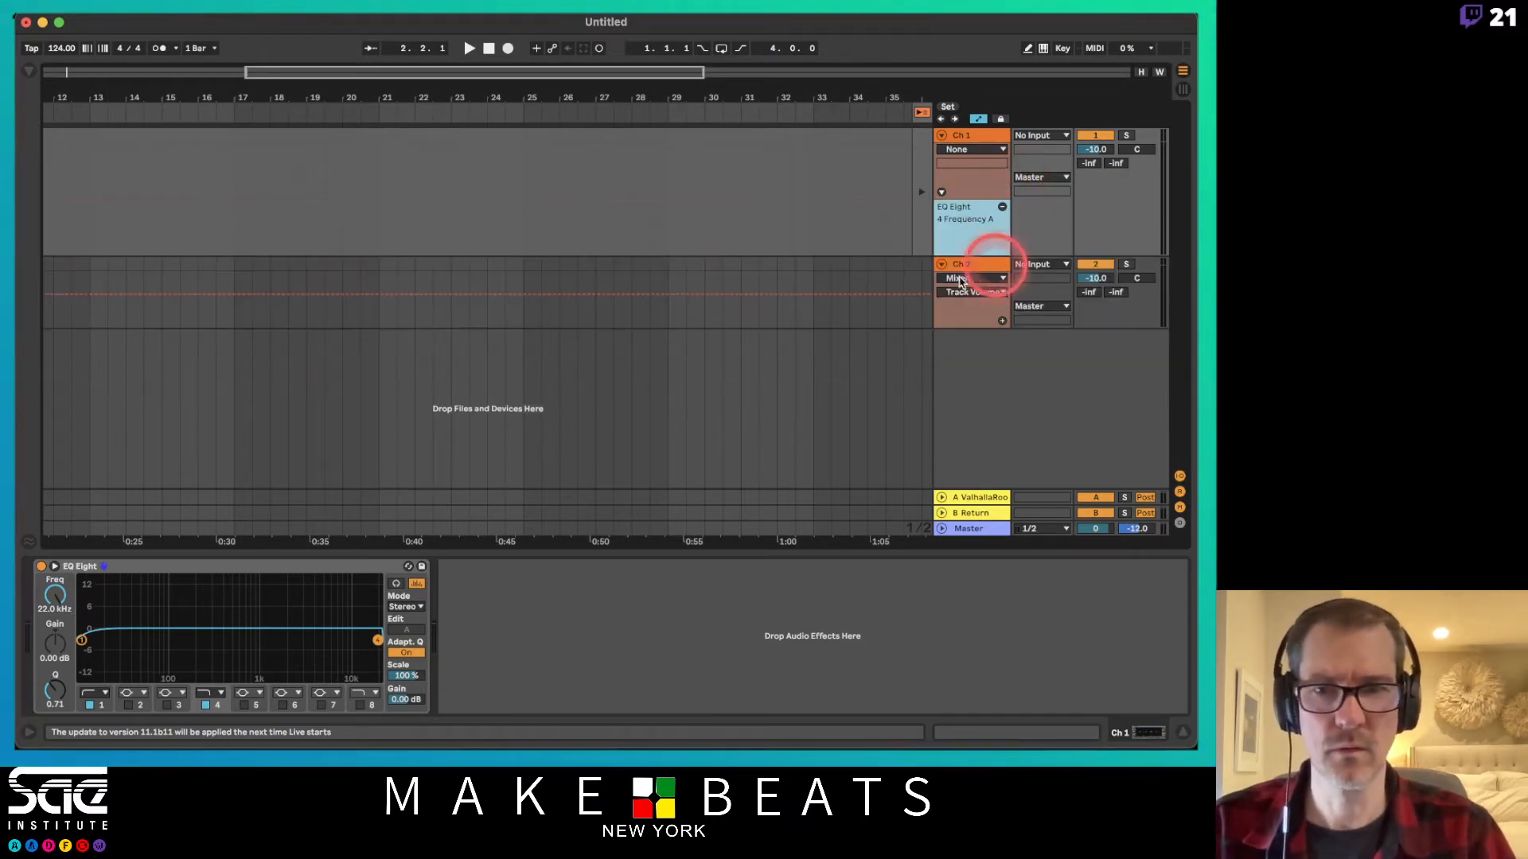
Add automation lanes for EQ Eight's band 1 frequency and the mixer's Track Volume on Ch 1.
{"action": "left_click", "coordinate": [82, 640]}
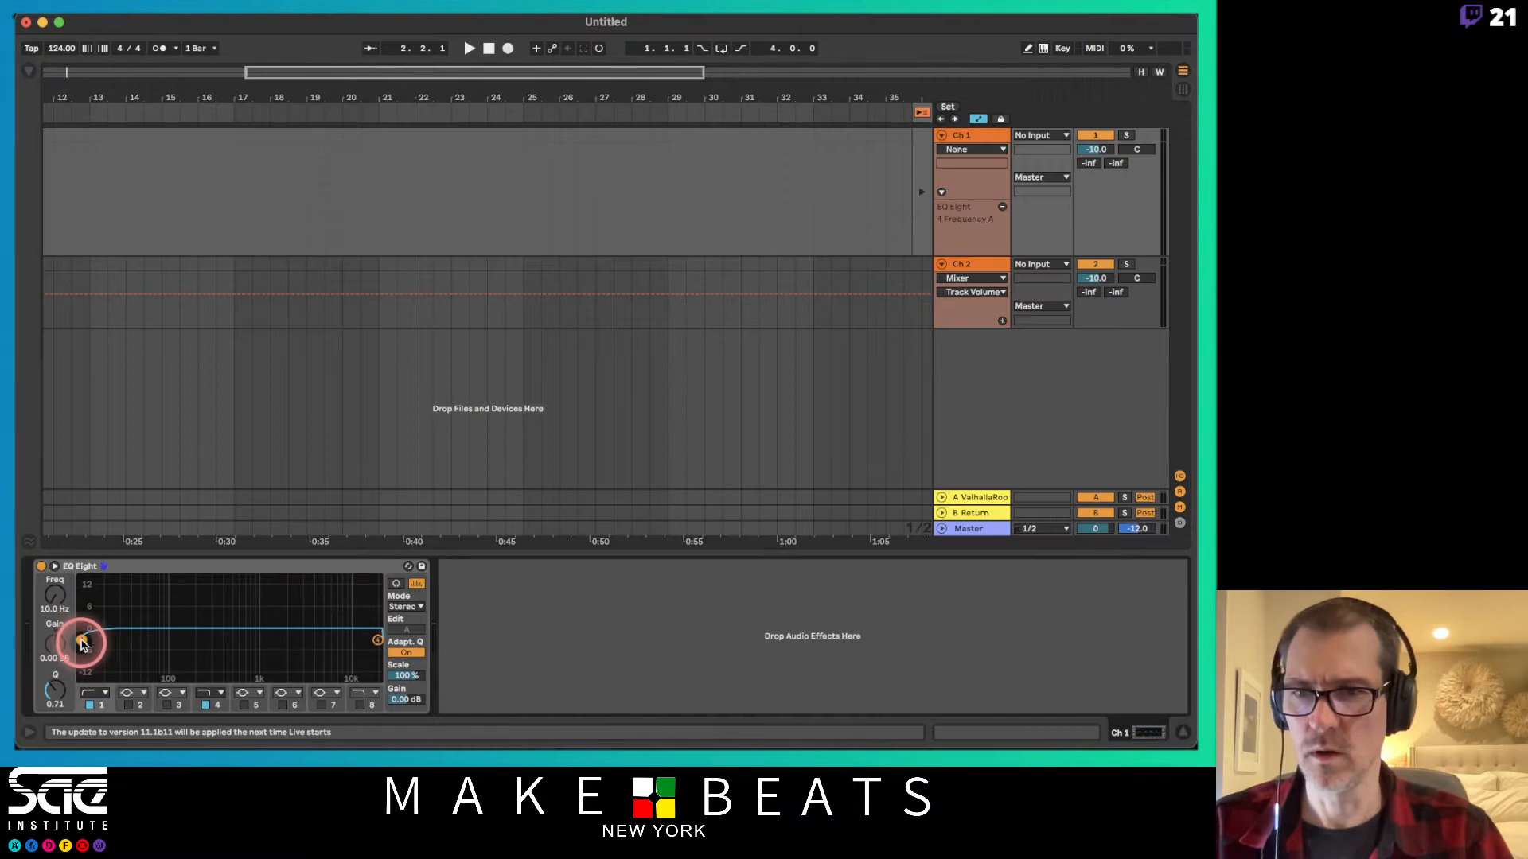
{"action": "left_click", "coordinate": [55, 595]}
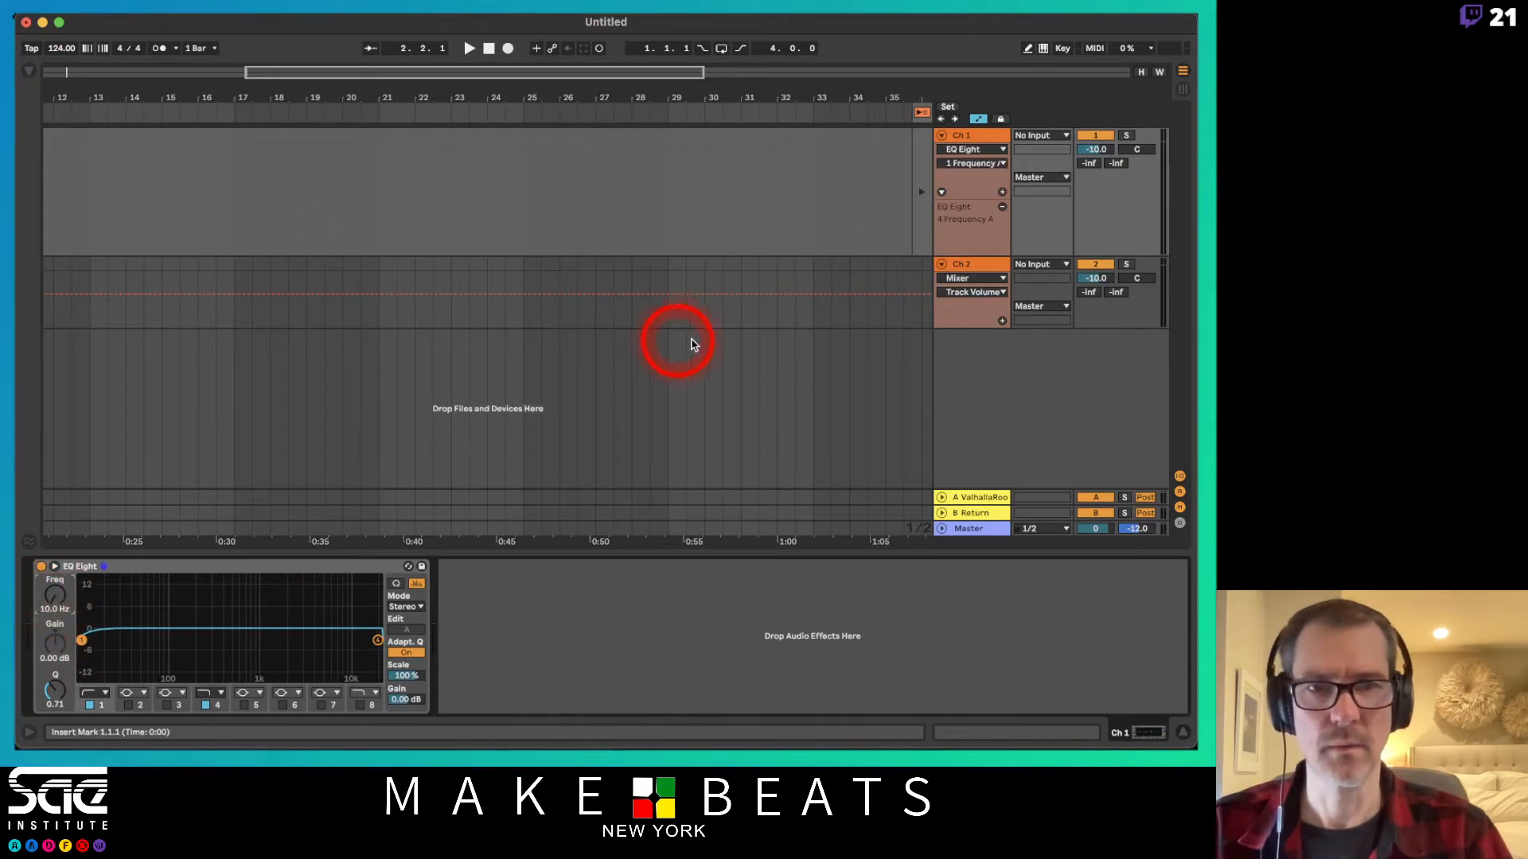
{"action": "left_click", "coordinate": [1003, 193]}
{"action": "left_click", "coordinate": [1002, 193]}
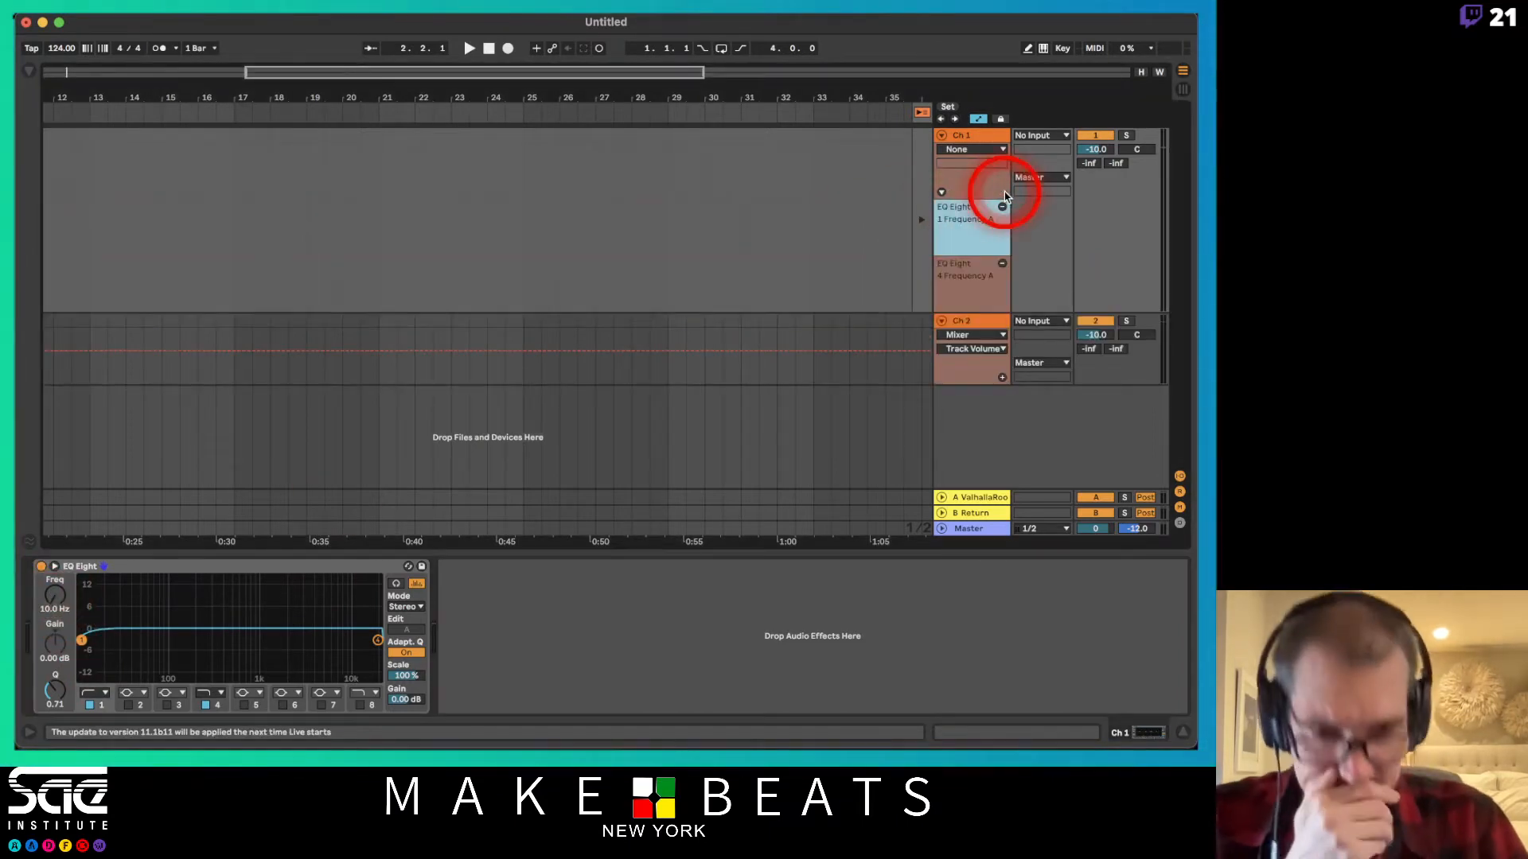
{"action": "left_click", "coordinate": [1095, 150]}
{"action": "left_click", "coordinate": [1004, 193]}
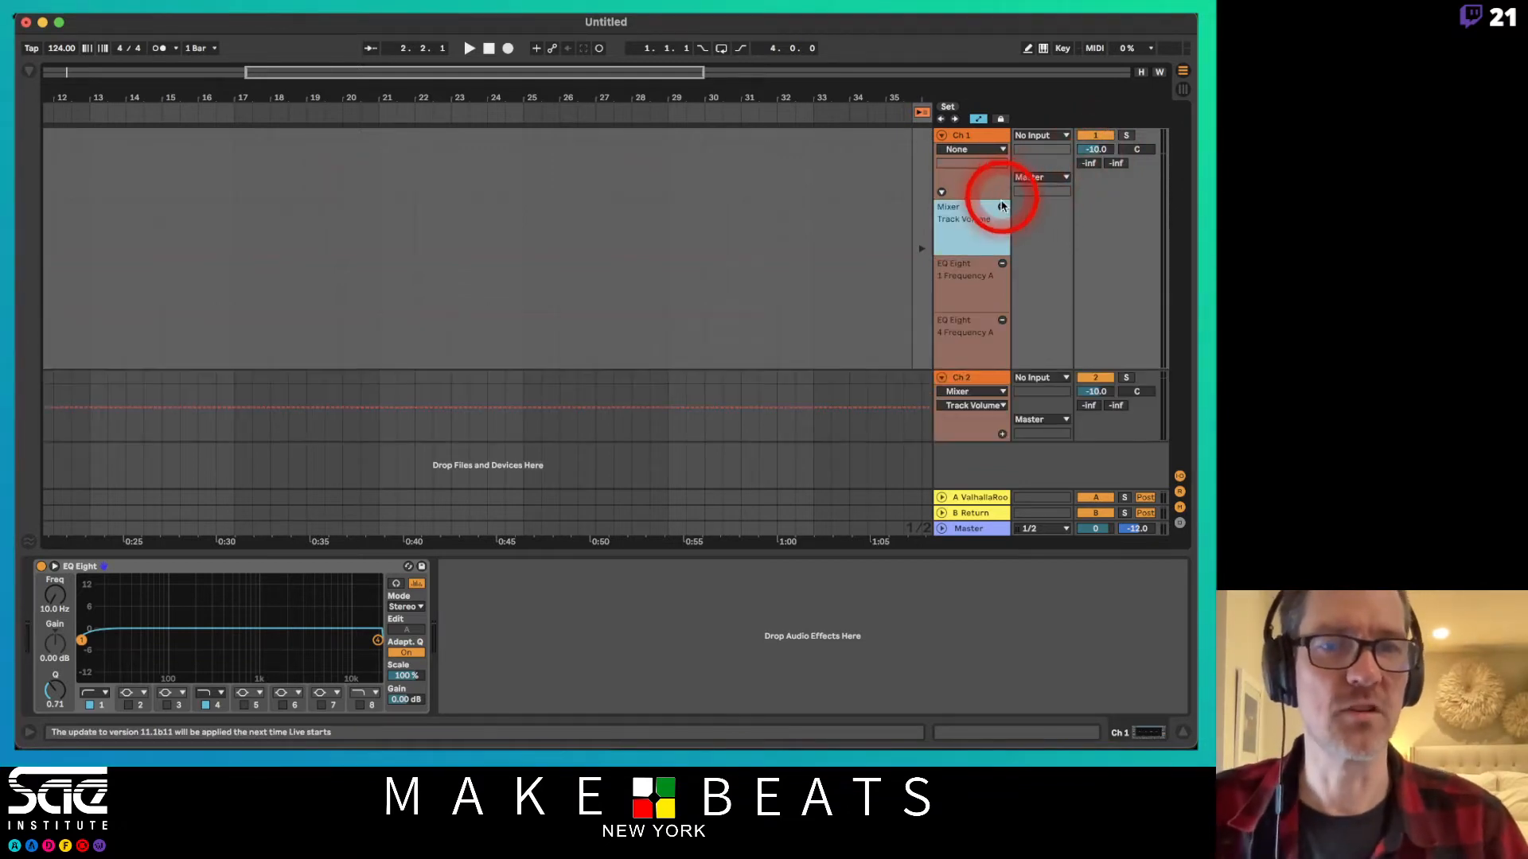
Reorder Ch 1's automation lanes from top to bottom: 4 Frequency, 1 Frequency, Track Volume.
{"action": "left_click", "coordinate": [980, 223]}
{"action": "left_click_drag", "start_coordinate": [981, 224], "coordinate": [968, 351]}
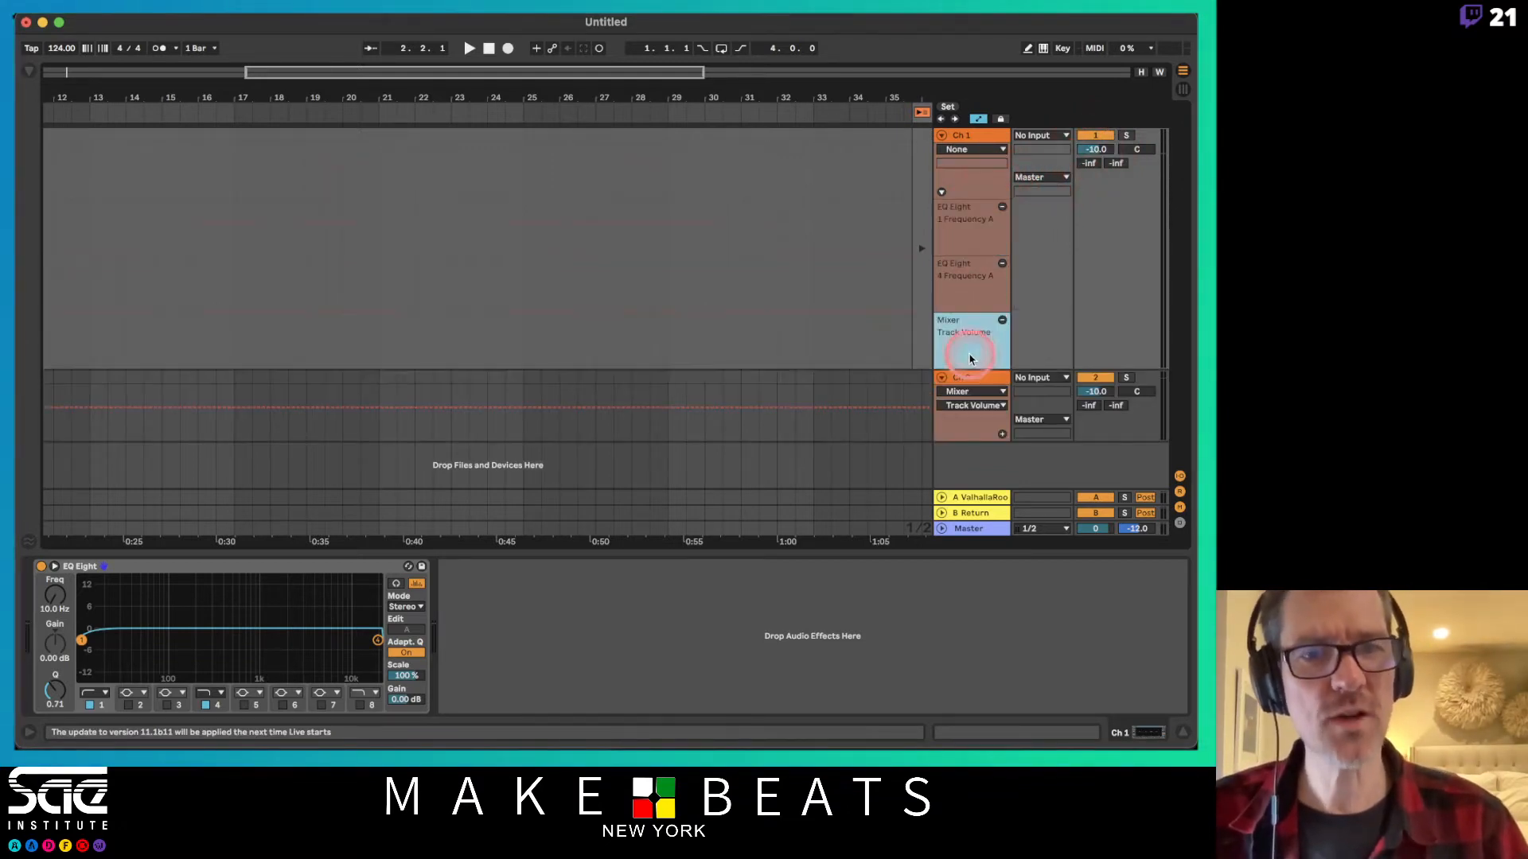
{"action": "mouse_move", "coordinate": [975, 229]}
{"action": "left_mouse_down"}
{"action": "mouse_move", "coordinate": [983, 315]}
{"action": "mouse_move", "coordinate": [958, 244]}
{"action": "mouse_move", "coordinate": [986, 205]}
{"action": "mouse_move", "coordinate": [985, 235]}
{"action": "left_mouse_up"}
{"action": "left_click_drag", "start_coordinate": [986, 290], "coordinate": [958, 262]}
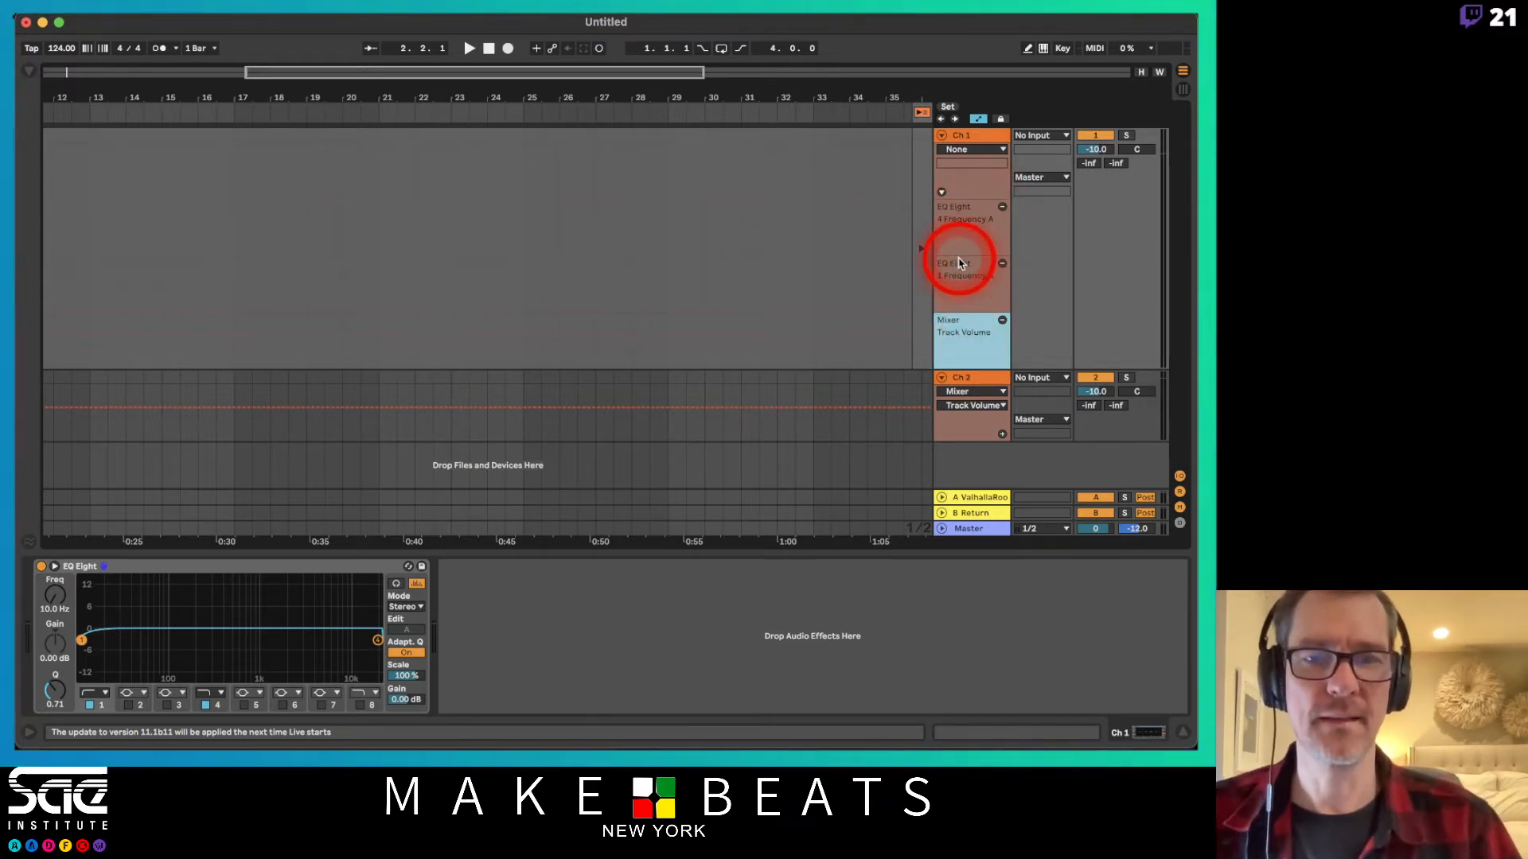
Copy Ch 1's EQ Eight onto Ch 2 and fold away Ch 1's automation lanes.
{"action": "left_click", "coordinate": [203, 573]}
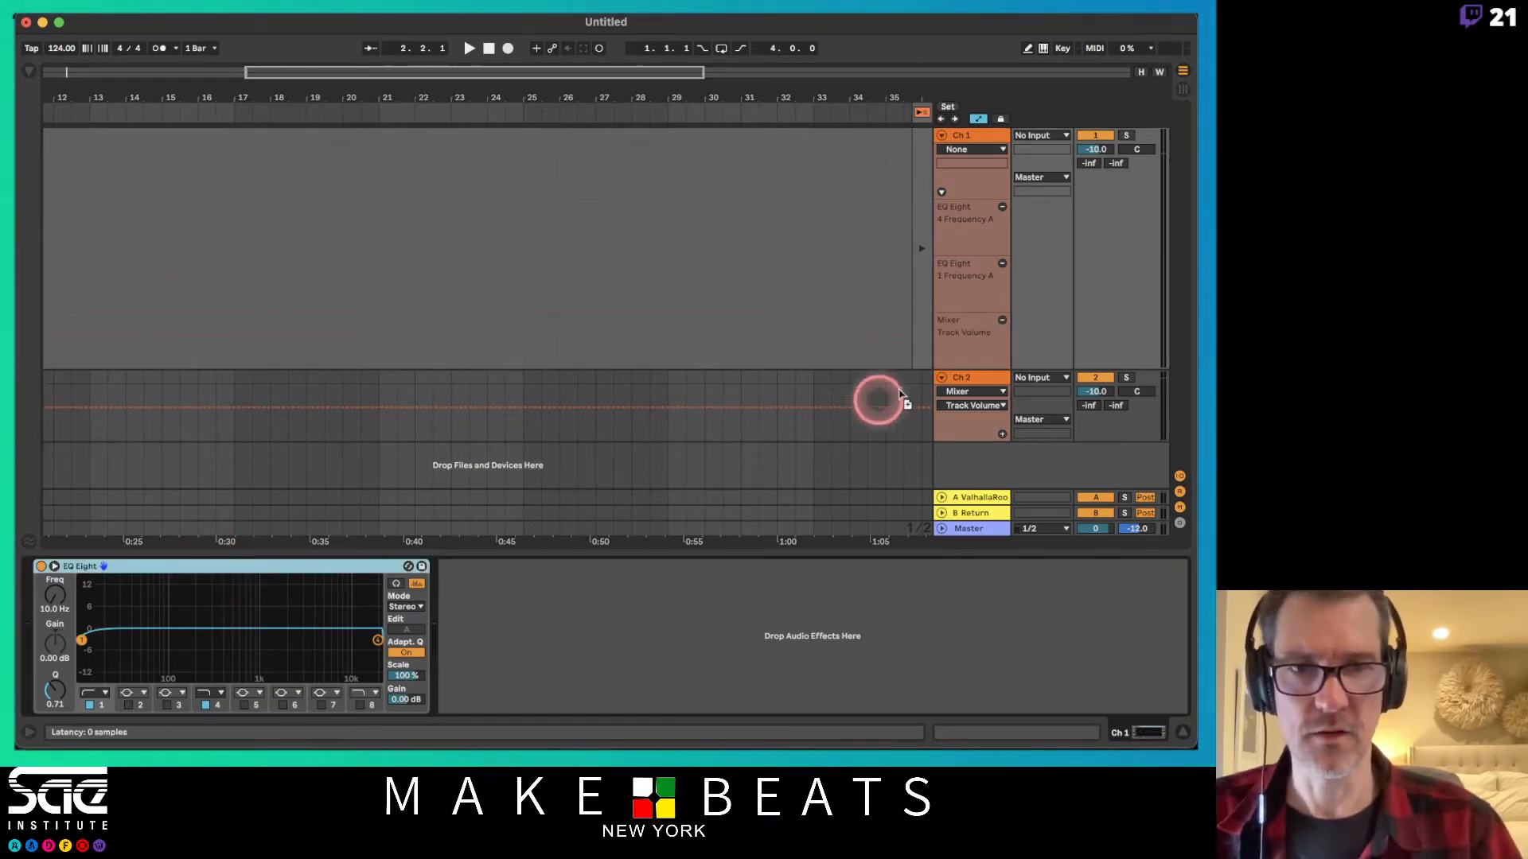
{"action": "left_click", "coordinate": [986, 385]}
{"action": "left_click", "coordinate": [999, 419]}
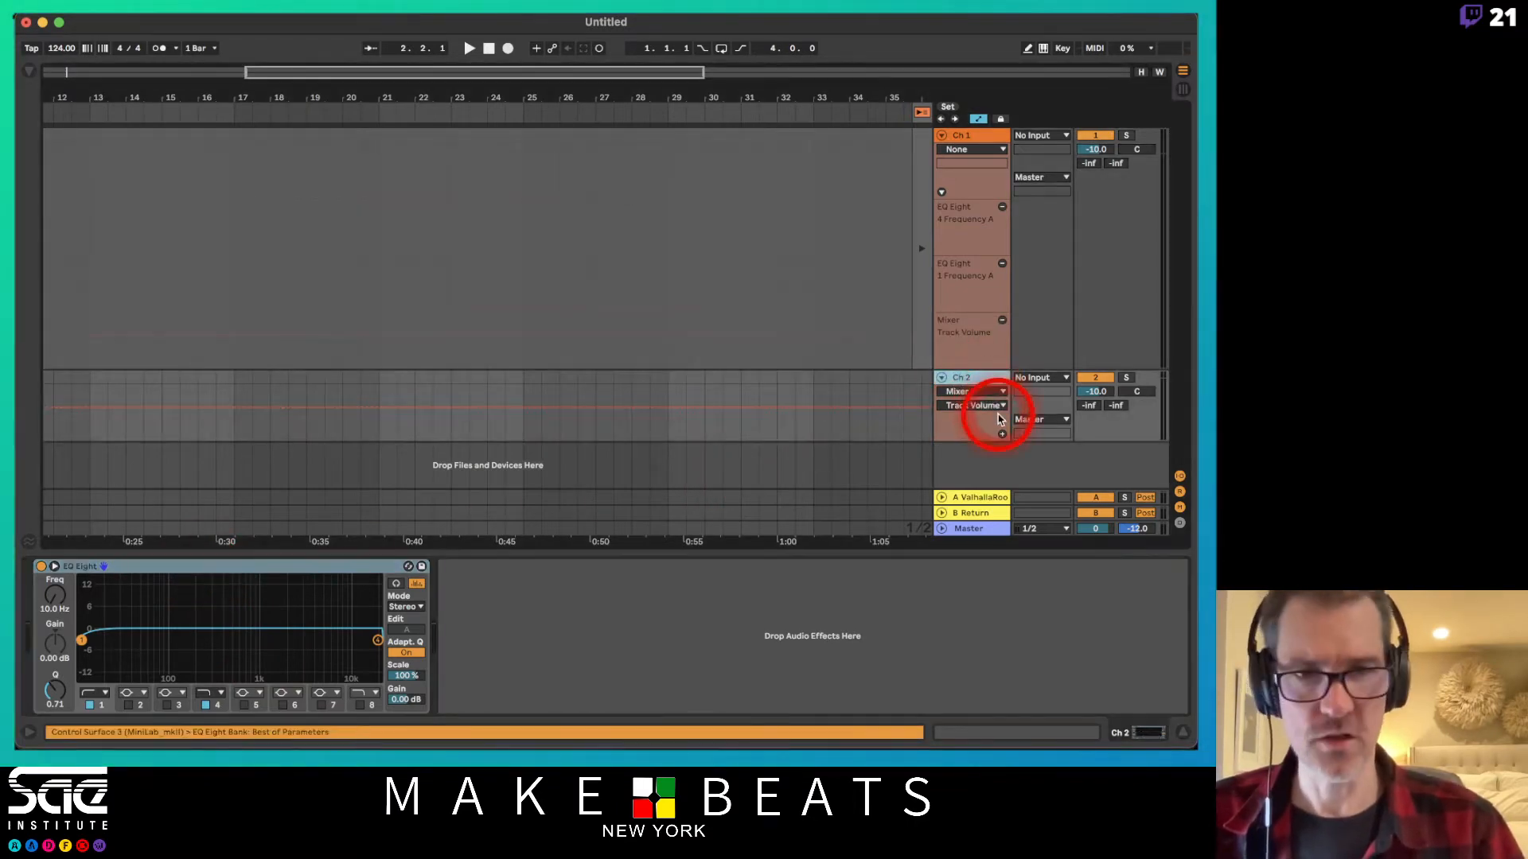
{"action": "key", "text": "a"}
{"action": "key", "text": "a"}
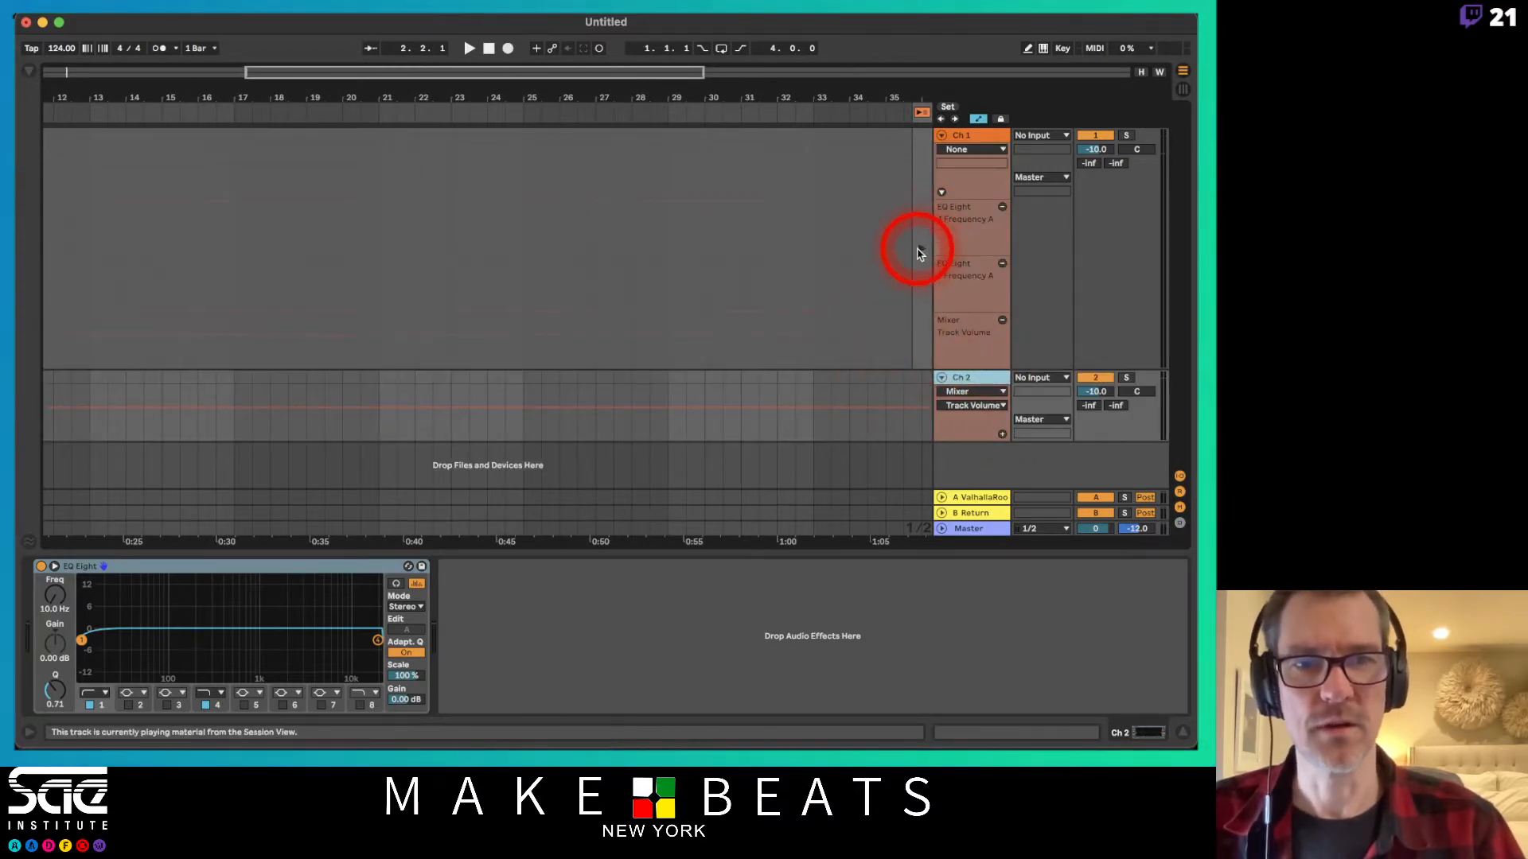
{"action": "left_click", "coordinate": [942, 194]}
{"action": "left_click", "coordinate": [942, 193]}
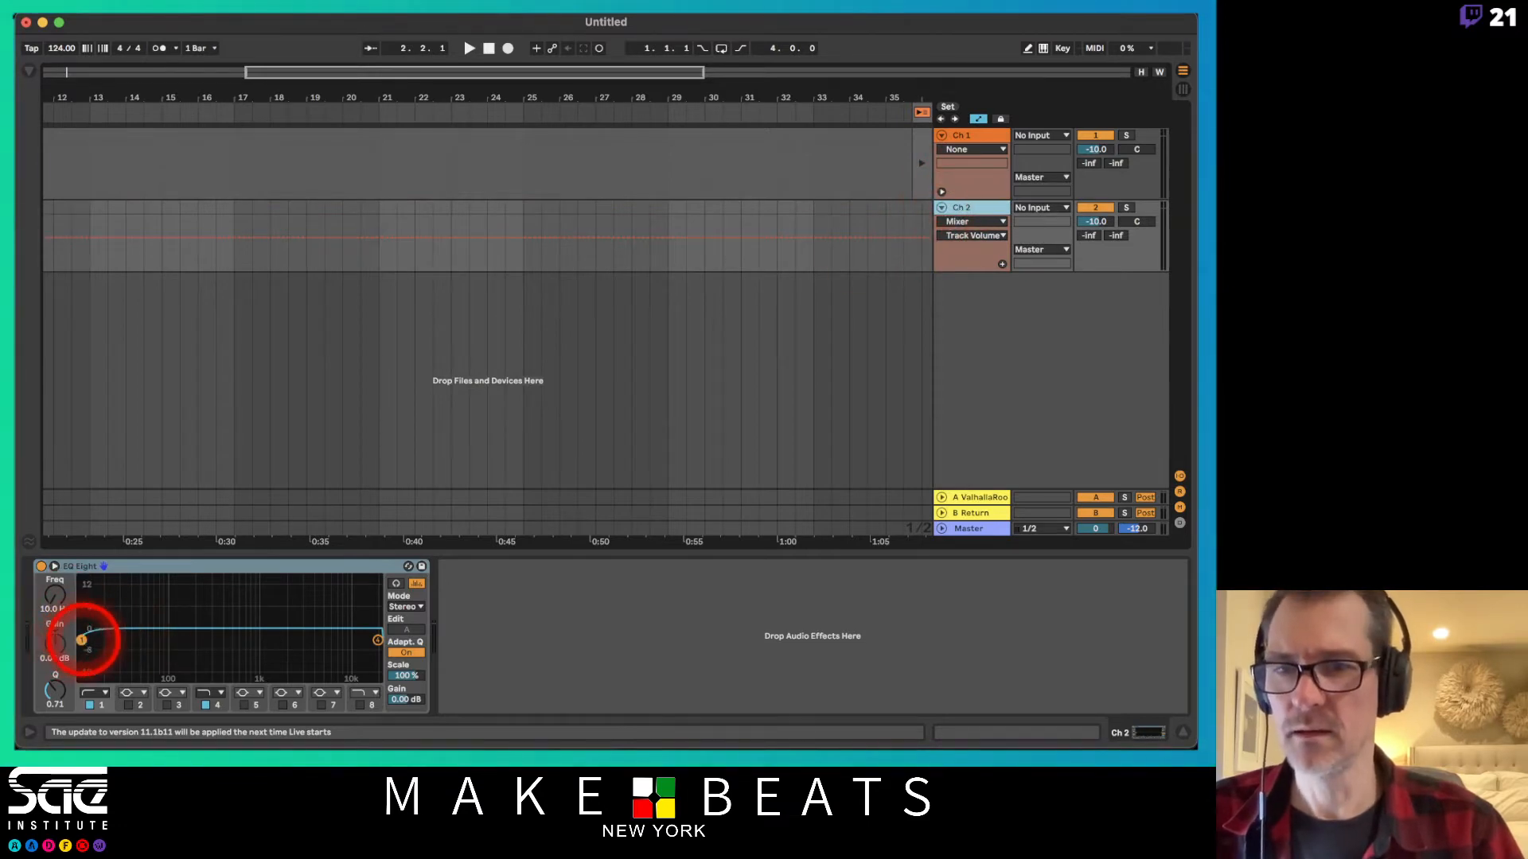
Add automation lanes on Ch 2 for Track Volume and EQ Eight's band 1 and band 4 frequencies.
{"action": "left_click", "coordinate": [82, 639]}
{"action": "left_click", "coordinate": [1101, 222]}
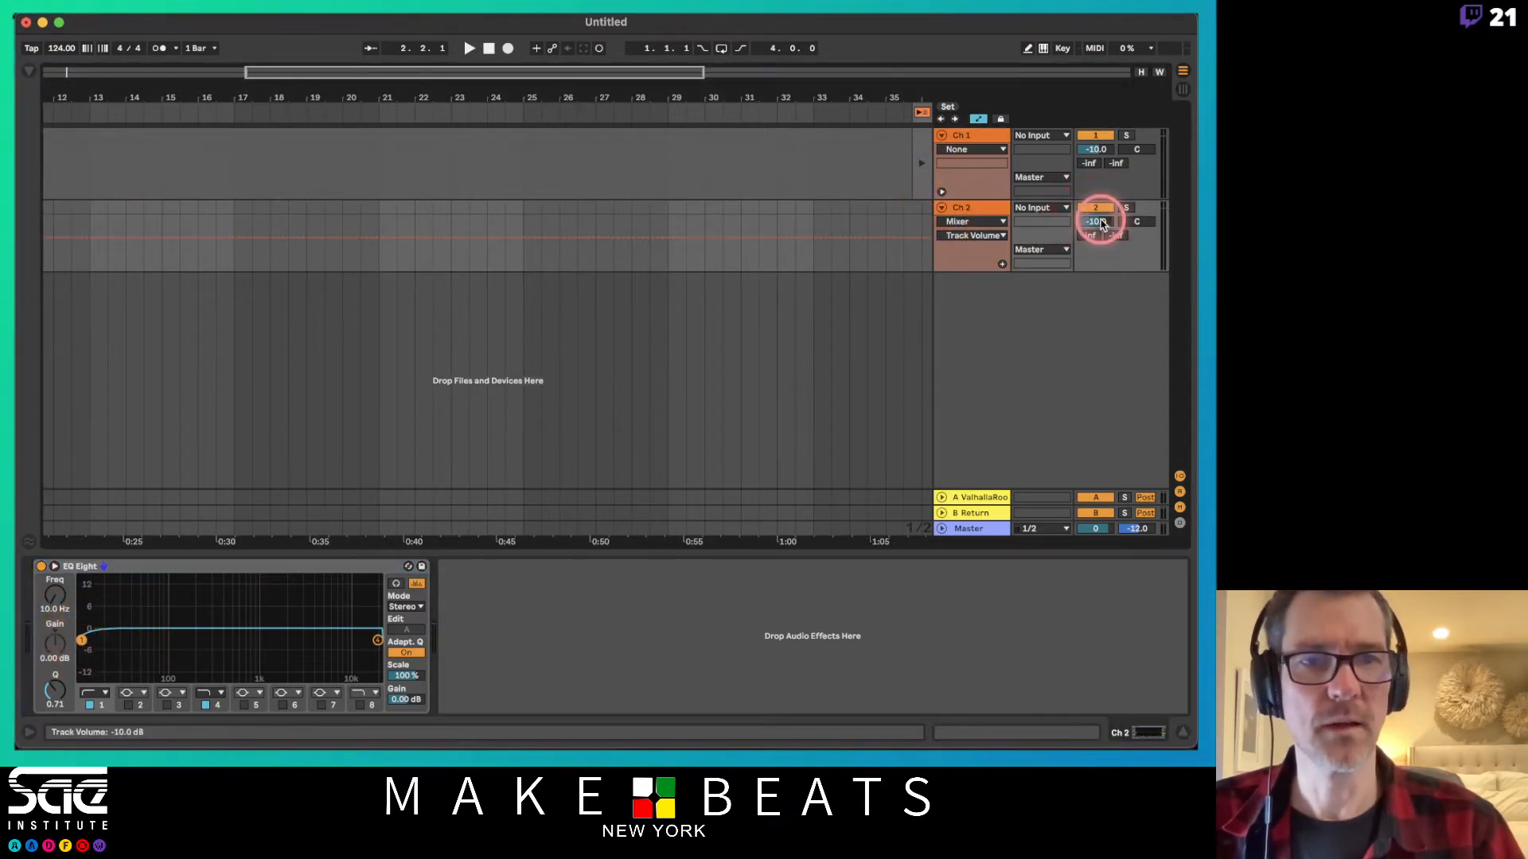
{"action": "left_click", "coordinate": [1003, 265]}
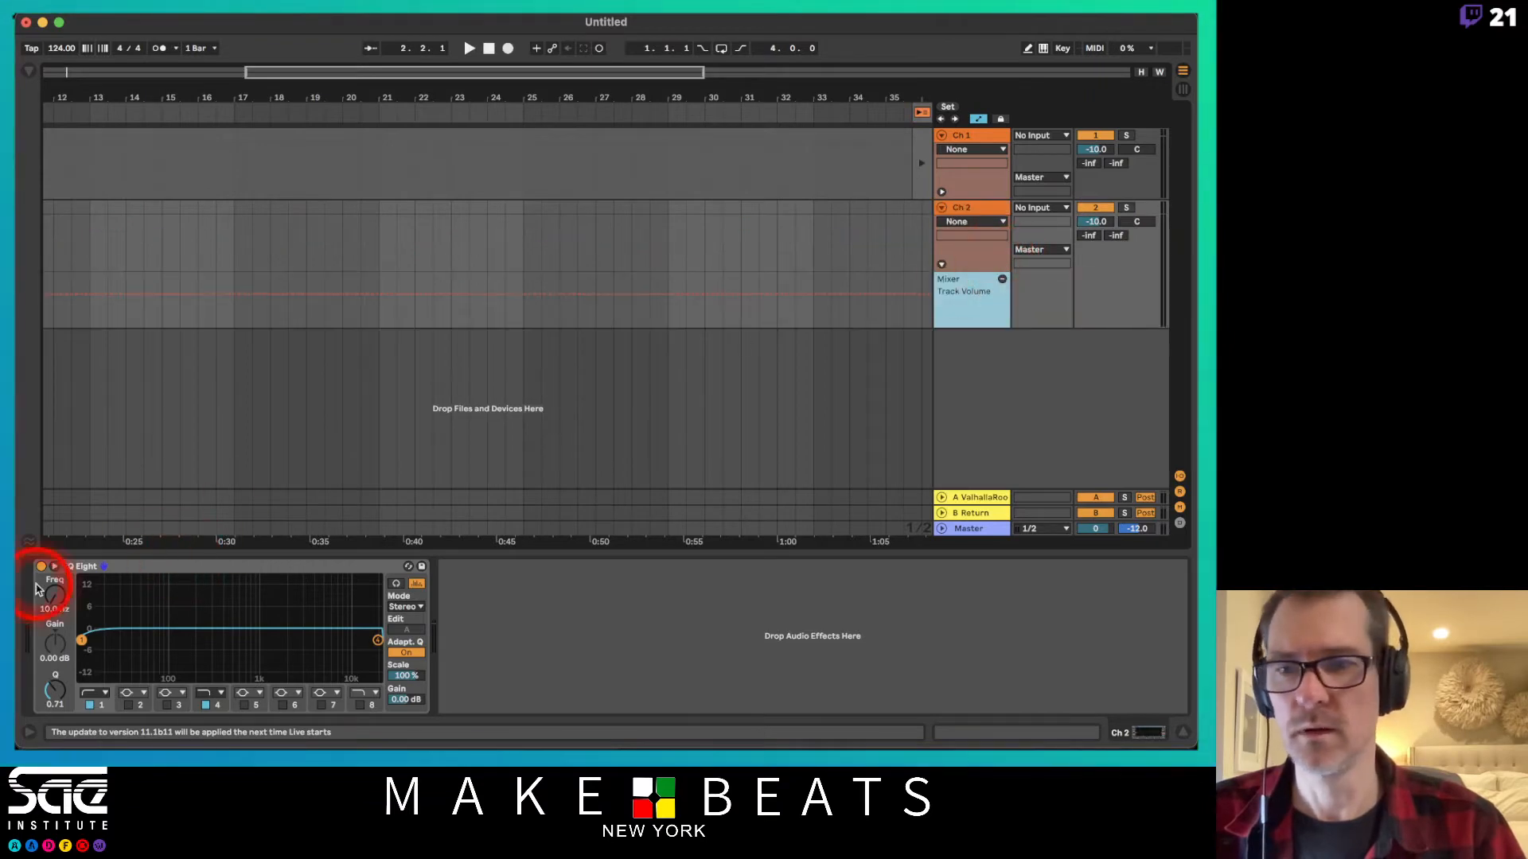
{"action": "left_click", "coordinate": [56, 593]}
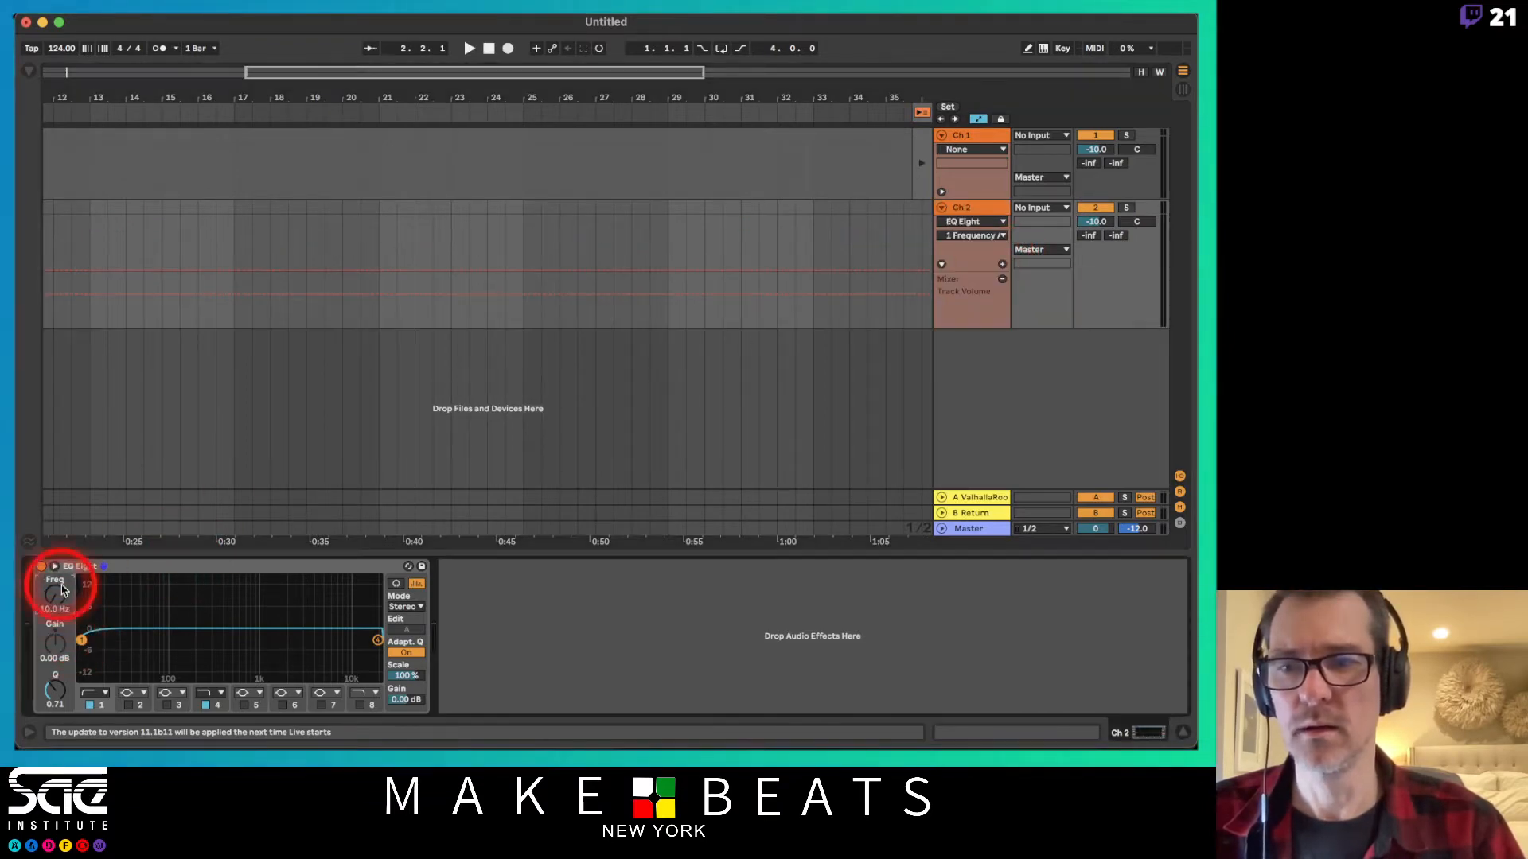
{"action": "left_click", "coordinate": [1001, 264]}
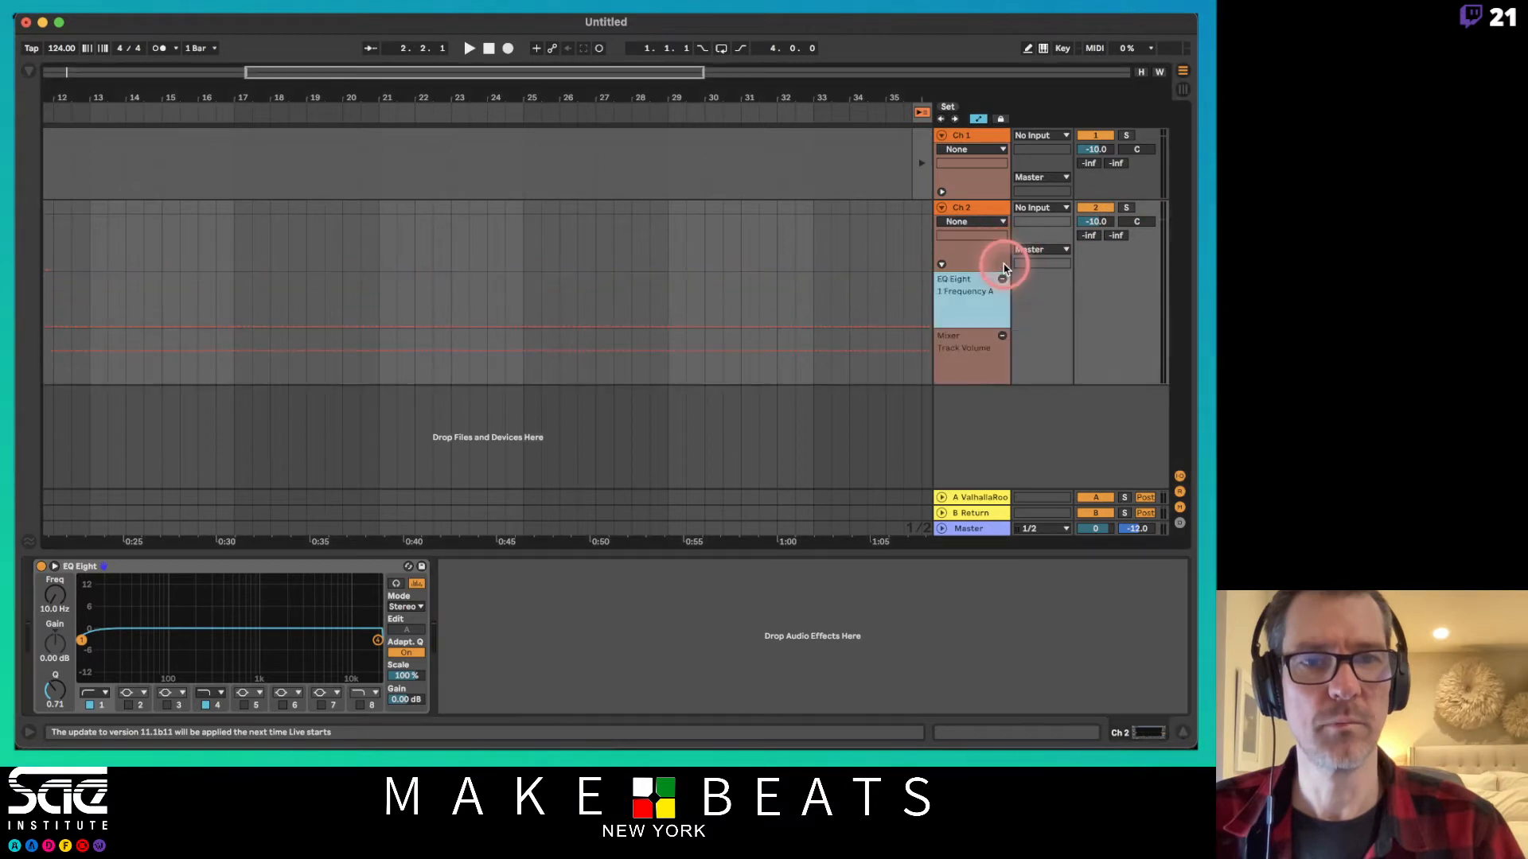
{"action": "left_click", "coordinate": [377, 640]}
{"action": "left_click", "coordinate": [53, 597]}
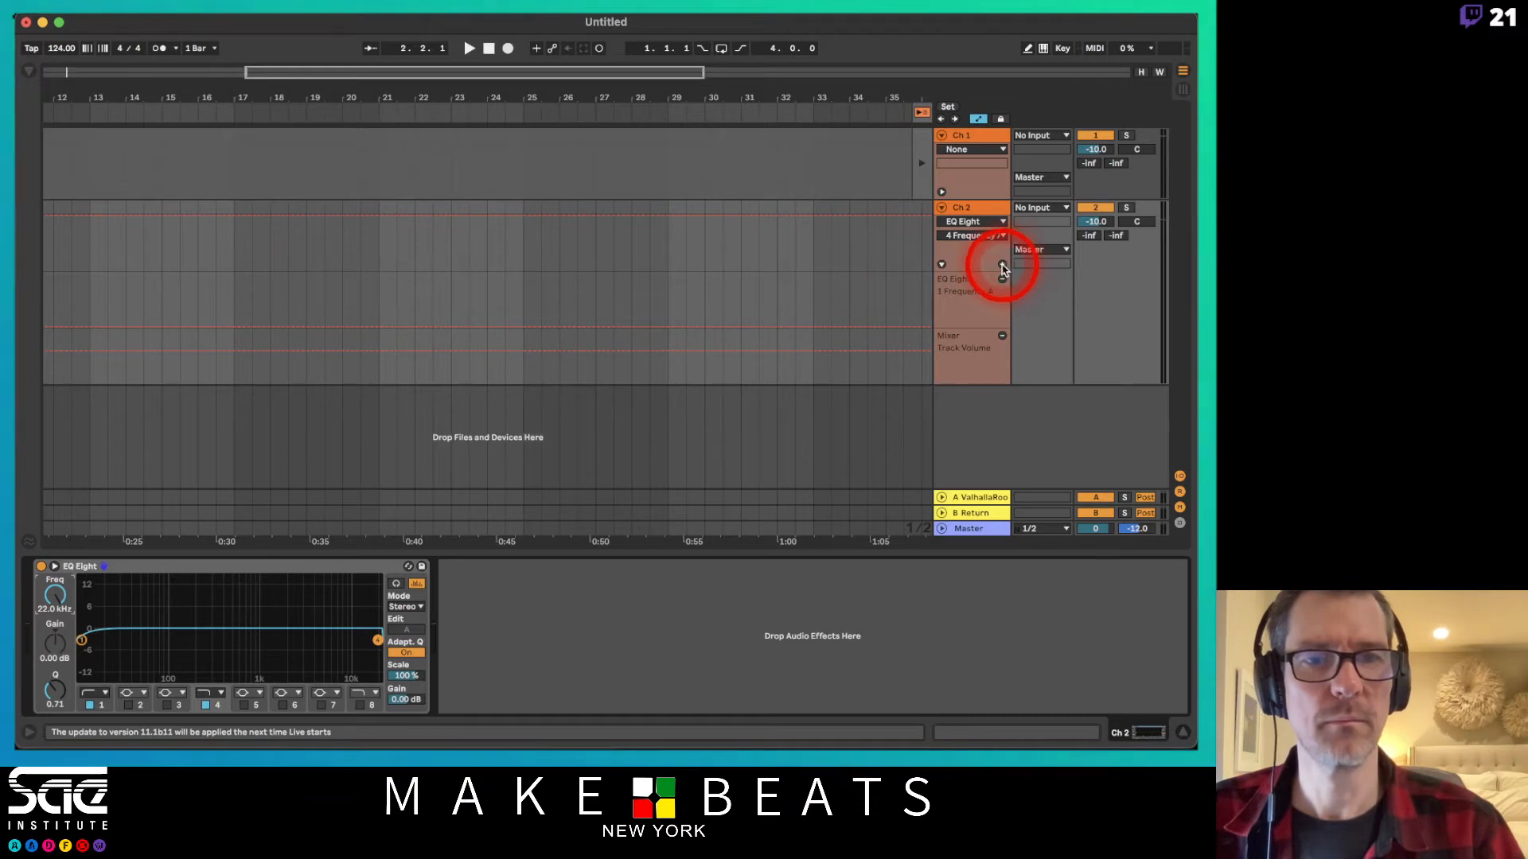
{"action": "left_click", "coordinate": [1002, 266]}
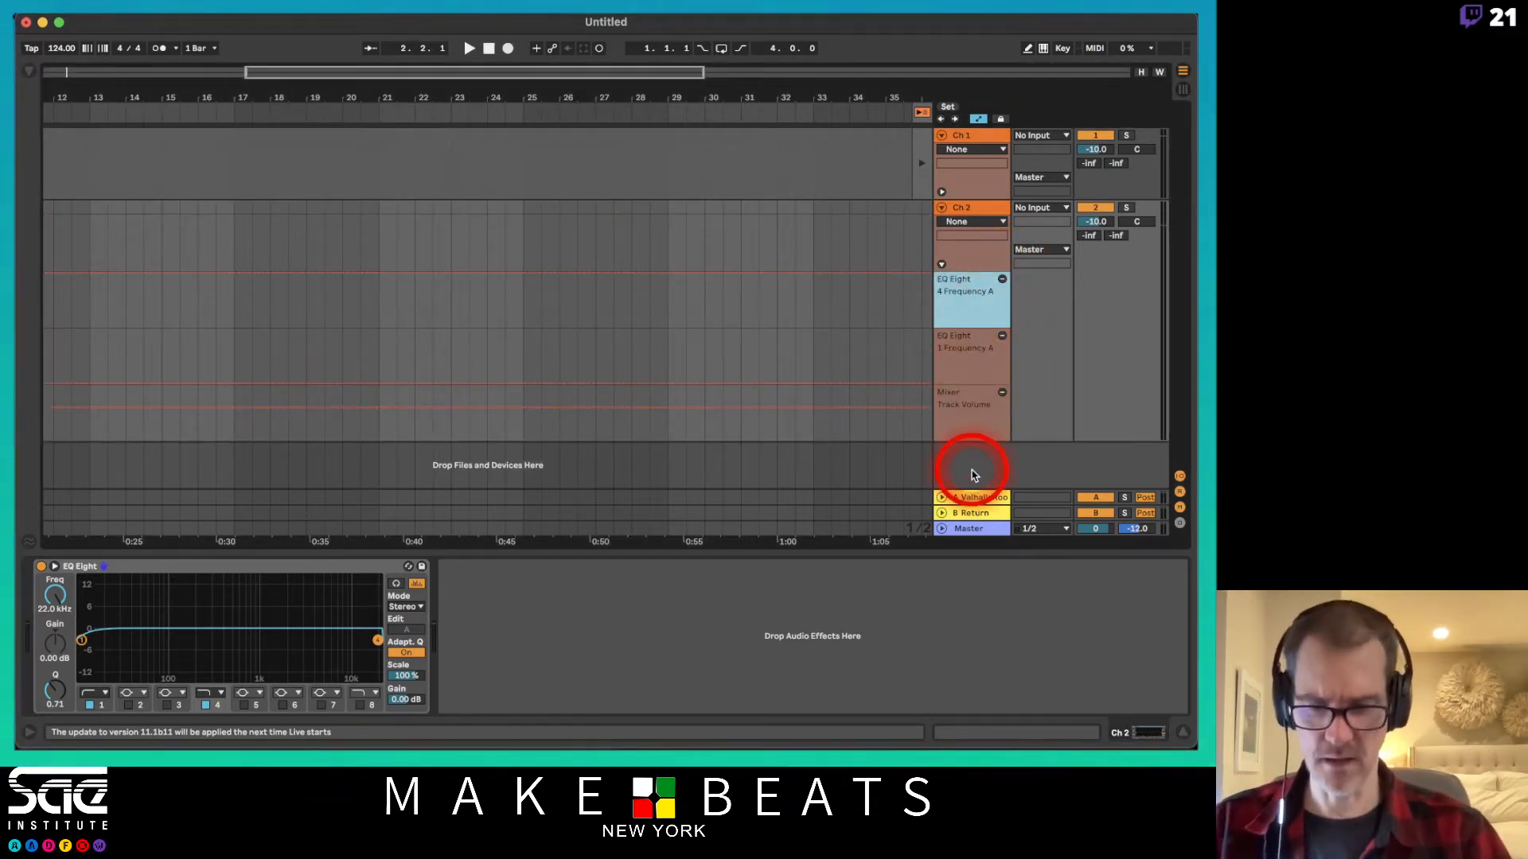
Hide the device view, unfold Ch 1's automation lanes, and resize Ch 2's three lanes together so both channels fit.
{"action": "key", "text": "alt+super+l"}
{"action": "left_click_drag", "start_coordinate": [968, 297], "coordinate": [962, 477]}
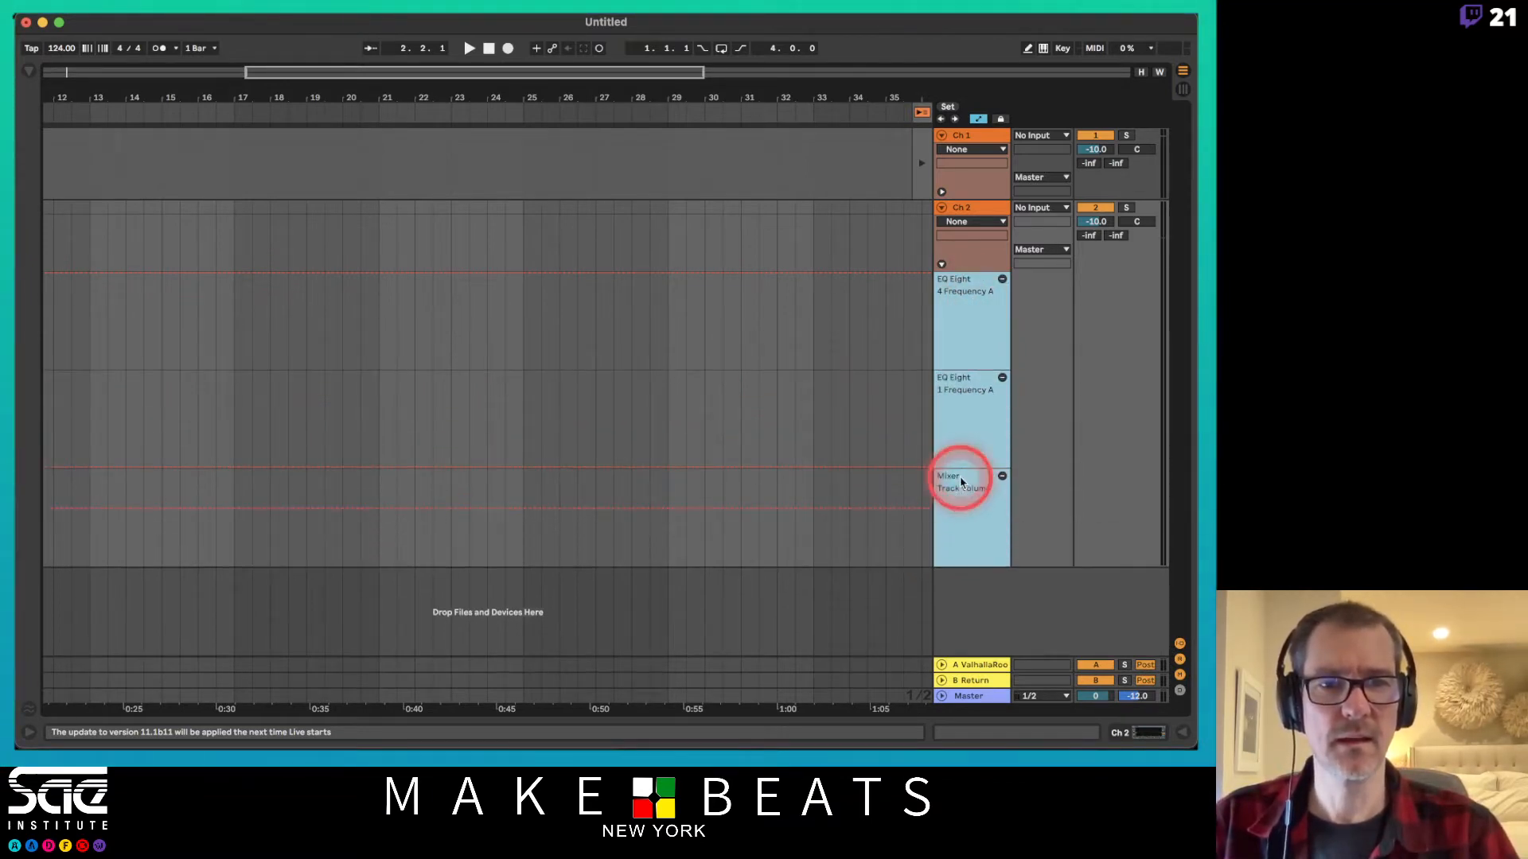
{"action": "left_click", "coordinate": [941, 193]}
{"action": "scroll", "coordinate": [982, 474], "scroll_direction": "down", "scroll_amount": 2}
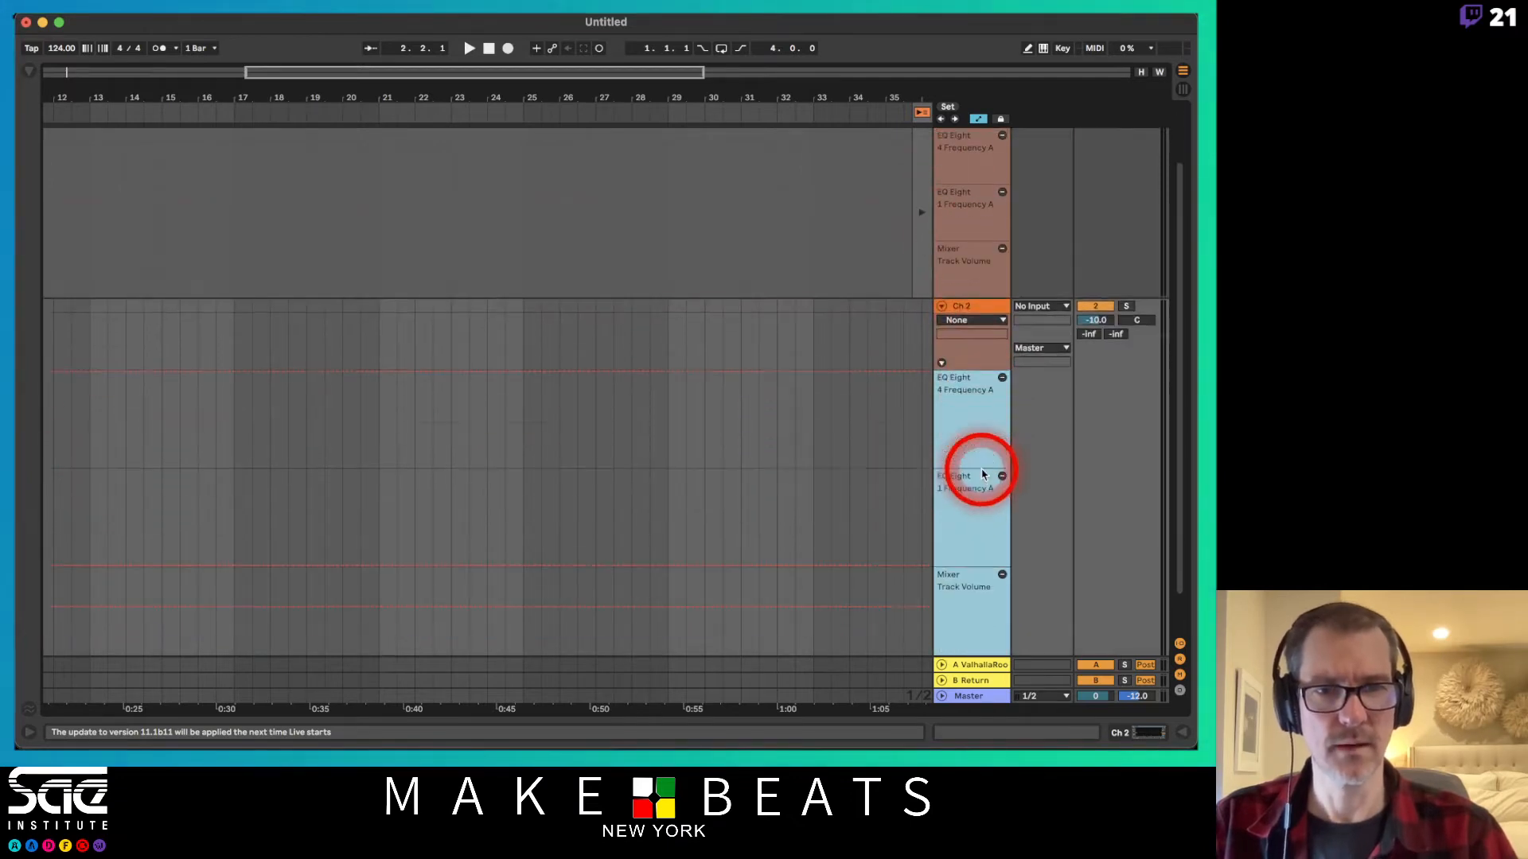
{"action": "mouse_move", "coordinate": [982, 475]}
{"action": "left_mouse_down"}
{"action": "mouse_move", "coordinate": [979, 580]}
{"action": "mouse_move", "coordinate": [966, 490]}
{"action": "left_mouse_up"}
{"action": "scroll", "coordinate": [966, 490], "scroll_direction": "up", "scroll_amount": 3}
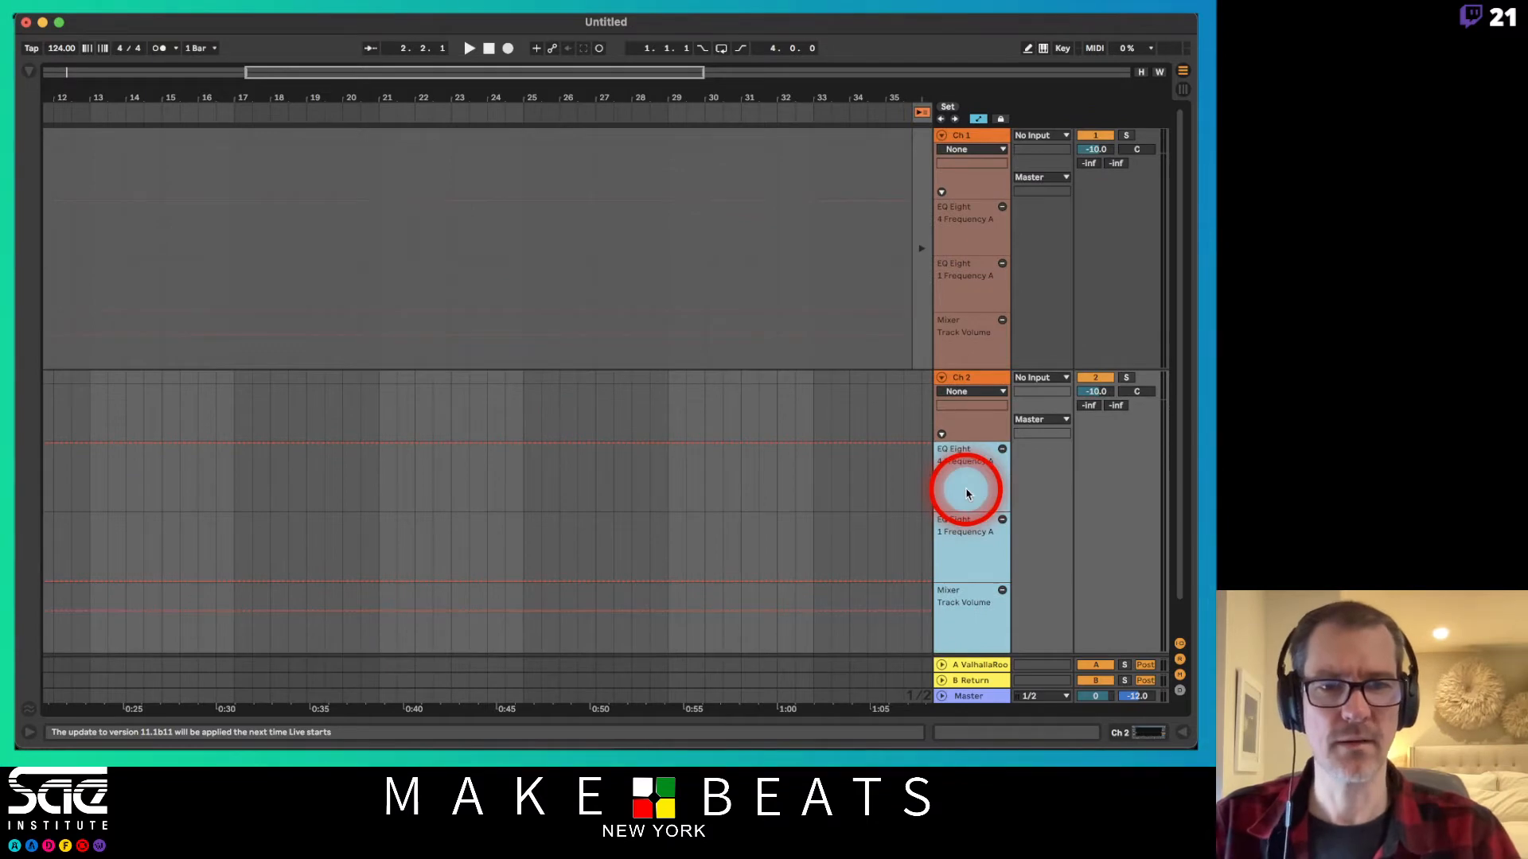
{"action": "left_click", "coordinate": [972, 343]}
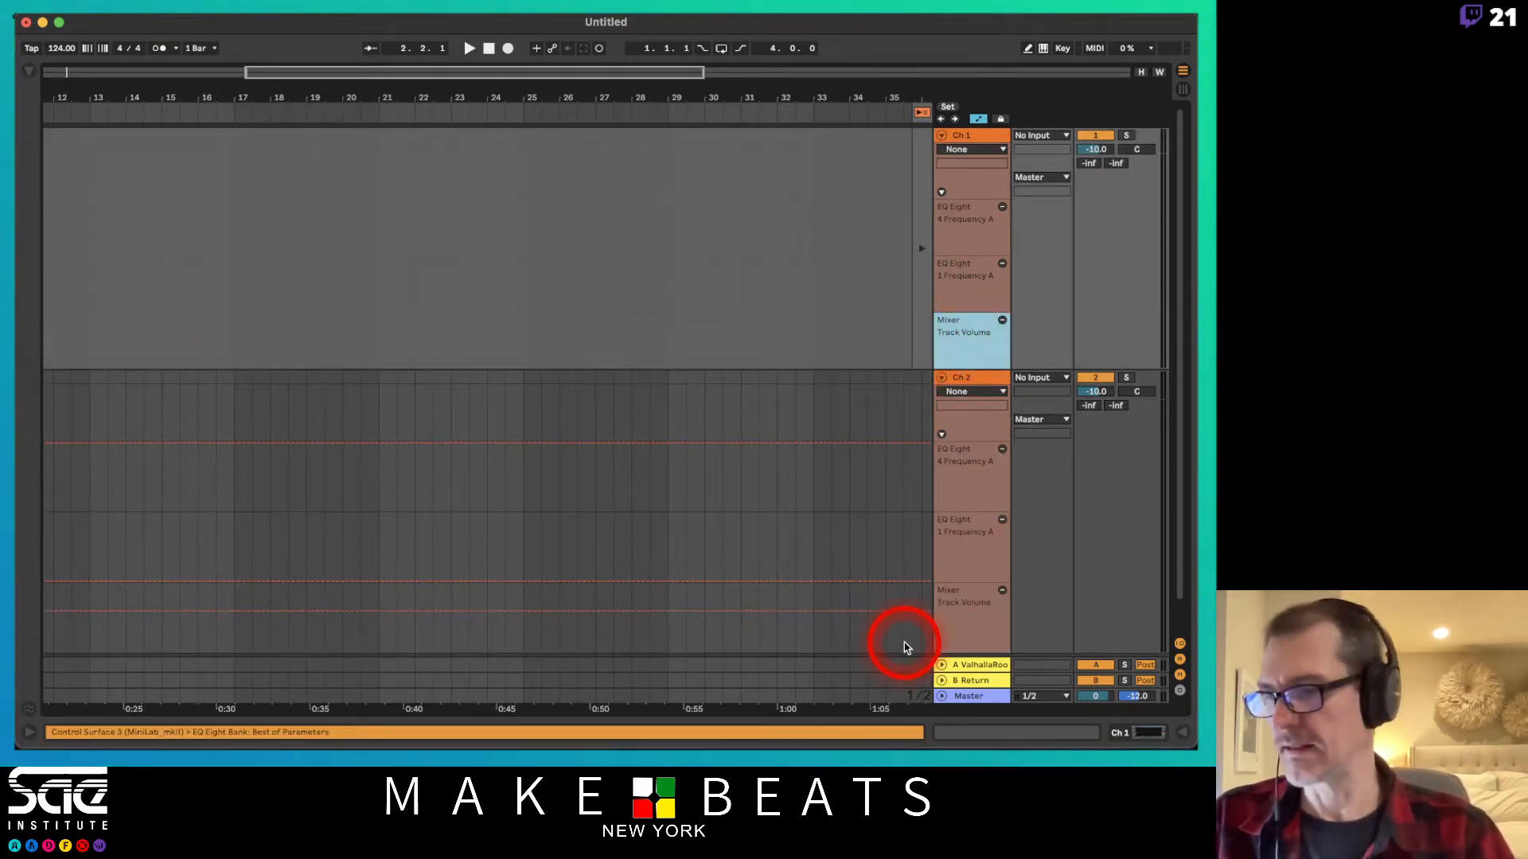
Return to Session View and launch the Brooklyn Boy clip on Ch 1.
{"action": "key", "text": "Tab"}
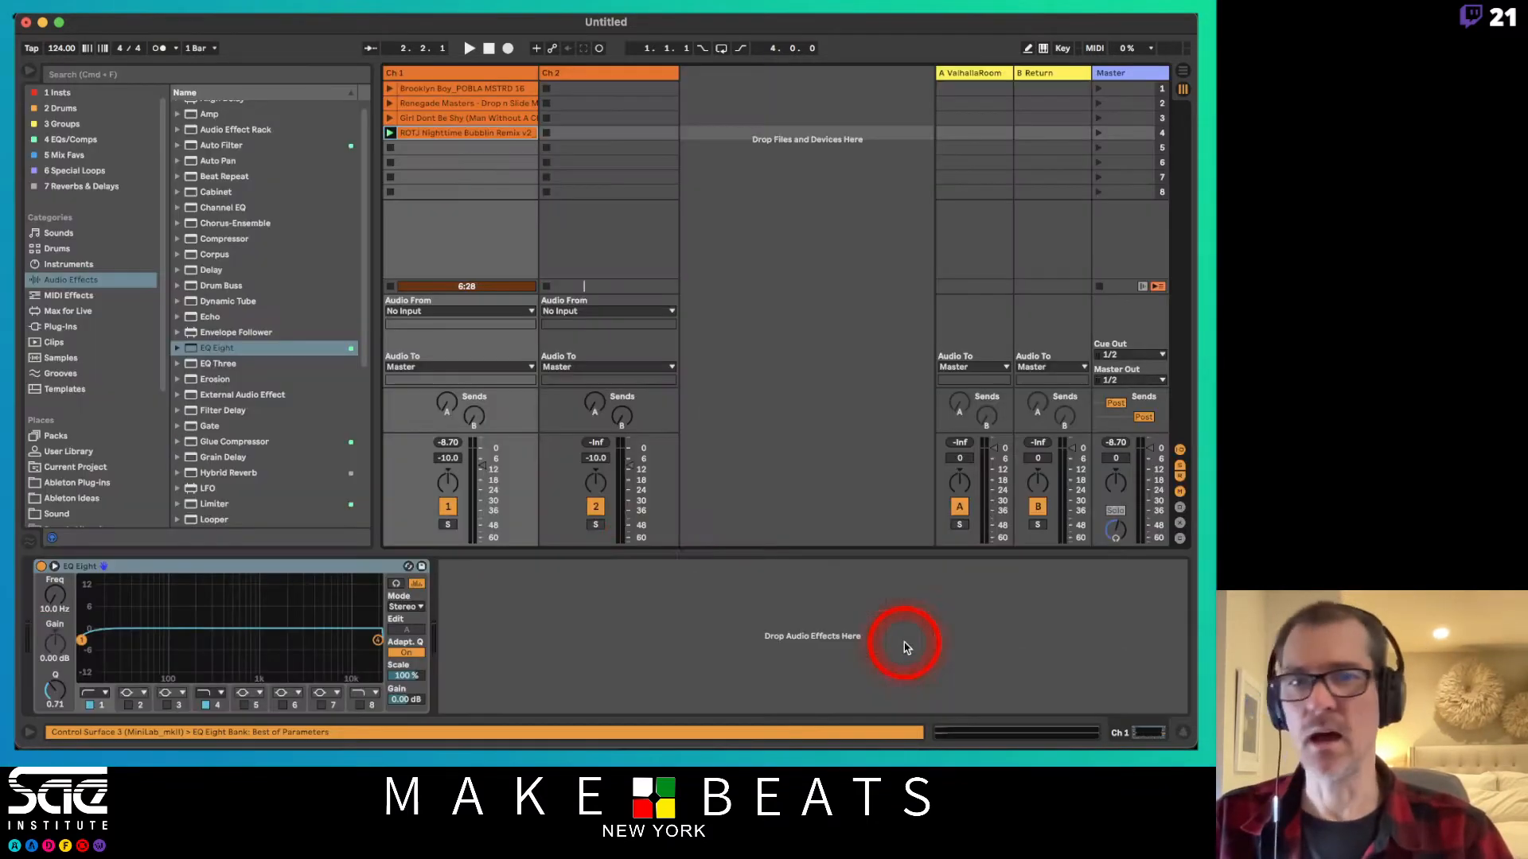
{"action": "left_click", "coordinate": [434, 90]}
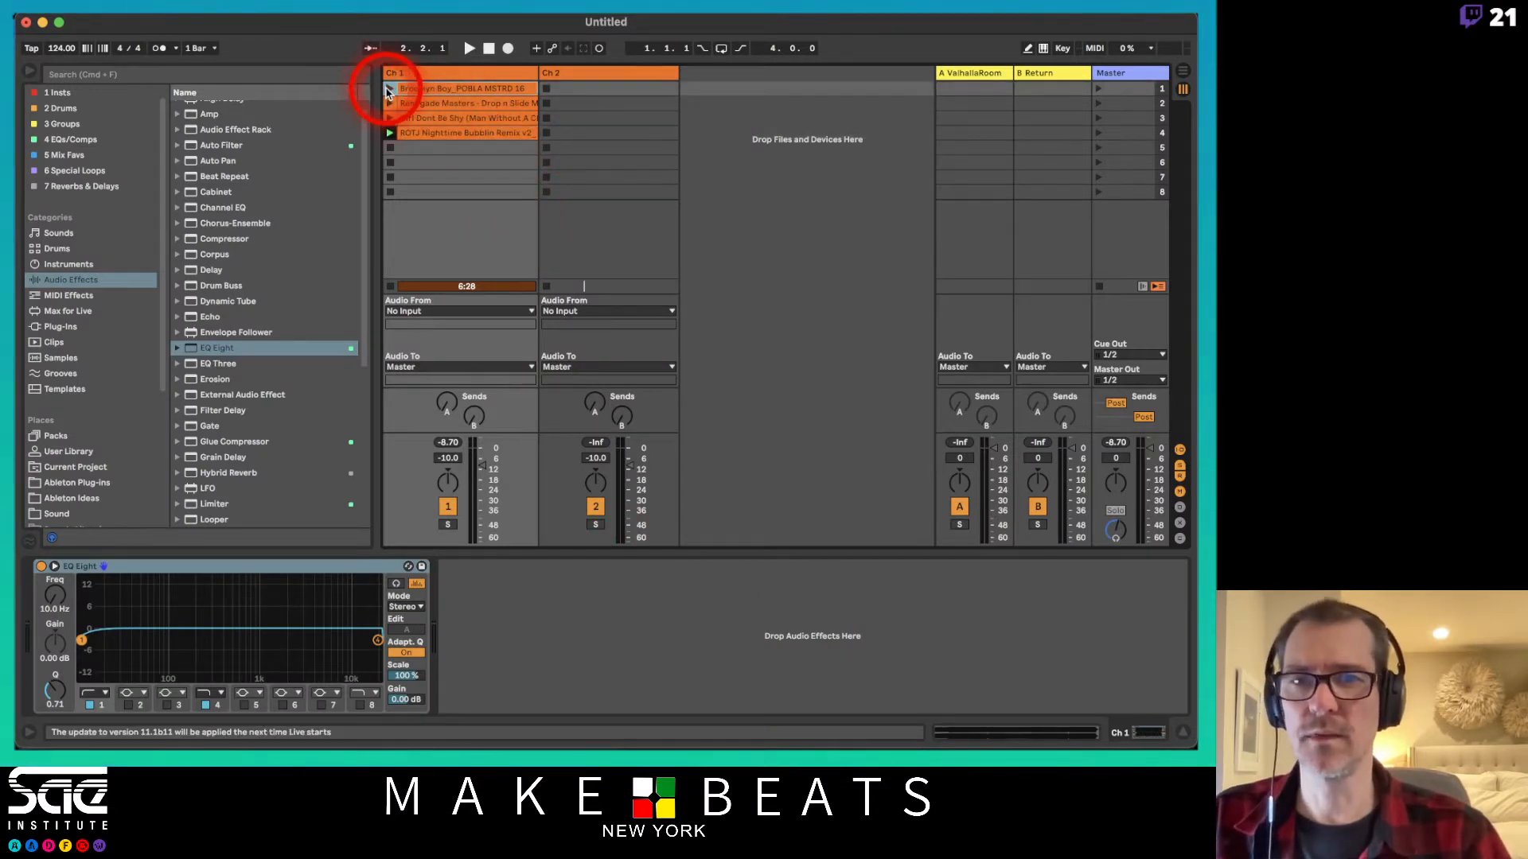
{"action": "left_click", "coordinate": [388, 90]}
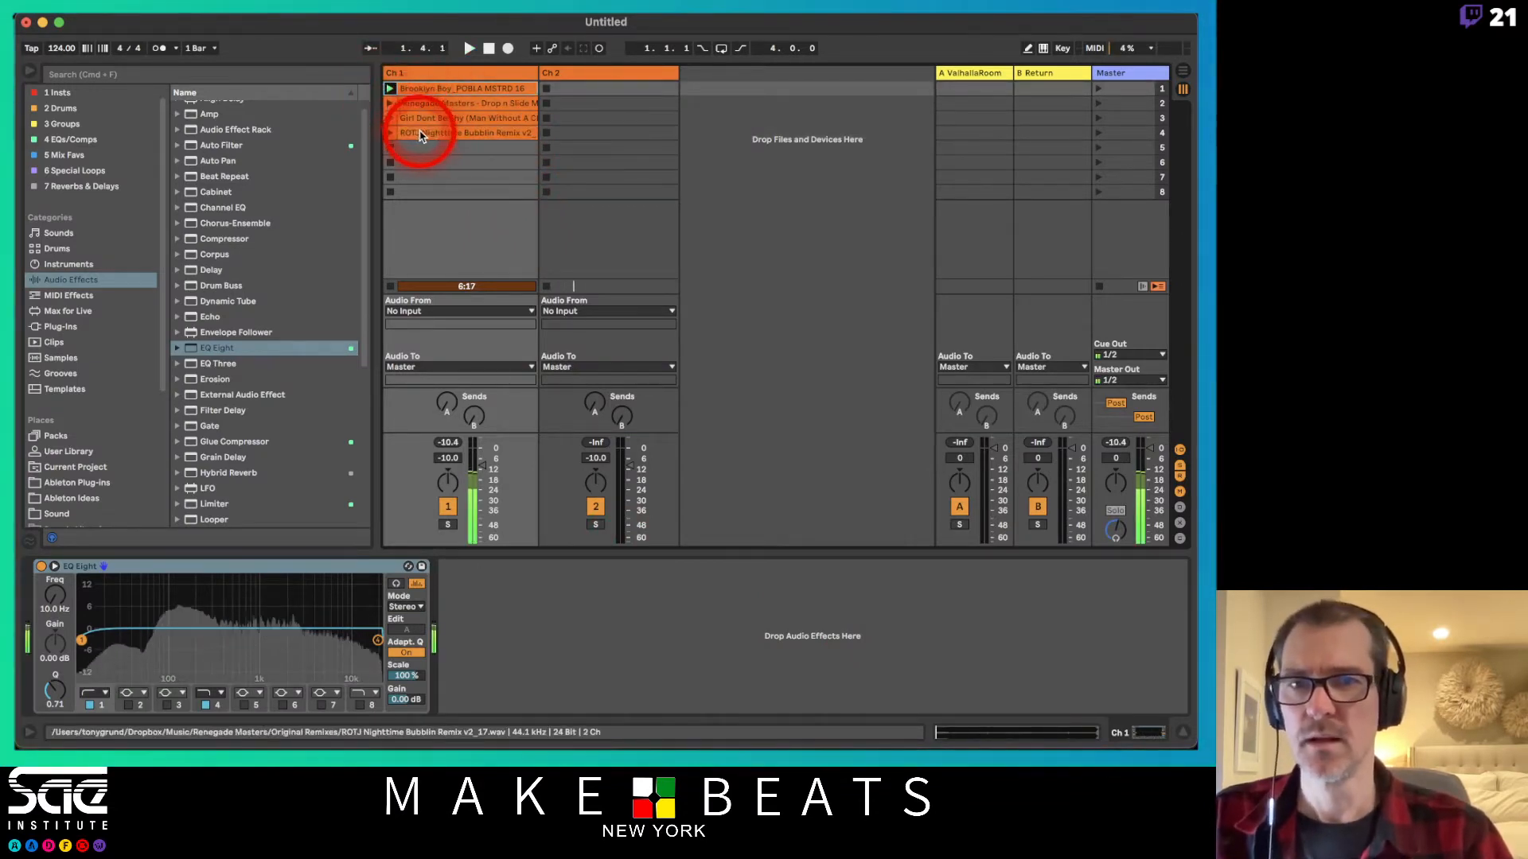
Move Ch 1's Renegade Masters and Girl Dont Be Shy clips to slots 6 and 7, and the ROTJ Nighttime Bubblin clip to slot 2.
{"action": "left_click", "coordinate": [482, 119]}
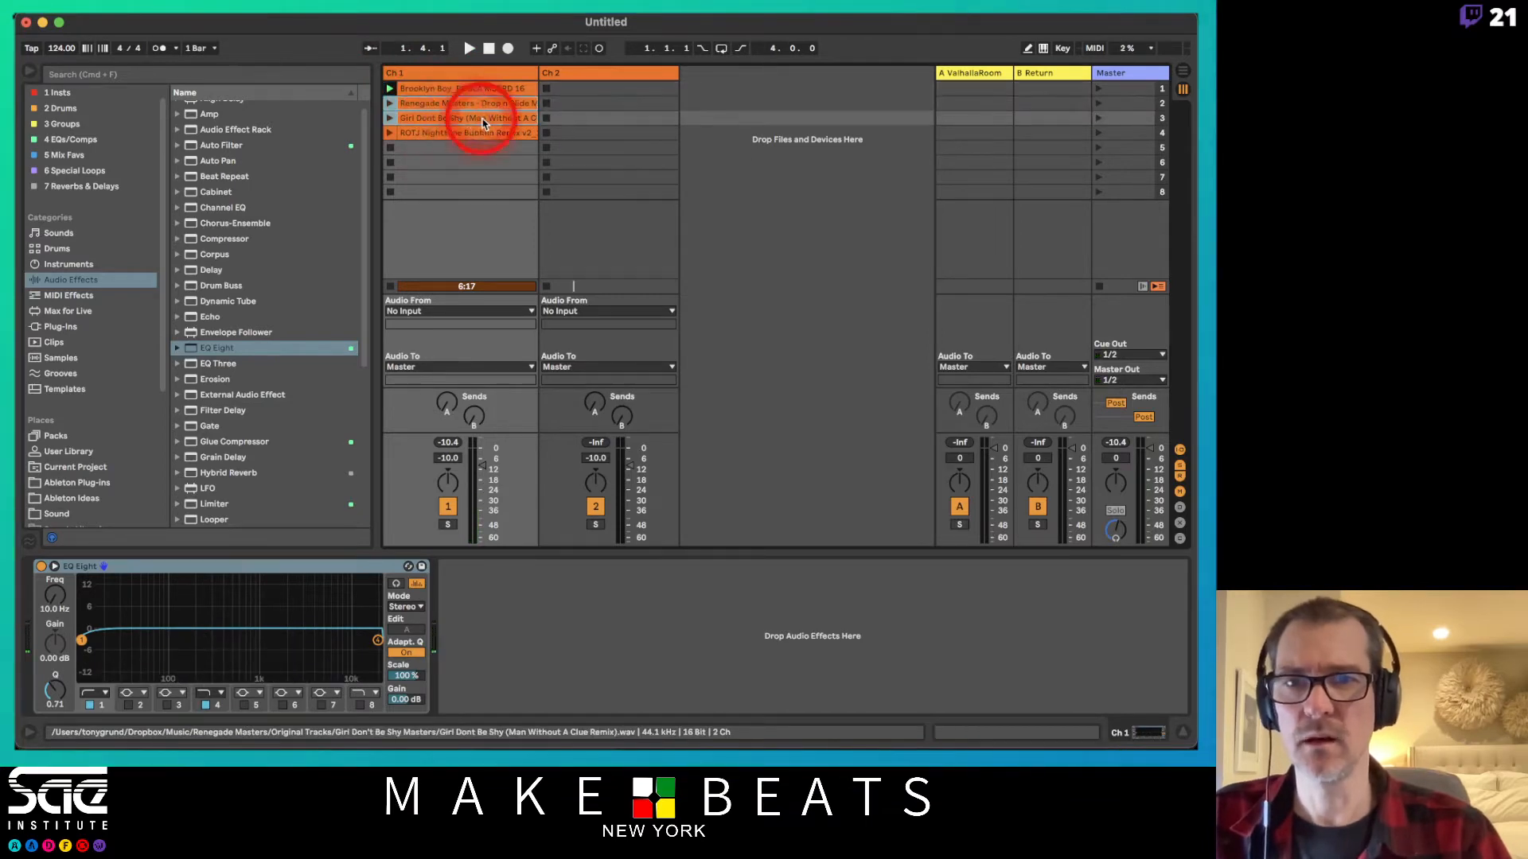
{"action": "left_click_drag", "start_coordinate": [481, 120], "coordinate": [471, 172]}
{"action": "left_click", "coordinate": [471, 132]}
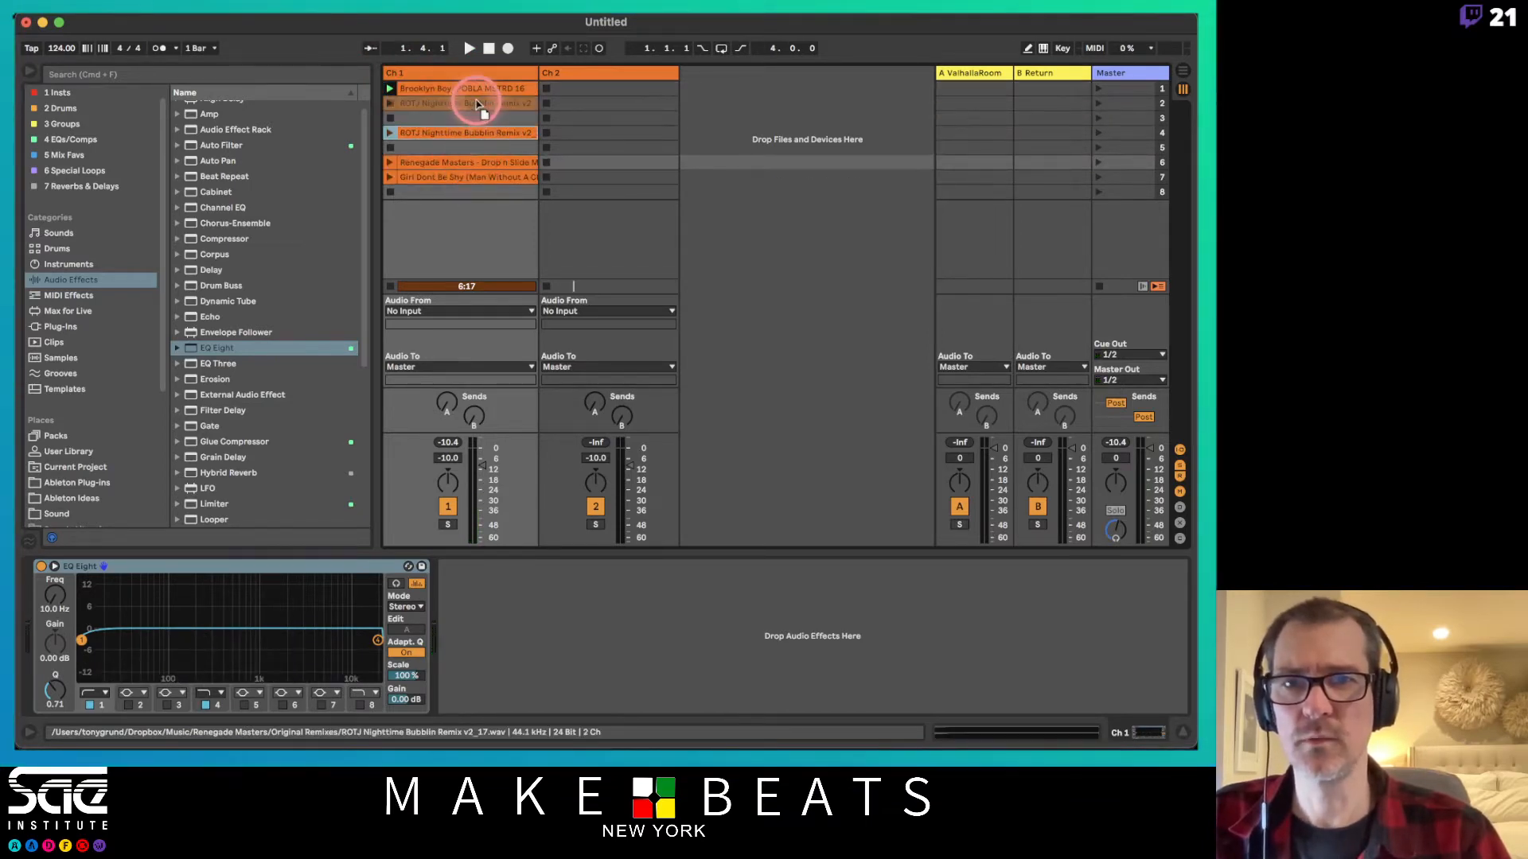
{"action": "left_click_drag", "start_coordinate": [476, 104], "coordinate": [512, 103]}
{"action": "left_click", "coordinate": [578, 101]}
{"action": "left_click", "coordinate": [496, 148]}
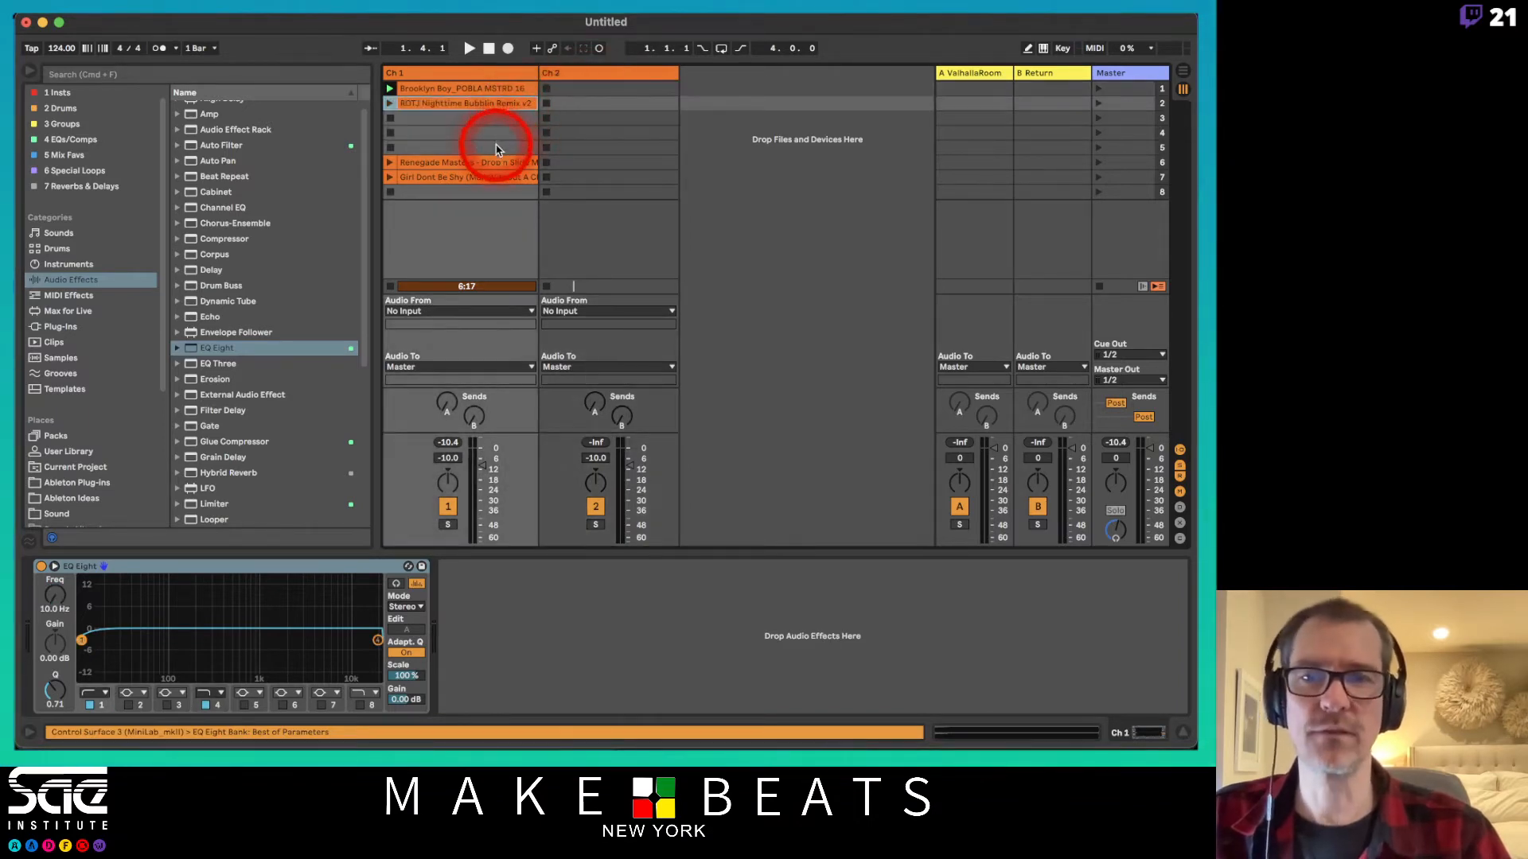
Arrange Girl Dont Be Shy in Ch 1's slot 3 and Renegade Masters in slot 4, and play Brooklyn Boy from around bar 63.
{"action": "mouse_move", "coordinate": [495, 162]}
{"action": "left_mouse_down"}
{"action": "mouse_move", "coordinate": [494, 119]}
{"action": "mouse_move", "coordinate": [498, 164]}
{"action": "mouse_move", "coordinate": [511, 163]}
{"action": "mouse_move", "coordinate": [506, 119]}
{"action": "mouse_move", "coordinate": [502, 132]}
{"action": "left_mouse_up"}
{"action": "left_click", "coordinate": [430, 90]}
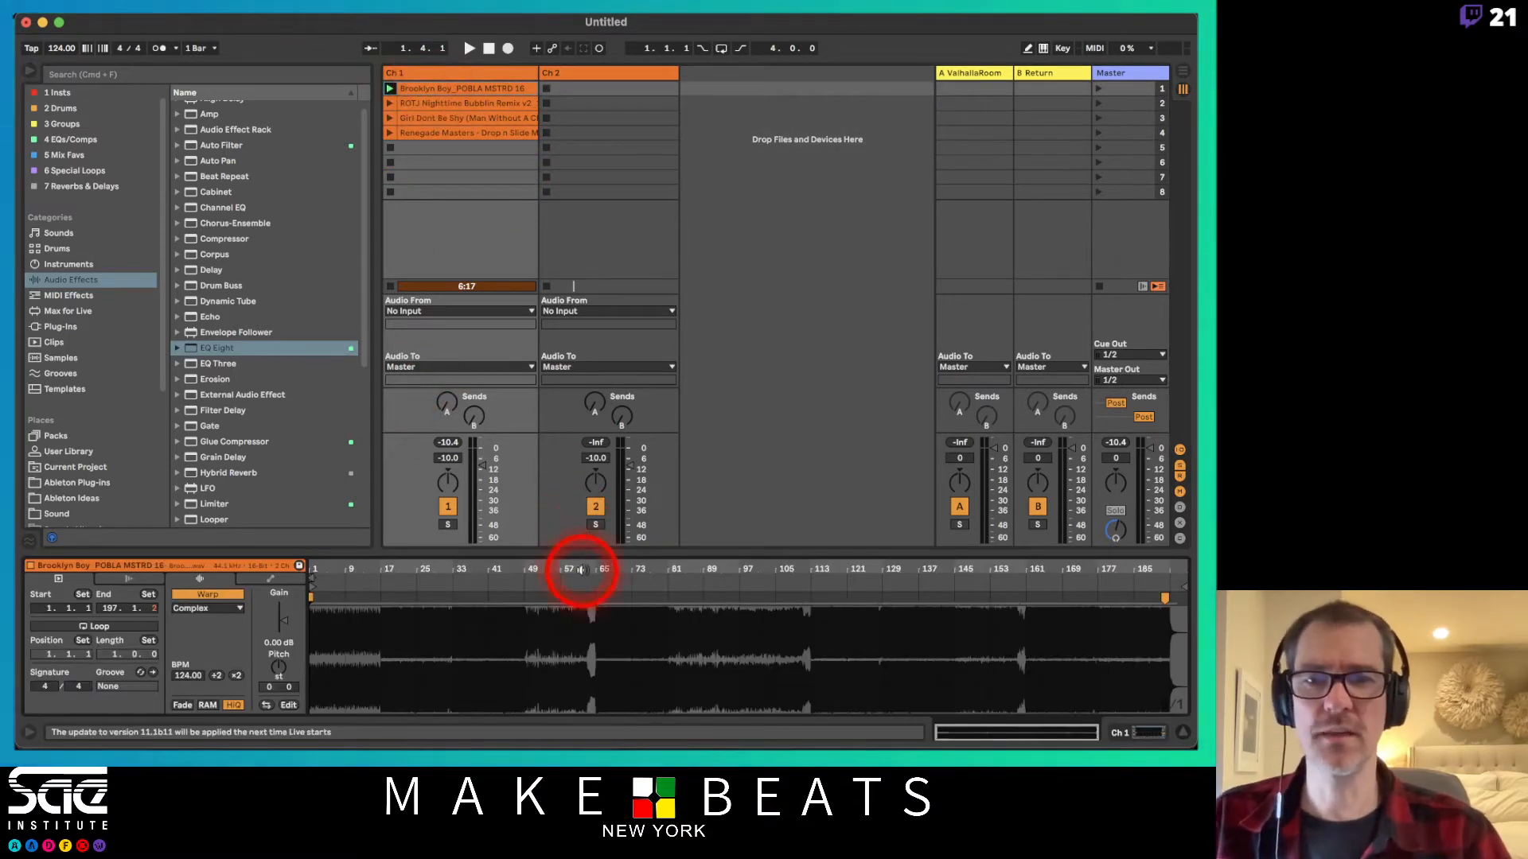
{"action": "left_click", "coordinate": [592, 579]}
{"action": "left_click", "coordinate": [467, 283]}
Audition the ROTJ Nighttime Bubblin, Girl Dont Be Shy and Renegade Masters clips from the middle of each track.
{"action": "left_click", "coordinate": [487, 107]}
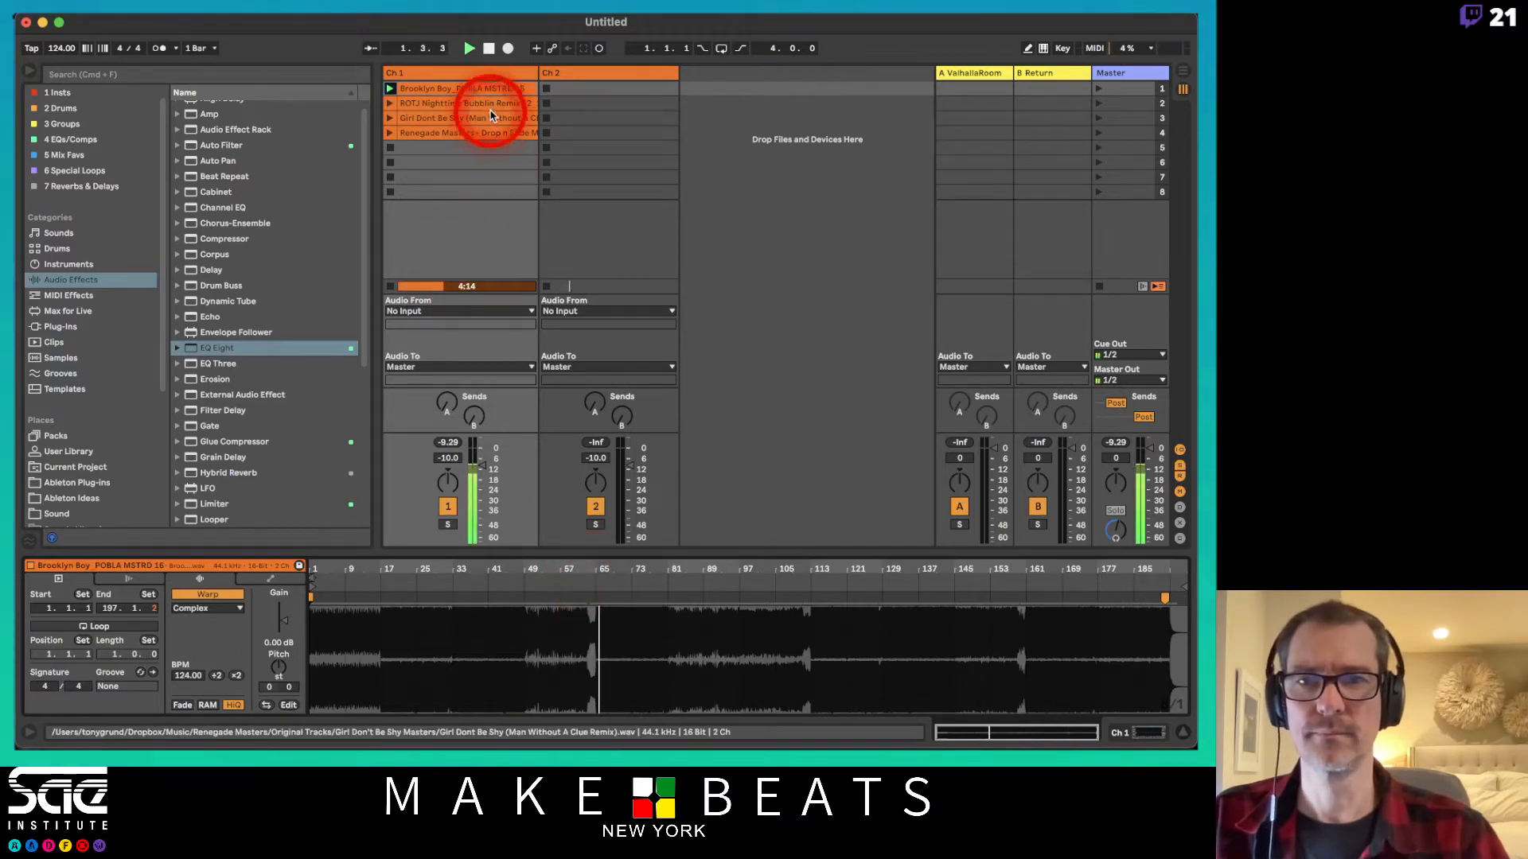
{"action": "left_click", "coordinate": [646, 576]}
{"action": "left_click", "coordinate": [624, 576]}
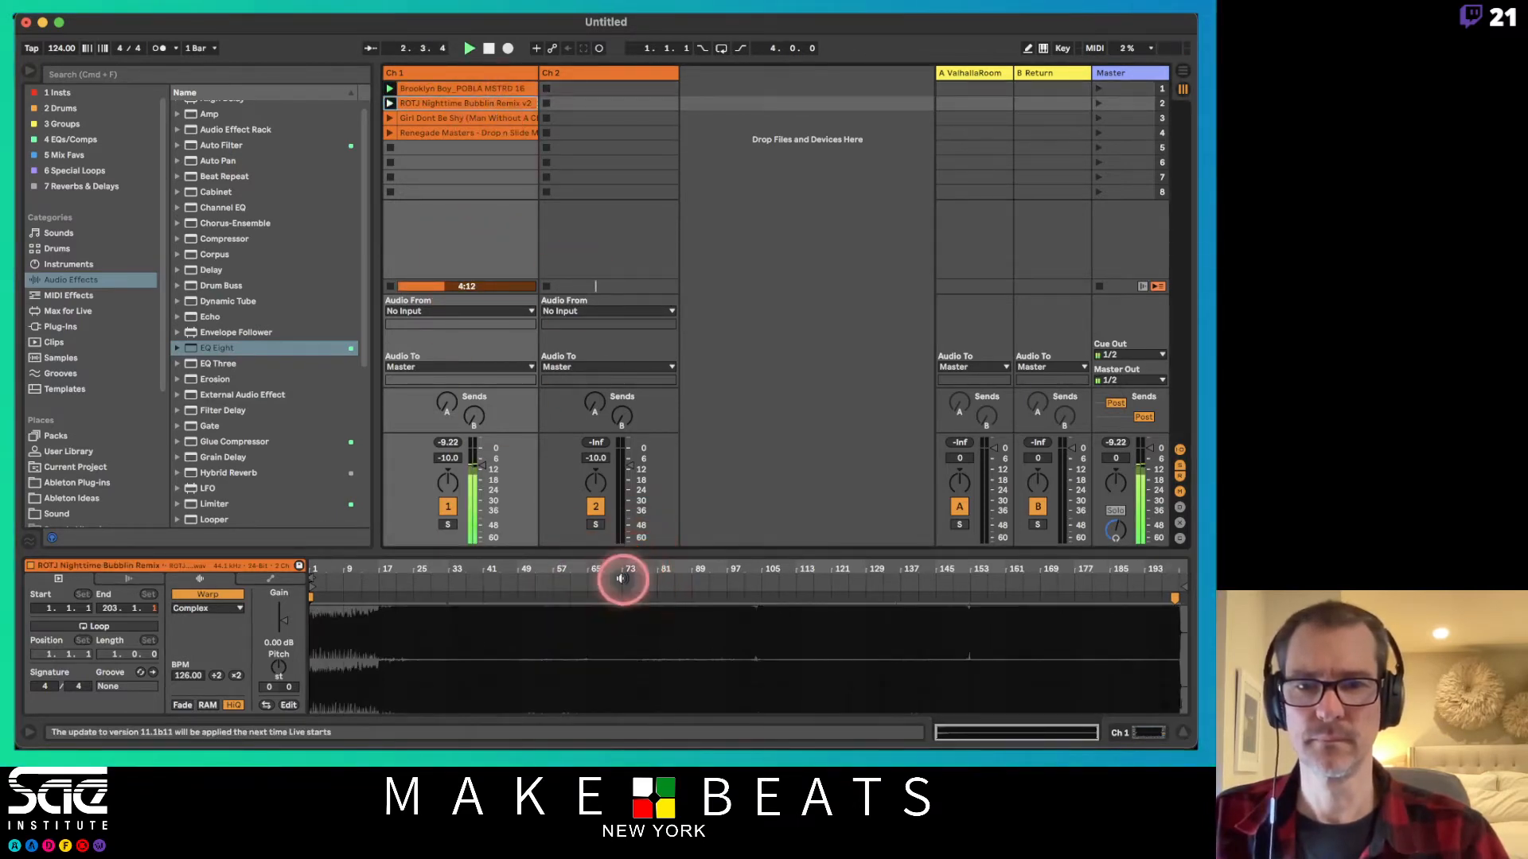
{"action": "left_click", "coordinate": [462, 118]}
{"action": "left_click", "coordinate": [490, 251]}
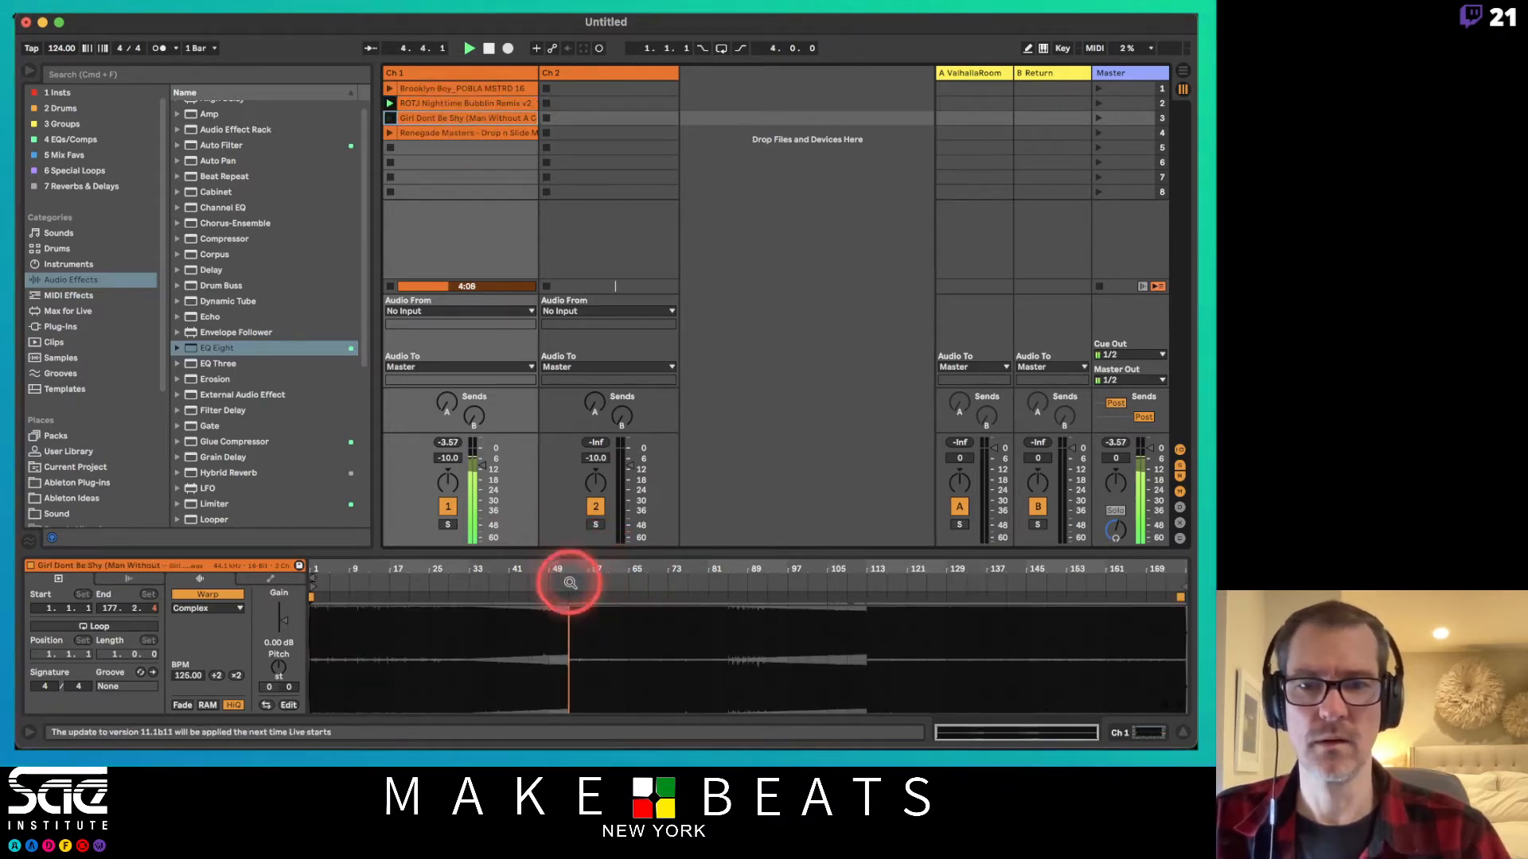
{"action": "left_click", "coordinate": [504, 135]}
{"action": "left_click", "coordinate": [647, 579]}
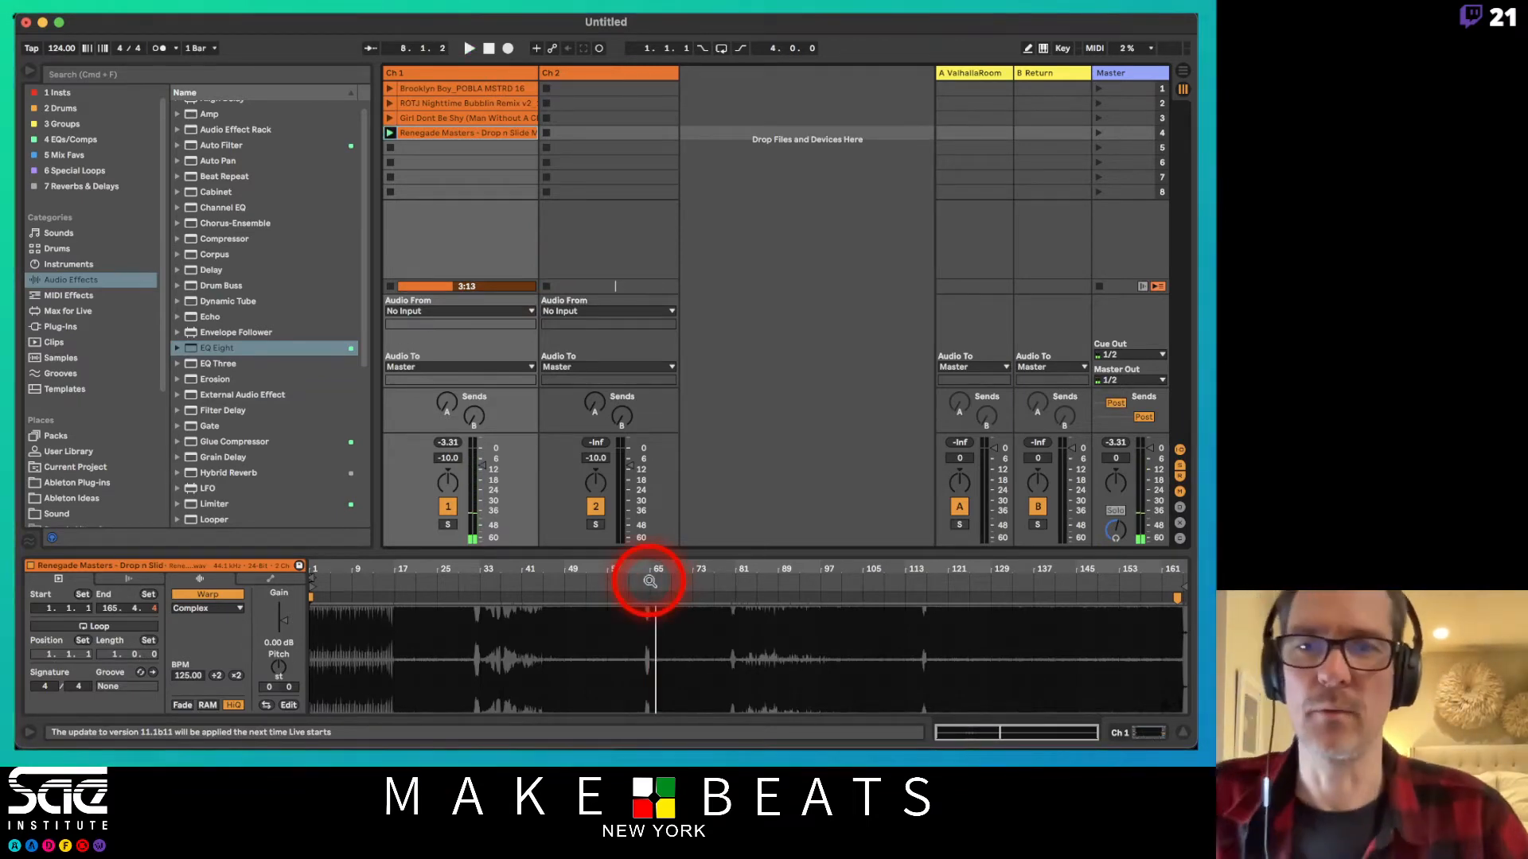
Copy all four Ch 1 session clips and paste them at bar 1 of Ch 1 in Arrangement View with the automation lanes hidden.
{"action": "left_click", "coordinate": [483, 90]}
{"action": "left_click", "coordinate": [482, 143]}
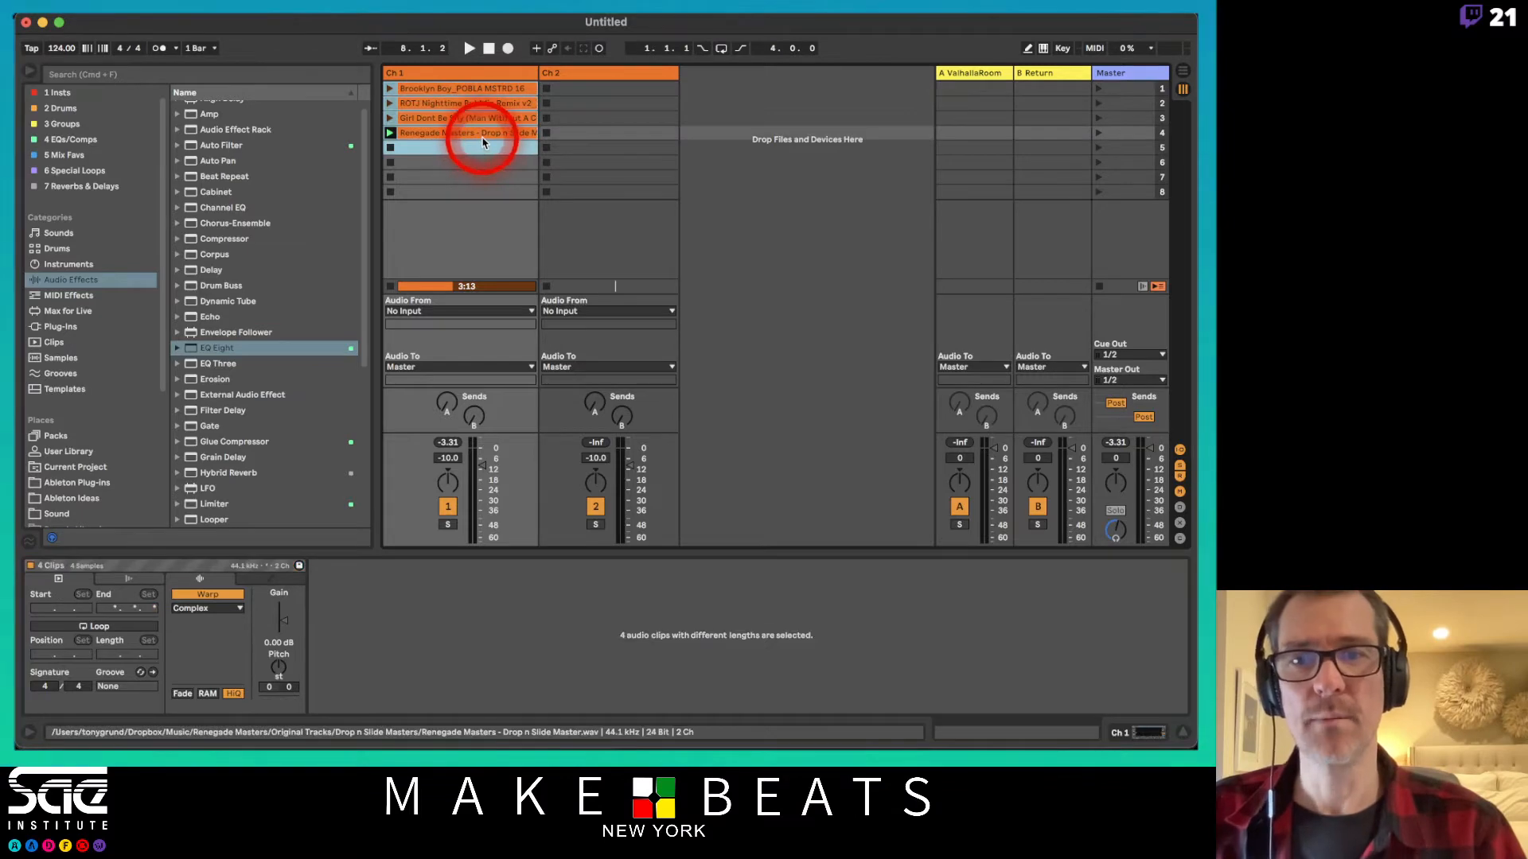
{"action": "key", "text": "Tab"}
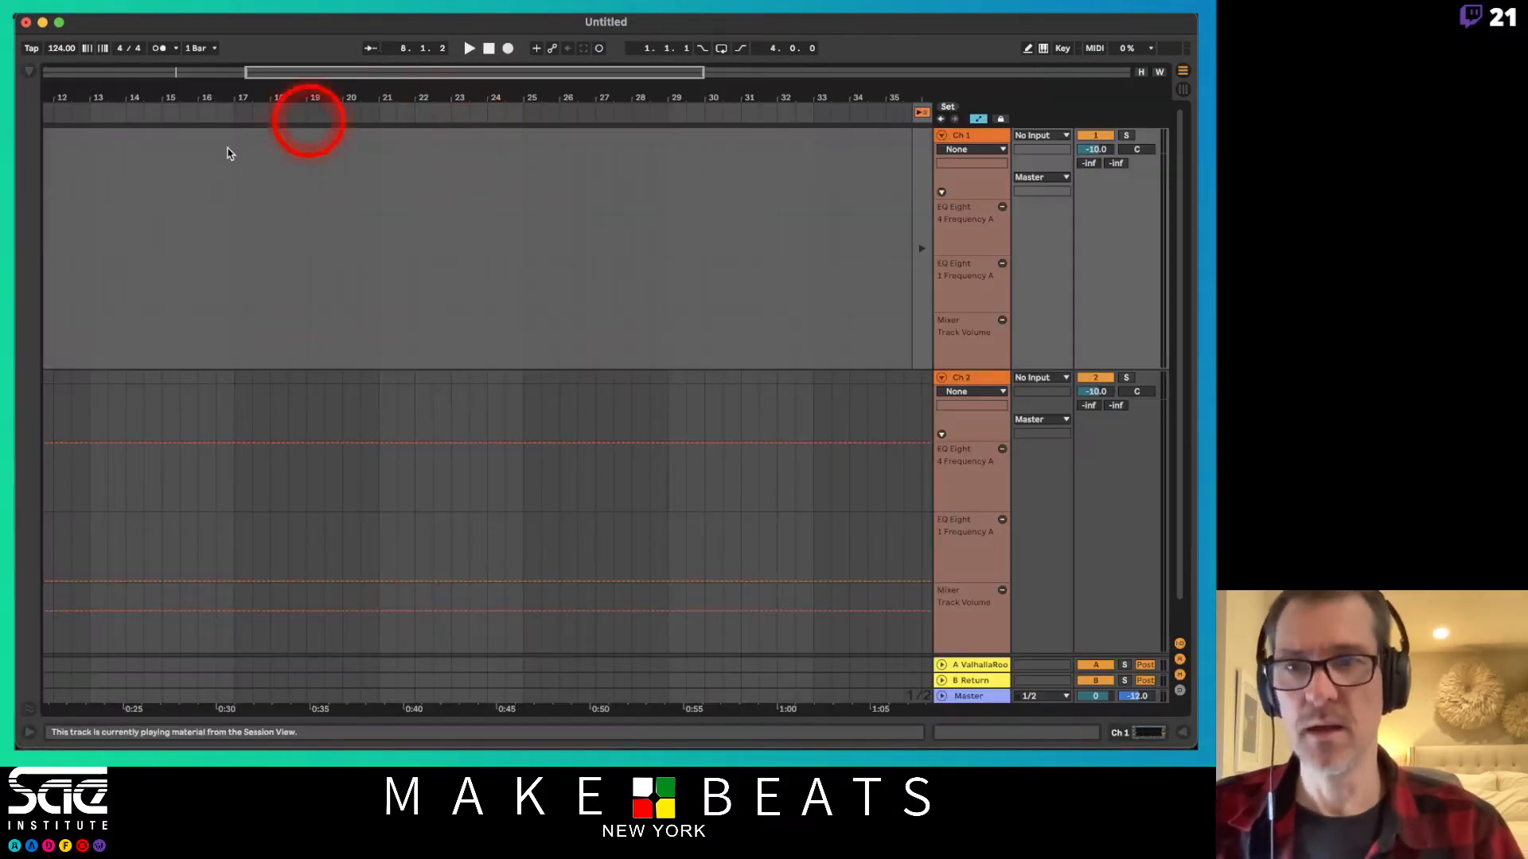
{"action": "left_click_drag", "start_coordinate": [95, 96], "coordinate": [483, 96]}
{"action": "left_click", "coordinate": [88, 166]}
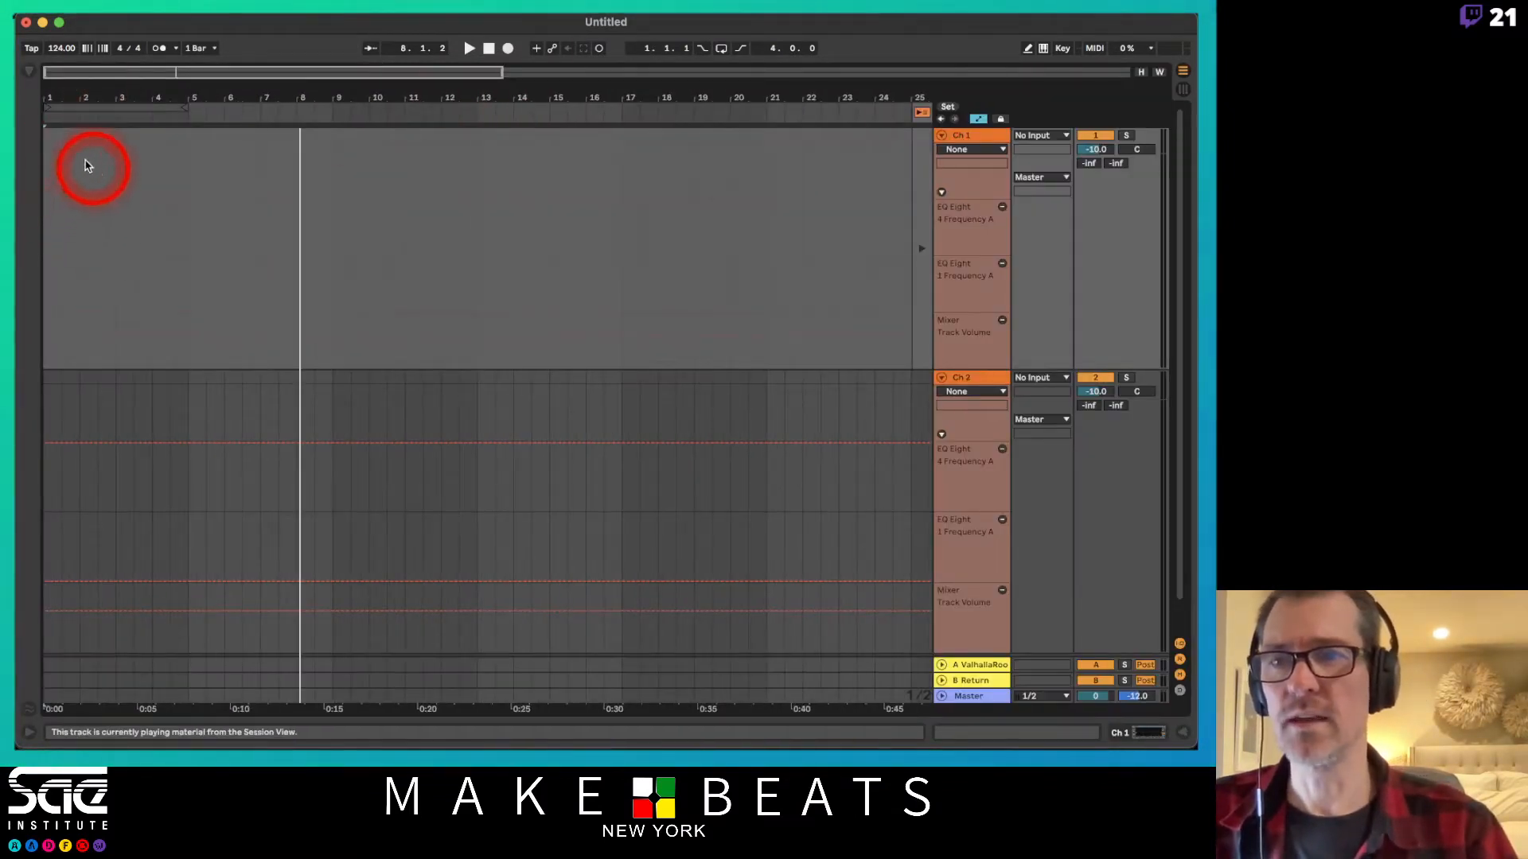
{"action": "key", "text": "a"}
{"action": "left_click", "coordinate": [48, 155]}
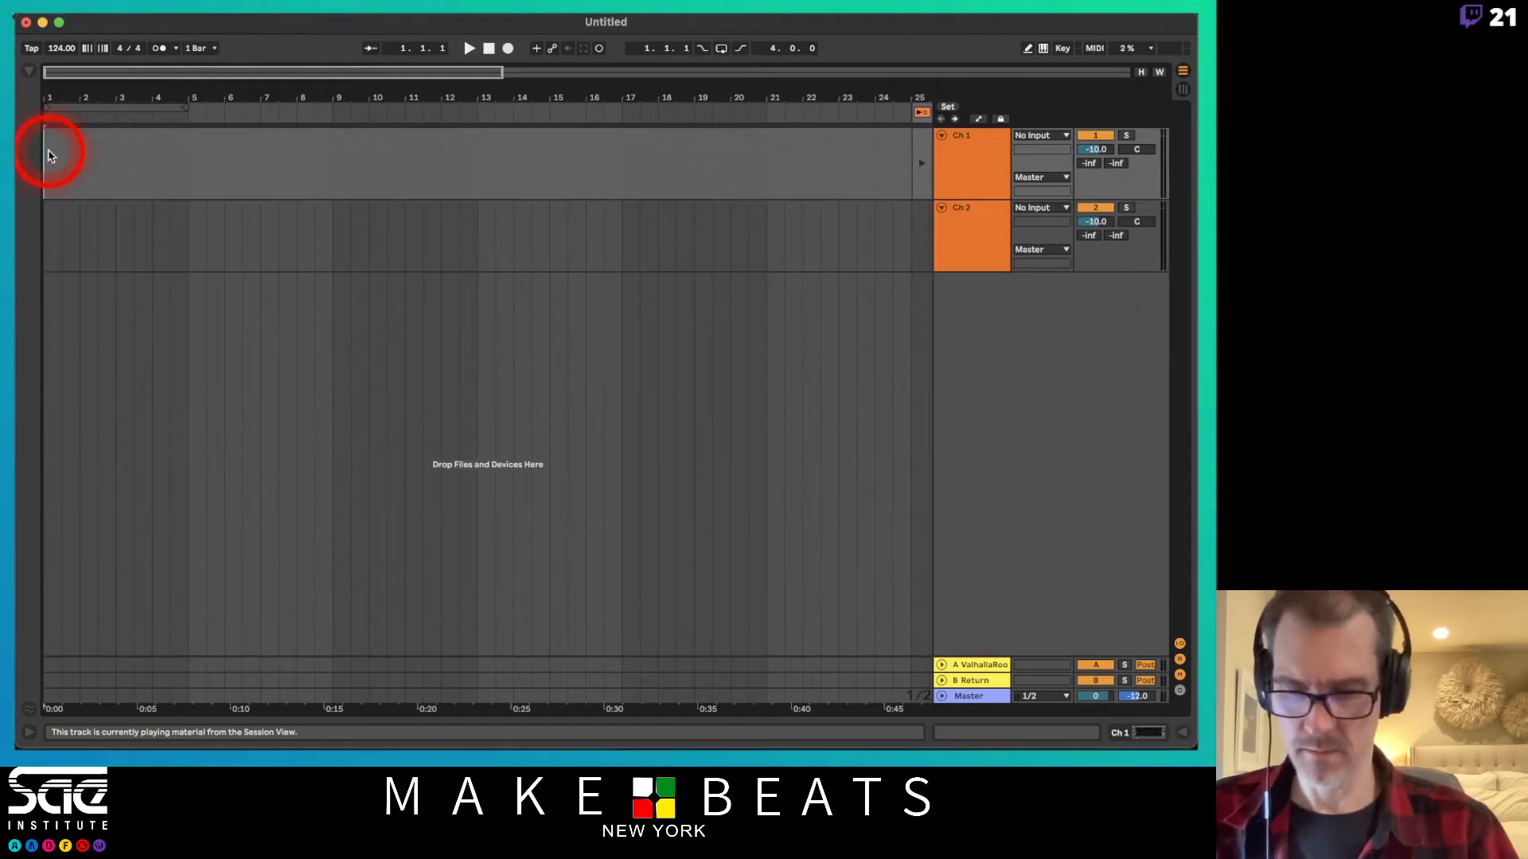
{"action": "key", "text": "super+v"}
Switch playback back to the arrangement and enlarge Ch 1 and Ch 2 together so both tracks fill the view.
{"action": "left_click_drag", "start_coordinate": [418, 107], "coordinate": [692, 100]}
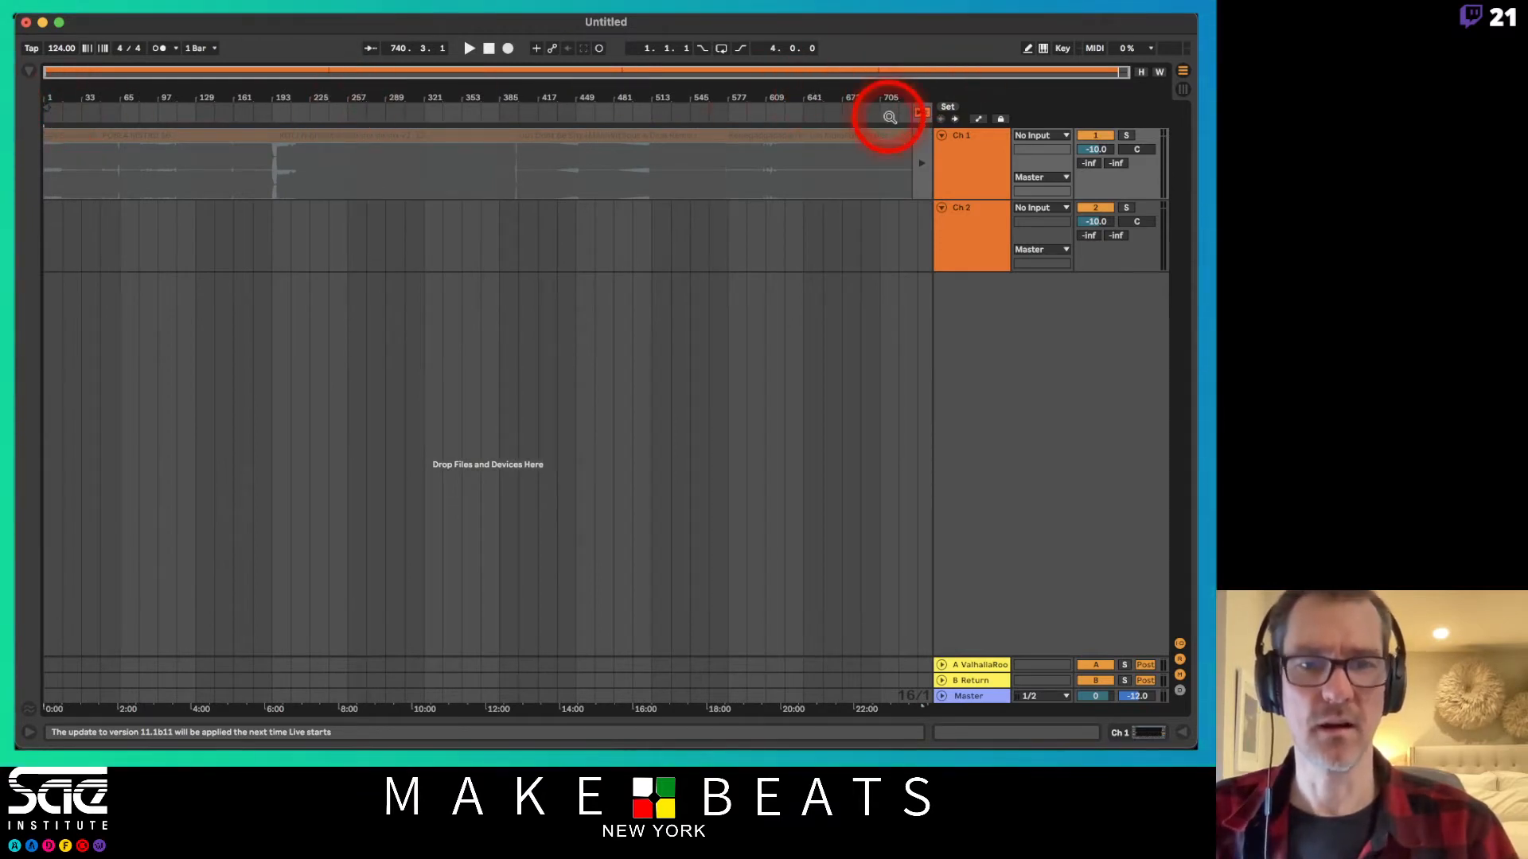
{"action": "key", "text": "F10"}
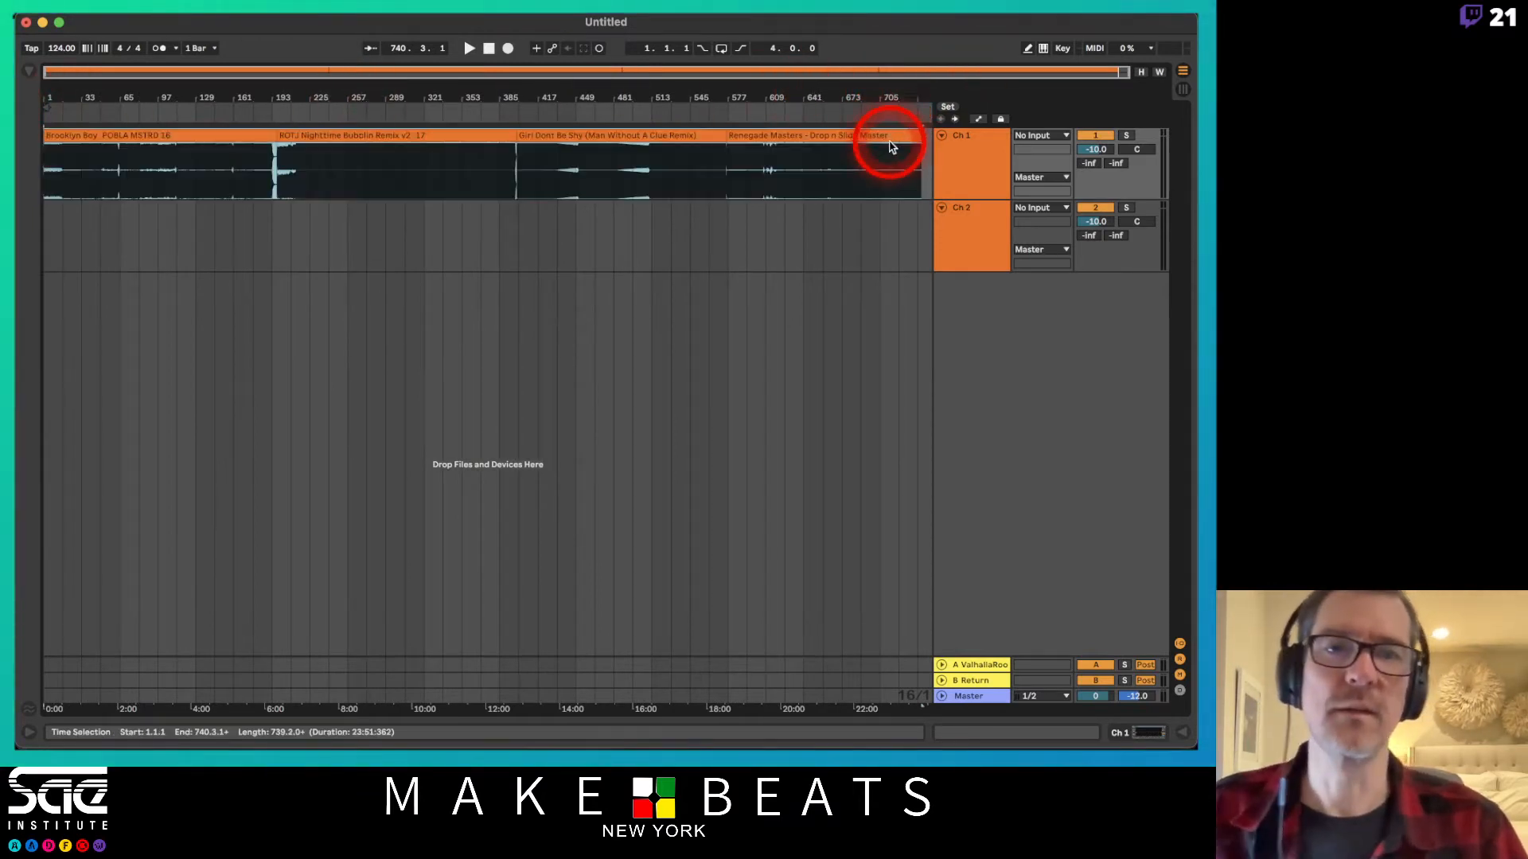
{"action": "left_click", "coordinate": [960, 183]}
{"action": "left_click", "coordinate": [973, 238]}
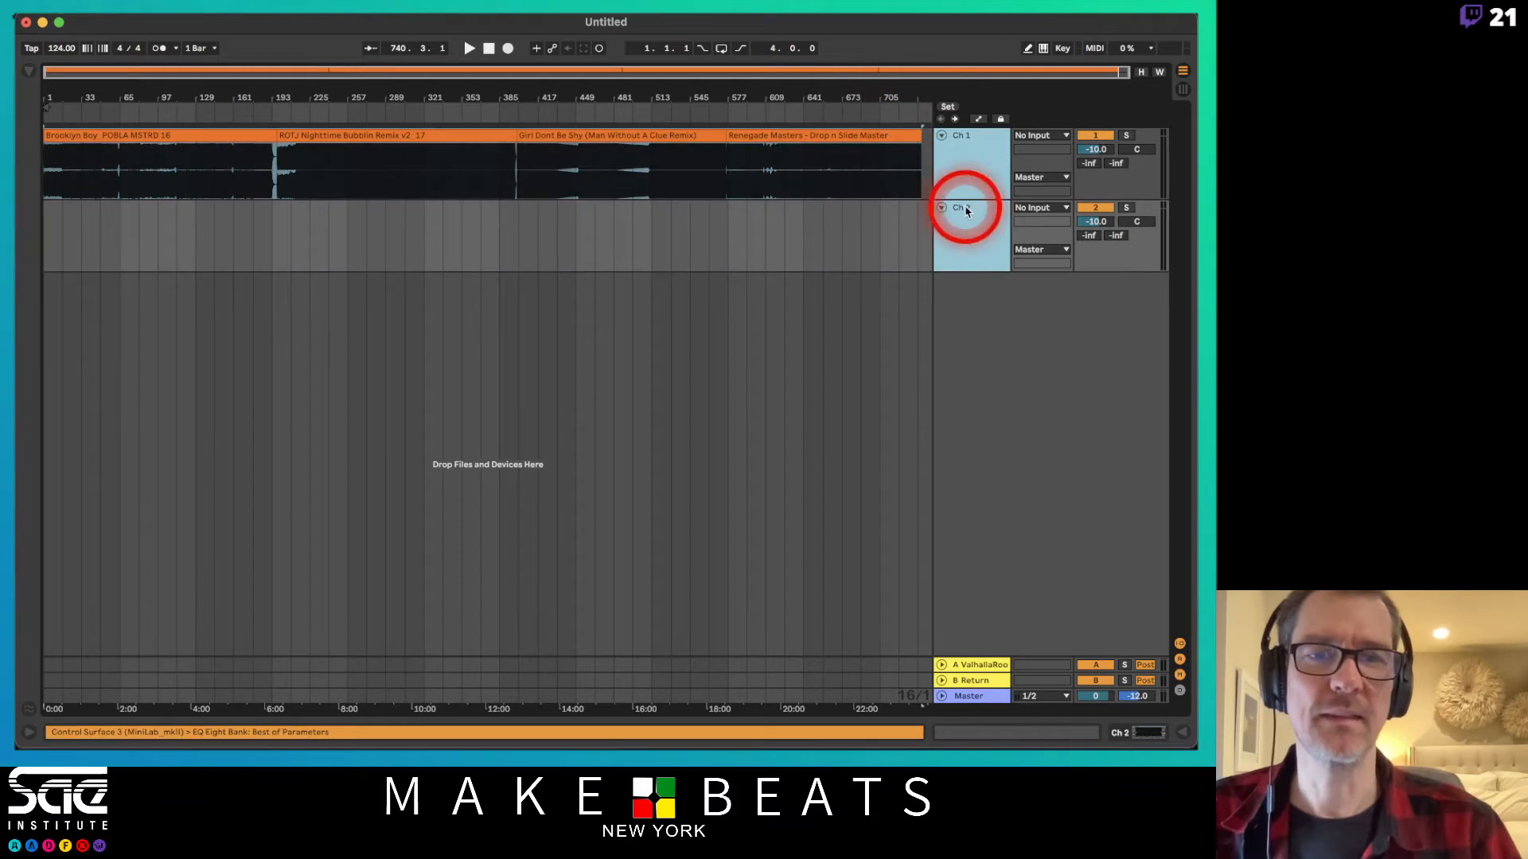
{"action": "left_click_drag", "start_coordinate": [966, 205], "coordinate": [962, 376]}
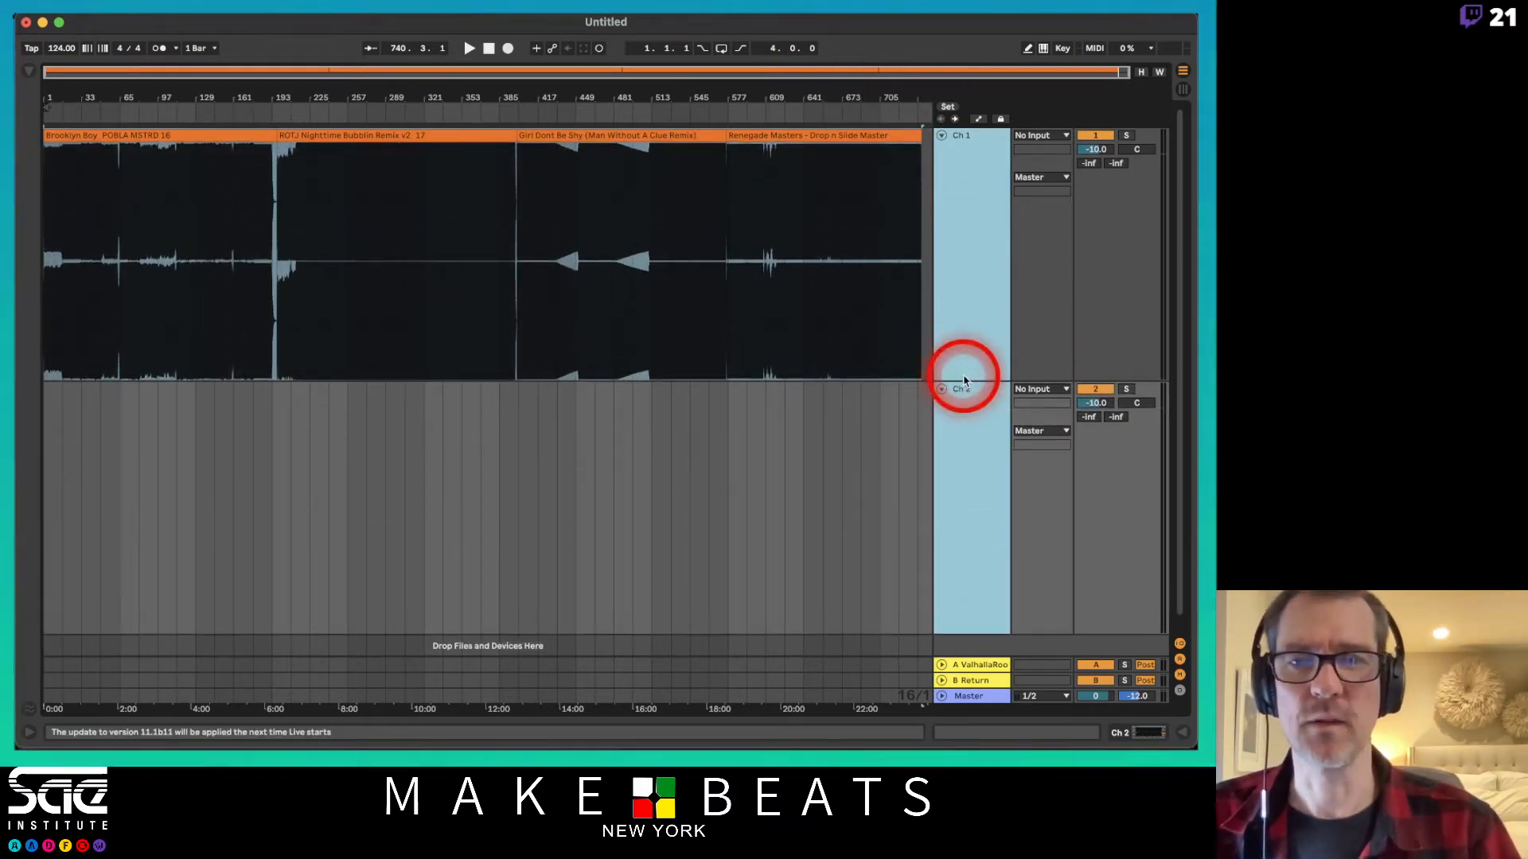
Mark Brooklyn Boy's last 32 bars from bar 161 to 193, and move the ROTJ Nighttime Bubblin clip to Ch 2 at bar 161.
{"action": "left_click", "coordinate": [233, 187]}
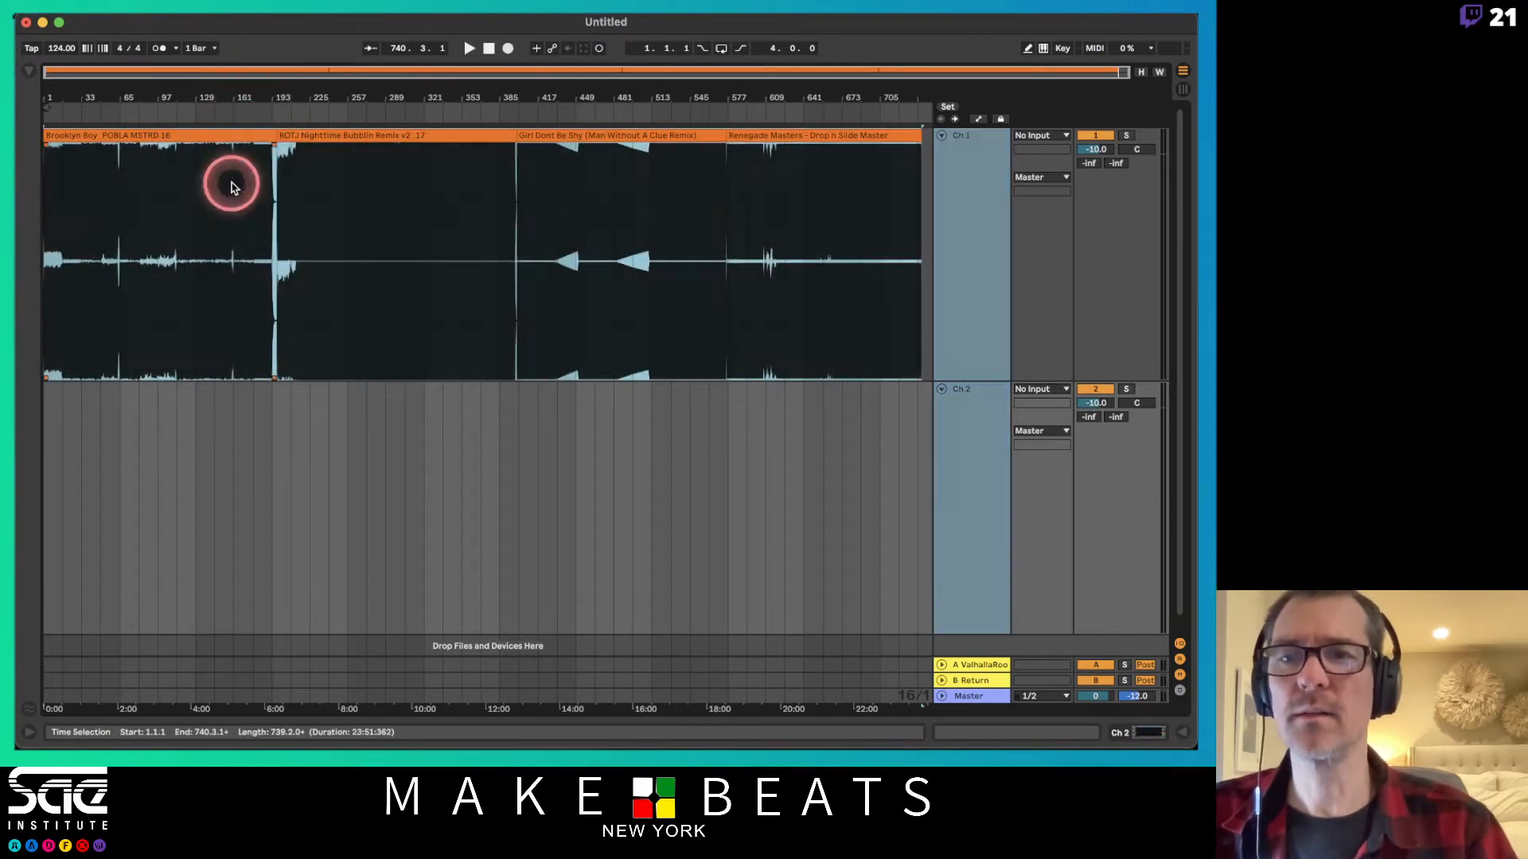
{"action": "left_click", "coordinate": [233, 187]}
{"action": "left_click_drag", "start_coordinate": [208, 103], "coordinate": [207, 103]}
{"action": "left_click_drag", "start_coordinate": [470, 177], "coordinate": [568, 185]}
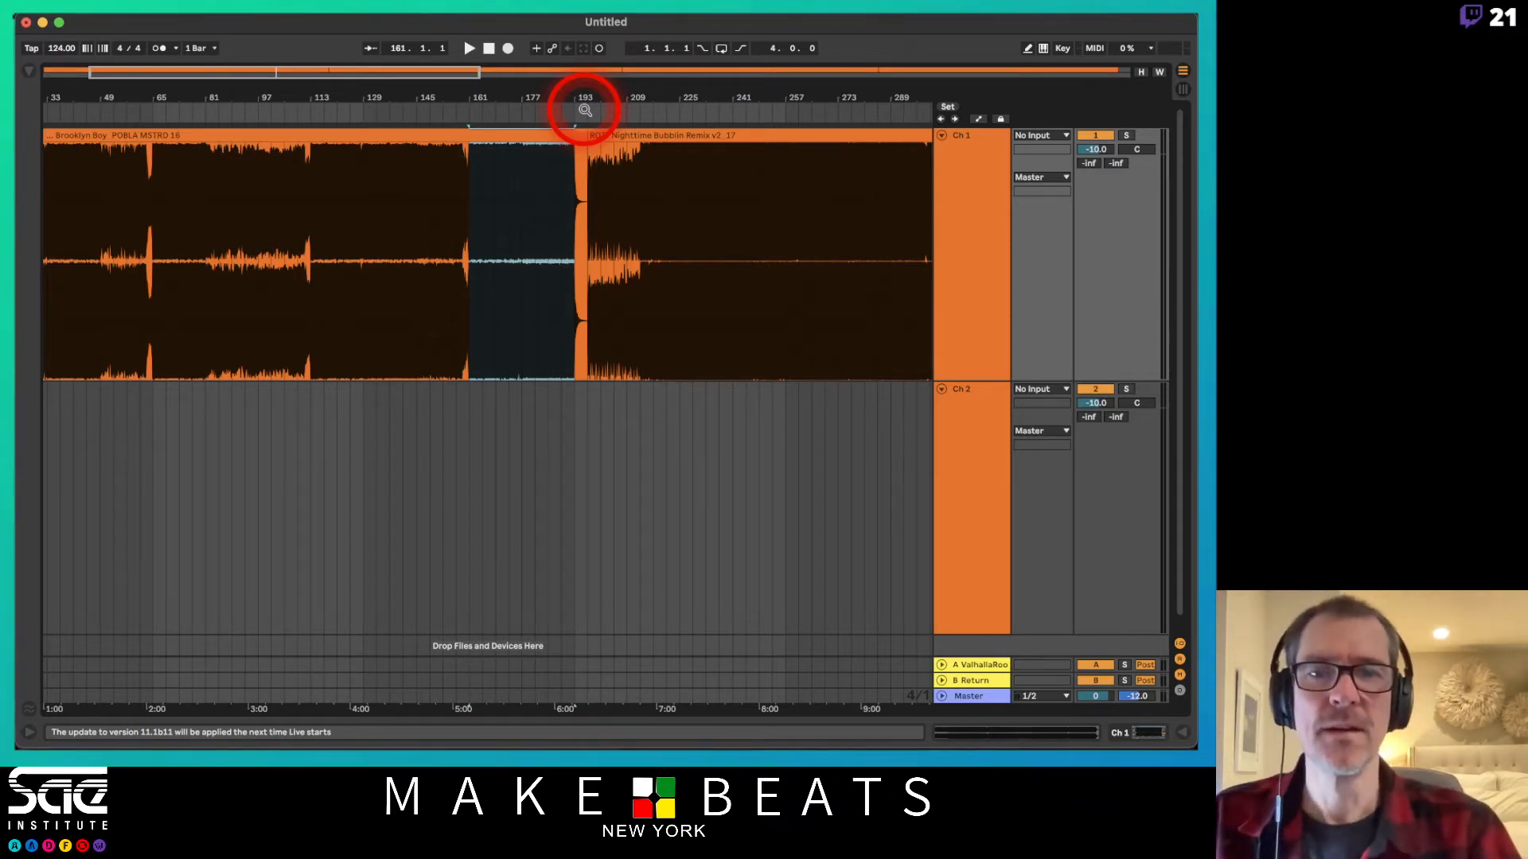
{"action": "left_click_drag", "start_coordinate": [604, 131], "coordinate": [475, 443]}
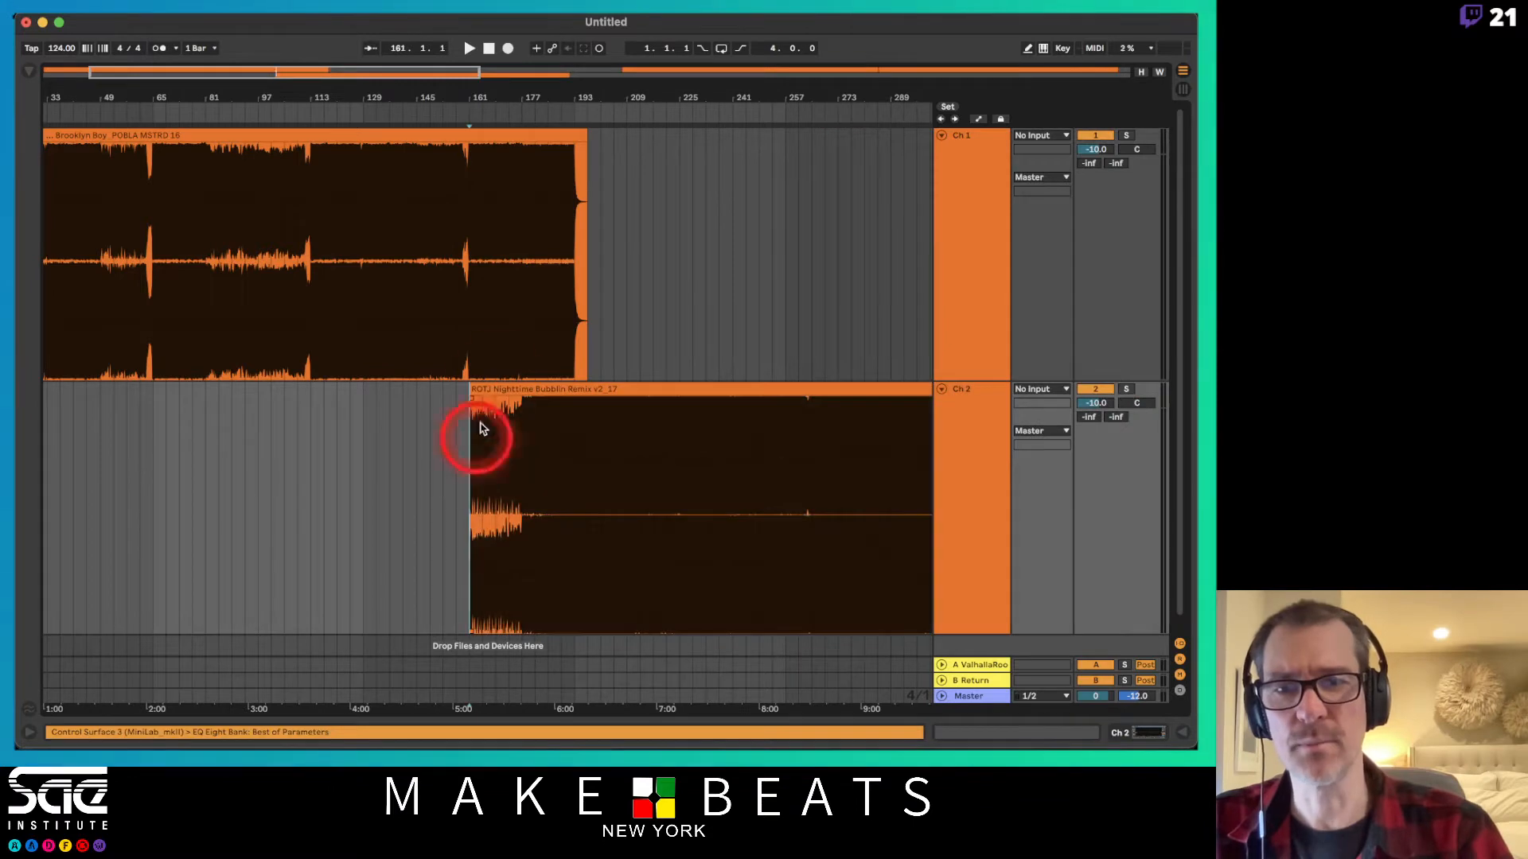
Align the ROTJ Nighttime Bubblin clip's start exactly to 161.1.1 on Ch 2 and play its overlap with Brooklyn Boy.
{"action": "left_click_drag", "start_coordinate": [550, 121], "coordinate": [562, 94]}
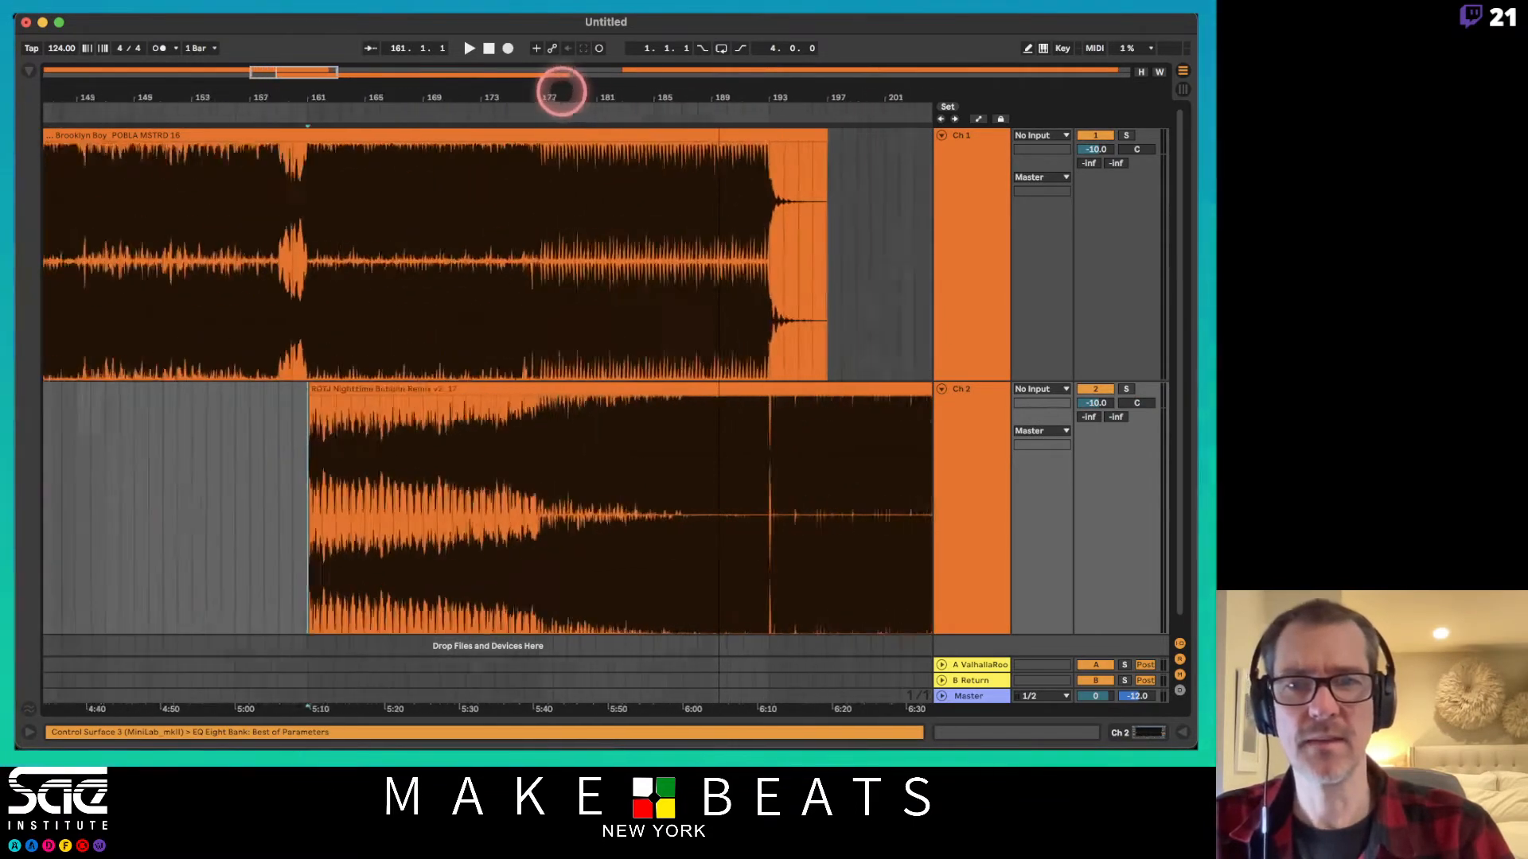
{"action": "key", "text": "space"}
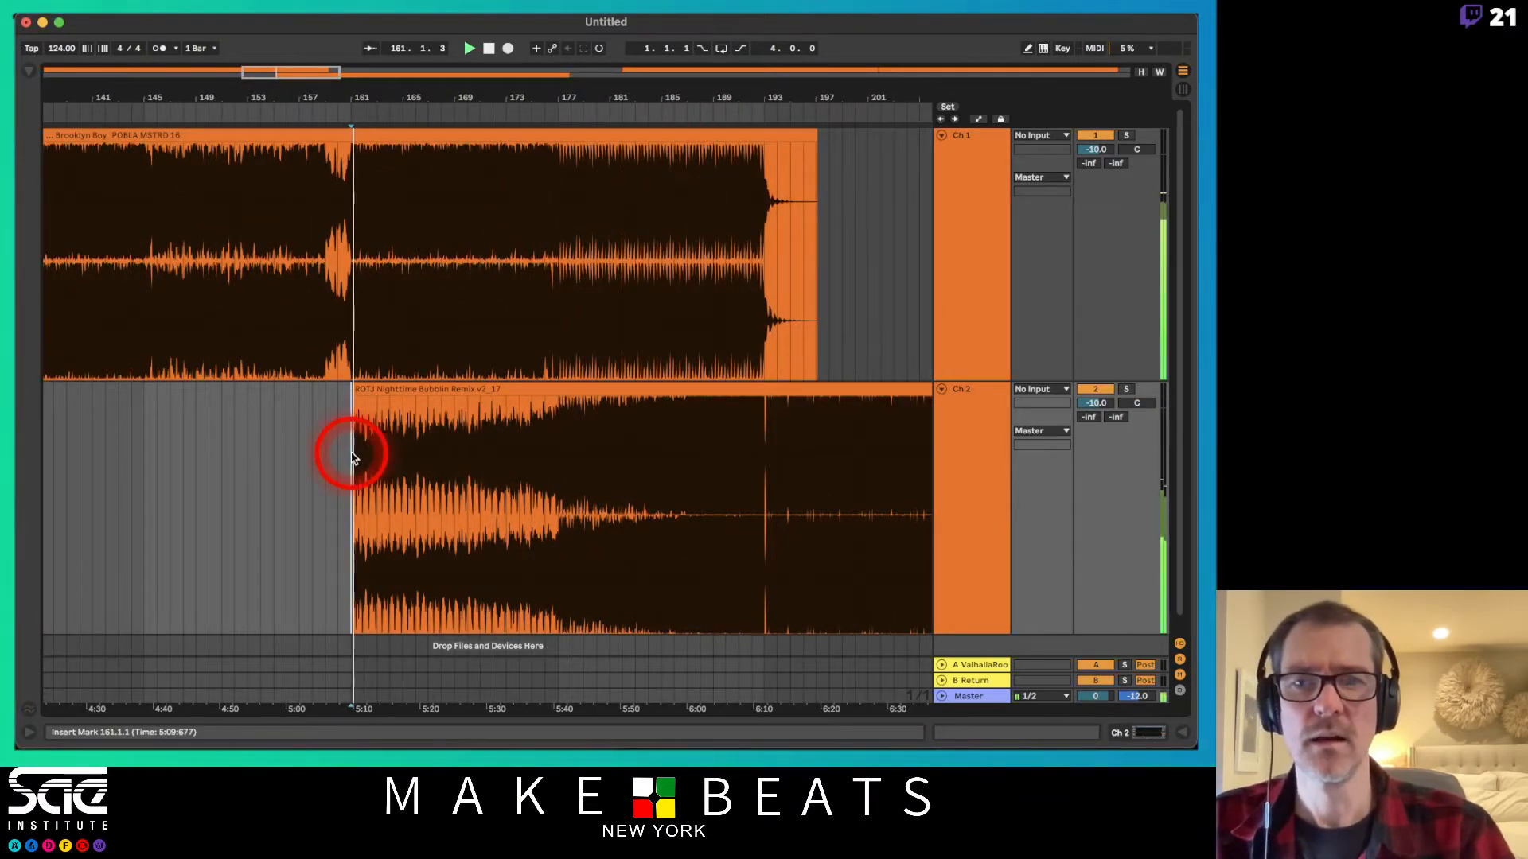
{"action": "left_click_drag", "start_coordinate": [344, 125], "coordinate": [345, 102]}
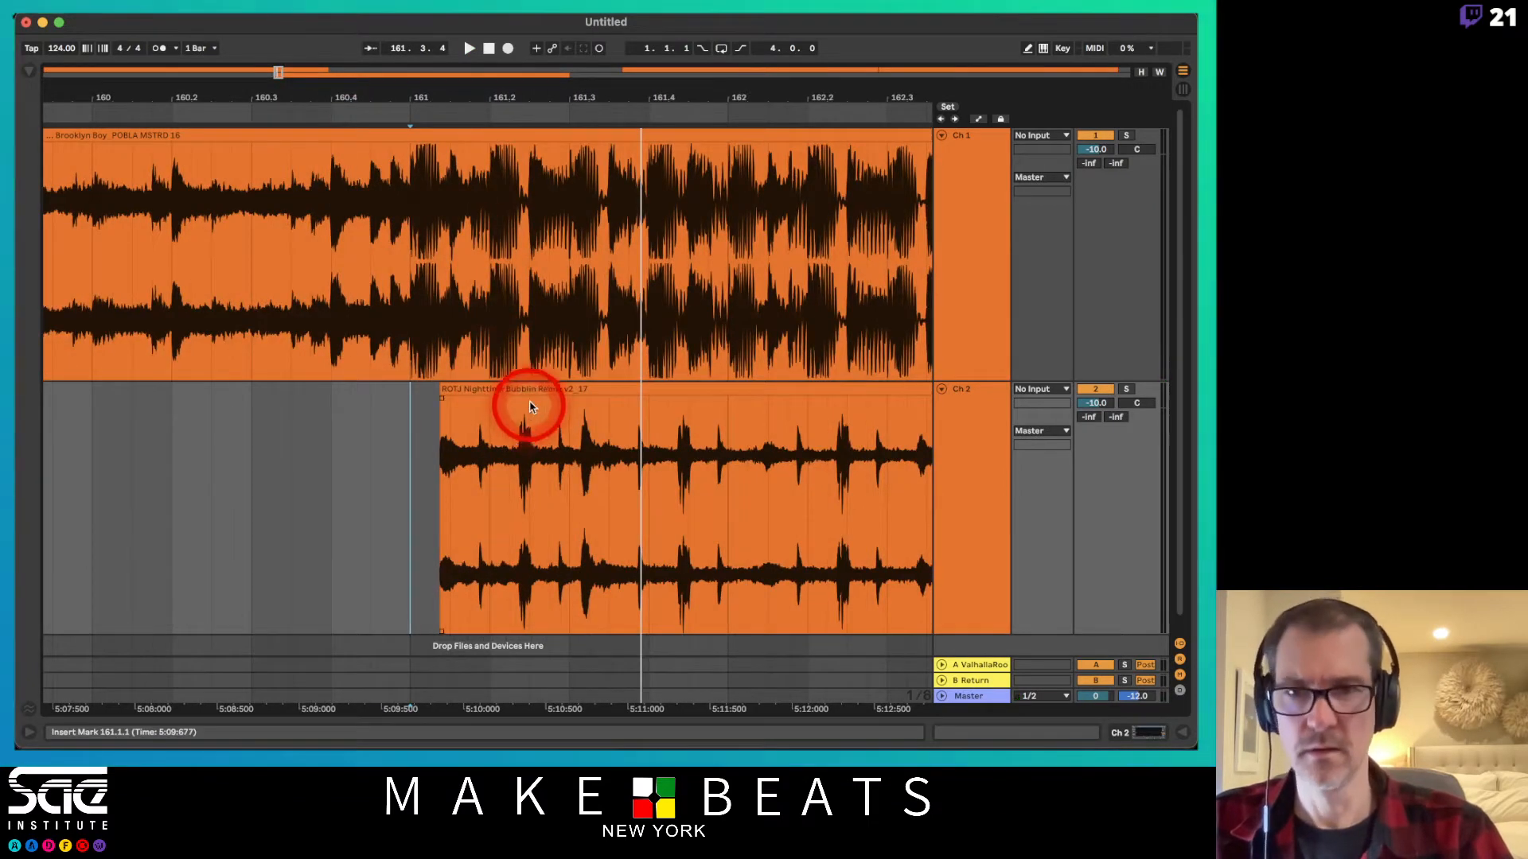
{"action": "left_click_drag", "start_coordinate": [521, 388], "coordinate": [494, 383]}
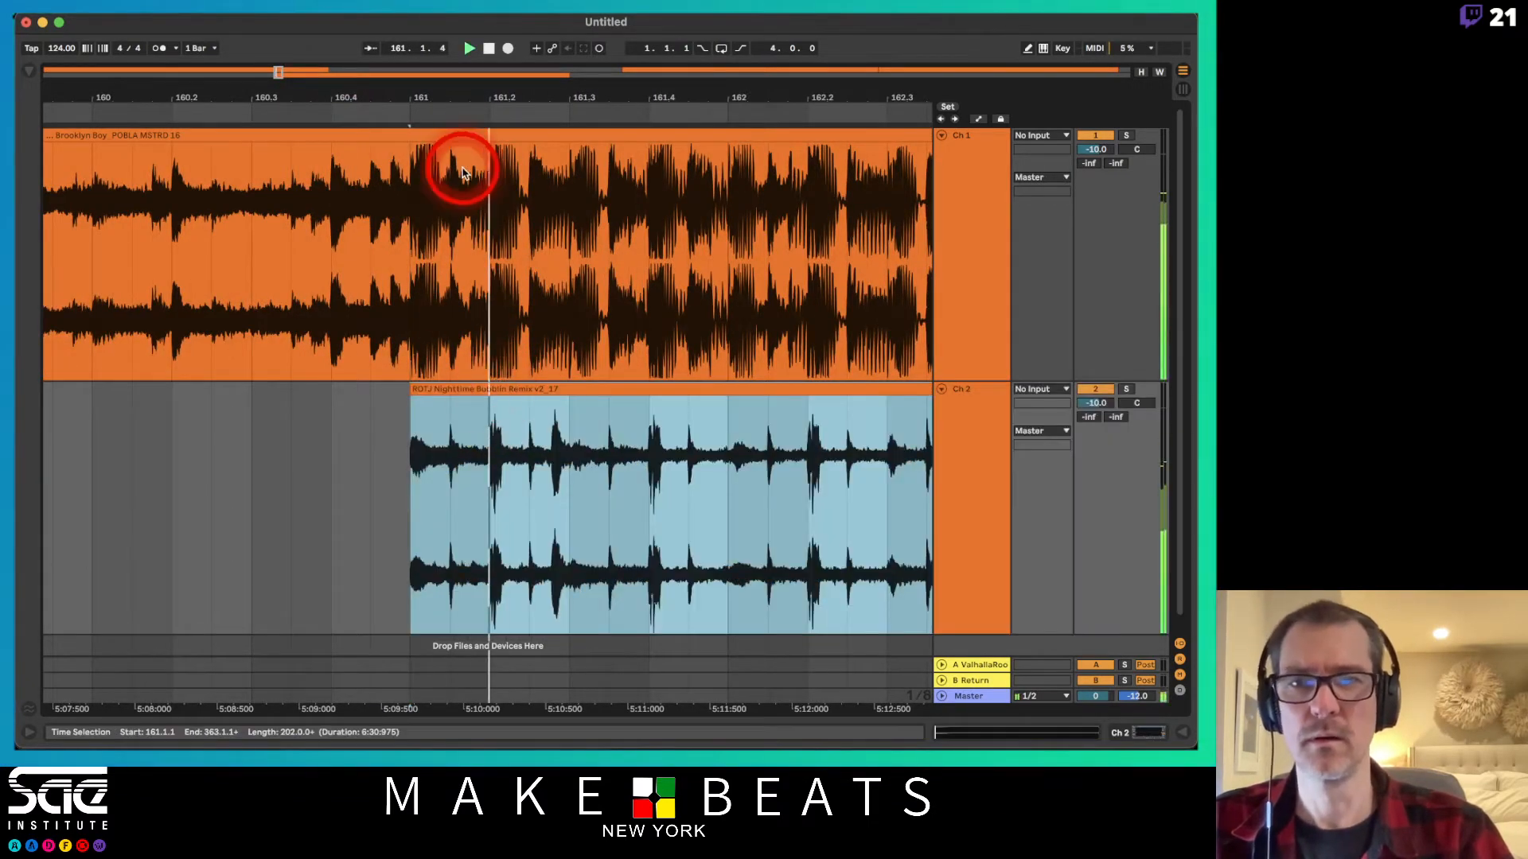
{"action": "left_click_drag", "start_coordinate": [448, 91], "coordinate": [378, 122]}
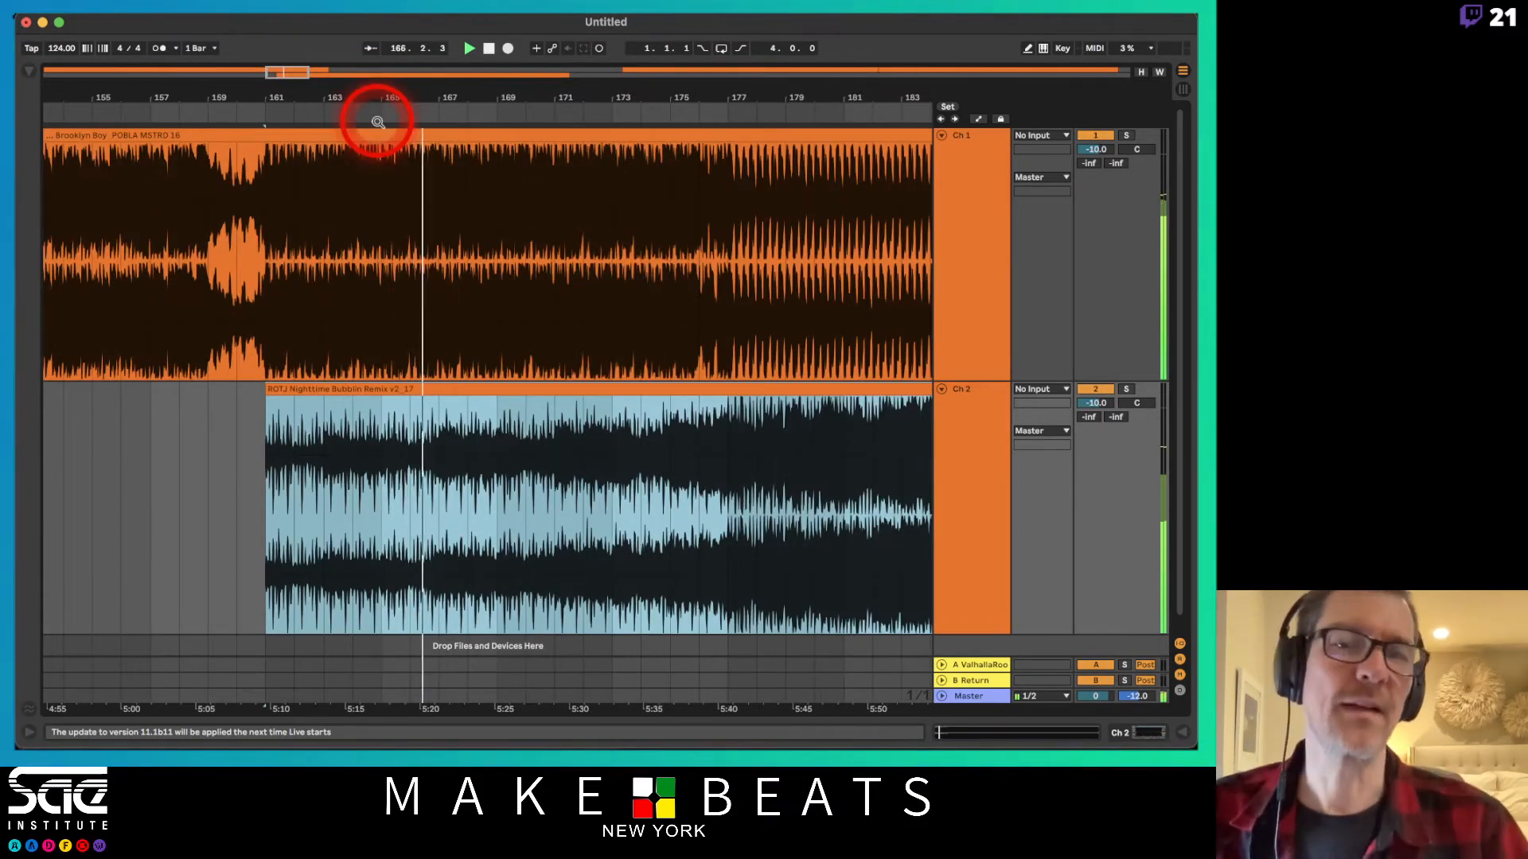
{"action": "left_click_drag", "start_coordinate": [378, 122], "coordinate": [416, 113]}
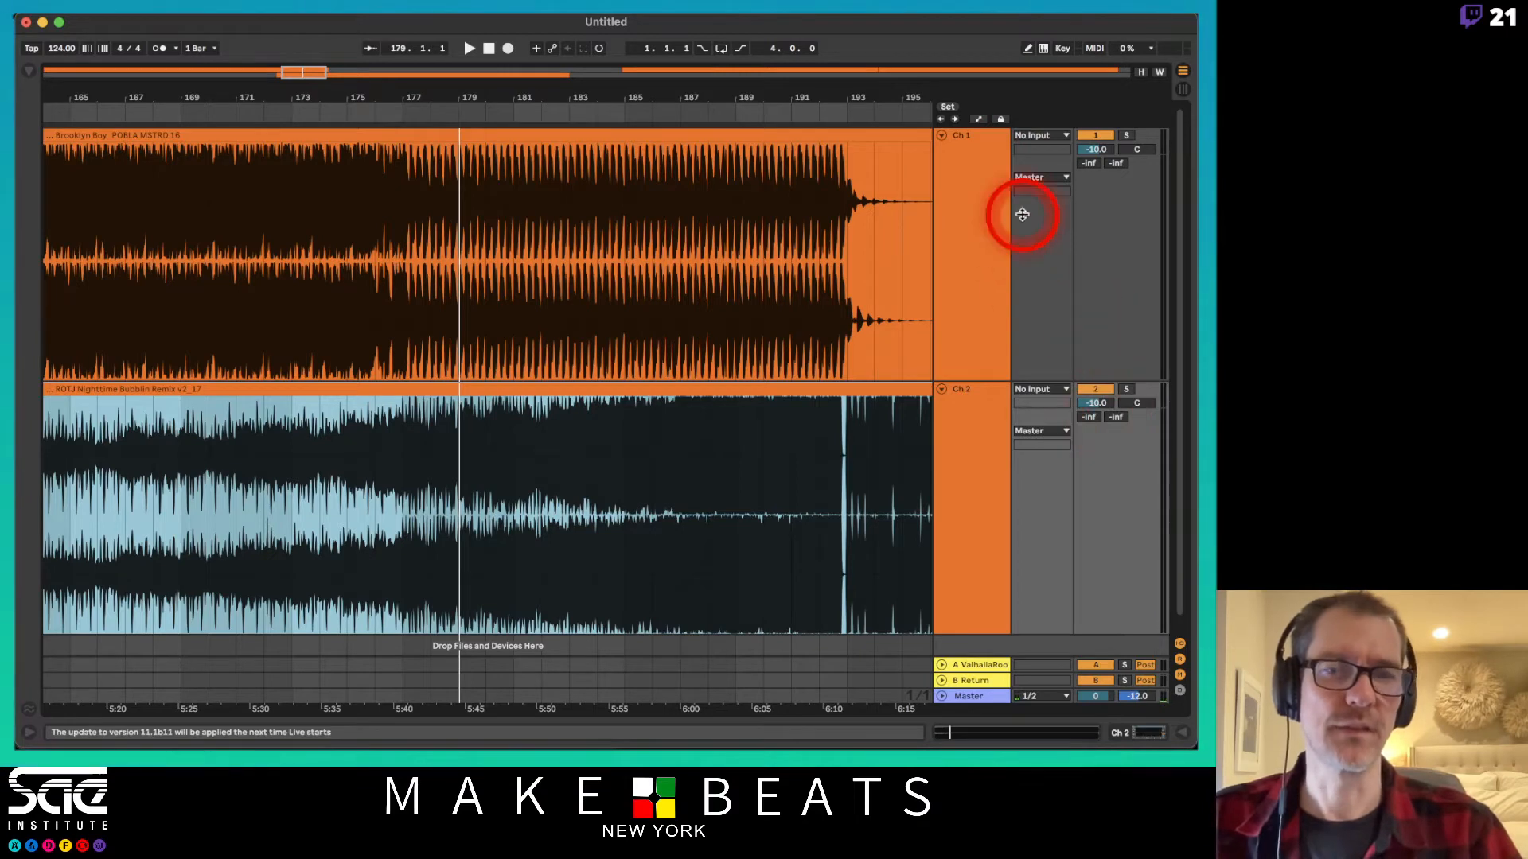
Mark 32 bars before the ROTJ track's ending at bar 361, and move the Girl Dont Be Shy clip on Ch 1 to bar 329.
{"action": "mouse_move", "coordinate": [856, 92]}
{"action": "left_mouse_down"}
{"action": "mouse_move", "coordinate": [828, 92]}
{"action": "mouse_move", "coordinate": [855, 89]}
{"action": "left_mouse_up"}
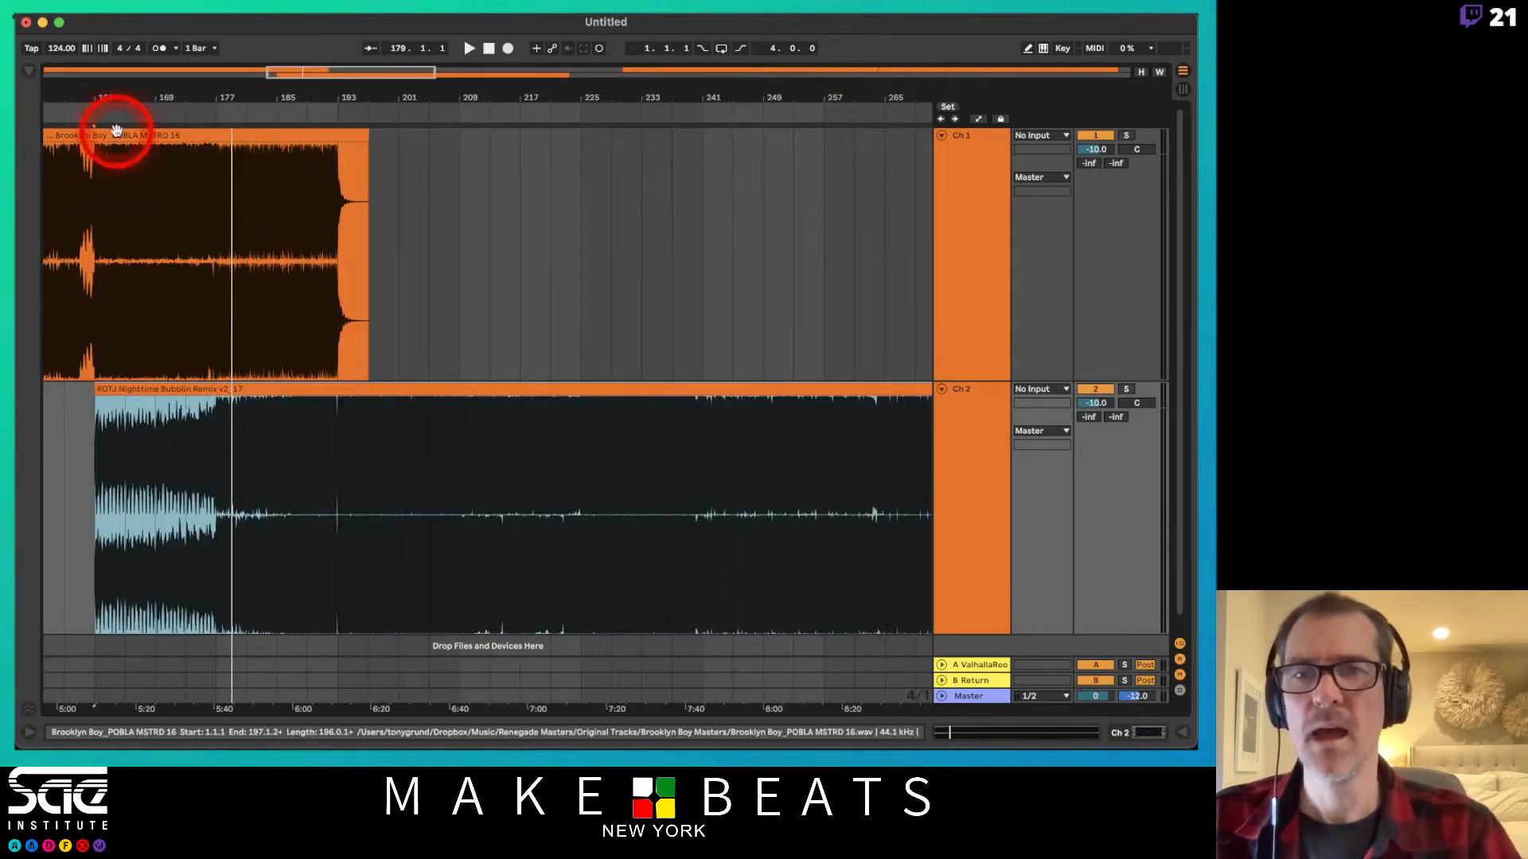
{"action": "left_click_drag", "start_coordinate": [229, 111], "coordinate": [249, 102]}
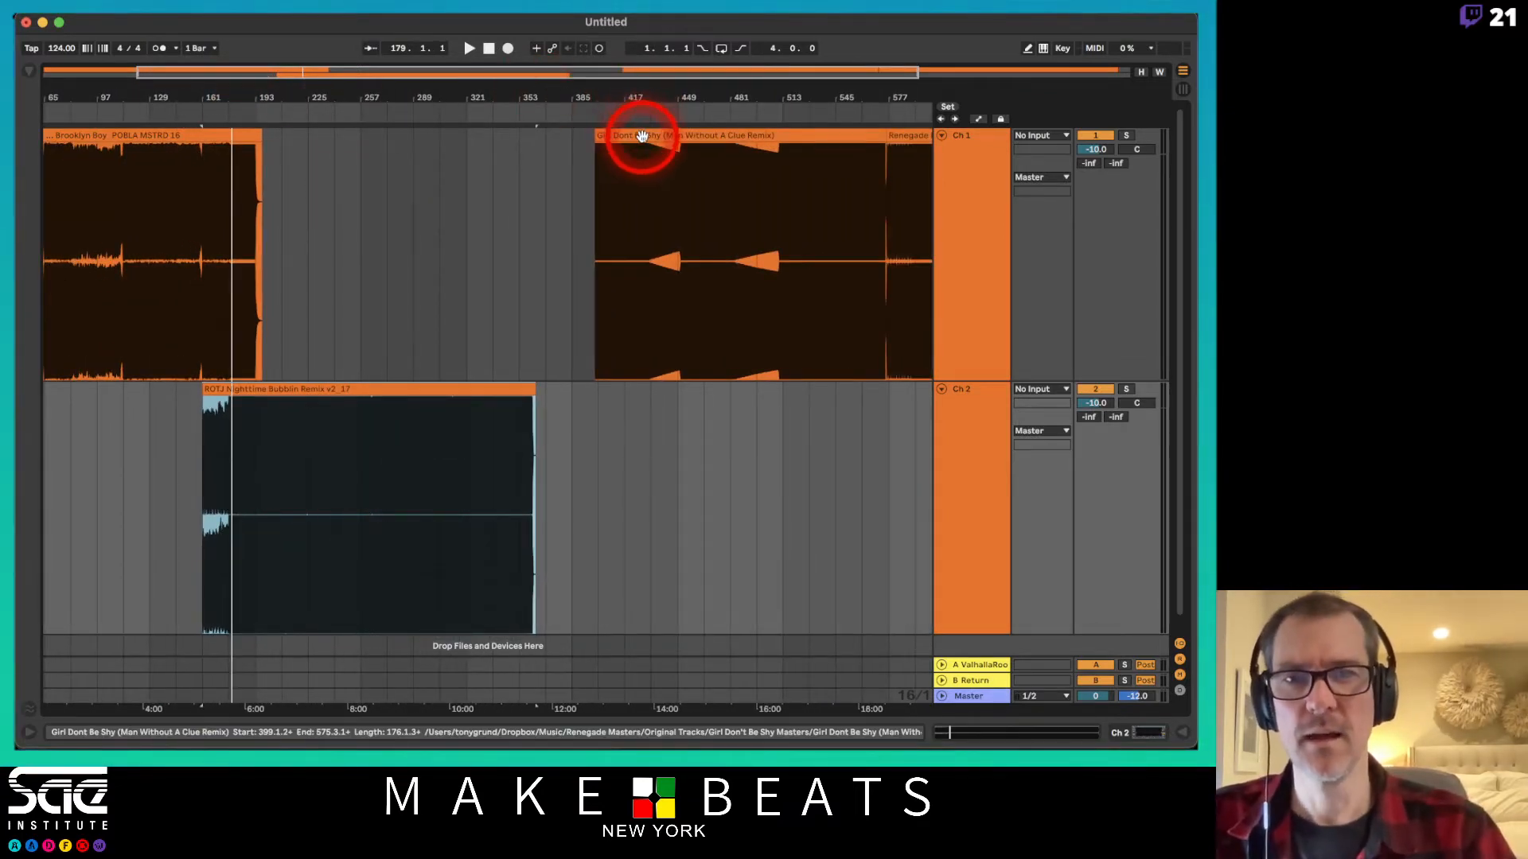
{"action": "left_click_drag", "start_coordinate": [642, 135], "coordinate": [538, 104]}
{"action": "left_click_drag", "start_coordinate": [489, 220], "coordinate": [201, 212]}
{"action": "left_click_drag", "start_coordinate": [289, 119], "coordinate": [477, 85]}
{"action": "left_click_drag", "start_coordinate": [366, 246], "coordinate": [238, 240]}
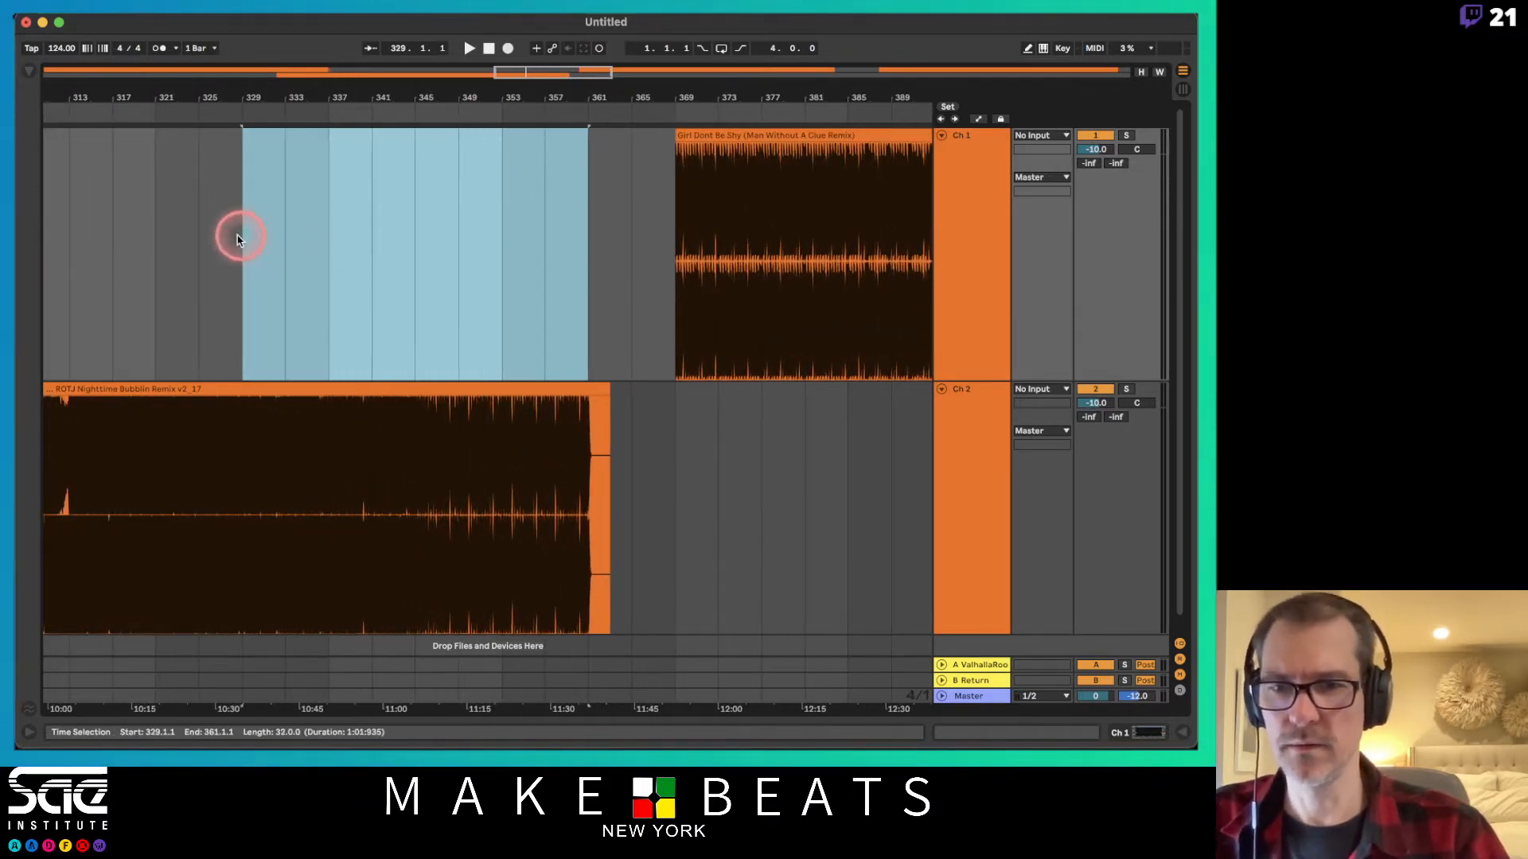
{"action": "left_click_drag", "start_coordinate": [729, 136], "coordinate": [280, 173]}
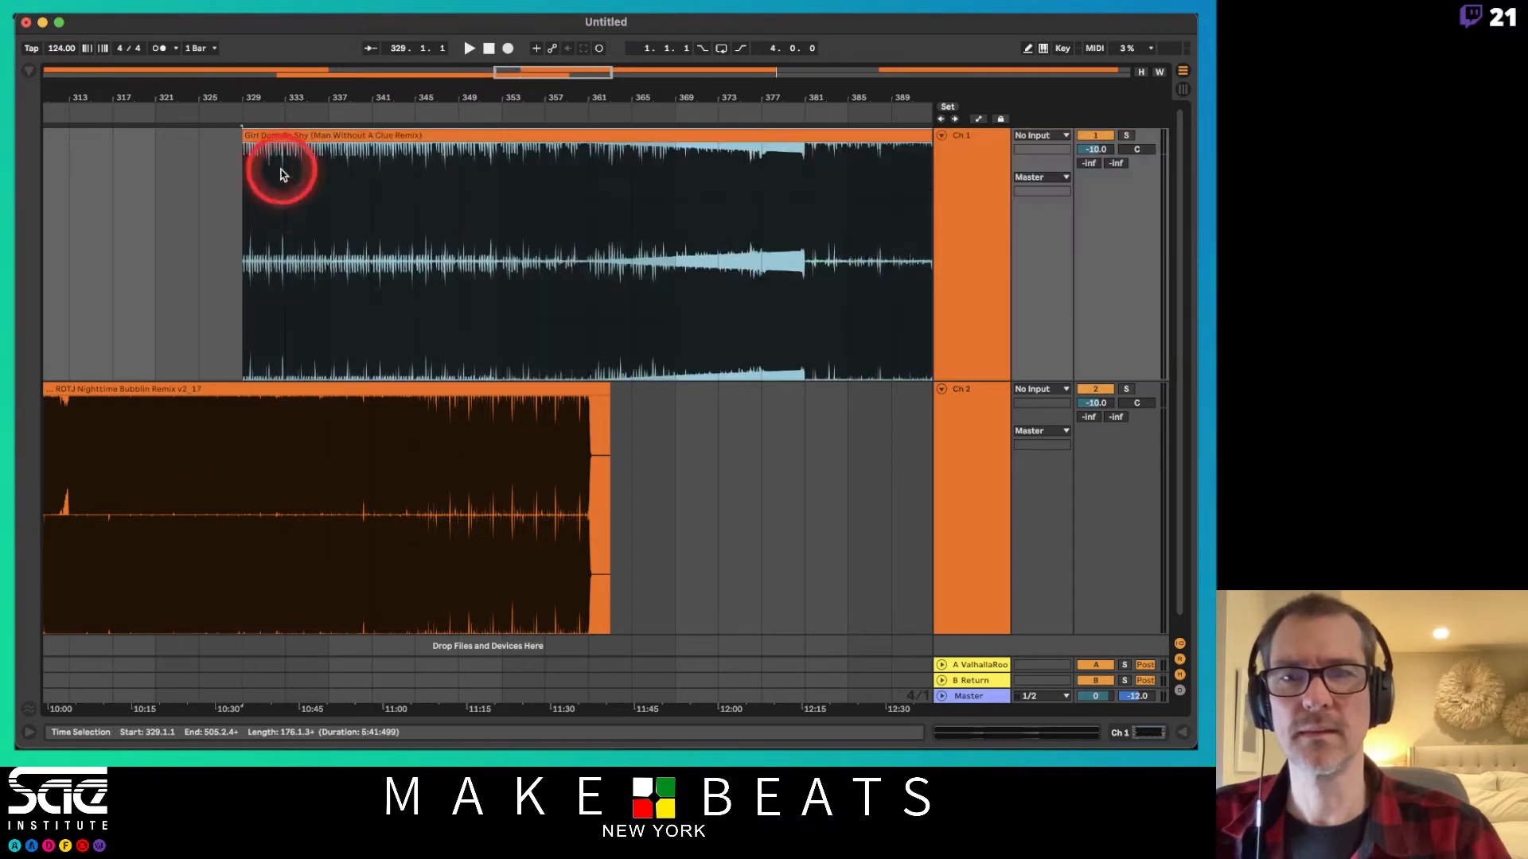
Play the transition from ROTJ Nighttime Bubblin into Girl Dont Be Shy, starting just before bar 329 and following it to the ROTJ clip's end.
{"action": "left_click", "coordinate": [203, 213]}
{"action": "key", "text": "space"}
{"action": "left_click_drag", "start_coordinate": [242, 92], "coordinate": [262, 99]}
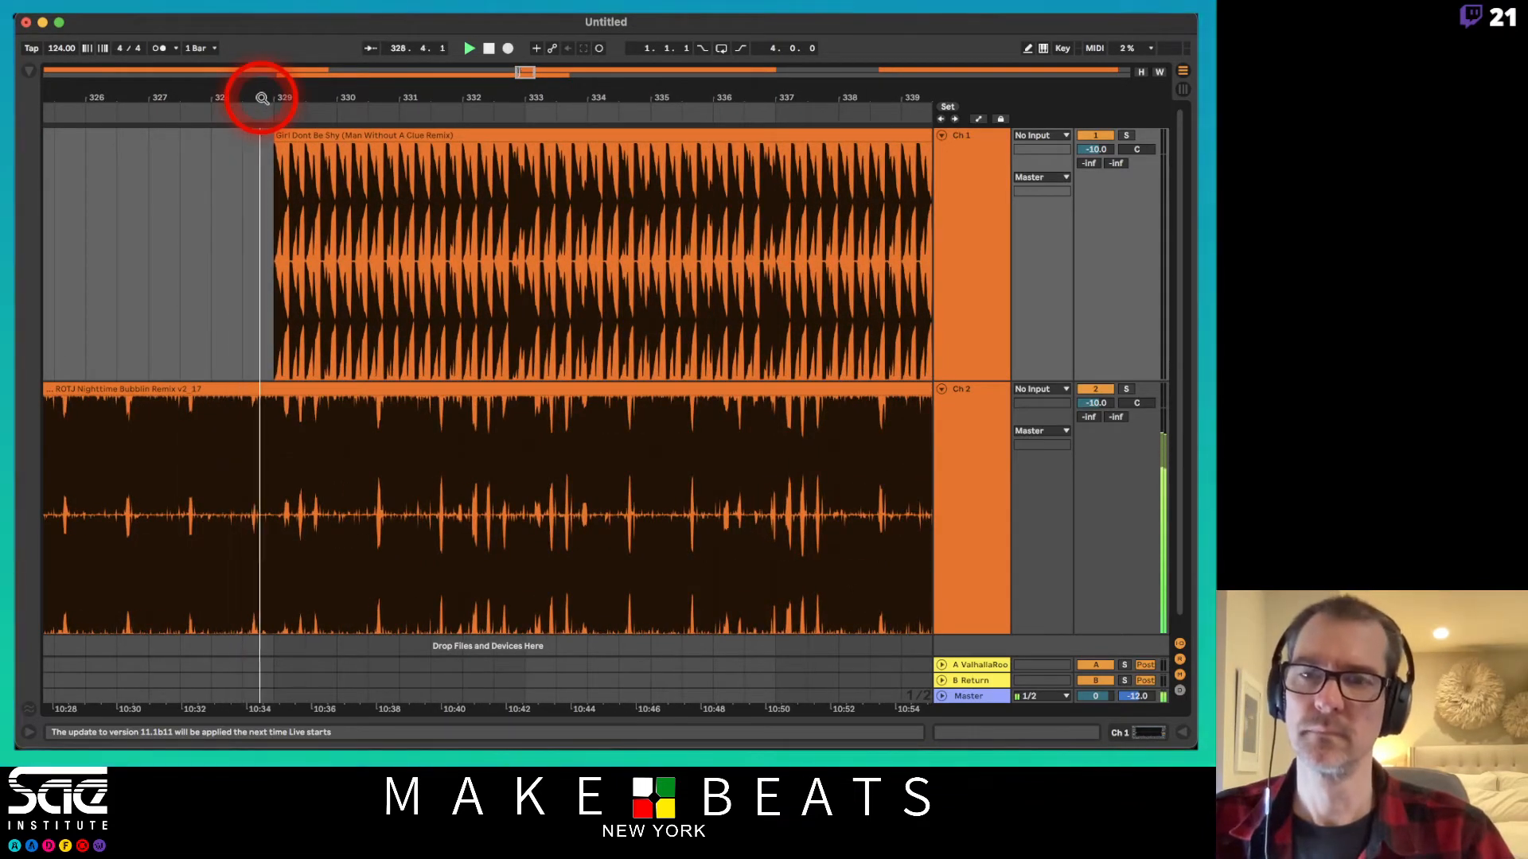
{"action": "left_click_drag", "start_coordinate": [262, 97], "coordinate": [268, 97]}
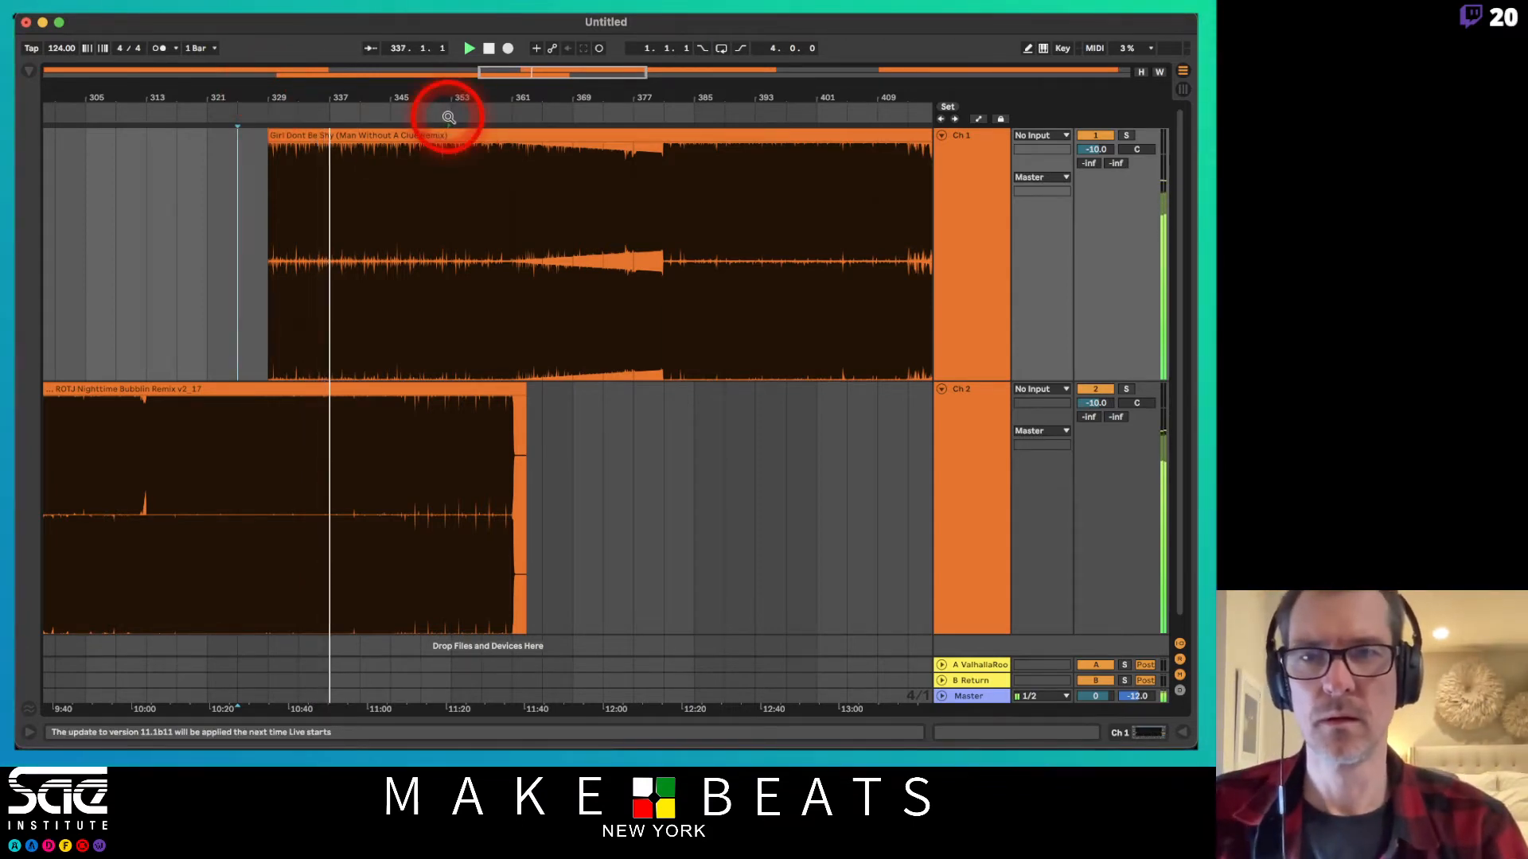
{"action": "left_click_drag", "start_coordinate": [454, 99], "coordinate": [451, 151]}
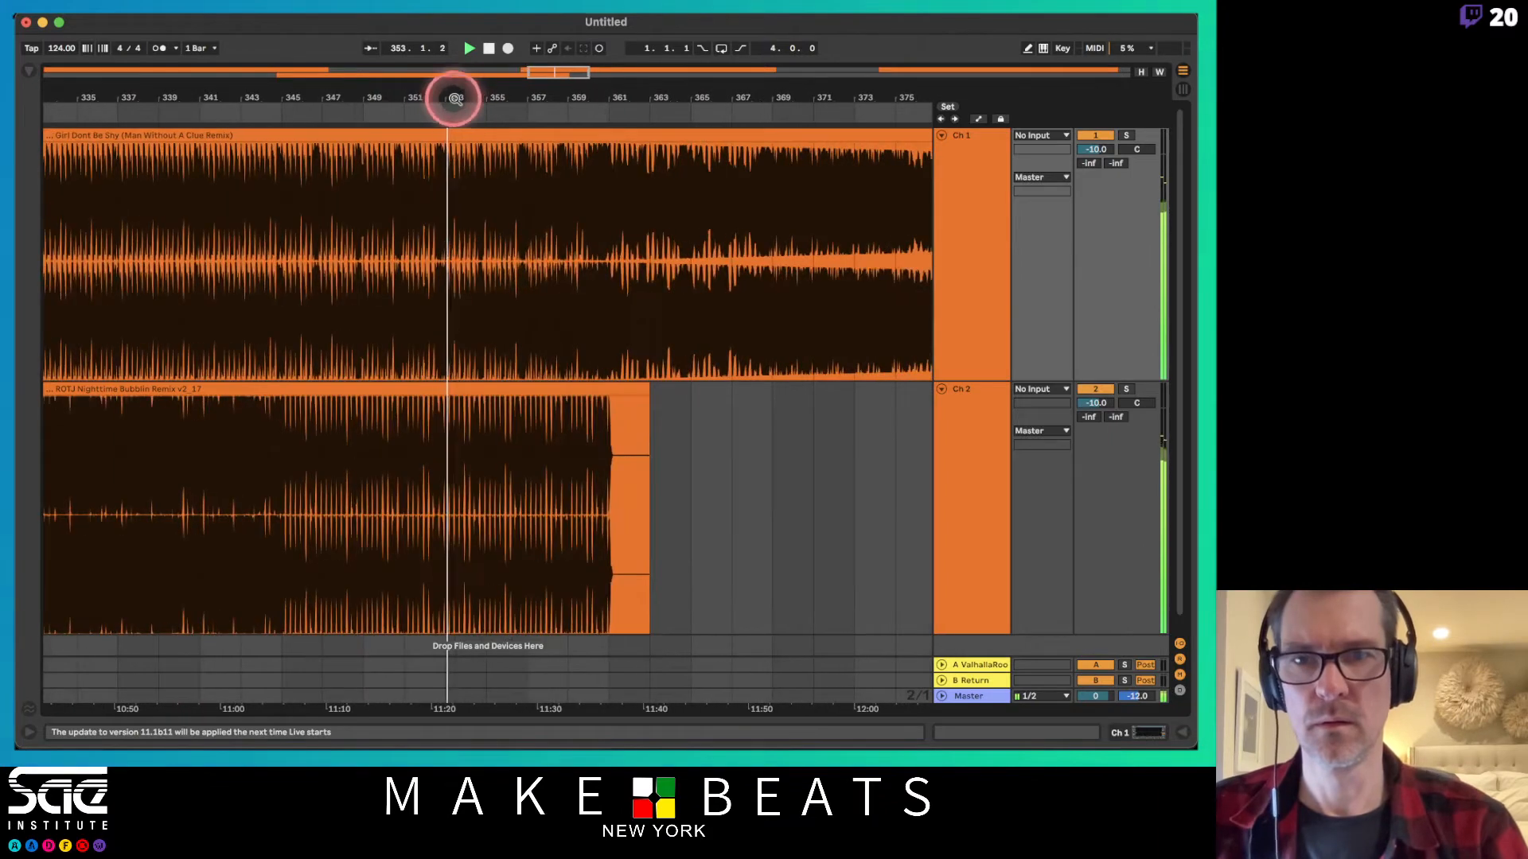
{"action": "left_click_drag", "start_coordinate": [455, 99], "coordinate": [387, 99]}
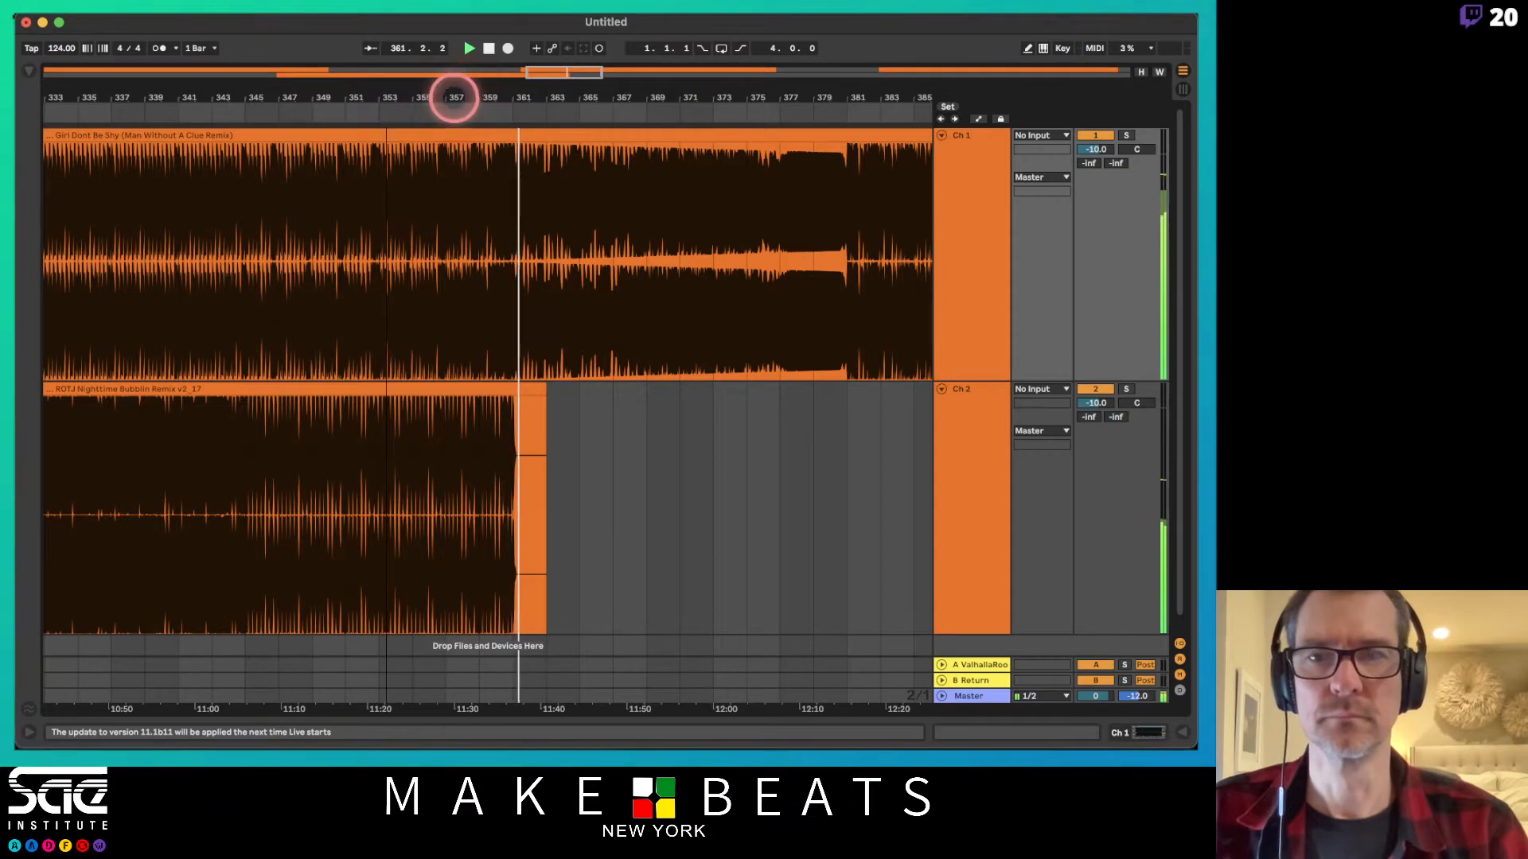
{"action": "left_click_drag", "start_coordinate": [388, 99], "coordinate": [385, 94]}
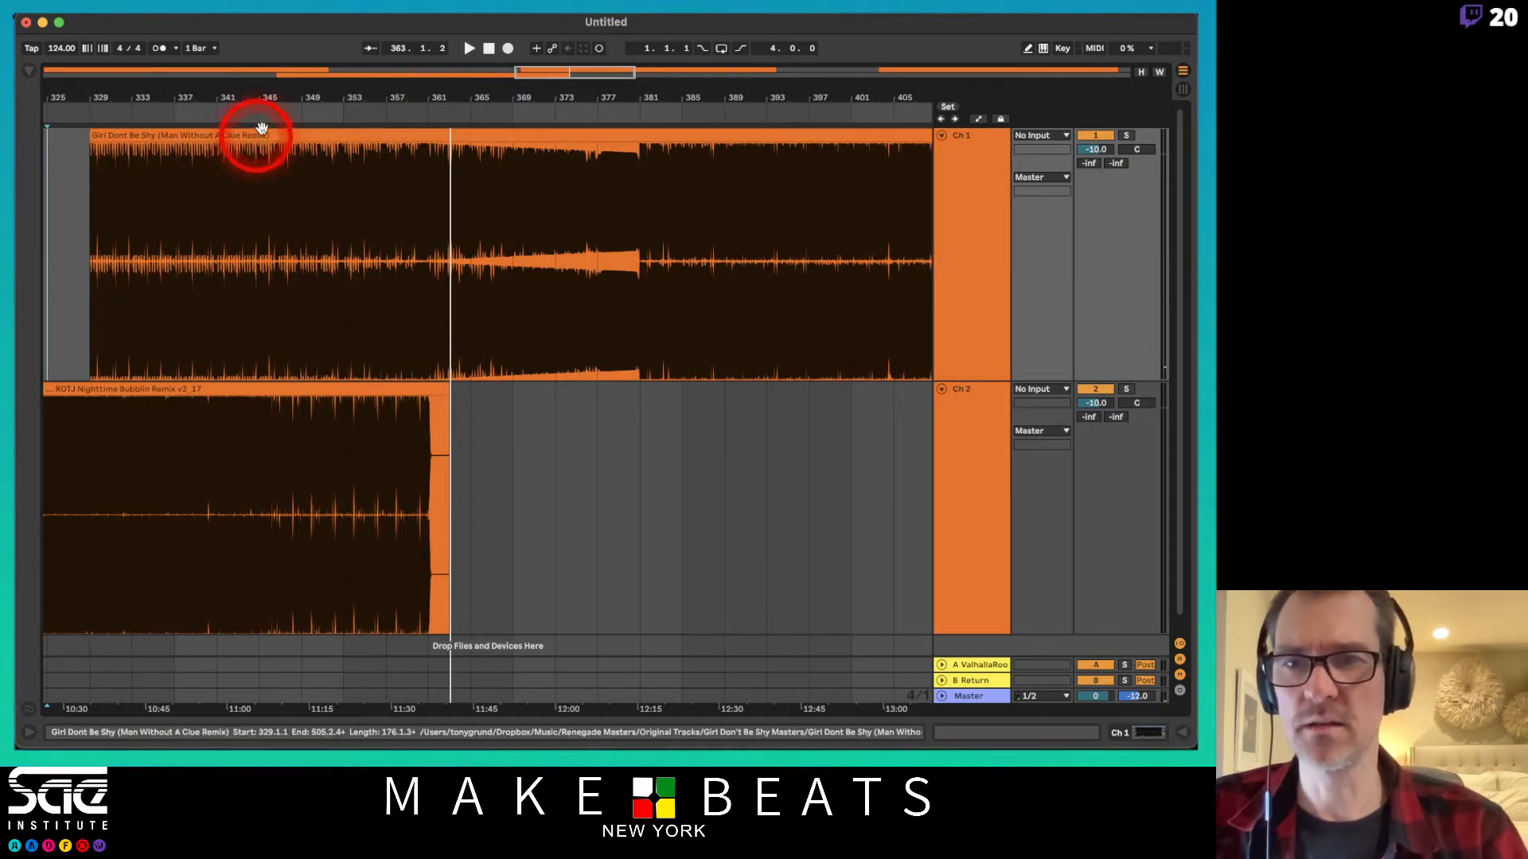
Remove the first 16 bars of the Girl Dont Be Shy clip and move the remainder back to start at bar 329.
{"action": "left_click_drag", "start_coordinate": [271, 103], "coordinate": [234, 137]}
{"action": "left_click", "coordinate": [227, 207]}
{"action": "left_click", "coordinate": [293, 137]}
{"action": "key", "text": "Delete"}
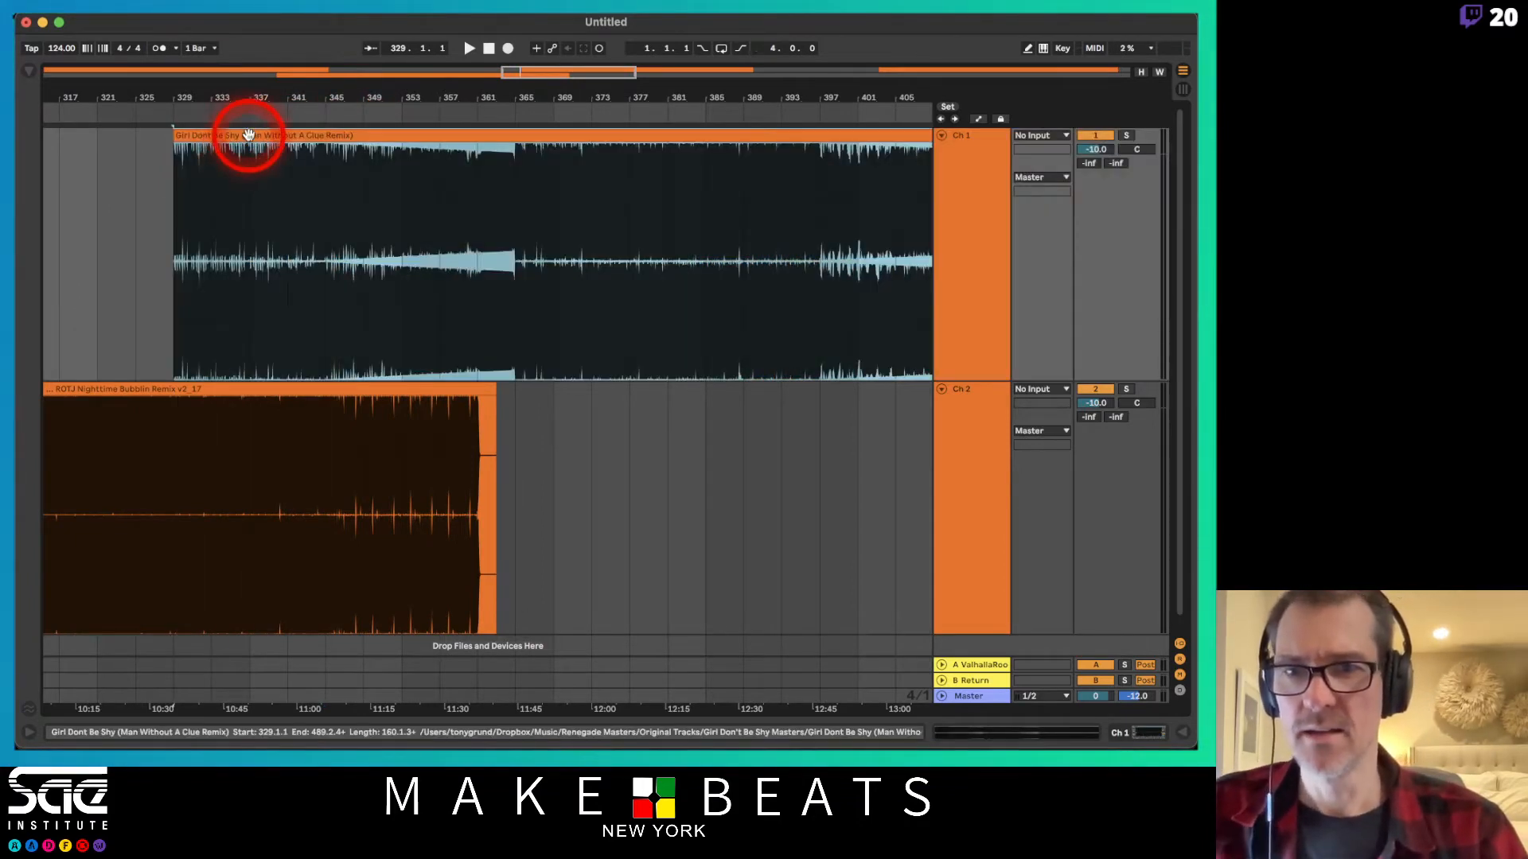
{"action": "left_click_drag", "start_coordinate": [319, 98], "coordinate": [404, 279]}
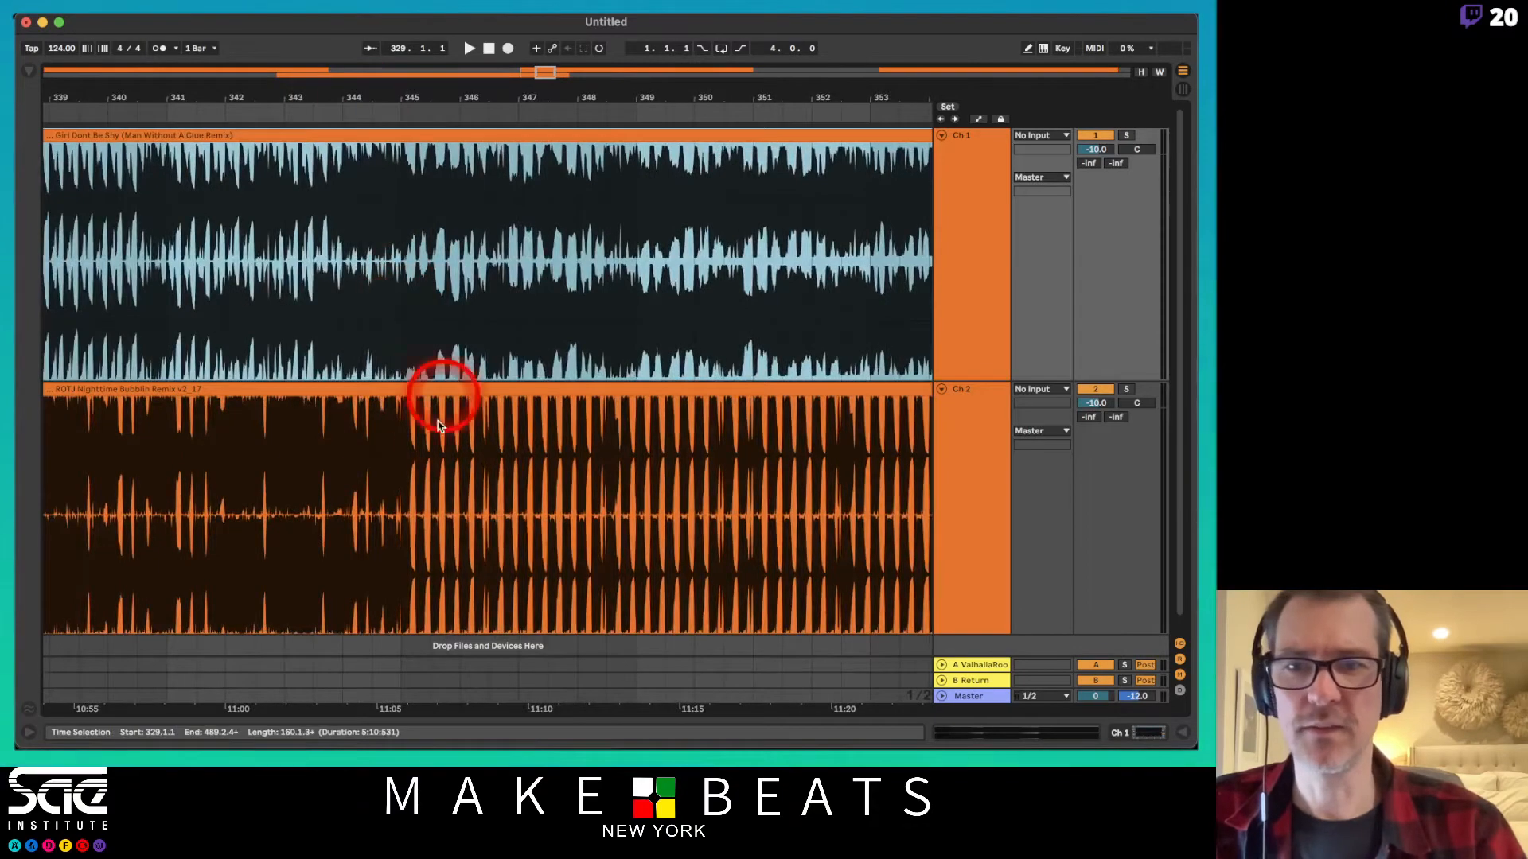
Move the Renegade Masters Drop n Slide clip from Ch 1 to Ch 2, starting at bar 489 where Girl Dont Be Shy ends.
{"action": "left_click_drag", "start_coordinate": [443, 107], "coordinate": [445, 110]}
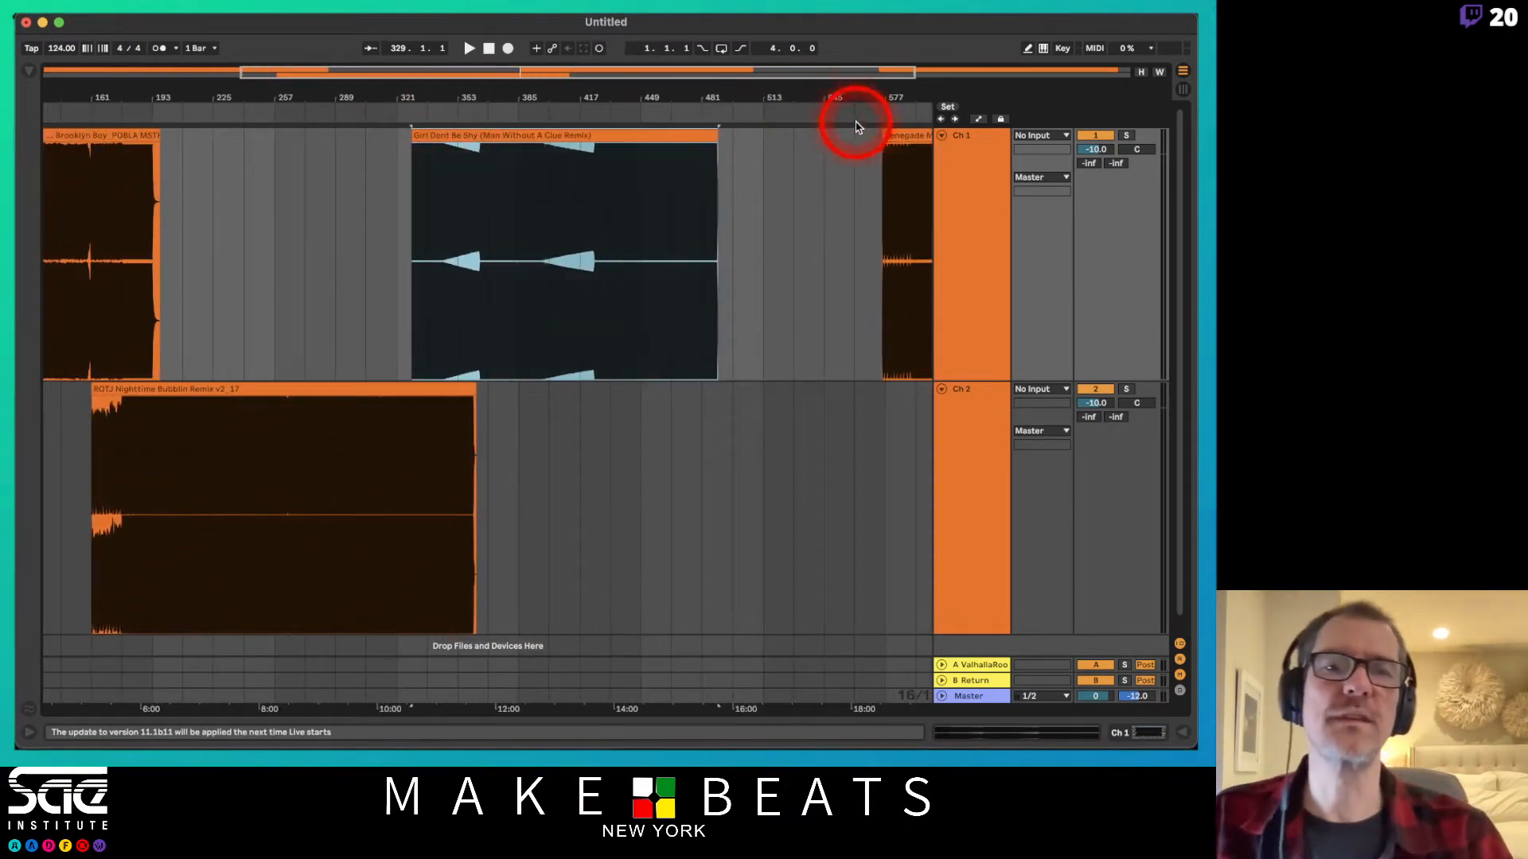
{"action": "left_click_drag", "start_coordinate": [844, 109], "coordinate": [687, 413]}
{"action": "left_click_drag", "start_coordinate": [621, 95], "coordinate": [620, 98]}
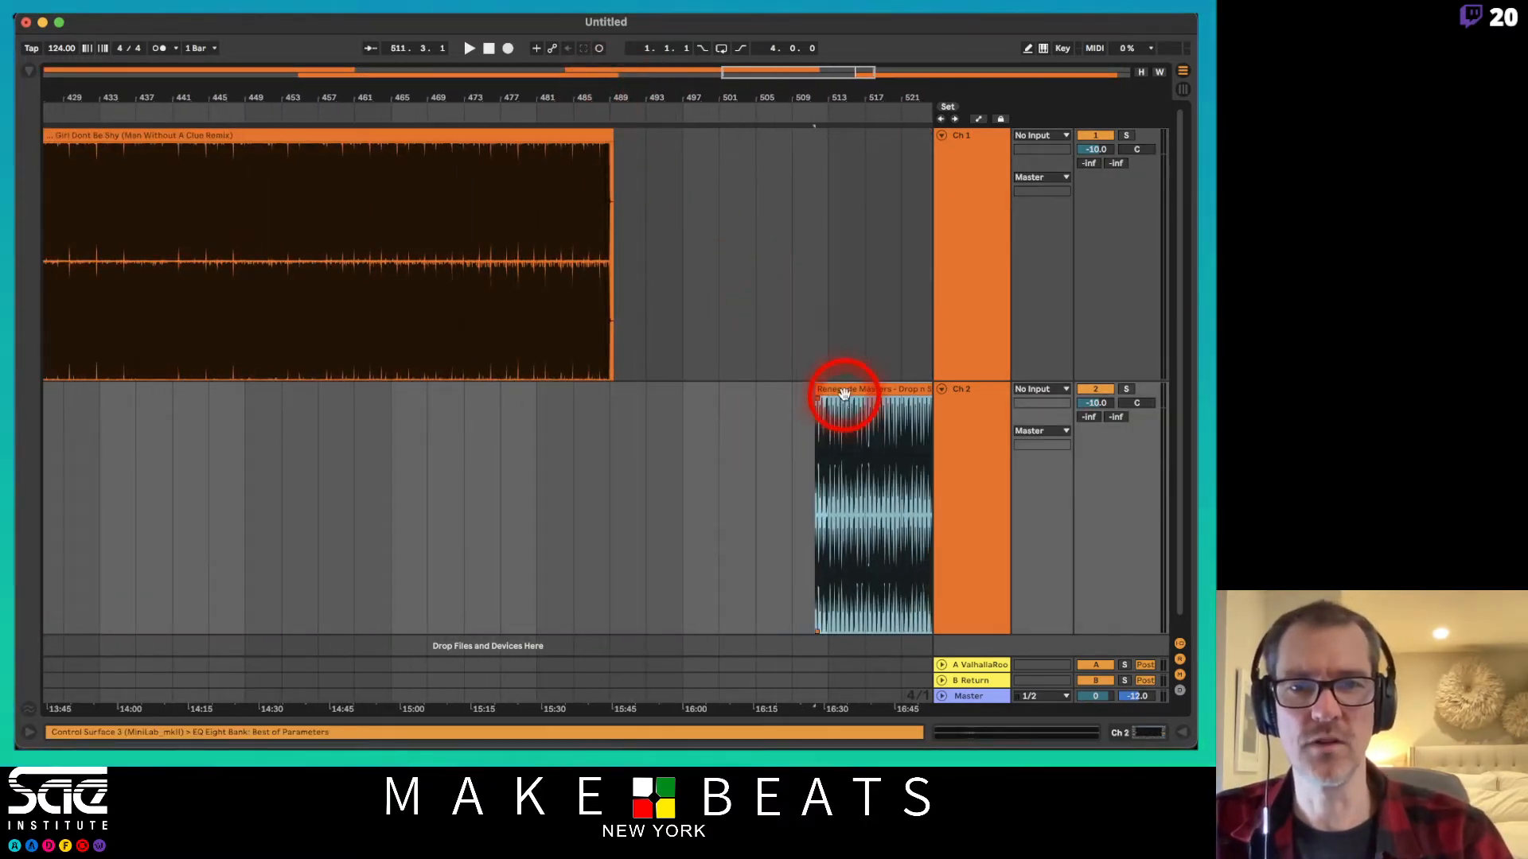
{"action": "left_click_drag", "start_coordinate": [843, 394], "coordinate": [636, 396]}
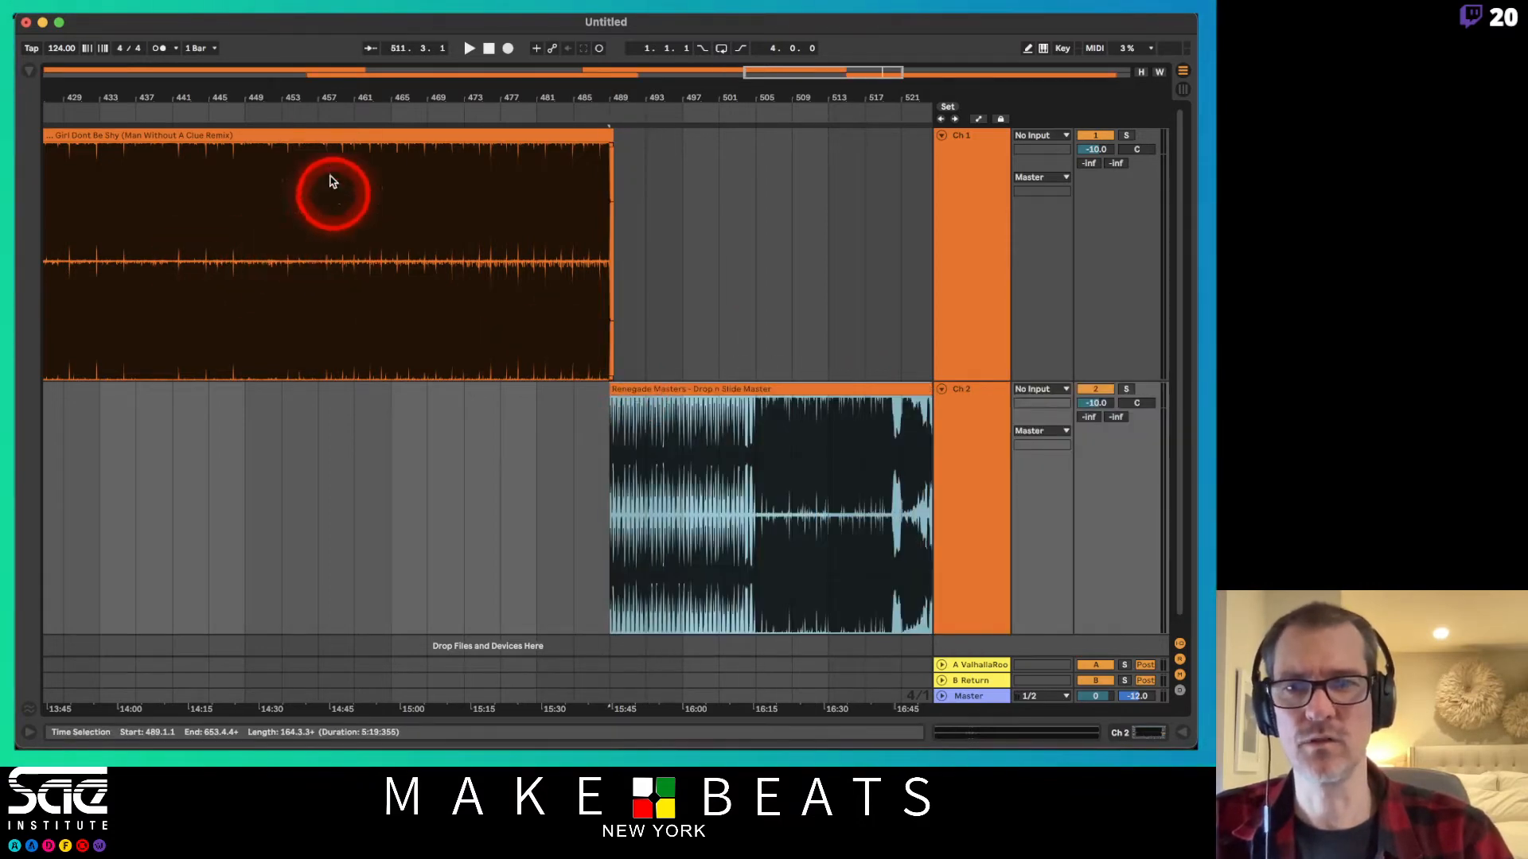
Play Girl Dont Be Shy from bar 421, mark 32 bars from bar 425, and move the Drop n Slide clip back to bar 449.
{"action": "left_click_drag", "start_coordinate": [327, 105], "coordinate": [327, 108]}
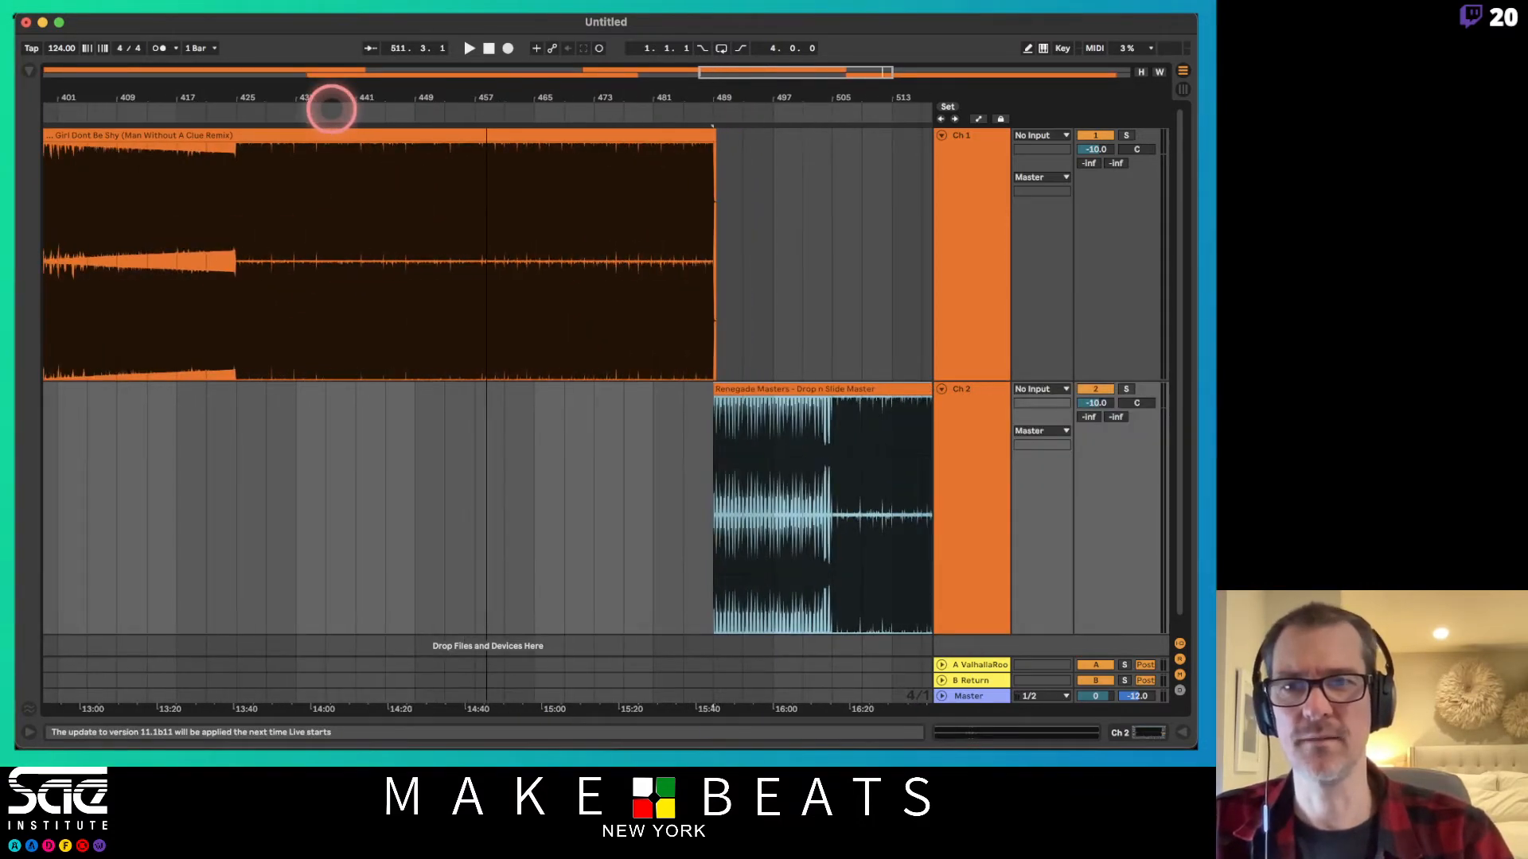
{"action": "left_click", "coordinate": [195, 463]}
{"action": "key", "text": "space"}
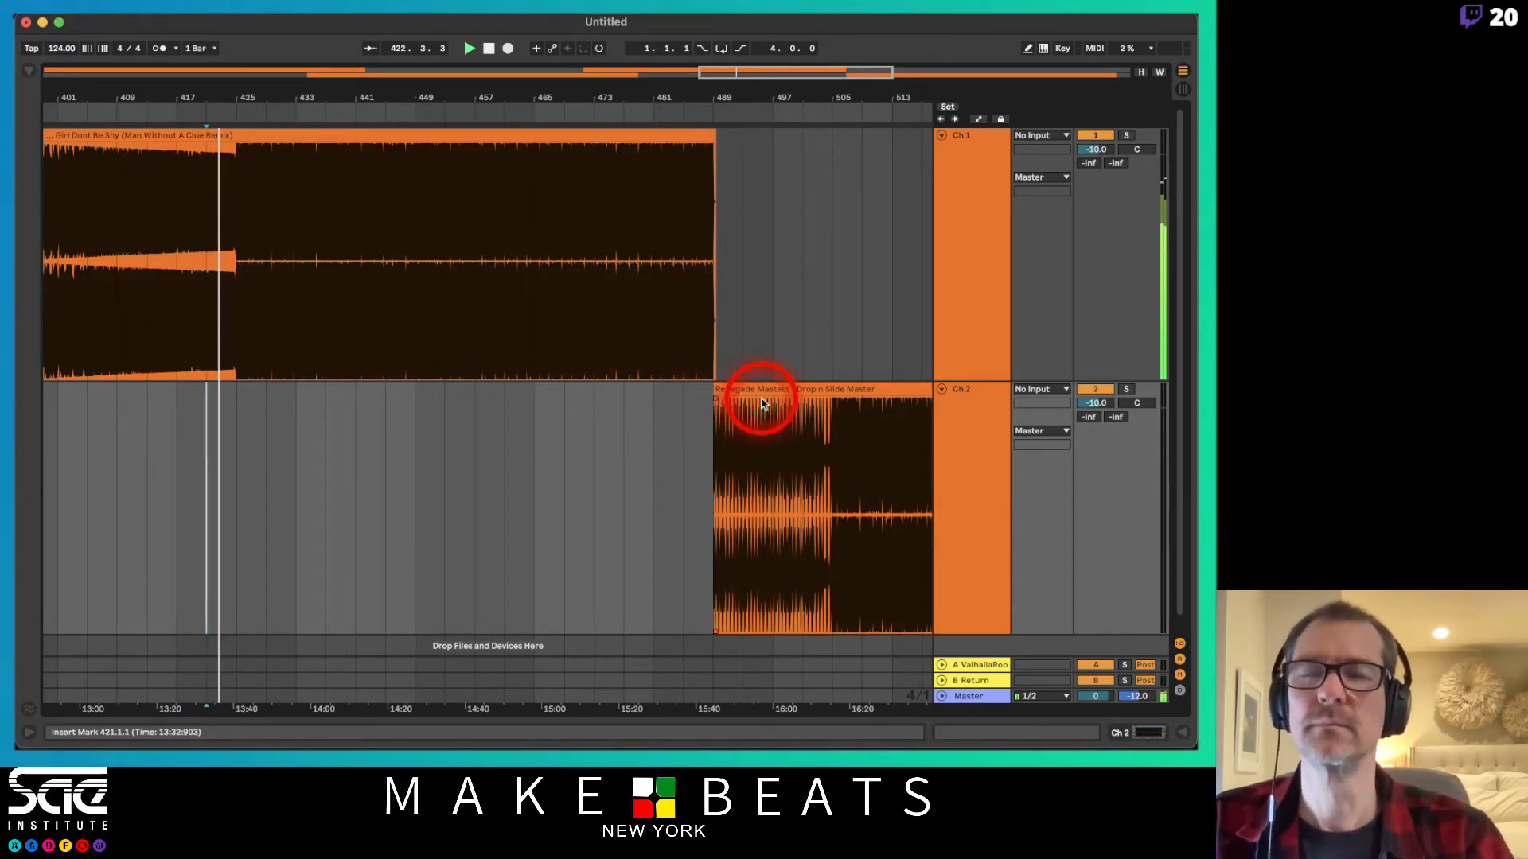
{"action": "left_click_drag", "start_coordinate": [252, 446], "coordinate": [472, 461]}
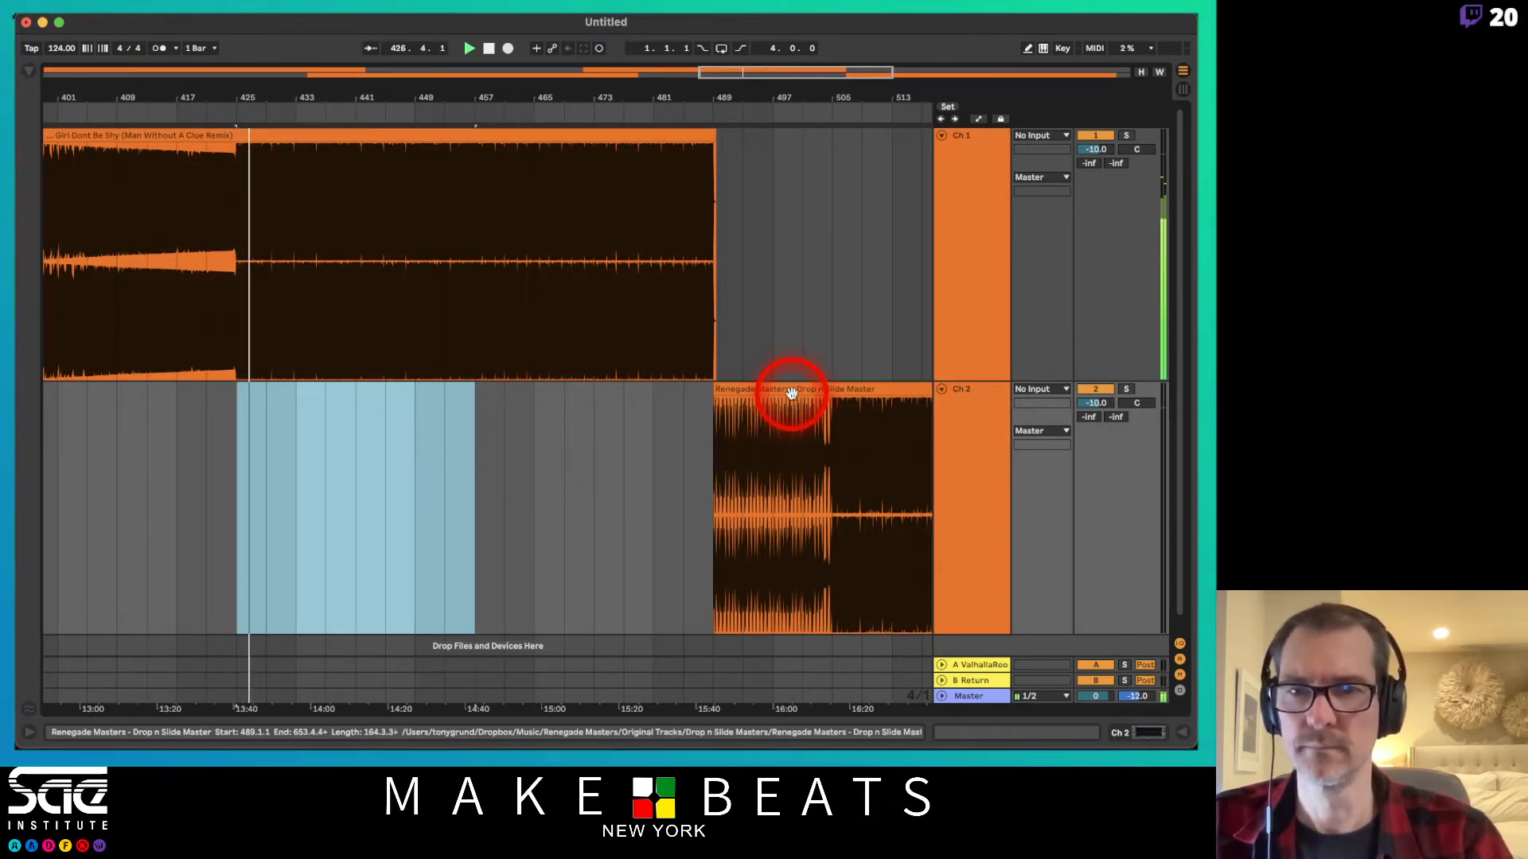
{"action": "left_click_drag", "start_coordinate": [791, 392], "coordinate": [479, 388]}
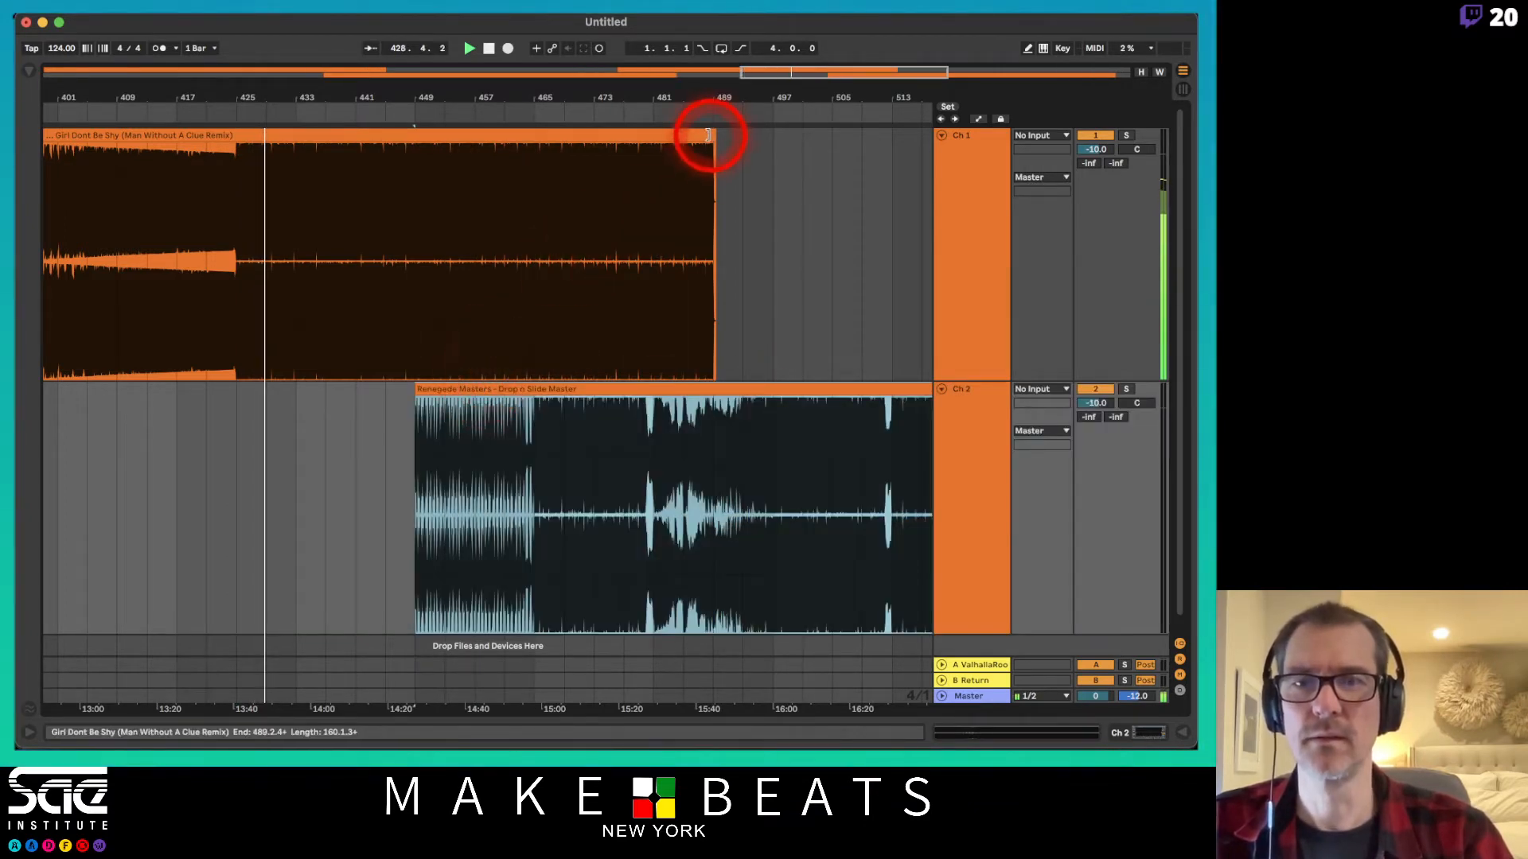
Trim the end of the Girl Dont Be Shy clip to bar 480 and play its overlap with Drop n Slide.
{"action": "left_click_drag", "start_coordinate": [711, 132], "coordinate": [617, 93]}
{"action": "scroll", "coordinate": [645, 128], "scroll_direction": "up", "scroll_amount": 5}
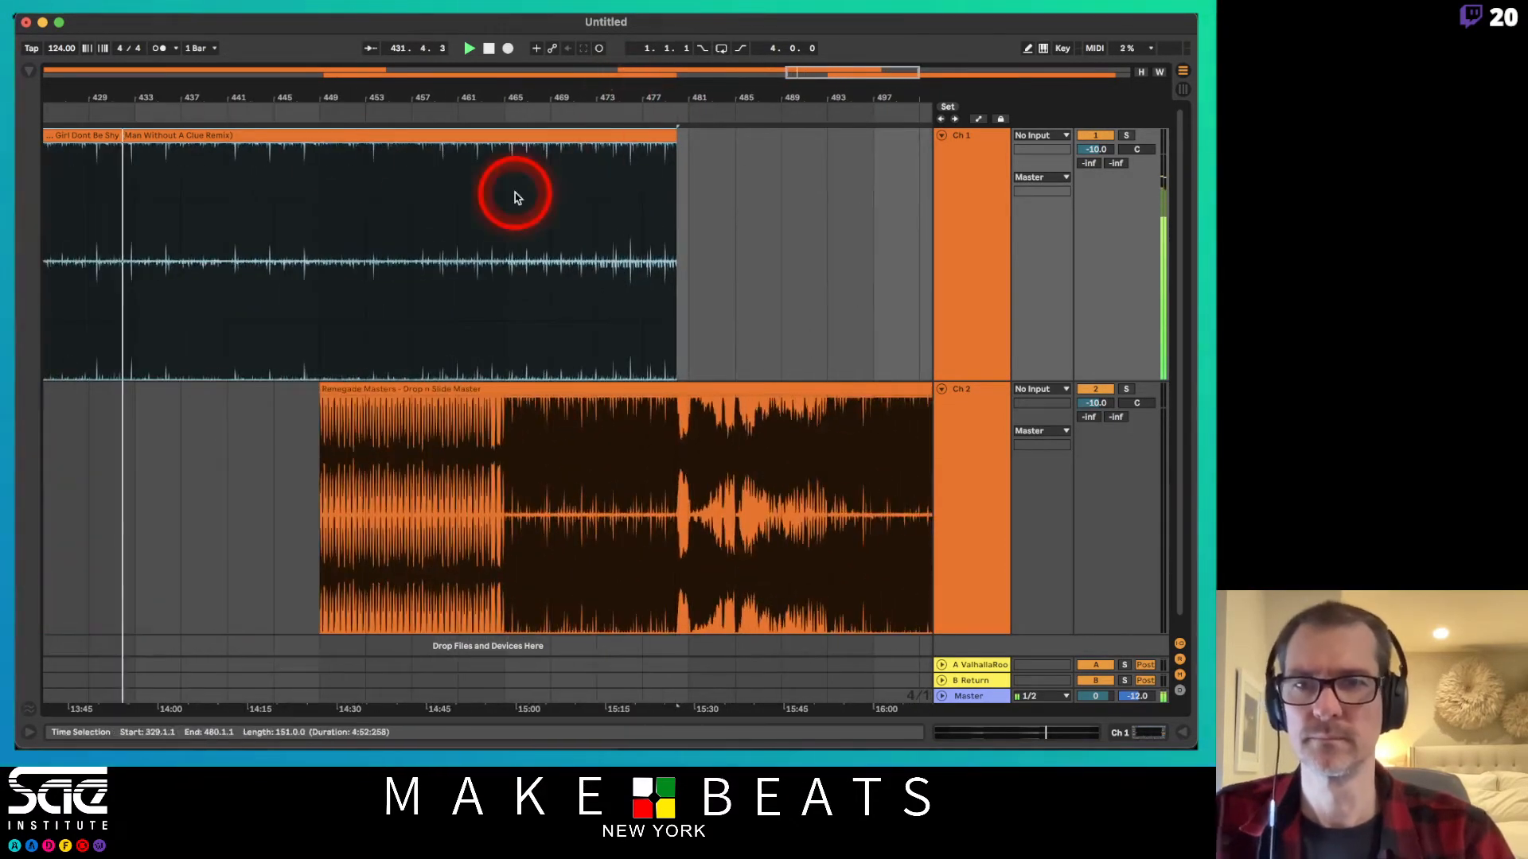
{"action": "left_click", "coordinate": [320, 113]}
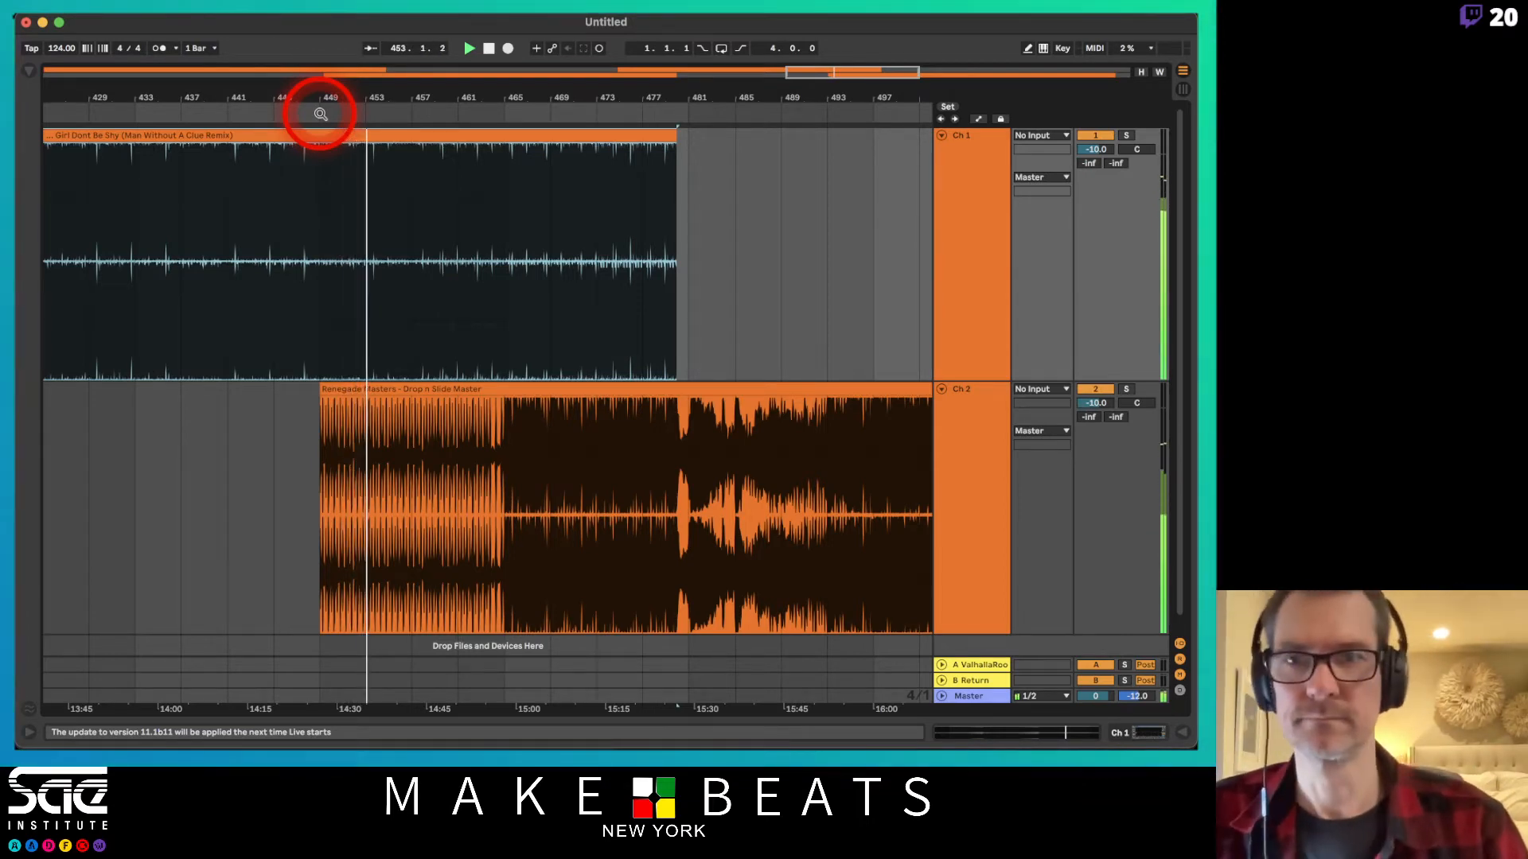
{"action": "left_click_drag", "start_coordinate": [319, 114], "coordinate": [506, 114]}
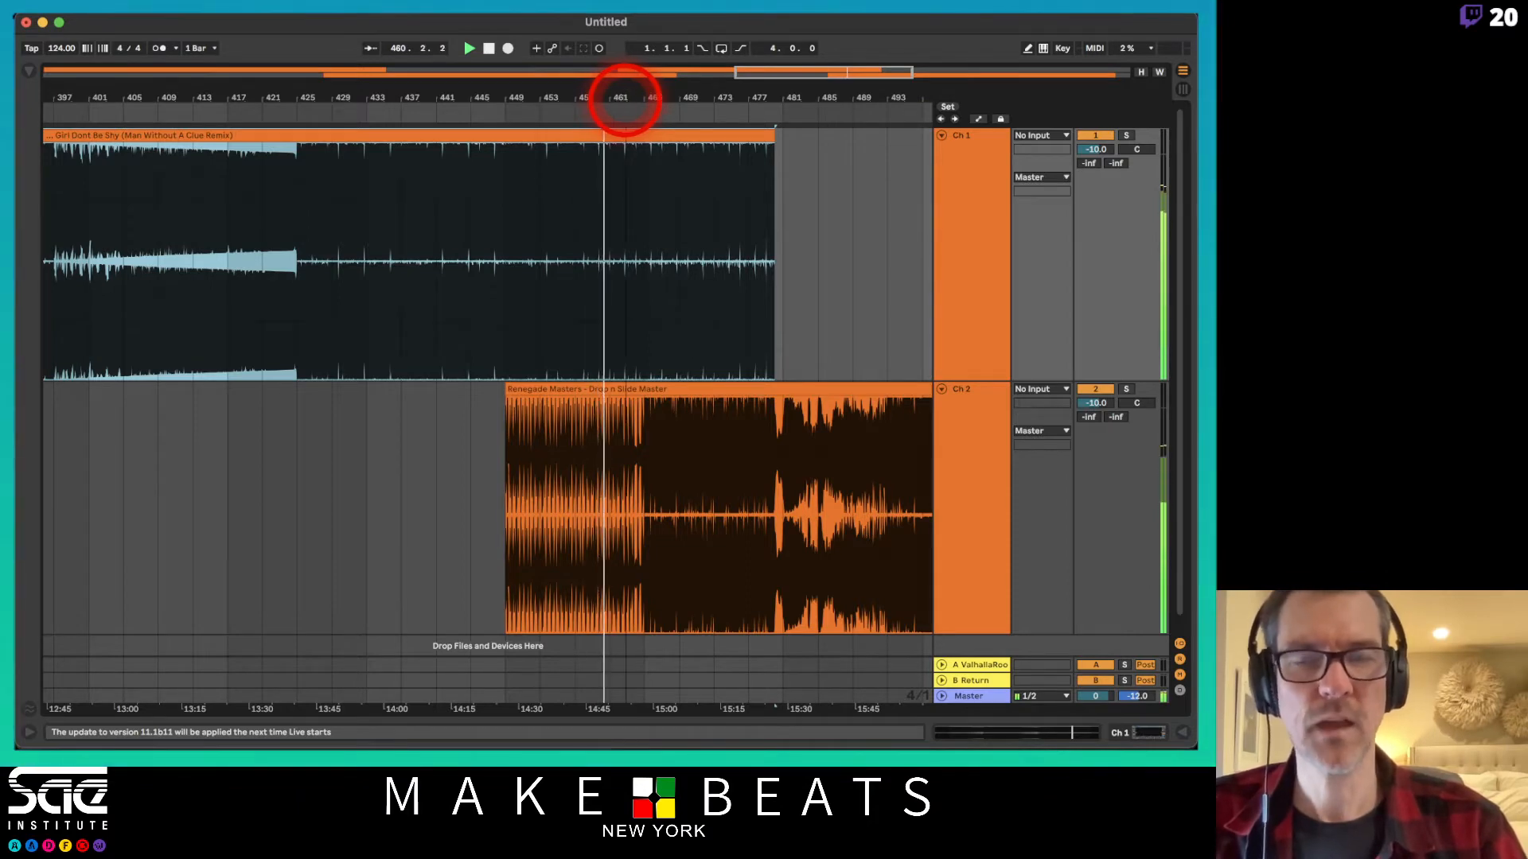
{"action": "left_click_drag", "start_coordinate": [625, 99], "coordinate": [825, 129]}
{"action": "double_click", "coordinate": [785, 101]}
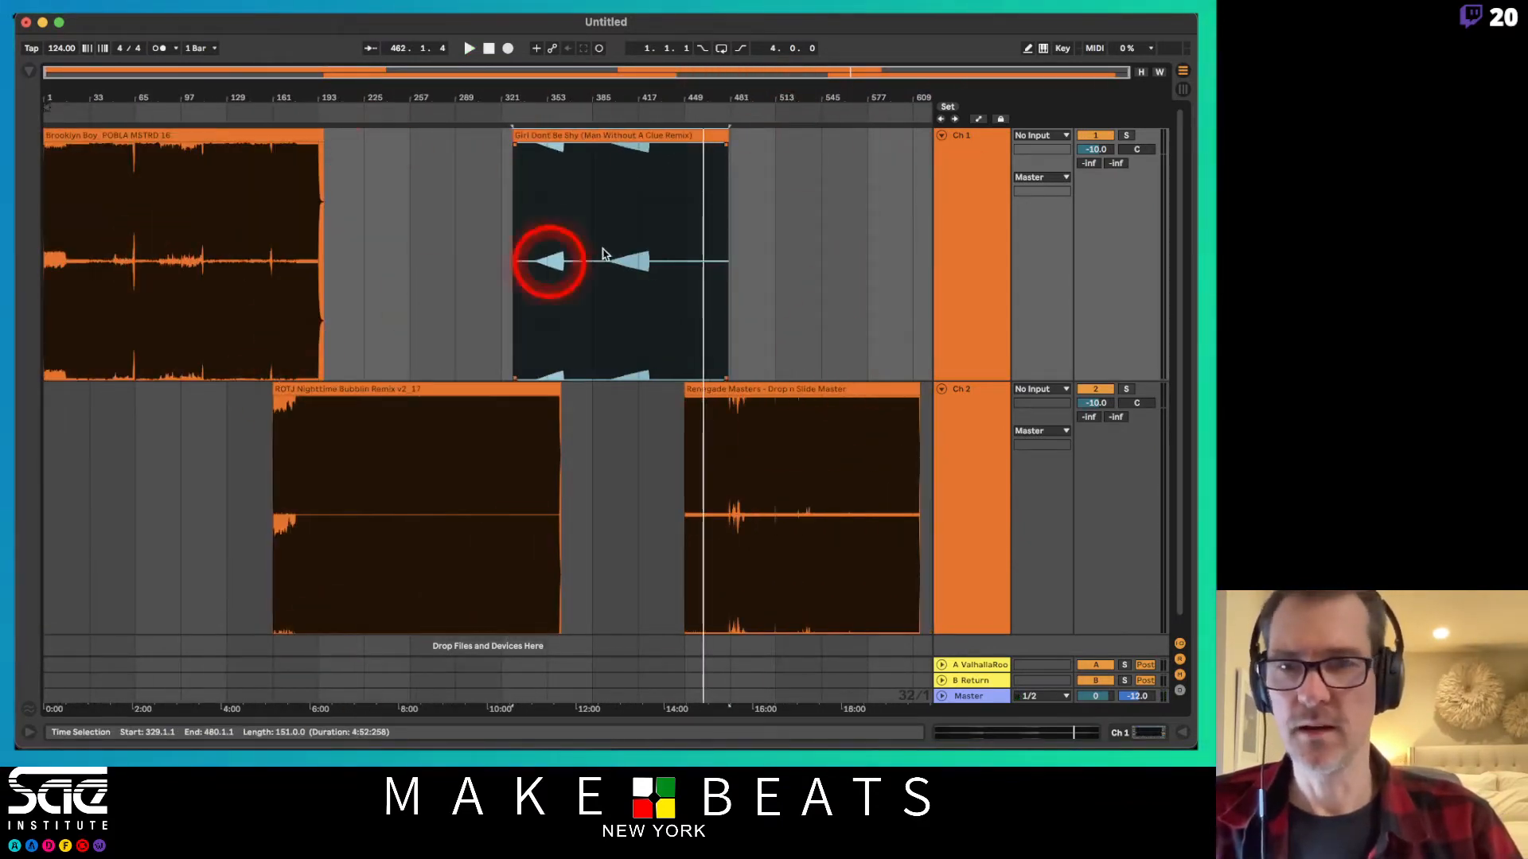
Show the automation lanes on both Ch 1 and Ch 2 and resize the lanes so both channels can be edited together.
{"action": "left_click", "coordinate": [990, 189]}
{"action": "left_click", "coordinate": [989, 426], "text": "shift"}
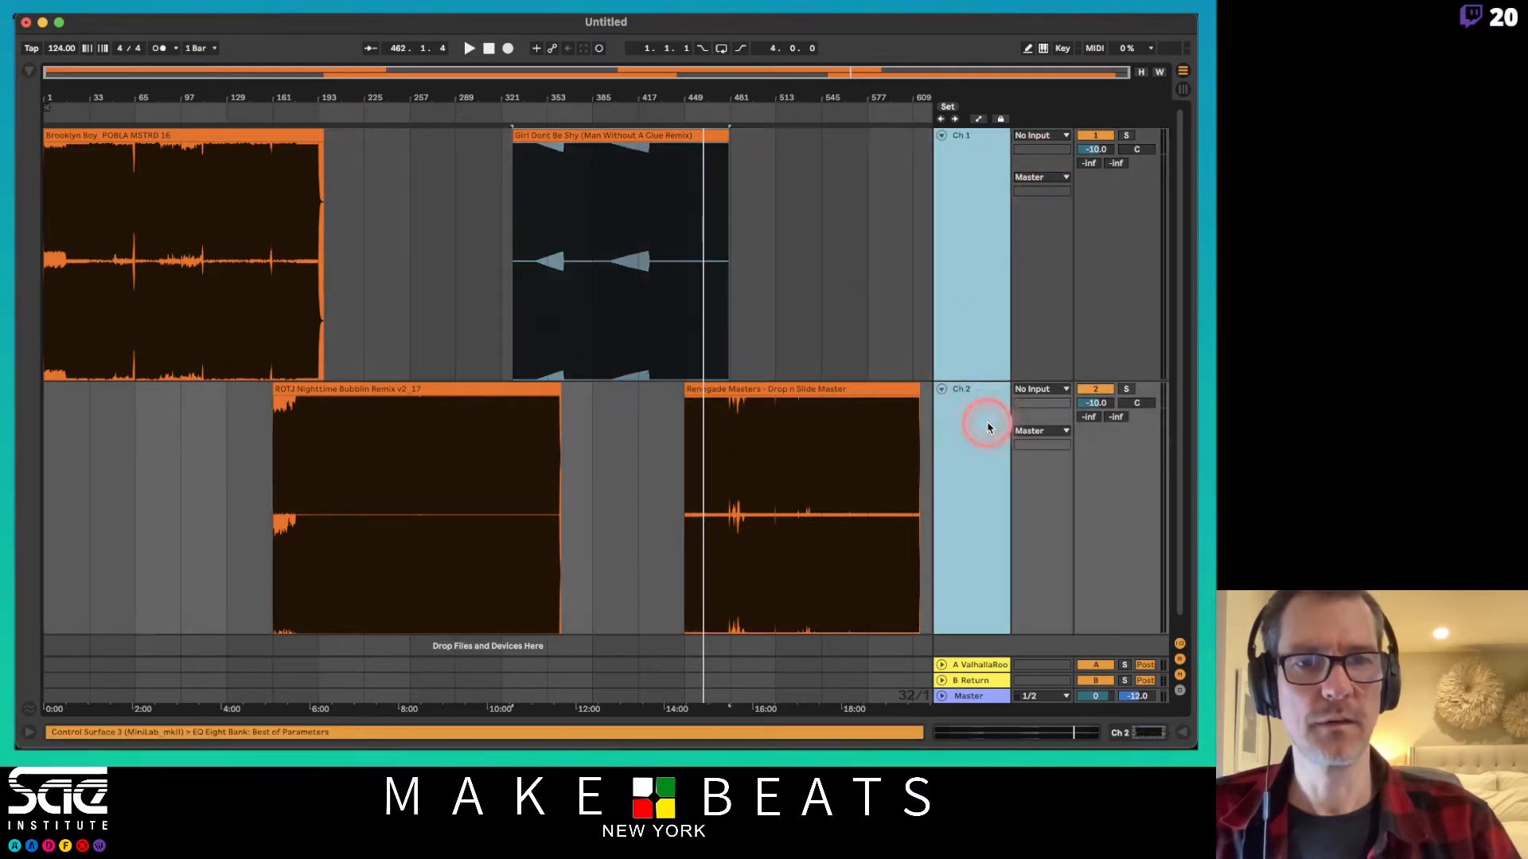
{"action": "key", "text": "a"}
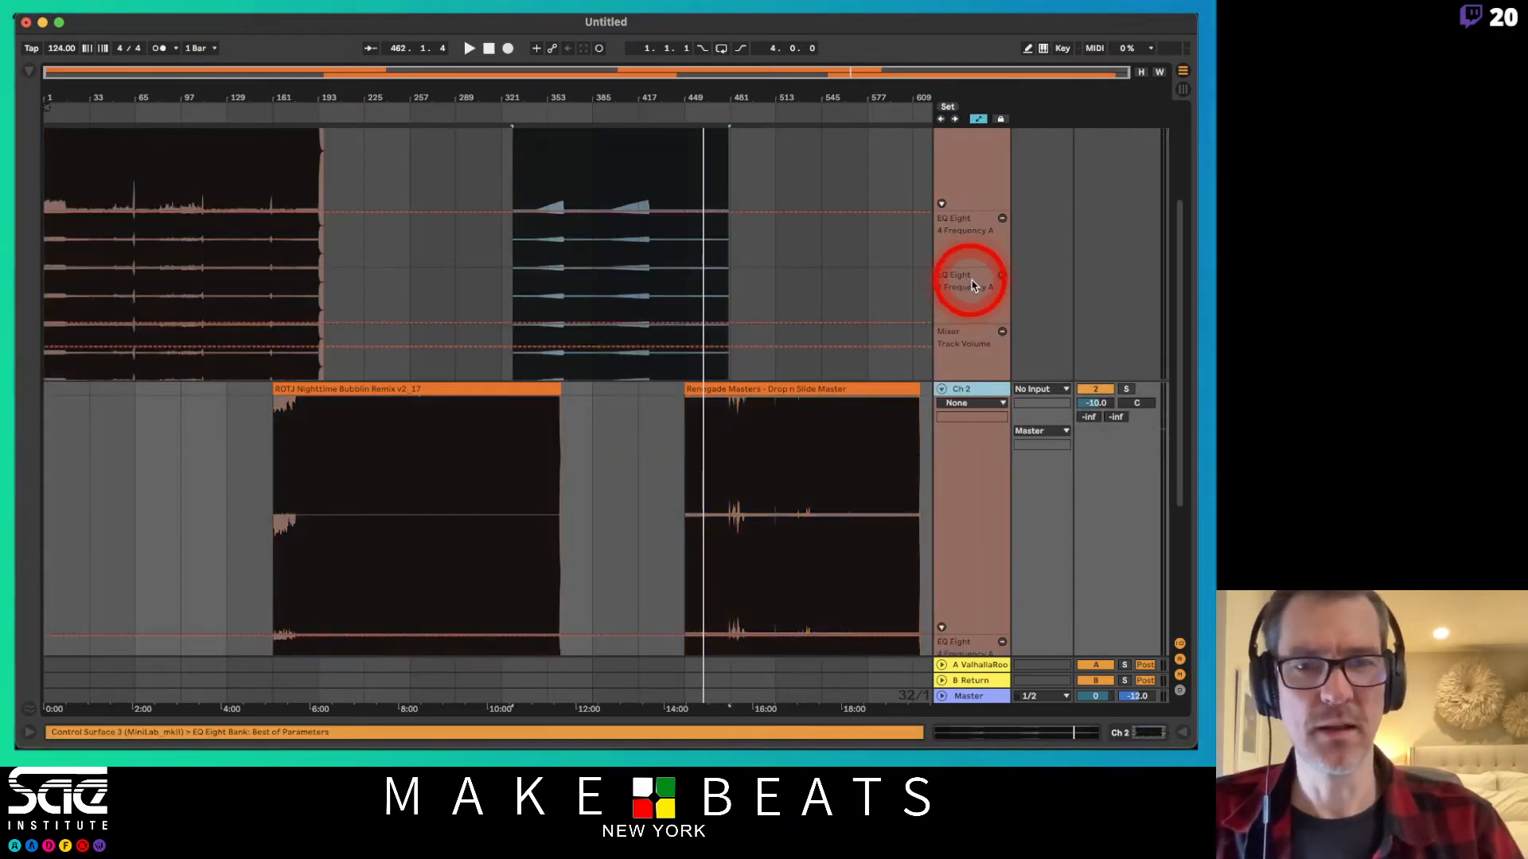
{"action": "scroll", "coordinate": [971, 286], "scroll_direction": "up", "scroll_amount": 5}
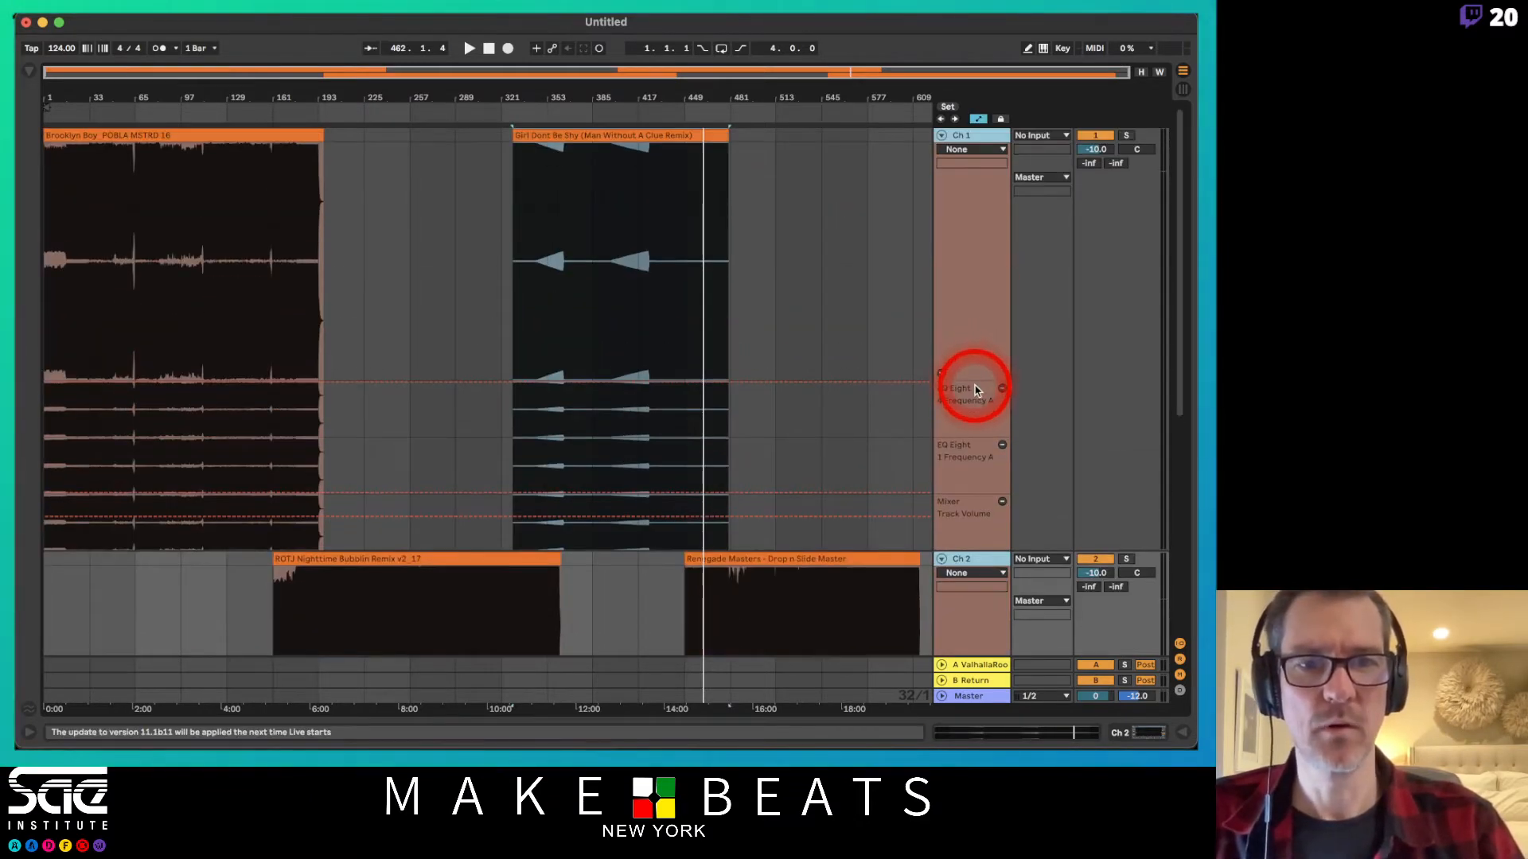
{"action": "left_click_drag", "start_coordinate": [974, 379], "coordinate": [972, 177]}
{"action": "left_click", "coordinate": [972, 220]}
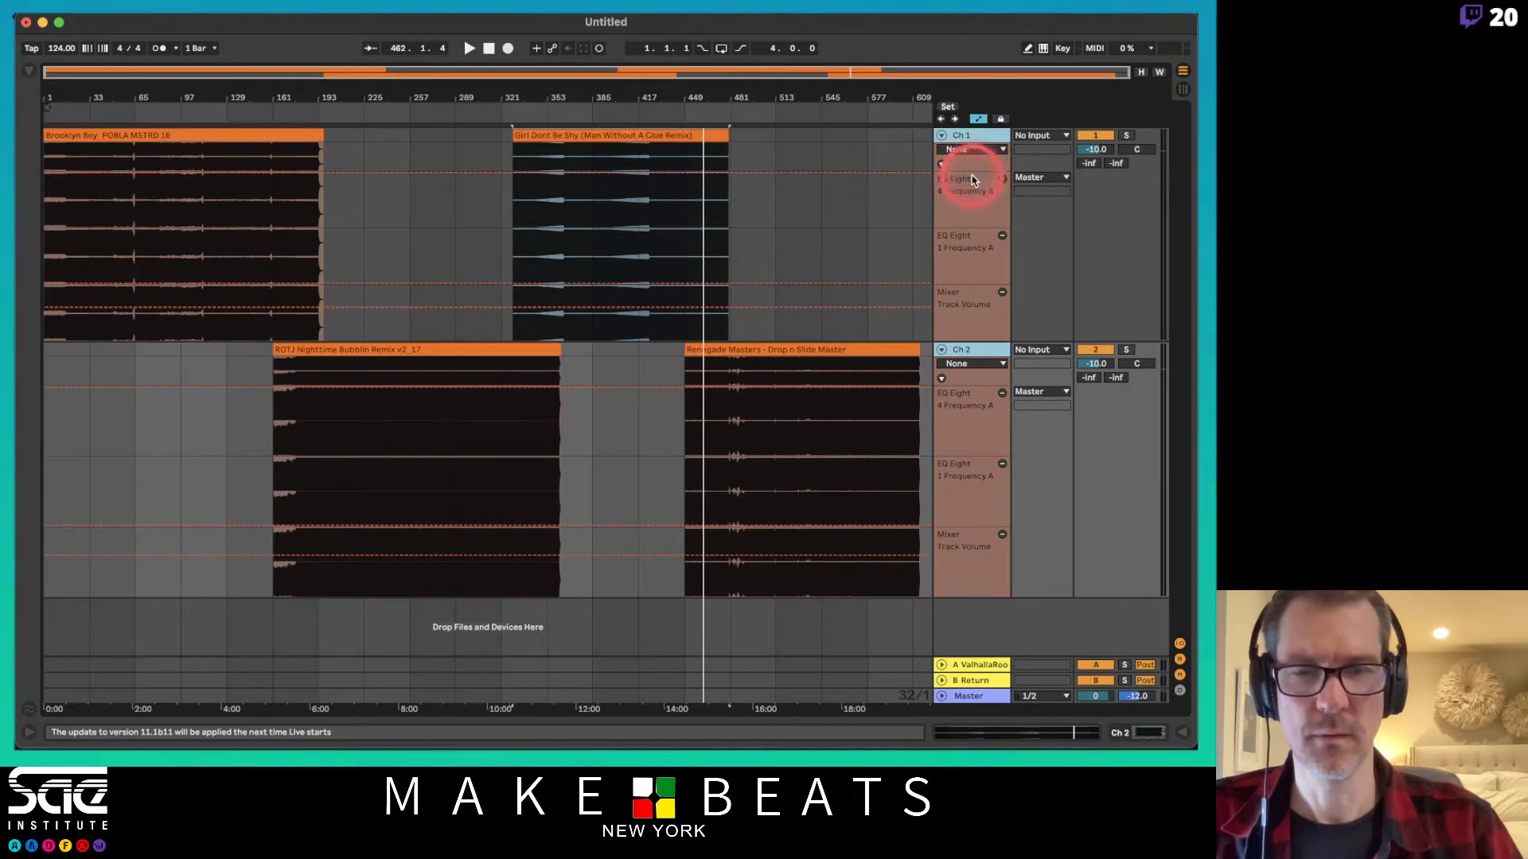
{"action": "left_click", "coordinate": [572, 157]}
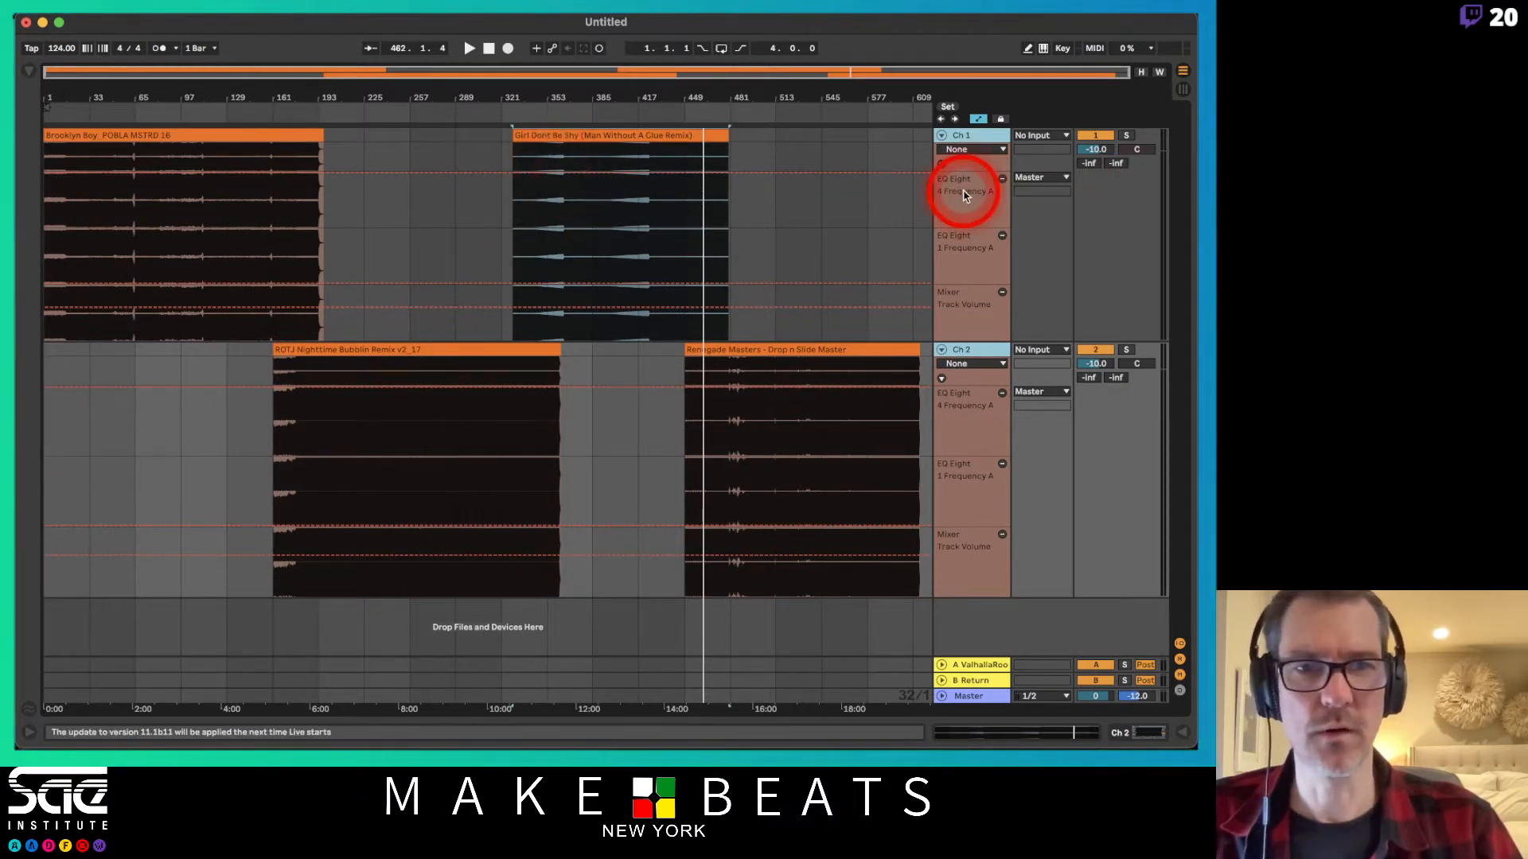
{"action": "left_click_drag", "start_coordinate": [964, 195], "coordinate": [971, 295]}
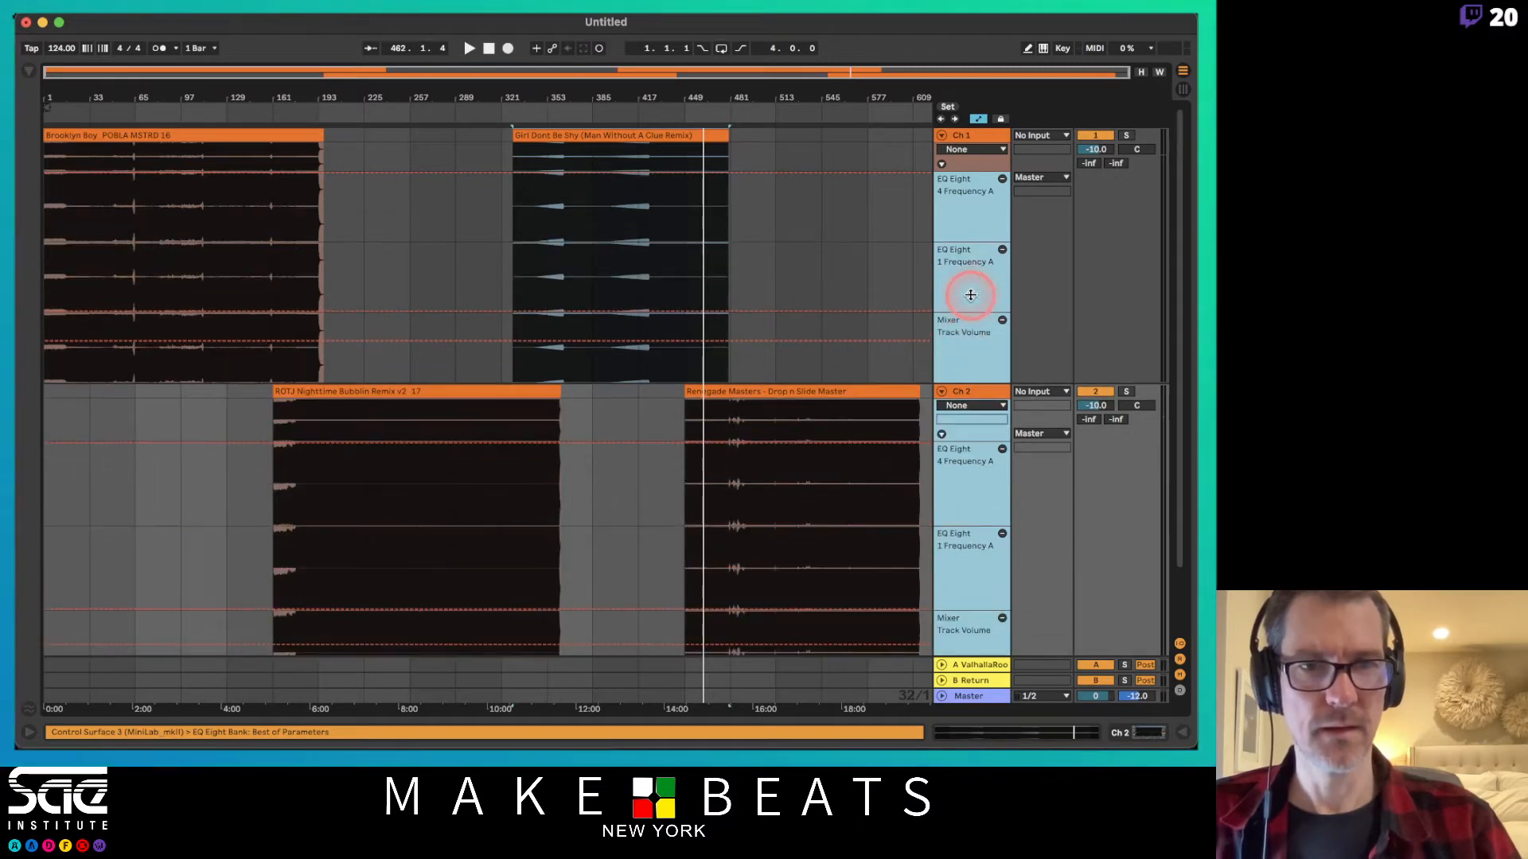
{"action": "scroll", "coordinate": [815, 385], "scroll_direction": "down", "scroll_amount": 3}
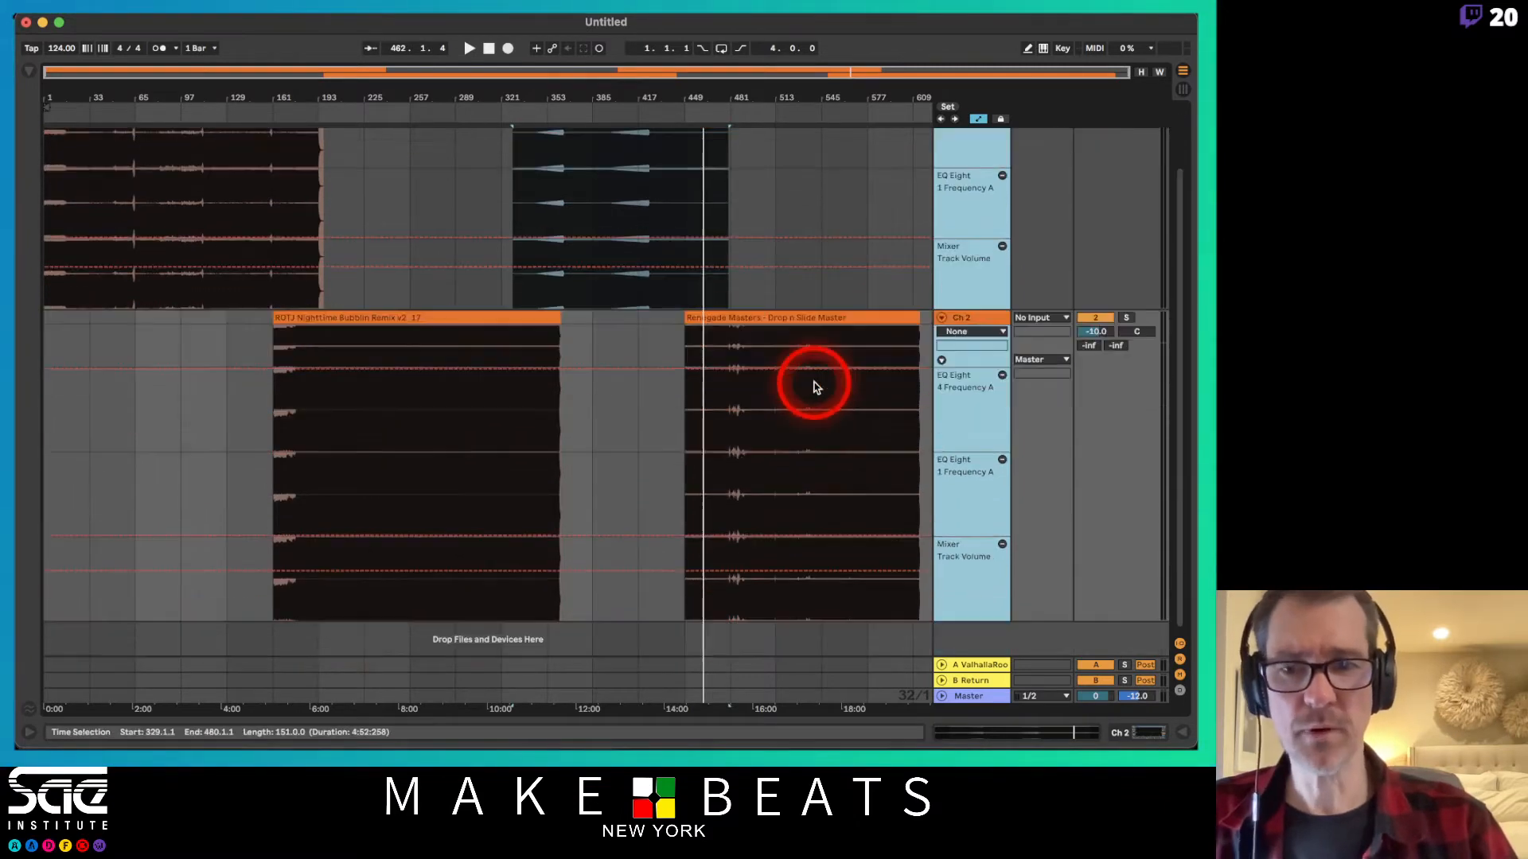
{"action": "scroll", "coordinate": [804, 374], "scroll_direction": "up", "scroll_amount": 1}
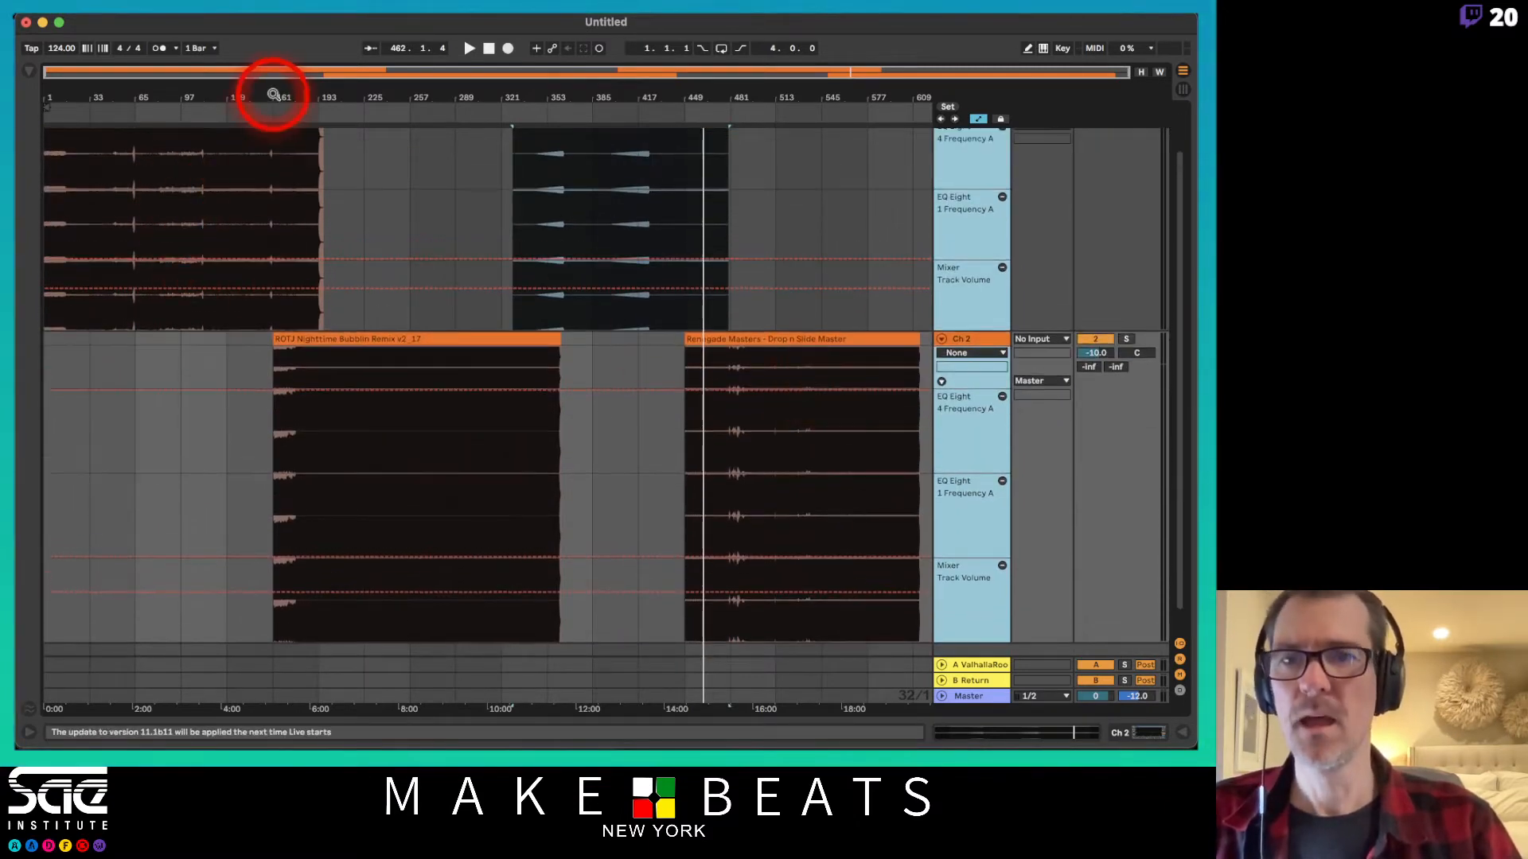
Play the transition from Brooklyn Boy into ROTJ Nighttime Bubblin, starting two bars before the ROTJ clip at bar 159.
{"action": "left_click_drag", "start_coordinate": [278, 96], "coordinate": [277, 96]}
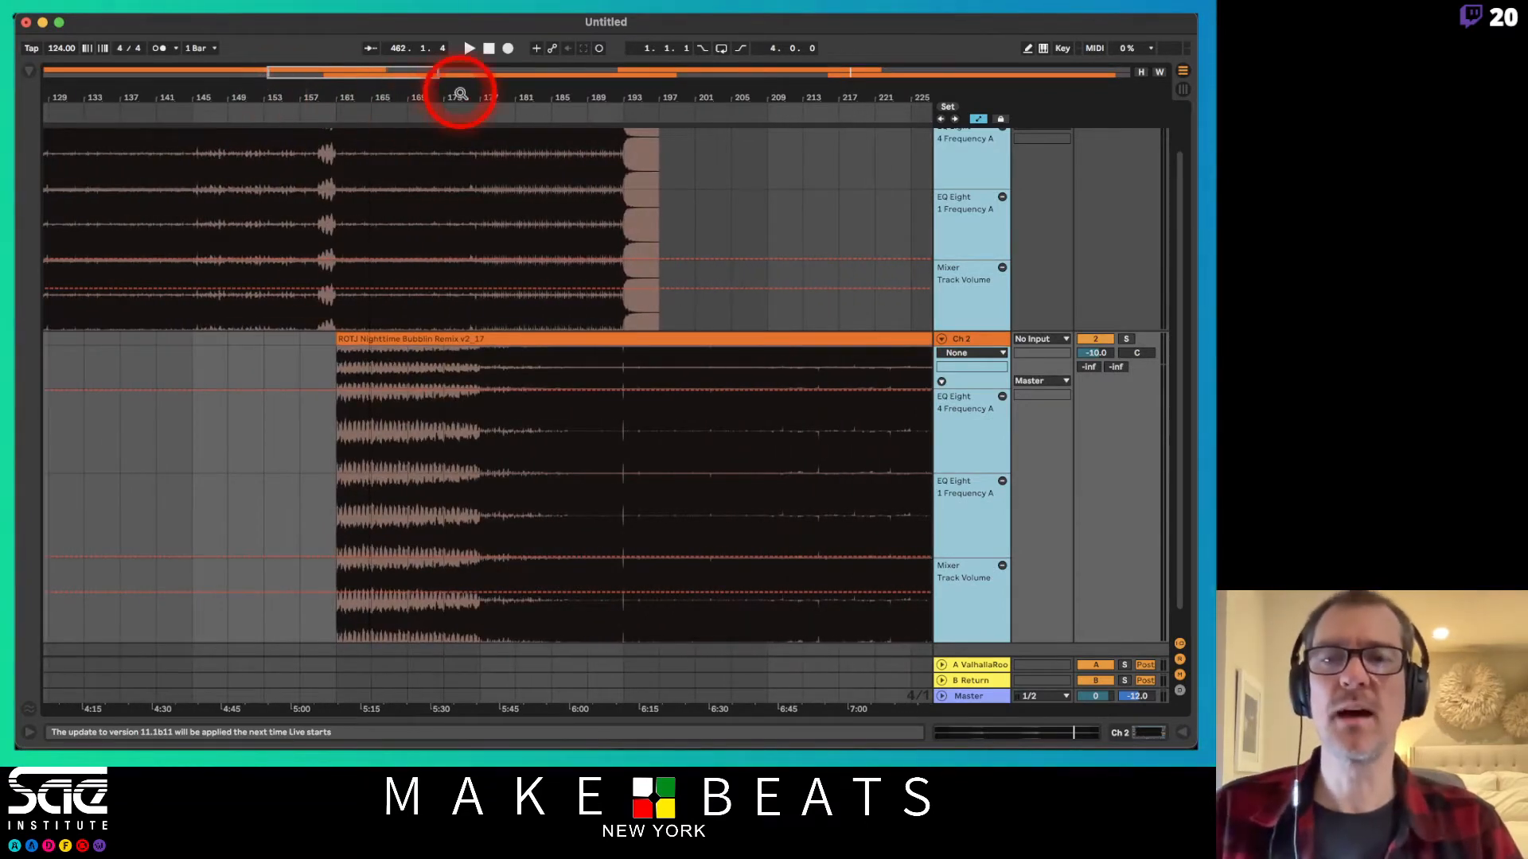
{"action": "left_click_drag", "start_coordinate": [459, 97], "coordinate": [459, 101]}
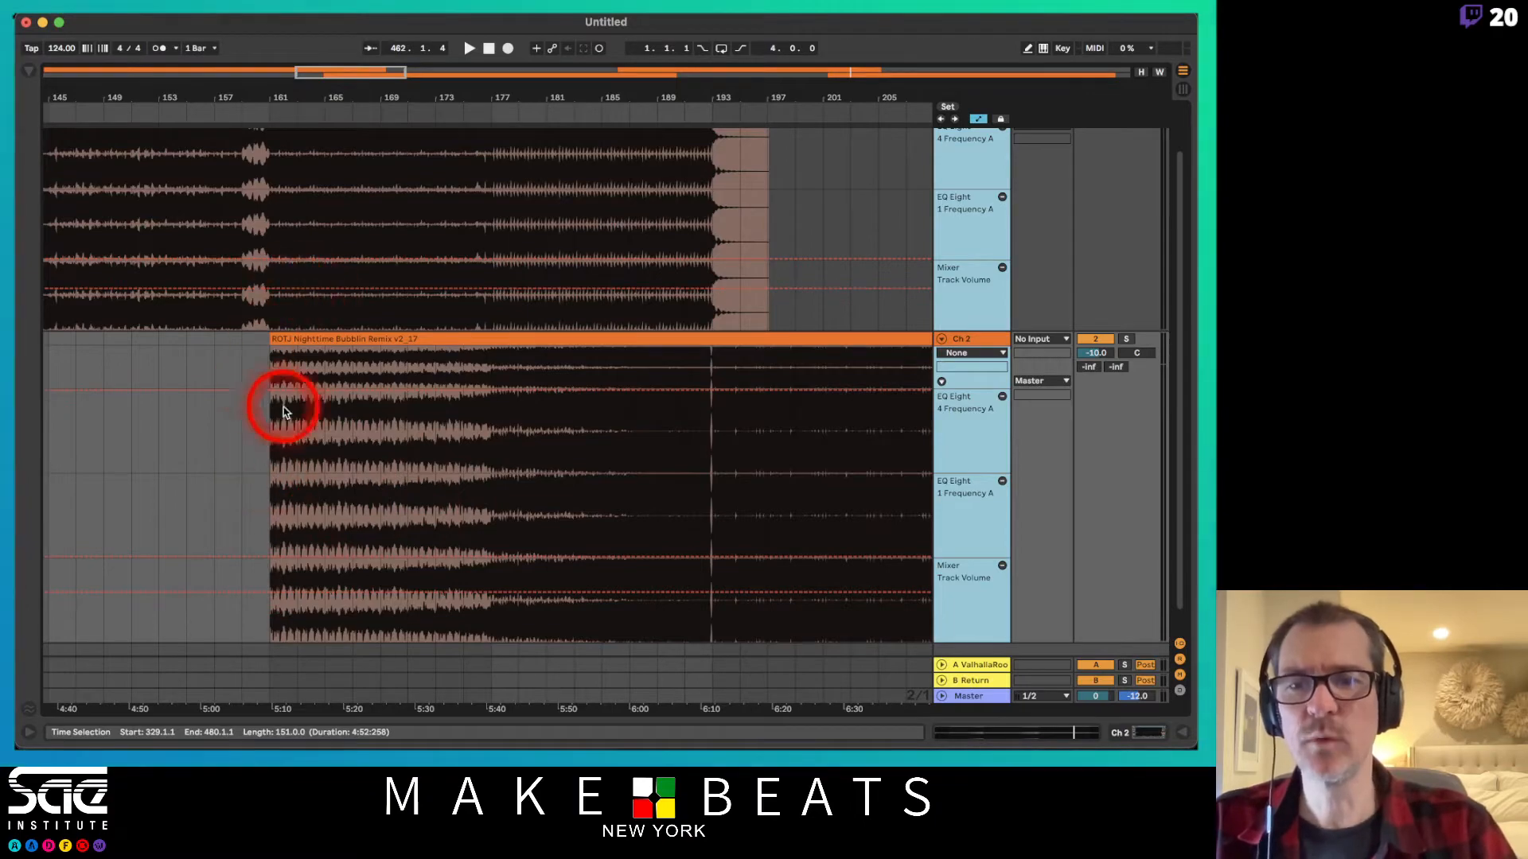
{"action": "left_click", "coordinate": [242, 578]}
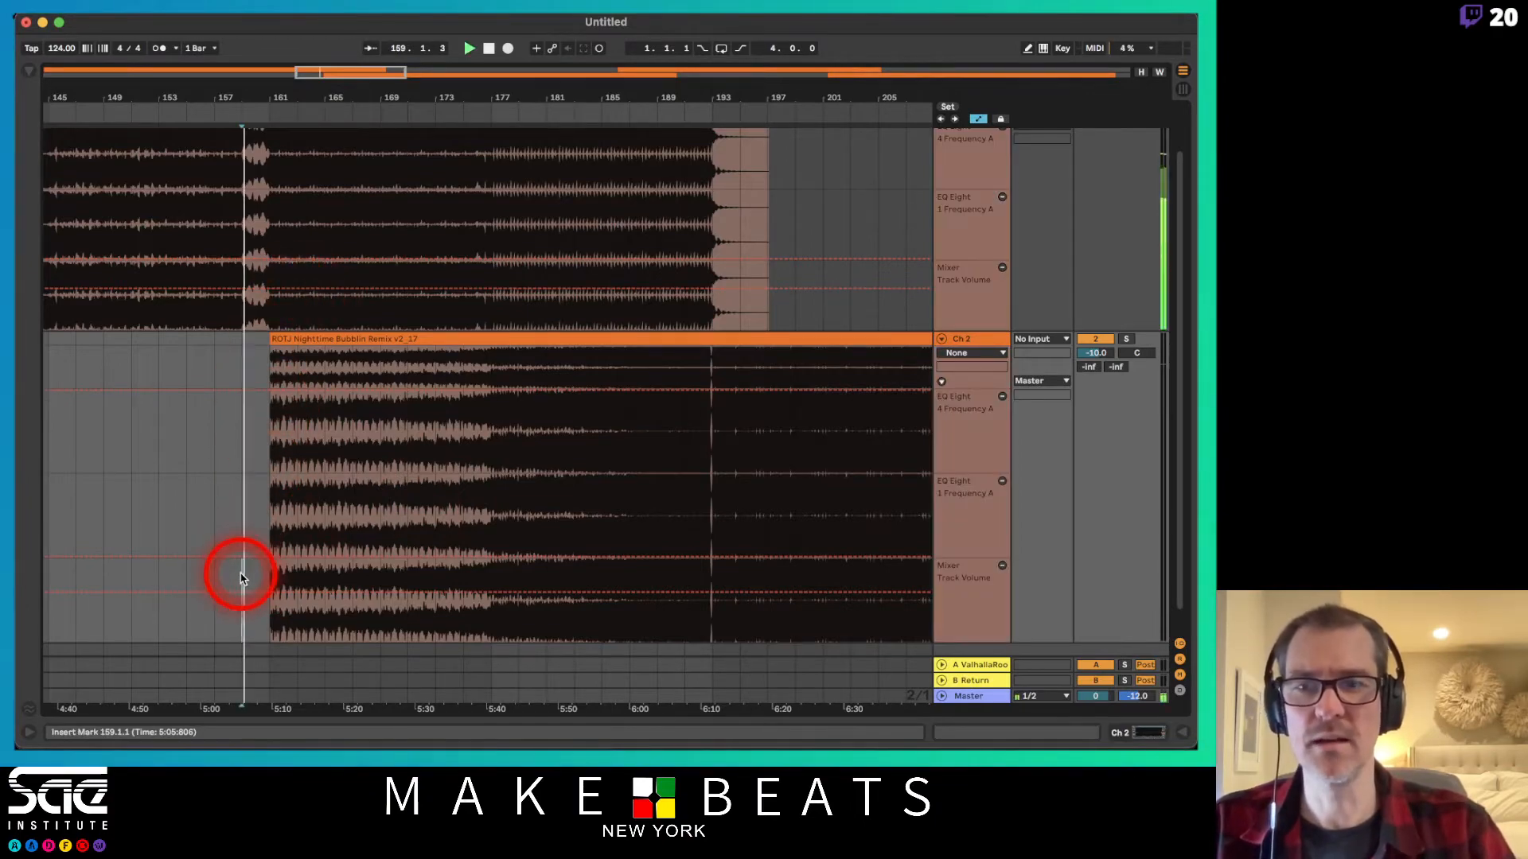
{"action": "left_click_drag", "start_coordinate": [272, 103], "coordinate": [276, 98]}
{"action": "left_click", "coordinate": [270, 283]}
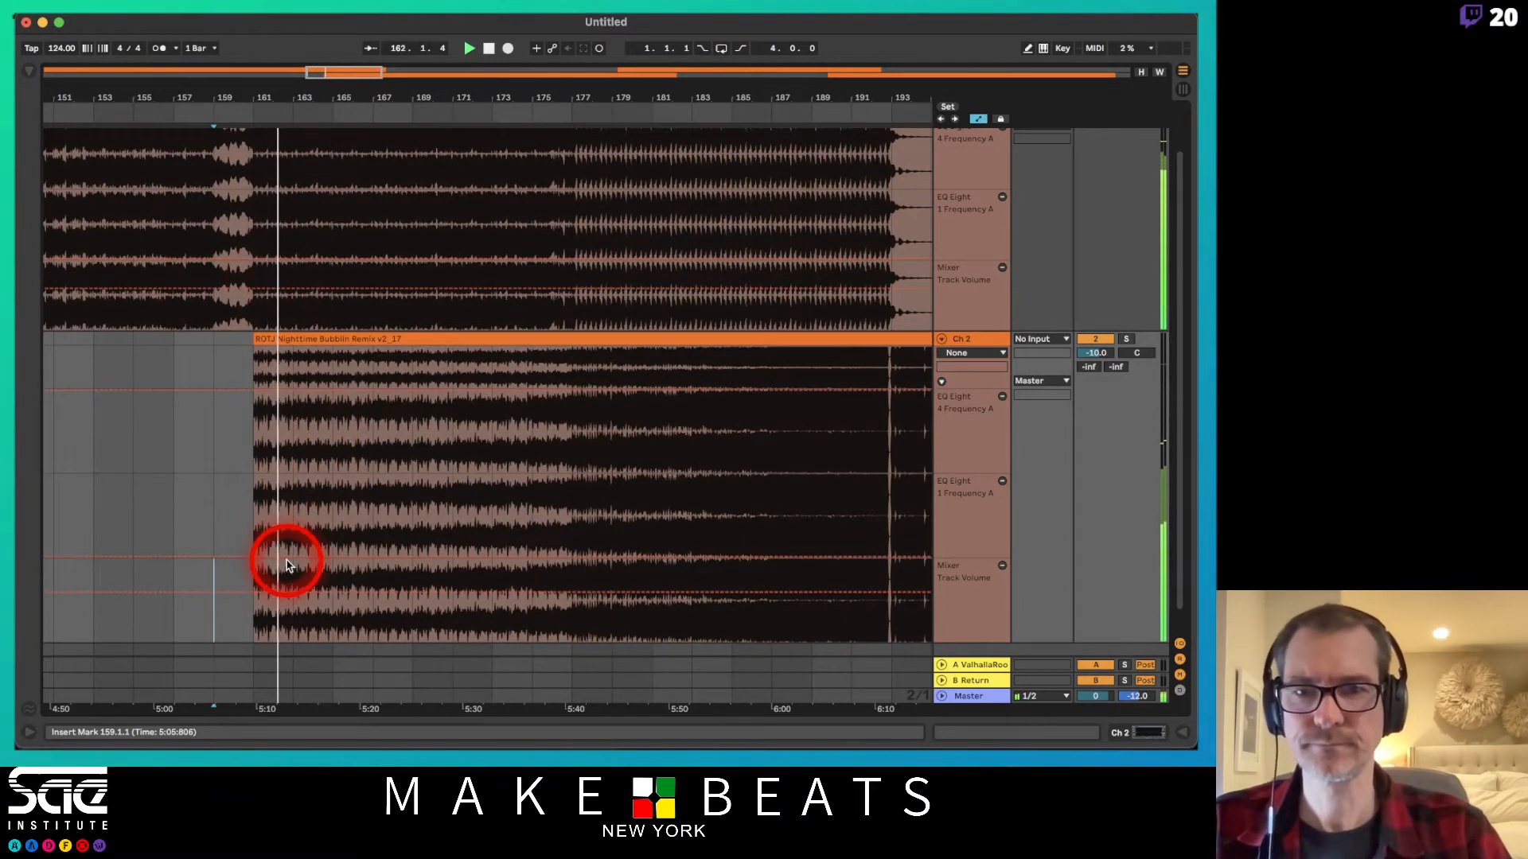
{"action": "key", "text": "space"}
Automate Ch 2's track volume to rise from -18 dB at bar 161 to -10 dB at bar 177, and play it from bar 161.
{"action": "left_click_drag", "start_coordinate": [571, 622], "coordinate": [292, 599]}
{"action": "left_click", "coordinate": [570, 607]}
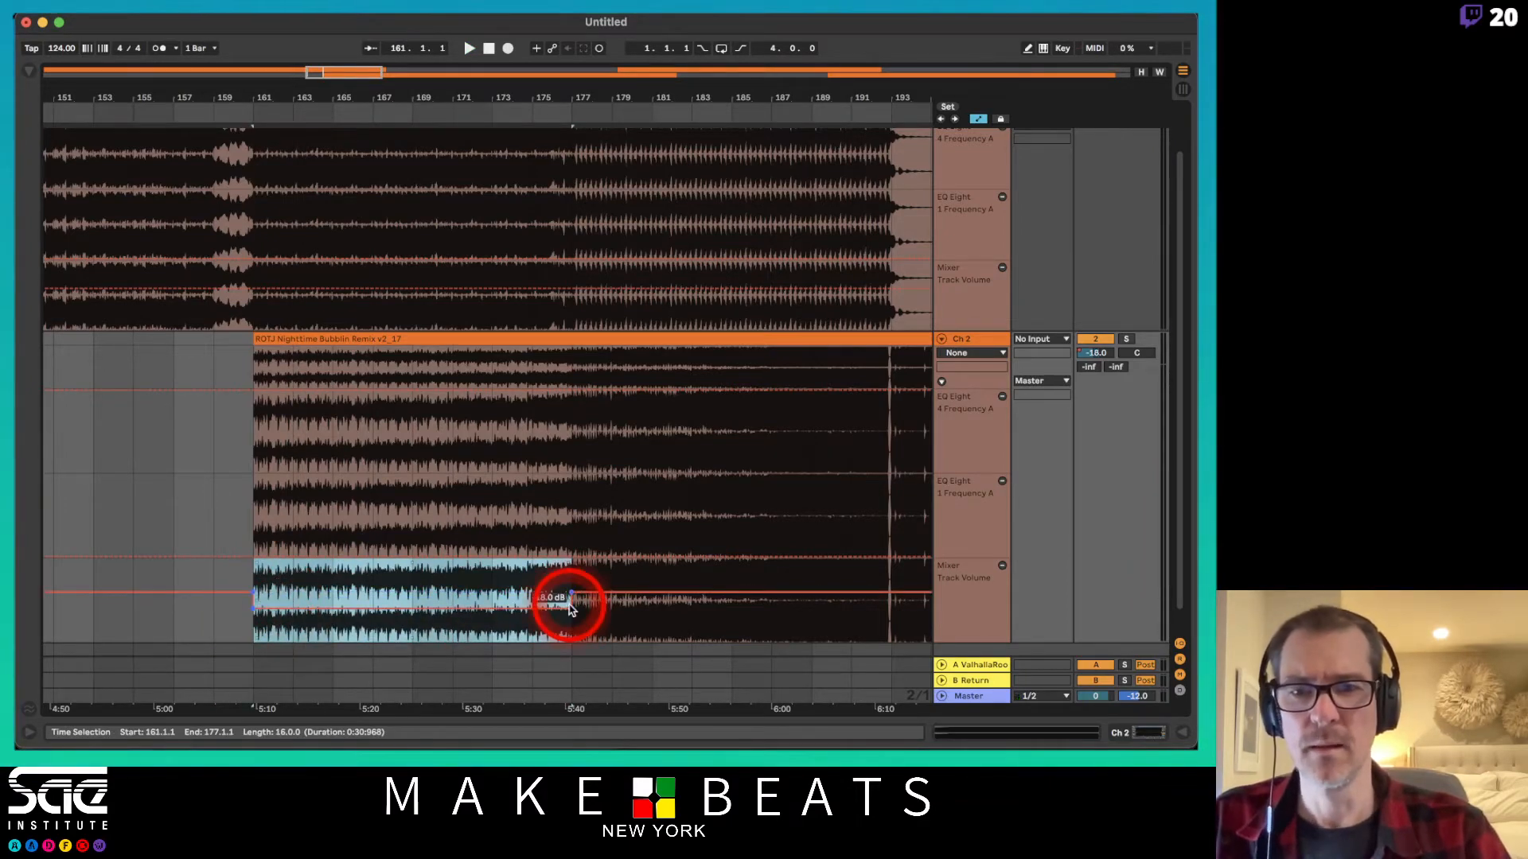
{"action": "left_click", "coordinate": [572, 611]}
{"action": "left_click", "coordinate": [495, 580]}
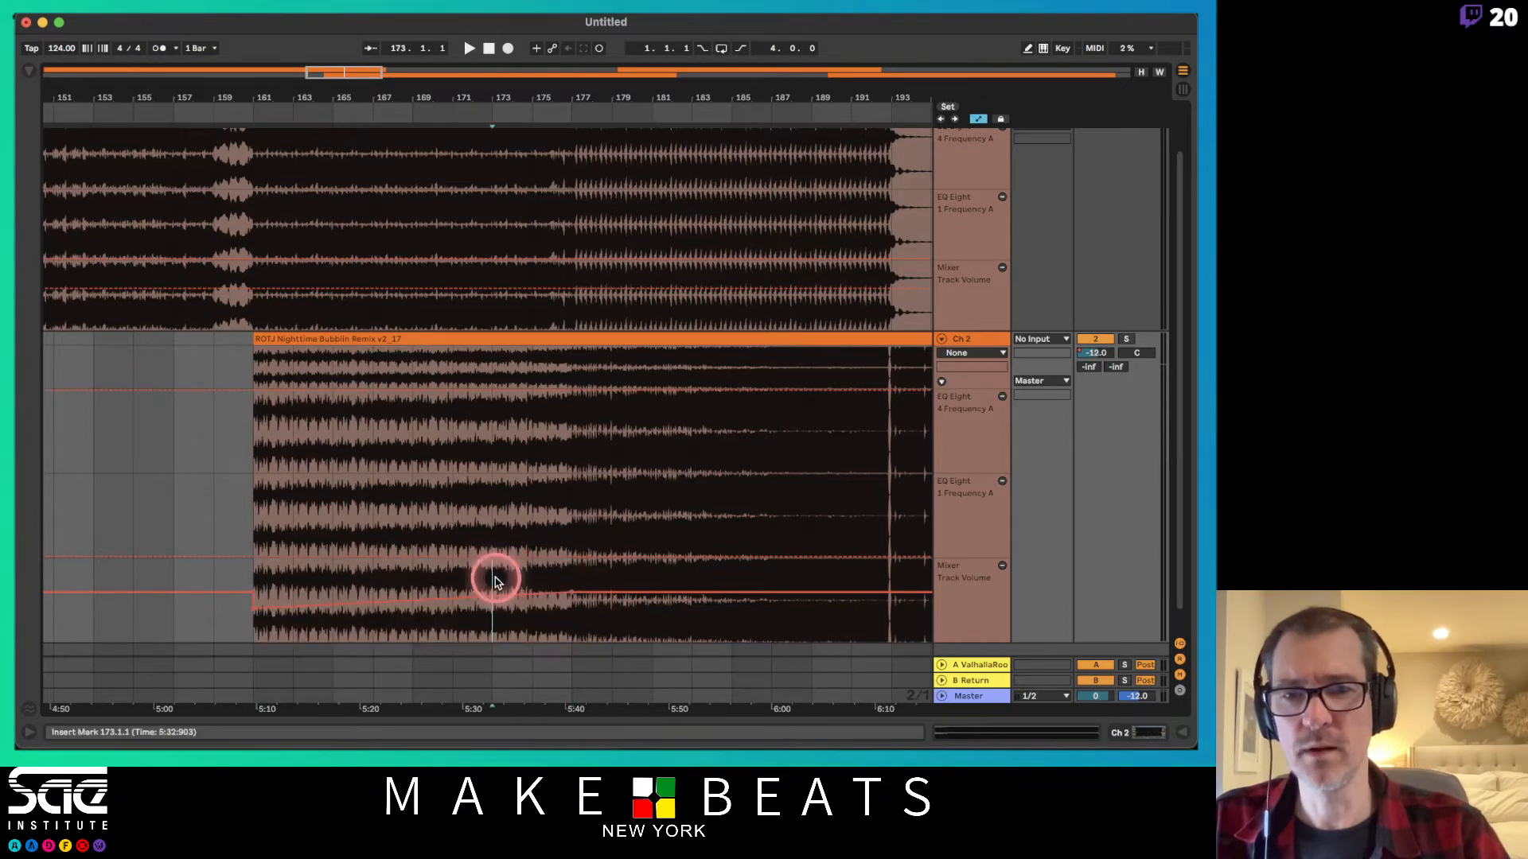
{"action": "left_click", "coordinate": [255, 576]}
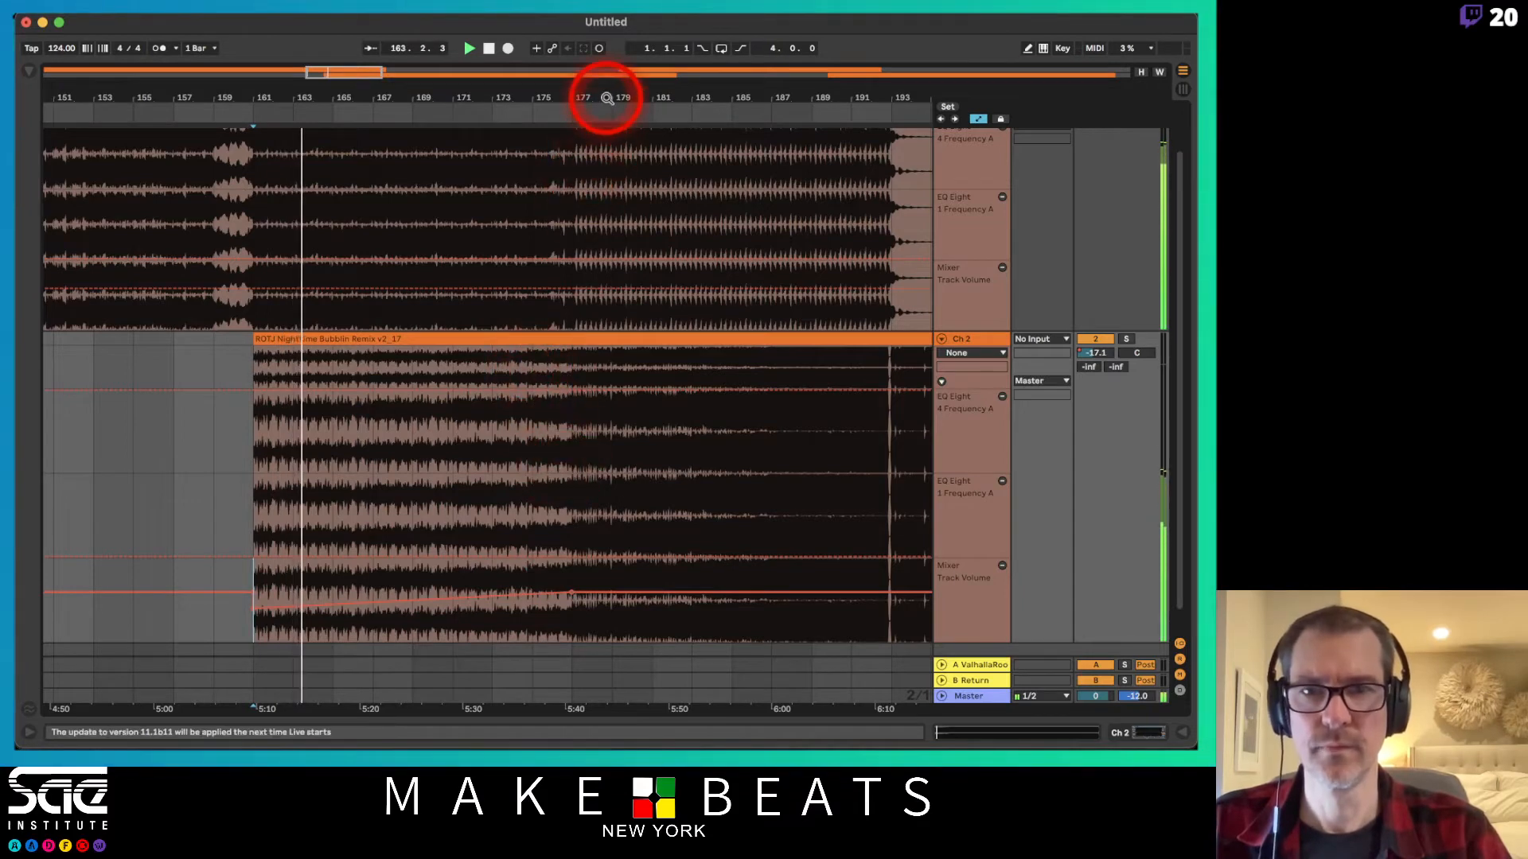
Raise Ch 1's EQ Eight 1 Frequency A automation from bar 177 to bar 199, across the end of Brooklyn Boy.
{"action": "scroll", "coordinate": [606, 98], "scroll_direction": "right", "scroll_amount": 10}
{"action": "left_click_drag", "start_coordinate": [364, 259], "coordinate": [788, 238]}
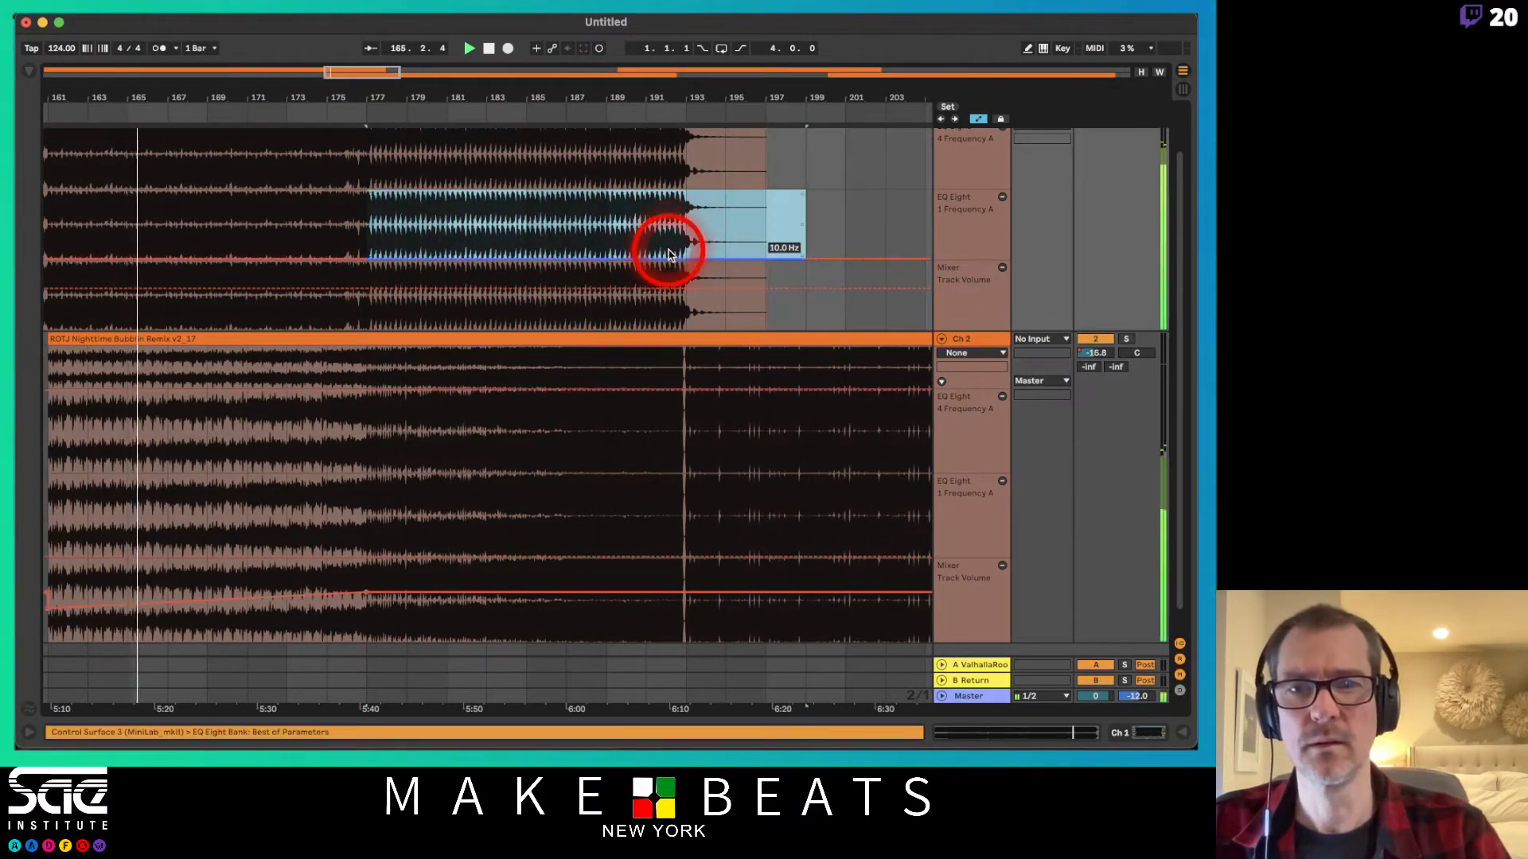
{"action": "left_click_drag", "start_coordinate": [669, 255], "coordinate": [669, 223]}
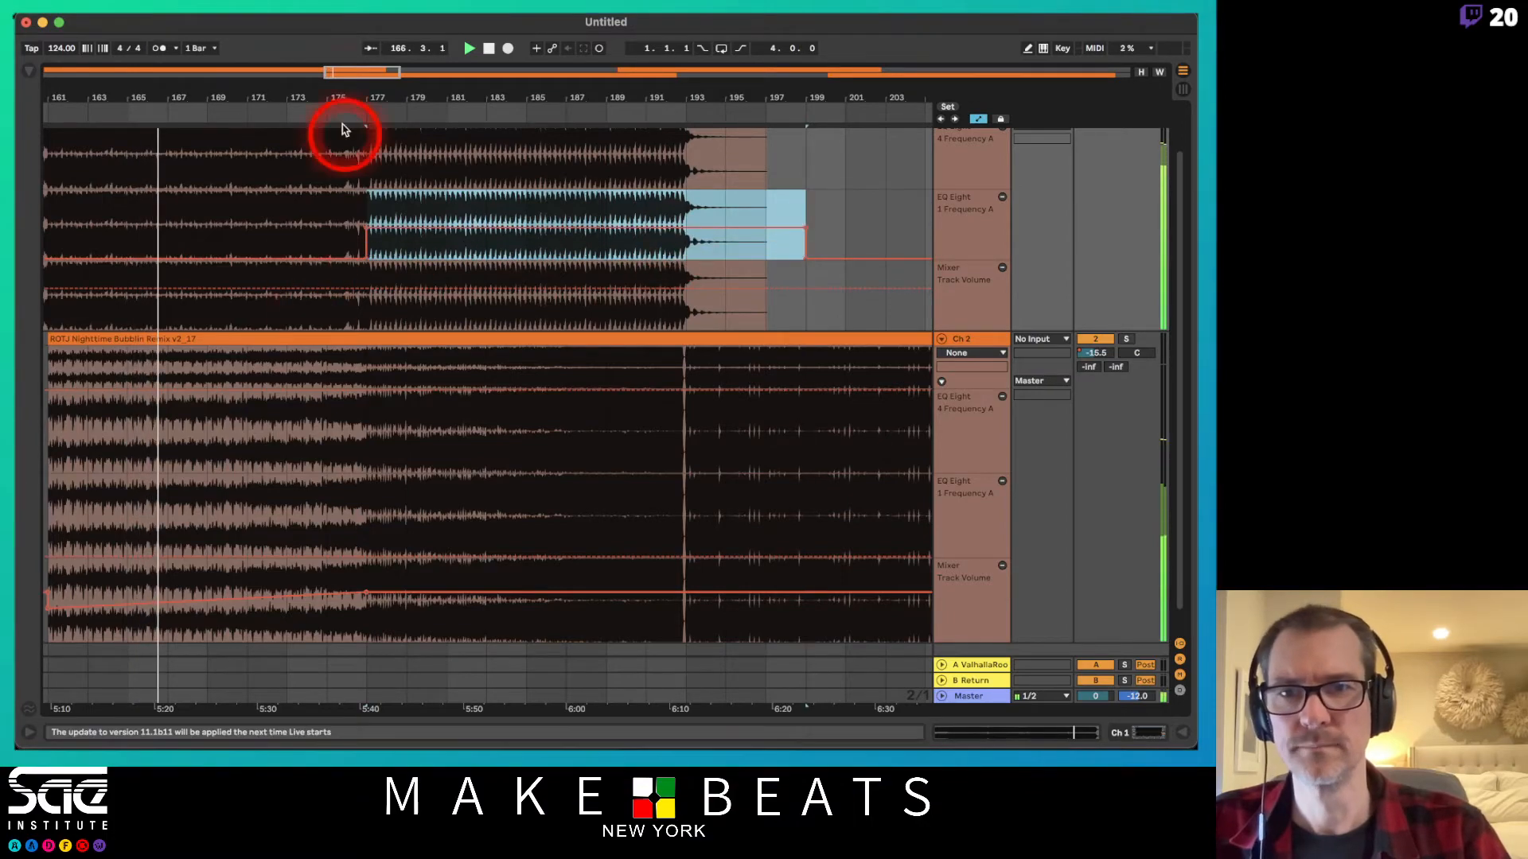
Replace the abrupt frequency jump at bar 177 on Ch 1 with a curved rise that starts about one bar earlier.
{"action": "left_click_drag", "start_coordinate": [344, 129], "coordinate": [351, 242]}
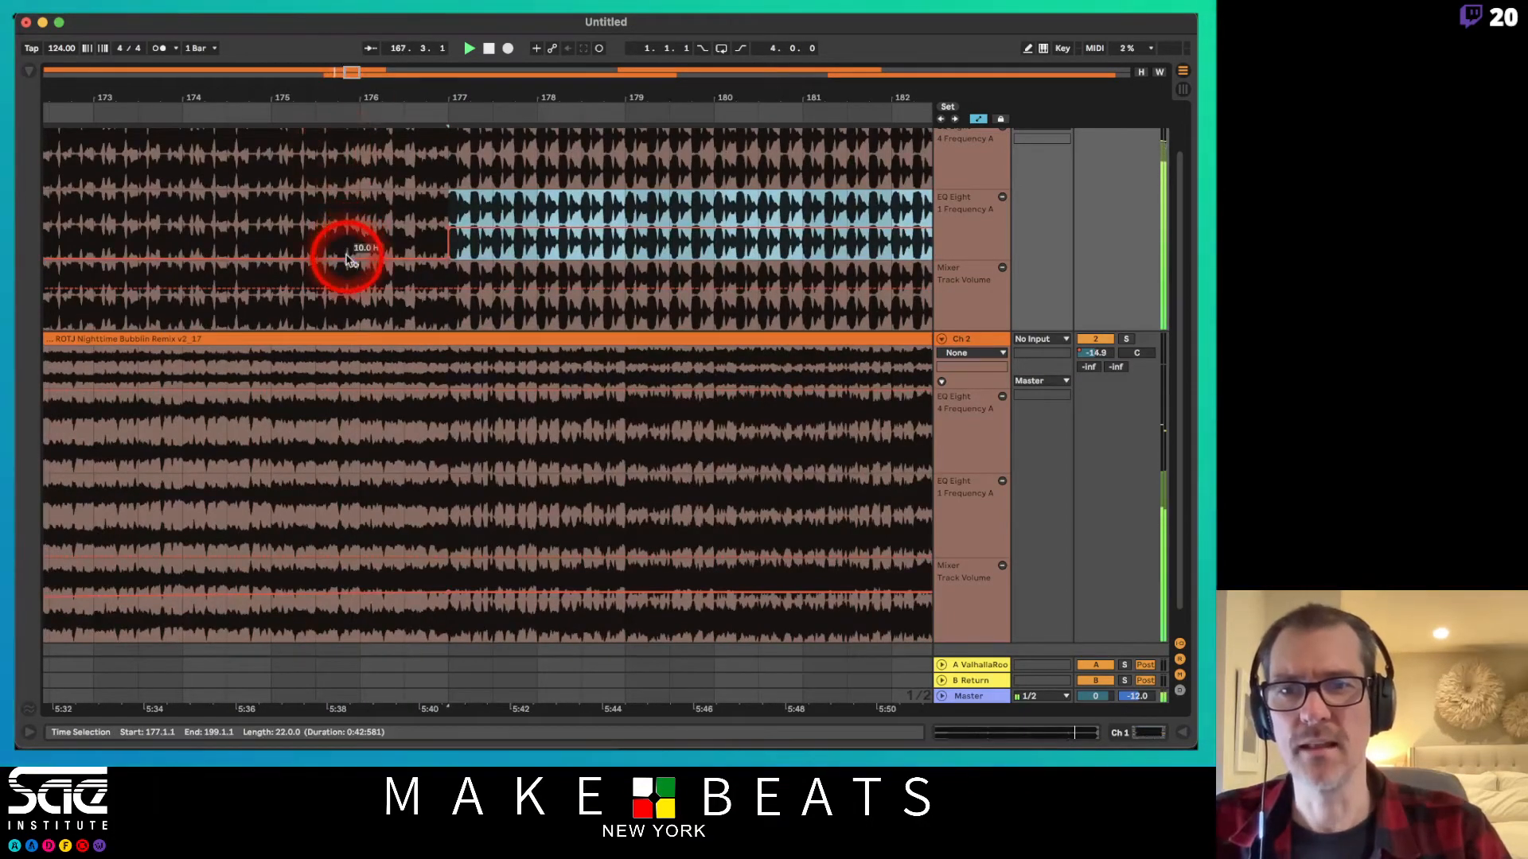
{"action": "left_click", "coordinate": [450, 265]}
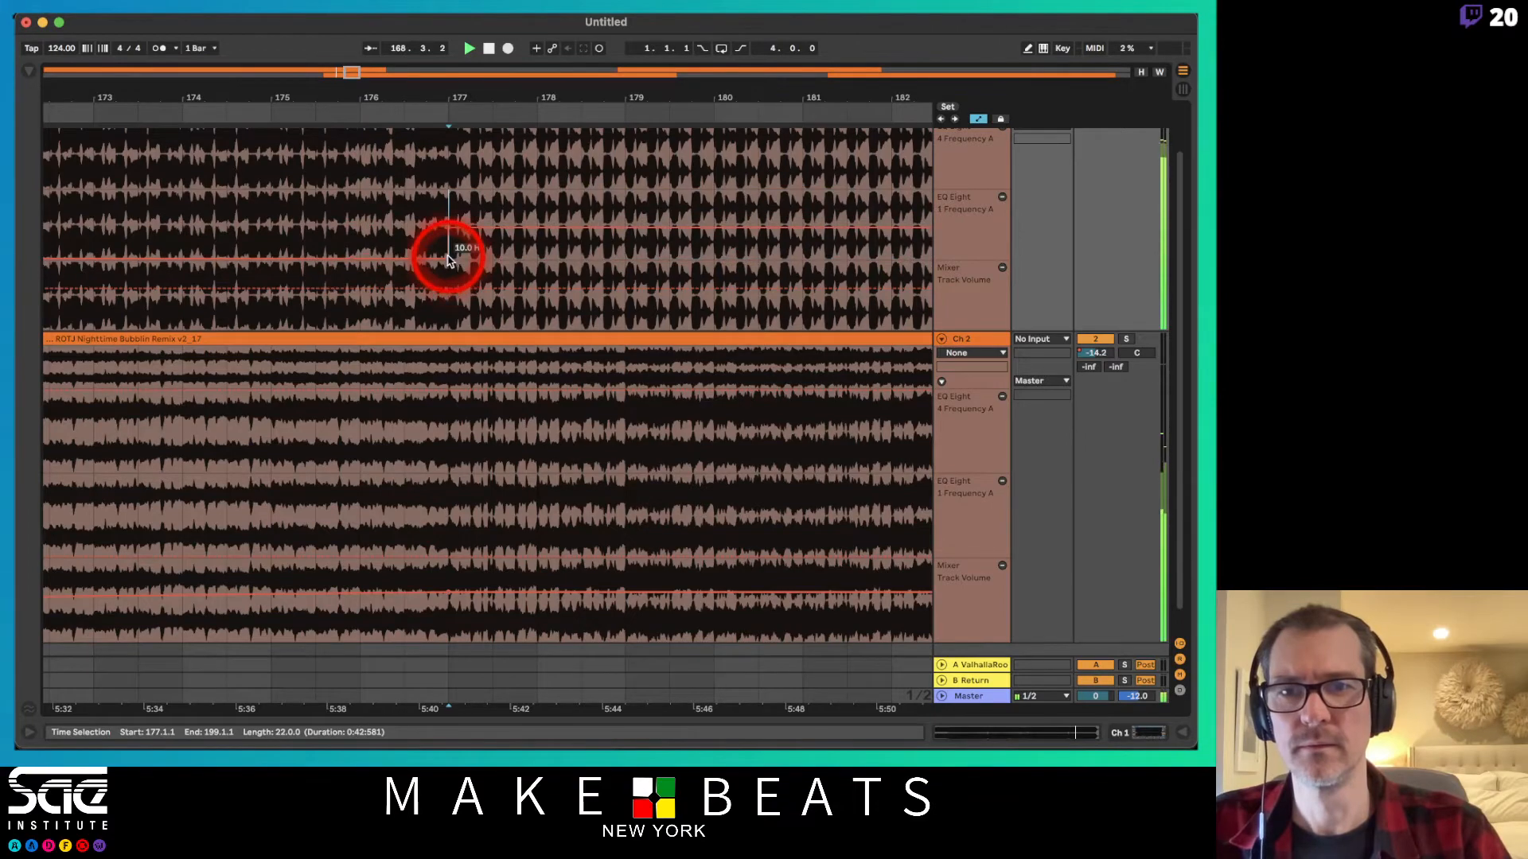
{"action": "left_click_drag", "start_coordinate": [447, 261], "coordinate": [406, 240]}
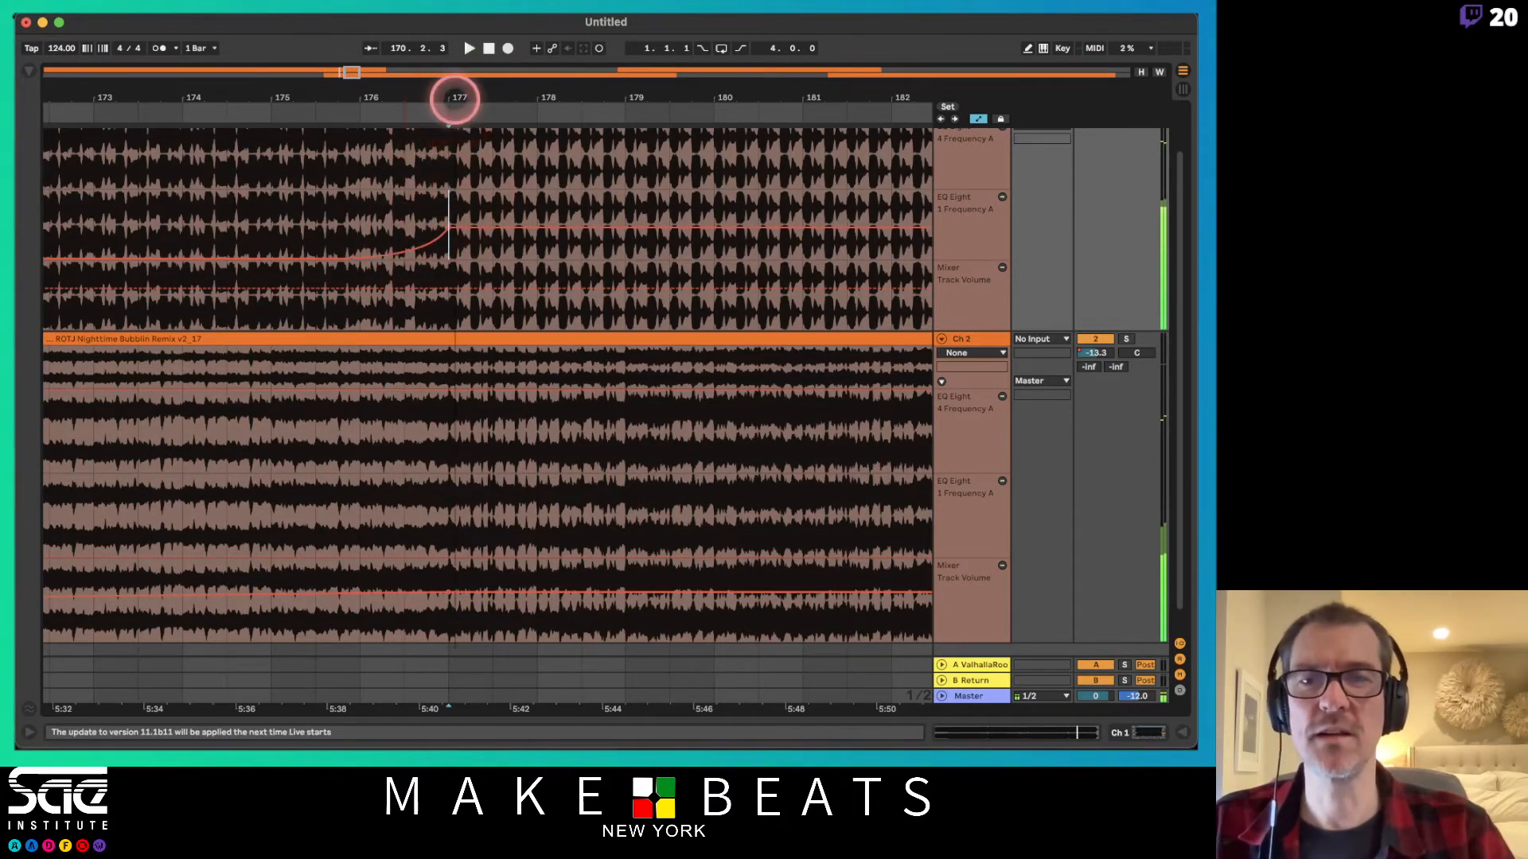
Play the Ch 1 low-cut filter sweep from bar 175 and follow the transition toward the end of Brooklyn Boy.
{"action": "left_click_drag", "start_coordinate": [455, 100], "coordinate": [392, 68]}
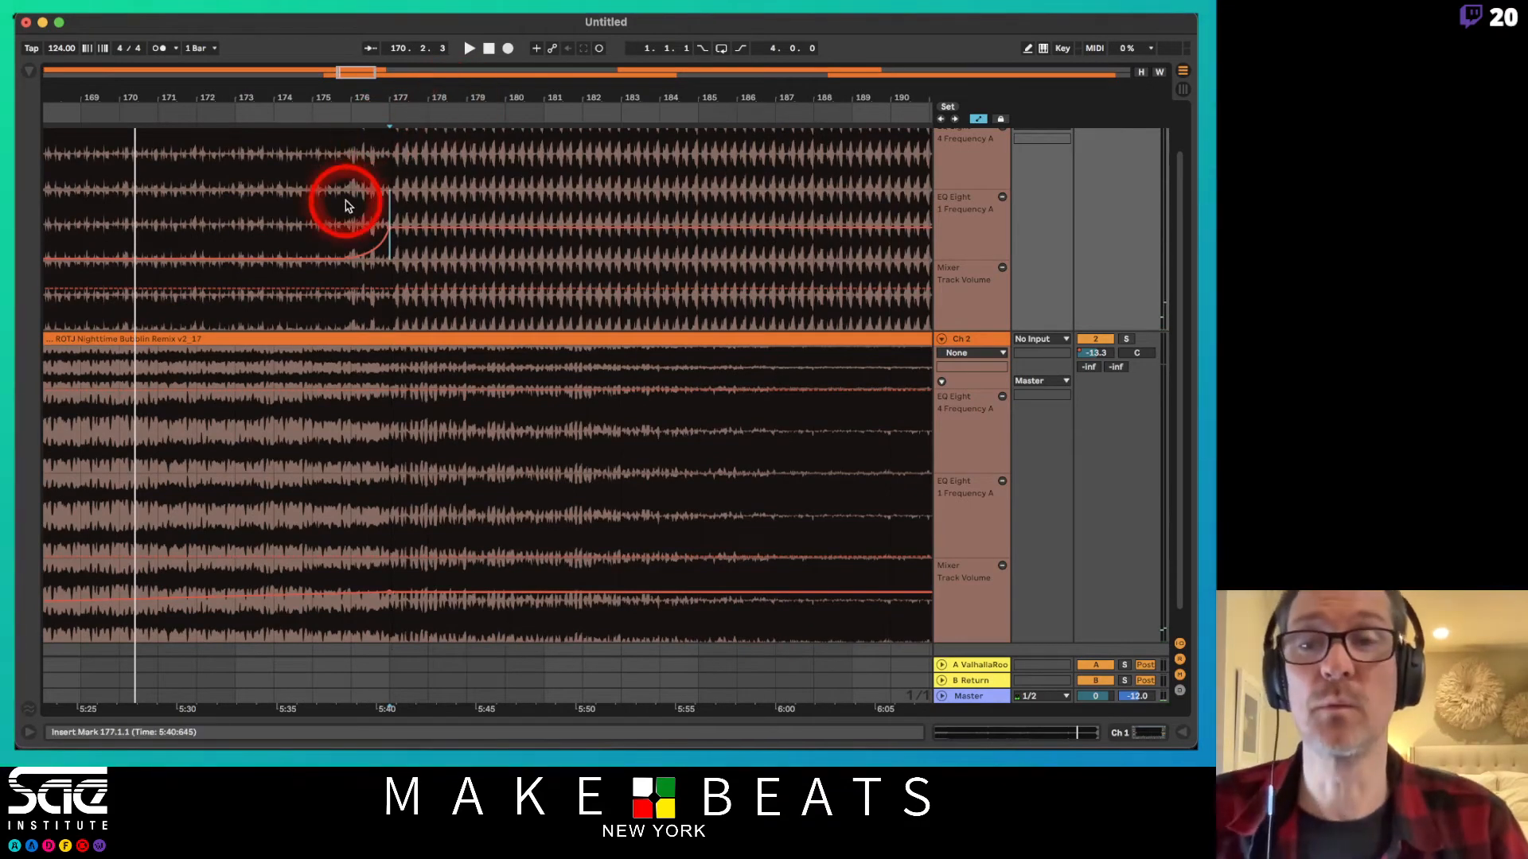
{"action": "left_click", "coordinate": [314, 222]}
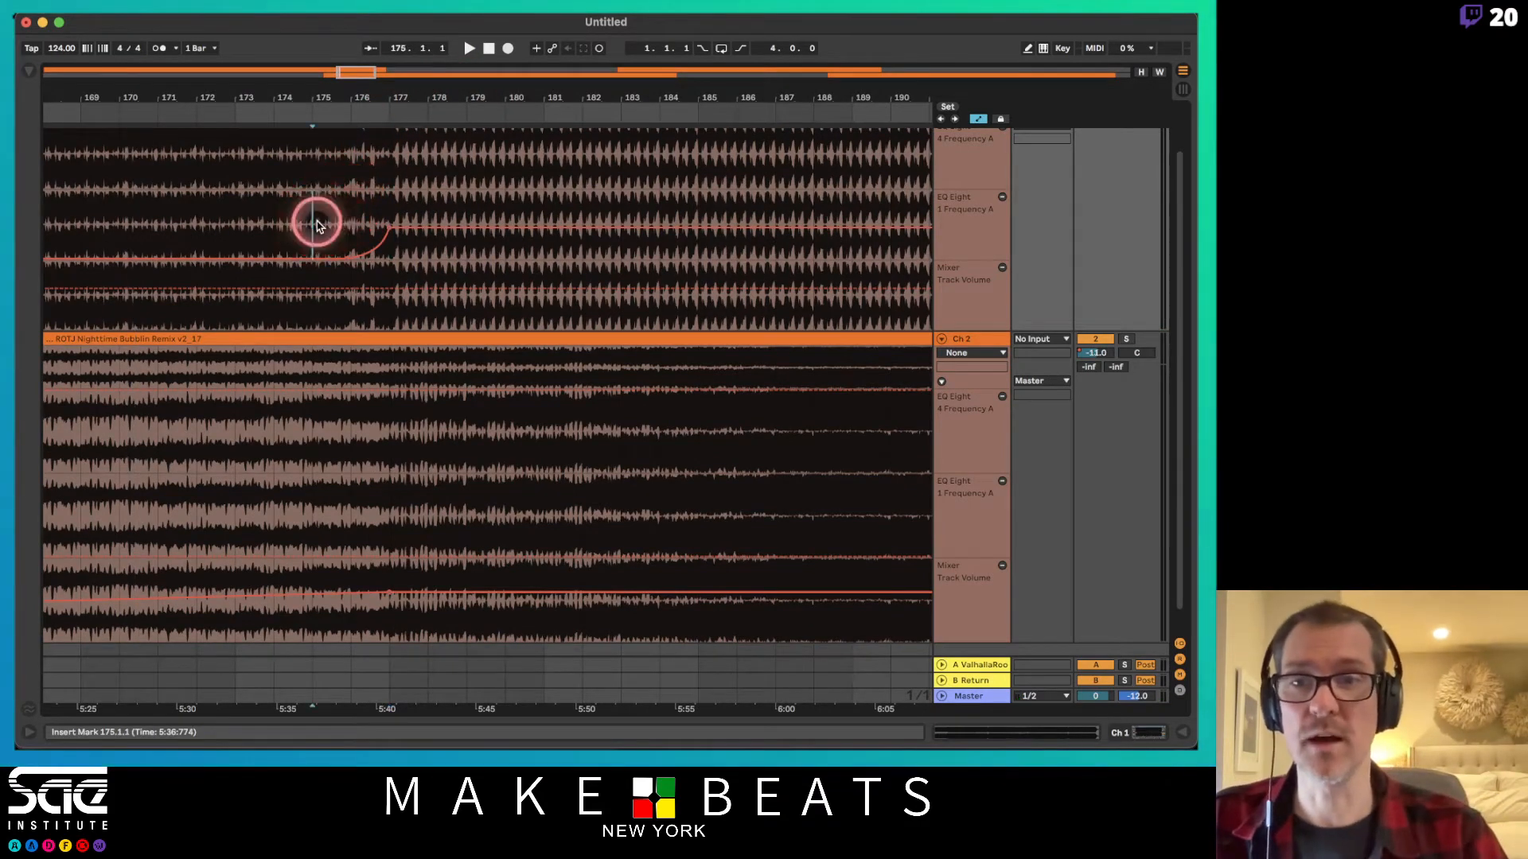
{"action": "key", "text": "space"}
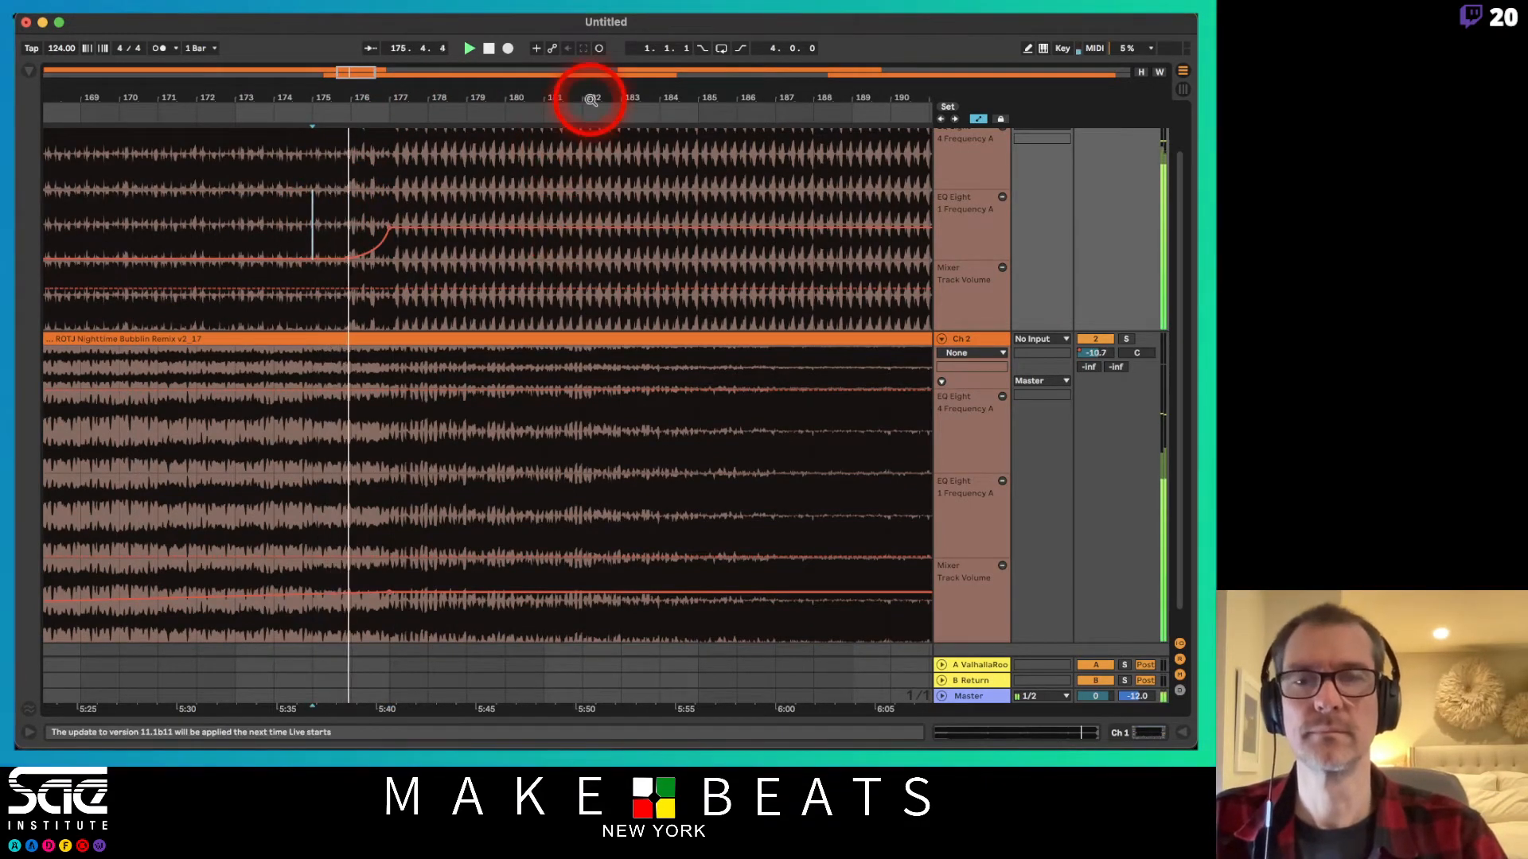
{"action": "left_click_drag", "start_coordinate": [586, 96], "coordinate": [320, 103]}
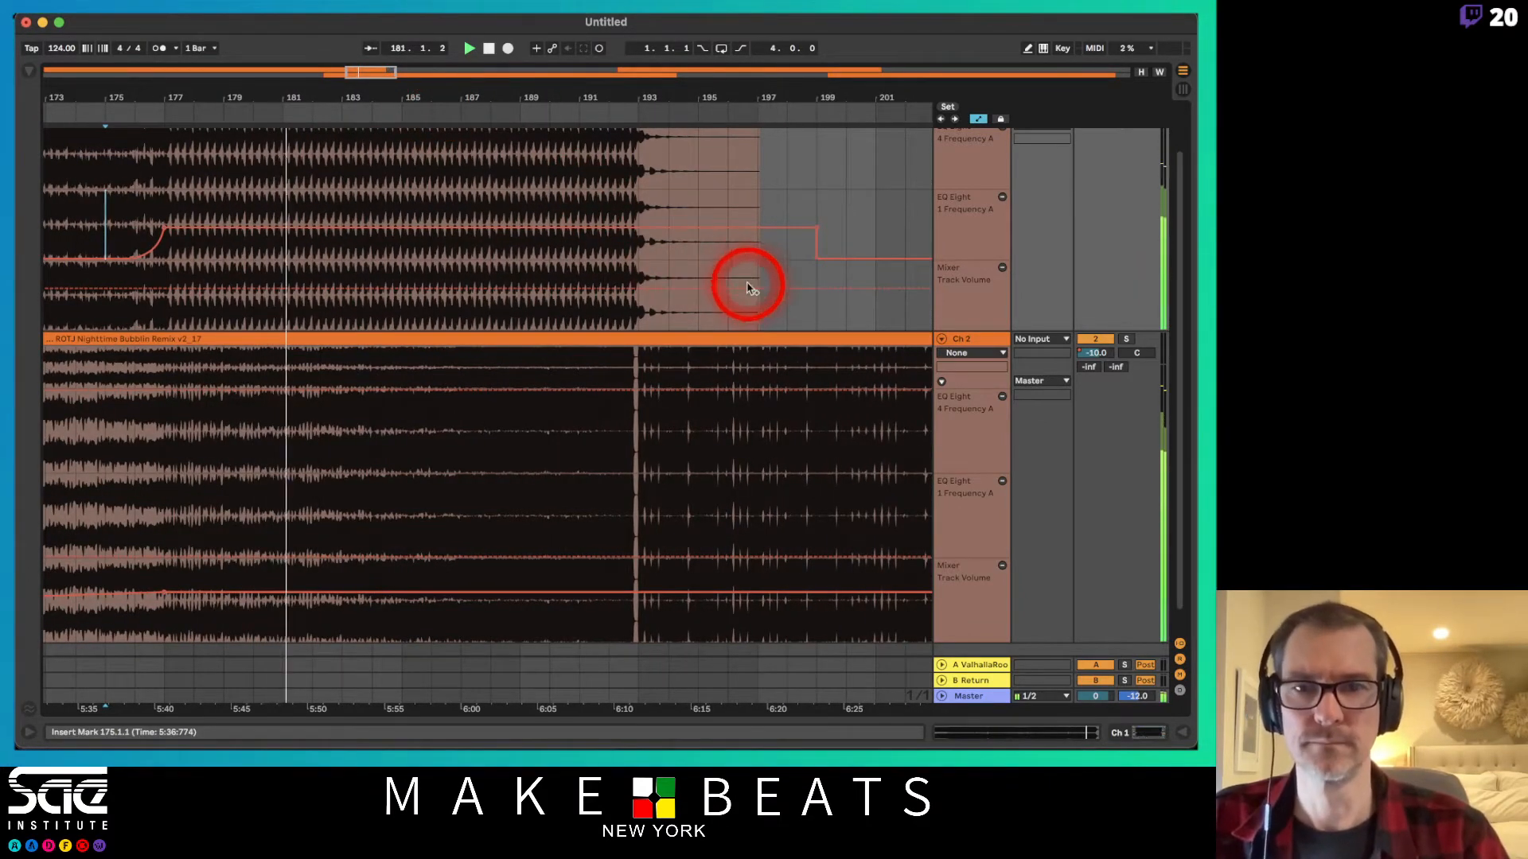
Automate a curved dip in Ch 1's track volume over the last beat before bar 193, from 192.4 to 193.
{"action": "scroll", "coordinate": [765, 171], "scroll_direction": "up", "scroll_amount": 2}
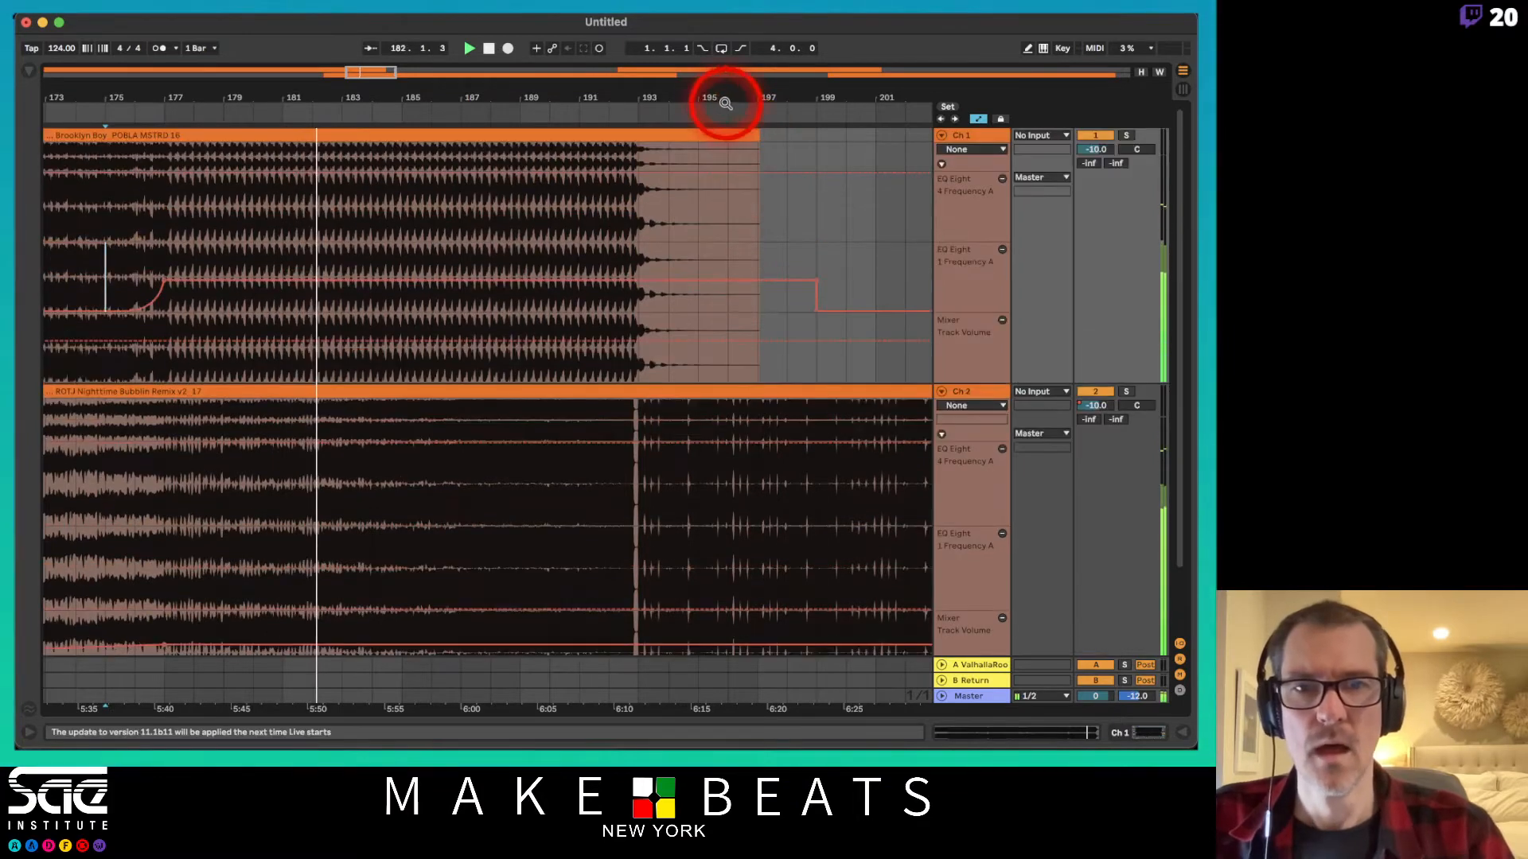
{"action": "left_click_drag", "start_coordinate": [727, 102], "coordinate": [467, 110]}
{"action": "key", "text": "space"}
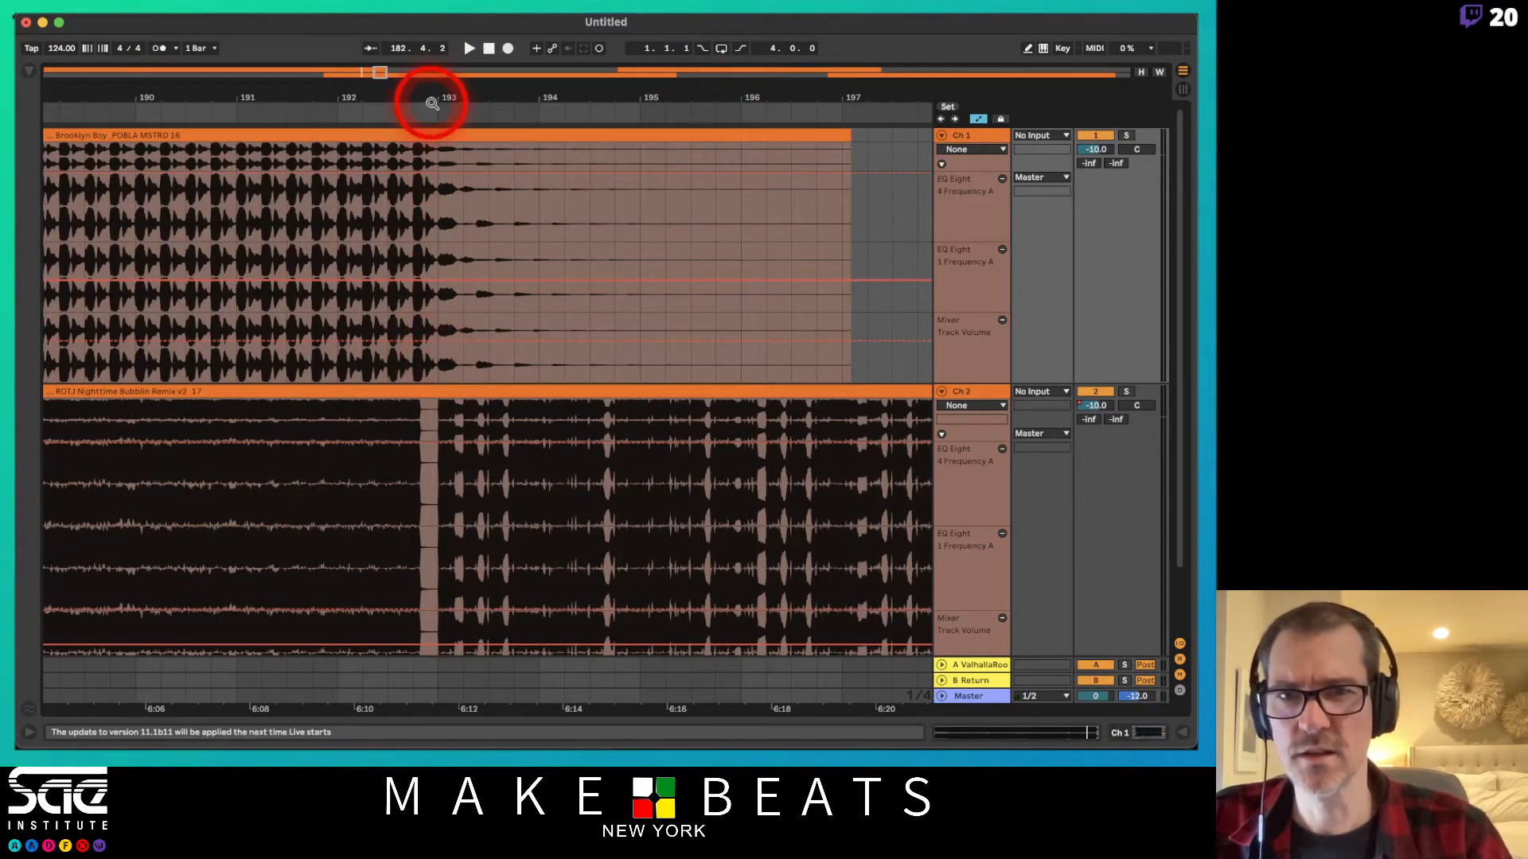
{"action": "left_click_drag", "start_coordinate": [429, 95], "coordinate": [409, 132]}
{"action": "left_click_drag", "start_coordinate": [495, 367], "coordinate": [396, 380]}
{"action": "mouse_move", "coordinate": [313, 342]}
{"action": "left_mouse_down"}
{"action": "mouse_move", "coordinate": [488, 368]}
{"action": "mouse_move", "coordinate": [503, 387]}
{"action": "mouse_move", "coordinate": [502, 363]}
{"action": "mouse_move", "coordinate": [480, 382]}
{"action": "mouse_move", "coordinate": [487, 351]}
{"action": "left_mouse_up"}
{"action": "left_click", "coordinate": [496, 385]}
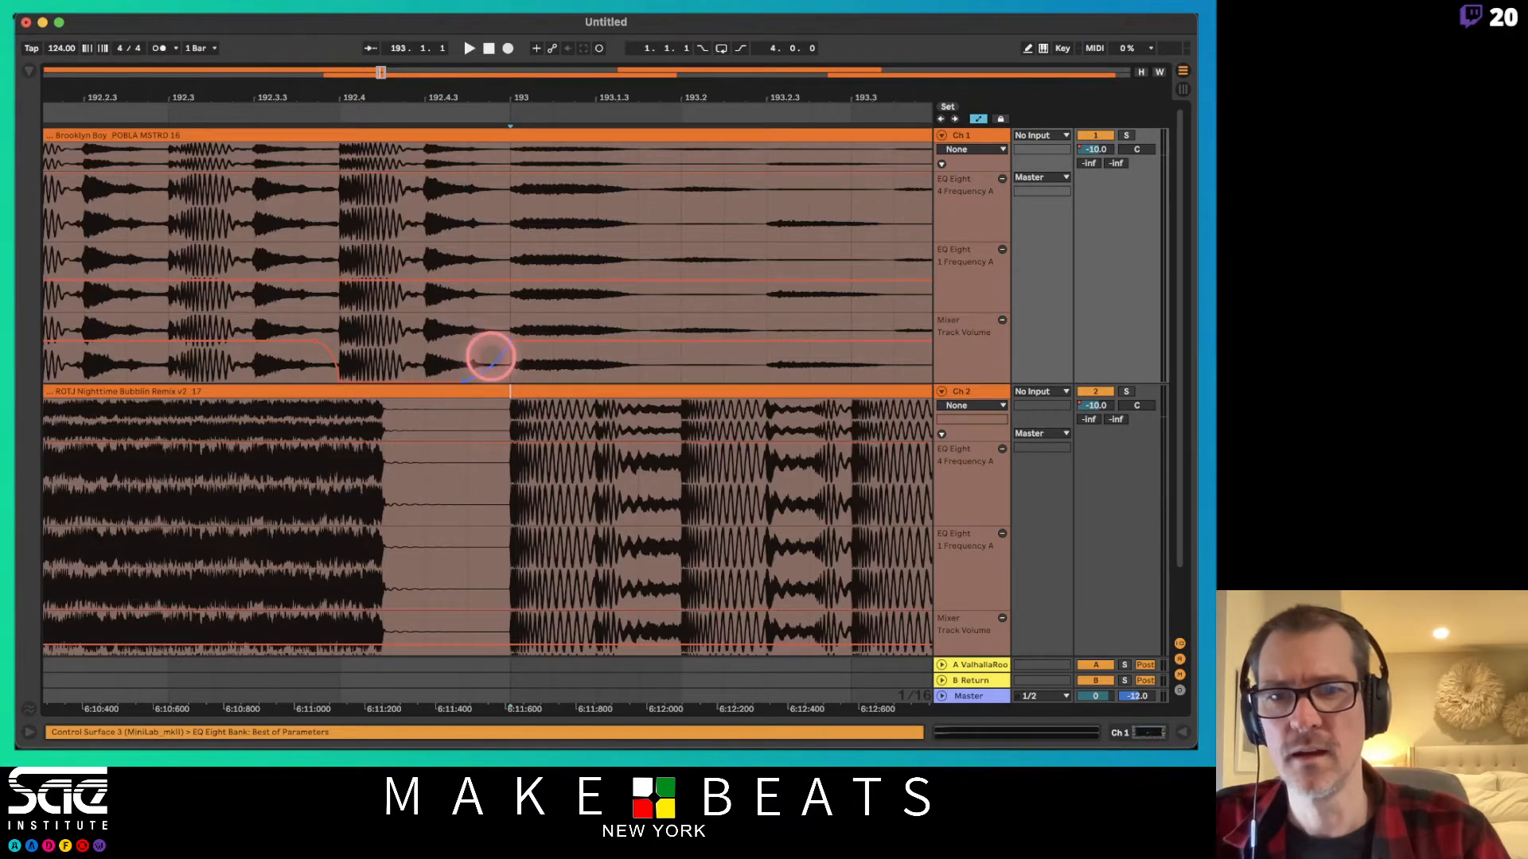
{"action": "left_click", "coordinate": [481, 147]}
Play the volume dip and Ch 2's drop at bar 193, starting from bar 191.
{"action": "left_click_drag", "start_coordinate": [477, 94], "coordinate": [477, 94]}
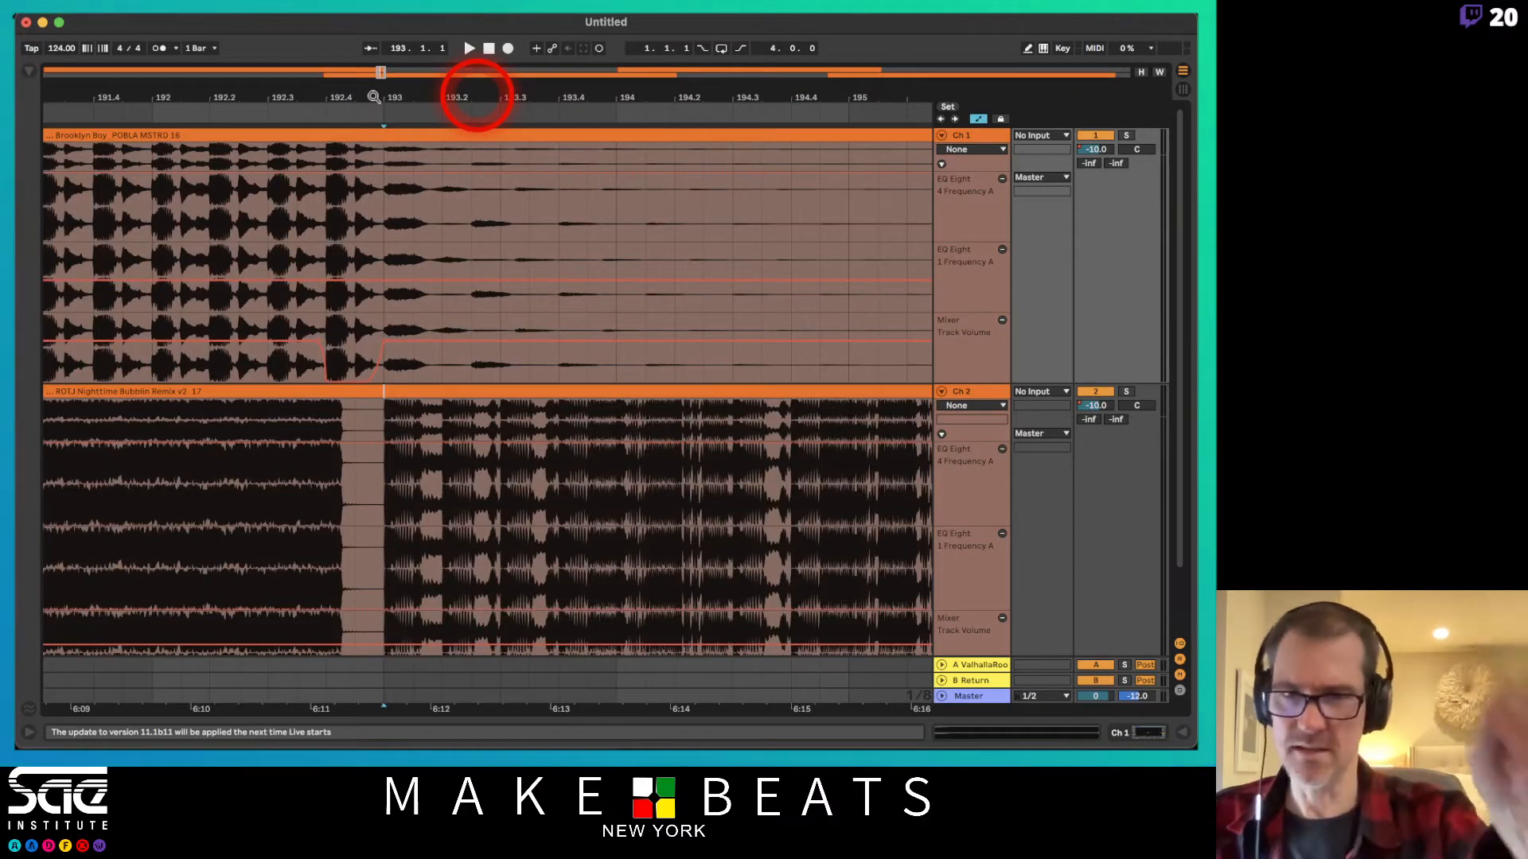
{"action": "left_click_drag", "start_coordinate": [373, 96], "coordinate": [373, 96]}
{"action": "left_click", "coordinate": [258, 245]}
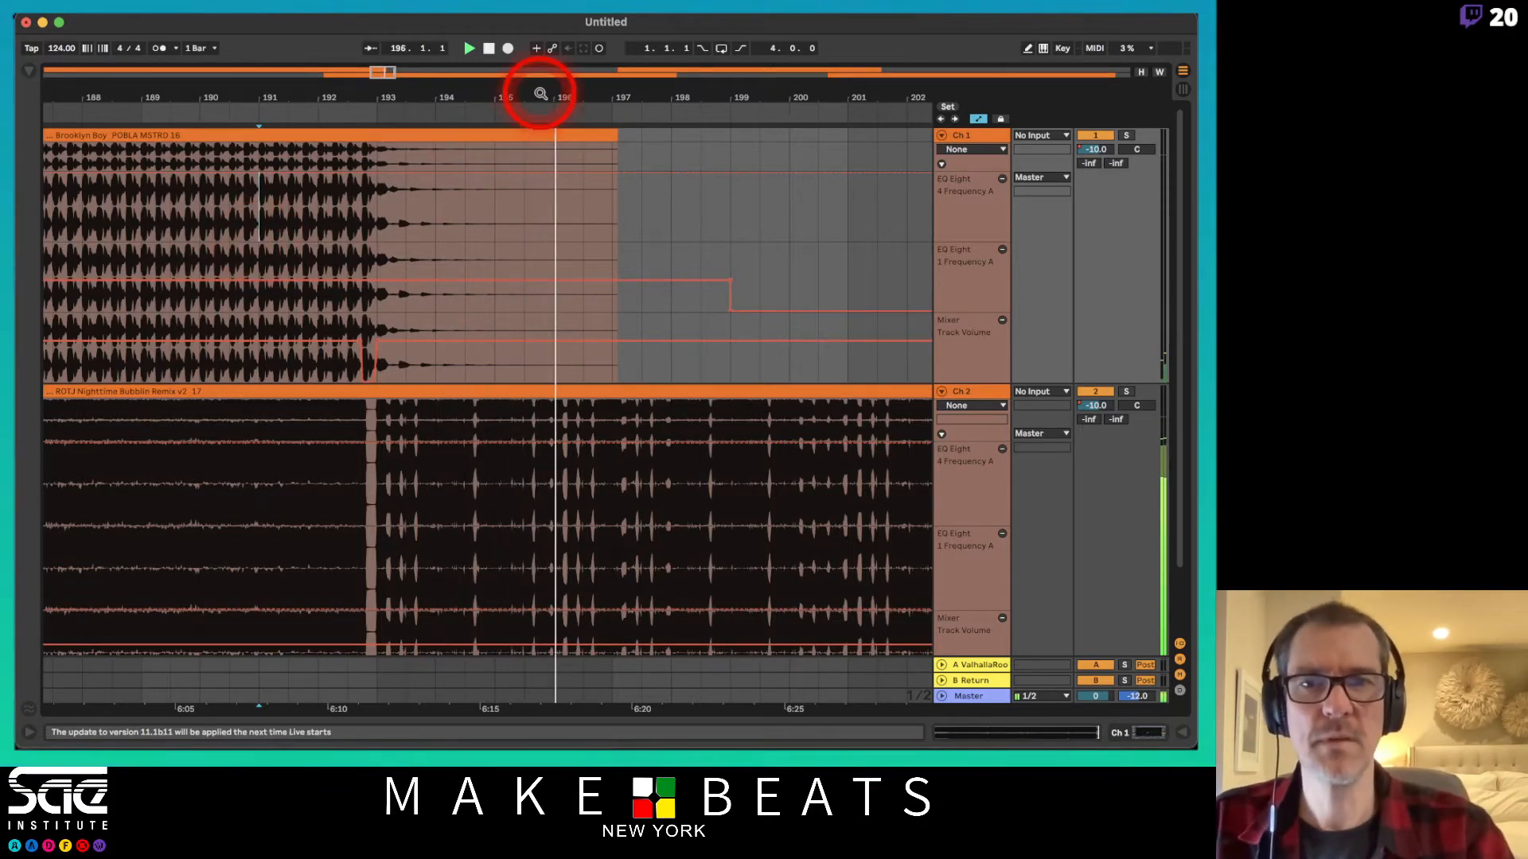
Automate Ch 1's track volume to rise from -19 dB at bar 329 to -10 dB at bar 345 under Girl Dont Be Shy.
{"action": "left_click_drag", "start_coordinate": [540, 93], "coordinate": [460, 113]}
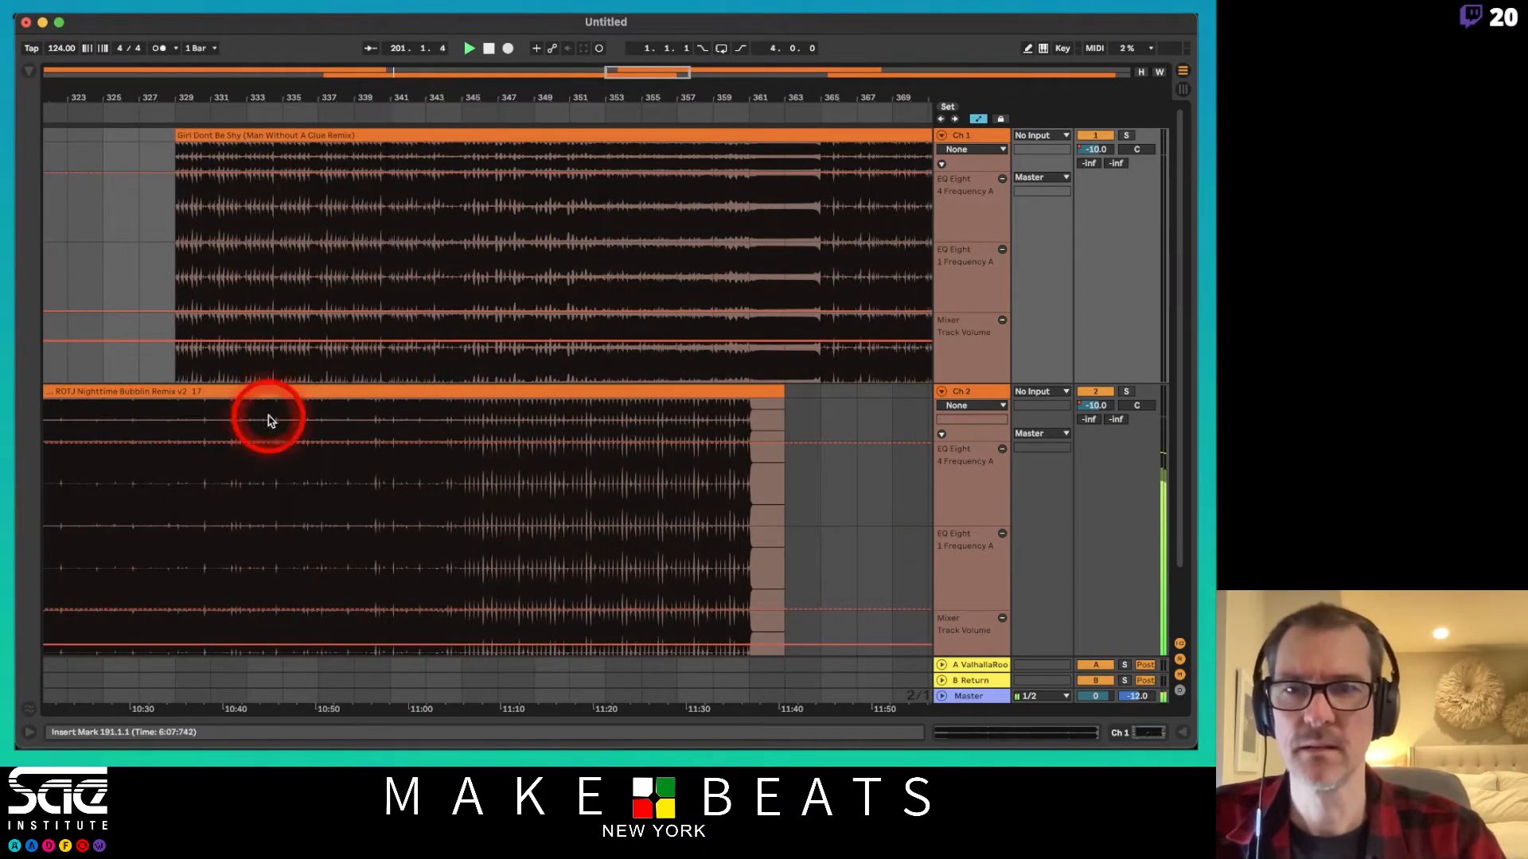
{"action": "key", "text": "space"}
{"action": "left_click_drag", "start_coordinate": [458, 366], "coordinate": [215, 350]}
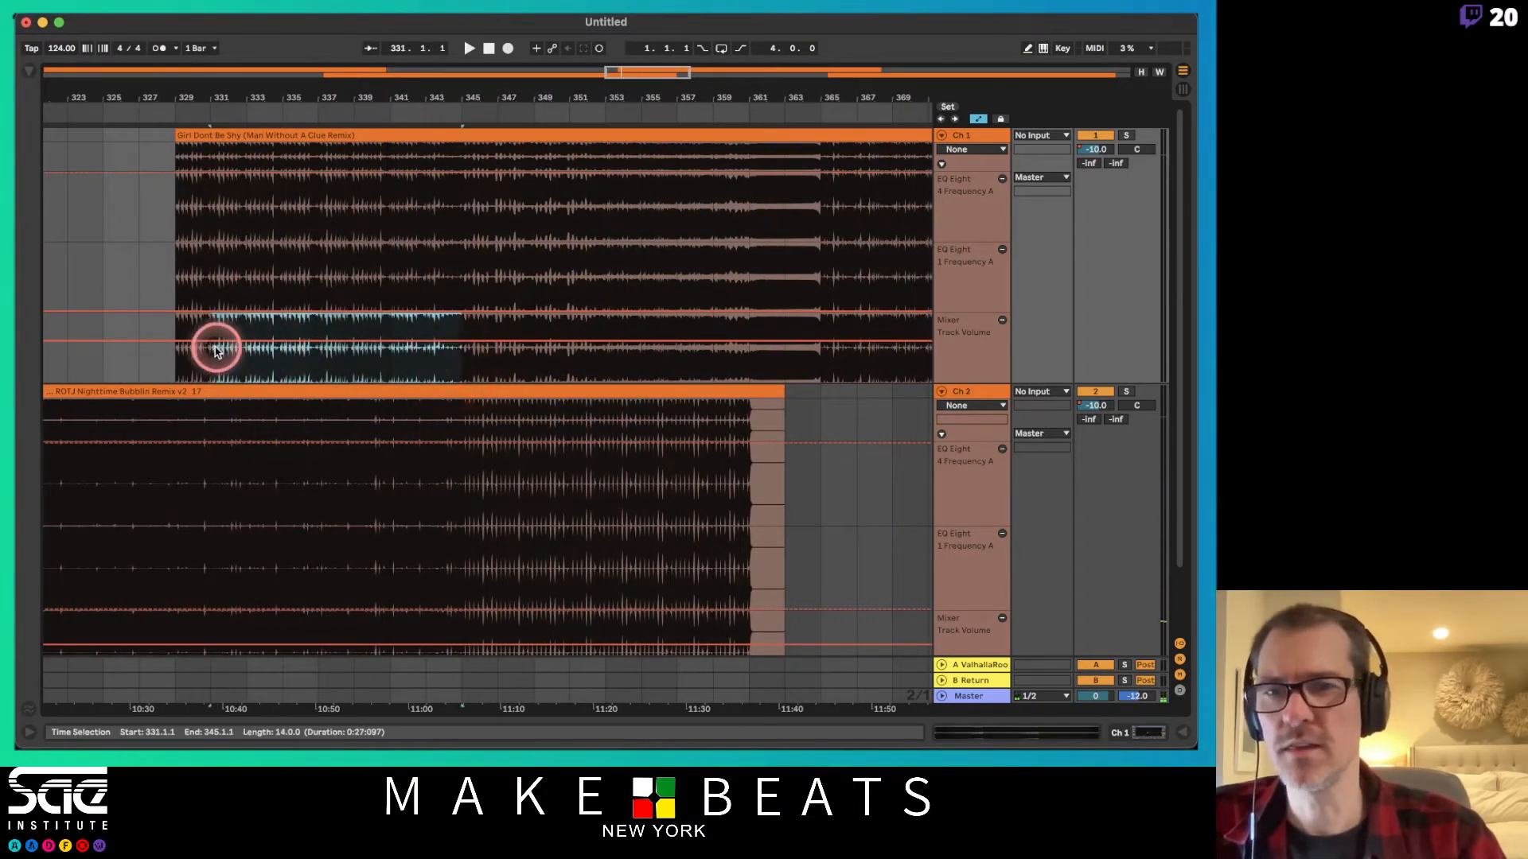
{"action": "left_click", "coordinate": [208, 348]}
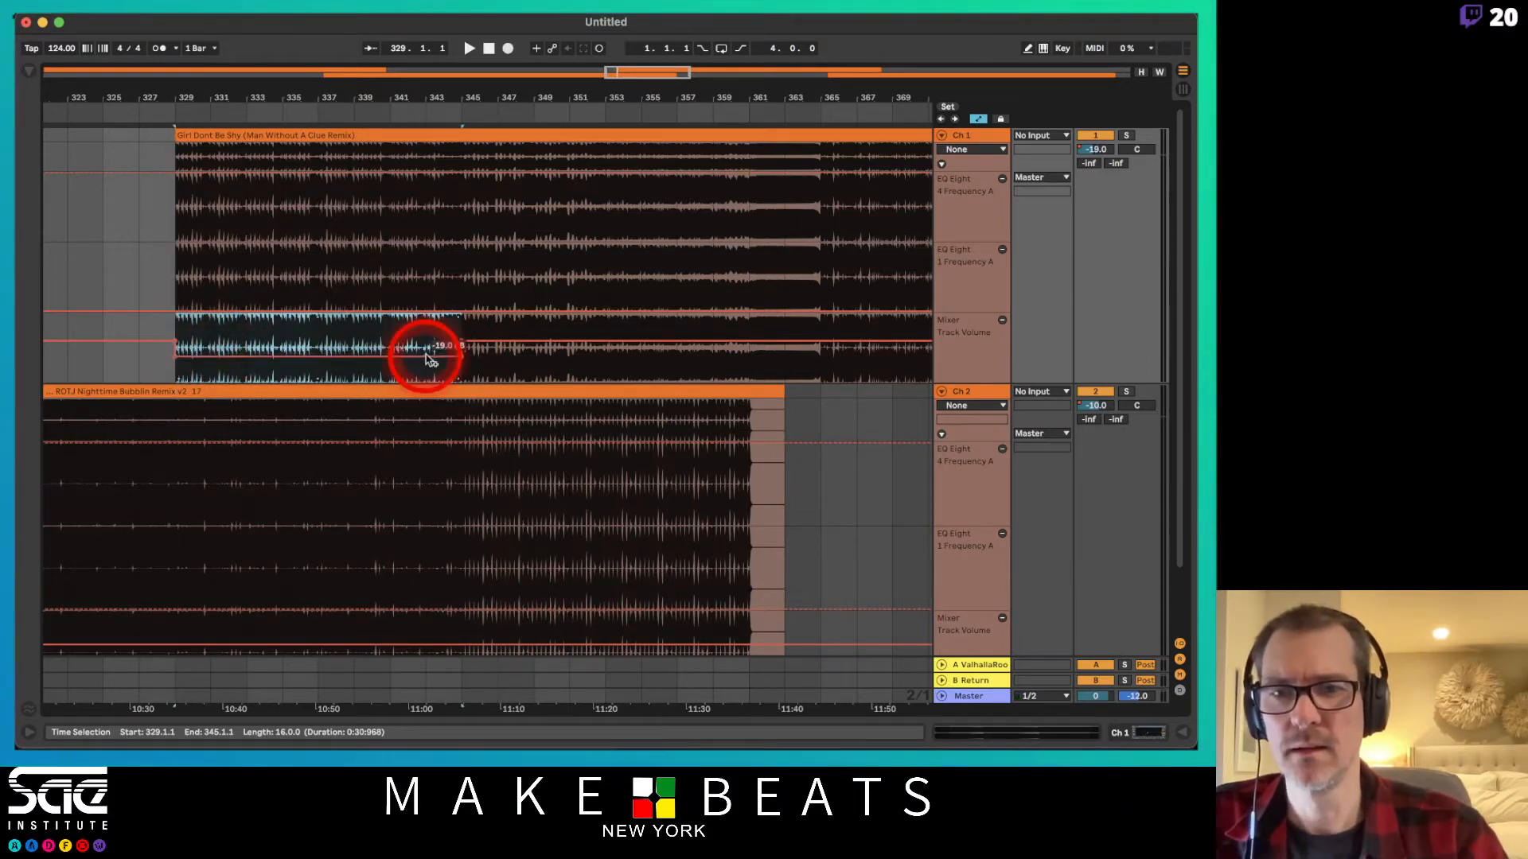
{"action": "left_click", "coordinate": [462, 357]}
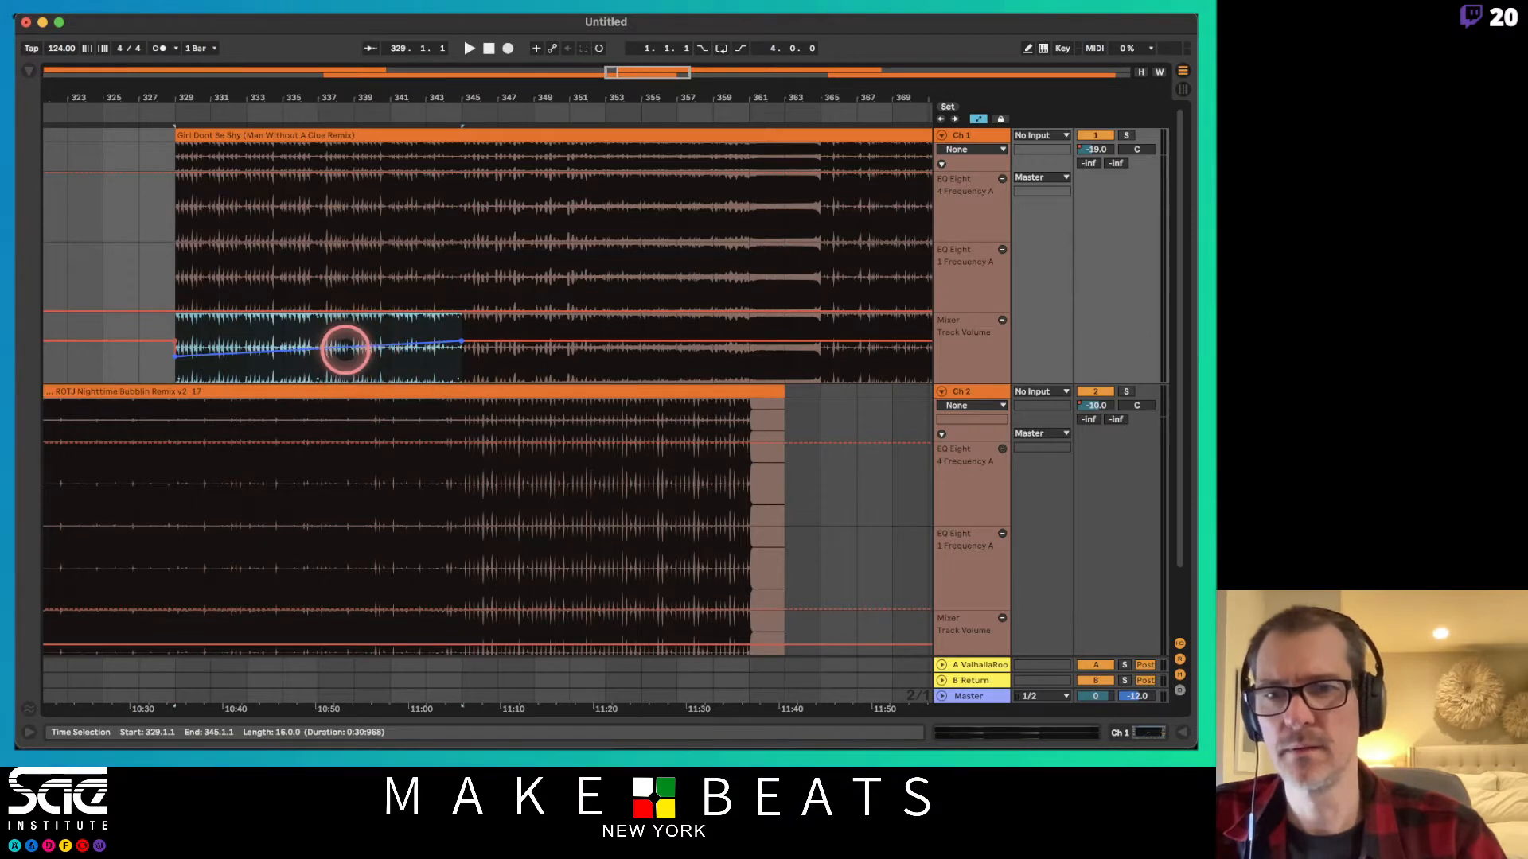
Raise Ch 1's EQ Eight 1 Frequency A to about 234 Hz from bar 329 to bar 345, and play it from bar 327.
{"action": "left_click_drag", "start_coordinate": [178, 279], "coordinate": [456, 283]}
{"action": "left_click", "coordinate": [422, 296]}
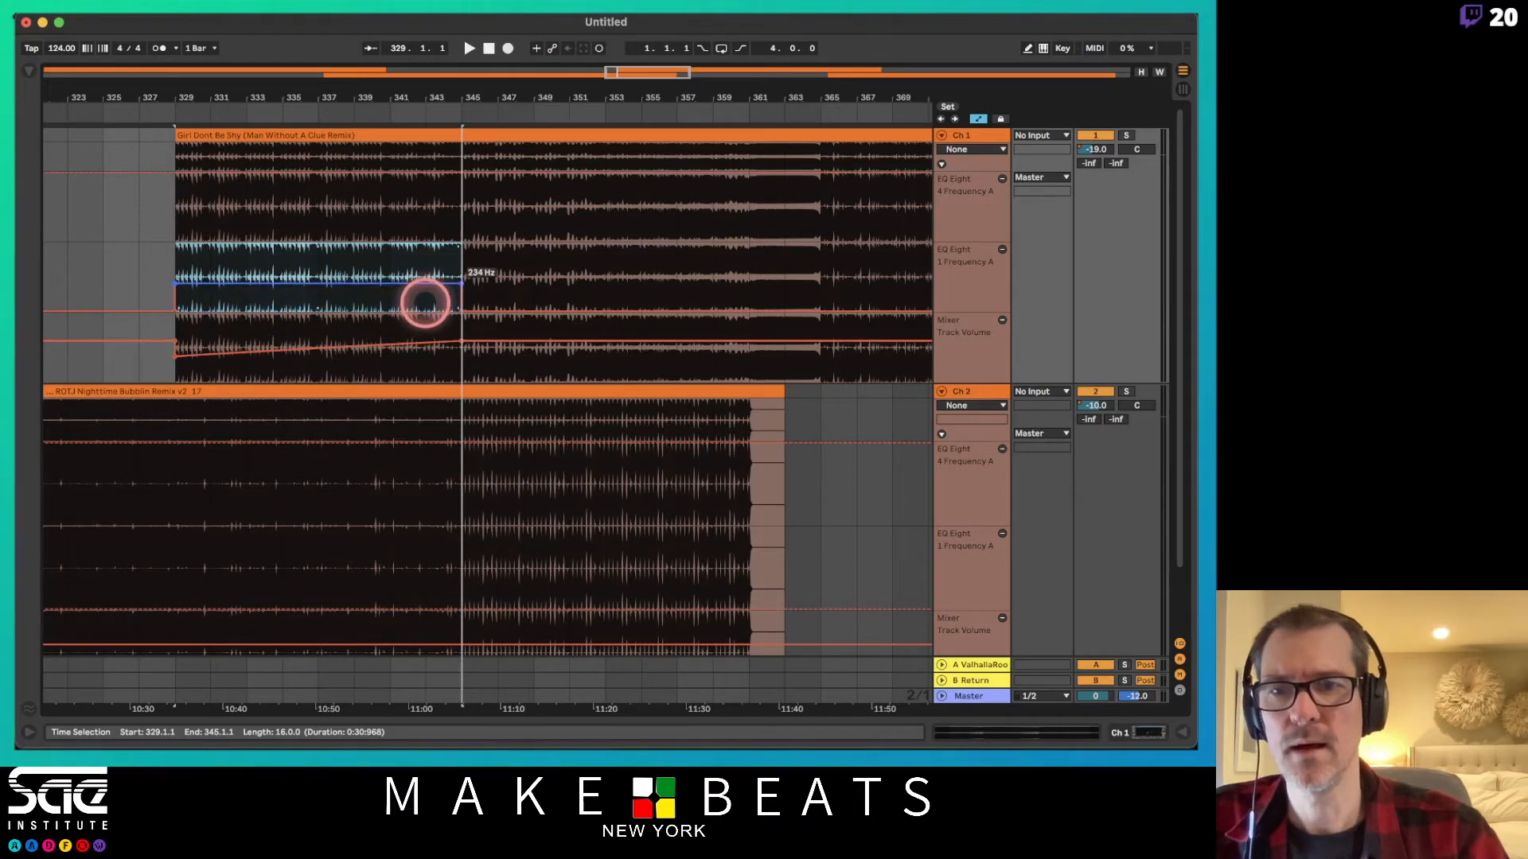
{"action": "left_click", "coordinate": [130, 259]}
{"action": "key", "text": "space"}
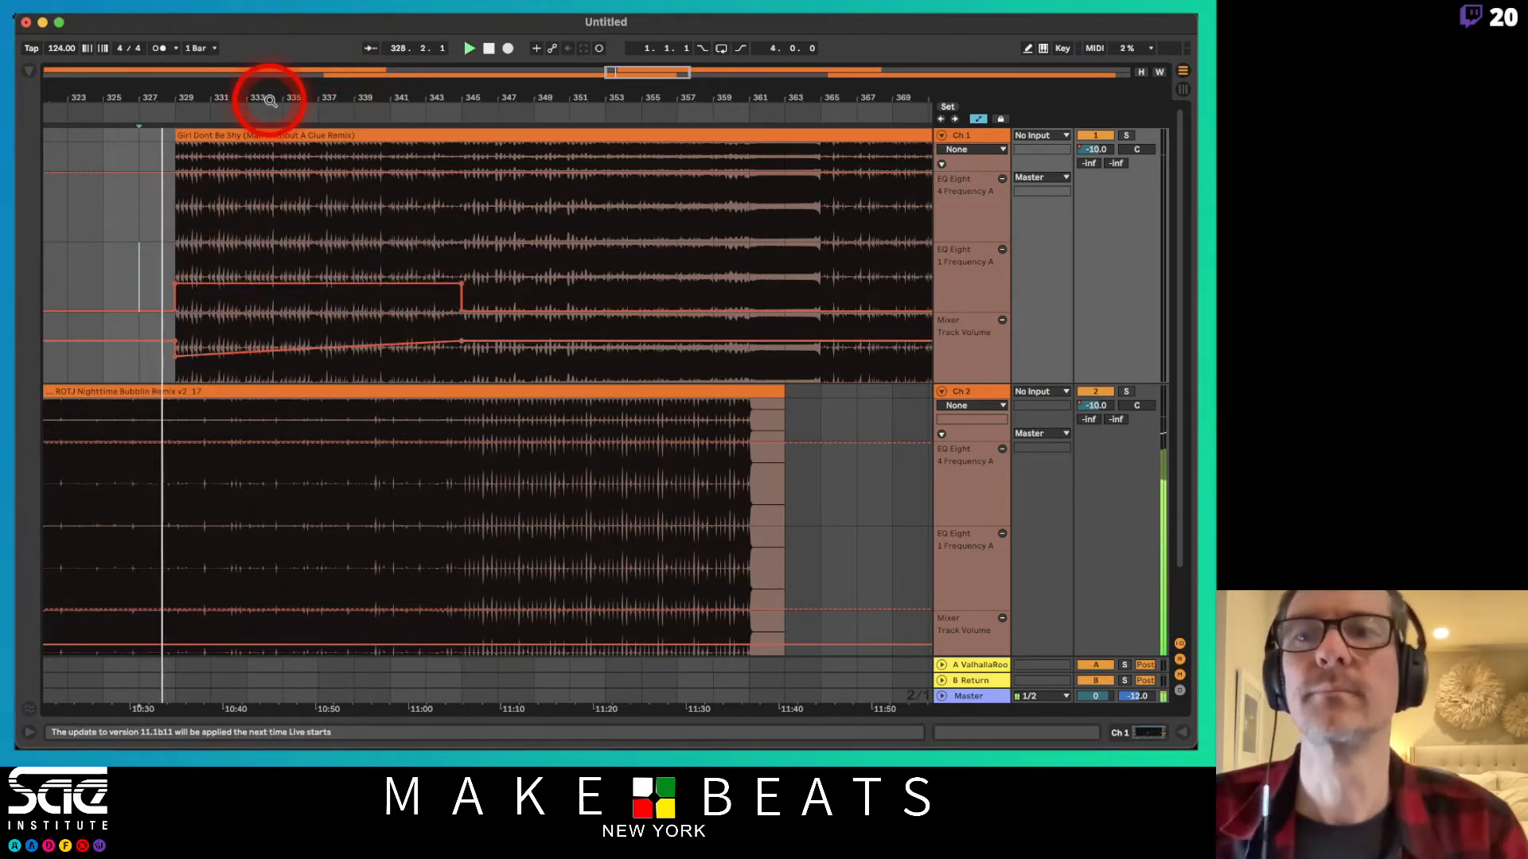
{"action": "left_click_drag", "start_coordinate": [271, 100], "coordinate": [270, 101]}
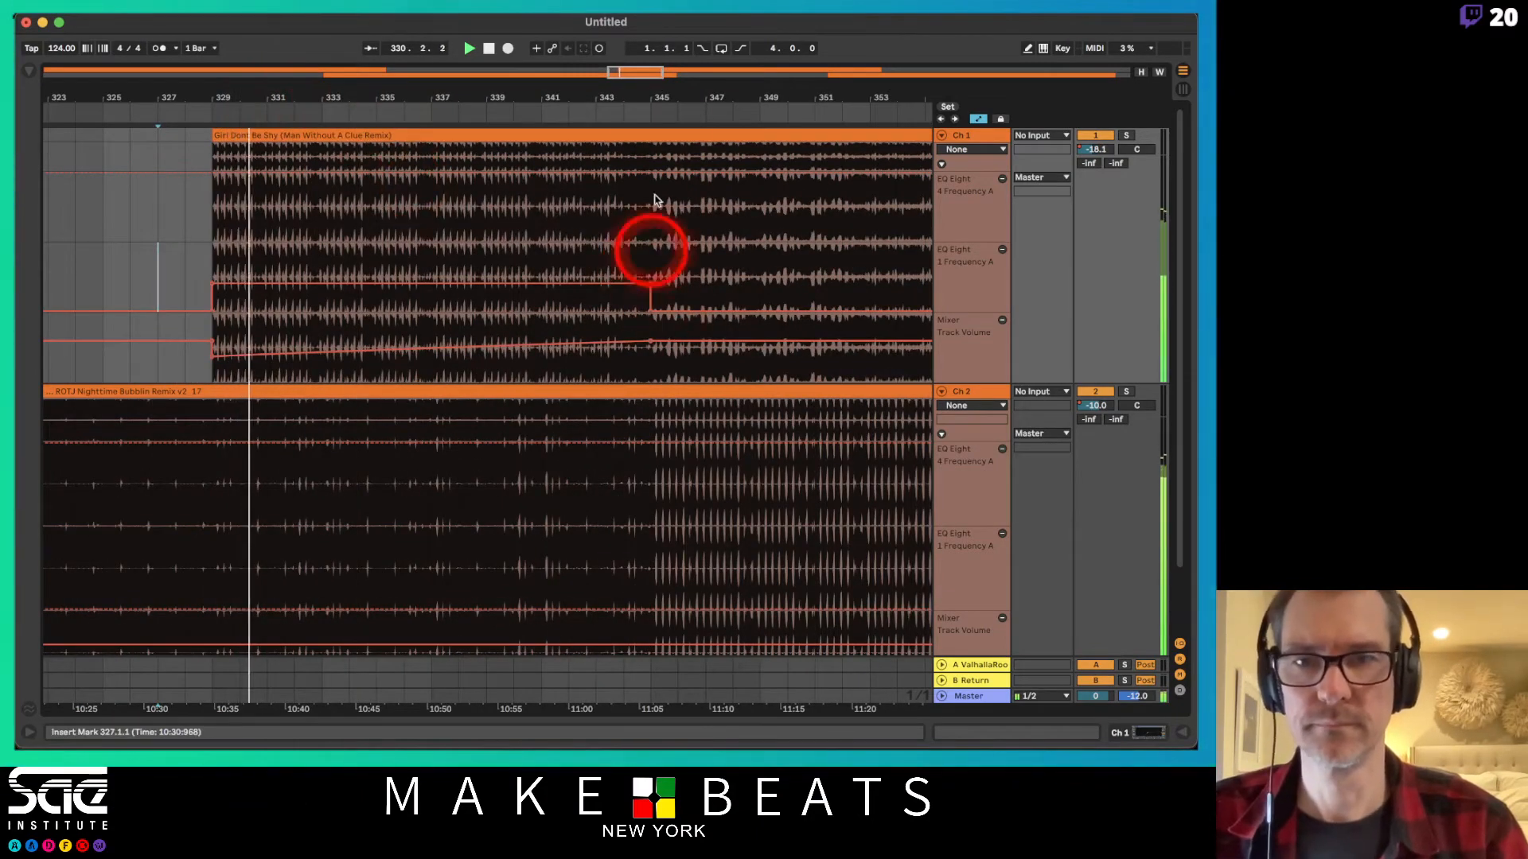
{"action": "left_click_drag", "start_coordinate": [651, 100], "coordinate": [408, 99]}
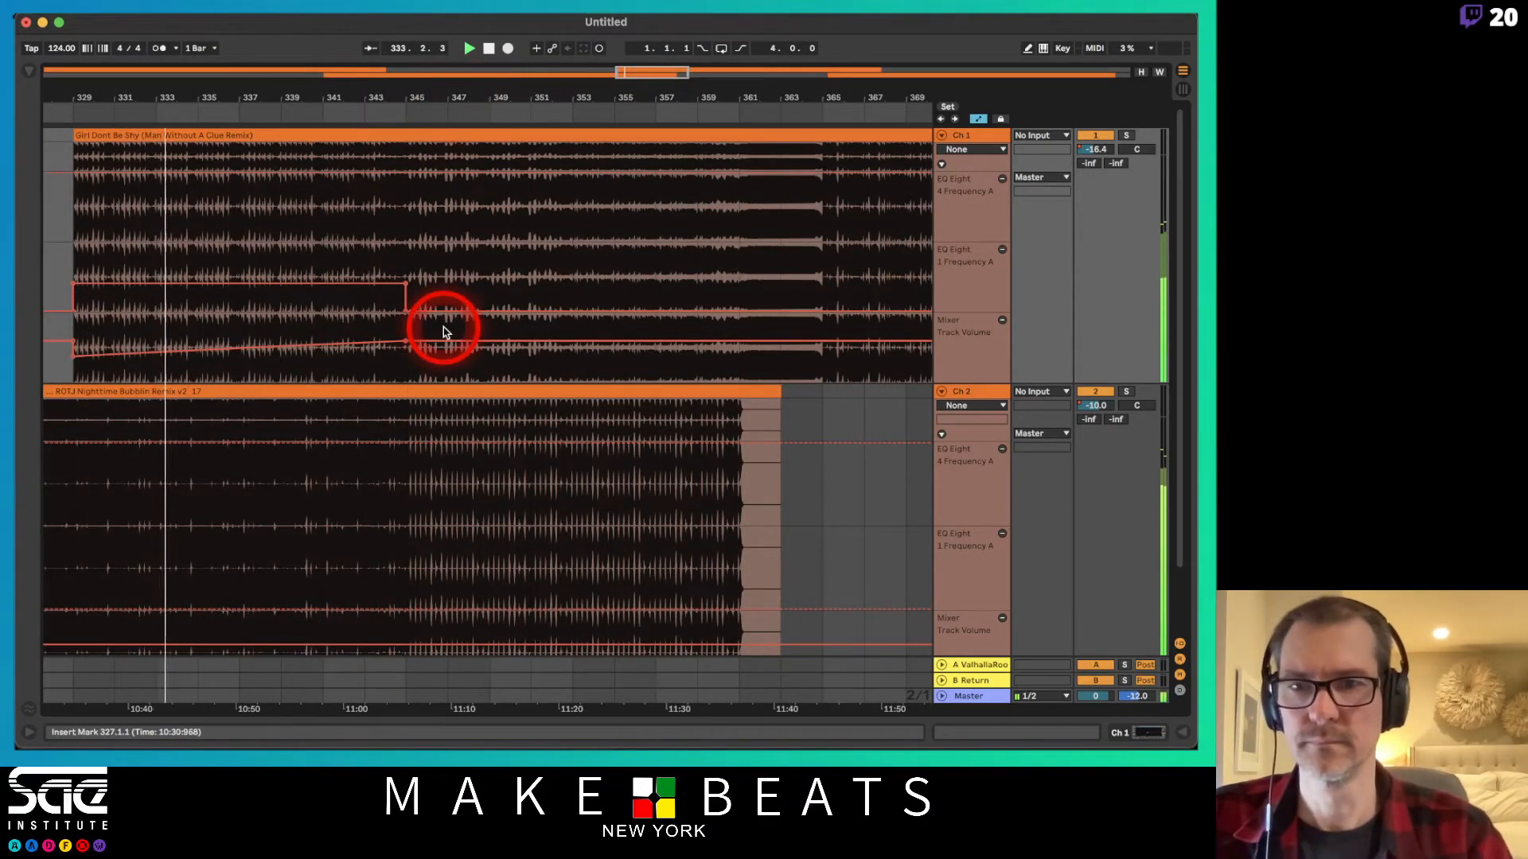
{"action": "left_click_drag", "start_coordinate": [529, 94], "coordinate": [528, 95]}
Raise Ch 2's EQ Eight 1 Frequency A to about 372 Hz from bar 343 to bar 363, slightly higher across bars 343 to 345.
{"action": "scroll", "coordinate": [740, 557], "scroll_direction": "down", "scroll_amount": 3}
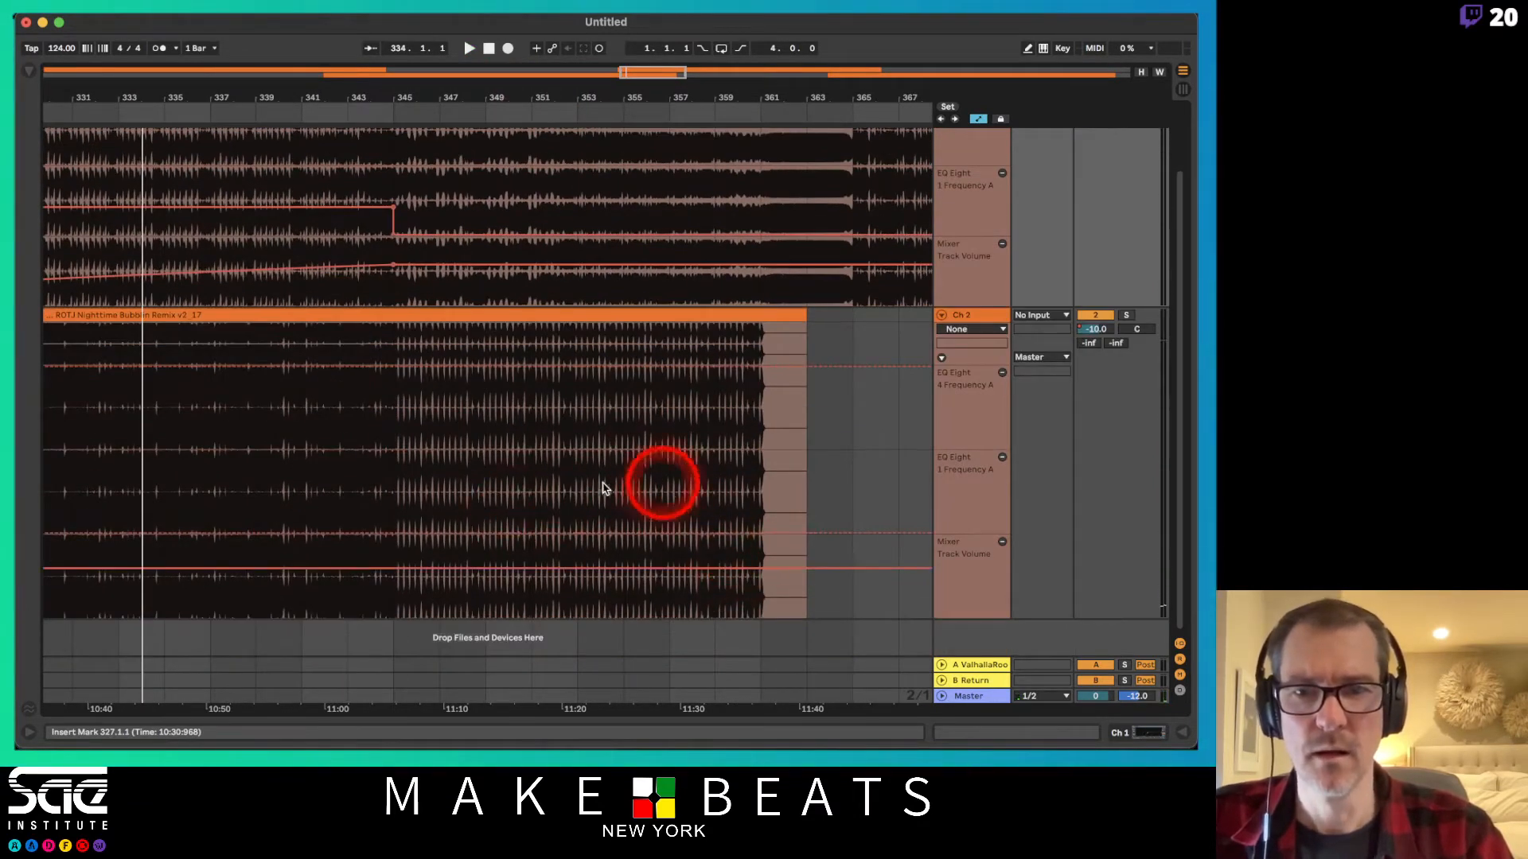
{"action": "left_click_drag", "start_coordinate": [343, 445], "coordinate": [818, 484]}
{"action": "left_click", "coordinate": [647, 506]}
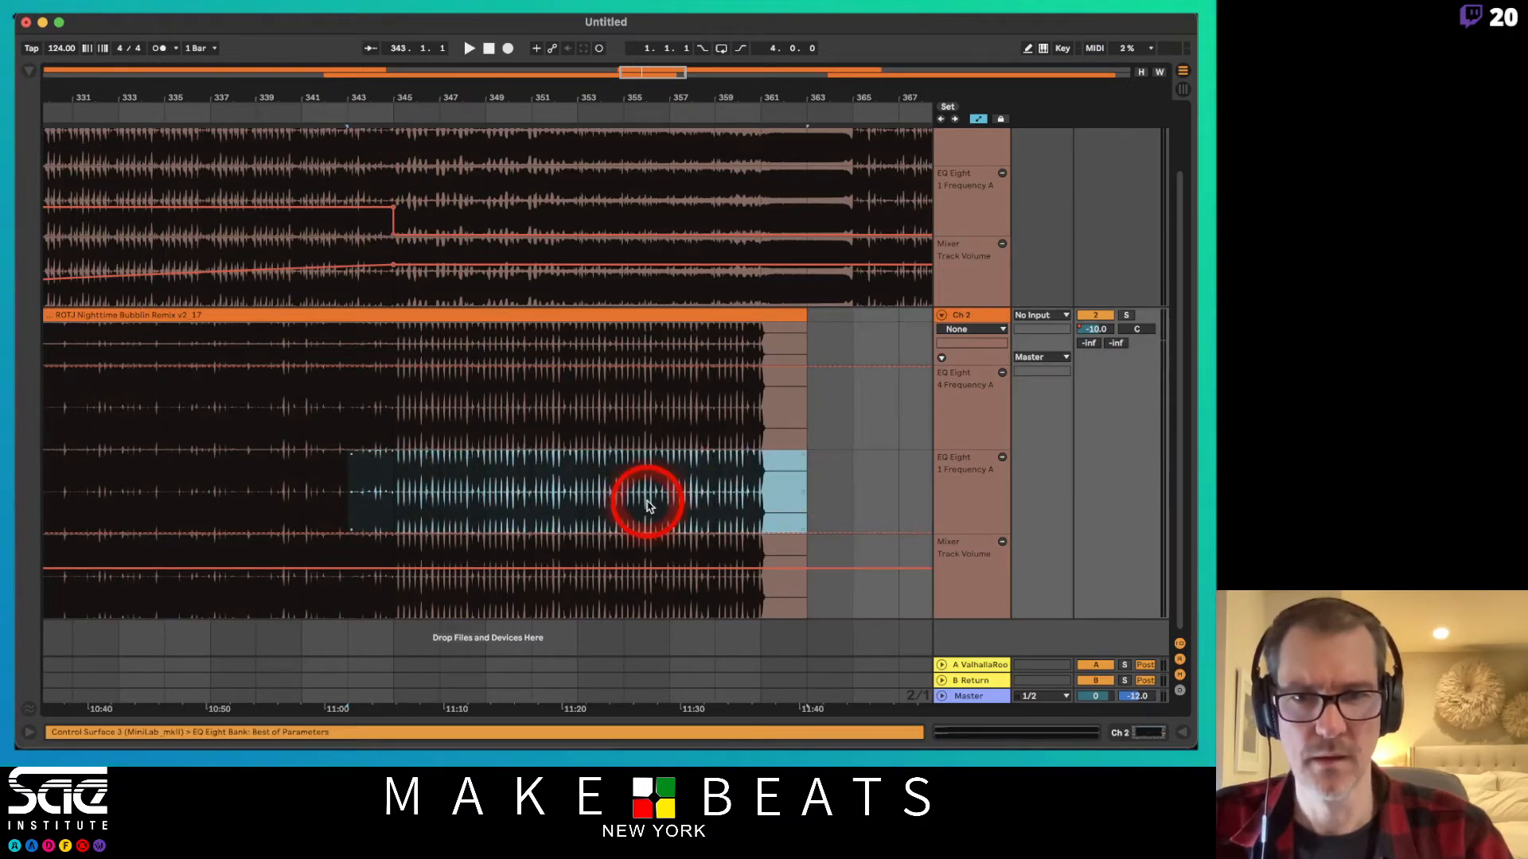
{"action": "left_click_drag", "start_coordinate": [646, 525], "coordinate": [646, 496]}
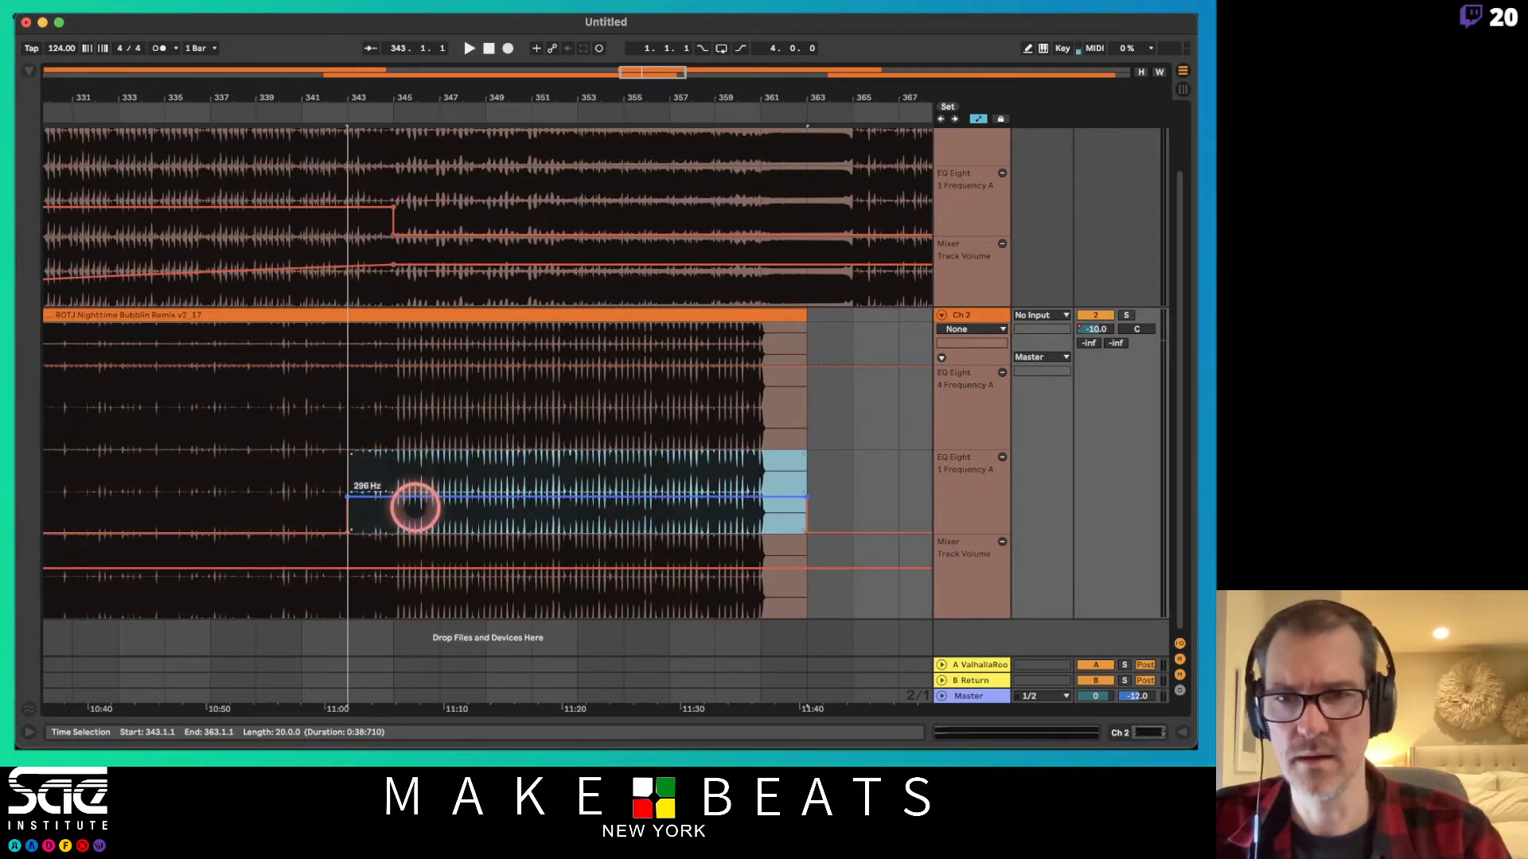
{"action": "left_click", "coordinate": [380, 467]}
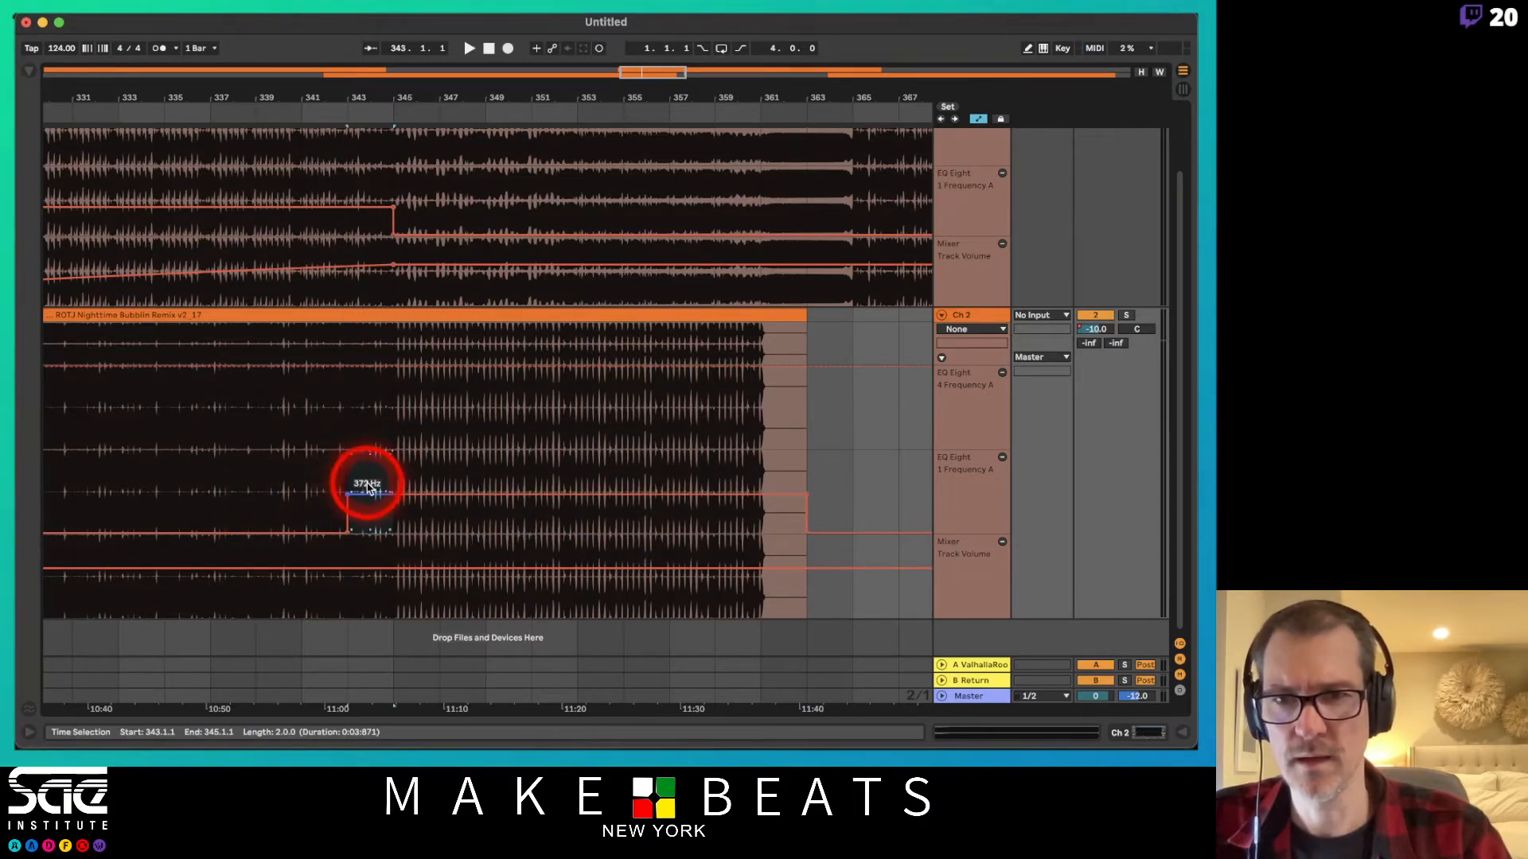
{"action": "left_click", "coordinate": [370, 488]}
Play the transition between both channels from bar 341 and follow the filter changes at bars 343 and 345.
{"action": "left_click", "coordinate": [313, 491]}
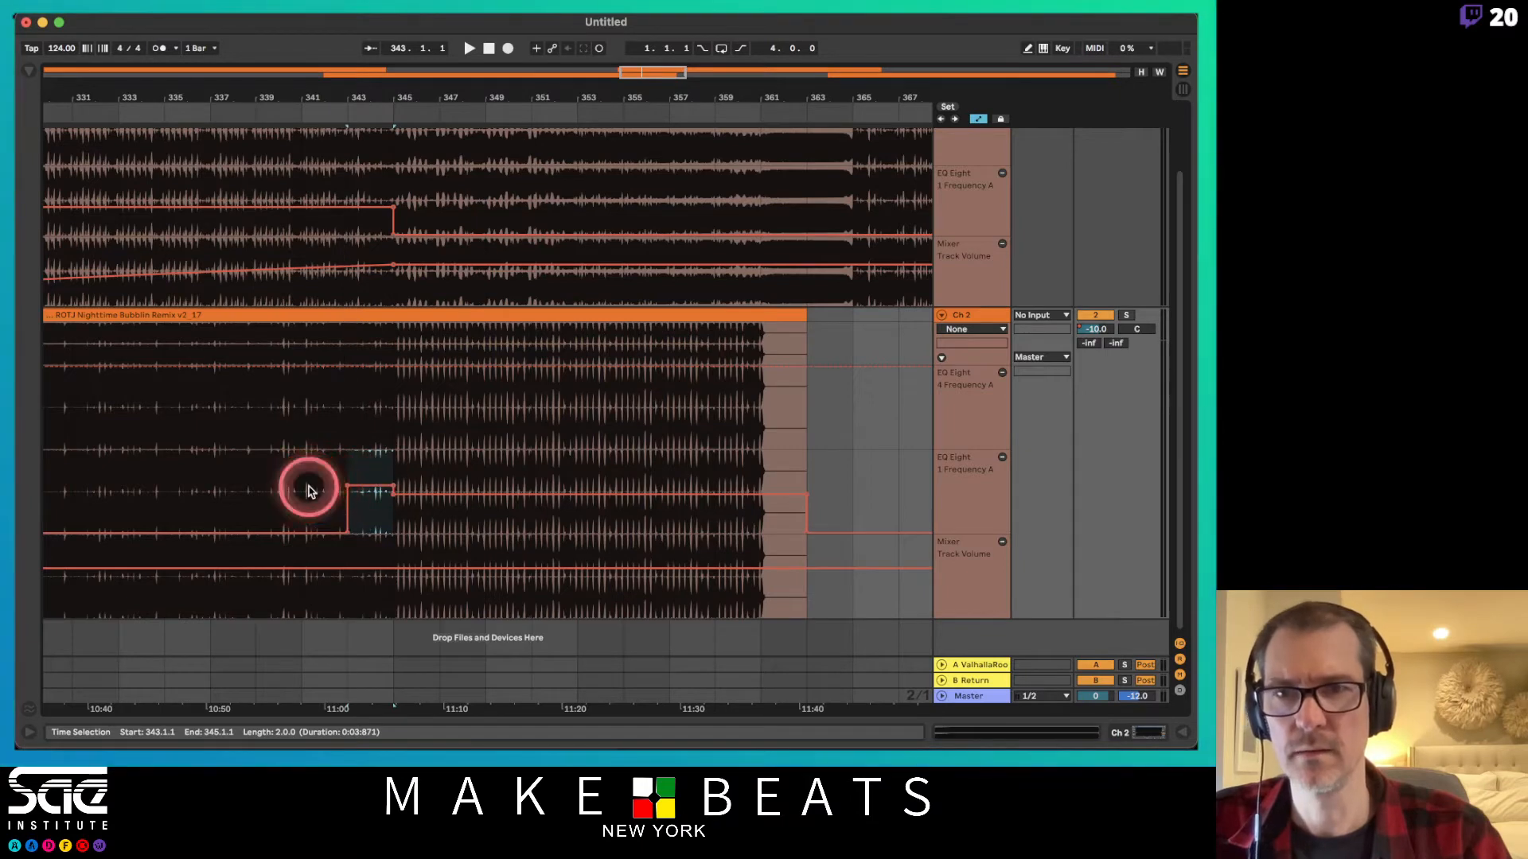
{"action": "key", "text": "space"}
{"action": "left_click", "coordinate": [359, 256]}
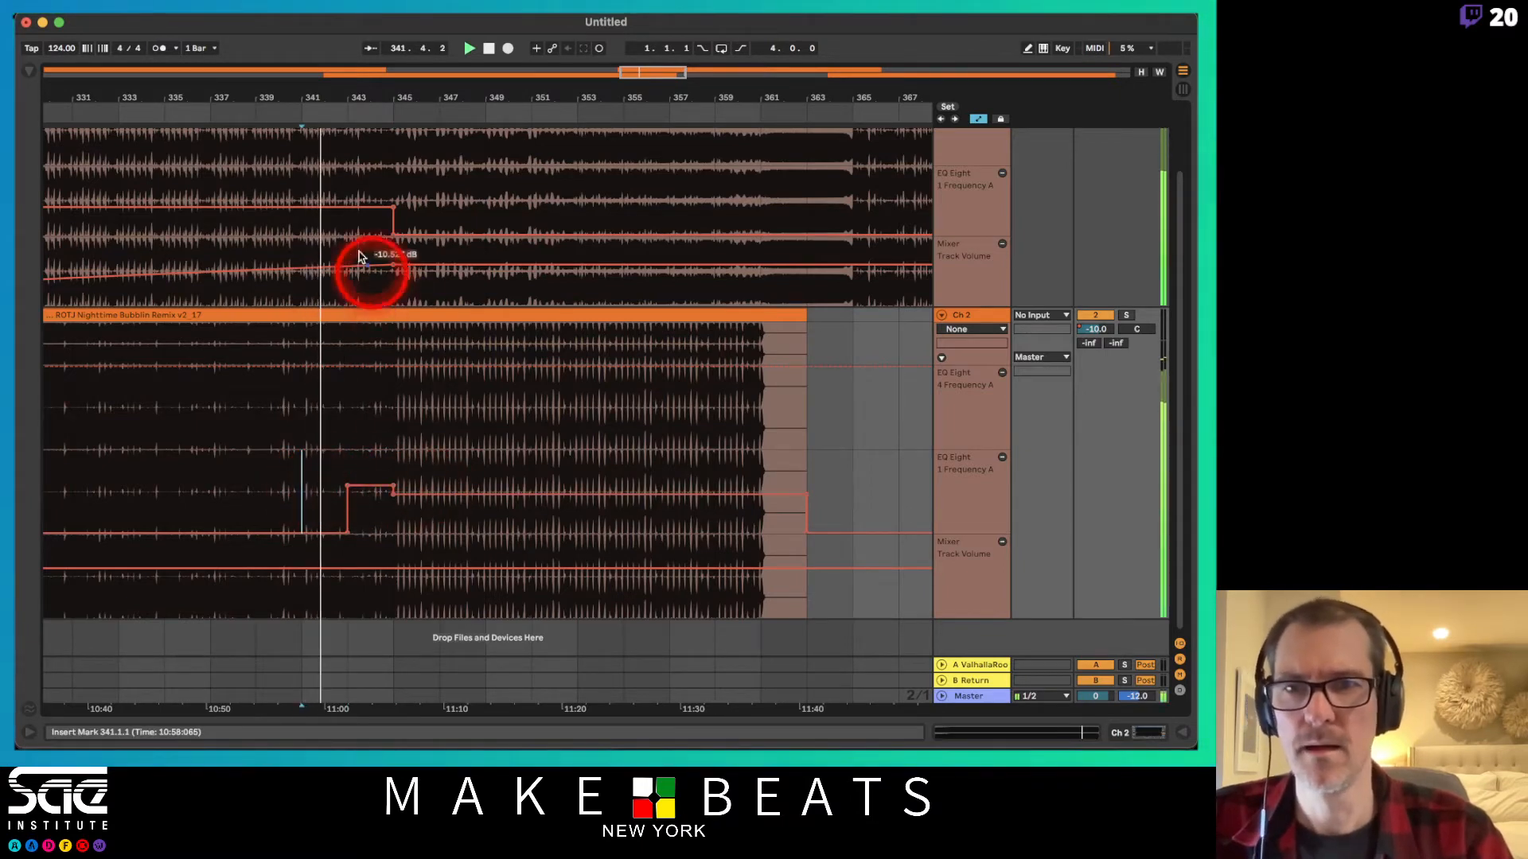
{"action": "left_click", "coordinate": [350, 184]}
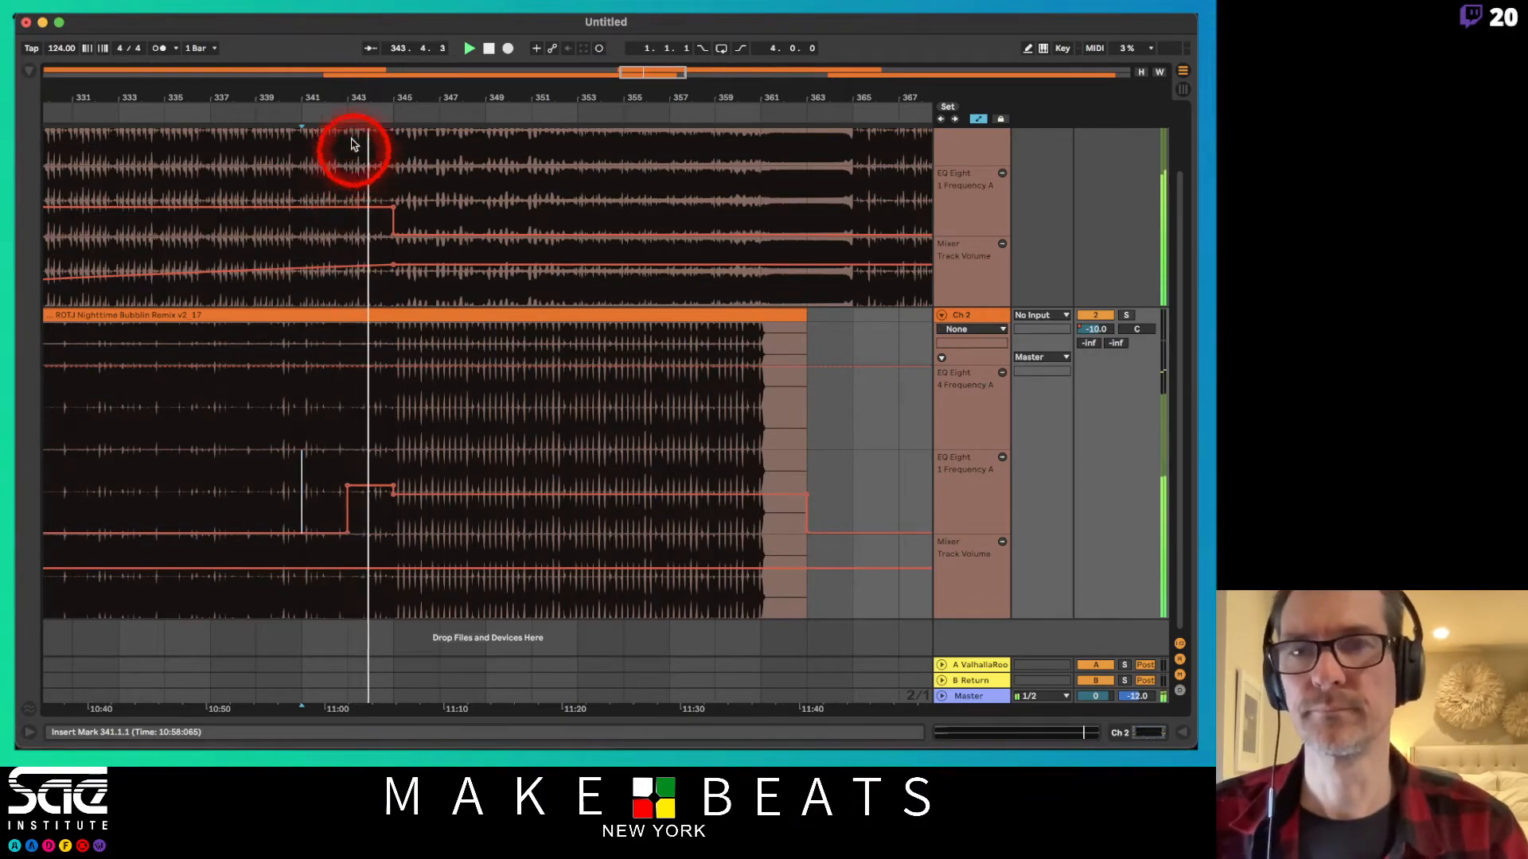
{"action": "left_click_drag", "start_coordinate": [356, 103], "coordinate": [357, 103]}
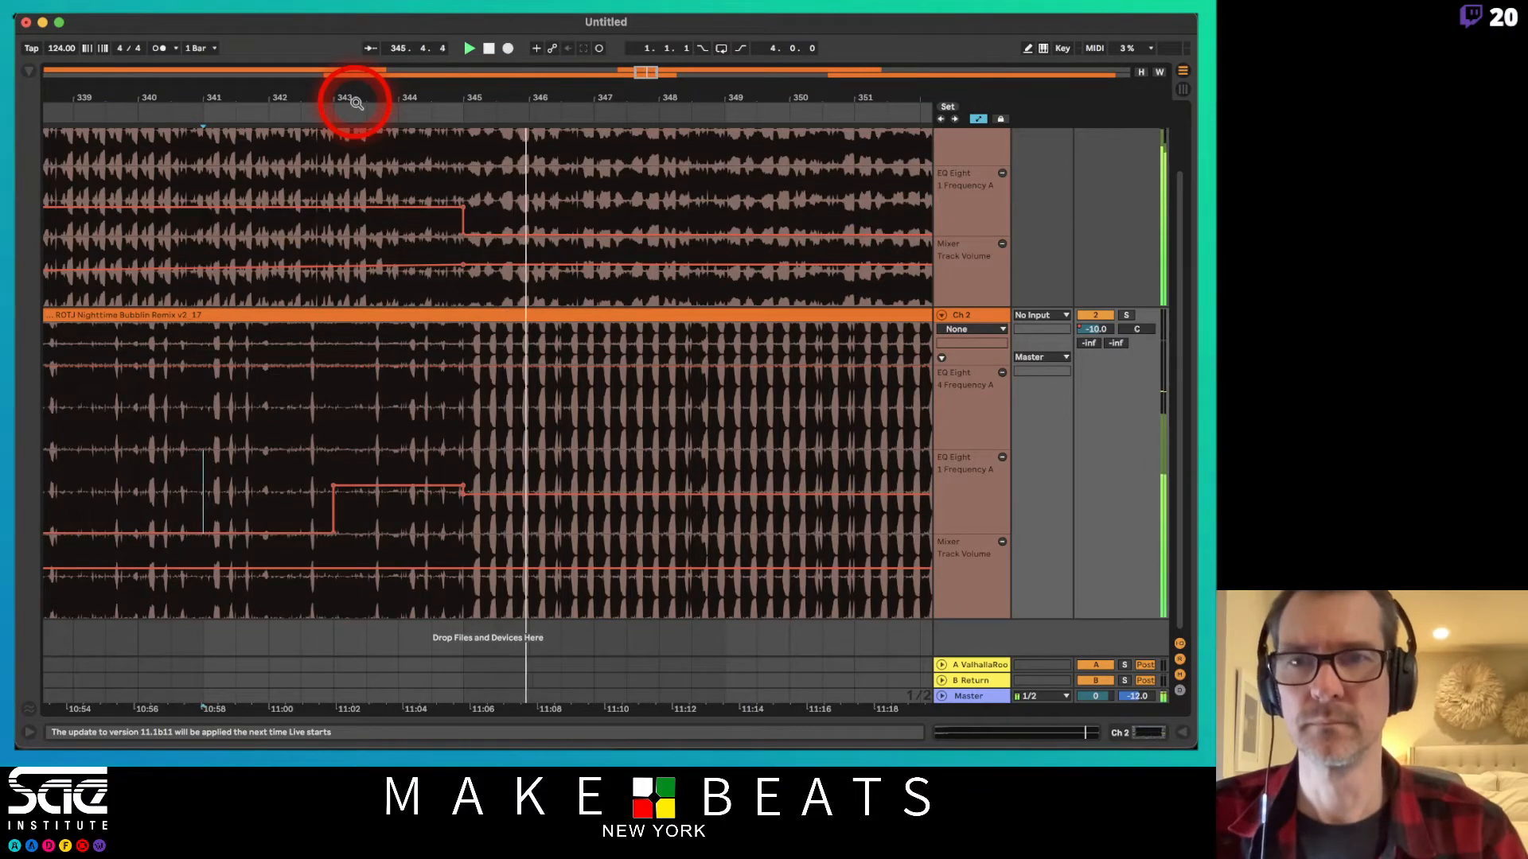
Fade Ch 2's track volume along a curve from bar 345 down to about -19.4 dB at bar 361.
{"action": "left_click_drag", "start_coordinate": [356, 104], "coordinate": [211, 103]}
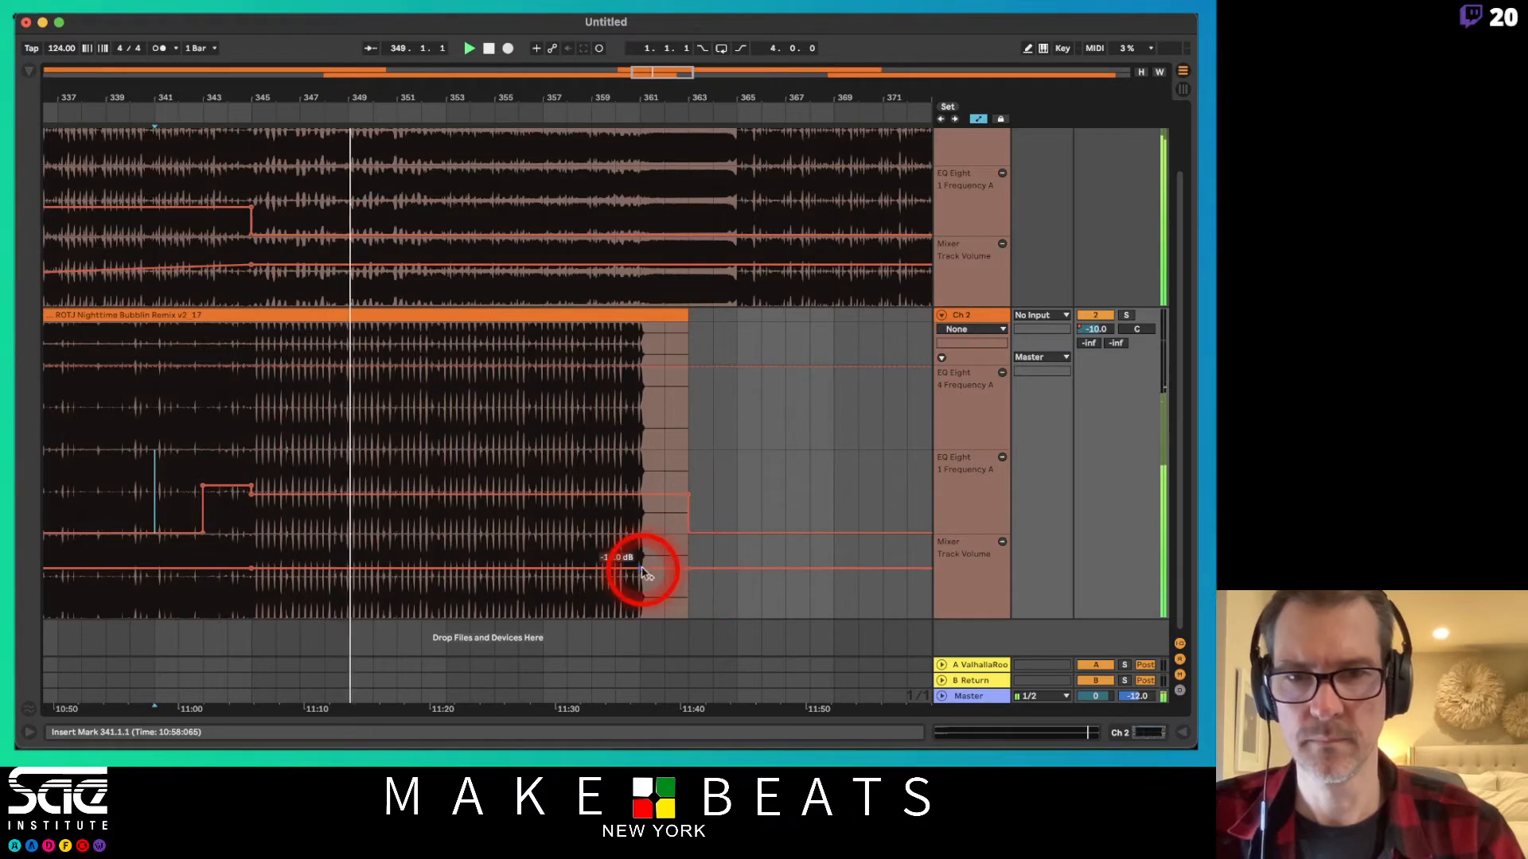
{"action": "left_click_drag", "start_coordinate": [641, 569], "coordinate": [641, 588]}
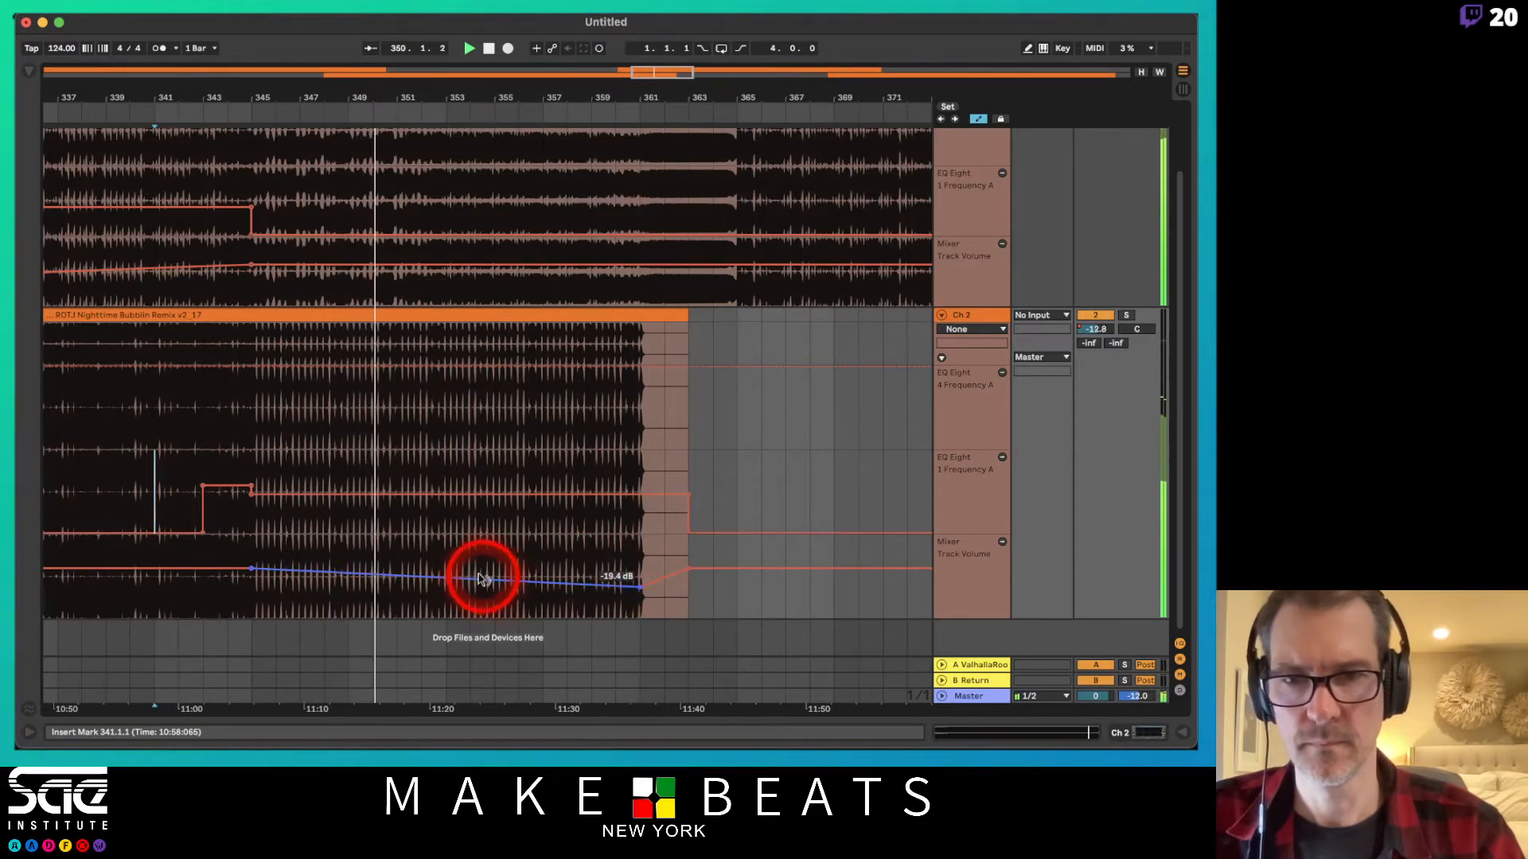
{"action": "left_click_drag", "start_coordinate": [480, 578], "coordinate": [477, 573]}
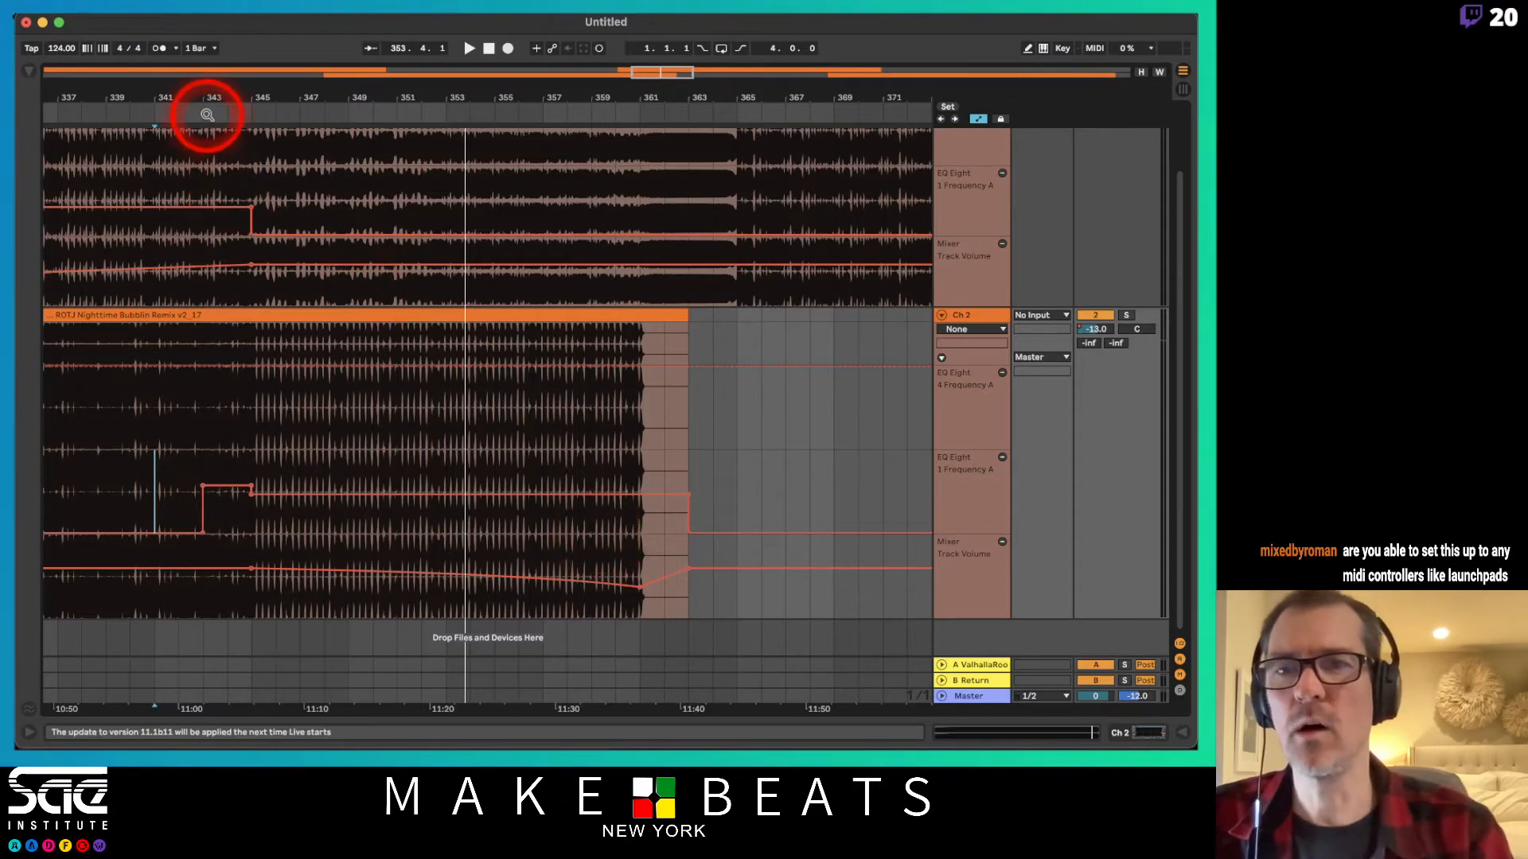
Smooth the abrupt frequency jumps just before bar 345 on Ch 1 and bar 343 on Ch 2 with short curved ramps.
{"action": "left_click_drag", "start_coordinate": [204, 102], "coordinate": [204, 108]}
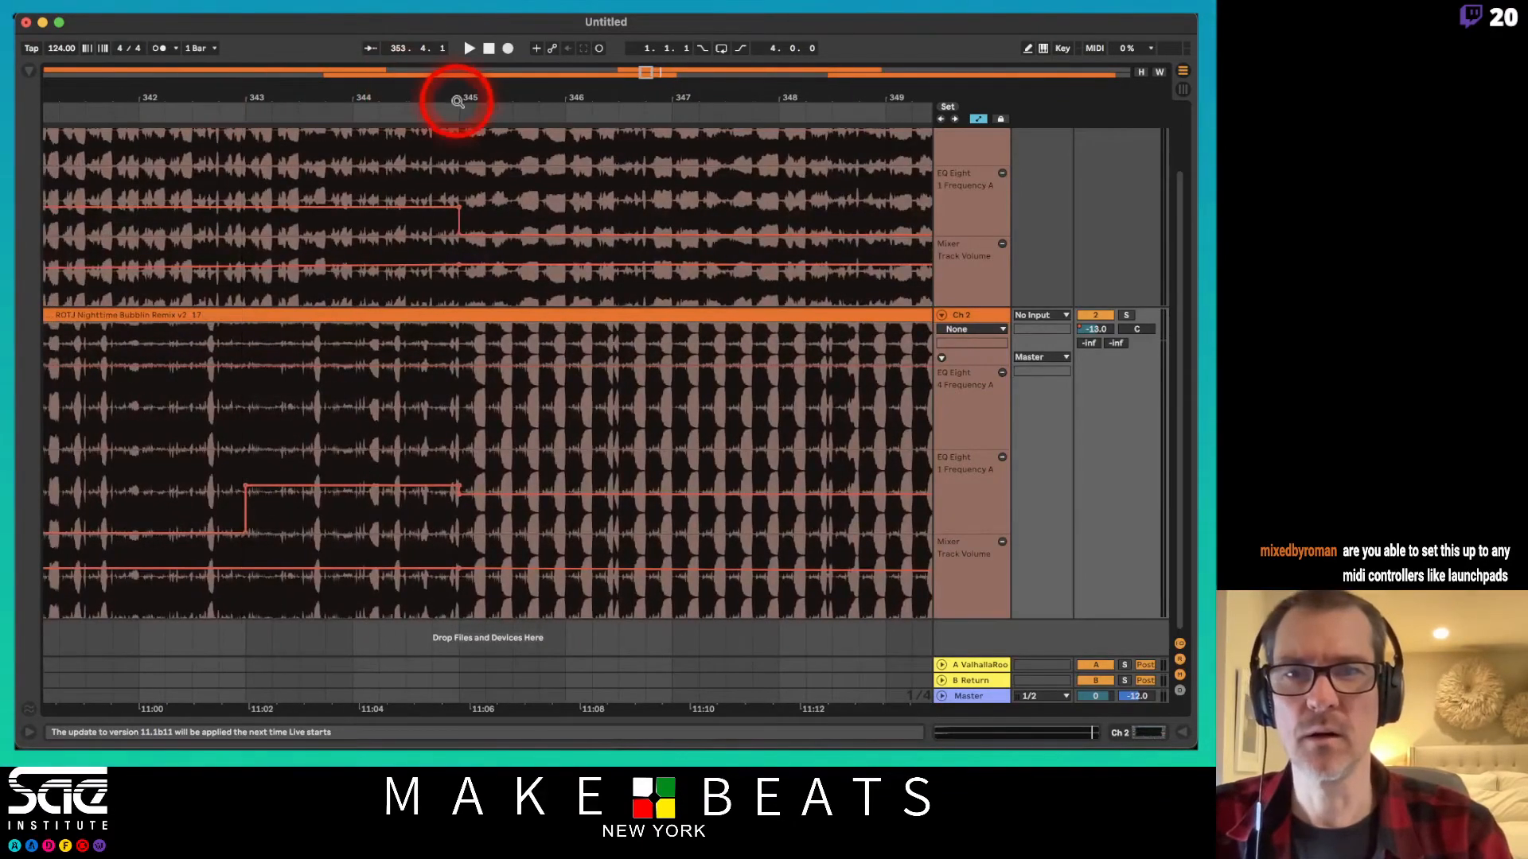
{"action": "left_click_drag", "start_coordinate": [457, 102], "coordinate": [446, 222]}
{"action": "left_click", "coordinate": [436, 211]}
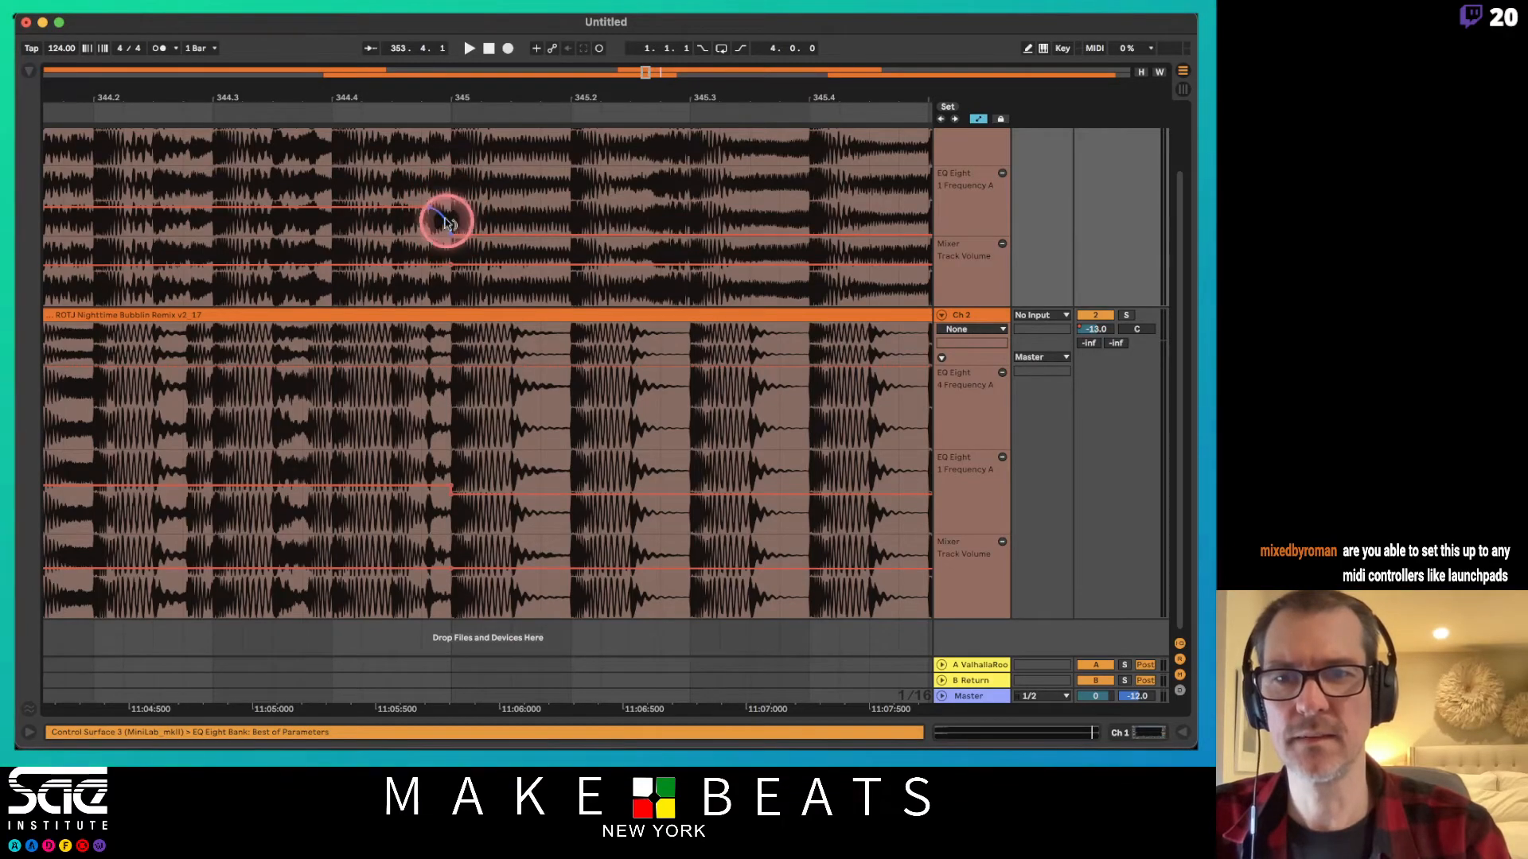
{"action": "left_click_drag", "start_coordinate": [365, 97], "coordinate": [437, 102]}
{"action": "left_click", "coordinate": [280, 497]}
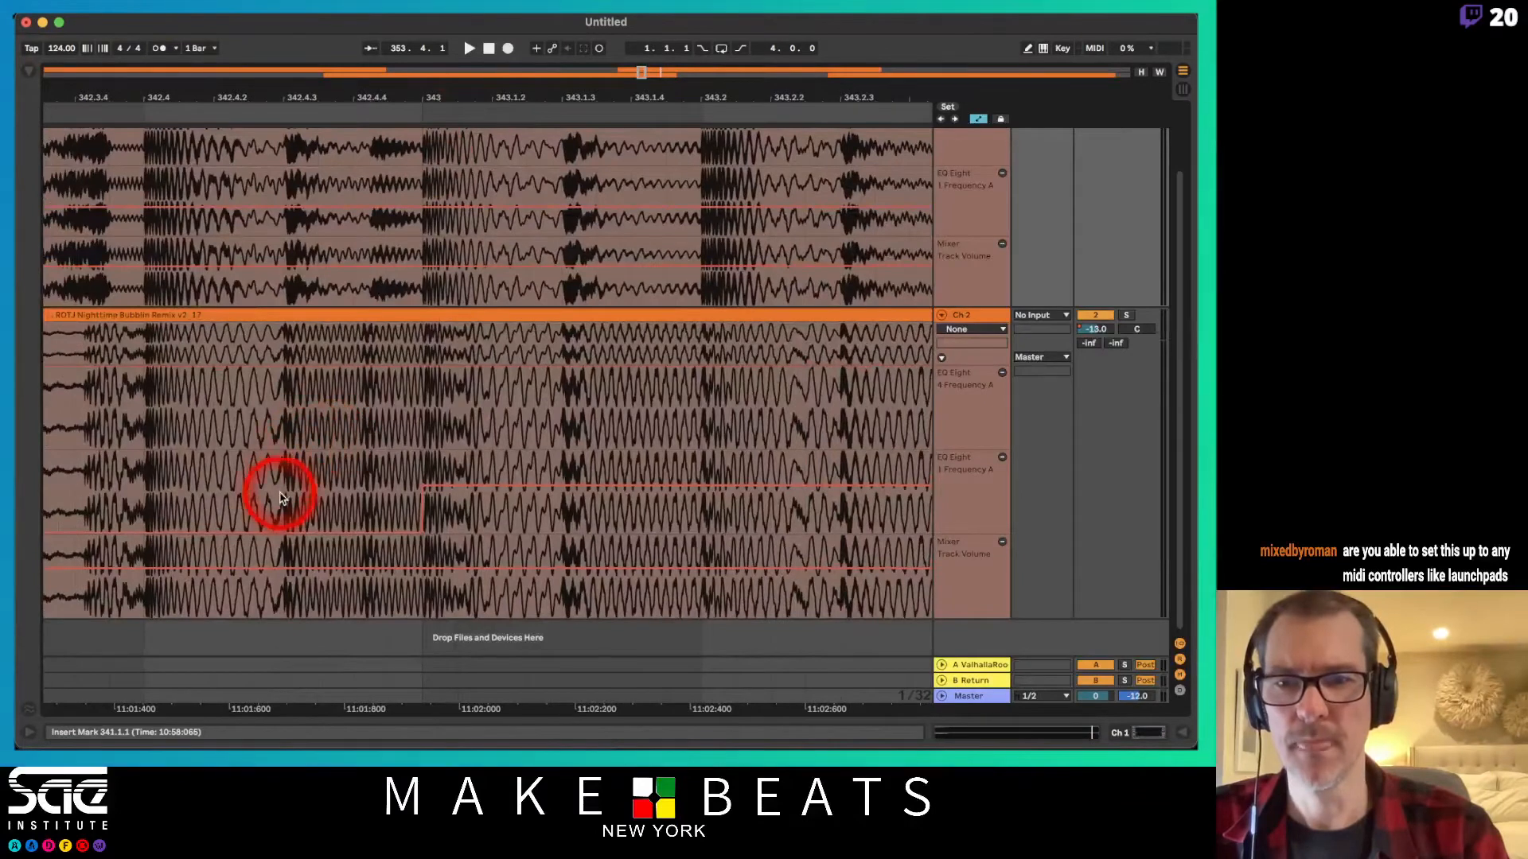
{"action": "mouse_move", "coordinate": [280, 497]}
{"action": "left_mouse_down"}
{"action": "mouse_move", "coordinate": [292, 533]}
{"action": "mouse_move", "coordinate": [430, 547]}
{"action": "mouse_move", "coordinate": [381, 498]}
{"action": "left_mouse_up"}
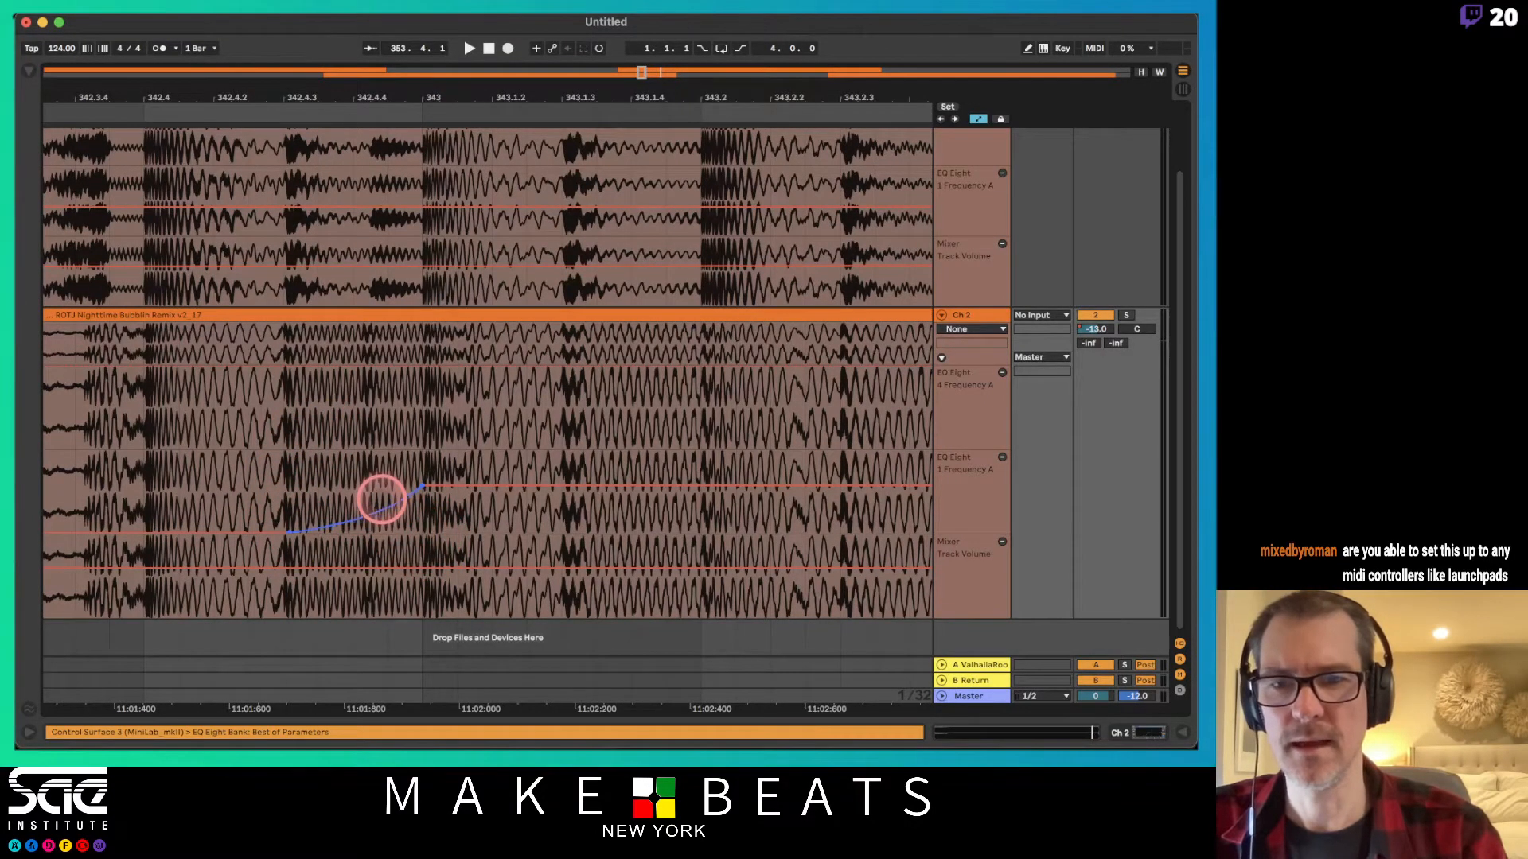
Play the smoothed filter transition from bar 339 to just past bar 345.
{"action": "left_click_drag", "start_coordinate": [361, 109], "coordinate": [365, 83]}
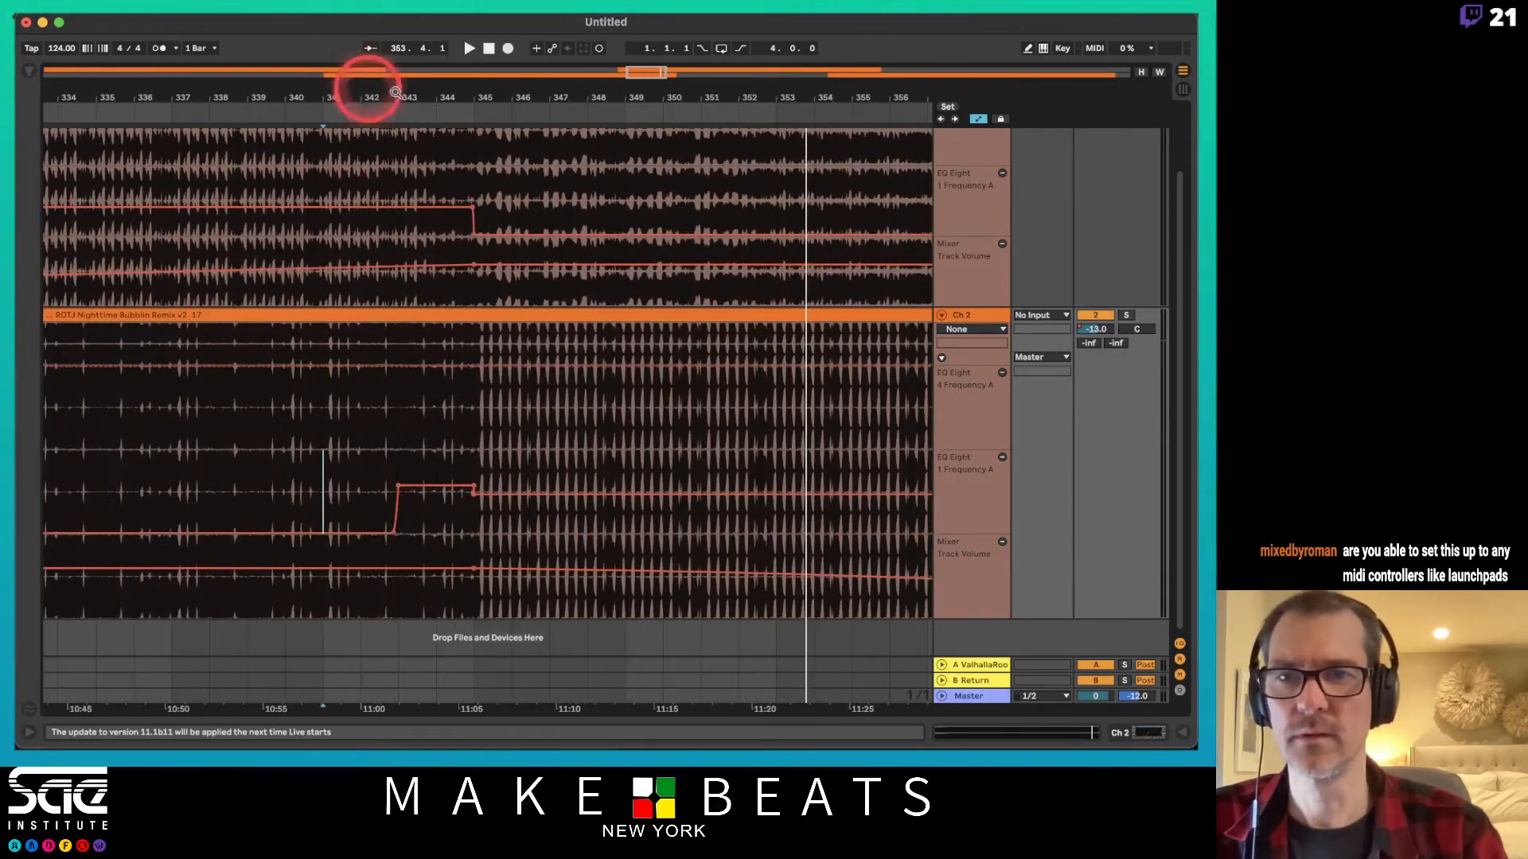
{"action": "left_click", "coordinate": [237, 477]}
{"action": "key", "text": "space"}
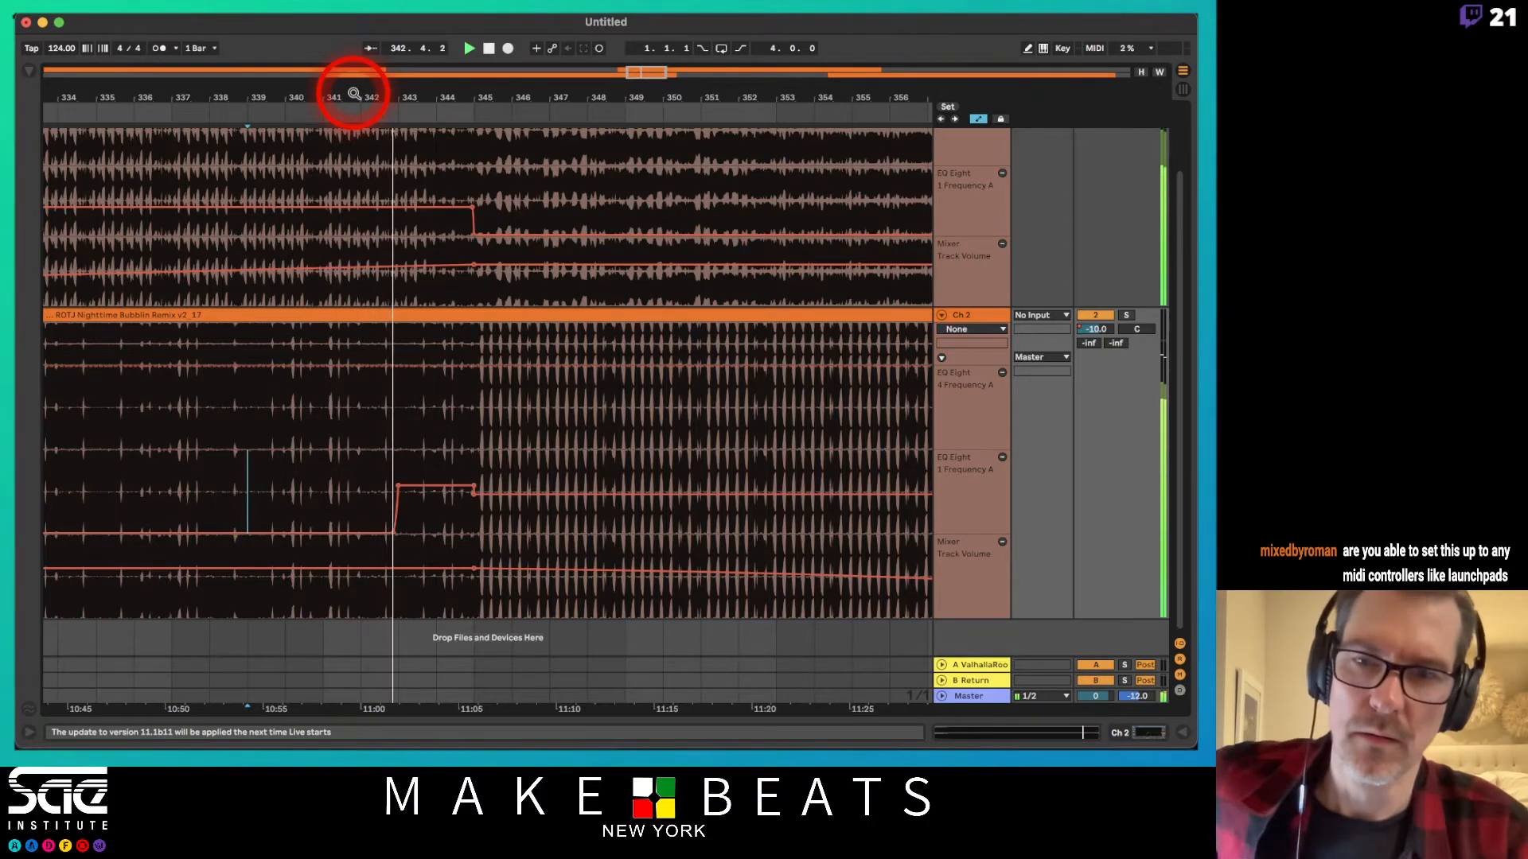
{"action": "left_click_drag", "start_coordinate": [352, 88], "coordinate": [407, 103]}
{"action": "key", "text": "space"}
Lengthen Ch 1's frequency drop into a curved fall from about bar 344 to bar 345, and play it from bar 343.
{"action": "left_click", "coordinate": [285, 208]}
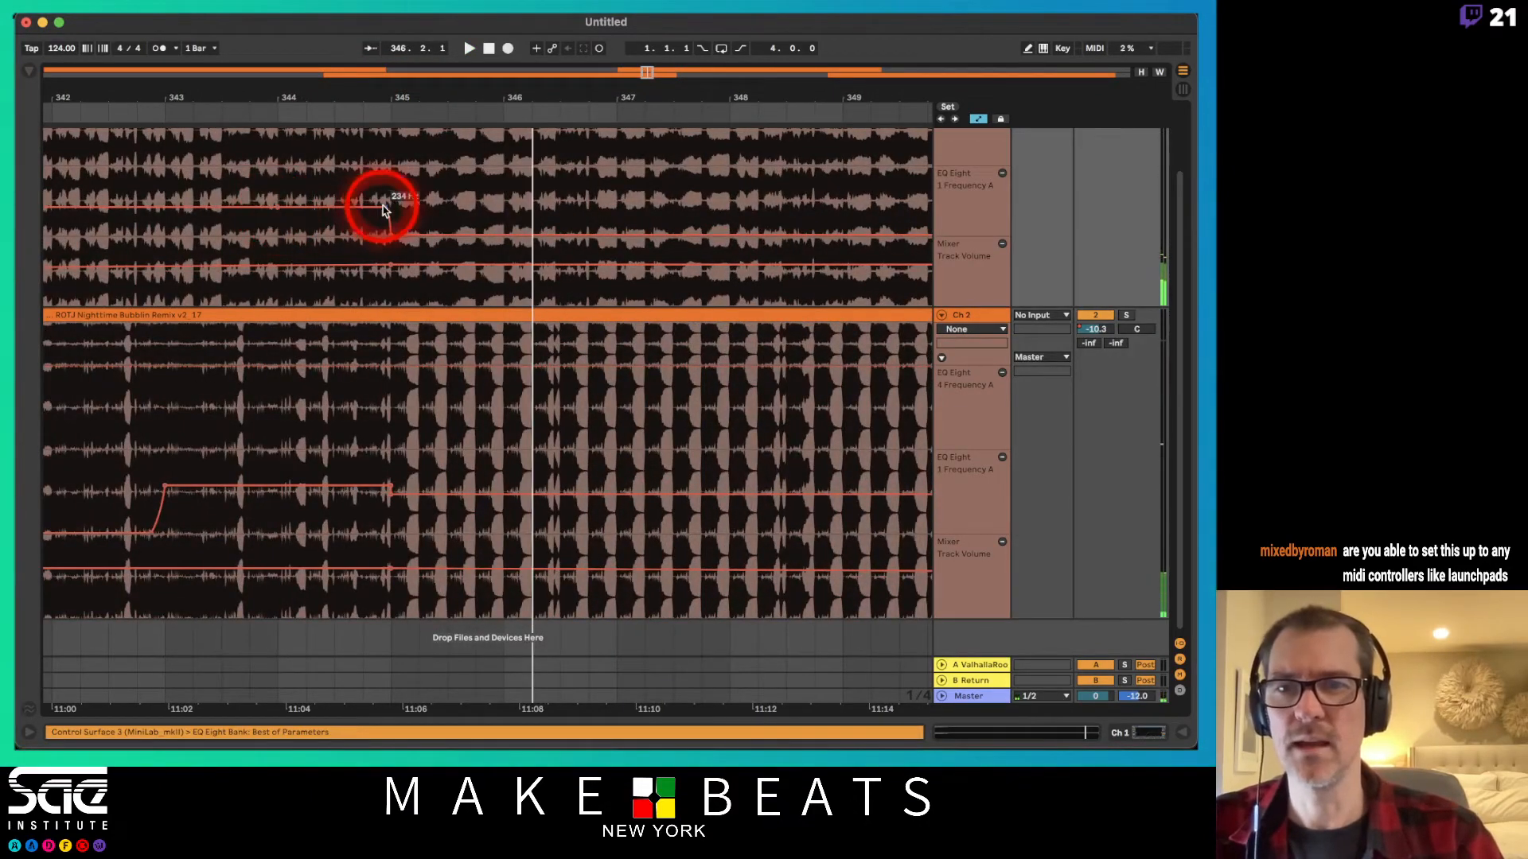
{"action": "mouse_move", "coordinate": [383, 209]}
{"action": "left_mouse_down"}
{"action": "mouse_move", "coordinate": [356, 222]}
{"action": "mouse_move", "coordinate": [383, 226]}
{"action": "left_mouse_up"}
{"action": "left_click", "coordinate": [151, 163]}
{"action": "key", "text": "space"}
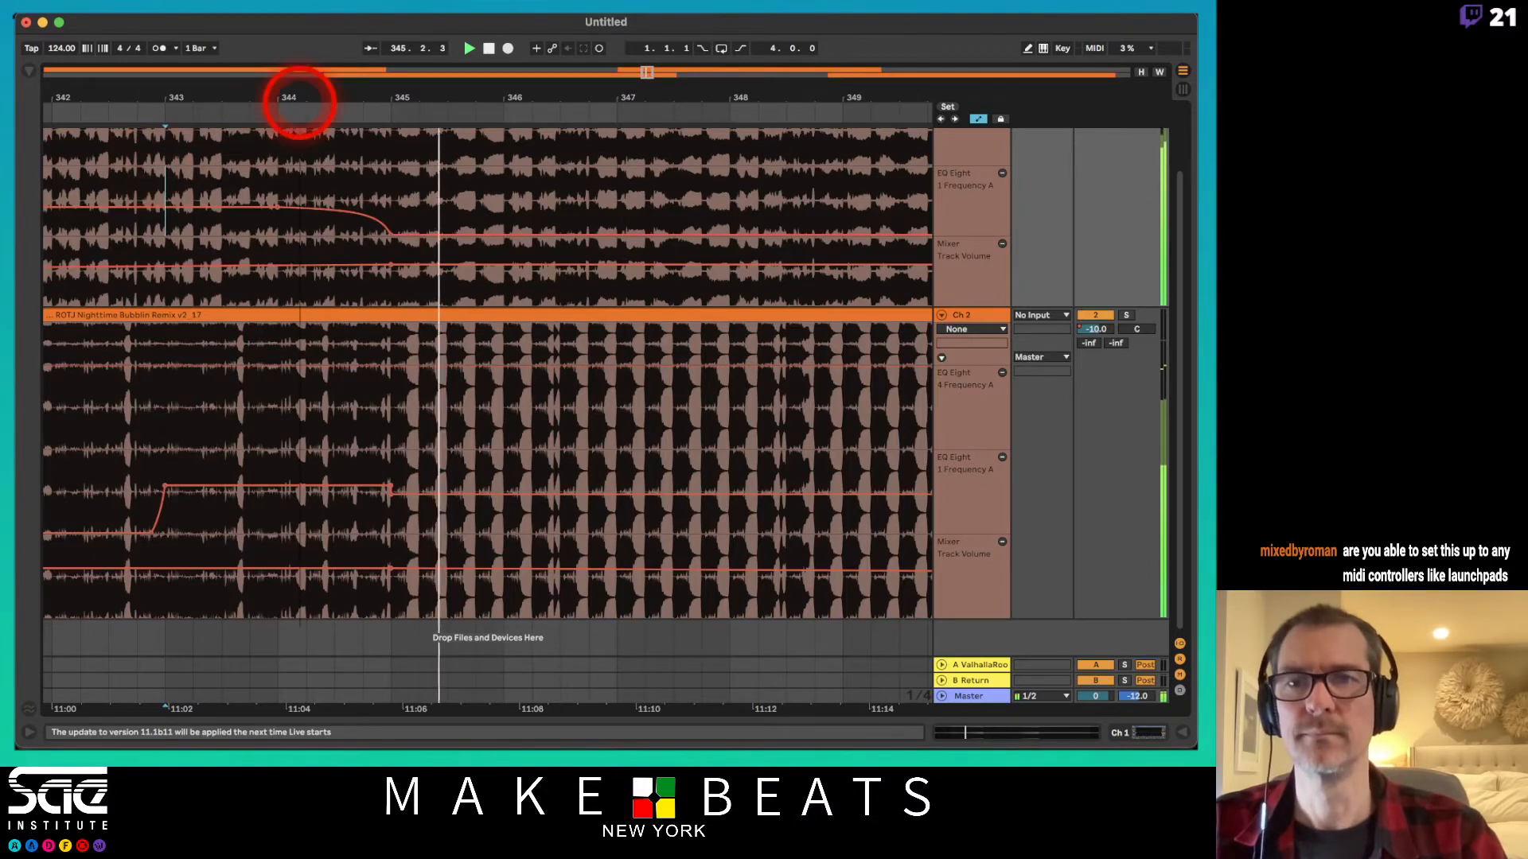
{"action": "left_click_drag", "start_coordinate": [299, 102], "coordinate": [302, 104]}
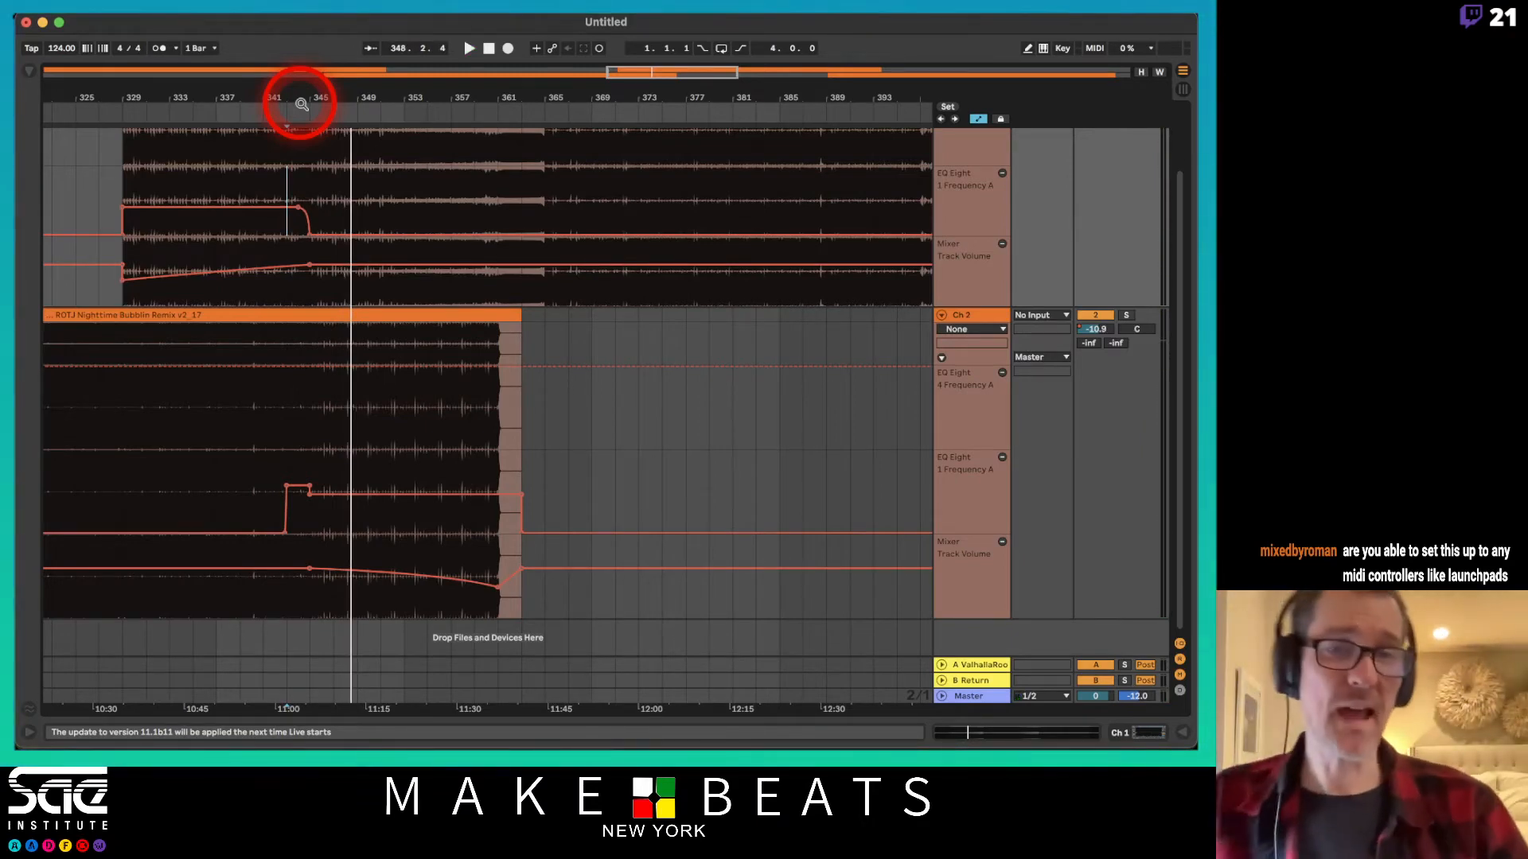
Switch to Session View and bring up the first band of Ch 1's EQ Eight.
{"action": "scroll", "coordinate": [420, 282], "scroll_direction": "up", "scroll_amount": 2}
{"action": "key", "text": "Tab"}
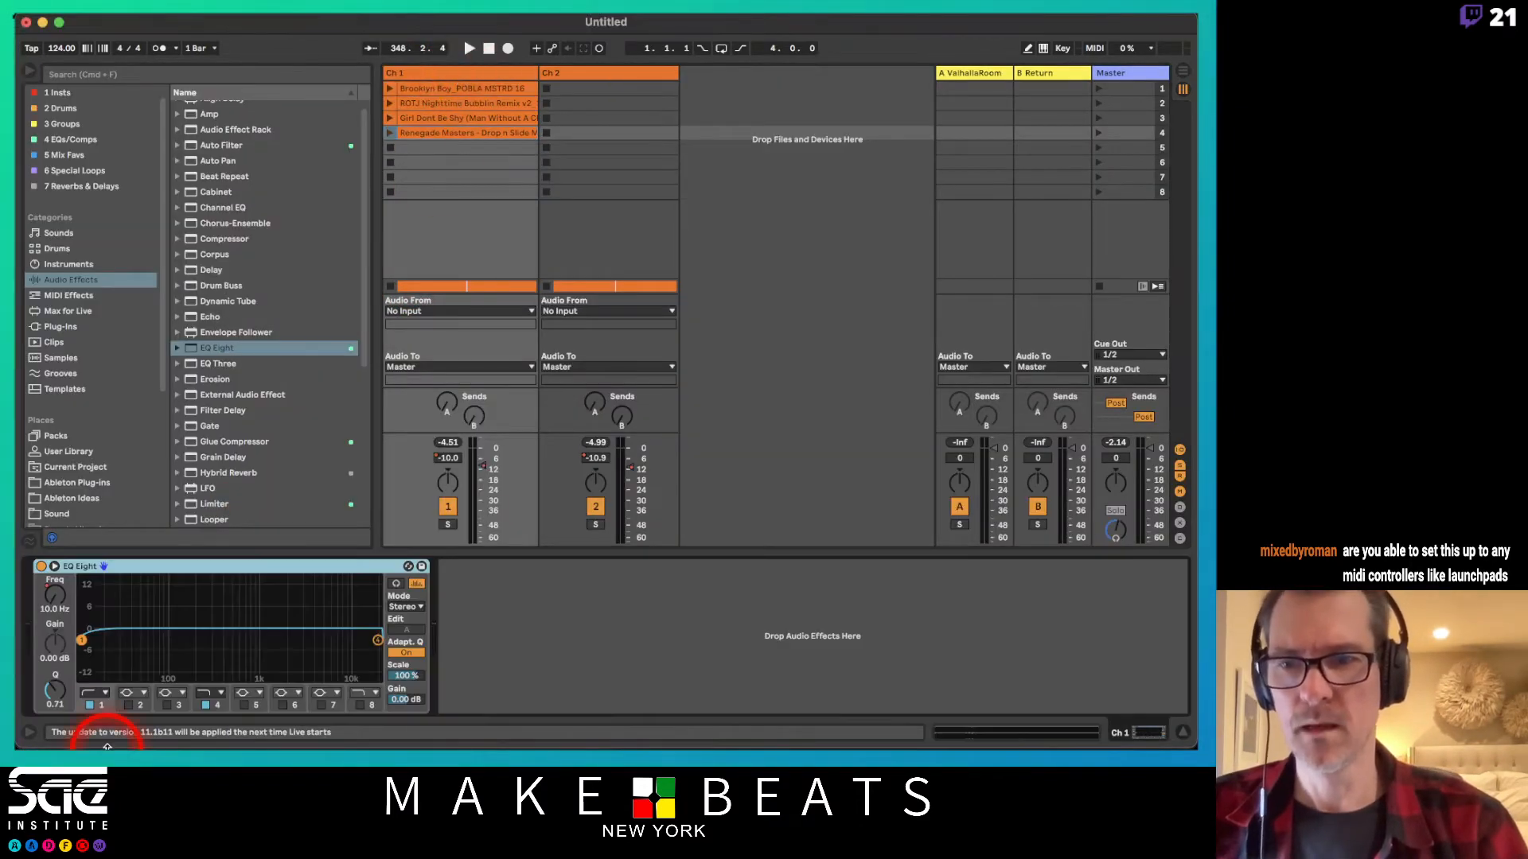
{"action": "left_click", "coordinate": [88, 649]}
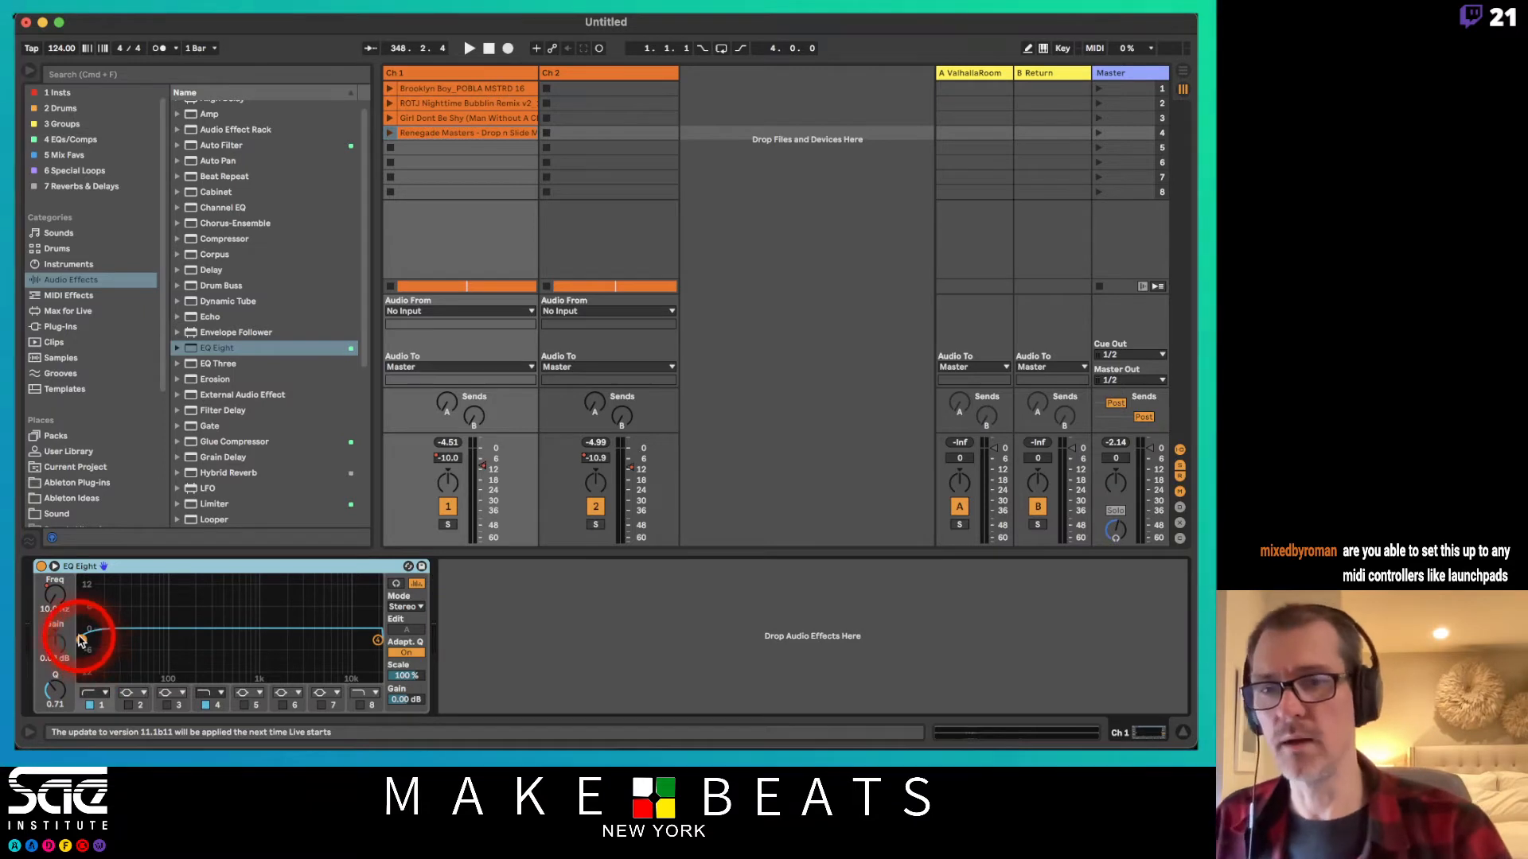
Enable MIDI mapping and assign the frequency of band 1 in Ch 1's EQ Eight to controller CC 112.
{"action": "left_click", "coordinate": [80, 639]}
{"action": "key", "text": "super+m"}
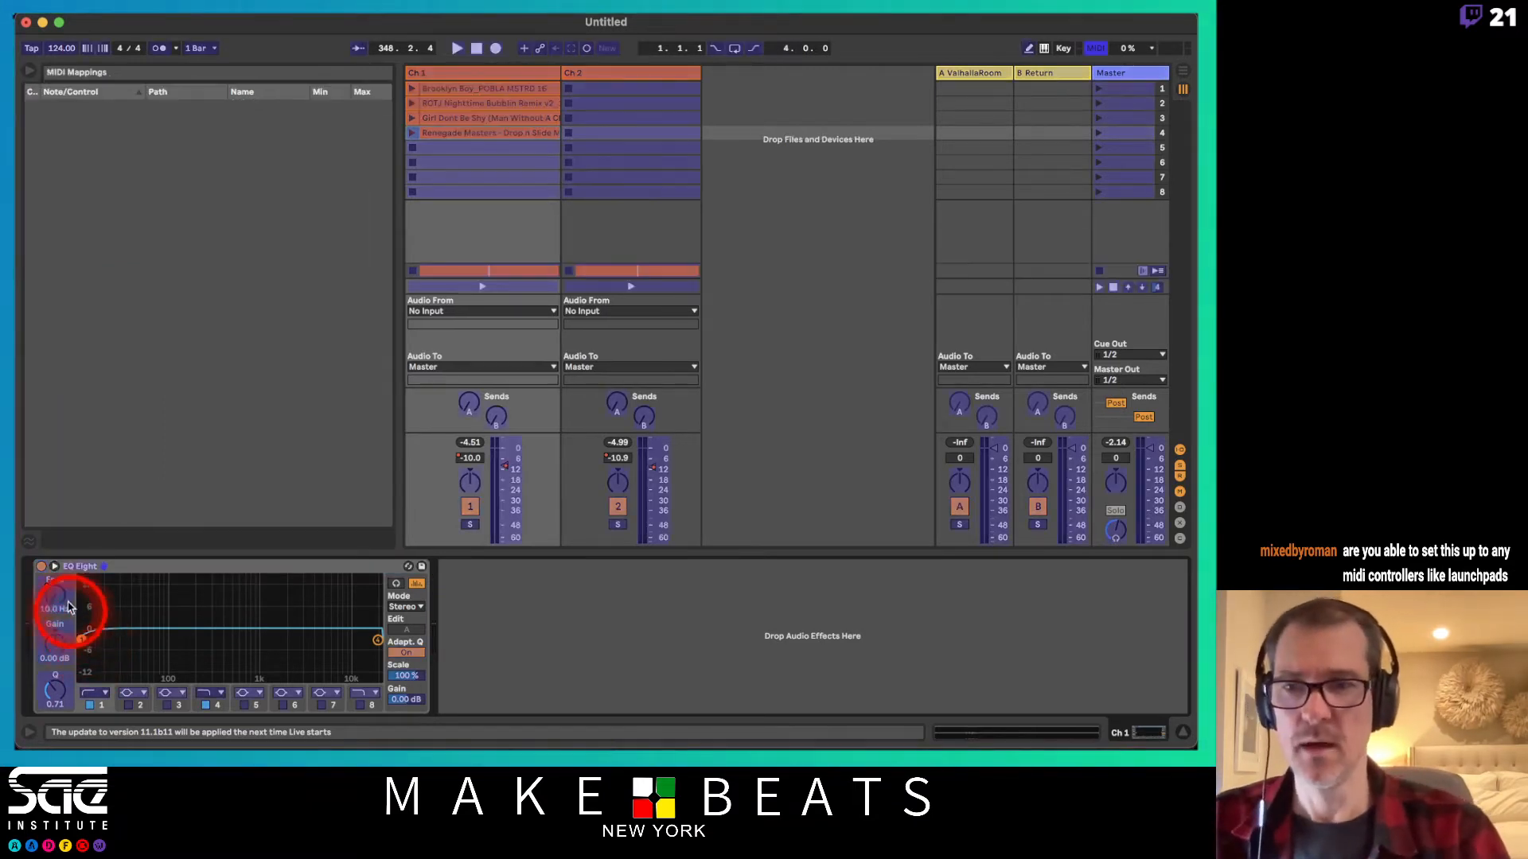
{"action": "left_click", "coordinate": [602, 137]}
{"action": "left_click", "coordinate": [537, 72]}
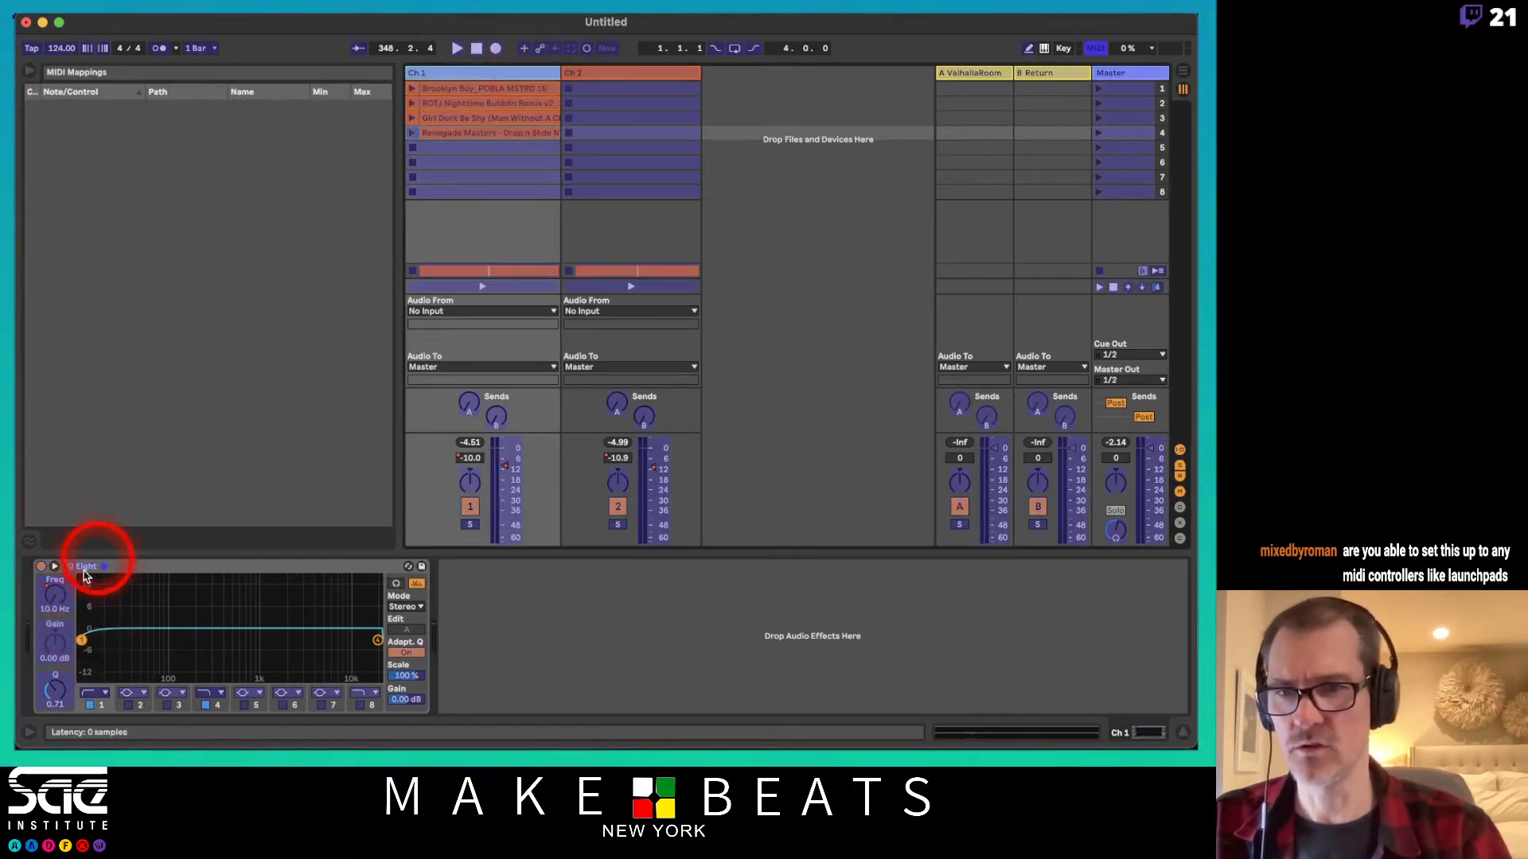
{"action": "left_click", "coordinate": [54, 606]}
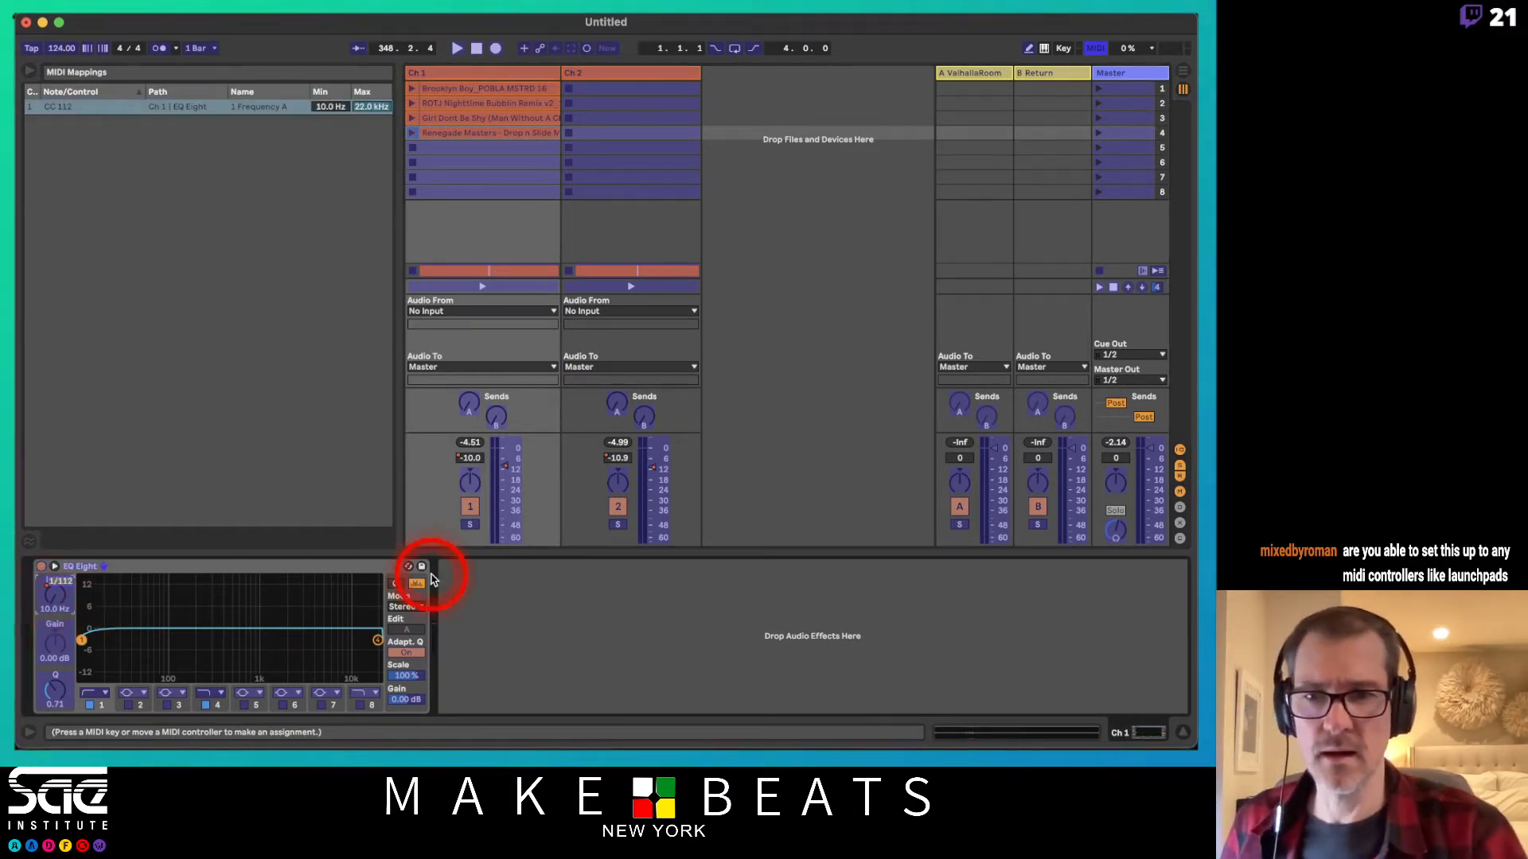
Map the frequency of band 4 in Ch 1's EQ Eight to controller CC 74, and bring up Ch 2's EQ Eight.
{"action": "left_click", "coordinate": [377, 640]}
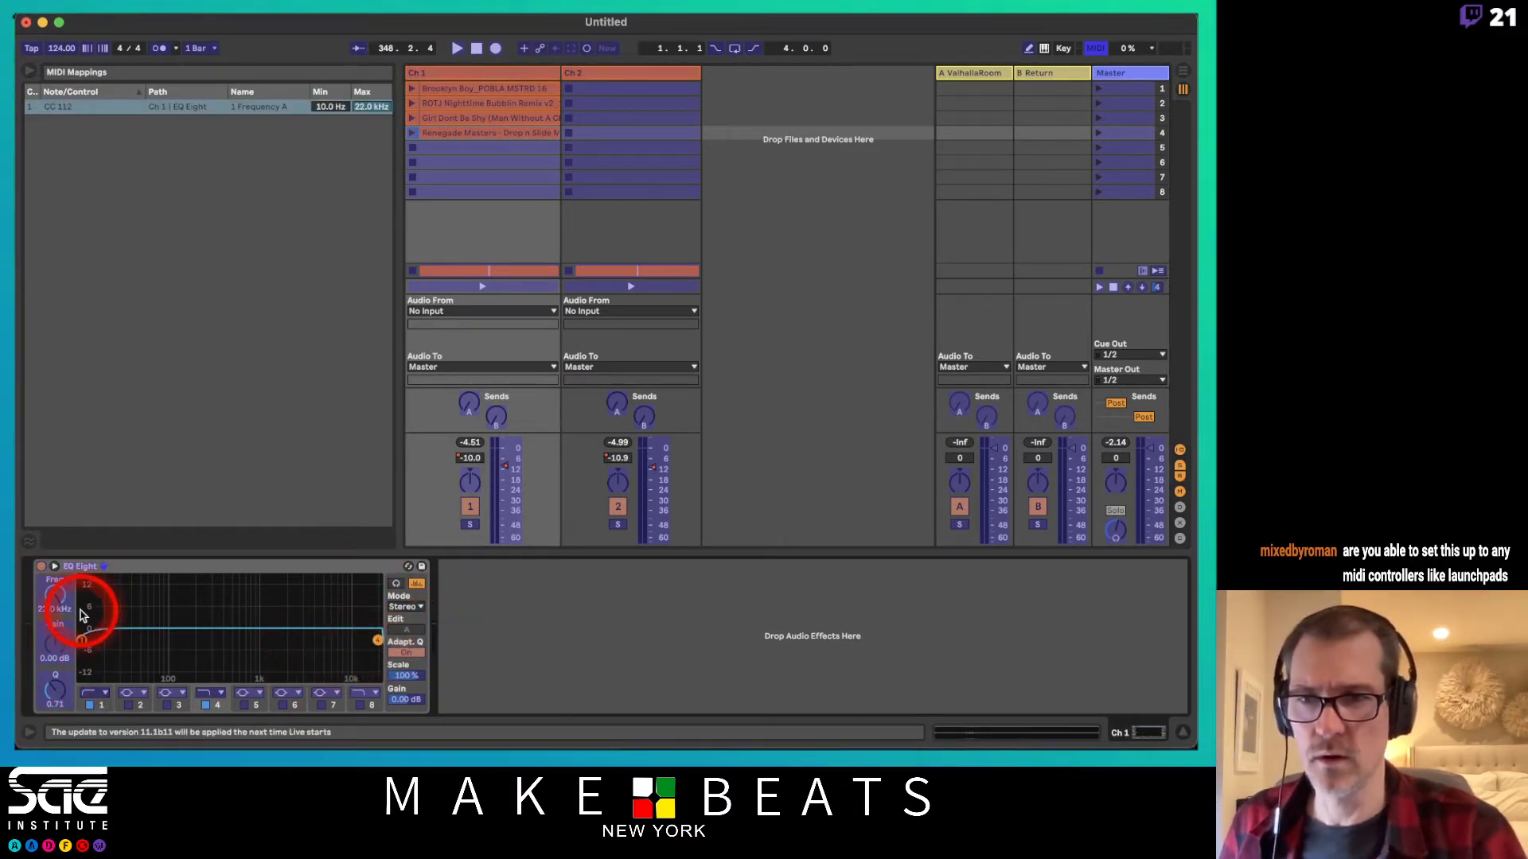
{"action": "left_click", "coordinate": [55, 599]}
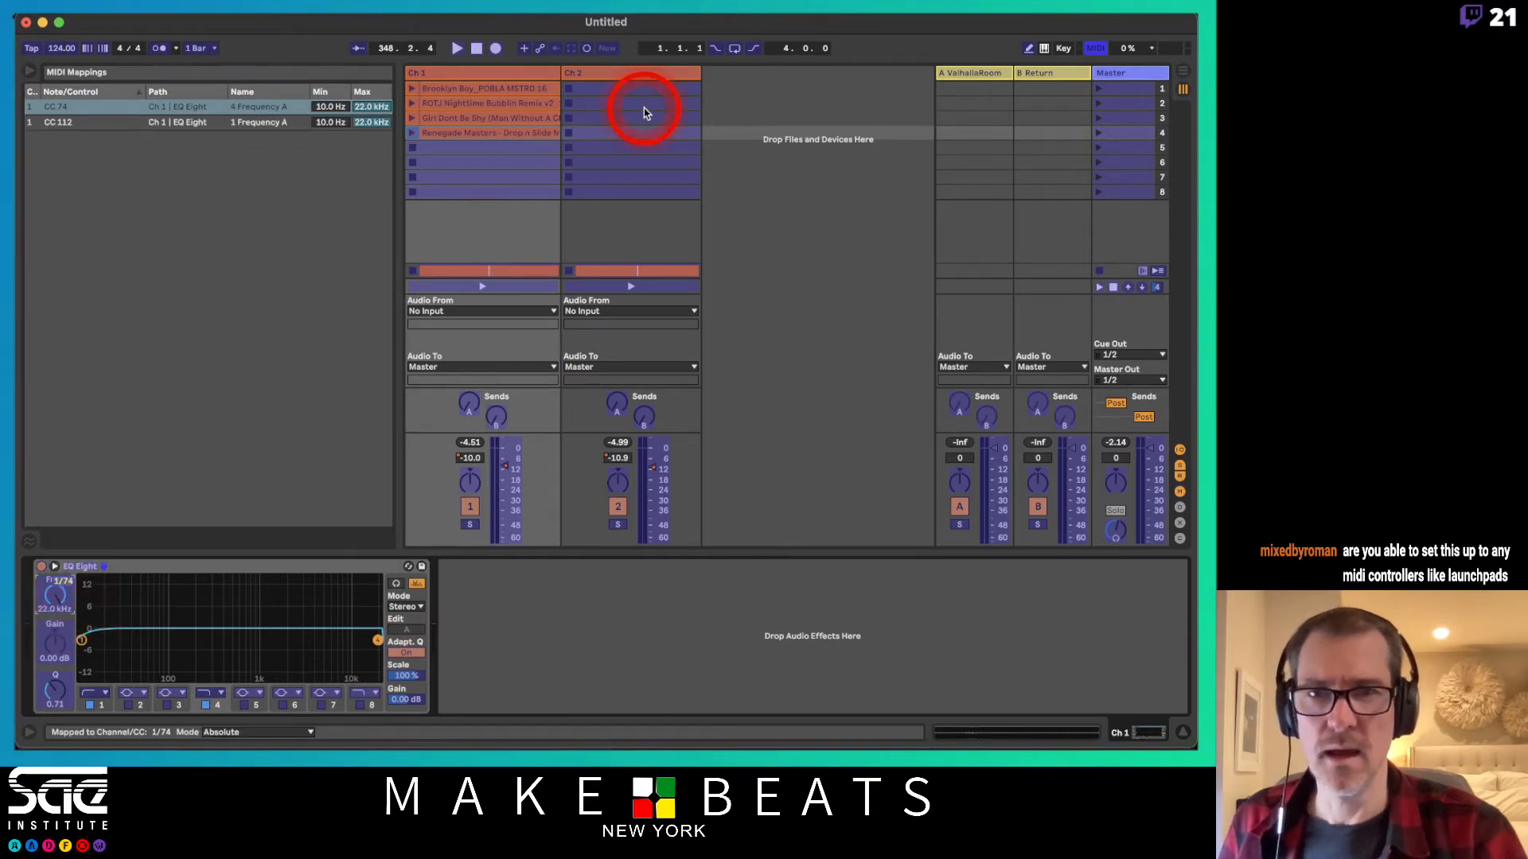
{"action": "left_click", "coordinate": [644, 77]}
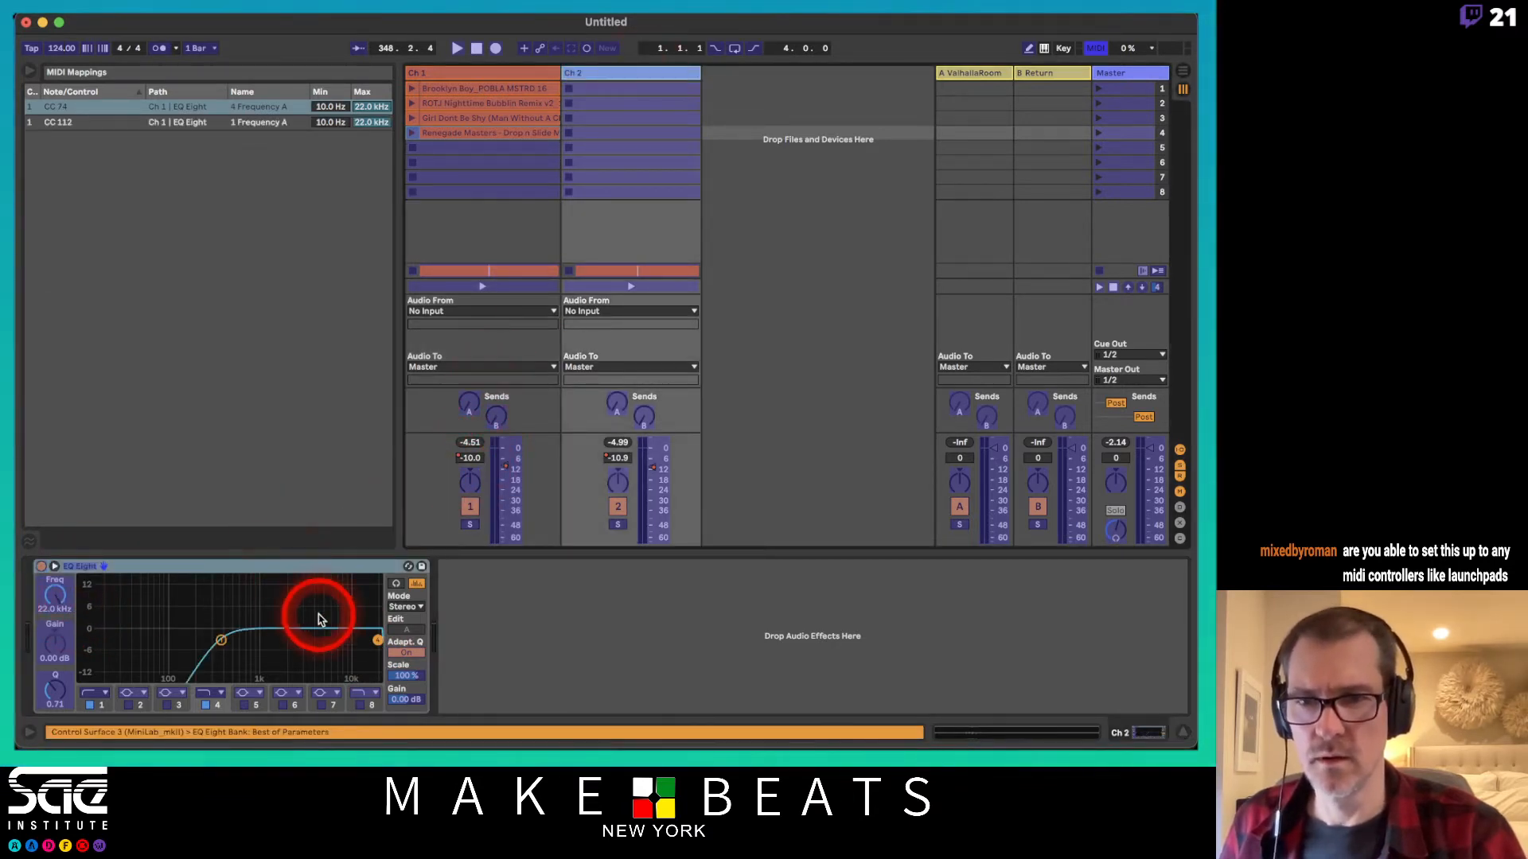
Map the Ch 2 EQ Eight's band 1 frequency to CC 114 and its band 4 frequency to CC 18.
{"action": "left_click", "coordinate": [57, 600]}
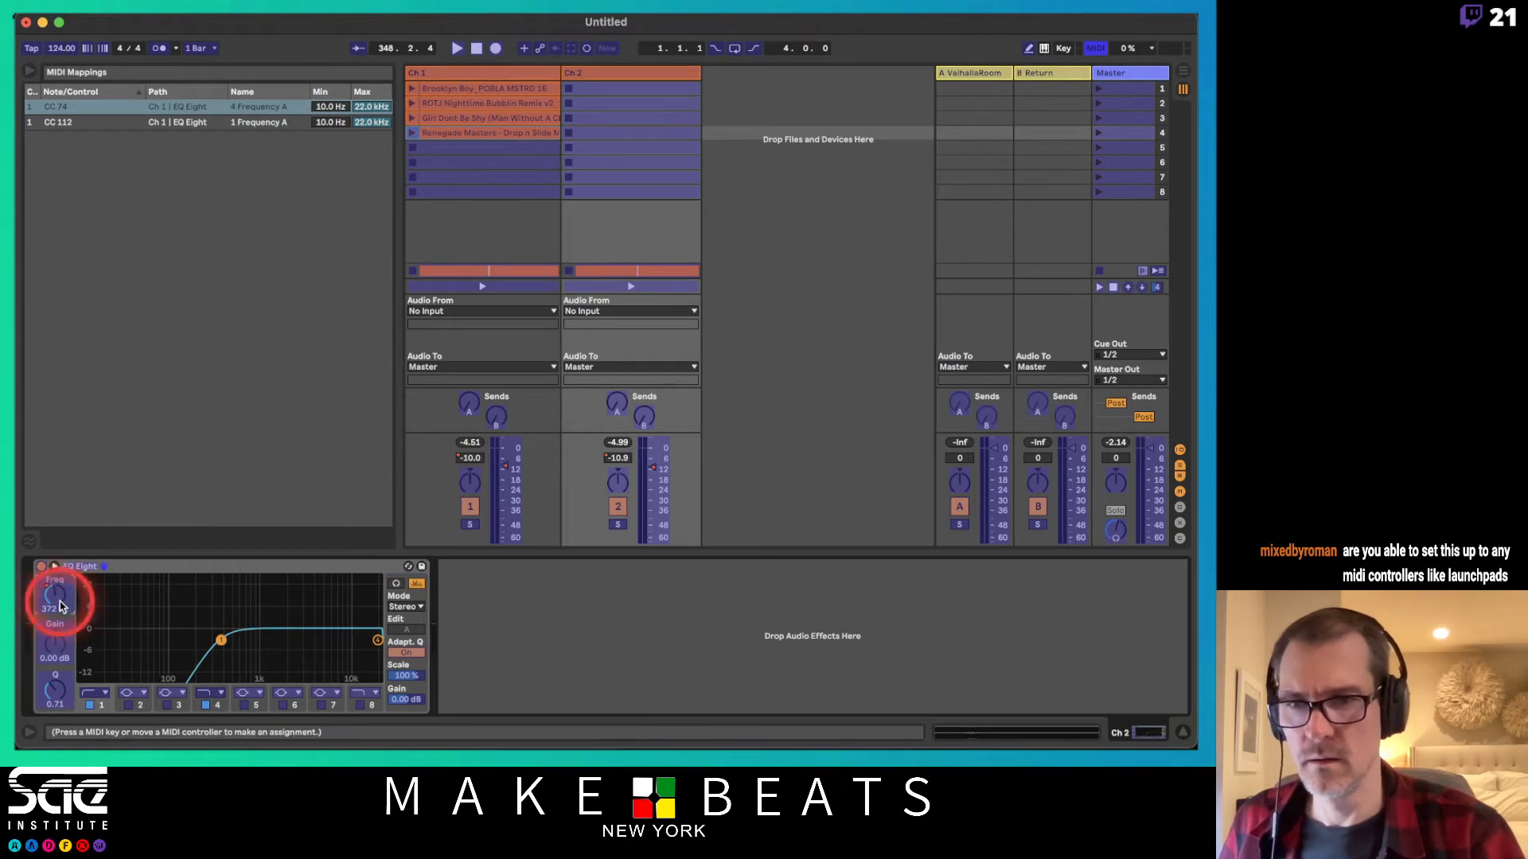
{"action": "left_click", "coordinate": [378, 640]}
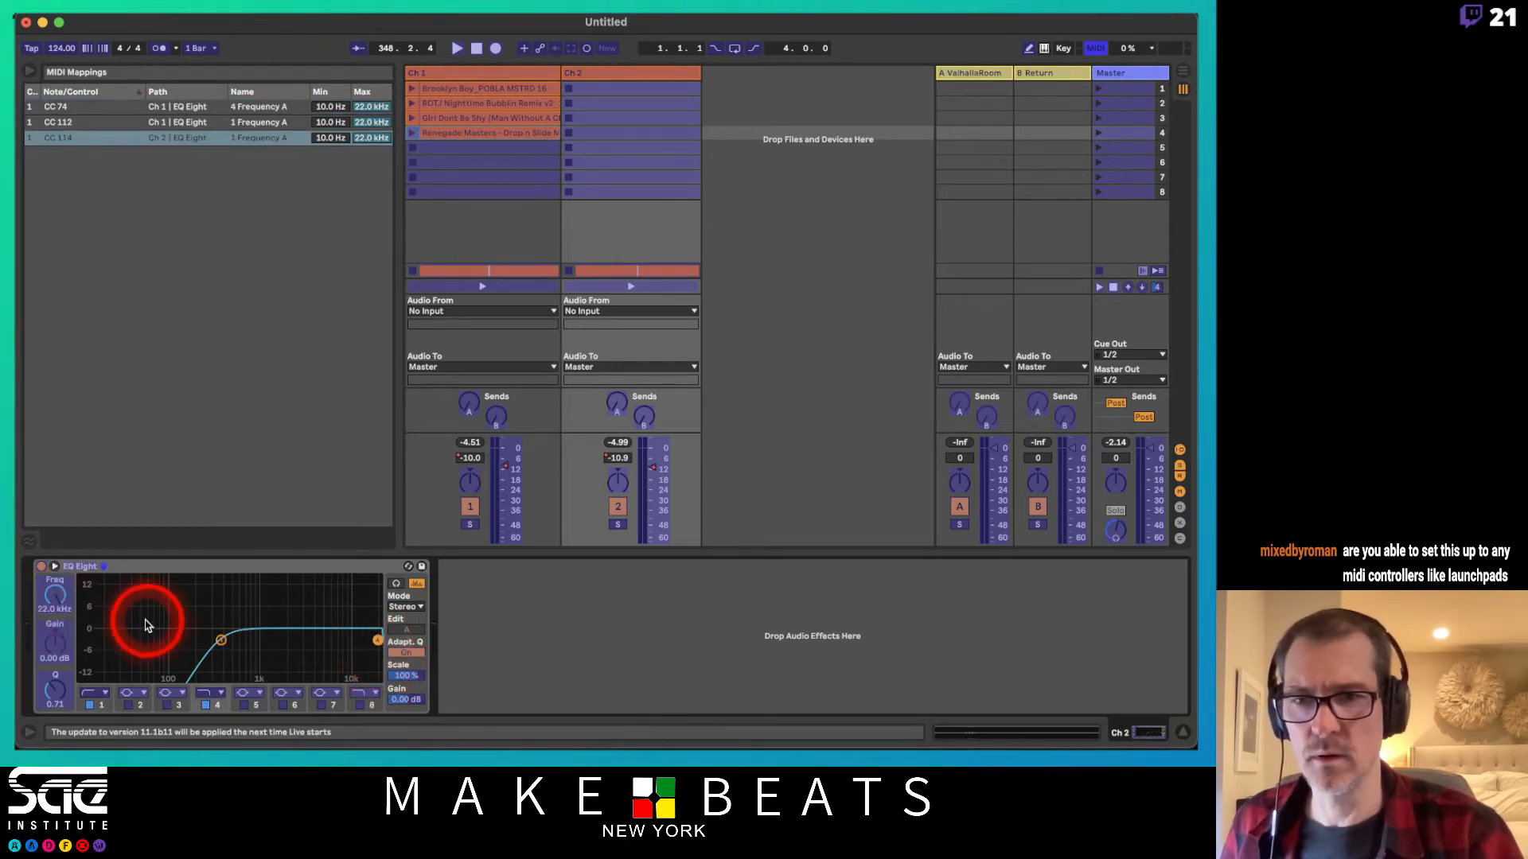
{"action": "left_click", "coordinate": [57, 603]}
{"action": "left_click", "coordinate": [355, 531]}
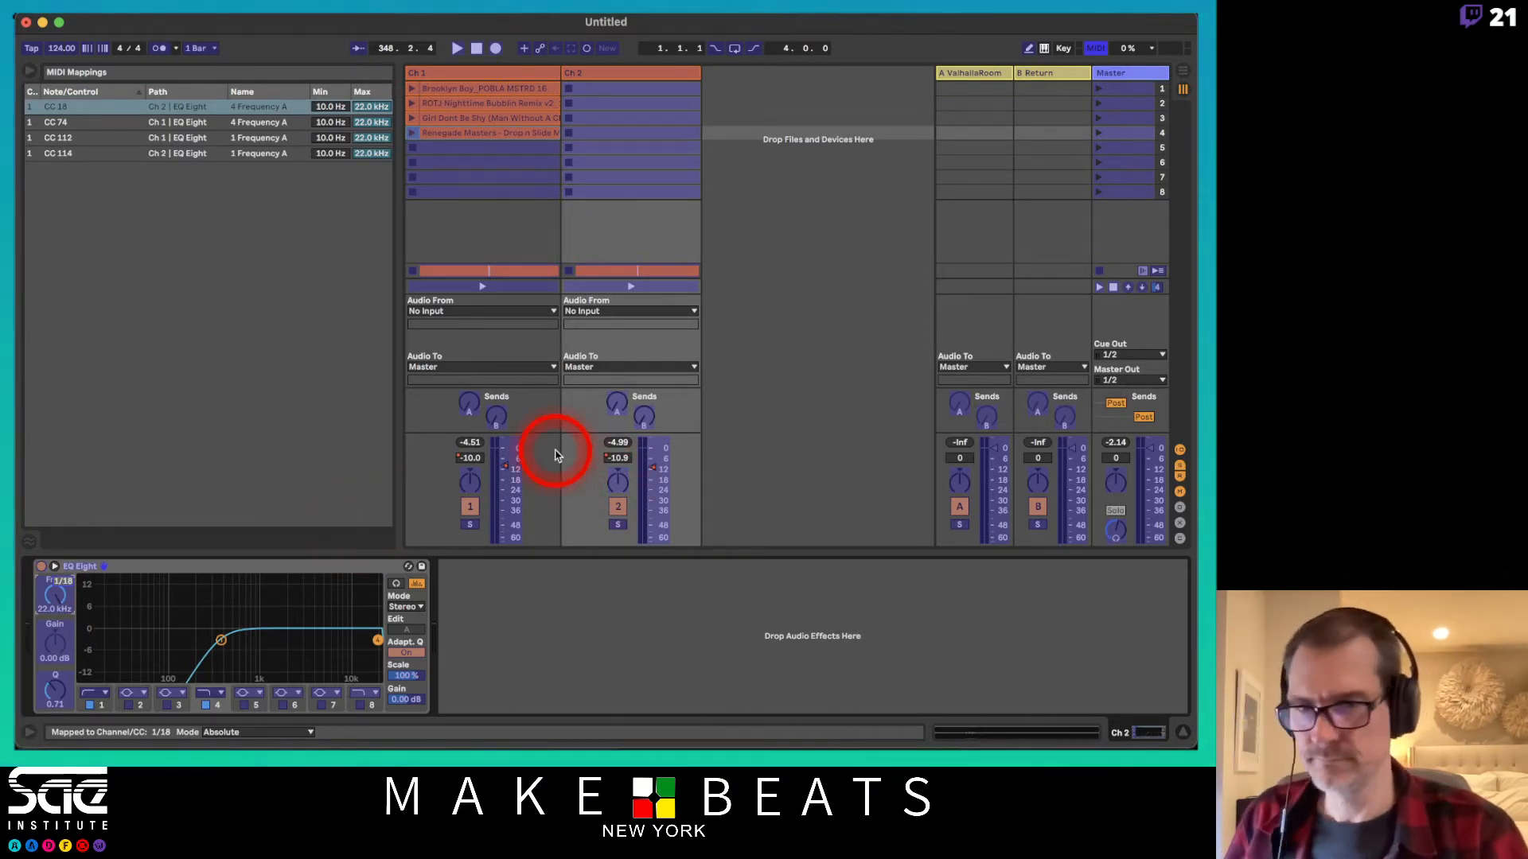
Map the Ch 1 track volume to CC 71 and the Ch 2 track volume to CC 76, and leave MIDI mapping.
{"action": "left_click", "coordinate": [506, 469]}
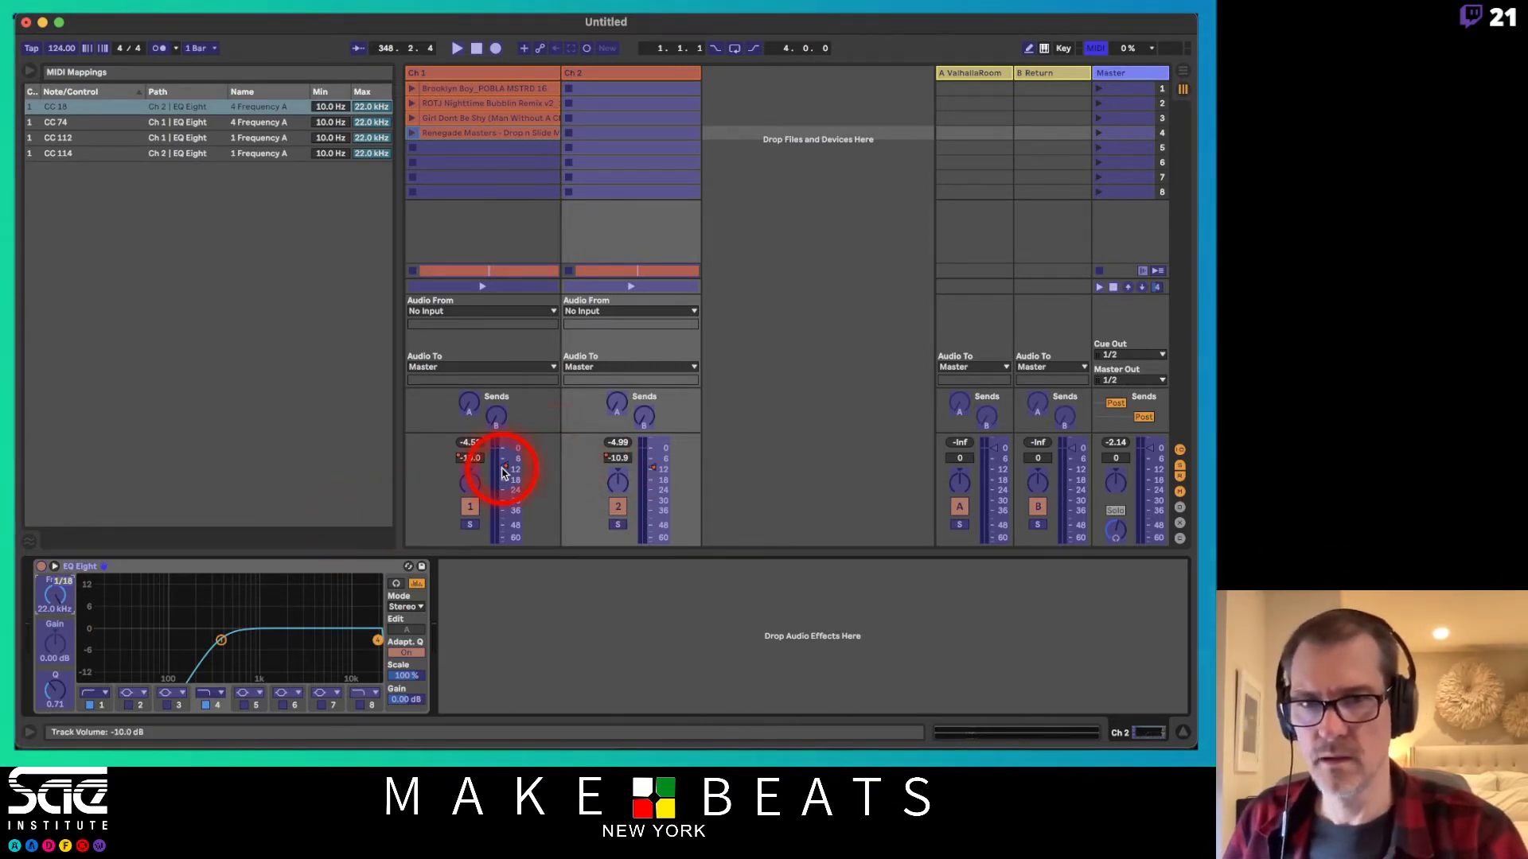
{"action": "left_click", "coordinate": [665, 470]}
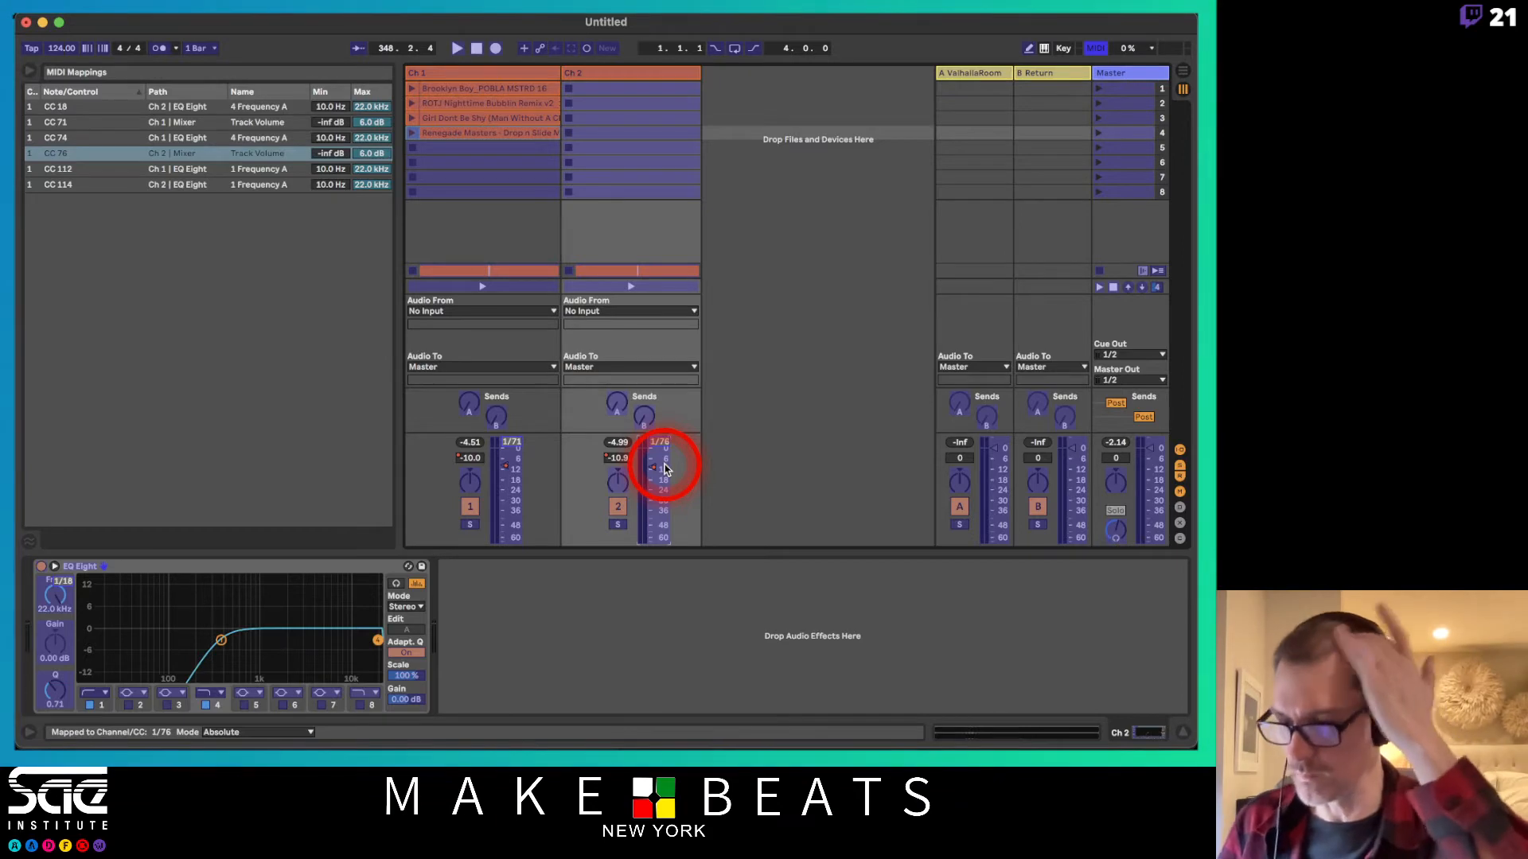
{"action": "key", "text": "super+m"}
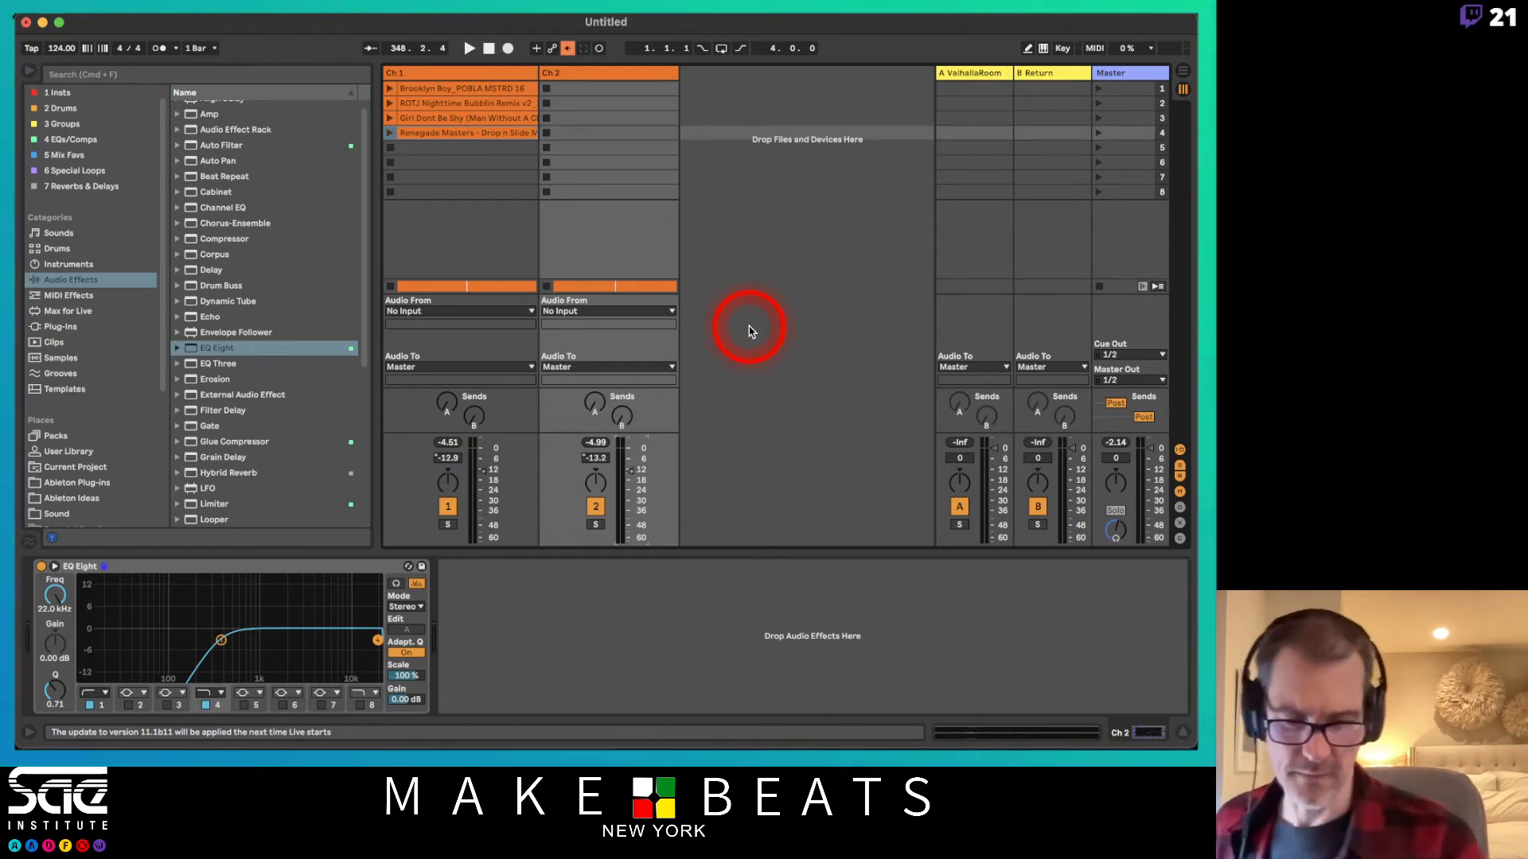
Limit the maximum of both track volume MIDI mappings to -10.0 dB.
{"action": "key", "text": "super+m"}
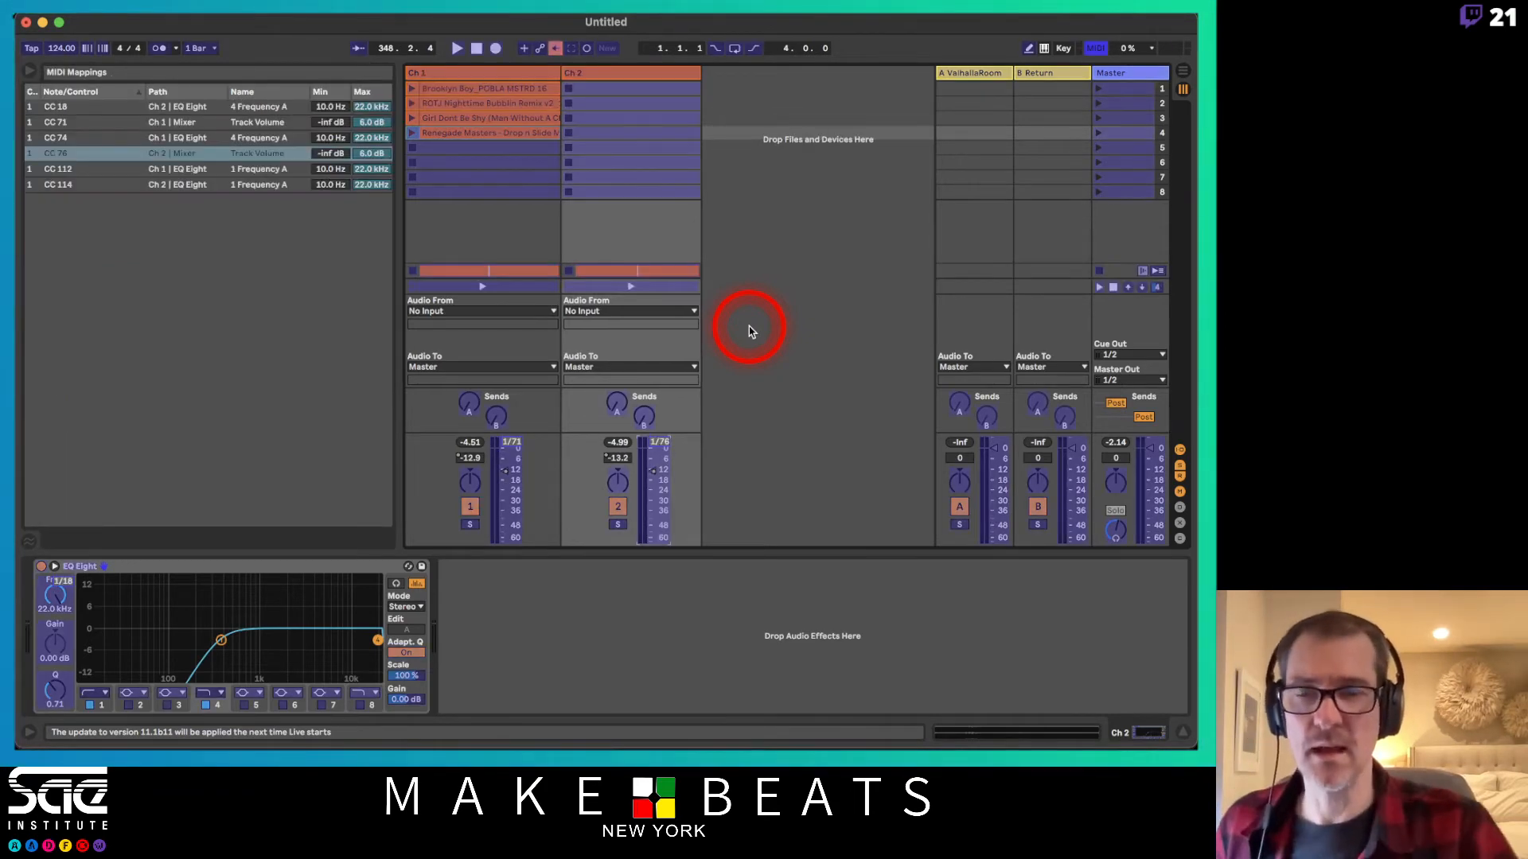
{"action": "left_click", "coordinate": [374, 153]}
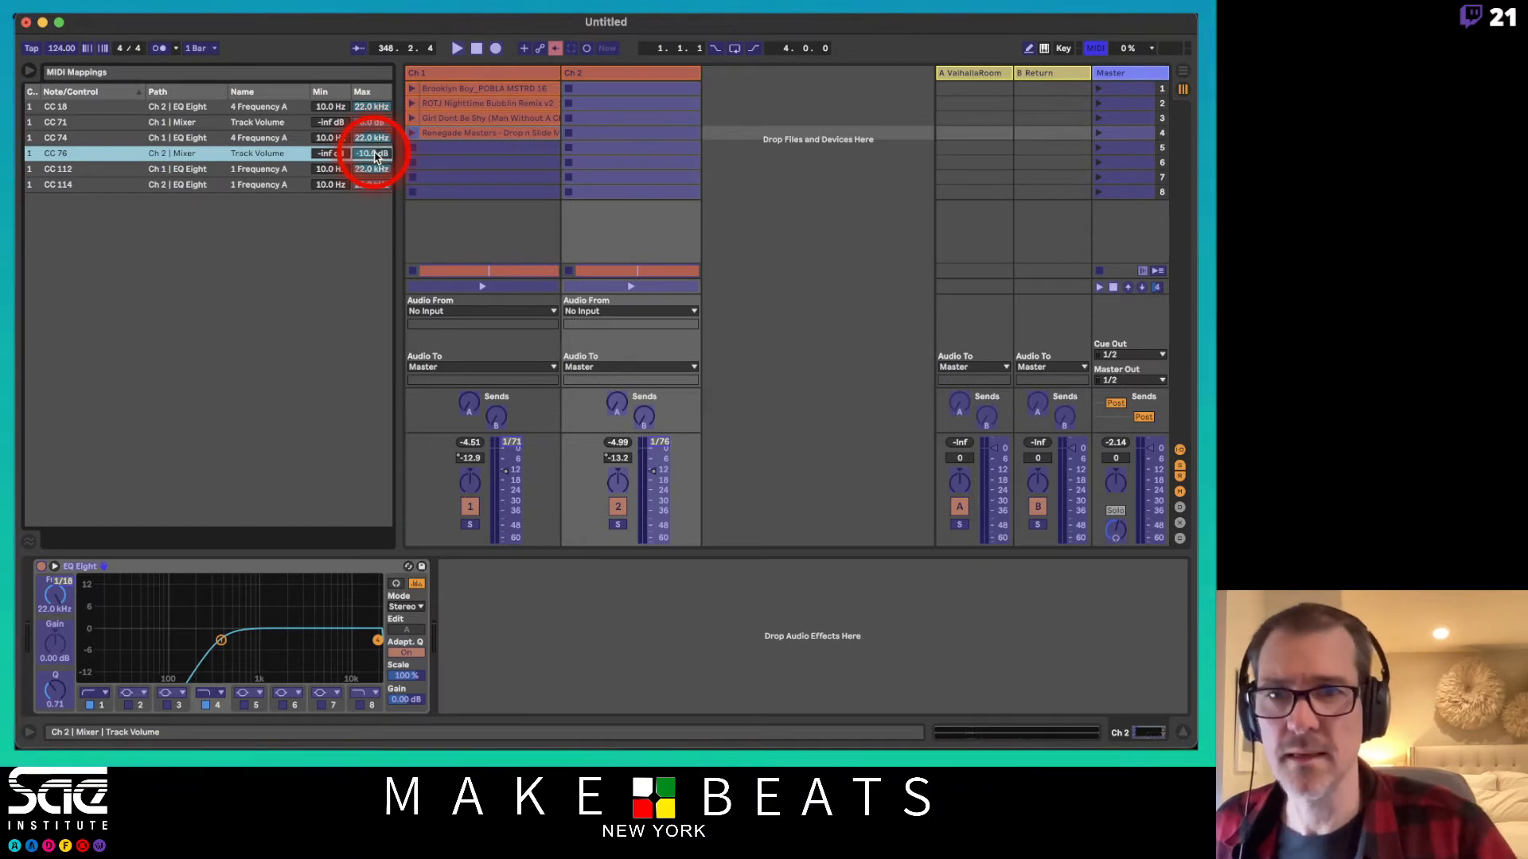
{"action": "left_click", "coordinate": [366, 109]}
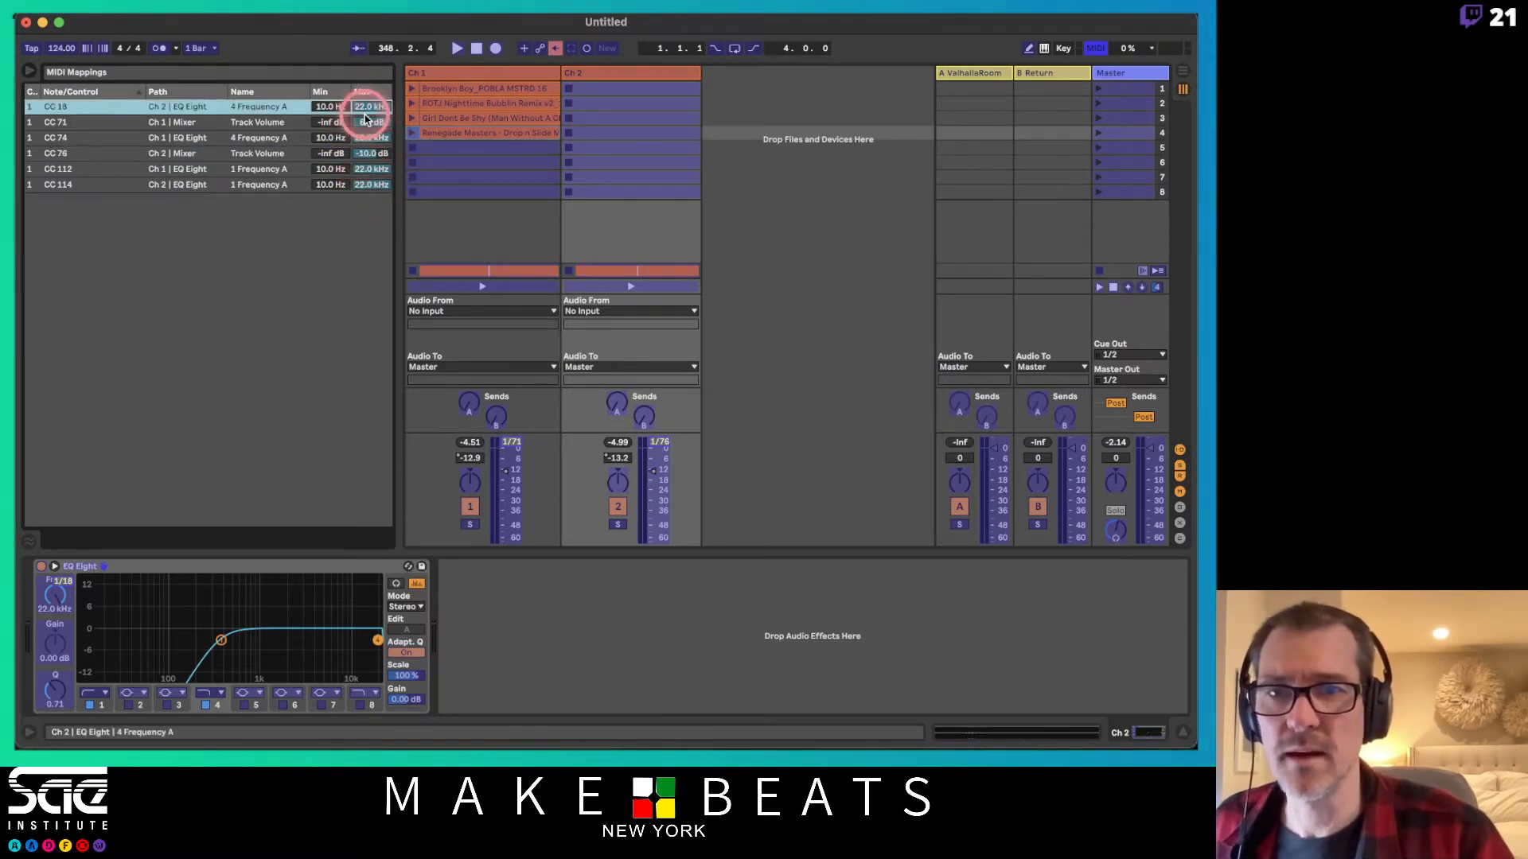
{"action": "left_click", "coordinate": [367, 122]}
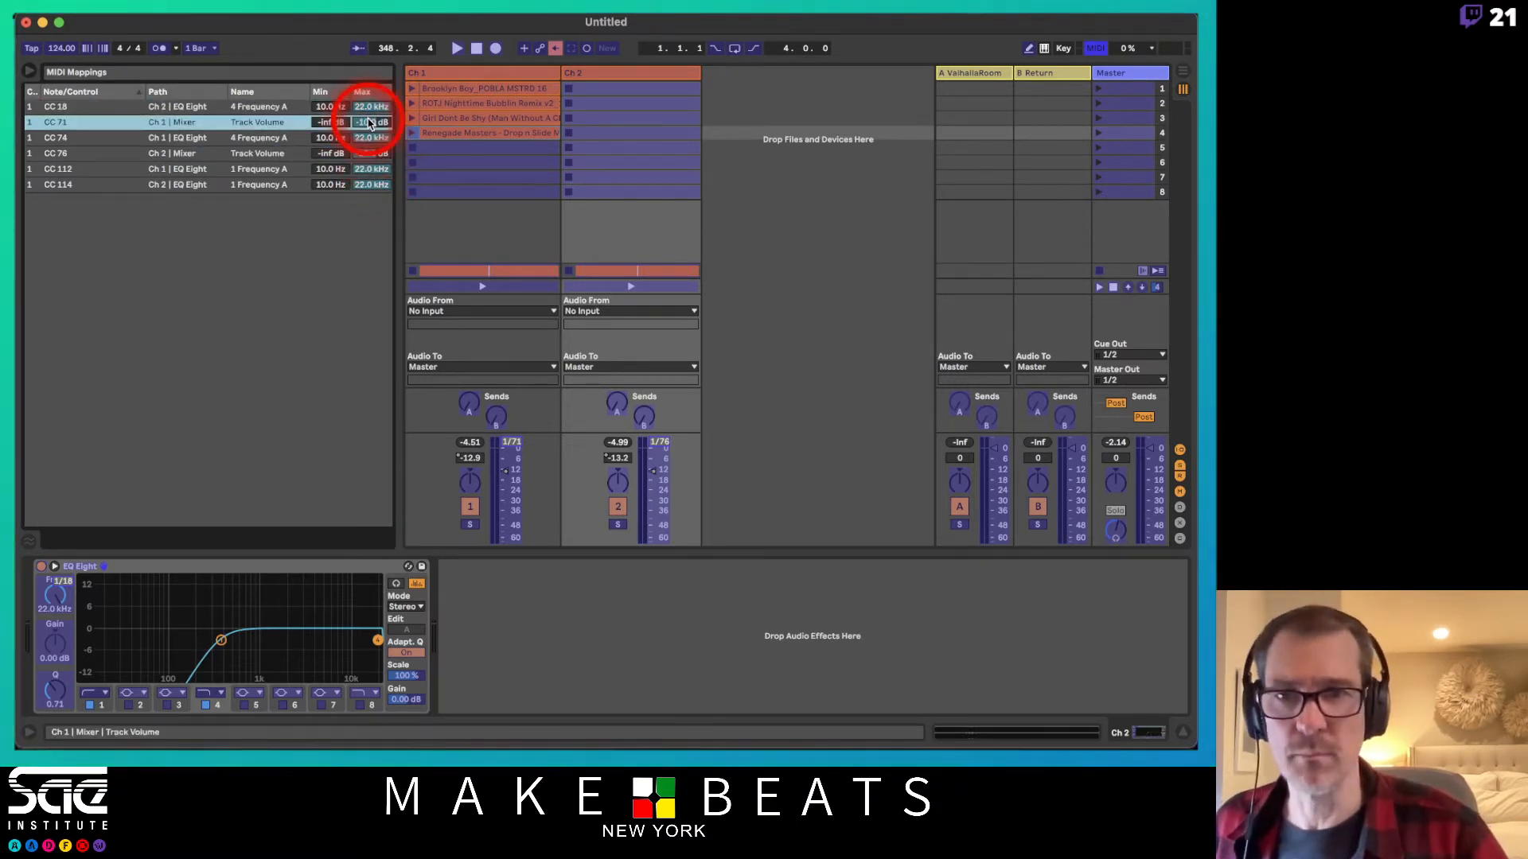
{"action": "key", "text": "super+m"}
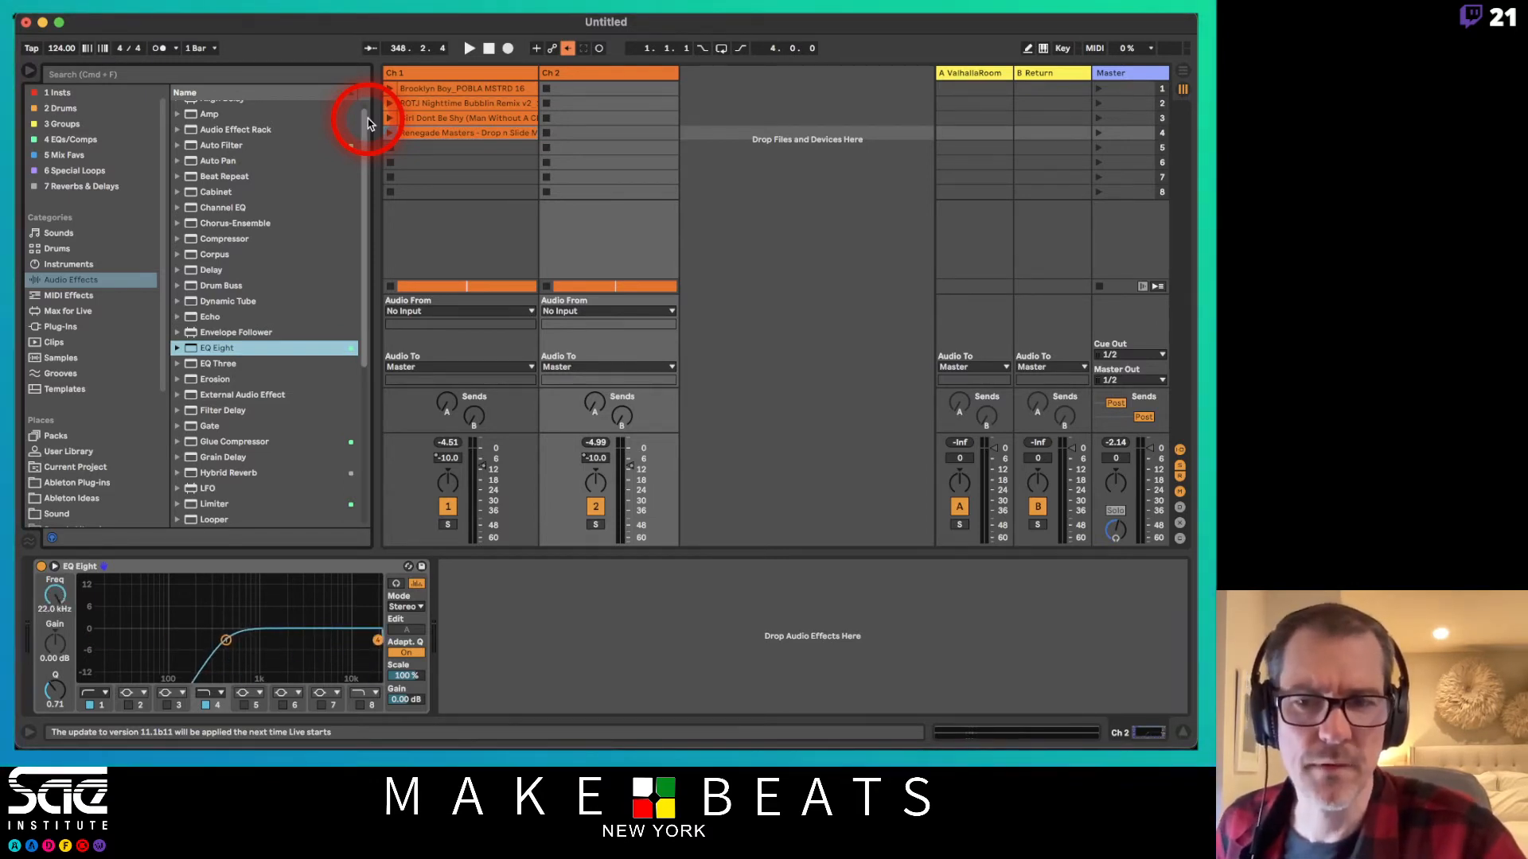
Check the EQ Eight filter settings of Ch 1 and Ch 2, including Ch 2's low-cut band.
{"action": "left_click", "coordinate": [455, 71]}
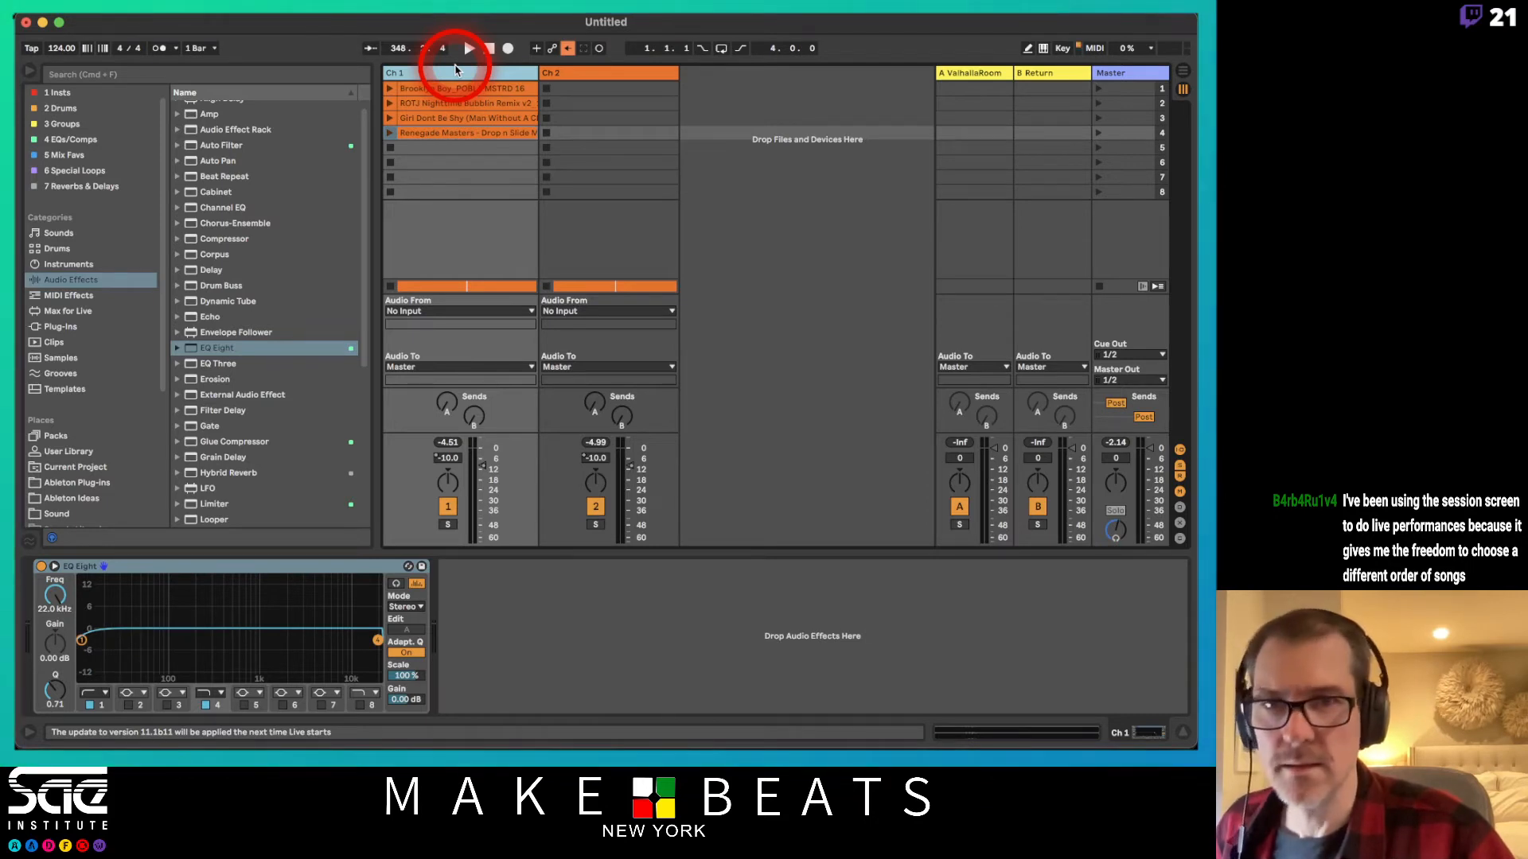
{"action": "left_click", "coordinate": [597, 74]}
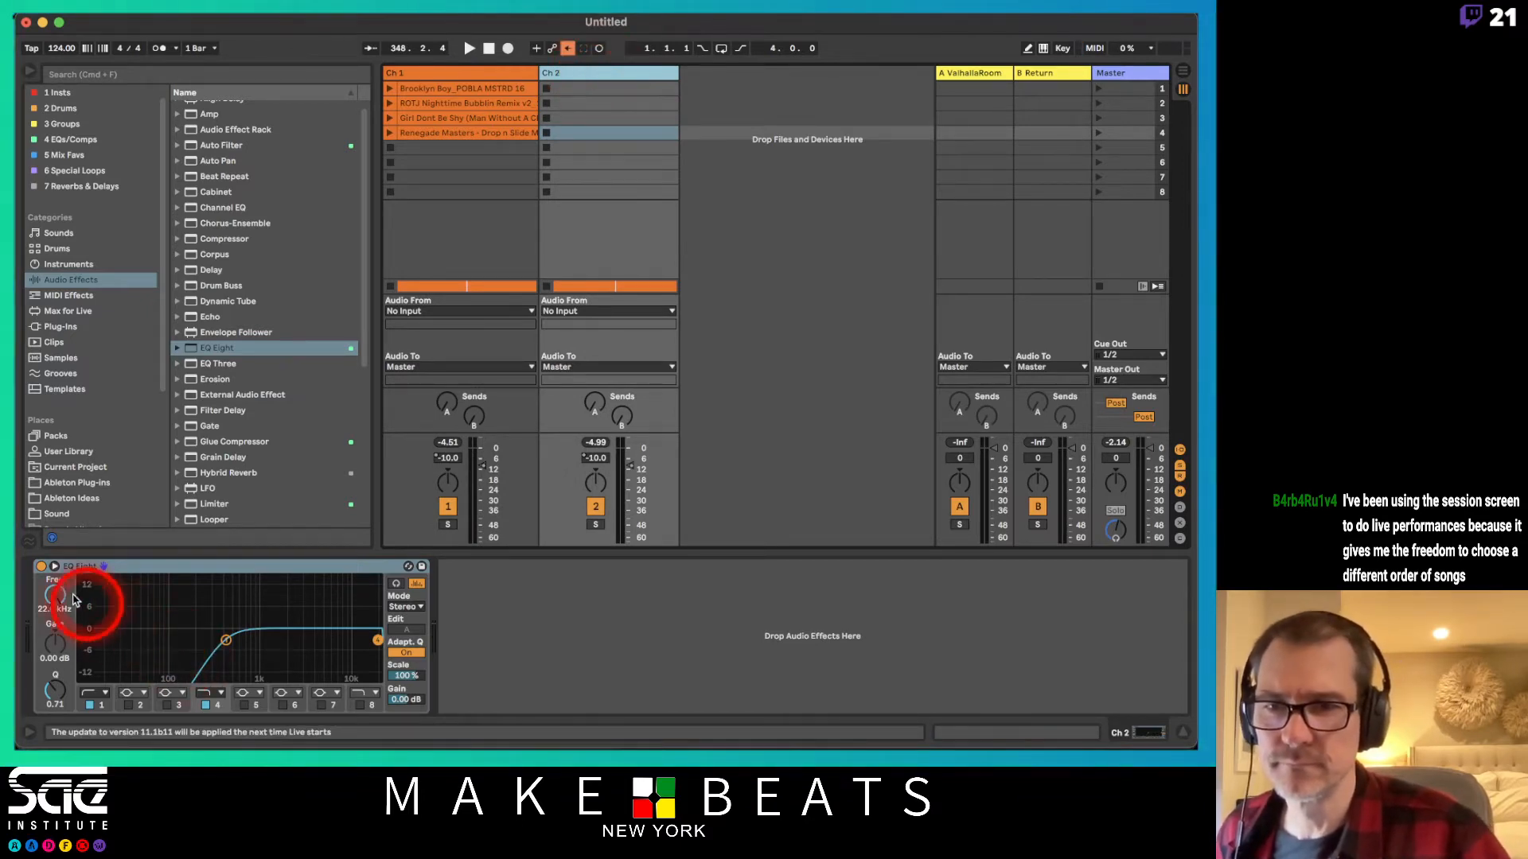
{"action": "left_click_drag", "start_coordinate": [51, 587], "coordinate": [53, 592]}
{"action": "left_click_drag", "start_coordinate": [213, 640], "coordinate": [226, 643]}
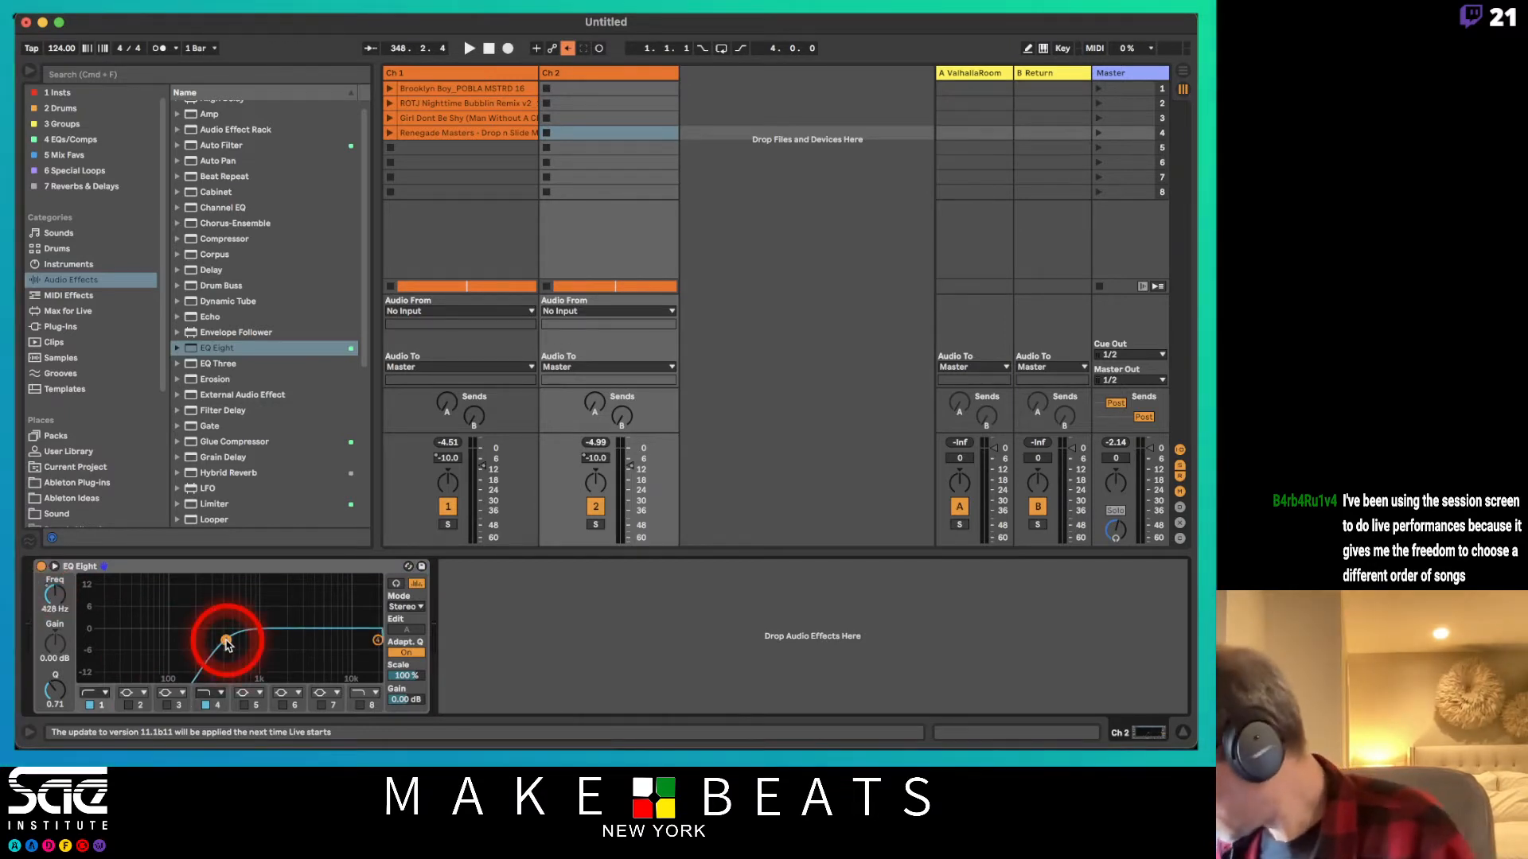
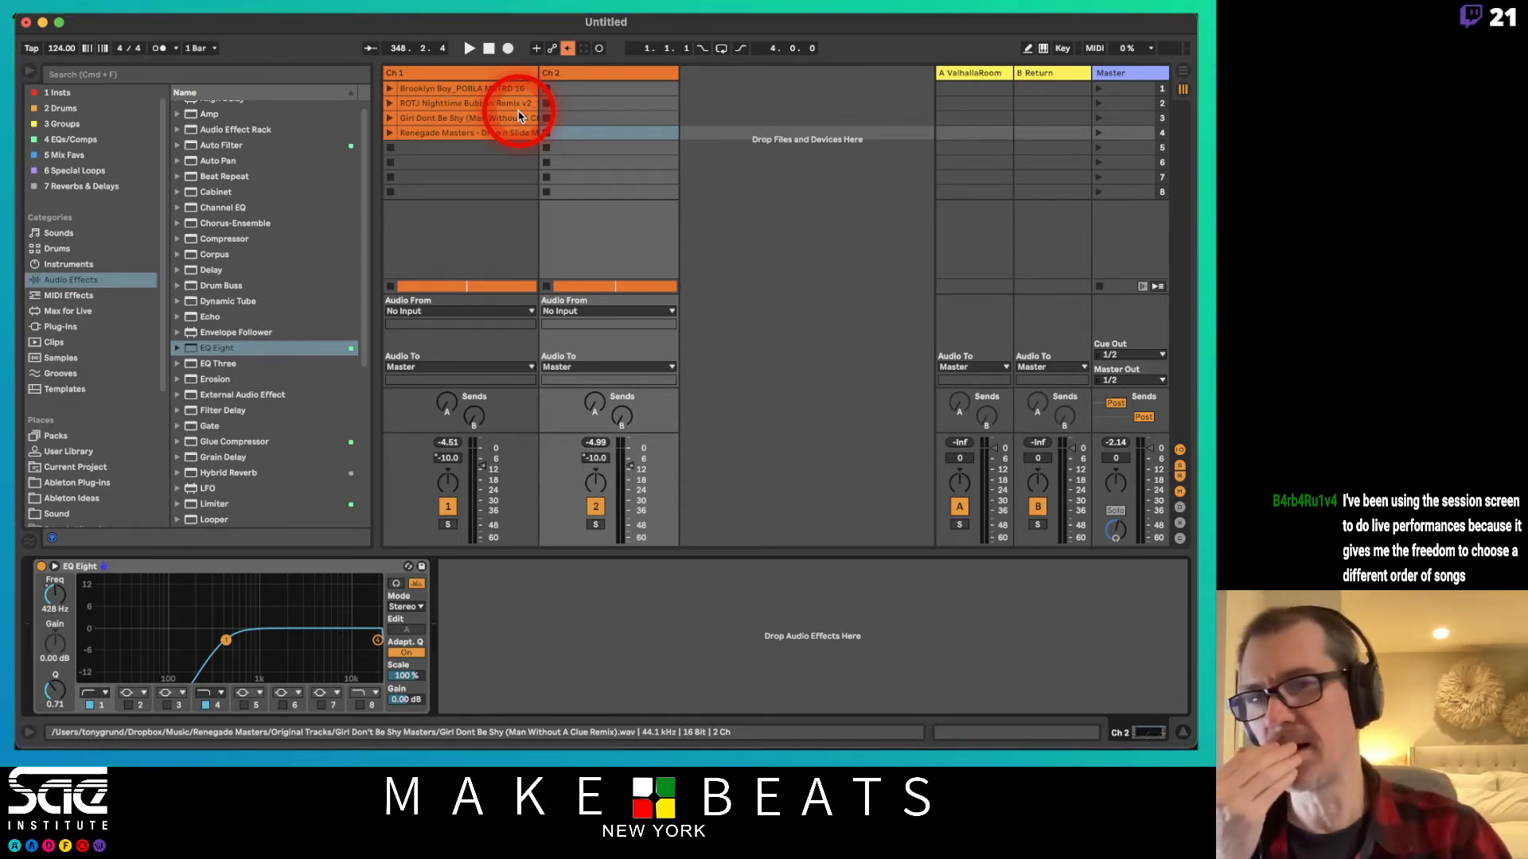
Remap the Ch 2 EQ Eight's band 1 frequency to CC 30.
{"action": "left_click", "coordinate": [510, 73]}
{"action": "left_click", "coordinate": [625, 73]}
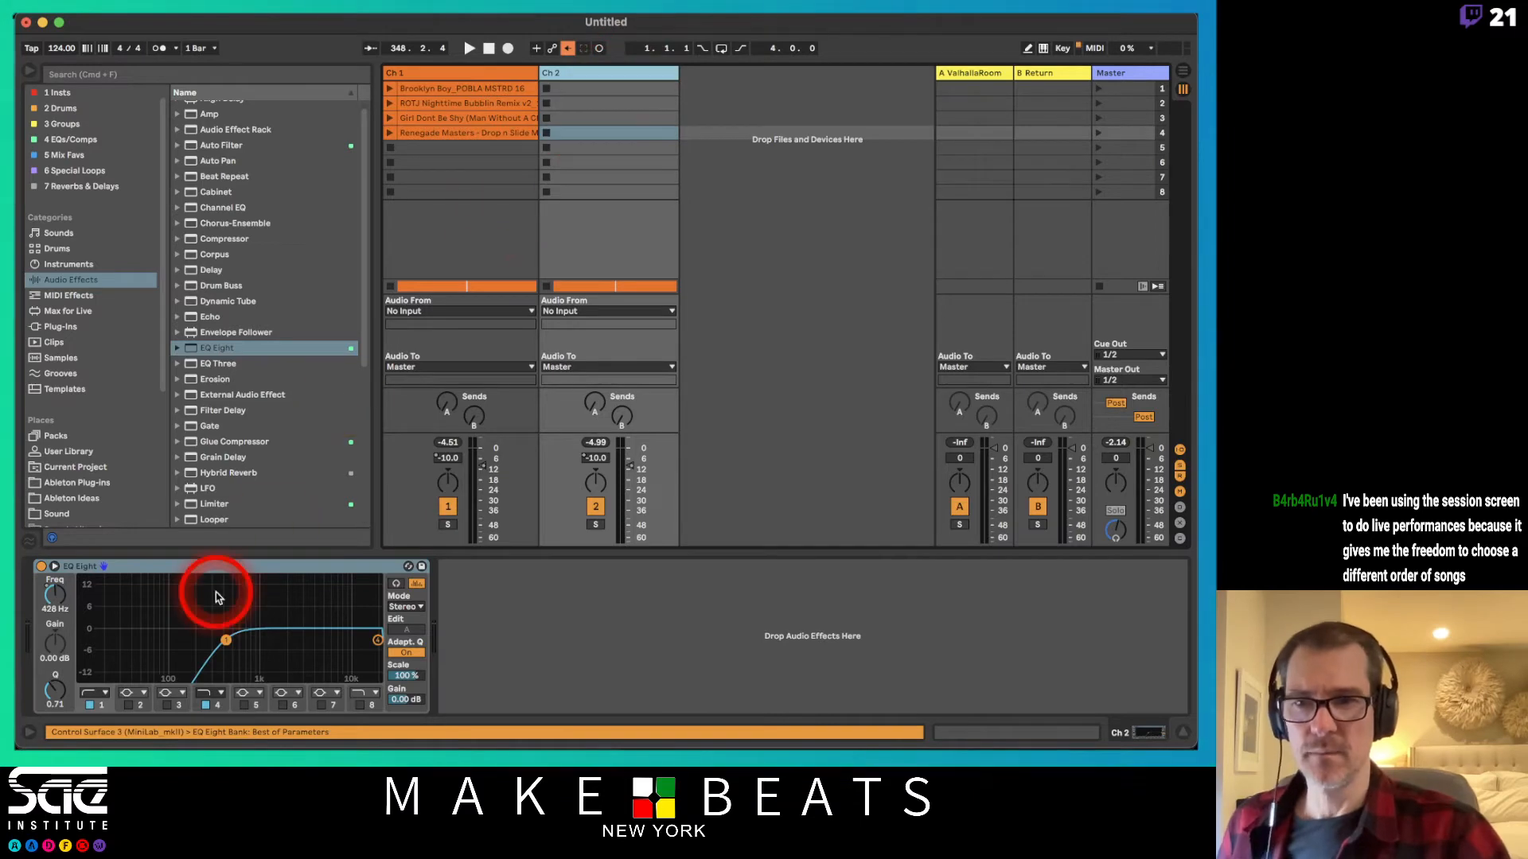
{"action": "key", "text": "super+m"}
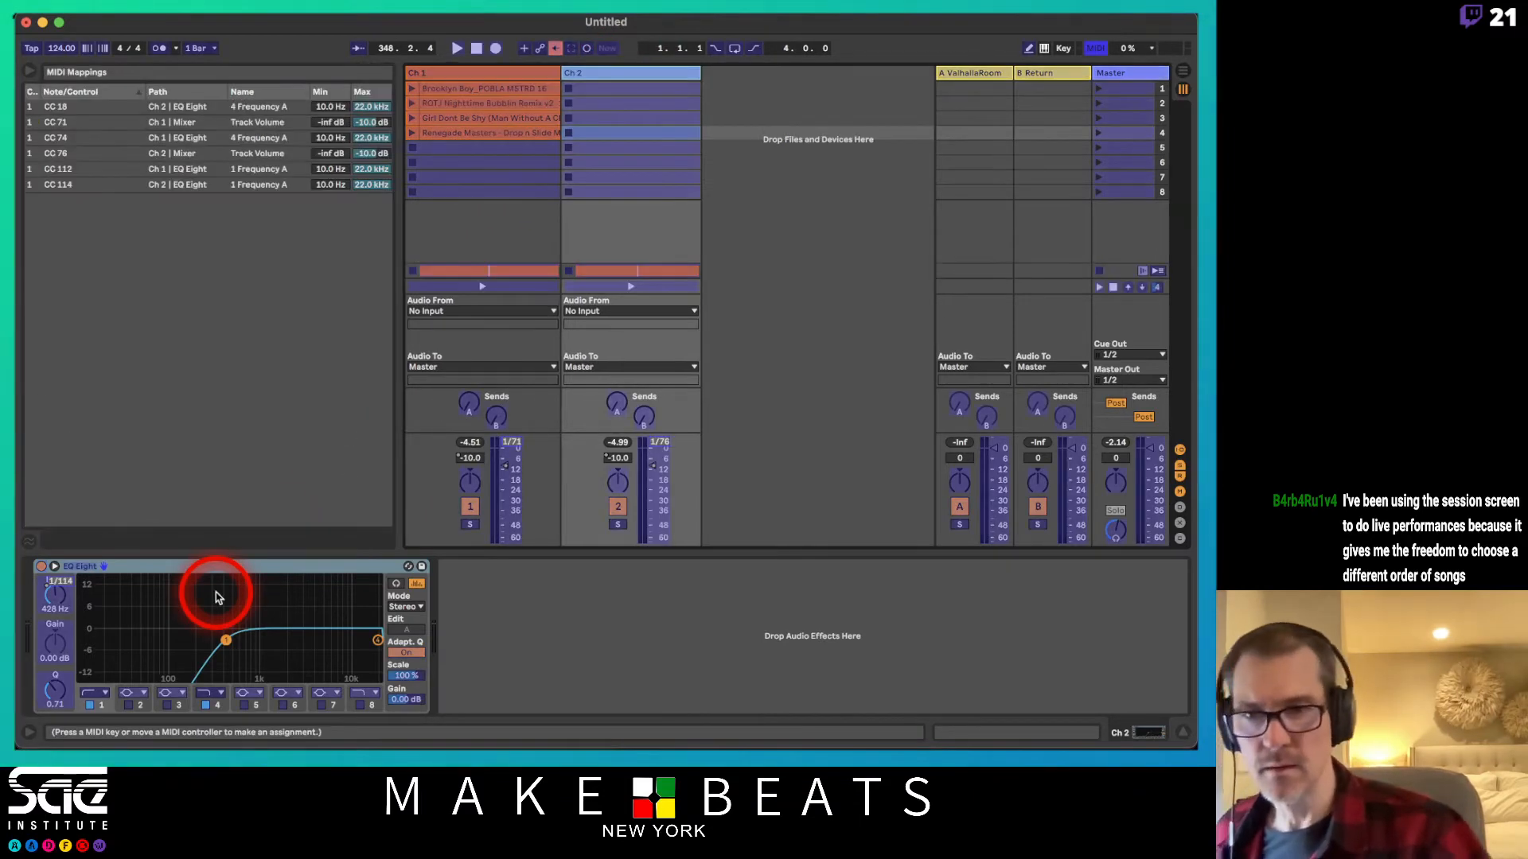
{"action": "left_click", "coordinate": [58, 597]}
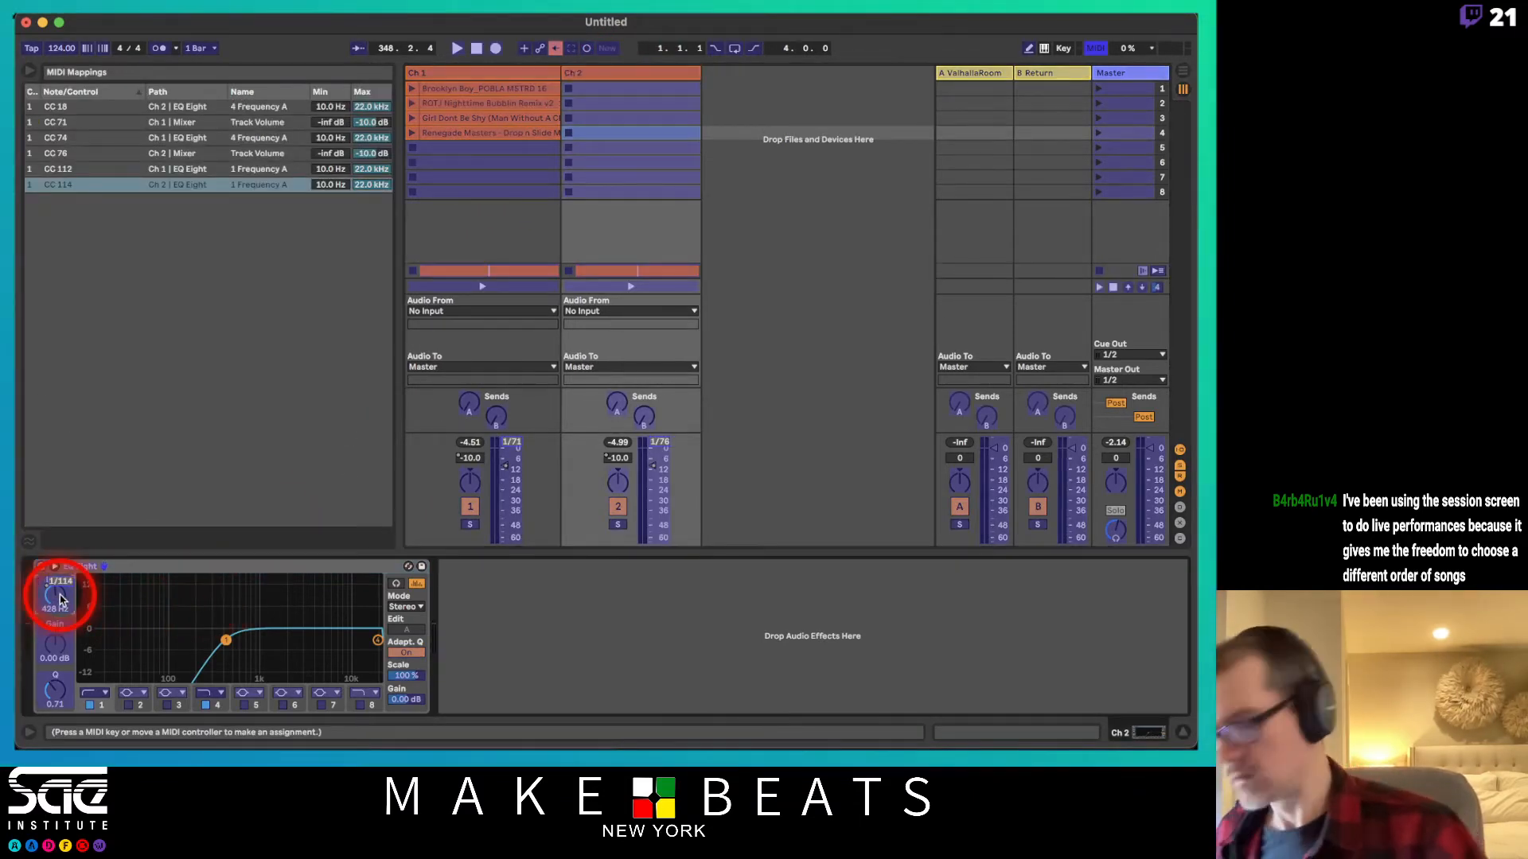
{"action": "key", "text": "super+m"}
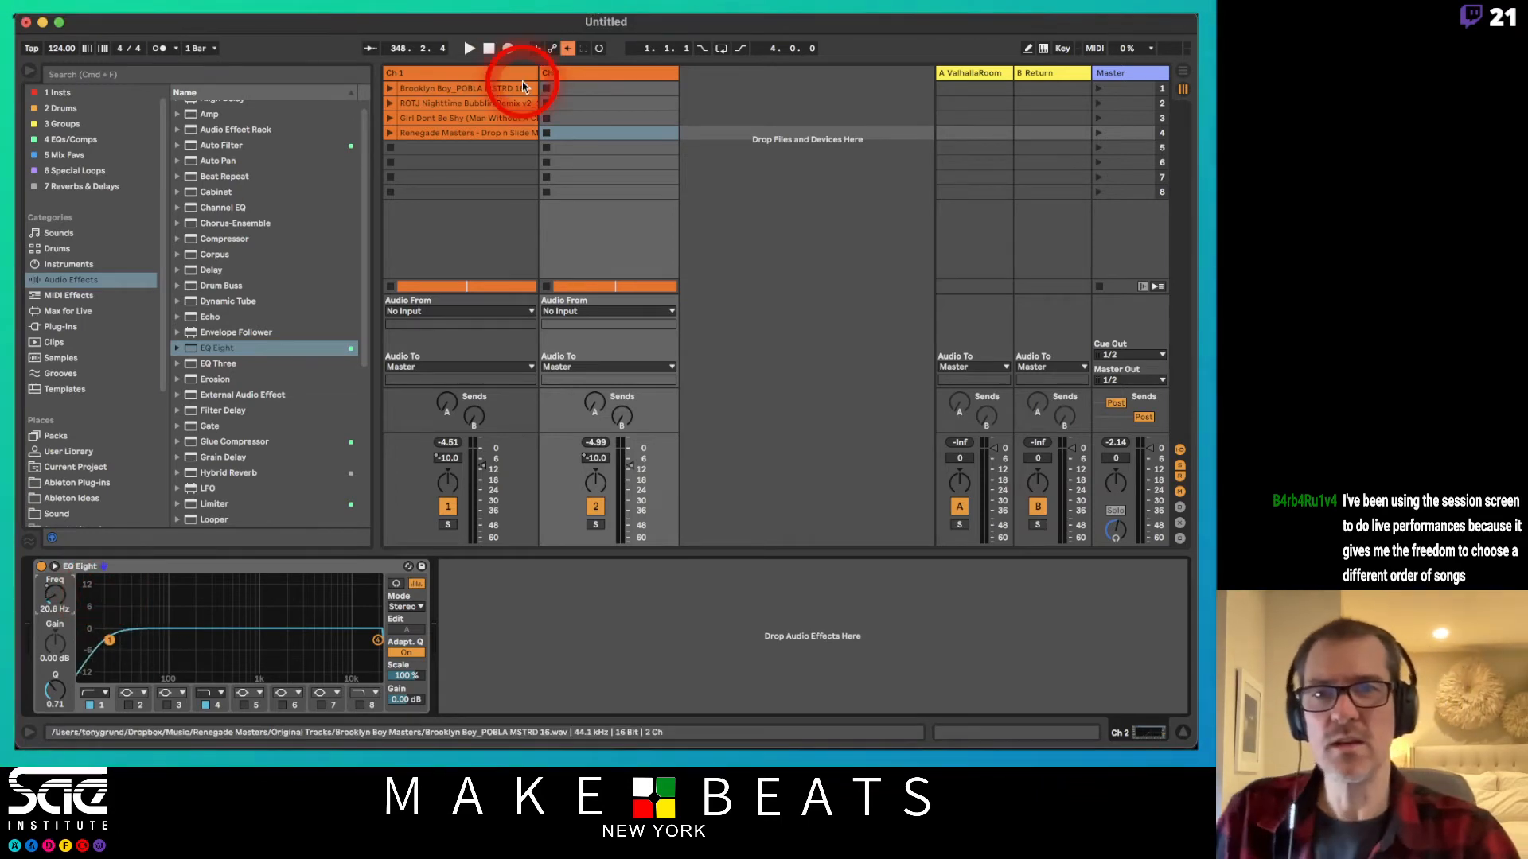
Arrange the clips so Ch 1 holds Brooklyn Boy and Girl Dont Be Shy, and Ch 2 holds the ROTJ remix and Renegade Masters.
{"action": "left_click_drag", "start_coordinate": [513, 103], "coordinate": [586, 103]}
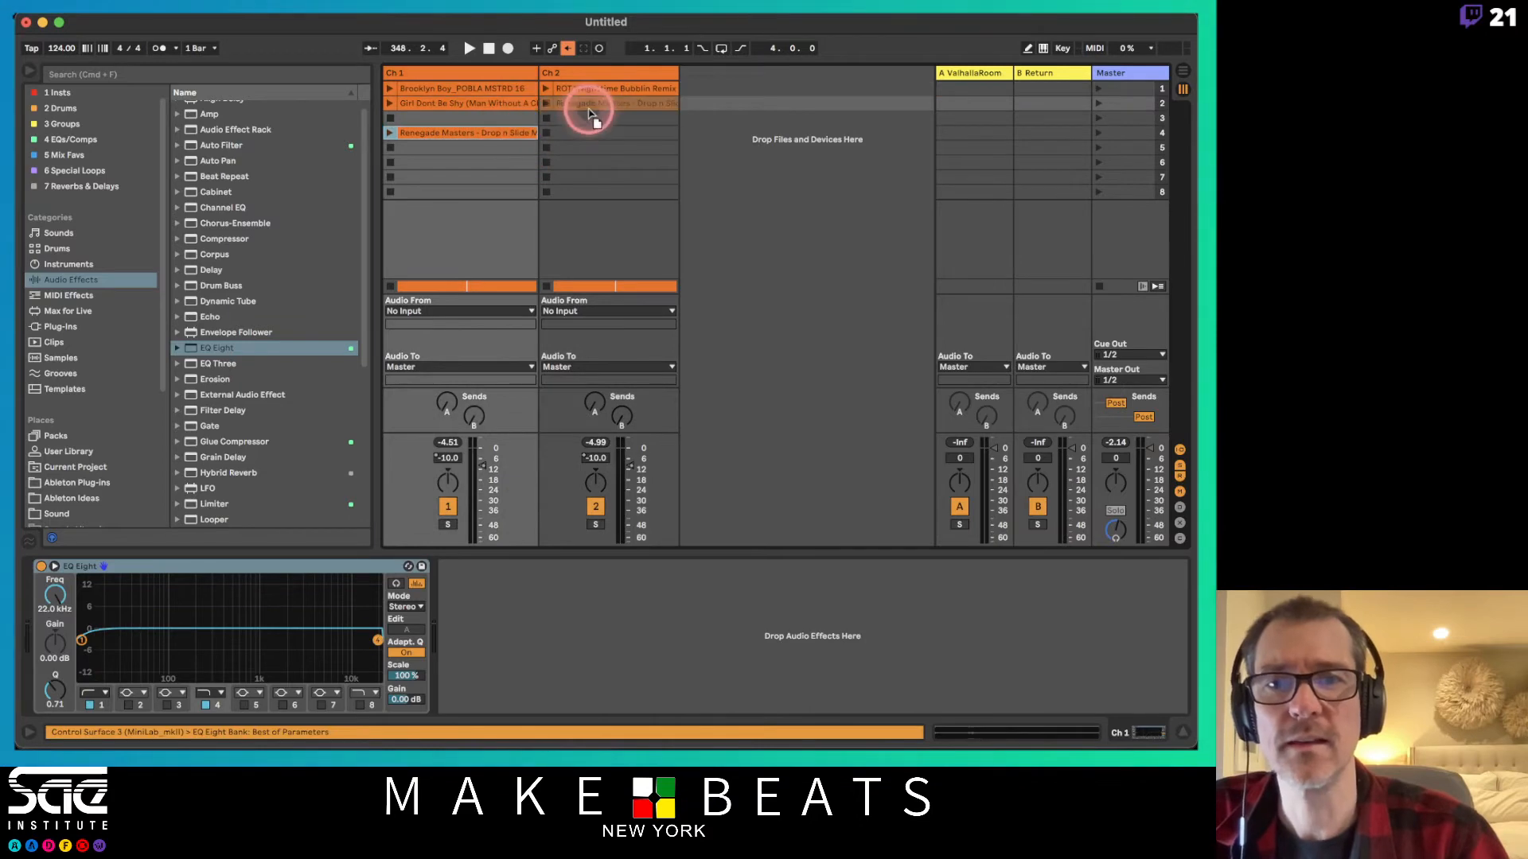
Play only the Brooklyn Boy clip in Ch 1, with Ch 2 stopped, and jump its playback to around bar 153.
{"action": "left_click", "coordinate": [391, 89]}
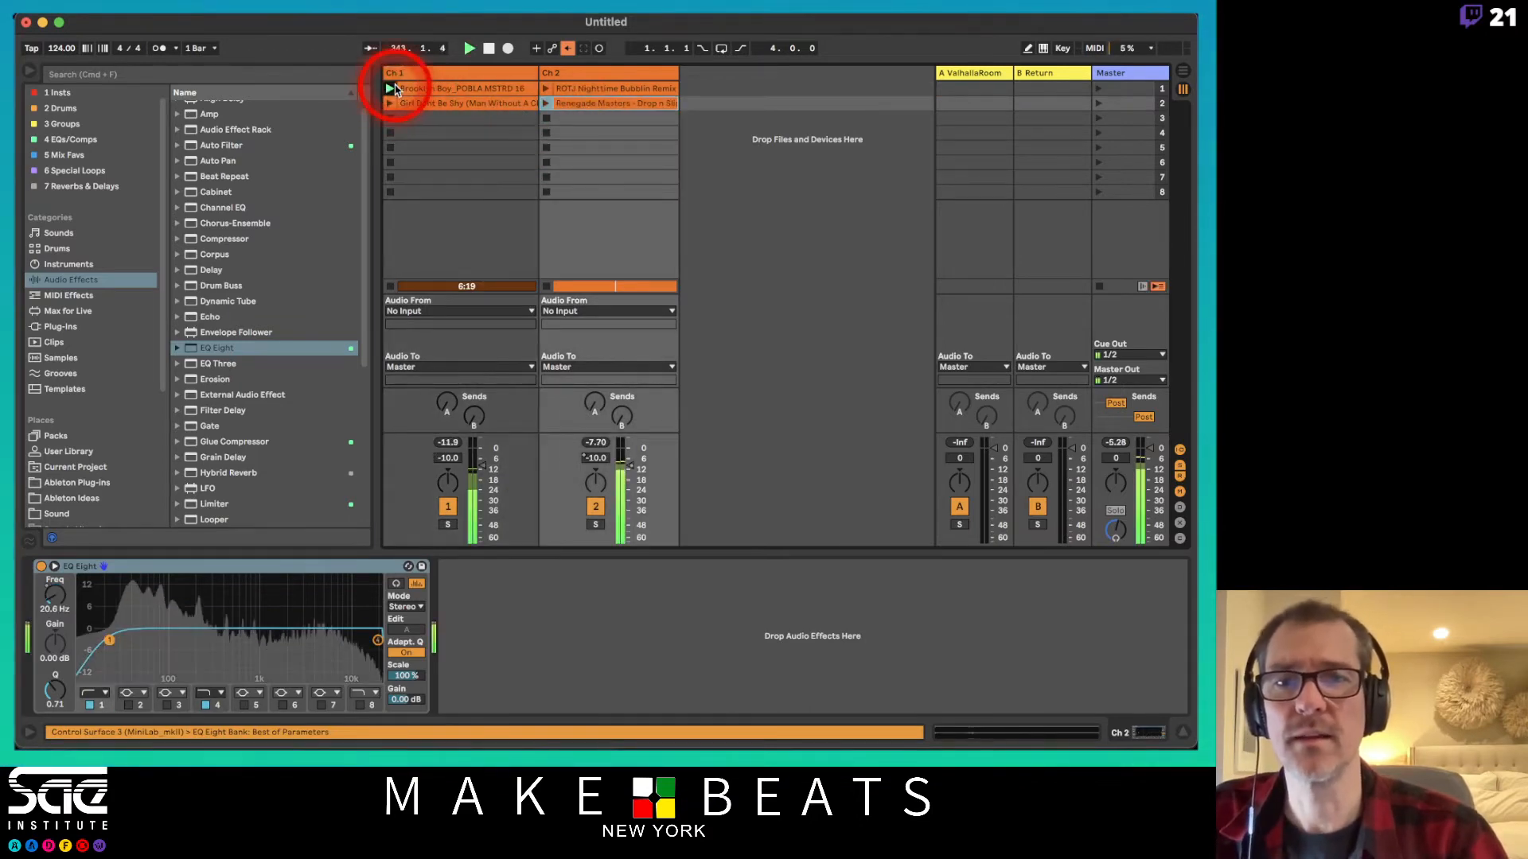
{"action": "left_click", "coordinate": [546, 121]}
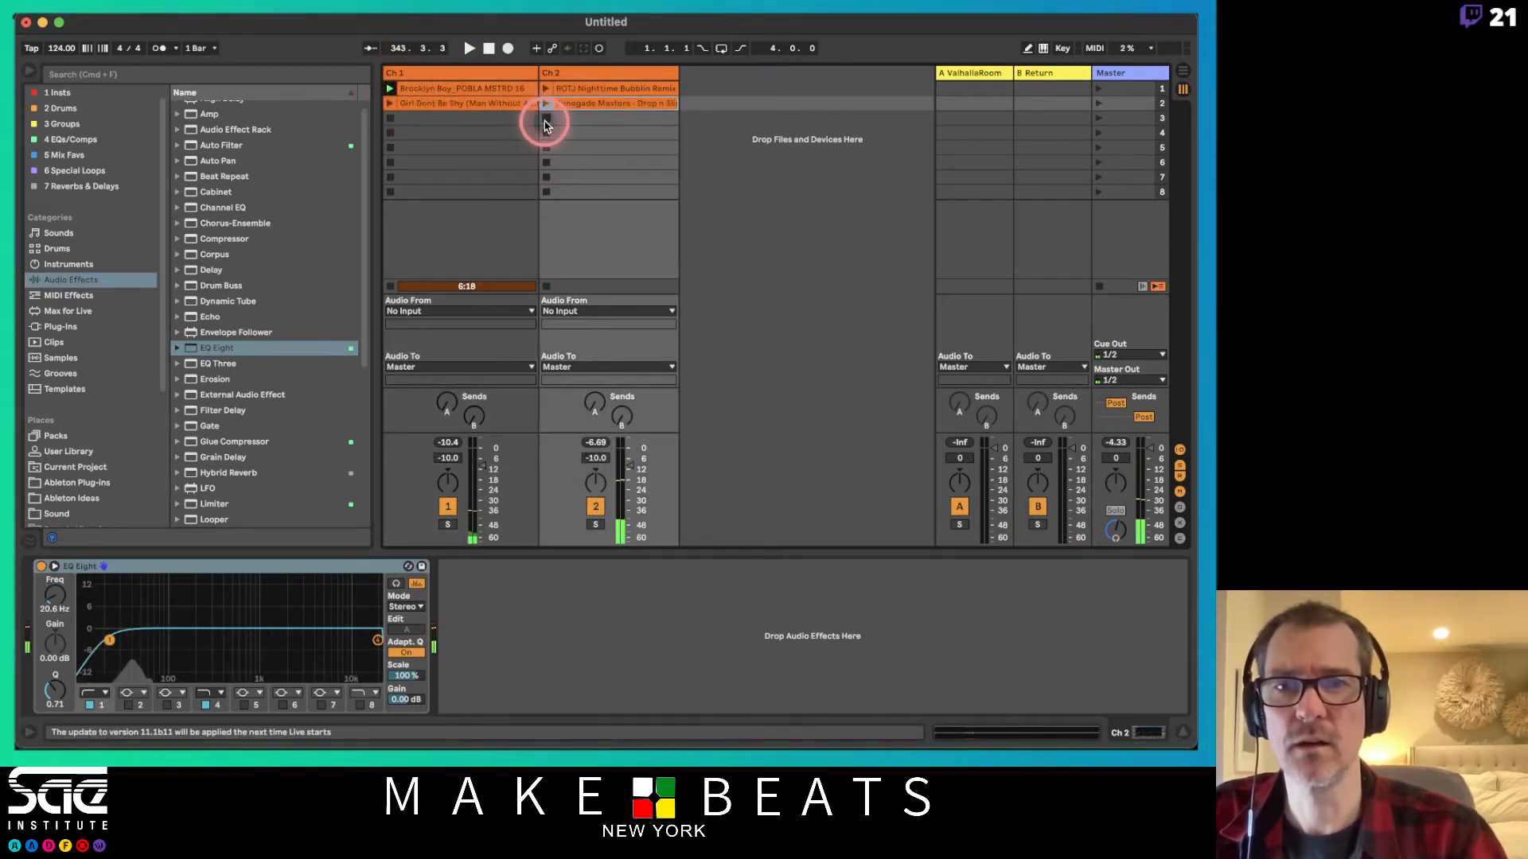
{"action": "left_click", "coordinate": [423, 106]}
{"action": "double_click", "coordinate": [451, 89]}
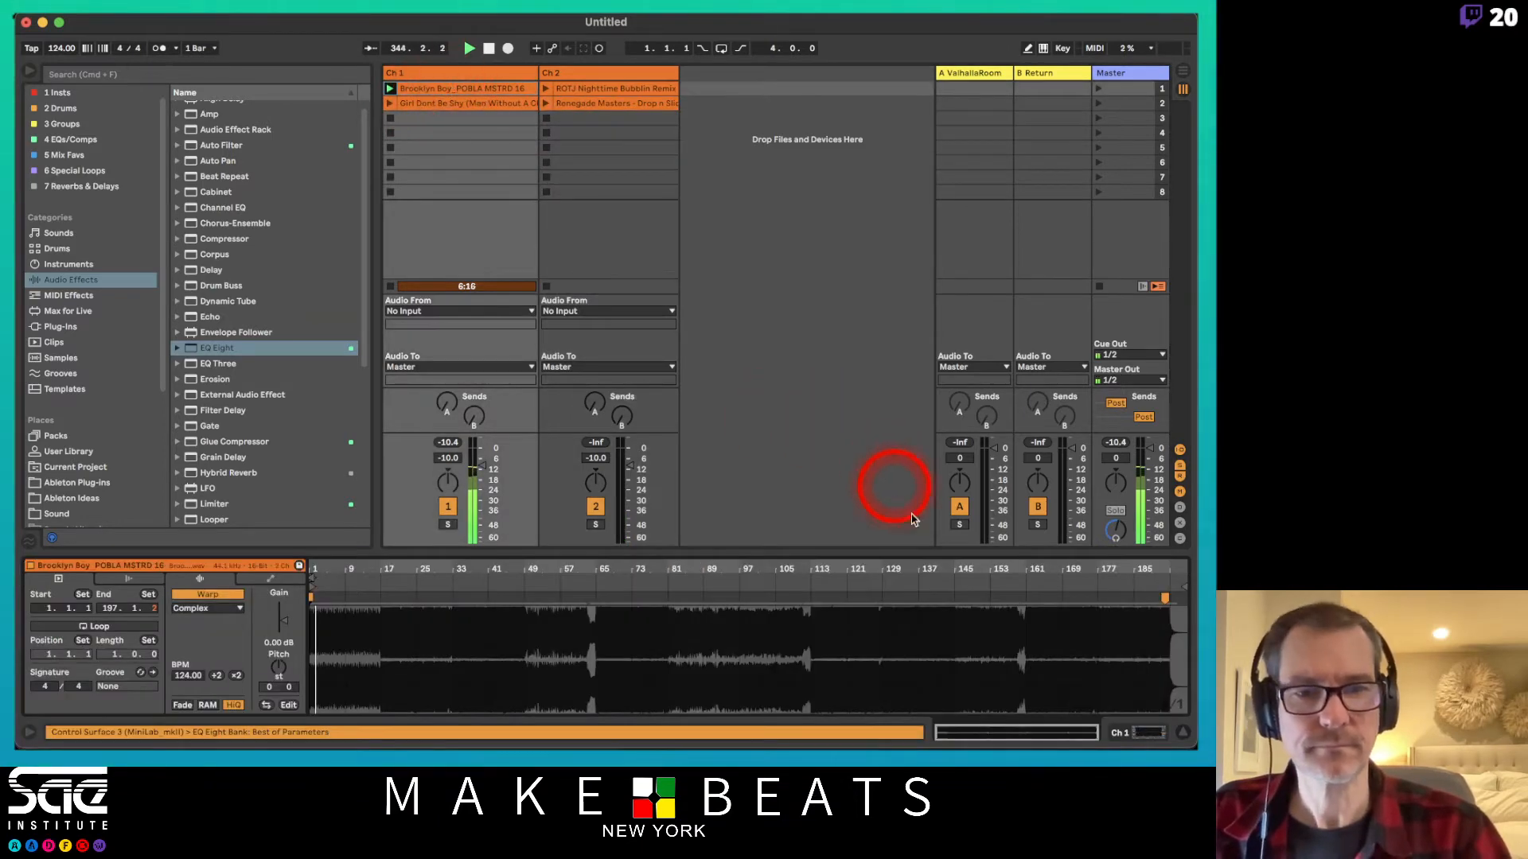
{"action": "left_click", "coordinate": [991, 592]}
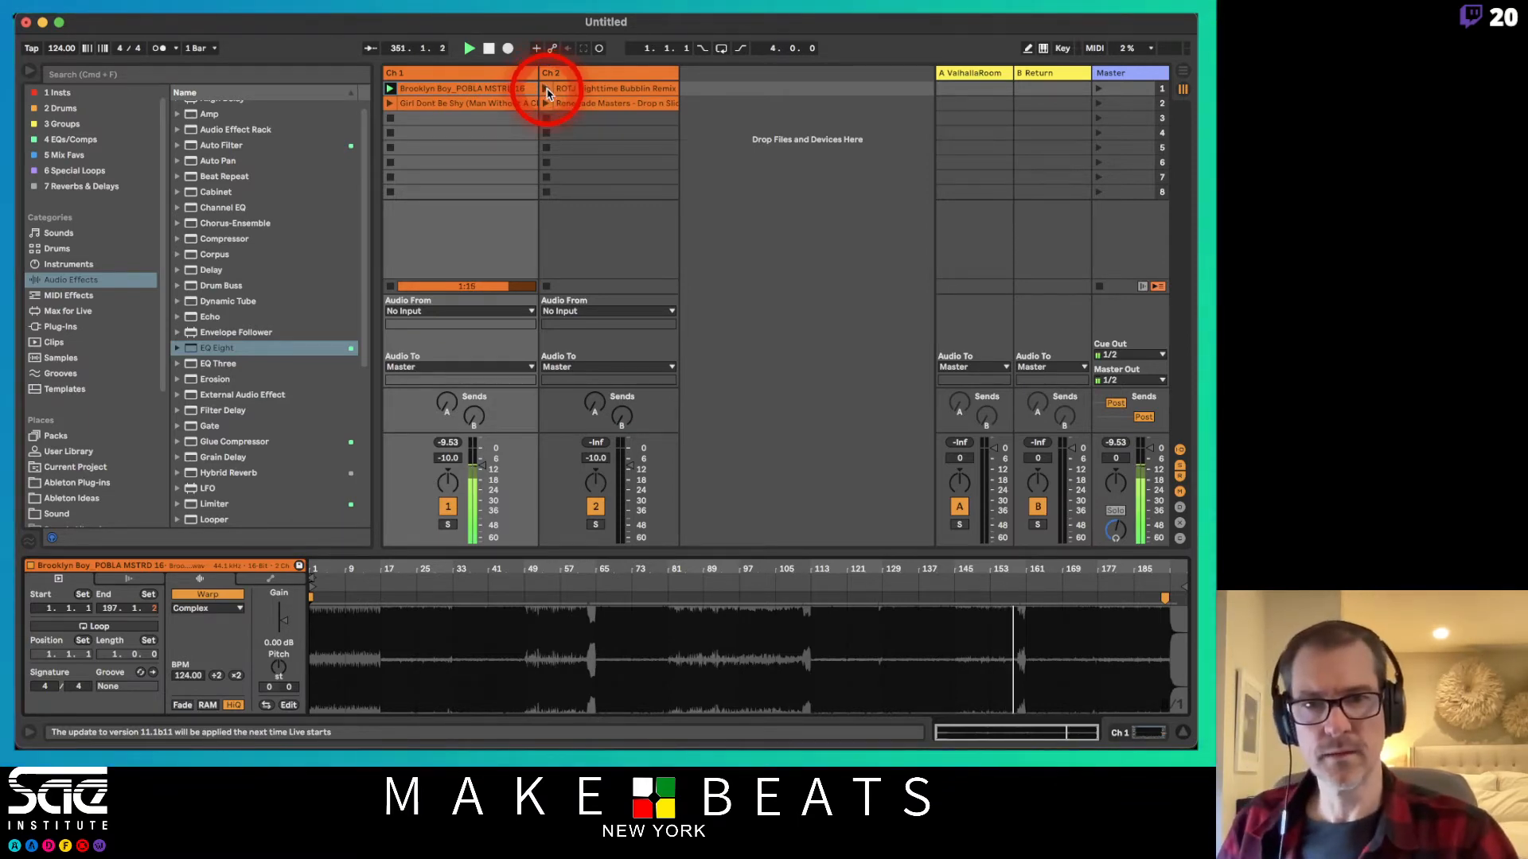
Remap the Ch 2 track volume to CC 25 and the Ch 1 track volume to CC 24 on MIDI channel 2.
{"action": "left_click", "coordinate": [589, 87]}
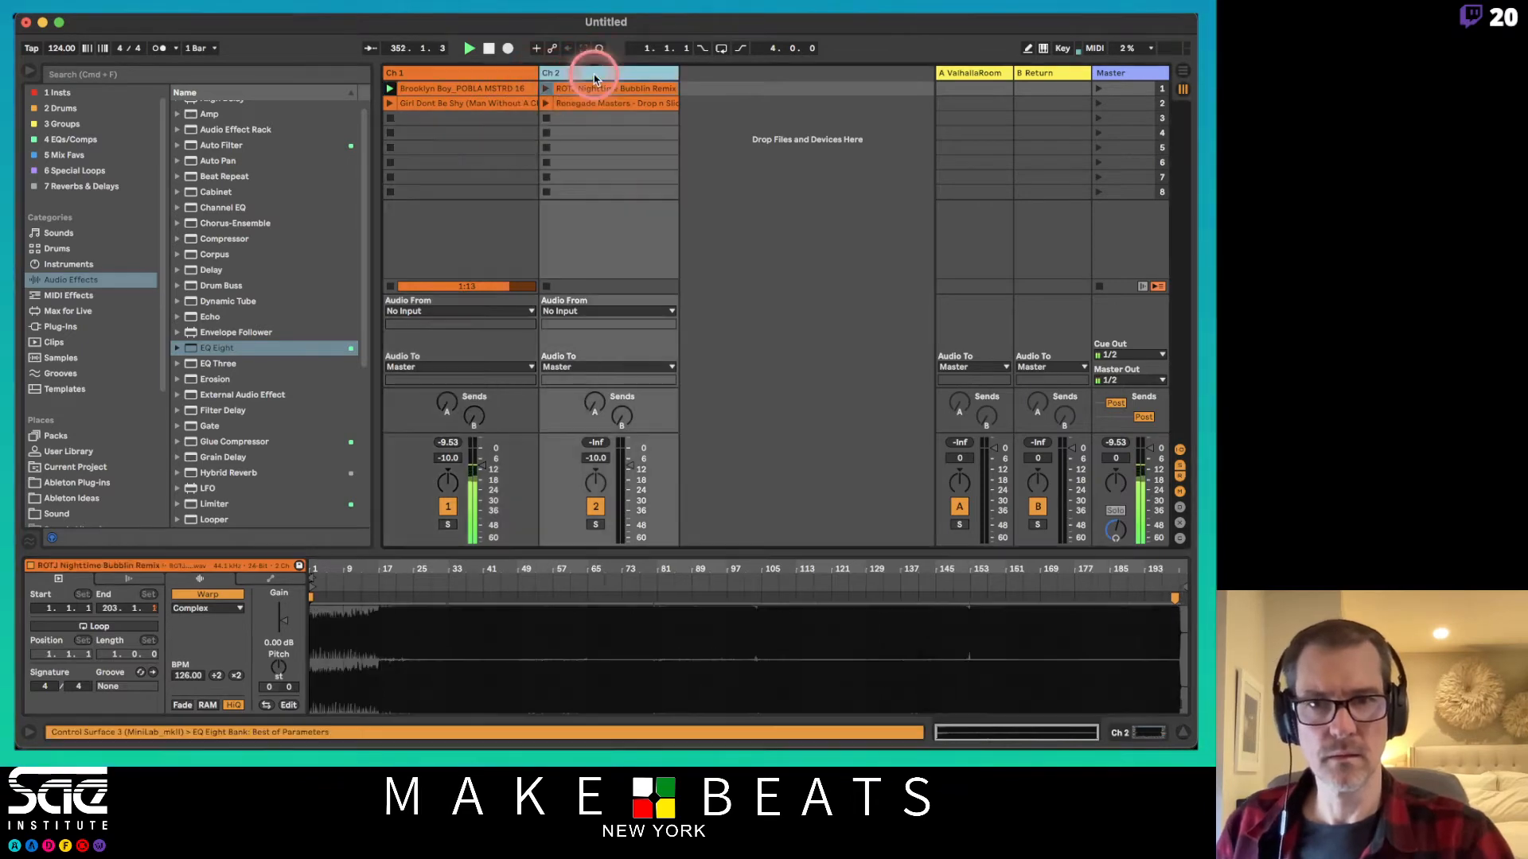
{"action": "key", "text": "super+m"}
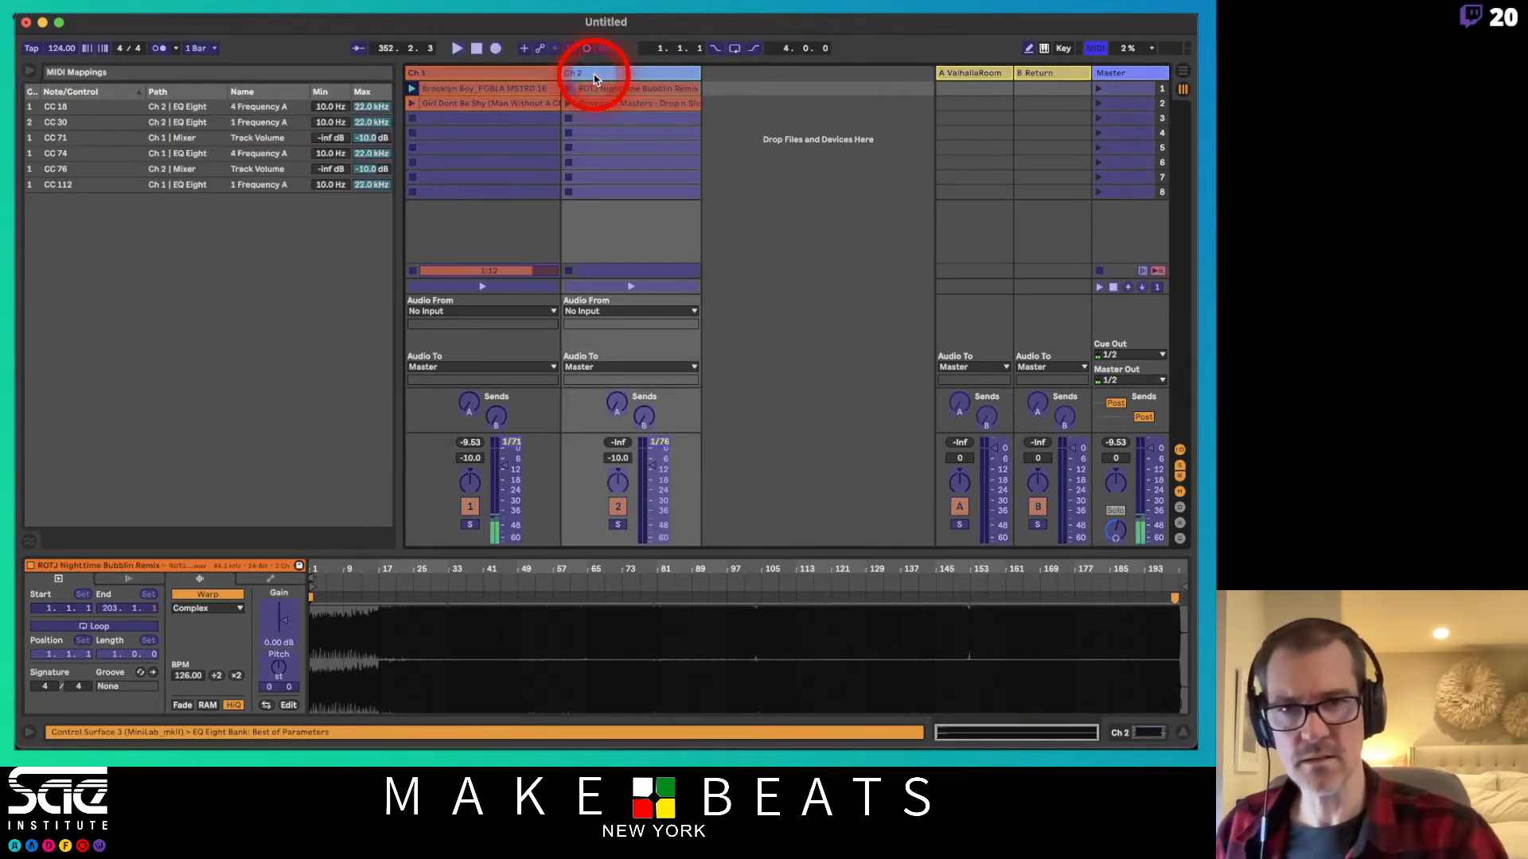
{"action": "left_click", "coordinate": [659, 453]}
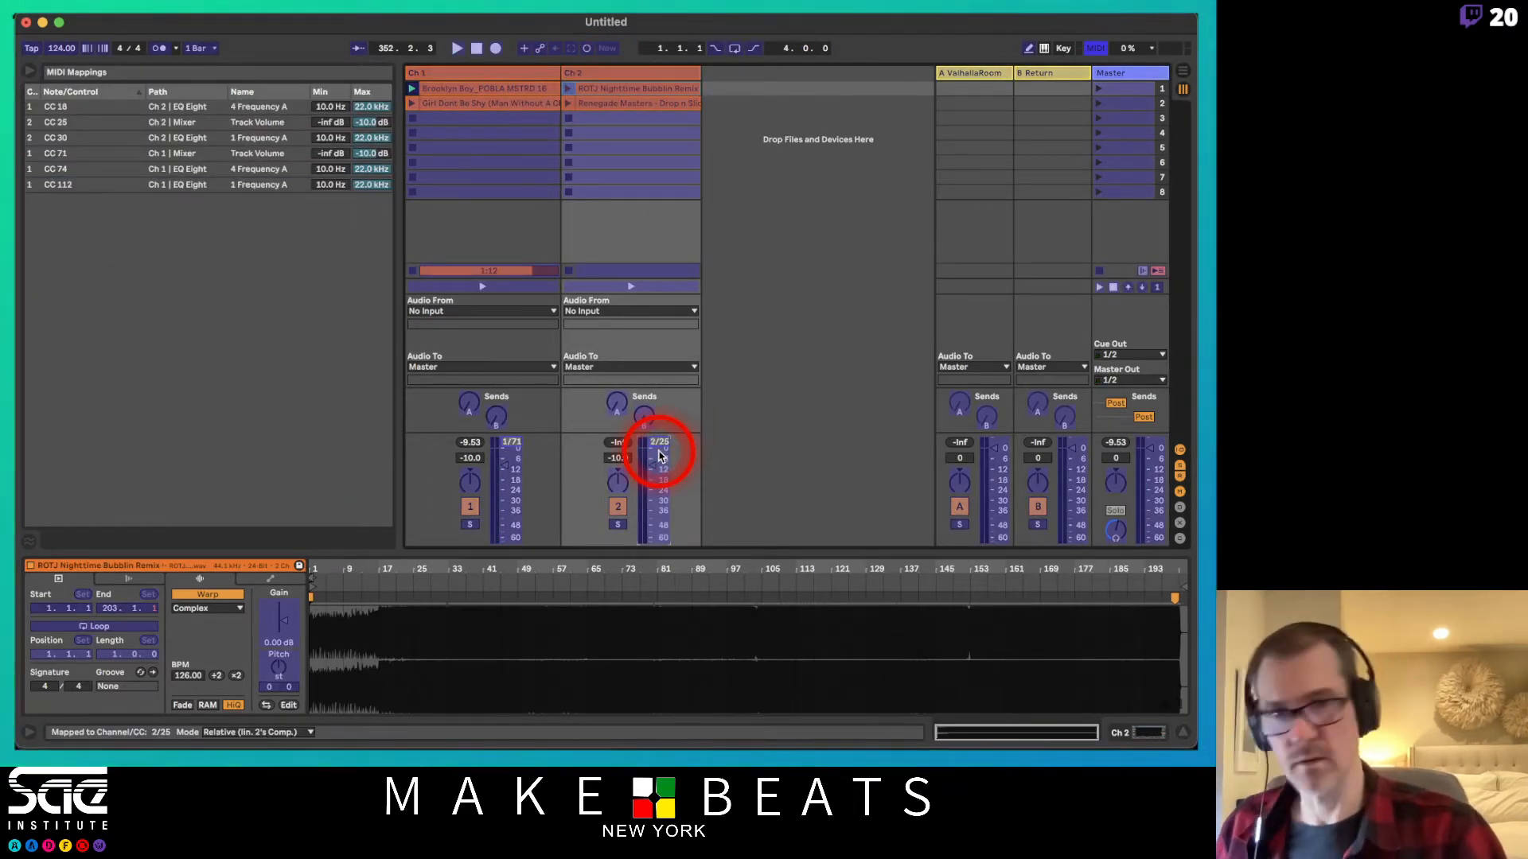
{"action": "left_click", "coordinate": [512, 449]}
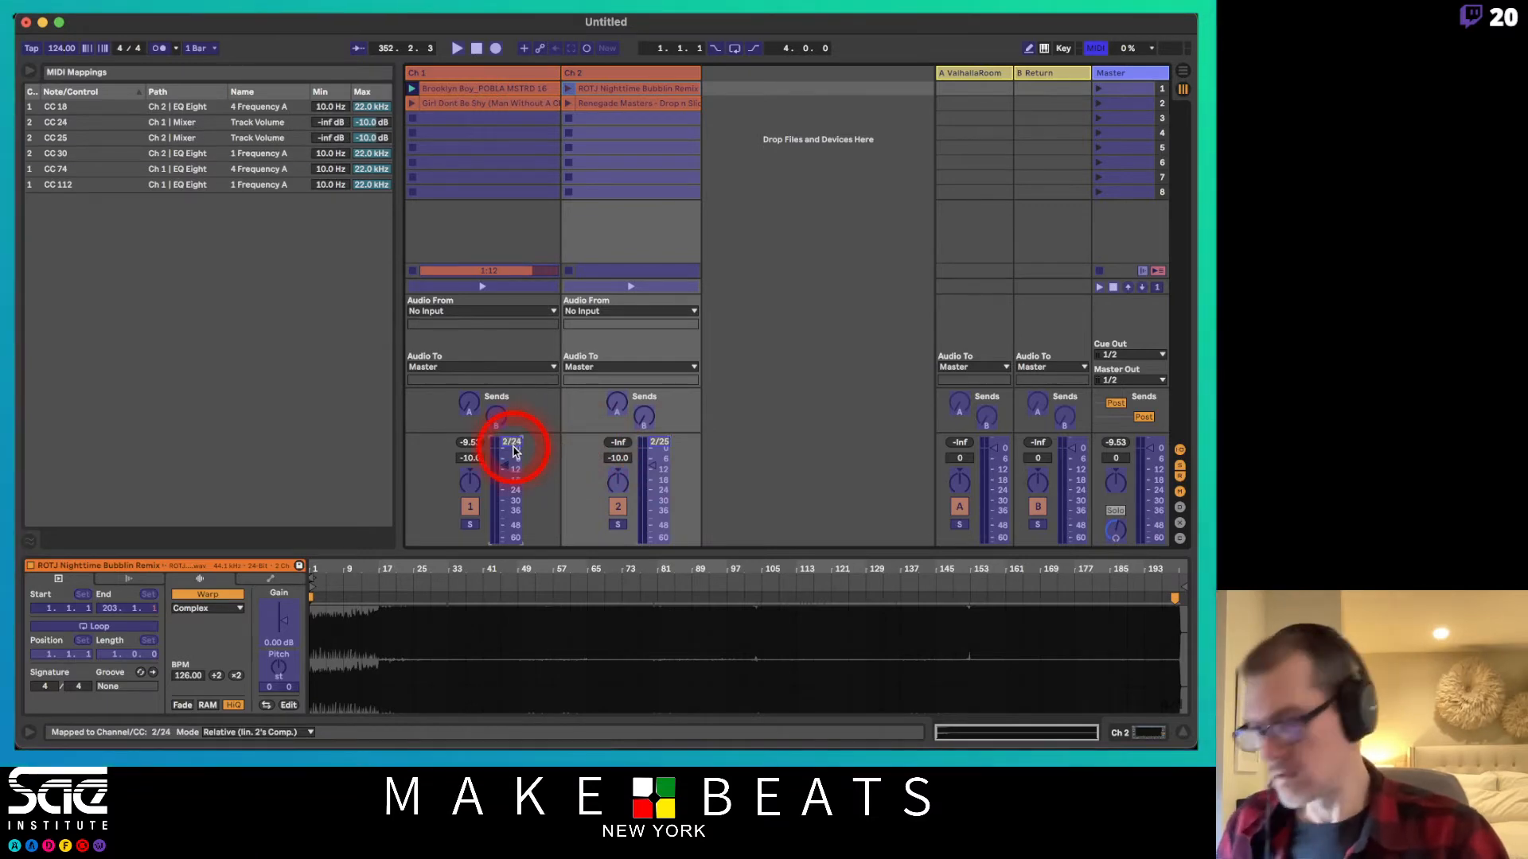
Remap the Ch 2 EQ Eight's band 1 frequency to CC 22 and band 4 frequency to CC 23 on MIDI channel 2.
{"action": "left_click", "coordinate": [612, 76]}
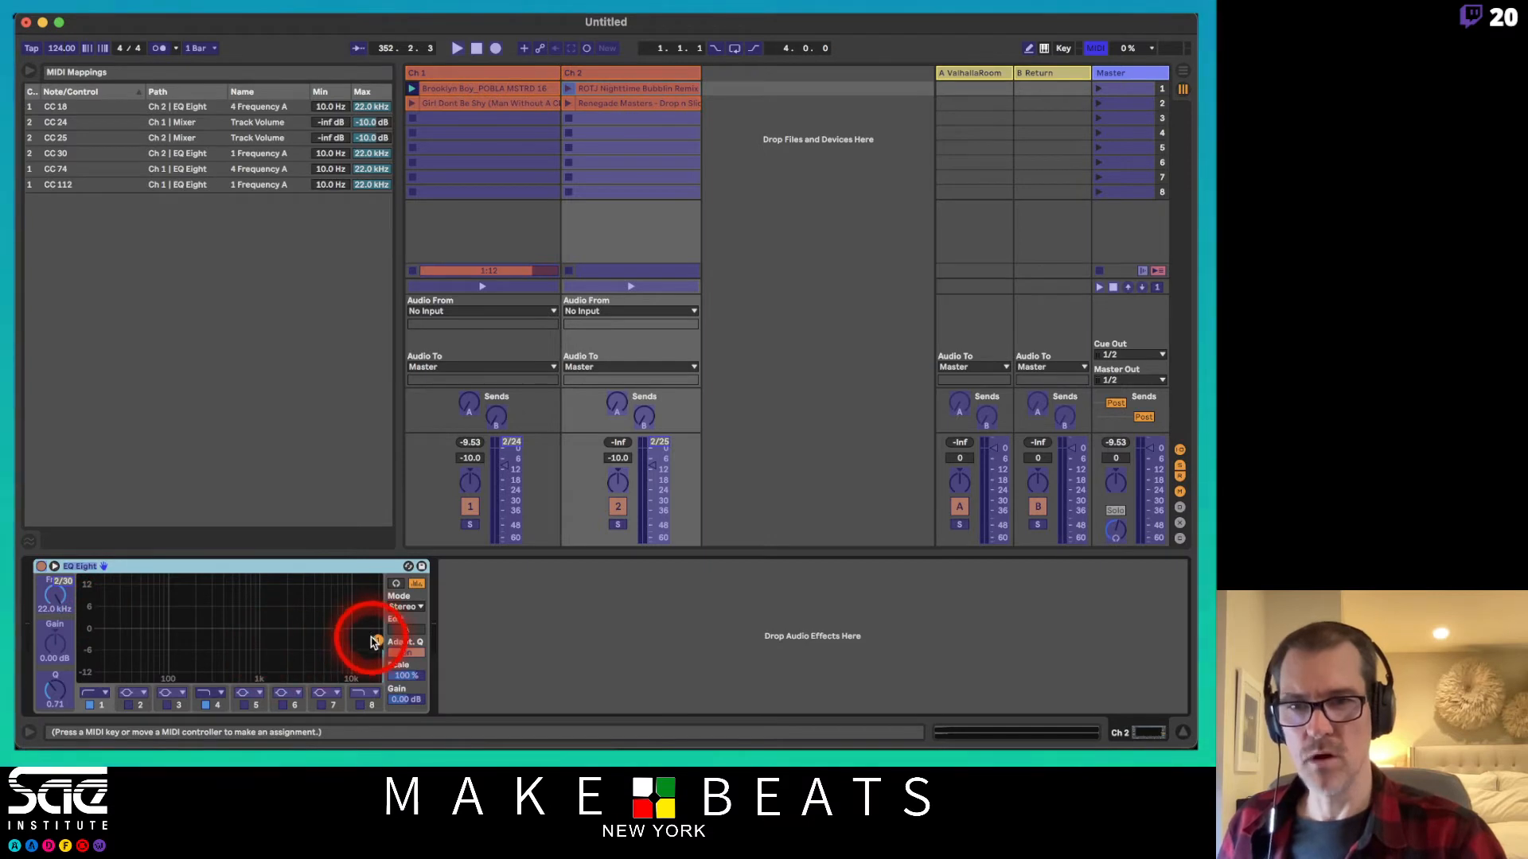
{"action": "left_click", "coordinate": [57, 598]}
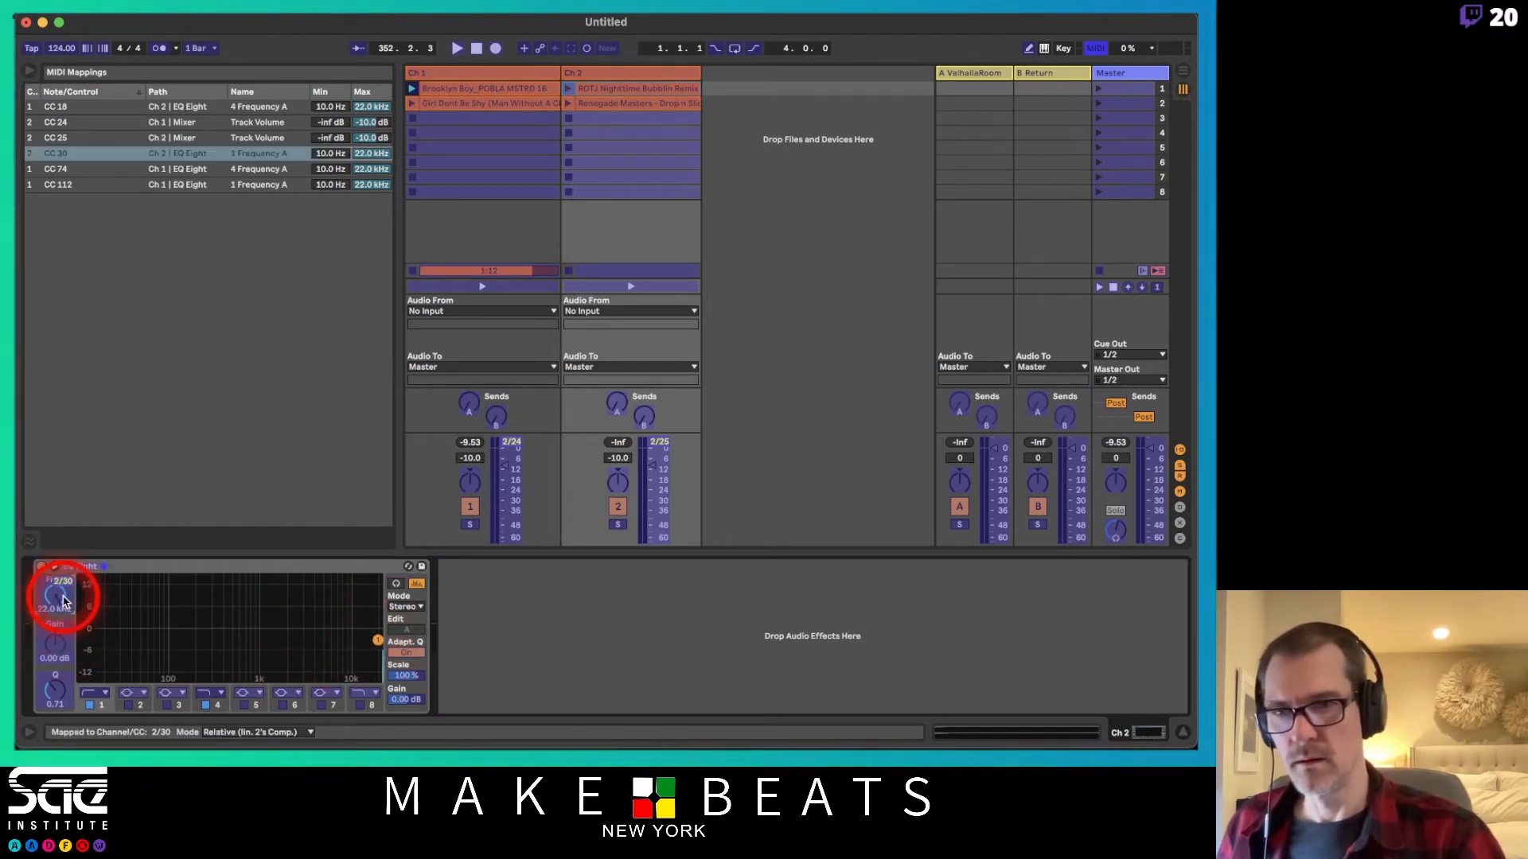
{"action": "left_click_drag", "start_coordinate": [379, 640], "coordinate": [272, 641]}
{"action": "left_click", "coordinate": [378, 640]}
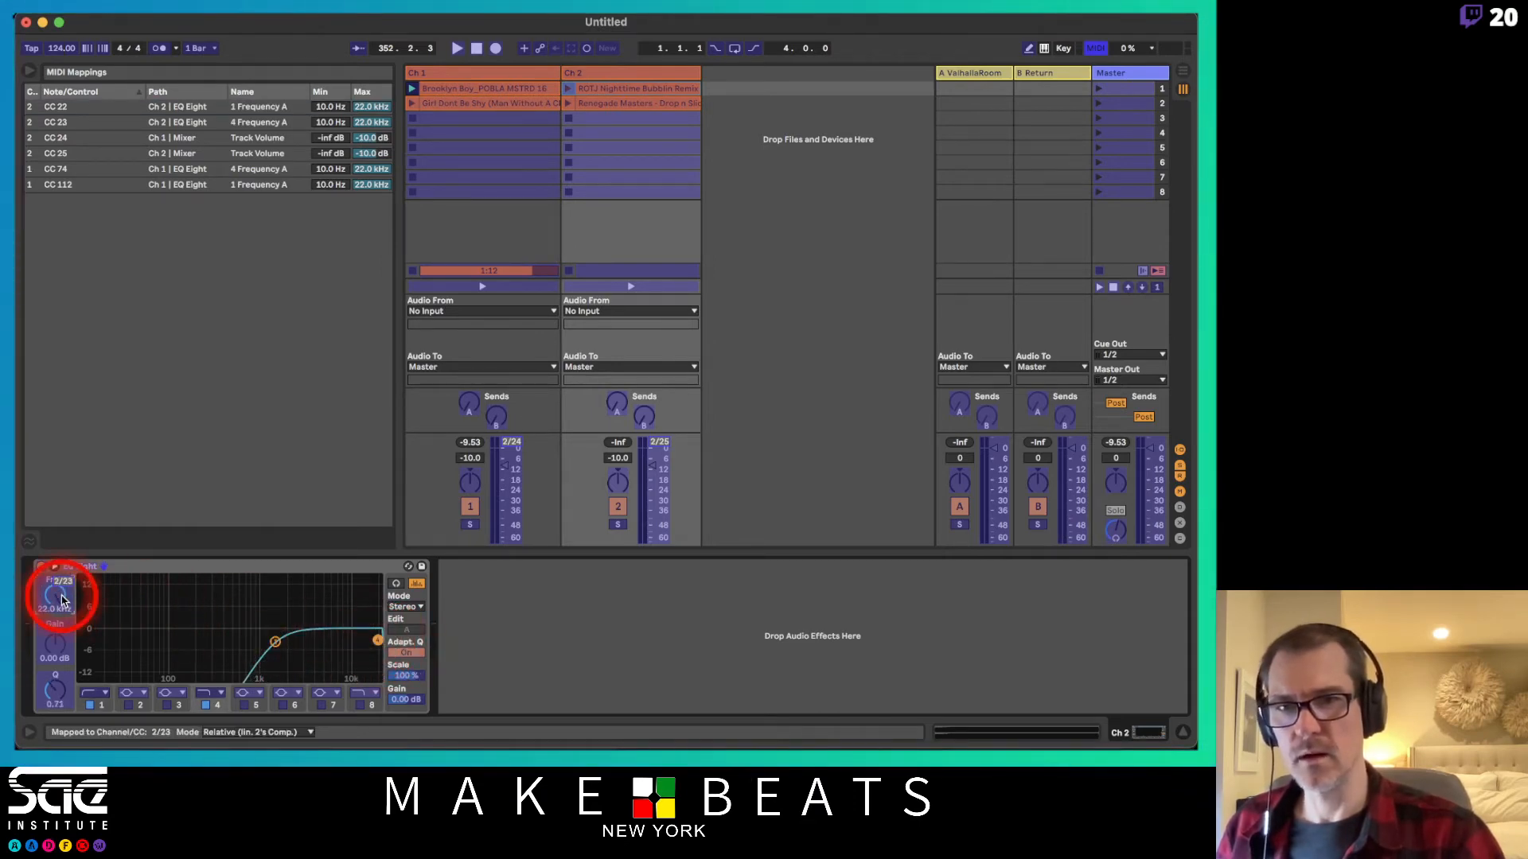
Remap the Ch 1 EQ Eight's band 4 frequency to CC 31 and band 1 frequency to CC 30, and leave MIDI mapping.
{"action": "left_click", "coordinate": [536, 72]}
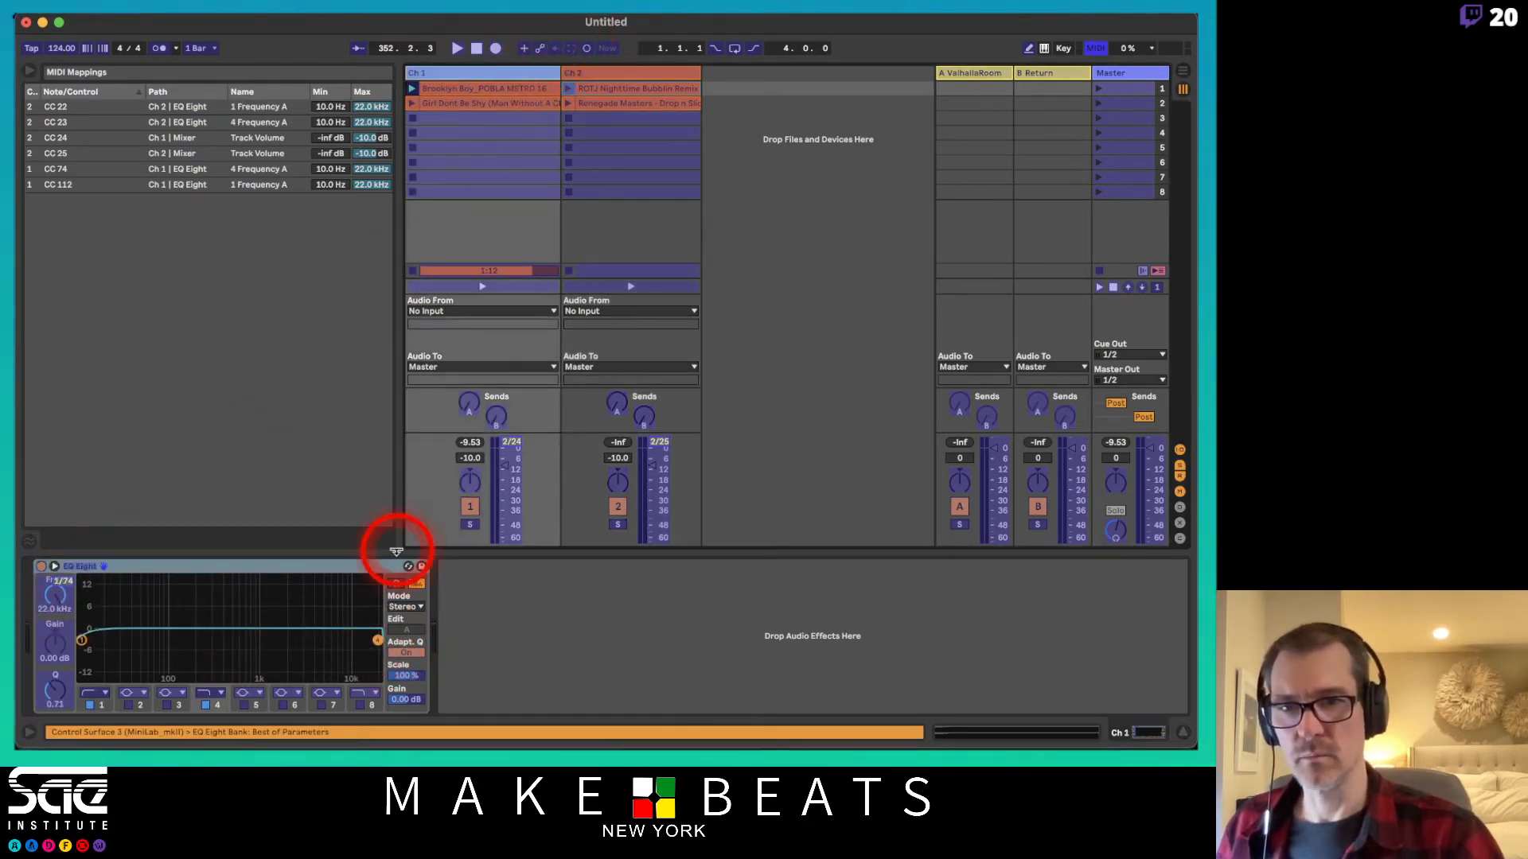
{"action": "left_click", "coordinate": [57, 595]}
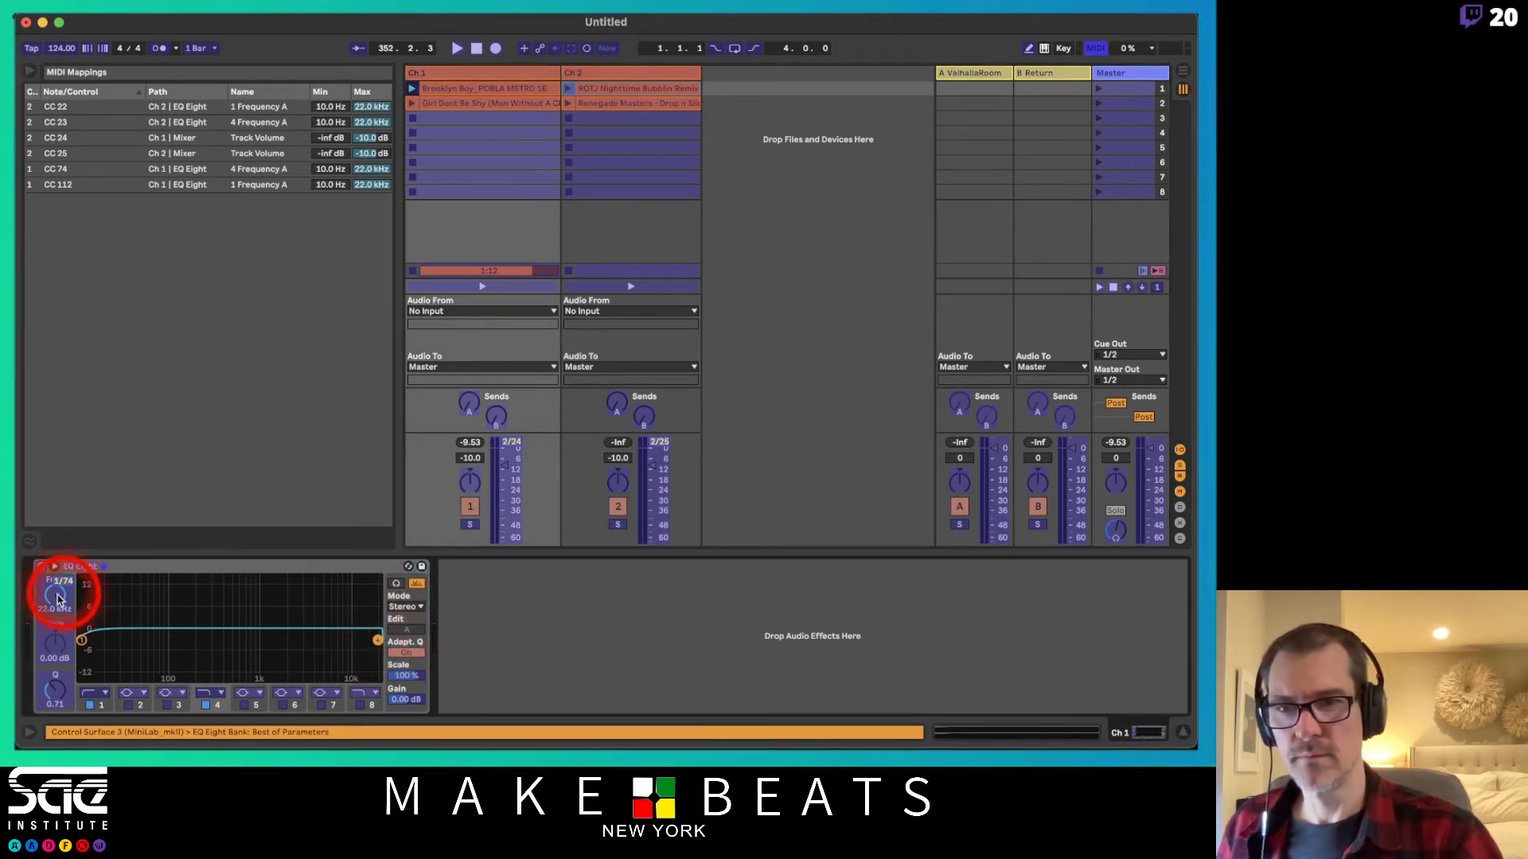
{"action": "left_click", "coordinate": [79, 639]}
{"action": "left_click", "coordinate": [68, 599]}
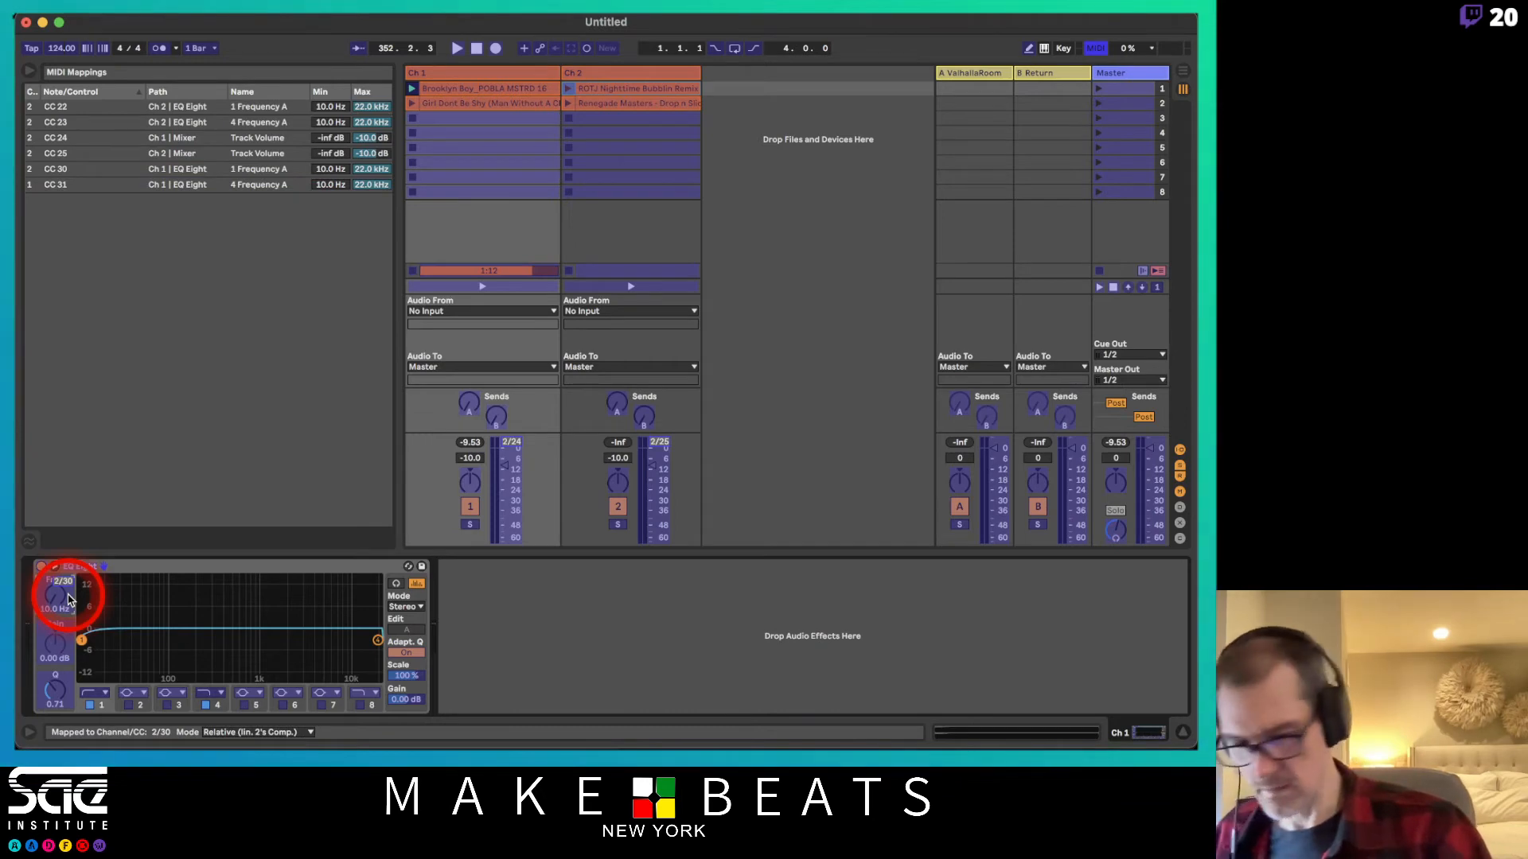
{"action": "key", "text": "super+m"}
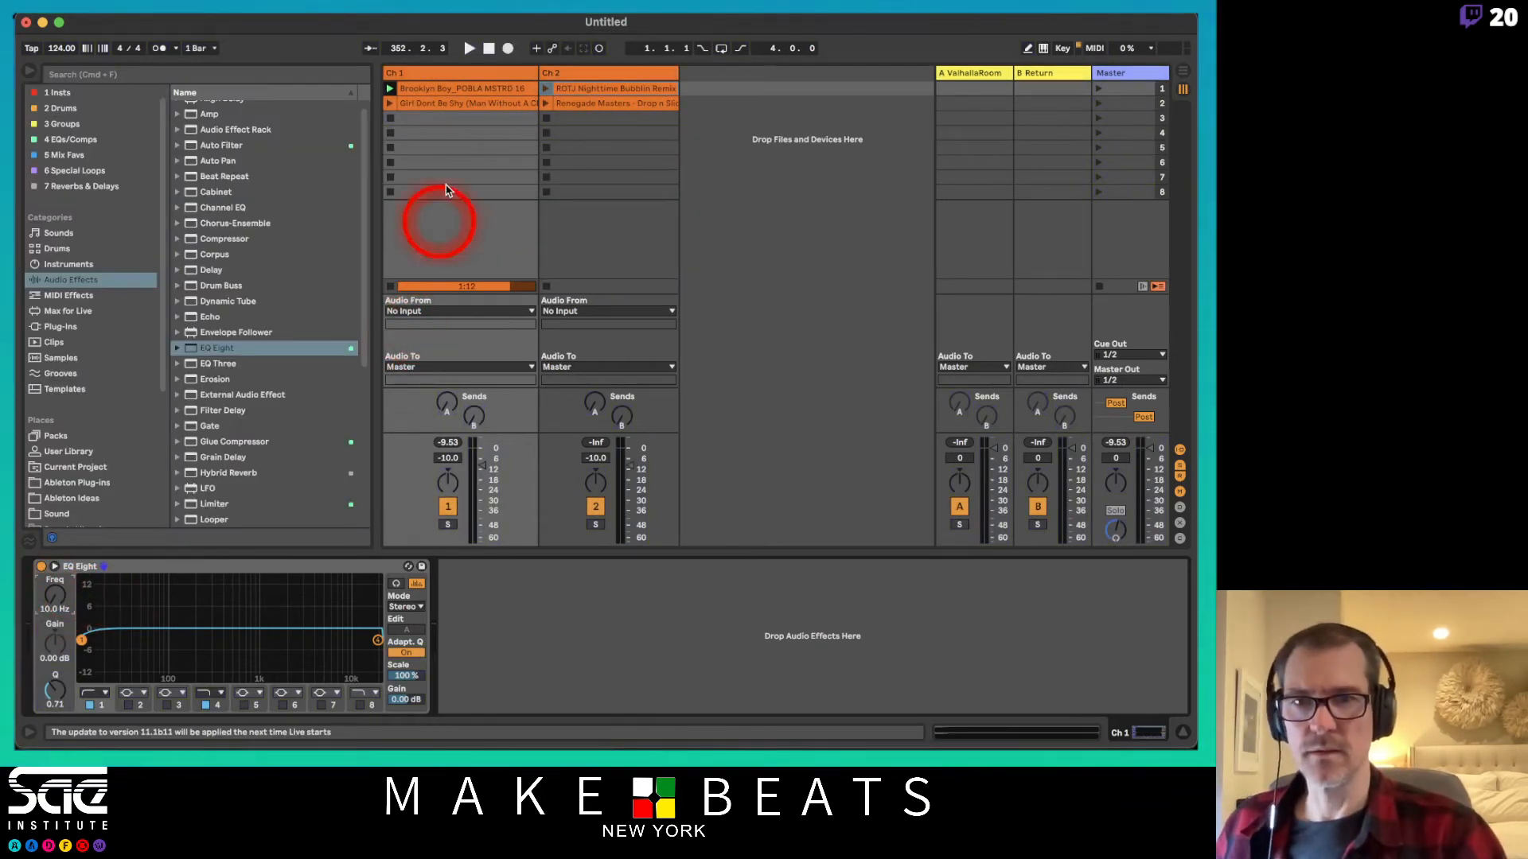
Remap the Ch 1 EQ Eight's band 1 frequency to CC 22 on MIDI channel 2.
{"action": "left_click", "coordinate": [450, 75]}
{"action": "left_click", "coordinate": [453, 77]}
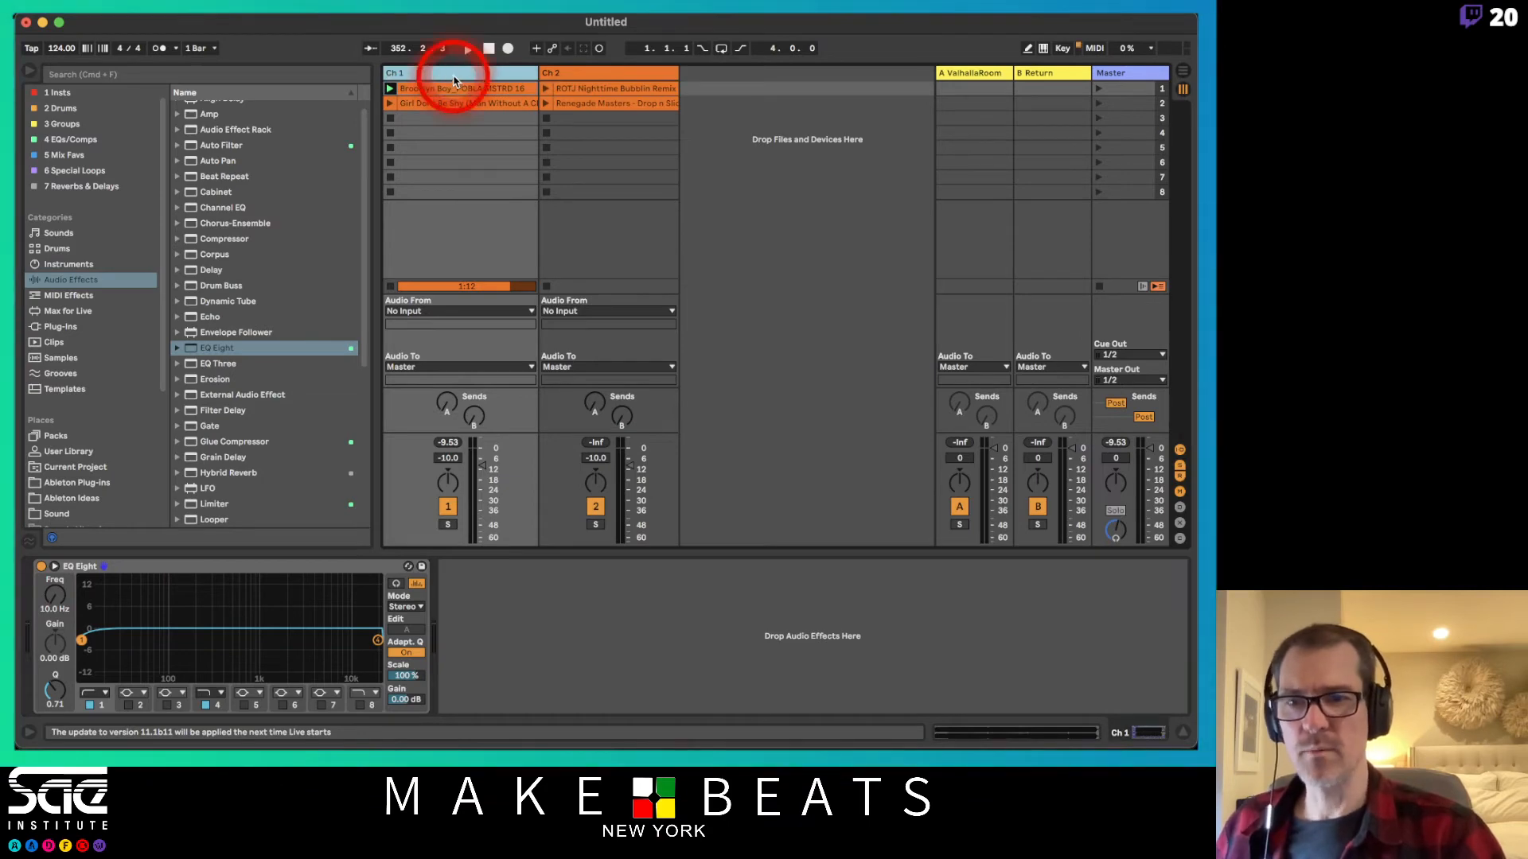
{"action": "left_click_drag", "start_coordinate": [61, 605], "coordinate": [59, 599]}
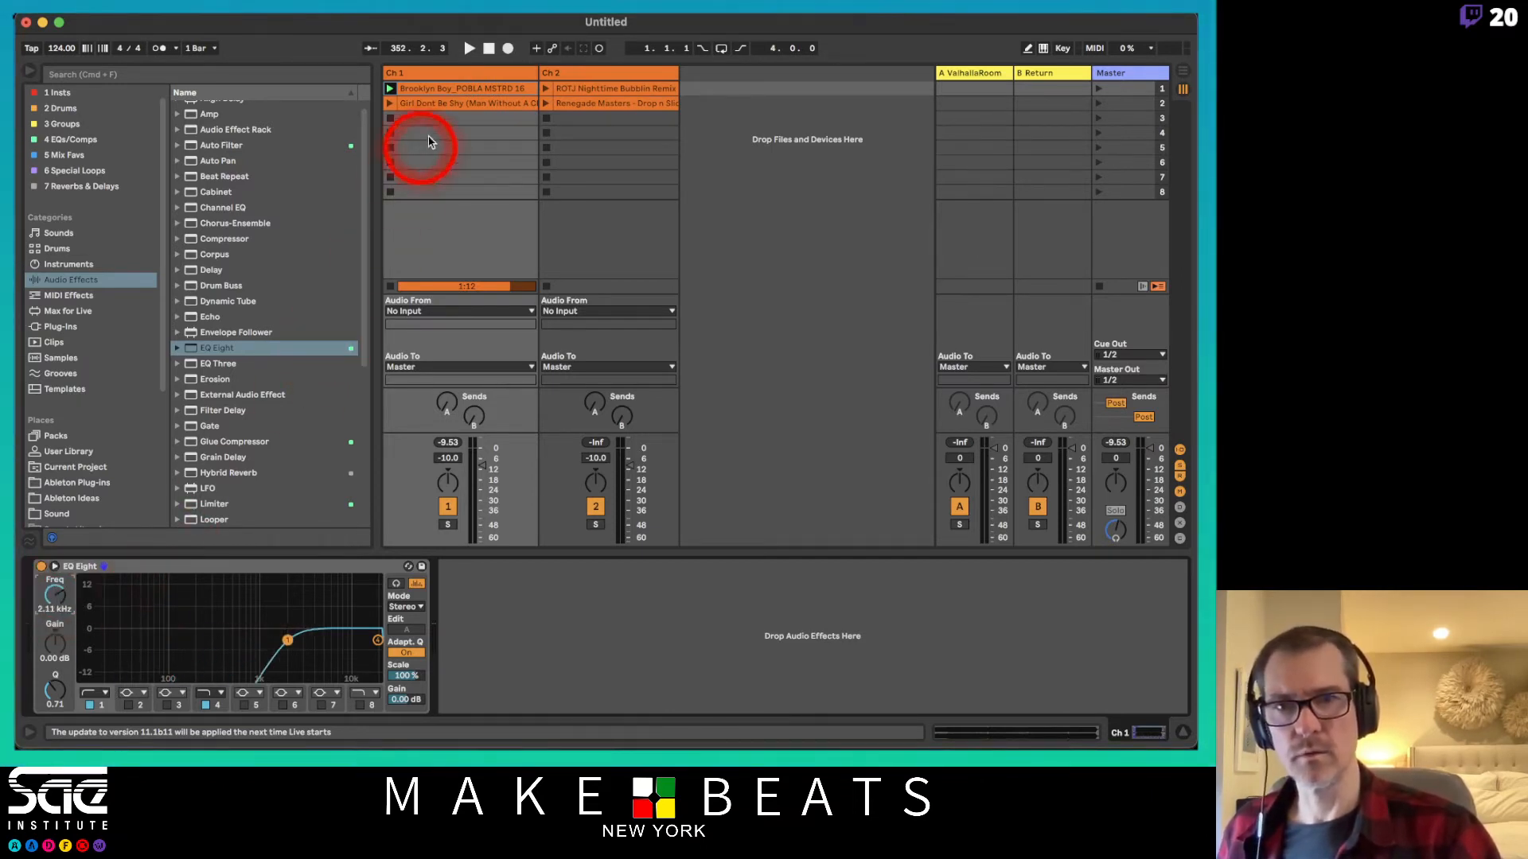
{"action": "left_click", "coordinate": [450, 74]}
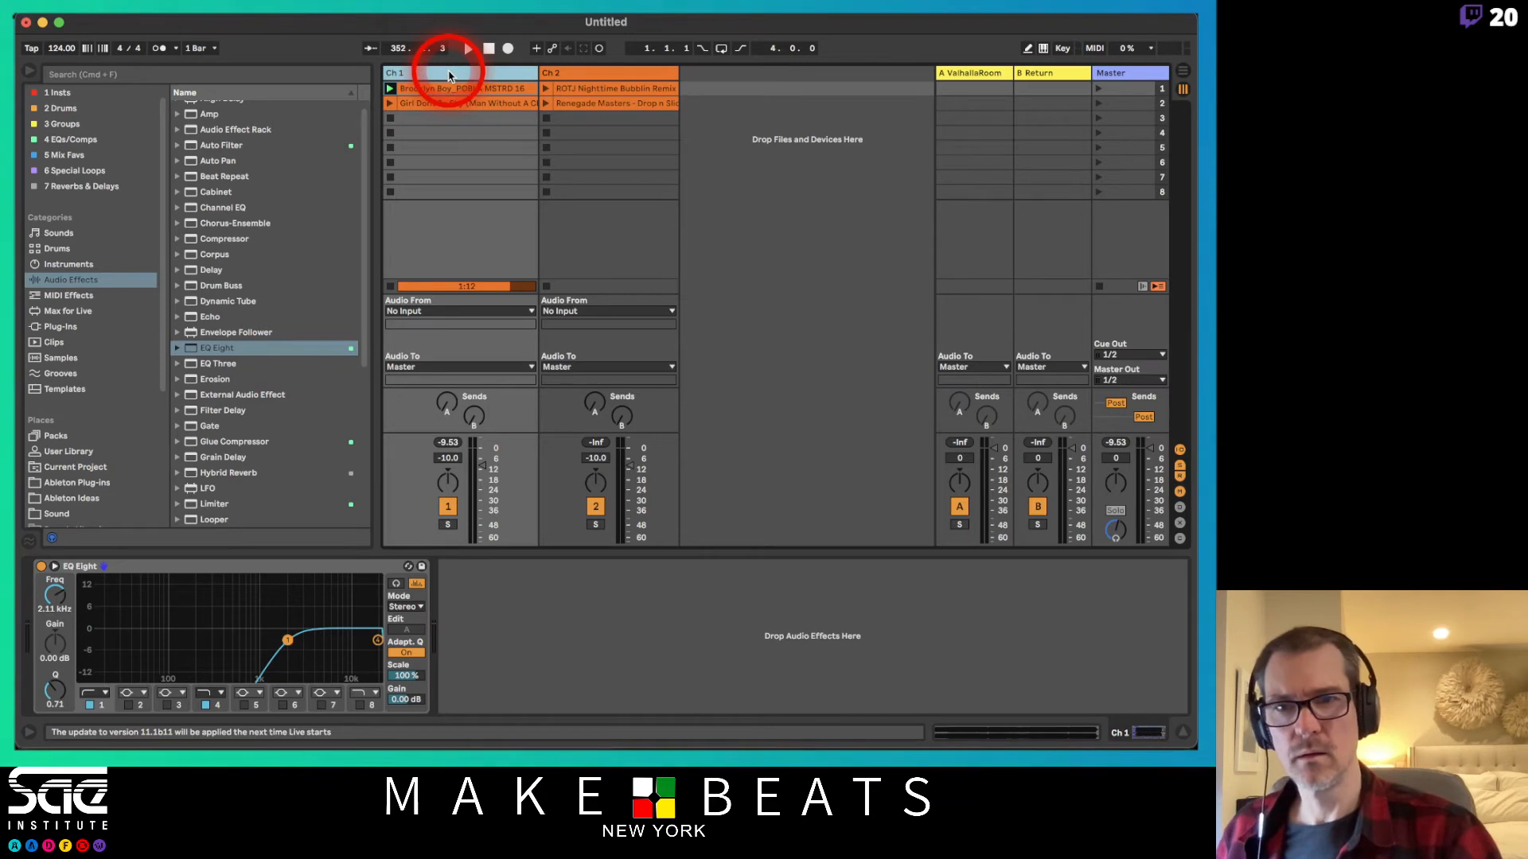
{"action": "left_click", "coordinate": [354, 574]}
{"action": "key", "text": "super+m"}
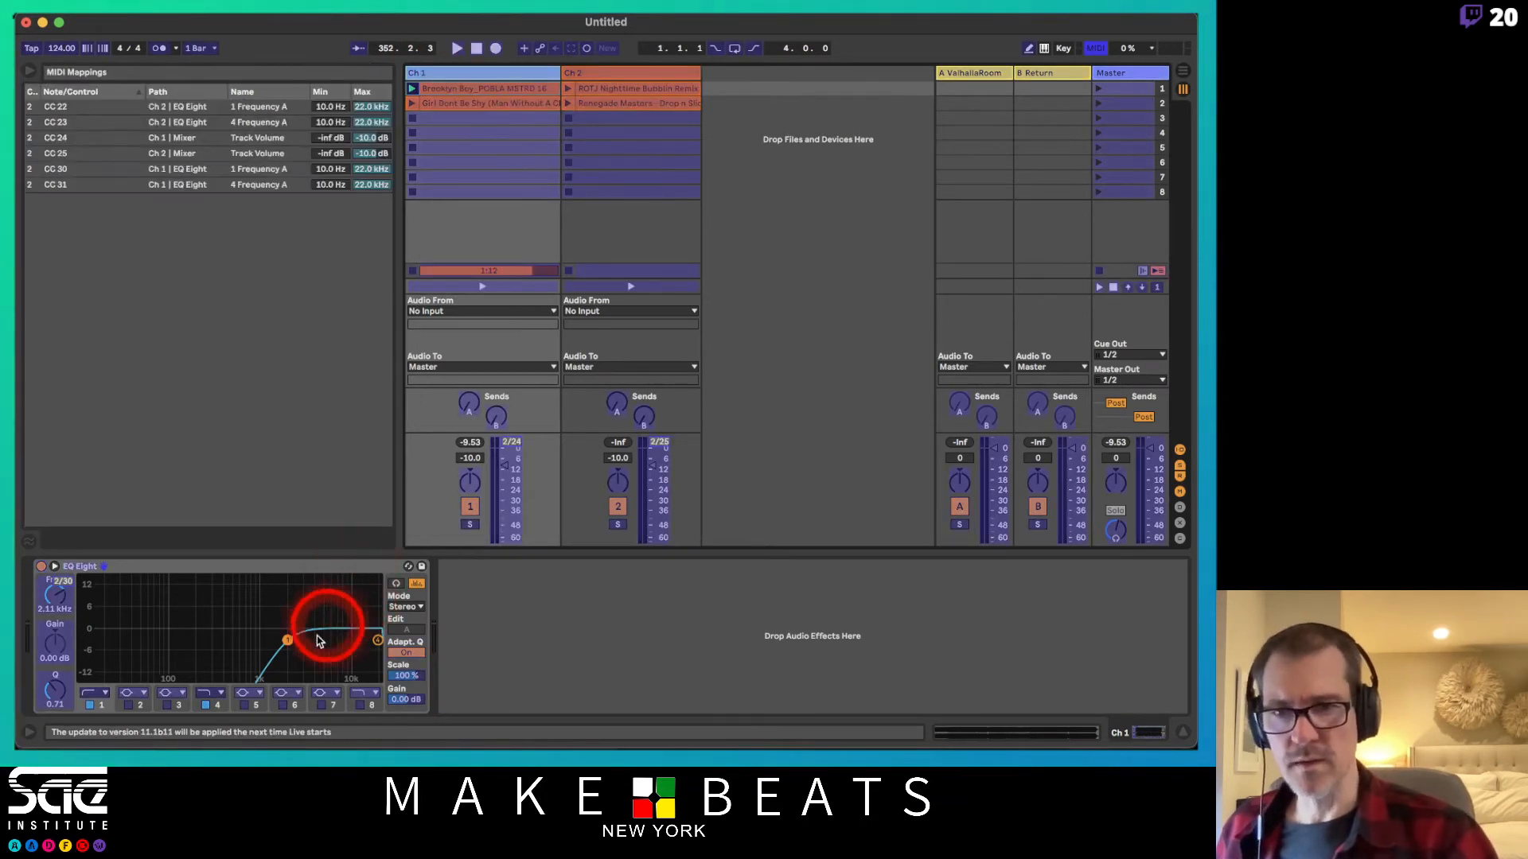
{"action": "left_click", "coordinate": [288, 639]}
{"action": "left_click", "coordinate": [56, 593]}
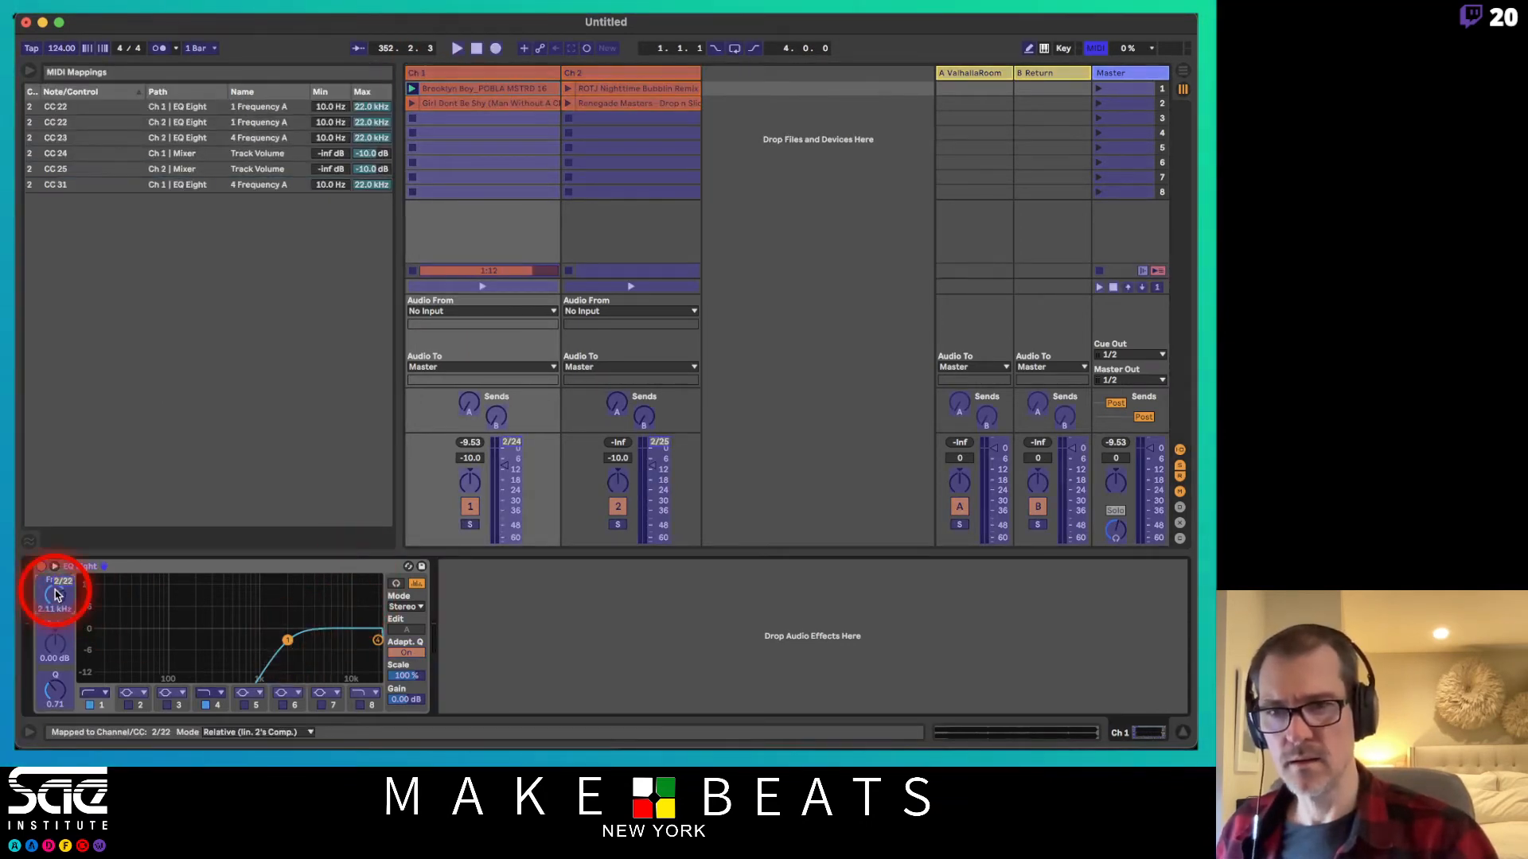
{"action": "key", "text": "super+m"}
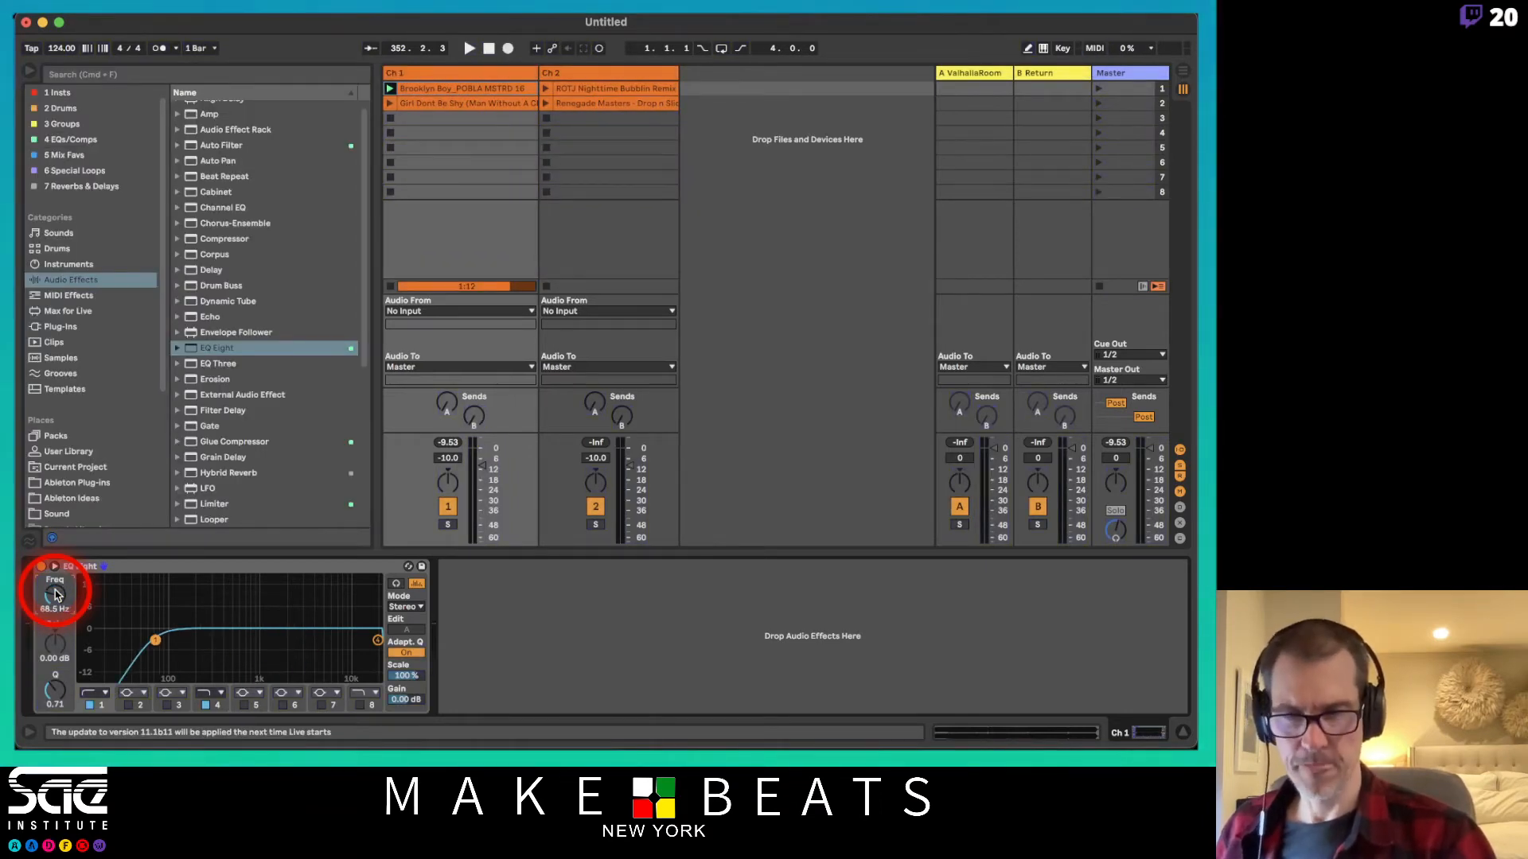
Remap the Ch 1 EQ Eight's band 4 frequency to CC 23 on MIDI channel 2, and leave MIDI mapping.
{"action": "key", "text": "super+m"}
{"action": "left_click", "coordinate": [377, 641]}
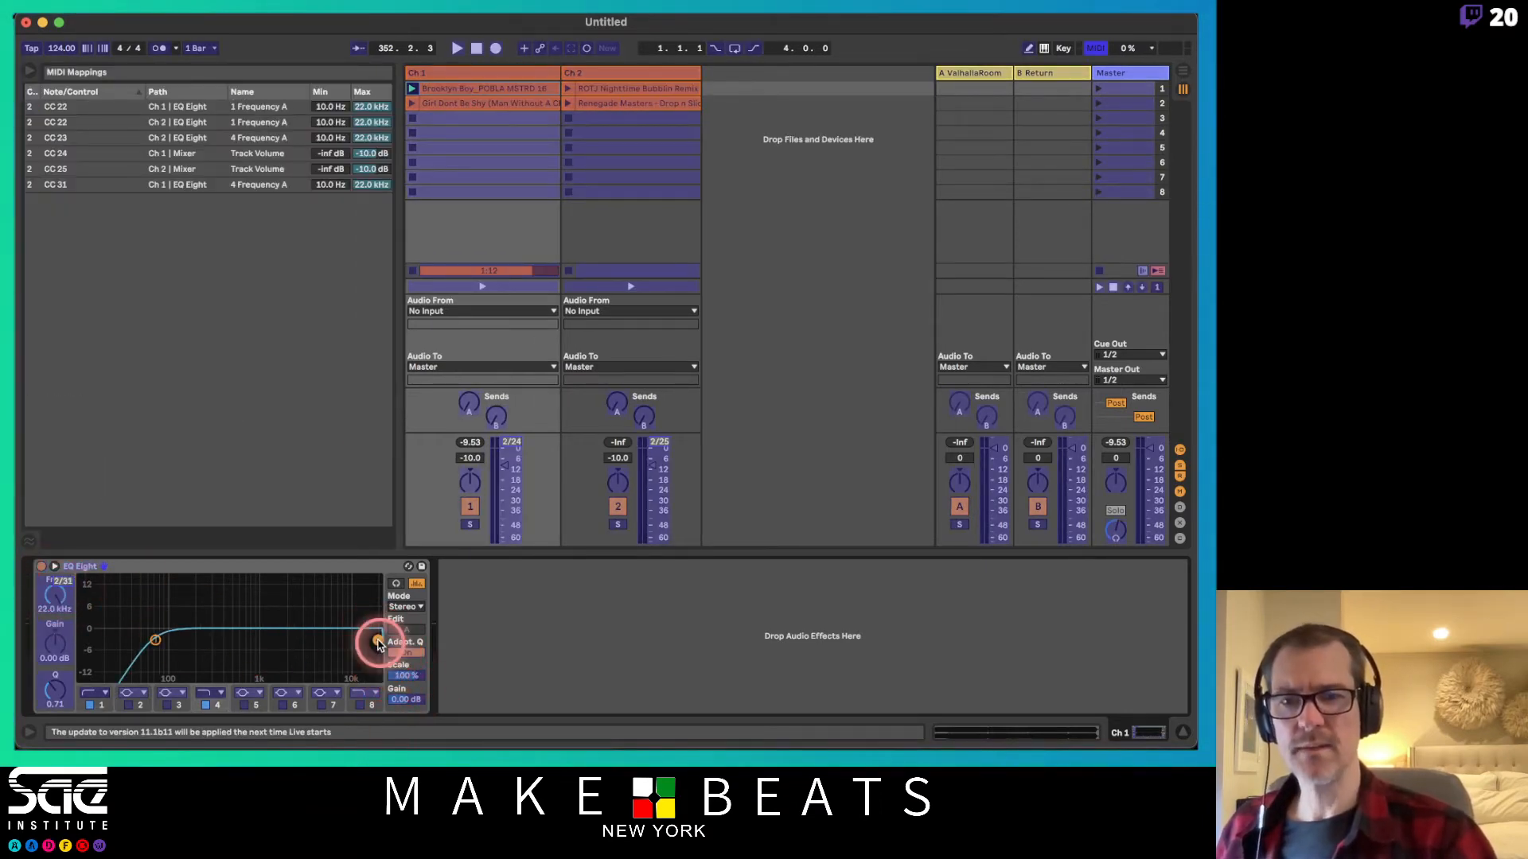
{"action": "left_click", "coordinate": [62, 596]}
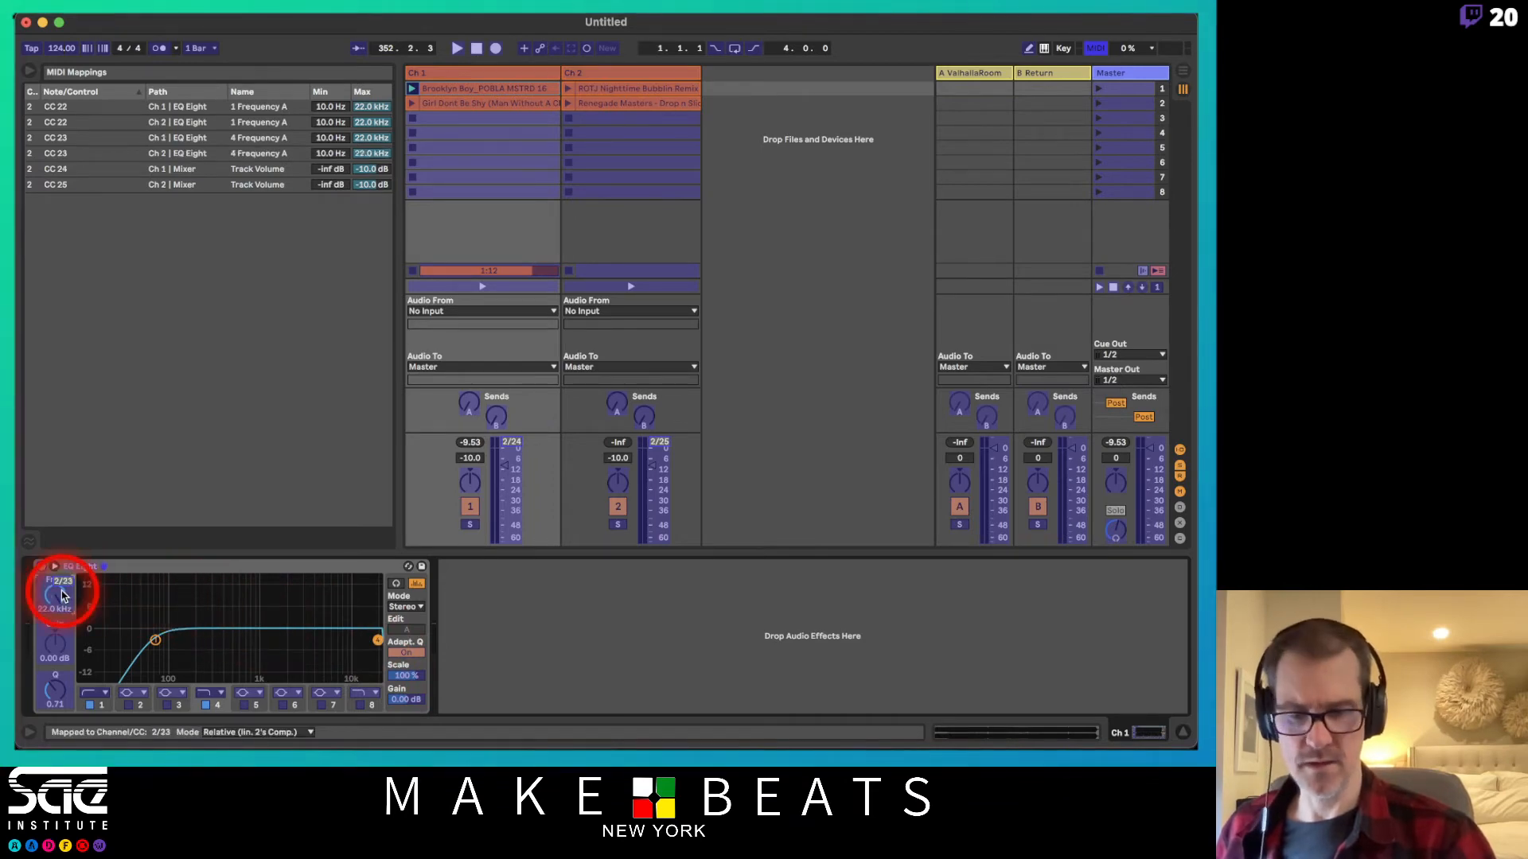
{"action": "key", "text": "super+m"}
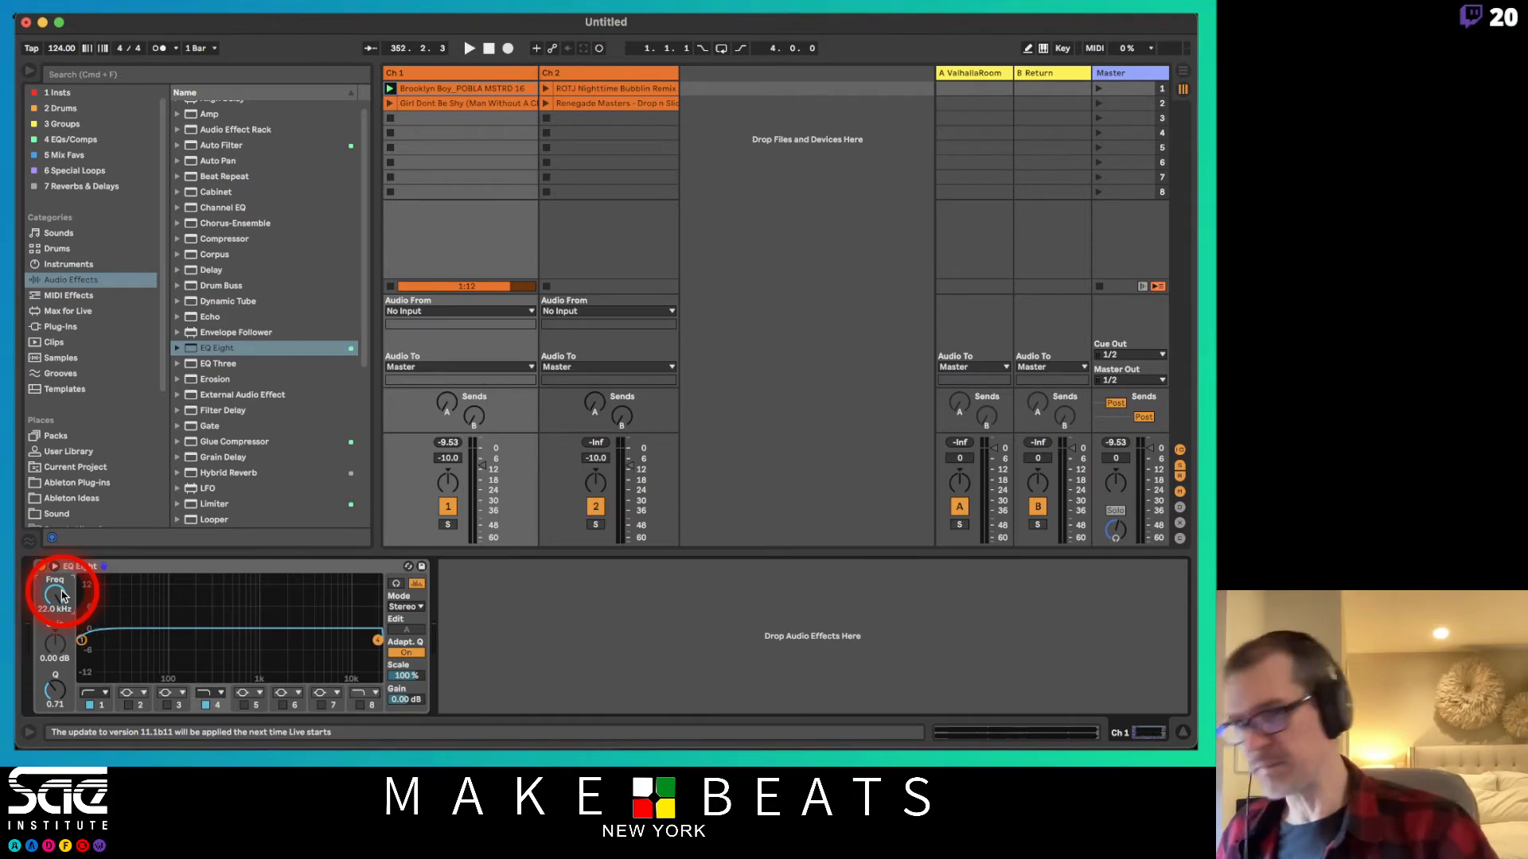
Remap the Ch 2 EQ Eight's band 1 and band 4 frequencies to CC 31 on MIDI channel 2.
{"action": "left_click", "coordinate": [657, 74]}
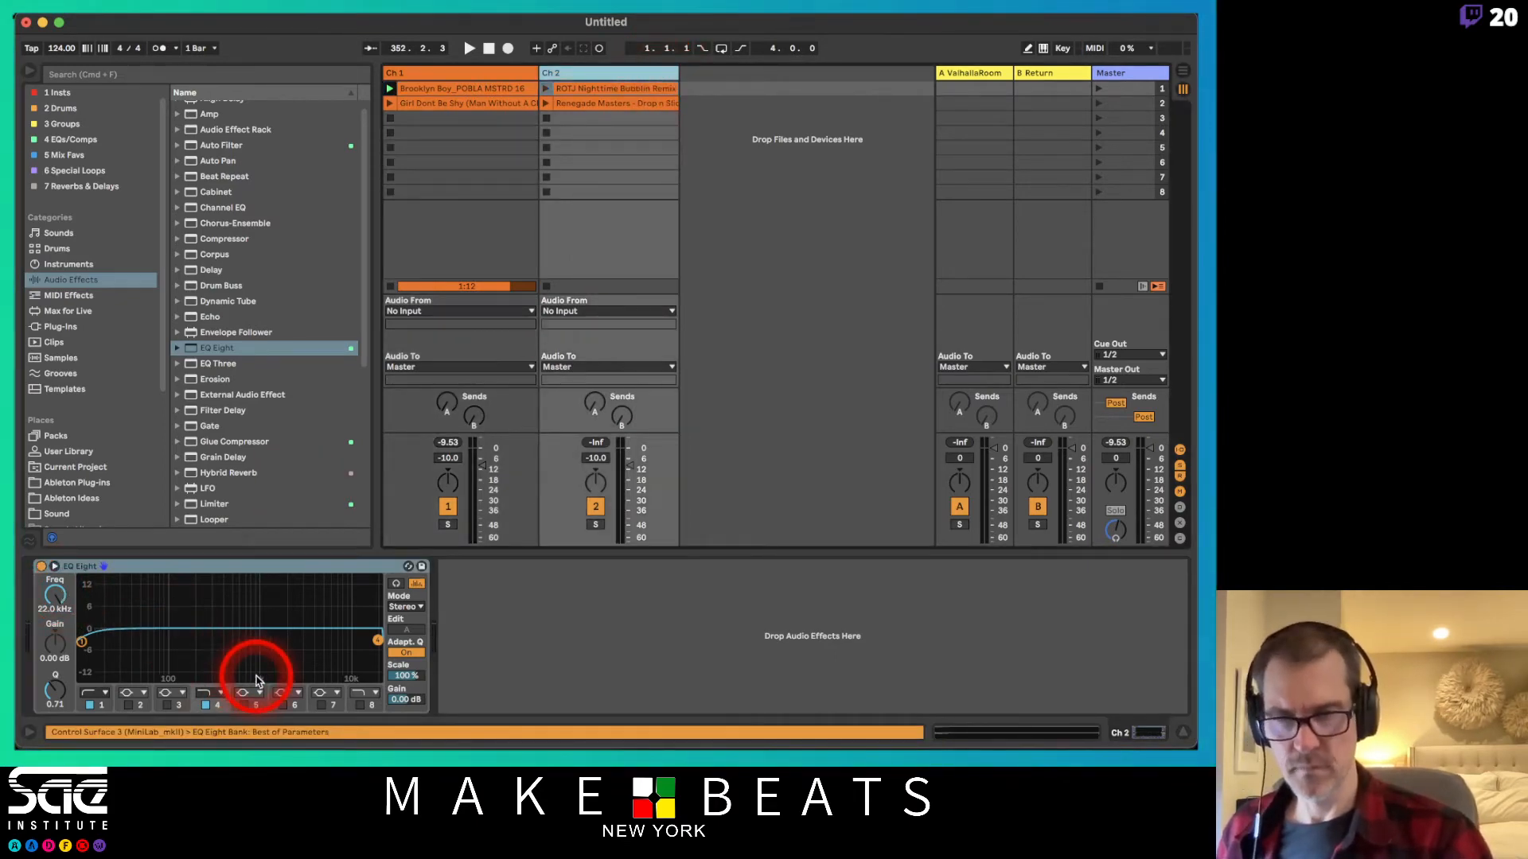
{"action": "key", "text": "super+m"}
{"action": "left_click", "coordinate": [56, 594]}
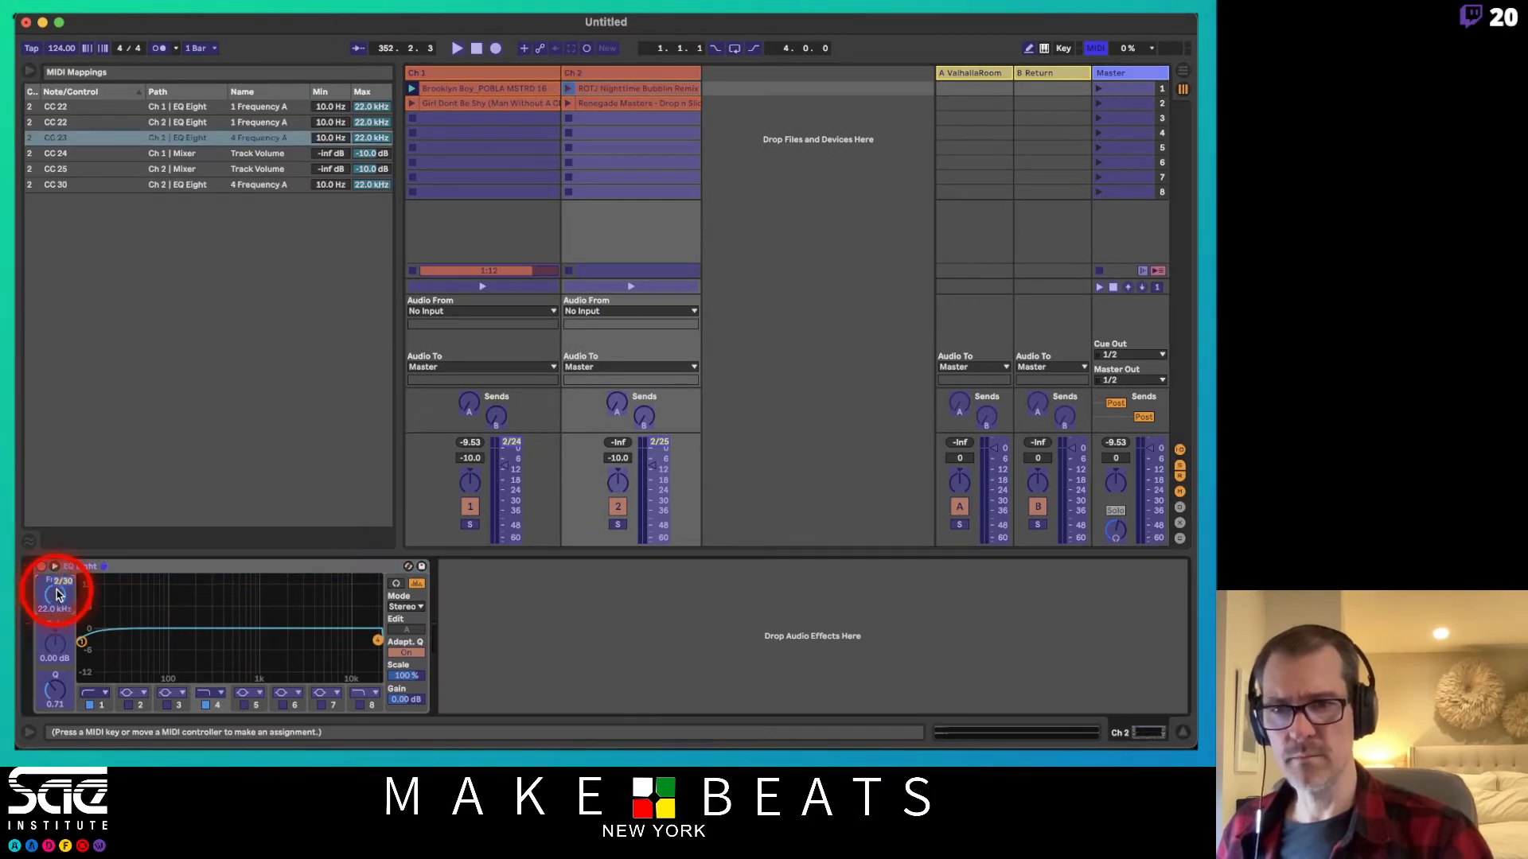
{"action": "left_click", "coordinate": [81, 641]}
{"action": "left_click", "coordinate": [52, 594]}
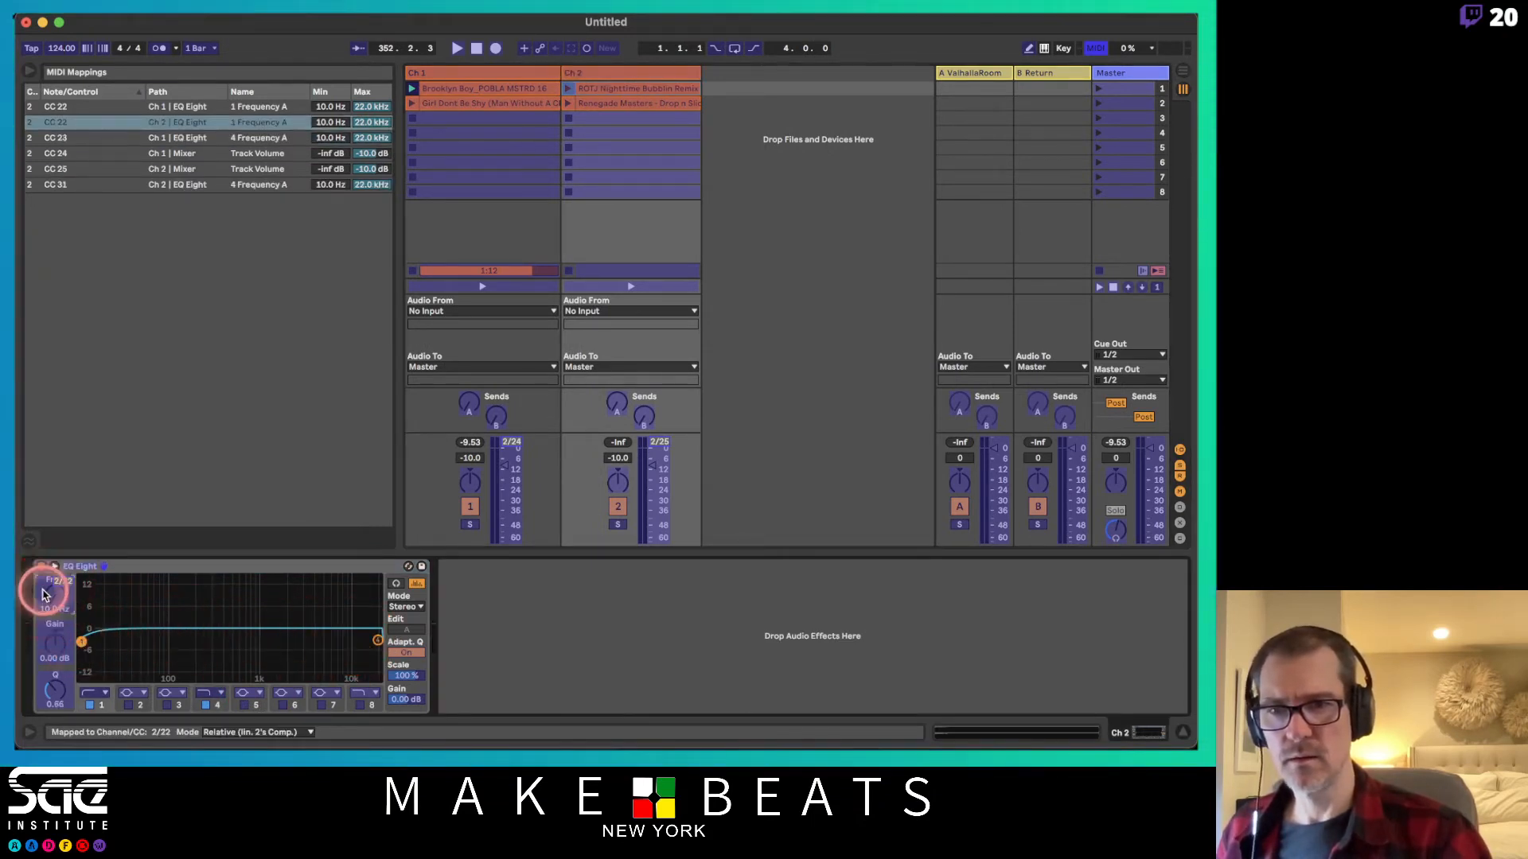
{"action": "left_click", "coordinate": [376, 640]}
{"action": "left_click", "coordinate": [56, 595]}
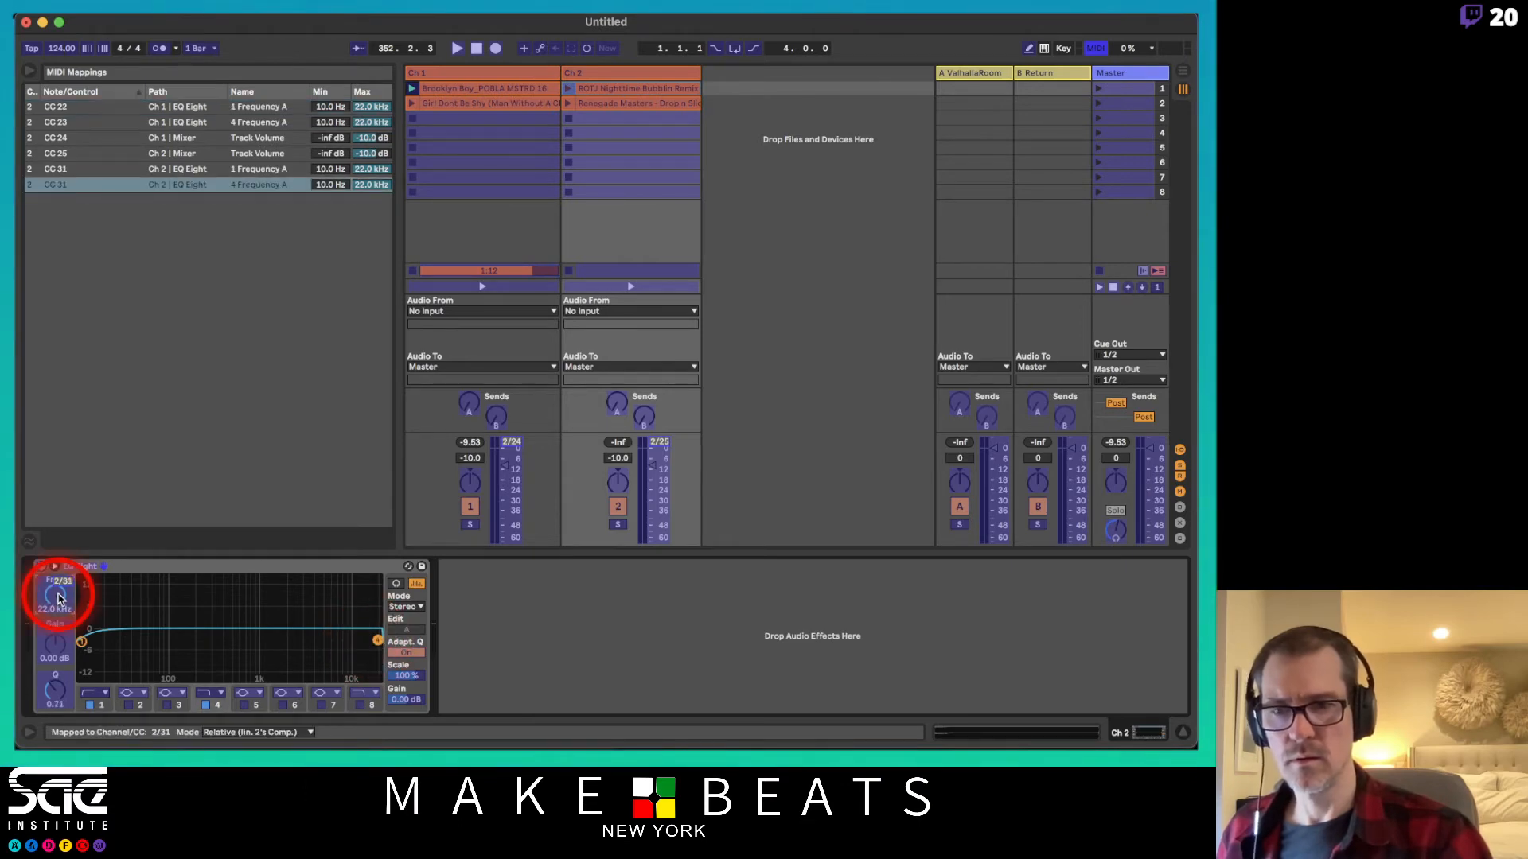
{"action": "key", "text": "super+m"}
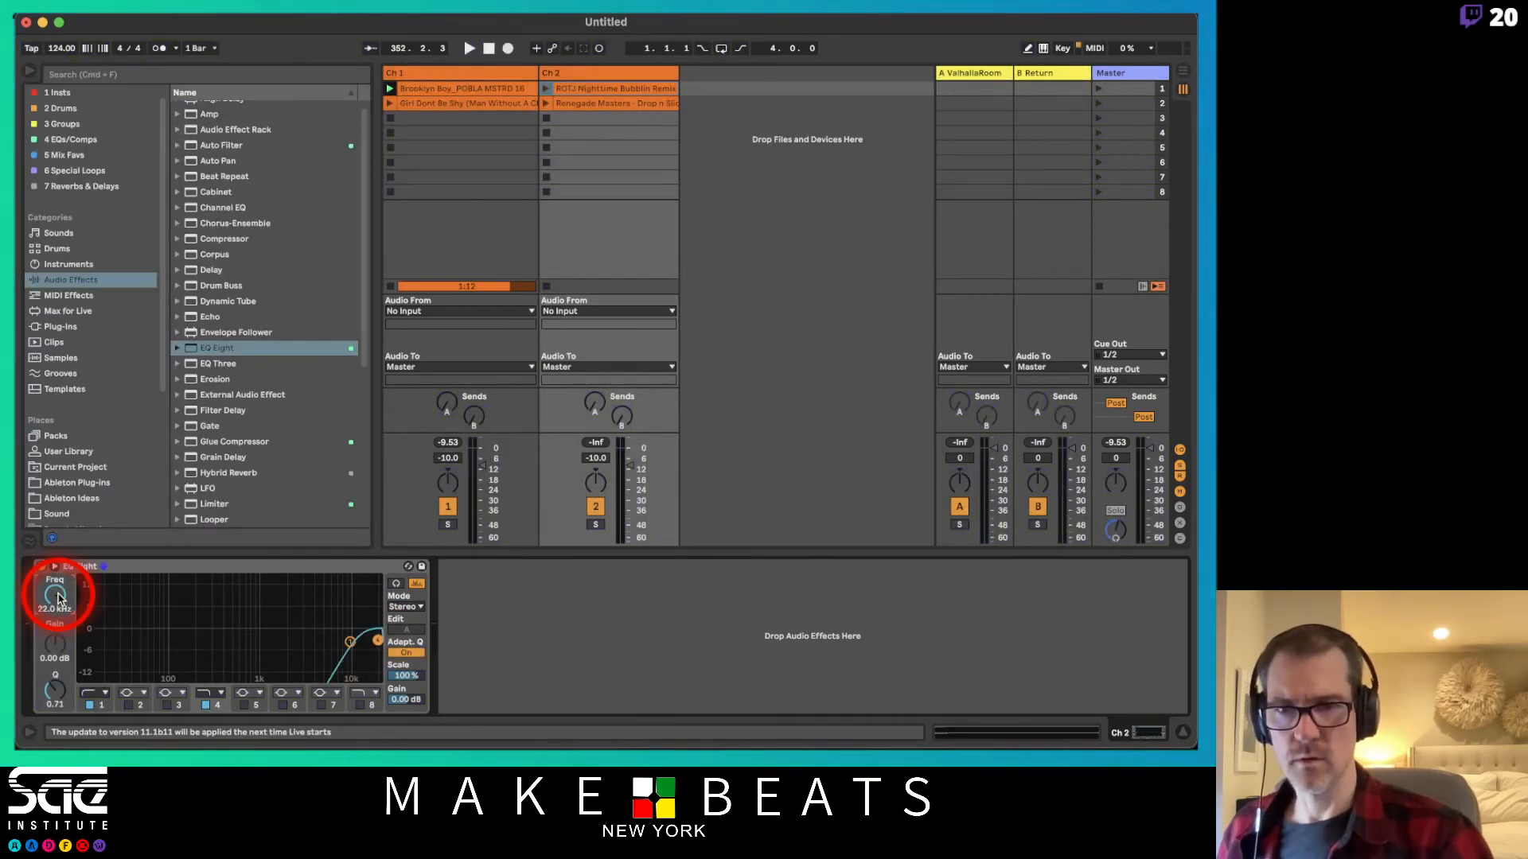
Reassign the Ch 2 EQ Eight's band 1 frequency to its own controller, leave MIDI mapping, and reset that band to 10 Hz.
{"action": "key", "text": "super+m"}
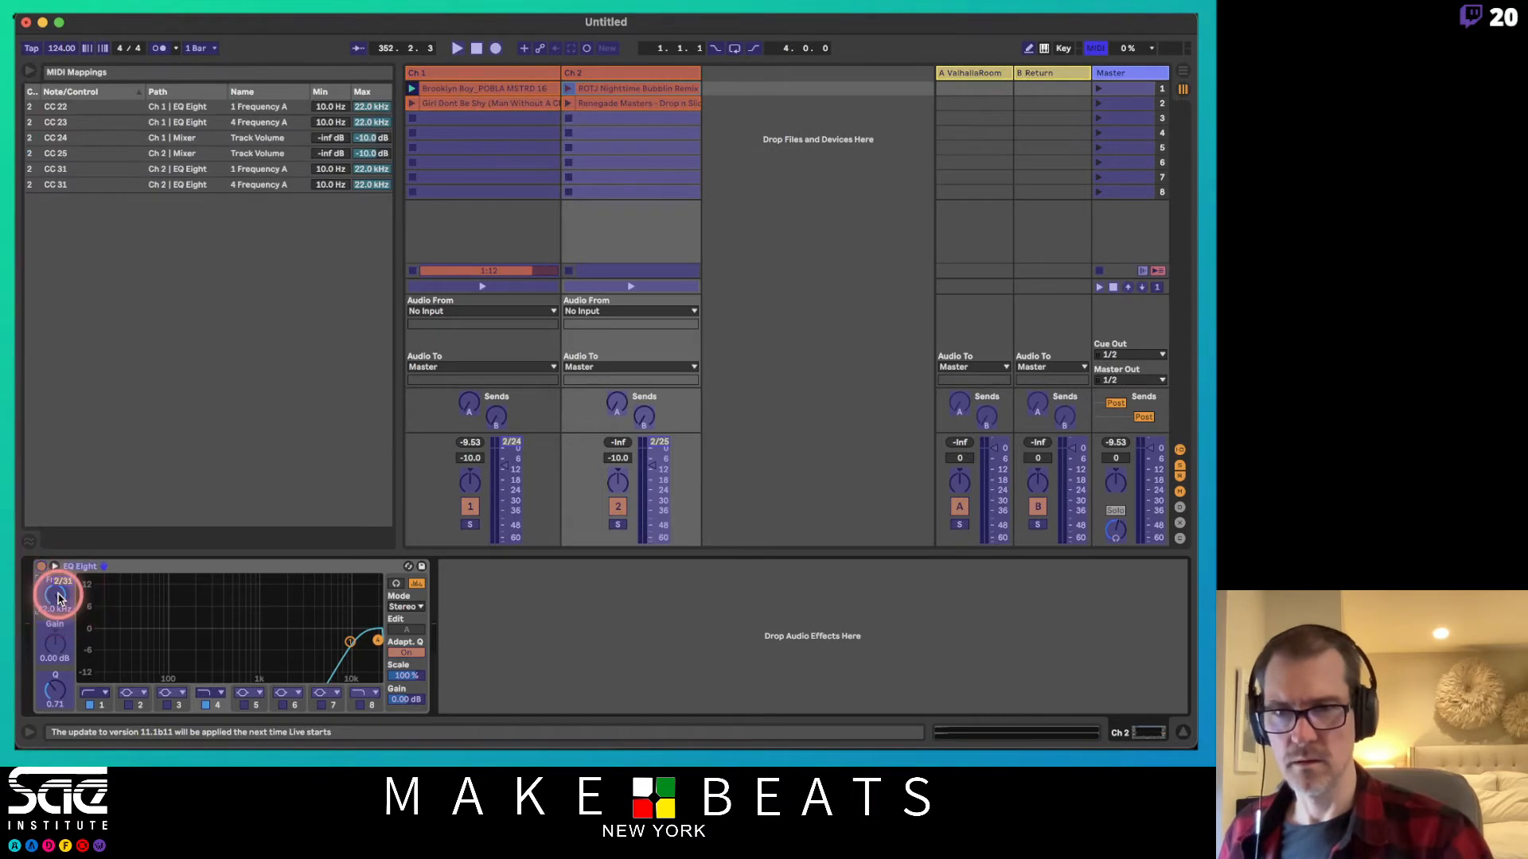
{"action": "left_click", "coordinate": [348, 643]}
{"action": "left_click", "coordinate": [57, 597]}
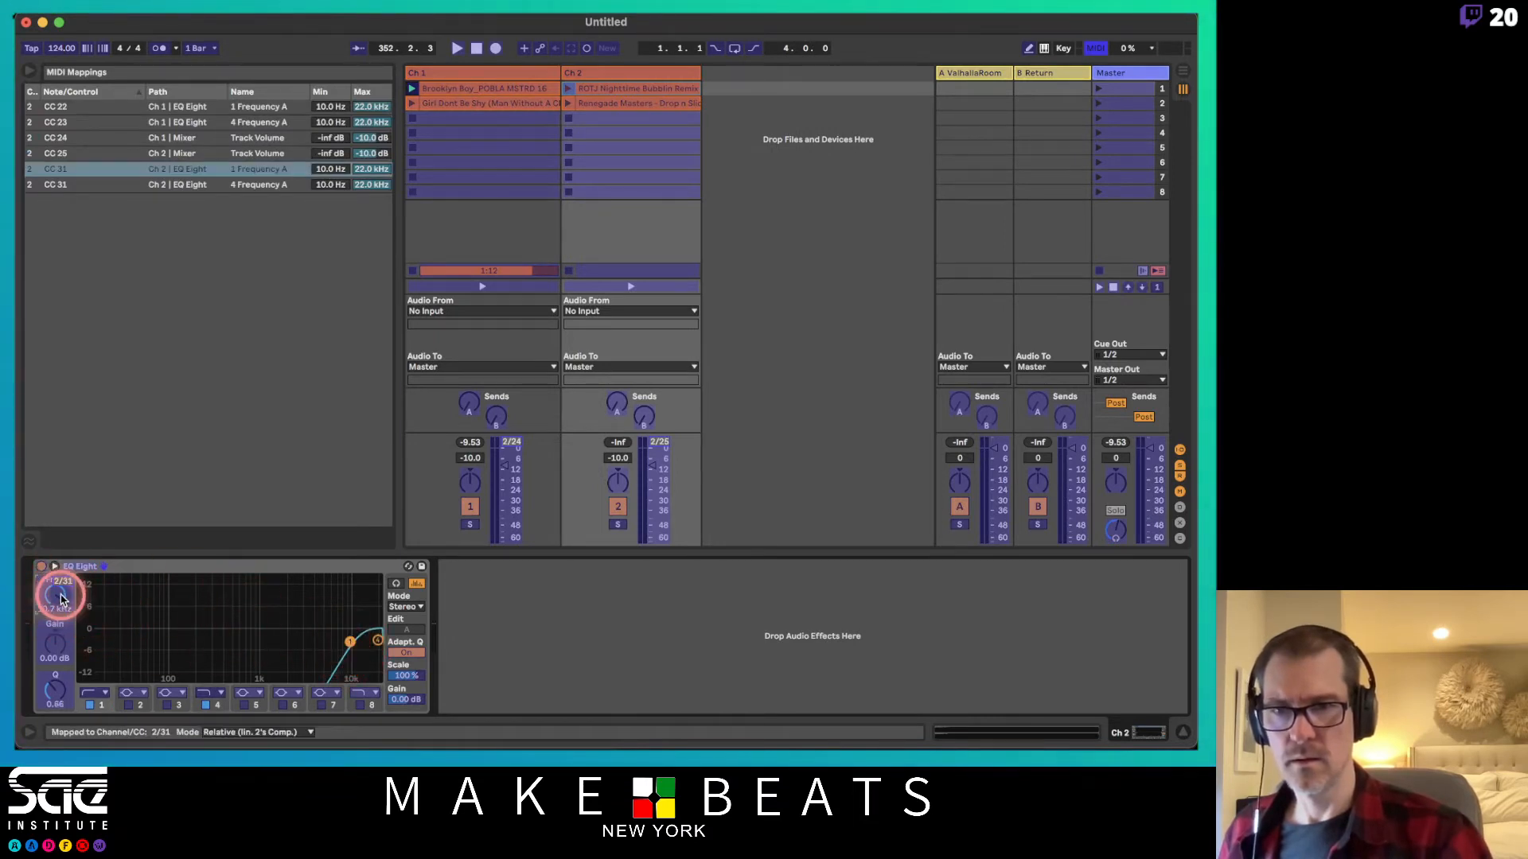
{"action": "key", "text": "super+m"}
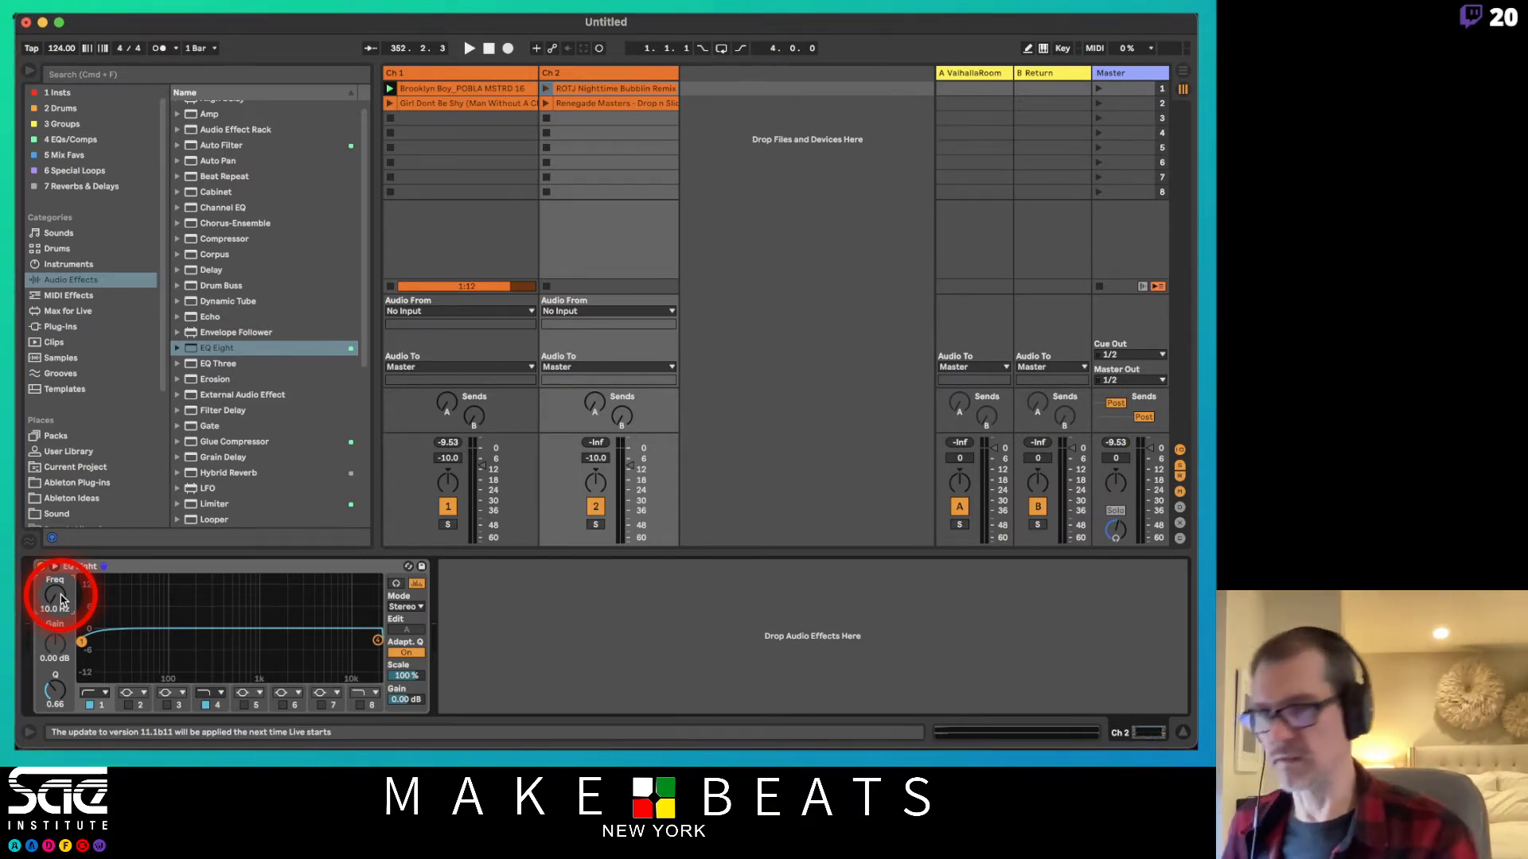
{"action": "mouse_move", "coordinate": [62, 598]}
{"action": "left_mouse_down"}
{"action": "mouse_move", "coordinate": [62, 550]}
{"action": "mouse_move", "coordinate": [62, 599]}
{"action": "left_mouse_up"}
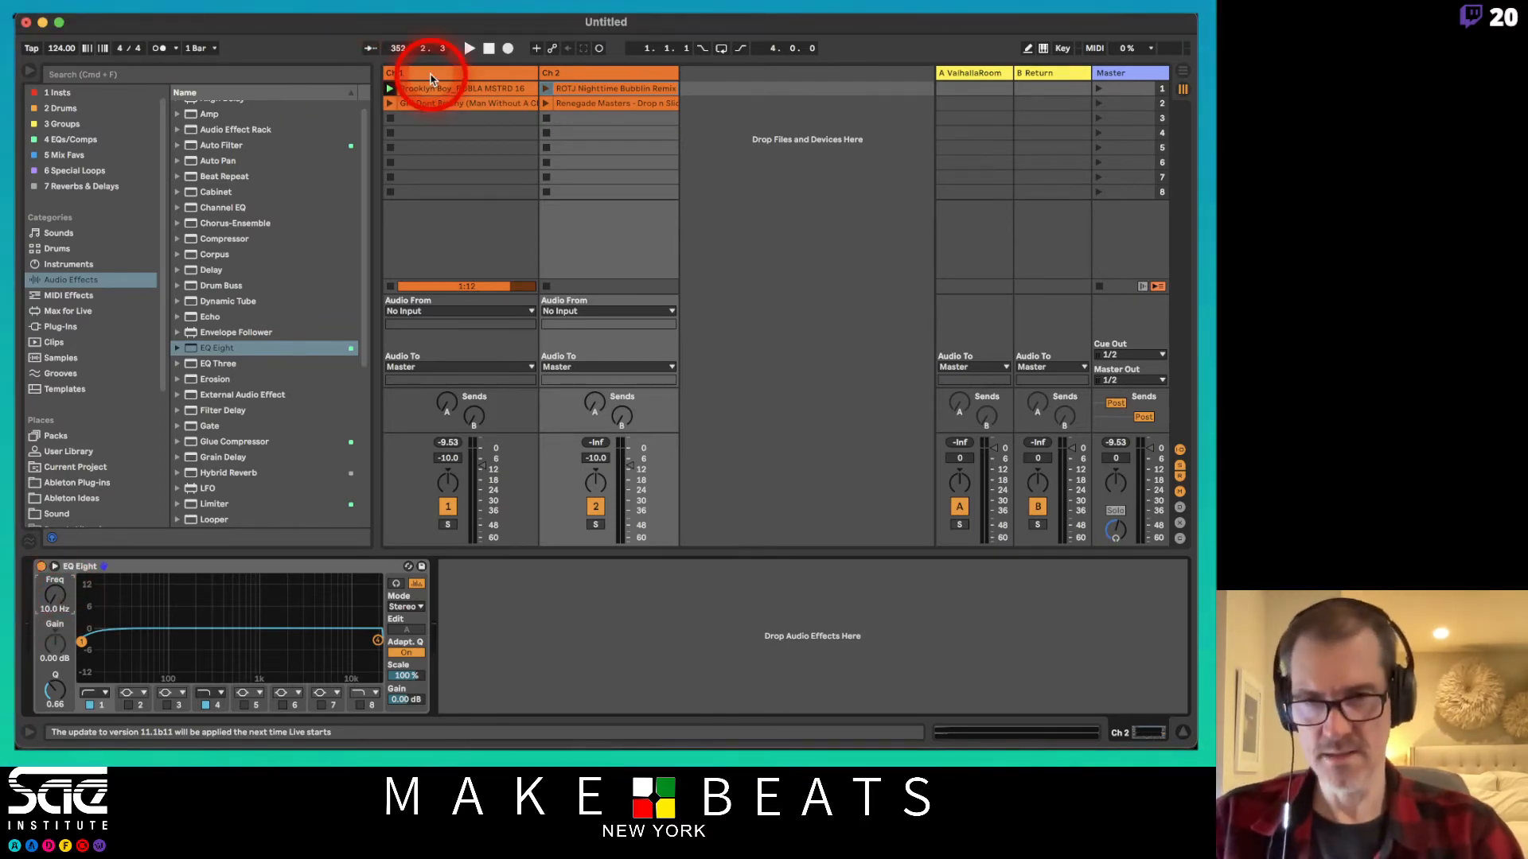
Open the Brooklyn Boy clip in Ch 1 and play it from around bar 145, jumping ahead to around bar 153.
{"action": "double_click", "coordinate": [483, 89]}
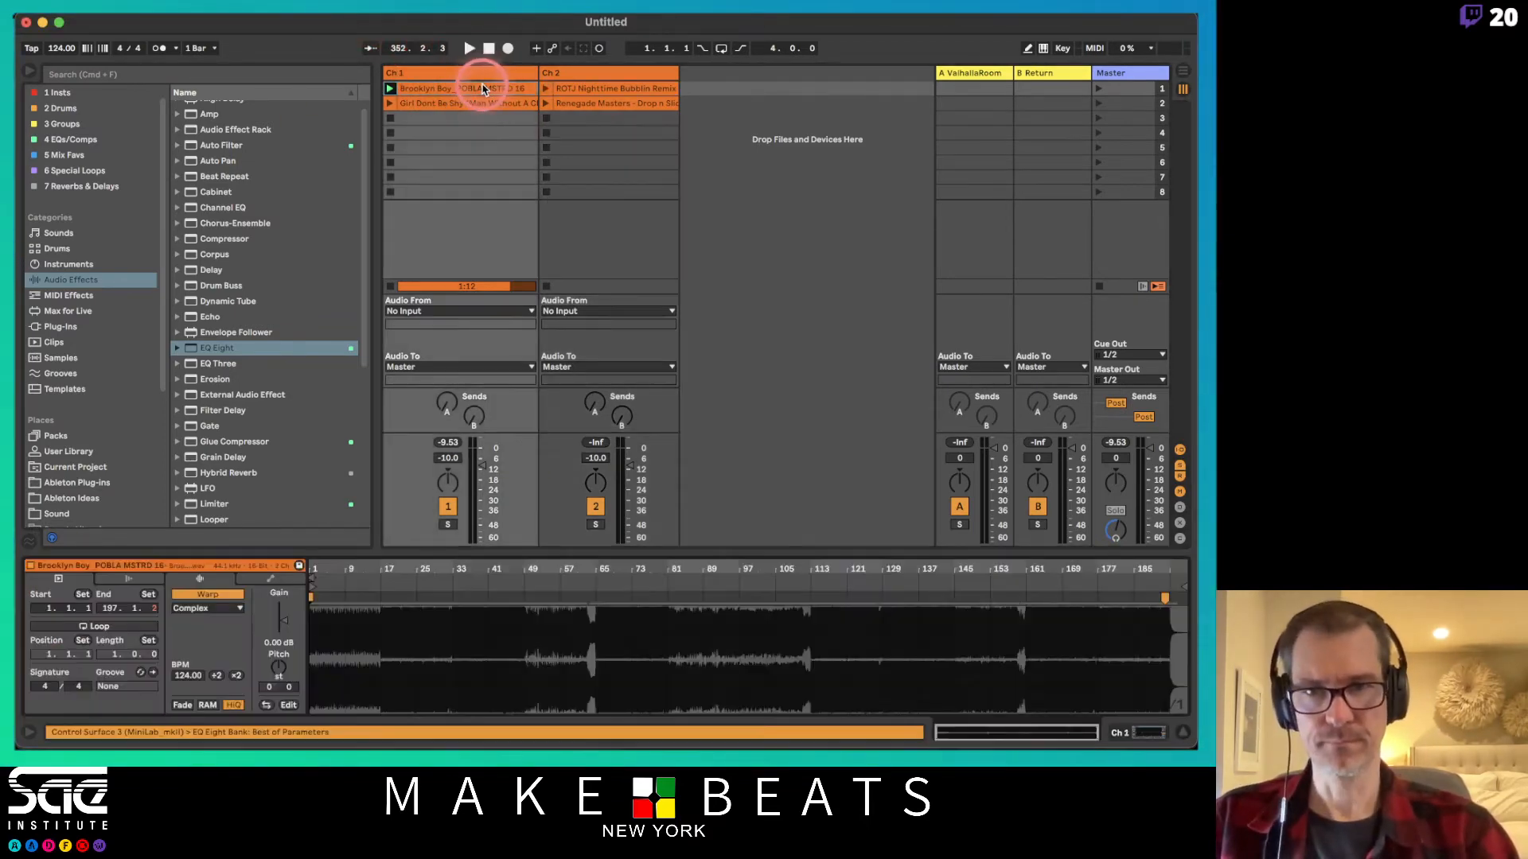
{"action": "left_click", "coordinate": [957, 582]}
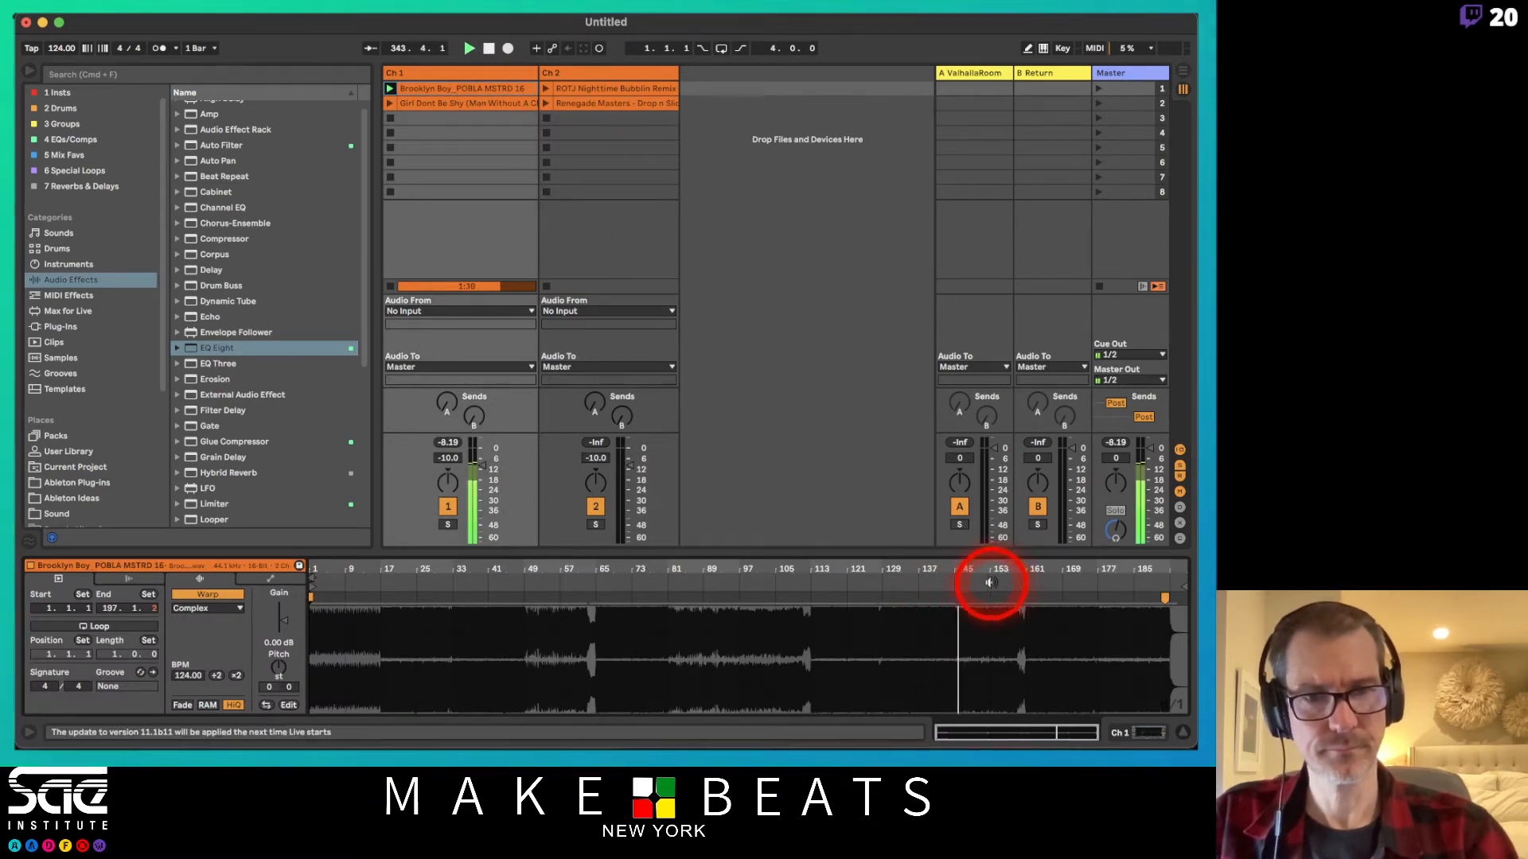
{"action": "left_click", "coordinate": [991, 582]}
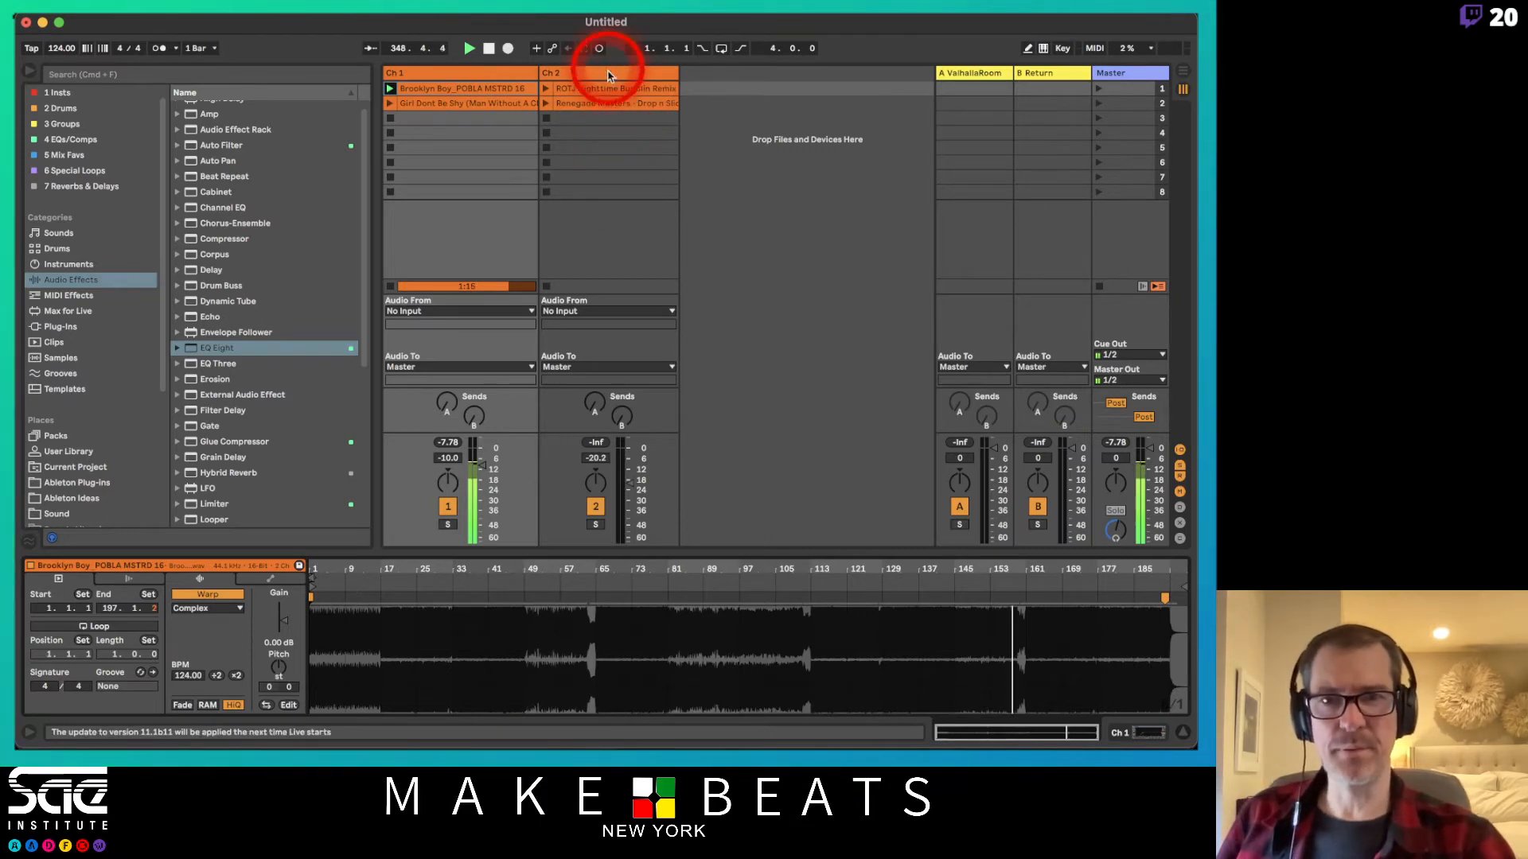
Launch the ROTJ Nighttime Bubblin Remix clip in Ch 2 and blend into it while filtering and fading out Ch 1.
{"action": "left_click", "coordinate": [607, 76]}
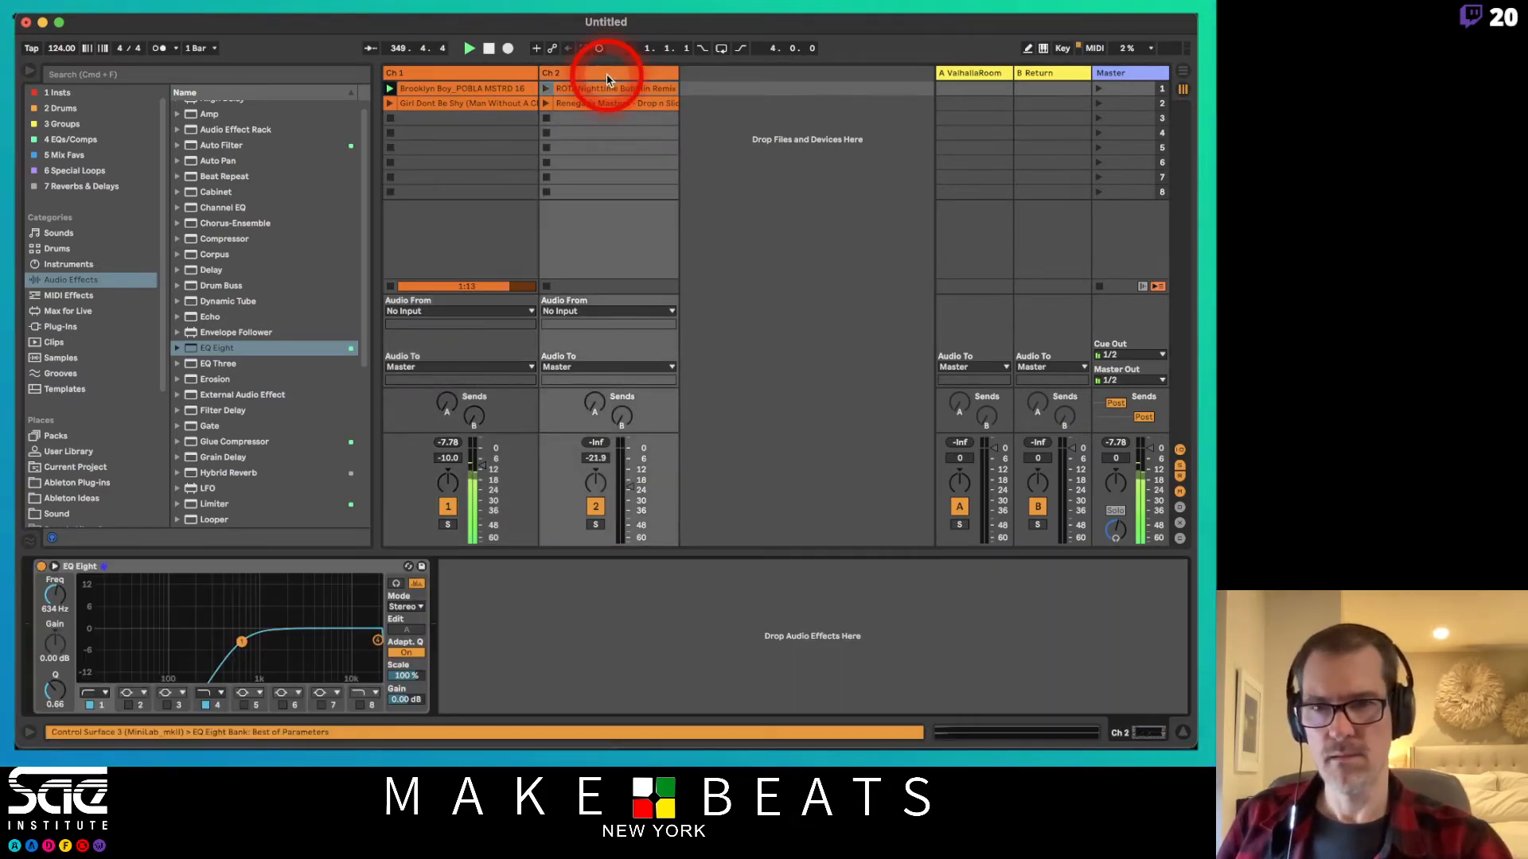
{"action": "left_click", "coordinate": [546, 88]}
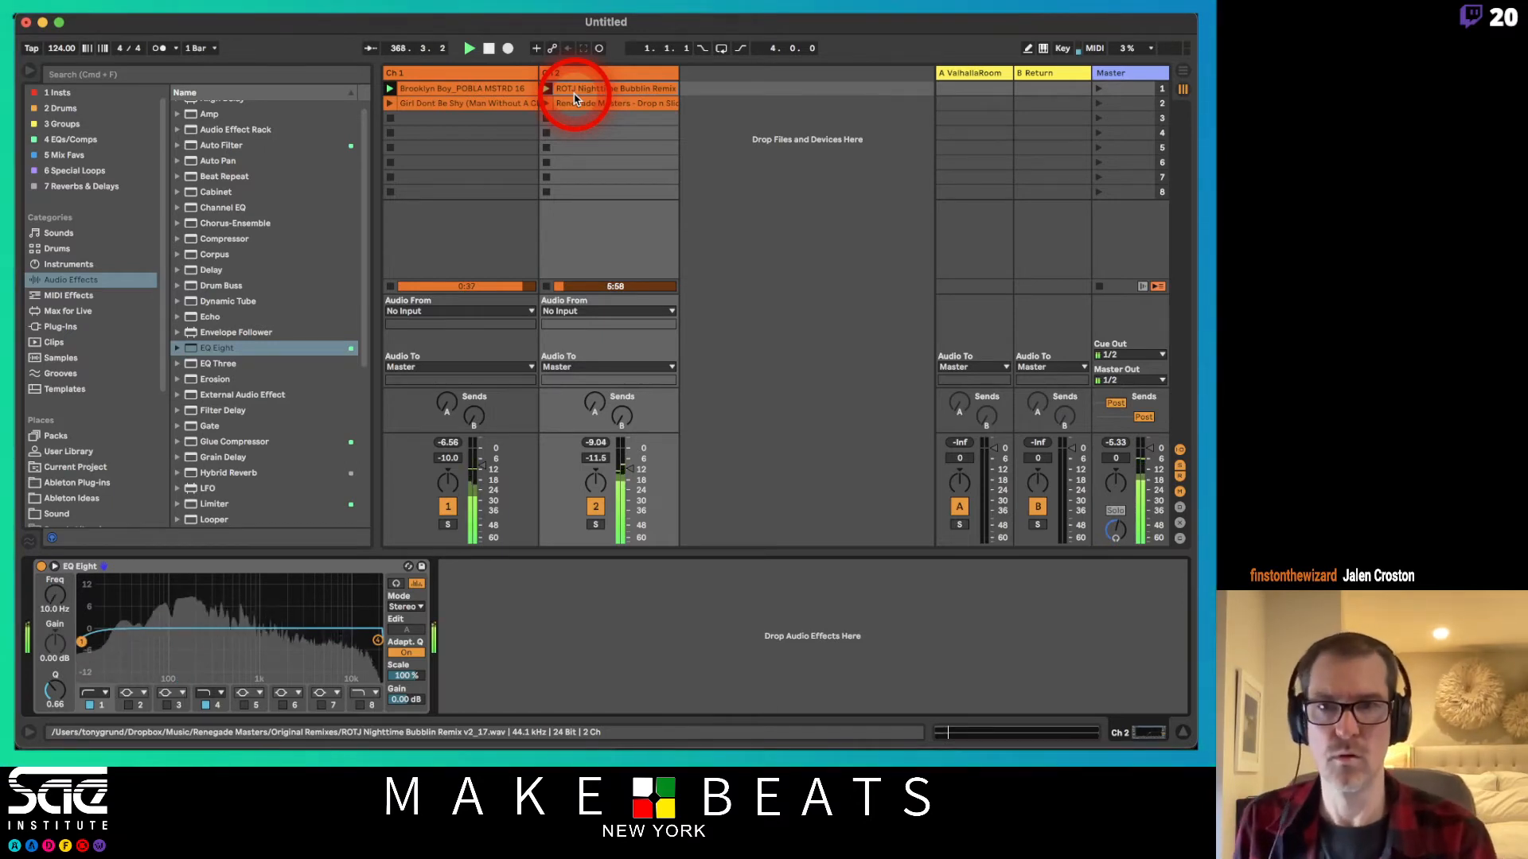
{"action": "left_click", "coordinate": [506, 73]}
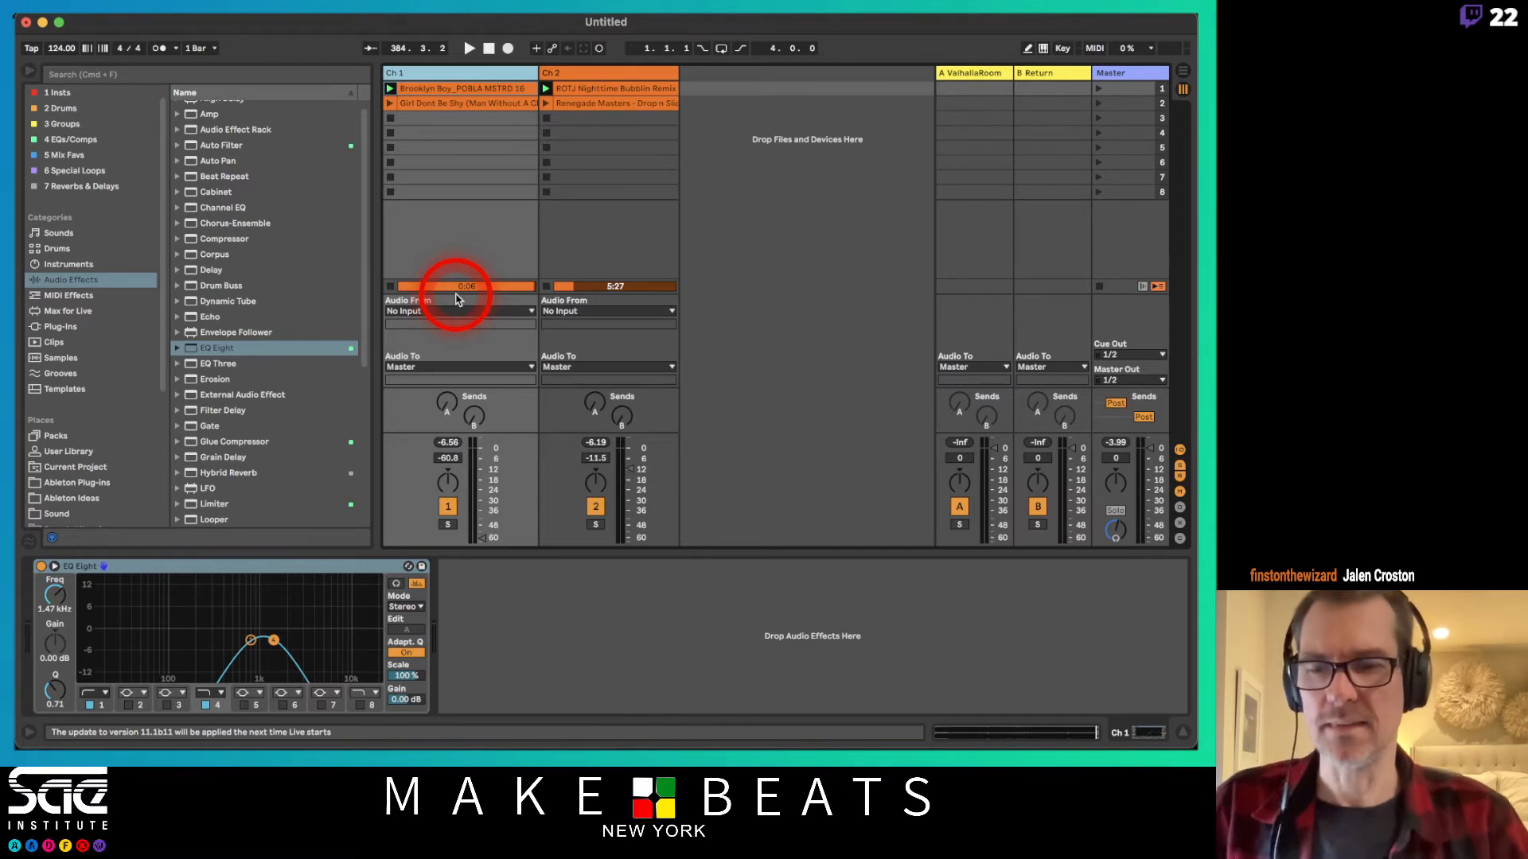
Switch to Arrangement View and return playback to the arrangement's clips and automation.
{"action": "key", "text": "Tab"}
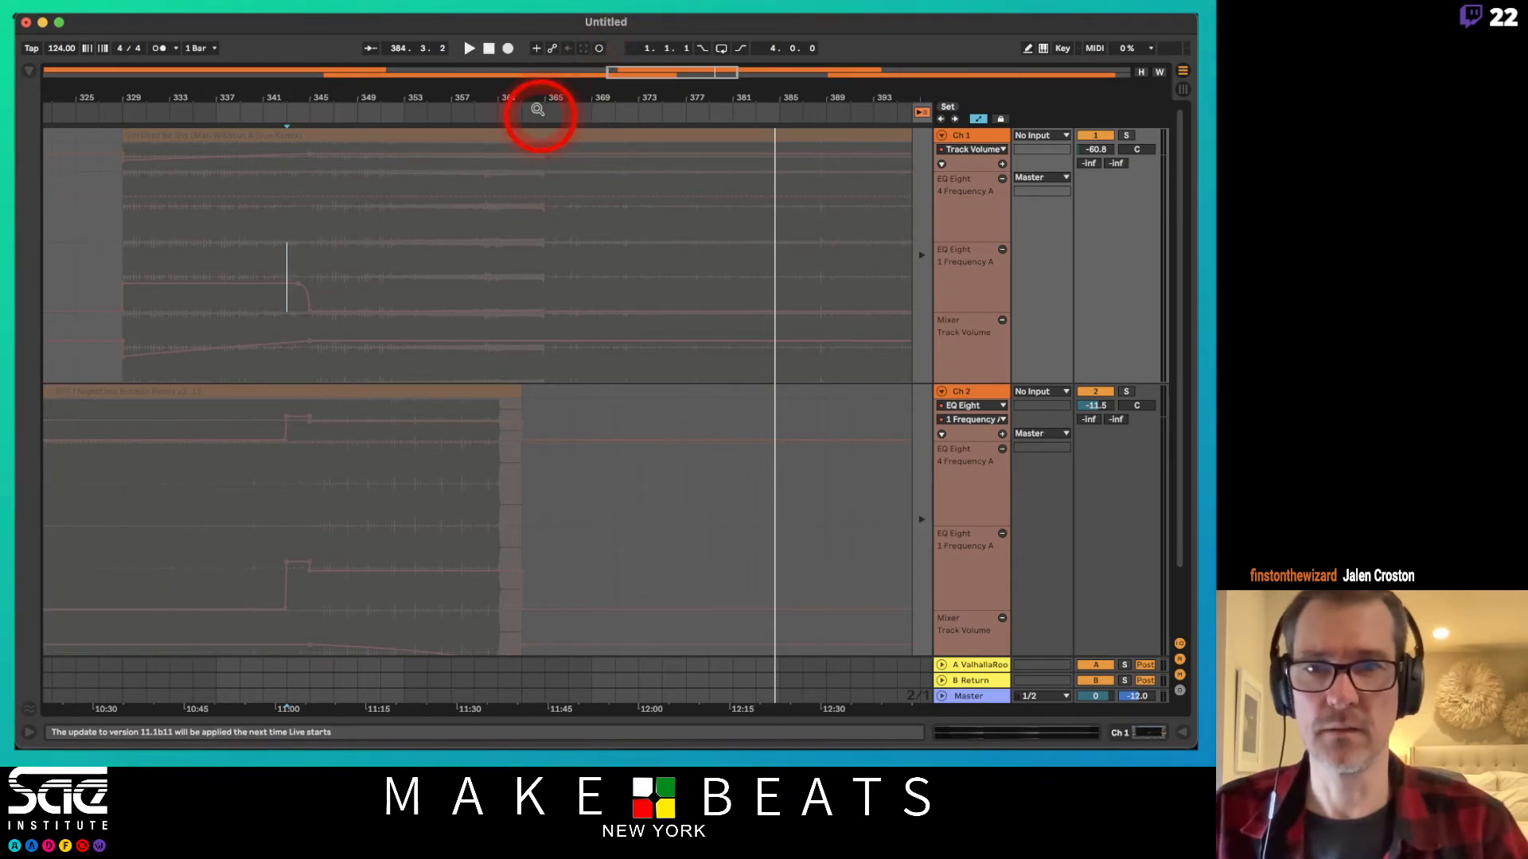
{"action": "key", "text": "F10"}
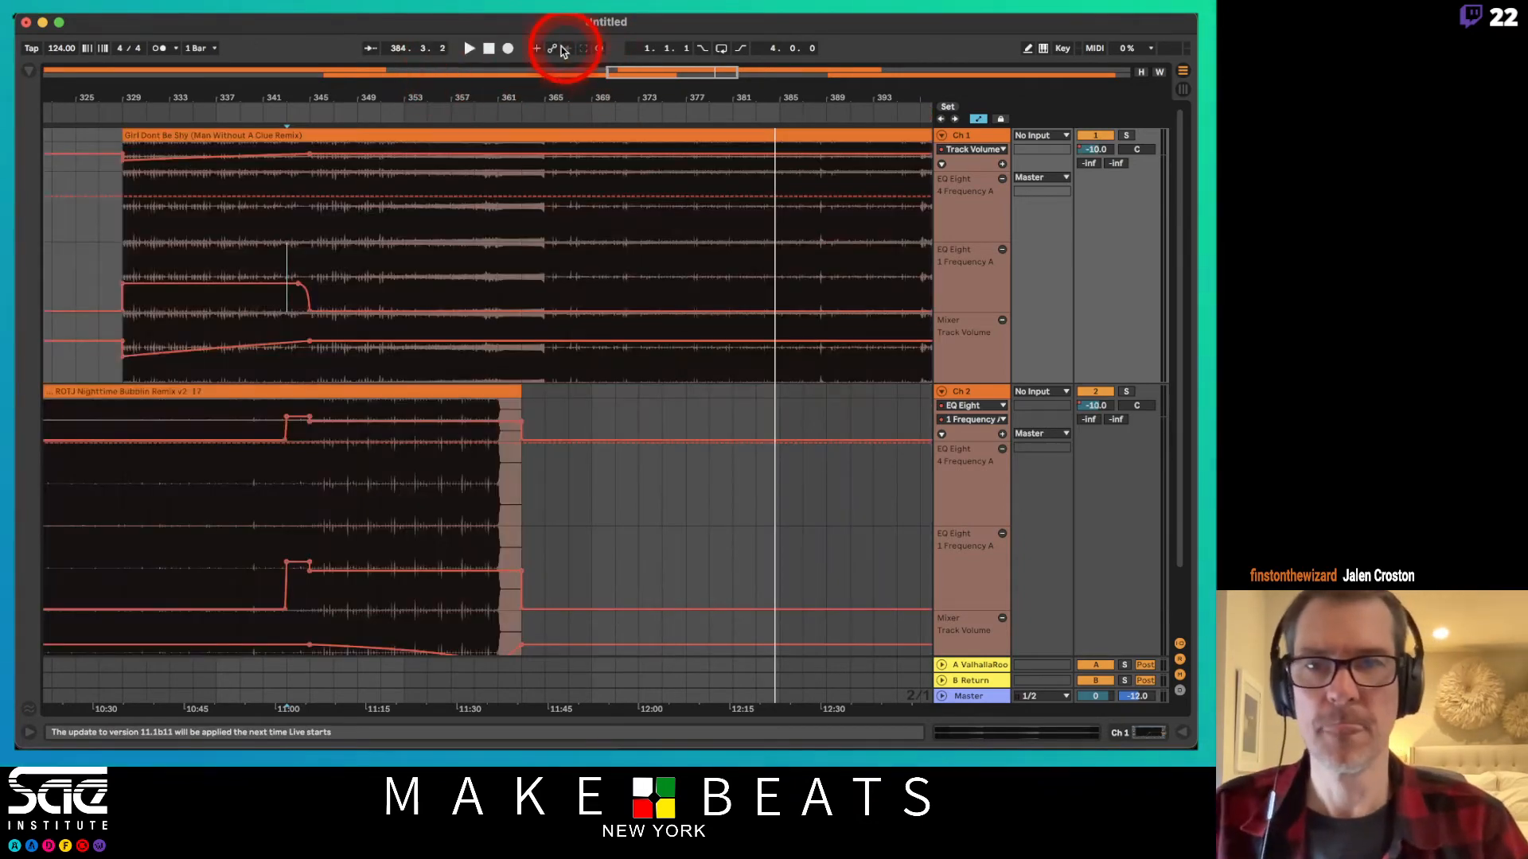
{"action": "left_click_drag", "start_coordinate": [286, 106], "coordinate": [579, 151]}
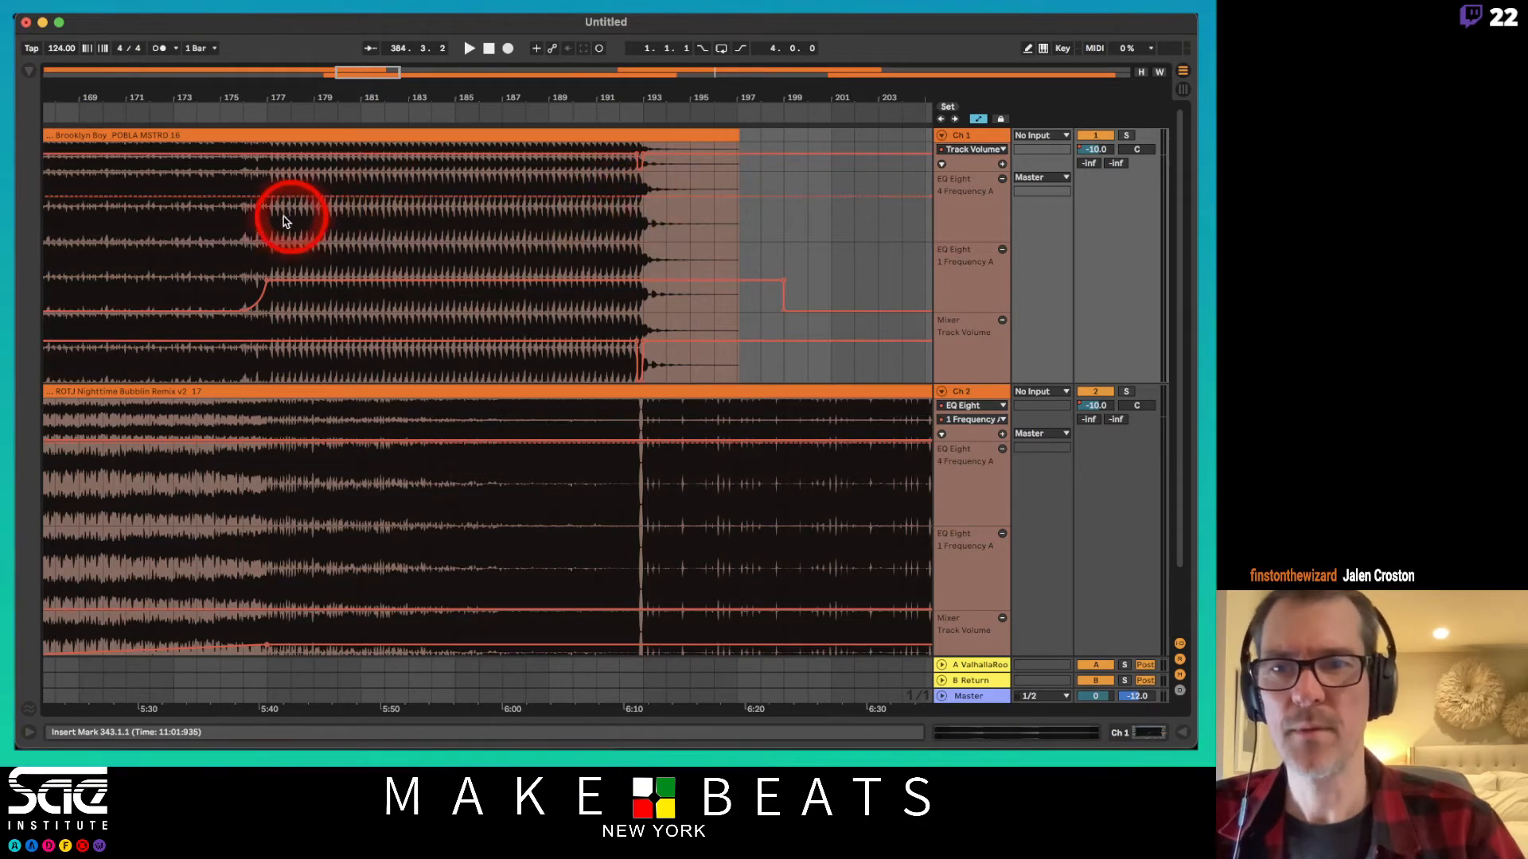
Shape the Ch 1 EQ Eight band 4 frequency automation into a curved descent from bar 177 to 193, rising back by bar 197.
{"action": "mouse_move", "coordinate": [261, 223]}
{"action": "left_mouse_down"}
{"action": "mouse_move", "coordinate": [583, 245]}
{"action": "mouse_move", "coordinate": [646, 220]}
{"action": "mouse_move", "coordinate": [611, 205]}
{"action": "left_mouse_up"}
{"action": "left_click", "coordinate": [735, 195]}
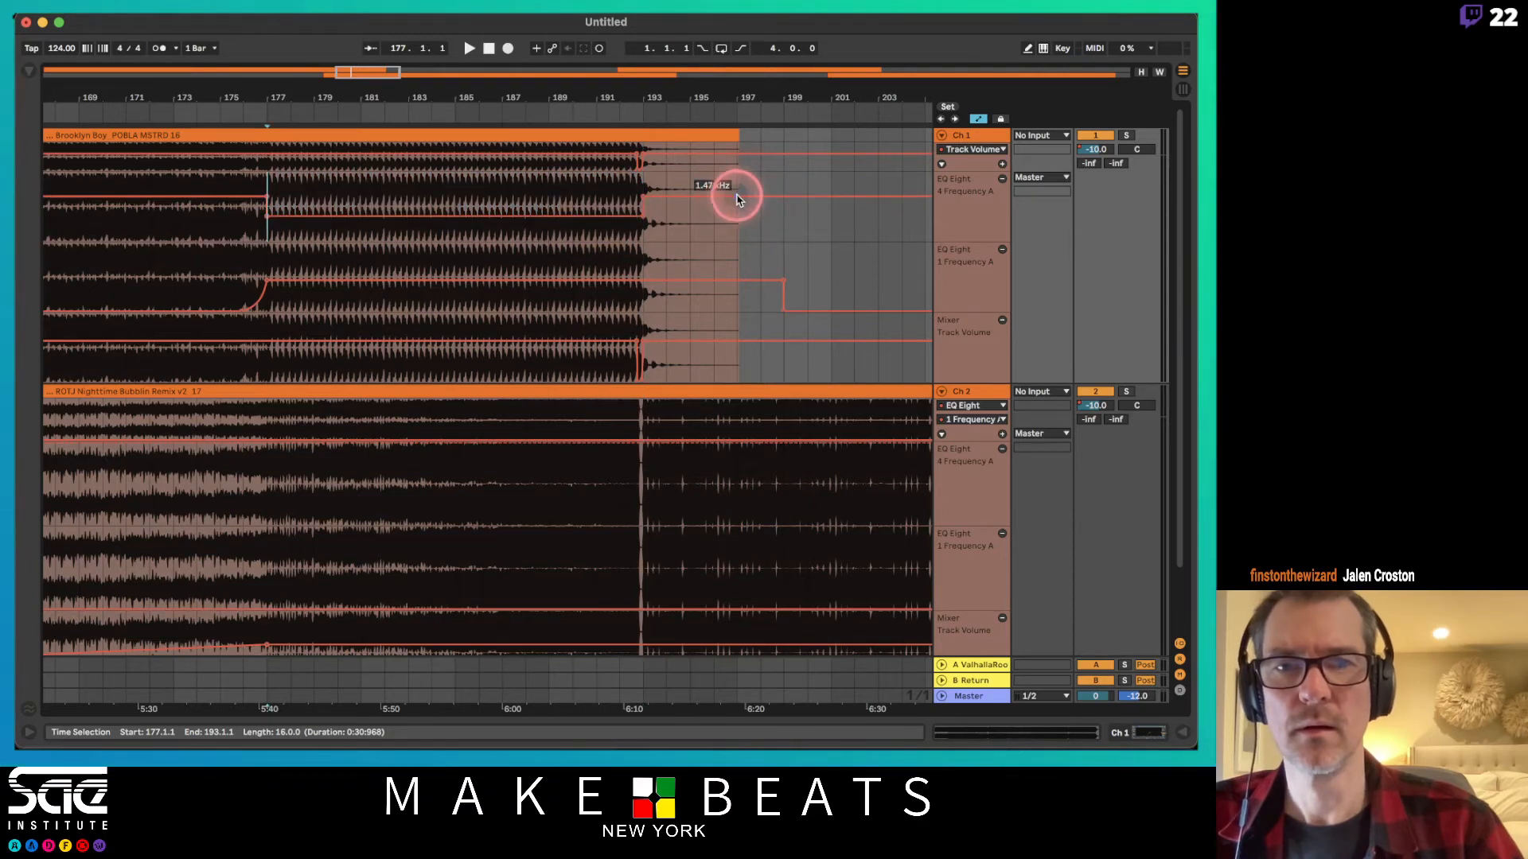
{"action": "left_click", "coordinate": [648, 198]}
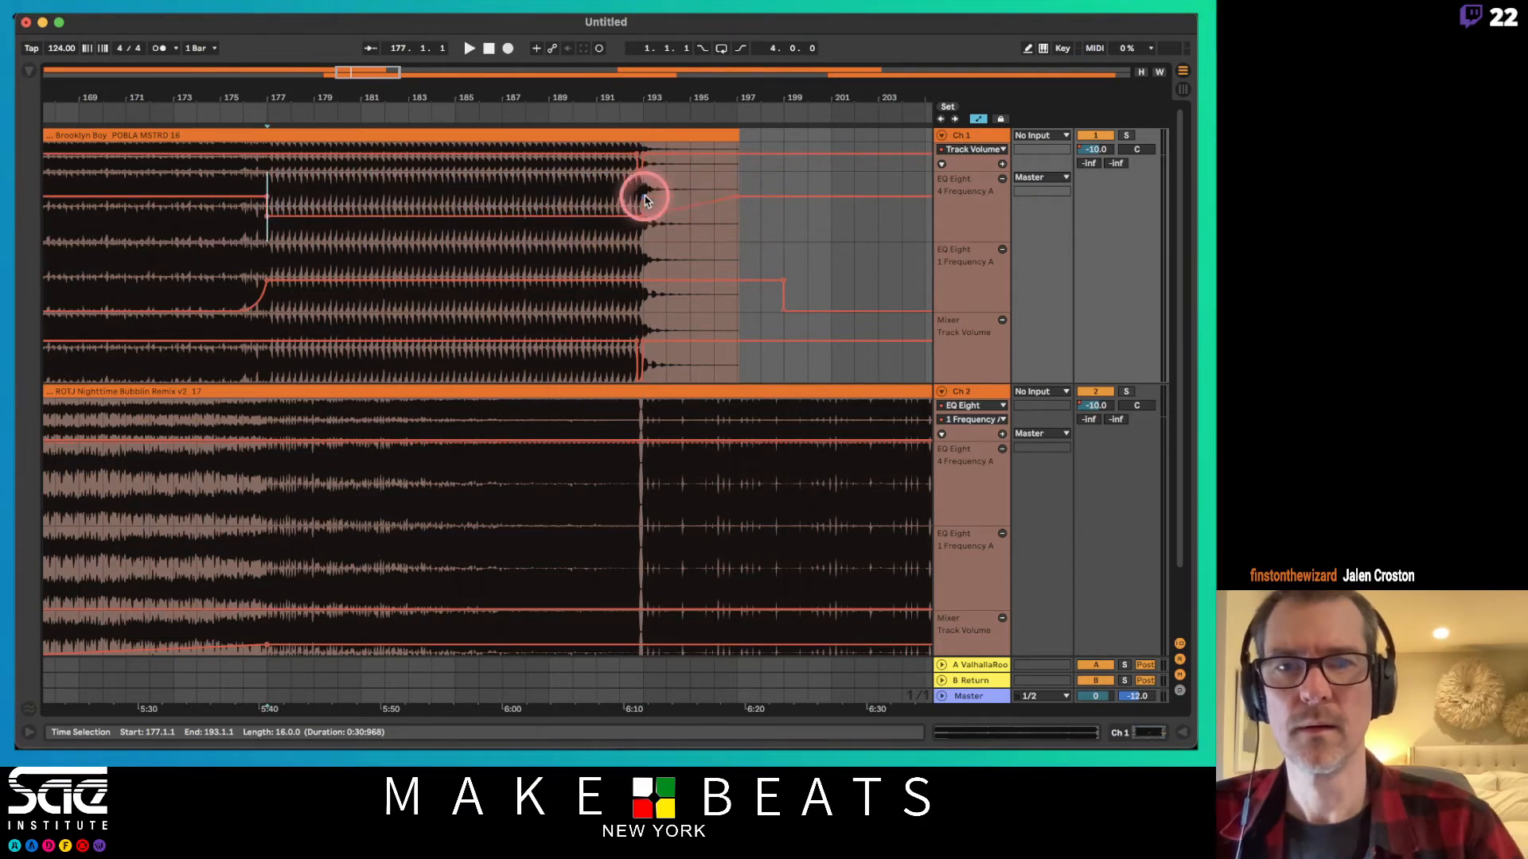
{"action": "left_click", "coordinate": [267, 216]}
{"action": "right_click", "coordinate": [456, 209]}
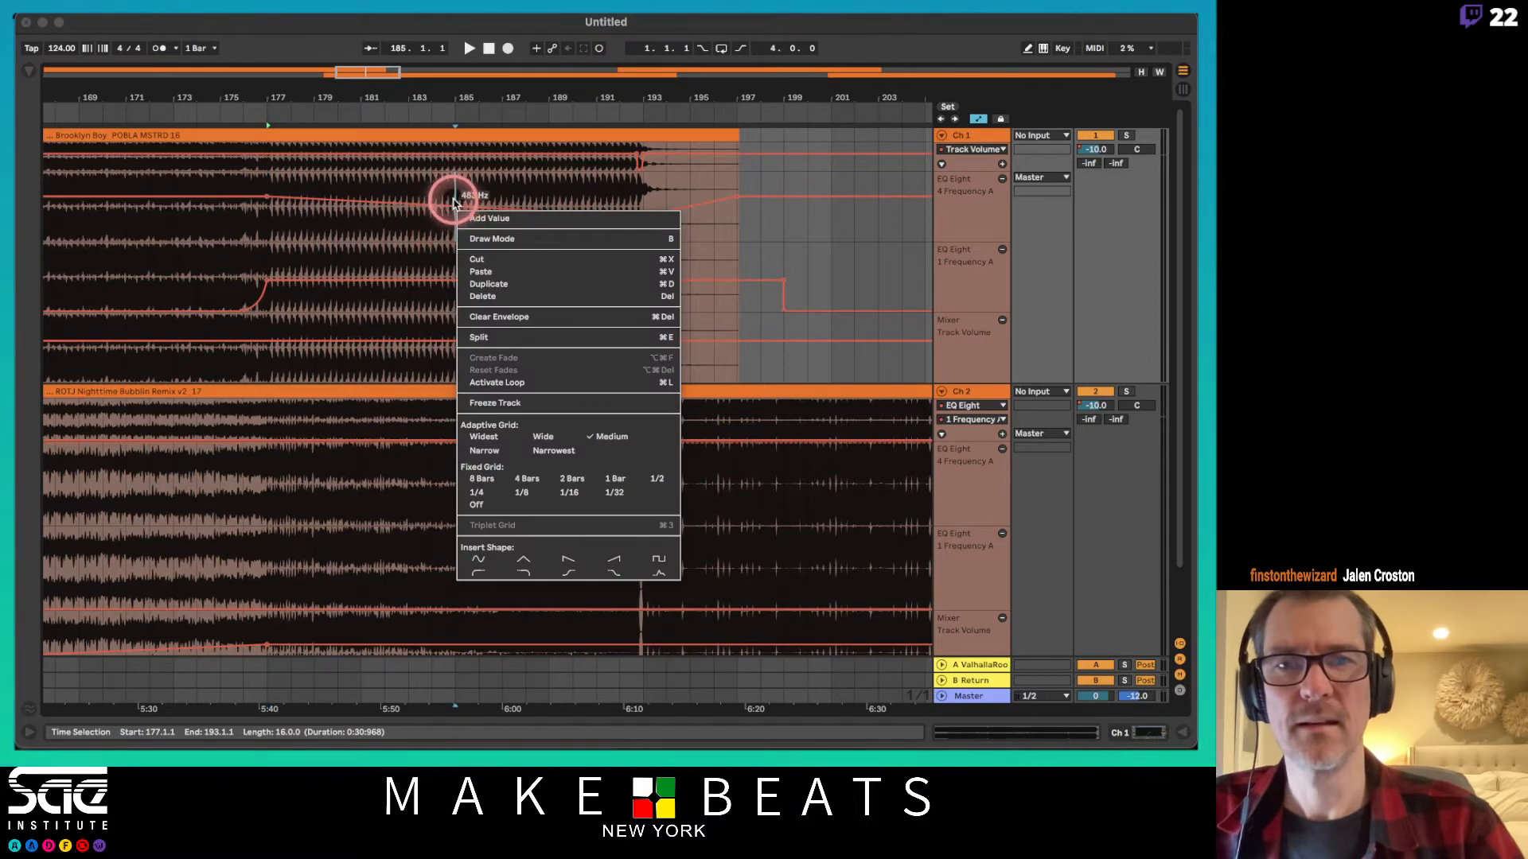
{"action": "left_click", "coordinate": [444, 203]}
{"action": "left_click_drag", "start_coordinate": [443, 204], "coordinate": [443, 198]}
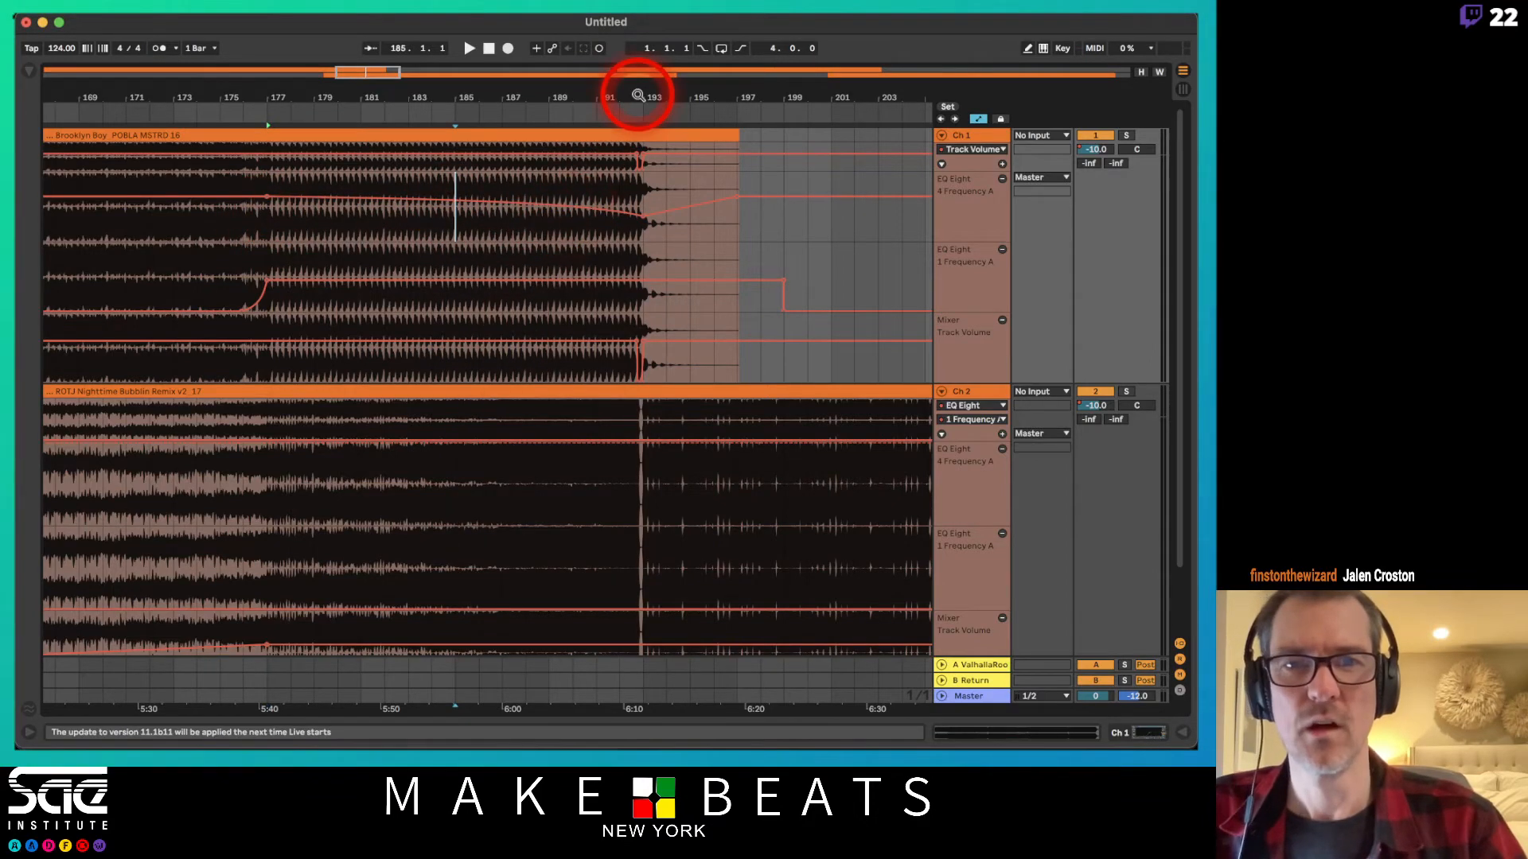
Move the low point of Ch 1's band 4 frequency automation to about bar 188 and curve the rise toward bar 197.
{"action": "left_click_drag", "start_coordinate": [637, 92], "coordinate": [636, 128]}
{"action": "mouse_move", "coordinate": [646, 216]}
{"action": "left_mouse_down"}
{"action": "mouse_move", "coordinate": [421, 216]}
{"action": "mouse_move", "coordinate": [634, 199]}
{"action": "mouse_move", "coordinate": [642, 214]}
{"action": "left_mouse_up"}
{"action": "left_click", "coordinate": [645, 214]}
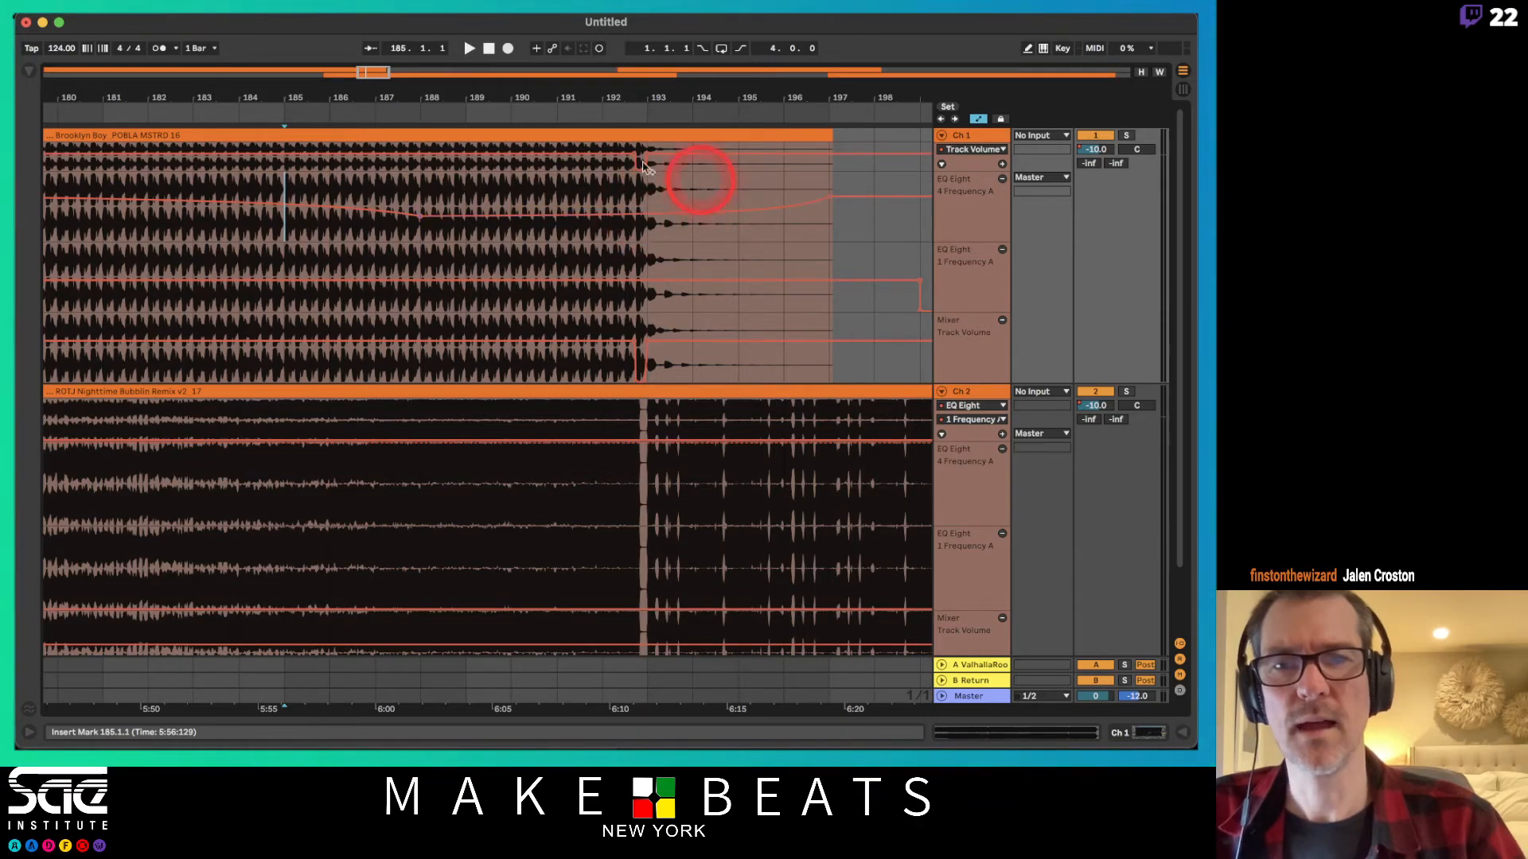
Play the arrangement from bar 177 to hear the filter sweep, and flatten Ch 1's band 4 frequency automation.
{"action": "left_click_drag", "start_coordinate": [454, 104], "coordinate": [608, 104]}
{"action": "left_click", "coordinate": [326, 219]}
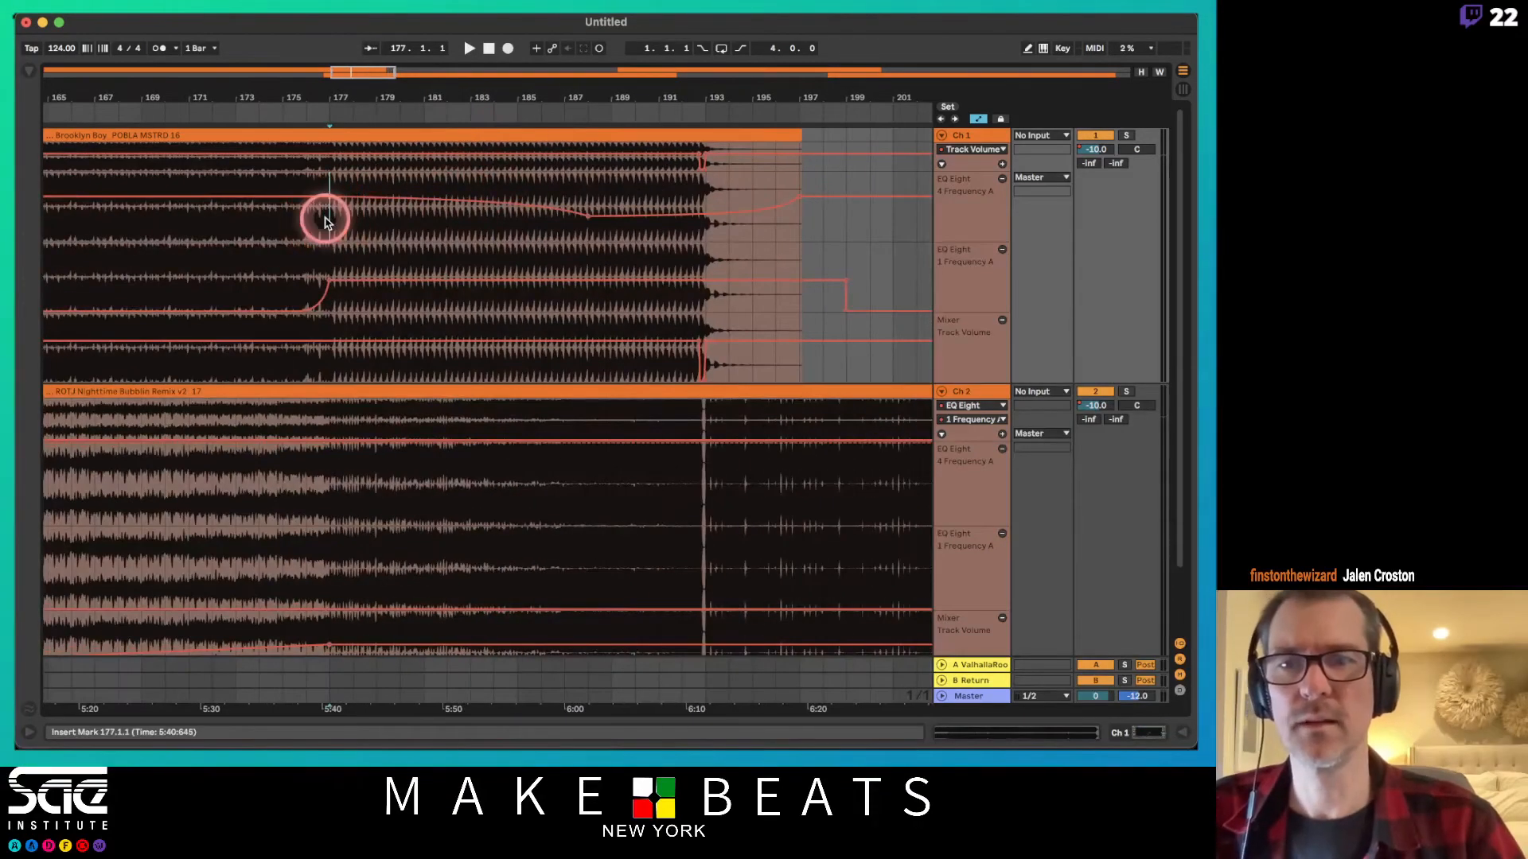
{"action": "key", "text": "space"}
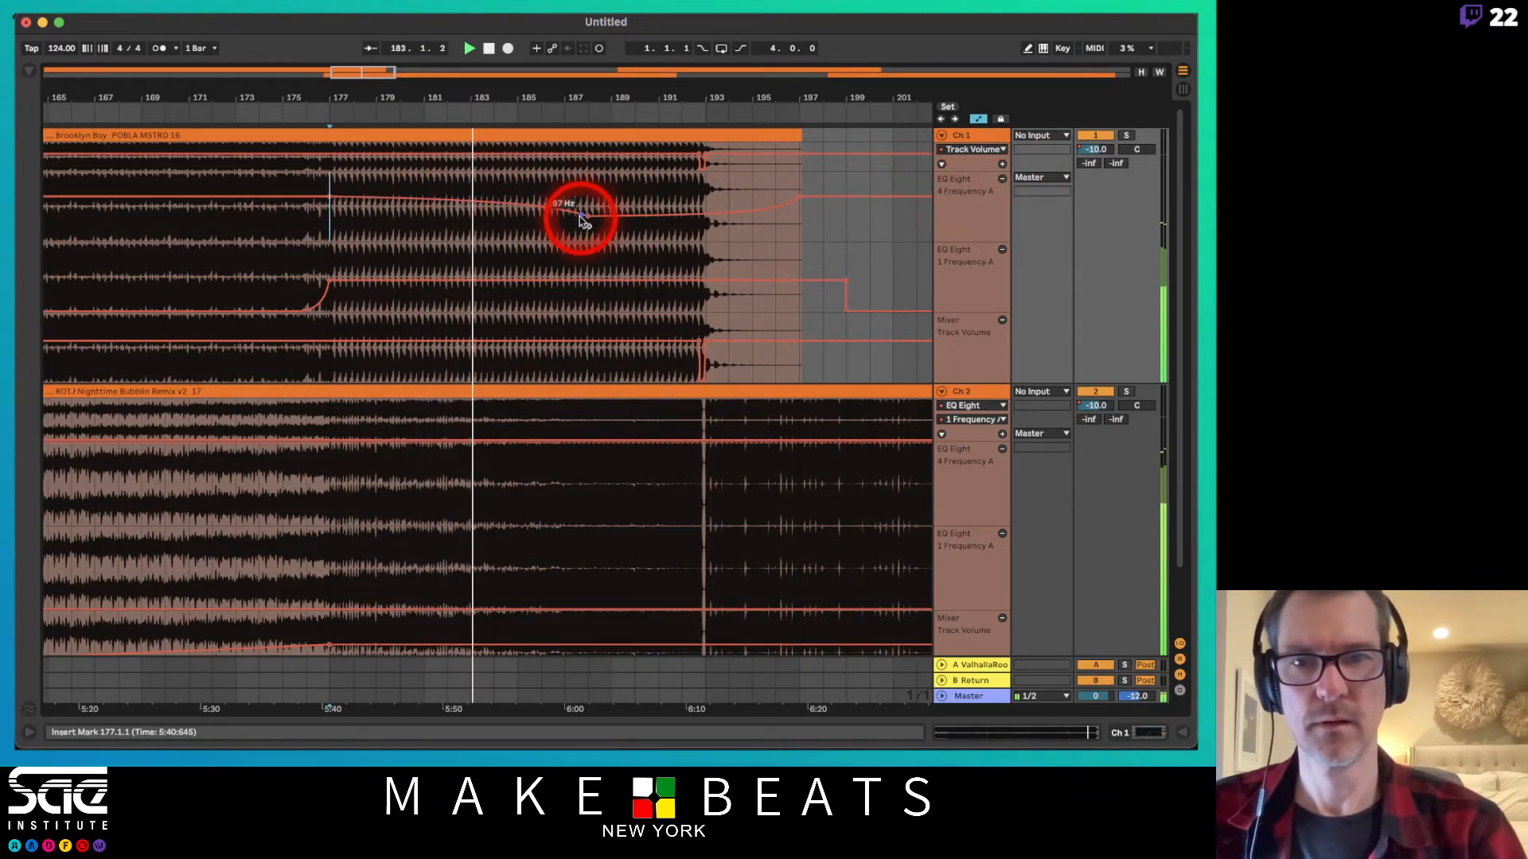
{"action": "left_click_drag", "start_coordinate": [589, 221], "coordinate": [589, 216]}
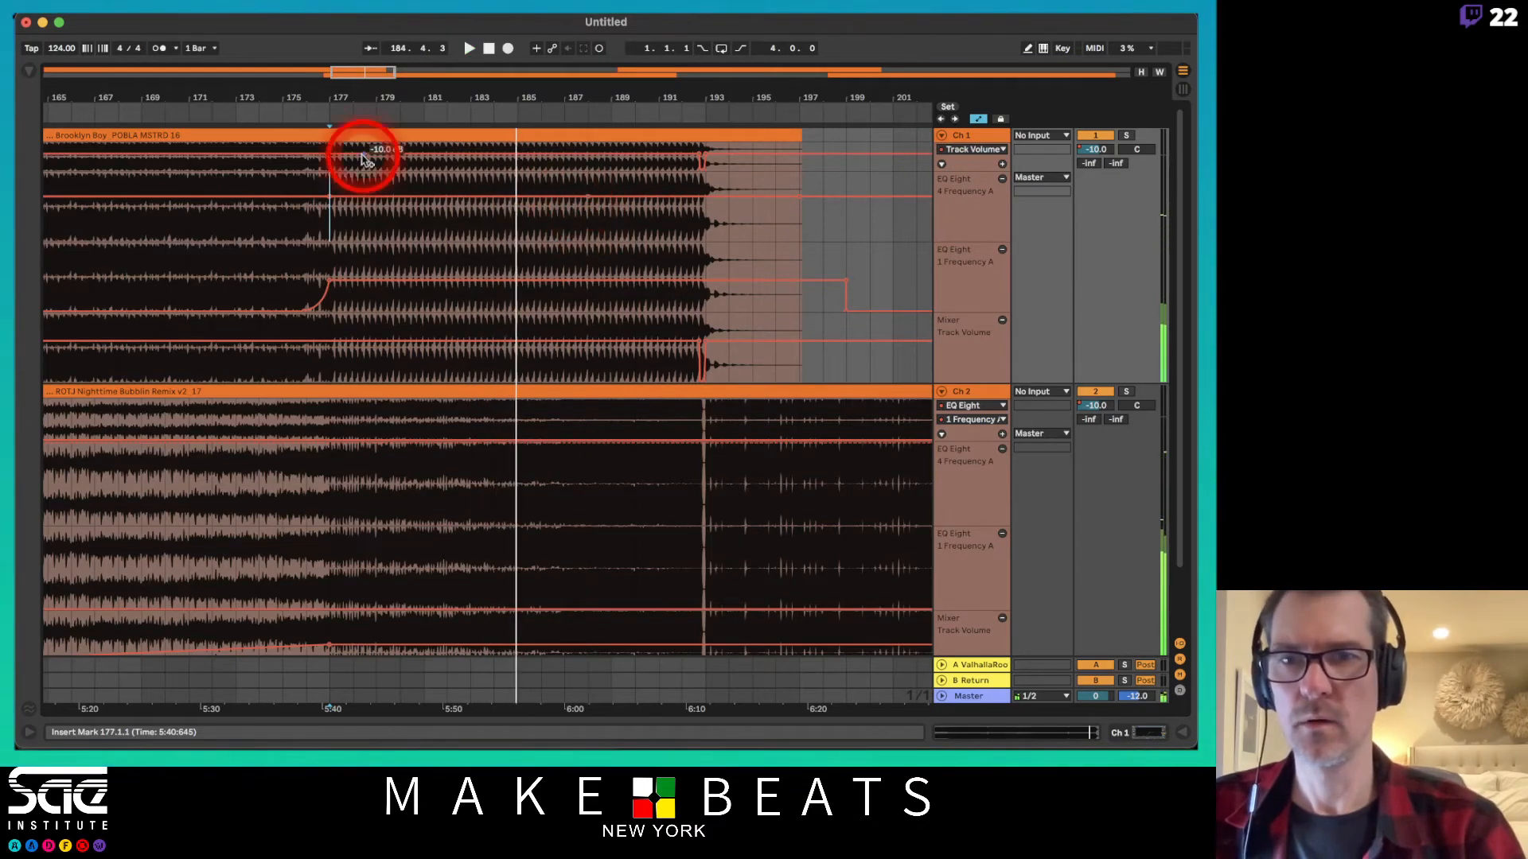
Ramp Ch 1's EQ Eight band 4 frequency automation down from bar 177 to about bar 188 and audition the sweep.
{"action": "left_click_drag", "start_coordinate": [383, 90], "coordinate": [382, 85]}
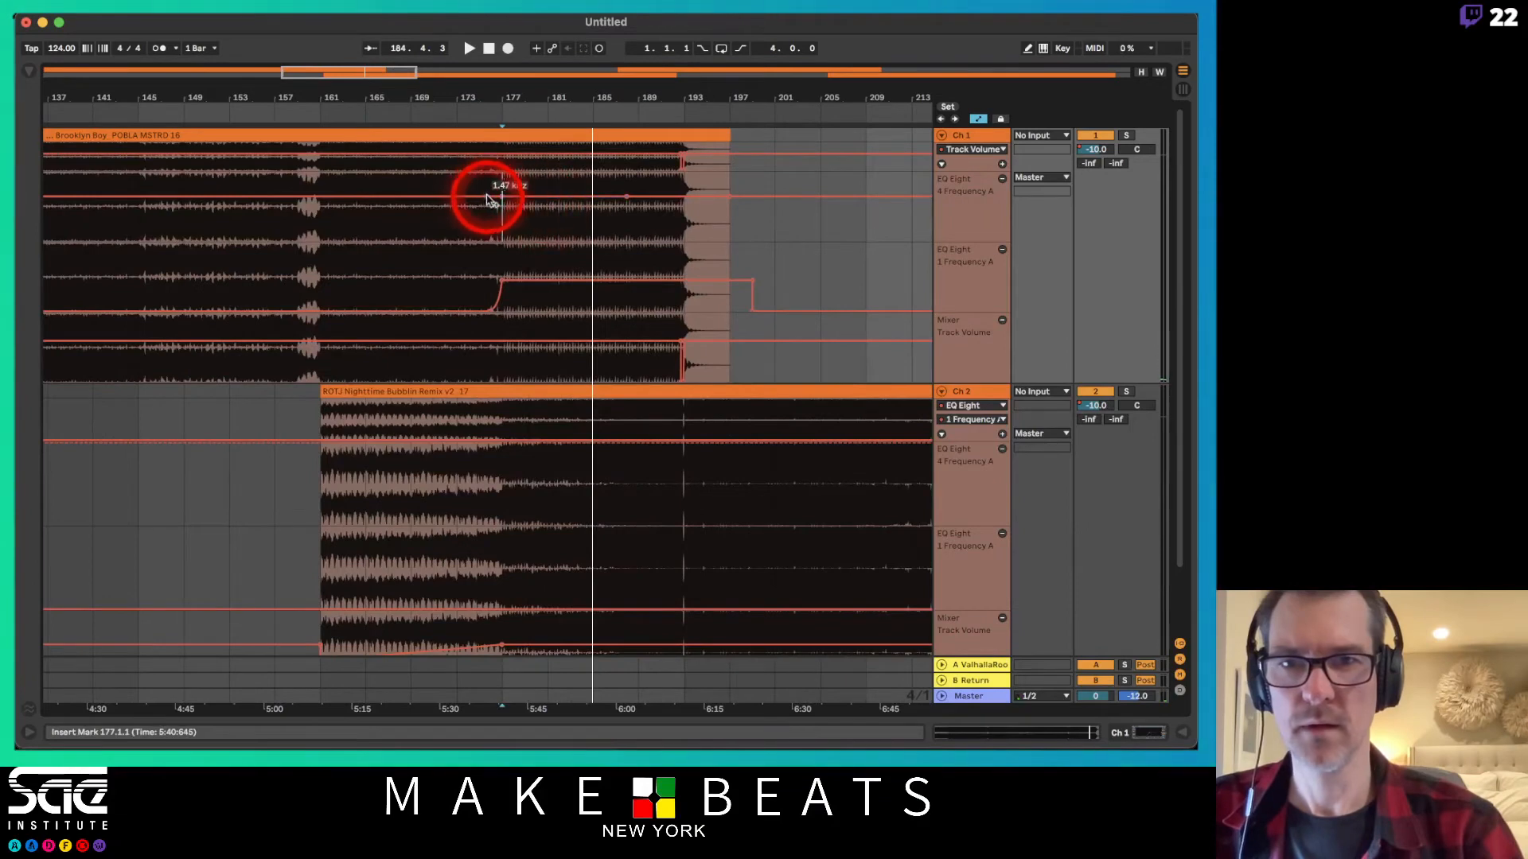
{"action": "left_click_drag", "start_coordinate": [499, 201], "coordinate": [628, 198]}
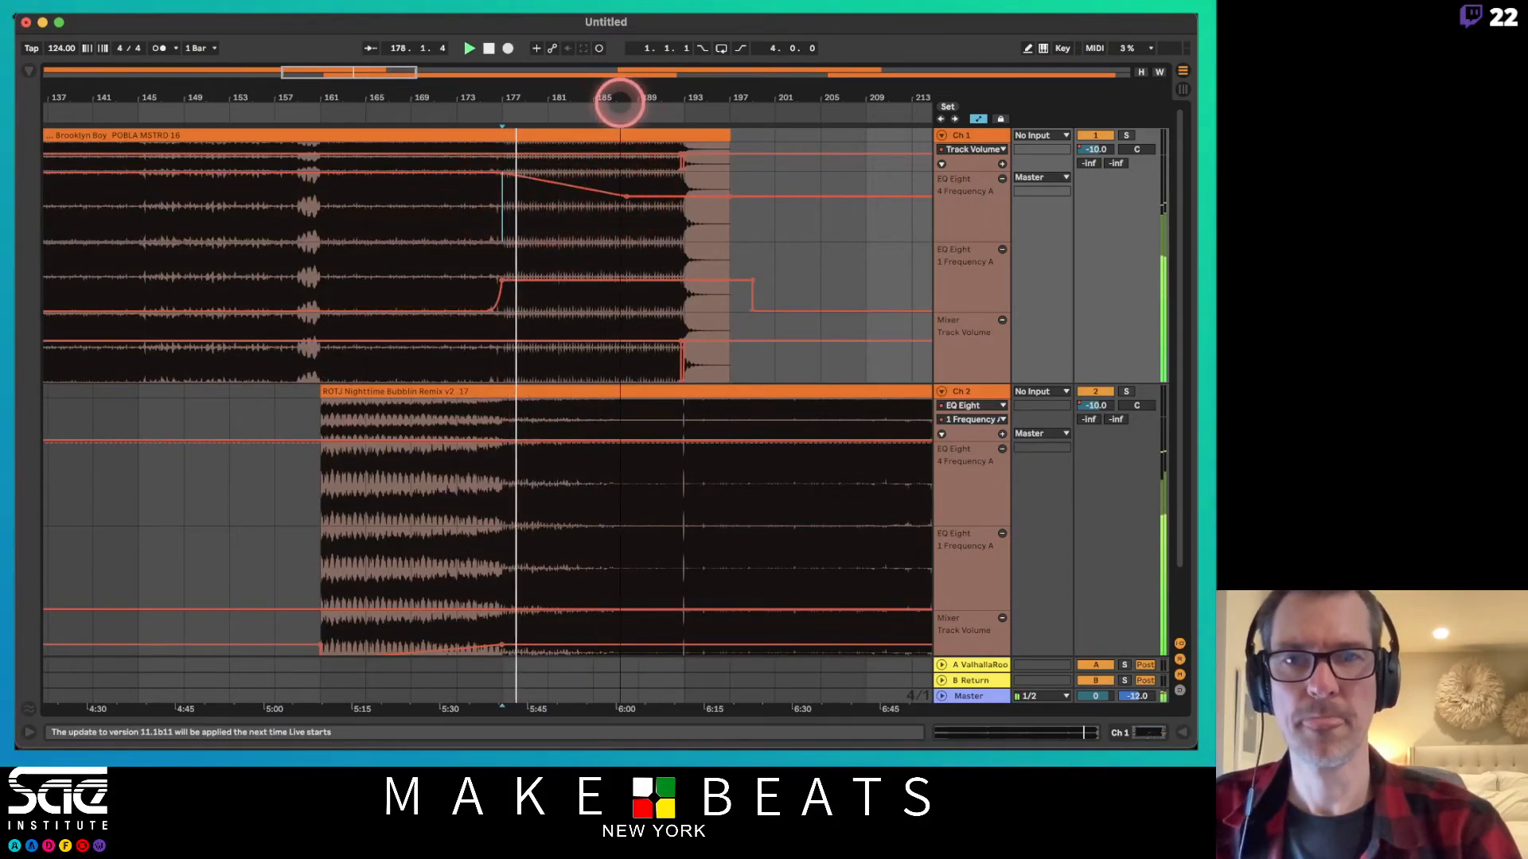
{"action": "left_click_drag", "start_coordinate": [618, 95], "coordinate": [619, 106]}
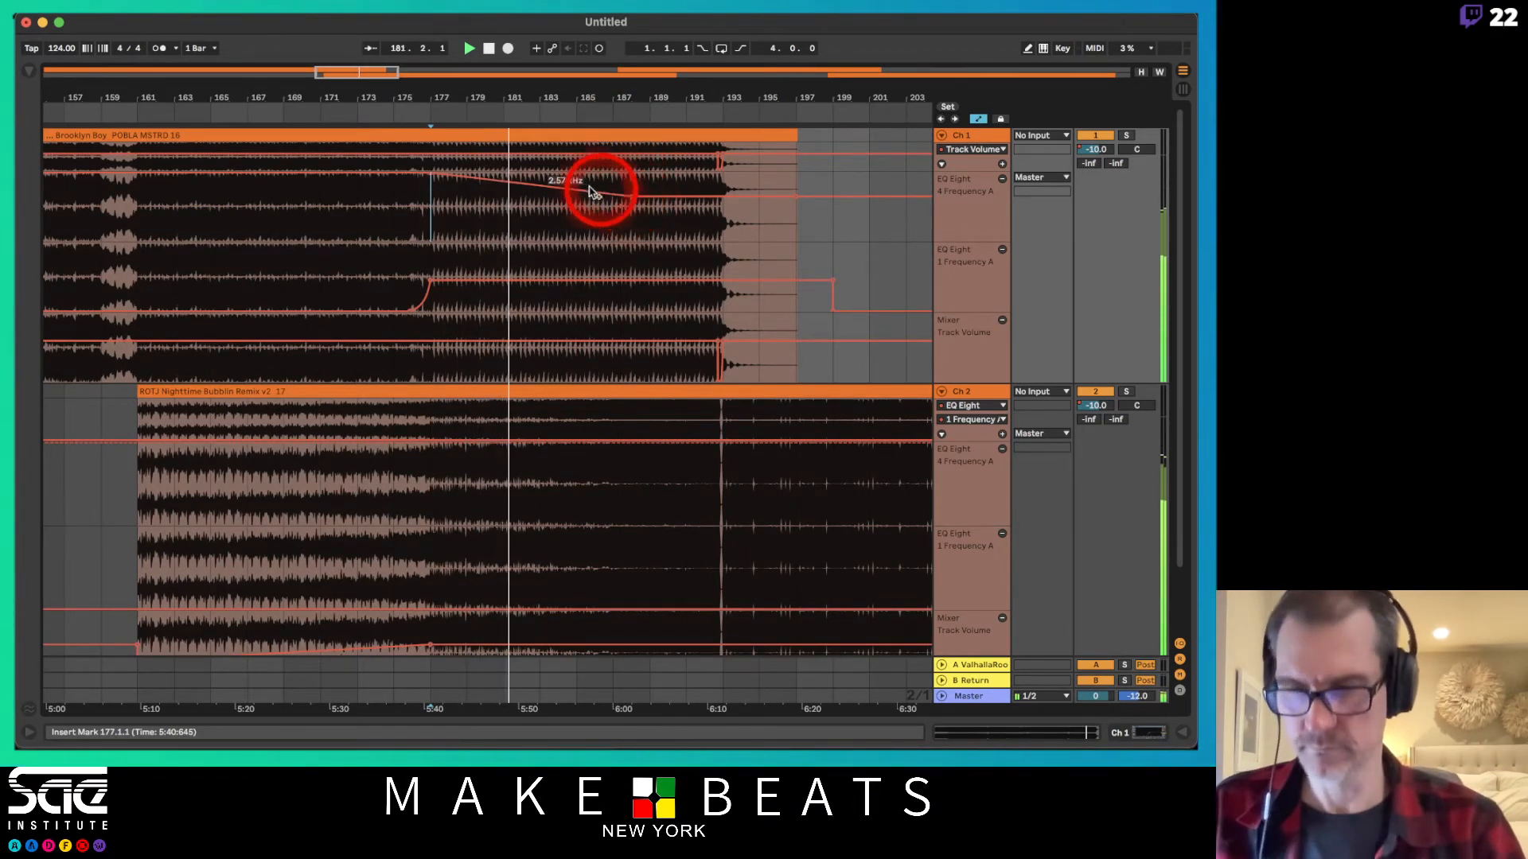
{"action": "left_click_drag", "start_coordinate": [565, 182], "coordinate": [562, 181]}
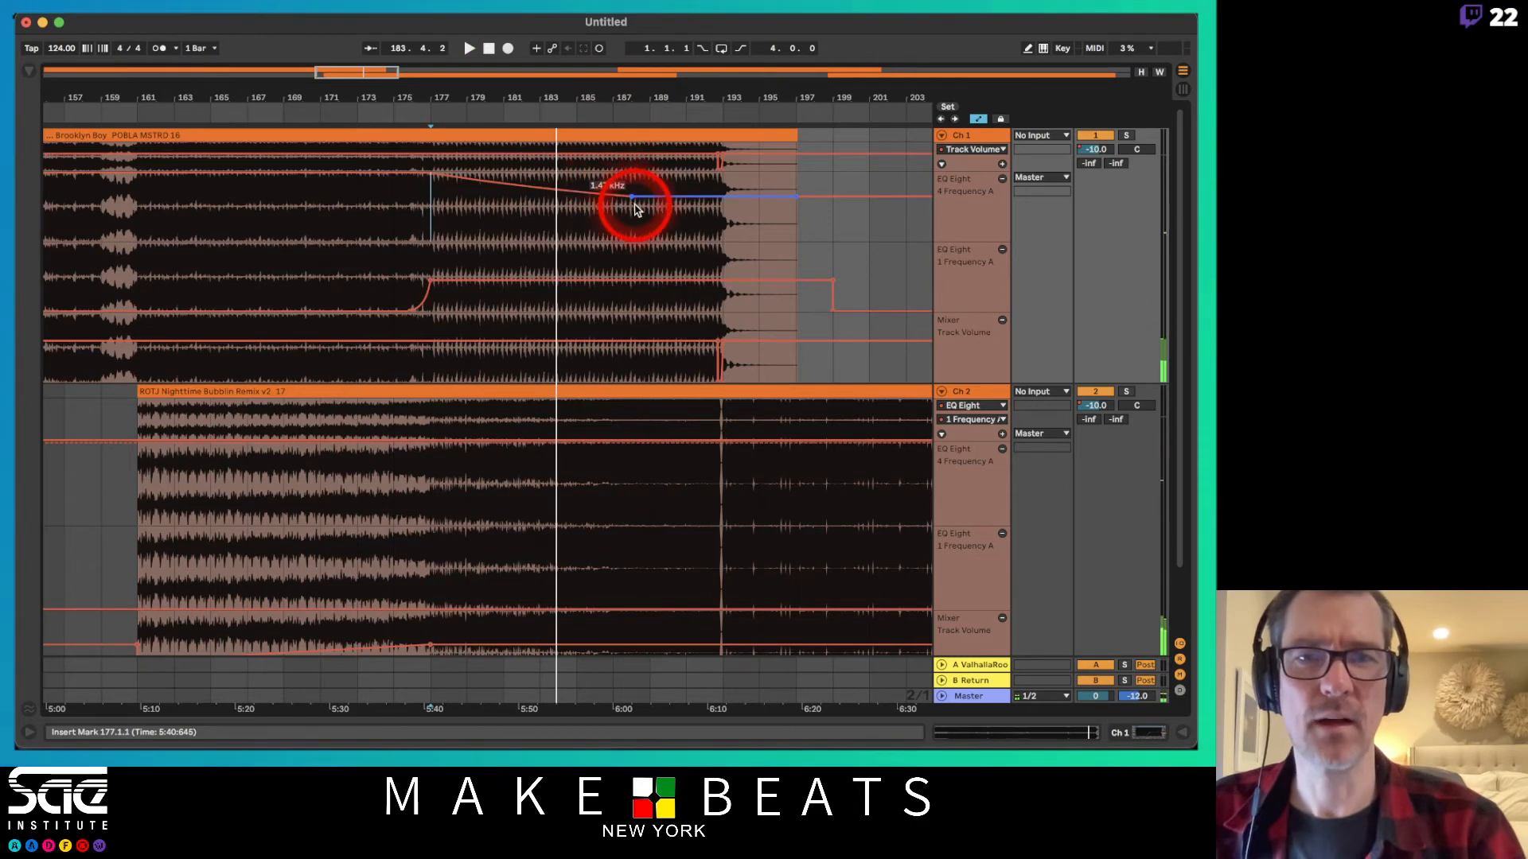
Raise Ch 1's band 4 frequency automation from about bar 188 onward to about 2.34 kHz and play from bar 189.
{"action": "left_click_drag", "start_coordinate": [643, 208], "coordinate": [642, 205]}
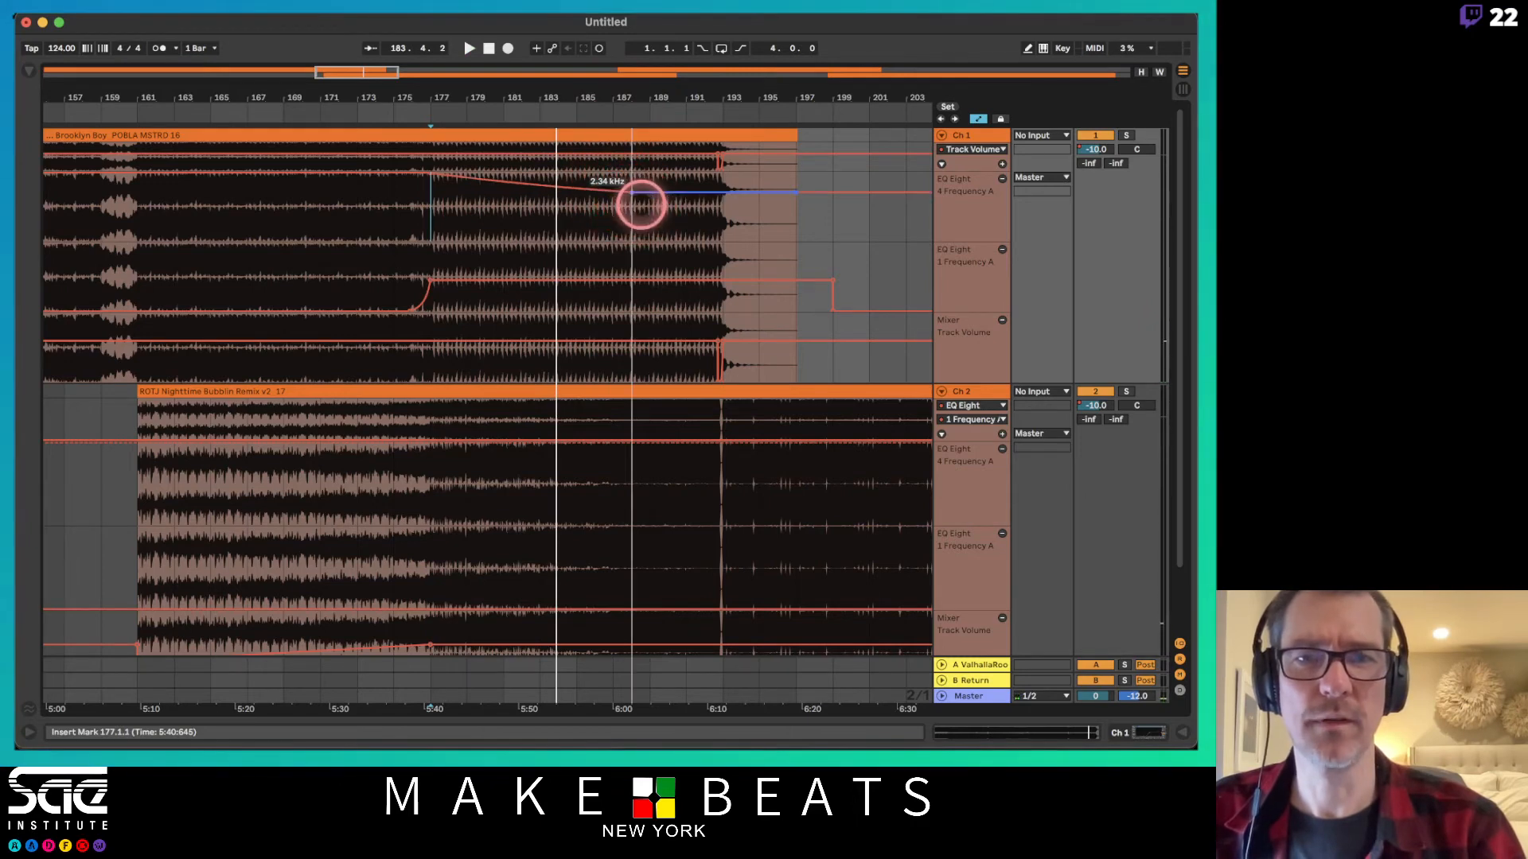
{"action": "left_click", "coordinate": [651, 199]}
{"action": "key", "text": "space"}
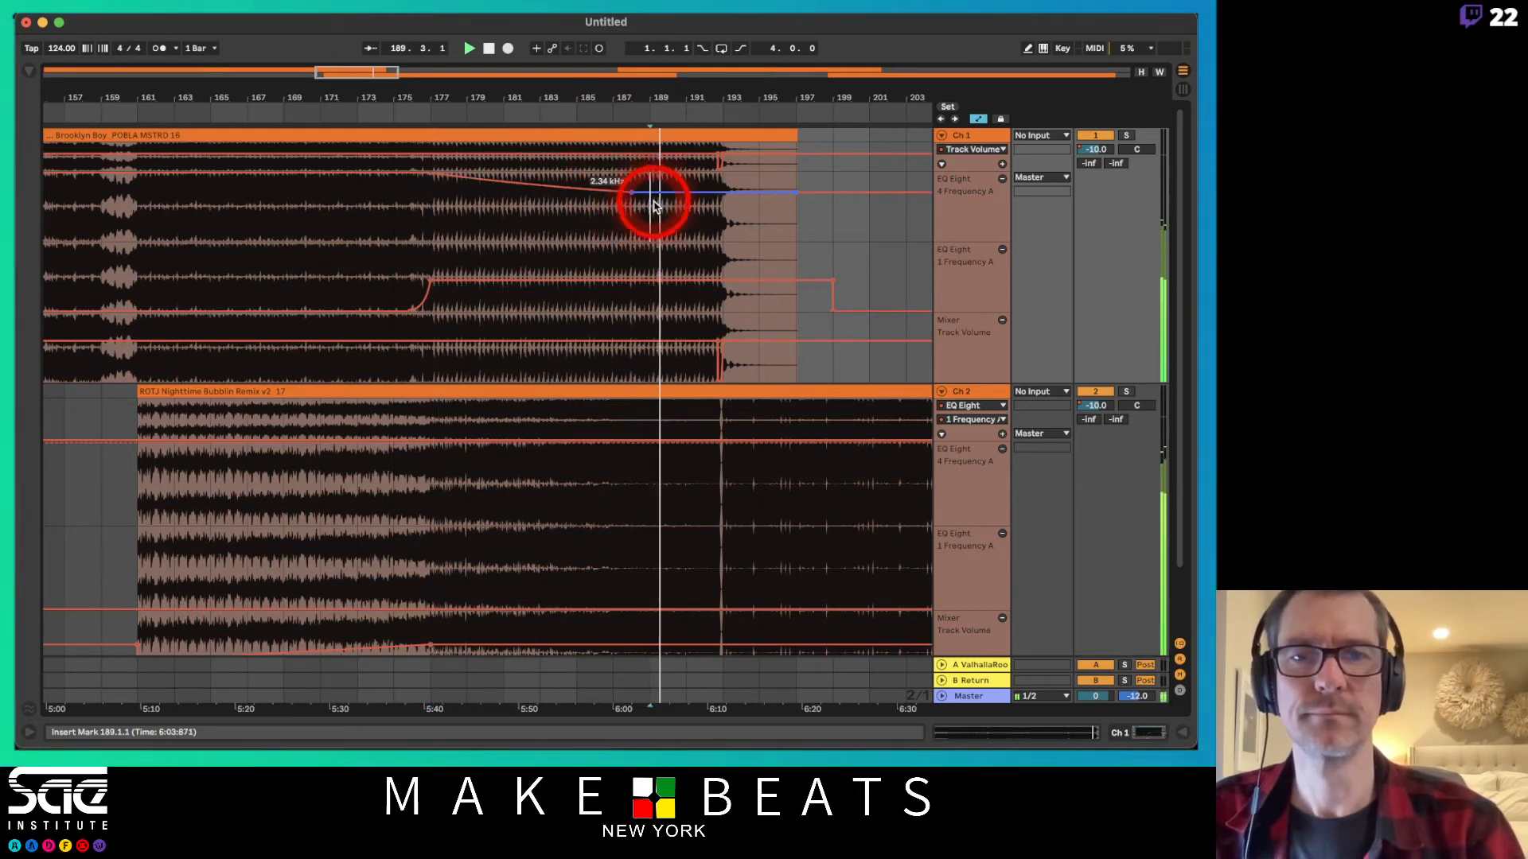
{"action": "left_click", "coordinate": [768, 128]}
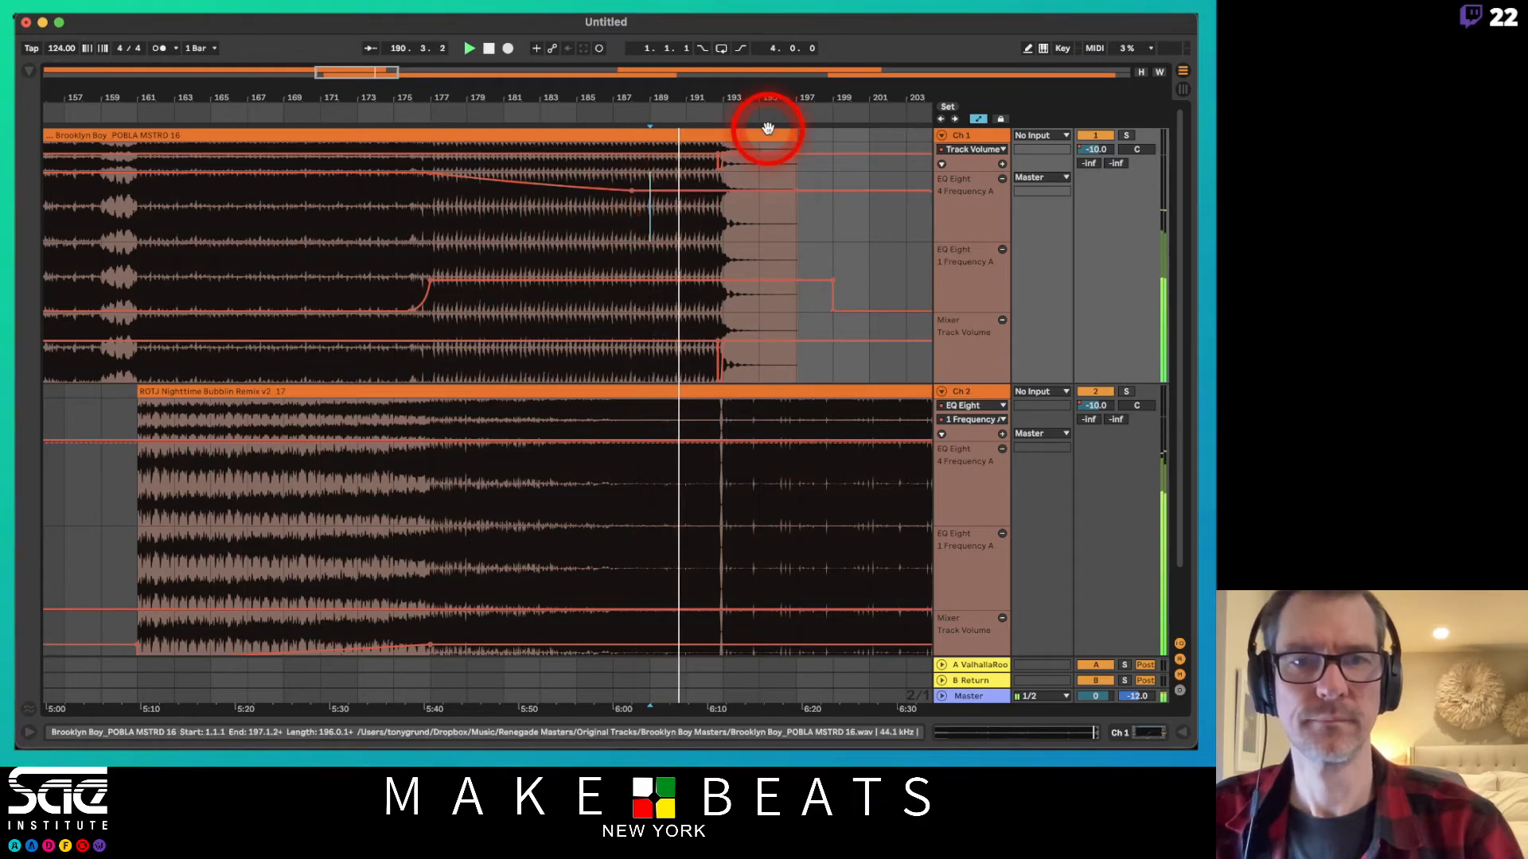
Play from the Girl Dont Be Shy clip's start at bar 329 and raise Ch 1's band 4 frequency automation back up just before it.
{"action": "left_click_drag", "start_coordinate": [689, 101], "coordinate": [396, 102]}
{"action": "left_click", "coordinate": [718, 99]}
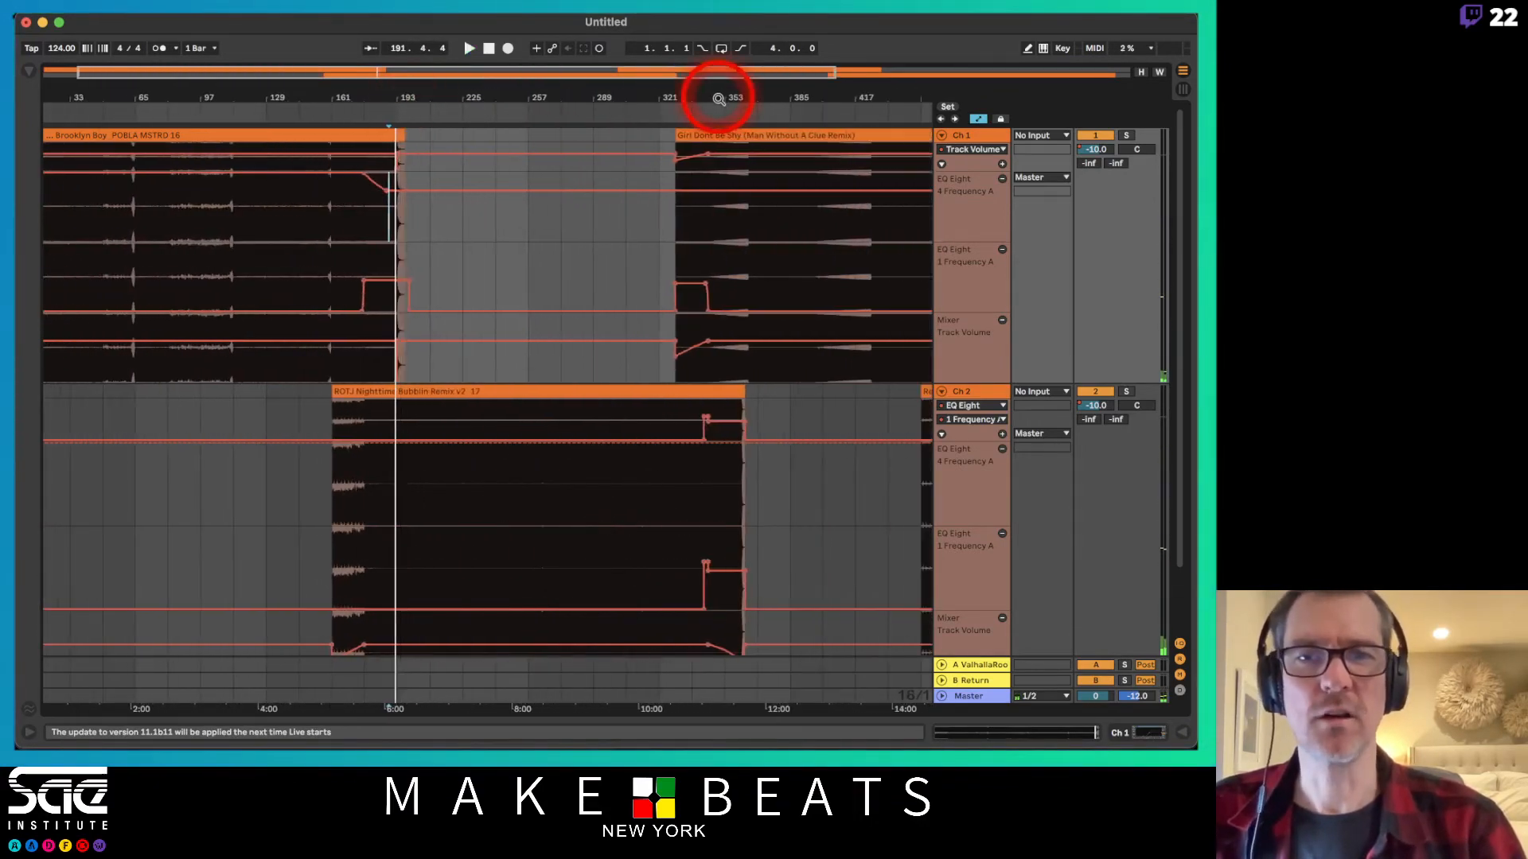
{"action": "left_click_drag", "start_coordinate": [718, 99], "coordinate": [315, 117]}
{"action": "left_click", "coordinate": [427, 232]}
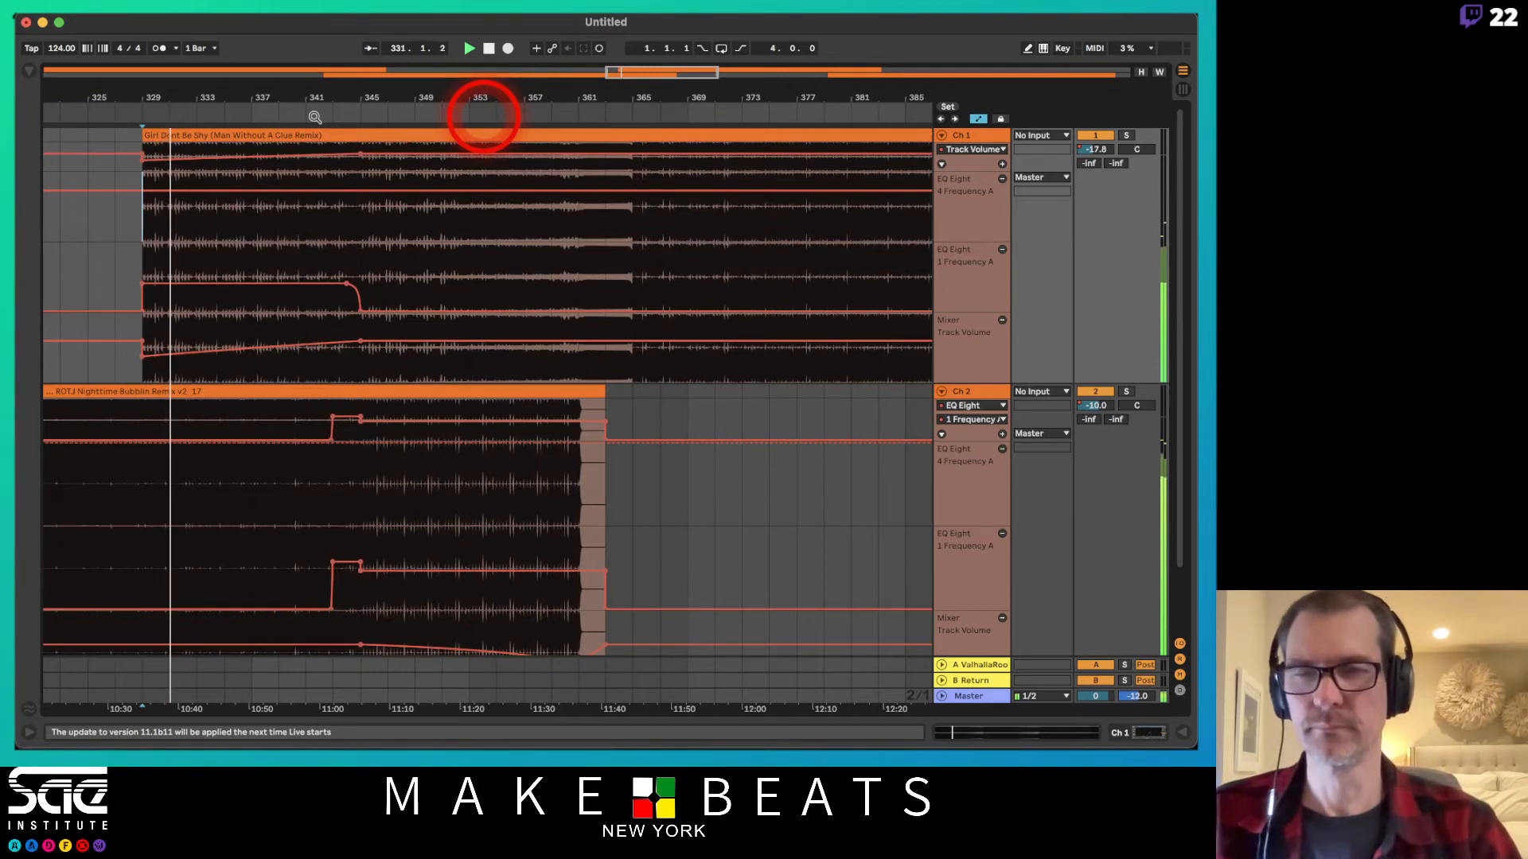
{"action": "left_click", "coordinate": [342, 115]}
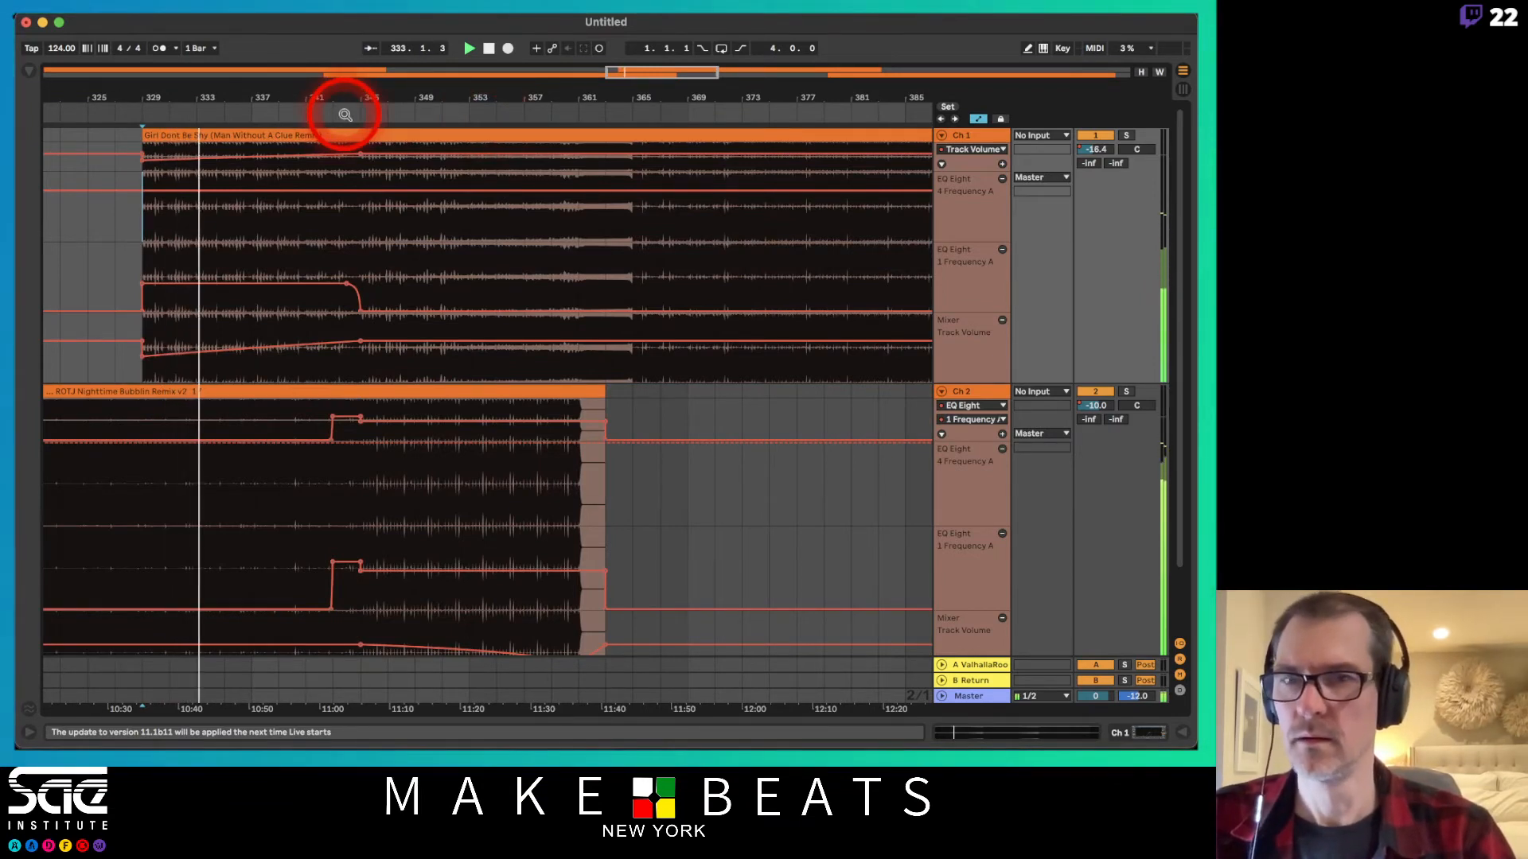
{"action": "left_click", "coordinate": [130, 191]}
{"action": "left_click_drag", "start_coordinate": [138, 191], "coordinate": [140, 175]}
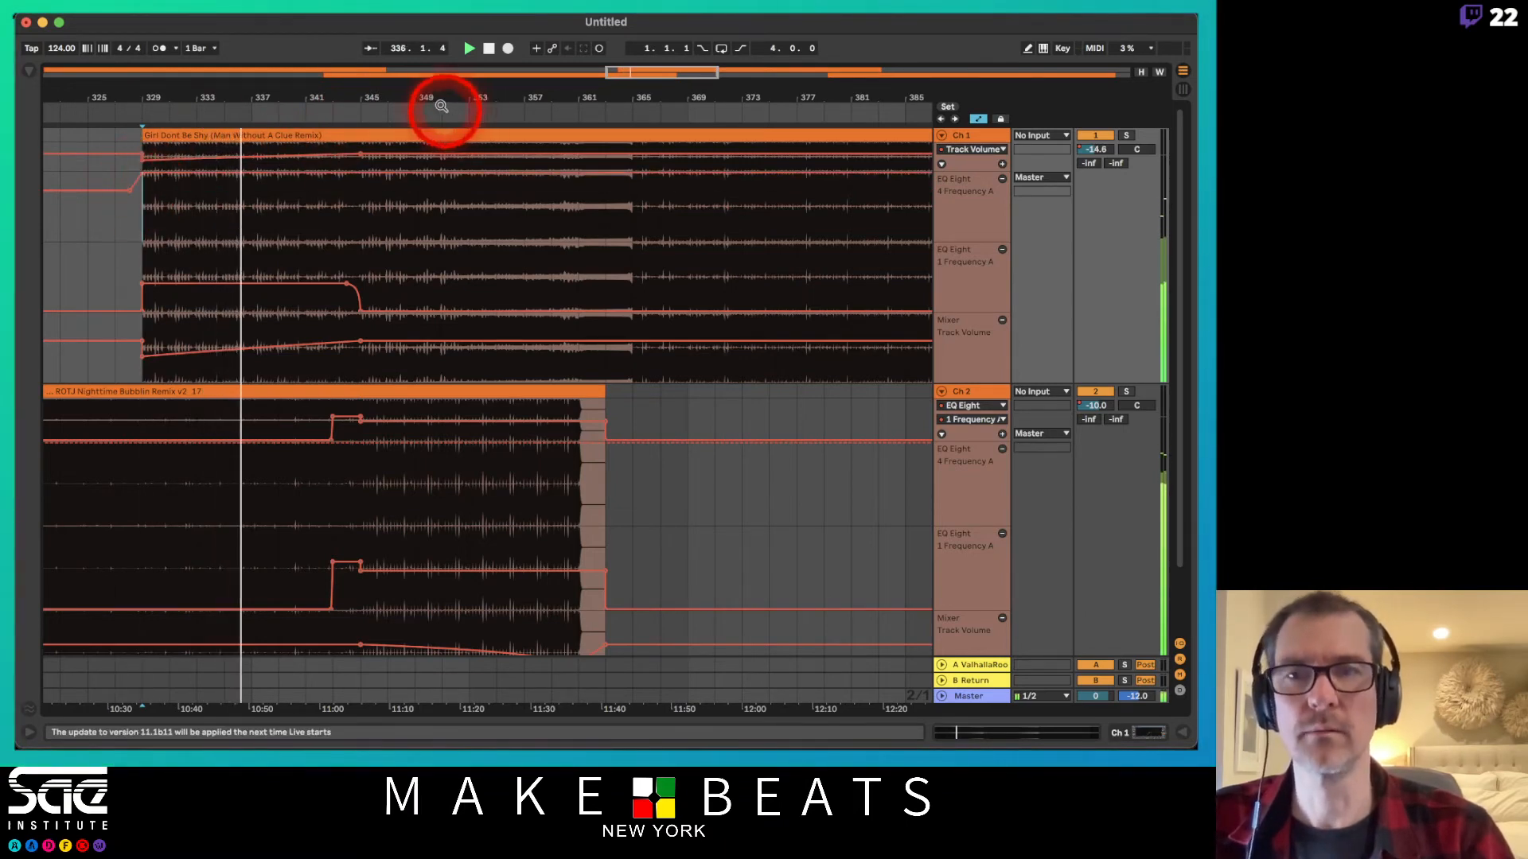
Play the arrangement from bar 445 to hear the Drop n Slide Master clip come in on Ch 2.
{"action": "left_click_drag", "start_coordinate": [440, 102], "coordinate": [325, 102]}
{"action": "left_click_drag", "start_coordinate": [661, 103], "coordinate": [562, 104]}
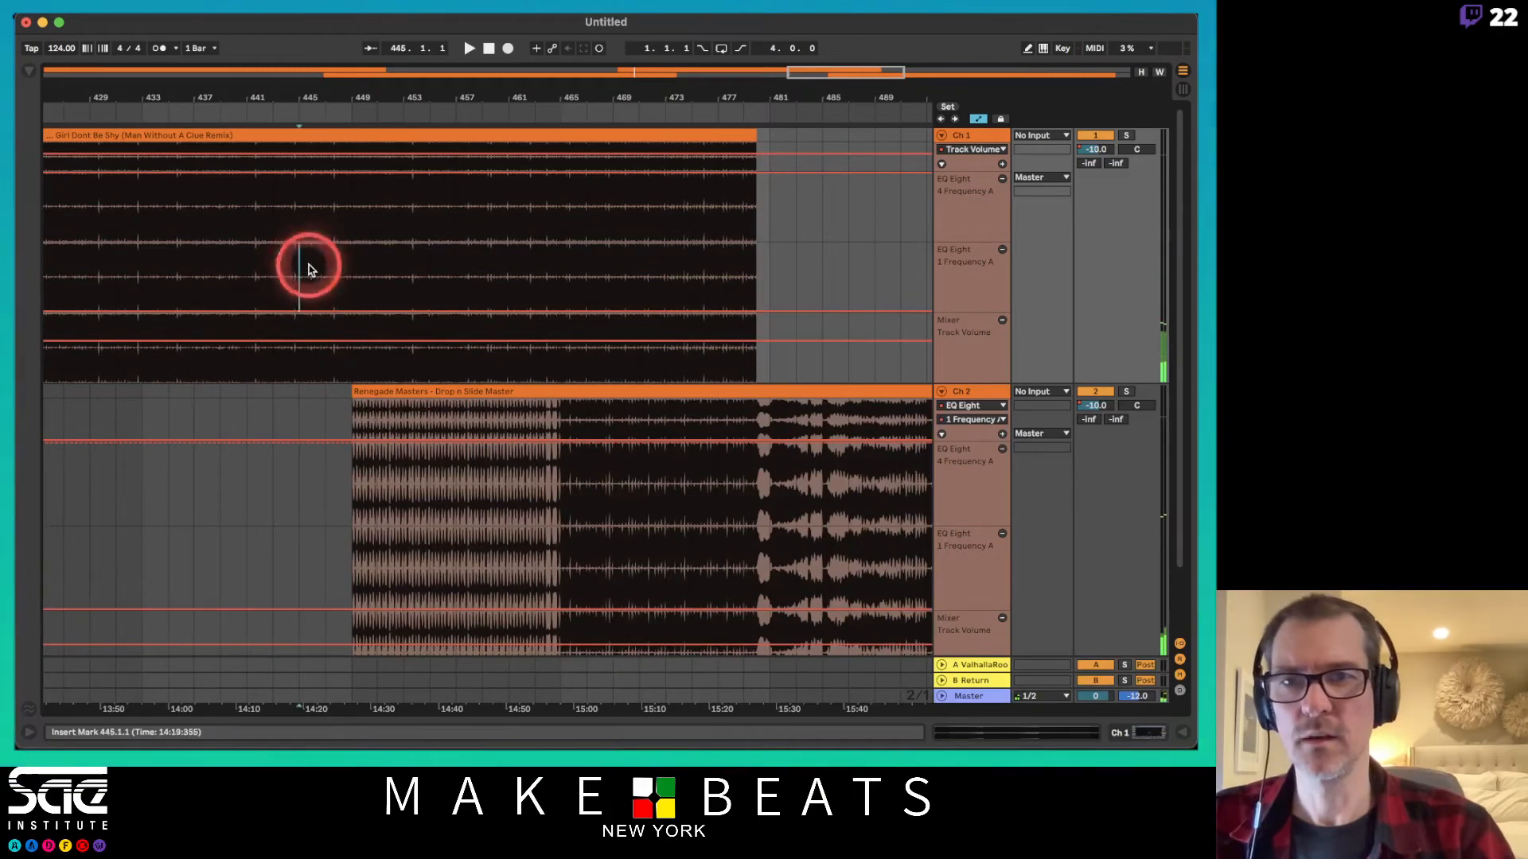
{"action": "left_click_drag", "start_coordinate": [439, 105], "coordinate": [331, 108]}
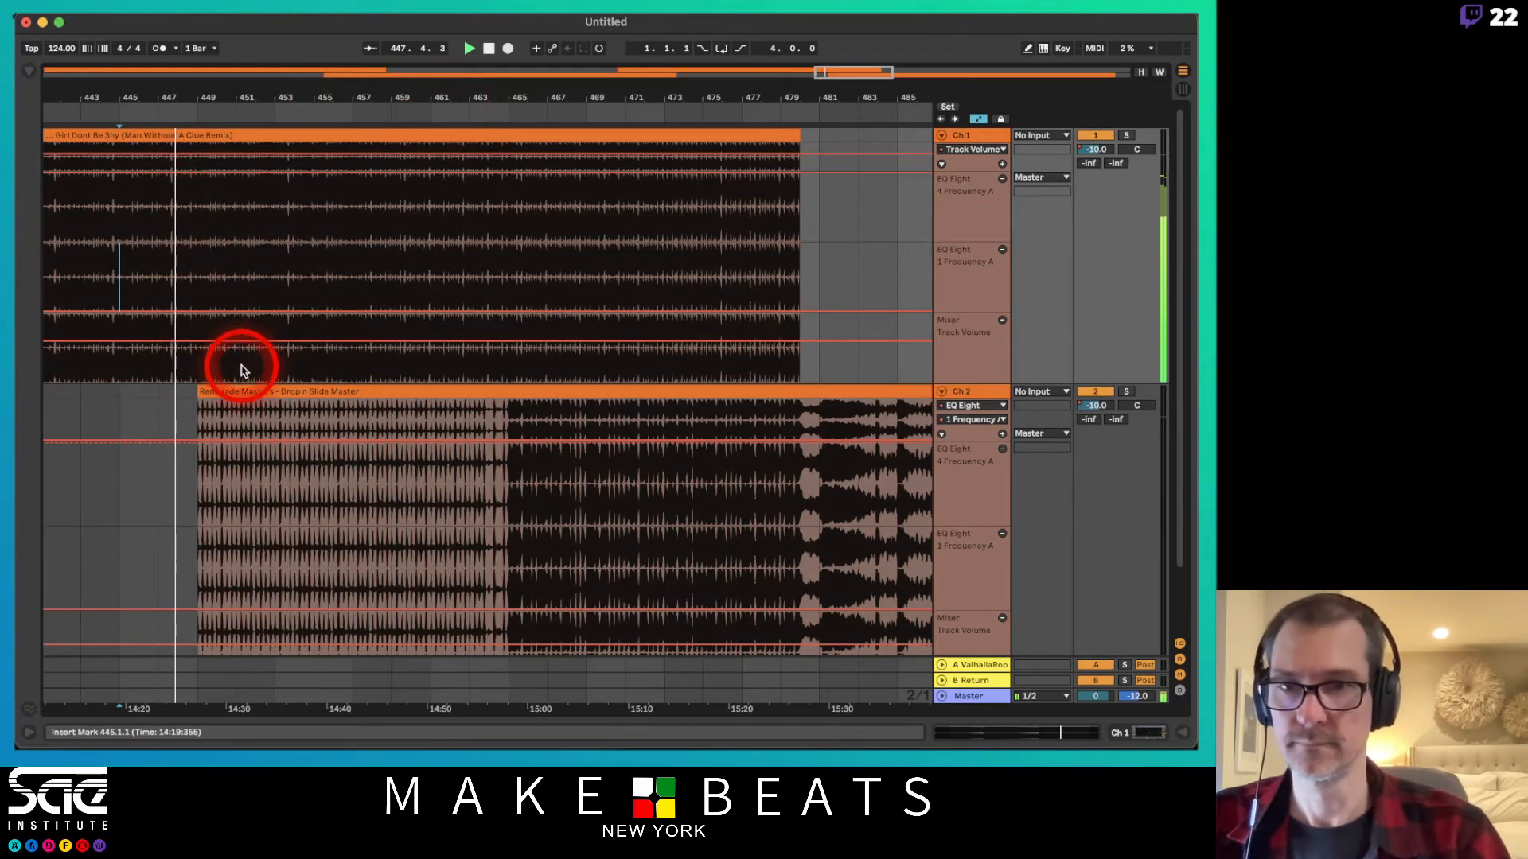
Raise Ch 1's EQ Eight band 1 frequency automation from bar 465 to 481, with a curved rise starting at bar 464.
{"action": "scroll", "coordinate": [467, 532], "scroll_direction": "down", "scroll_amount": 3}
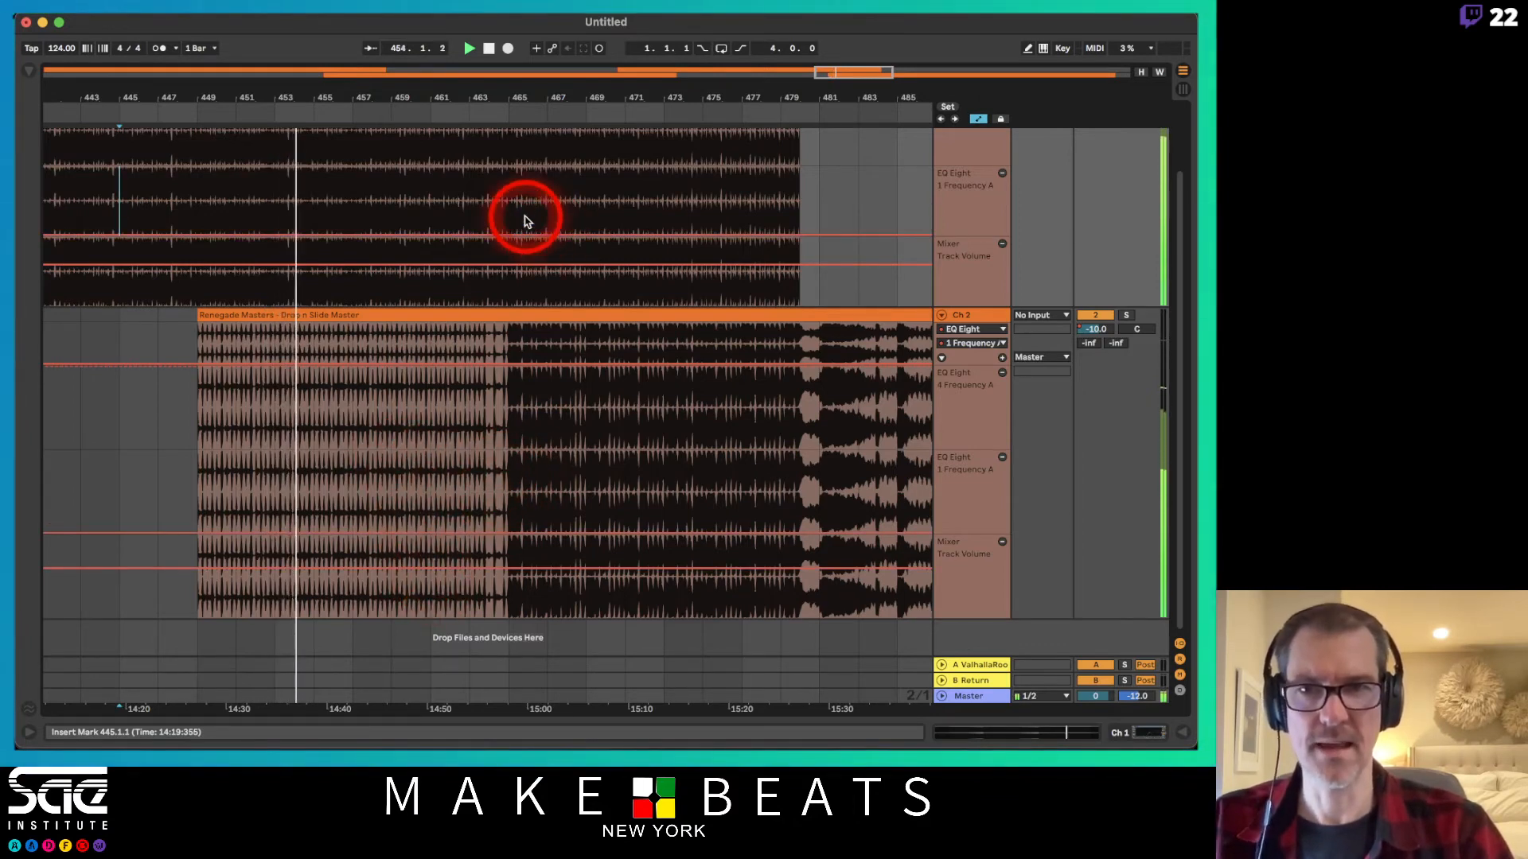
{"action": "left_click_drag", "start_coordinate": [515, 204], "coordinate": [776, 206]}
{"action": "left_click_drag", "start_coordinate": [502, 106], "coordinate": [507, 155]}
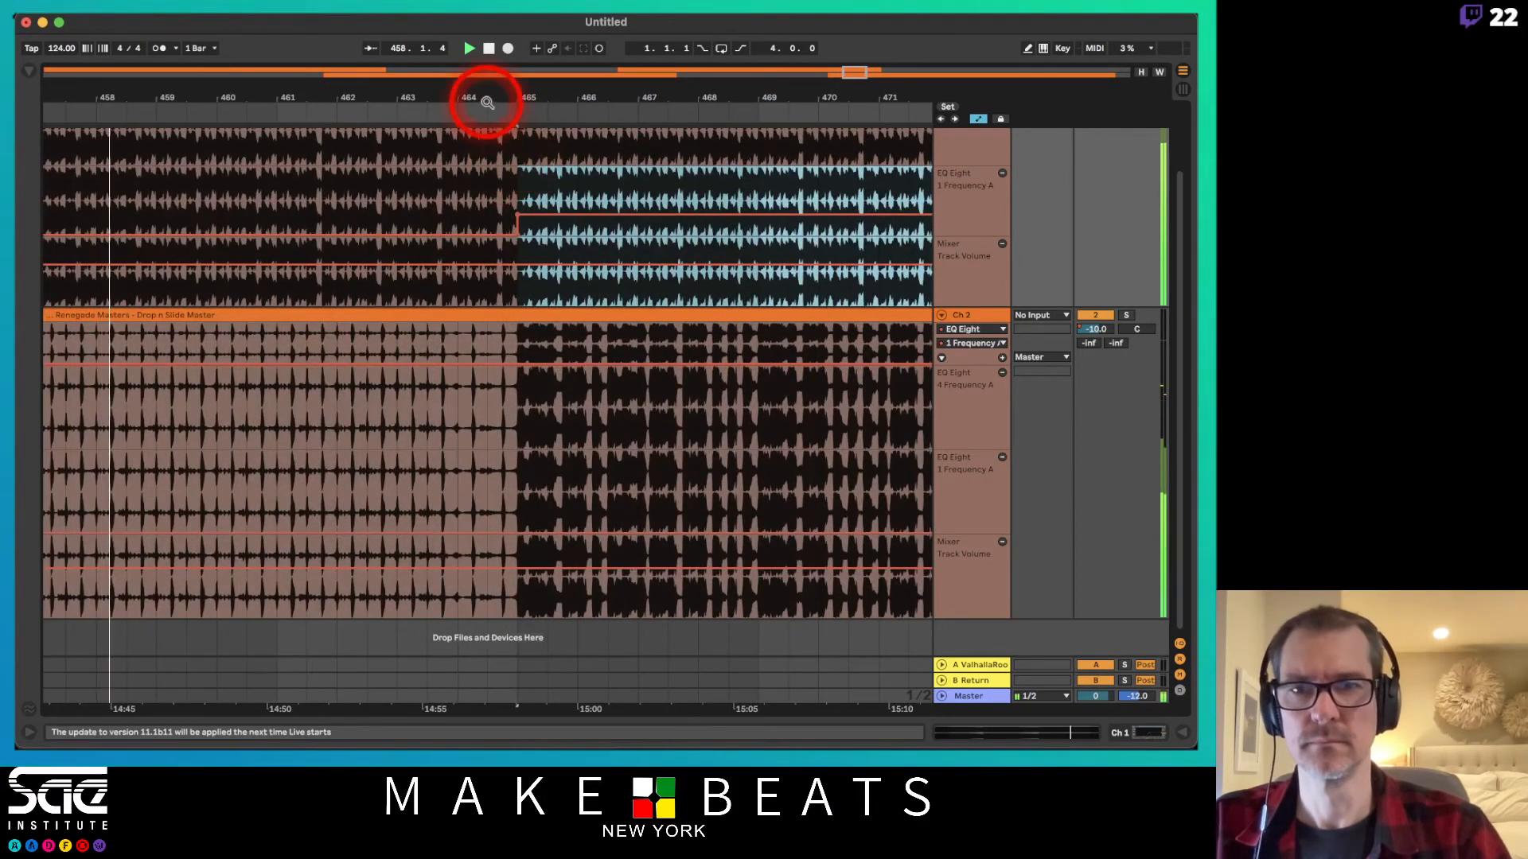
{"action": "left_click_drag", "start_coordinate": [488, 104], "coordinate": [416, 102]}
{"action": "mouse_move", "coordinate": [389, 214]}
{"action": "left_mouse_down"}
{"action": "mouse_move", "coordinate": [428, 227]}
{"action": "mouse_move", "coordinate": [422, 198]}
{"action": "mouse_move", "coordinate": [393, 206]}
{"action": "mouse_move", "coordinate": [414, 222]}
{"action": "left_mouse_up"}
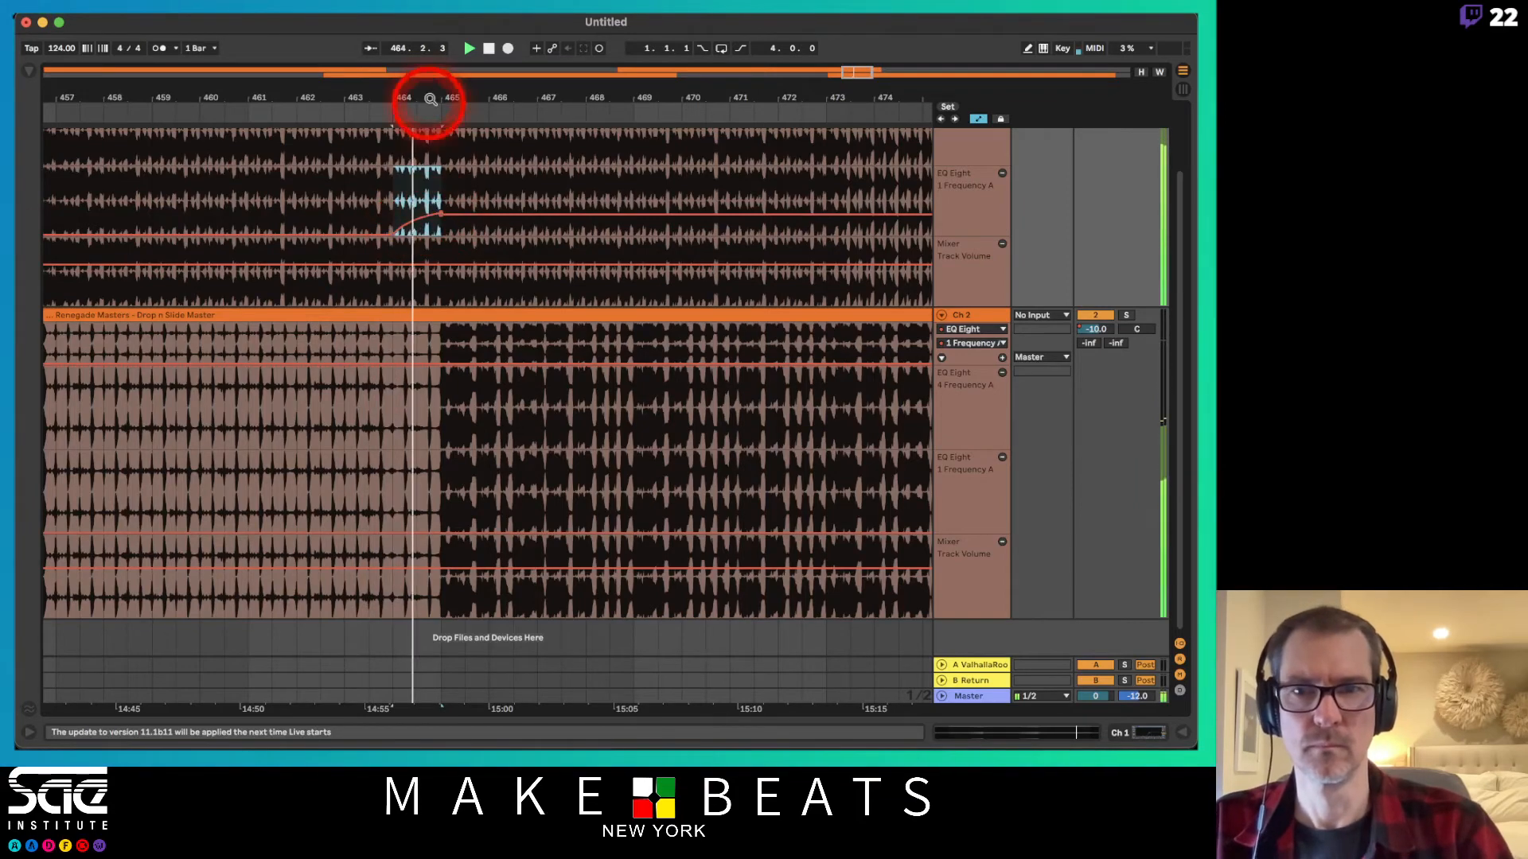
Raise the held level of Ch 1's band 1 frequency automation after bar 465, lift the peak at bar 465 above it, and play from bar 464.
{"action": "left_click_drag", "start_coordinate": [427, 101], "coordinate": [427, 95]}
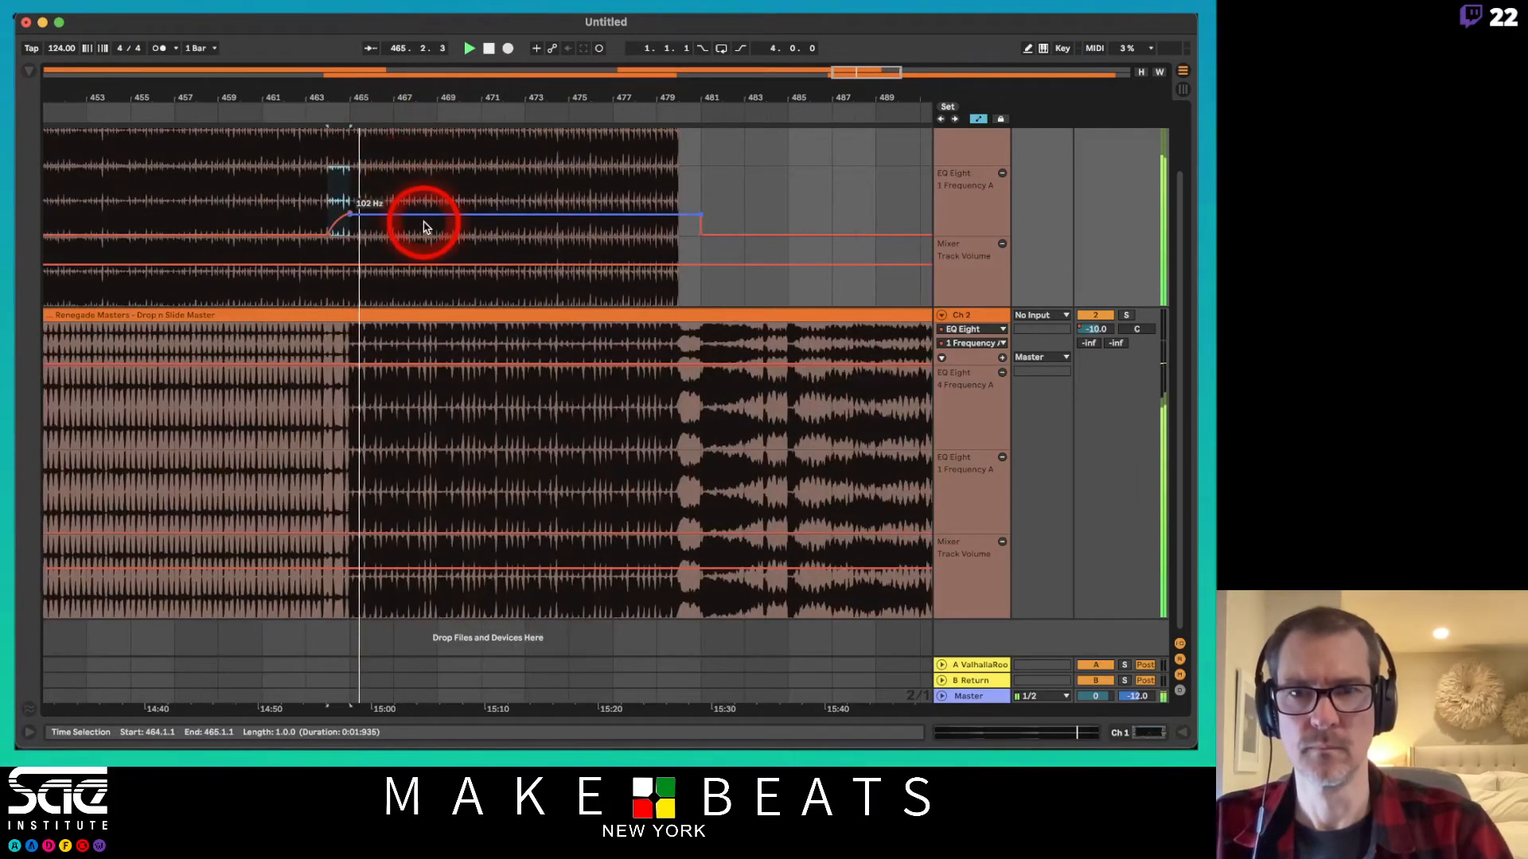
{"action": "left_click_drag", "start_coordinate": [424, 222], "coordinate": [424, 220]}
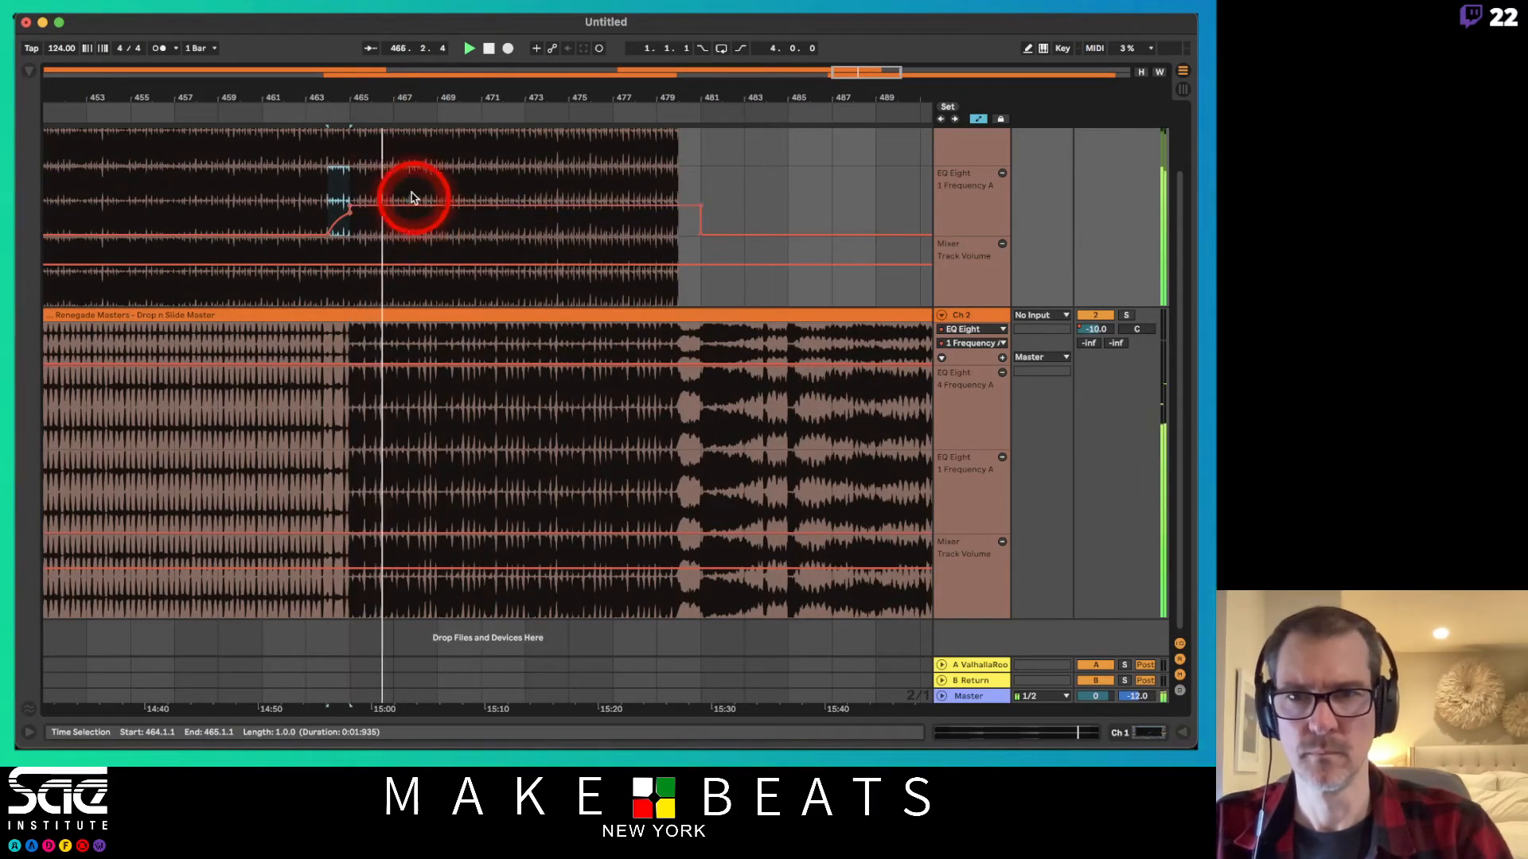
{"action": "left_click_drag", "start_coordinate": [344, 102], "coordinate": [344, 96]}
{"action": "left_click_drag", "start_coordinate": [342, 209], "coordinate": [342, 209]}
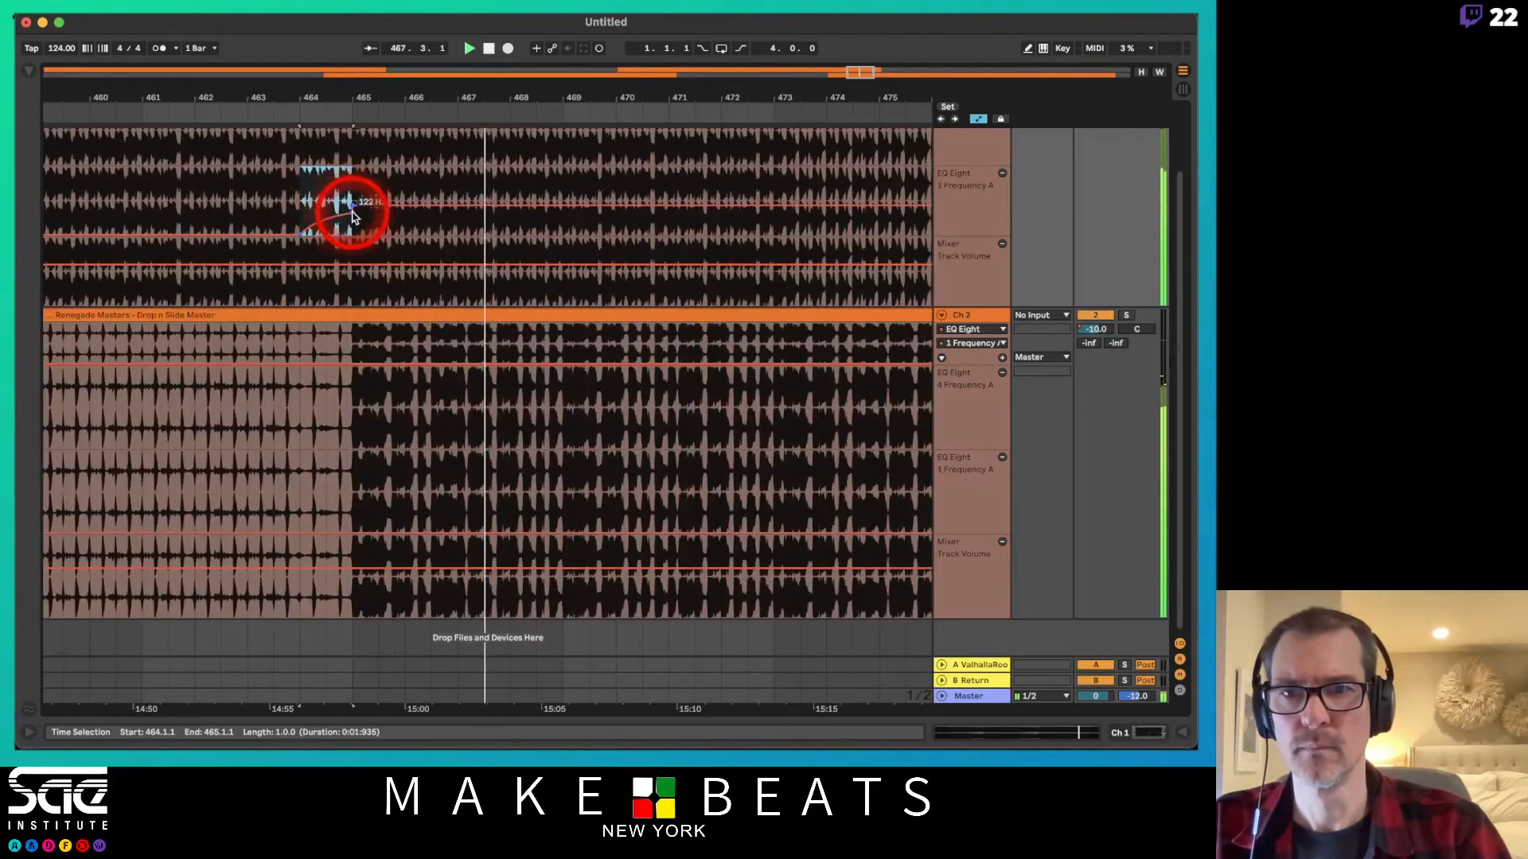
{"action": "left_click", "coordinate": [350, 220]}
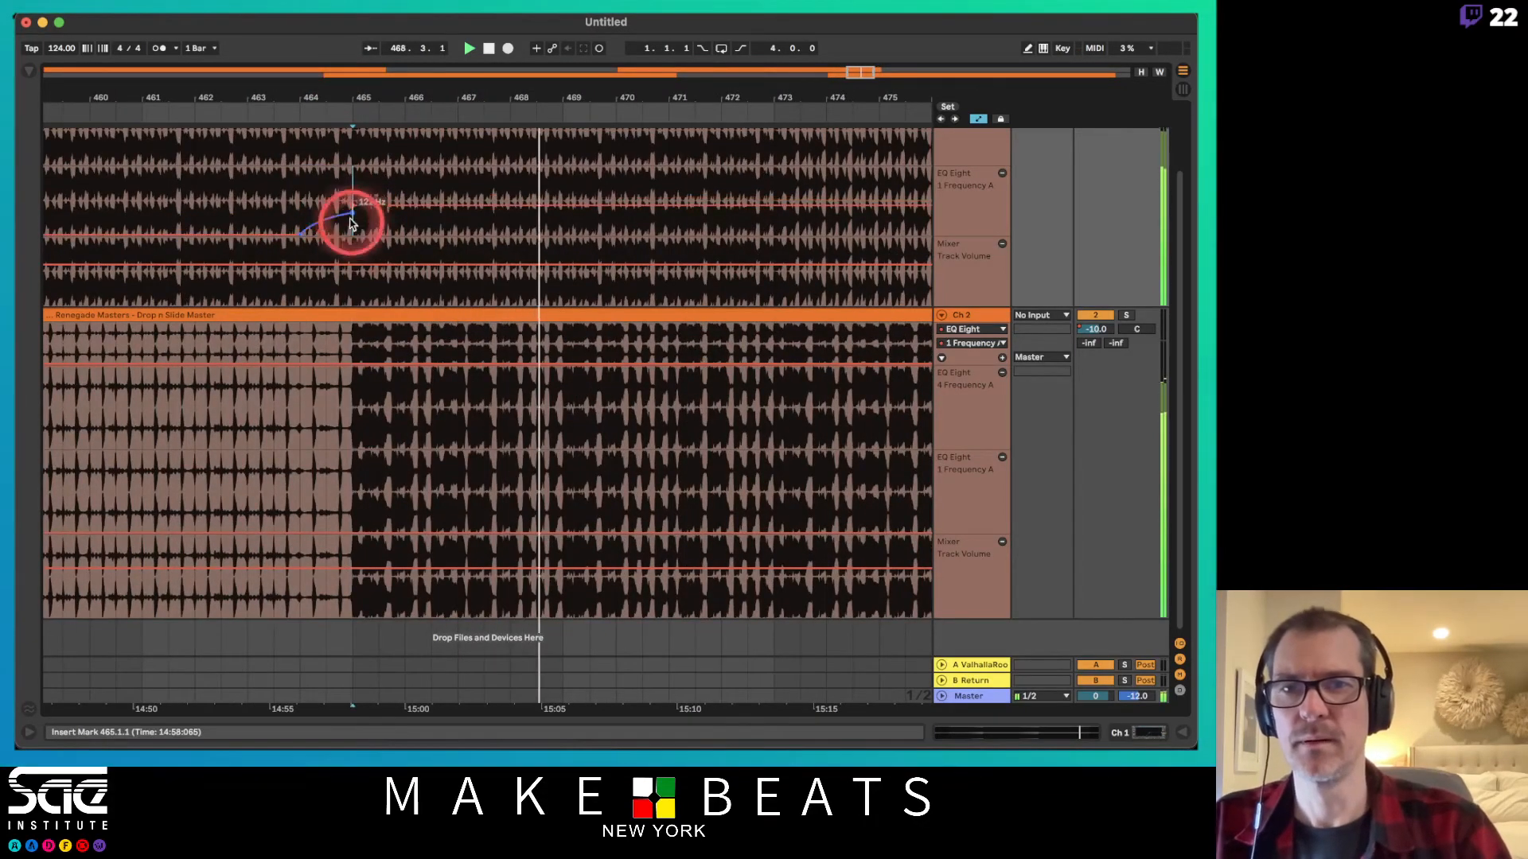
{"action": "key", "text": "space"}
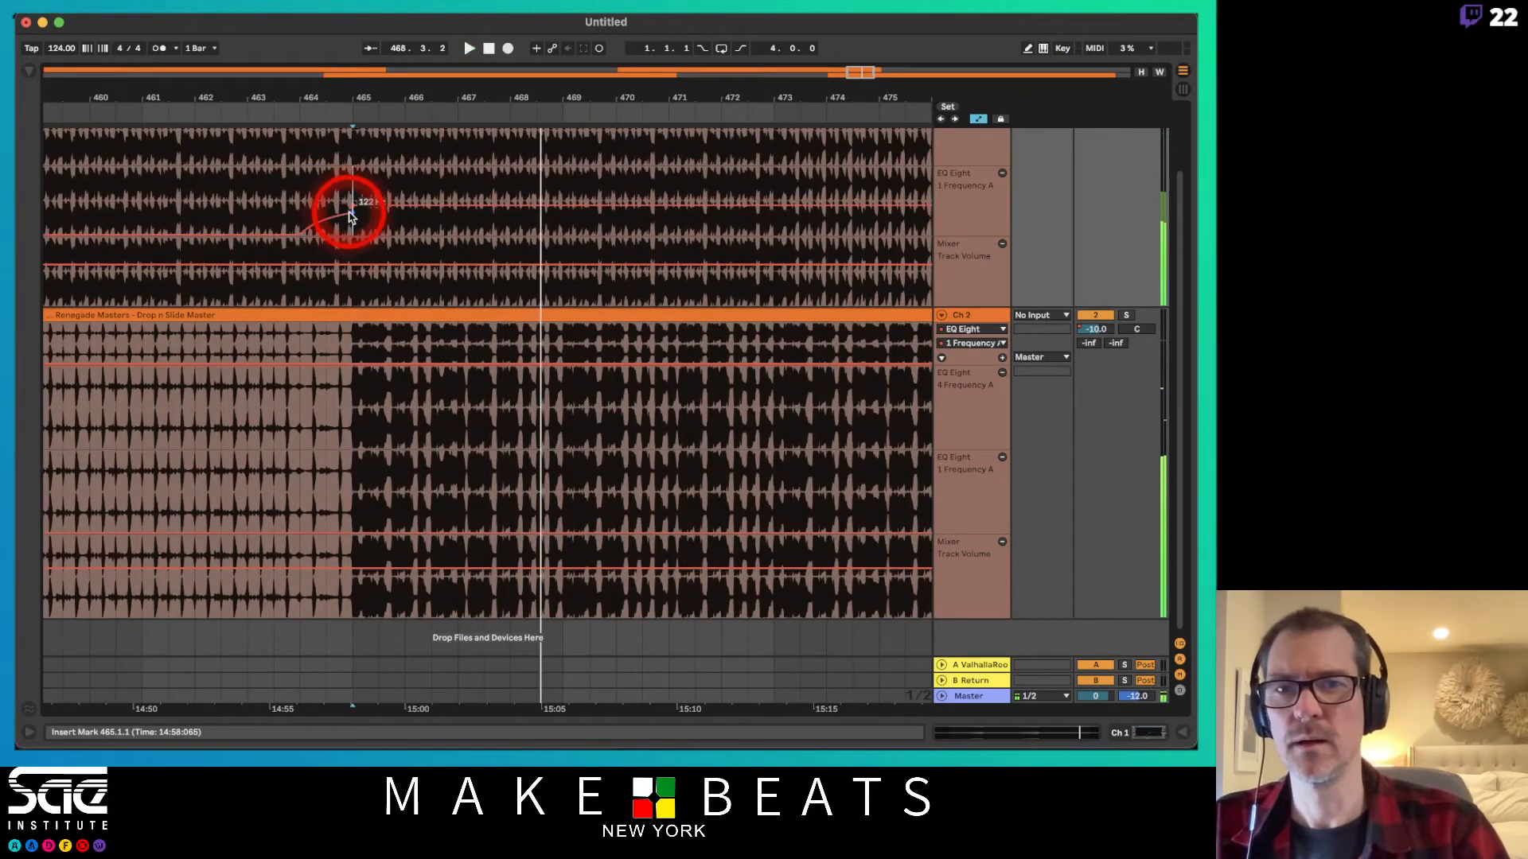
{"action": "left_click", "coordinate": [300, 196]}
{"action": "key", "text": "space"}
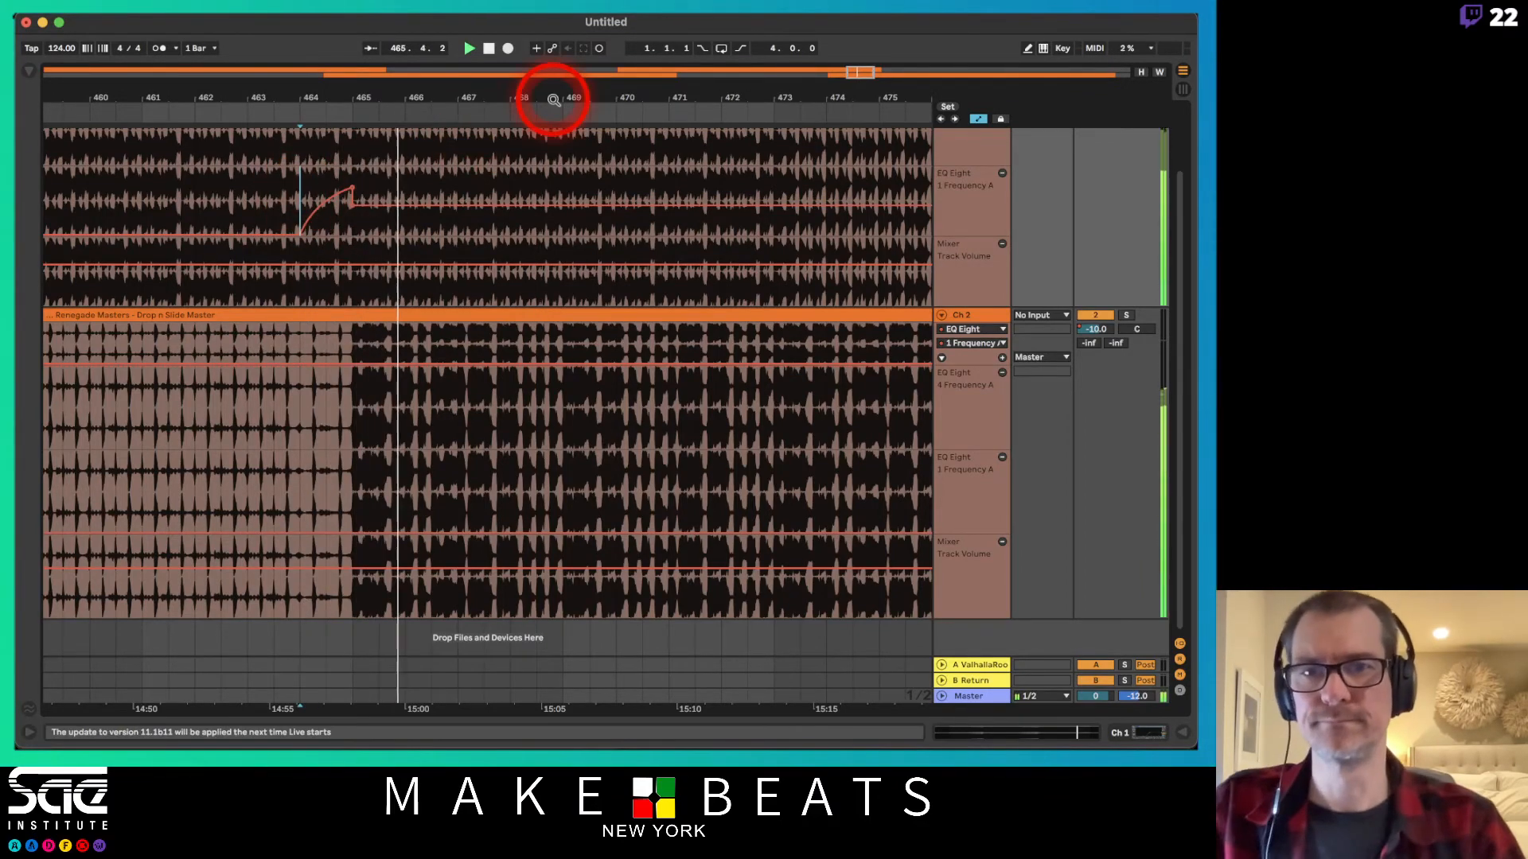
Lower Ch 1's band 4 frequency automation to about 5.47 kHz from bar 465, curving it further down from bar 473 to 480.
{"action": "left_click_drag", "start_coordinate": [554, 99], "coordinate": [600, 109]}
{"action": "scroll", "coordinate": [561, 223], "scroll_direction": "up", "scroll_amount": 1}
{"action": "scroll", "coordinate": [561, 222], "scroll_direction": "up", "scroll_amount": 2}
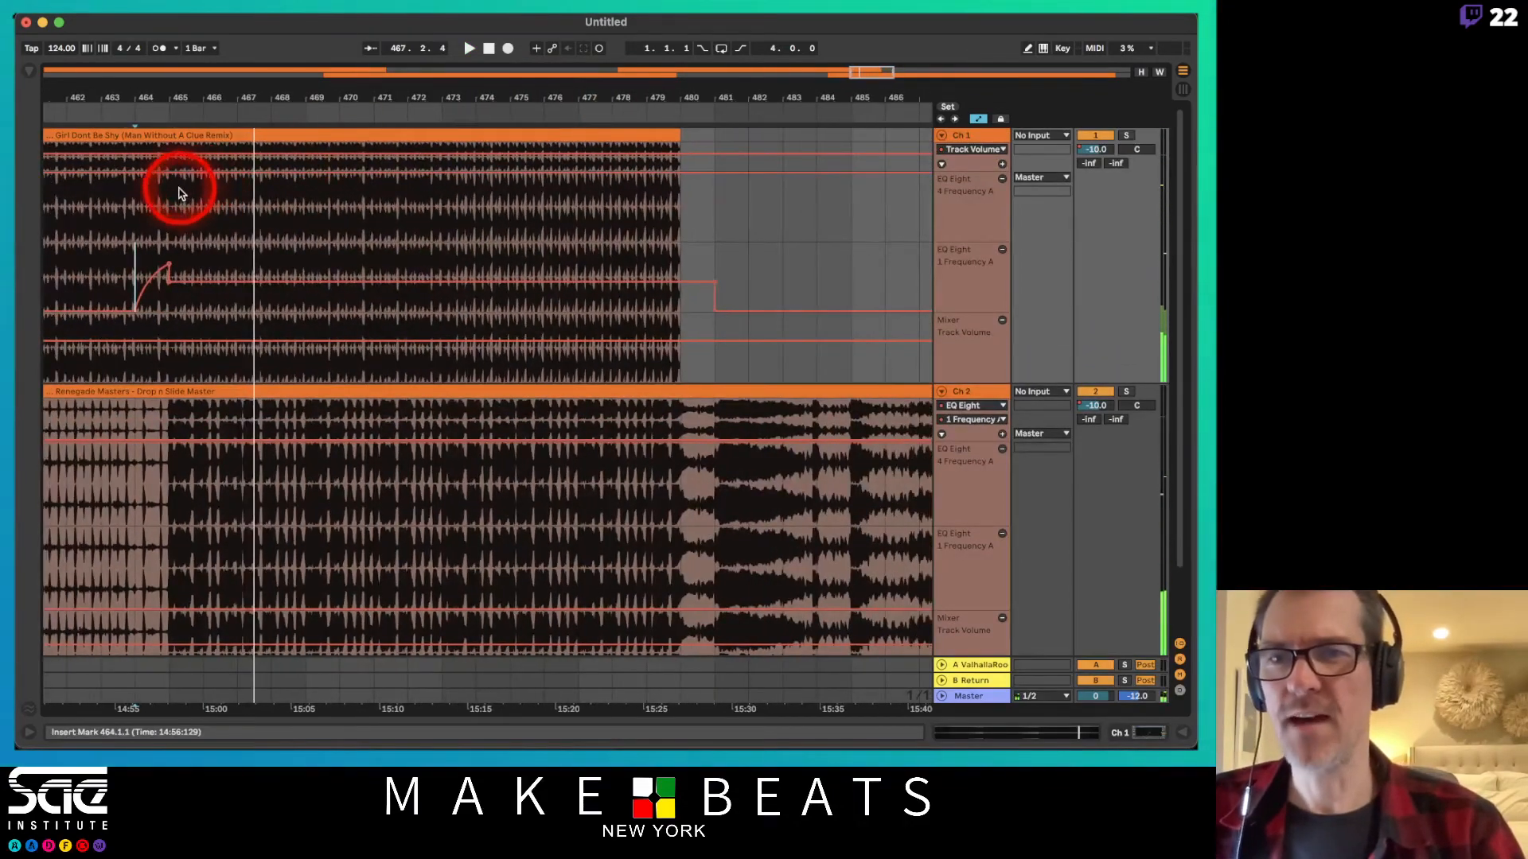
{"action": "left_click_drag", "start_coordinate": [165, 188], "coordinate": [674, 193]}
{"action": "key", "text": "space"}
{"action": "left_click", "coordinate": [440, 217]}
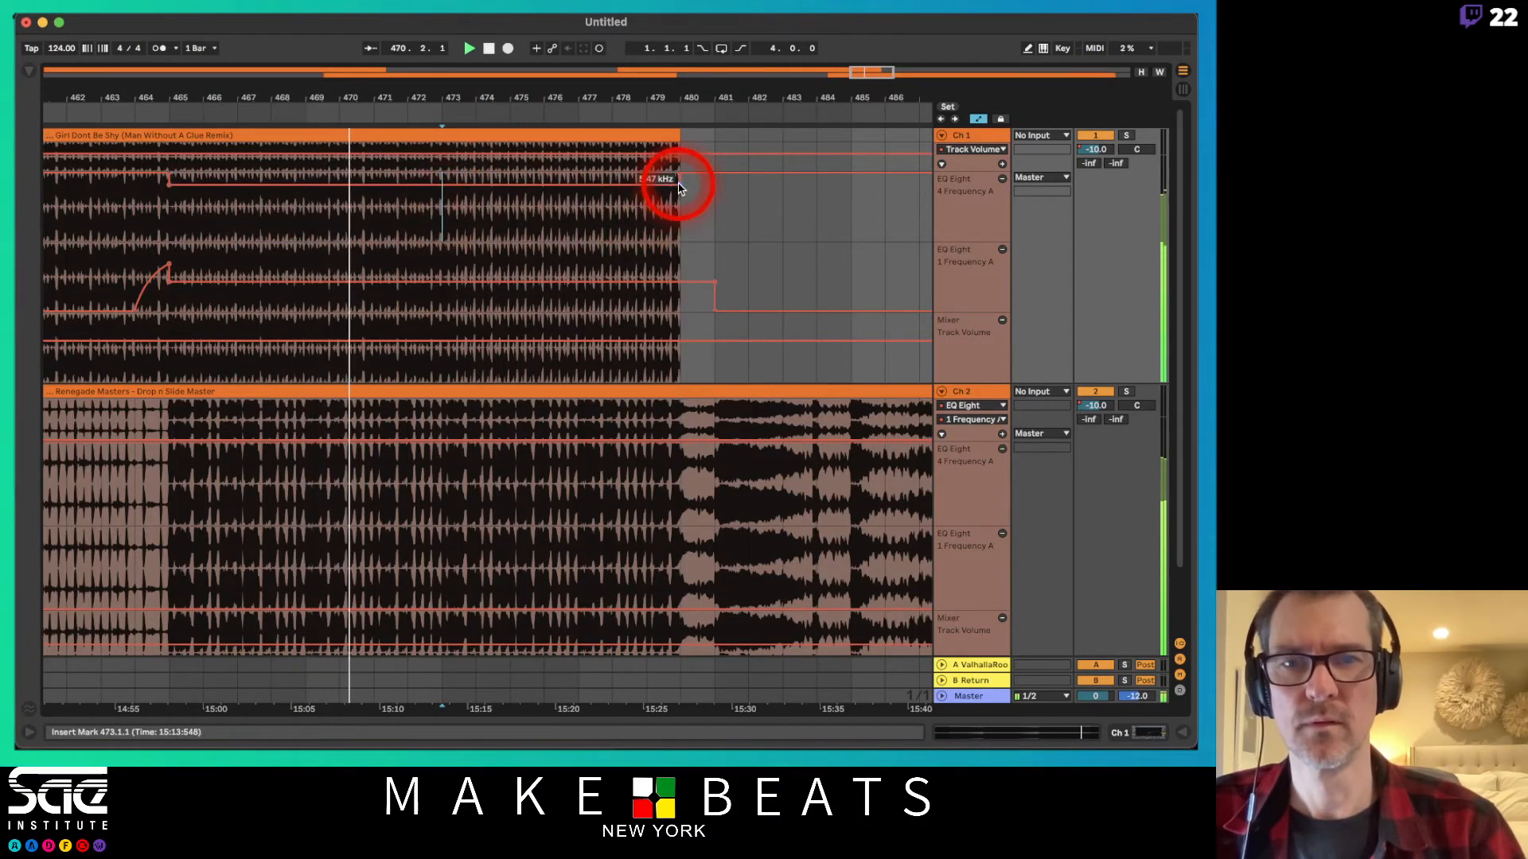
{"action": "left_click", "coordinate": [442, 186]}
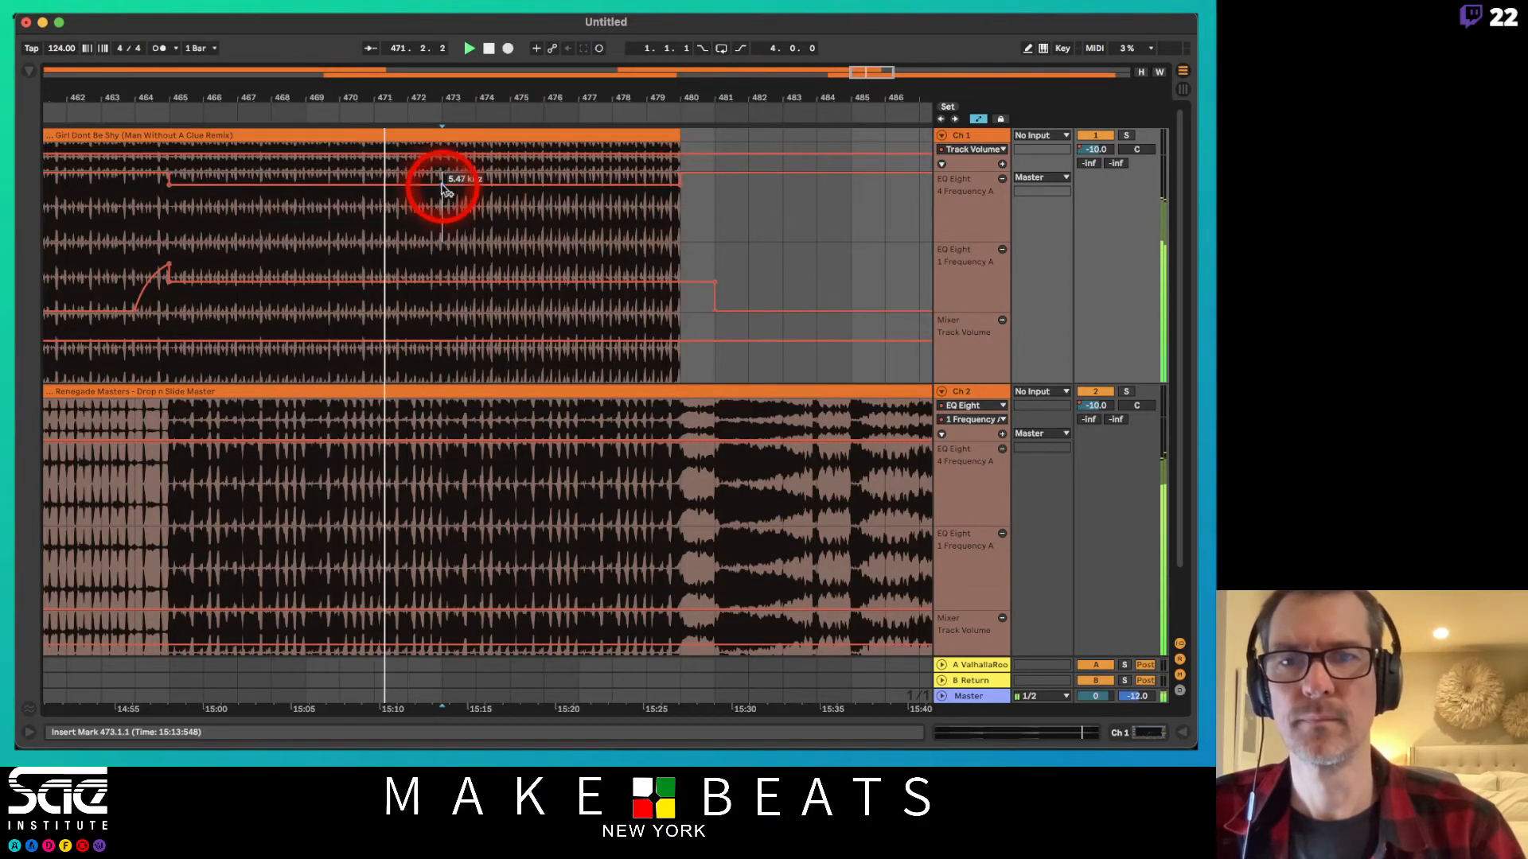
{"action": "left_click_drag", "start_coordinate": [684, 188], "coordinate": [609, 205]}
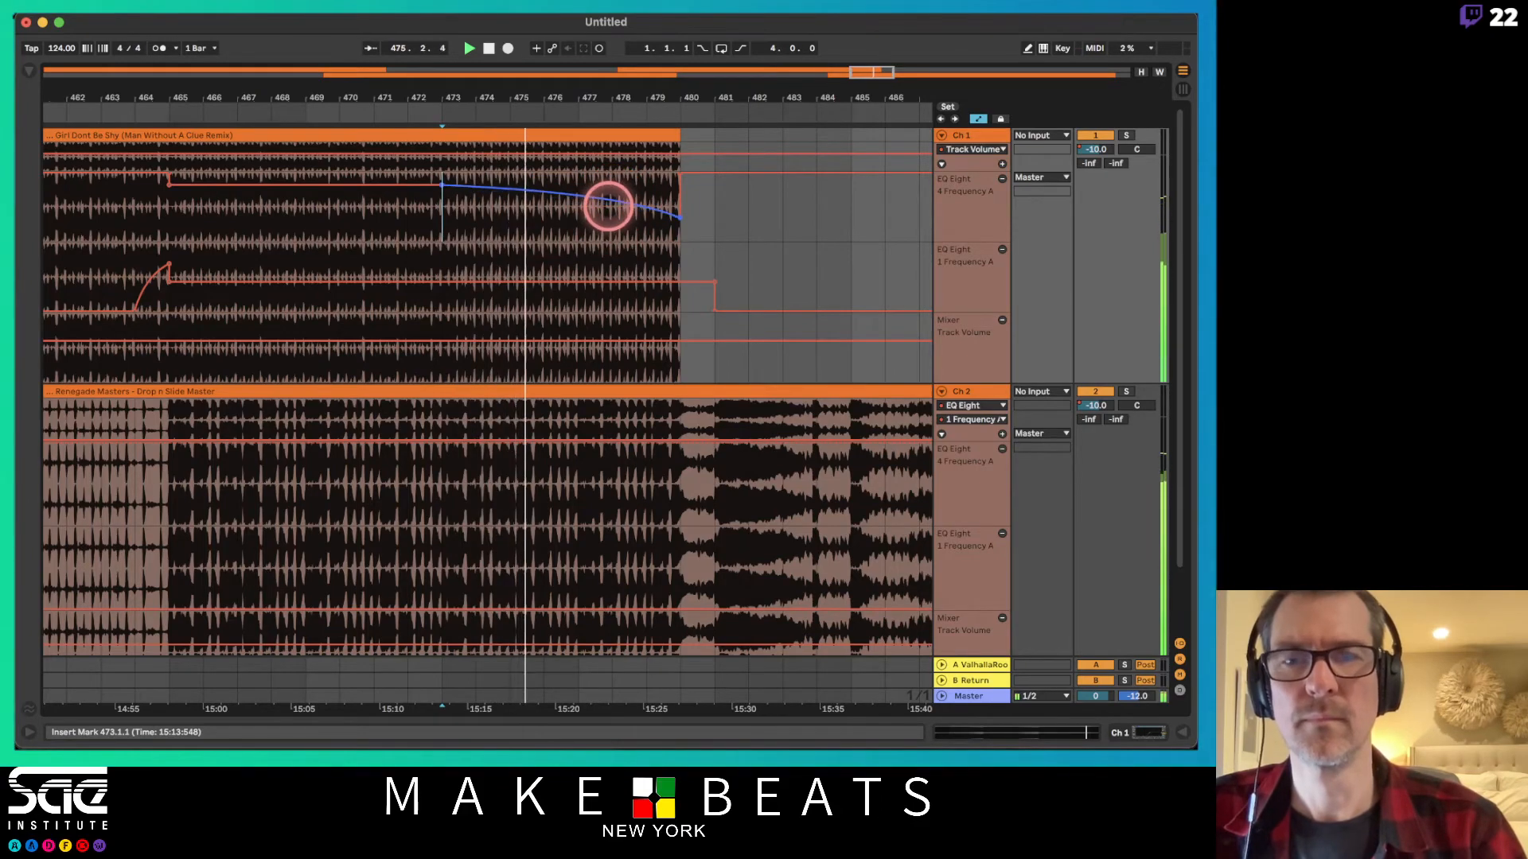
Copy bars 473 to 480 of the Girl Dont Be Shy clip to bar 465 on Ch 1, and play from bar 463.
{"action": "left_click_drag", "start_coordinate": [607, 94], "coordinate": [602, 93]}
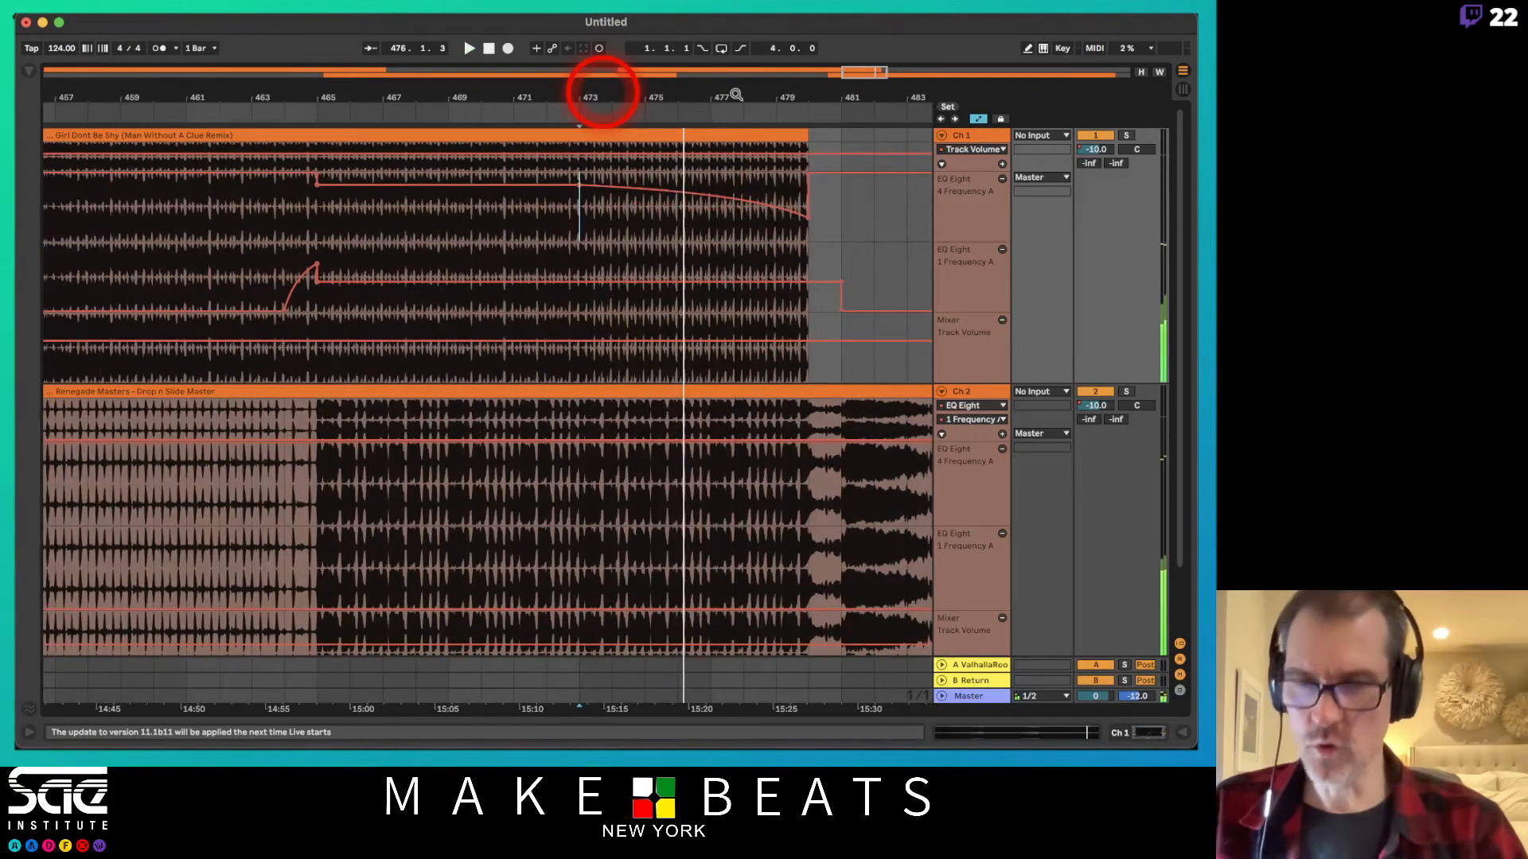
{"action": "key", "text": "a"}
{"action": "left_click_drag", "start_coordinate": [585, 163], "coordinate": [807, 161]}
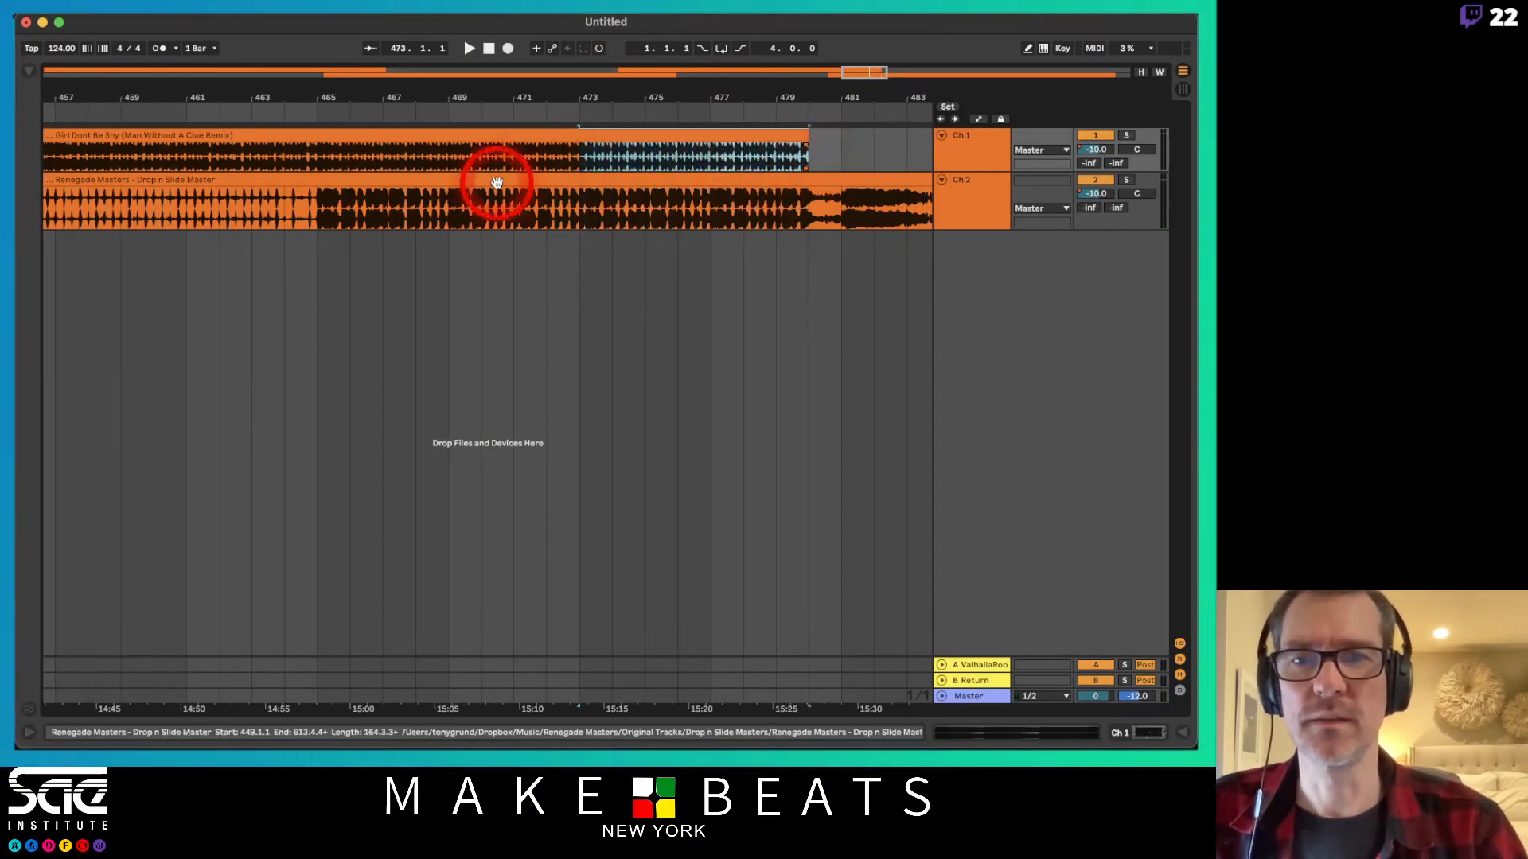
{"action": "left_click", "coordinate": [319, 157]}
{"action": "key", "text": "super+v"}
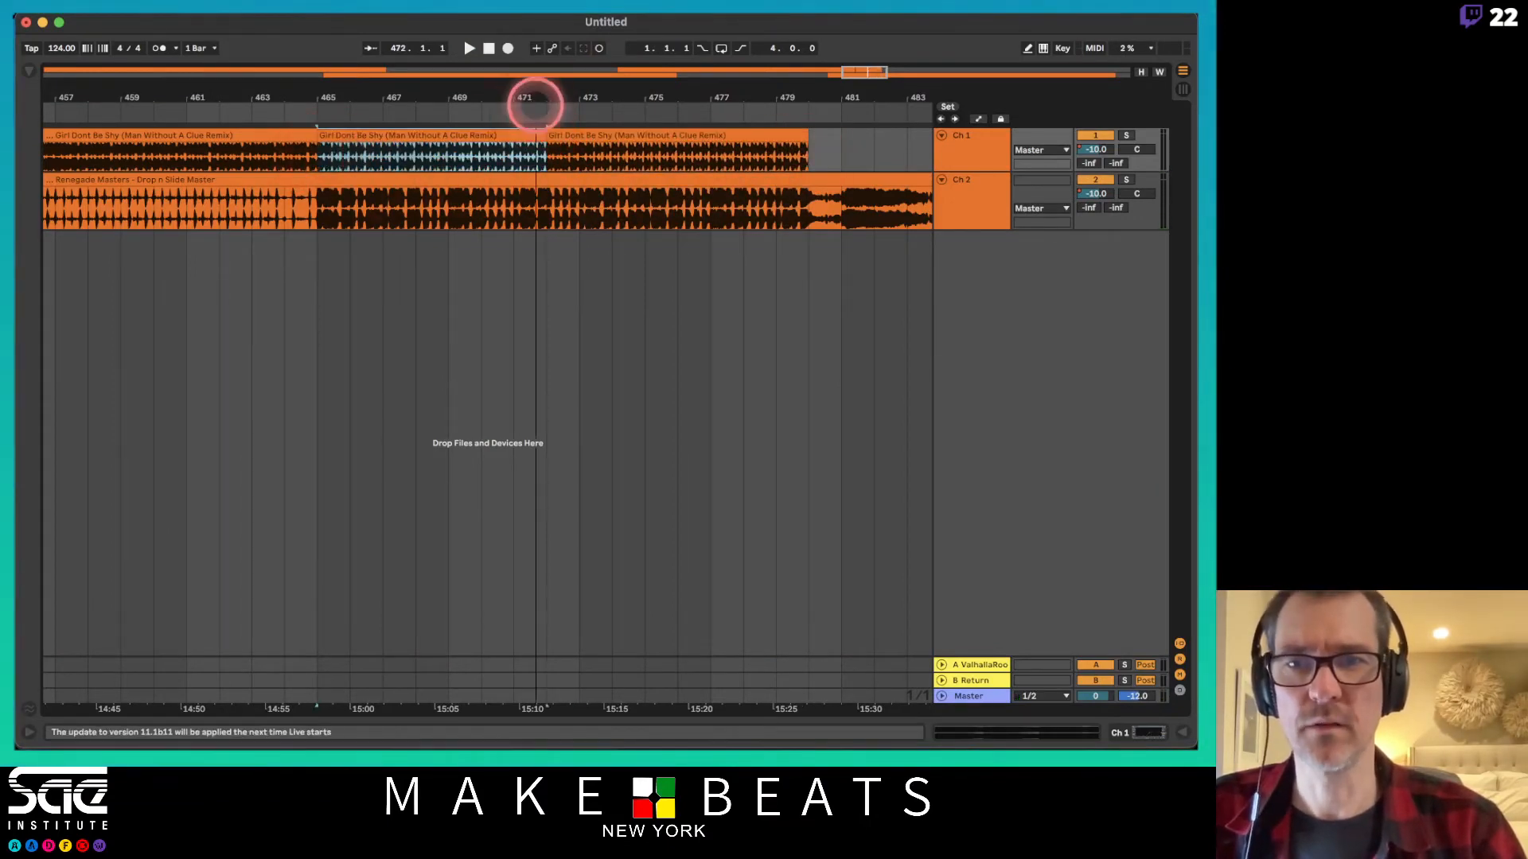
{"action": "left_click_drag", "start_coordinate": [535, 107], "coordinate": [514, 116]}
{"action": "left_click", "coordinate": [357, 162]}
{"action": "key", "text": "space"}
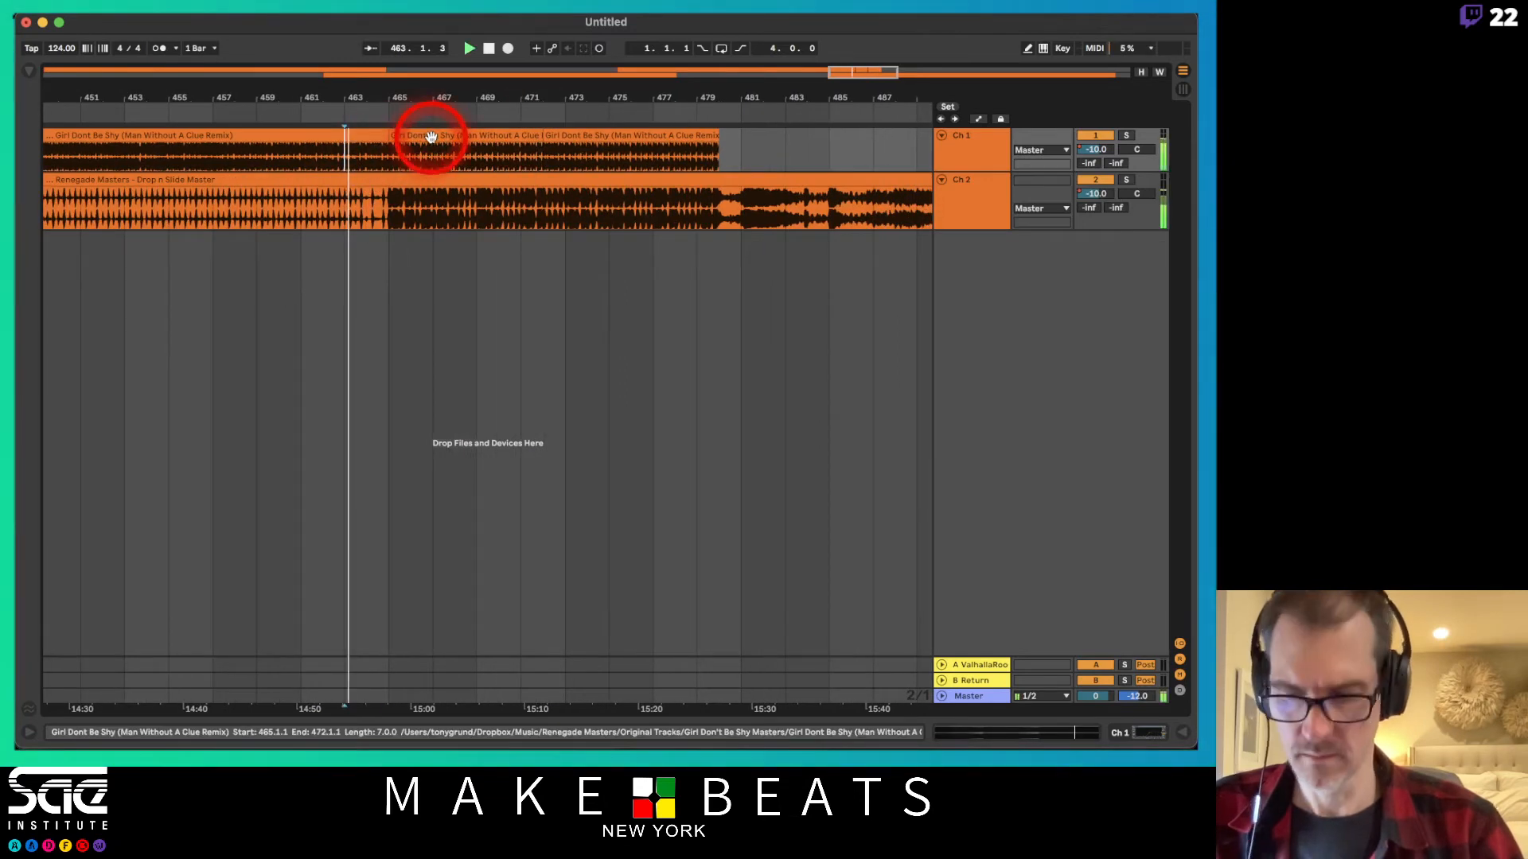
Reshape Ch 1's band 4 frequency automation to slope down from bar 465 to 472 and curve lower until bar 480.
{"action": "key", "text": "a"}
{"action": "left_click", "coordinate": [541, 217]}
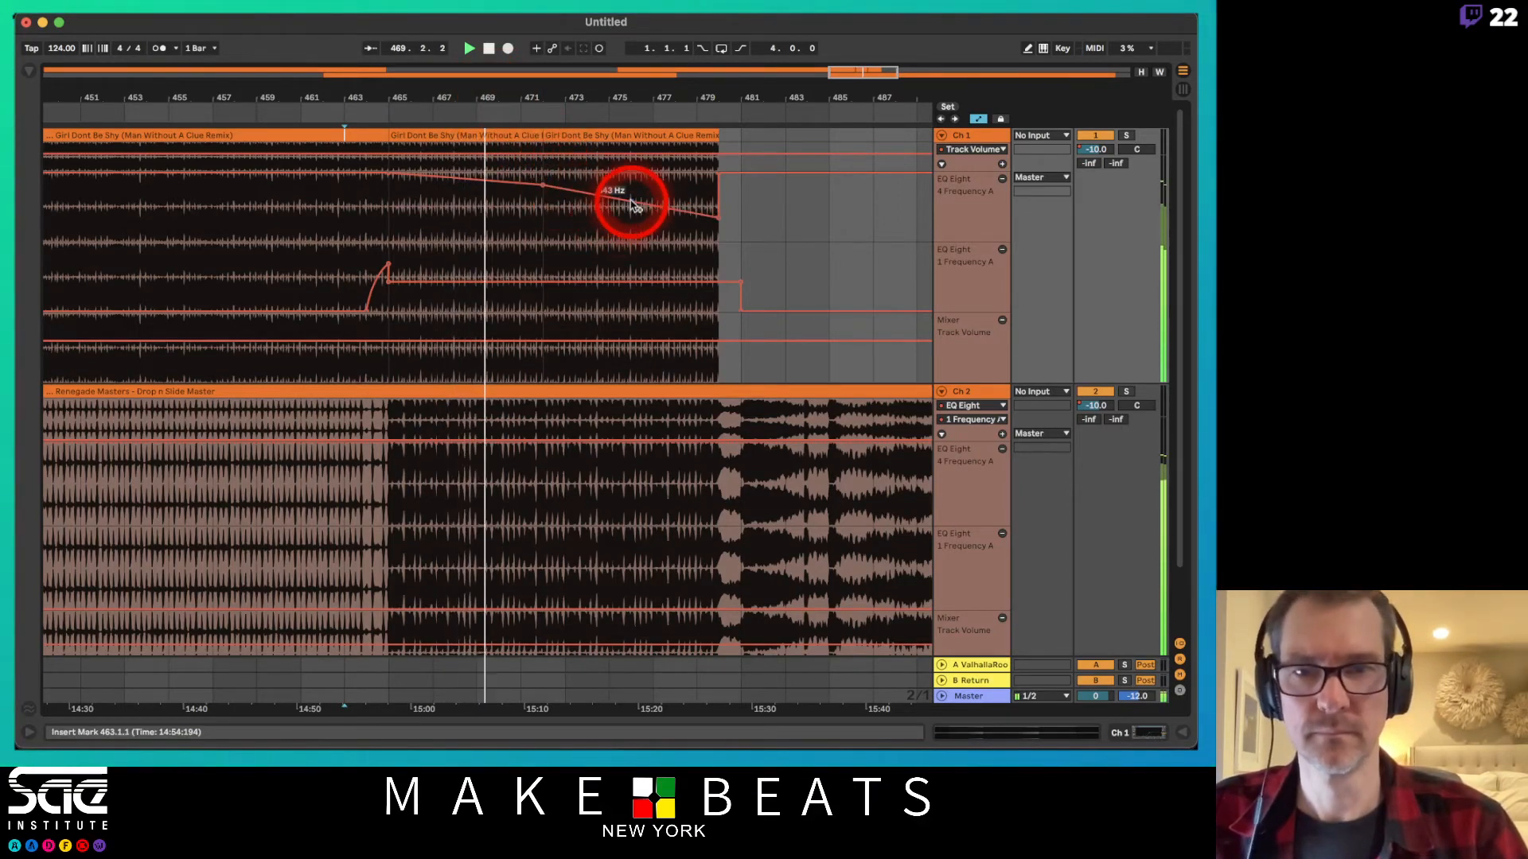
{"action": "left_click_drag", "start_coordinate": [732, 225], "coordinate": [627, 204]}
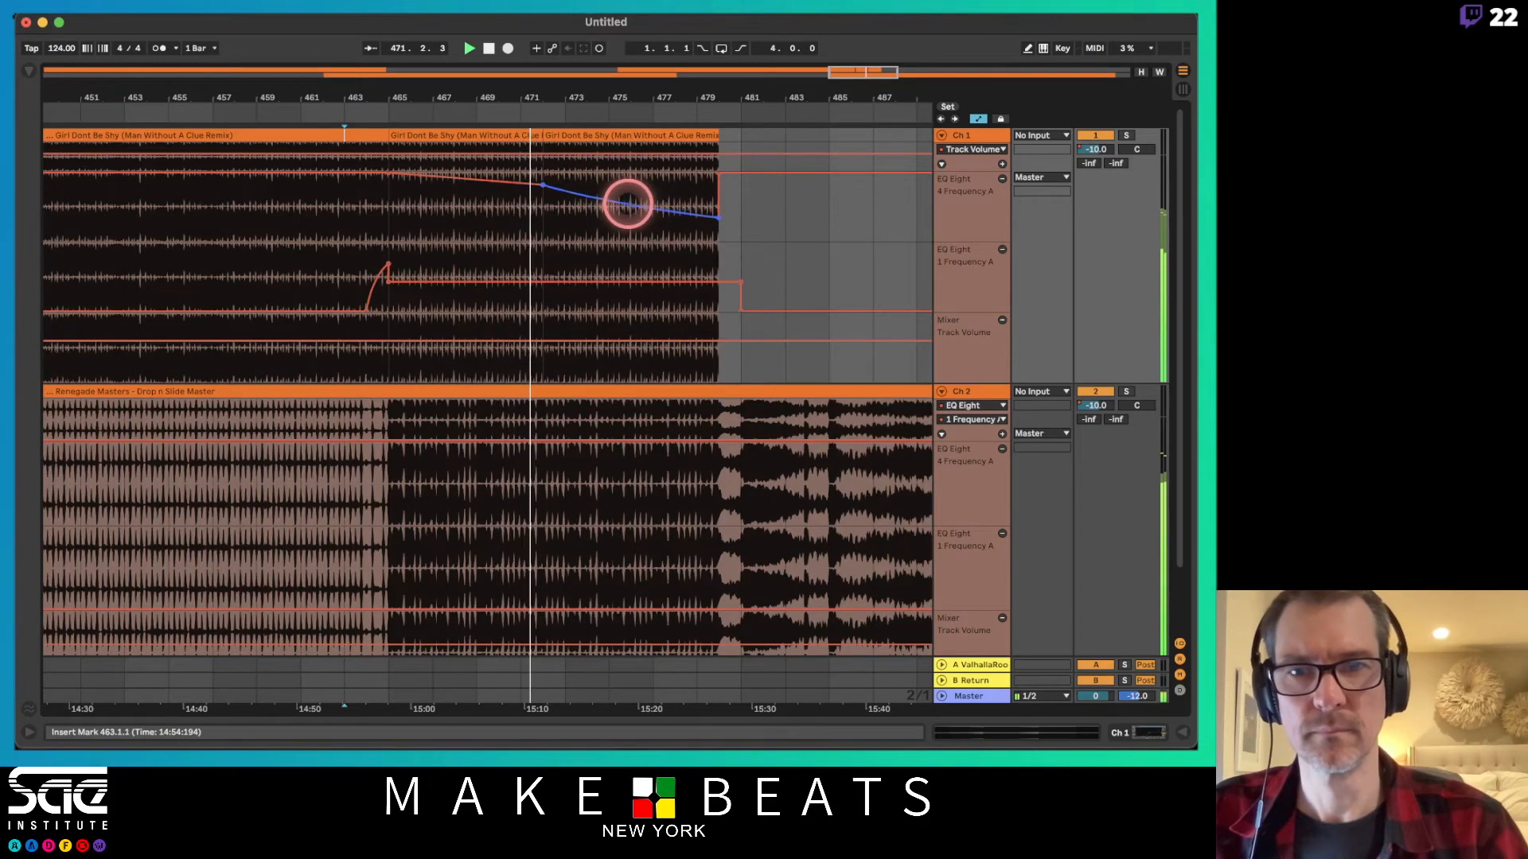
{"action": "left_click_drag", "start_coordinate": [627, 203], "coordinate": [615, 207]}
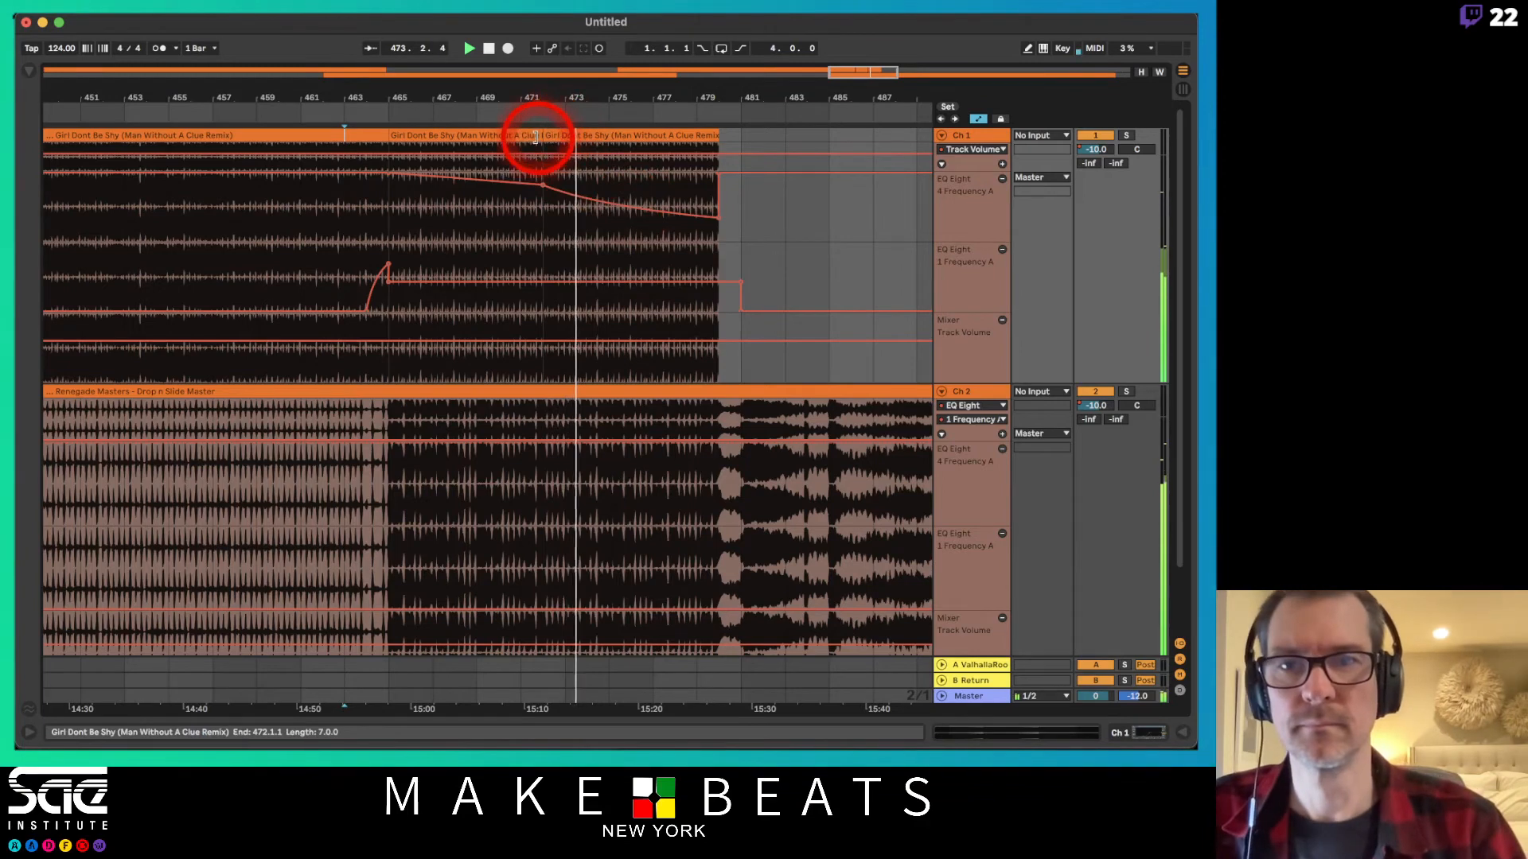
Extend the end of the pasted Girl Dont Be Shy clip on Ch 1 to bar 473.
{"action": "left_click_drag", "start_coordinate": [540, 136], "coordinate": [559, 137]}
{"action": "left_click", "coordinate": [605, 133]}
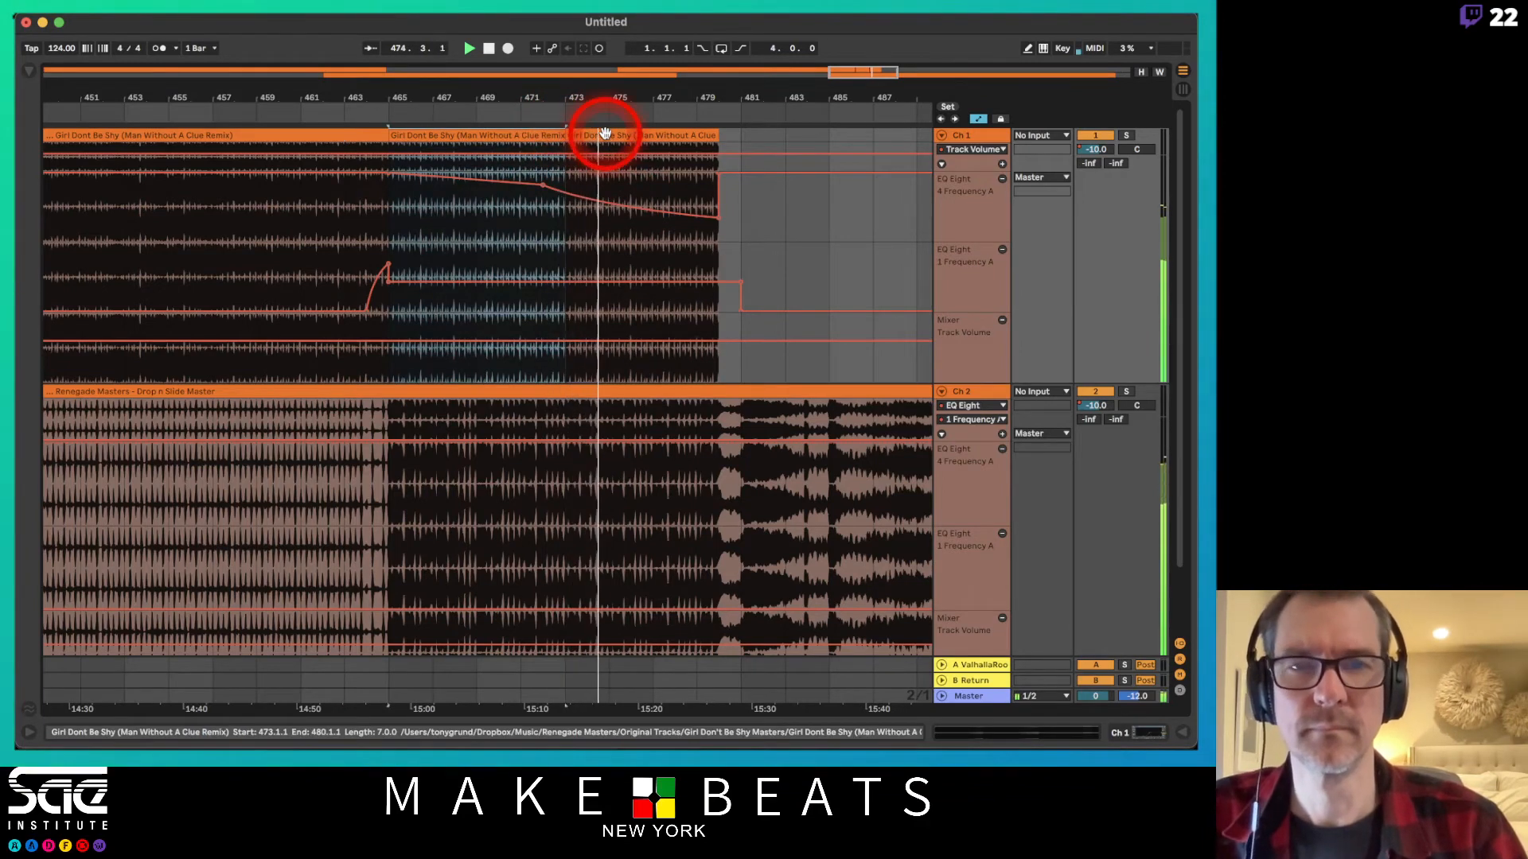
{"action": "left_click", "coordinate": [543, 185]}
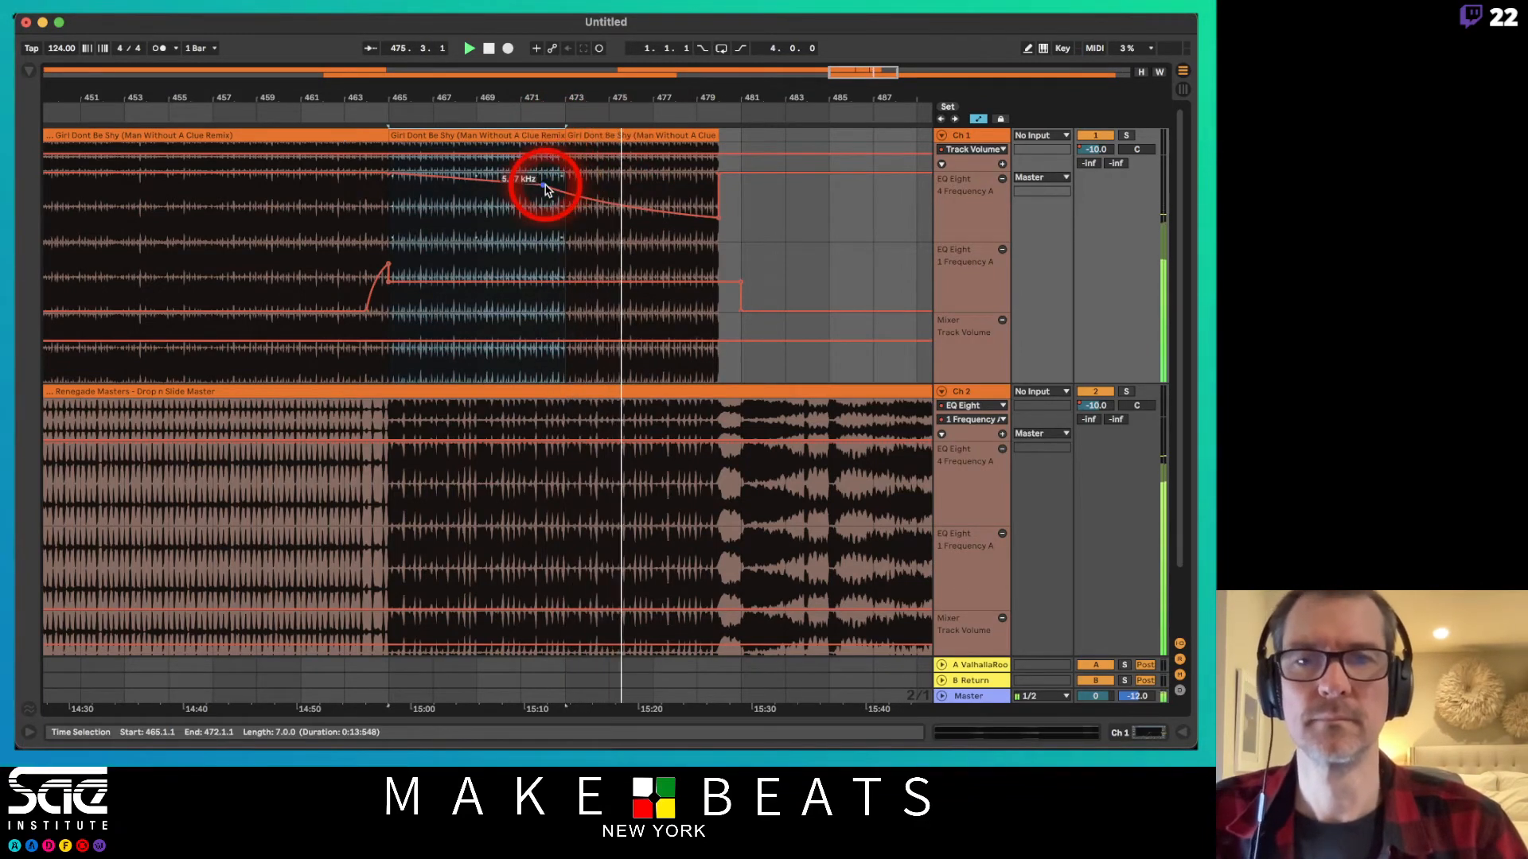
Adjust Ch 1's band 4 frequency automation around bar 473 and raise its end point at bar 480.
{"action": "left_click_drag", "start_coordinate": [545, 189], "coordinate": [563, 207]}
{"action": "left_click", "coordinate": [565, 231]}
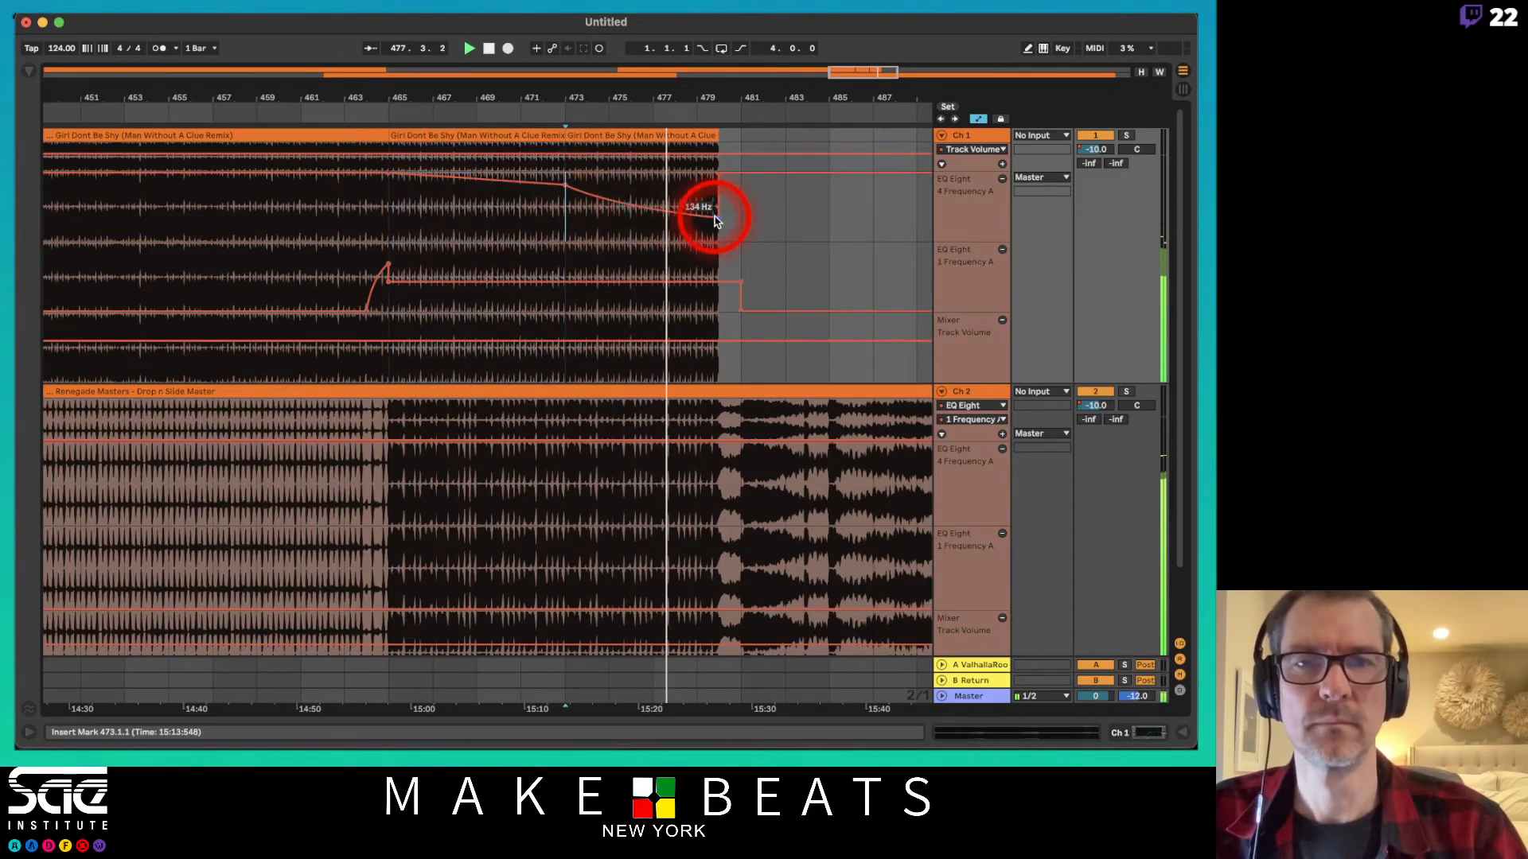
{"action": "left_click_drag", "start_coordinate": [718, 221], "coordinate": [716, 203]}
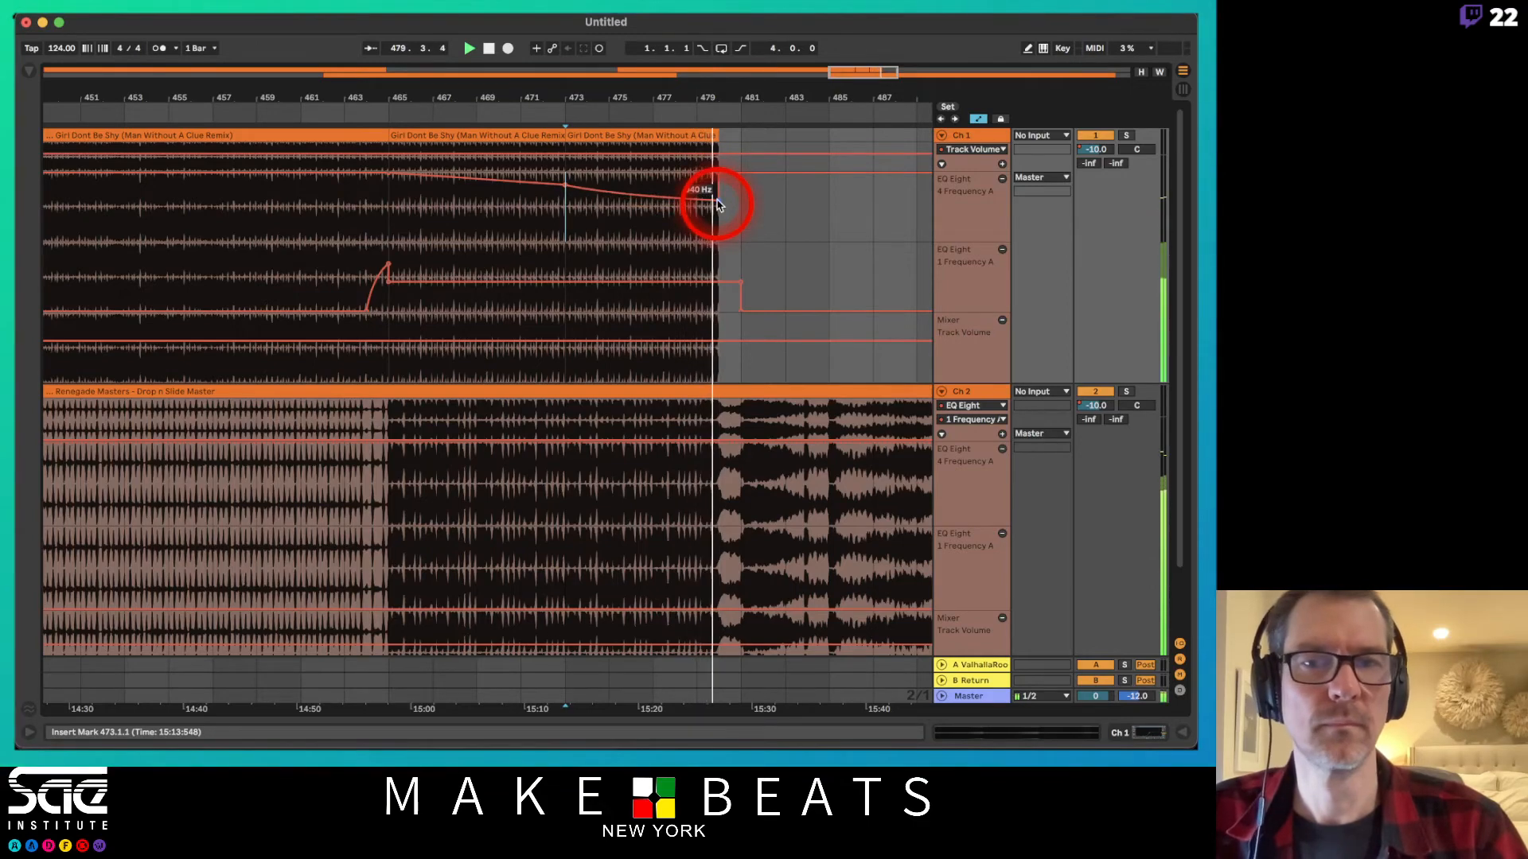
Inspect the end of the Girl Dont Be Shy clip near bar 480 and hide the automation in the arrangement.
{"action": "mouse_move", "coordinate": [709, 92]}
{"action": "left_mouse_down"}
{"action": "mouse_move", "coordinate": [723, 137]}
{"action": "mouse_move", "coordinate": [719, 101]}
{"action": "left_mouse_up"}
{"action": "key", "text": "a"}
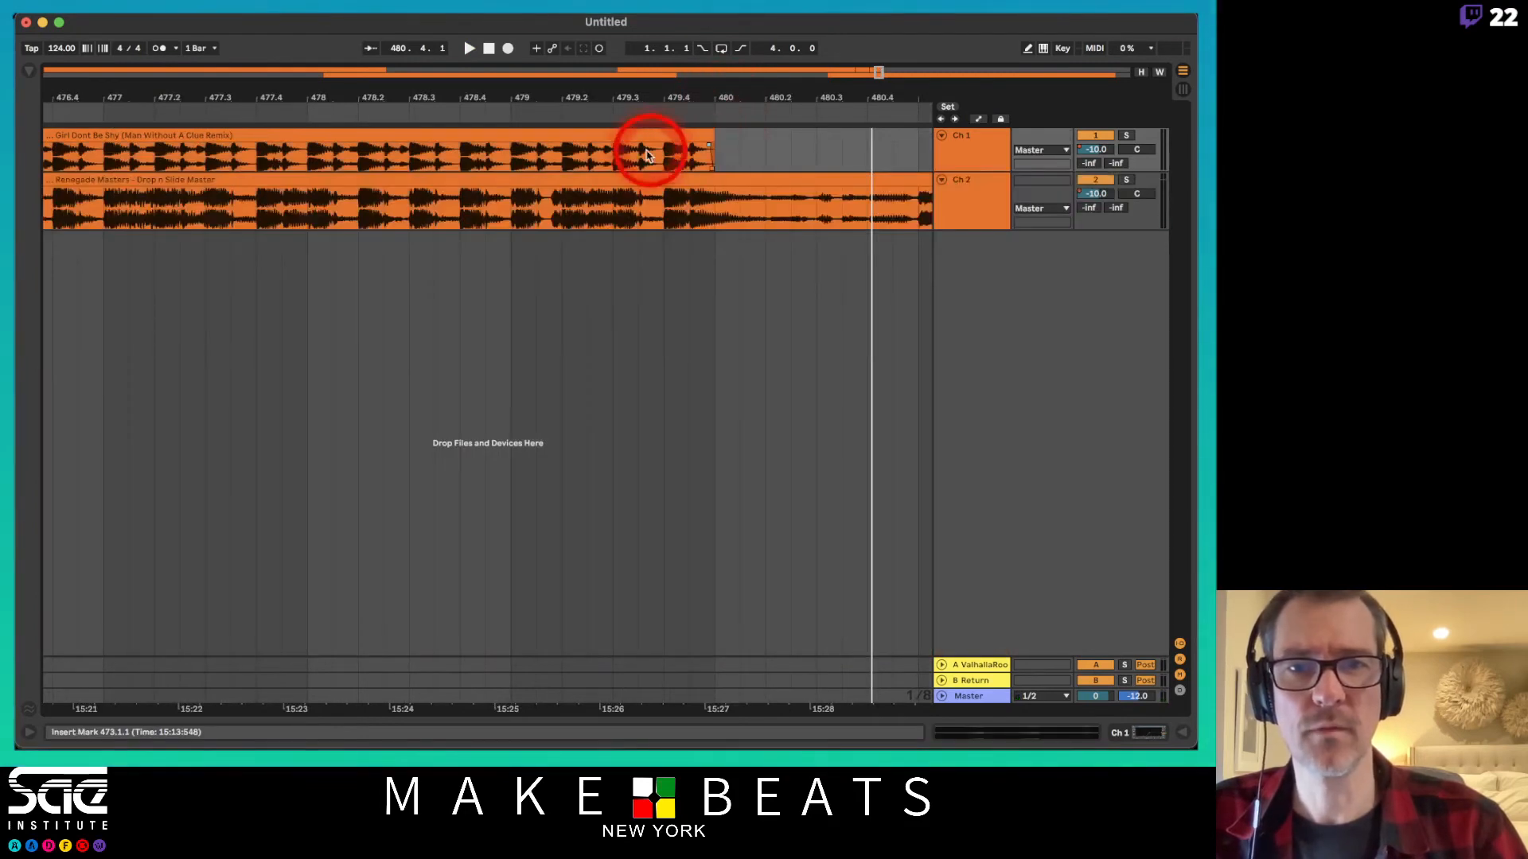
{"action": "left_click", "coordinate": [547, 159]}
{"action": "left_click_drag", "start_coordinate": [634, 103], "coordinate": [721, 104]}
{"action": "key", "text": "a"}
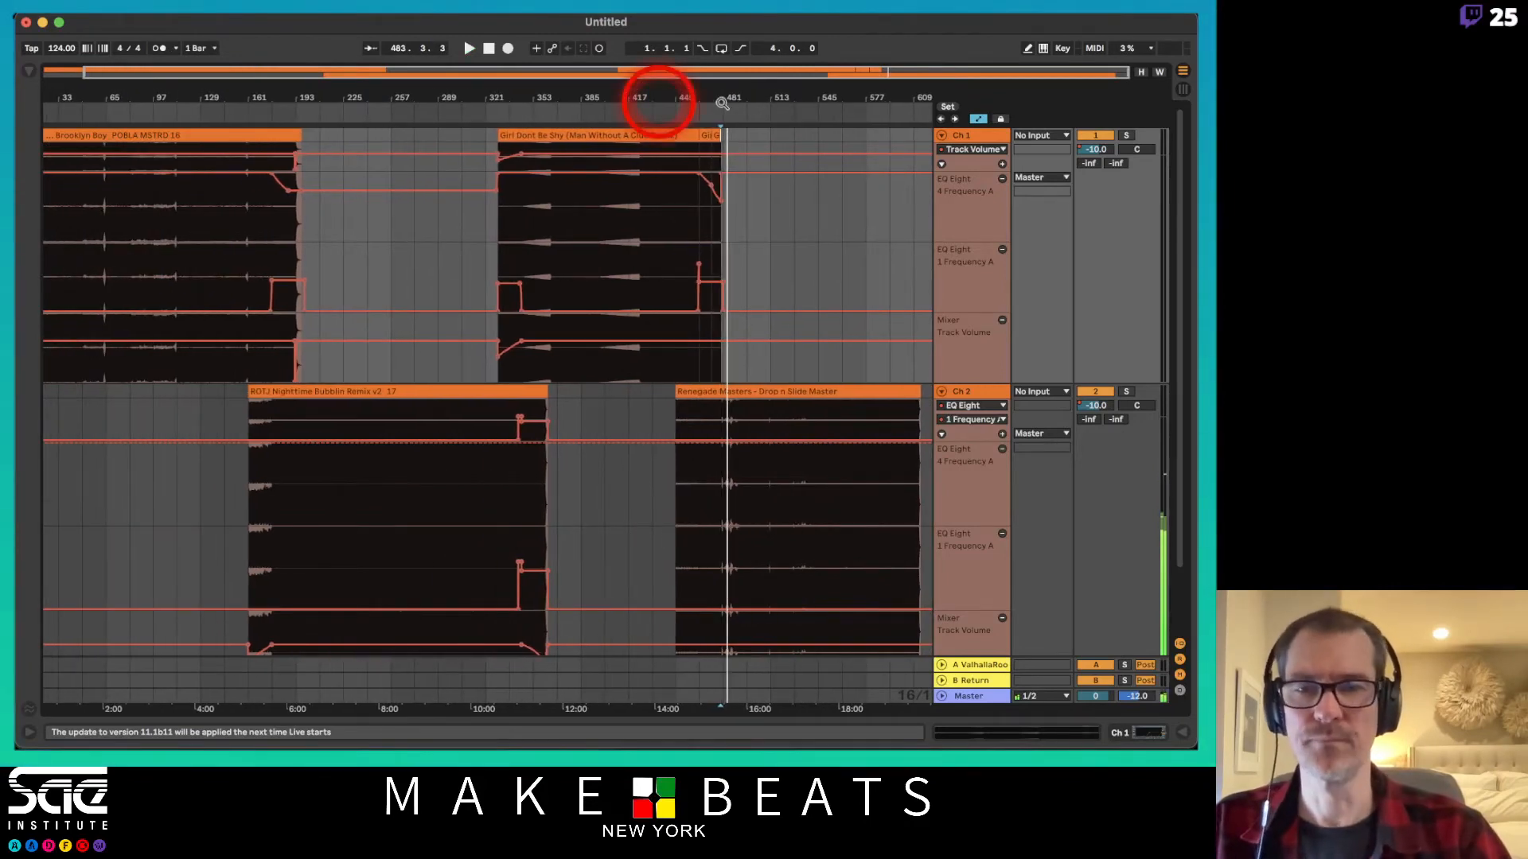
{"action": "key", "text": "a"}
Loop the whole arrangement across Ch 1 and Ch 2, from bar 1 to the end of the Renegade Masters clip.
{"action": "left_click", "coordinate": [683, 102]}
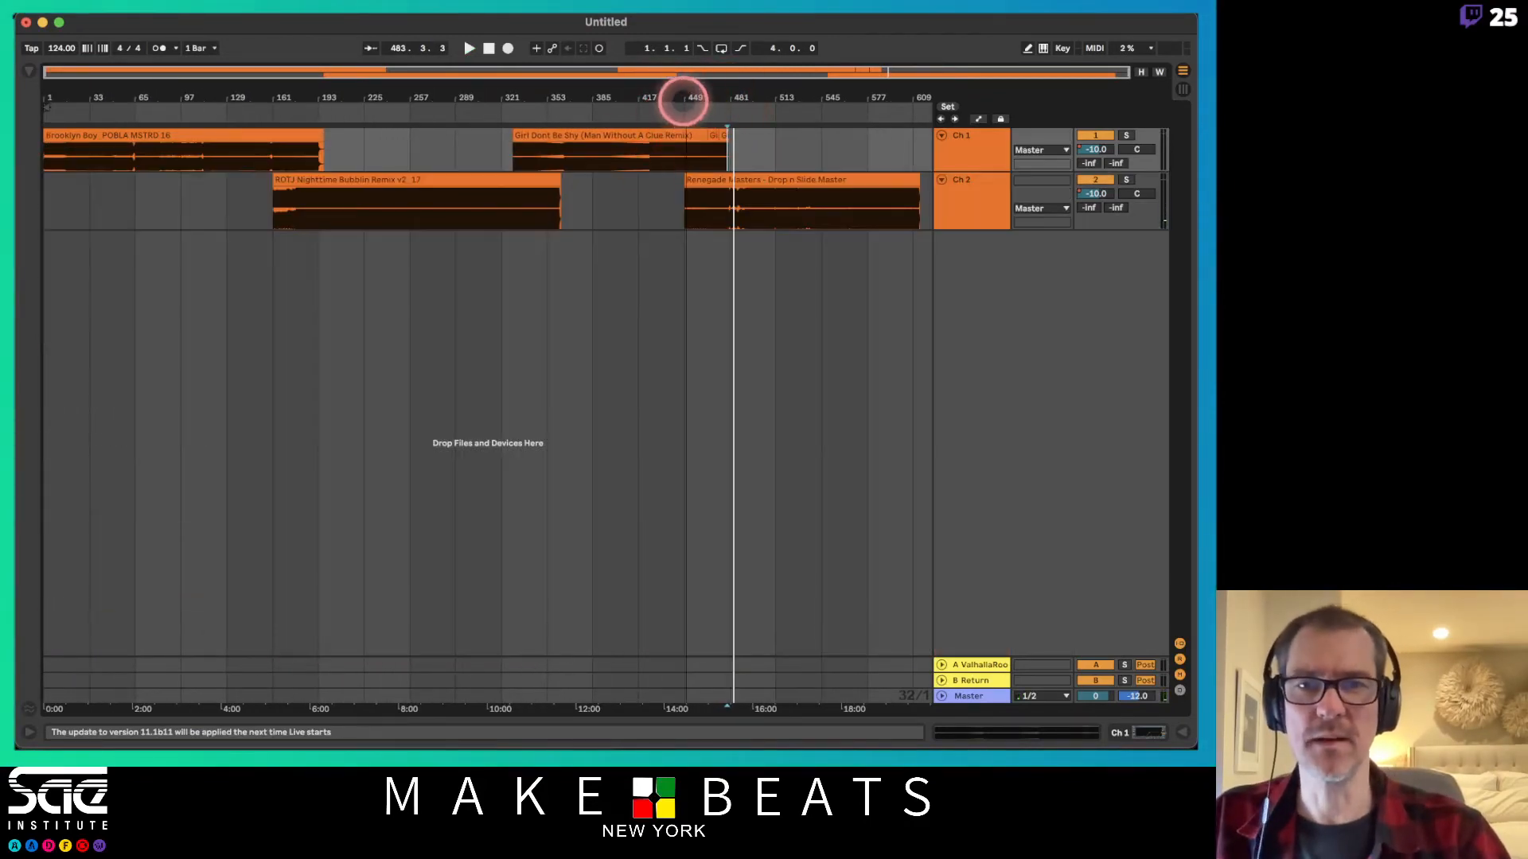
{"action": "left_click", "coordinate": [686, 106]}
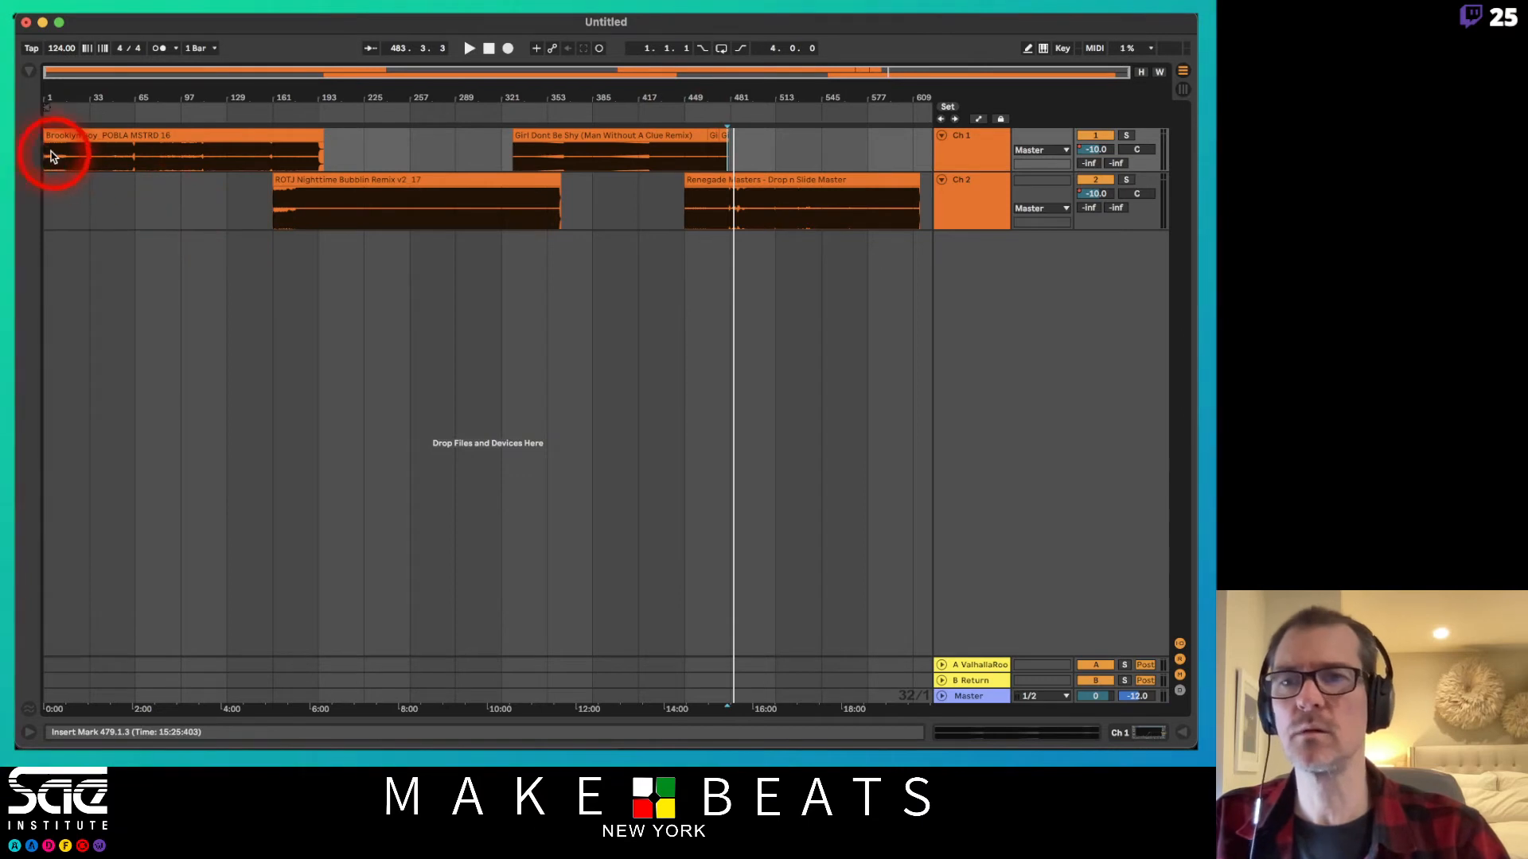
{"action": "left_click_drag", "start_coordinate": [50, 155], "coordinate": [892, 182]}
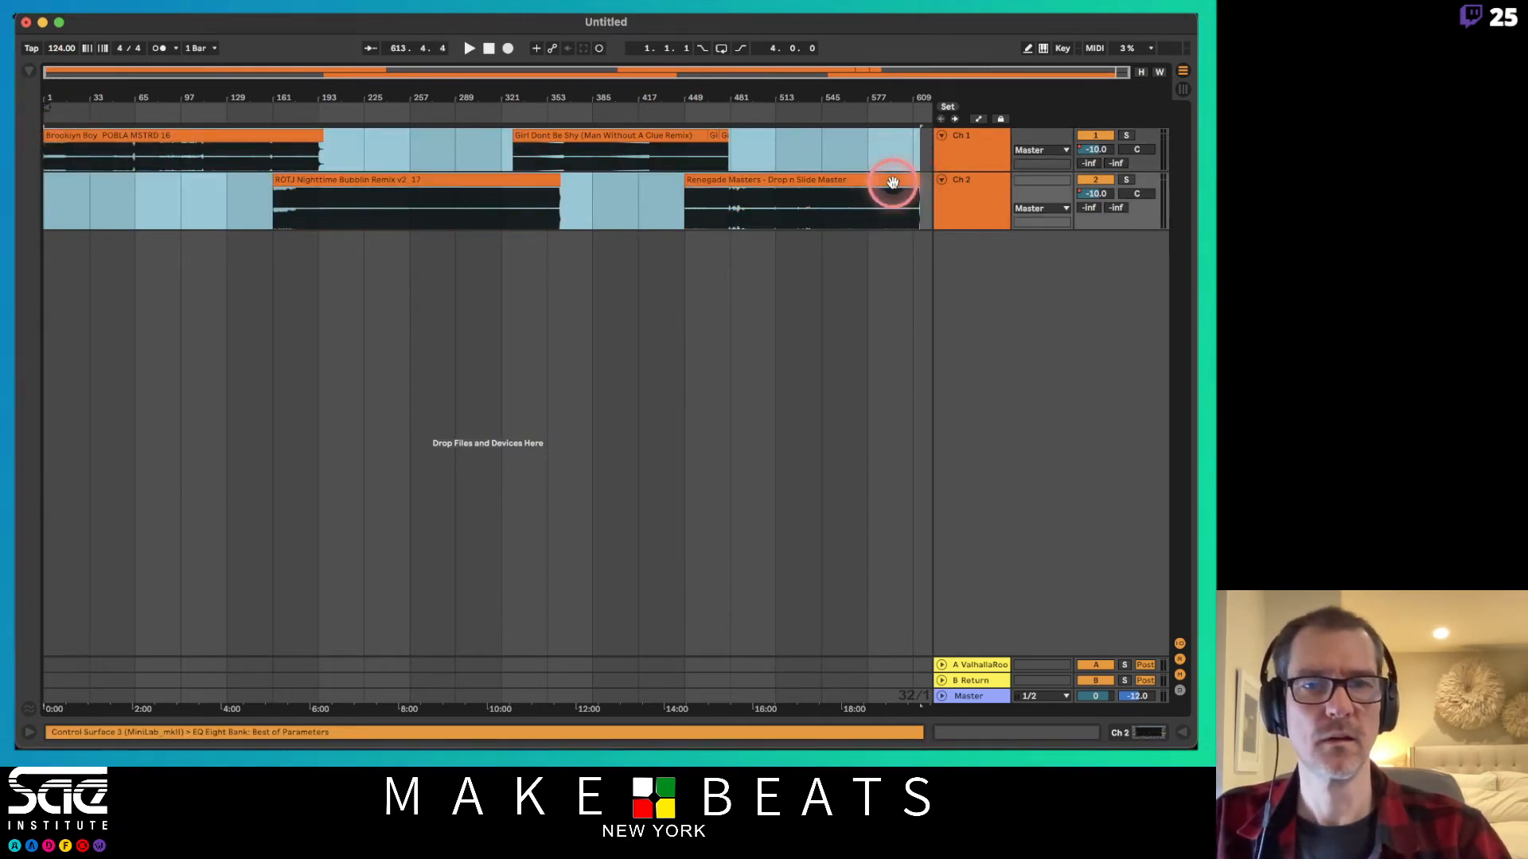
{"action": "key", "text": "super+l"}
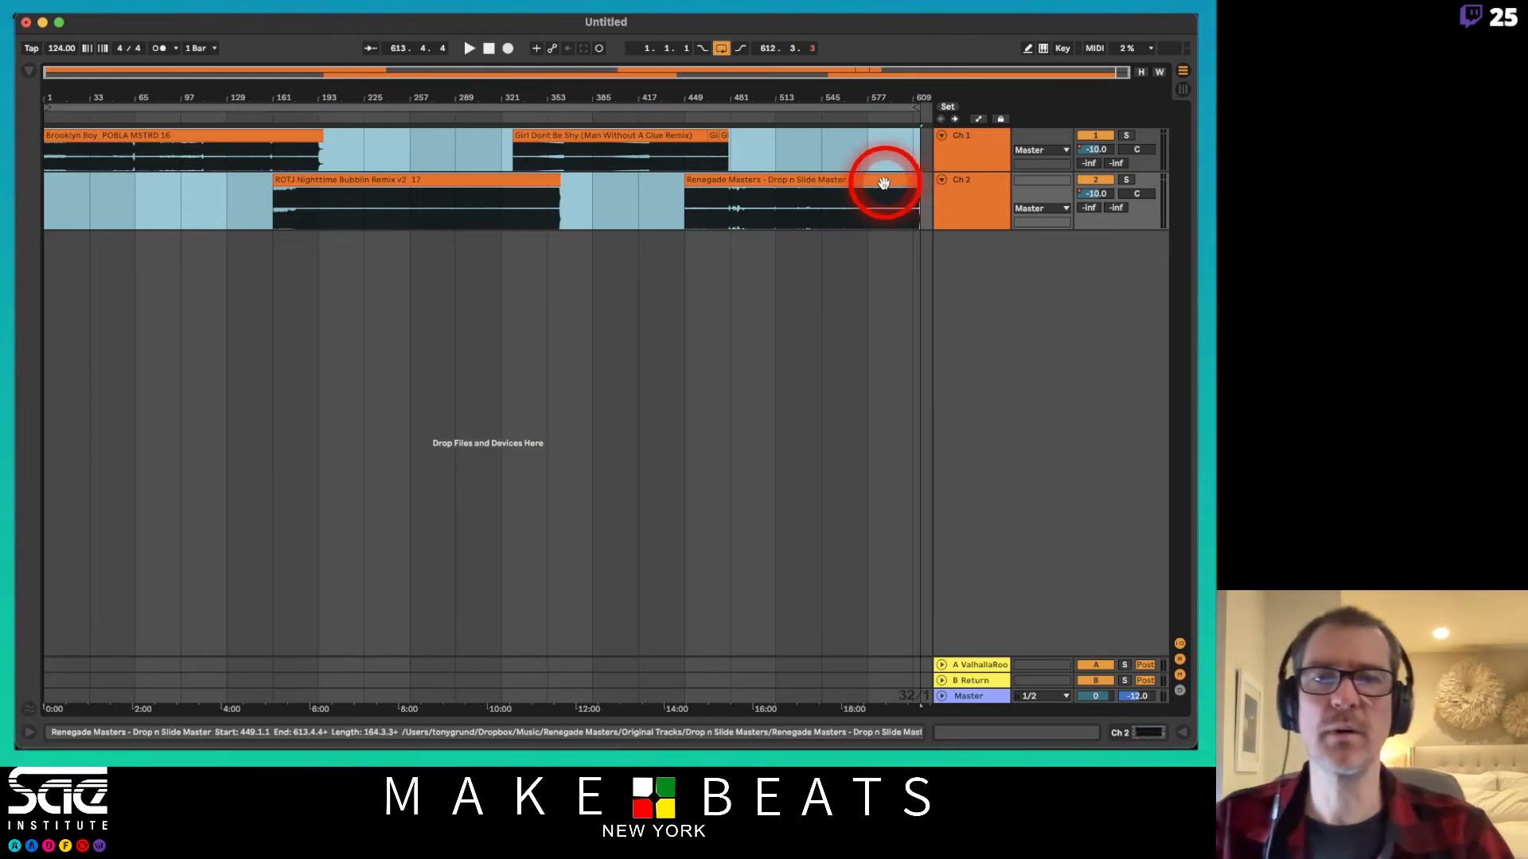
Add and name a locator marking the end of the mix at bar 614.
{"action": "left_click_drag", "start_coordinate": [918, 92], "coordinate": [928, 94]}
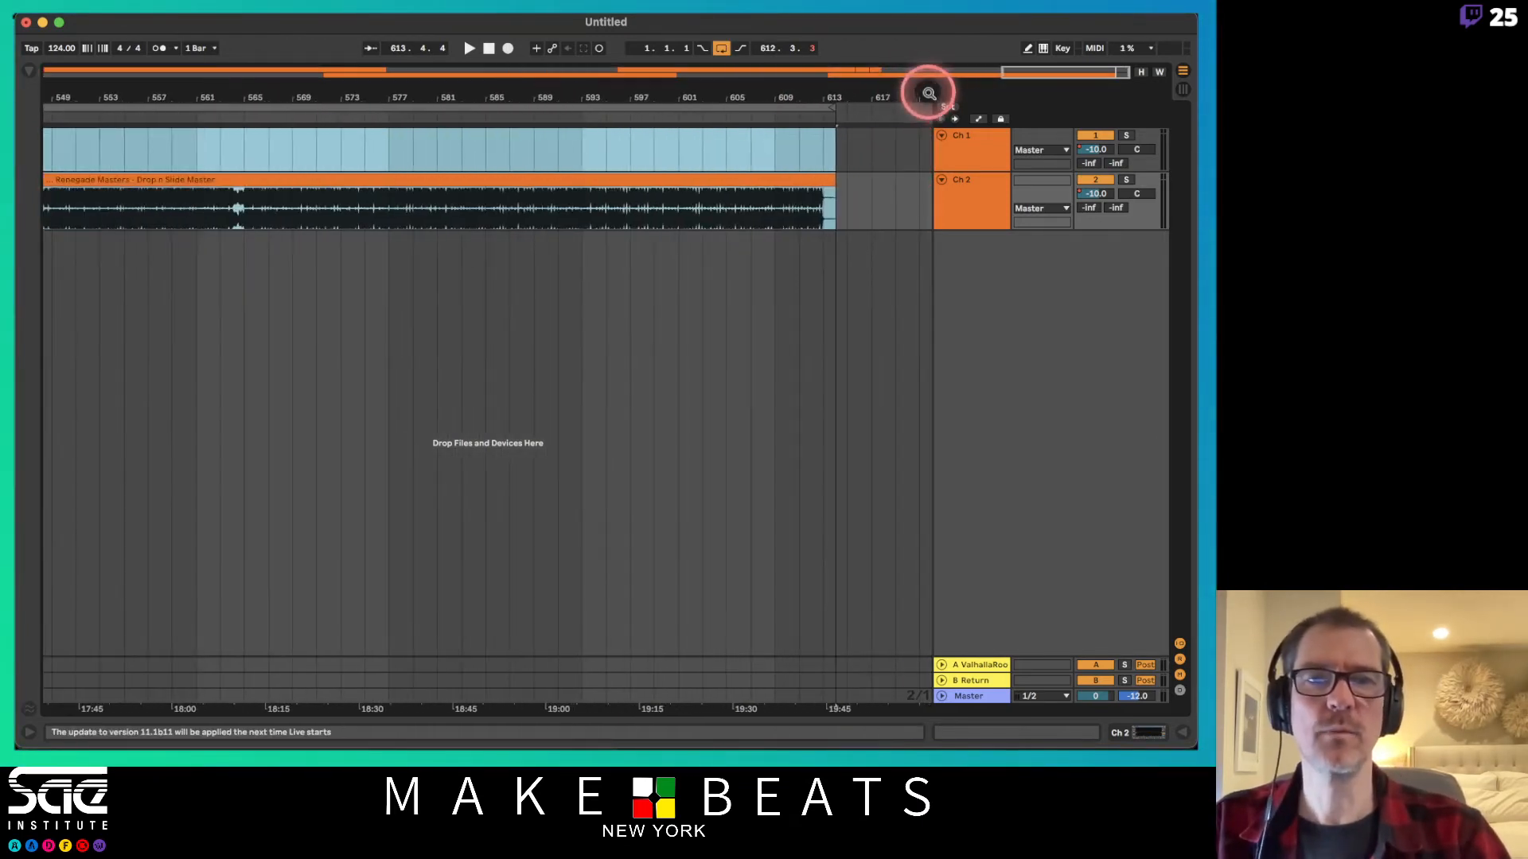
{"action": "left_click", "coordinate": [835, 151]}
{"action": "left_click_drag", "start_coordinate": [834, 92], "coordinate": [828, 122]}
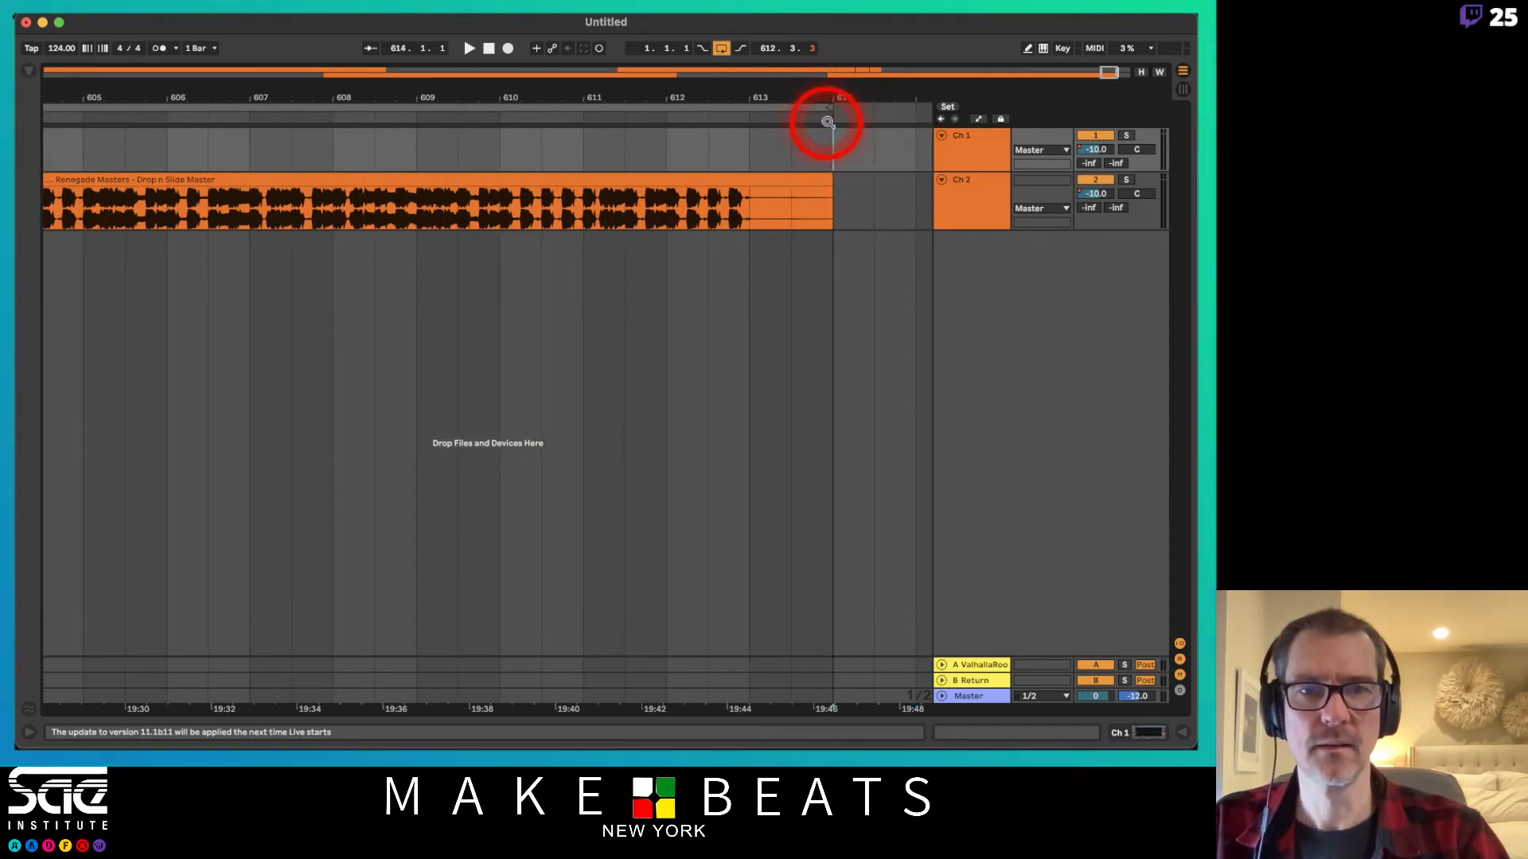
{"action": "right_click", "coordinate": [829, 113]}
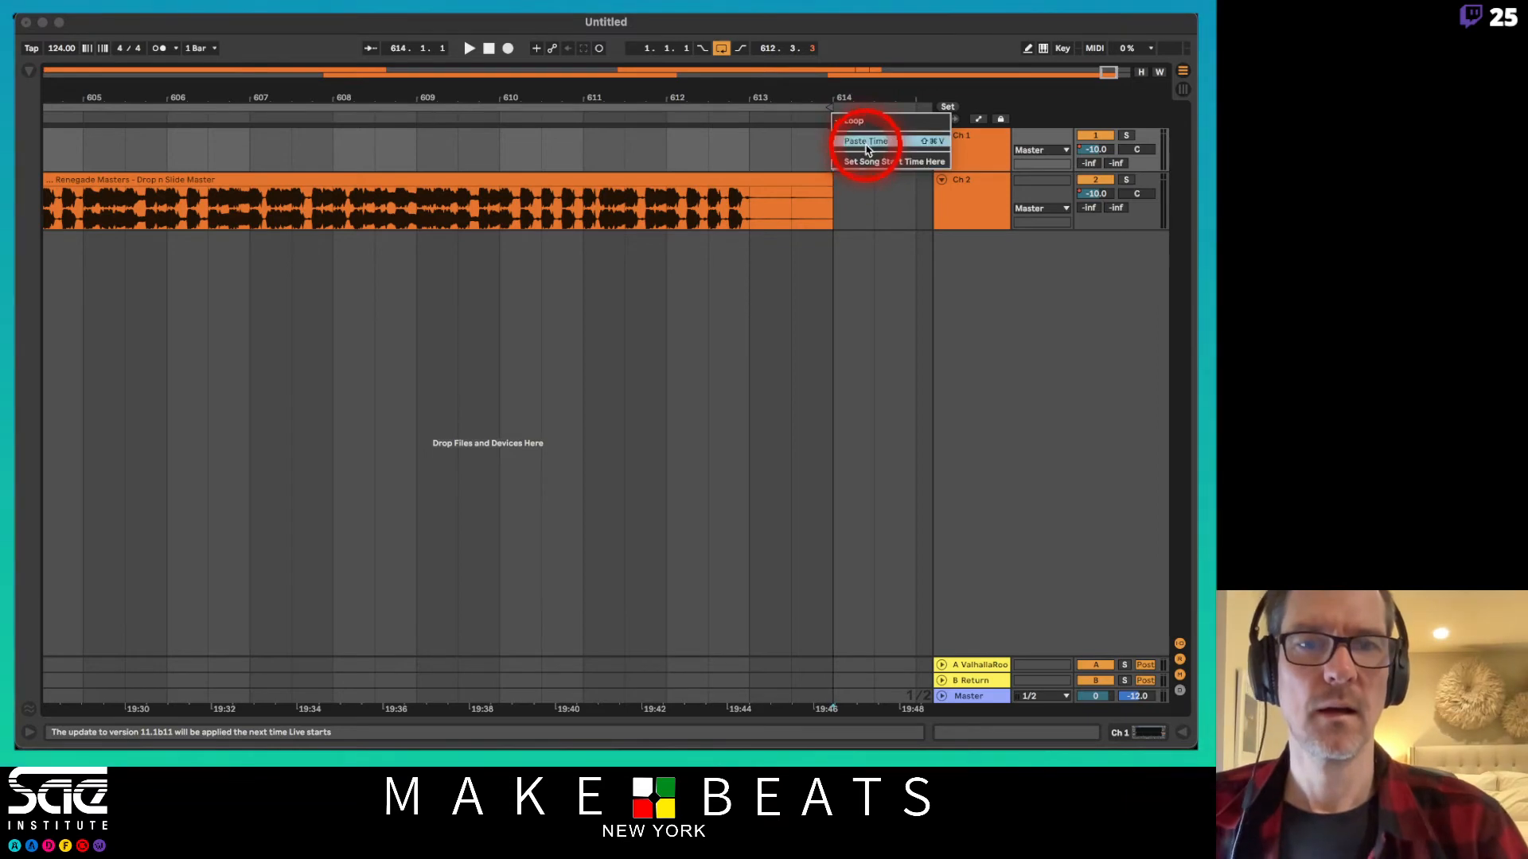
{"action": "left_click", "coordinate": [798, 139]}
{"action": "right_click", "coordinate": [834, 120]}
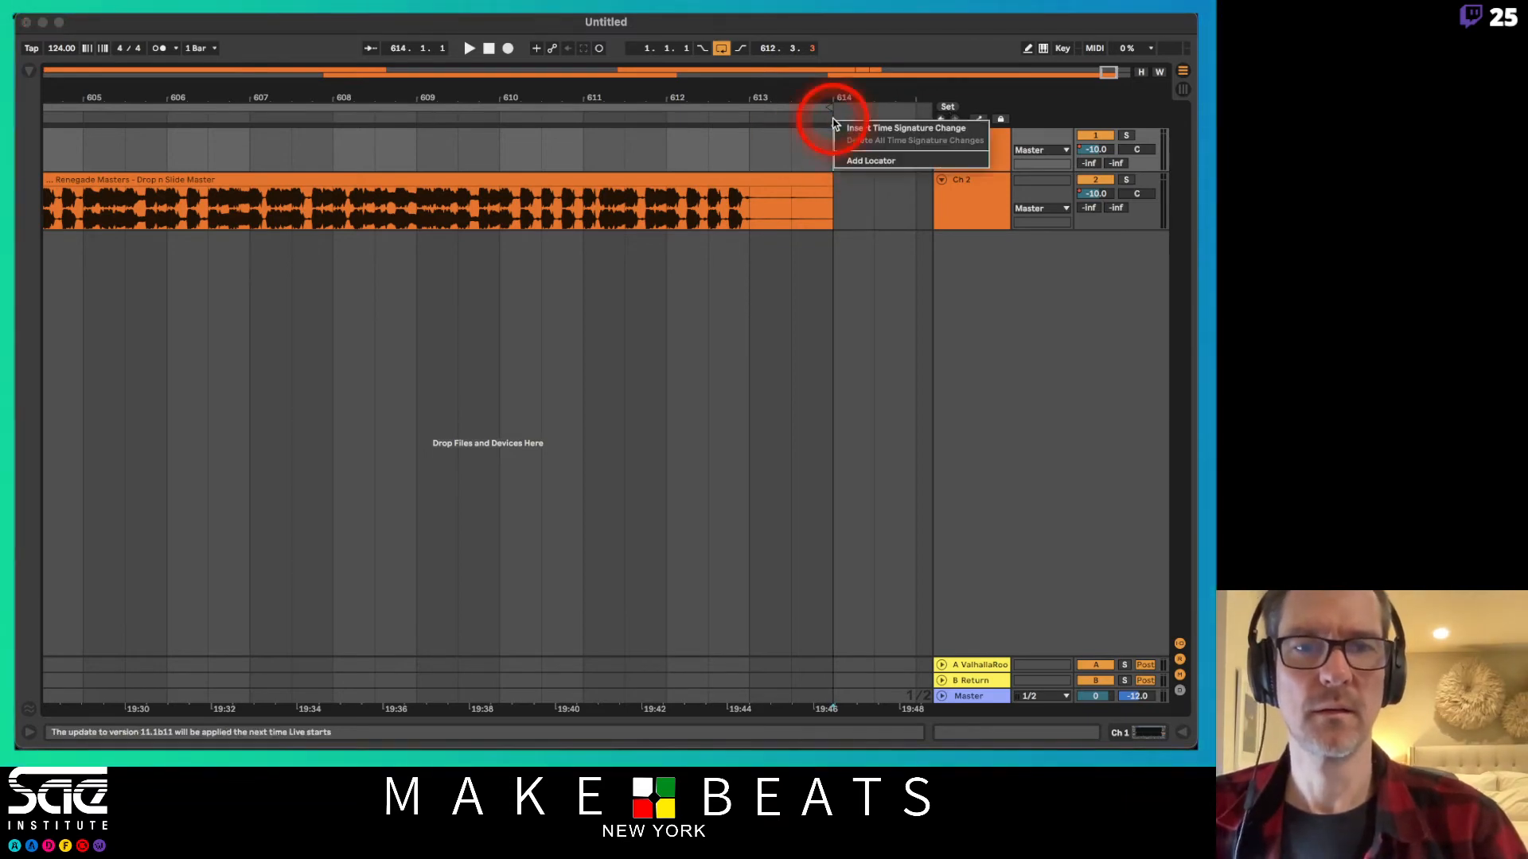
{"action": "left_click", "coordinate": [872, 160]}
{"action": "key", "text": "super+r"}
{"action": "type", "text": "En"}
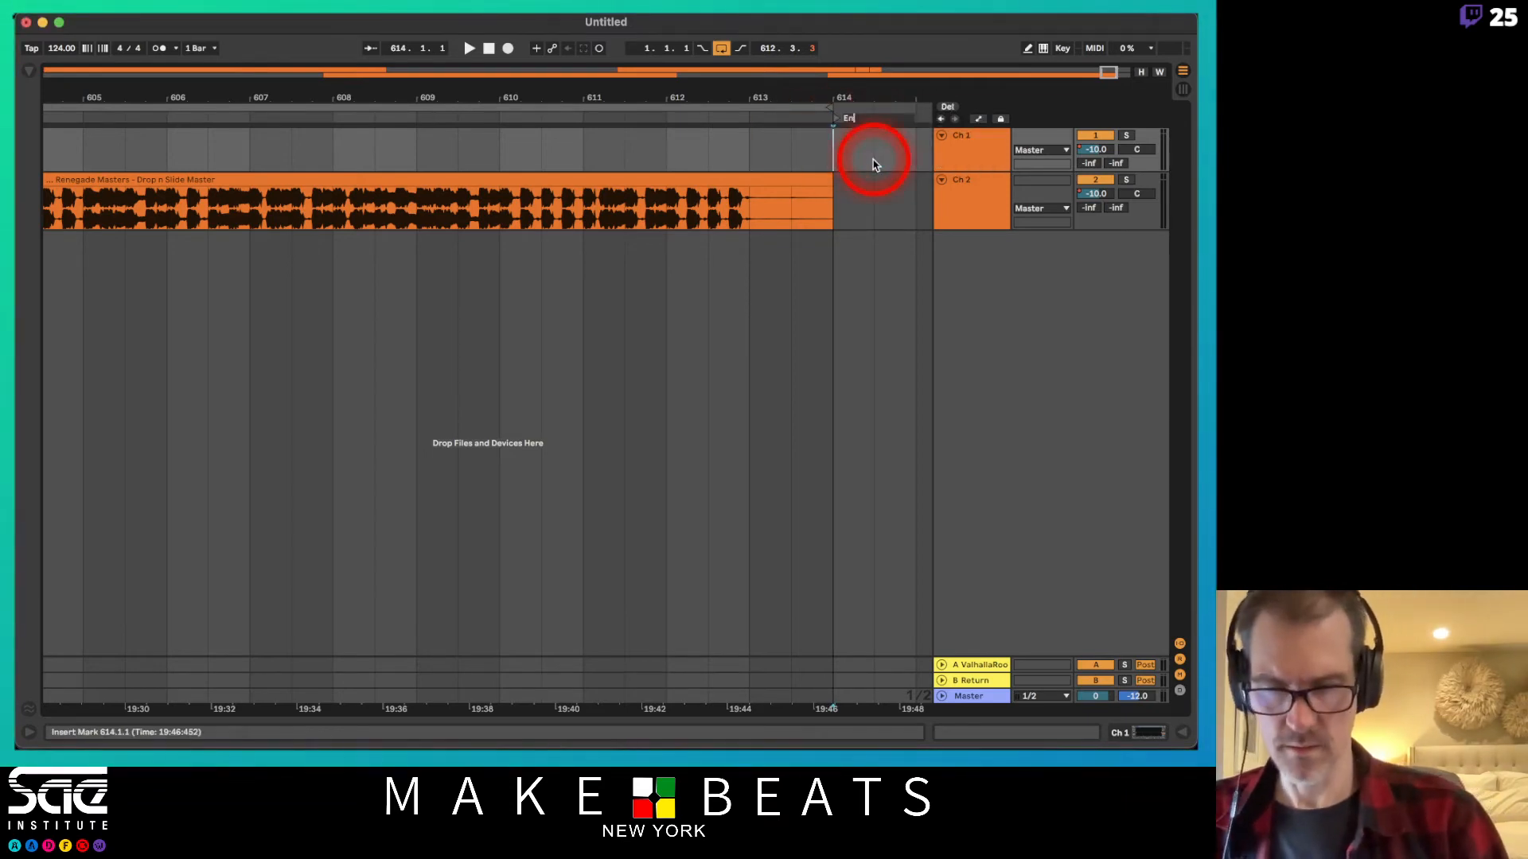
Add a locator named 2 at bar 177, where the ROTJ Nighttime Bubblin intro ends.
{"action": "left_click_drag", "start_coordinate": [854, 97], "coordinate": [920, 96]}
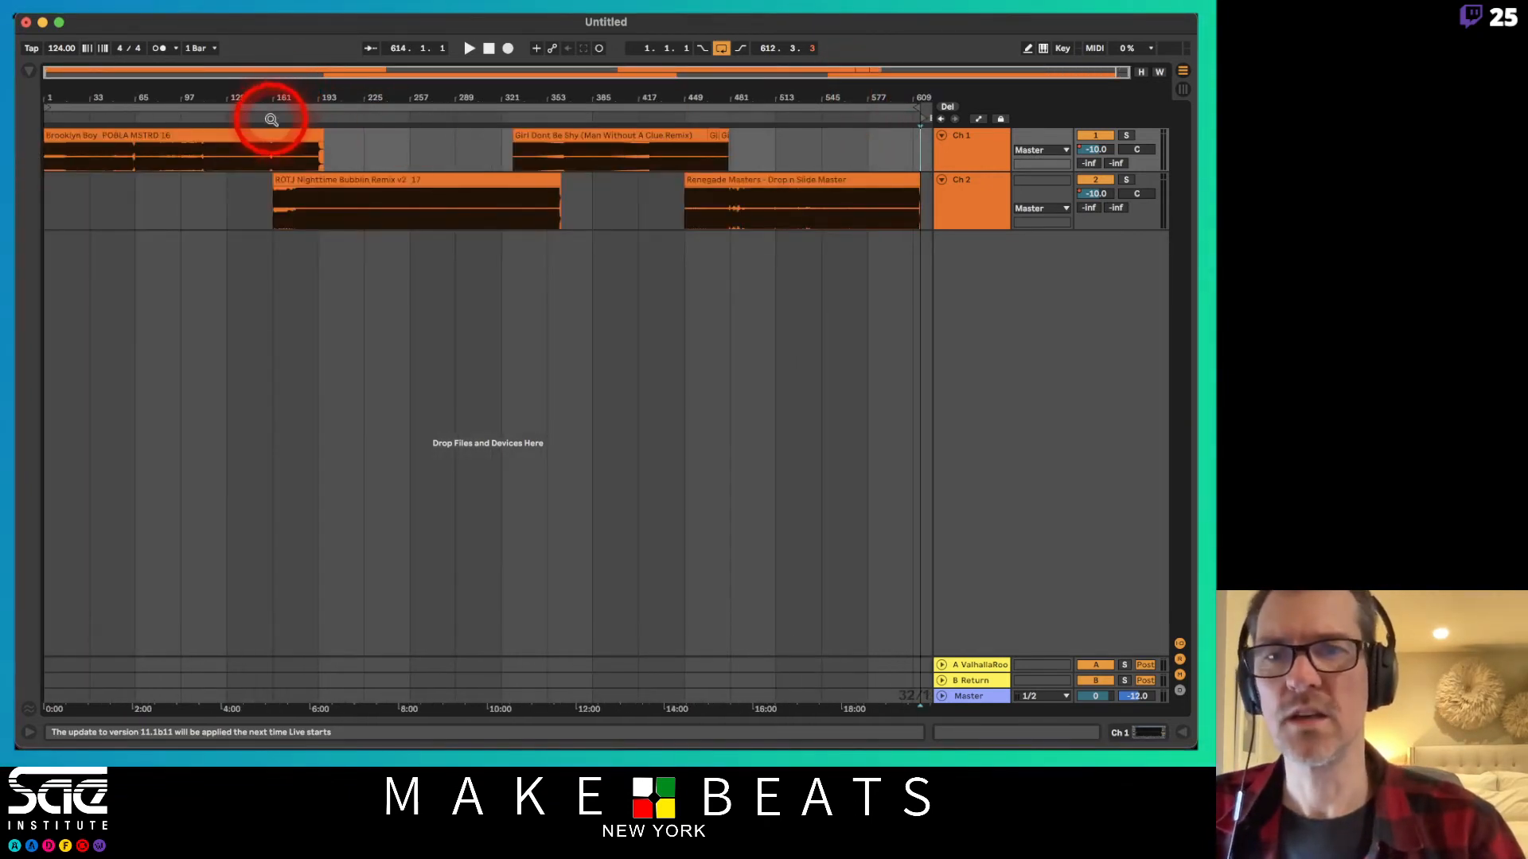
{"action": "left_click_drag", "start_coordinate": [280, 93], "coordinate": [287, 113]}
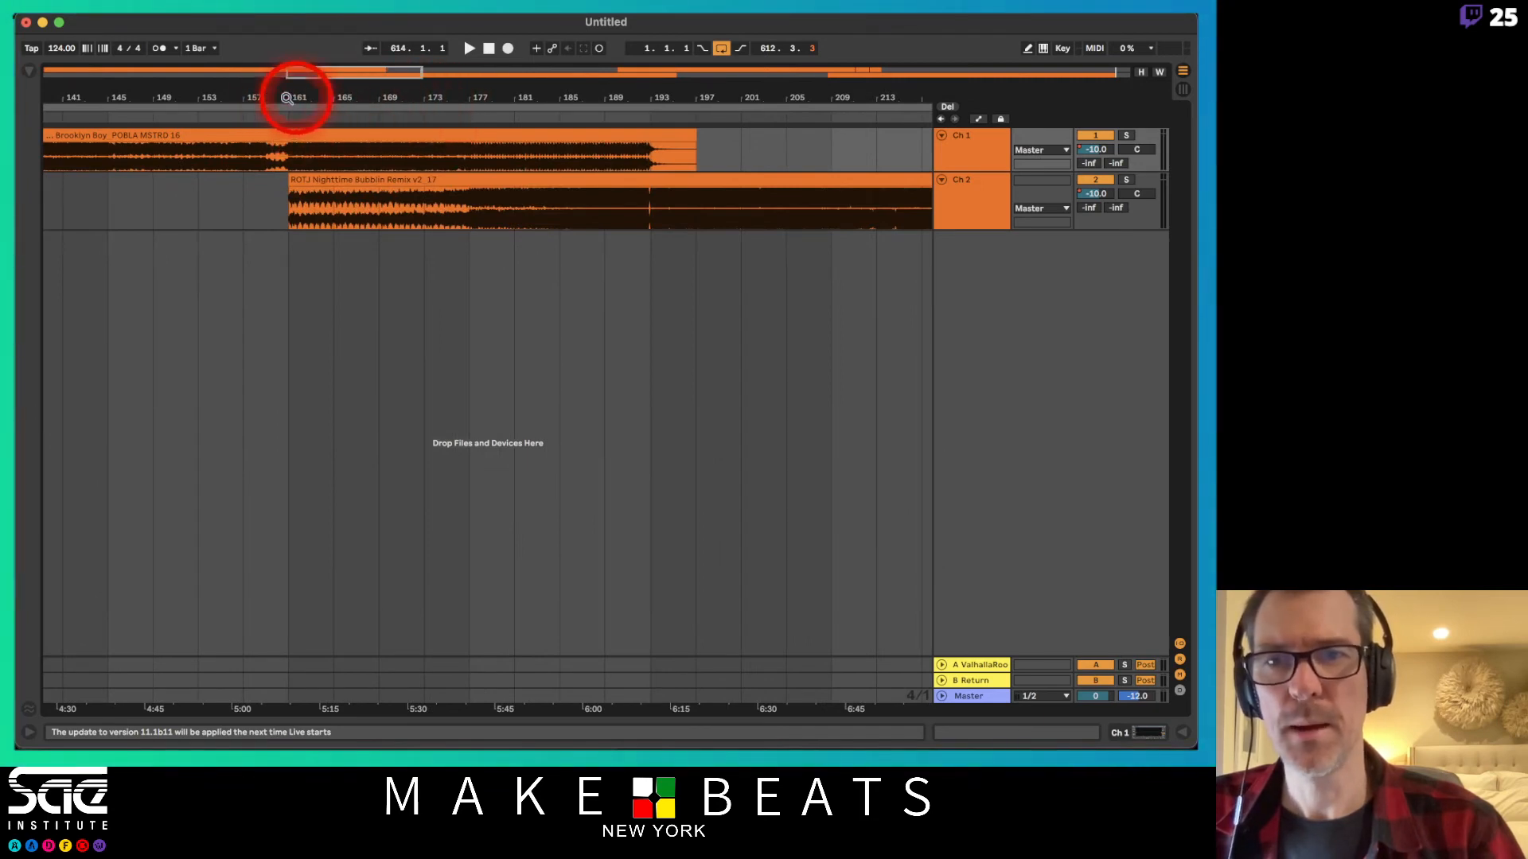
{"action": "right_click", "coordinate": [470, 123]}
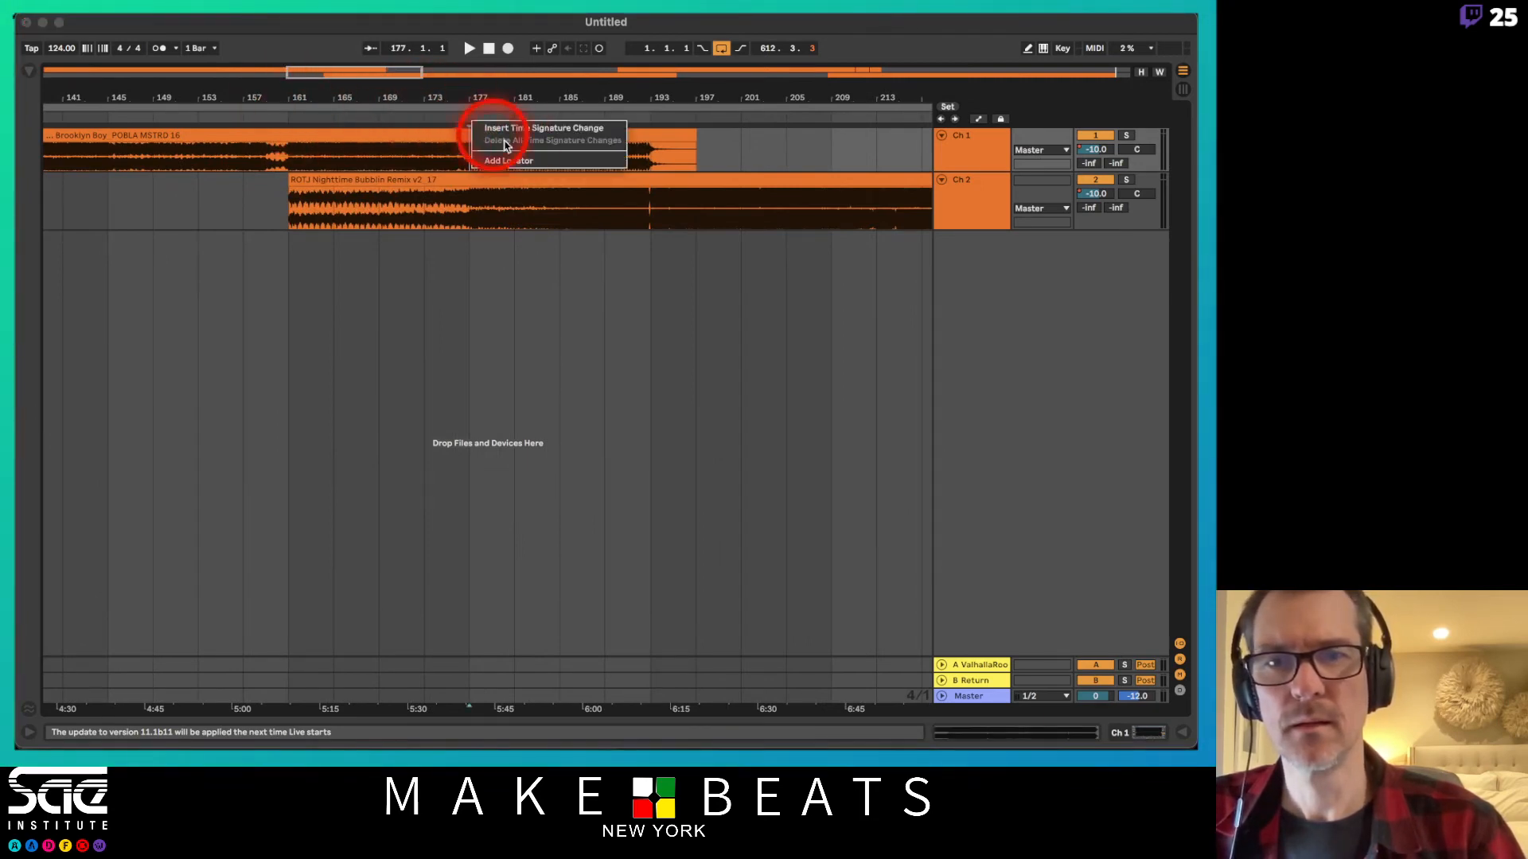
{"action": "left_click", "coordinate": [515, 160]}
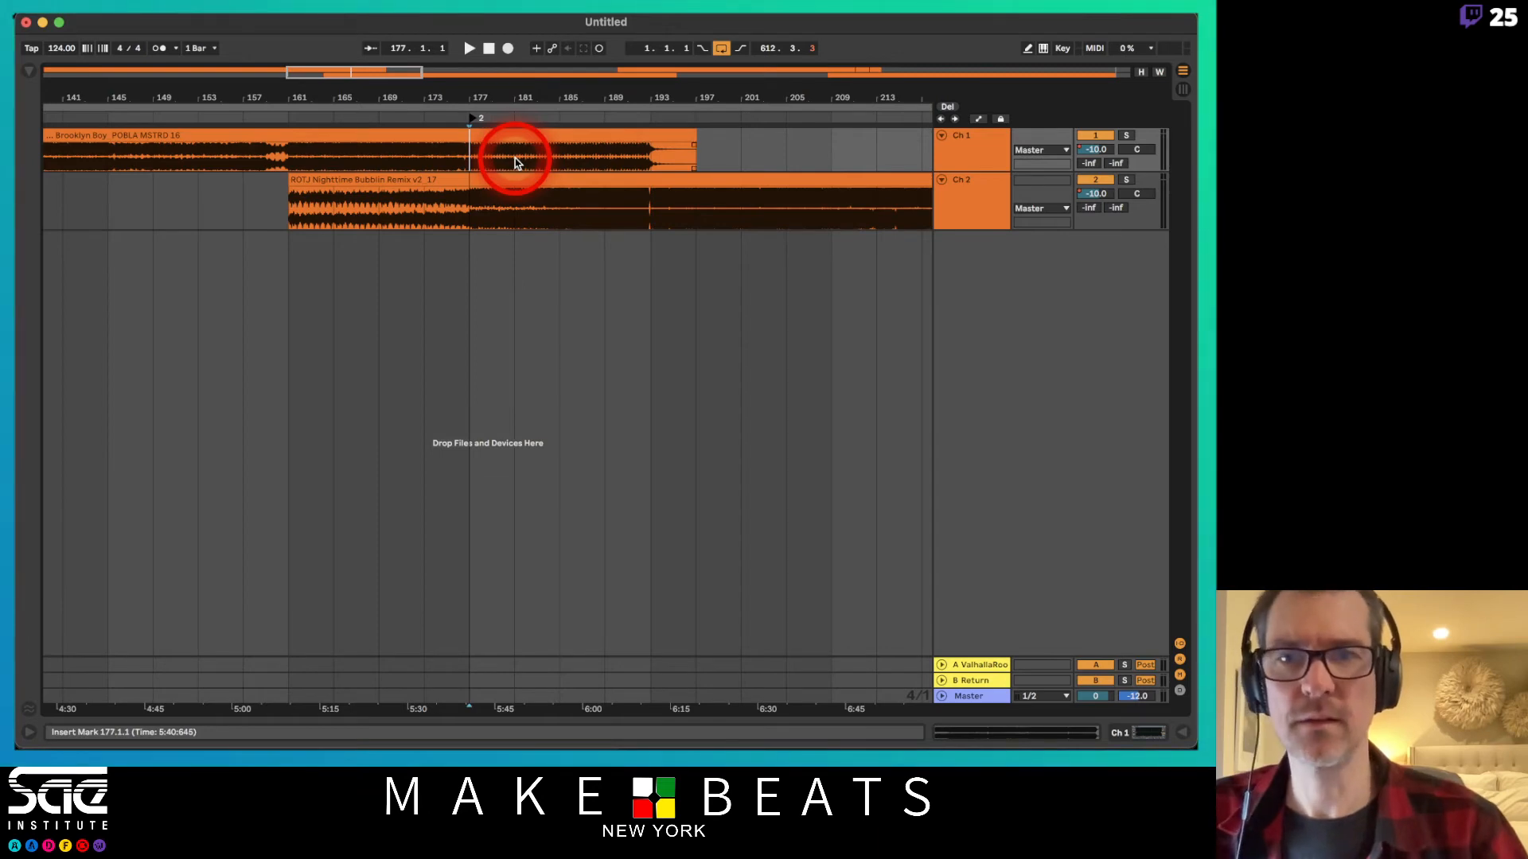
Add a locator named 3 at bar 345, within the Girl Dont Be Shy transition.
{"action": "double_click", "coordinate": [538, 96]}
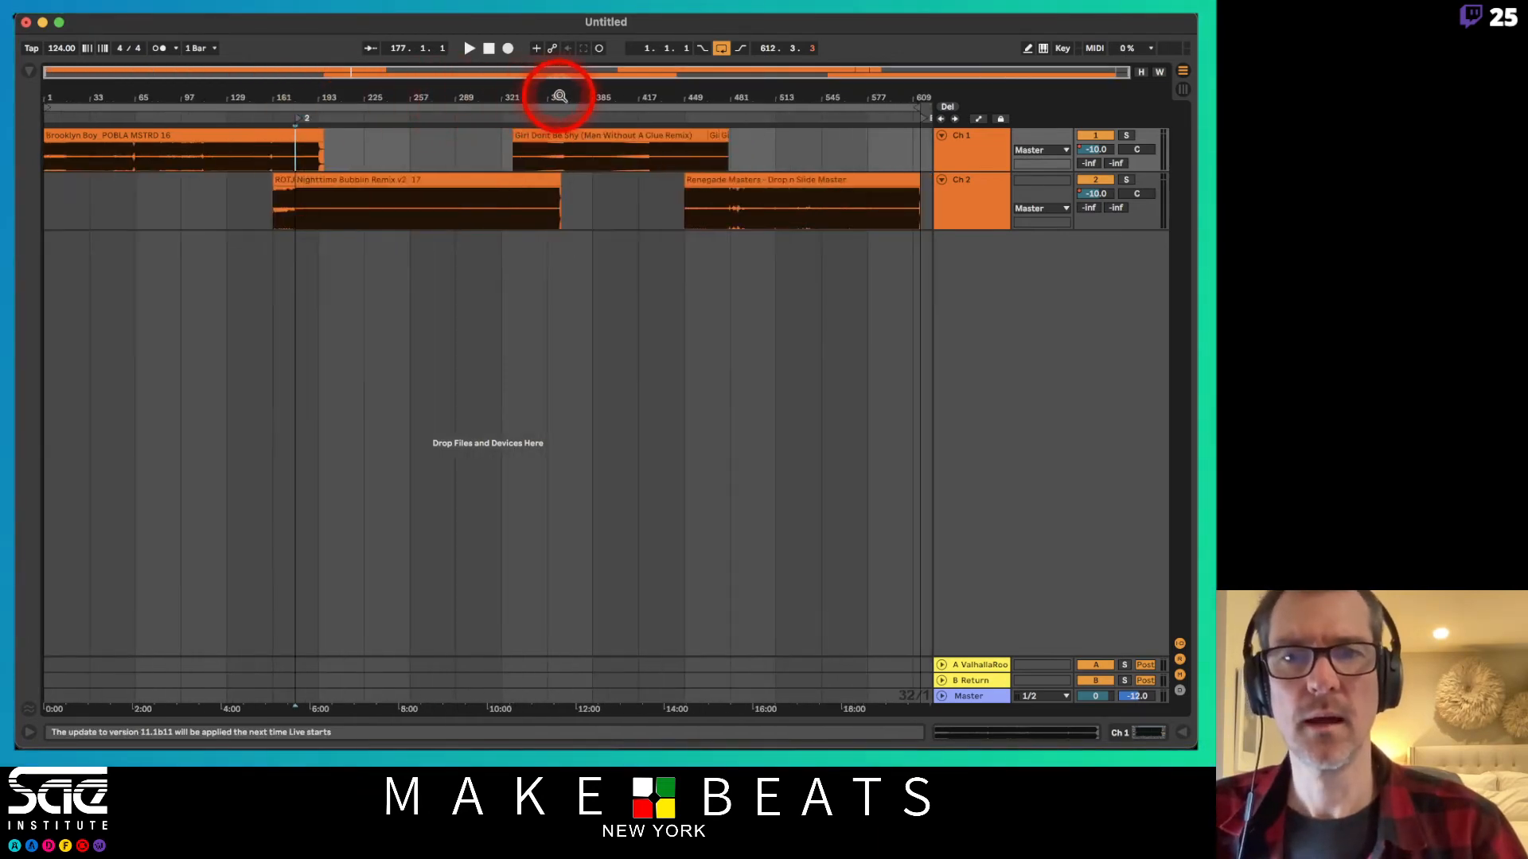
{"action": "left_click_drag", "start_coordinate": [556, 94], "coordinate": [580, 95]}
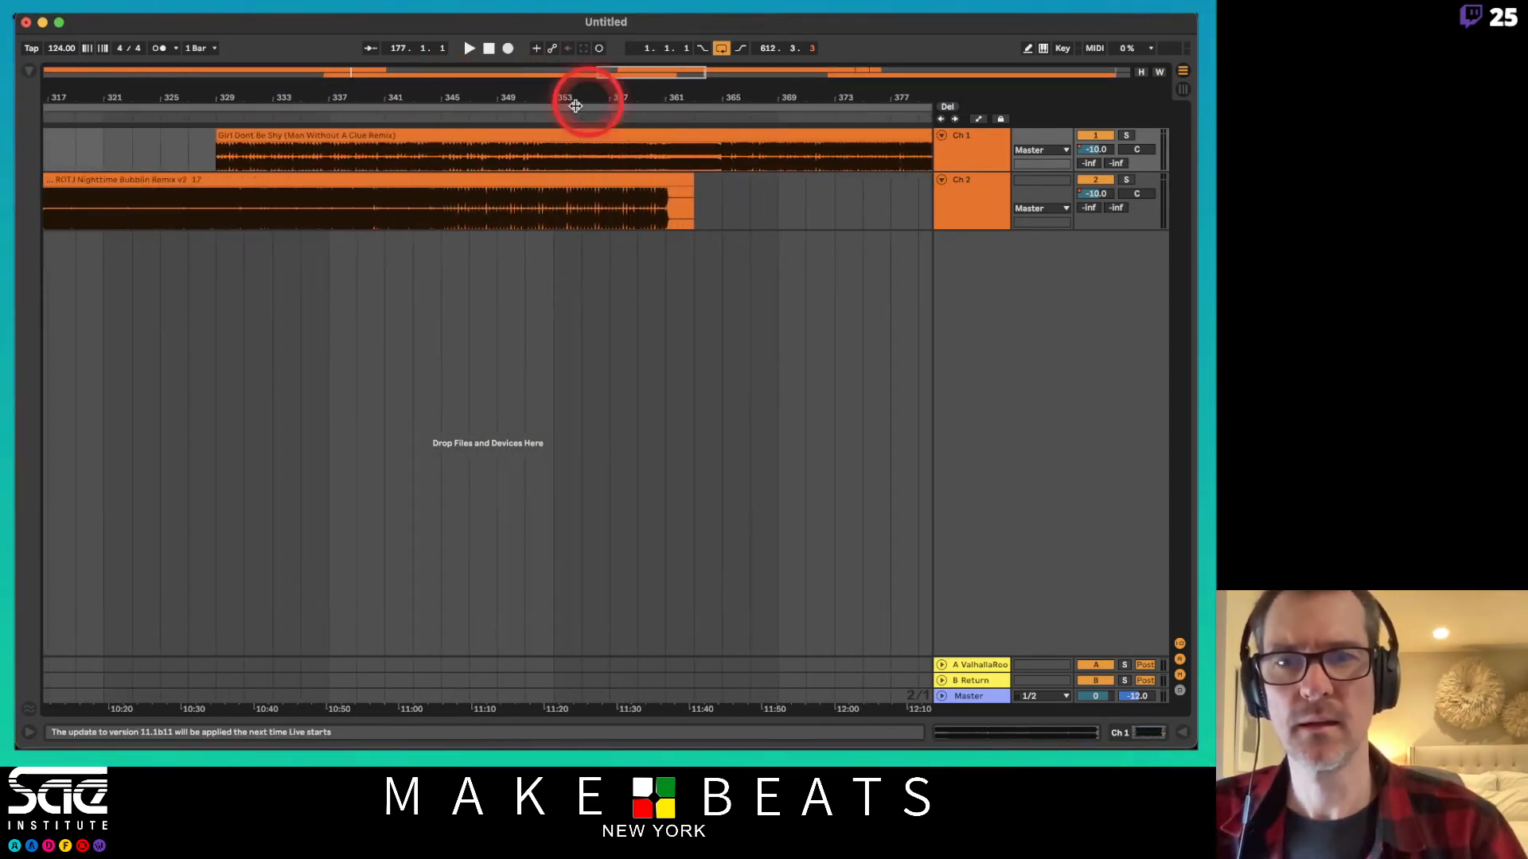
{"action": "left_click_drag", "start_coordinate": [209, 150], "coordinate": [428, 156]}
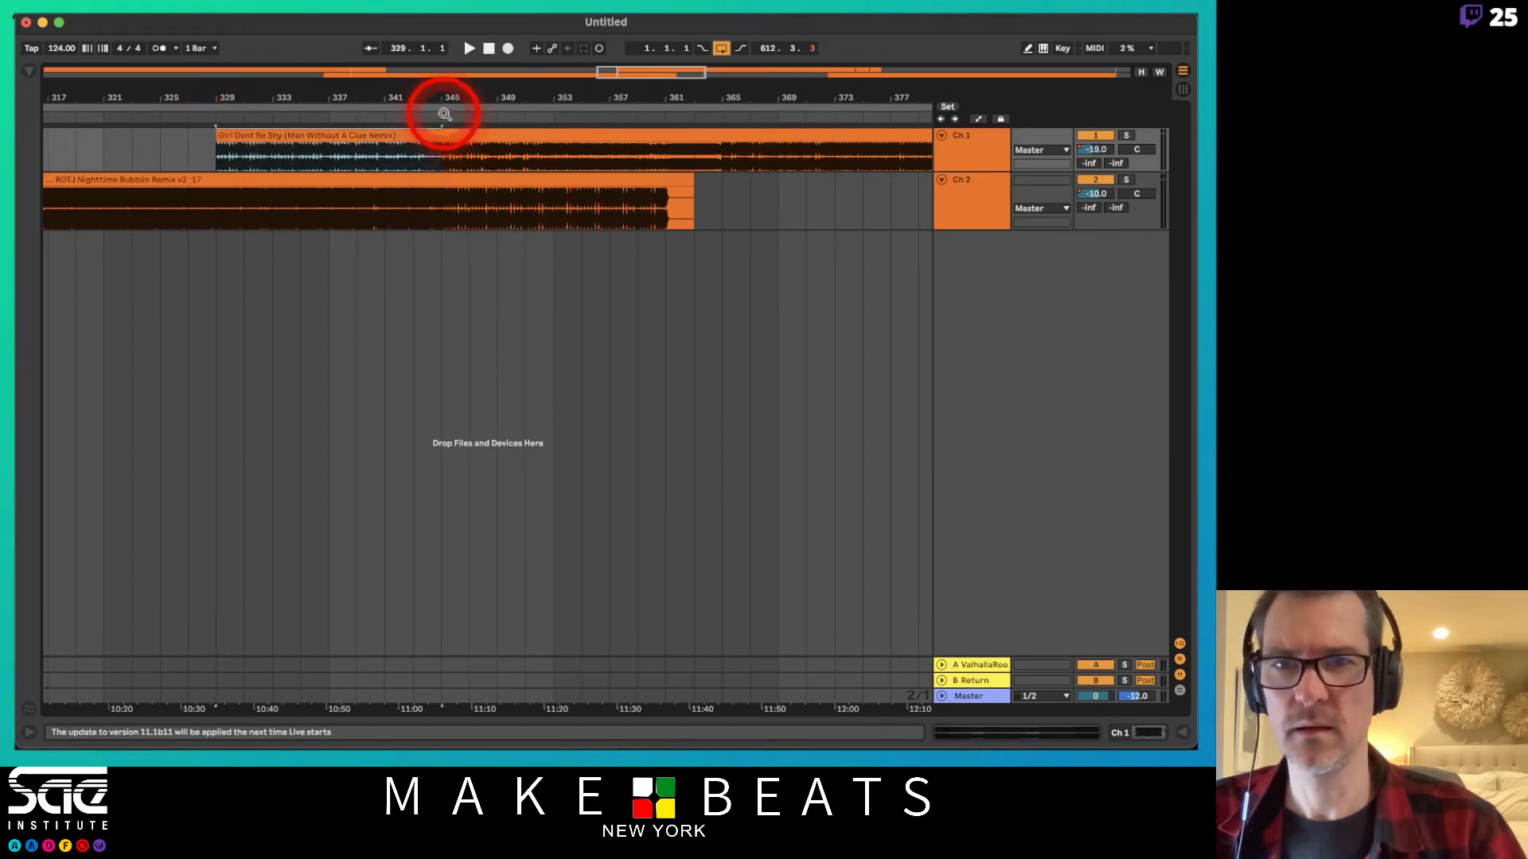
{"action": "right_click", "coordinate": [443, 113]}
{"action": "left_click", "coordinate": [479, 151]}
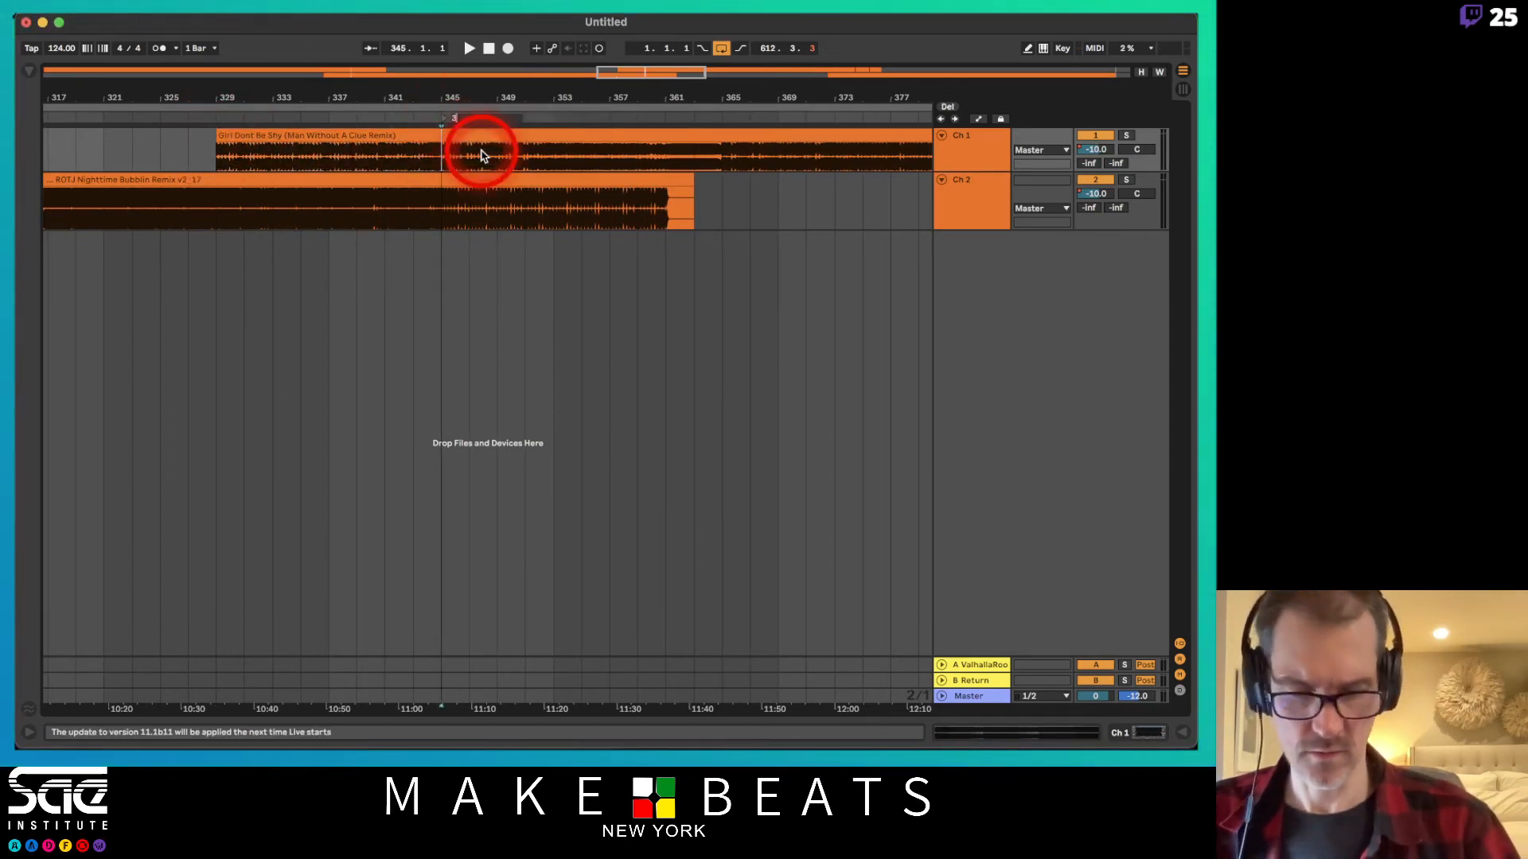
Add a locator named 4 at bar 465, within the Renegade Masters transition.
{"action": "left_click_drag", "start_coordinate": [562, 92], "coordinate": [562, 92]}
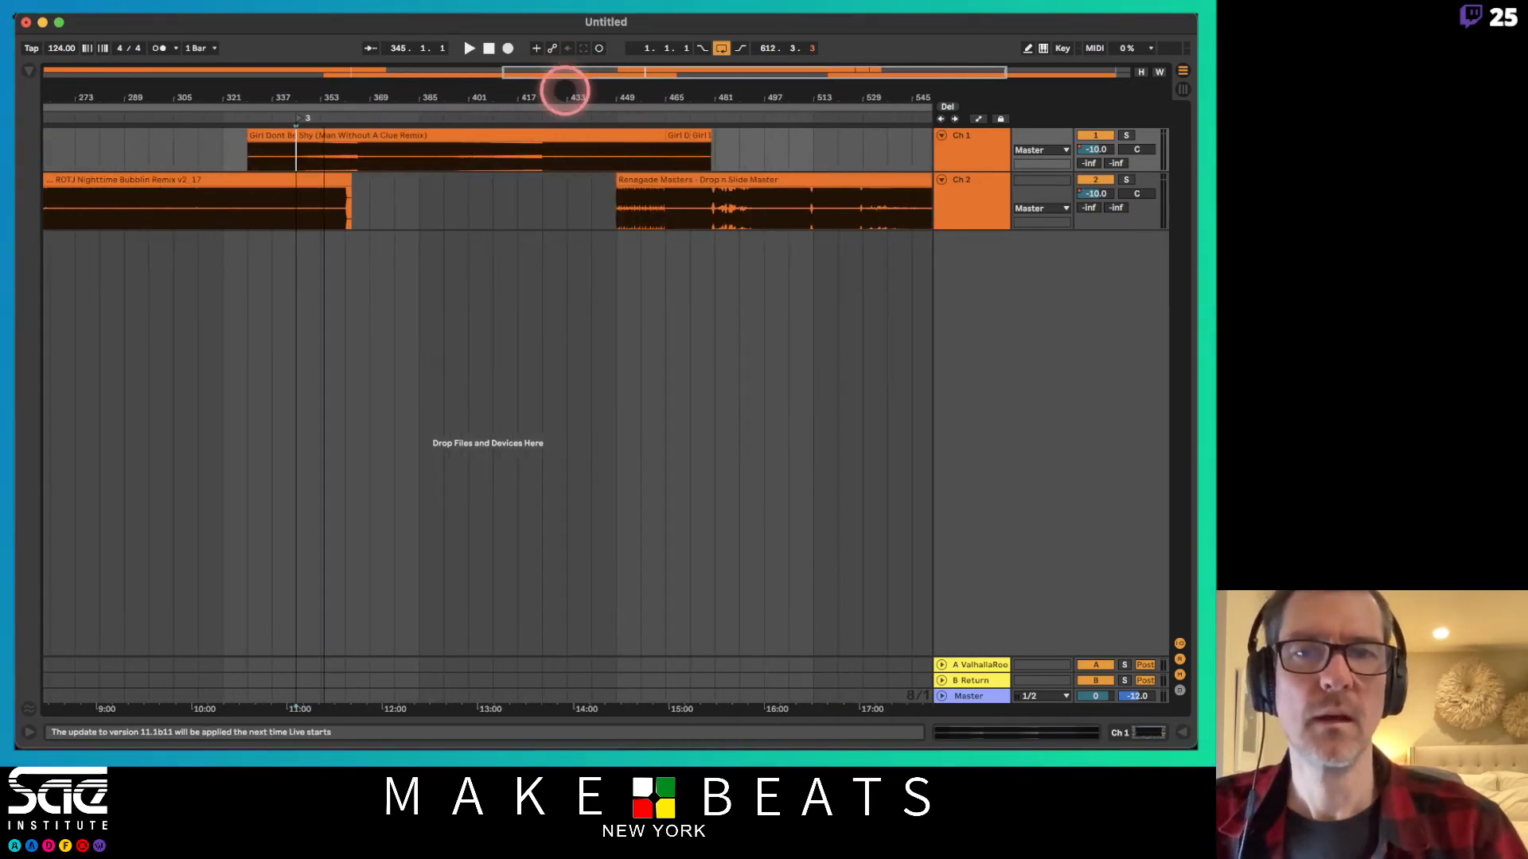
{"action": "left_click_drag", "start_coordinate": [669, 93], "coordinate": [669, 90]}
{"action": "left_click", "coordinate": [657, 121]}
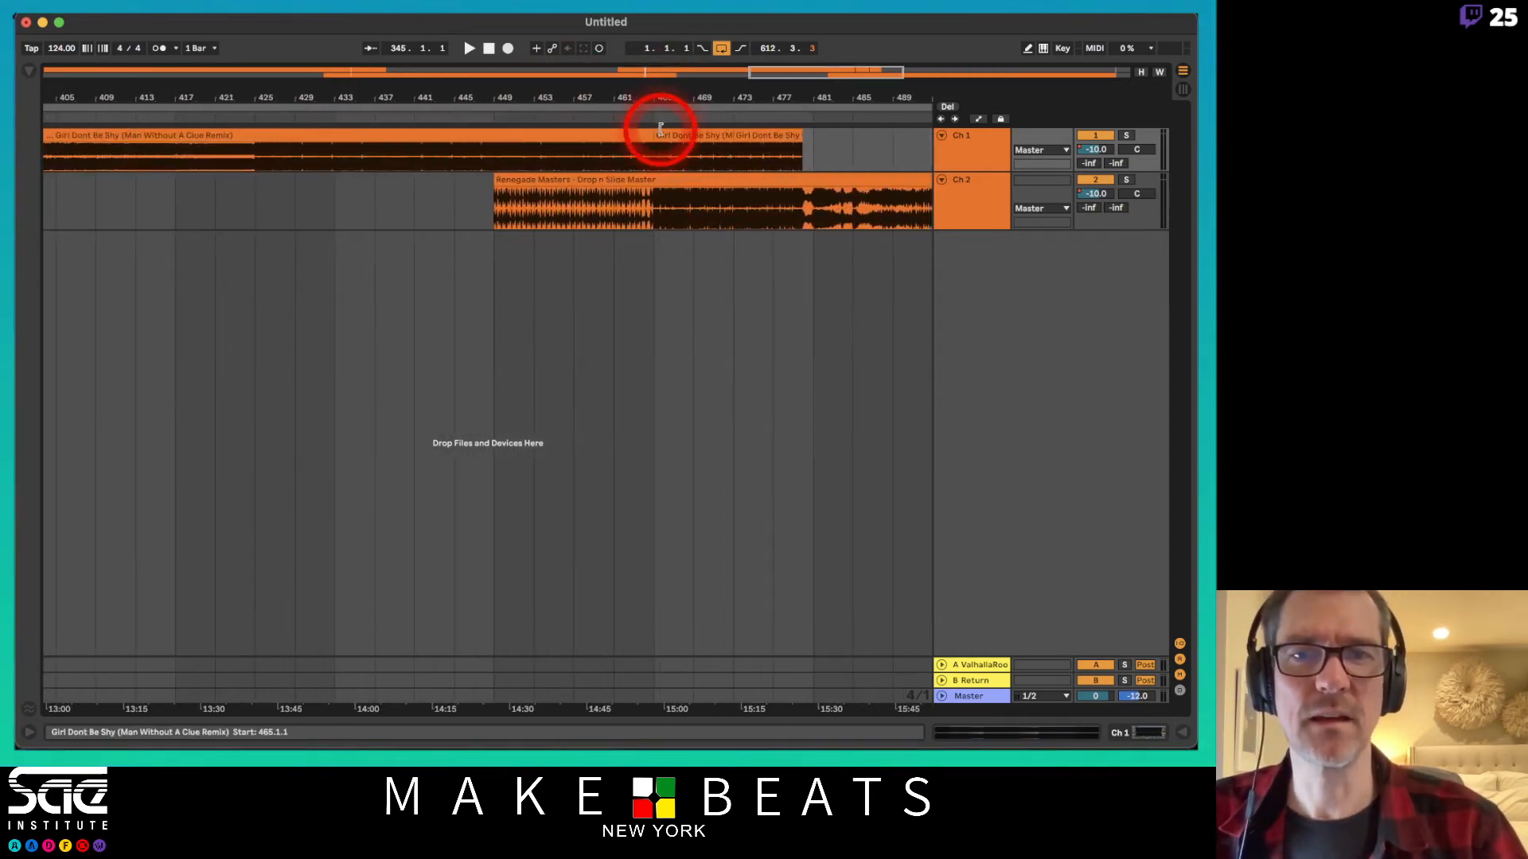
{"action": "right_click", "coordinate": [656, 122]}
{"action": "left_click", "coordinate": [679, 162]}
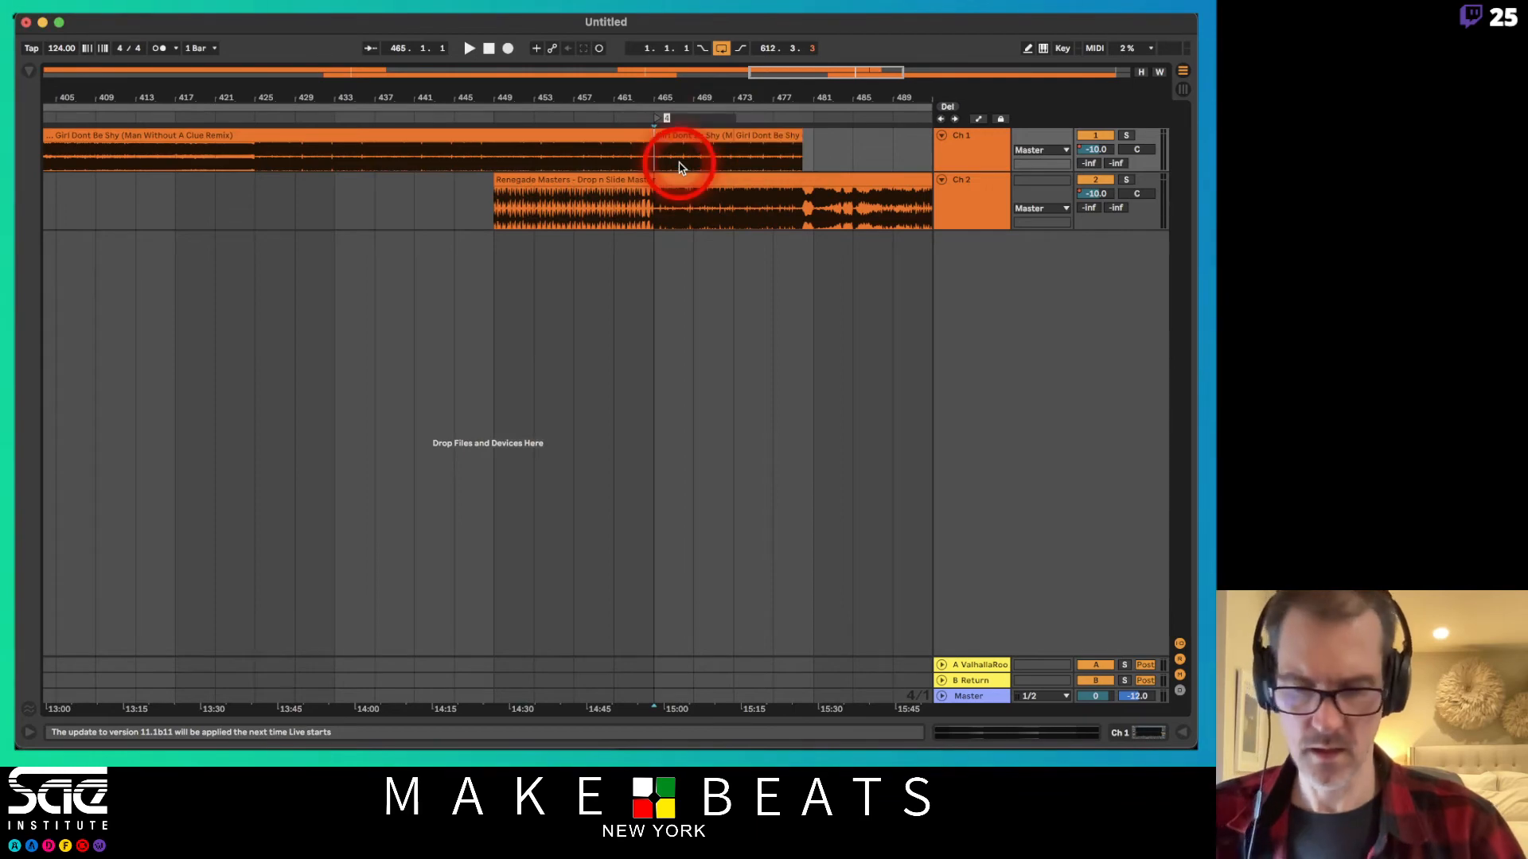
Check the locator positions by ear, playing the mix from bar 465 and from bar 177.
{"action": "key", "text": "space"}
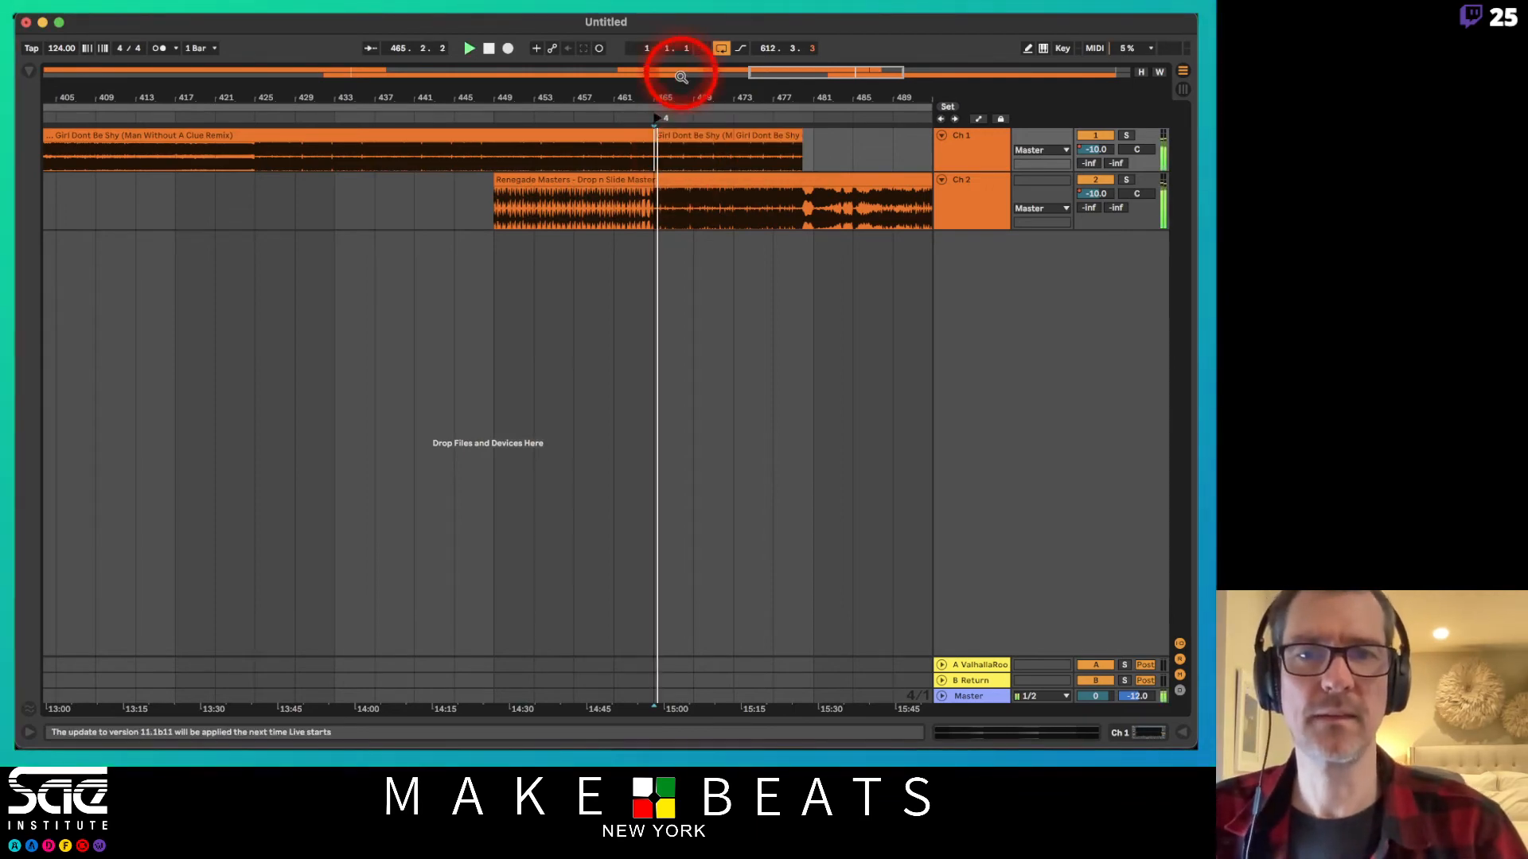
{"action": "left_click_drag", "start_coordinate": [675, 93], "coordinate": [692, 94]}
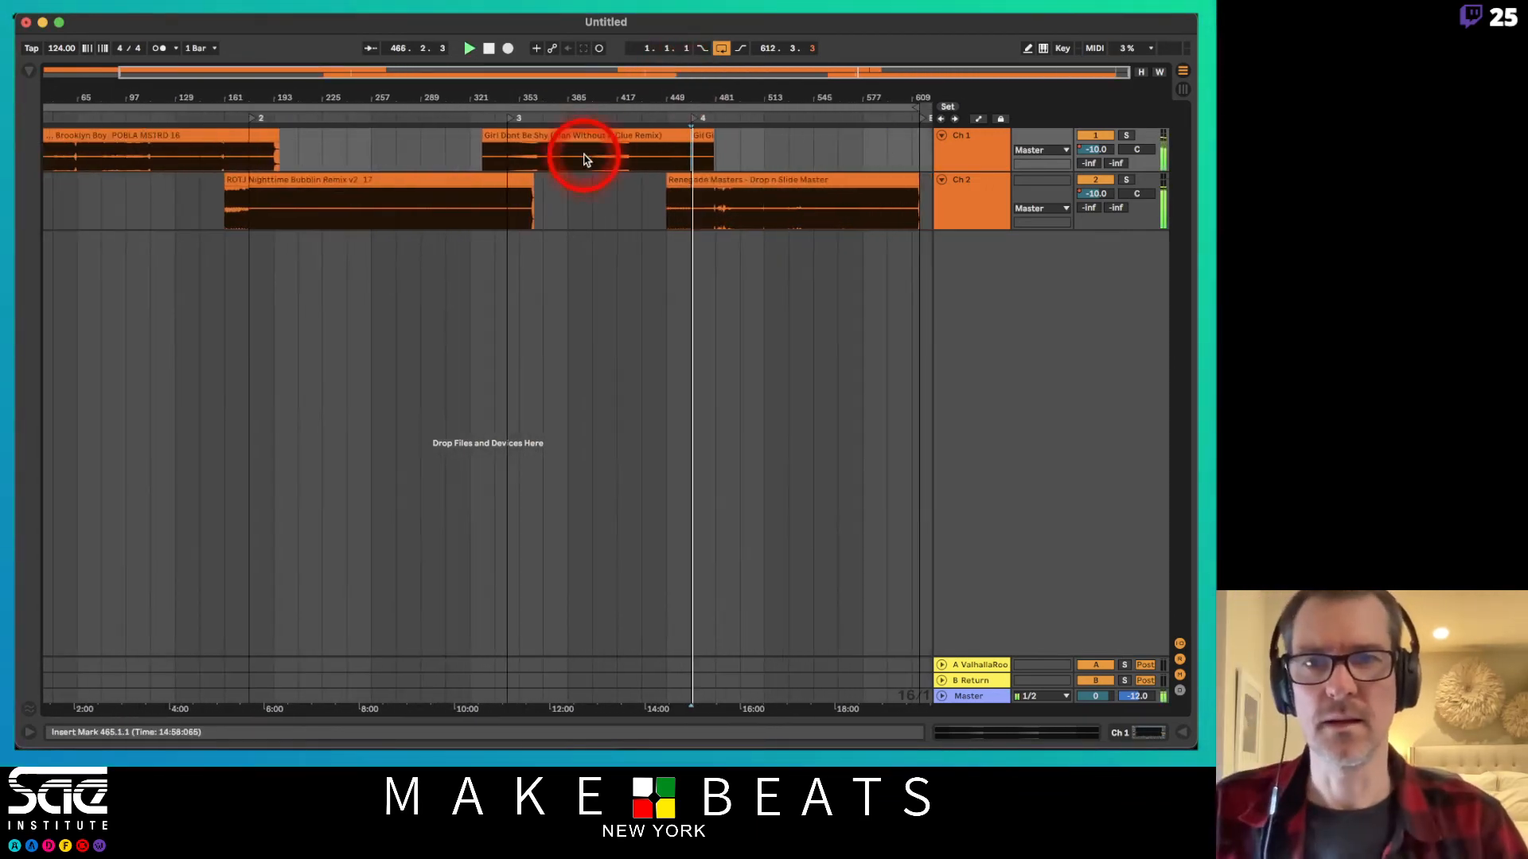
{"action": "key", "text": "space"}
{"action": "left_click", "coordinate": [500, 159]}
{"action": "left_click_drag", "start_coordinate": [528, 97], "coordinate": [470, 82]}
{"action": "left_click", "coordinate": [493, 162]}
{"action": "key", "text": "space"}
{"action": "left_click_drag", "start_coordinate": [279, 94], "coordinate": [288, 163]}
{"action": "left_click", "coordinate": [278, 159]}
{"action": "key", "text": "space"}
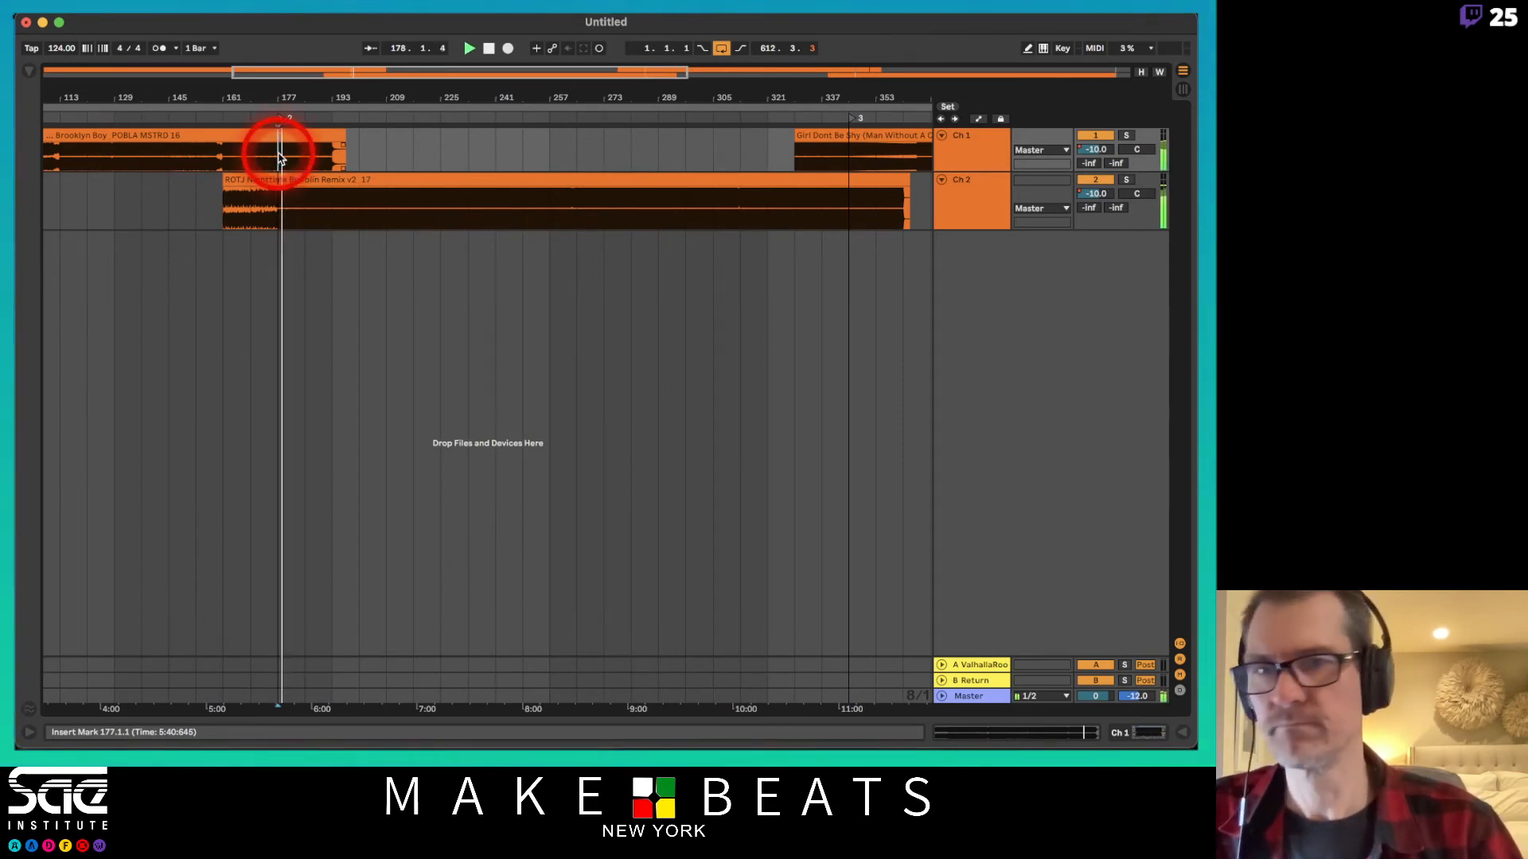
{"action": "key", "text": "space"}
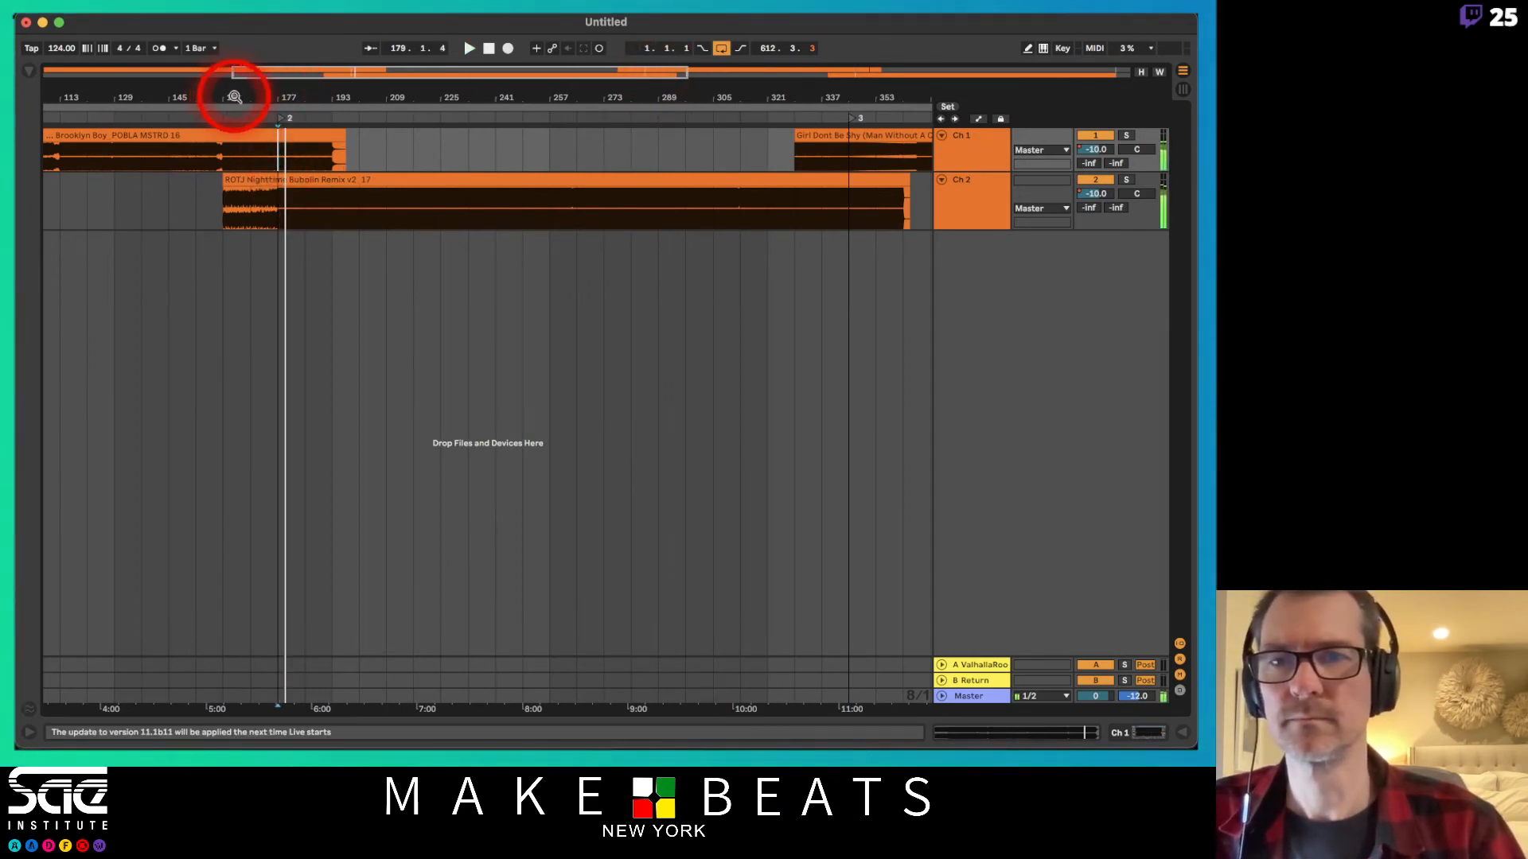
Add a locator named 1 at bar 1, at the start of the Brooklyn Boy clip.
{"action": "left_click_drag", "start_coordinate": [234, 95], "coordinate": [557, 95]}
{"action": "left_click_drag", "start_coordinate": [248, 100], "coordinate": [53, 121]}
{"action": "left_click", "coordinate": [70, 123]}
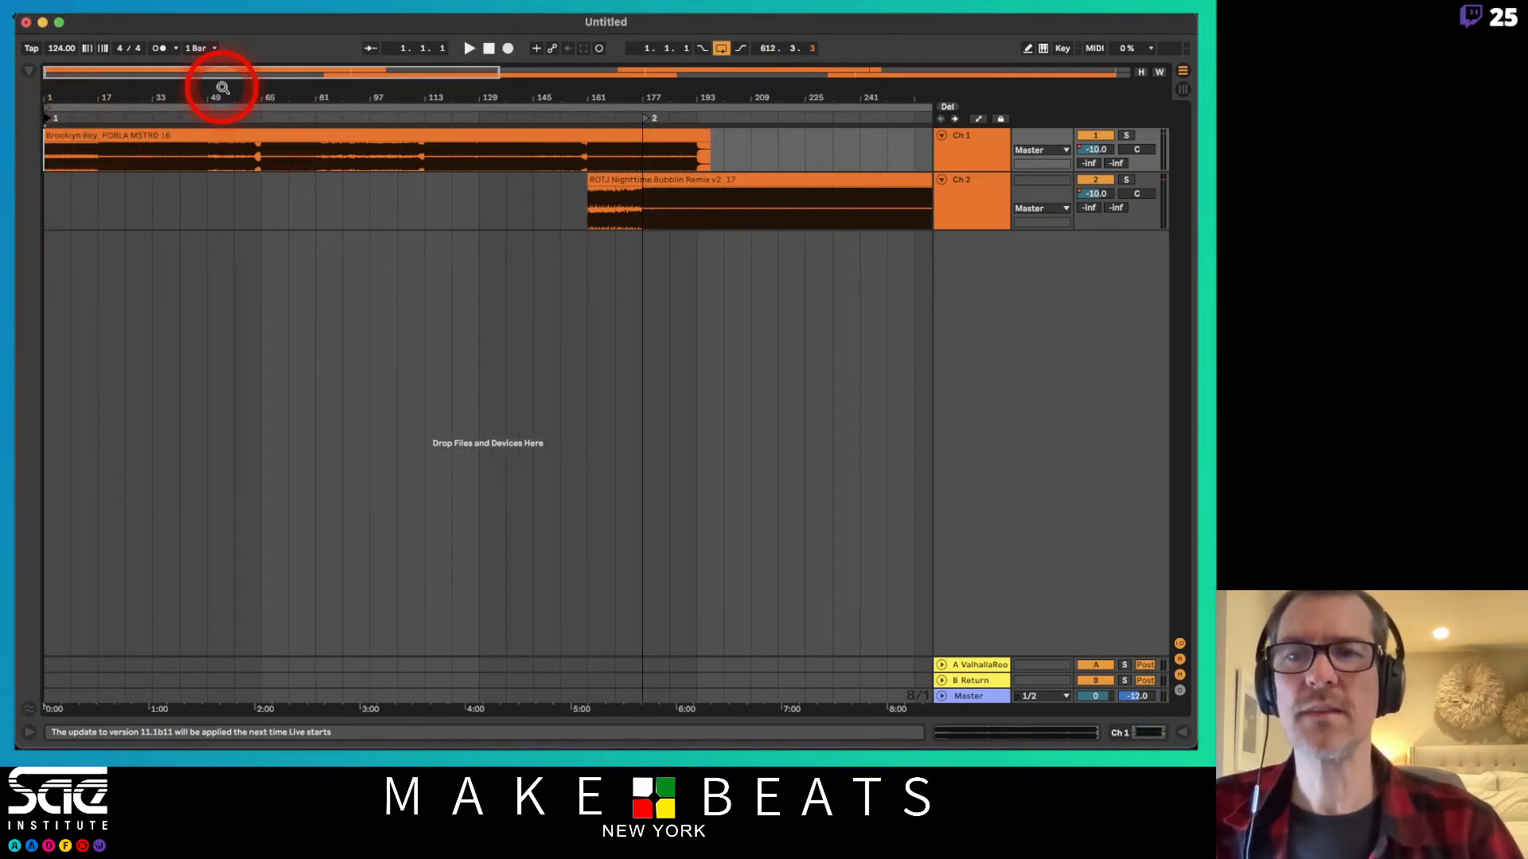
{"action": "left_click_drag", "start_coordinate": [218, 75], "coordinate": [222, 87]}
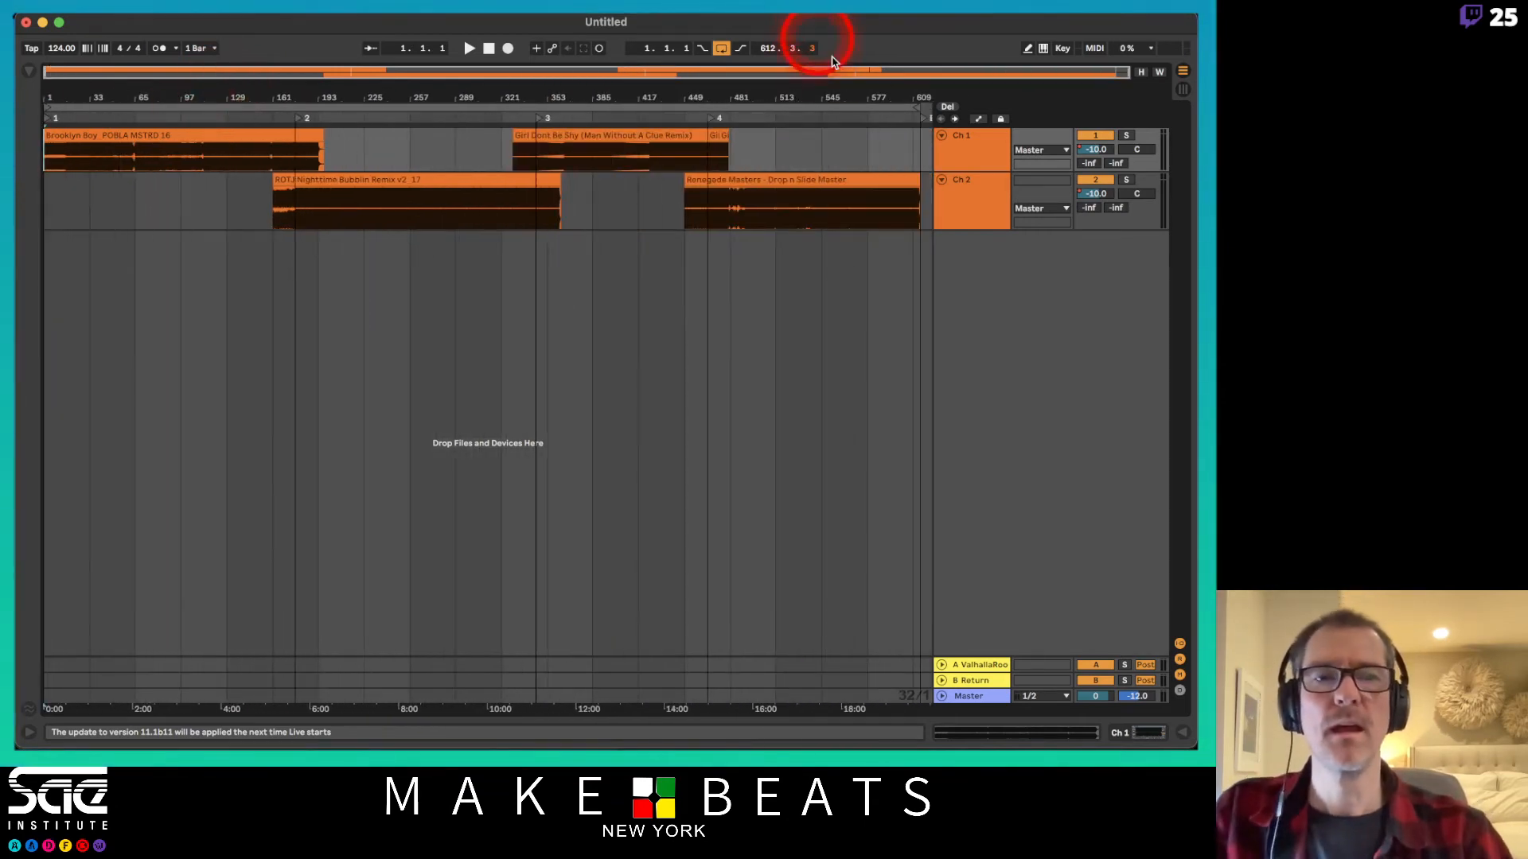
Select the entire arrangement across all tracks, from bar 1 to the end of the mix.
{"action": "left_click", "coordinate": [974, 138]}
{"action": "left_click", "coordinate": [982, 205]}
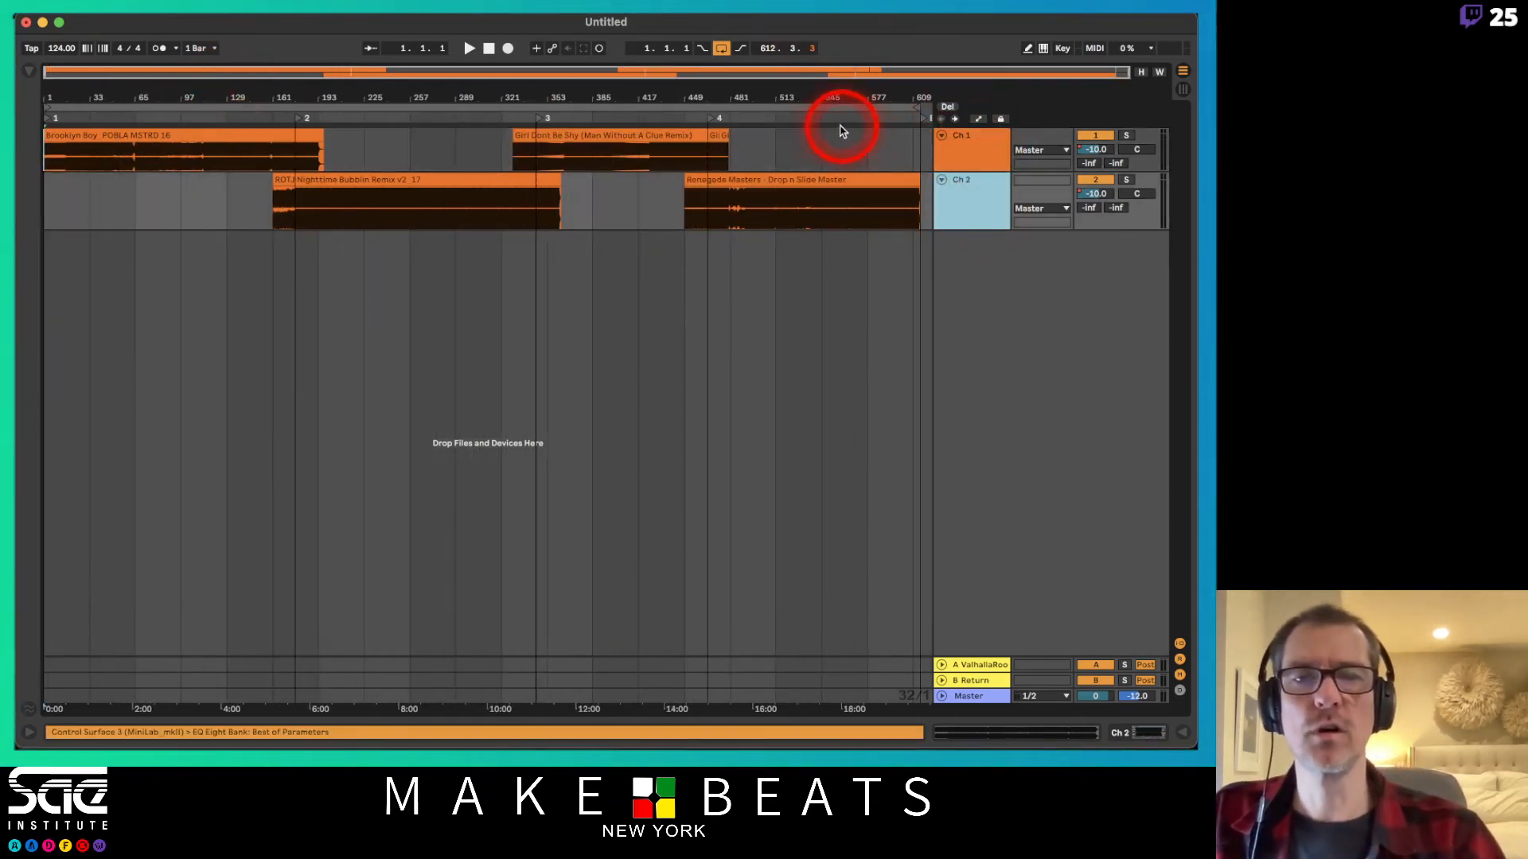
{"action": "key", "text": "super+a"}
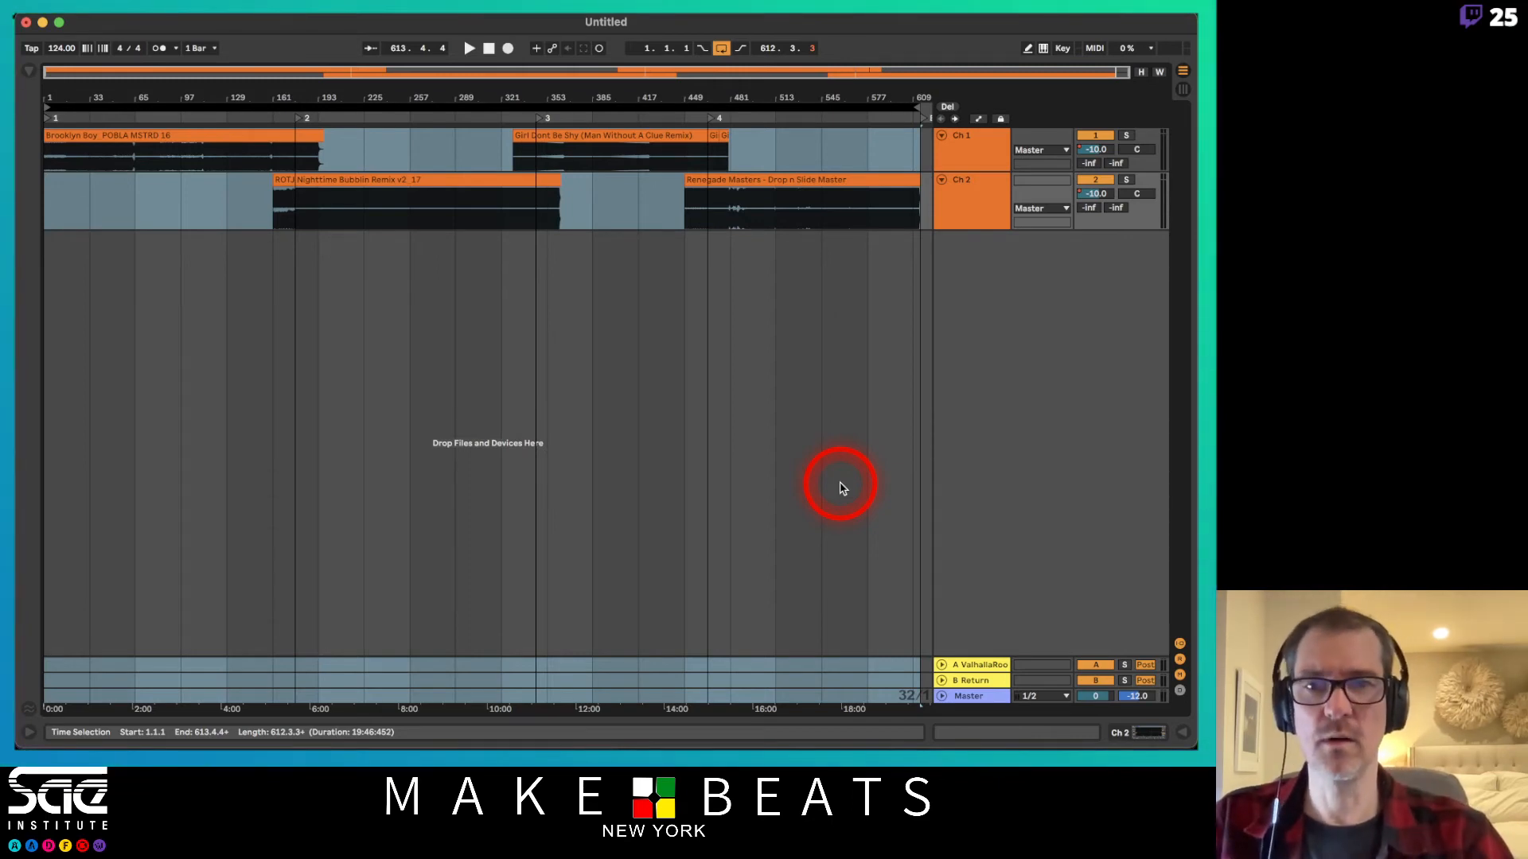
Save the Live Set as DJ Setup 2111-A1 in the Ableton Teaching Projects folder.
{"action": "key", "text": "super+s"}
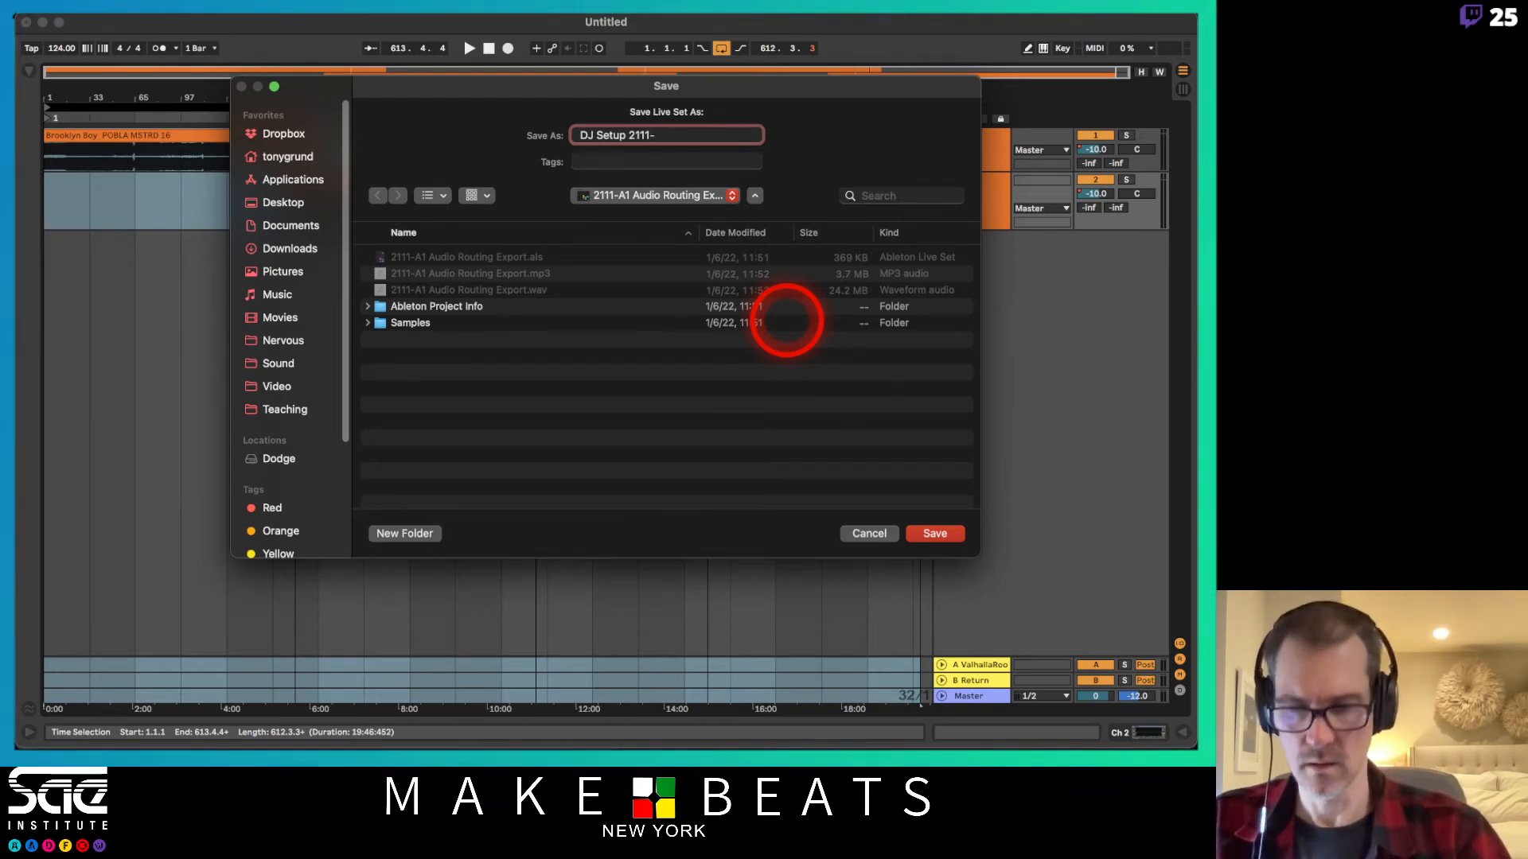
{"action": "left_click", "coordinate": [712, 195]}
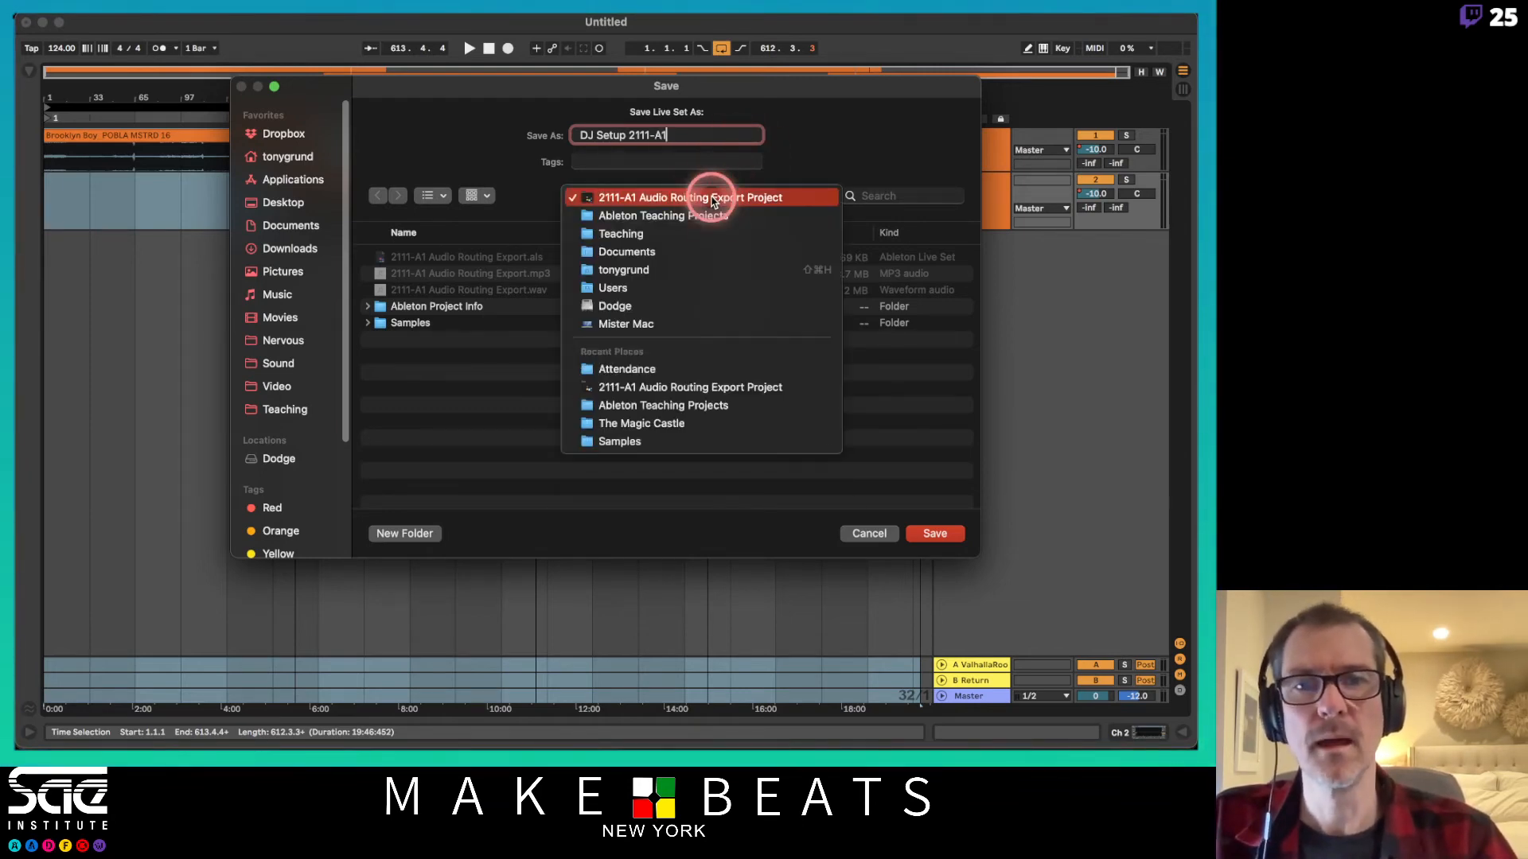
{"action": "left_click", "coordinate": [706, 216]}
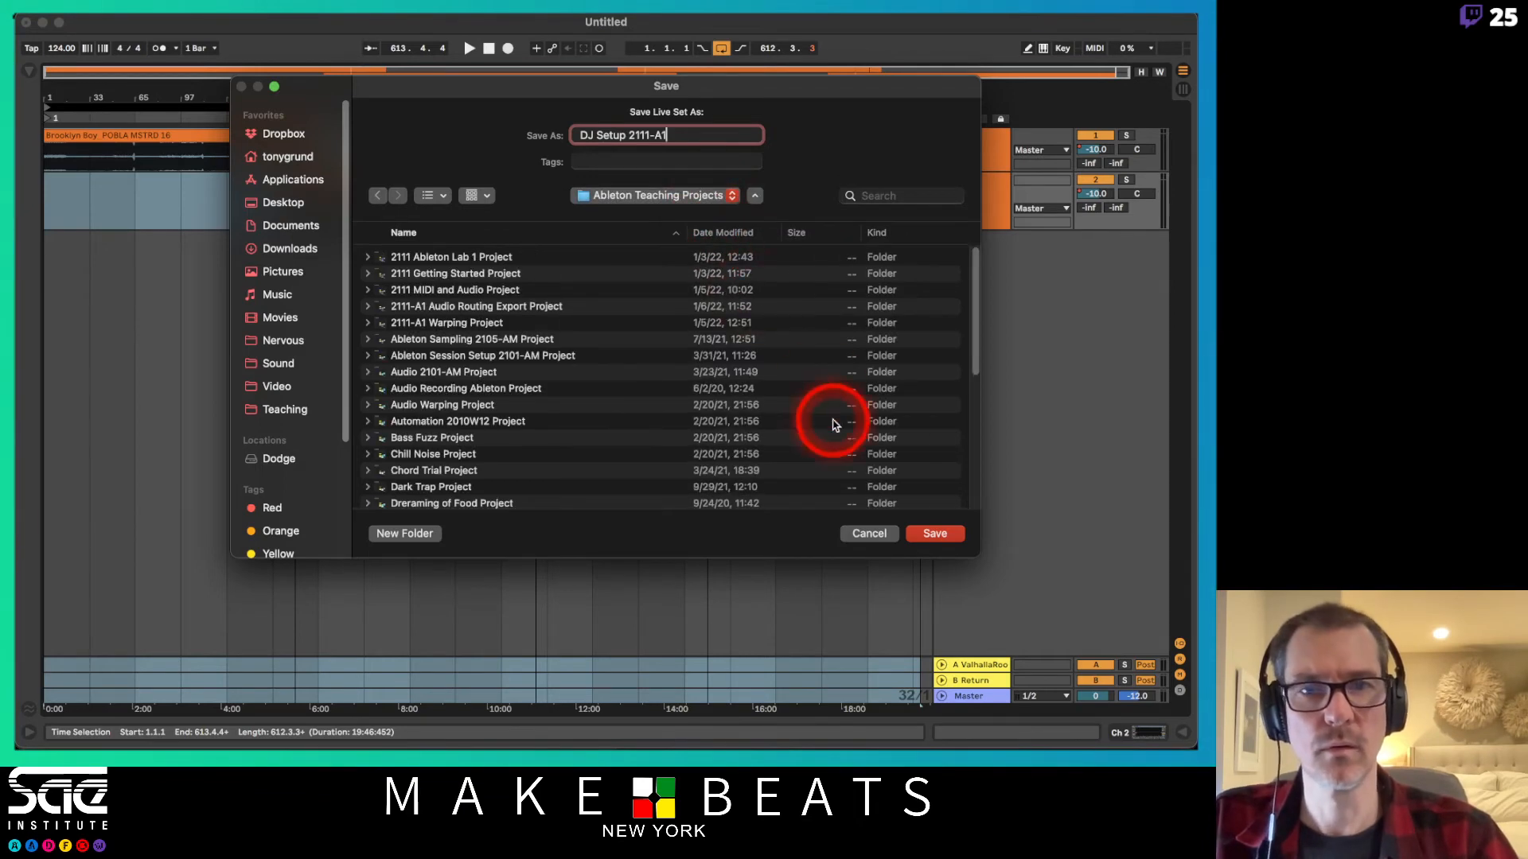
{"action": "left_click", "coordinate": [934, 534]}
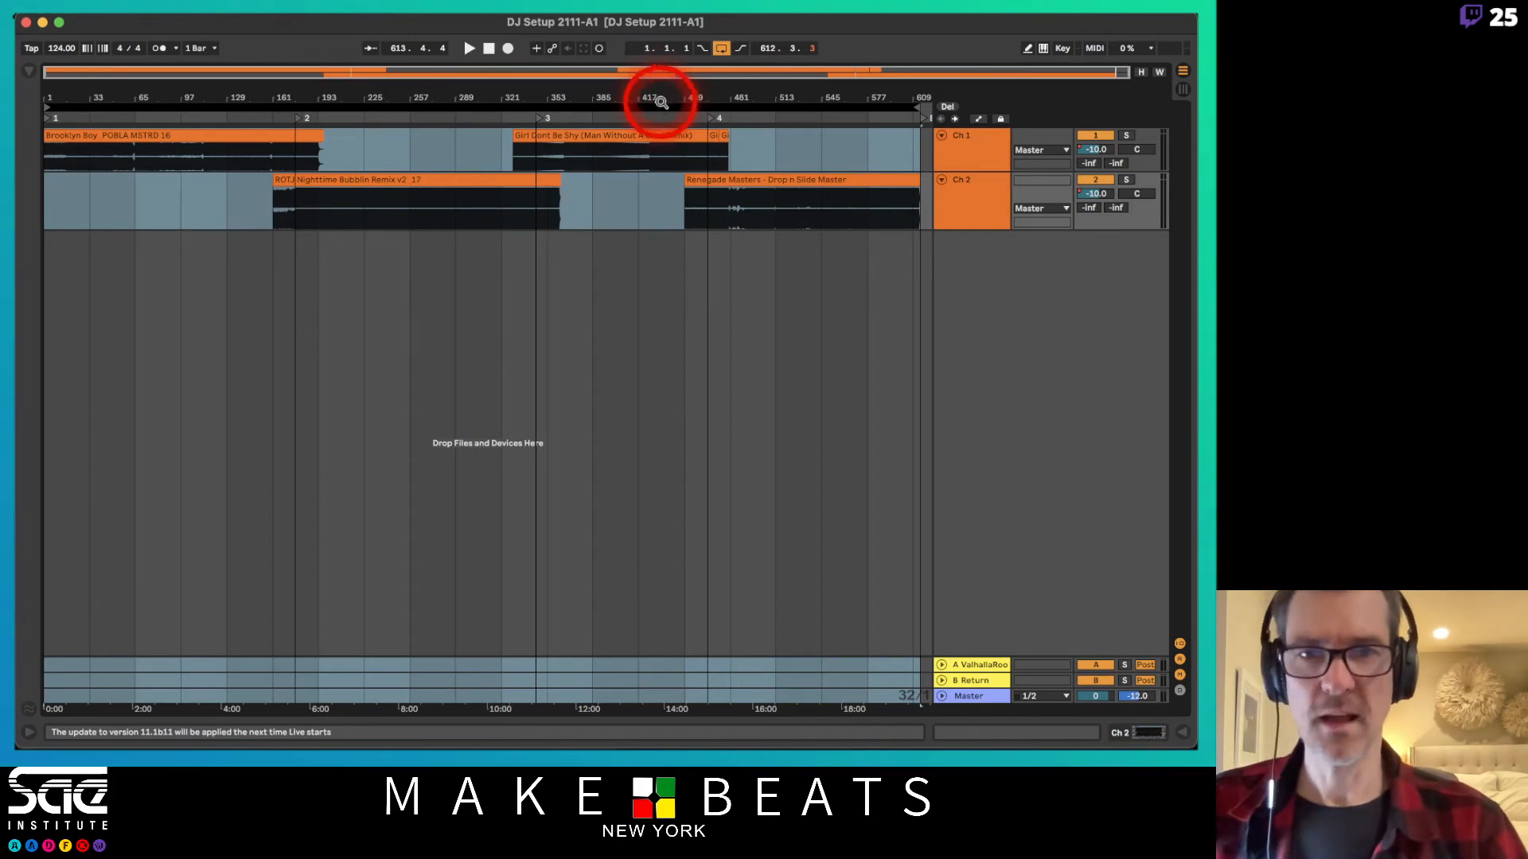
Start an audio export of the Master as a 24-bit WAV with MP3 encoding turned off.
{"action": "key", "text": "super+shift+r"}
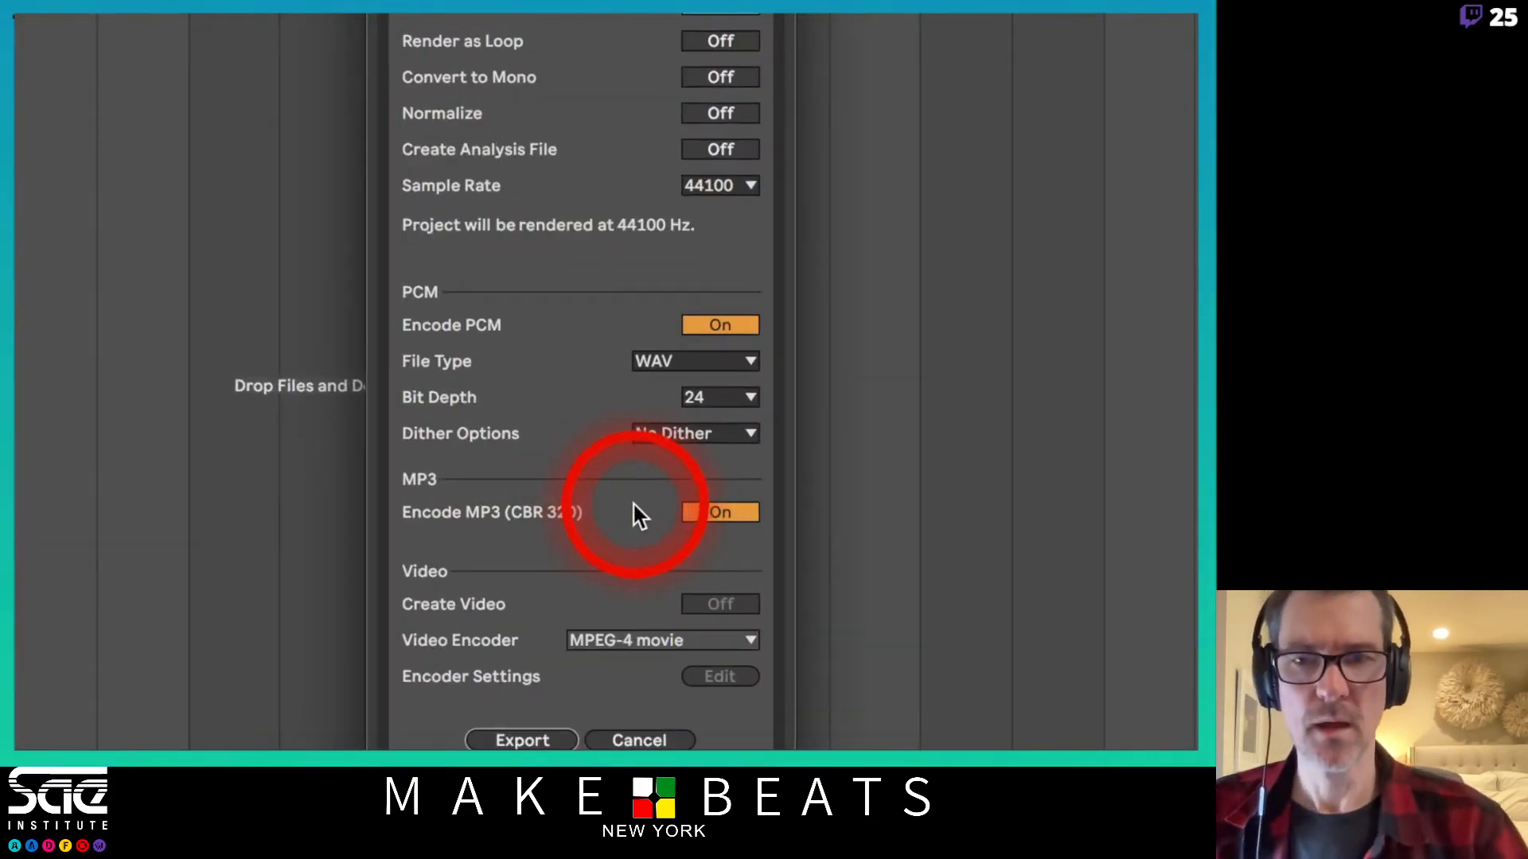
{"action": "left_click", "coordinate": [727, 512]}
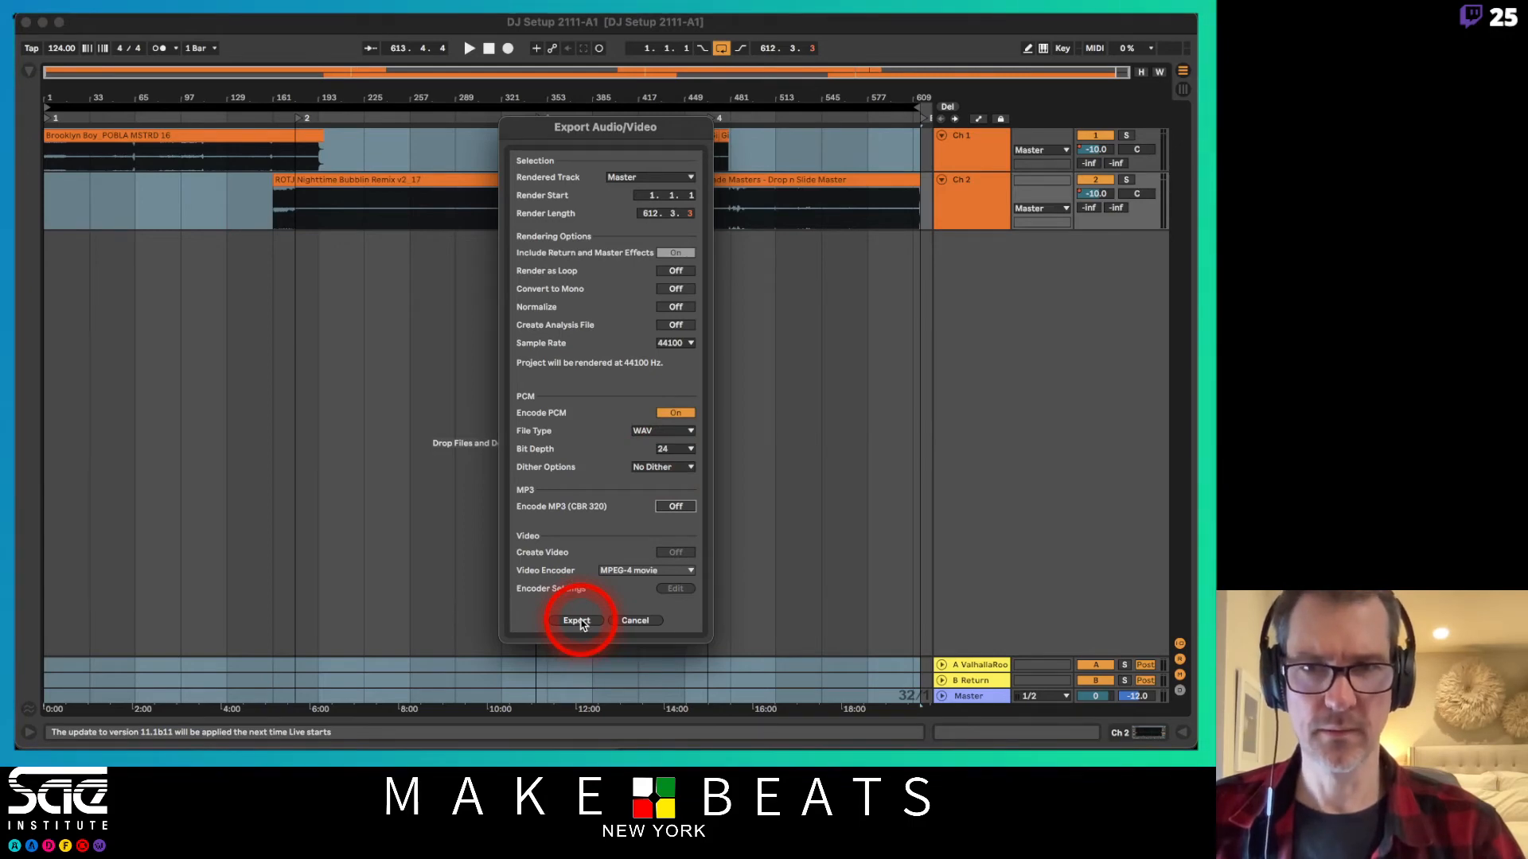
{"action": "left_click", "coordinate": [577, 620]}
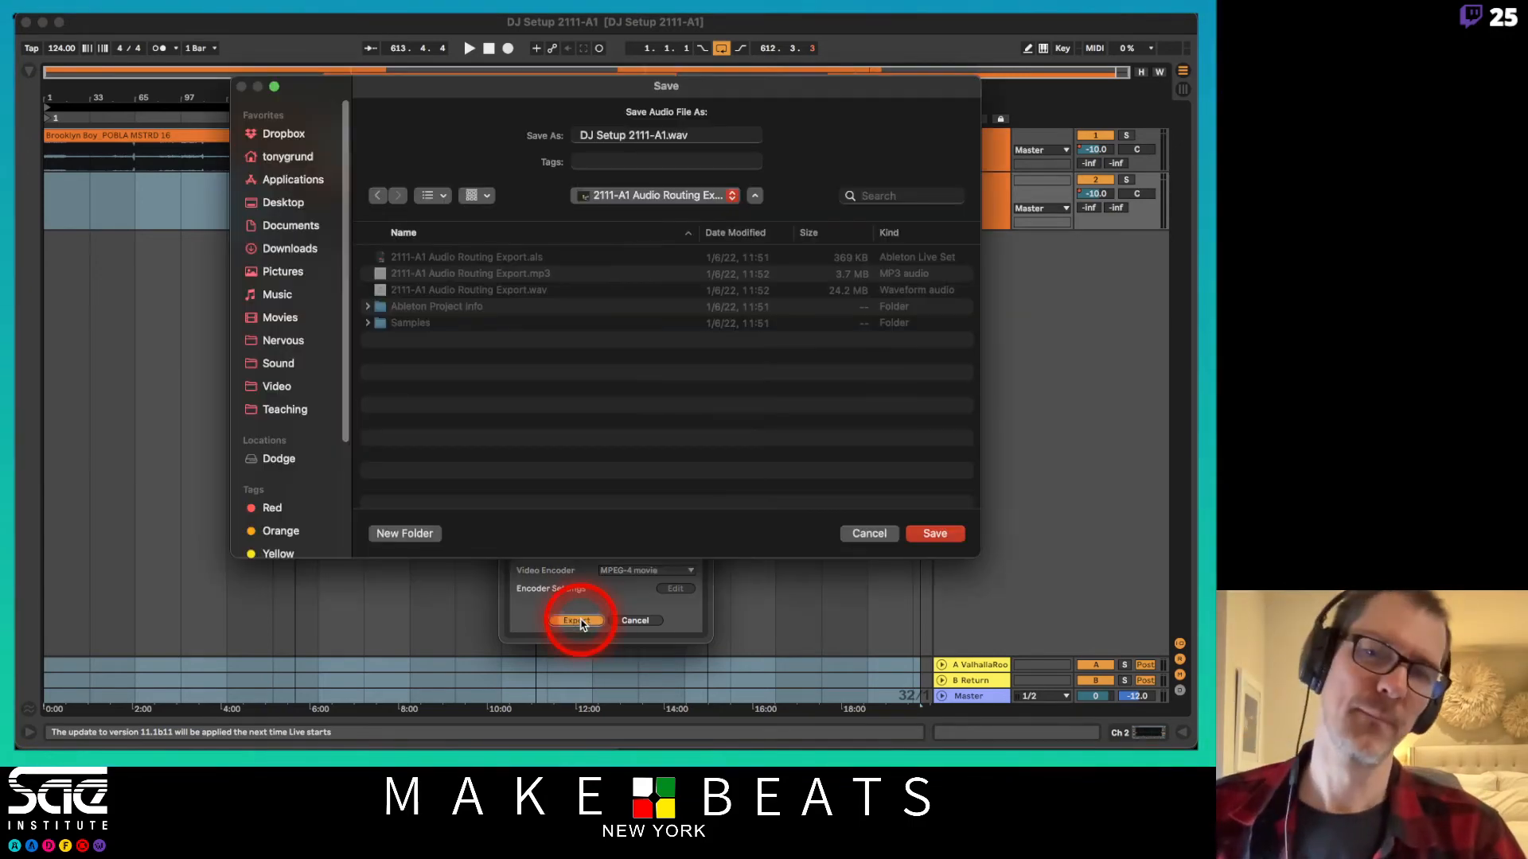
Save the rendered audio as DJ Setup 2111-A1 FULL.wav inside the DJ Setup 2111-A1 Project folder in Ableton Teaching Projects.
{"action": "left_click", "coordinate": [698, 195]}
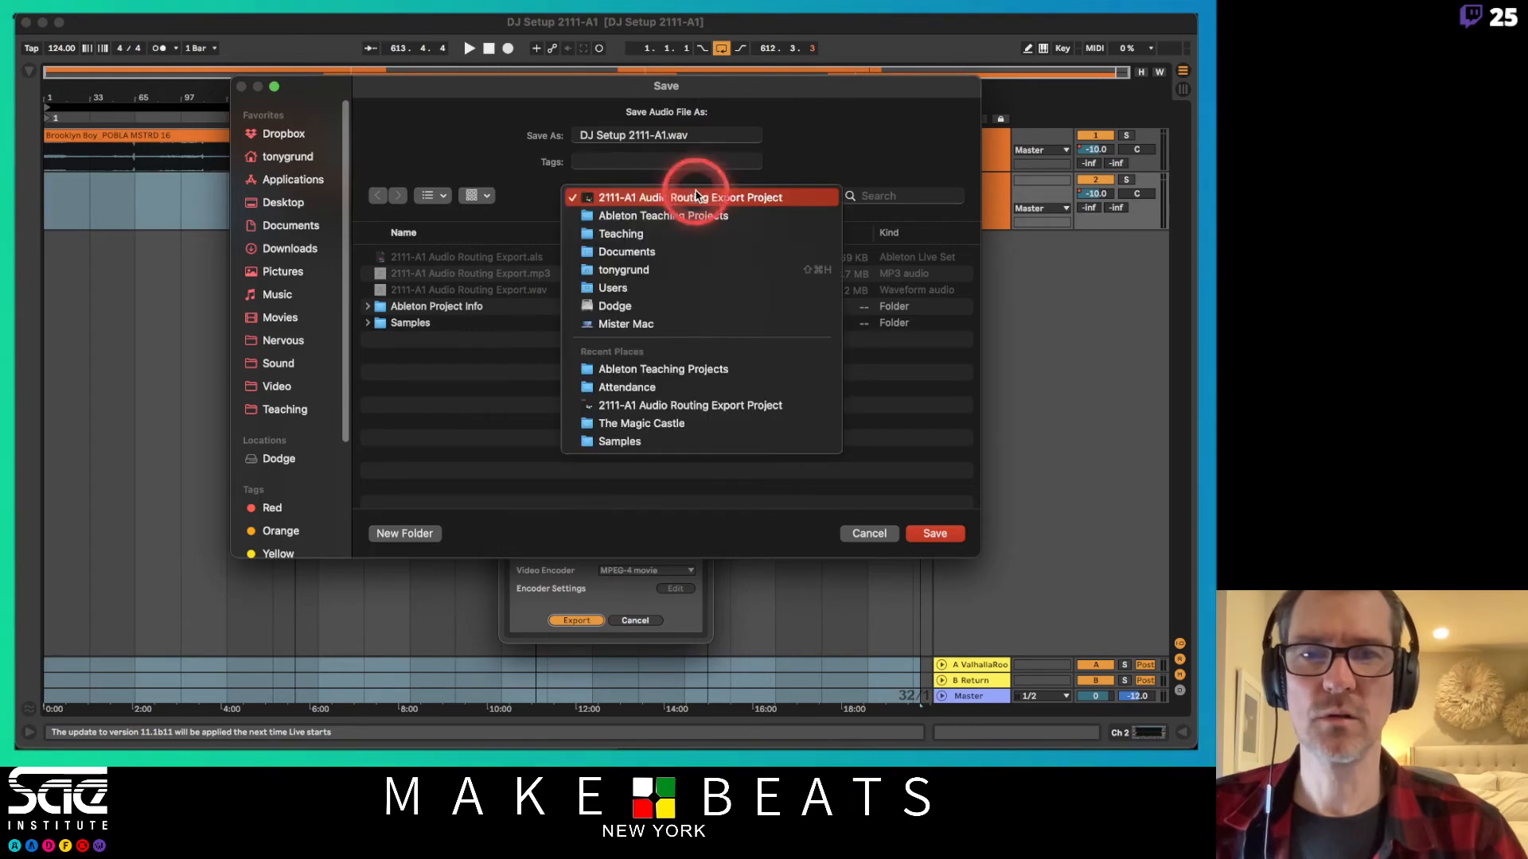
{"action": "left_click", "coordinate": [697, 213]}
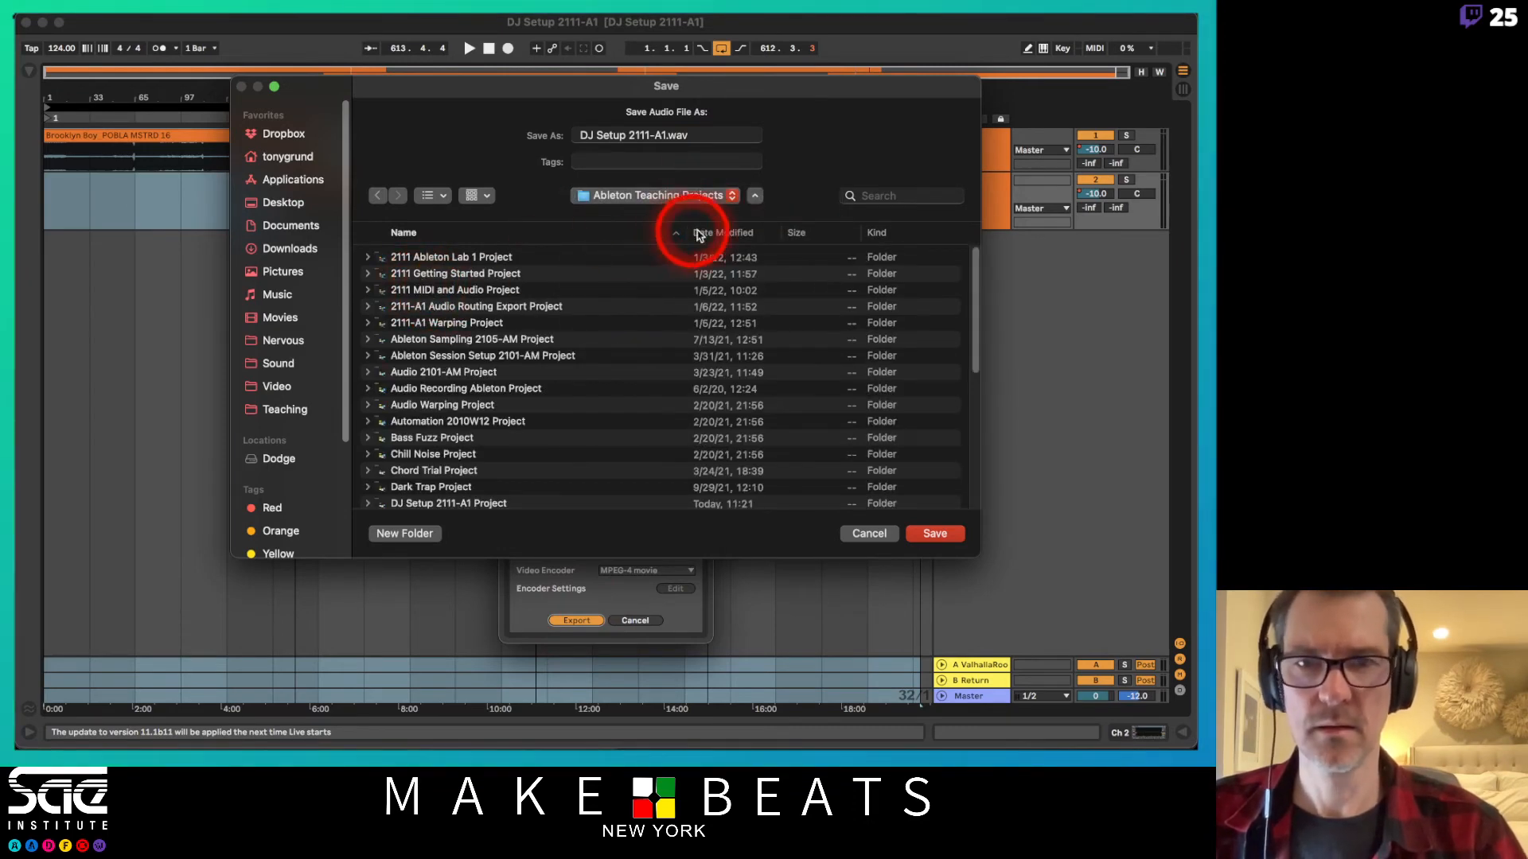
{"action": "left_click", "coordinate": [721, 233]}
{"action": "double_click", "coordinate": [497, 253]}
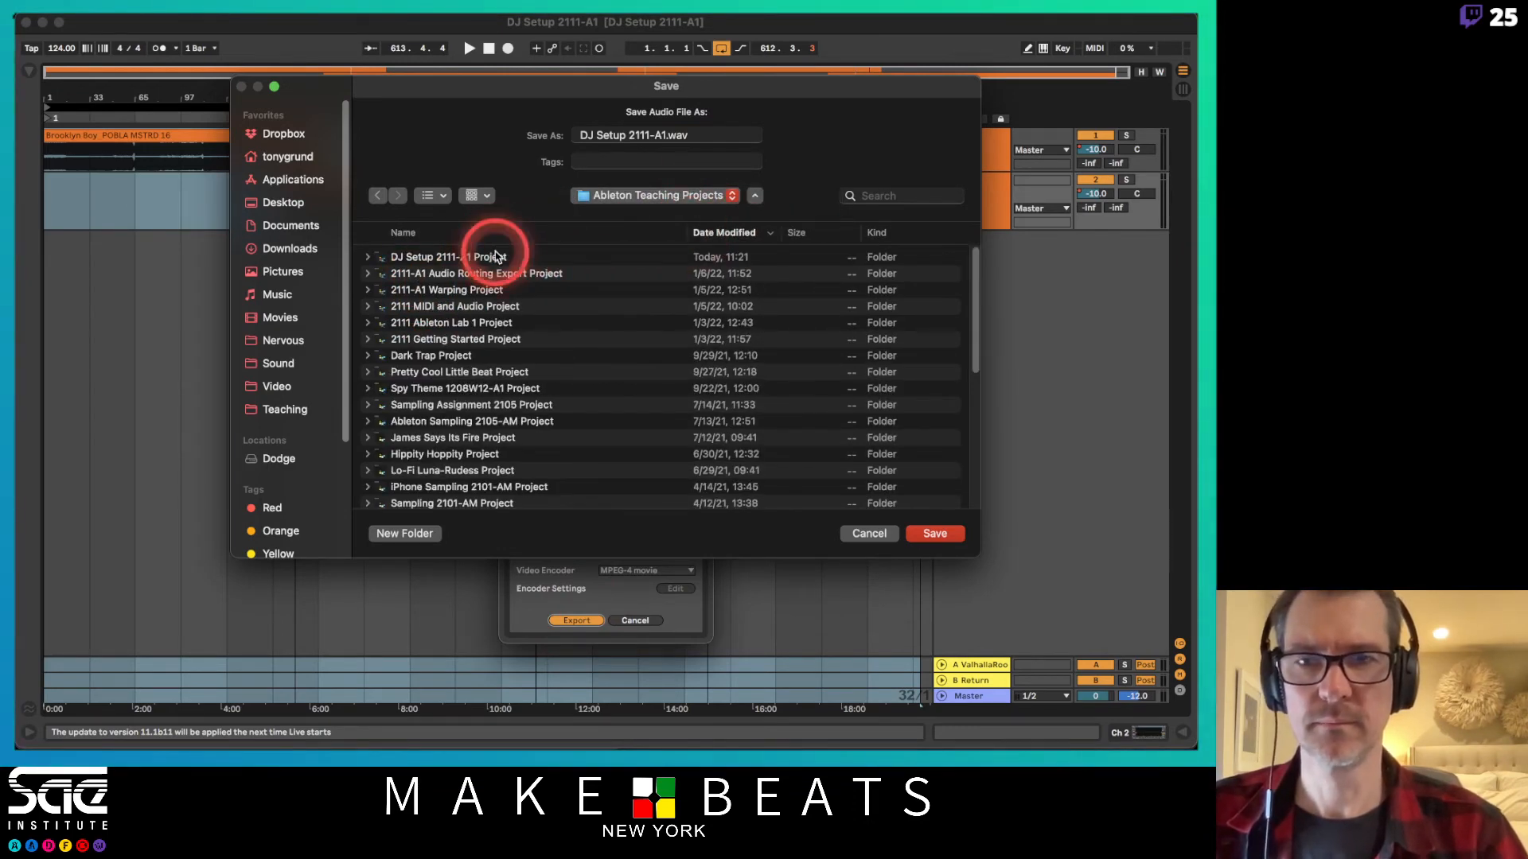
{"action": "left_click", "coordinate": [666, 135]}
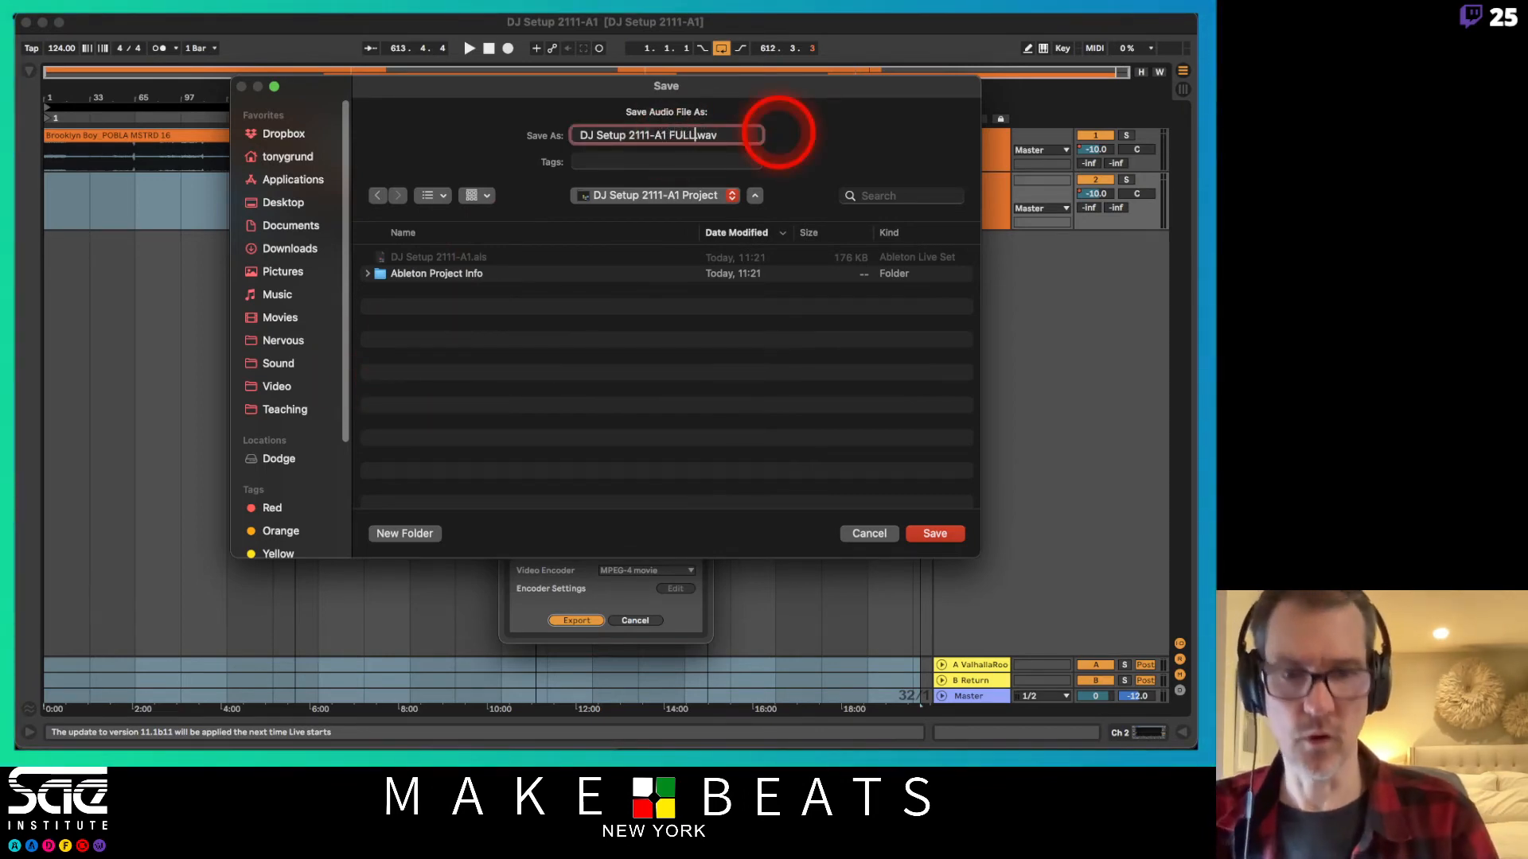
{"action": "key", "text": "Return"}
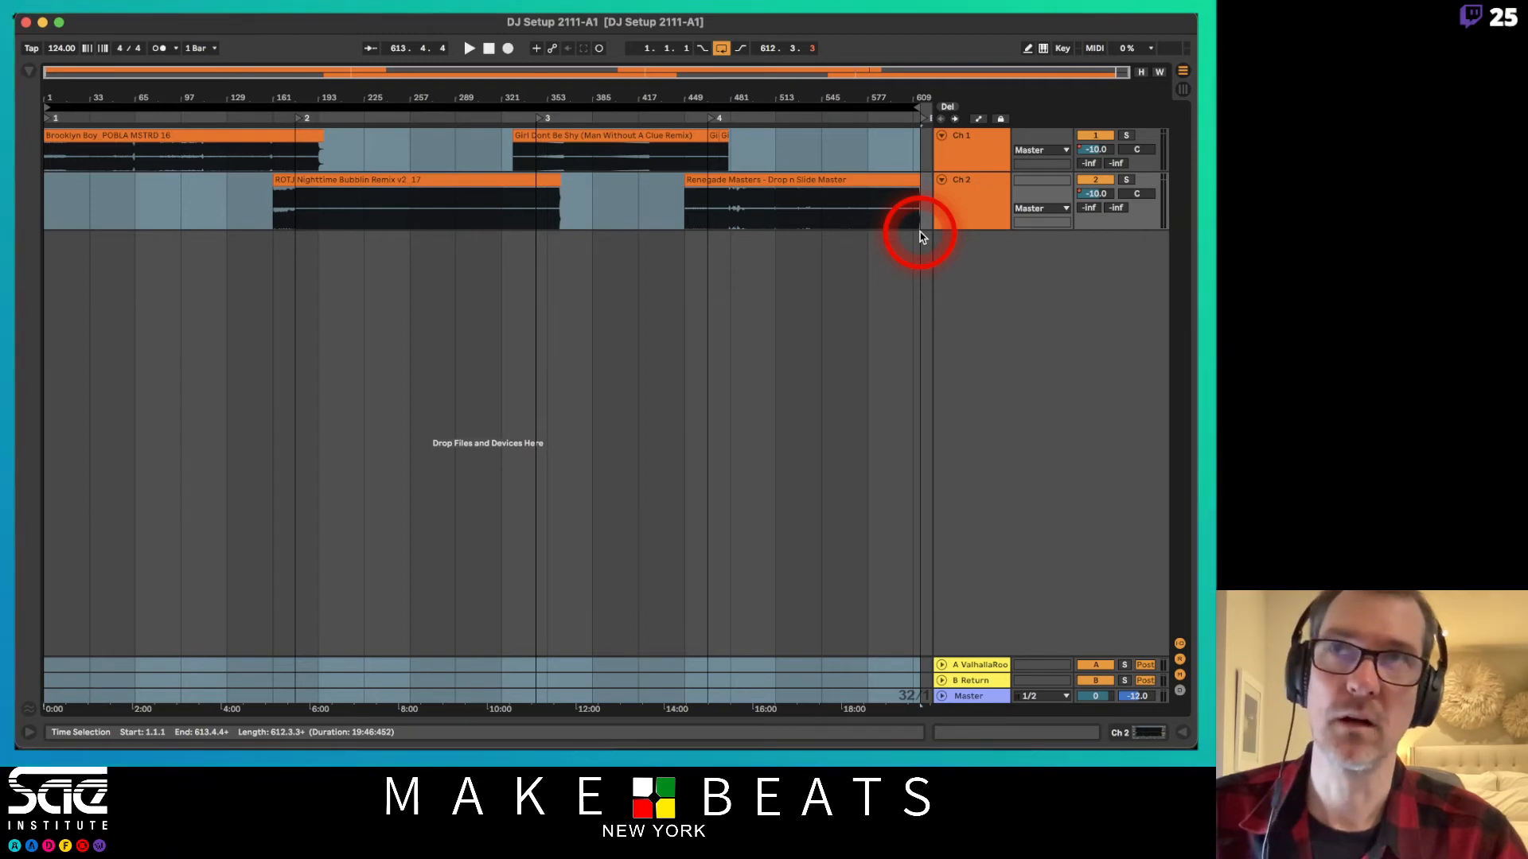
{"action": "left_click", "coordinate": [977, 152]}
{"action": "left_click", "coordinate": [974, 153]}
{"action": "left_click", "coordinate": [975, 196]}
{"action": "left_click", "coordinate": [964, 151]}
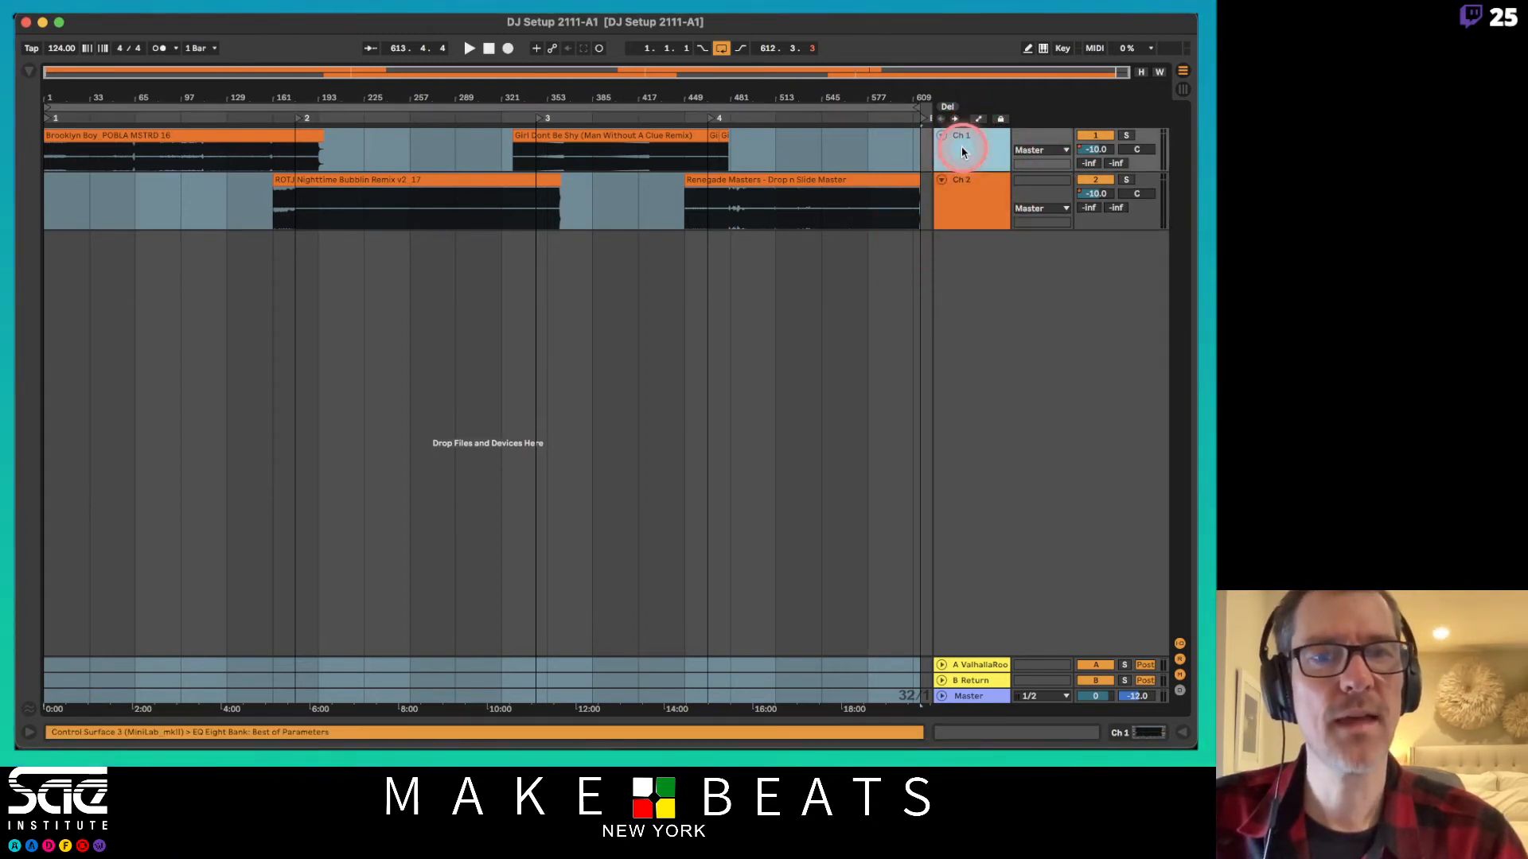
{"action": "left_click", "coordinate": [965, 190]}
{"action": "left_click", "coordinate": [965, 143]}
{"action": "left_click", "coordinate": [549, 248]}
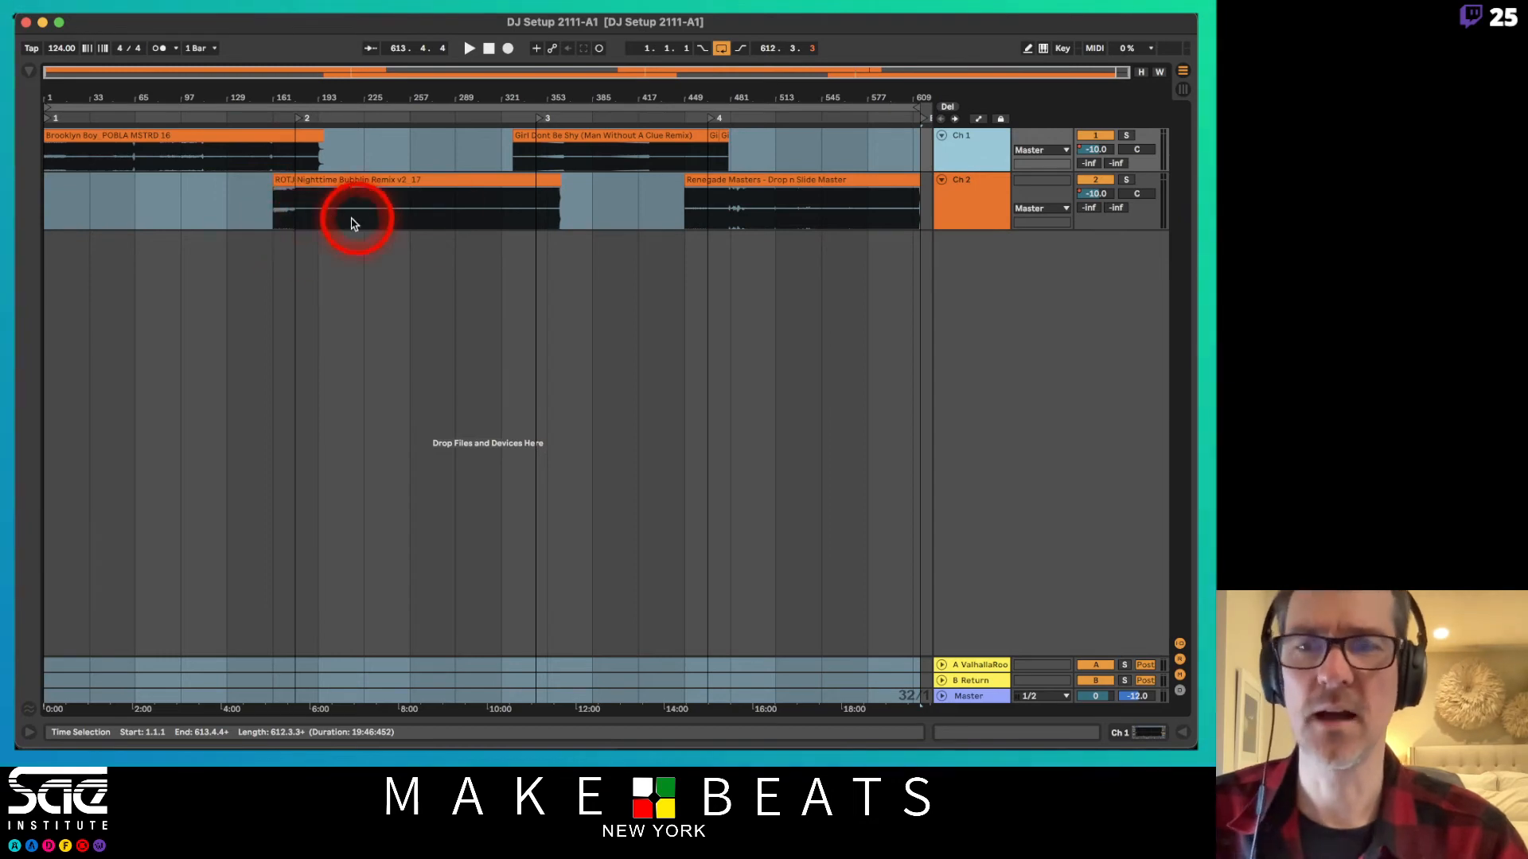
{"action": "left_click_drag", "start_coordinate": [338, 205], "coordinate": [918, 210]}
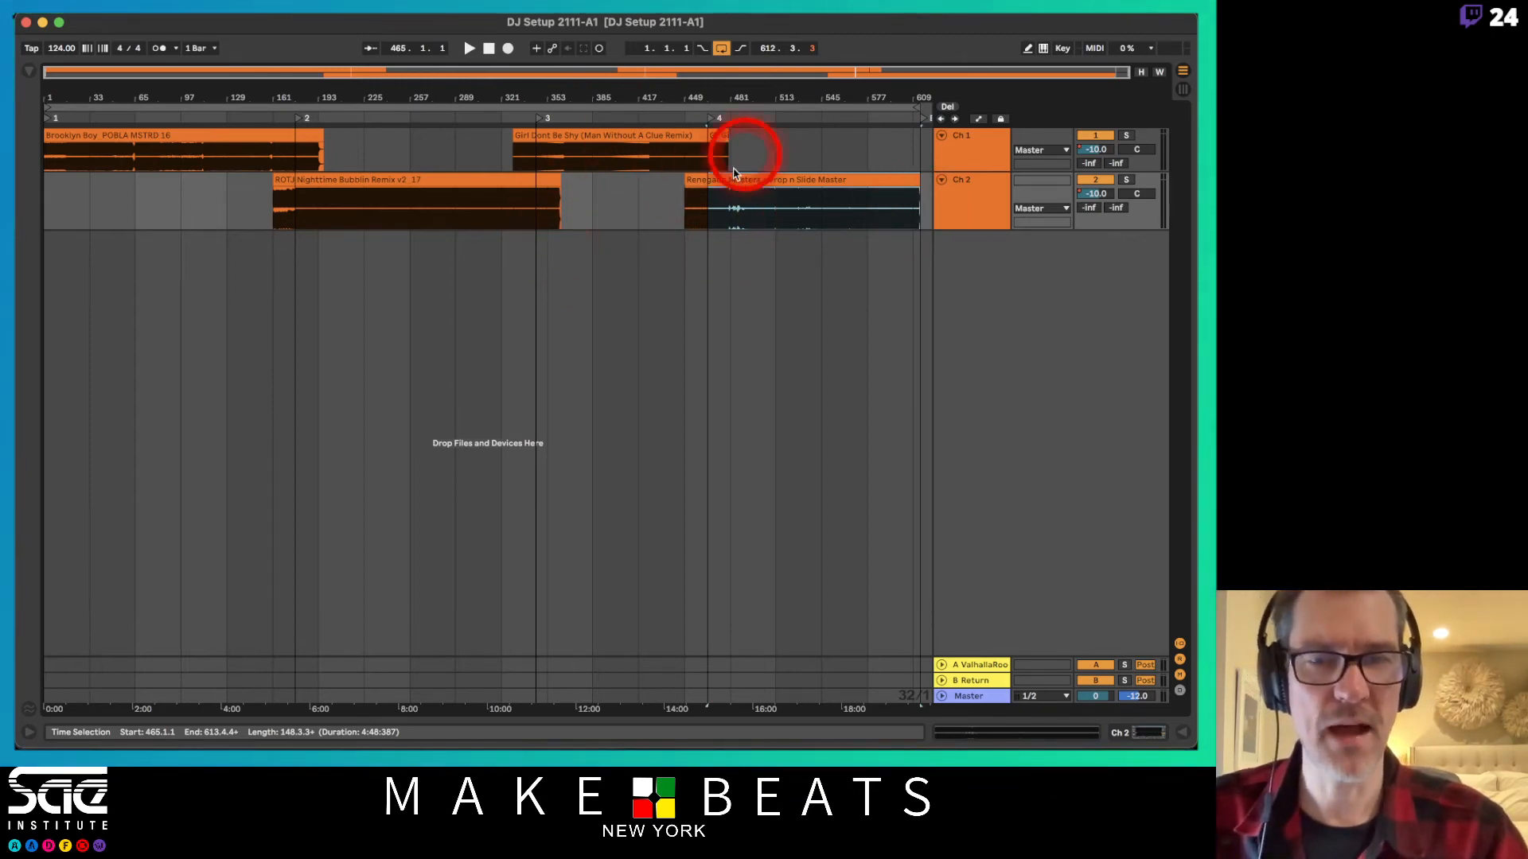
{"action": "left_click", "coordinate": [995, 192]}
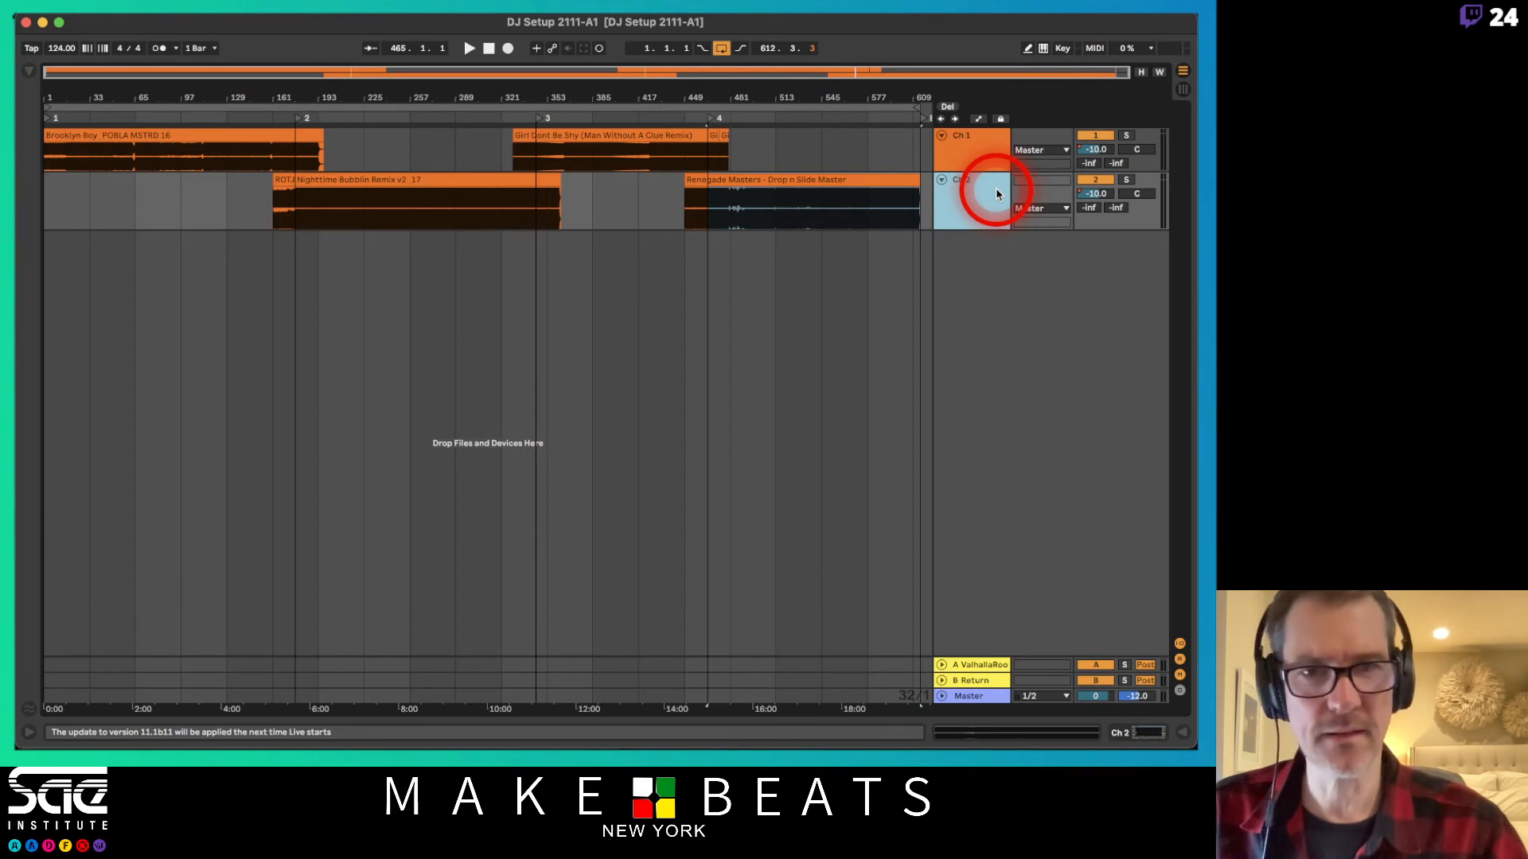
Add a Limiter audio effect to the Master track.
{"action": "double_click", "coordinate": [968, 697]}
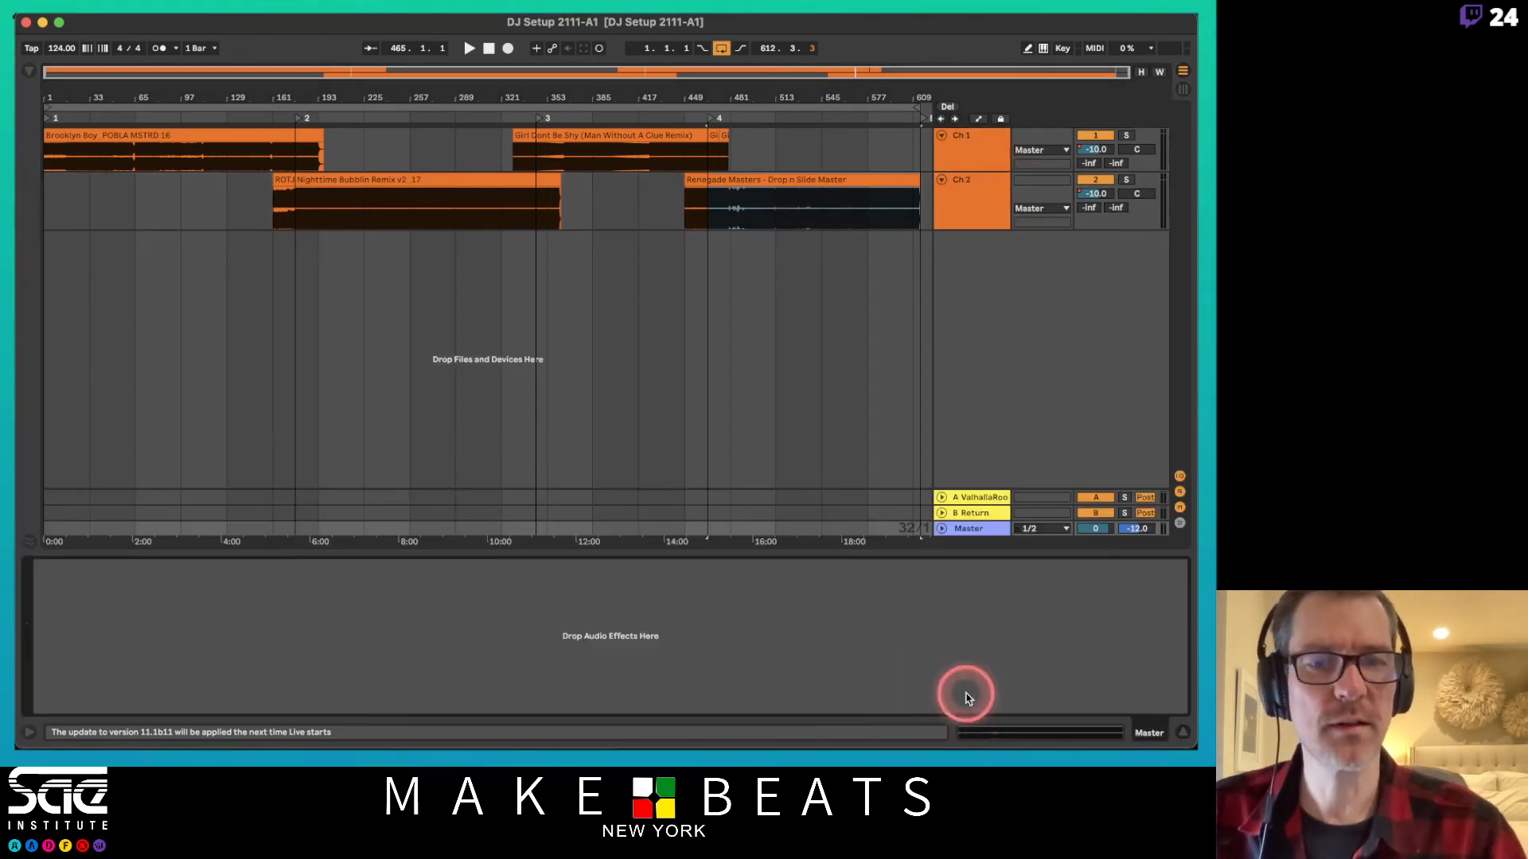
{"action": "left_click", "coordinate": [29, 74]}
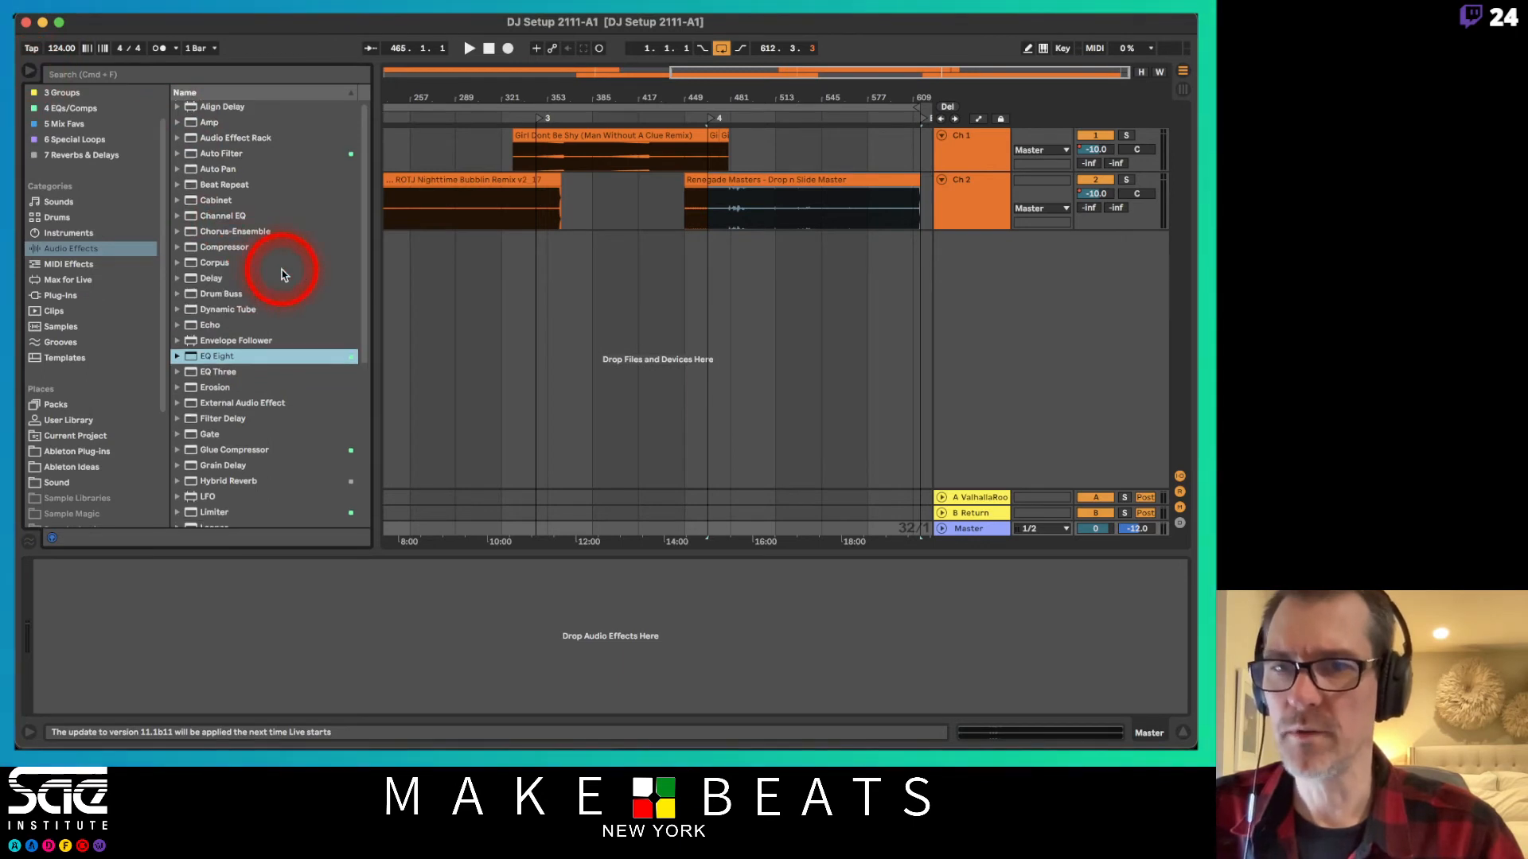
{"action": "scroll", "coordinate": [282, 275], "scroll_direction": "down", "scroll_amount": 3}
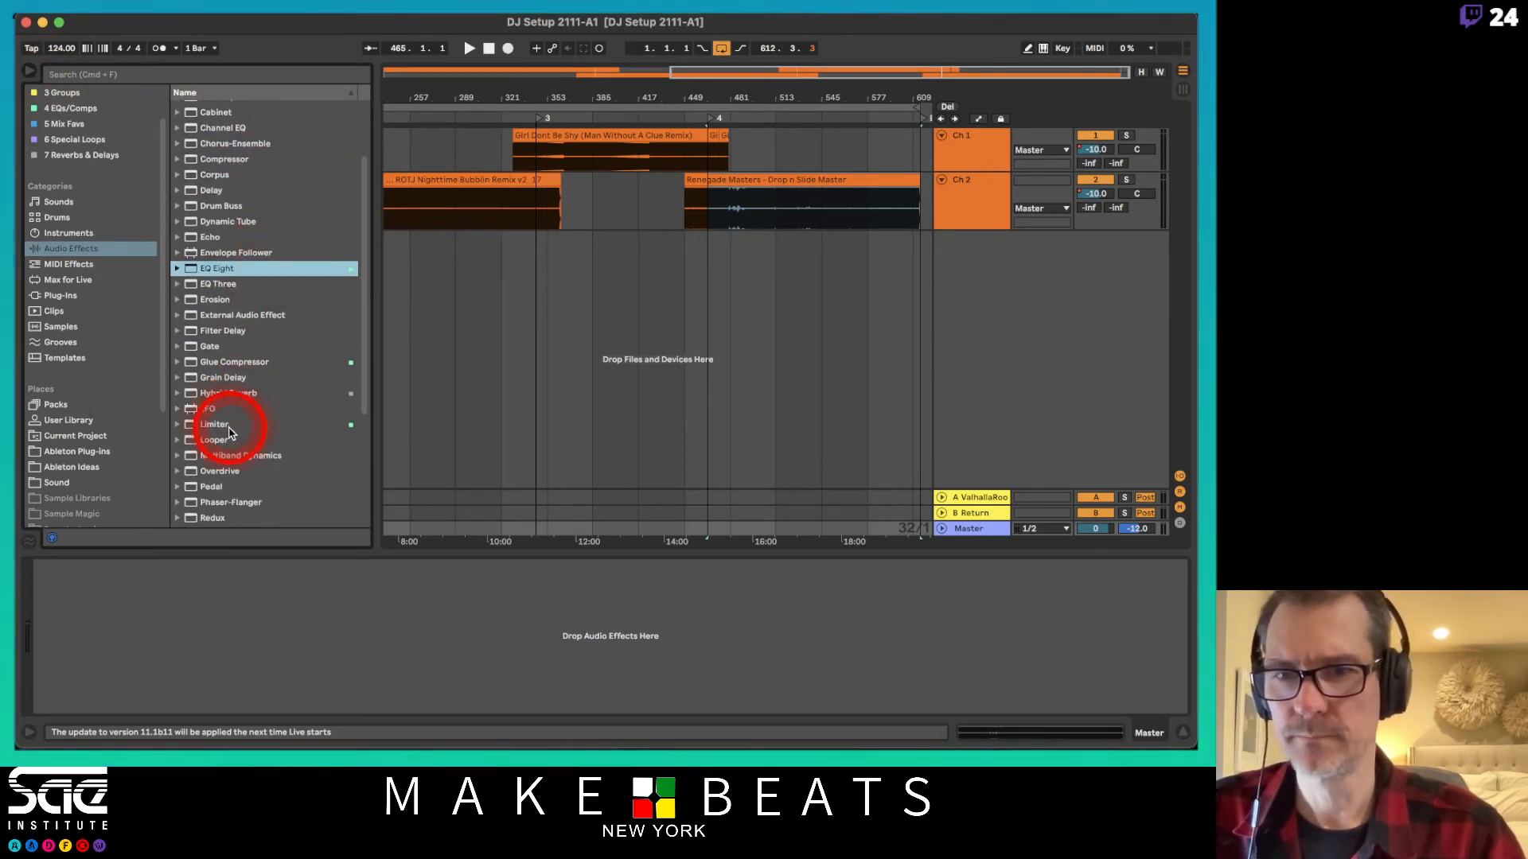
{"action": "left_click_drag", "start_coordinate": [222, 425], "coordinate": [416, 533]}
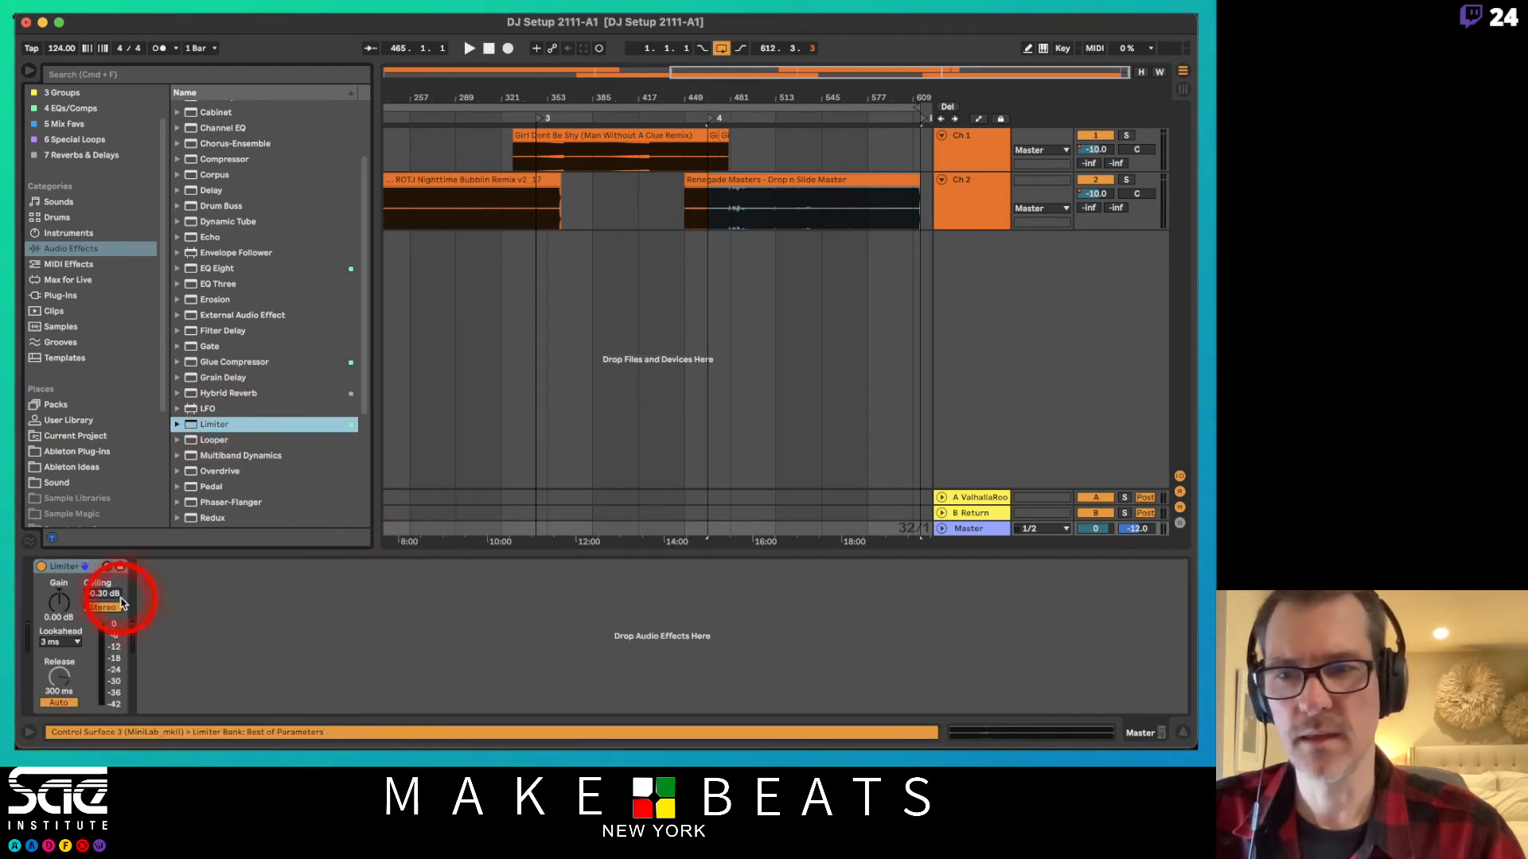
Set the Master Limiter's gain to 5 dB and its lookahead to 6 ms.
{"action": "left_click", "coordinate": [92, 595]}
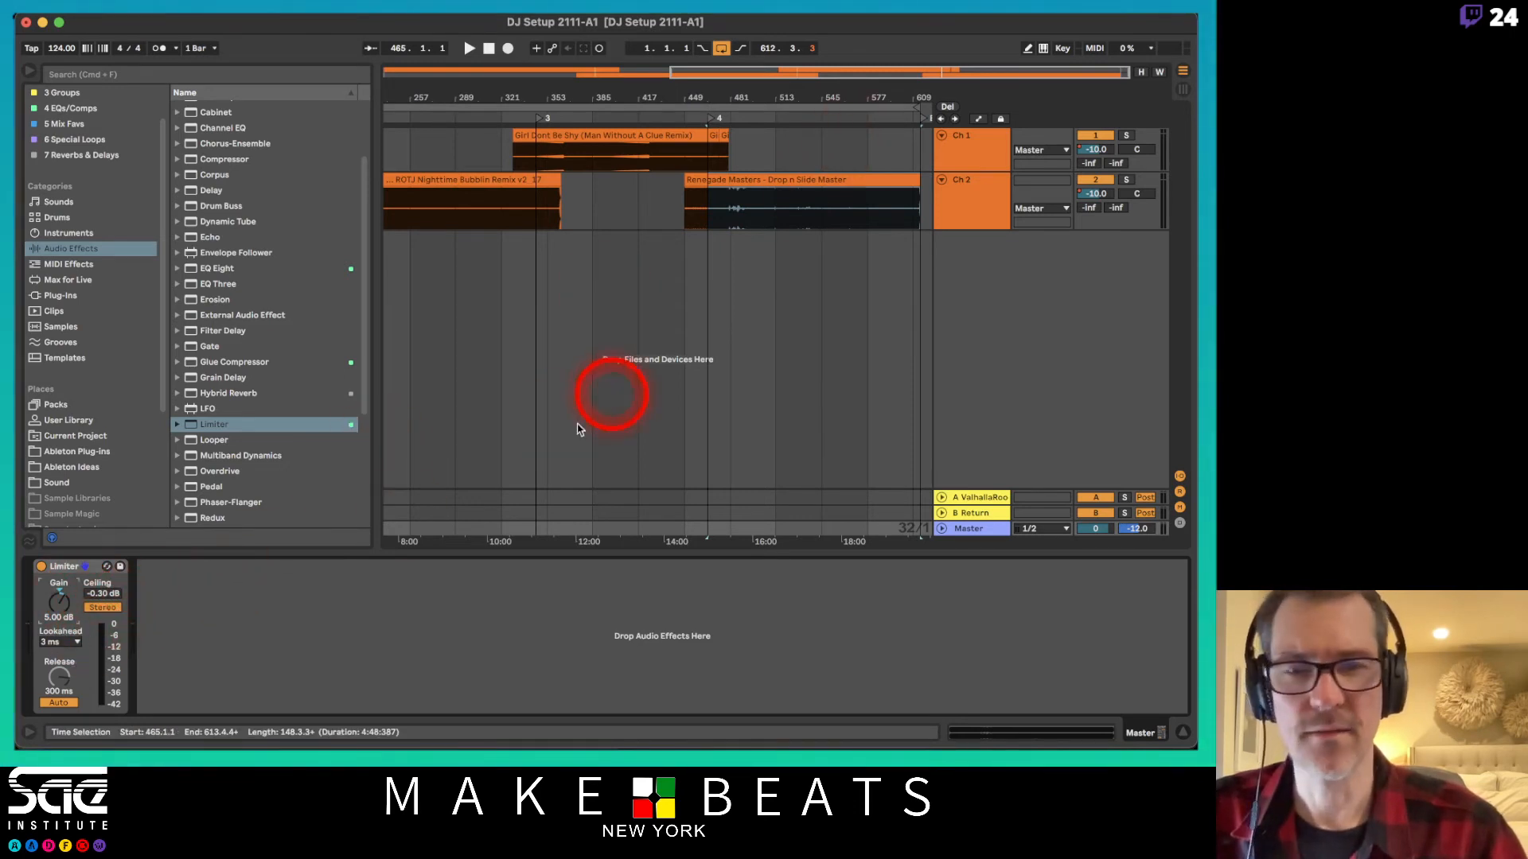
{"action": "left_click", "coordinate": [66, 642]}
{"action": "left_click", "coordinate": [60, 654]}
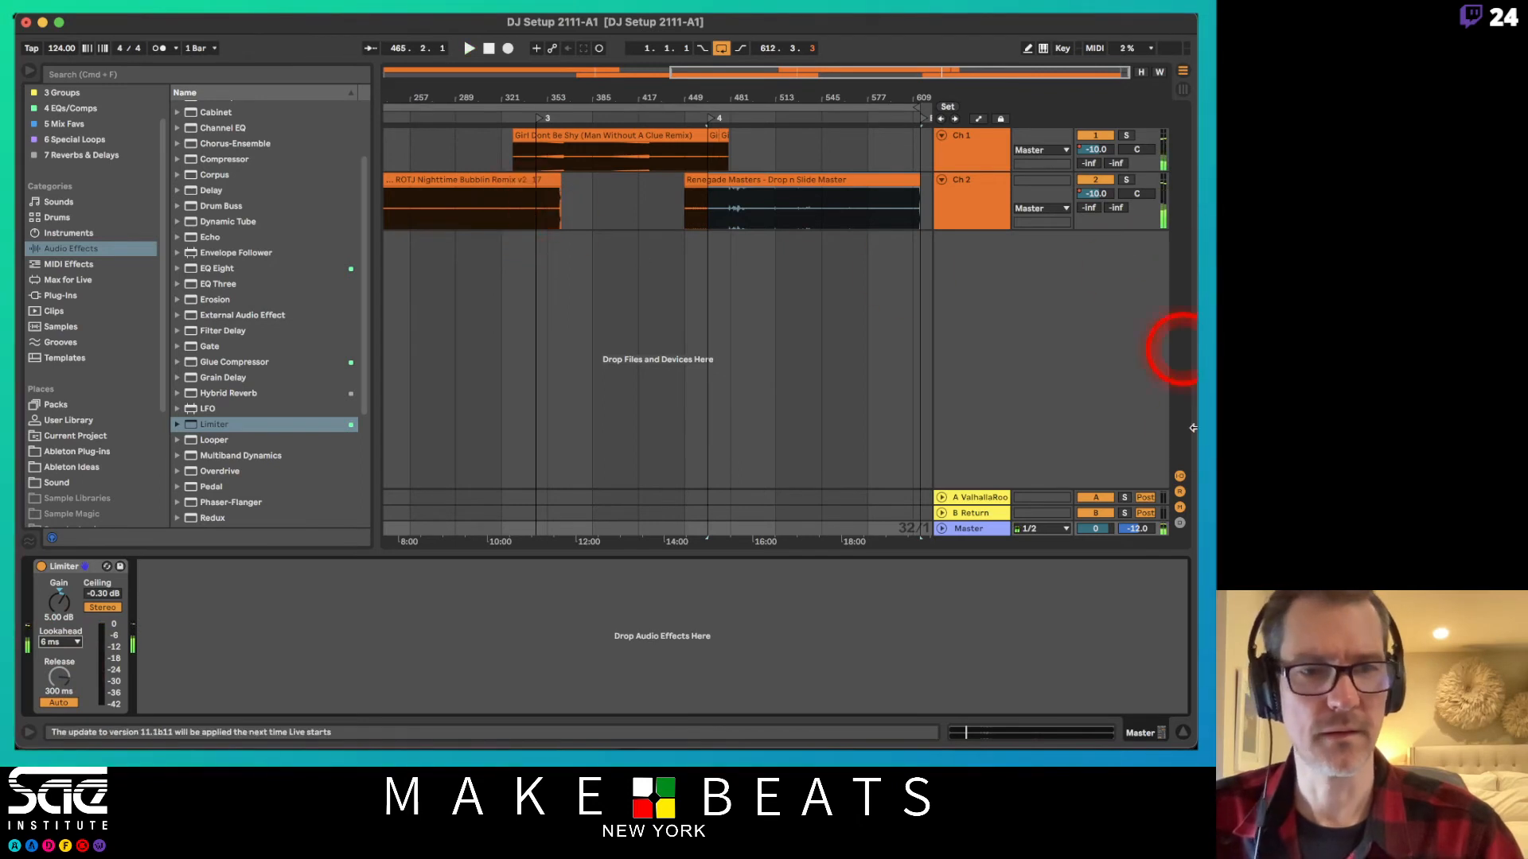
Lower the Master volume to -8.8 dB and play the mix from bar 465.
{"action": "left_click_drag", "start_coordinate": [1093, 531], "coordinate": [1094, 549]}
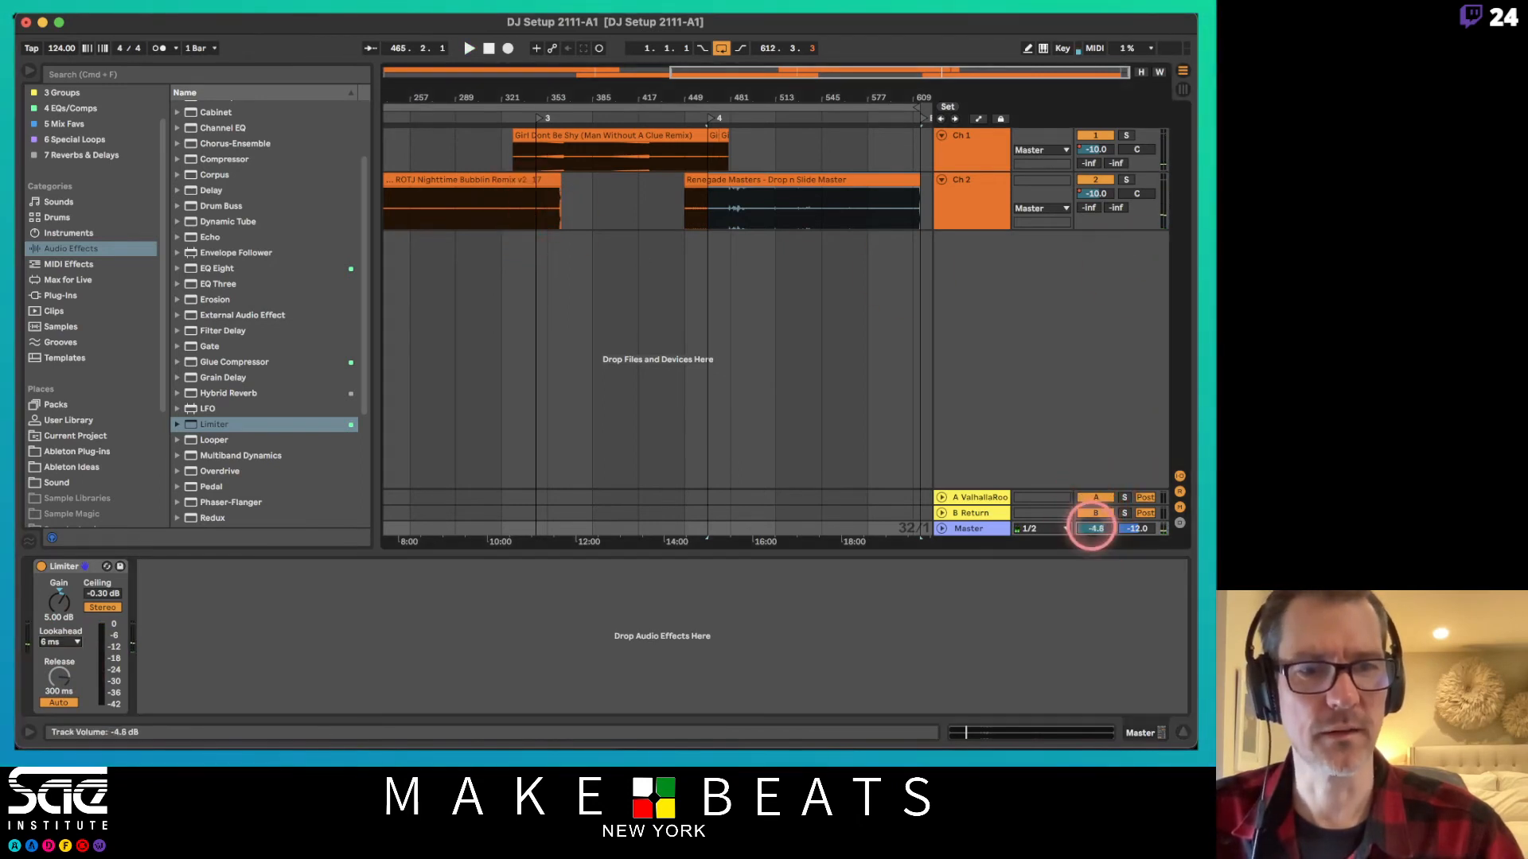
{"action": "key", "text": "space"}
{"action": "left_click", "coordinate": [1094, 531]}
{"action": "left_click", "coordinate": [671, 179]}
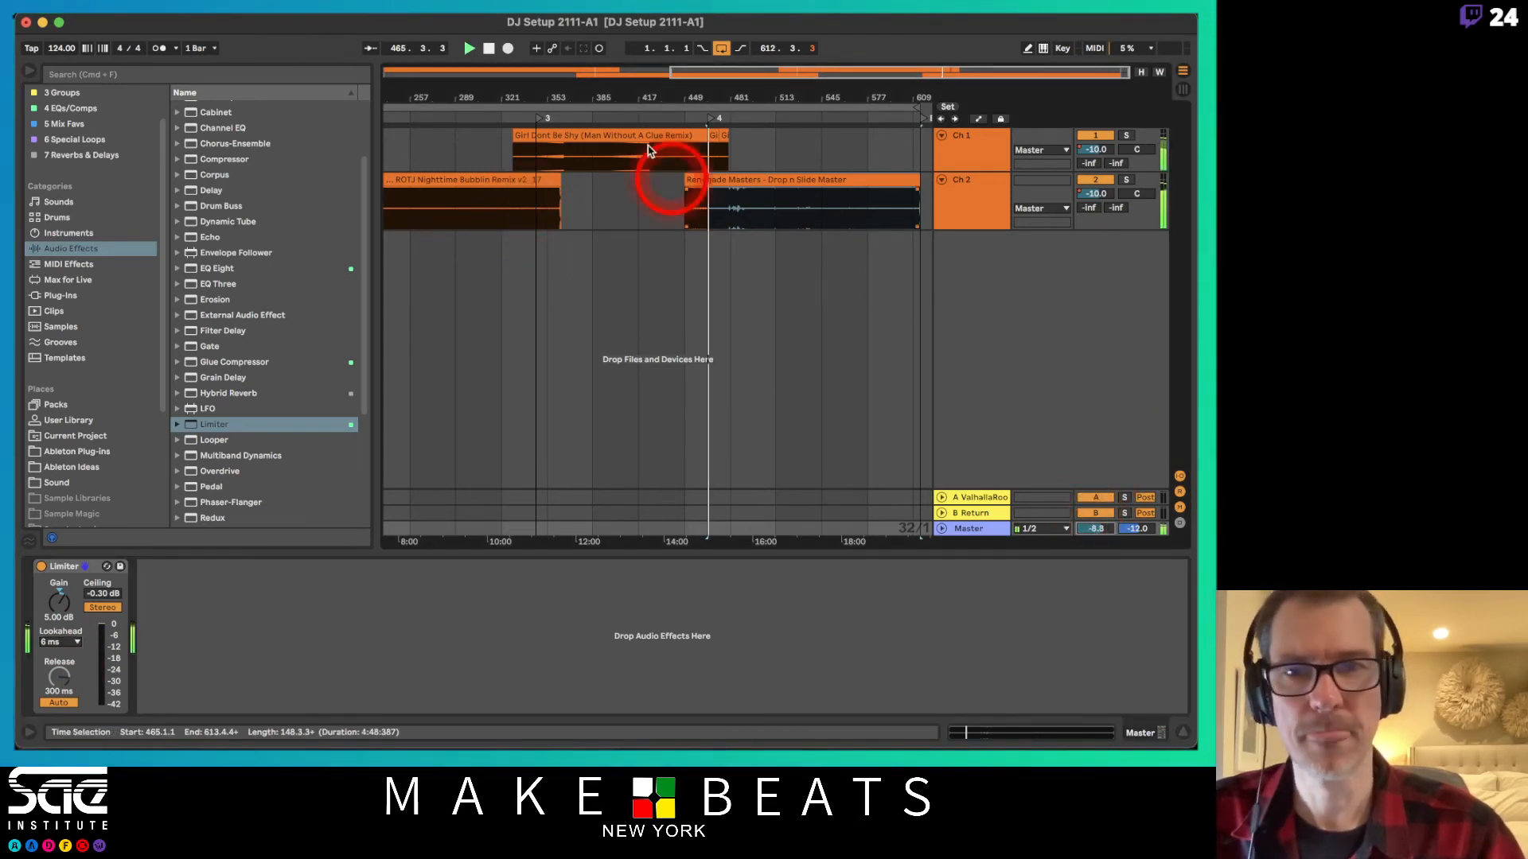
Play the ROTJ Nighttime Bubblin Remix section from about bar 225 and check the mixer levels and the Master Limiter.
{"action": "double_click", "coordinate": [770, 95]}
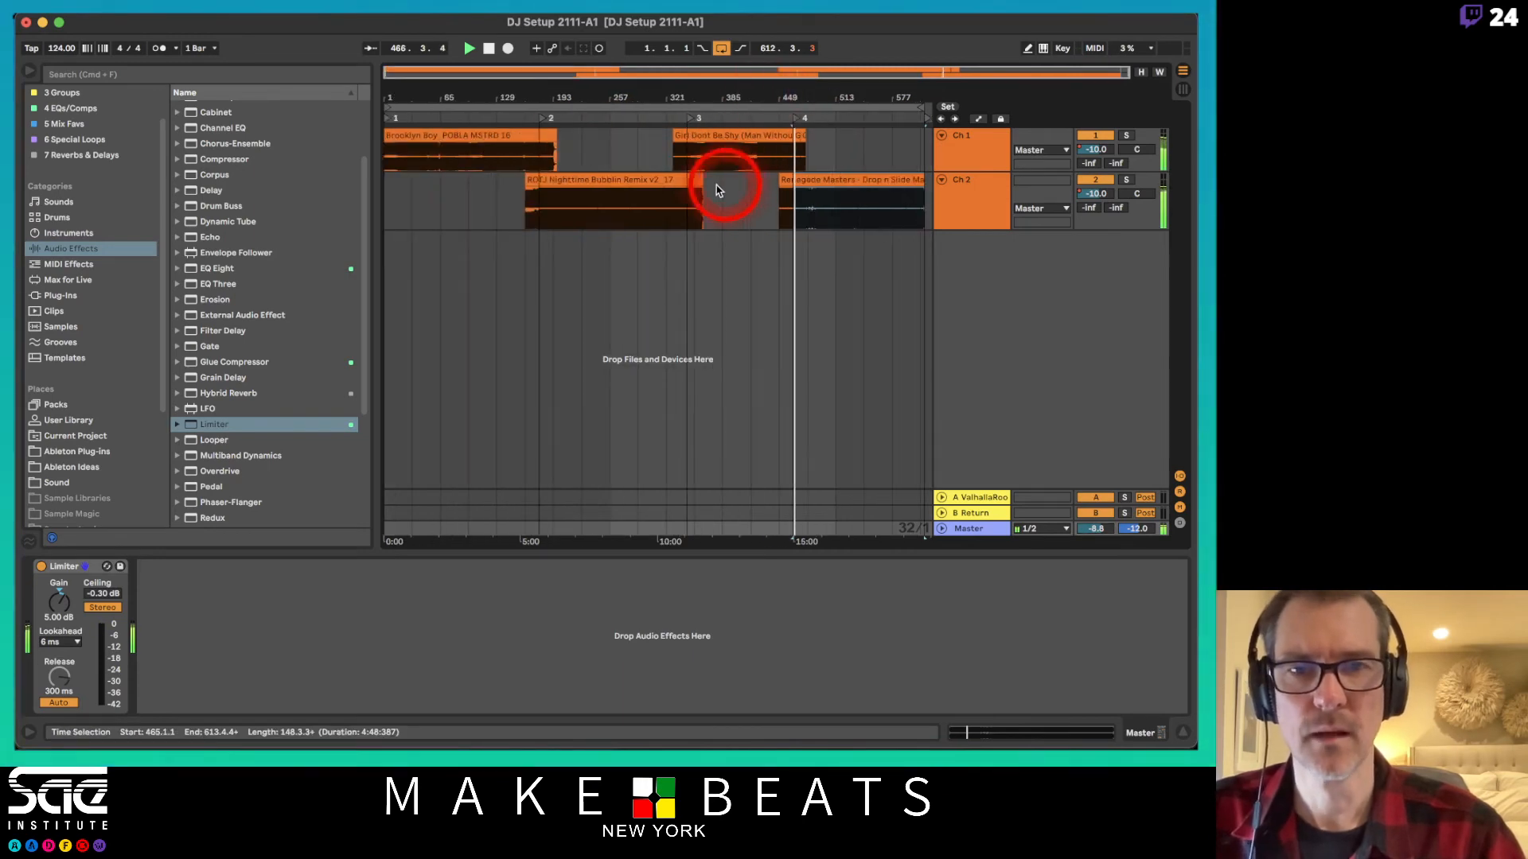
{"action": "left_click", "coordinate": [591, 215]}
{"action": "left_click", "coordinate": [1068, 380]}
{"action": "key", "text": "Tab"}
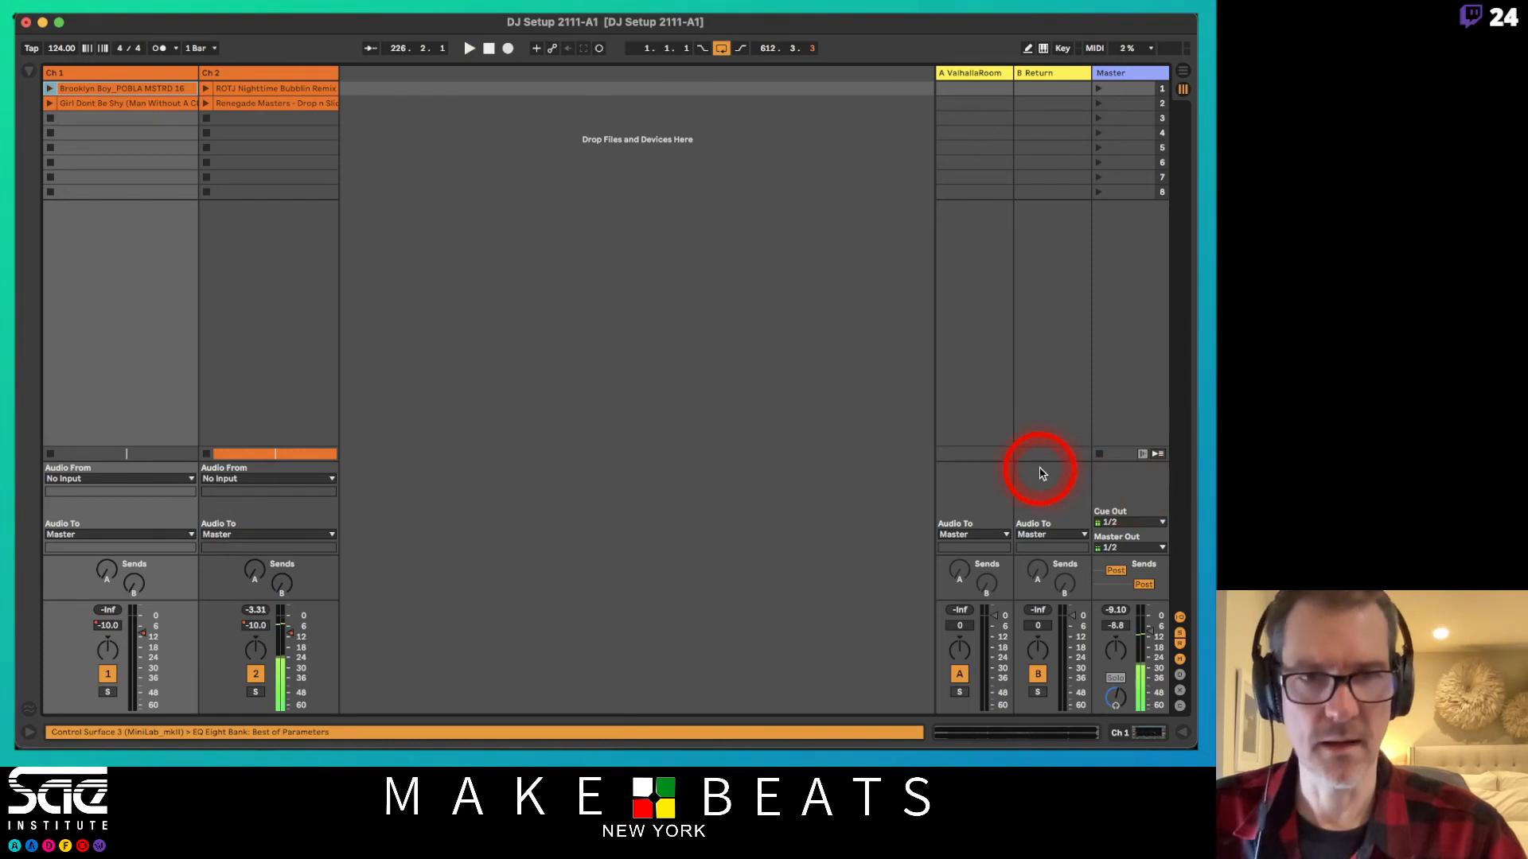
{"action": "key", "text": "Tab"}
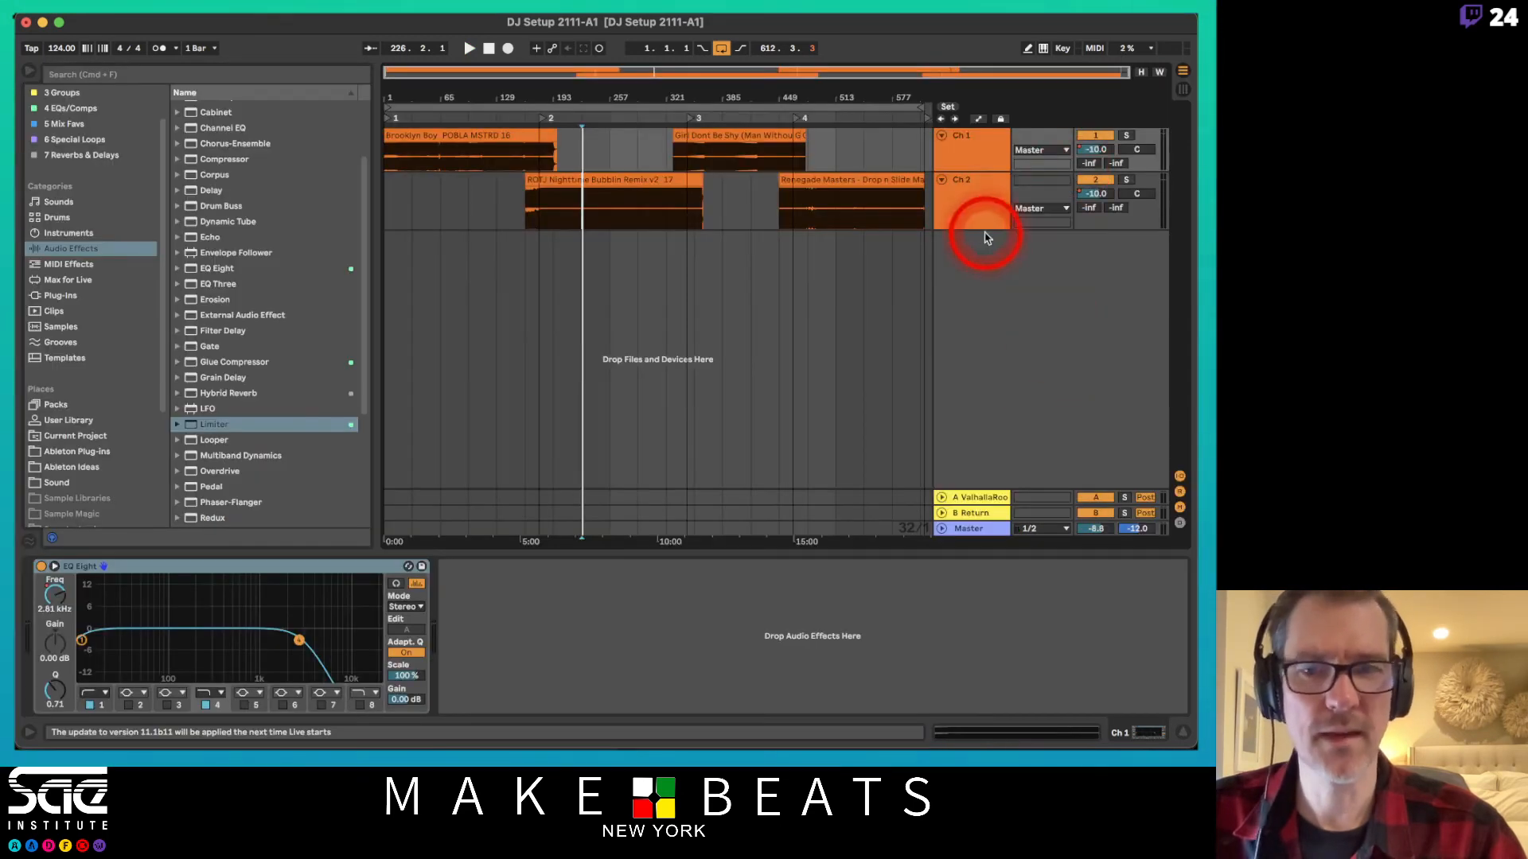
{"action": "left_click", "coordinate": [968, 530]}
{"action": "left_click", "coordinate": [64, 619]}
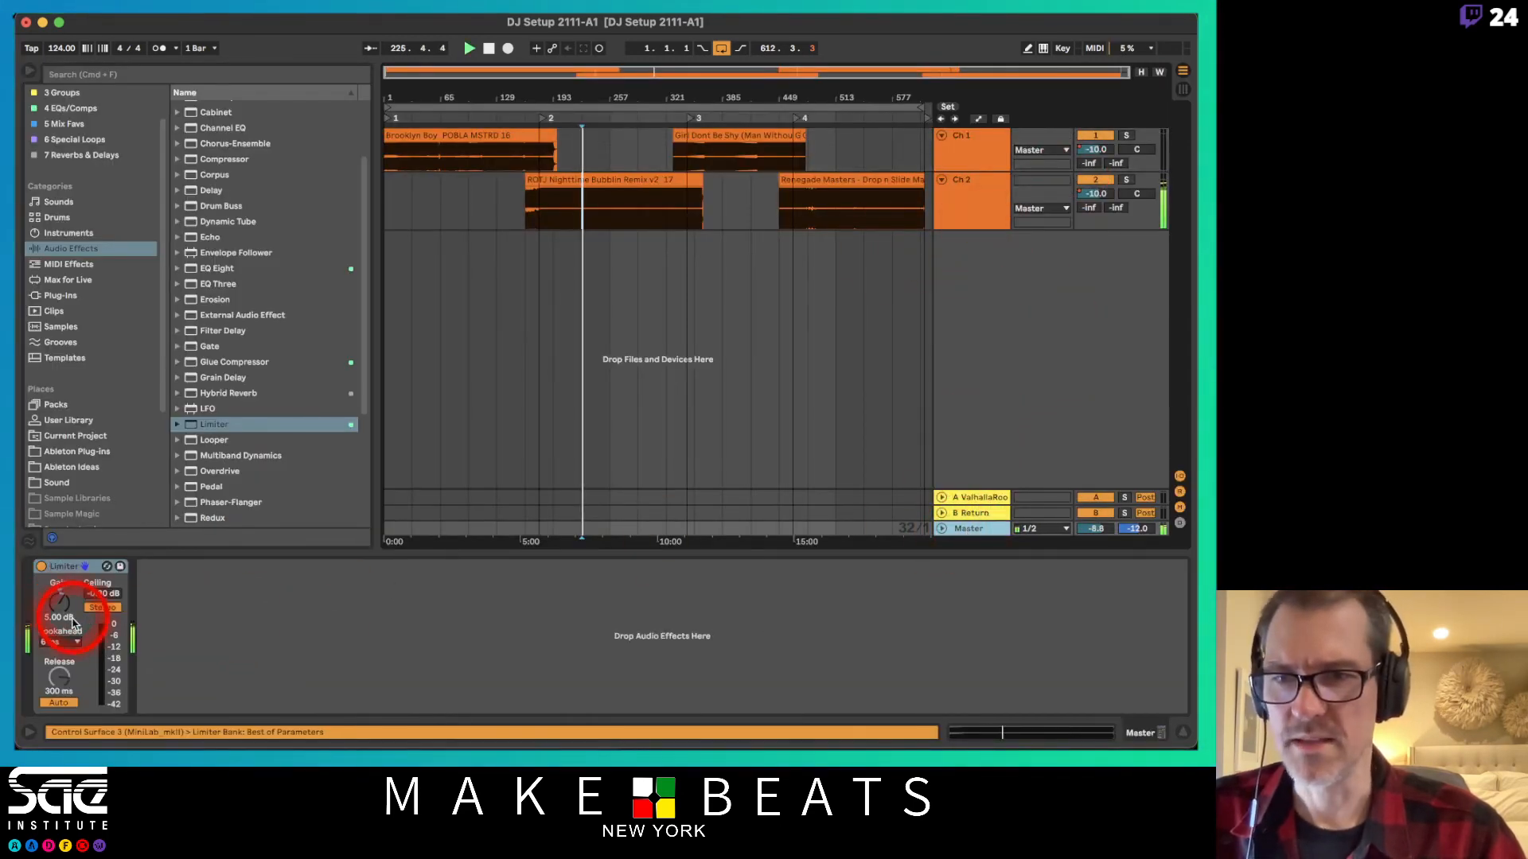
Reset the Master volume to 0 dB and re-export the entire arrangement, replacing DJ Setup 2111-A1 FULL.wav.
{"action": "left_click", "coordinate": [1095, 529]}
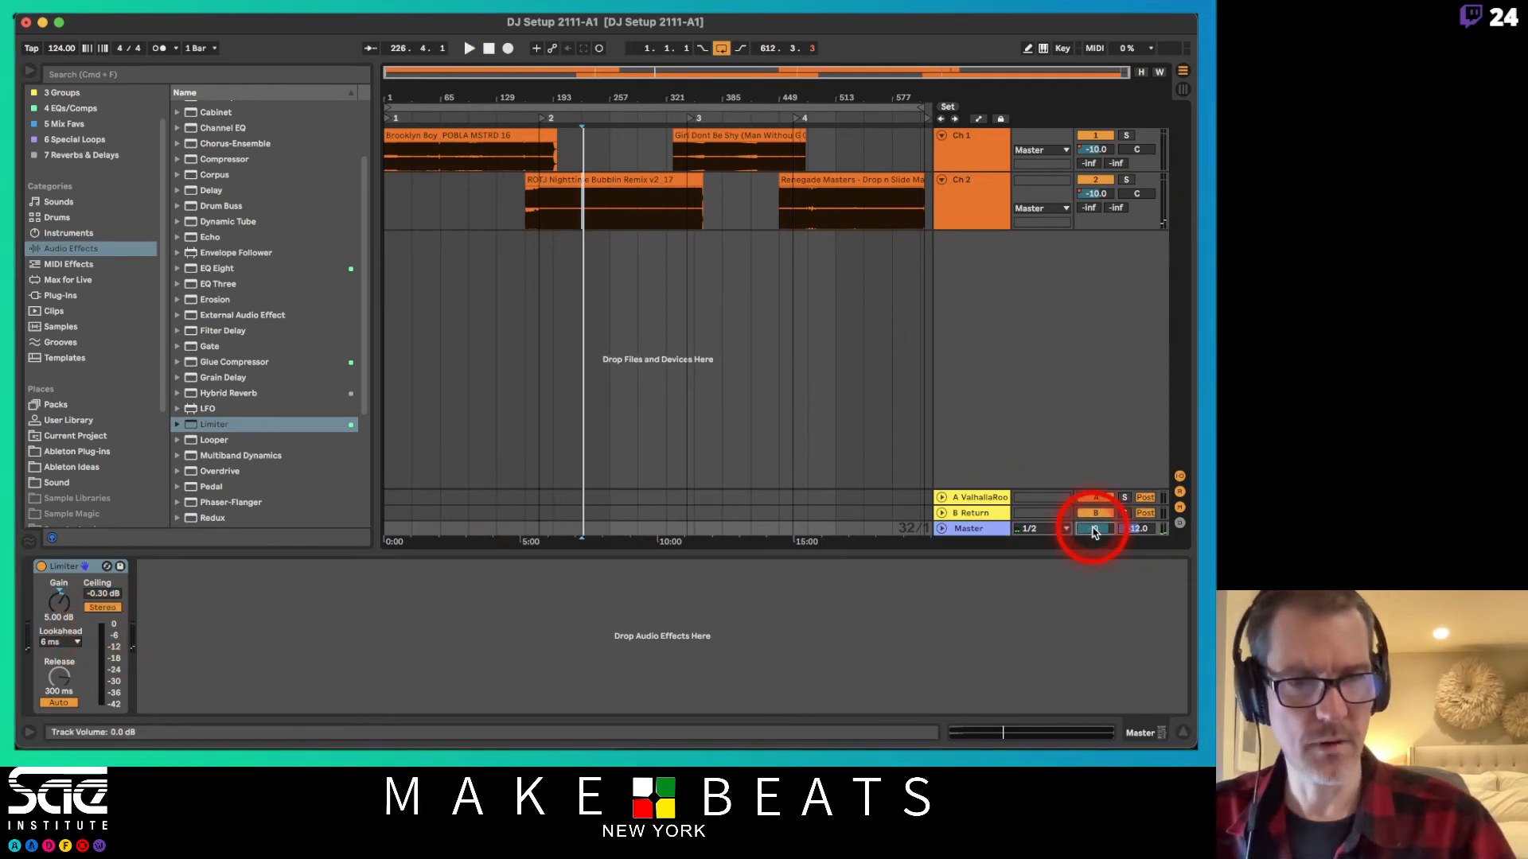
{"action": "left_click", "coordinate": [639, 108]}
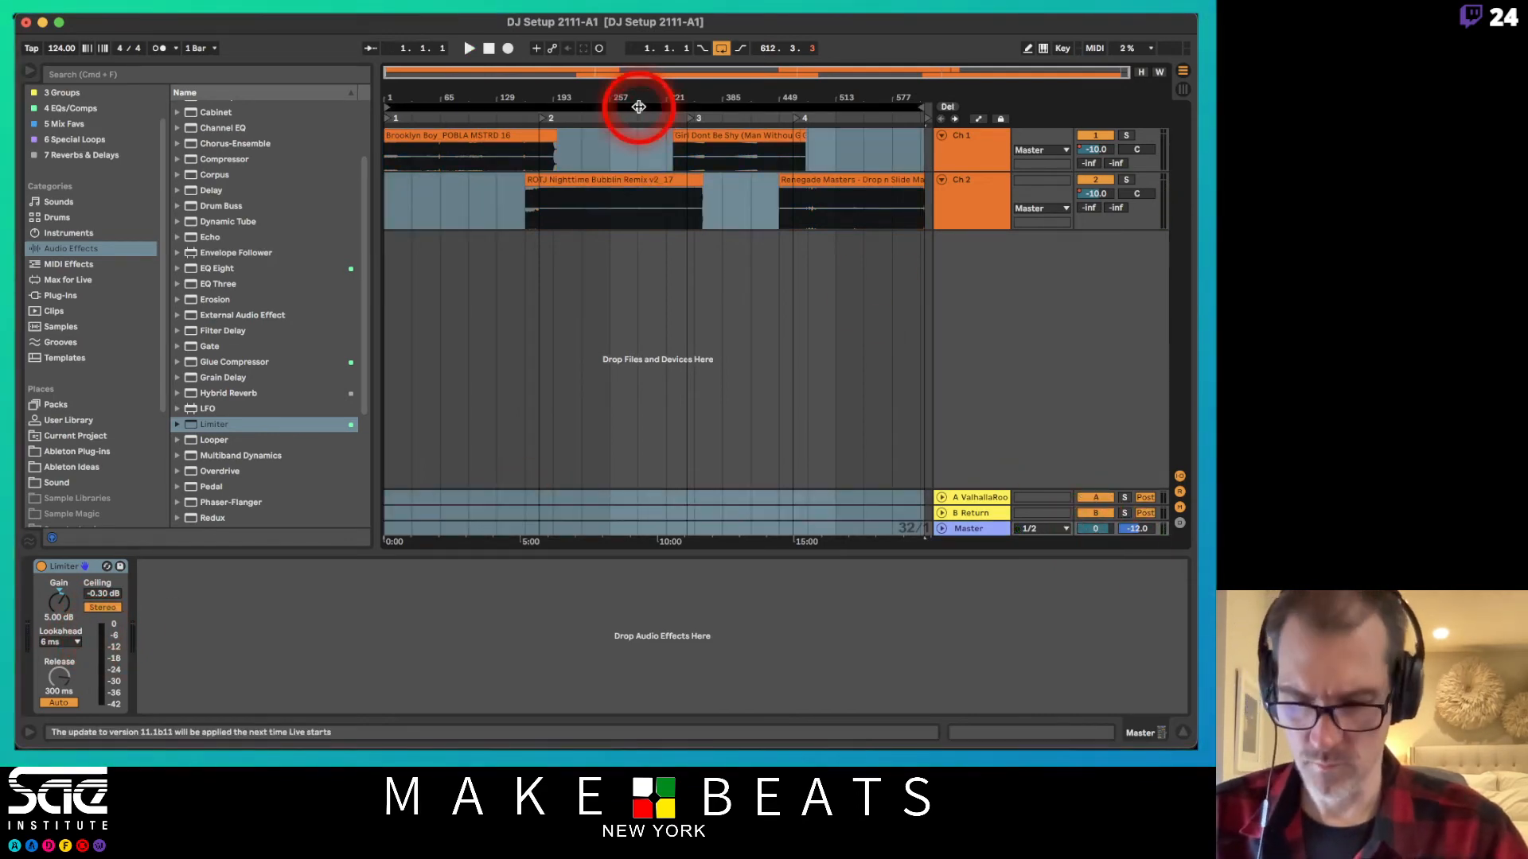
{"action": "key", "text": "shift+super+r"}
{"action": "key", "text": "Return"}
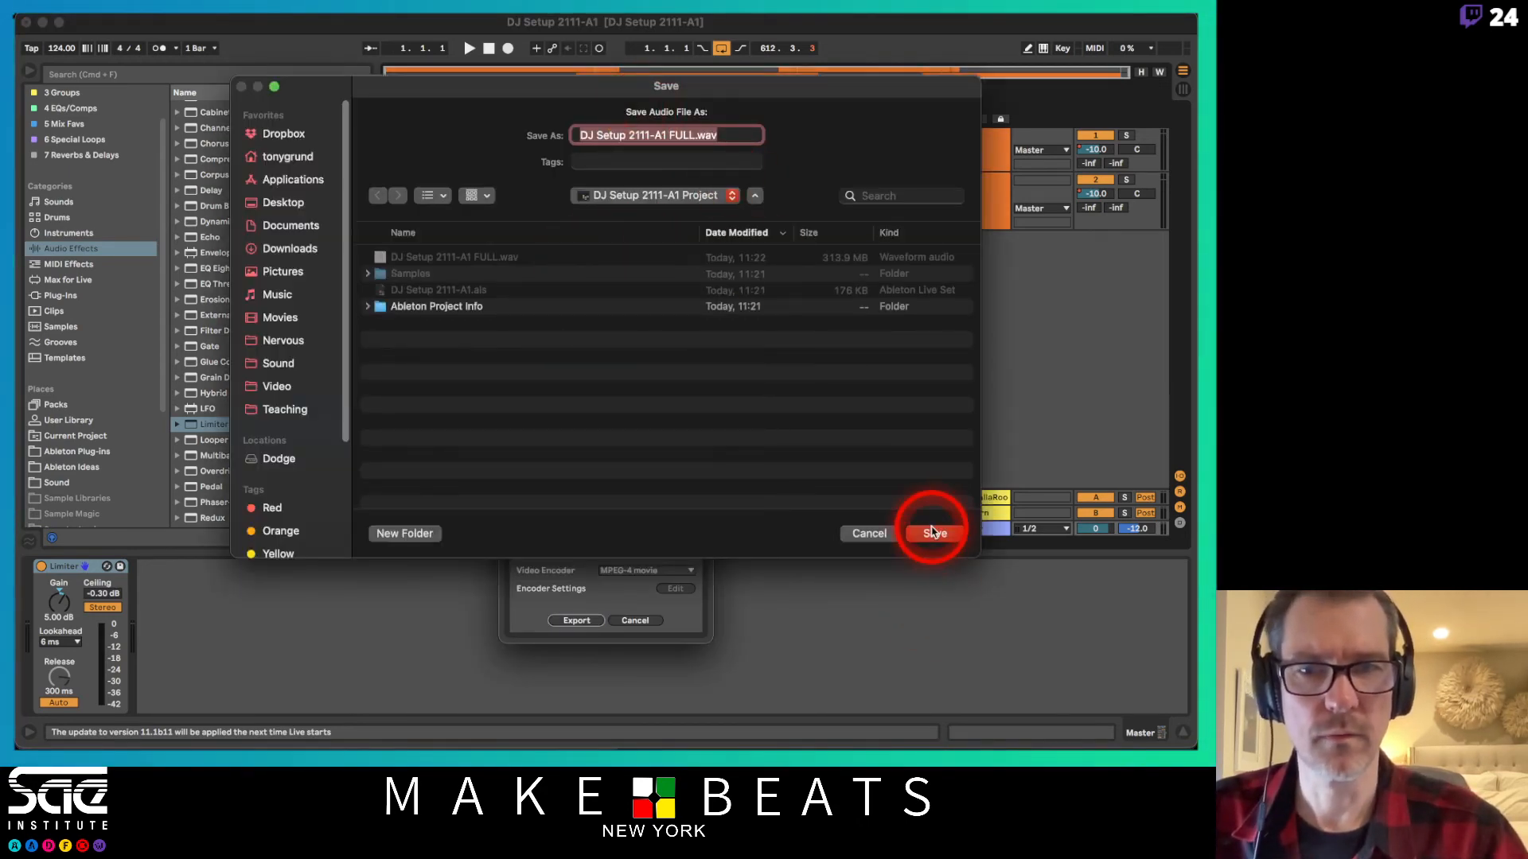
{"action": "left_click", "coordinate": [933, 532]}
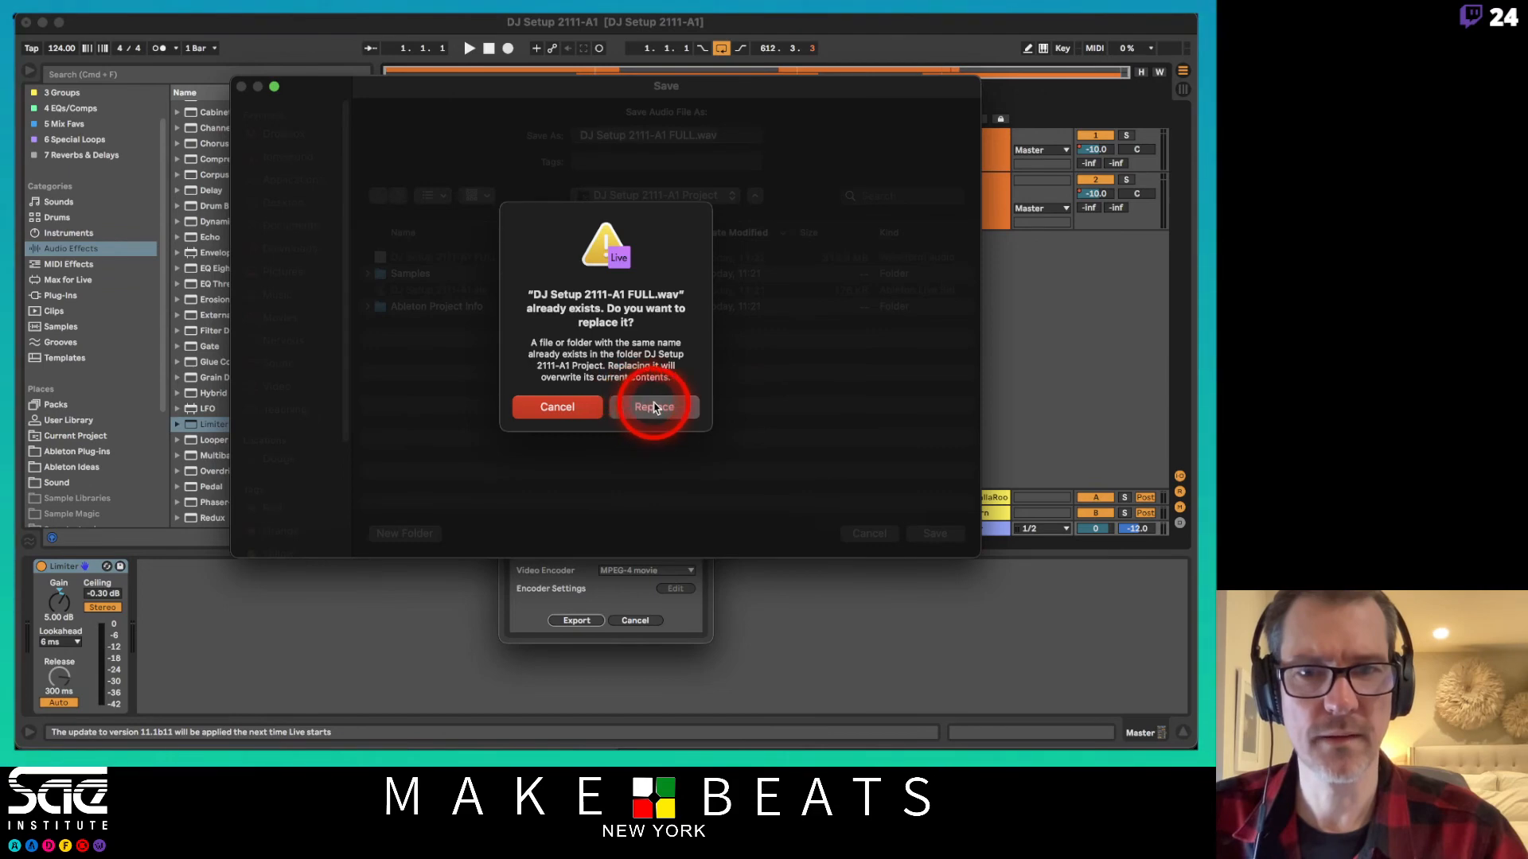
{"action": "left_click", "coordinate": [653, 406]}
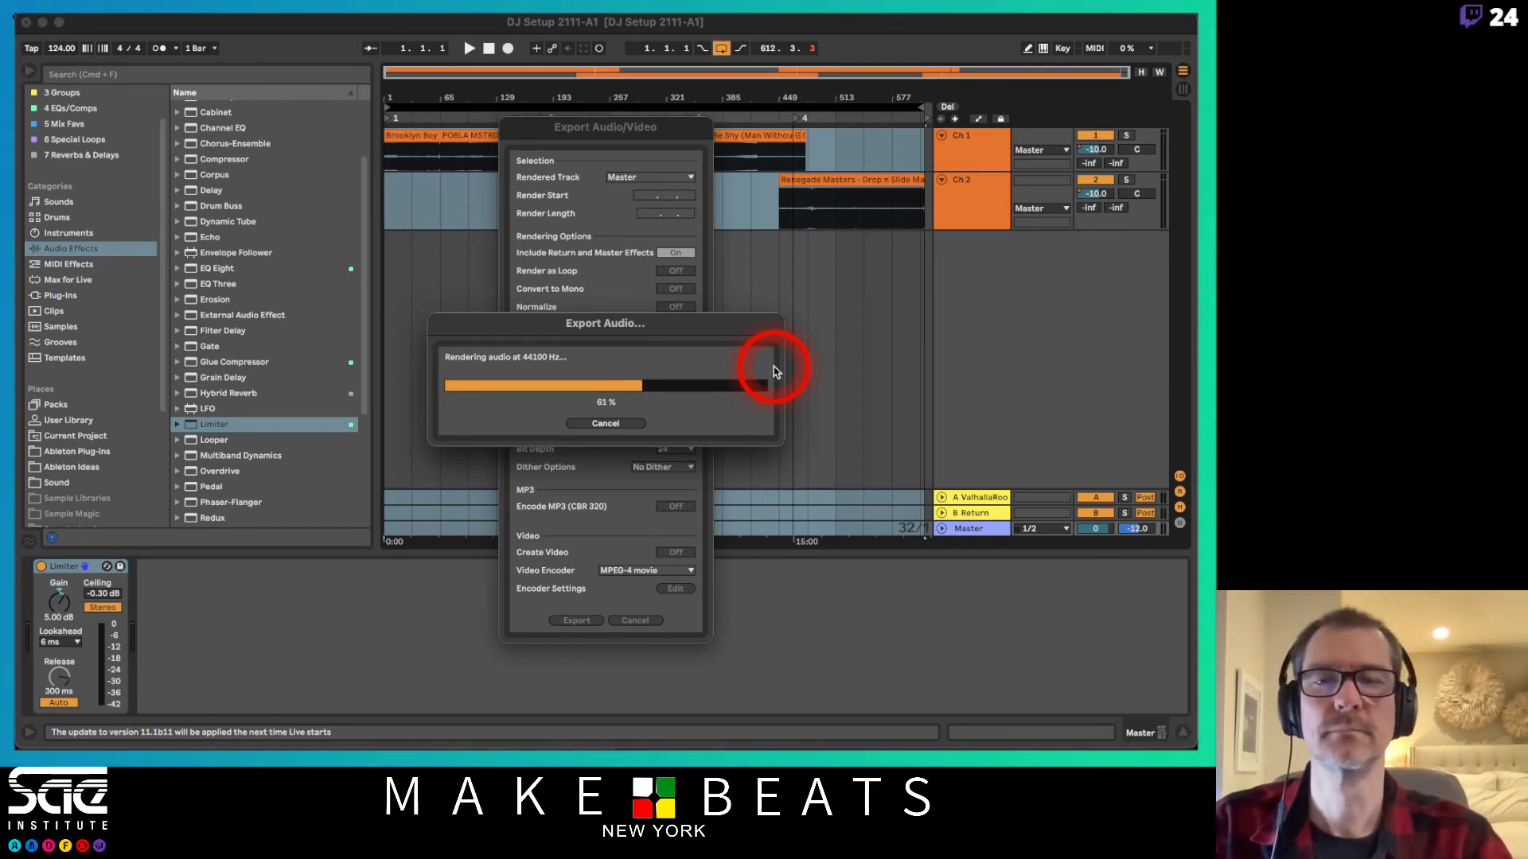
Switch to Finder while the audio export is rendering.
{"action": "key", "text": "super+Tab"}
{"action": "key", "text": "super+Tab"}
{"action": "key", "text": "super+Tab"}
{"action": "key", "text": "super+Tab"}
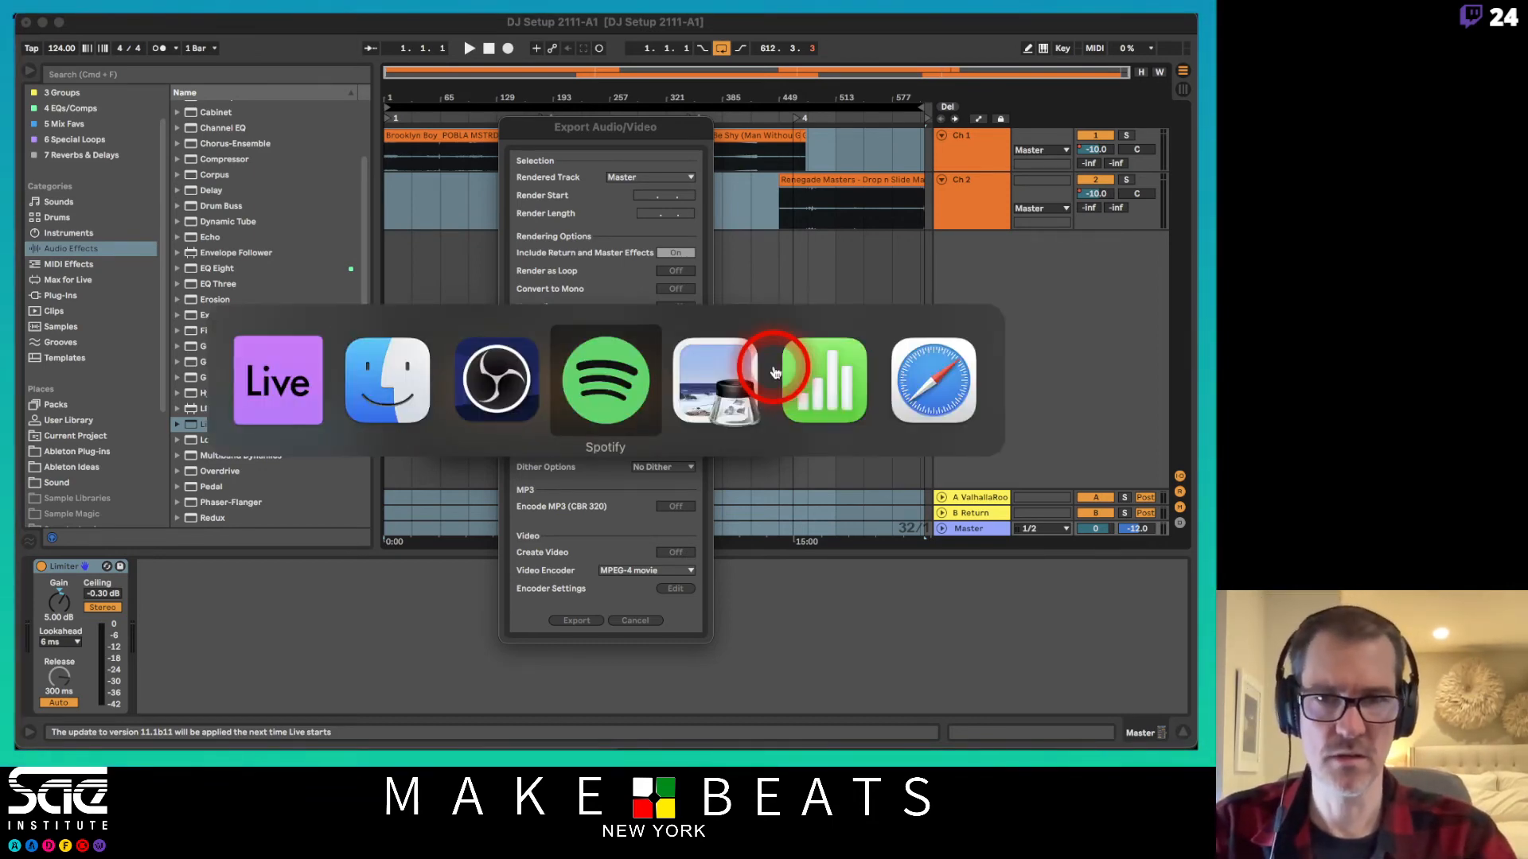
{"action": "left_click", "coordinate": [390, 393]}
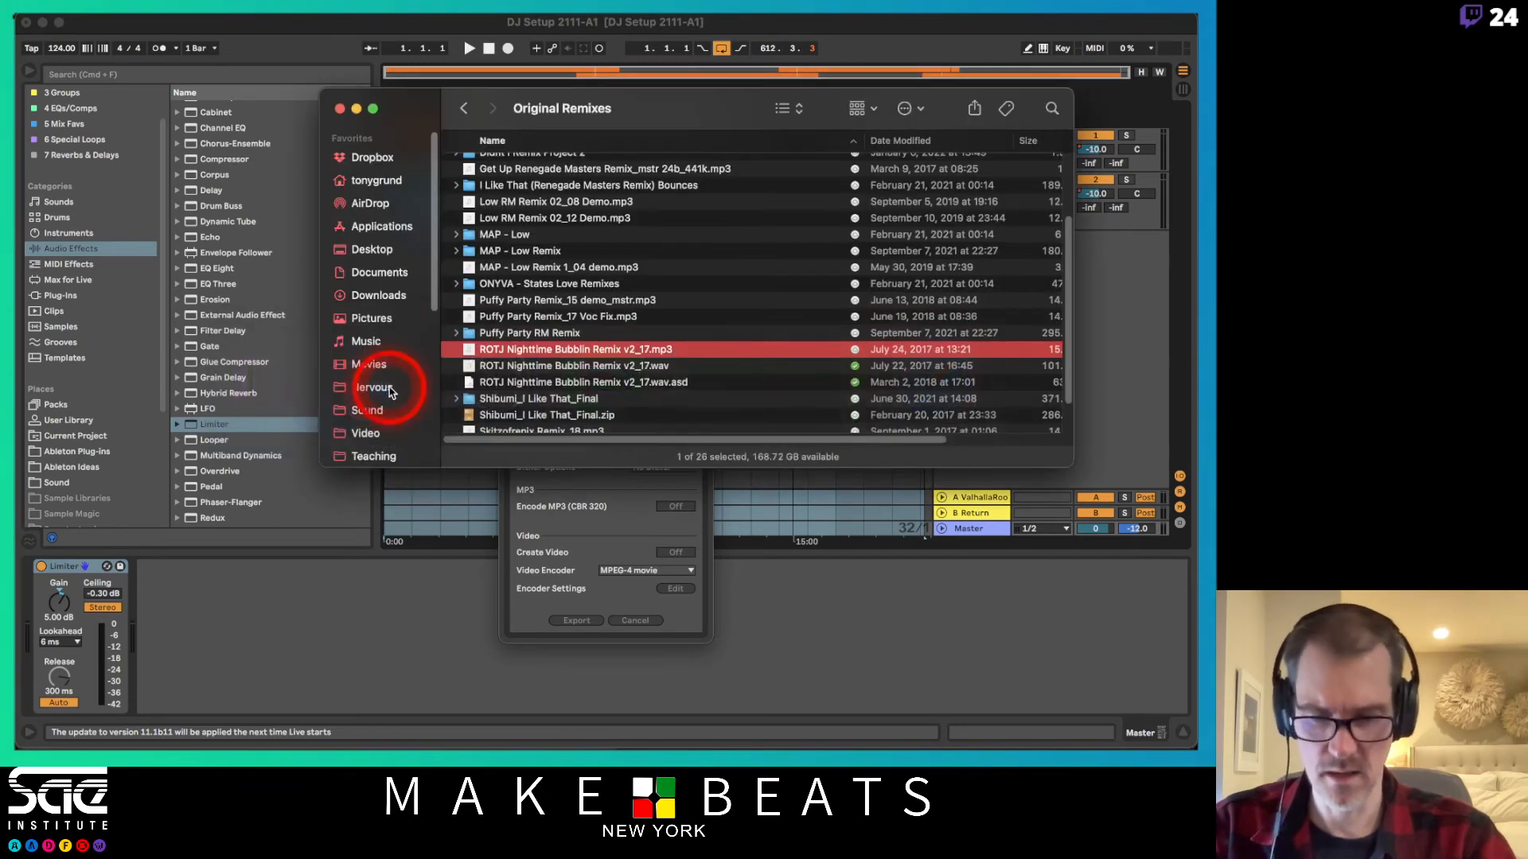
Open the DJ Setup 2111-A1 Project folder inside Teaching > Ableton Teaching Projects in Finder.
{"action": "scroll", "coordinate": [521, 310], "scroll_direction": "up", "scroll_amount": 5}
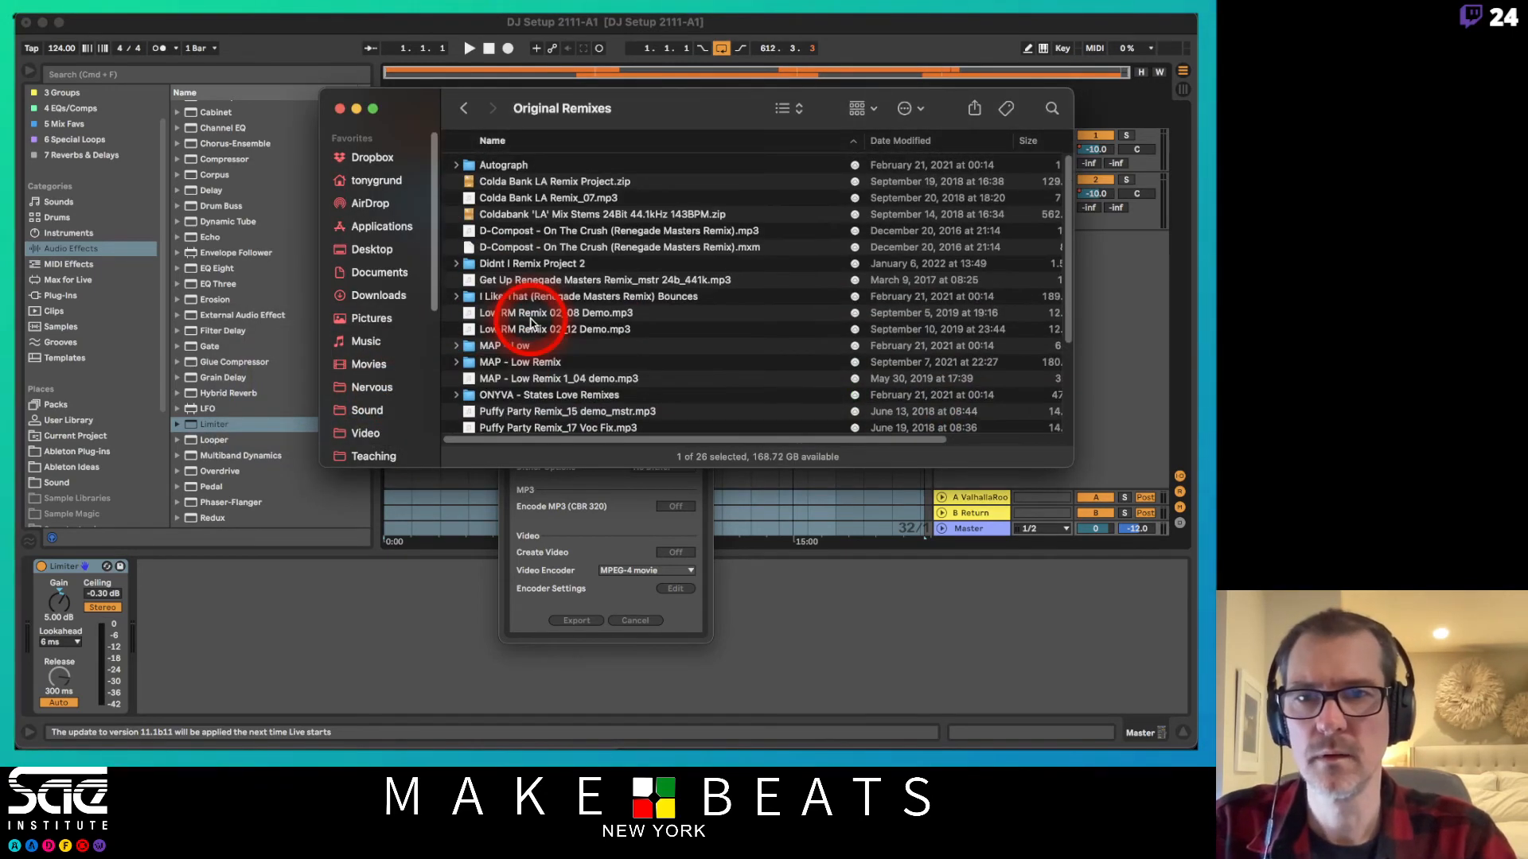
{"action": "left_click", "coordinate": [492, 140]}
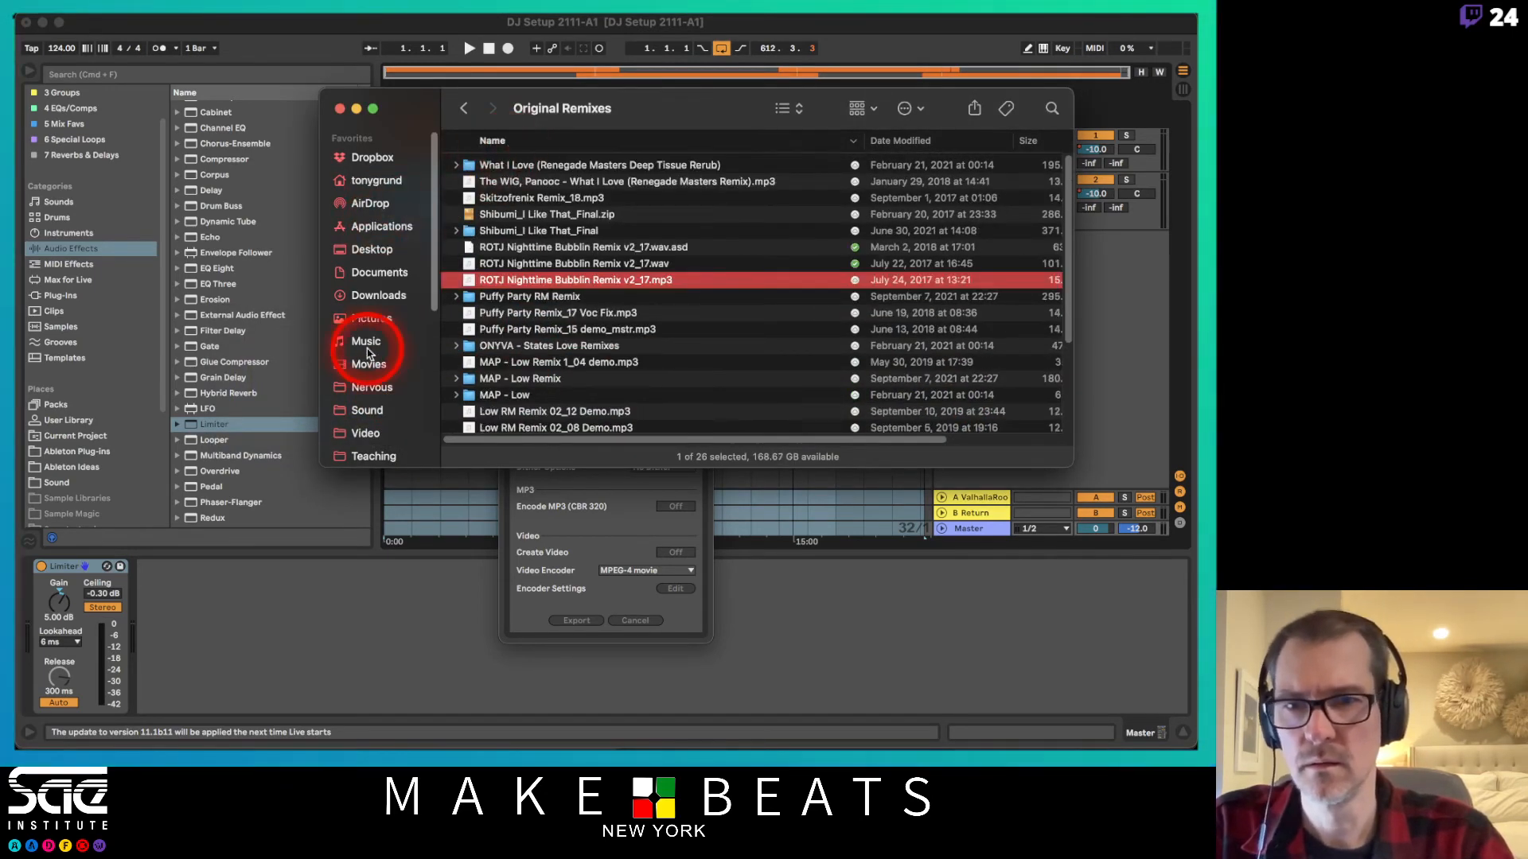
{"action": "left_click", "coordinate": [373, 456]}
{"action": "scroll", "coordinate": [446, 295], "scroll_direction": "up", "scroll_amount": 10}
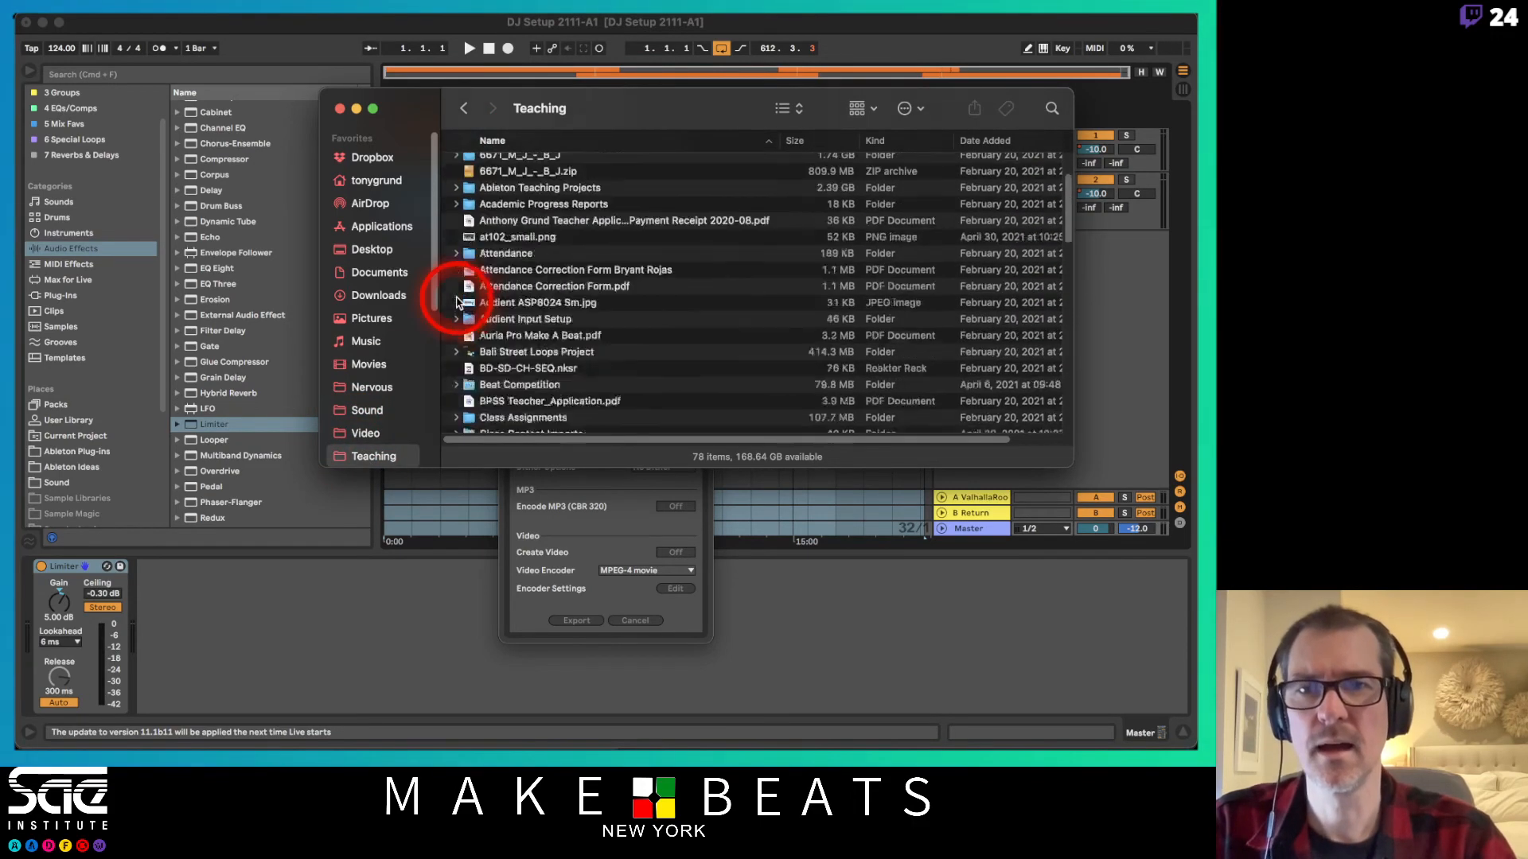
{"action": "scroll", "coordinate": [457, 303], "scroll_direction": "up", "scroll_amount": 3}
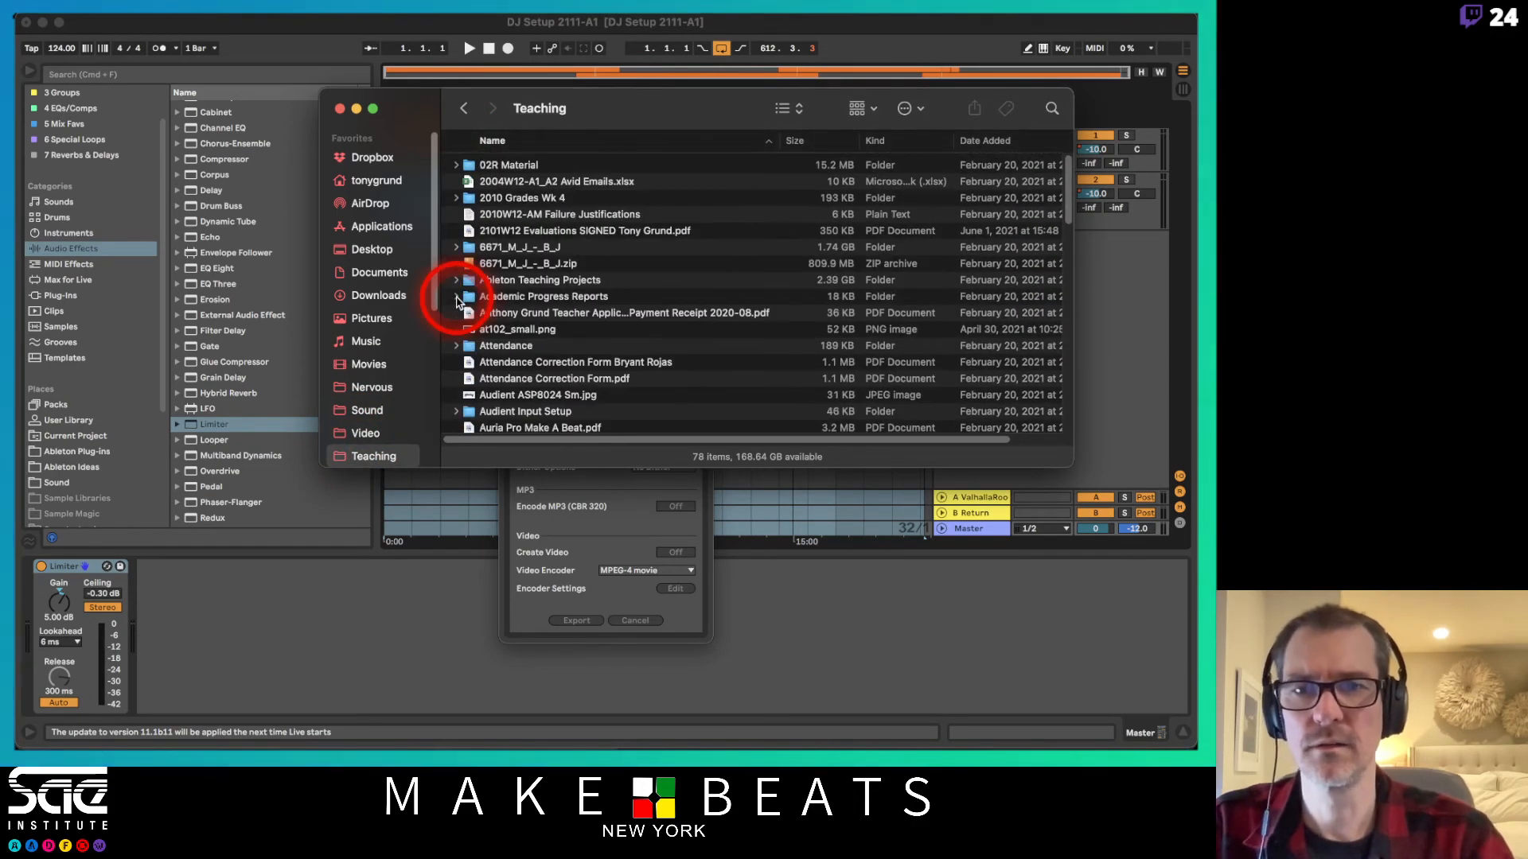
{"action": "double_click", "coordinate": [567, 283]}
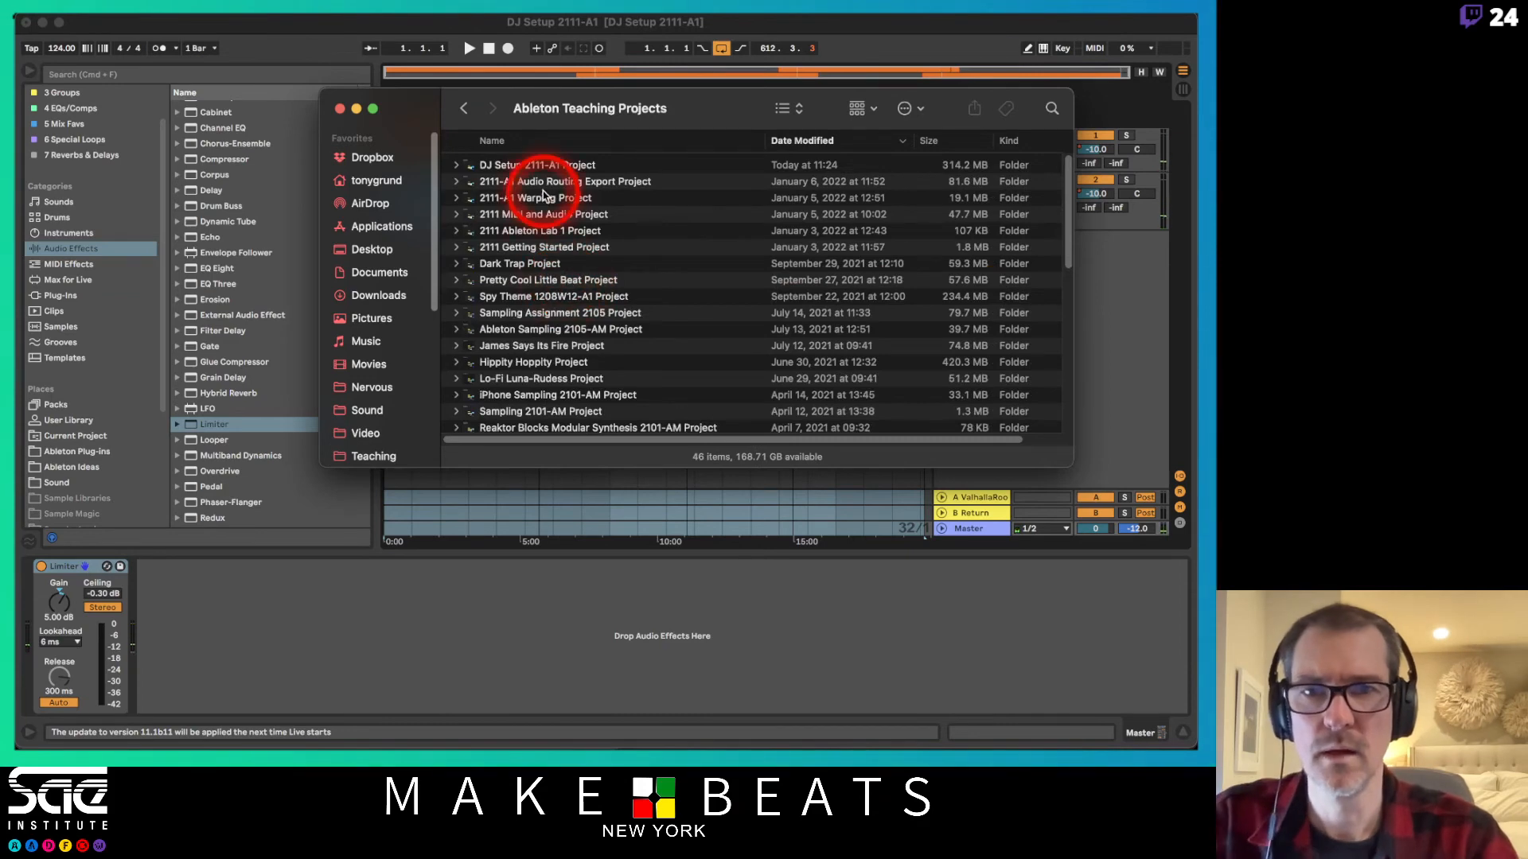
{"action": "double_click", "coordinate": [532, 172]}
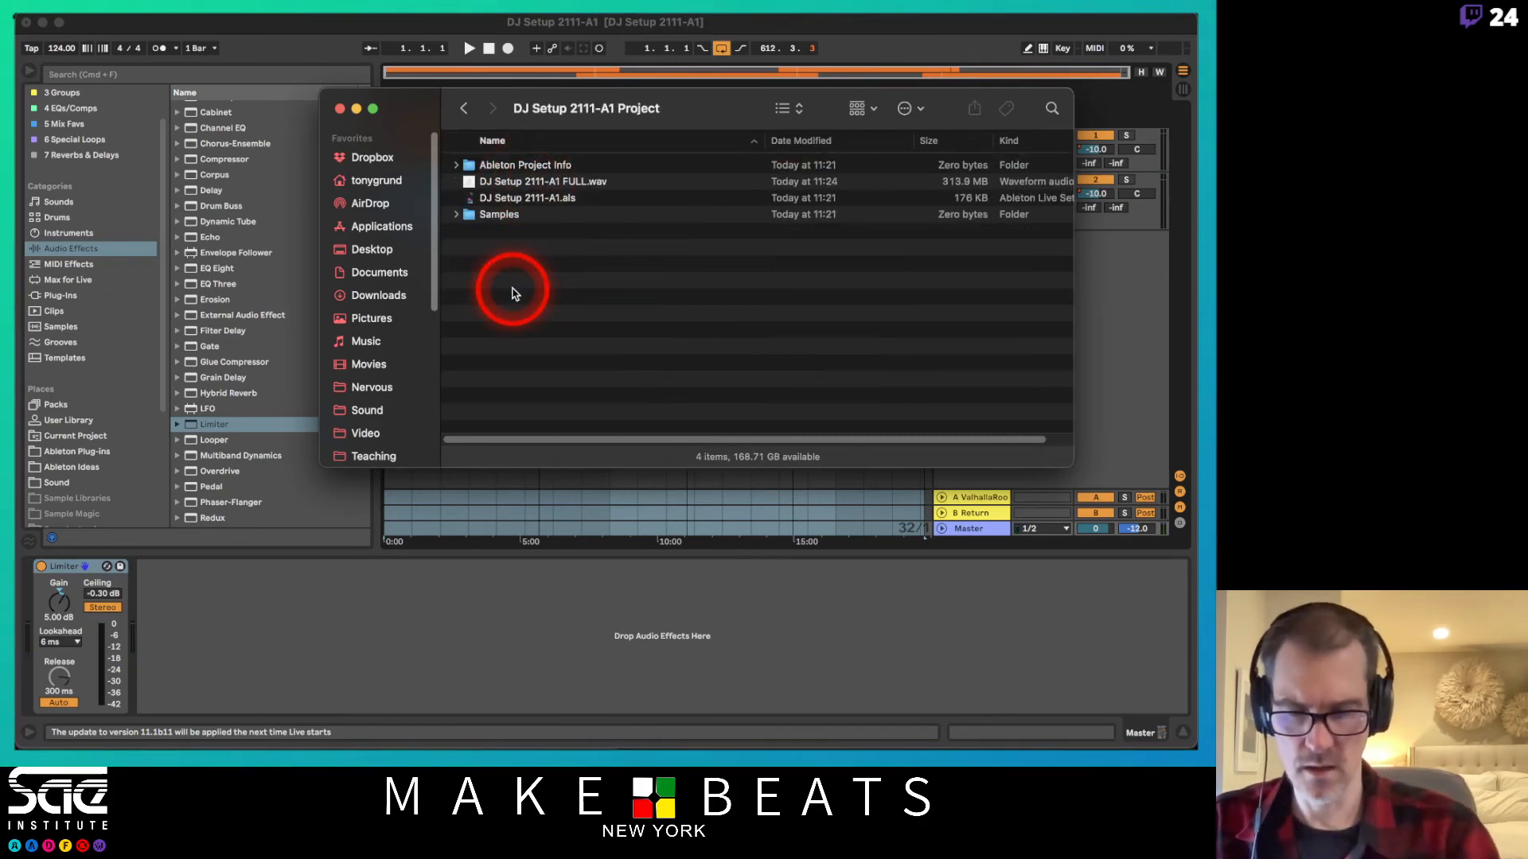
Create a folder named DJ 2111-A1 Mixed in the project folder and switch back to Ableton Live.
{"action": "key", "text": "super+shift+n"}
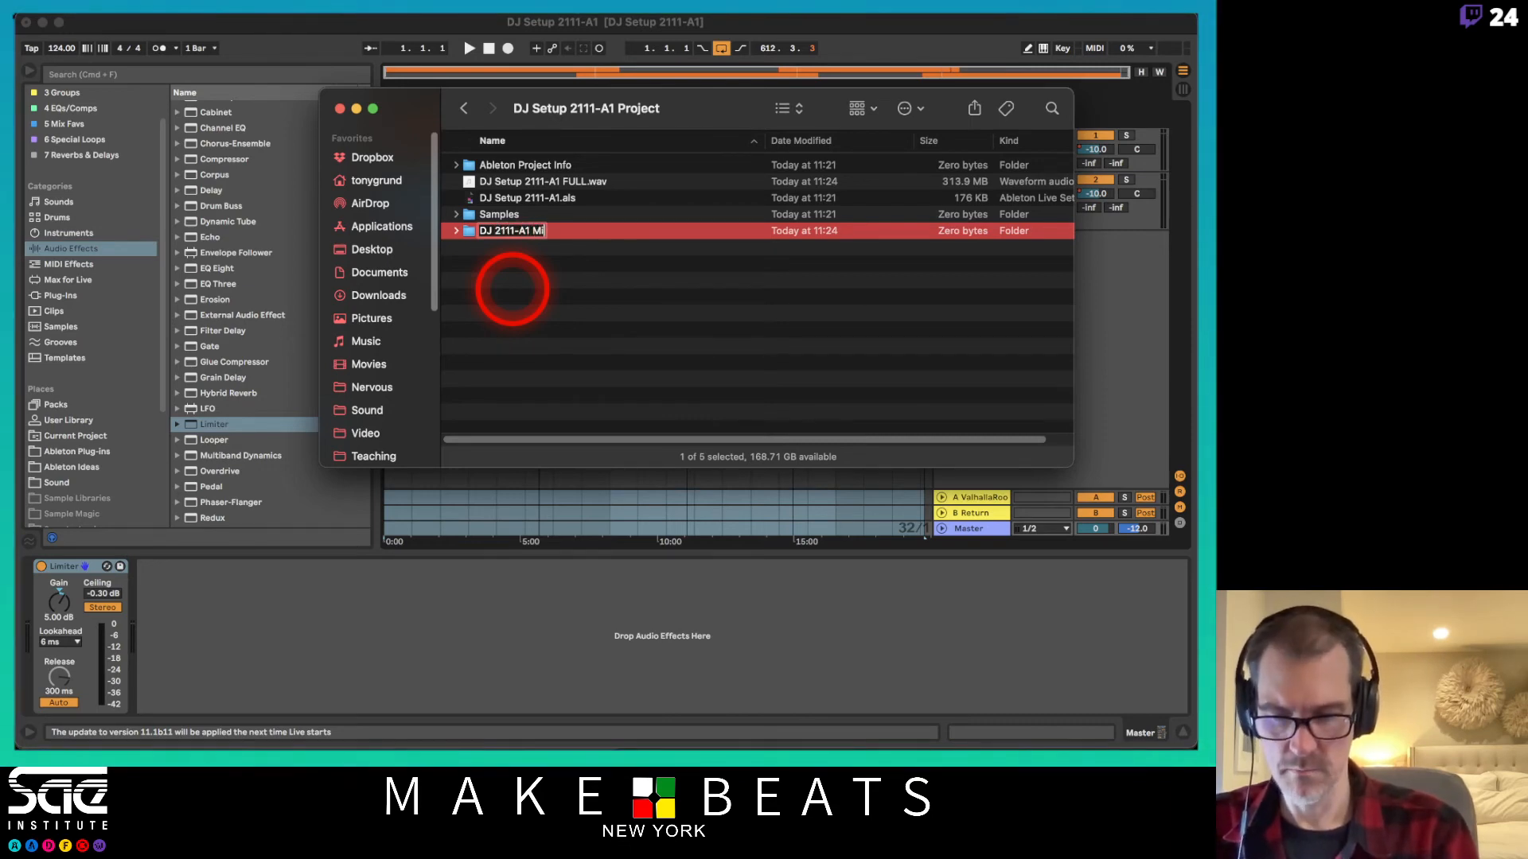
{"action": "key", "text": "Return"}
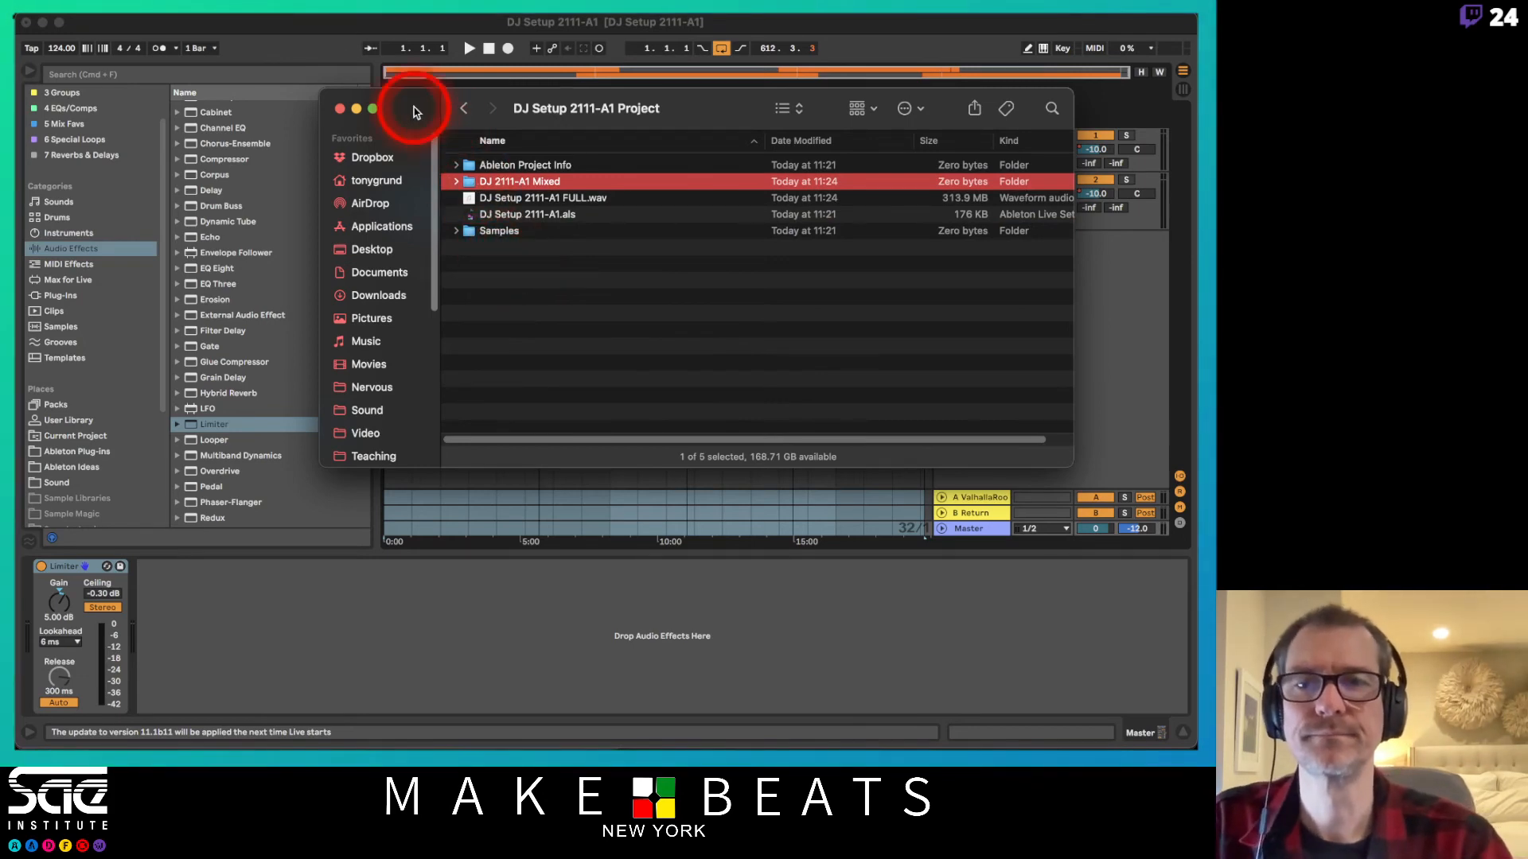
{"action": "left_click", "coordinate": [337, 43]}
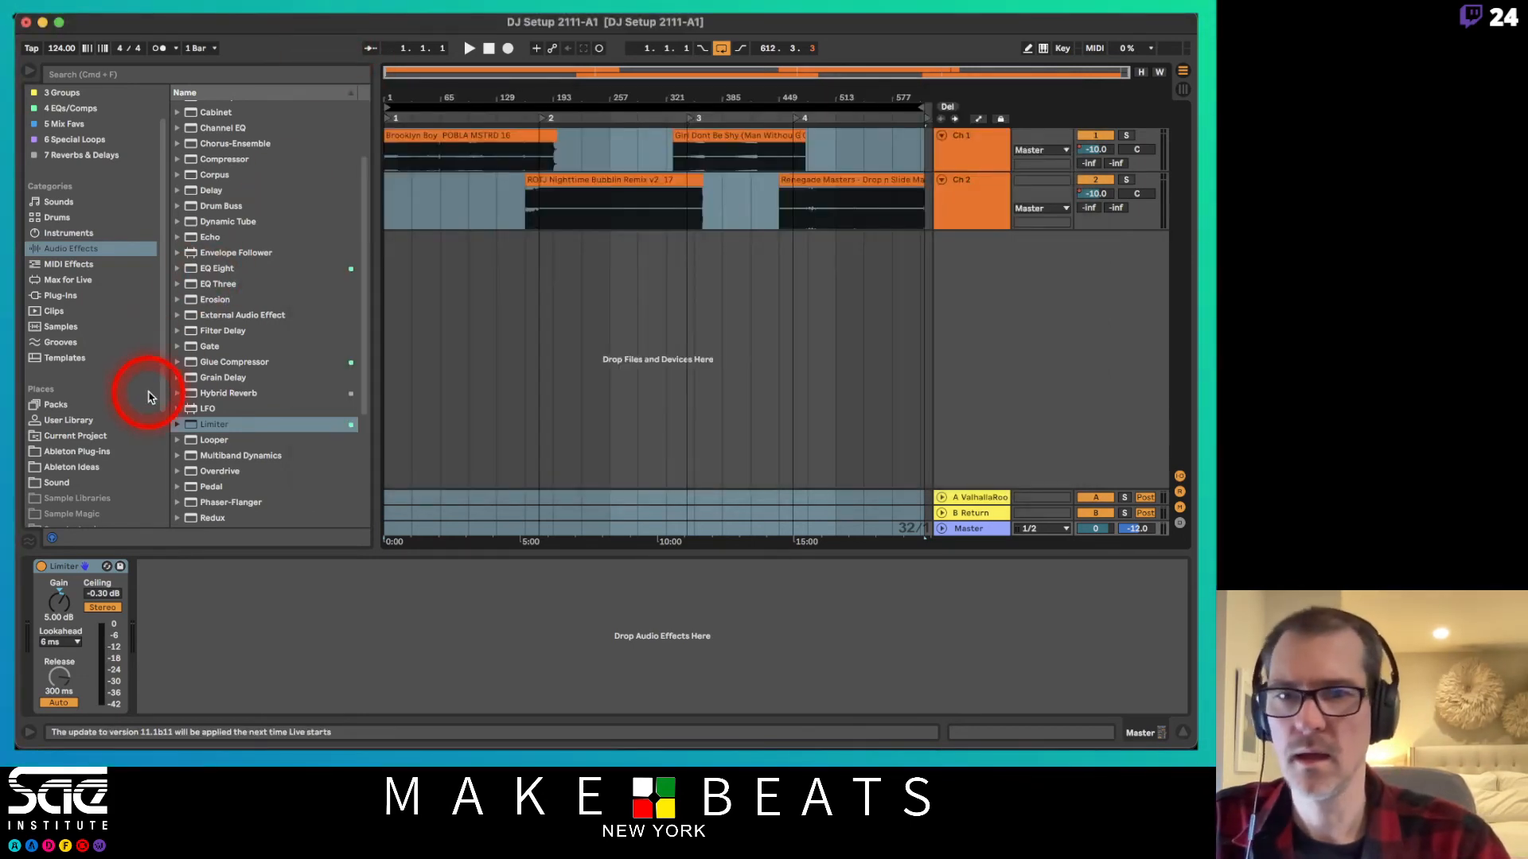
Move DJ Setup 2111-A1 FULL.wav into the DJ 2111-A1 Mixed folder and place it on a new audio track at bar 1.
{"action": "left_click", "coordinate": [88, 435]}
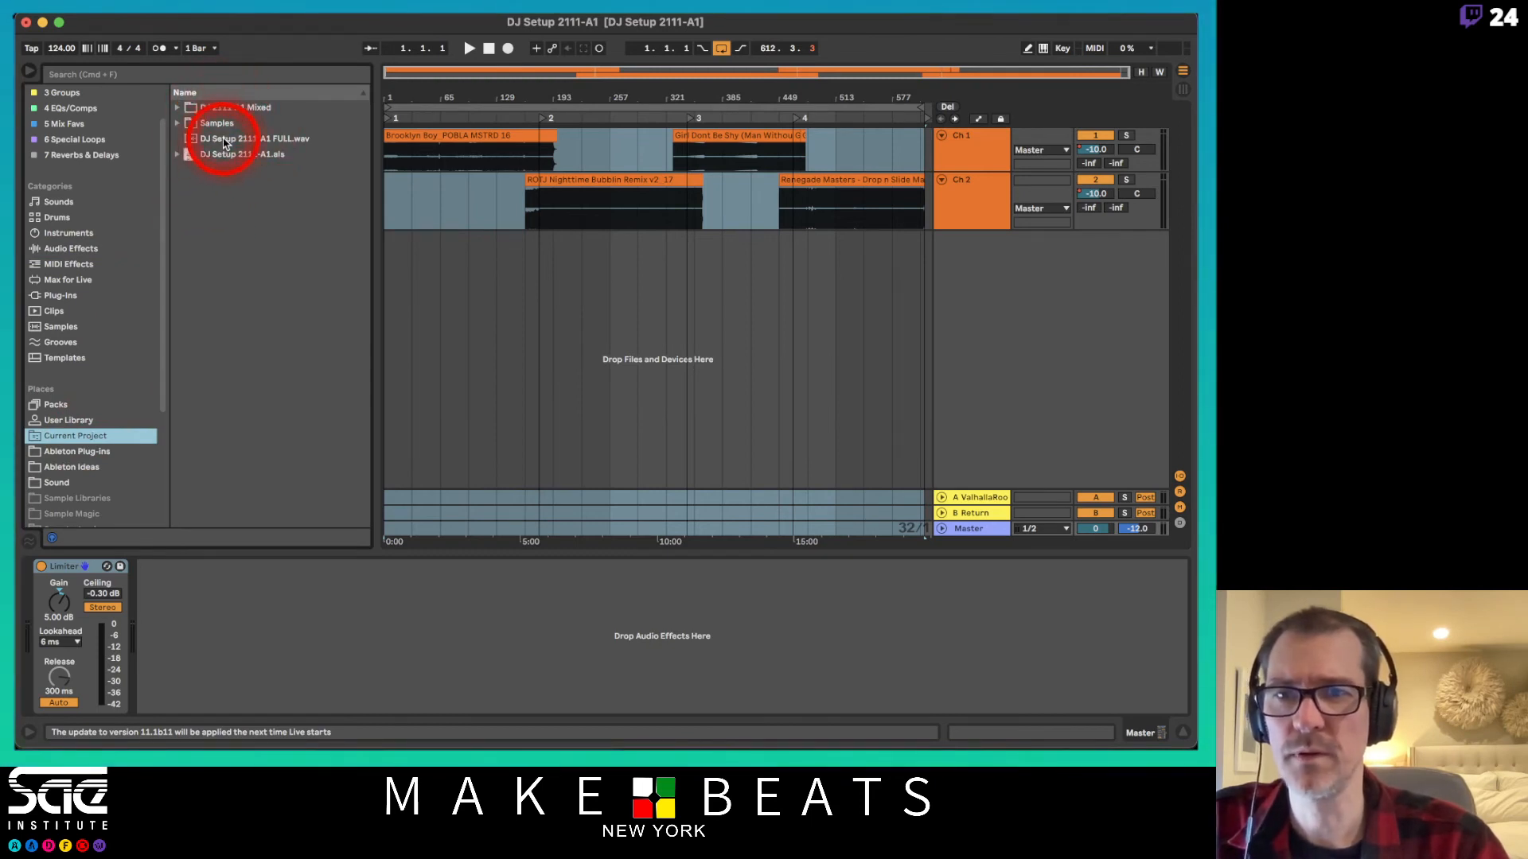
{"action": "left_click_drag", "start_coordinate": [224, 142], "coordinate": [211, 109]}
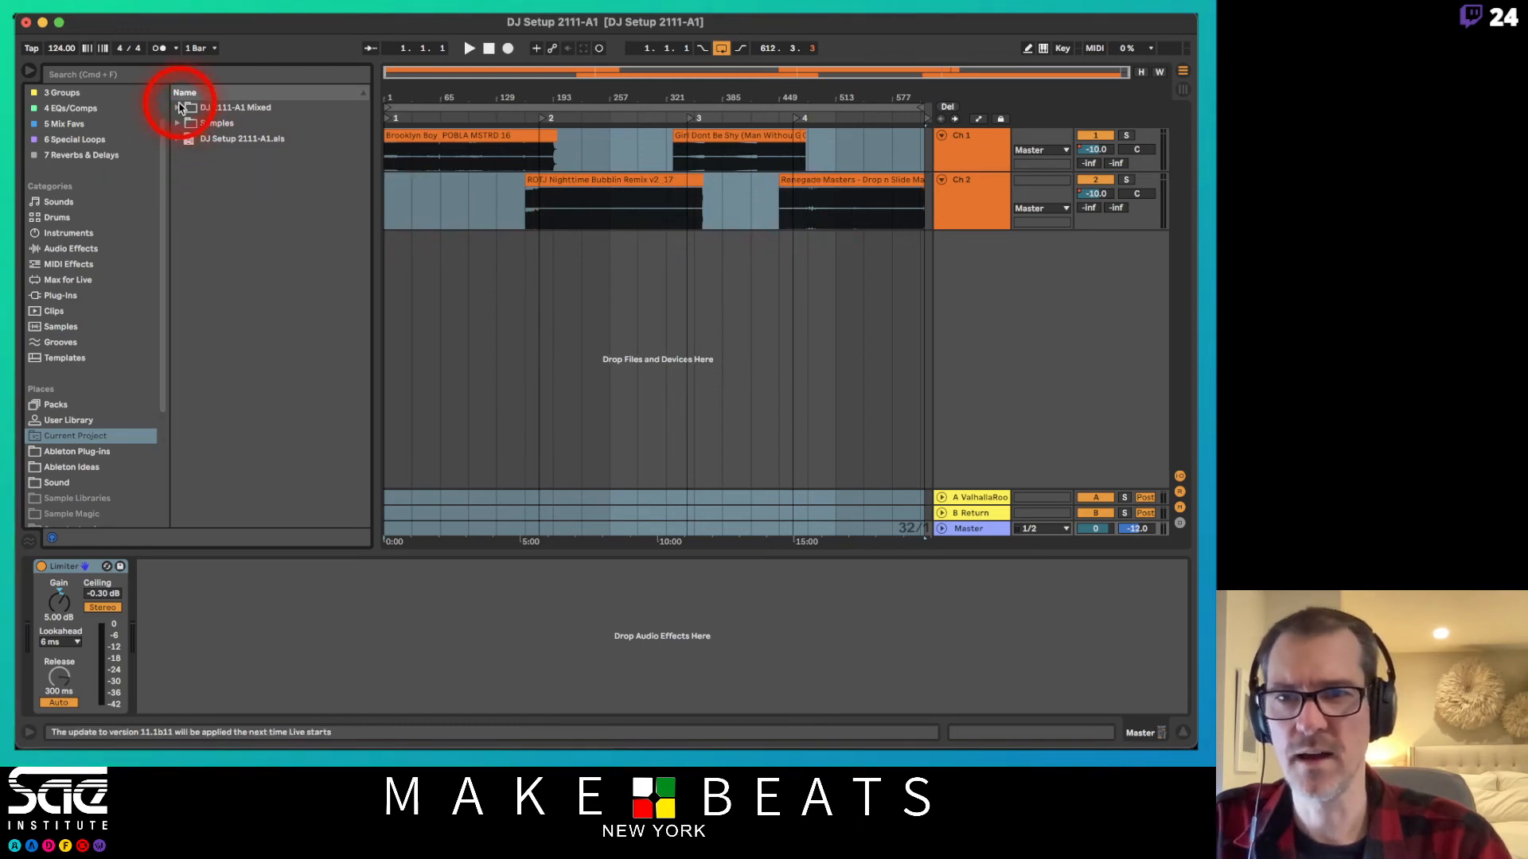
{"action": "left_click", "coordinate": [178, 108]}
{"action": "left_click_drag", "start_coordinate": [212, 123], "coordinate": [390, 249]}
{"action": "left_click", "coordinate": [964, 256]}
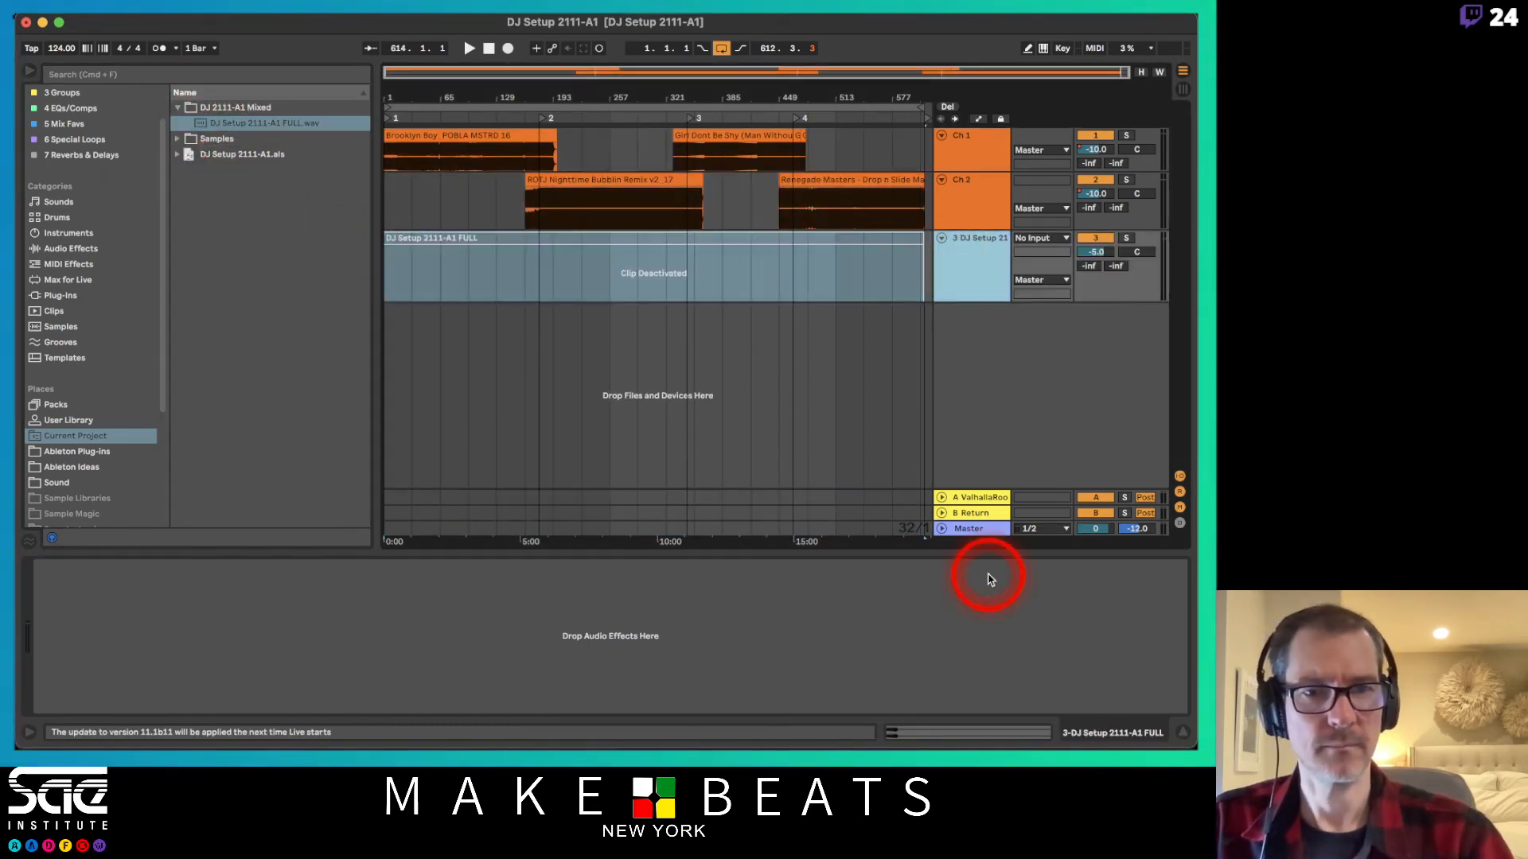
Turn off the Limiter on the Master and set the rendered mix track's volume to -10 dB.
{"action": "left_click", "coordinate": [968, 528]}
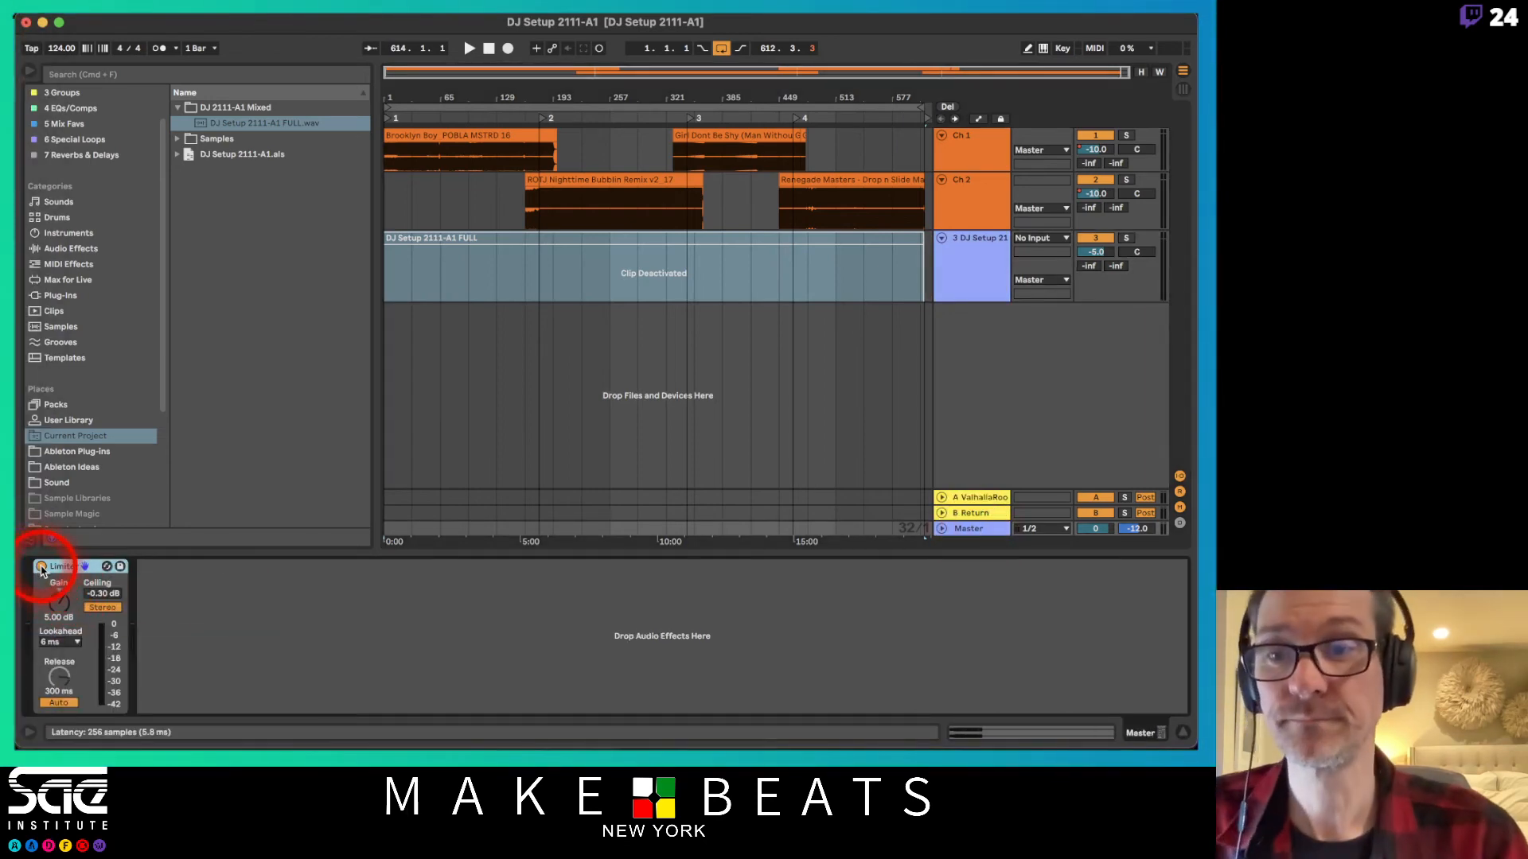
{"action": "left_click", "coordinate": [41, 567]}
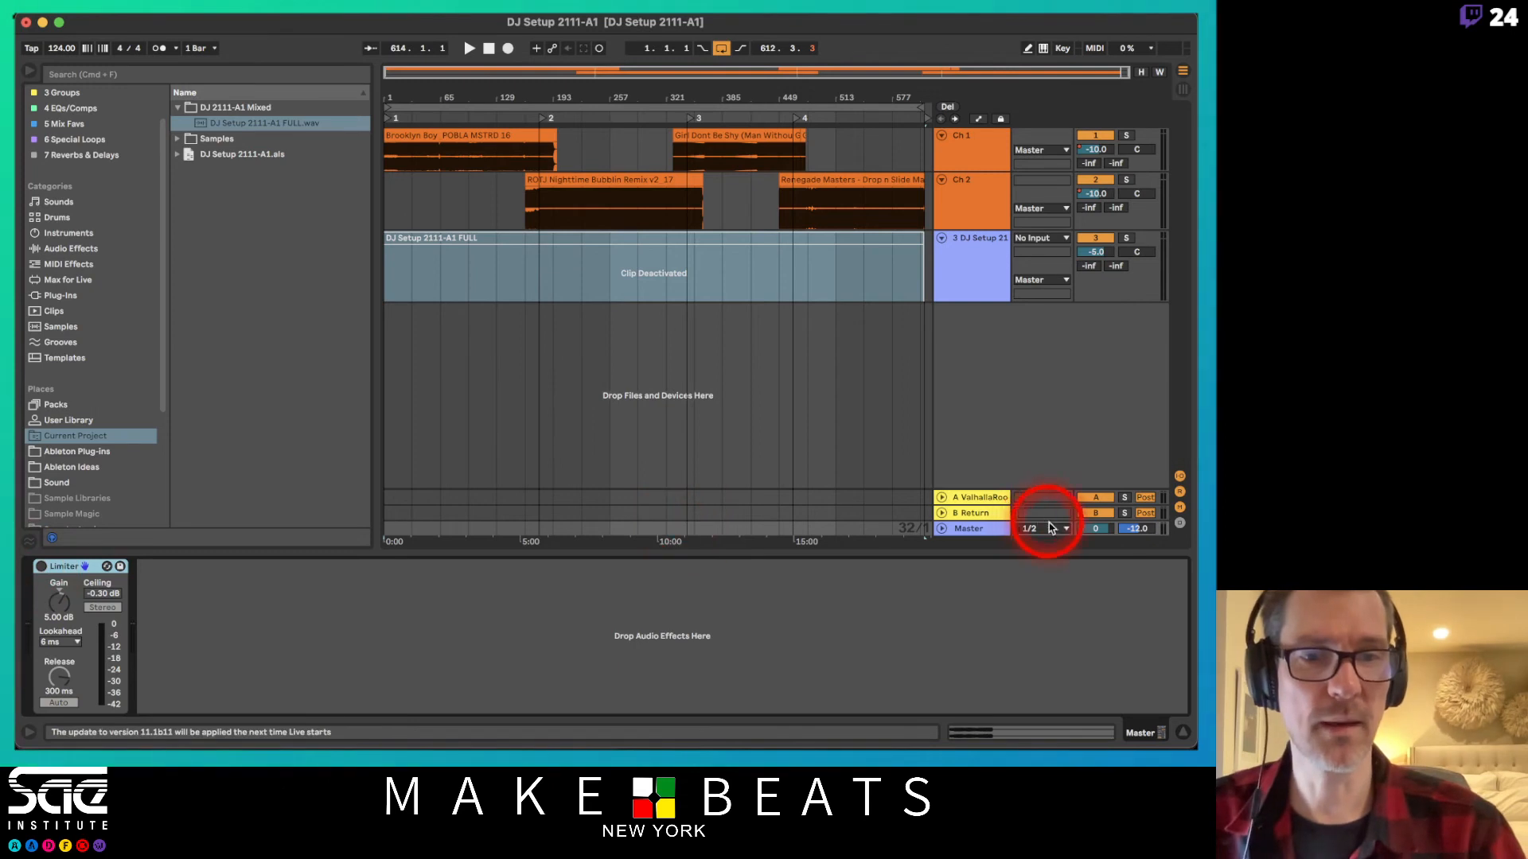
{"action": "left_click", "coordinate": [1095, 253]}
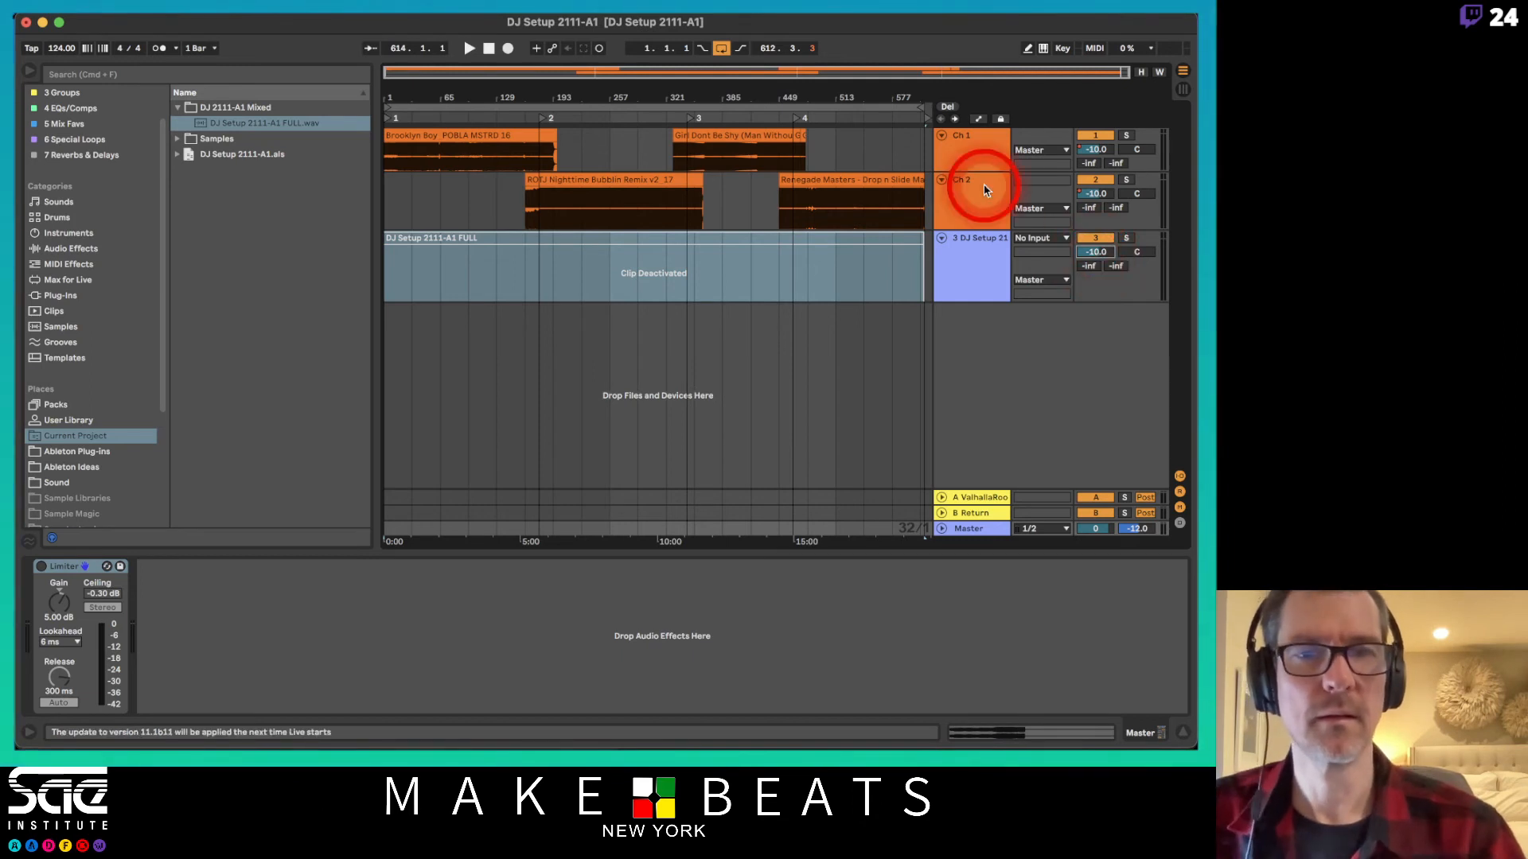
Turn off warping for the DJ Setup 2111-A1 FULL clip.
{"action": "left_click", "coordinate": [874, 240]}
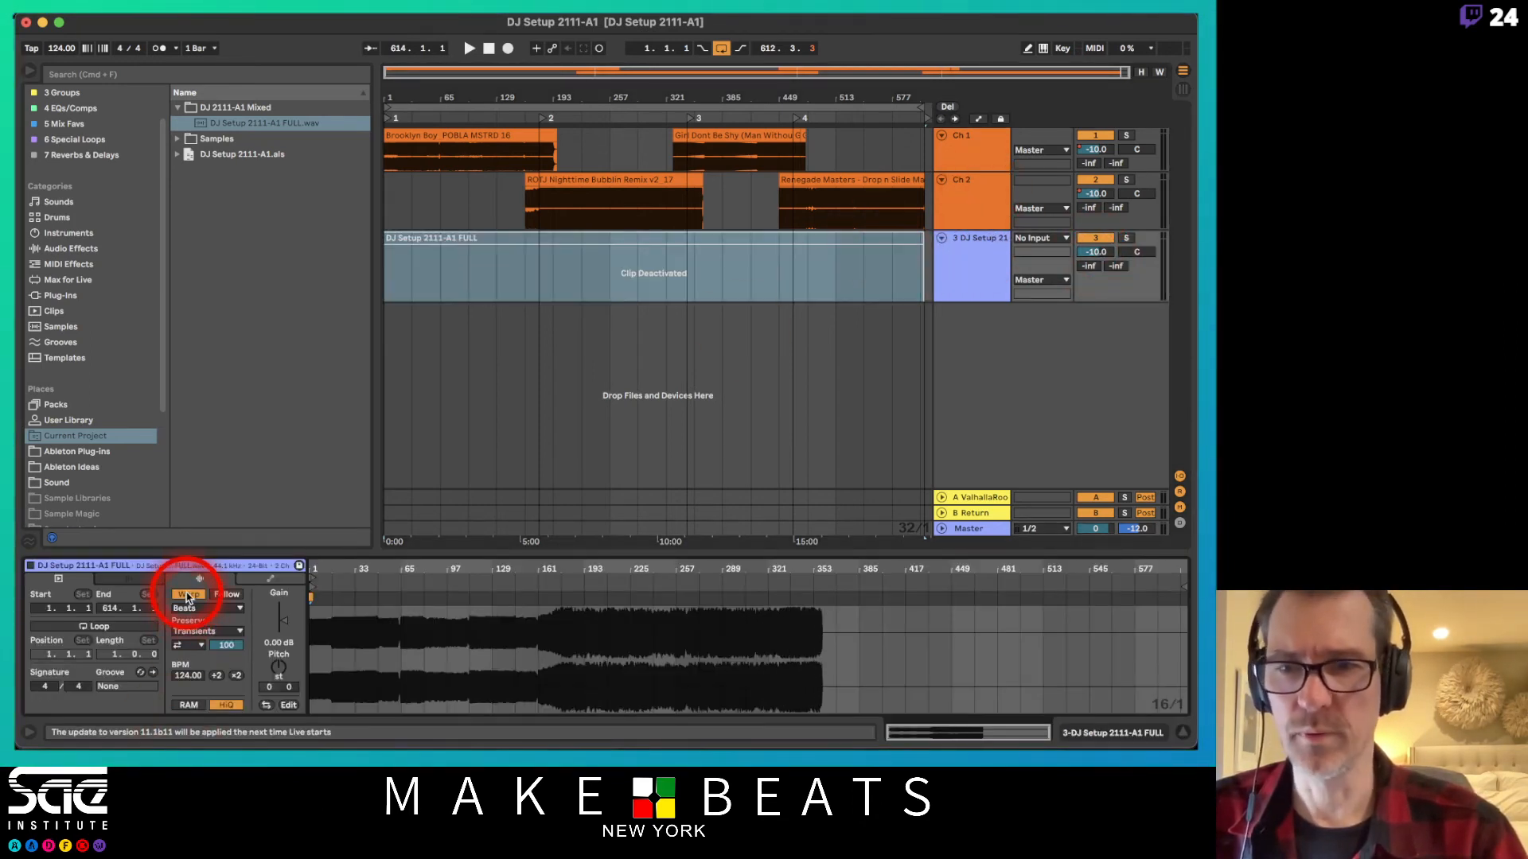
{"action": "left_click", "coordinate": [187, 596]}
{"action": "left_click", "coordinate": [480, 537]}
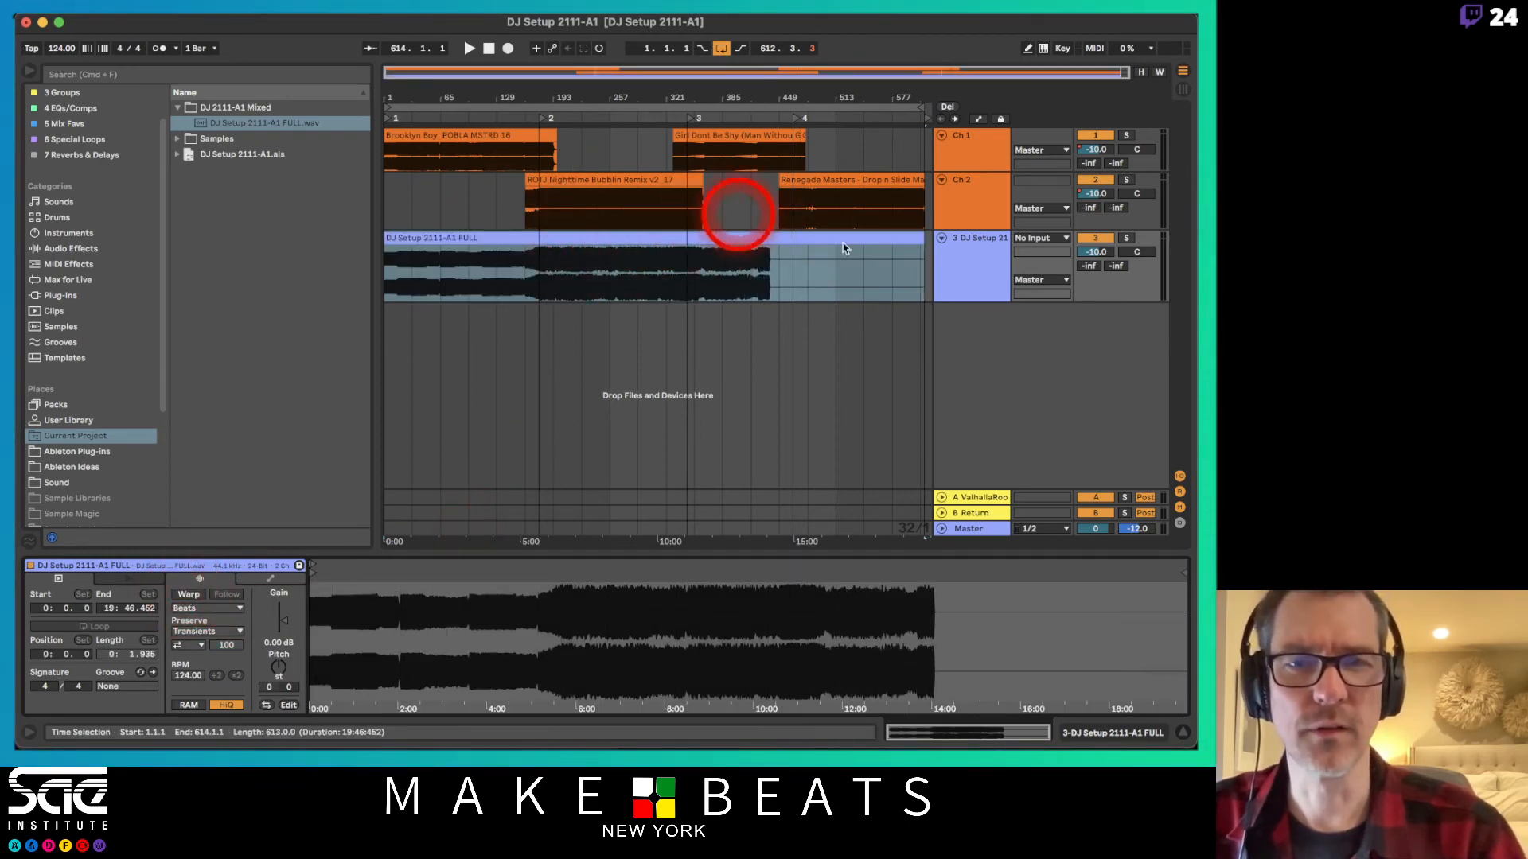
{"action": "left_click", "coordinate": [649, 97]}
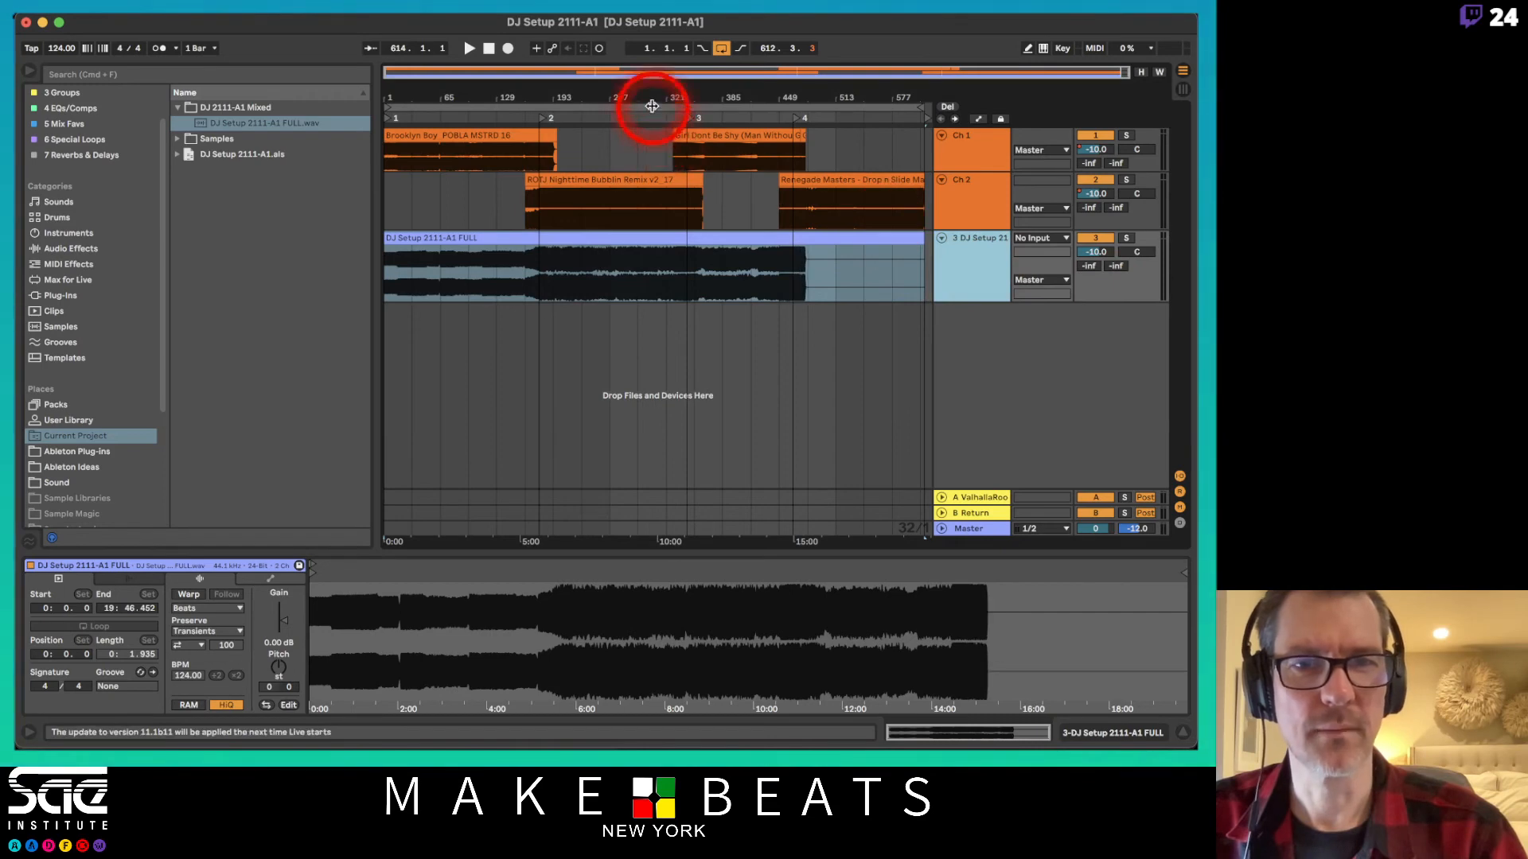
Play the arrangement from bar 1 and from the second locator at bar 177 to check the rendered mix's alignment.
{"action": "left_click", "coordinate": [446, 273]}
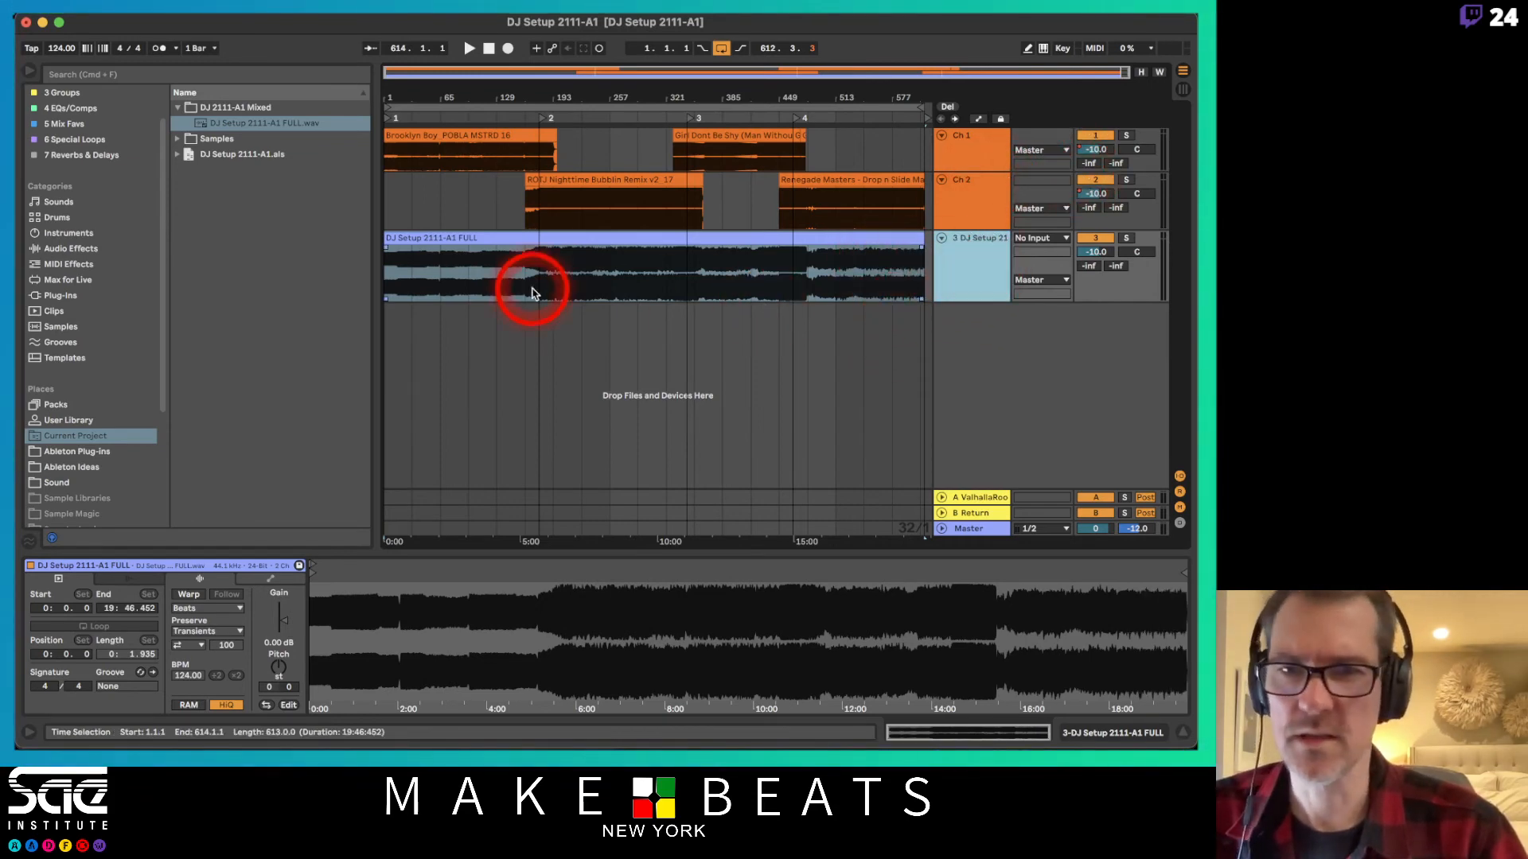
{"action": "key", "text": "space"}
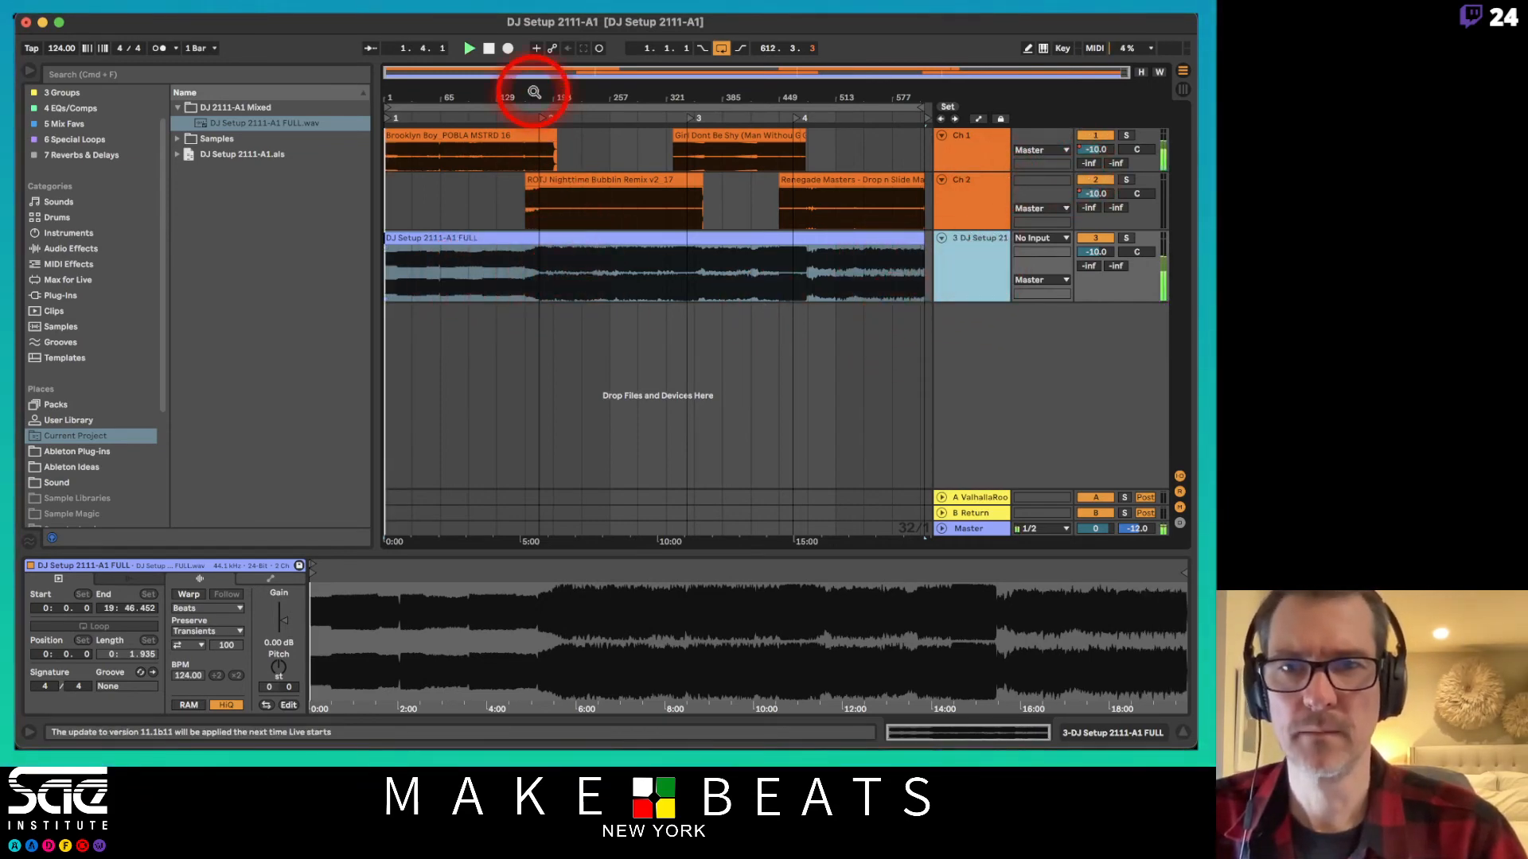
{"action": "left_click_drag", "start_coordinate": [535, 90], "coordinate": [537, 87]}
{"action": "left_click", "coordinate": [546, 263]}
{"action": "key", "text": "space"}
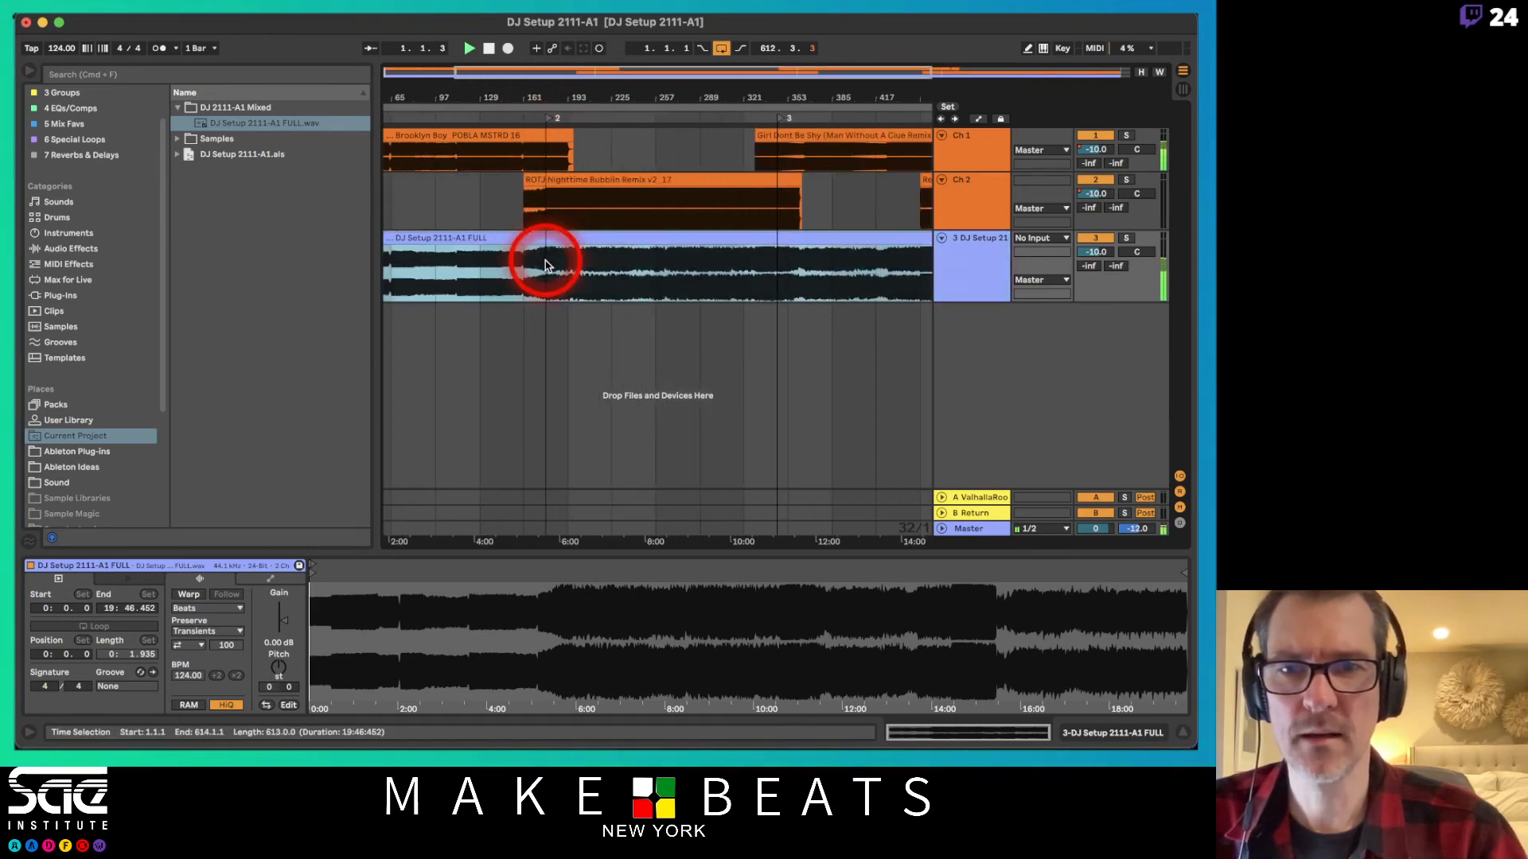
{"action": "left_click", "coordinate": [546, 263]}
{"action": "key", "text": "space"}
{"action": "left_click", "coordinate": [546, 263]}
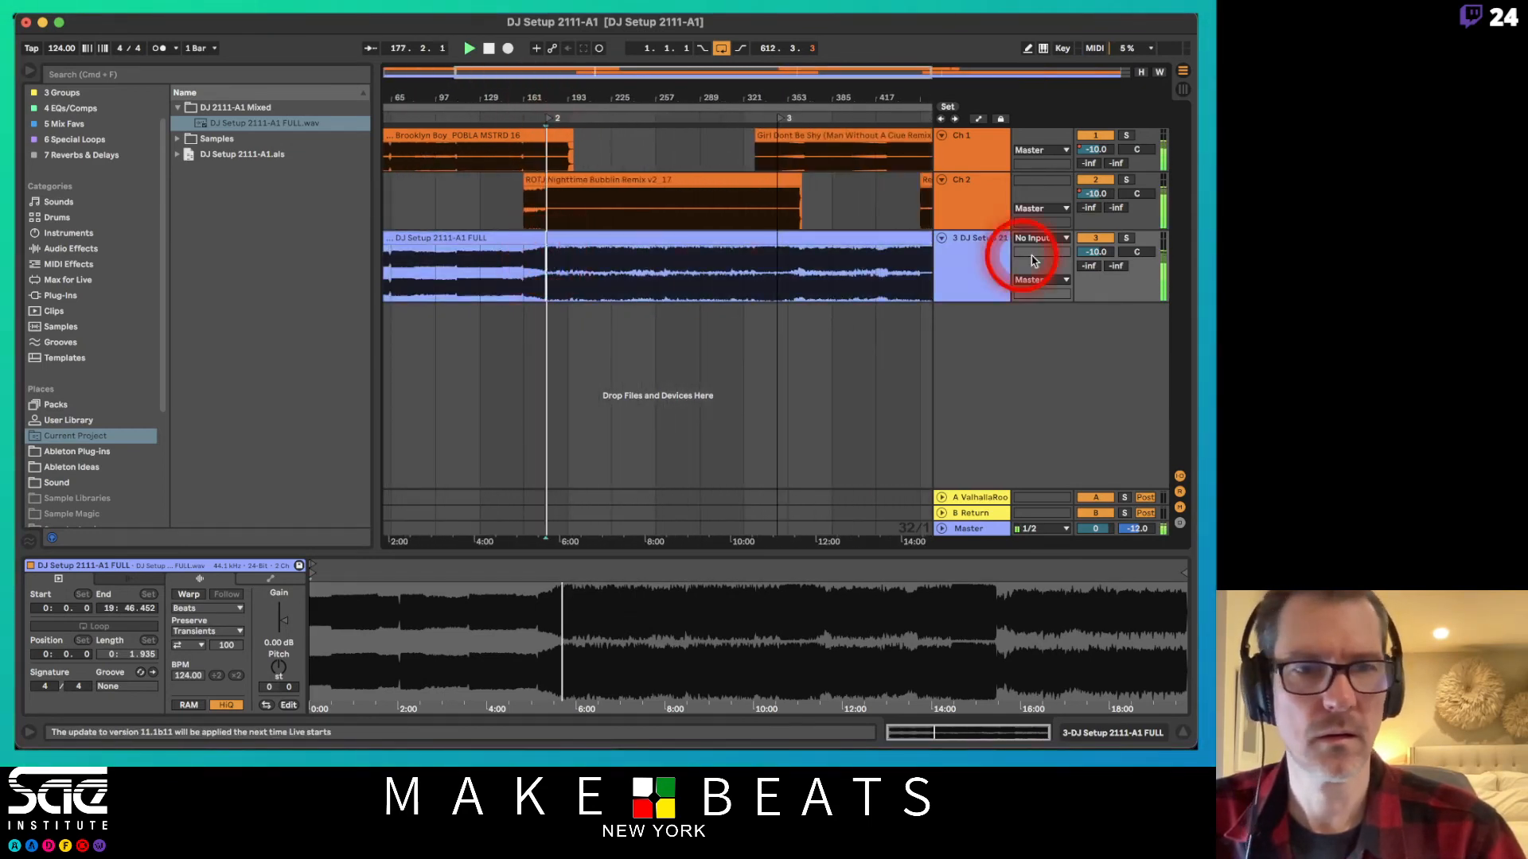
Mute Ch 1 and Ch 2 and play the rendered mix alone from bars 129 and 66.
{"action": "left_click", "coordinate": [1103, 137]}
{"action": "left_click", "coordinate": [1096, 180]}
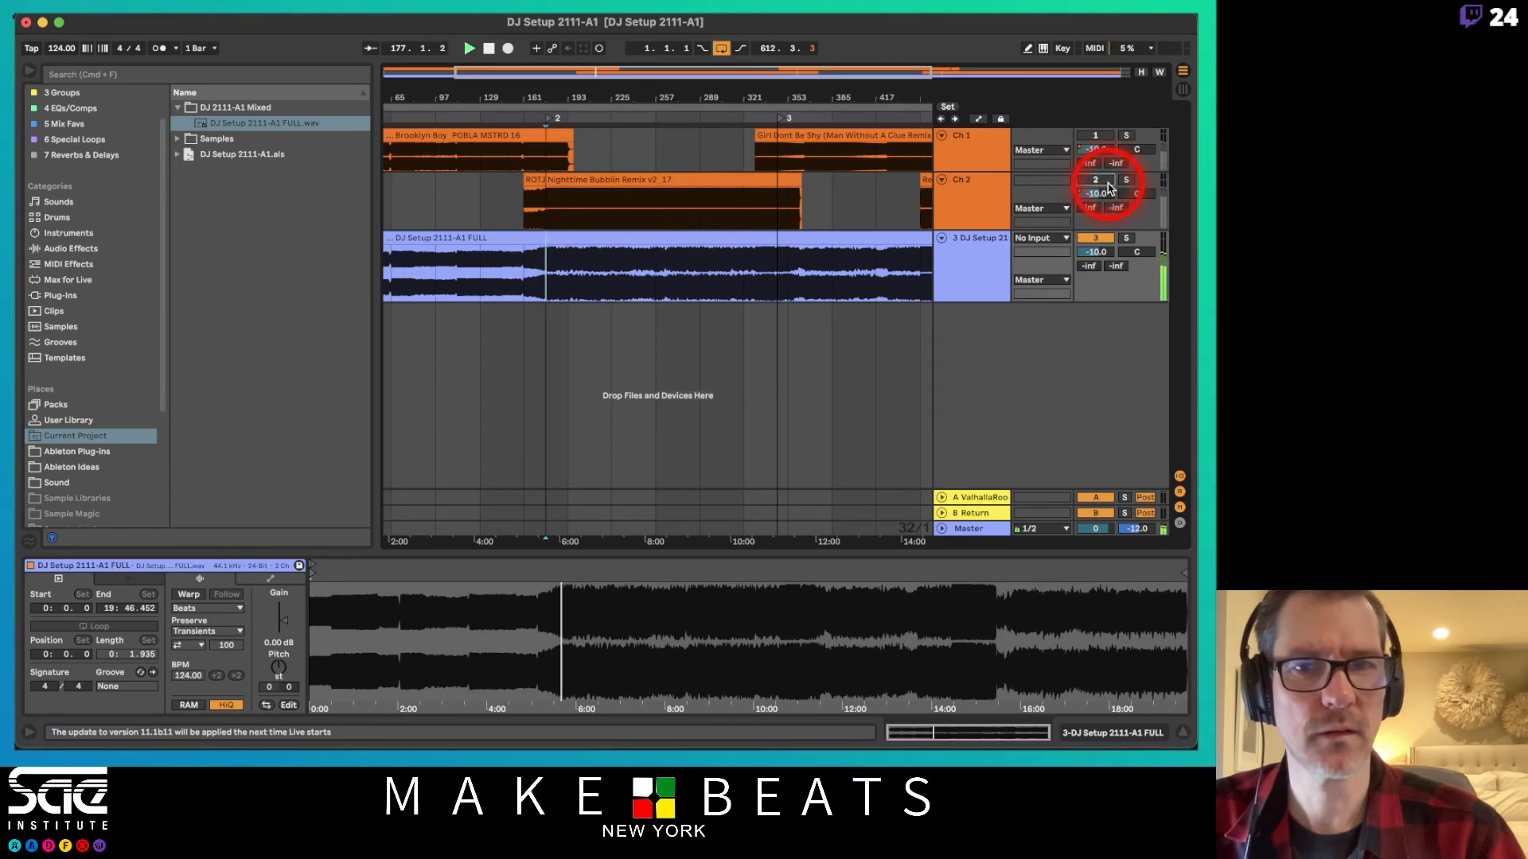
{"action": "left_click", "coordinate": [545, 255]}
{"action": "left_click", "coordinate": [482, 266]}
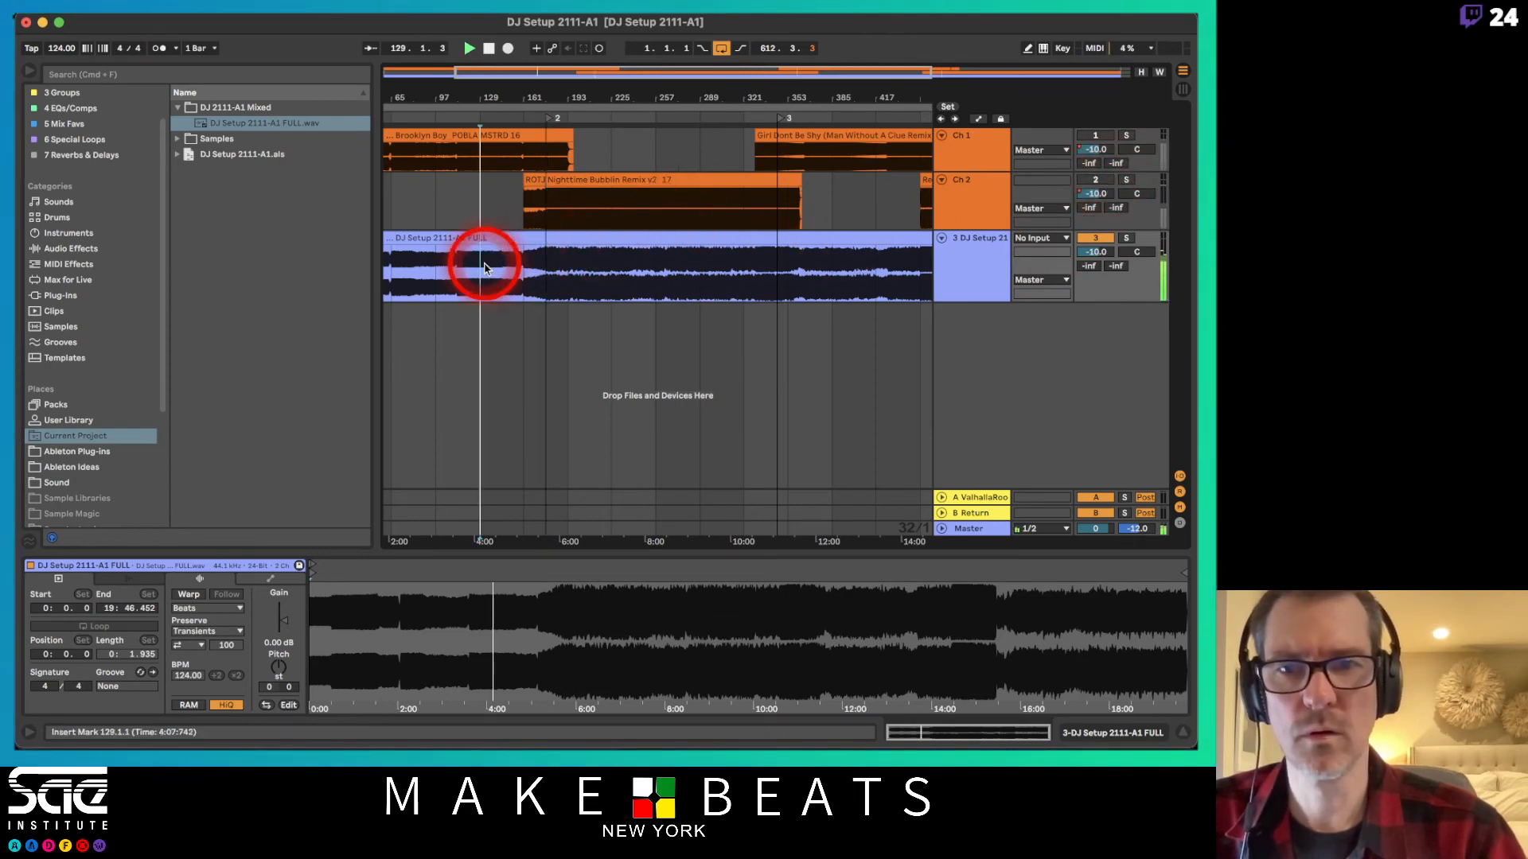
{"action": "left_click", "coordinate": [396, 264]}
{"action": "left_click_drag", "start_coordinate": [480, 116], "coordinate": [487, 80]}
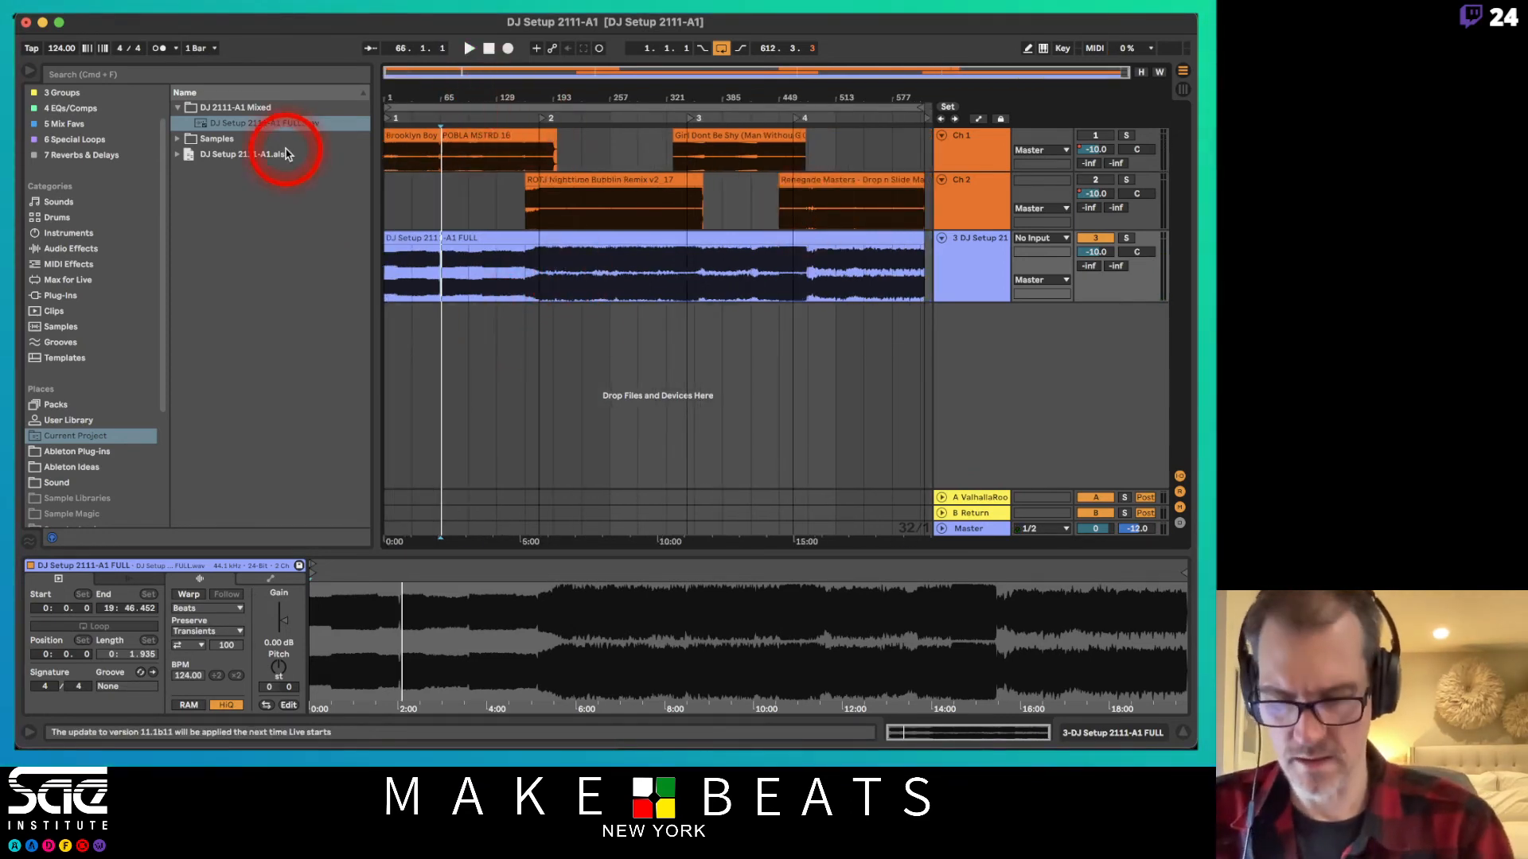
Hide the browser and clip detail view, and enlarge the rendered mix track to inspect its waveform around bar 177.
{"action": "key", "text": "super+alt+b"}
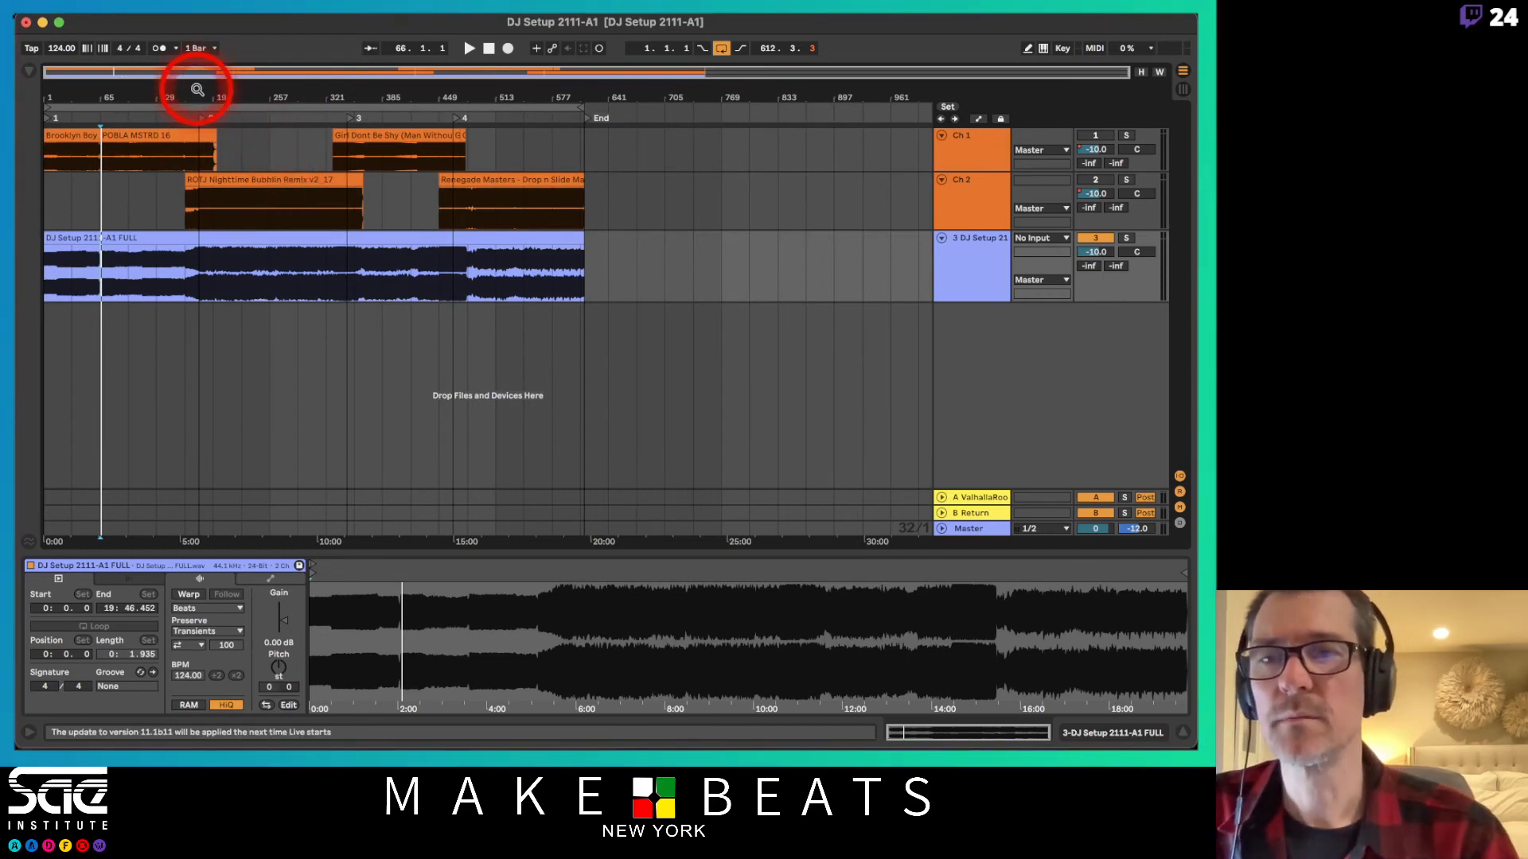
{"action": "left_click_drag", "start_coordinate": [198, 90], "coordinate": [957, 455]}
{"action": "key", "text": "alt+super+l"}
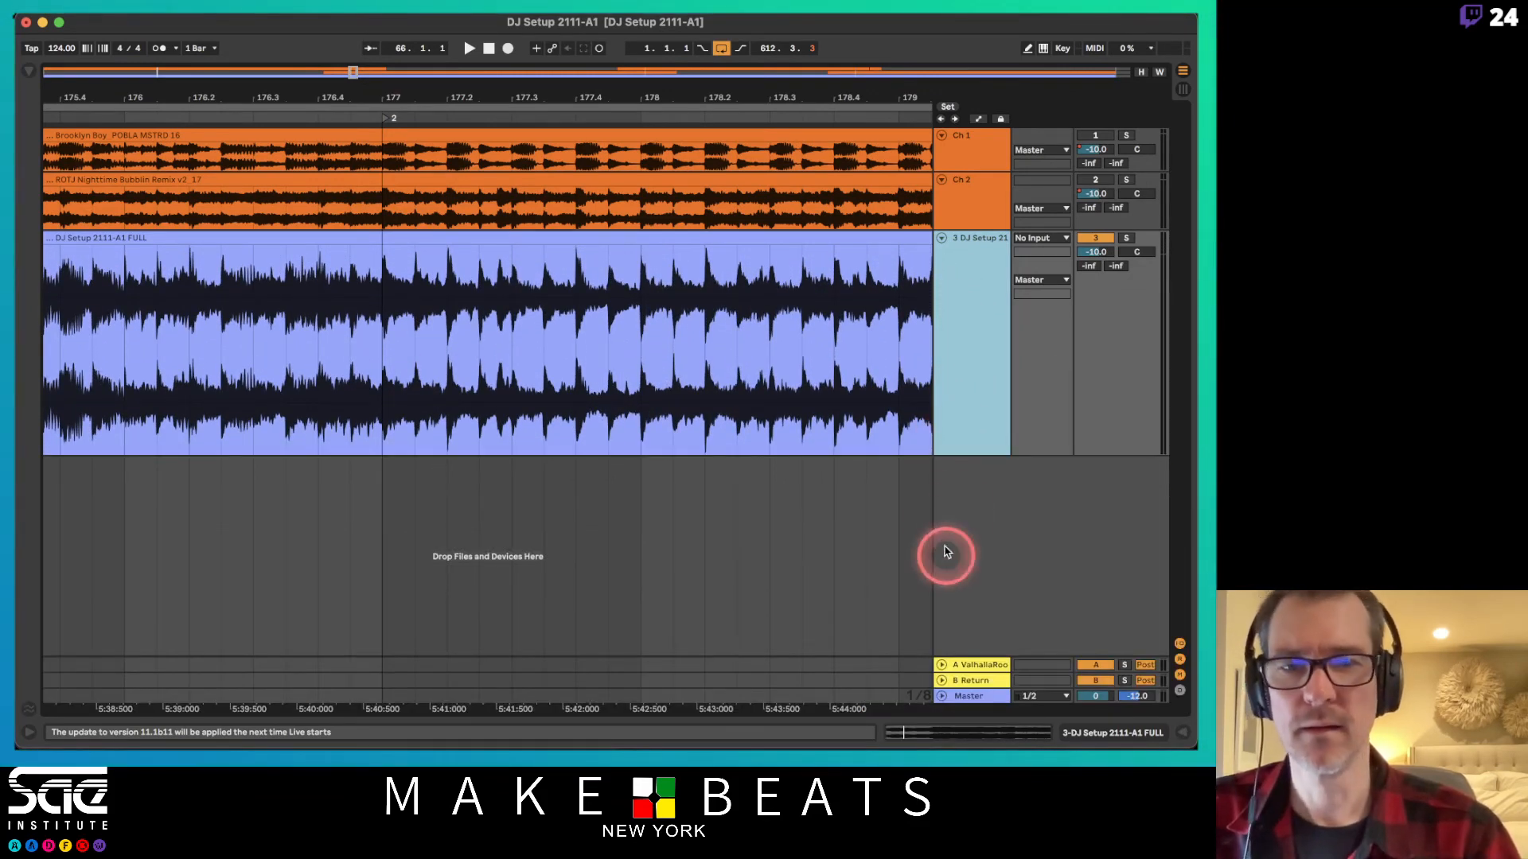
{"action": "left_click_drag", "start_coordinate": [969, 446], "coordinate": [966, 581]}
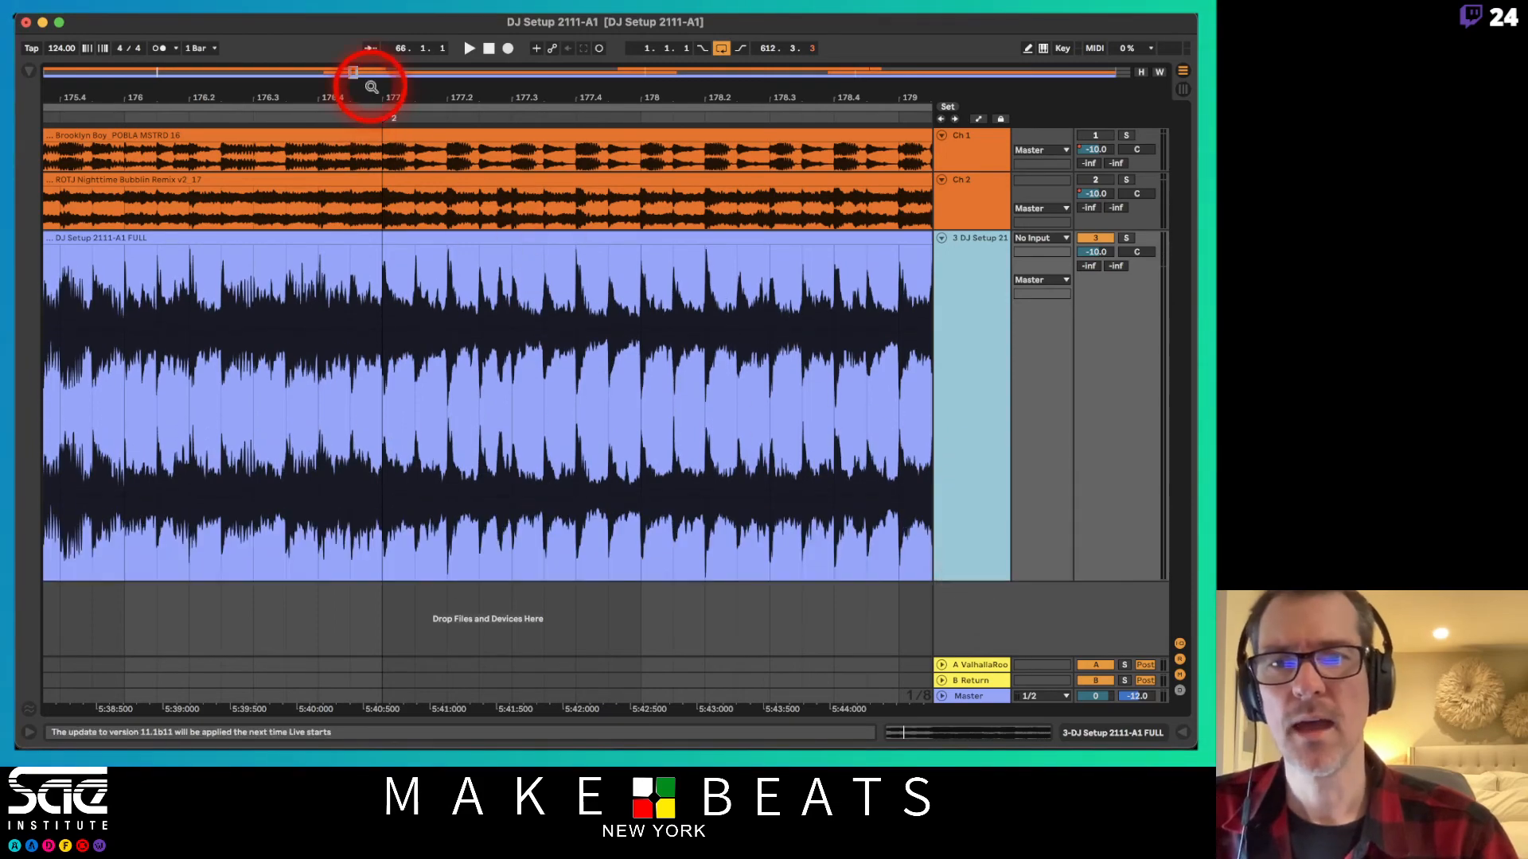
{"action": "left_click_drag", "start_coordinate": [368, 85], "coordinate": [378, 101]}
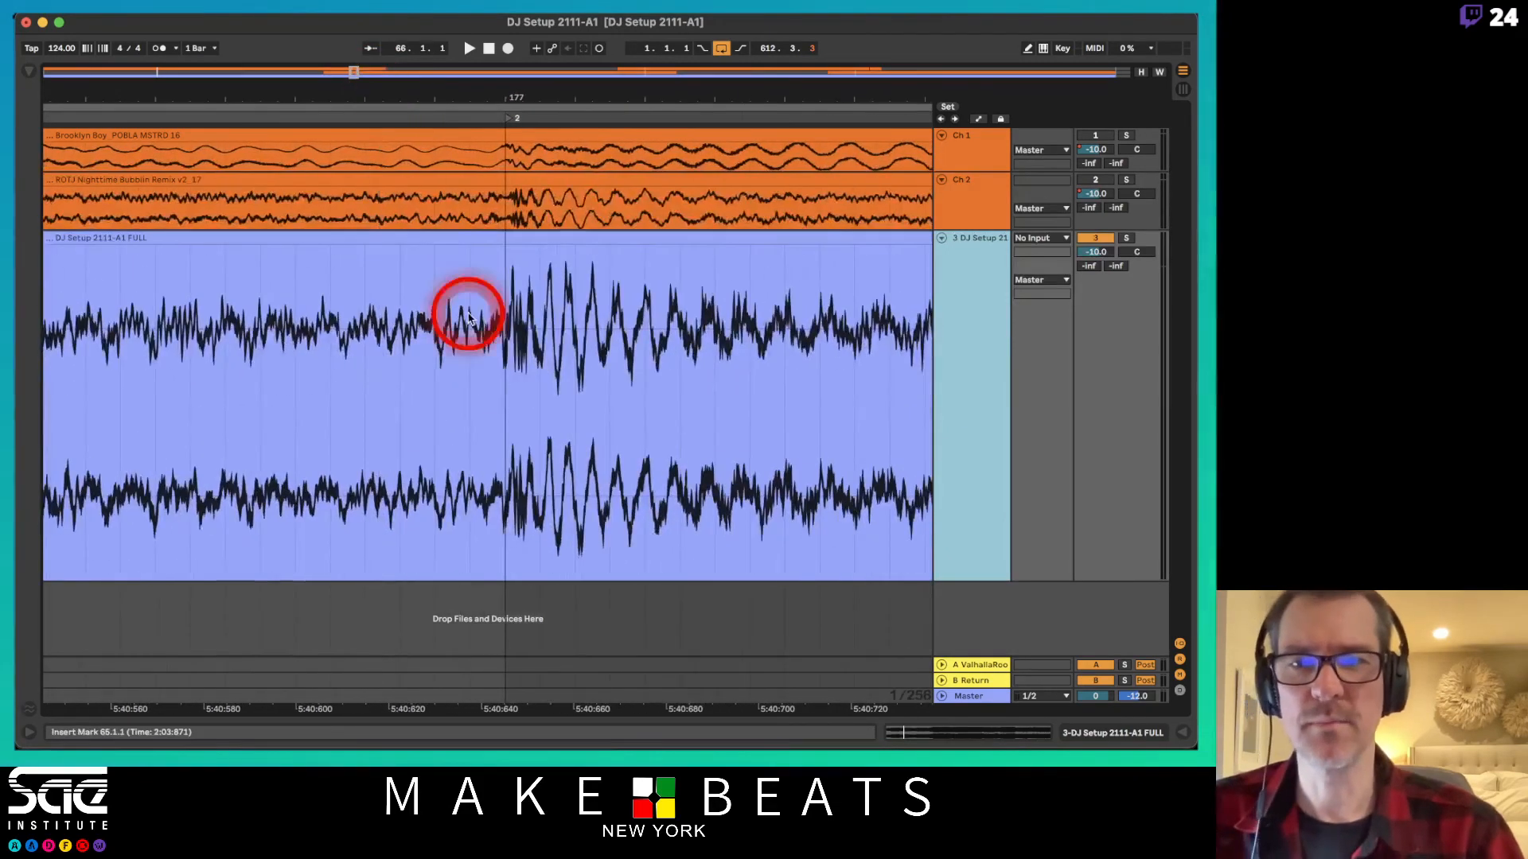
Split the rendered mix clip just before the kick at the second locator, at about 176.4.4.
{"action": "left_click", "coordinate": [487, 366]}
{"action": "left_click", "coordinate": [505, 367]}
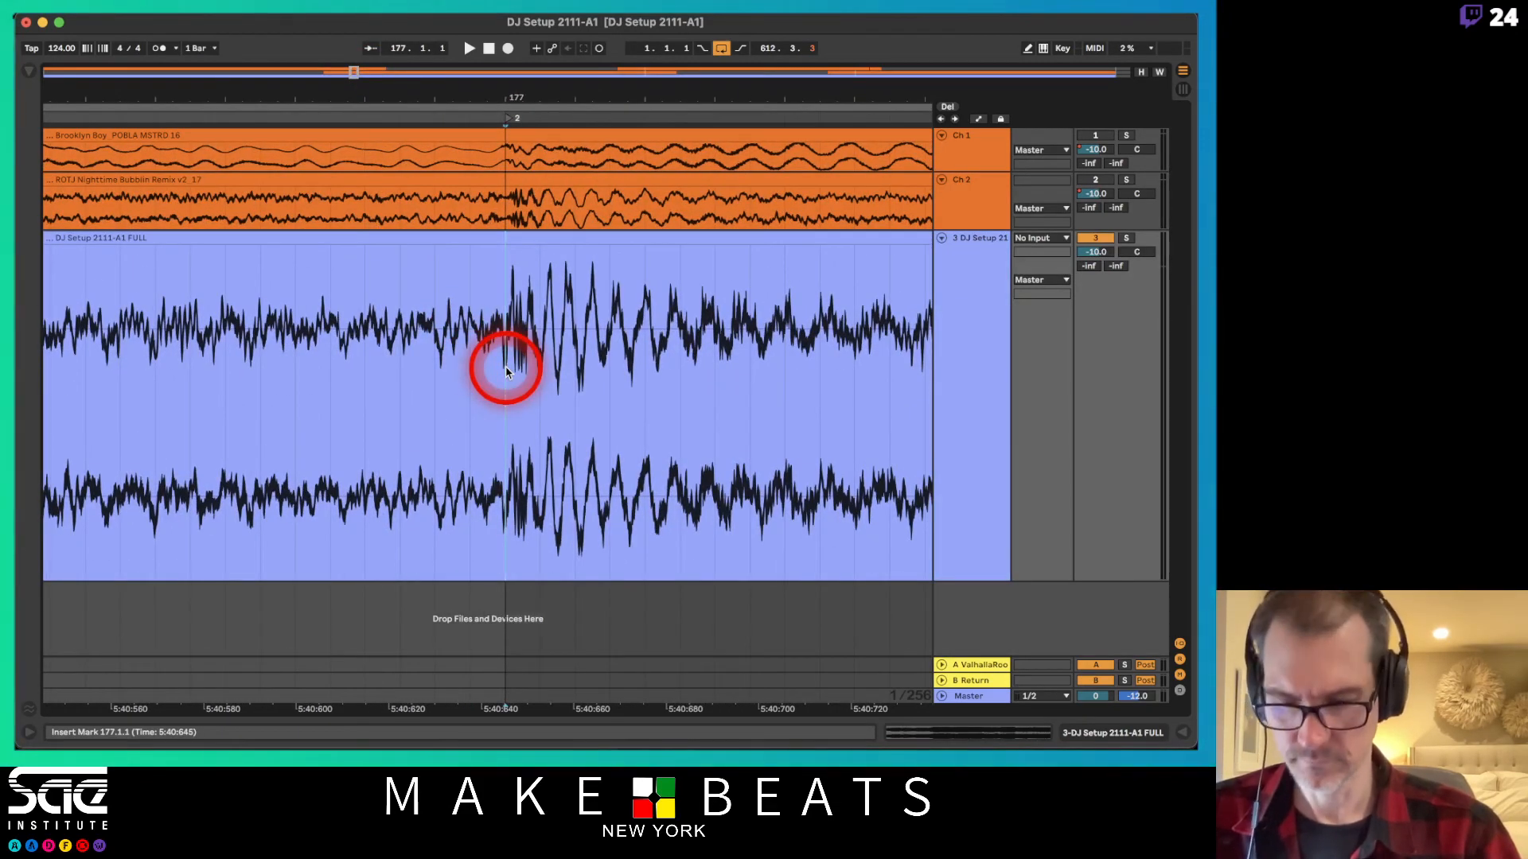
{"action": "left_click_drag", "start_coordinate": [515, 101], "coordinate": [504, 107]}
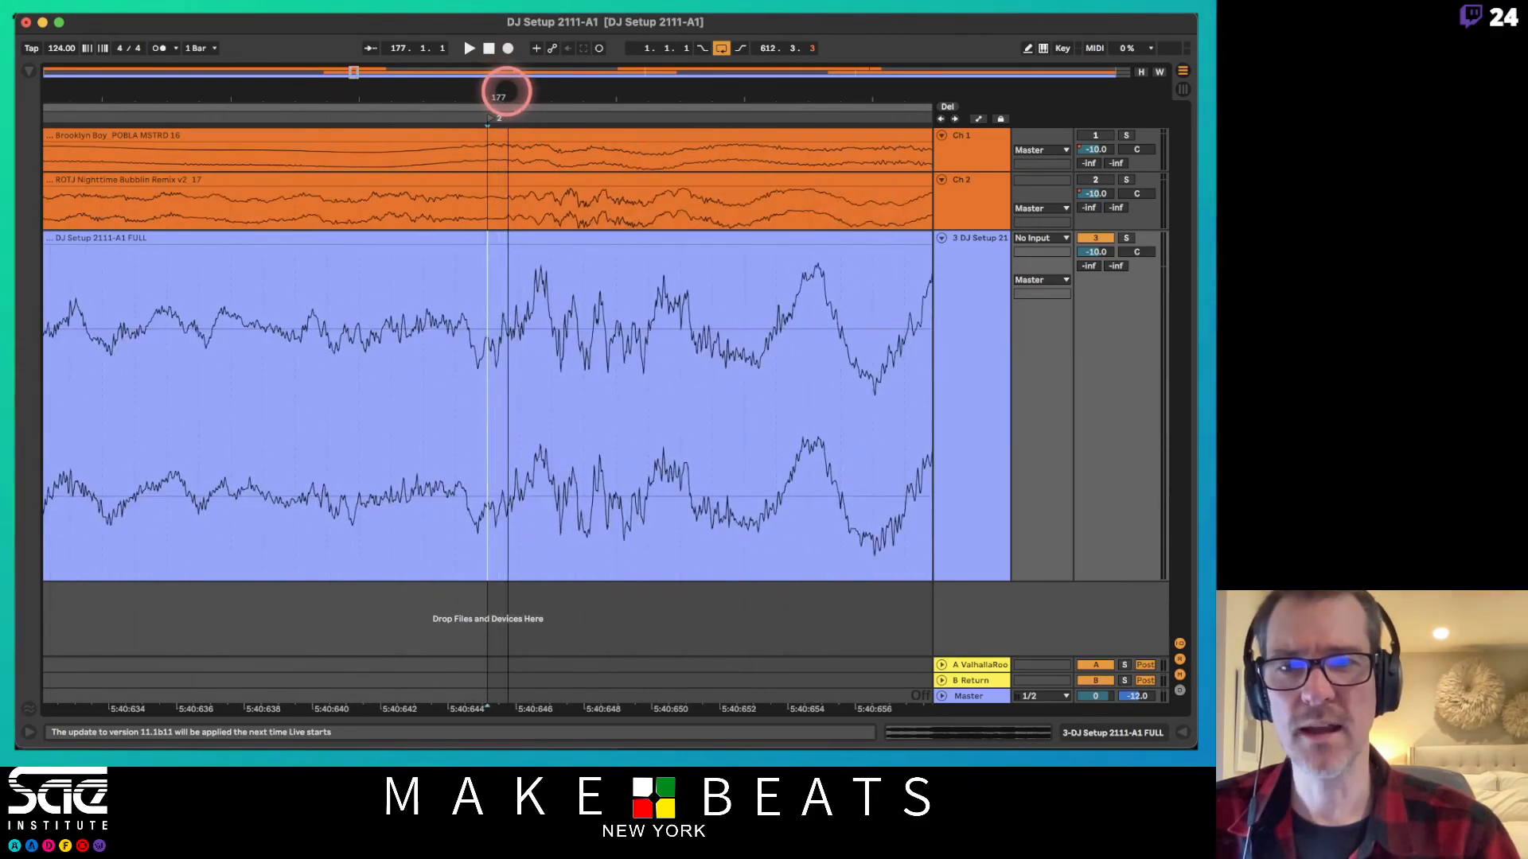
{"action": "left_click", "coordinate": [414, 353]}
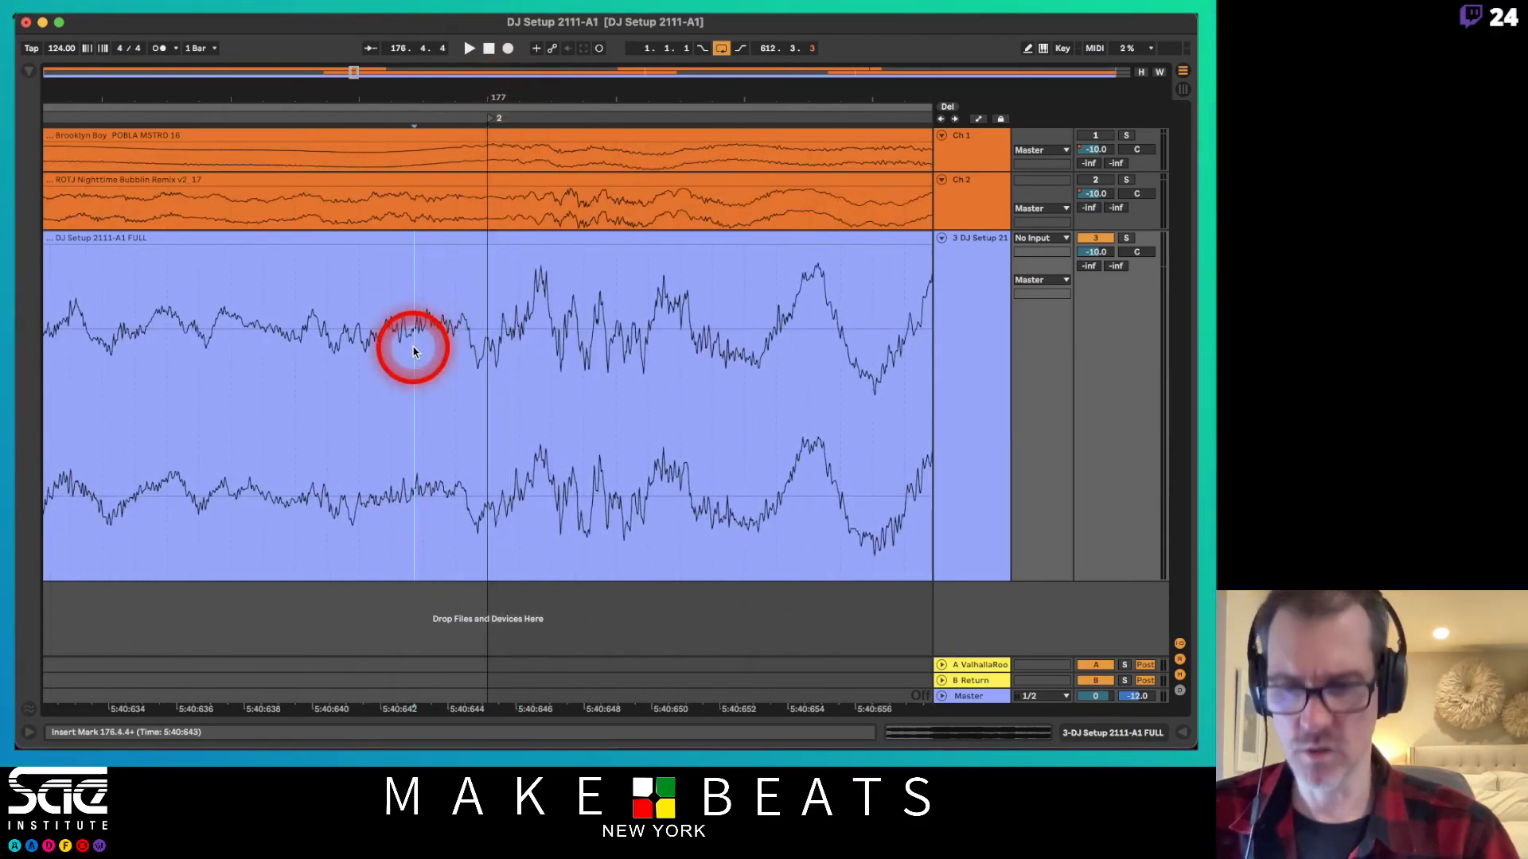
Split the rendered mix clip just before the kick at the third locator, at about 344.4.4.
{"action": "mouse_move", "coordinate": [464, 85]}
{"action": "left_mouse_down"}
{"action": "mouse_move", "coordinate": [535, 92]}
{"action": "mouse_move", "coordinate": [443, 85]}
{"action": "mouse_move", "coordinate": [556, 91]}
{"action": "mouse_move", "coordinate": [563, 324]}
{"action": "left_mouse_up"}
{"action": "left_click", "coordinate": [506, 338]}
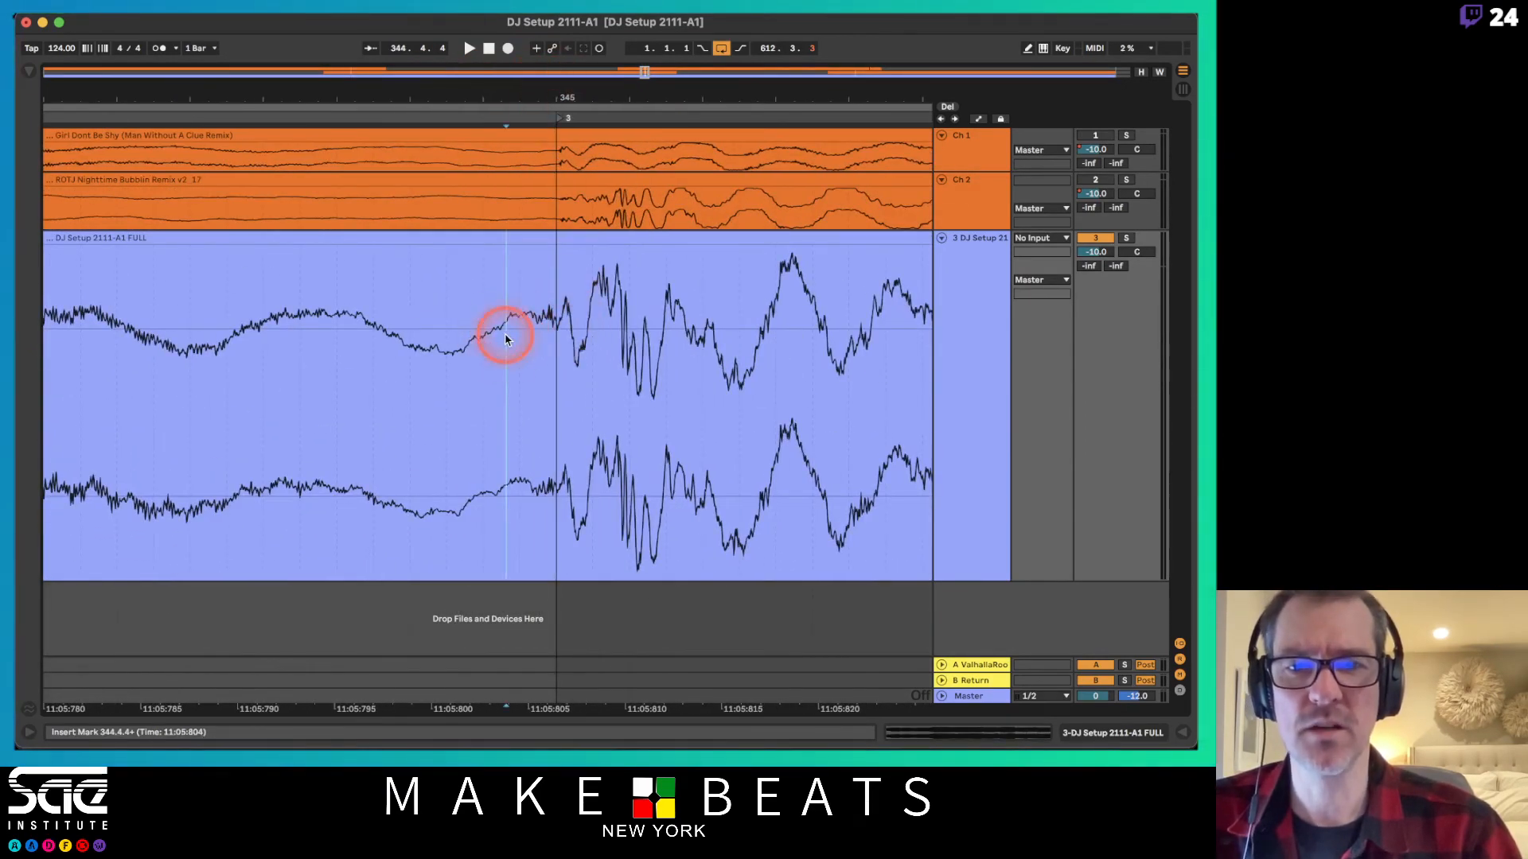
{"action": "left_click", "coordinate": [532, 338]}
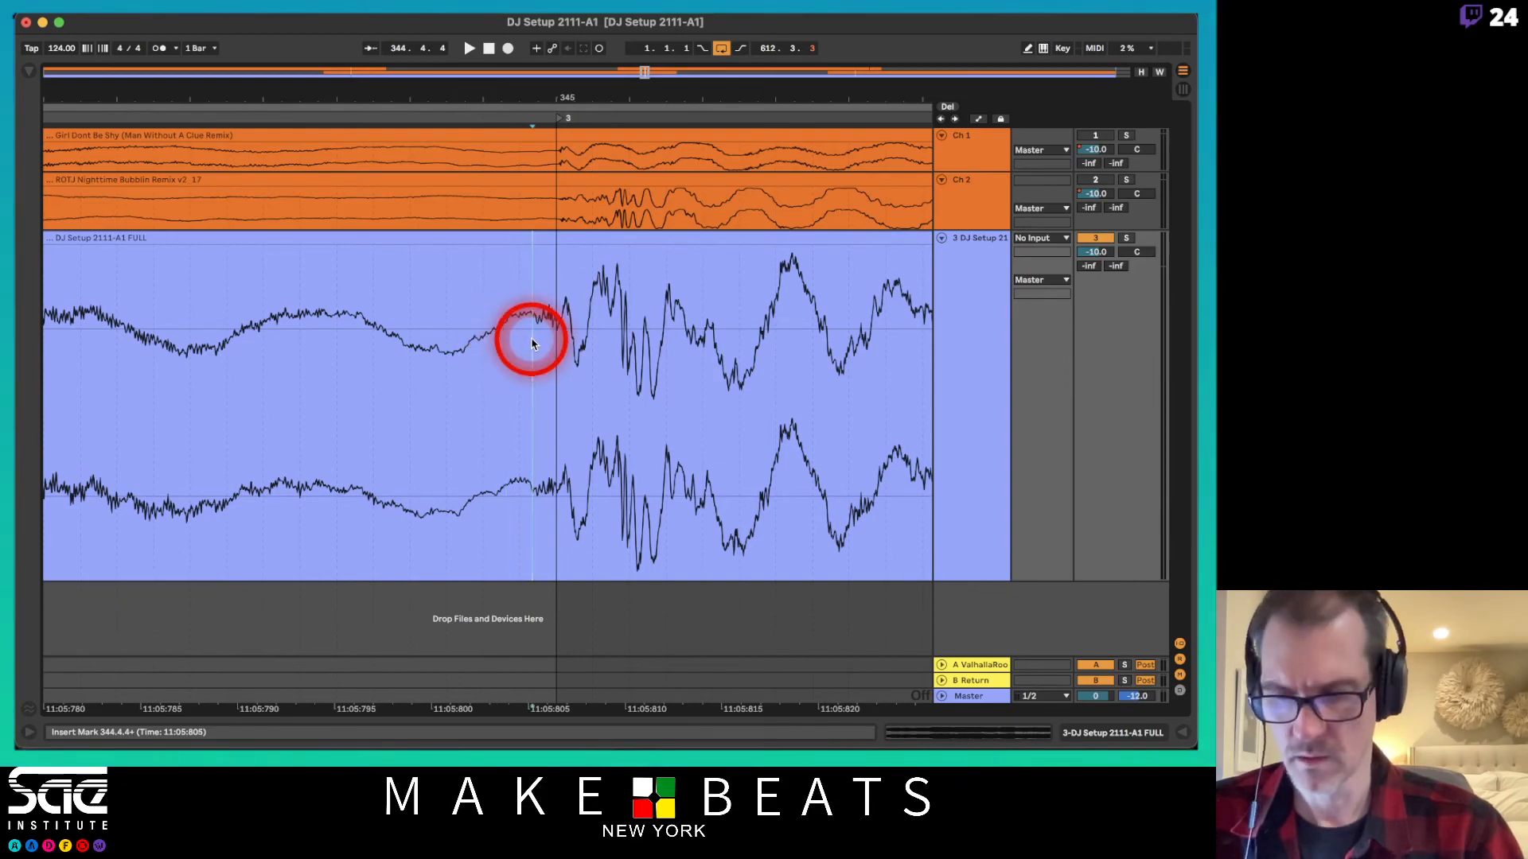
{"action": "key", "text": "super+e"}
{"action": "mouse_move", "coordinate": [562, 91]}
{"action": "left_mouse_down"}
{"action": "mouse_move", "coordinate": [563, 70]}
{"action": "mouse_move", "coordinate": [561, 86]}
{"action": "left_mouse_up"}
{"action": "left_click", "coordinate": [722, 90]}
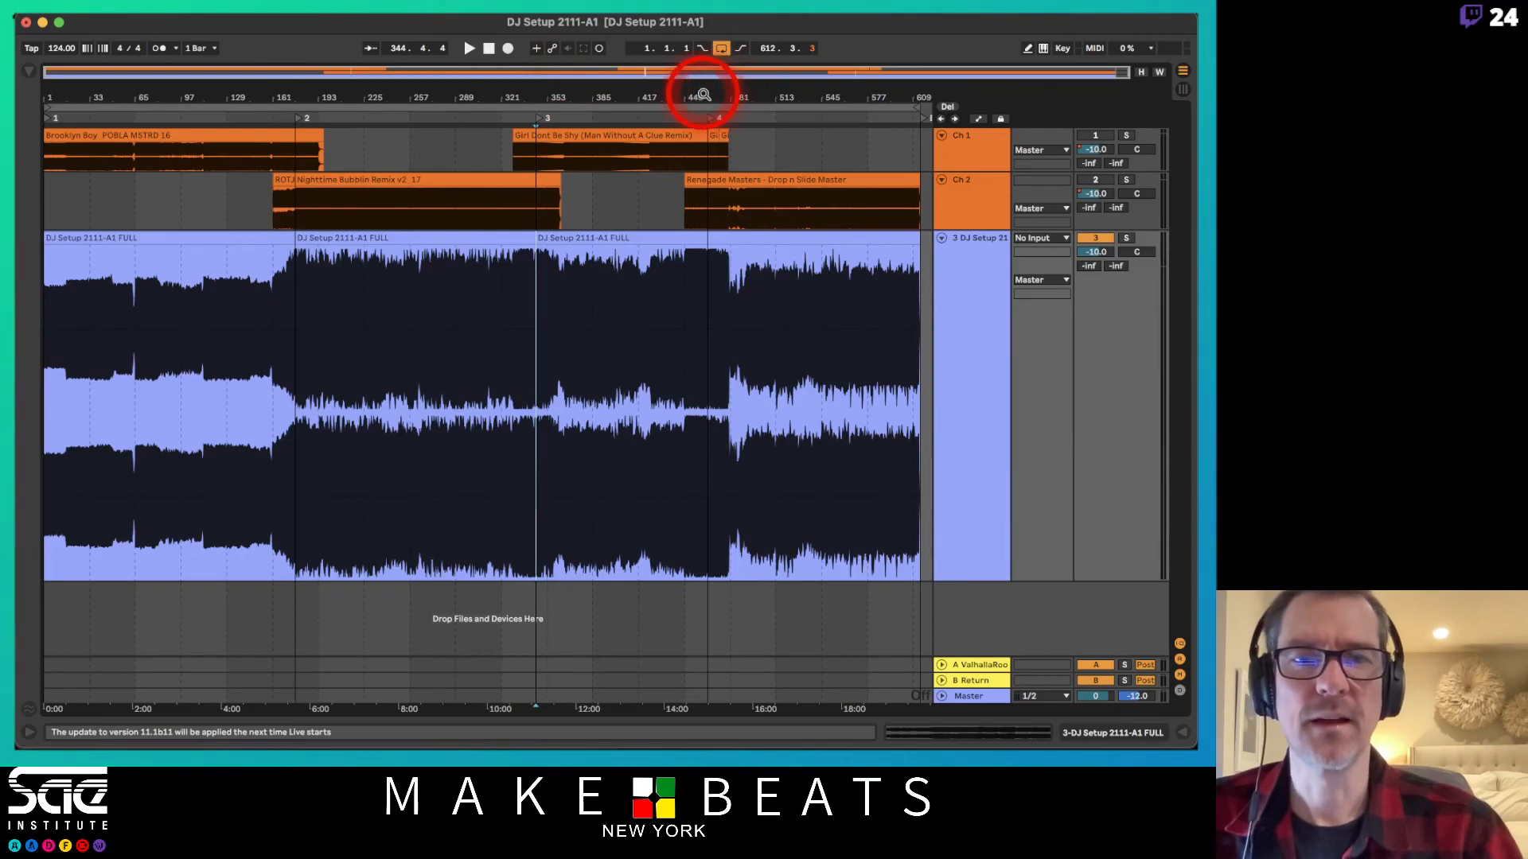
Split the rendered mix clip just before the kick at the fourth locator, at about 464.4.4.
{"action": "mouse_move", "coordinate": [703, 95]}
{"action": "left_mouse_down"}
{"action": "mouse_move", "coordinate": [724, 92]}
{"action": "mouse_move", "coordinate": [385, 69]}
{"action": "mouse_move", "coordinate": [348, 92]}
{"action": "mouse_move", "coordinate": [399, 93]}
{"action": "mouse_move", "coordinate": [342, 225]}
{"action": "mouse_move", "coordinate": [319, 342]}
{"action": "mouse_move", "coordinate": [275, 354]}
{"action": "left_mouse_up"}
{"action": "left_click", "coordinate": [274, 355]}
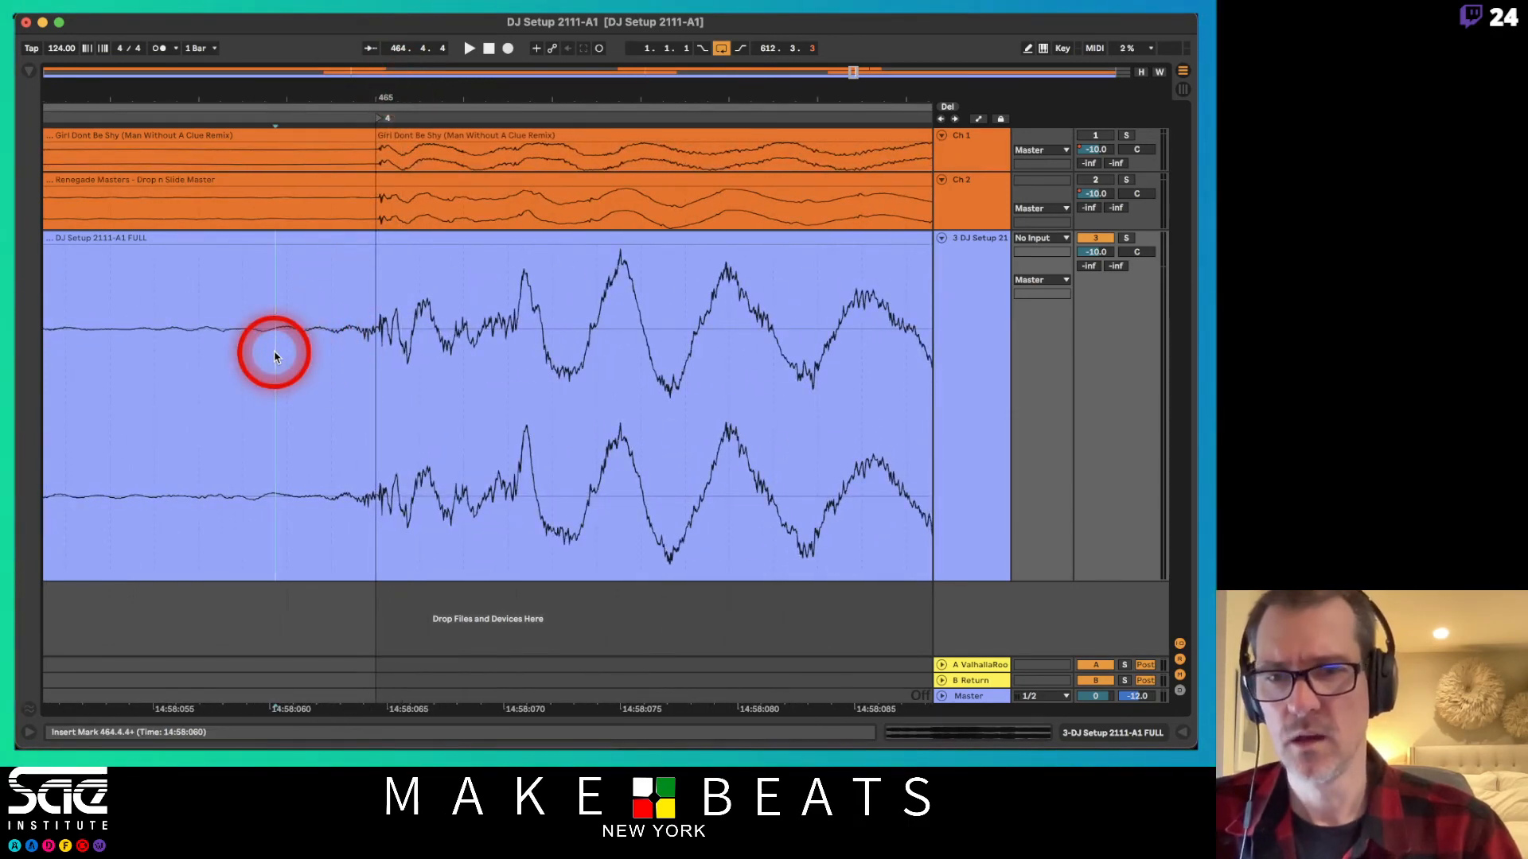
{"action": "left_click", "coordinate": [285, 350]}
{"action": "key", "text": "super+e"}
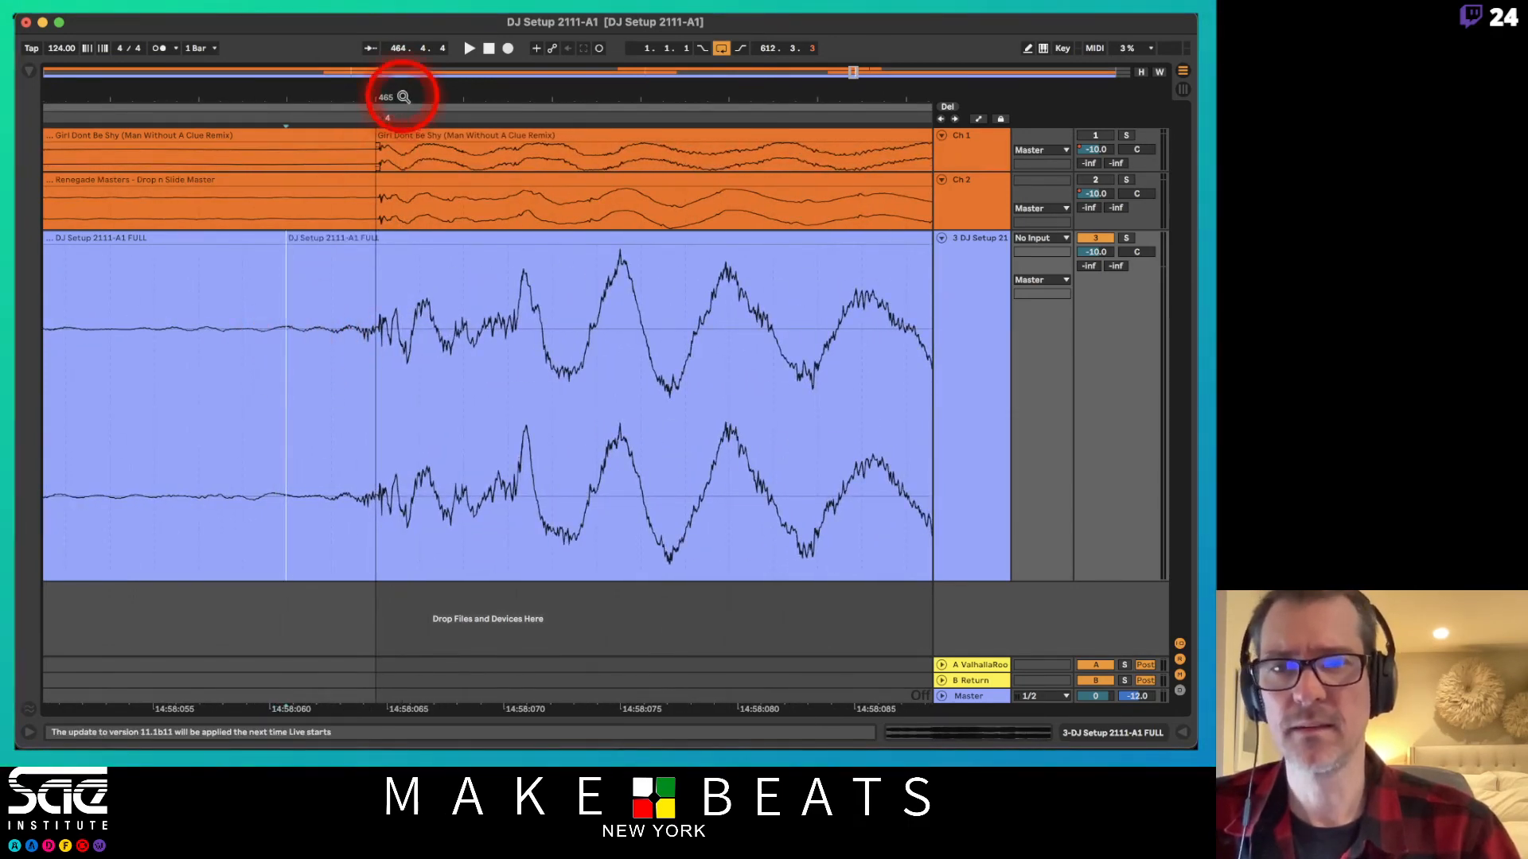
{"action": "left_click_drag", "start_coordinate": [403, 96], "coordinate": [721, 96]}
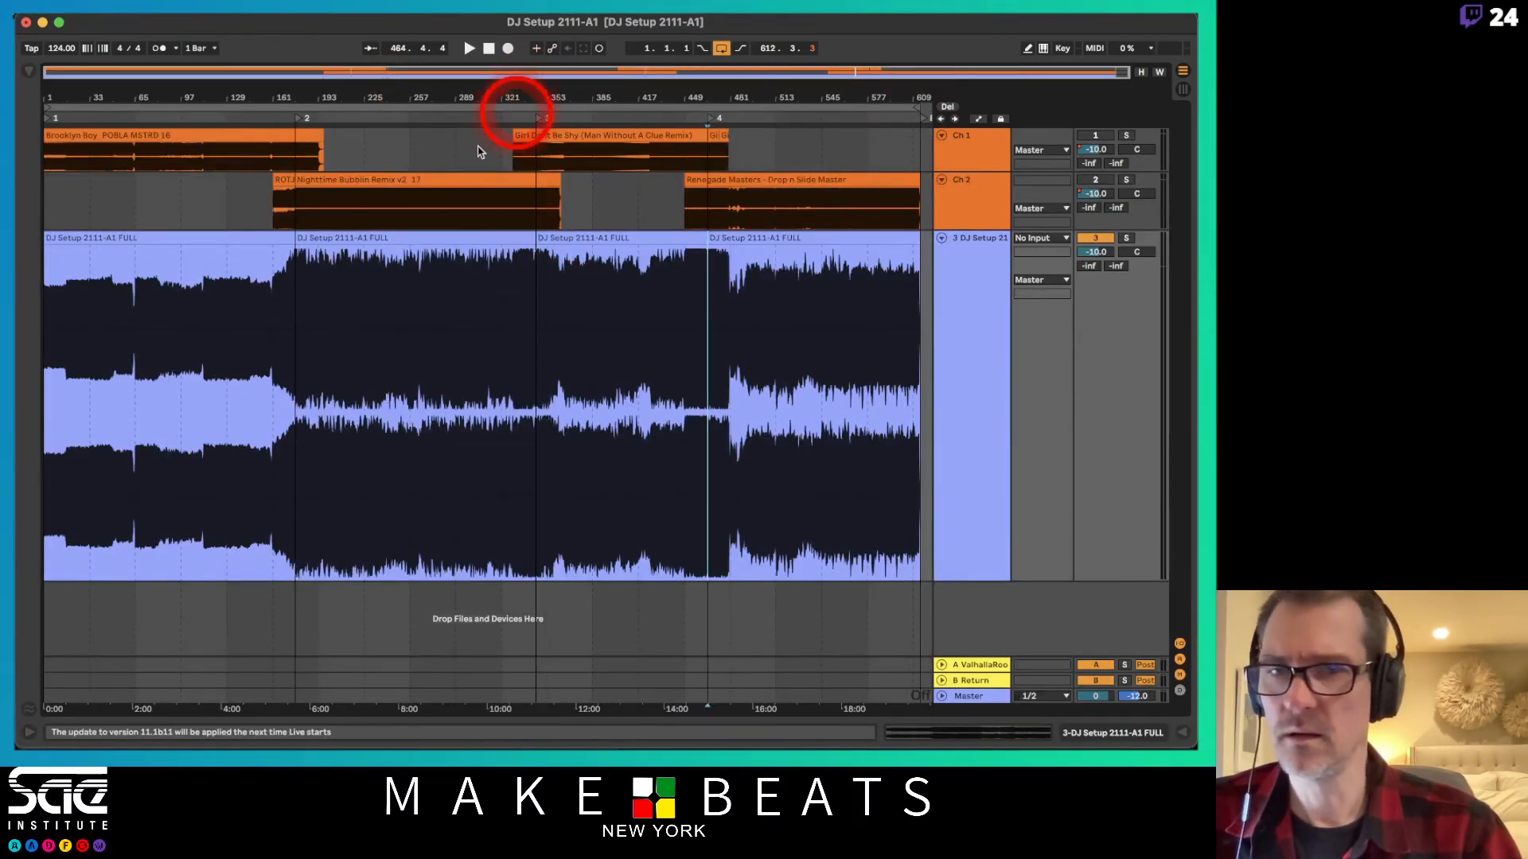
Rename the four split mix clips in order as DJ 2111-A1 Trk01-01, Trk01-02, Trk01-03 and Trk01-04.
{"action": "left_click", "coordinate": [144, 235]}
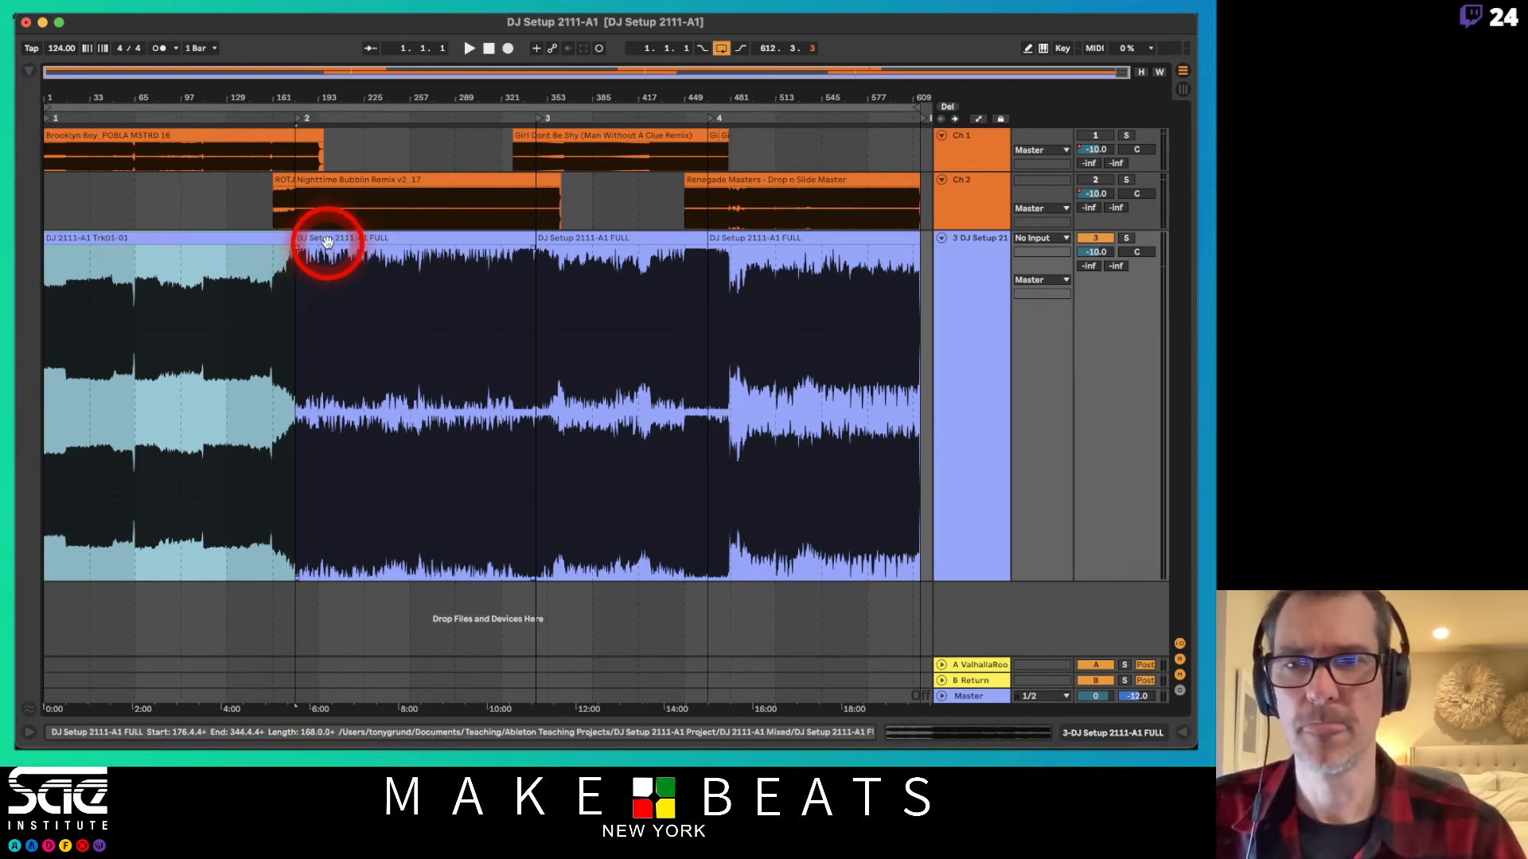
{"action": "left_click", "coordinate": [327, 243]}
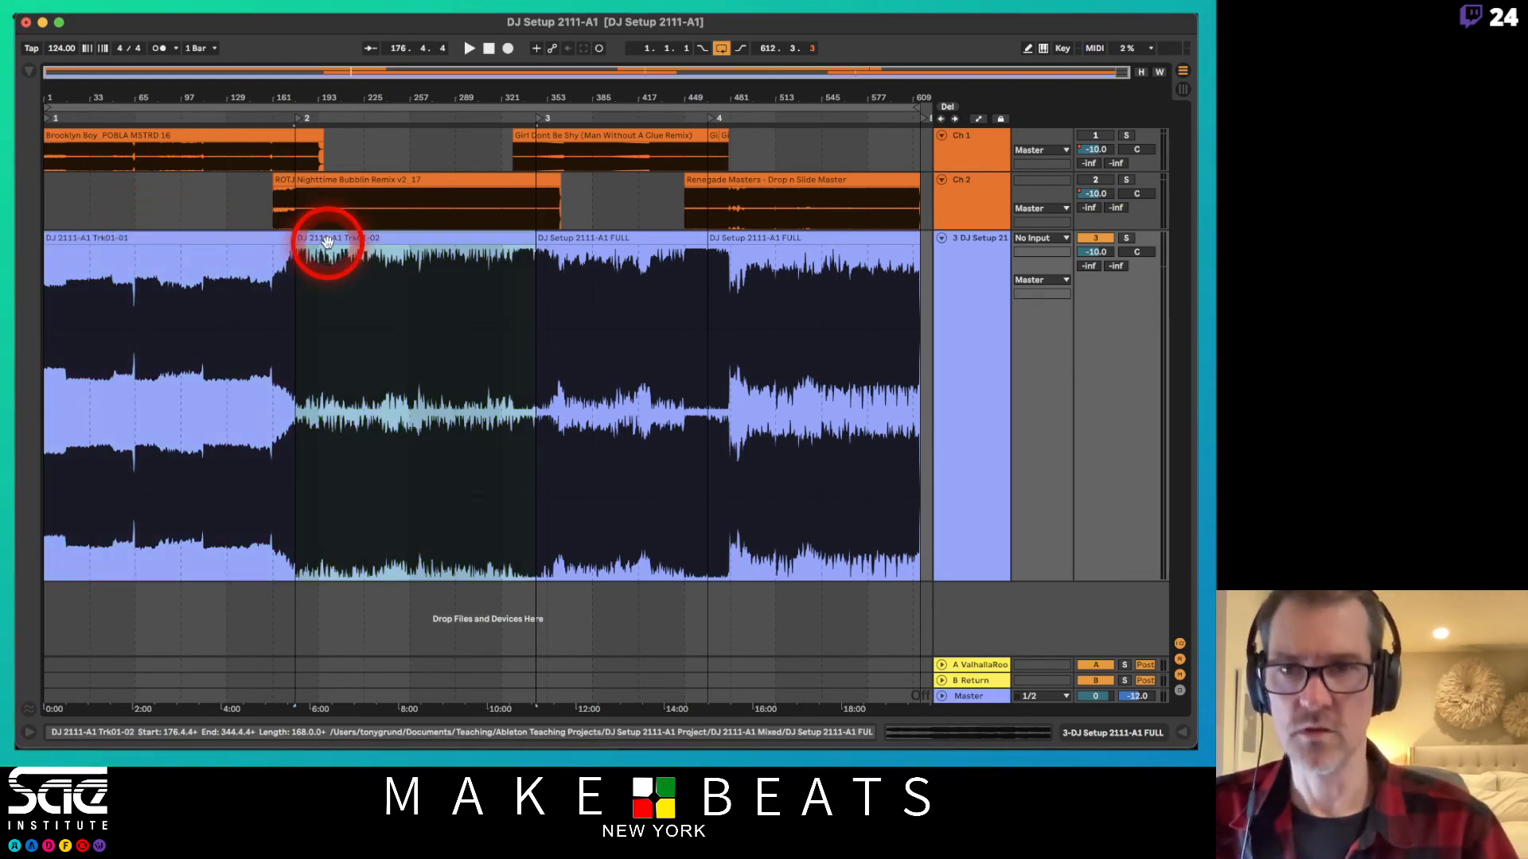
{"action": "left_click", "coordinate": [570, 237]}
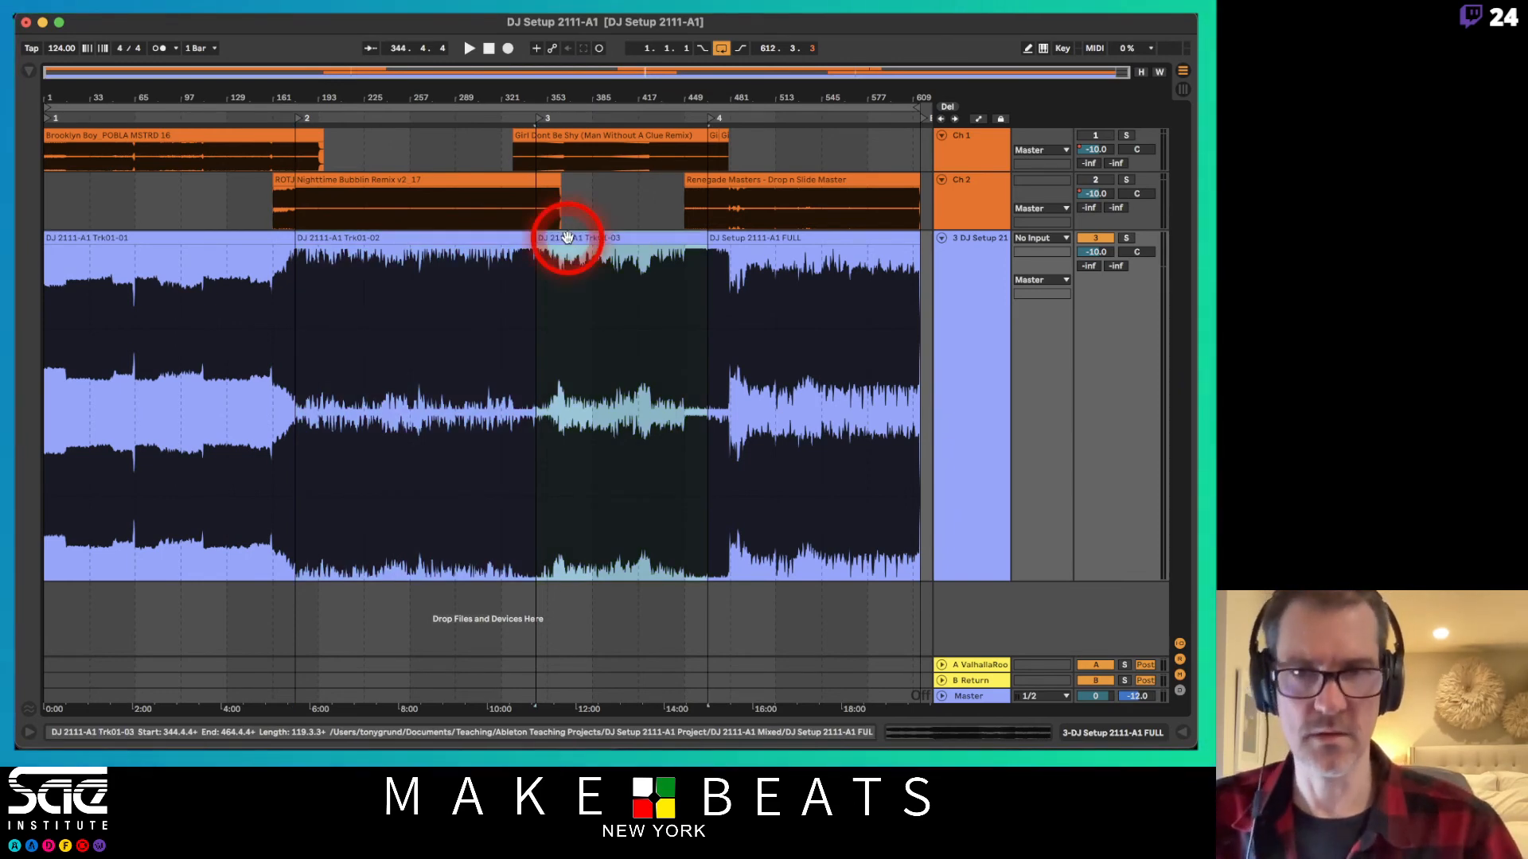
{"action": "left_click", "coordinate": [771, 240]}
{"action": "left_click", "coordinate": [773, 242]}
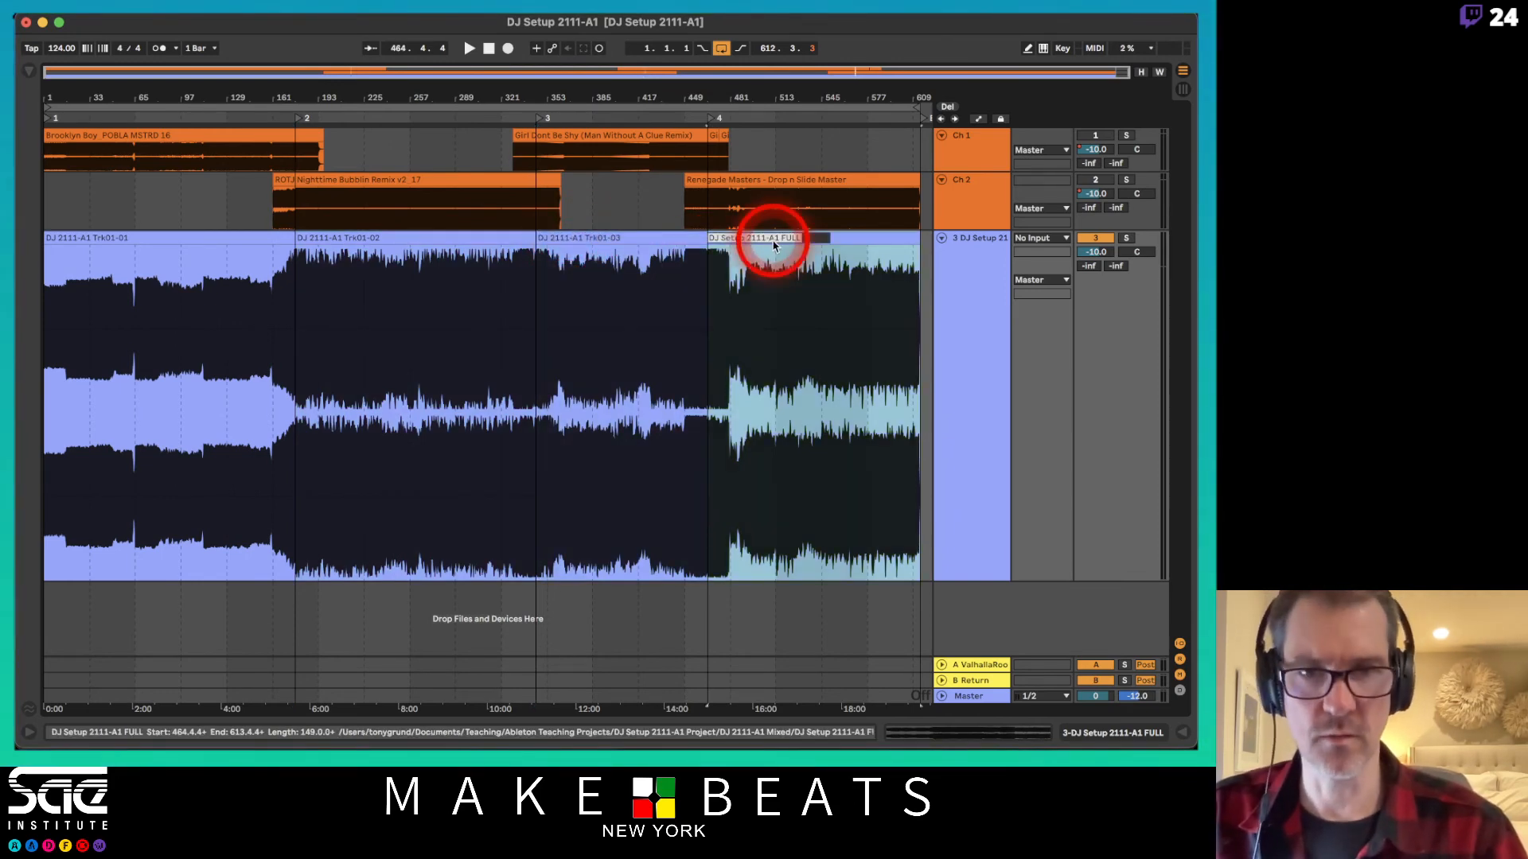
{"action": "type", "text": "DJ 2111-A1 Trk01-0"}
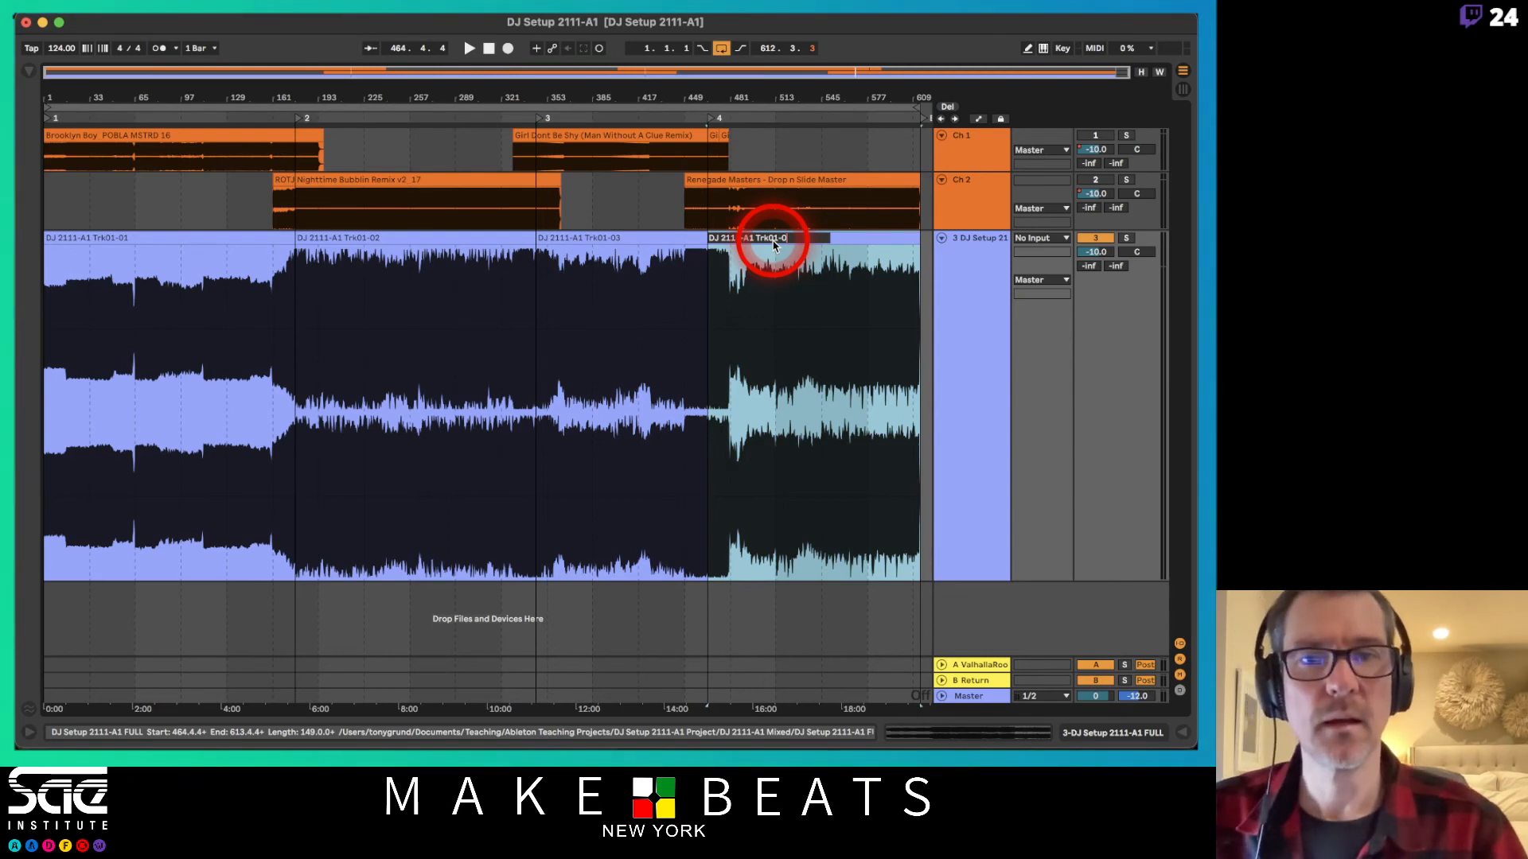
{"action": "type", "text": "4"}
{"action": "key", "text": "Return"}
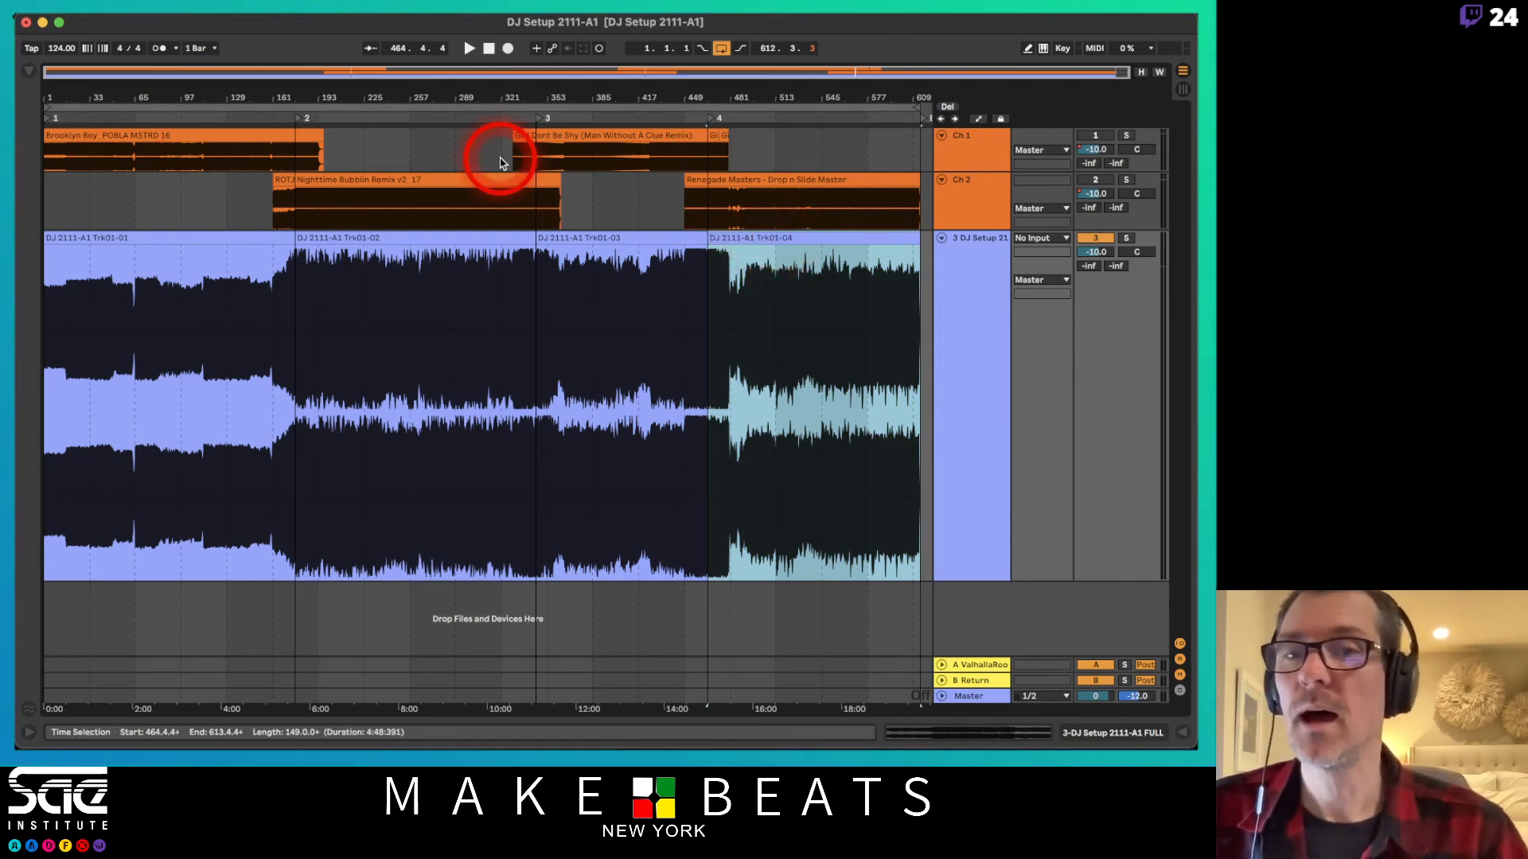
Crop all four renamed mix clips together into separate audio files.
{"action": "left_click", "coordinate": [211, 235], "text": "super"}
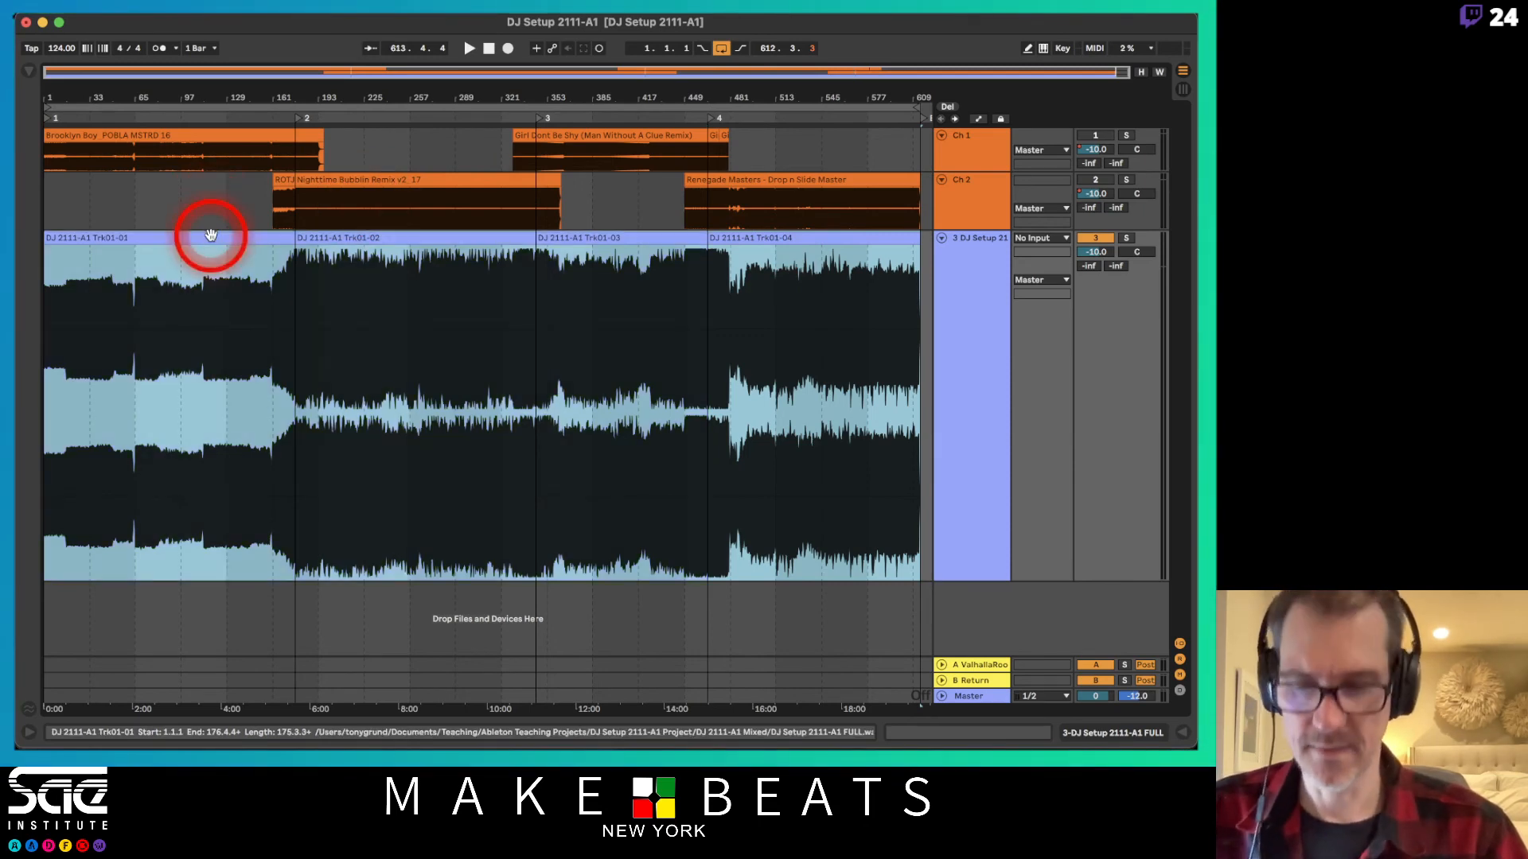
{"action": "right_click", "coordinate": [211, 234]}
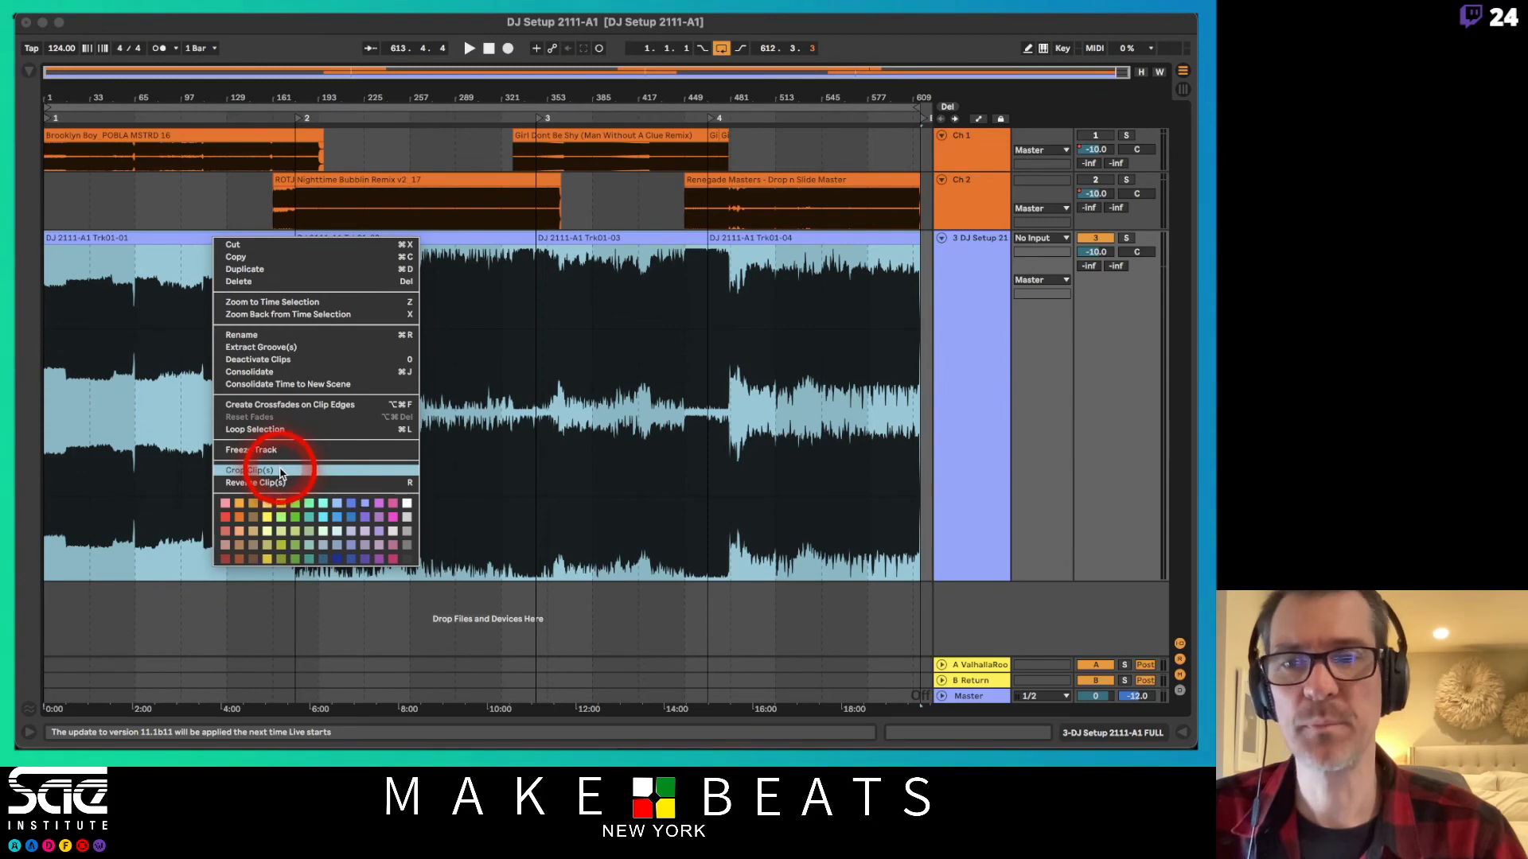
{"action": "left_click", "coordinate": [281, 471]}
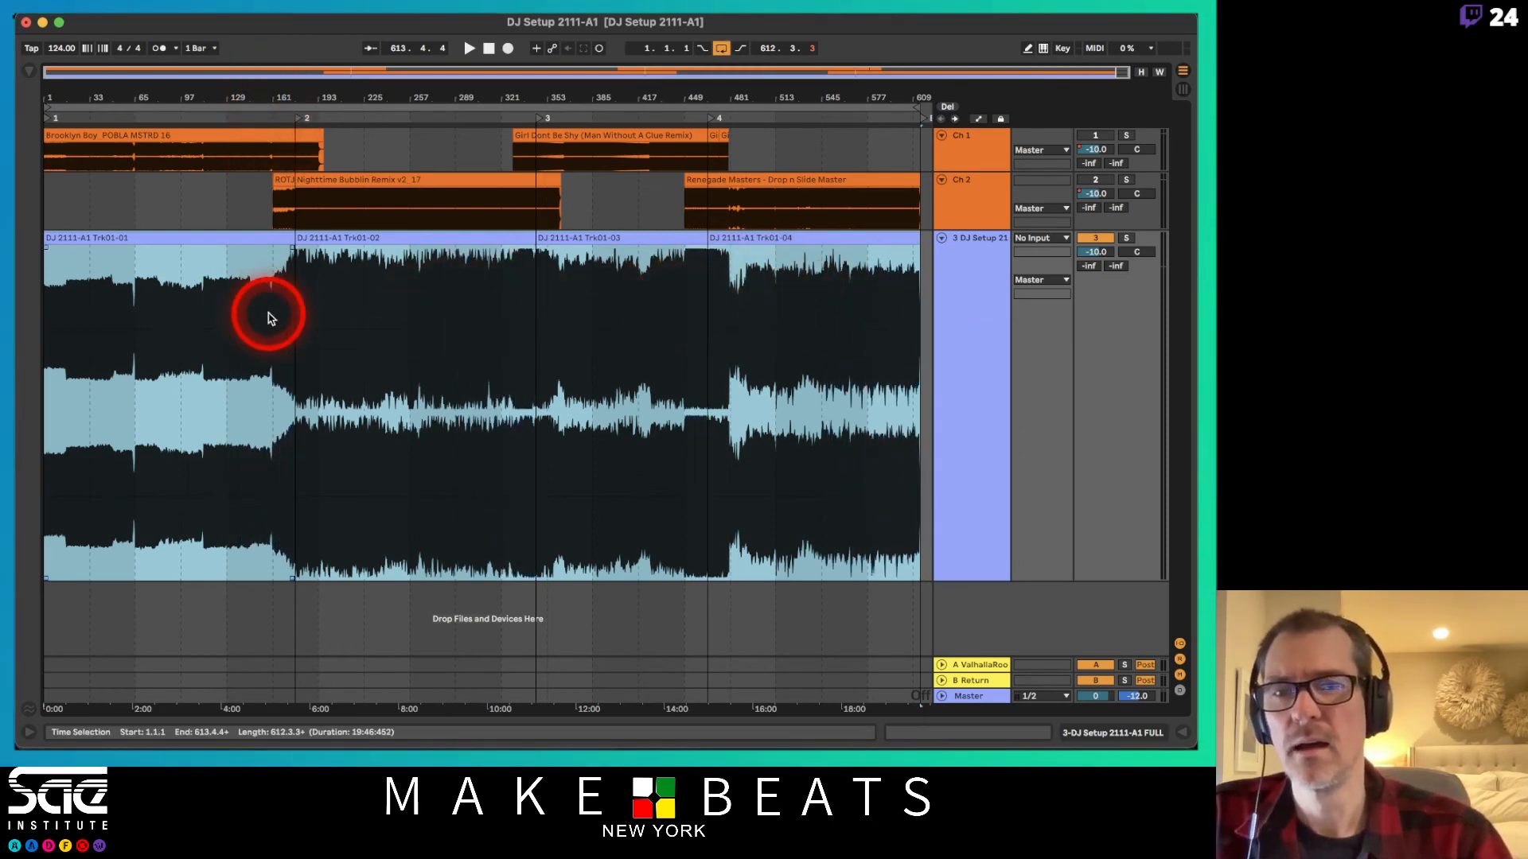
Show the first cropped clip's file in the browser and widen the browser to read the full file names.
{"action": "left_click", "coordinate": [267, 307]}
{"action": "right_click", "coordinate": [249, 243]}
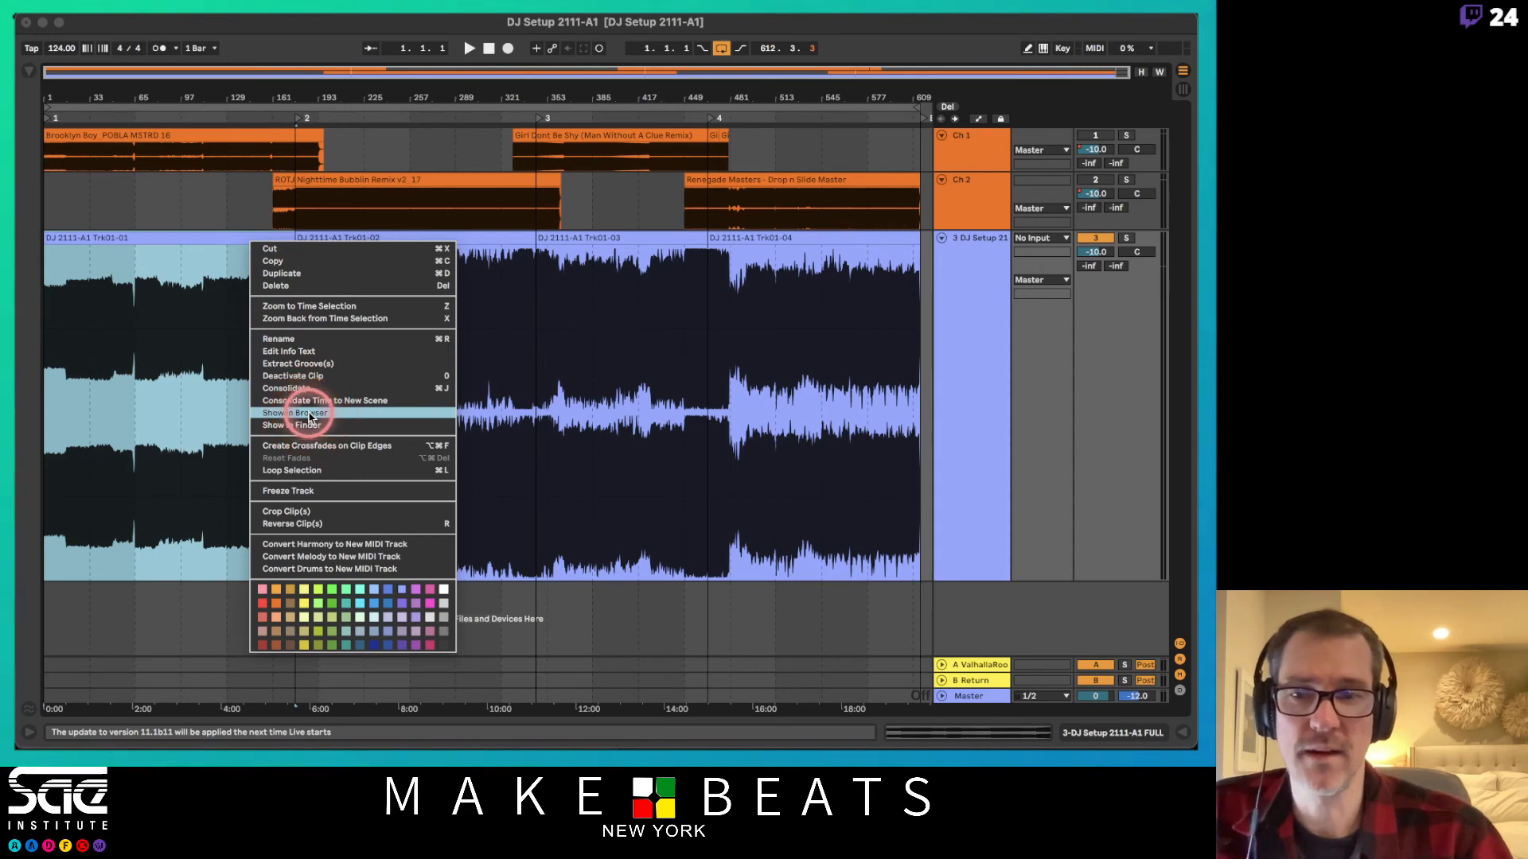
{"action": "left_click", "coordinate": [309, 414]}
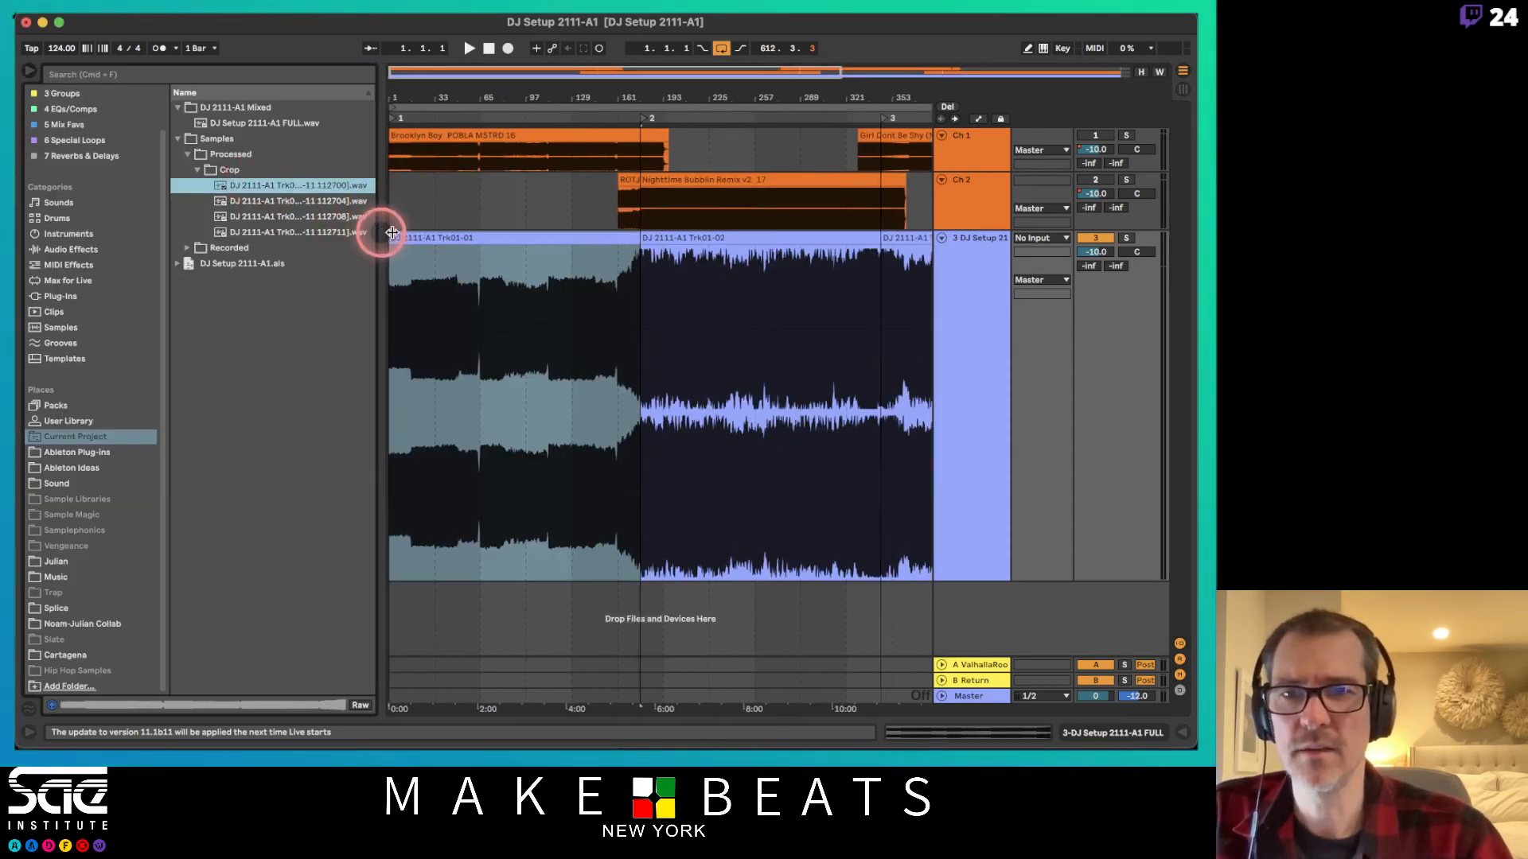
{"action": "left_click_drag", "start_coordinate": [376, 231], "coordinate": [466, 231]}
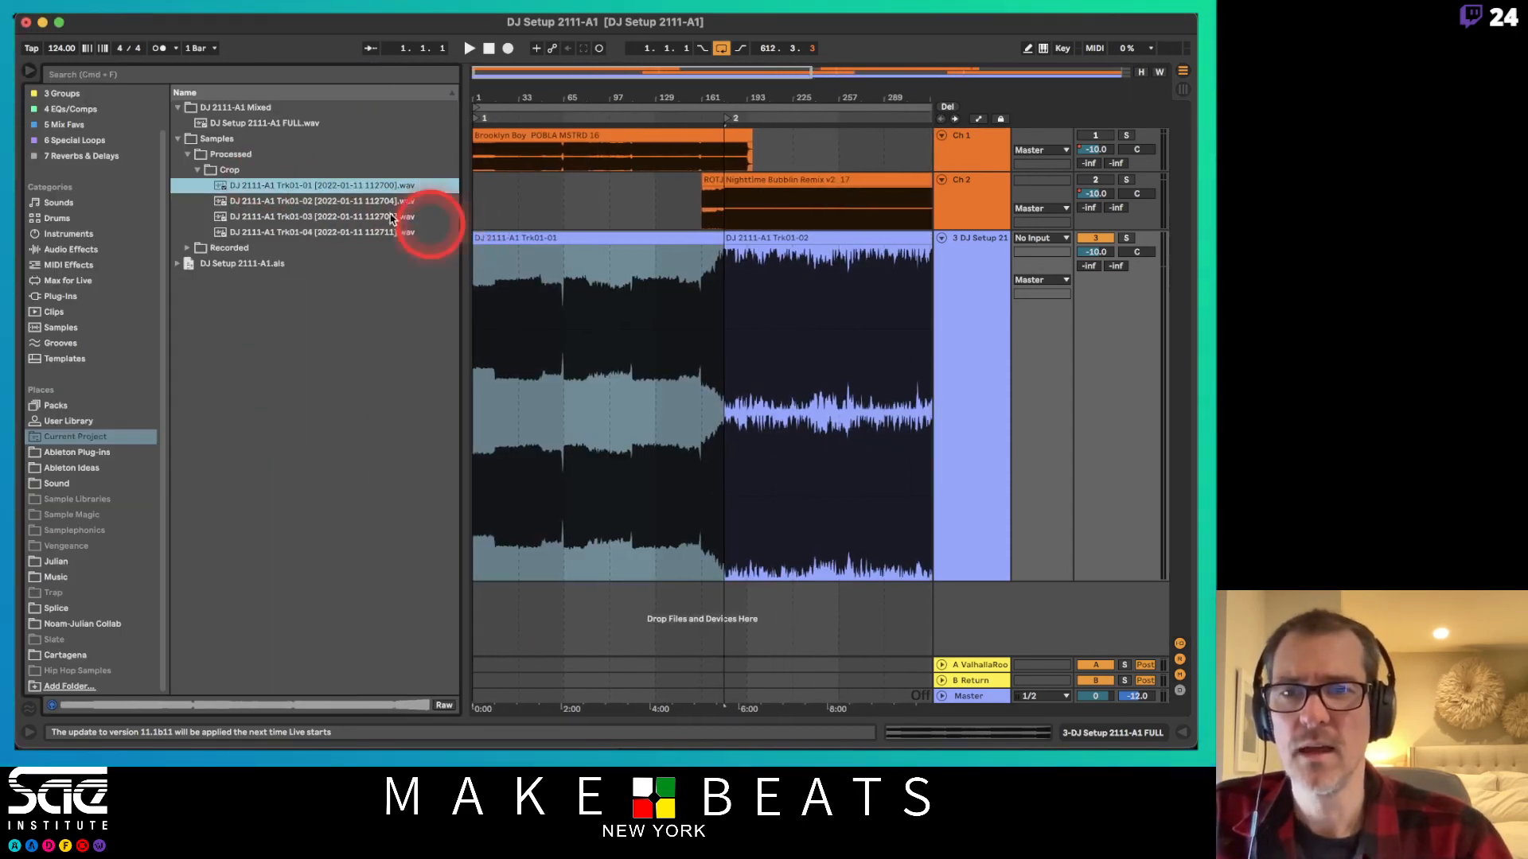
Move the four cropped WAV files from the Crop folder into the DJ 2111-A1 Mixed folder, and hide the browser.
{"action": "left_click", "coordinate": [241, 236], "text": "shift"}
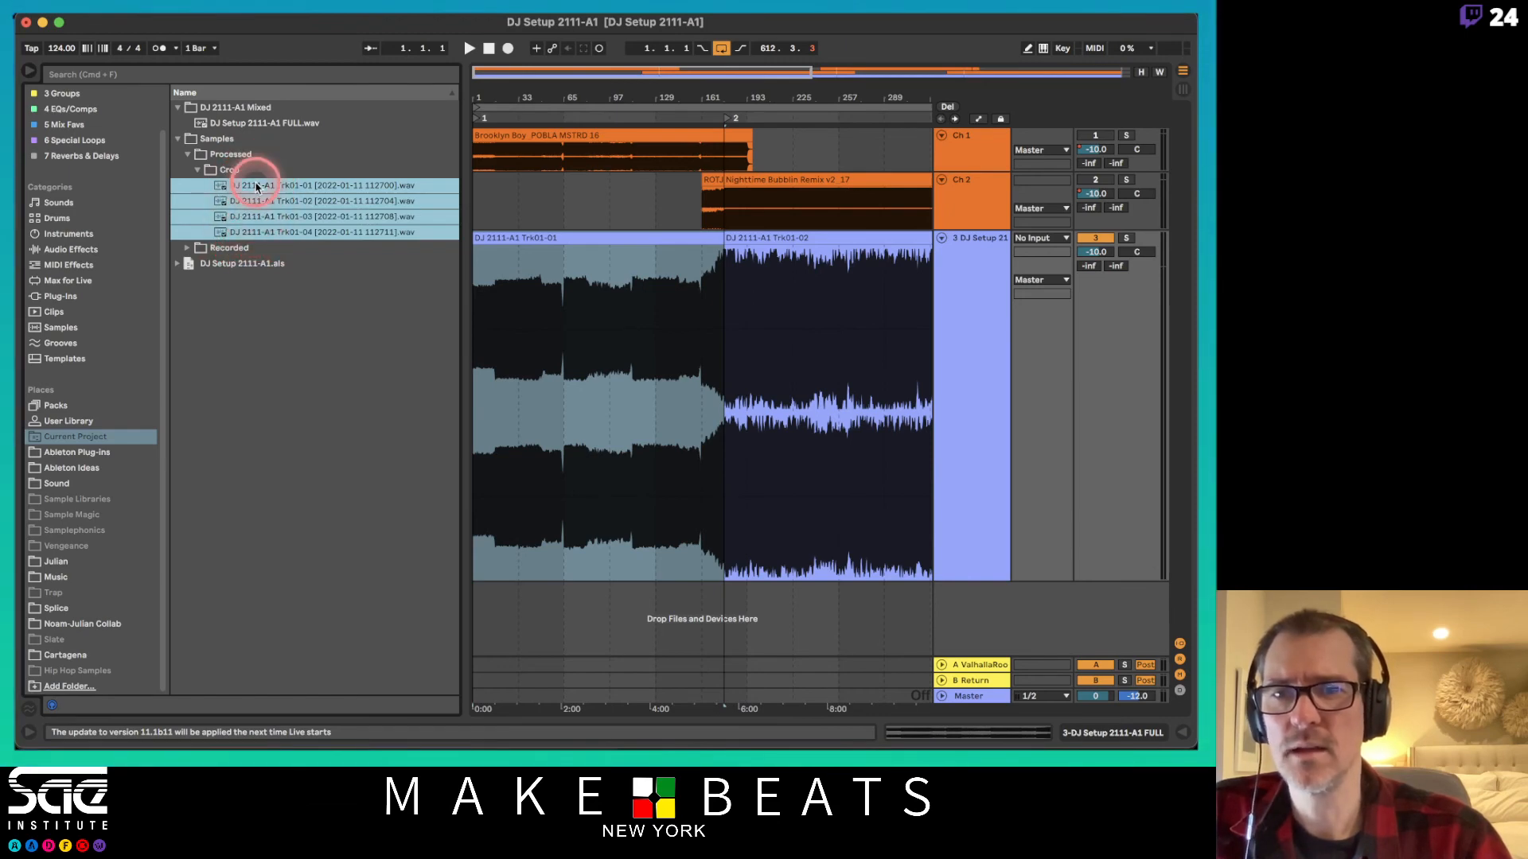
{"action": "left_click_drag", "start_coordinate": [256, 188], "coordinate": [234, 110]}
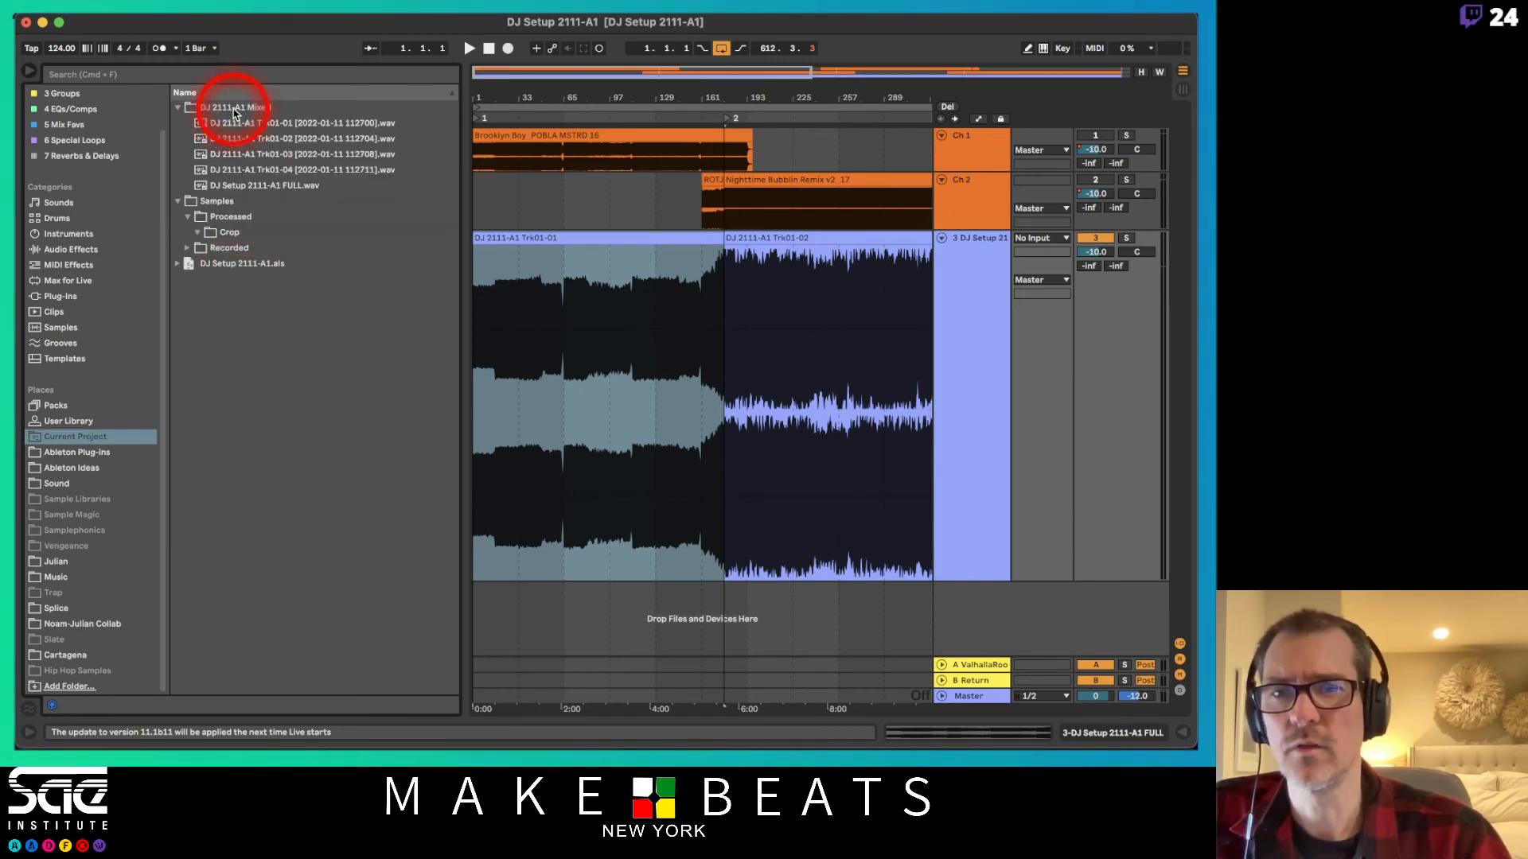
{"action": "left_click", "coordinate": [702, 338]}
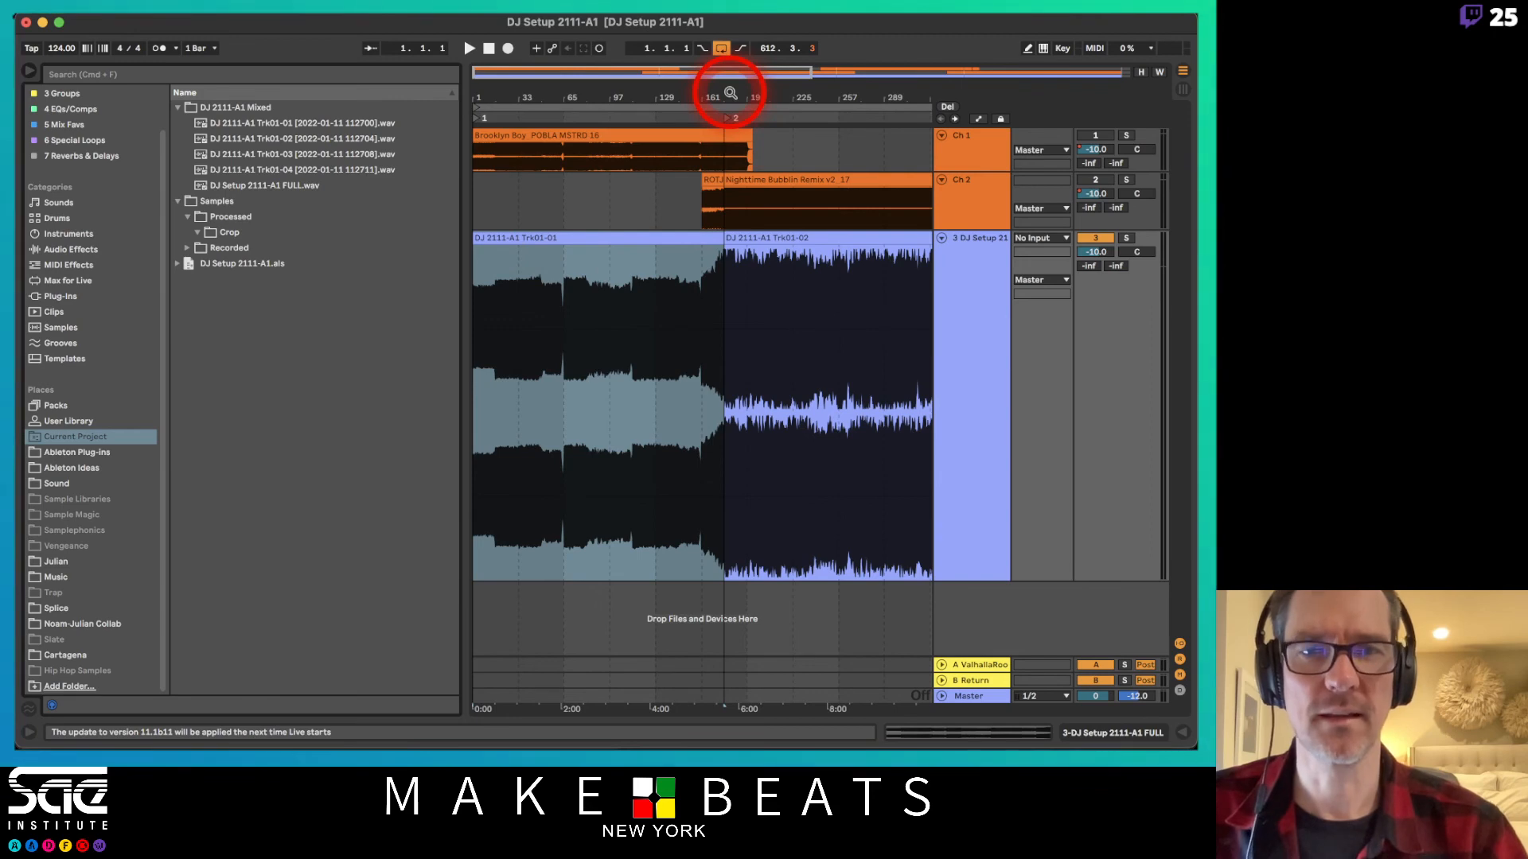
{"action": "left_click", "coordinate": [31, 69]}
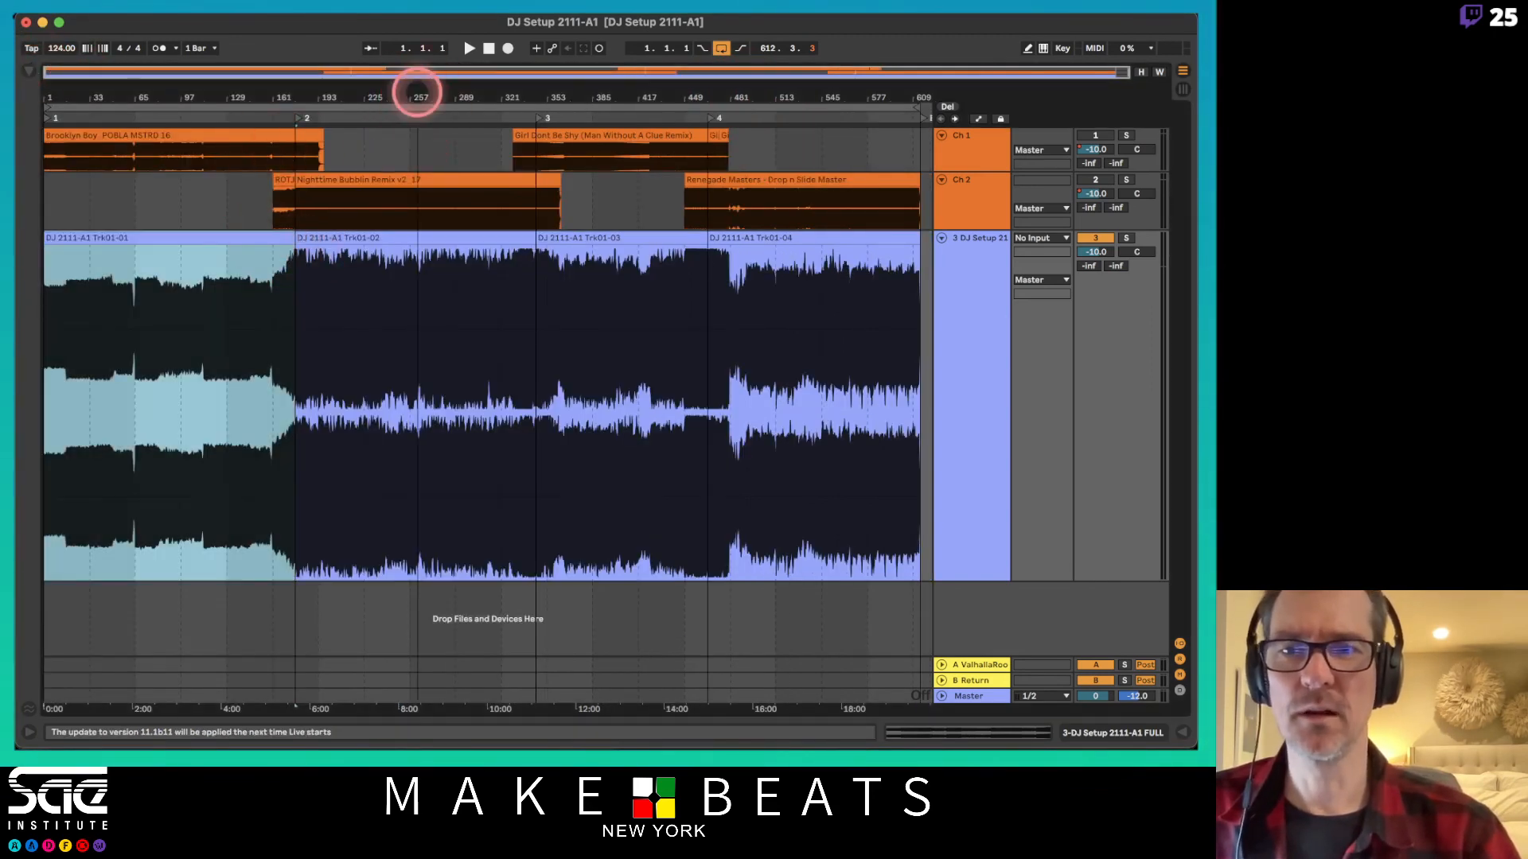
Delete the four mix clips and their audio track, leaving only Ch 1 and Ch 2.
{"action": "left_click", "coordinate": [846, 241]}
{"action": "key", "text": "Delete"}
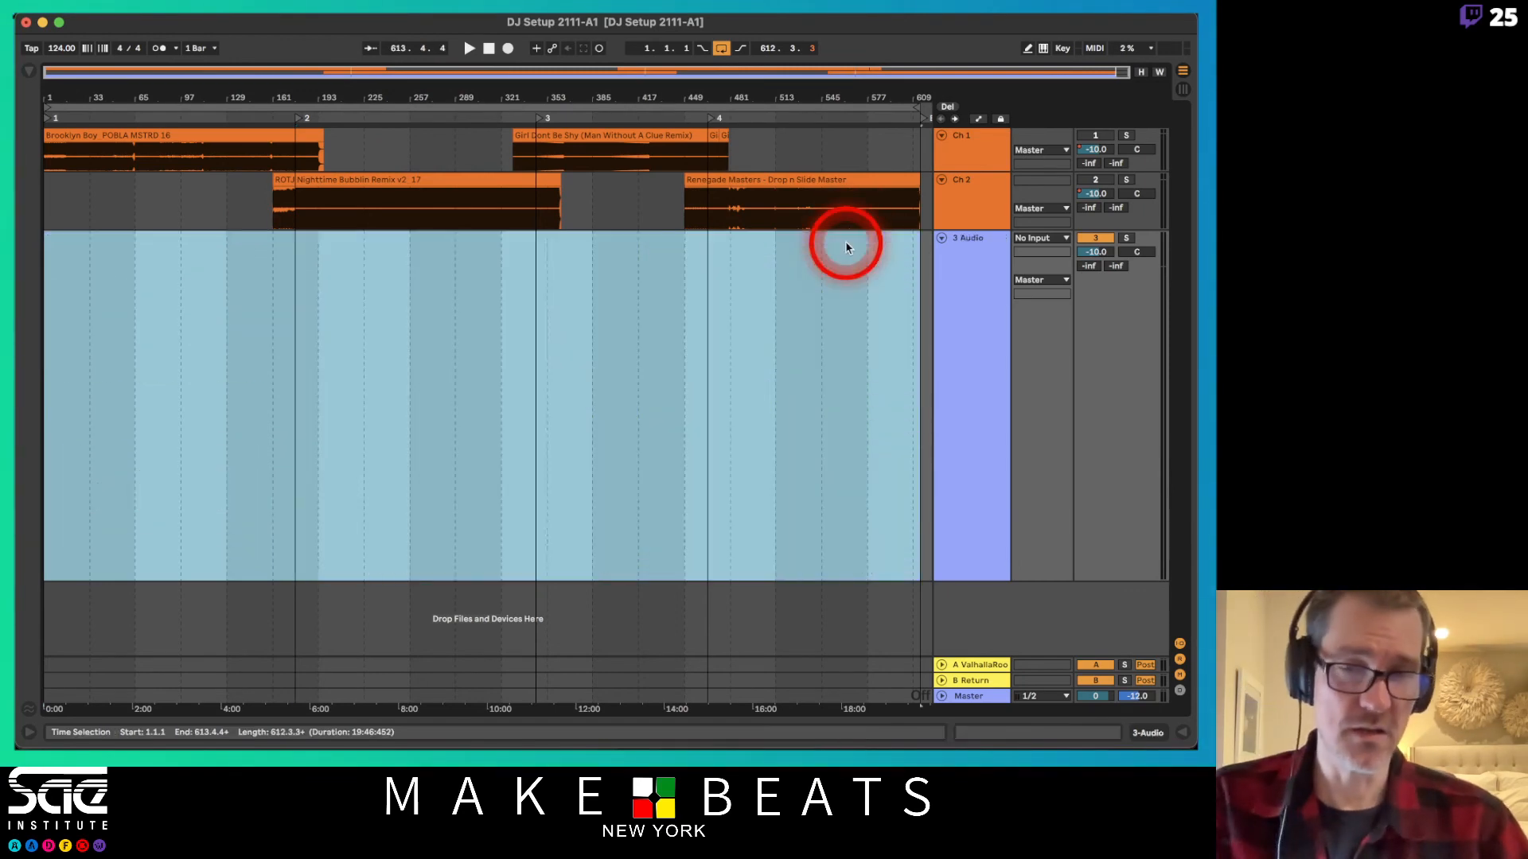
{"action": "left_click", "coordinate": [960, 279]}
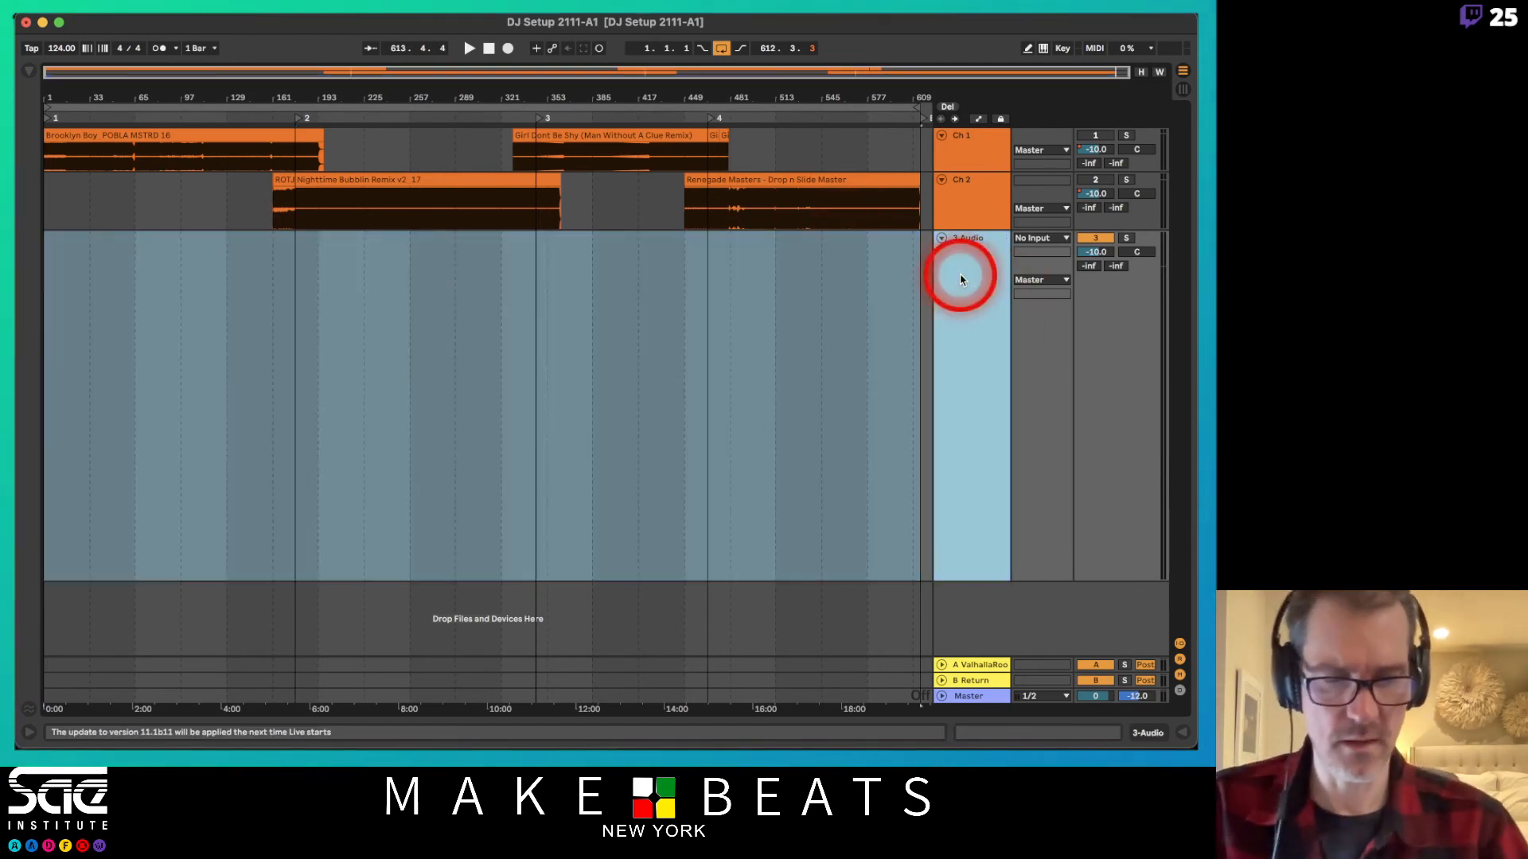
{"action": "key", "text": "Delete"}
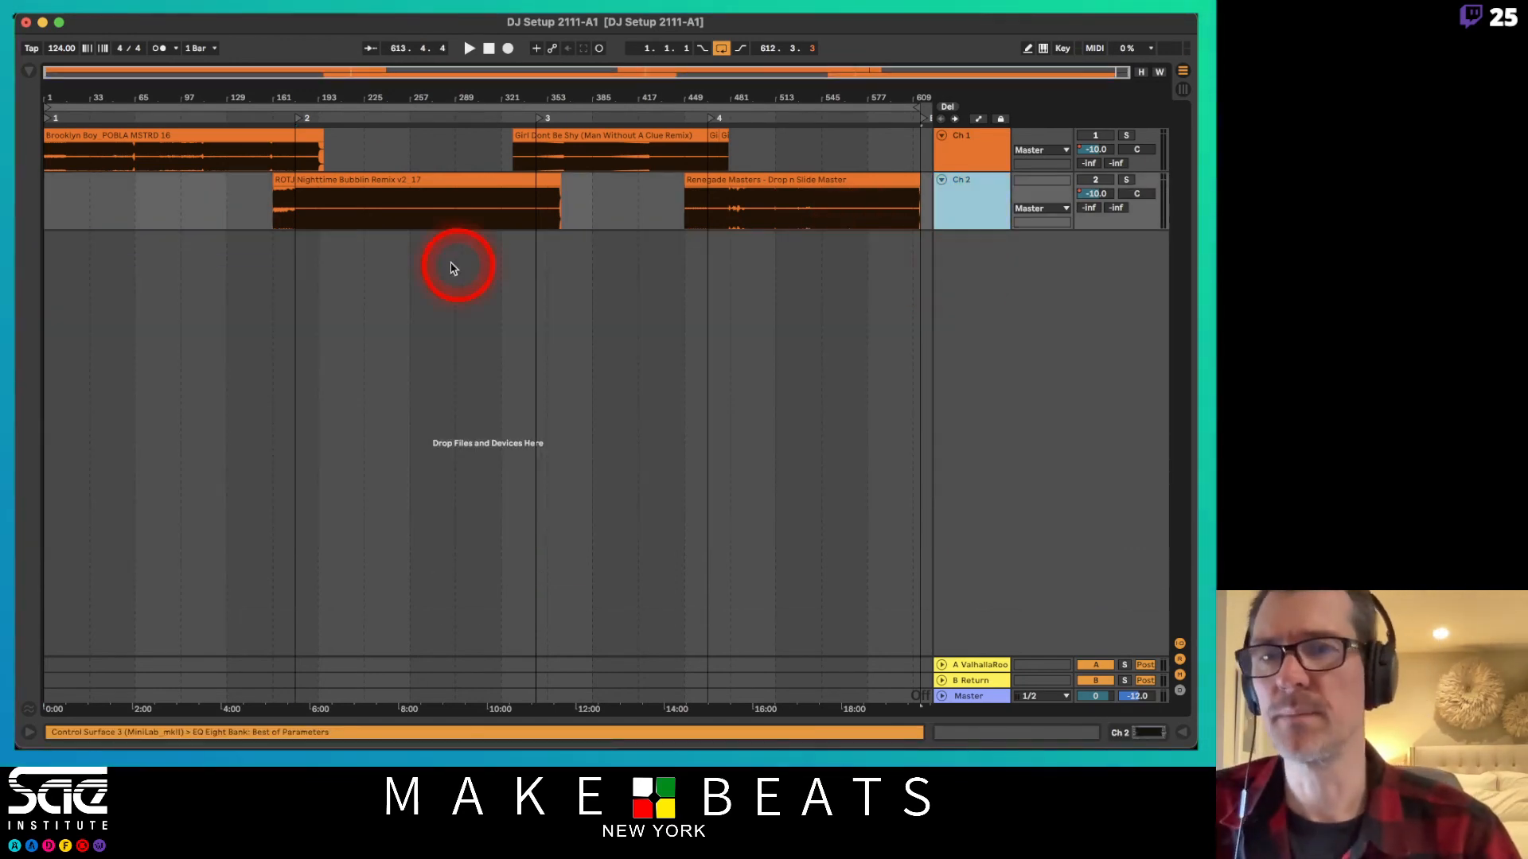
Show the Master's Song Tempo automation in an enlarged lane and set its range to 124–126.
{"action": "left_click", "coordinate": [942, 697]}
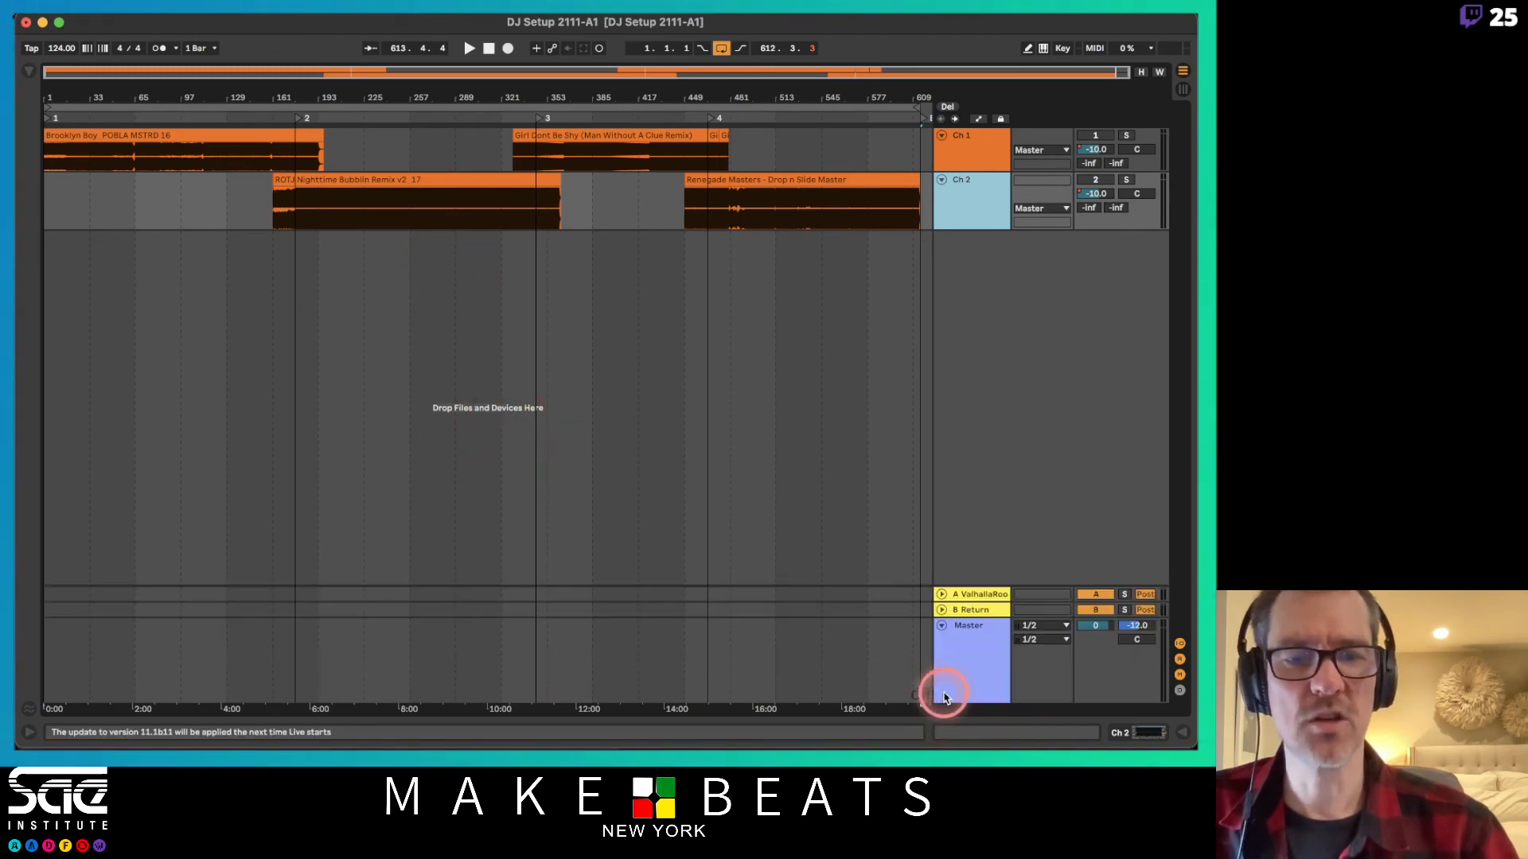
{"action": "key", "text": "super+a"}
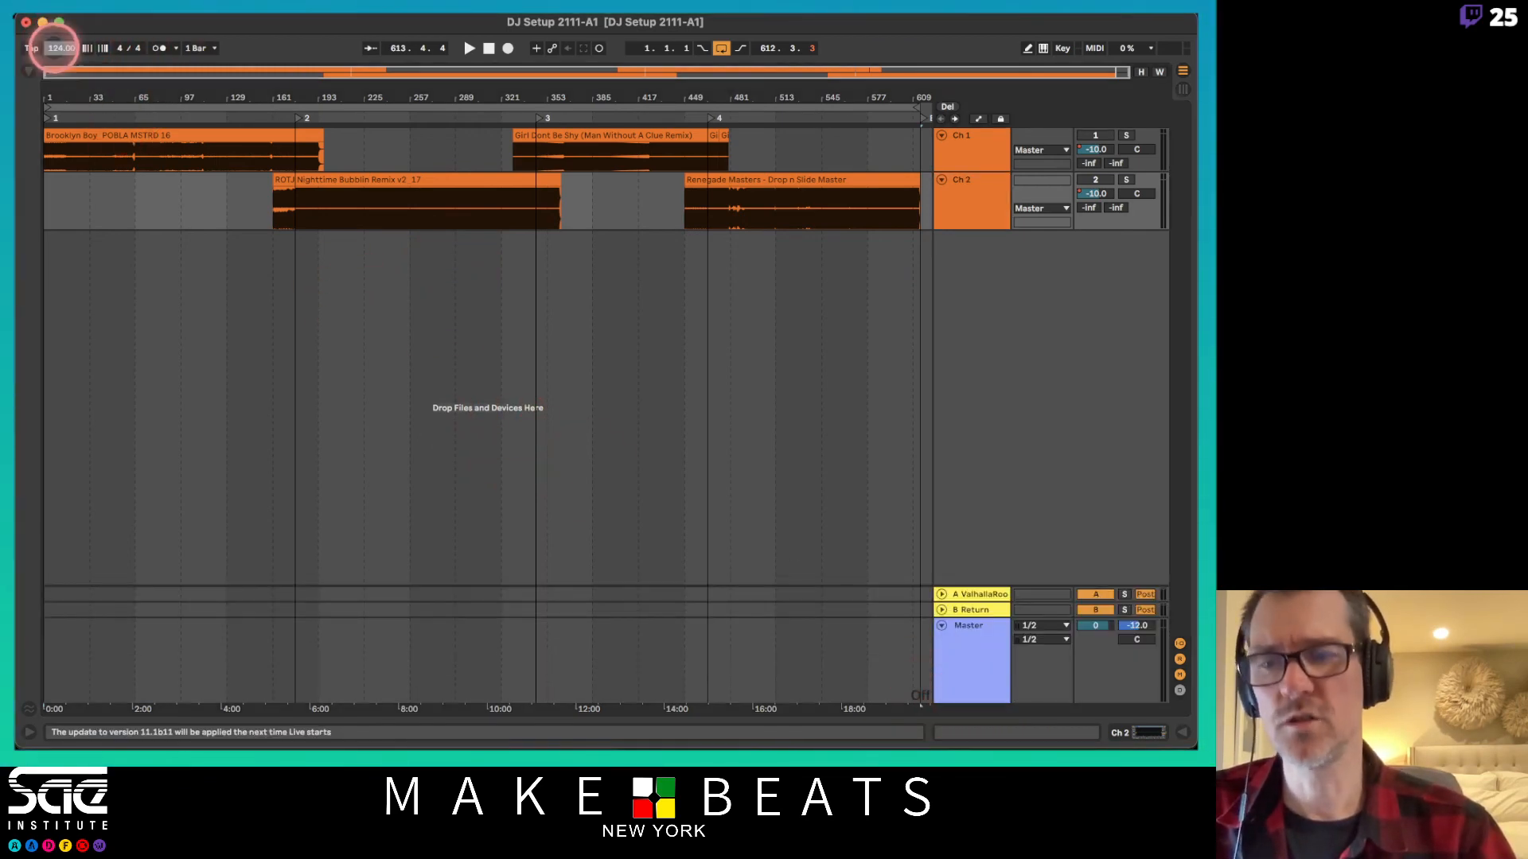
{"action": "key", "text": "a"}
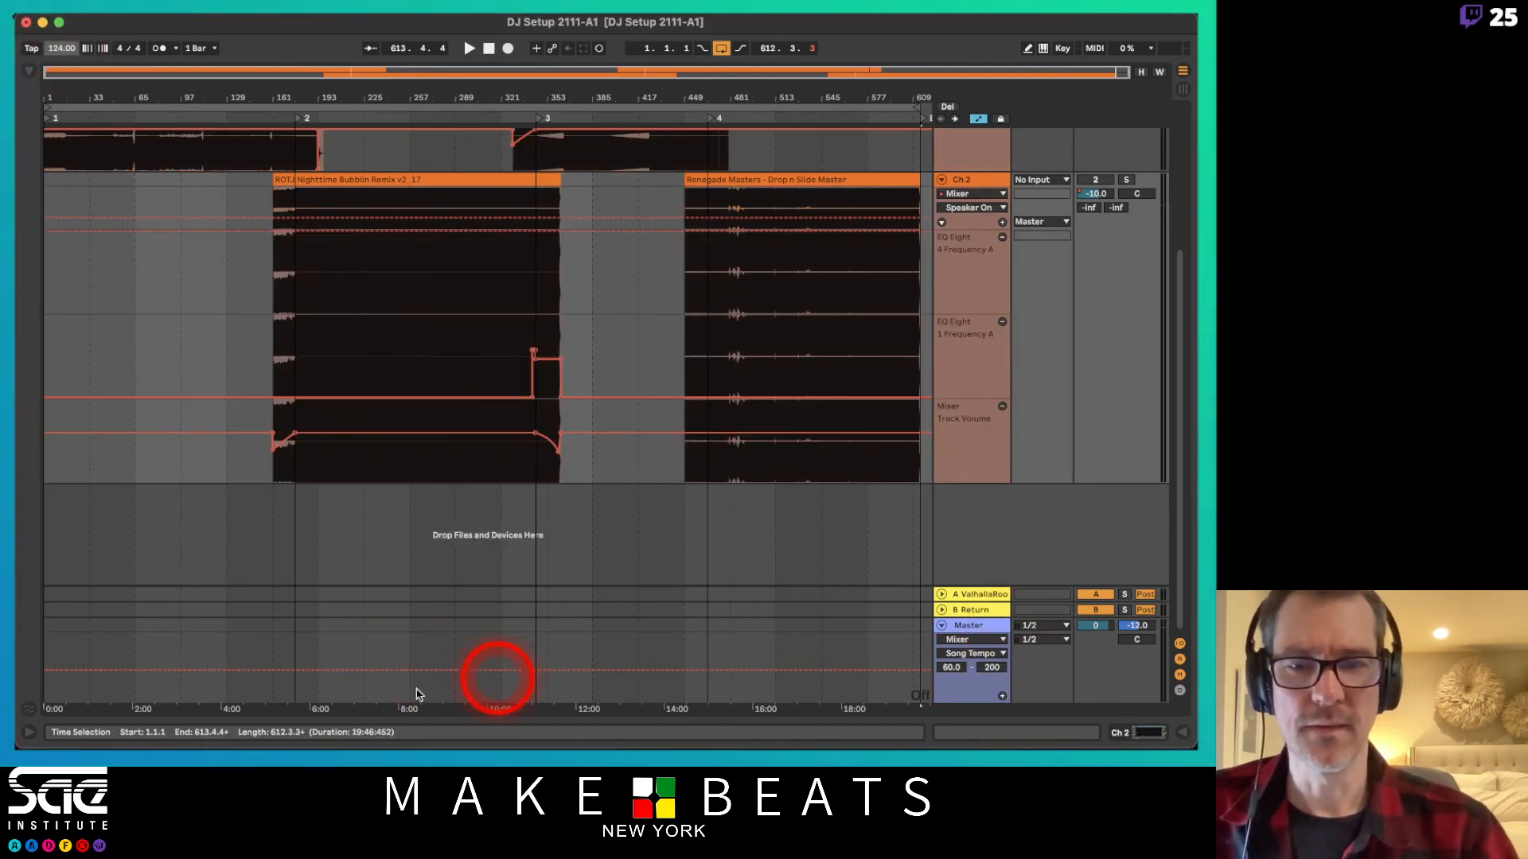
{"action": "left_click", "coordinate": [951, 617]}
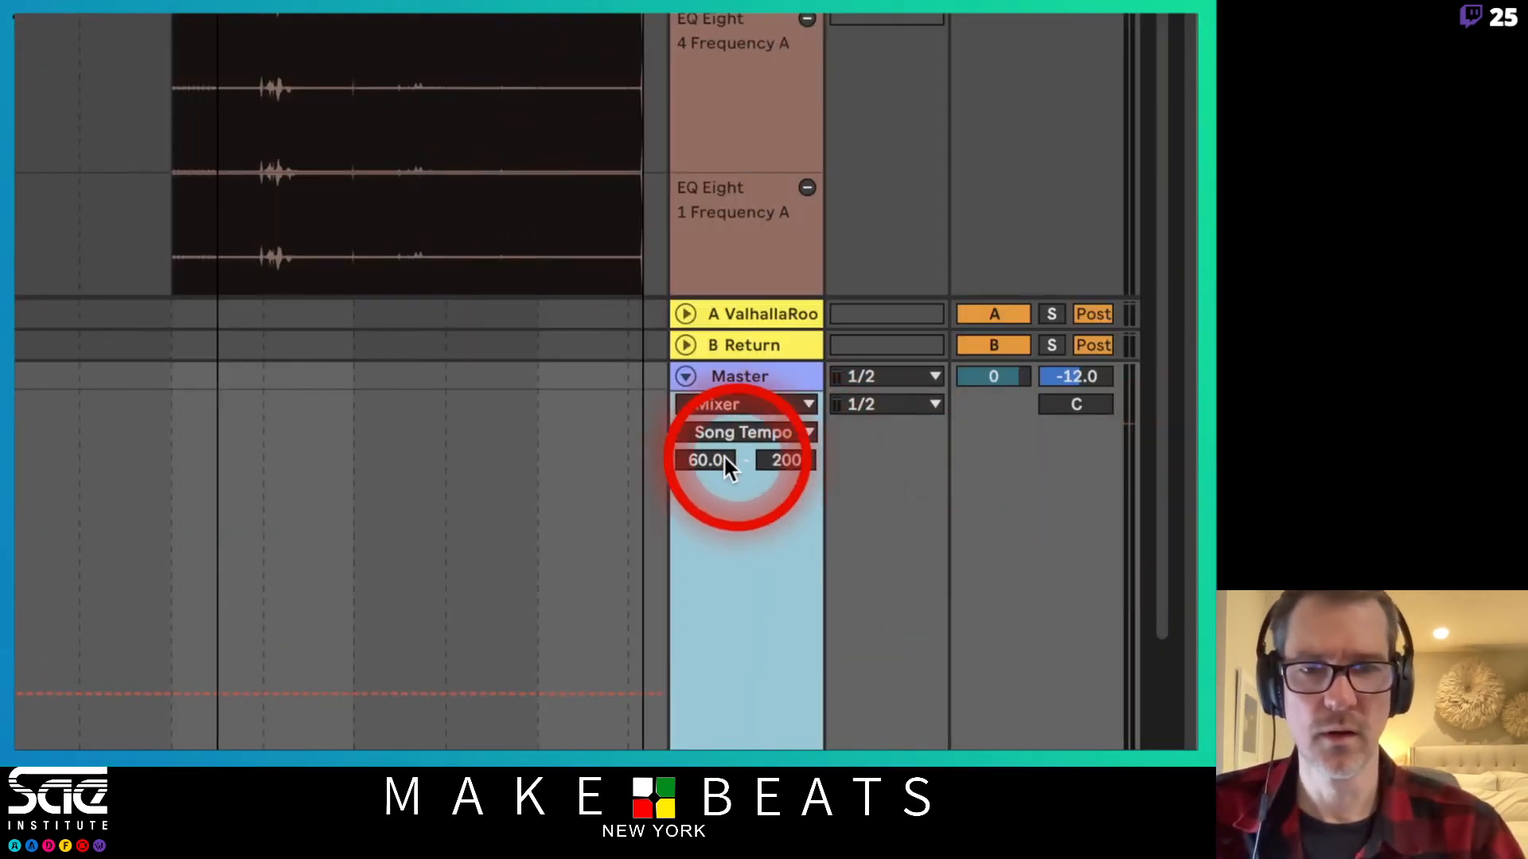
{"action": "left_click", "coordinate": [722, 457]}
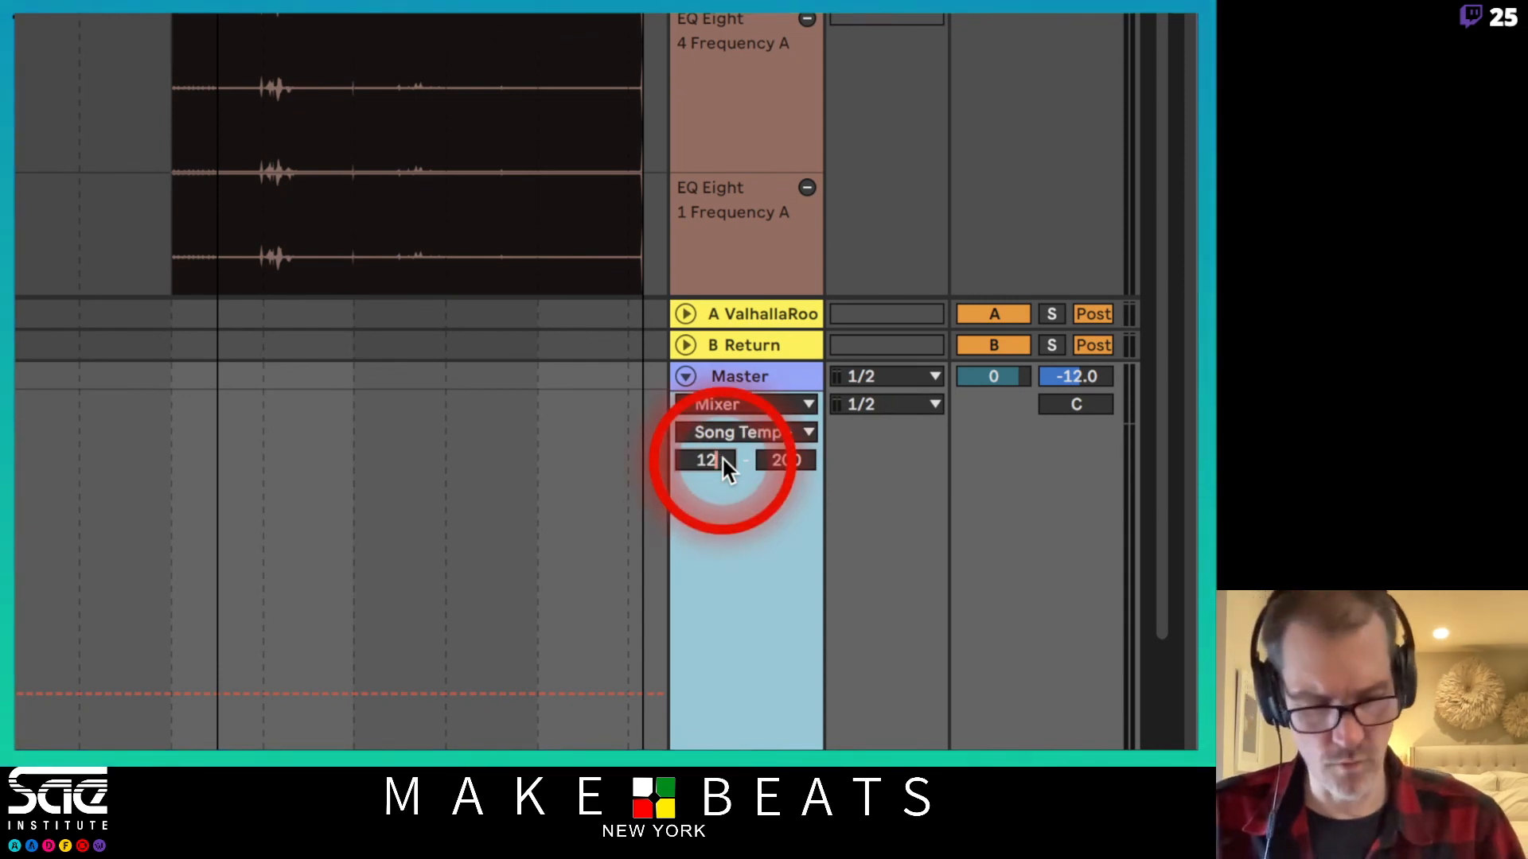
{"action": "left_click", "coordinate": [780, 456]}
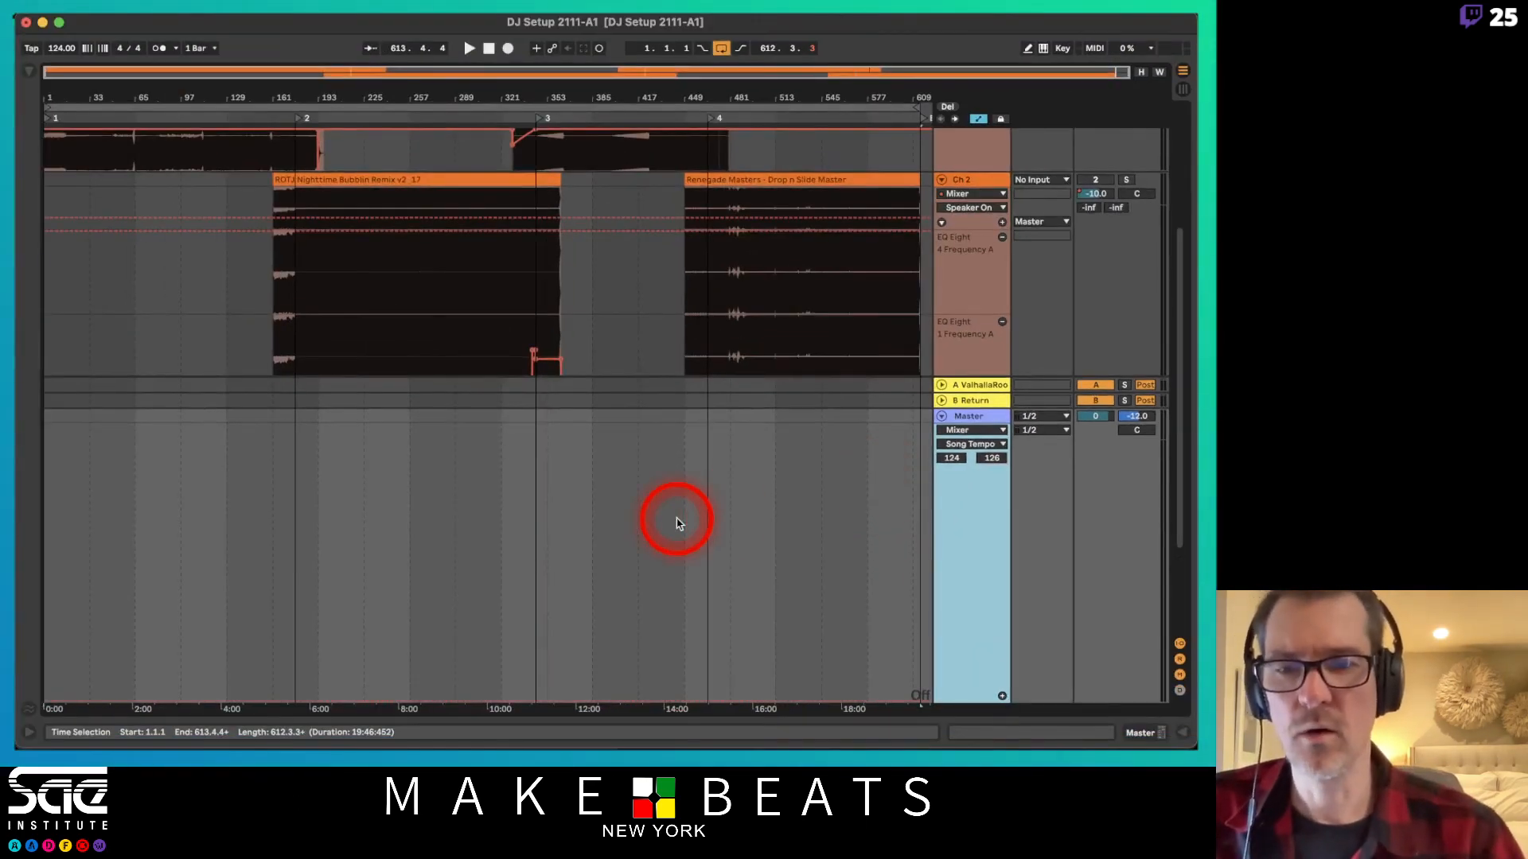
Draw a Master tempo ramp from 124 BPM at about bar 329 to 126 BPM at the end of Ch 2's first clip.
{"action": "left_click", "coordinate": [521, 701]}
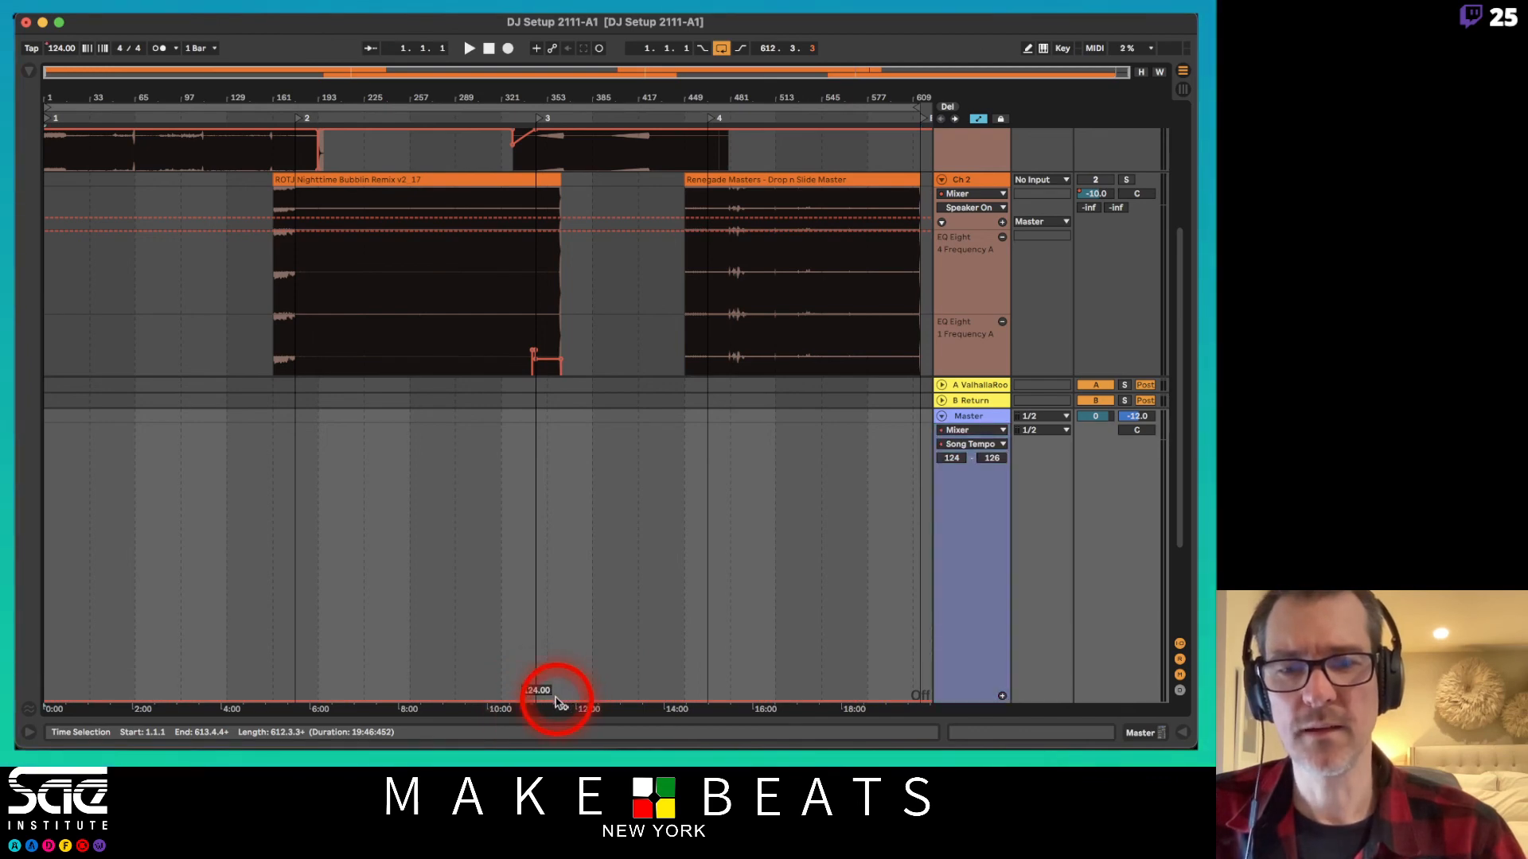
{"action": "mouse_move", "coordinate": [559, 700]}
{"action": "left_mouse_down"}
{"action": "mouse_move", "coordinate": [536, 507]}
{"action": "mouse_move", "coordinate": [561, 426]}
{"action": "left_mouse_up"}
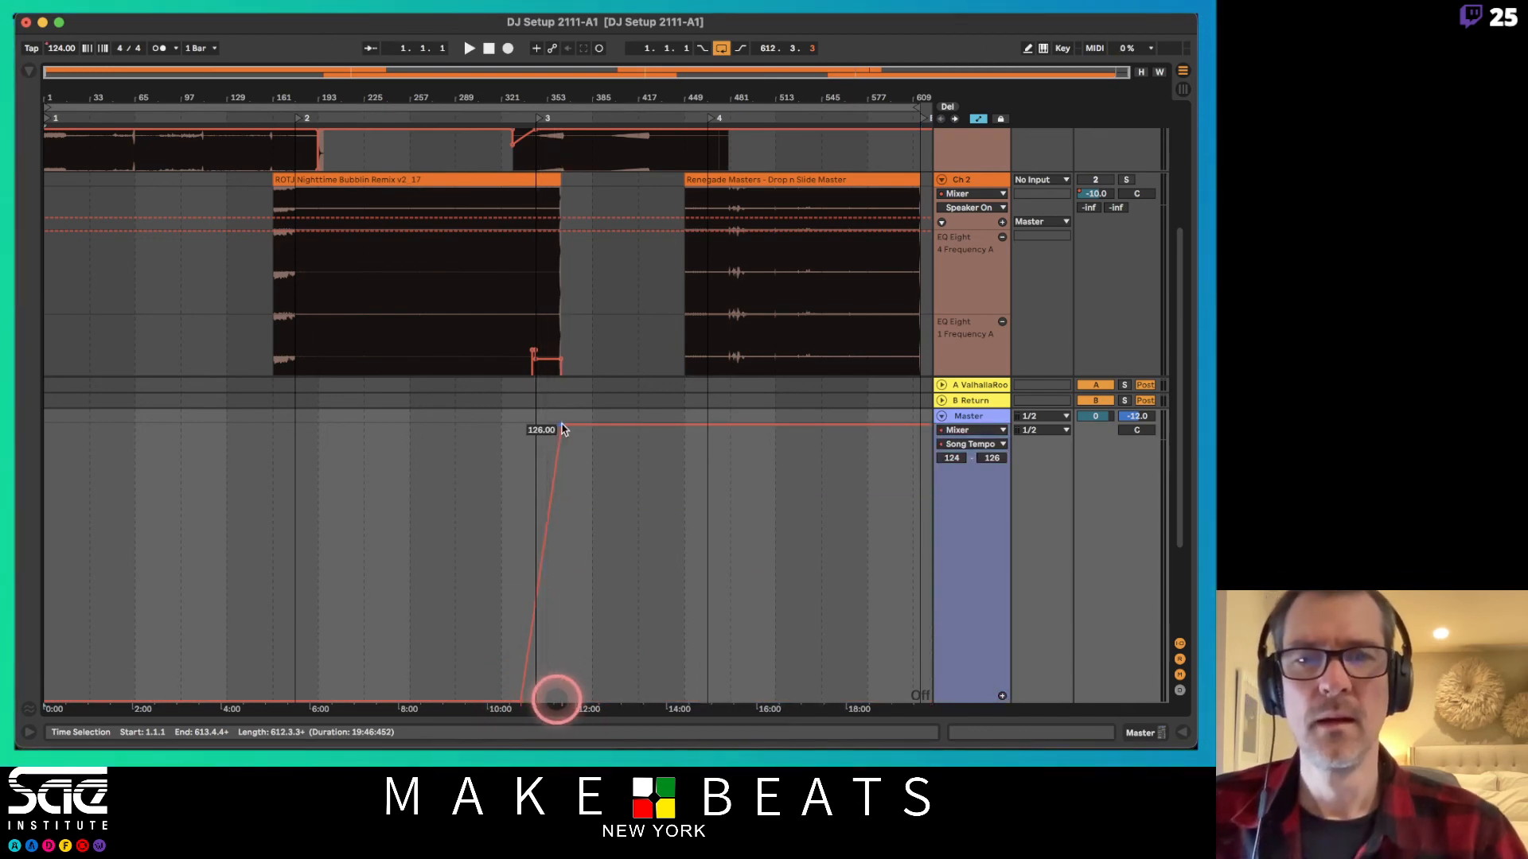
{"action": "left_click_drag", "start_coordinate": [520, 97], "coordinate": [522, 175]}
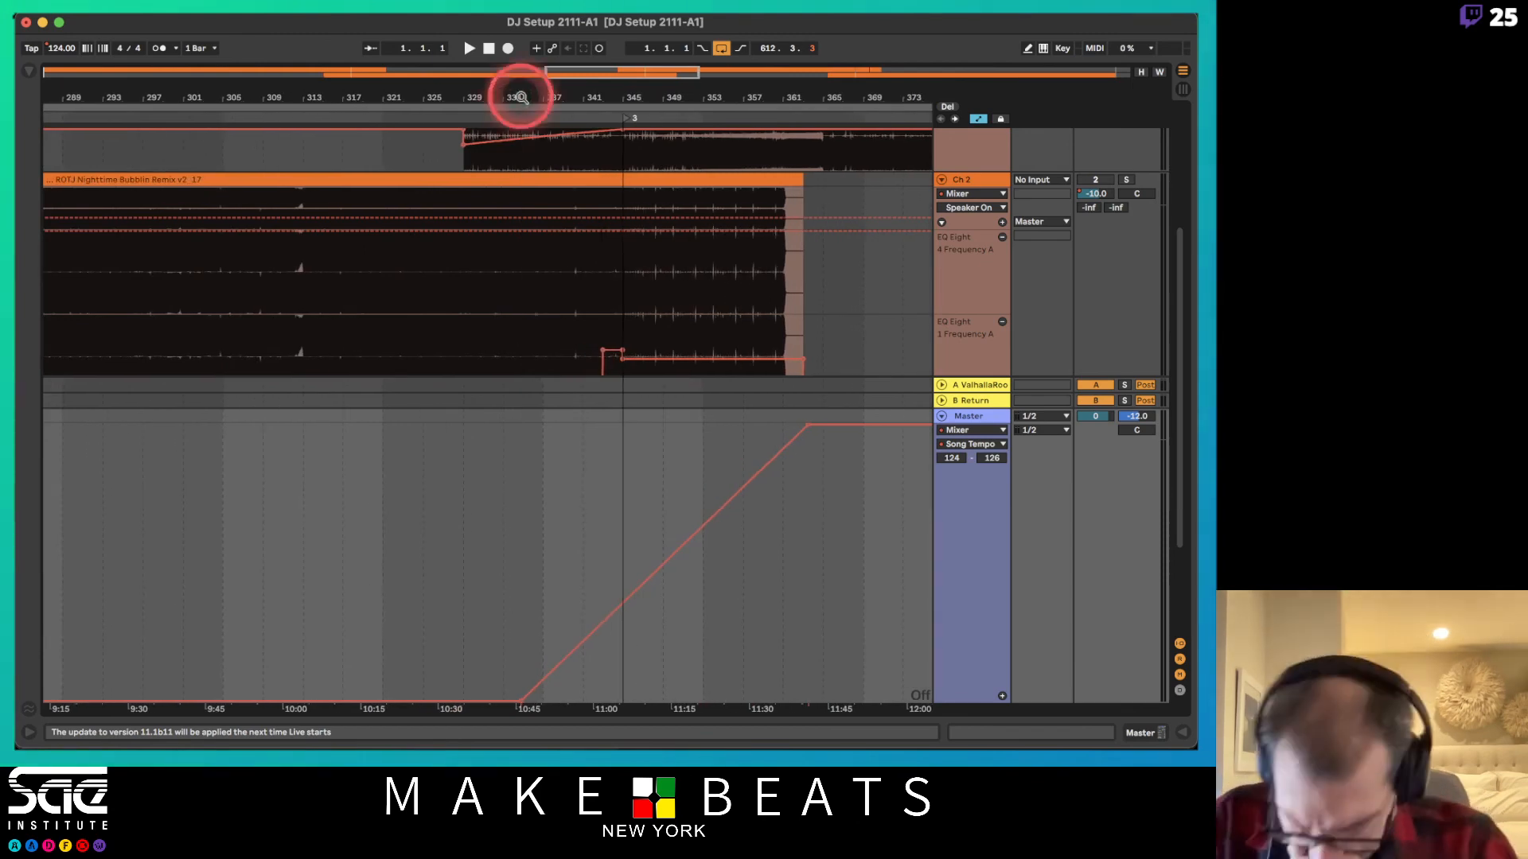
{"action": "left_click_drag", "start_coordinate": [521, 97], "coordinate": [507, 135]}
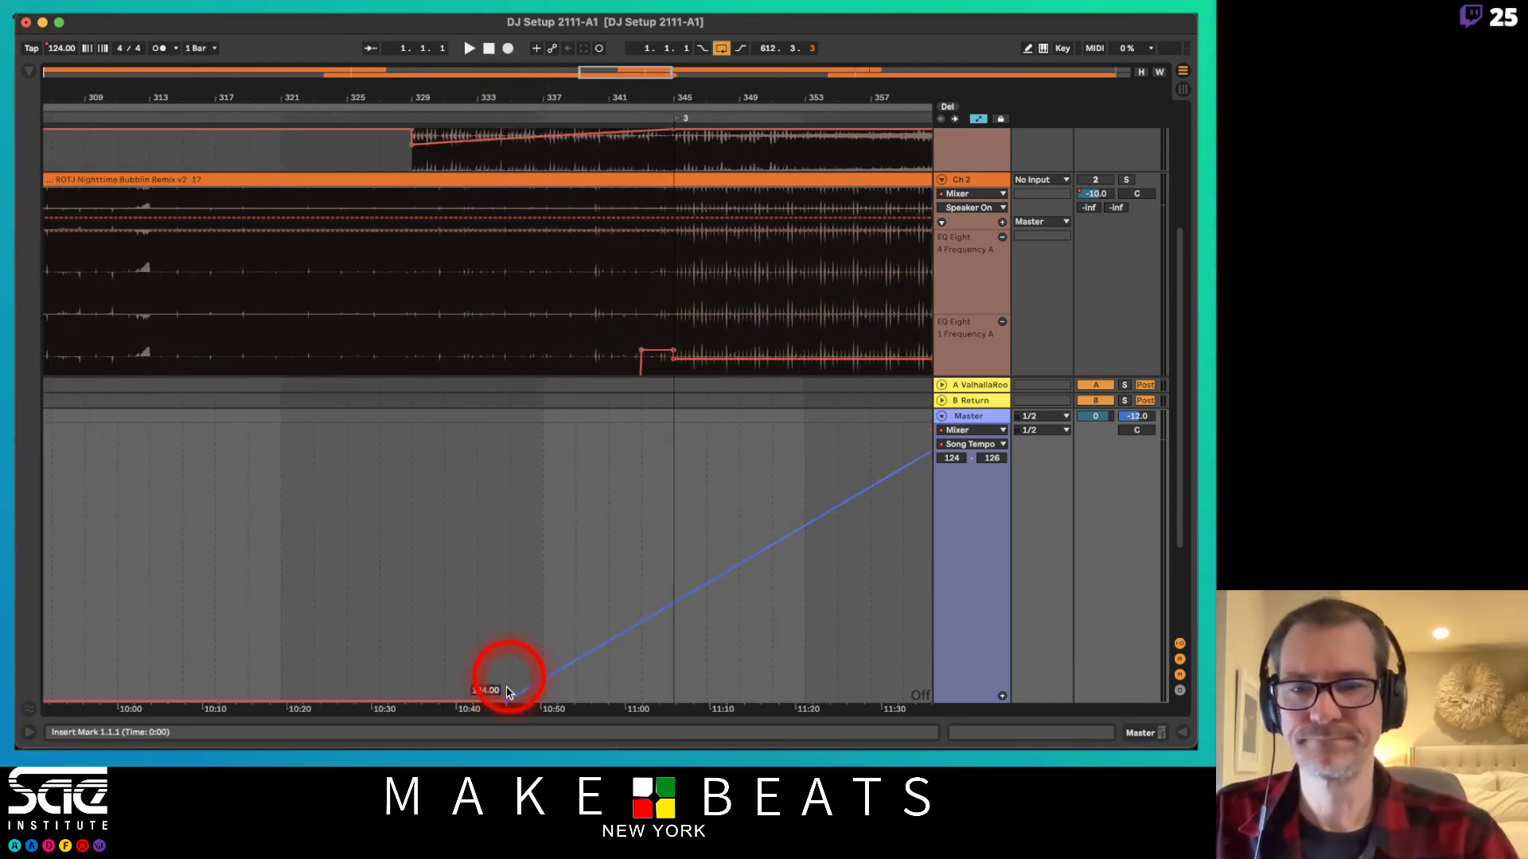
{"action": "left_click_drag", "start_coordinate": [507, 701], "coordinate": [415, 701]}
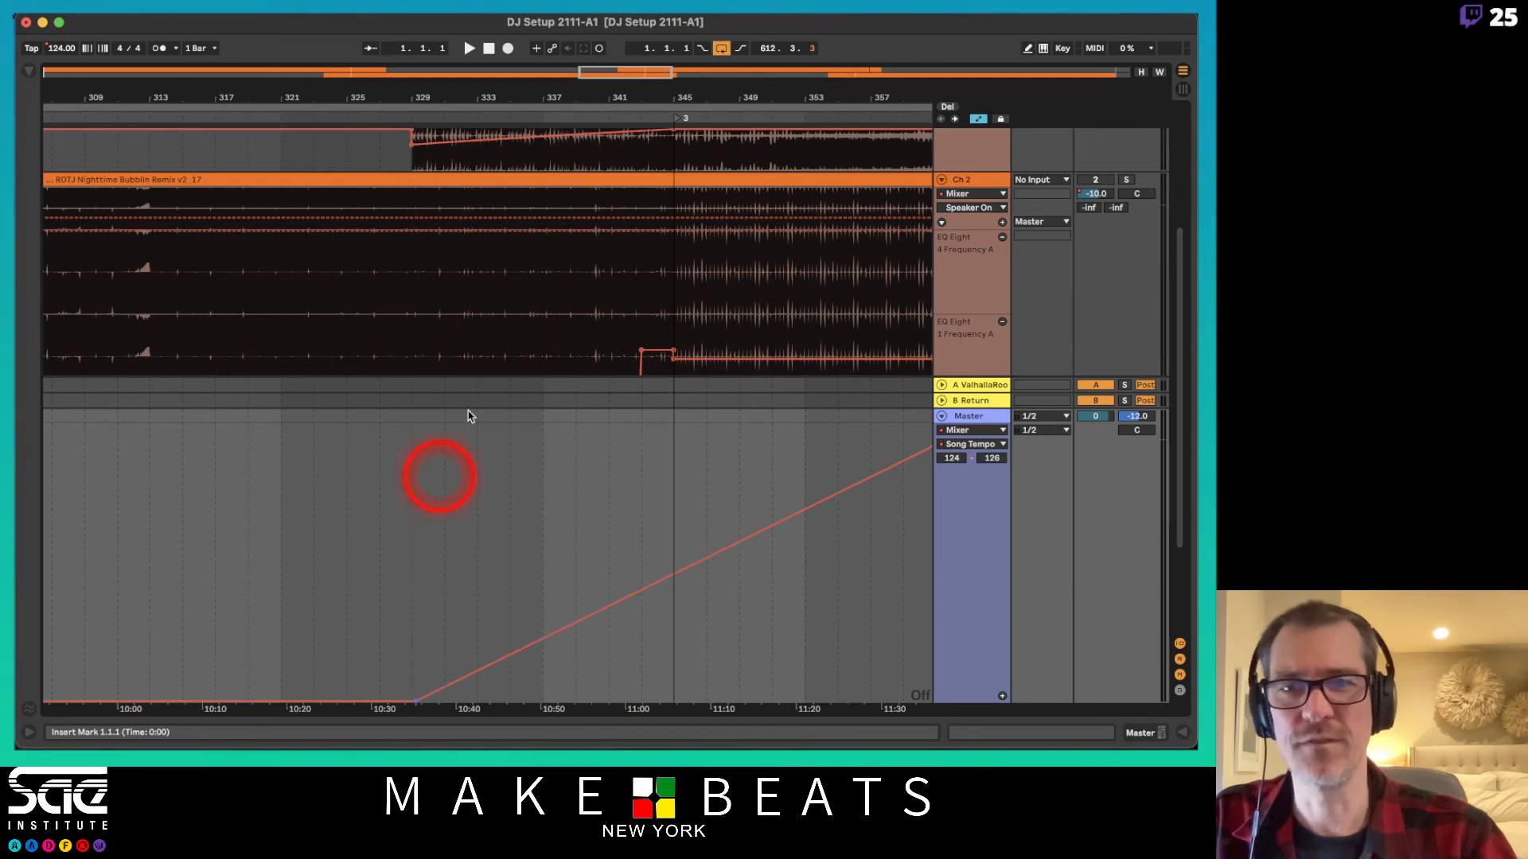
{"action": "left_click_drag", "start_coordinate": [580, 102], "coordinate": [580, 92]}
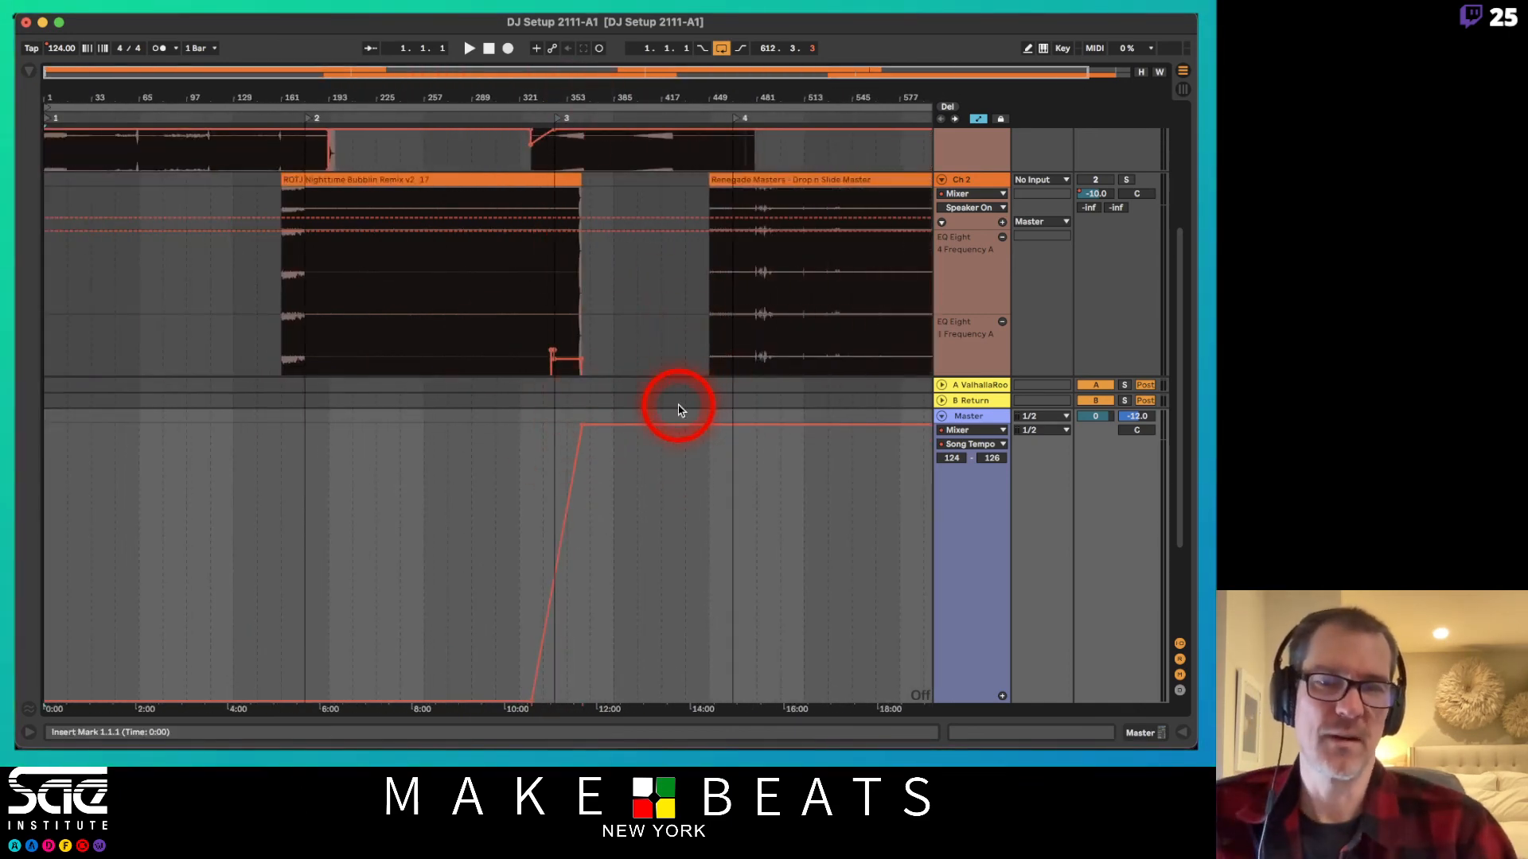
{"action": "left_click_drag", "start_coordinate": [545, 68], "coordinate": [384, 264]}
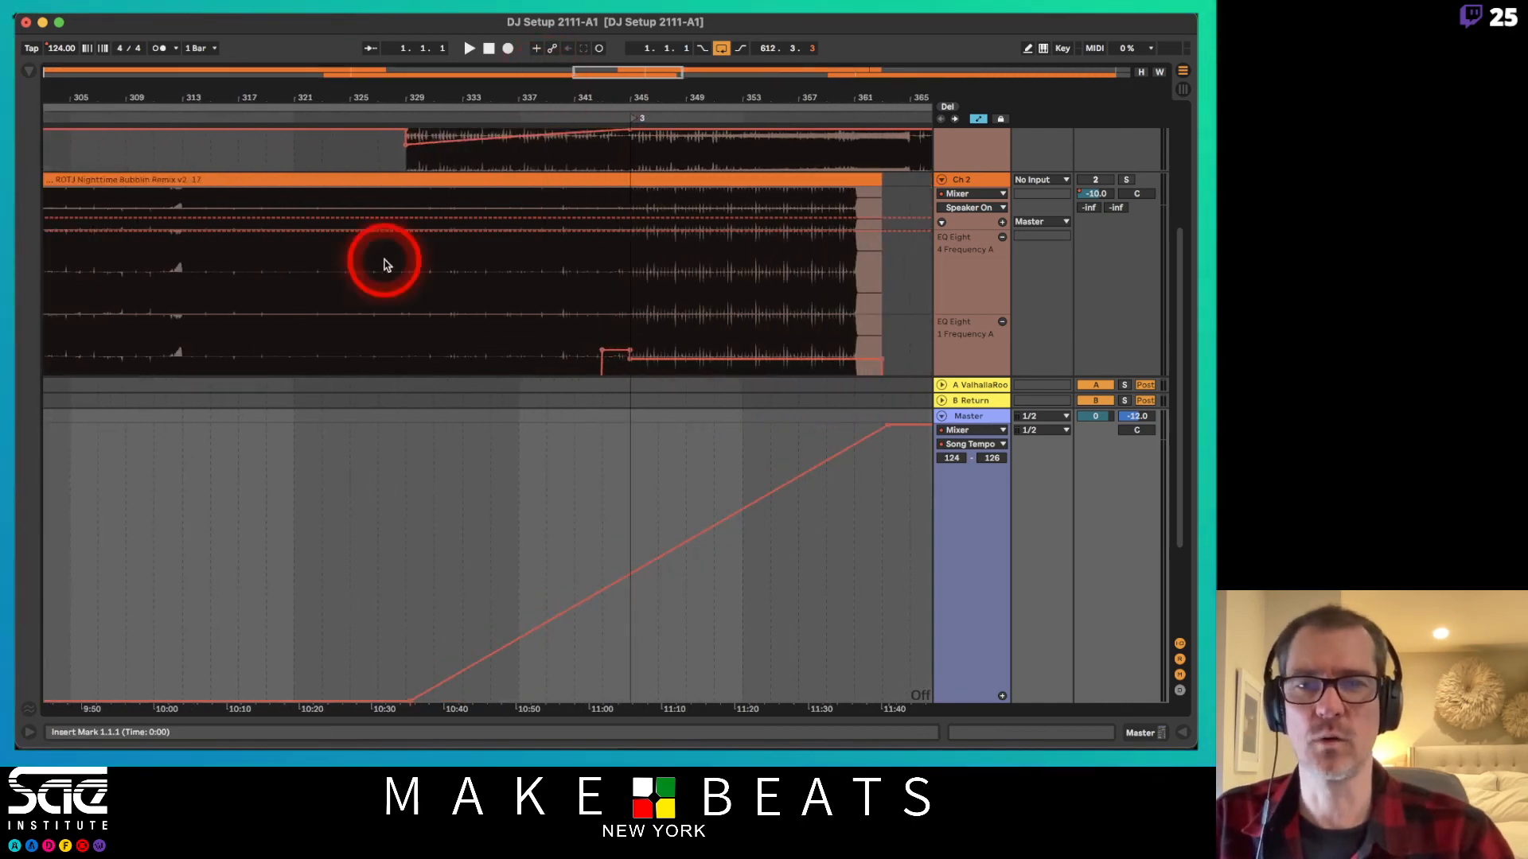
Extend the Master tempo ramp by moving its 126 BPM end point to about bar 391.
{"action": "left_click_drag", "start_coordinate": [402, 467], "coordinate": [891, 518]}
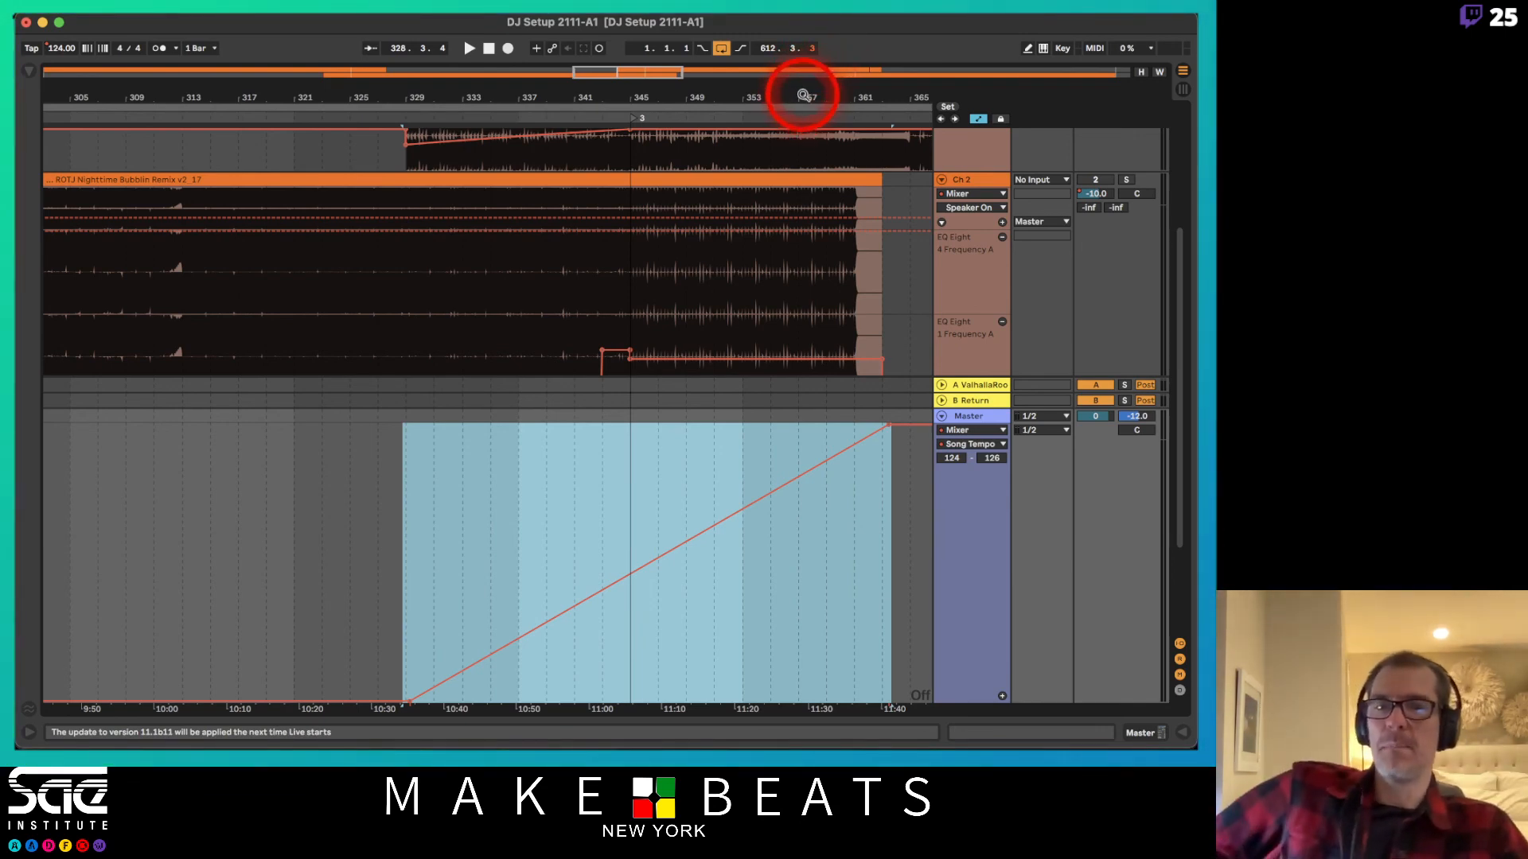
{"action": "left_click_drag", "start_coordinate": [804, 96], "coordinate": [286, 92]}
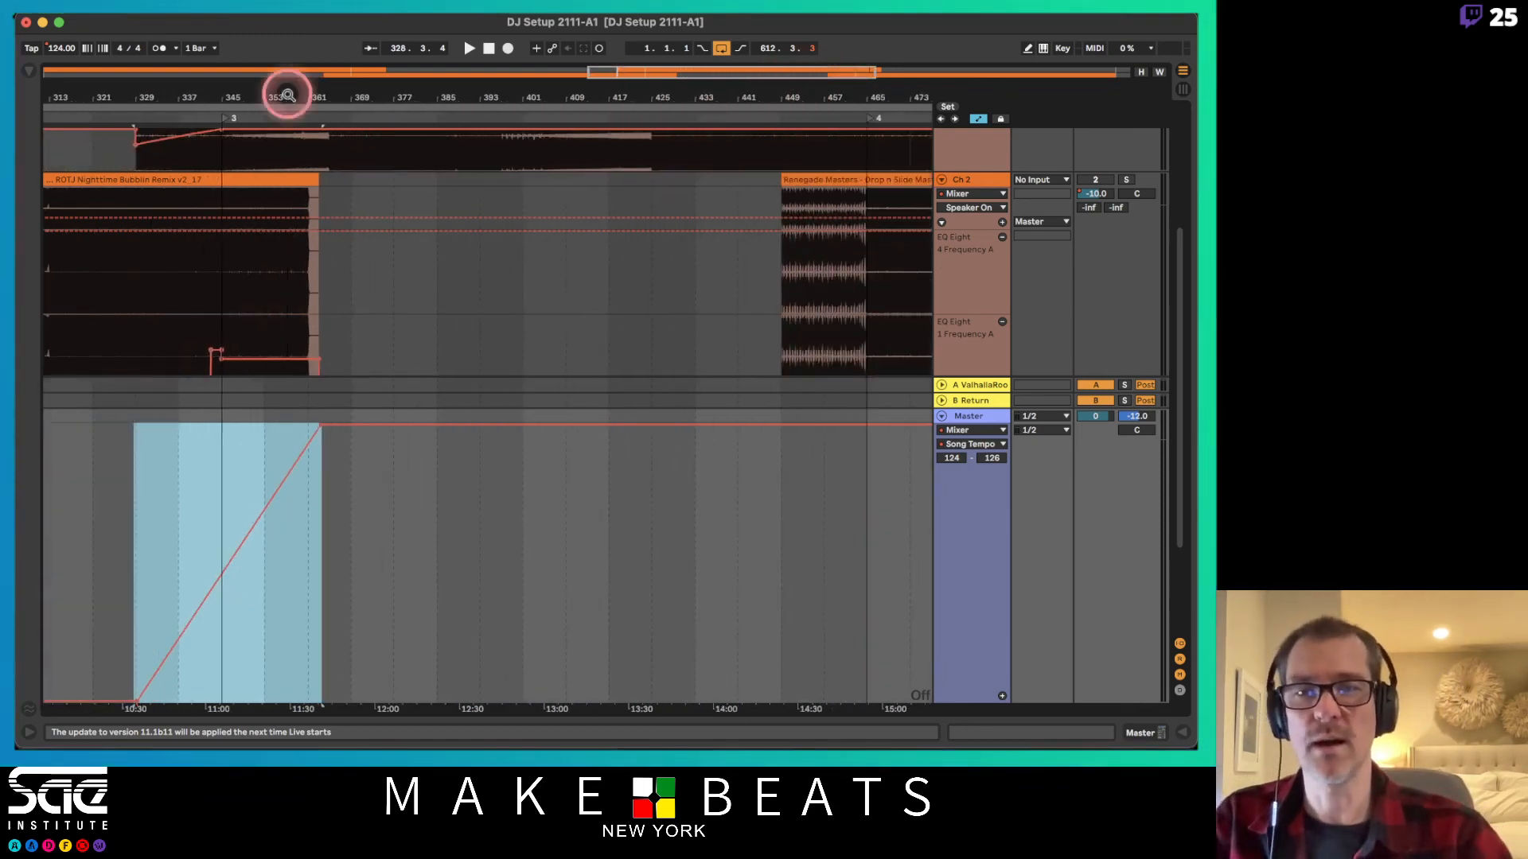
{"action": "left_click", "coordinate": [324, 440]}
{"action": "left_click_drag", "start_coordinate": [318, 429], "coordinate": [471, 428]}
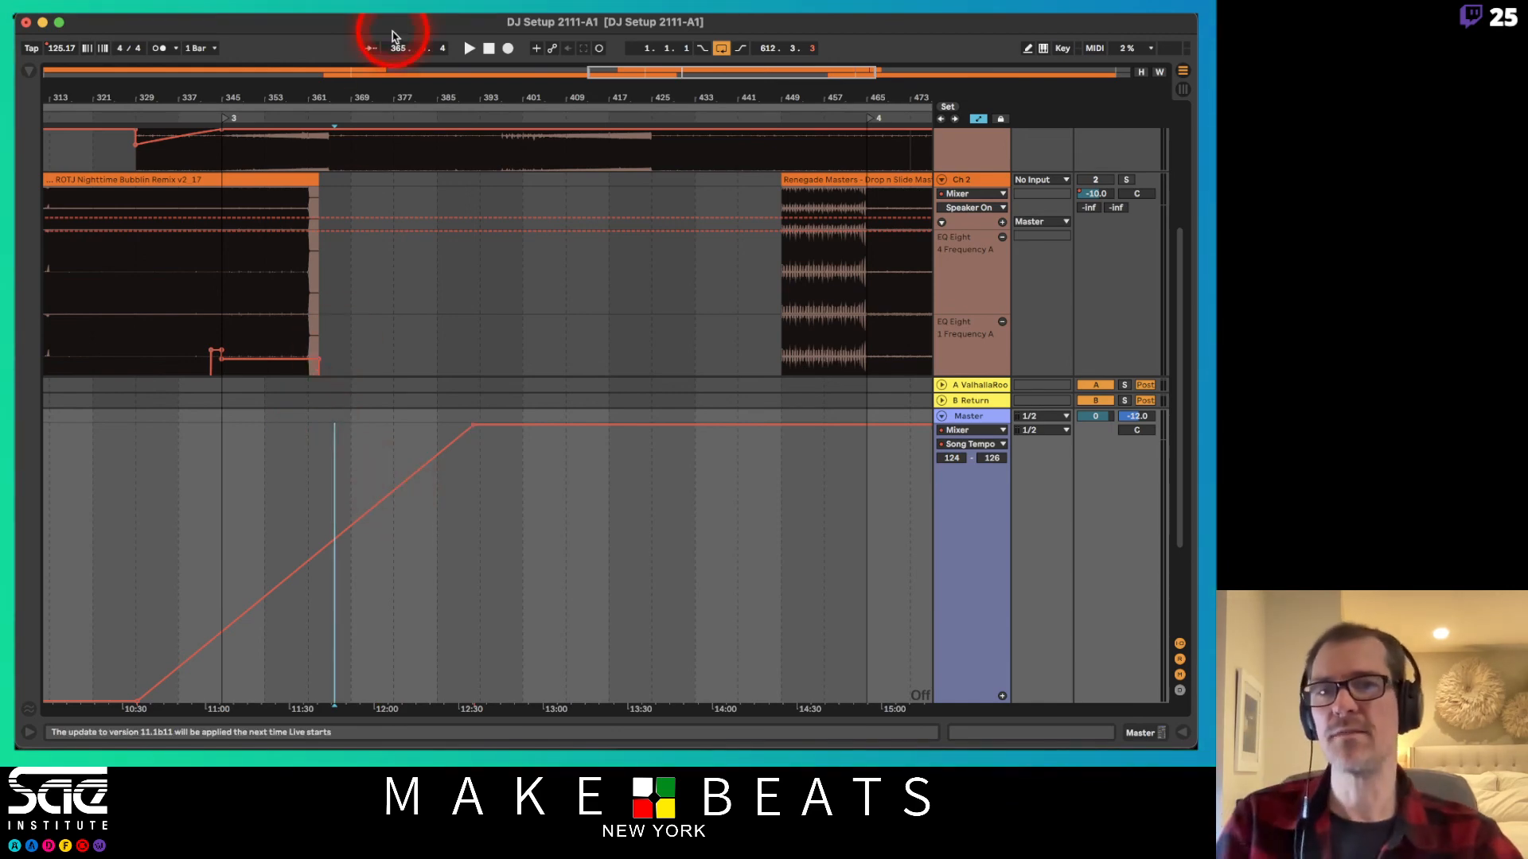
Hide the automation lanes and shrink the Master track to its minimum height.
{"action": "left_click_drag", "start_coordinate": [407, 94], "coordinate": [408, 92]}
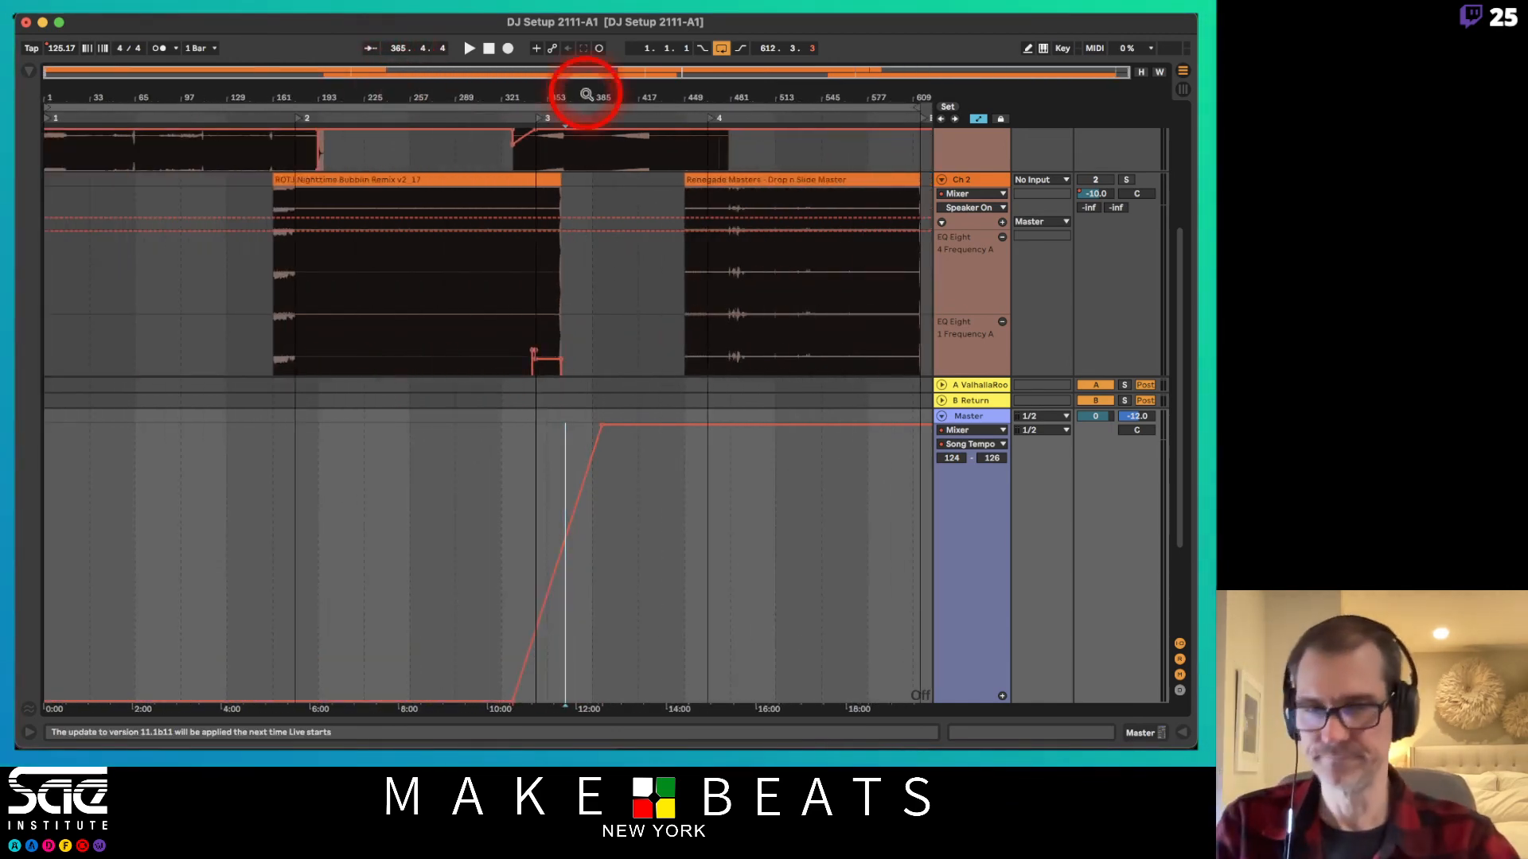
{"action": "key", "text": "a"}
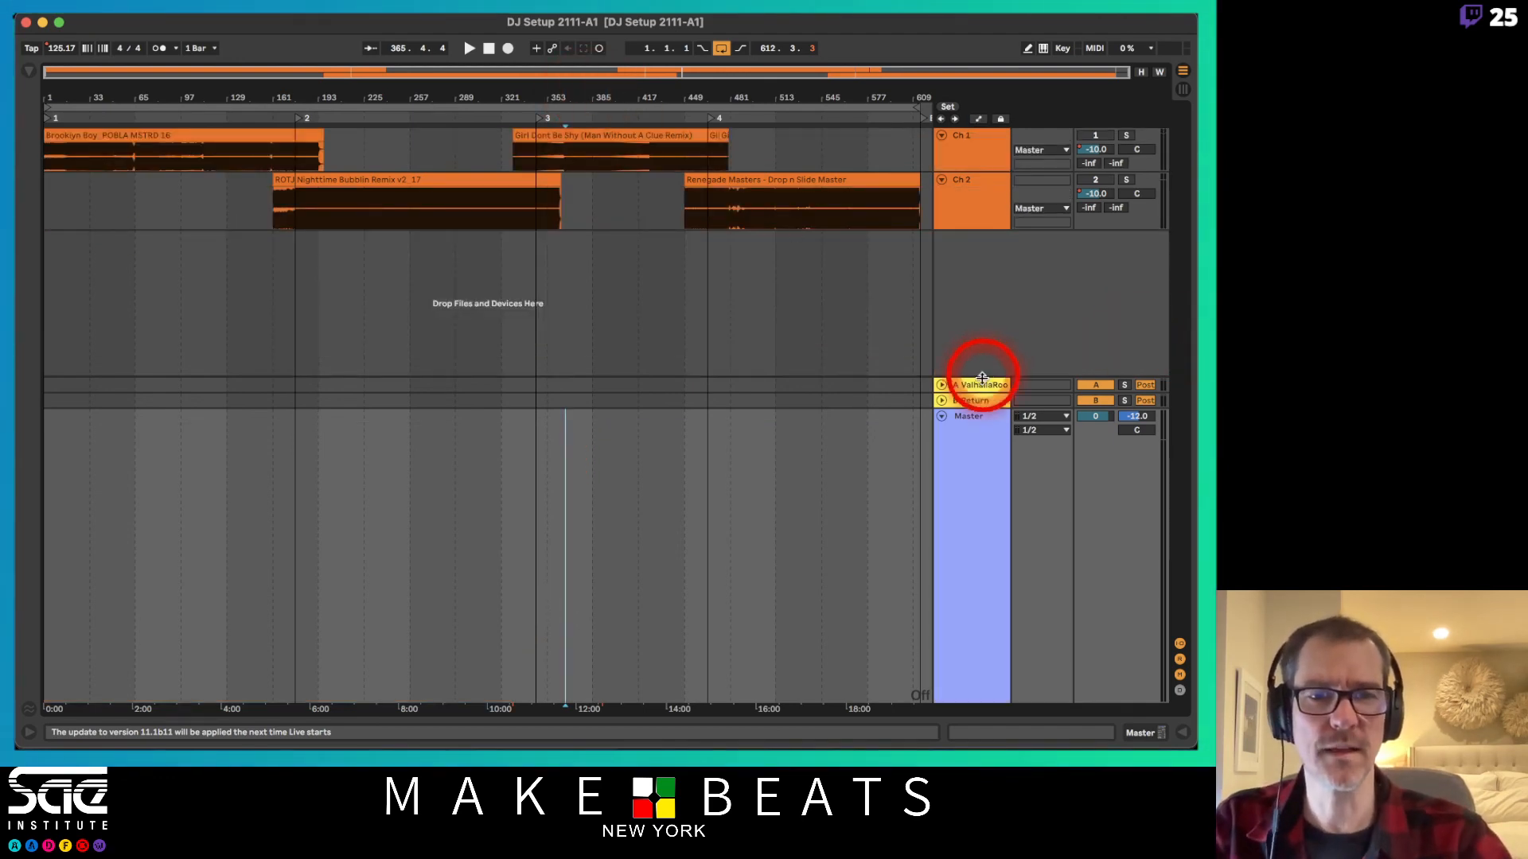
{"action": "left_click_drag", "start_coordinate": [975, 409], "coordinate": [928, 692]}
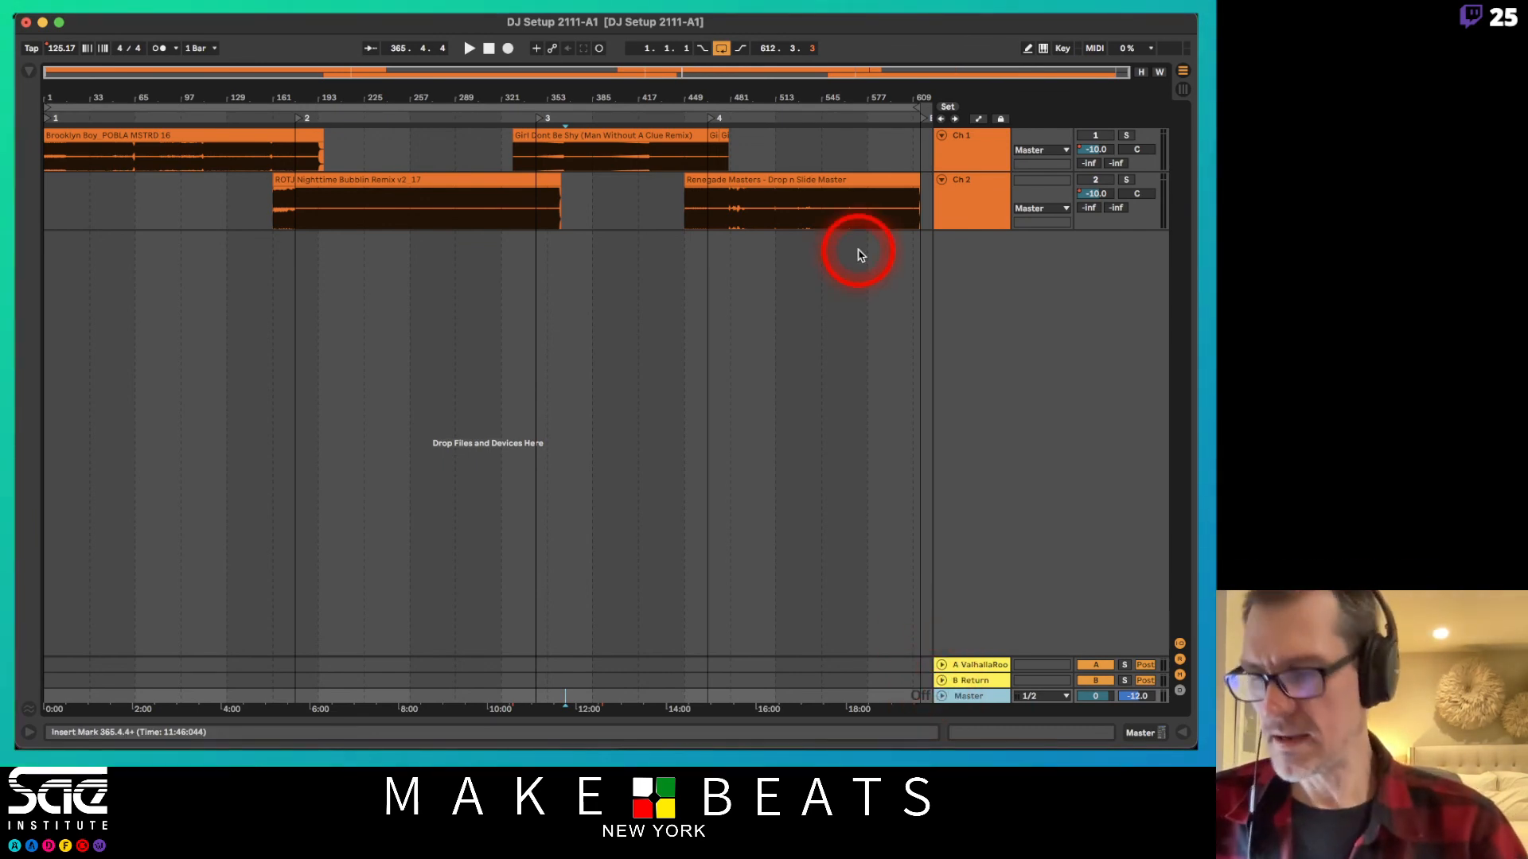
Switch to Finder and delete the five .asd analysis files from the DJ 2111-A1 Mixed folder.
{"action": "key", "text": "super+Tab"}
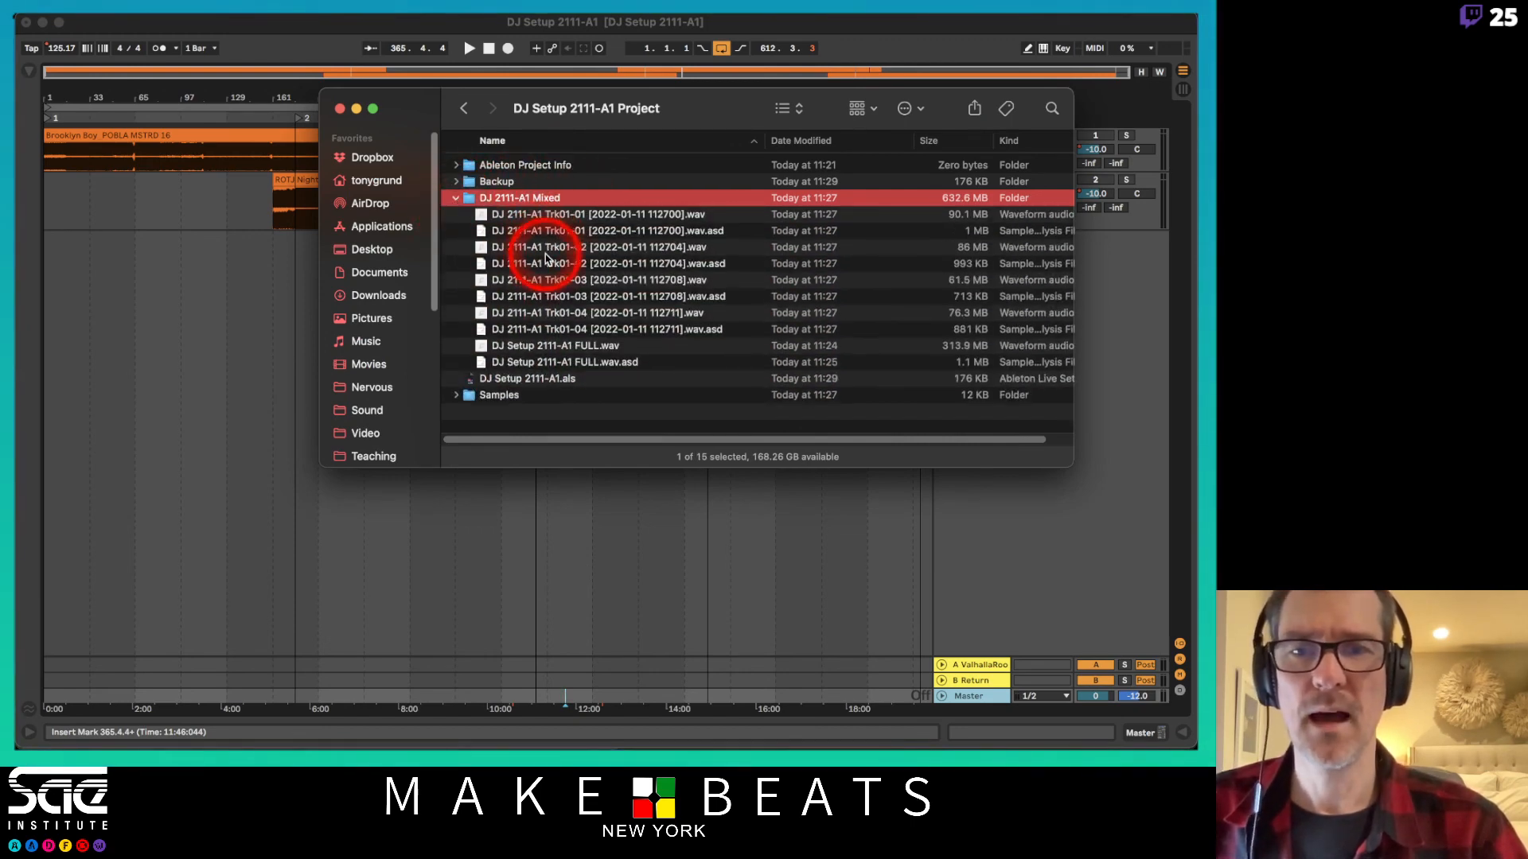
{"action": "left_click", "coordinate": [551, 231]}
{"action": "left_click", "coordinate": [553, 264], "text": "super"}
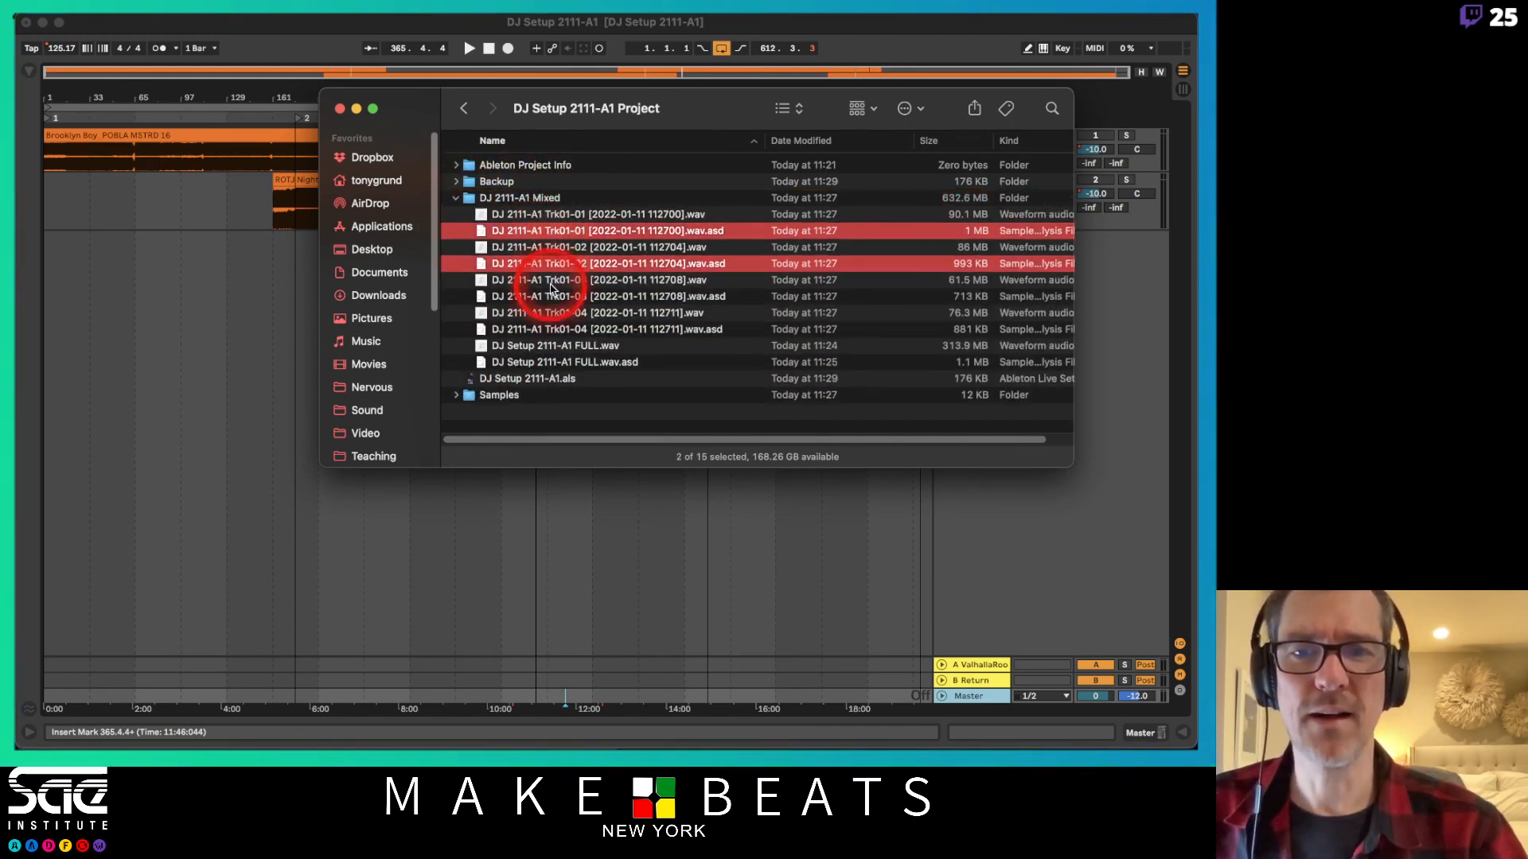
{"action": "left_click", "coordinate": [549, 296], "text": "super"}
{"action": "left_click", "coordinate": [543, 329], "text": "super"}
{"action": "left_click", "coordinate": [538, 362], "text": "super"}
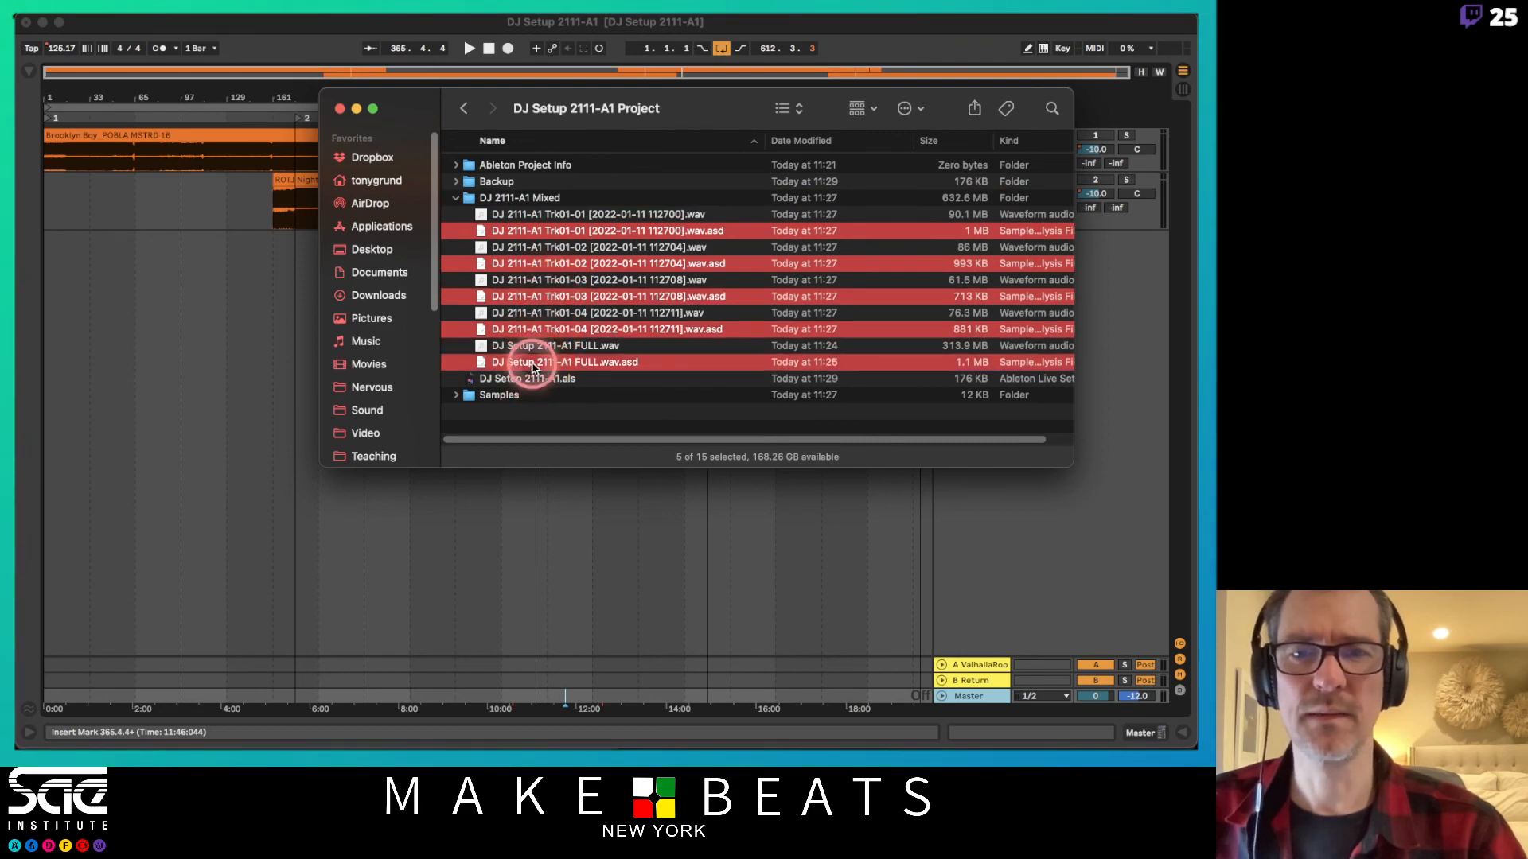
{"action": "key", "text": "super+BackSpace"}
{"action": "left_click", "coordinate": [533, 367]}
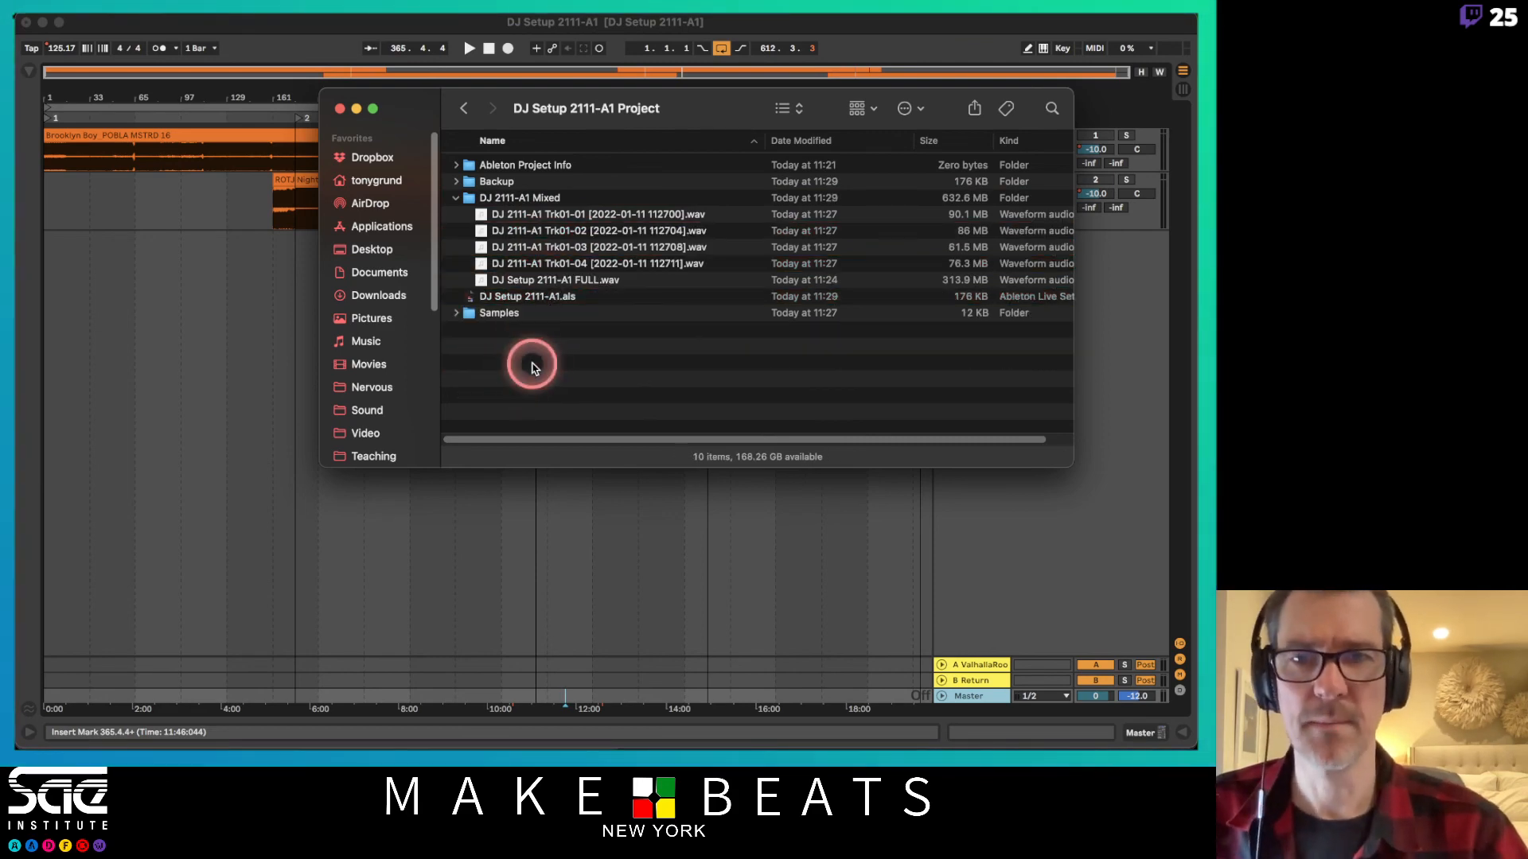
Collapse the DJ 2111-A1 Mixed folder and try to compress it.
{"action": "left_click", "coordinate": [457, 199]}
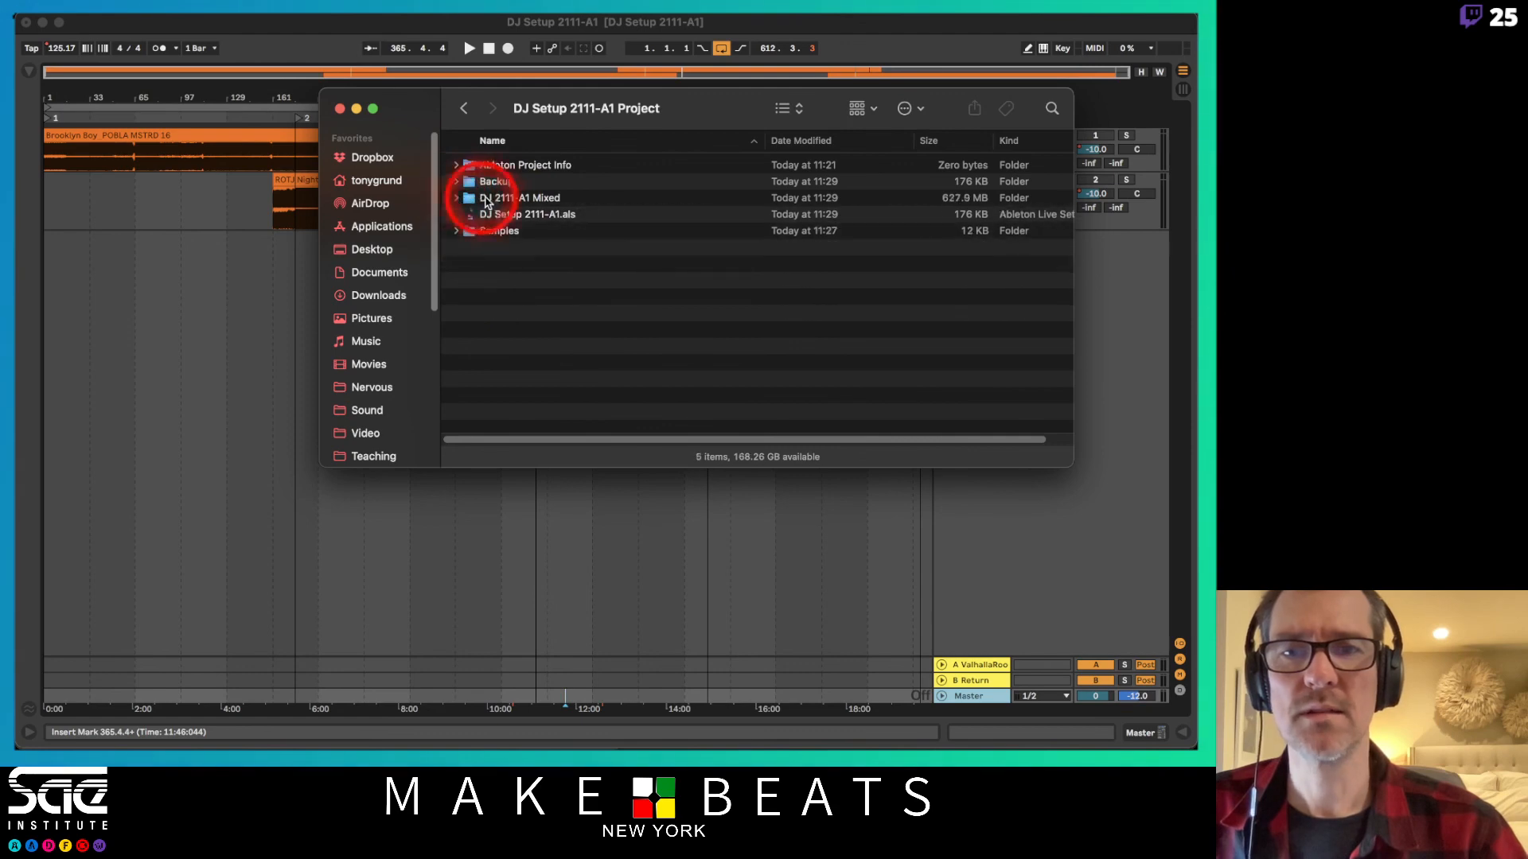
{"action": "right_click", "coordinate": [497, 199]}
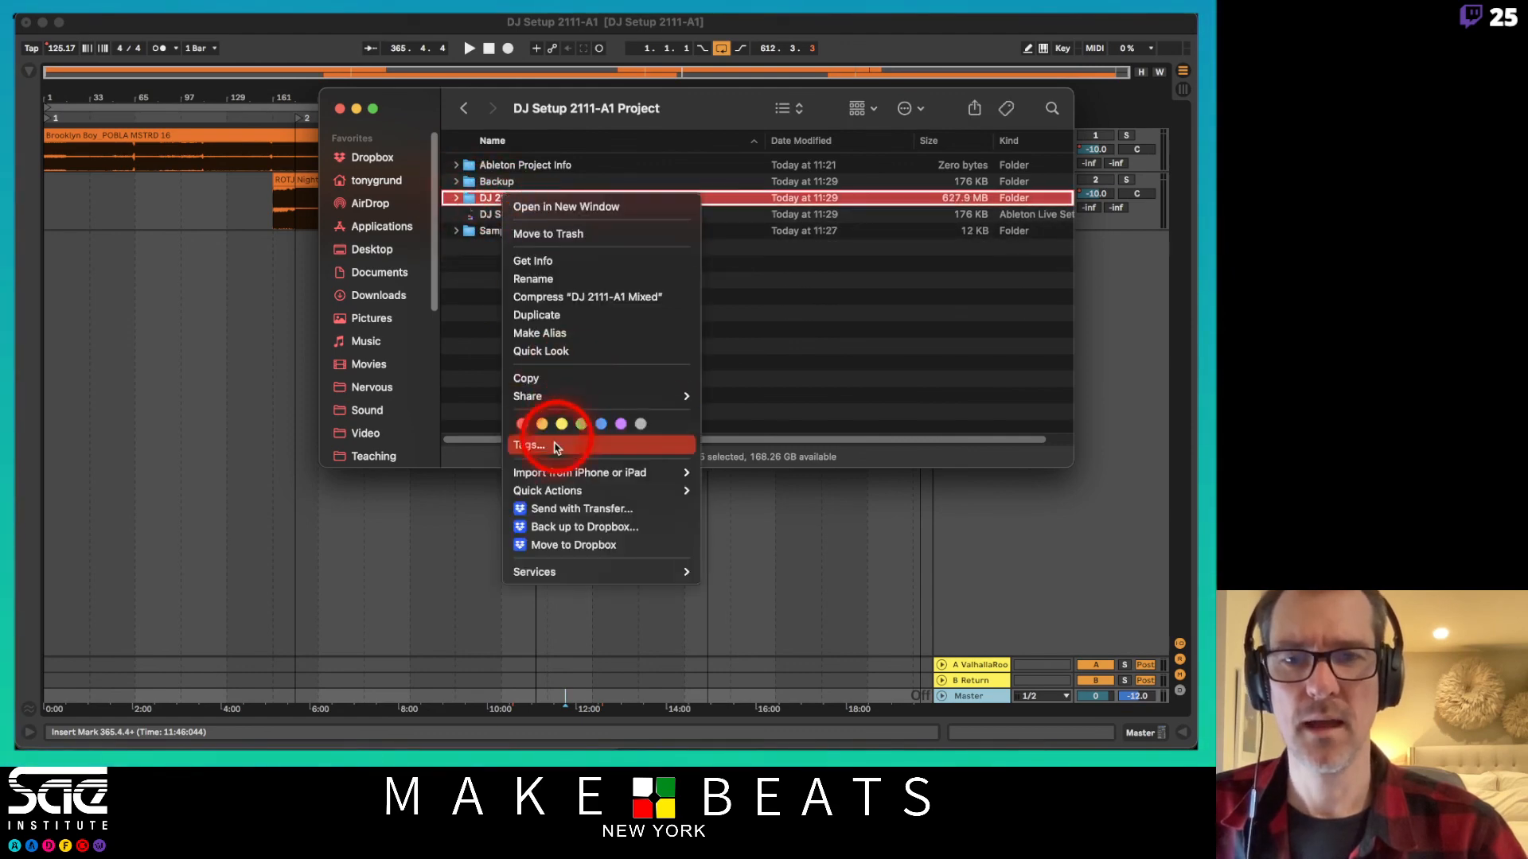
{"action": "left_click", "coordinate": [578, 298]}
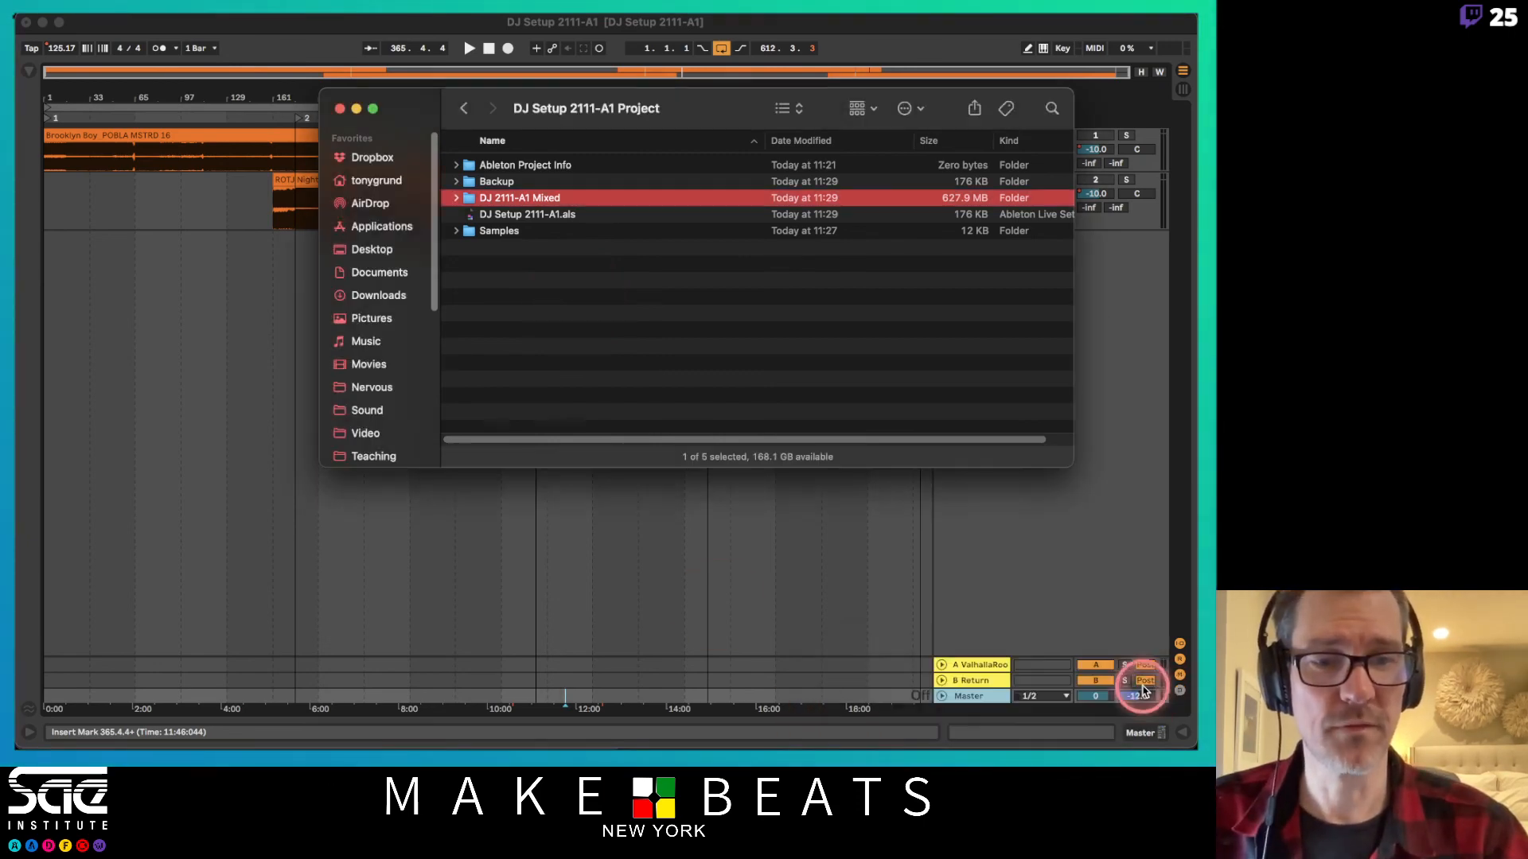
Switch to Ableton Live's Session View and arrange all four clips in Ch 1 in mix order, from Brooklyn Boy to Renegade Masters.
{"action": "left_click", "coordinate": [847, 509]}
{"action": "key", "text": "Tab"}
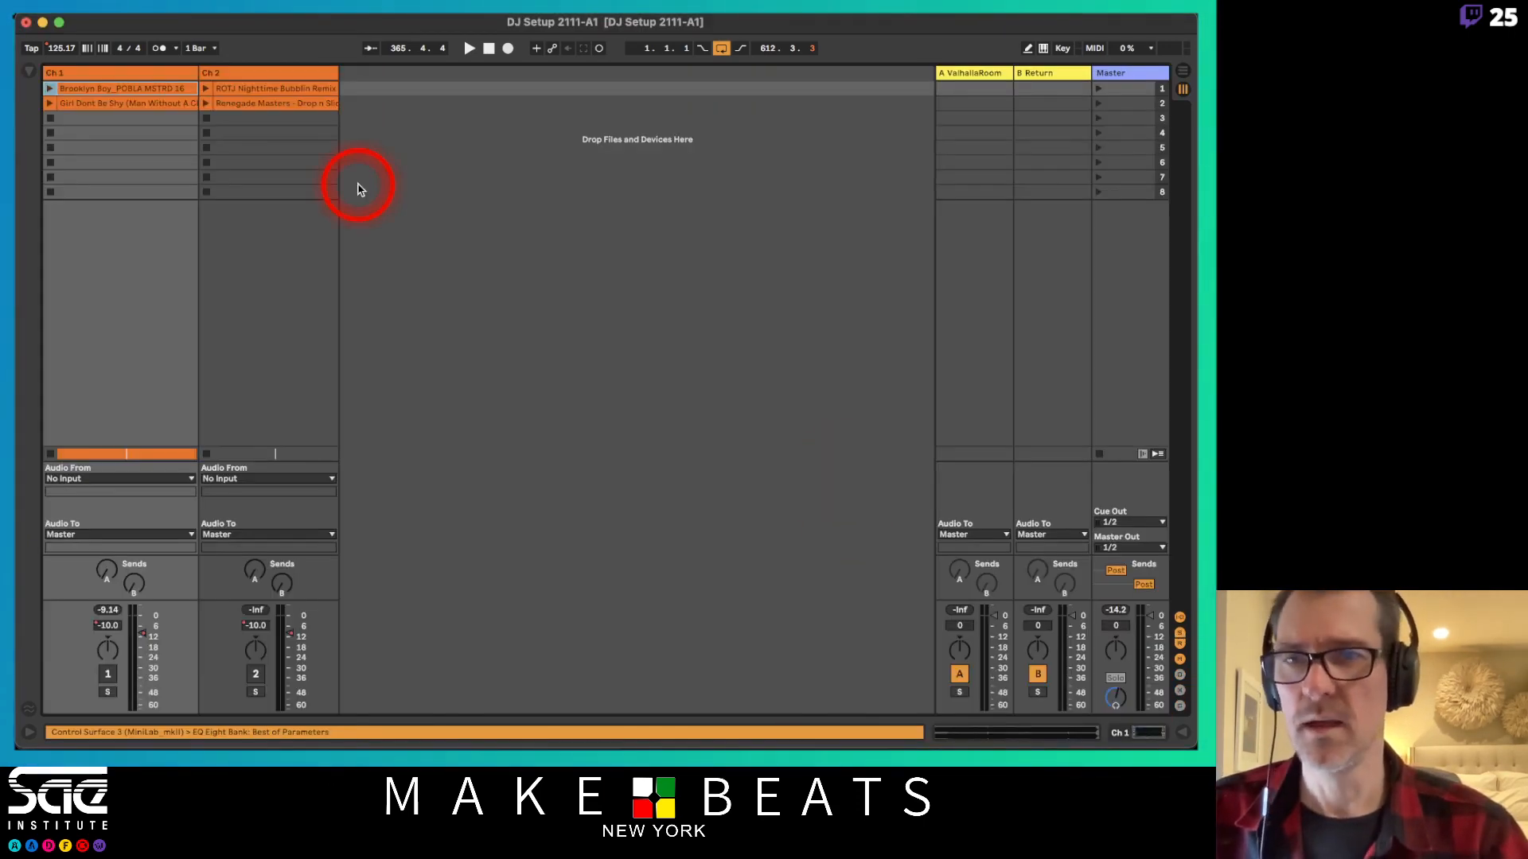
{"action": "left_click", "coordinate": [140, 106]}
{"action": "left_click_drag", "start_coordinate": [140, 106], "coordinate": [137, 120]}
{"action": "left_click_drag", "start_coordinate": [253, 89], "coordinate": [156, 105]}
{"action": "left_click_drag", "start_coordinate": [242, 99], "coordinate": [157, 132]}
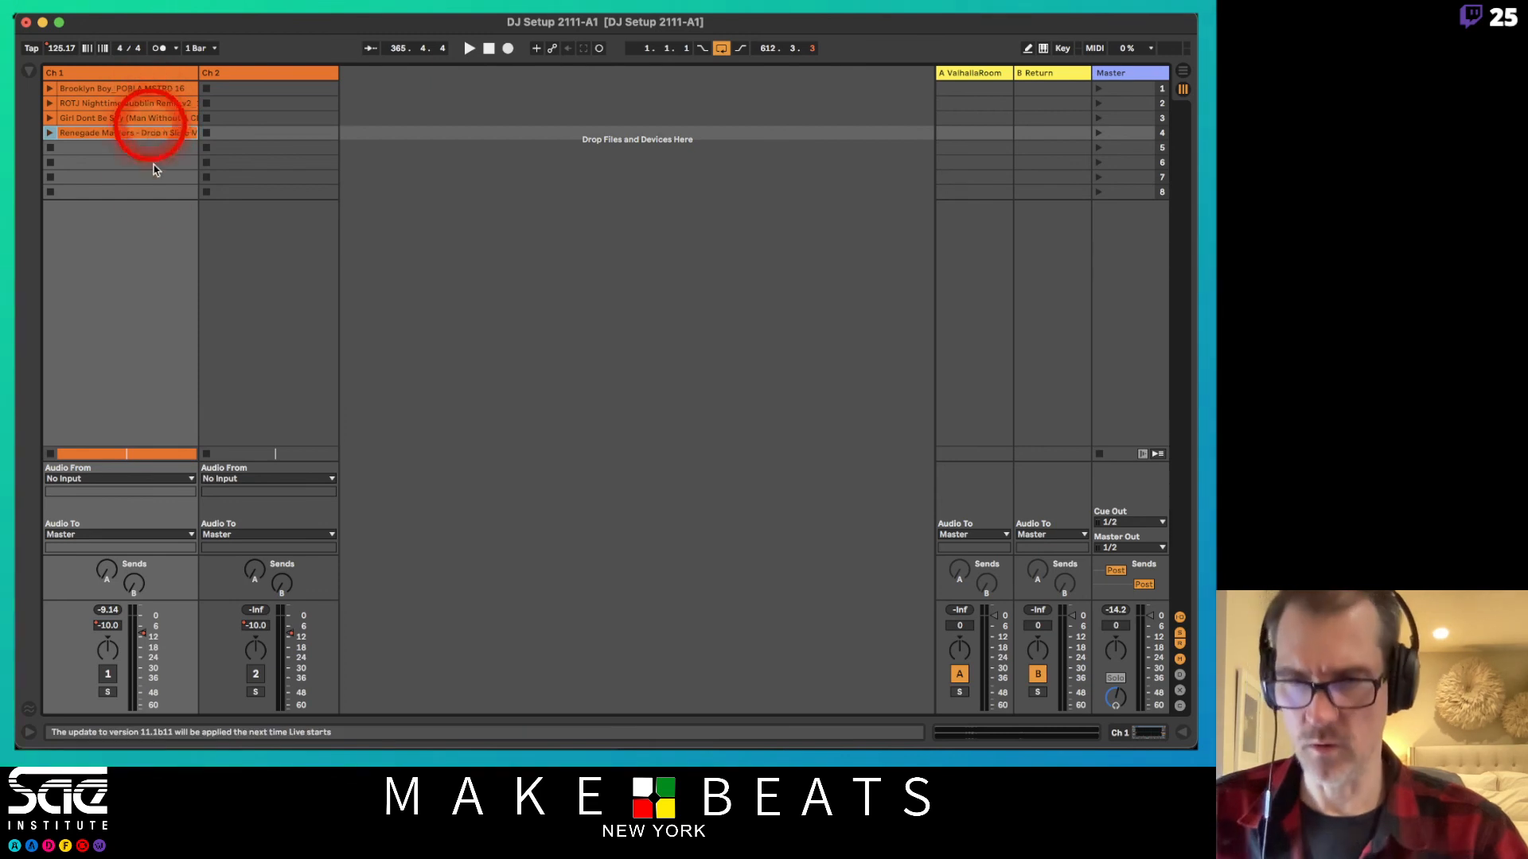
Capture a screenshot of the four clip names in Ch 1, and open the Desktop folder in a new Finder window.
{"action": "left_click", "coordinate": [151, 191]}
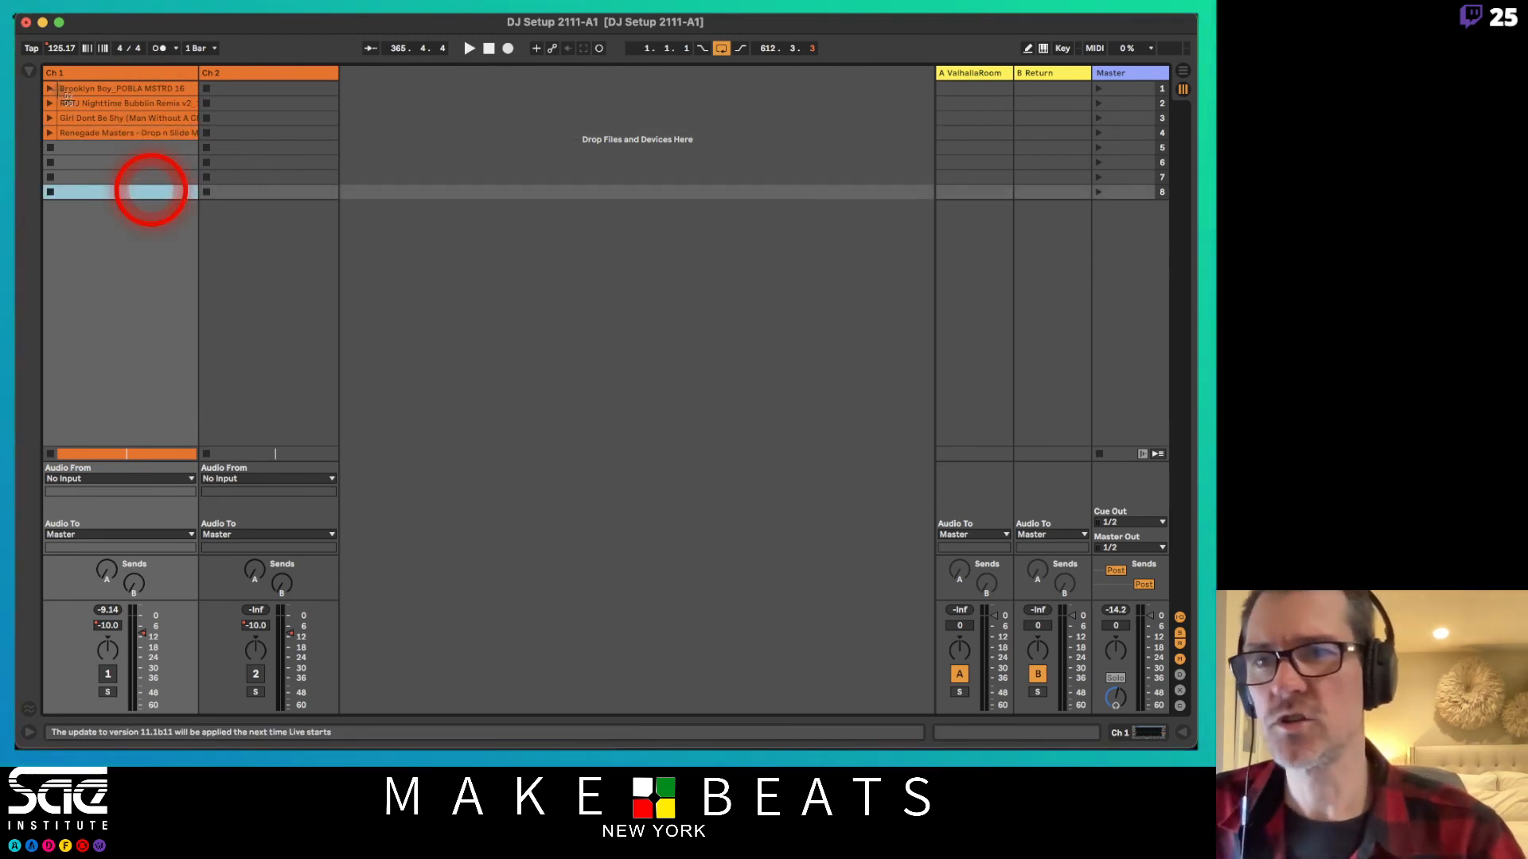
{"action": "left_click_drag", "start_coordinate": [57, 78], "coordinate": [200, 148]}
{"action": "key", "text": "super+Tab"}
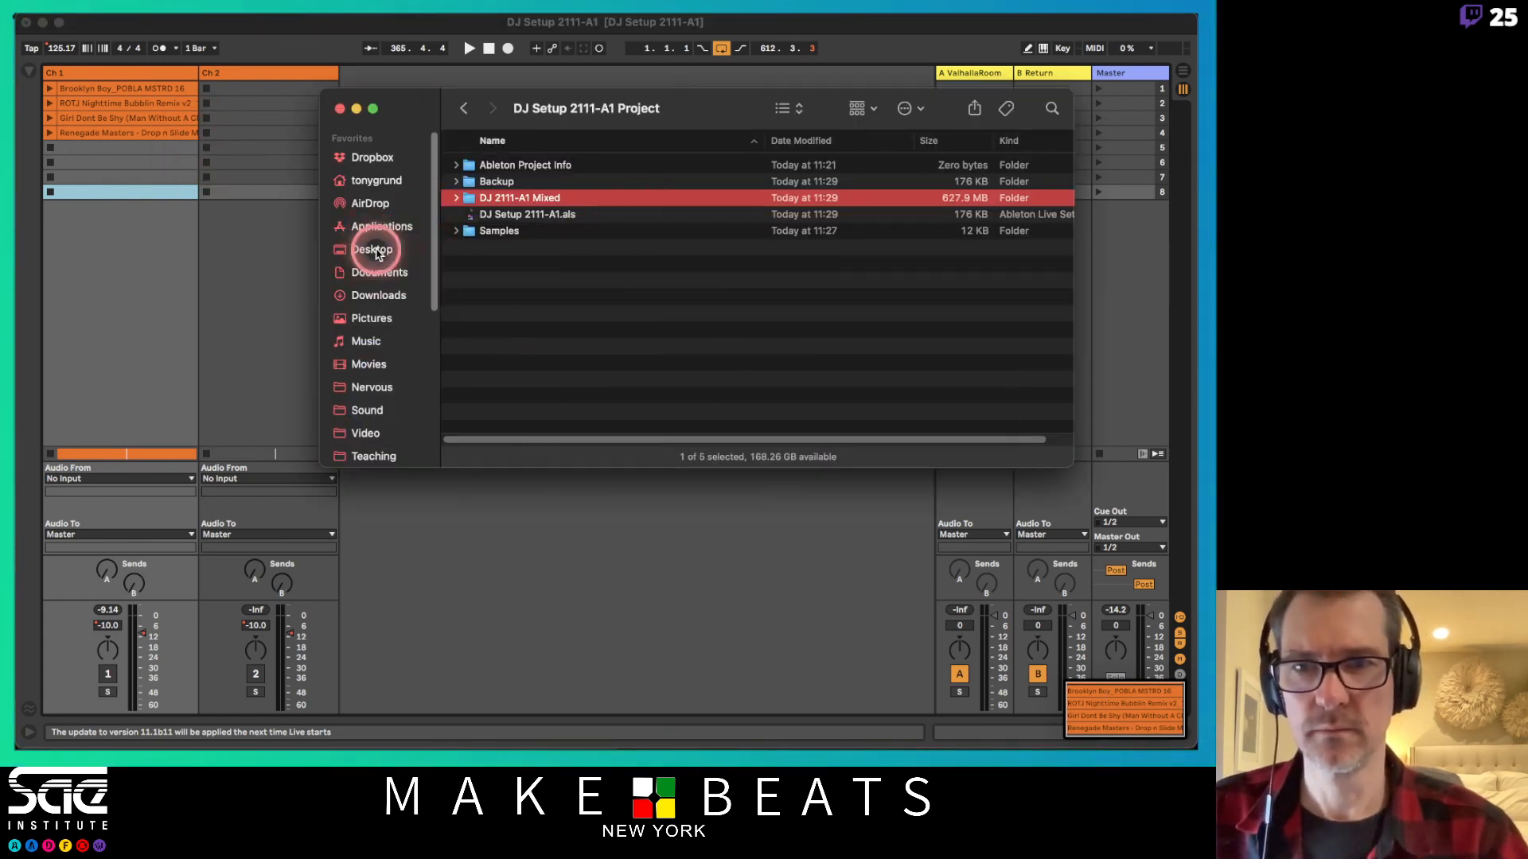
{"action": "left_click", "coordinate": [374, 250], "text": "super"}
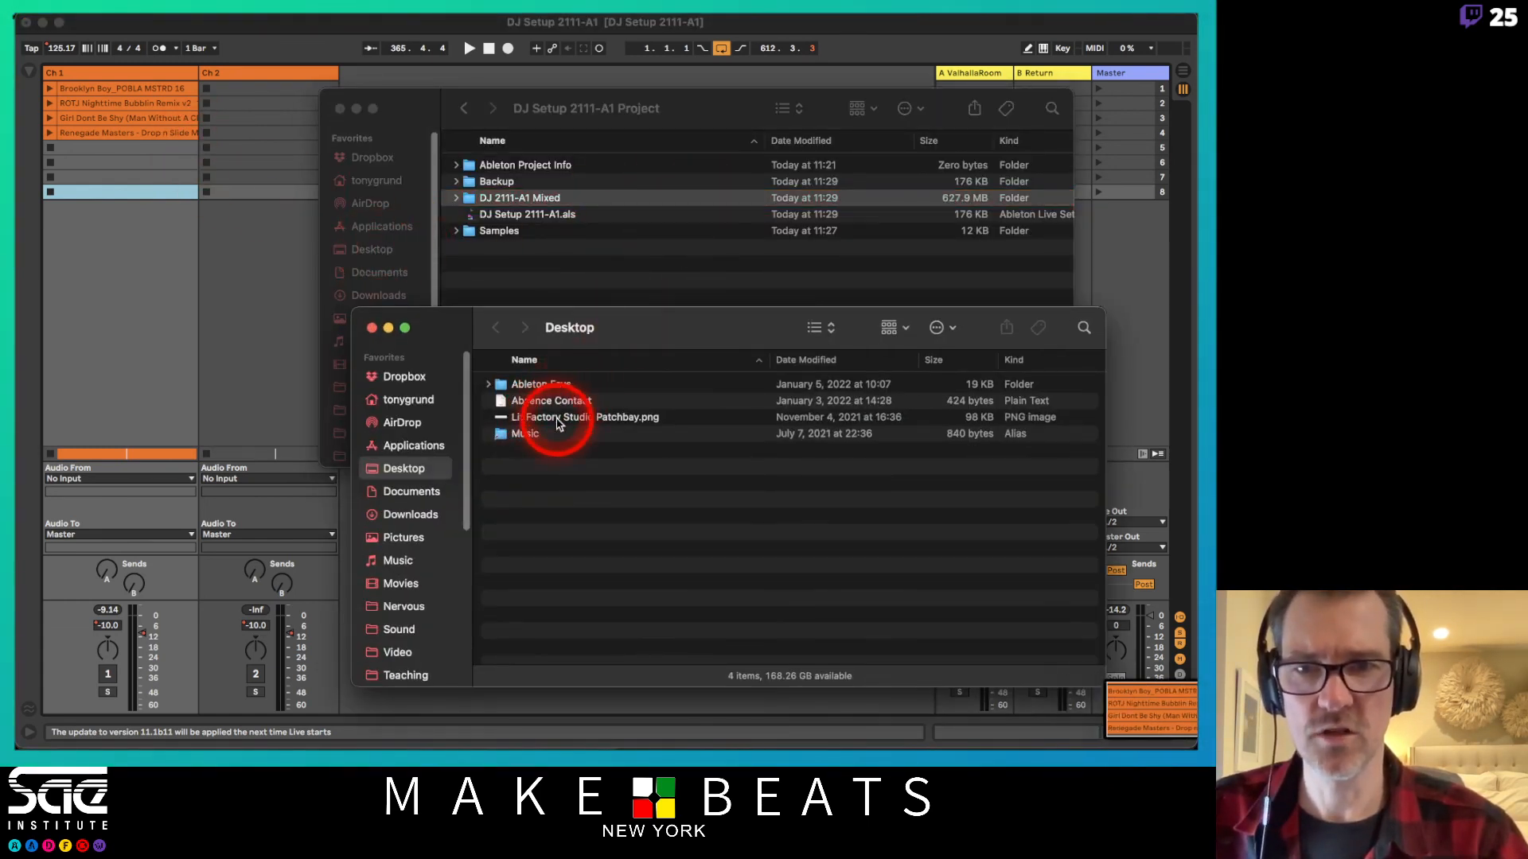
Rename the new screenshot on the Desktop to DJ 2111-A1 Tracklist.
{"action": "left_click", "coordinate": [540, 450]}
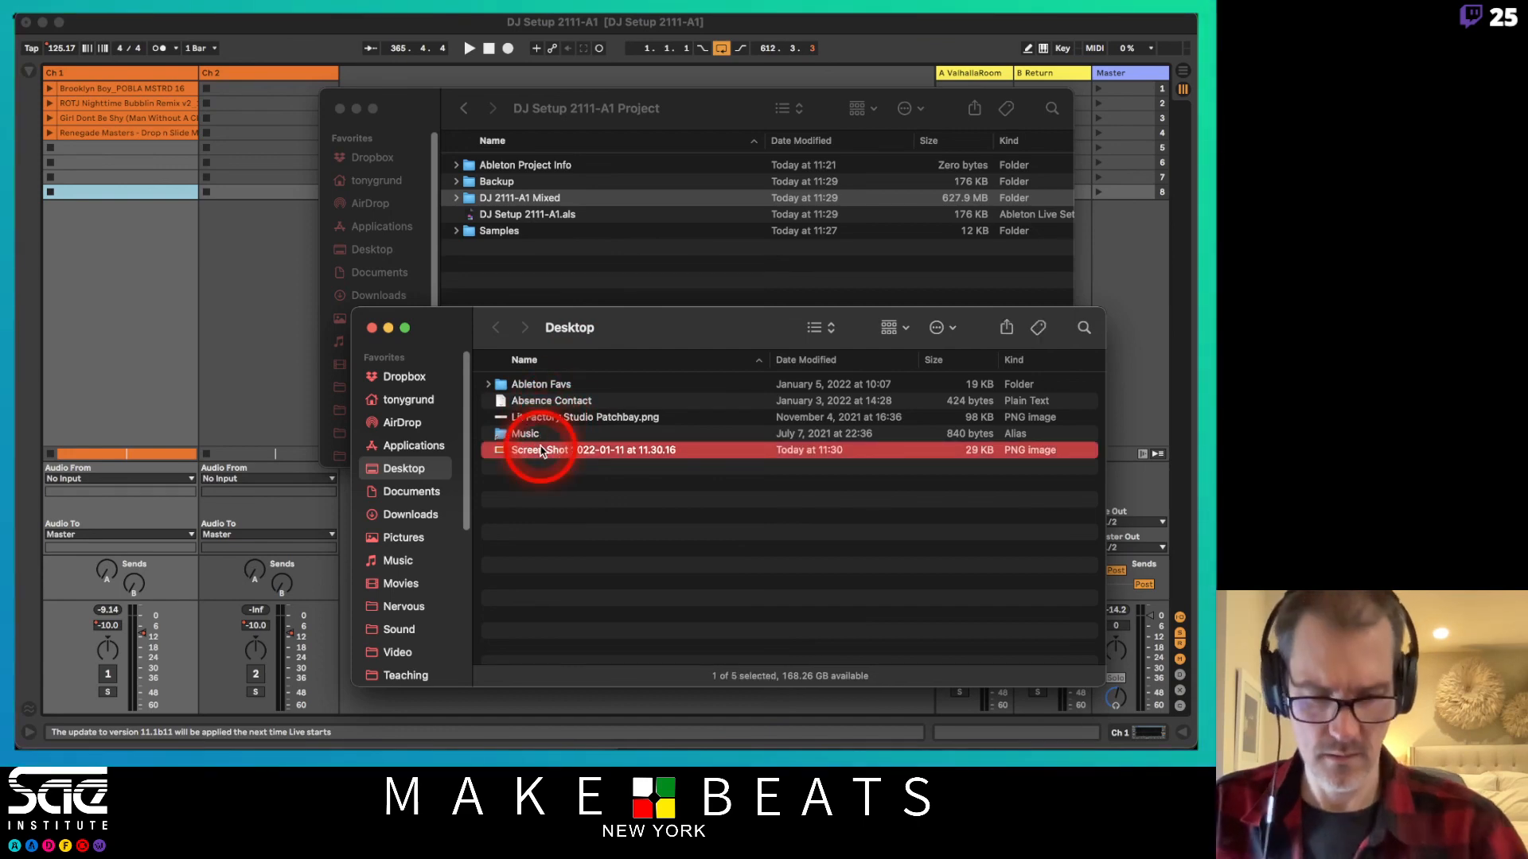
{"action": "key", "text": "Return"}
{"action": "type", "text": "DJ"}
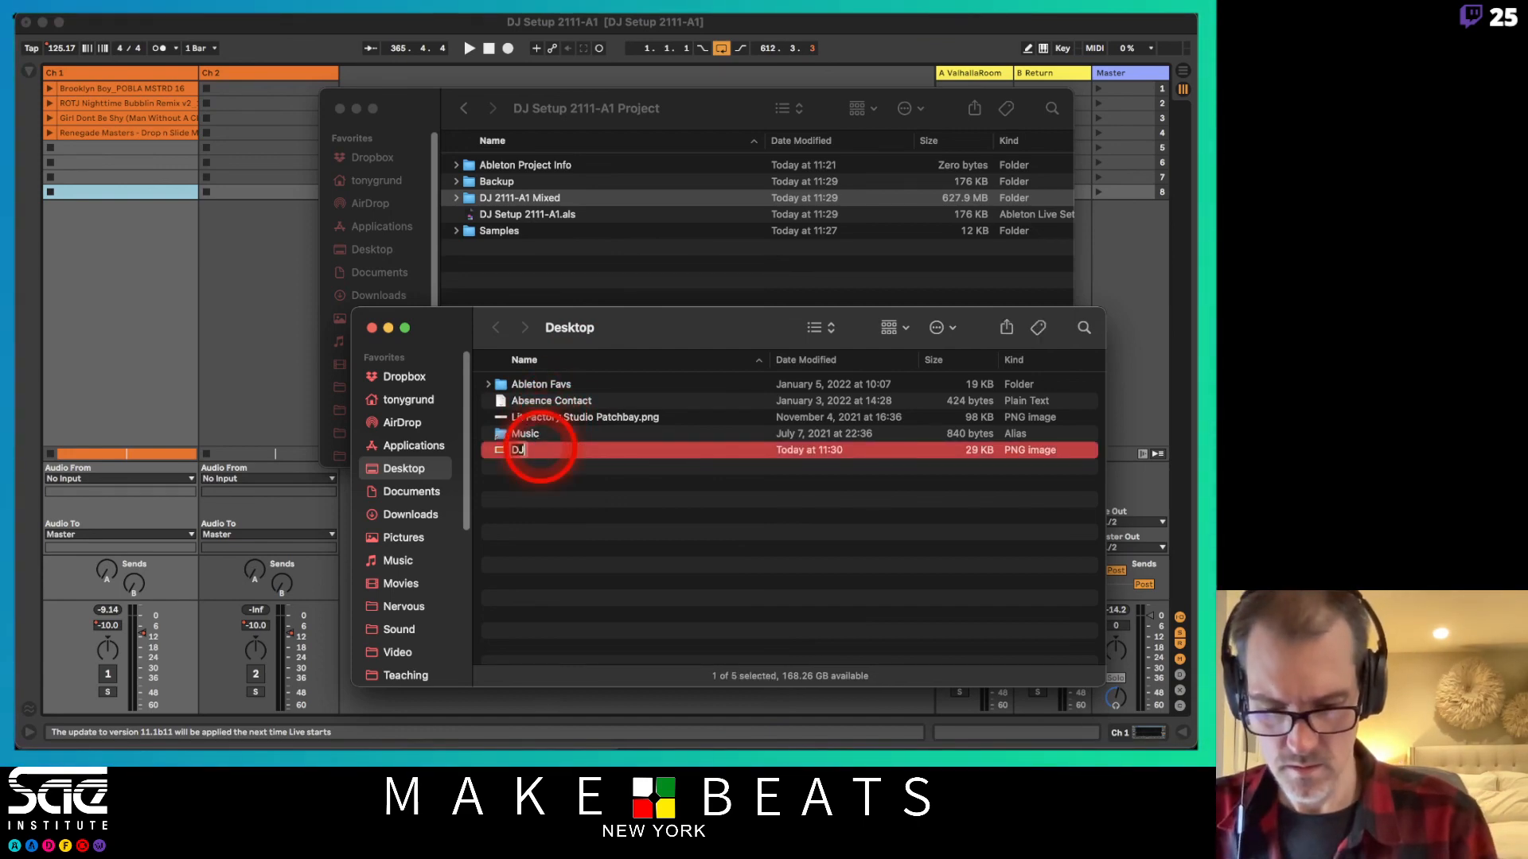
{"action": "type", "text": " 21110"}
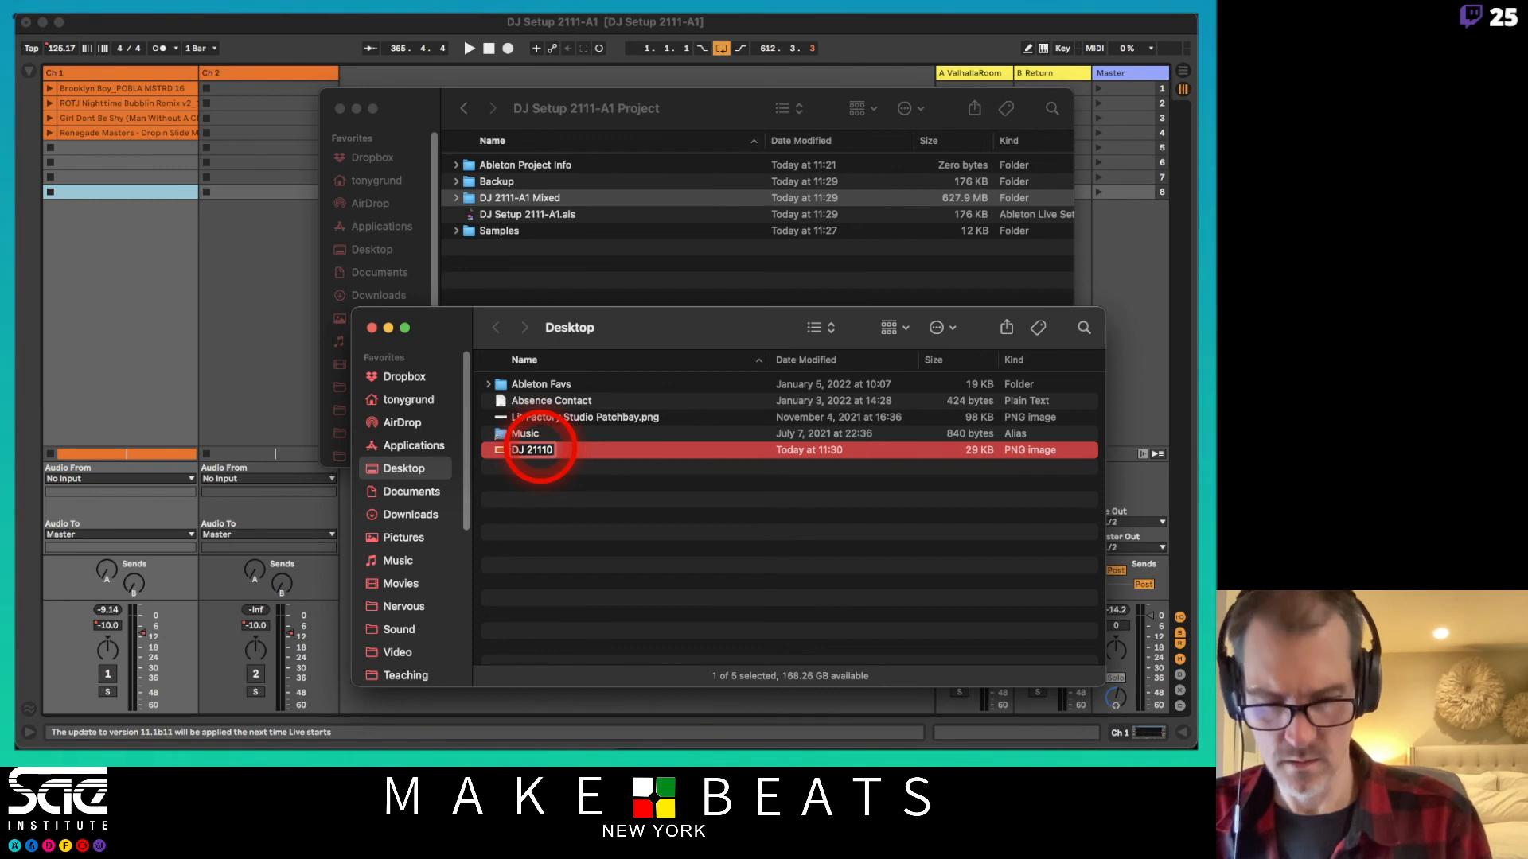
{"action": "key", "text": "BackSpace"}
{"action": "type", "text": "-A1"}
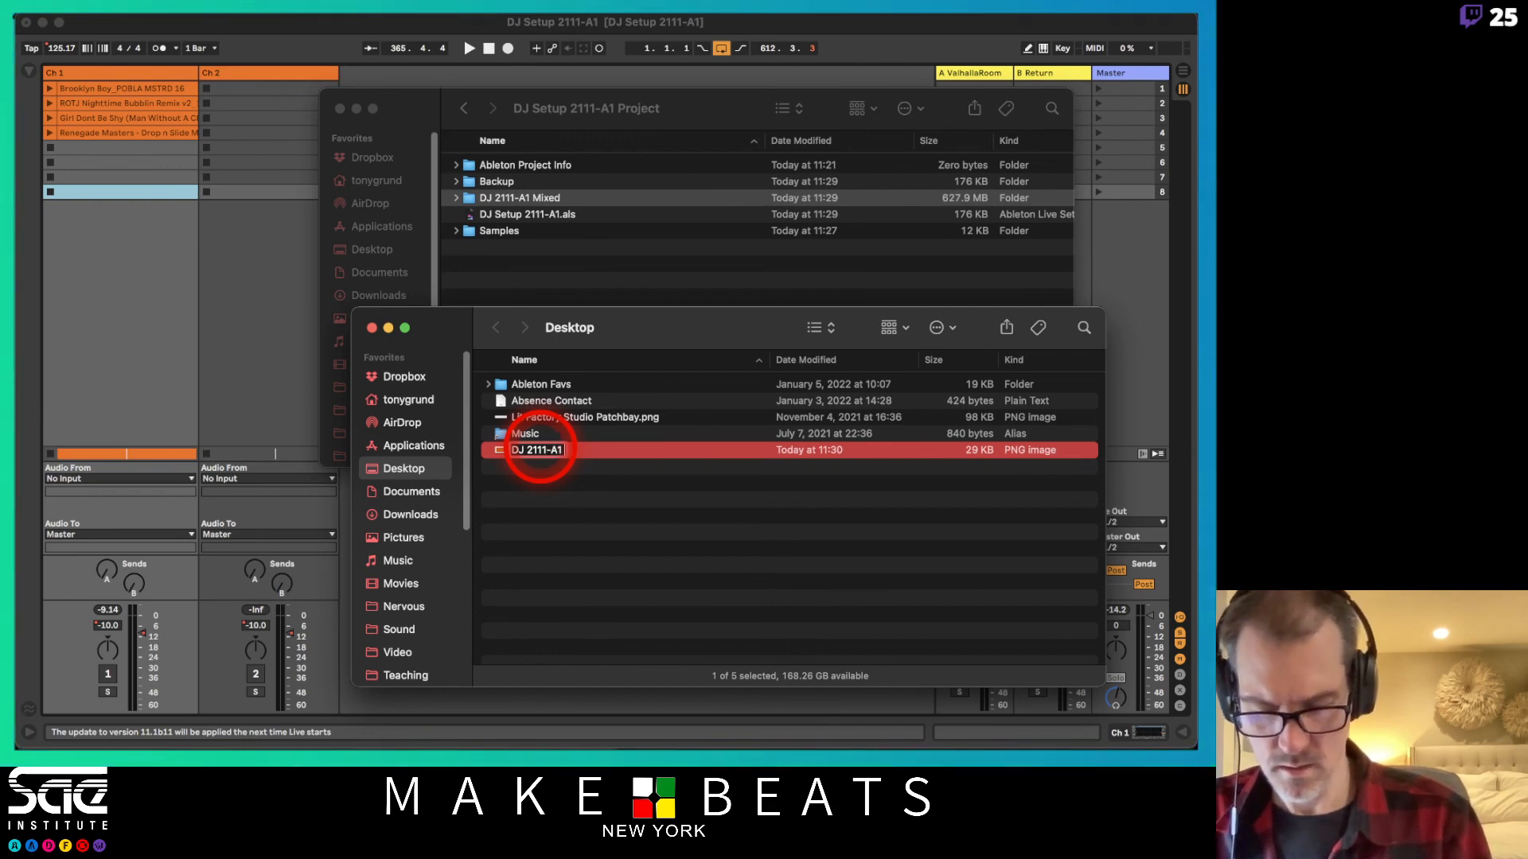
{"action": "type", "text": " F"}
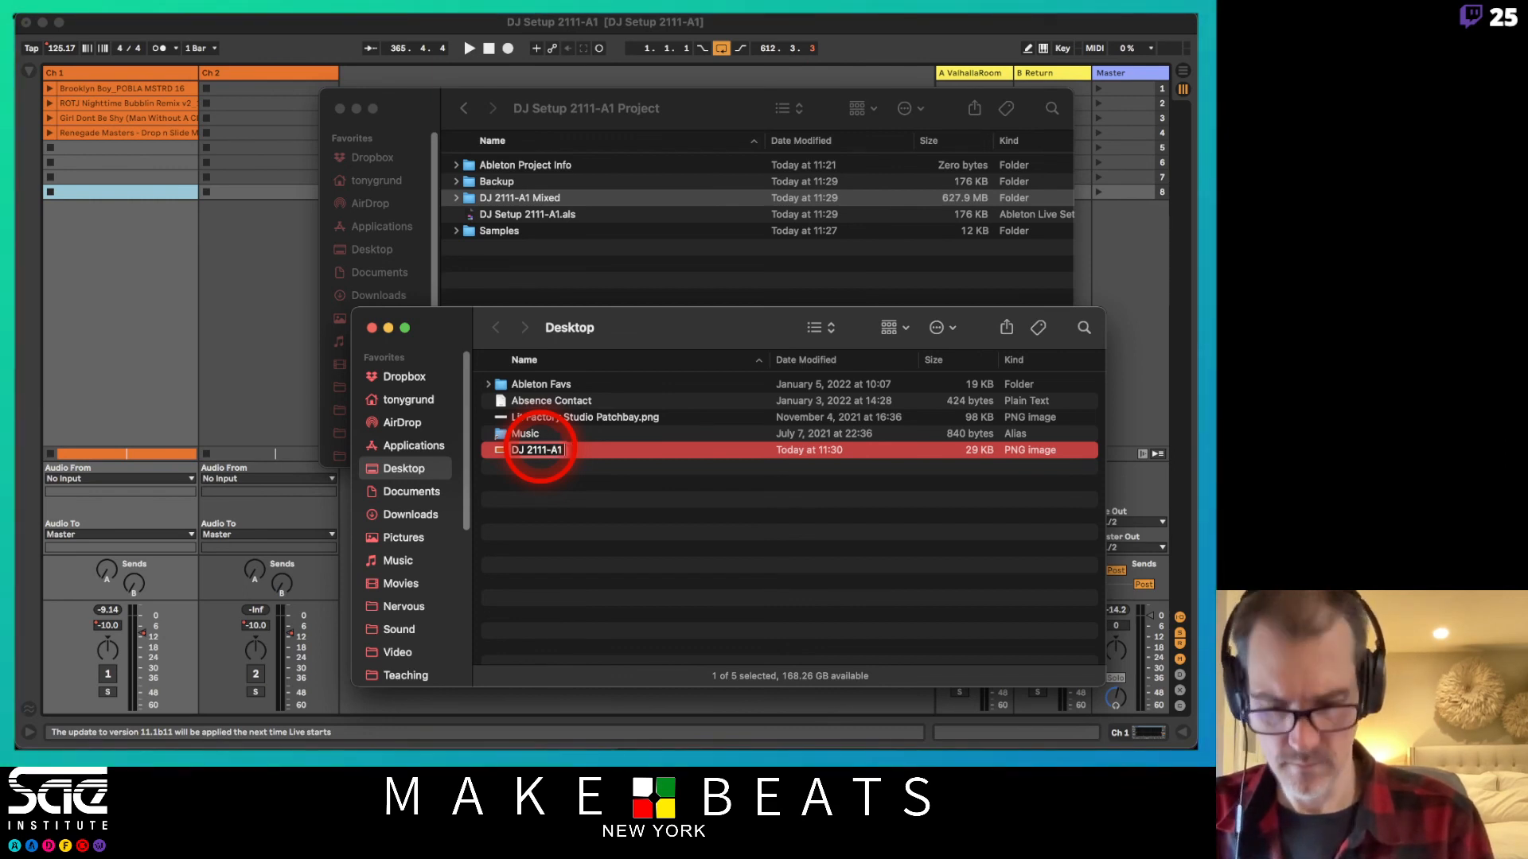
{"action": "type", "text": "racklis"}
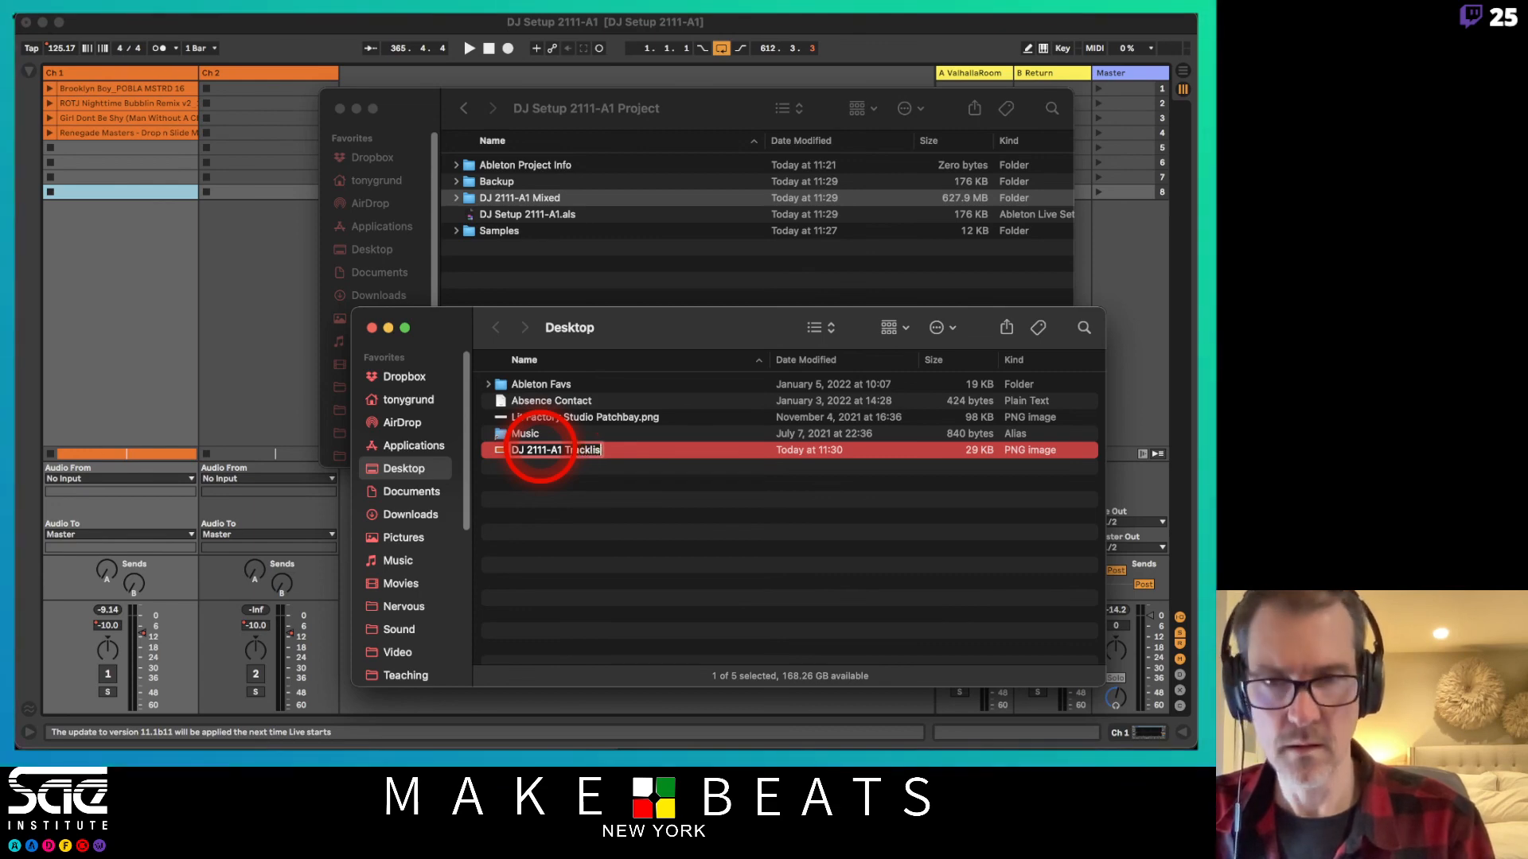
{"action": "type", "text": "t"}
{"action": "key", "text": "Return"}
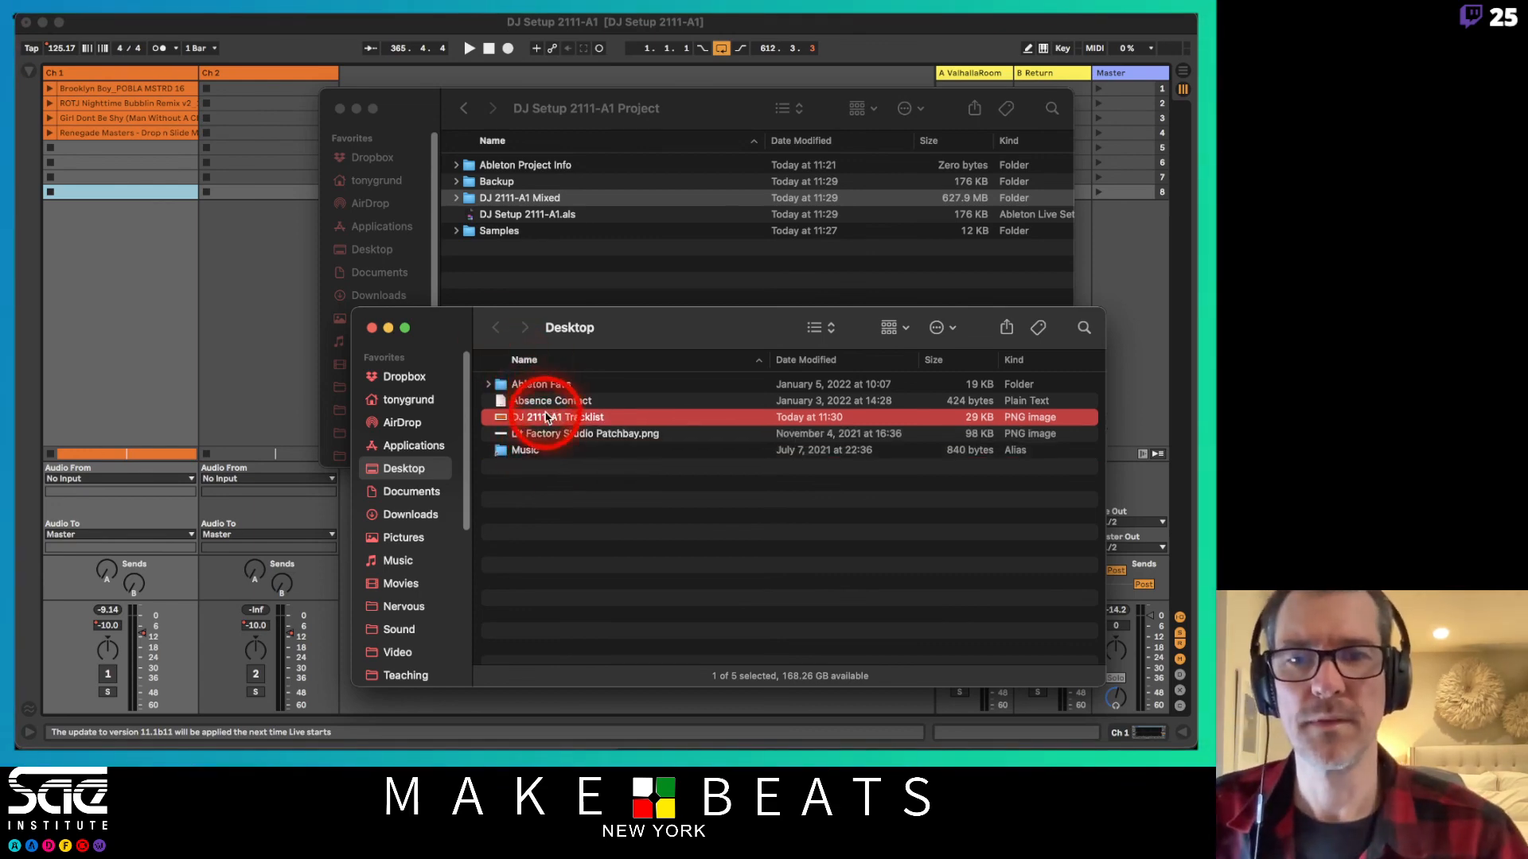
Move the DJ 2111-A1 Tracklist image into the DJ 2111-A1 Mixed folder and close the Desktop window.
{"action": "left_click_drag", "start_coordinate": [547, 417], "coordinate": [496, 198]}
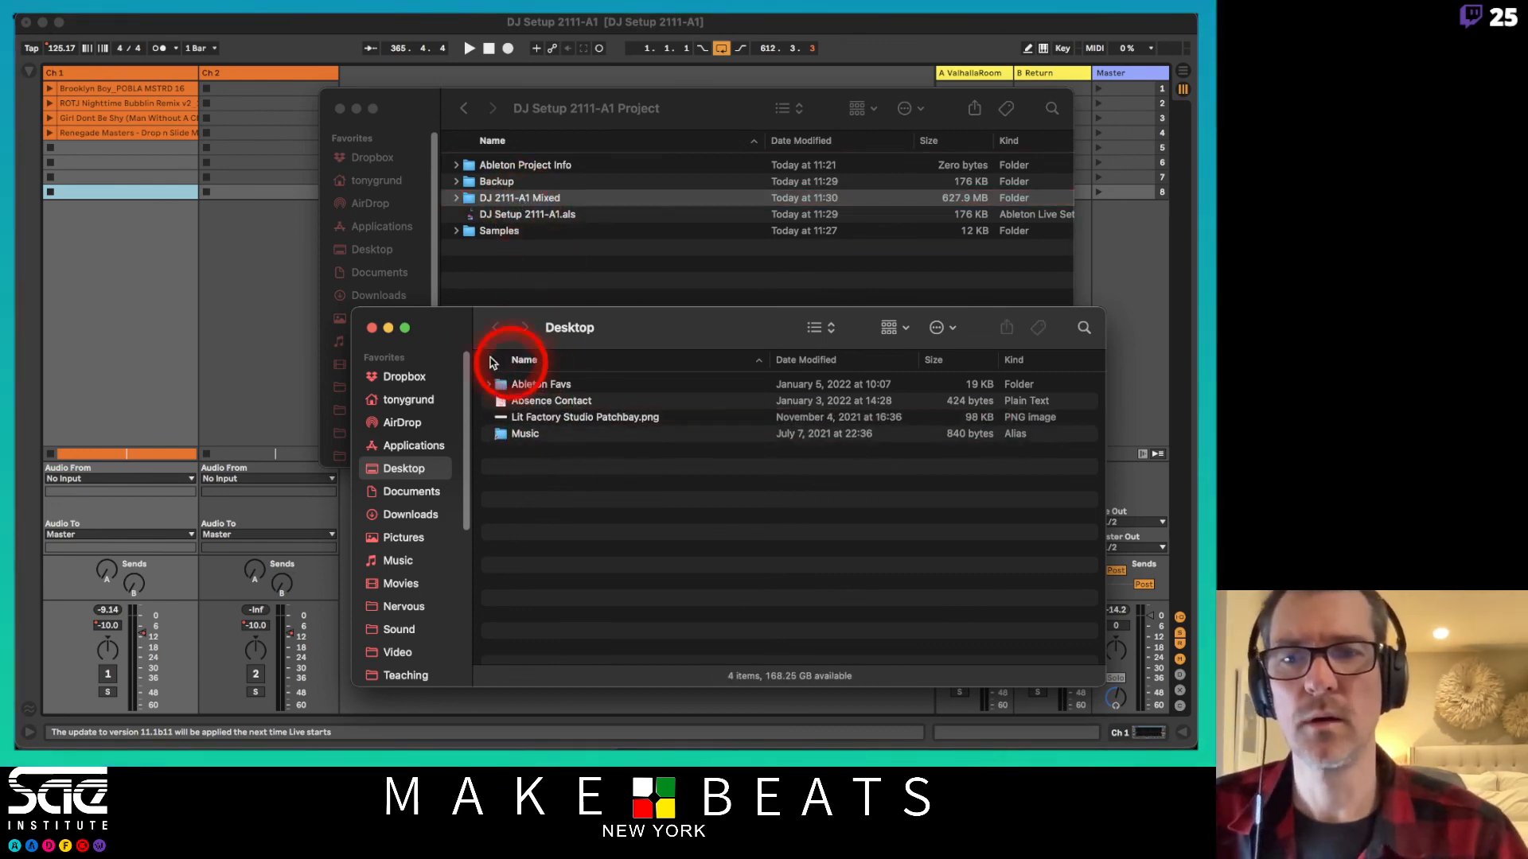
{"action": "key", "text": "super+3"}
{"action": "key", "text": "super+w"}
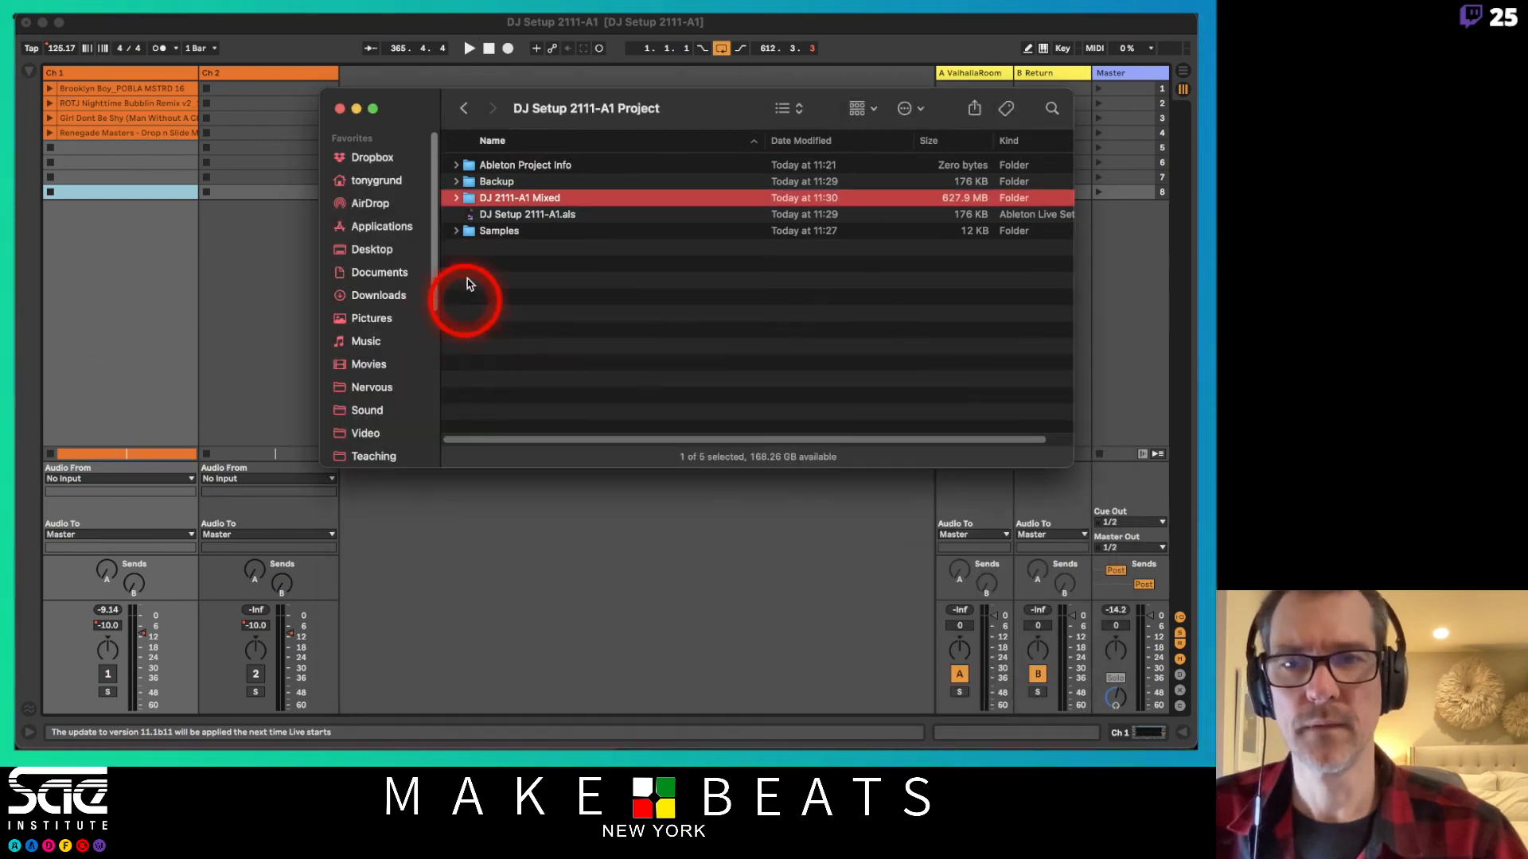
Open the DJ 2111-A1 Tracklist image from the DJ 2111-A1 Mixed folder, check the song titles, and close the preview.
{"action": "double_click", "coordinate": [477, 197]}
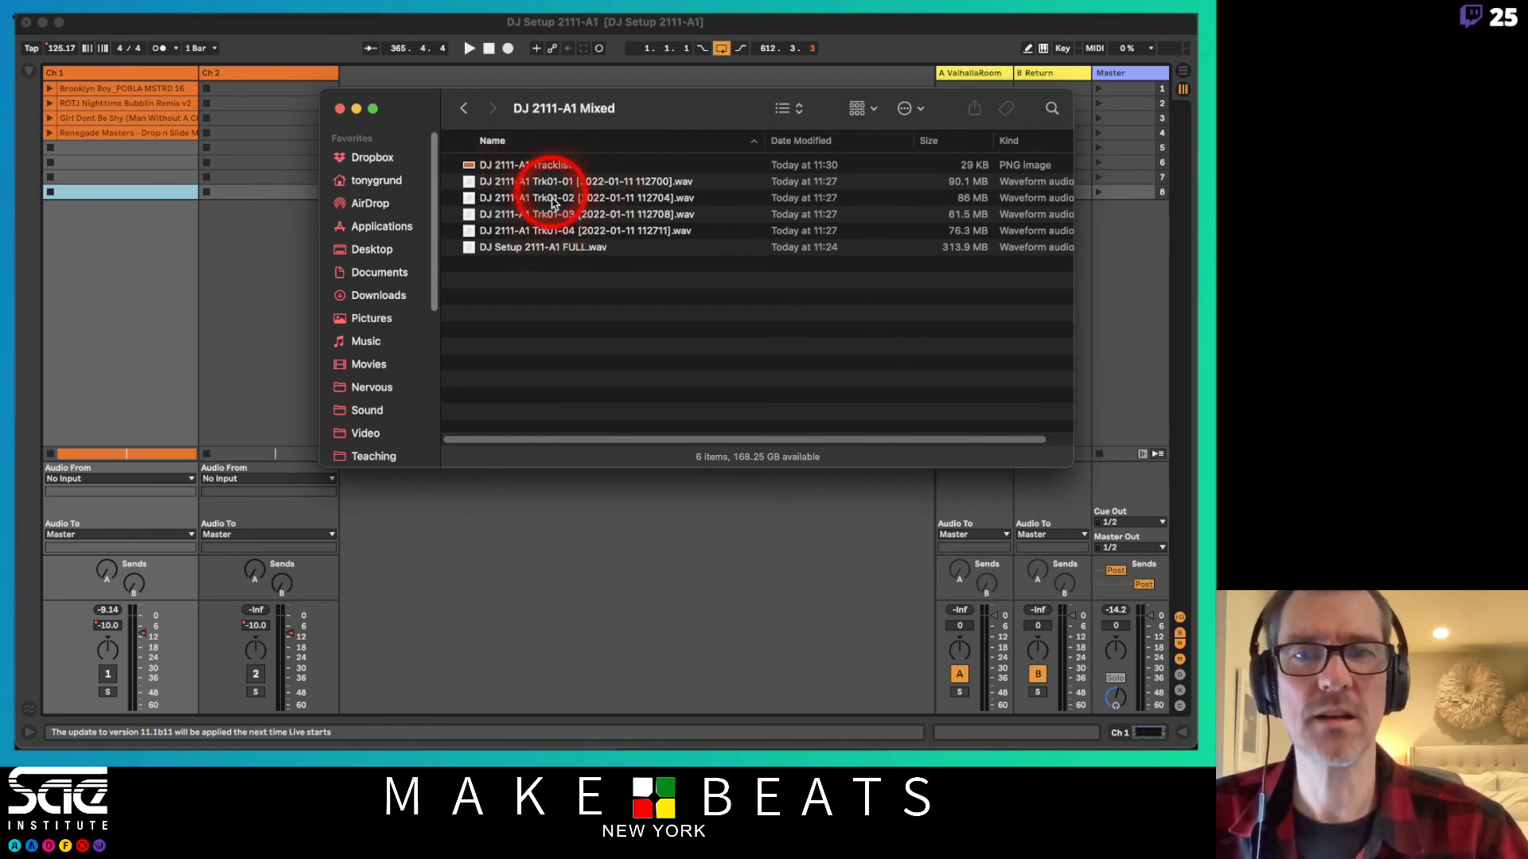
{"action": "double_click", "coordinate": [555, 166]}
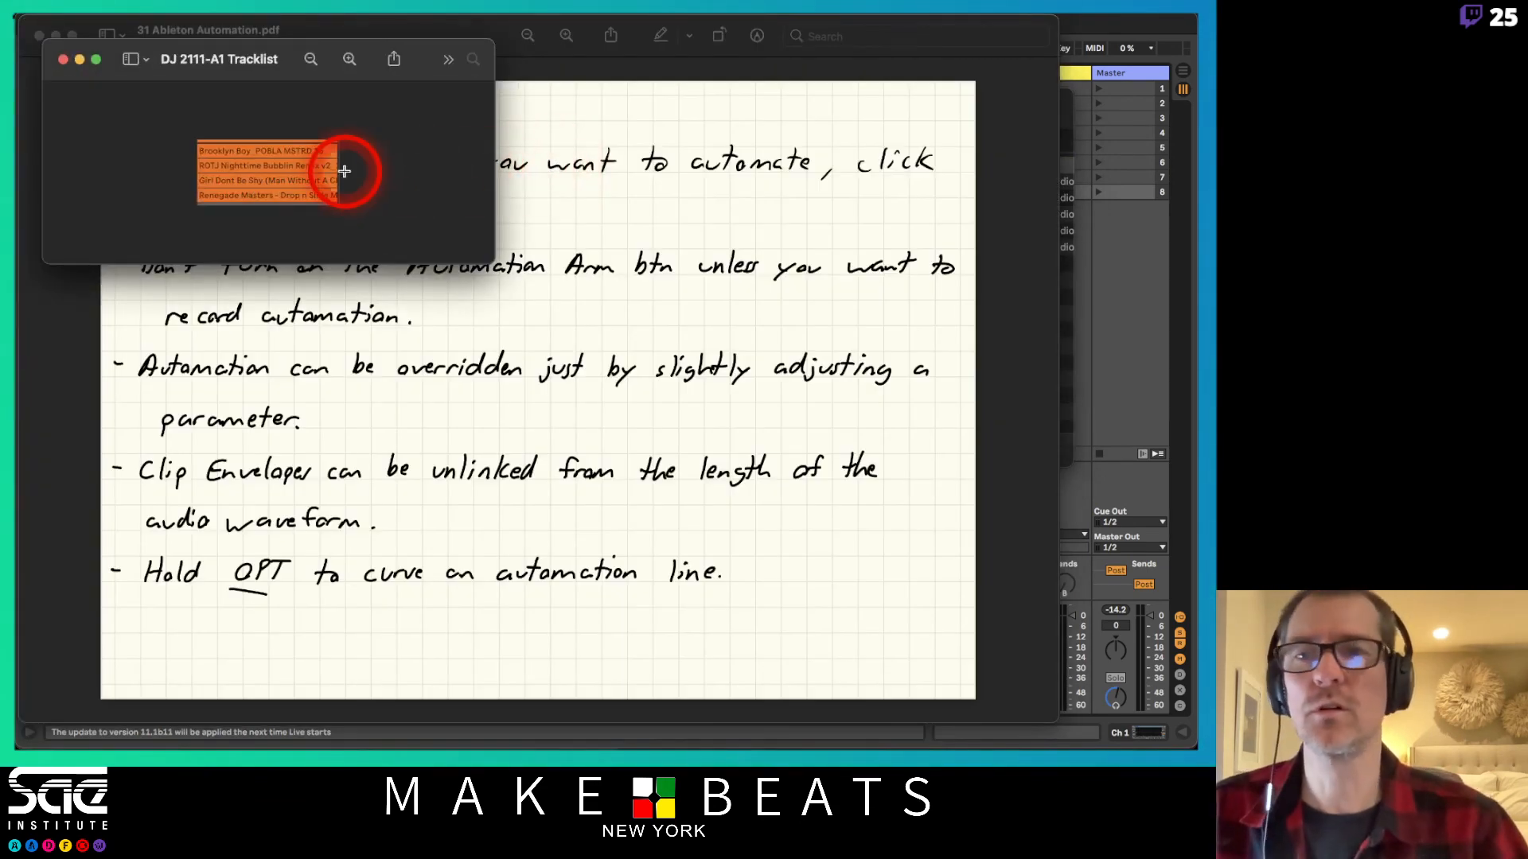
{"action": "left_click", "coordinate": [435, 32]}
{"action": "key", "text": "super+w"}
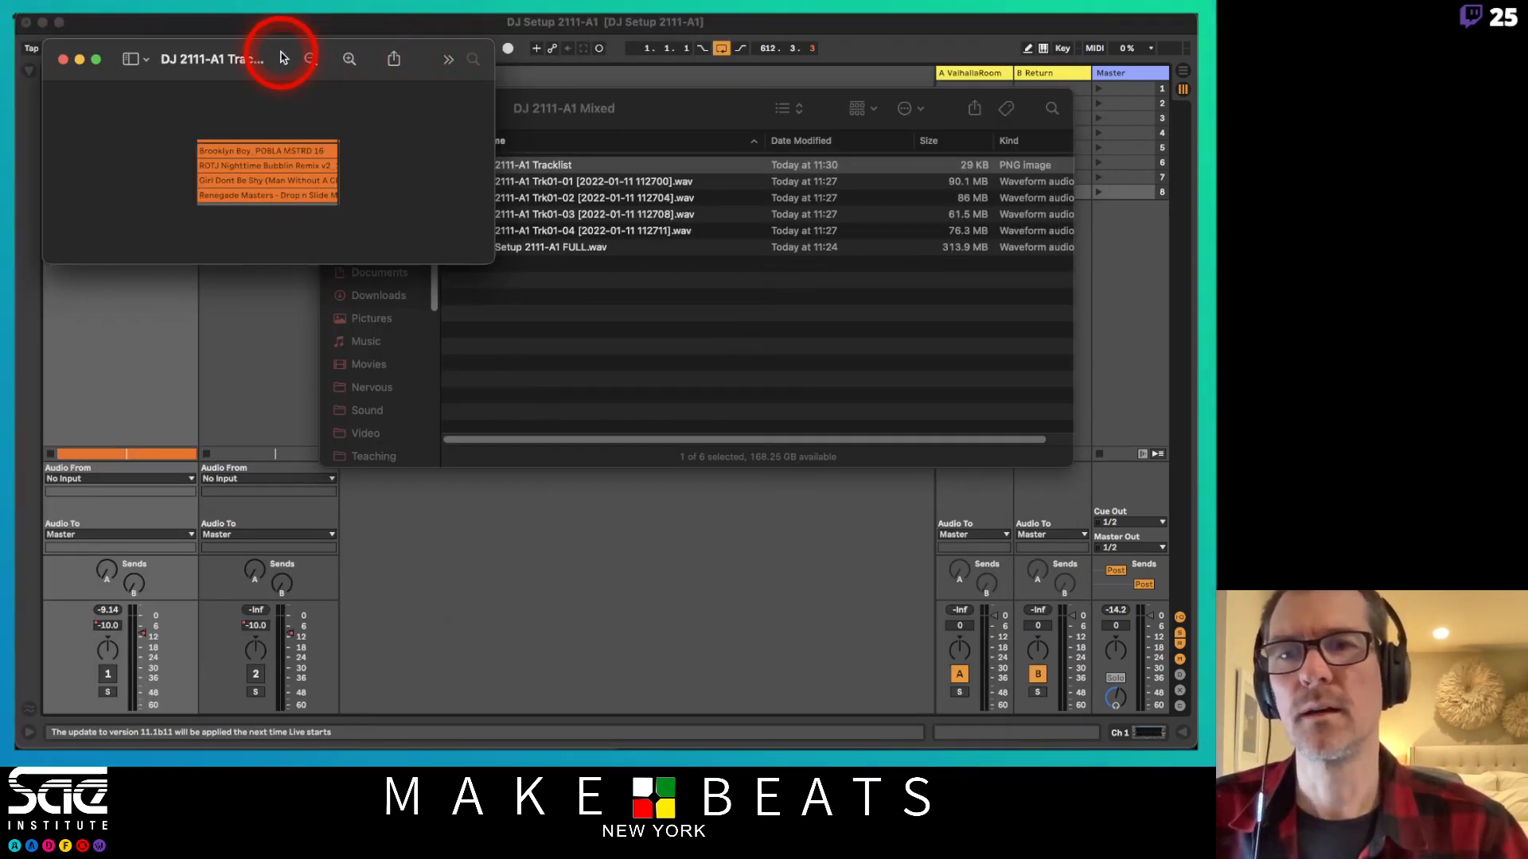
{"action": "left_click_drag", "start_coordinate": [280, 59], "coordinate": [333, 135]}
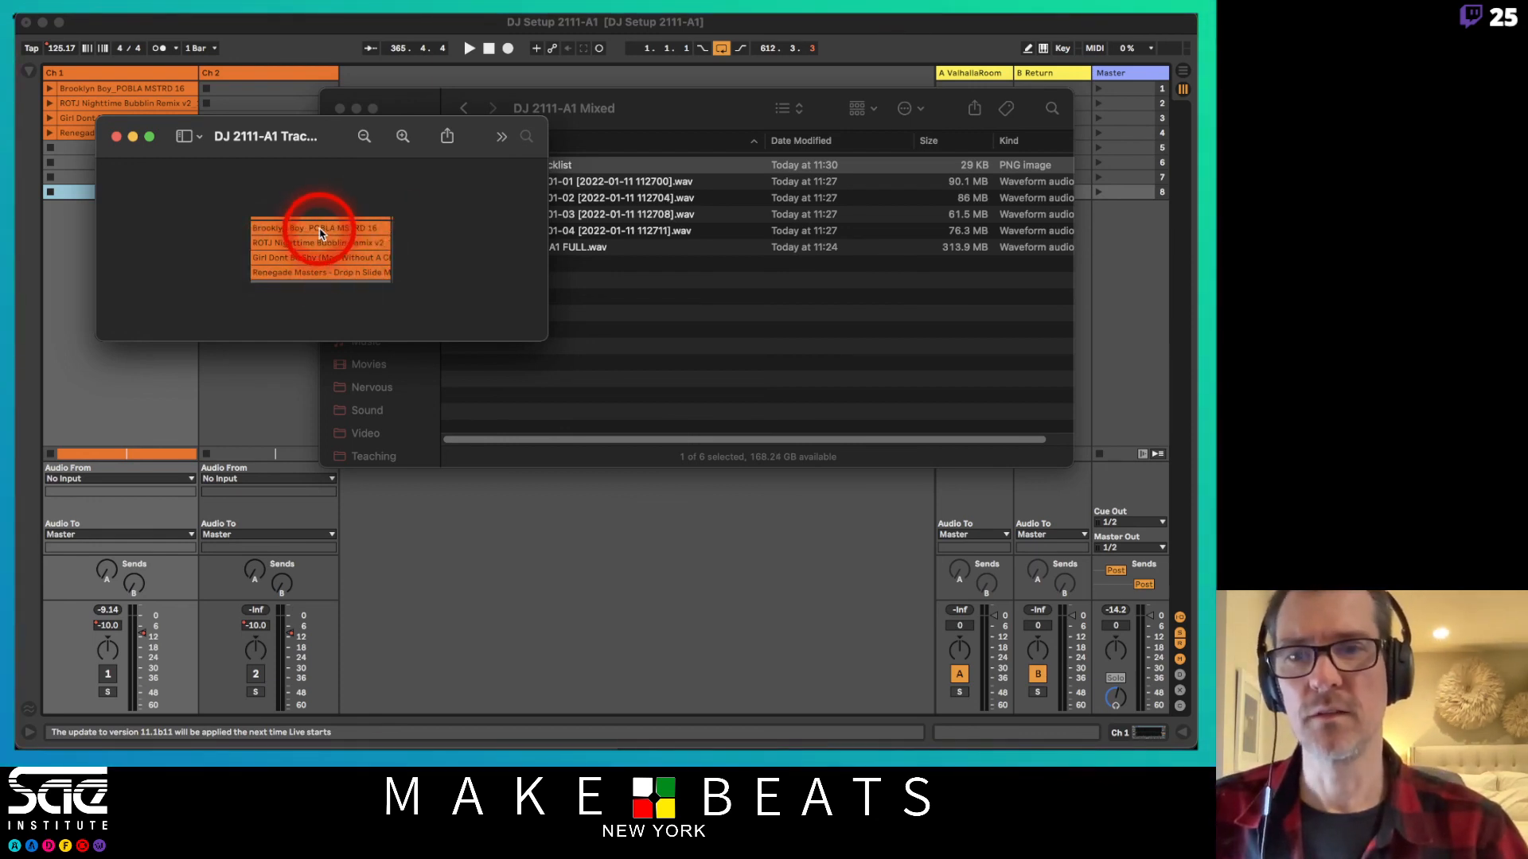
{"action": "key", "text": "super+w"}
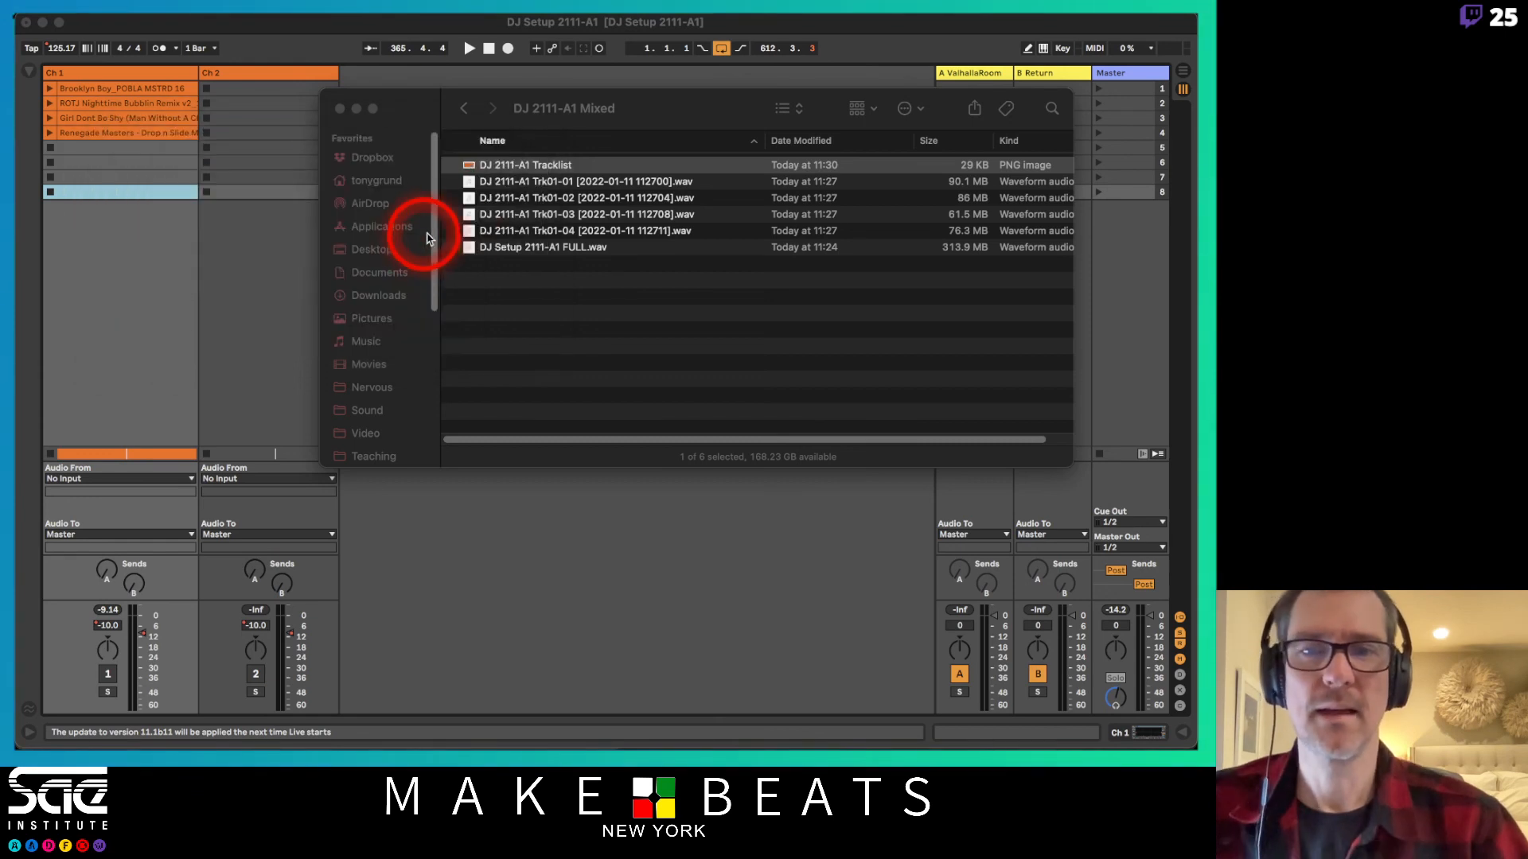
Return to the DJ Setup 2111-A1 Project folder and compress the DJ 2111-A1 Mixed folder into a ZIP archive.
{"action": "left_click", "coordinate": [418, 141]}
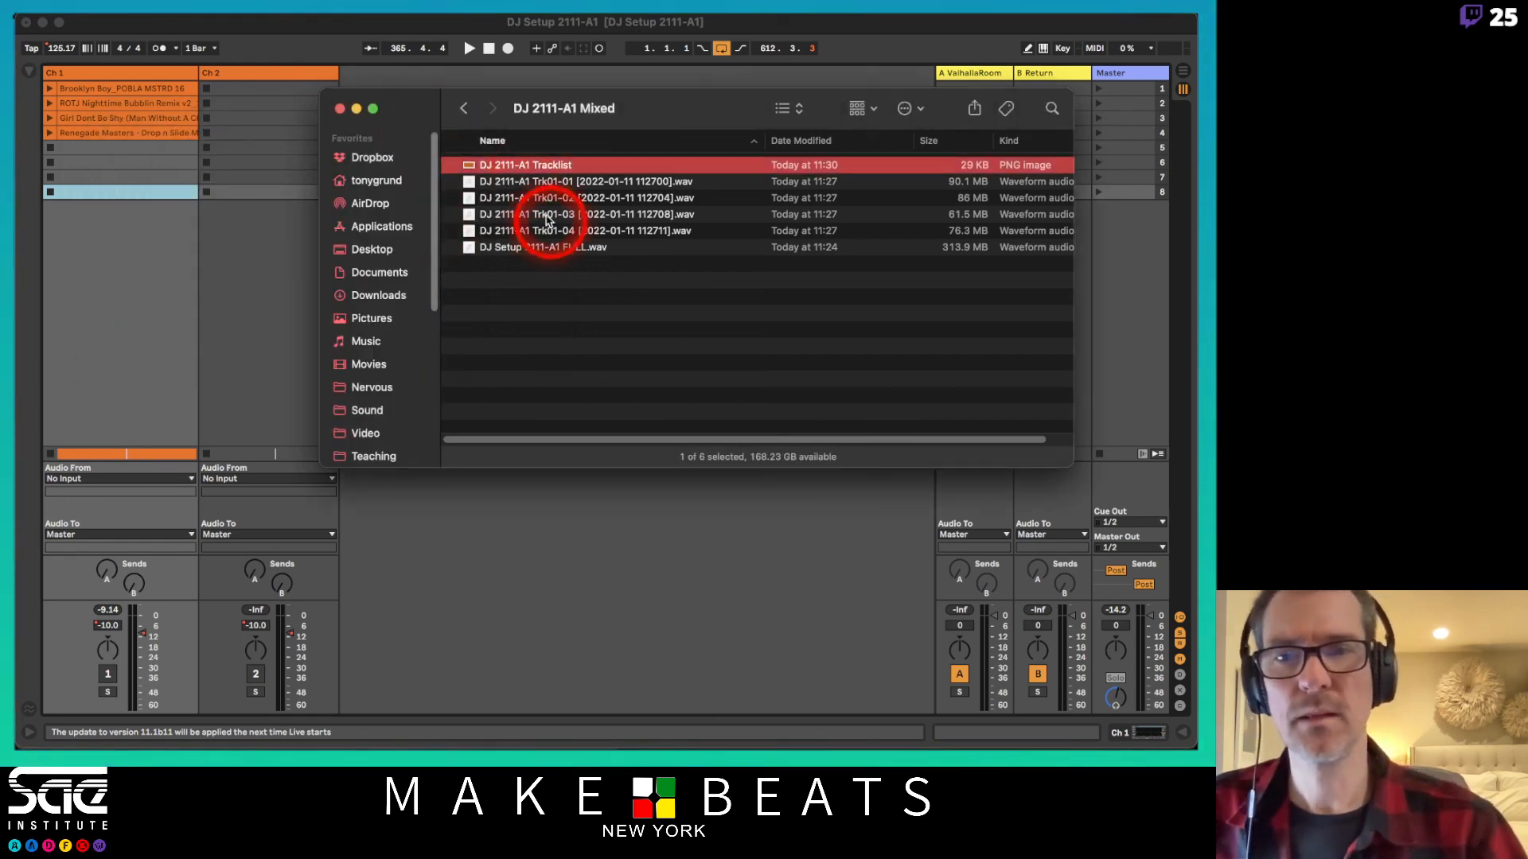
{"action": "left_click", "coordinate": [463, 108]}
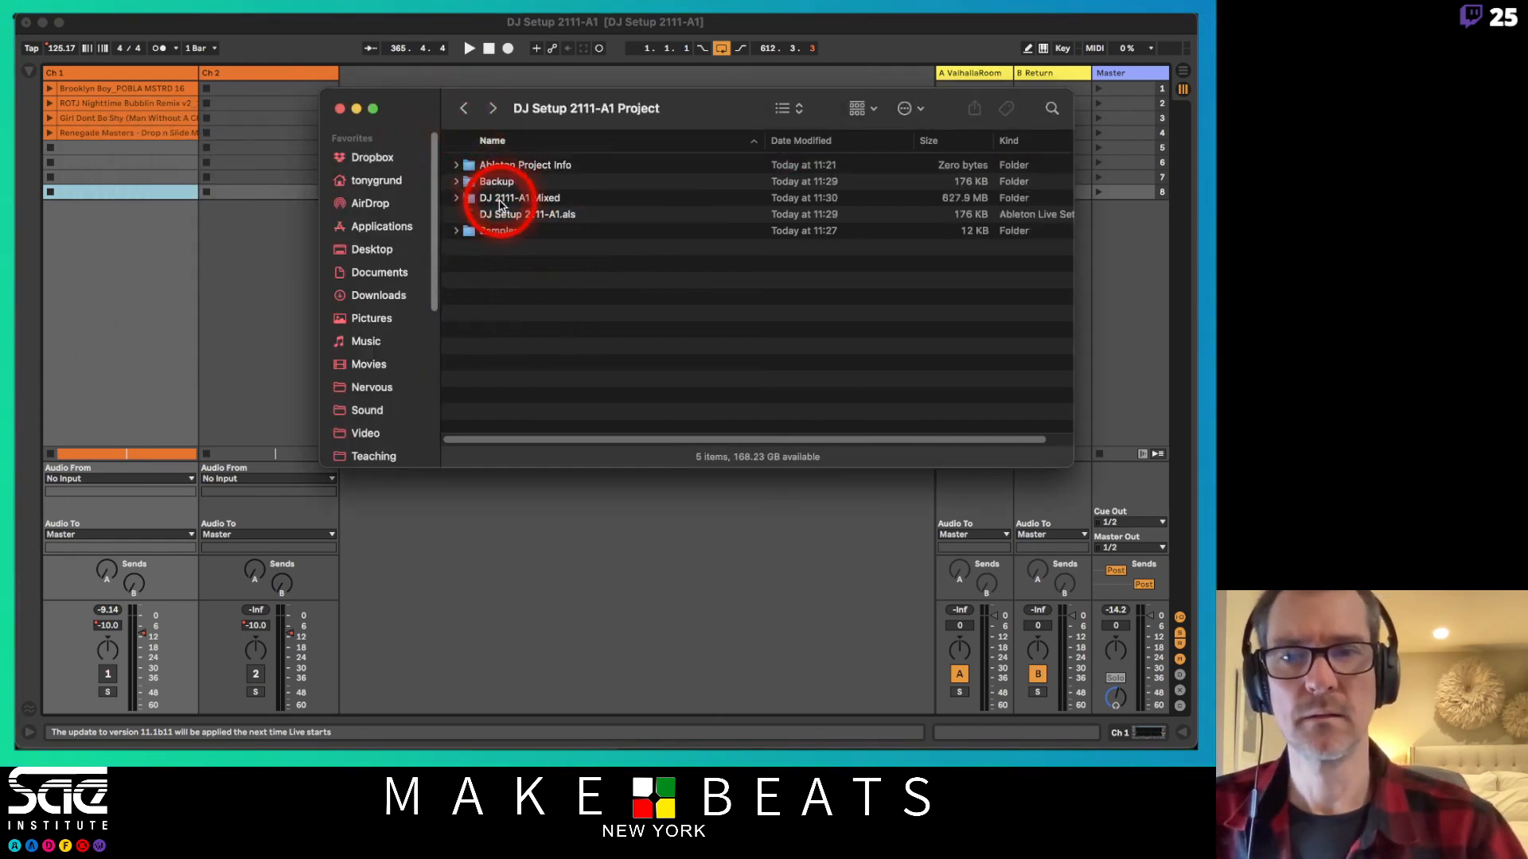
{"action": "right_click", "coordinate": [501, 205]}
{"action": "left_click", "coordinate": [547, 300]}
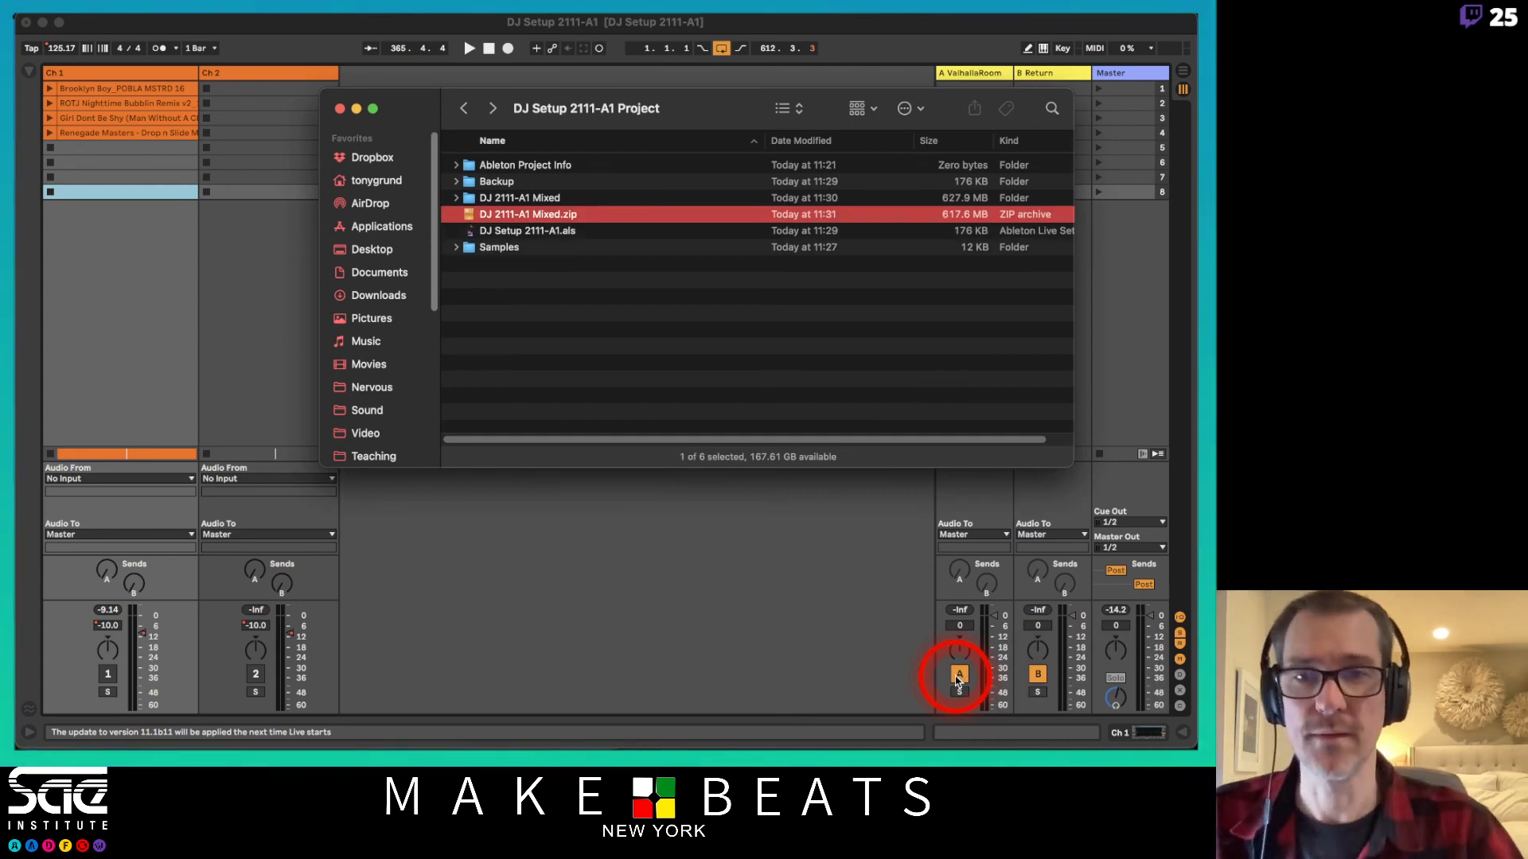
Open the DJ 2111-A1 Mixed folder and review the four individual track WAV files and the full mix WAV.
{"action": "left_click", "coordinate": [504, 201]}
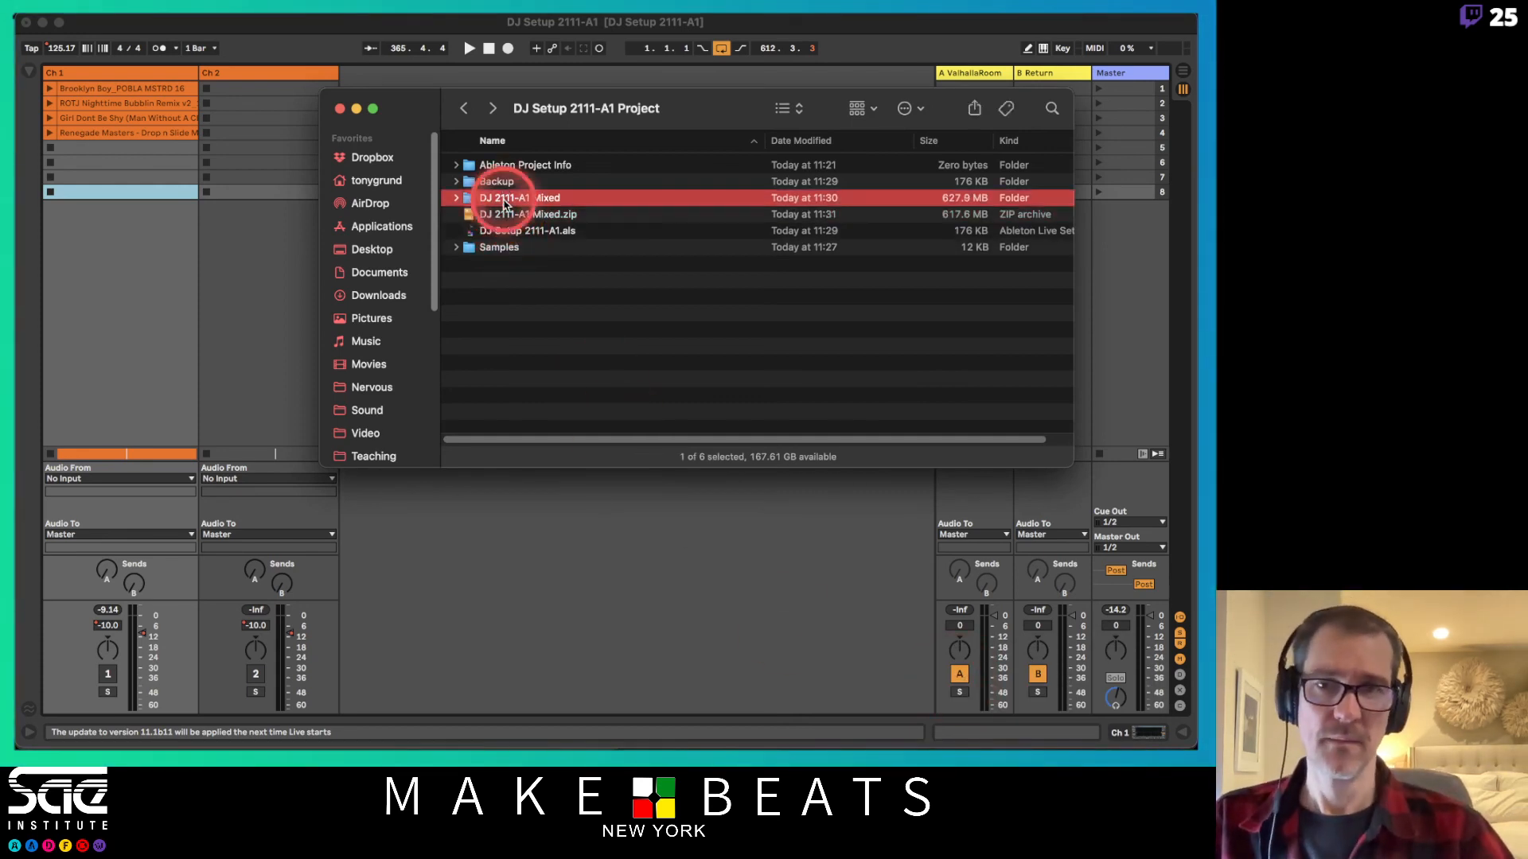
{"action": "double_click", "coordinate": [503, 203]}
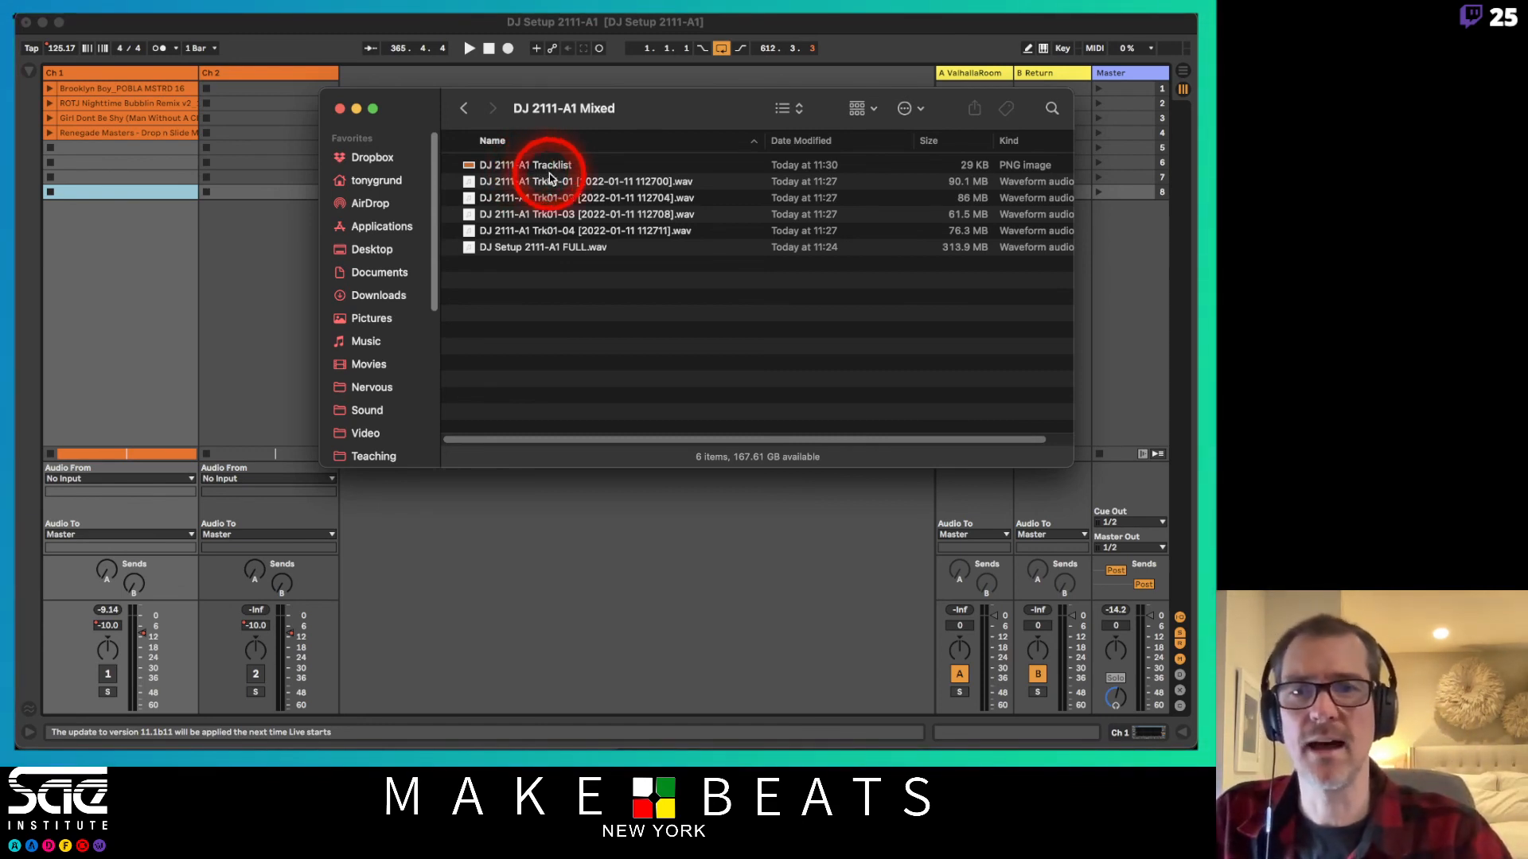
{"action": "left_click", "coordinate": [550, 180]}
{"action": "left_click", "coordinate": [546, 233], "text": "shift"}
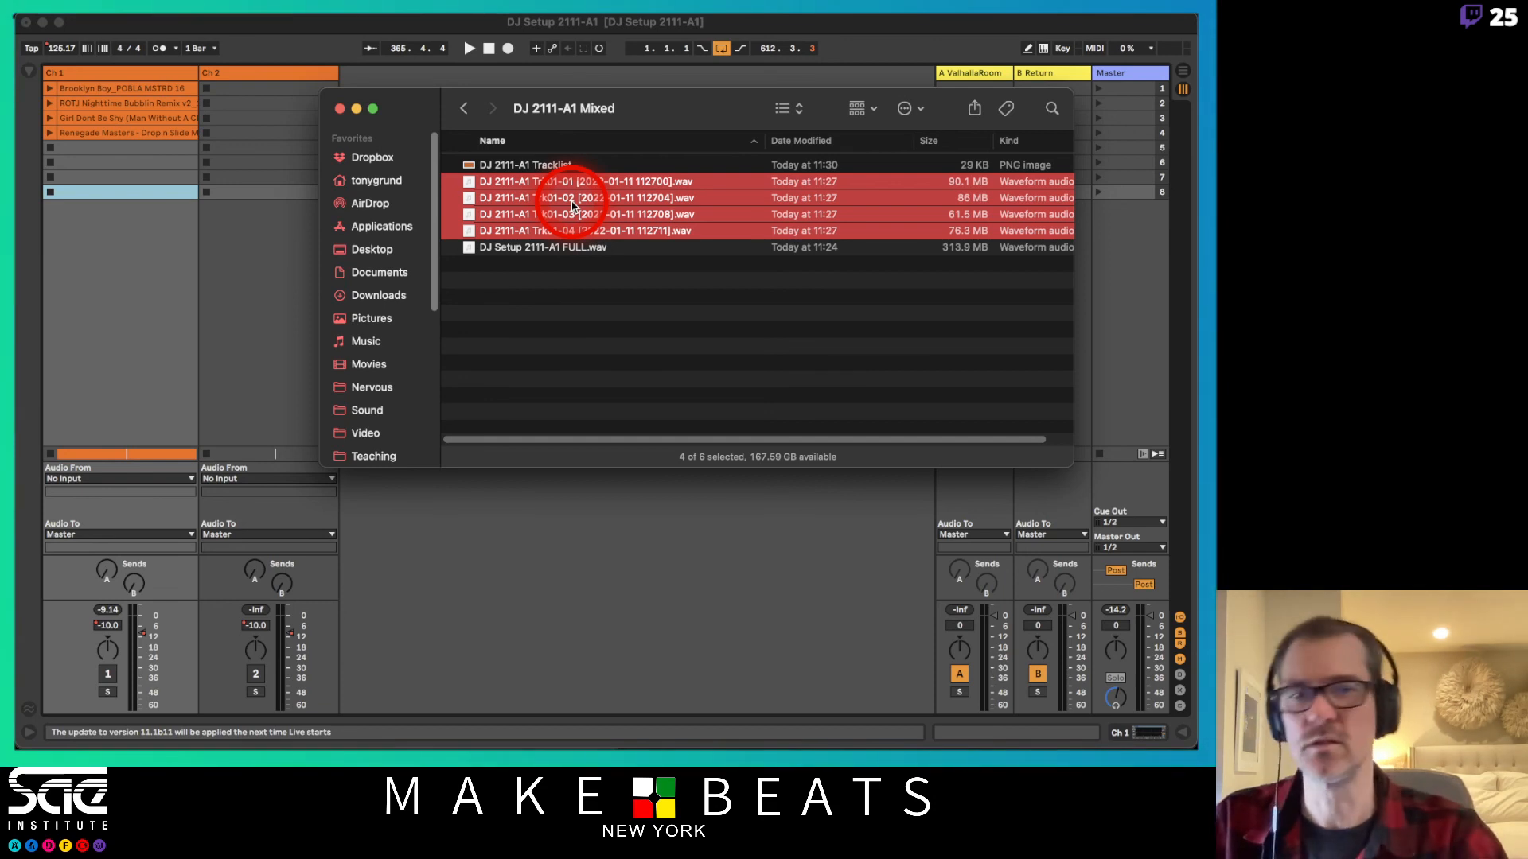
{"action": "left_click", "coordinate": [571, 248]}
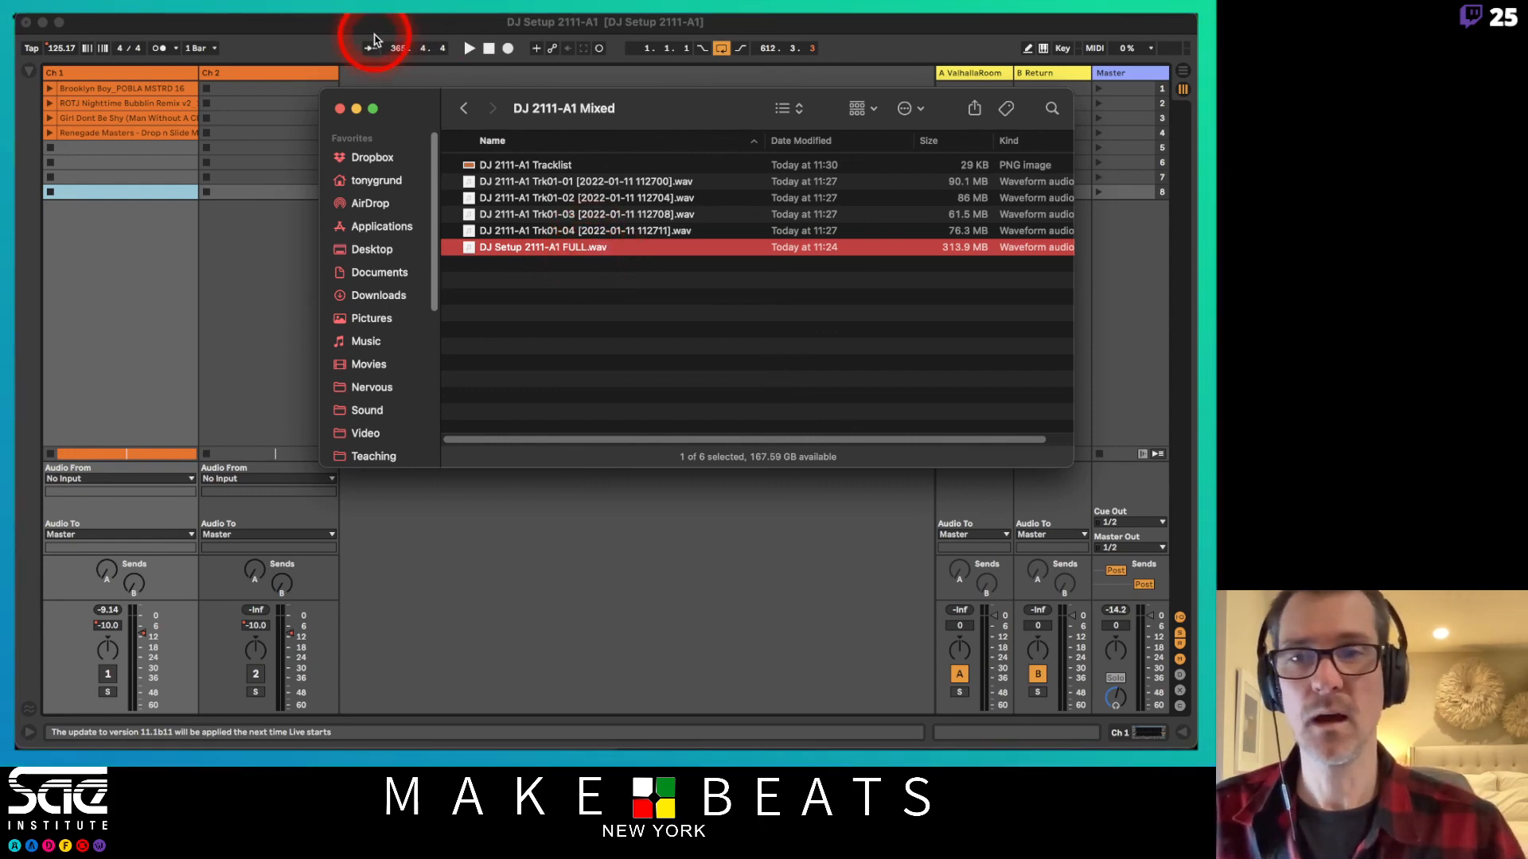
{"action": "key", "text": "super+Tab"}
{"action": "key", "text": "super+Tab"}
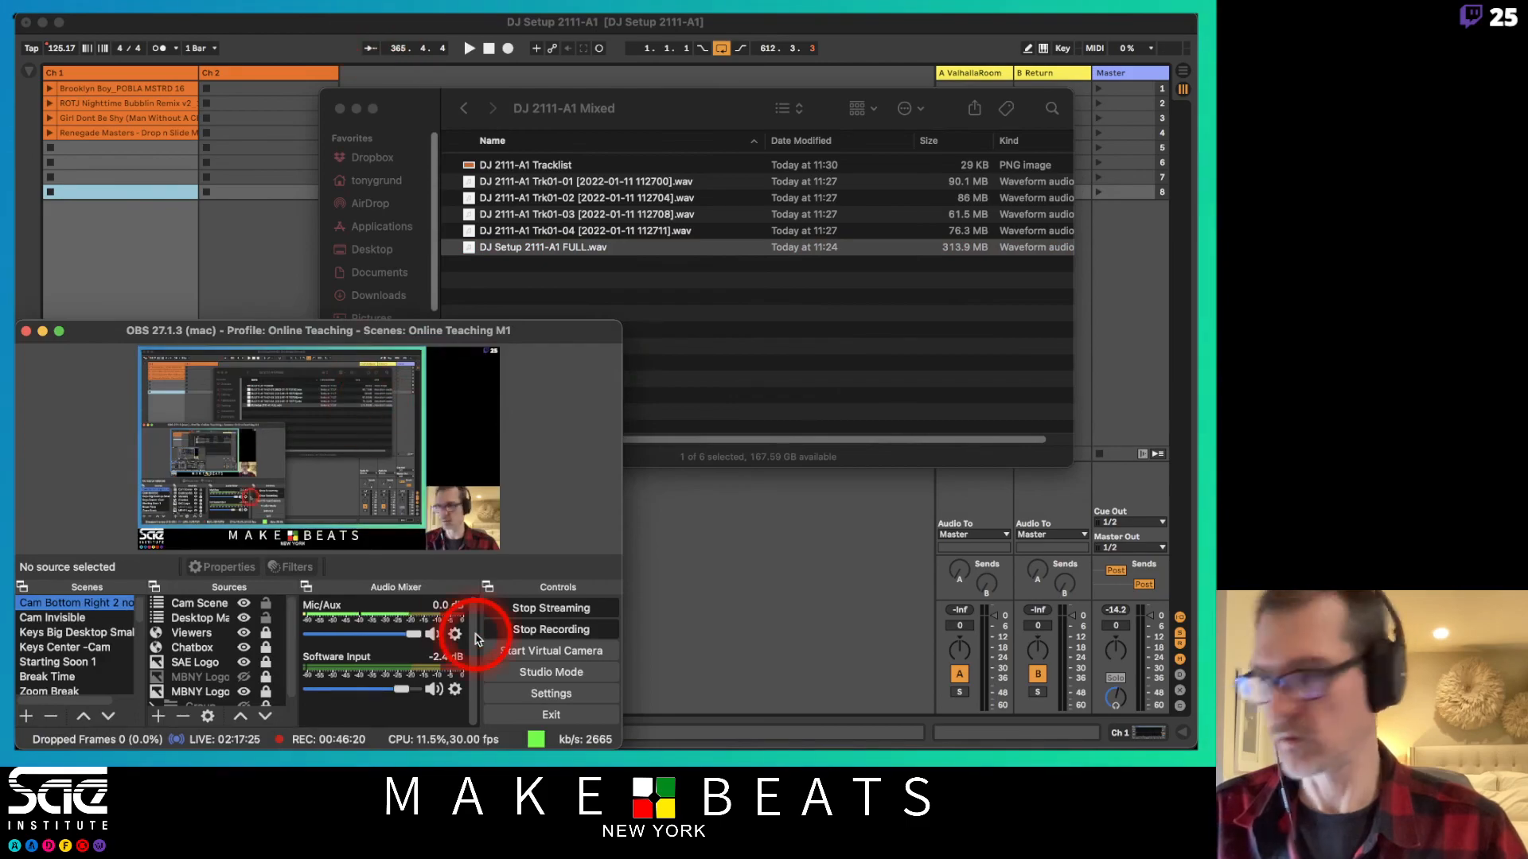